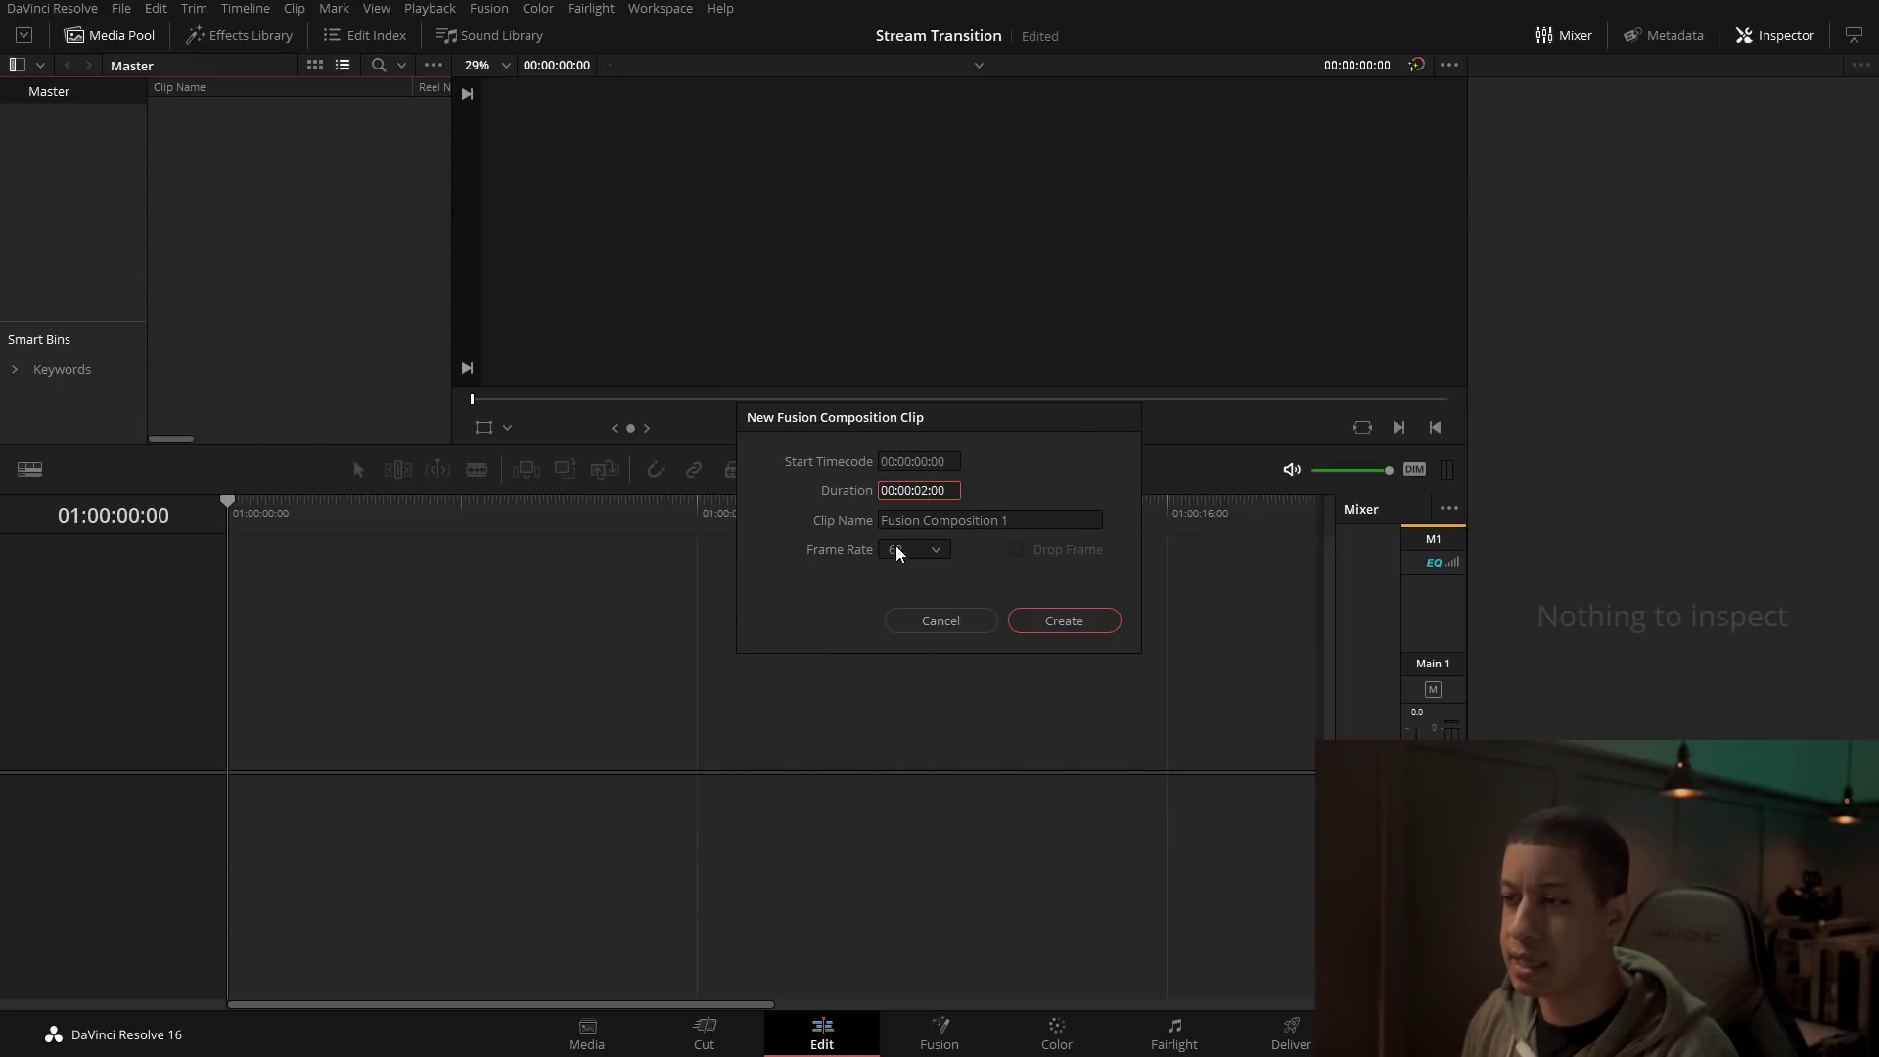
# Step: Create a 2-second Fusion composition clip, place it on the timeline, and open it for Fusion editing
pyautogui.click(1063, 621)
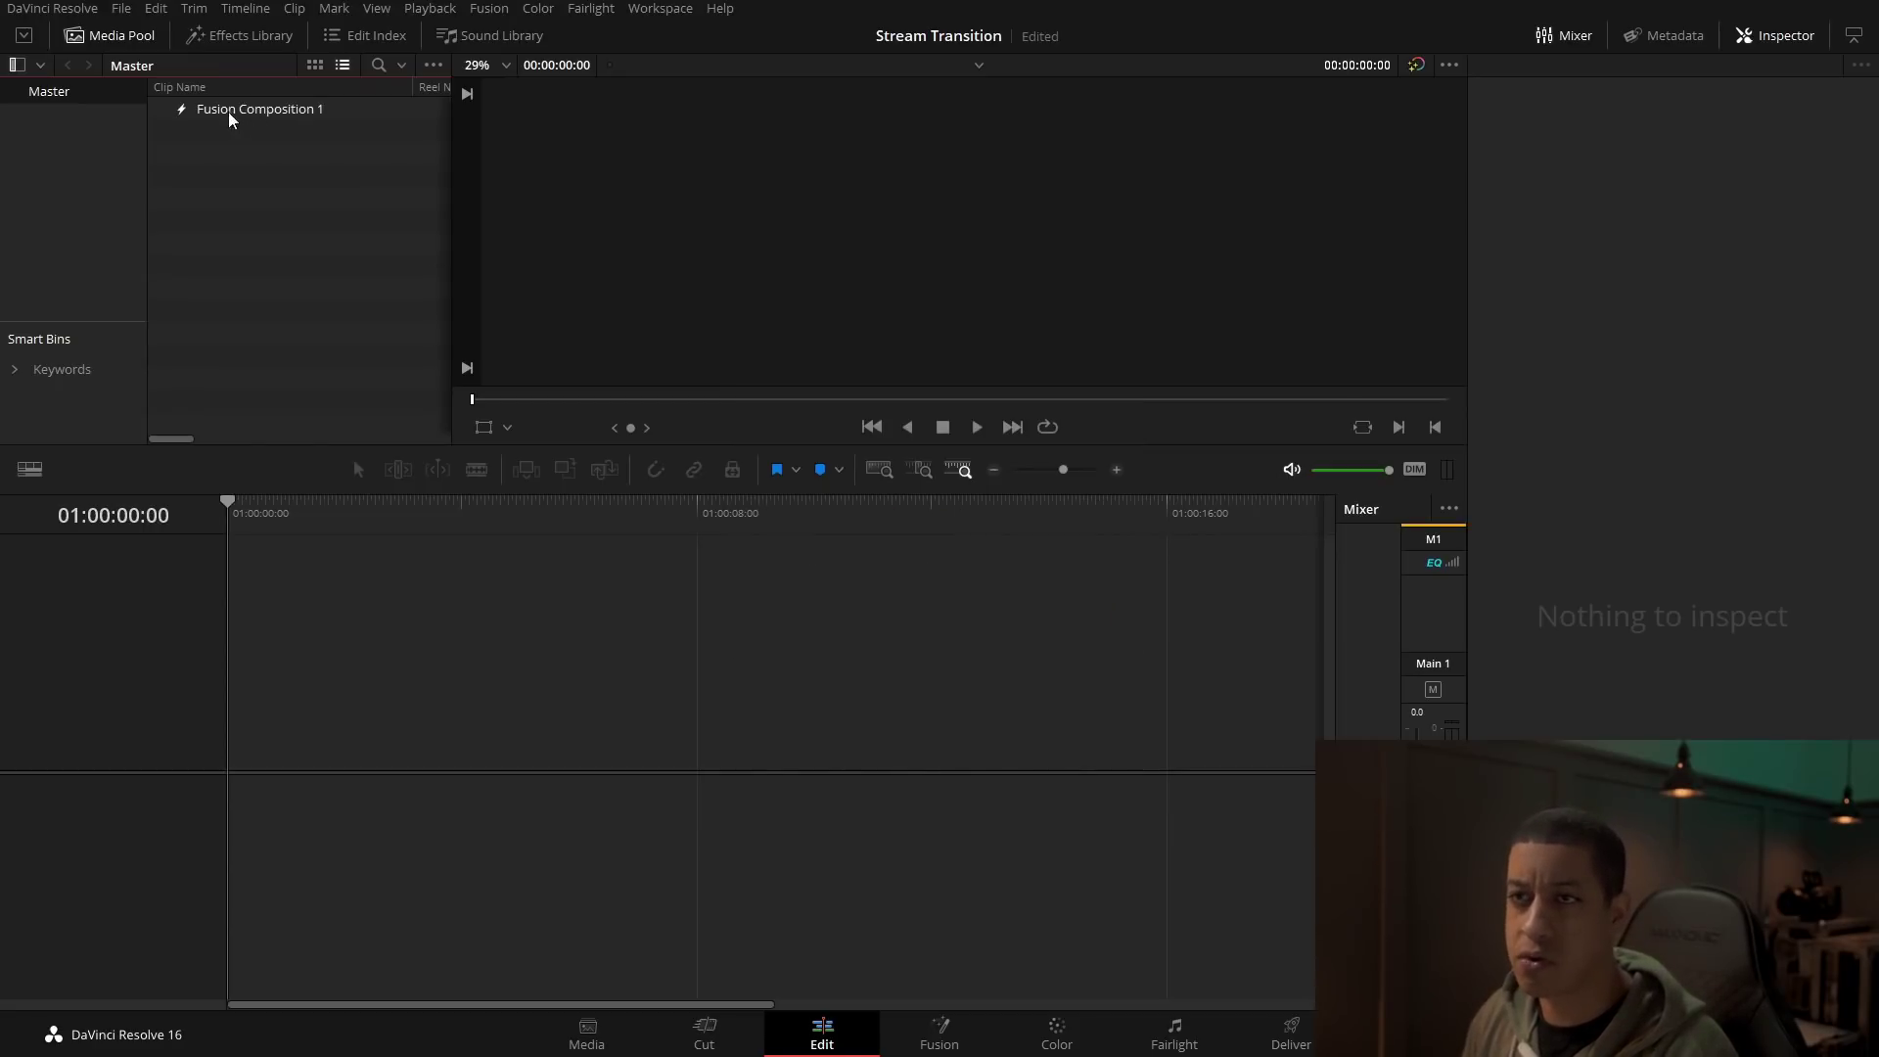
pyautogui.moveTo(220, 112); pyautogui.dragTo(235, 763)
pyautogui.click(925, 1032)
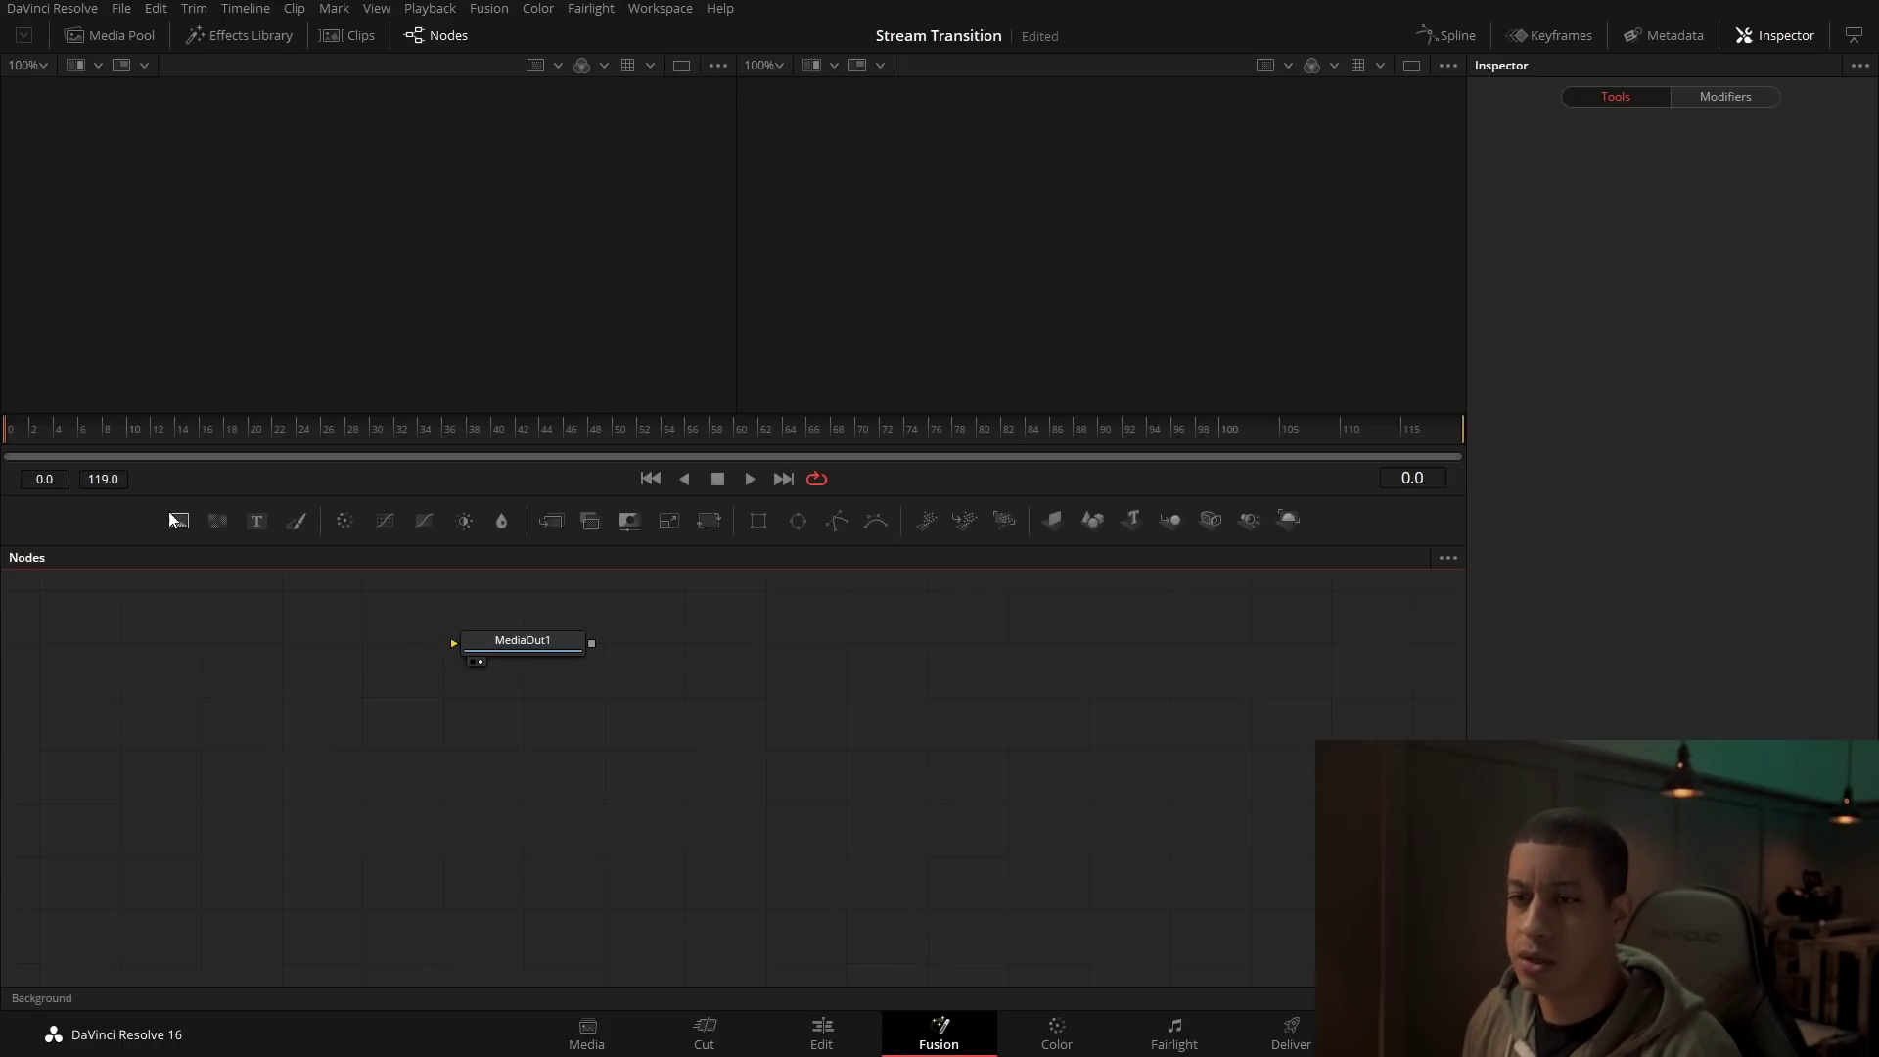
# Step: Add two Background nodes to the node graph, naming the lower one G and the upper one Y
pyautogui.moveTo(177, 520); pyautogui.dragTo(738, 818)
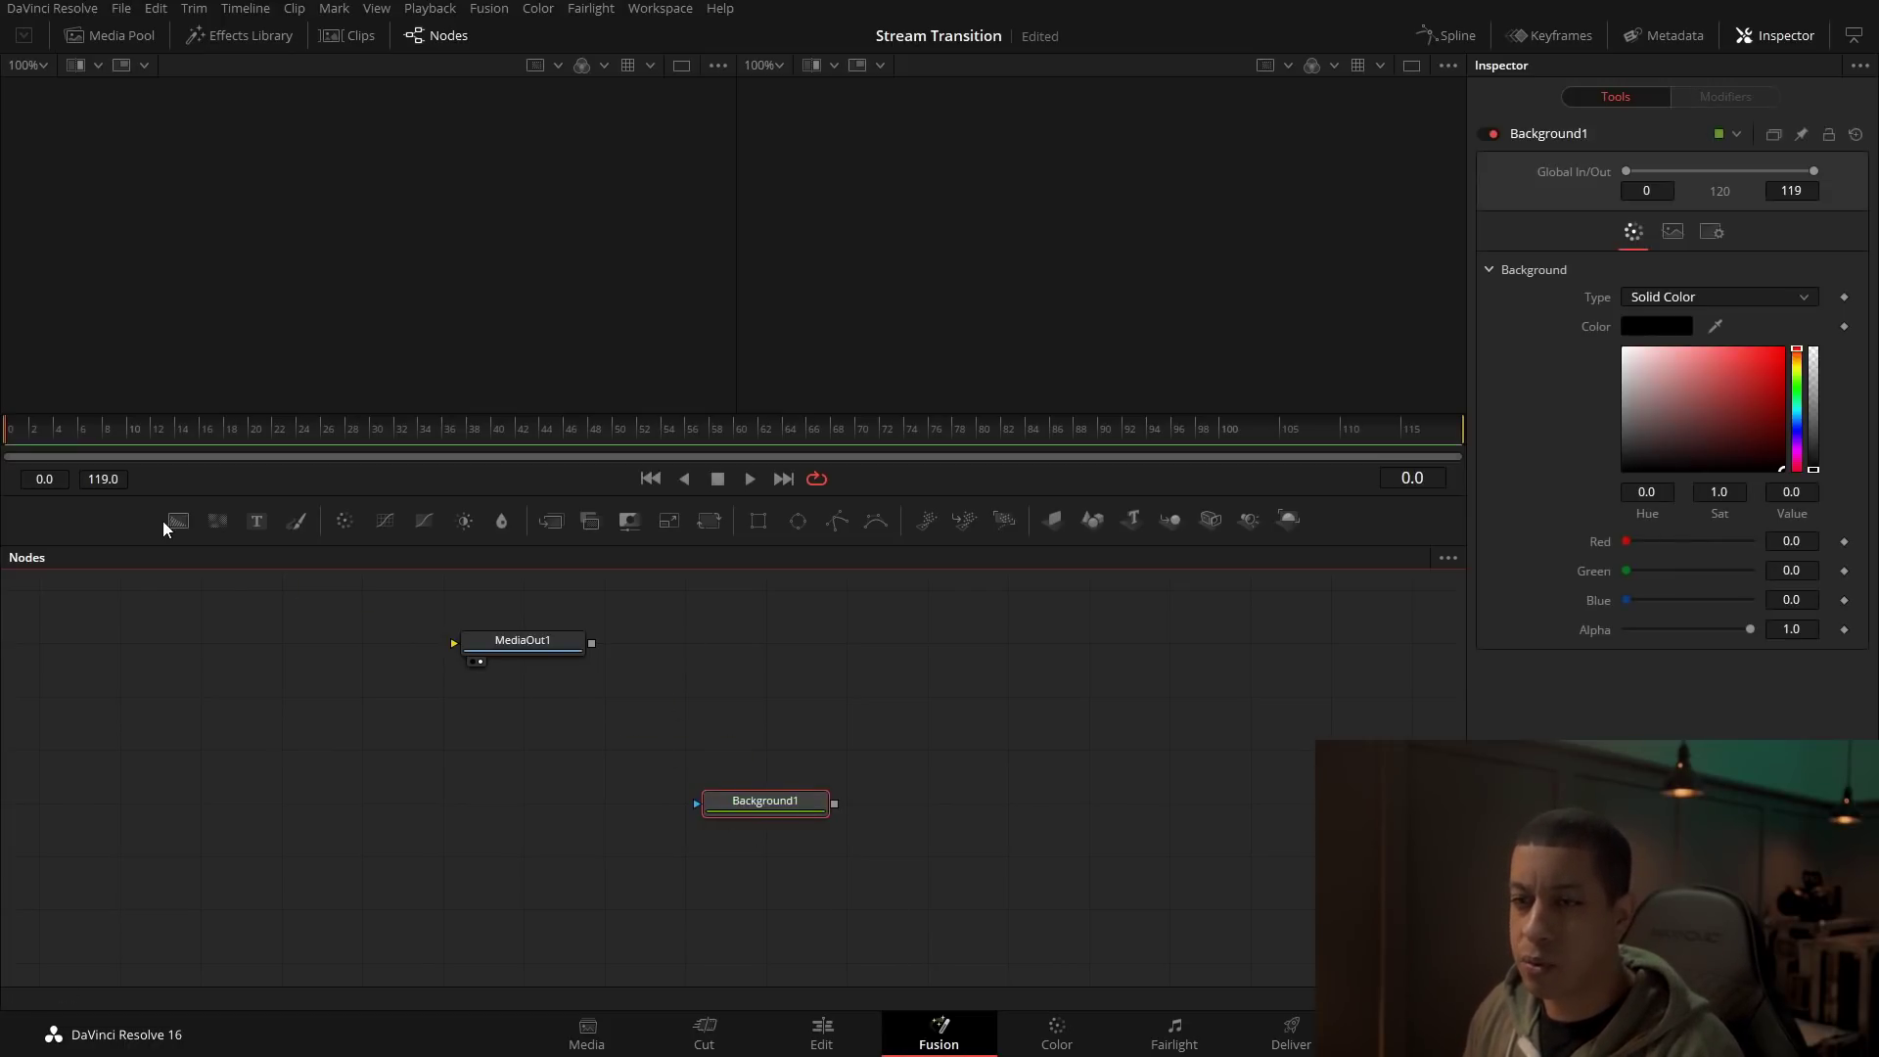
pyautogui.moveTo(177, 520); pyautogui.dragTo(749, 726)
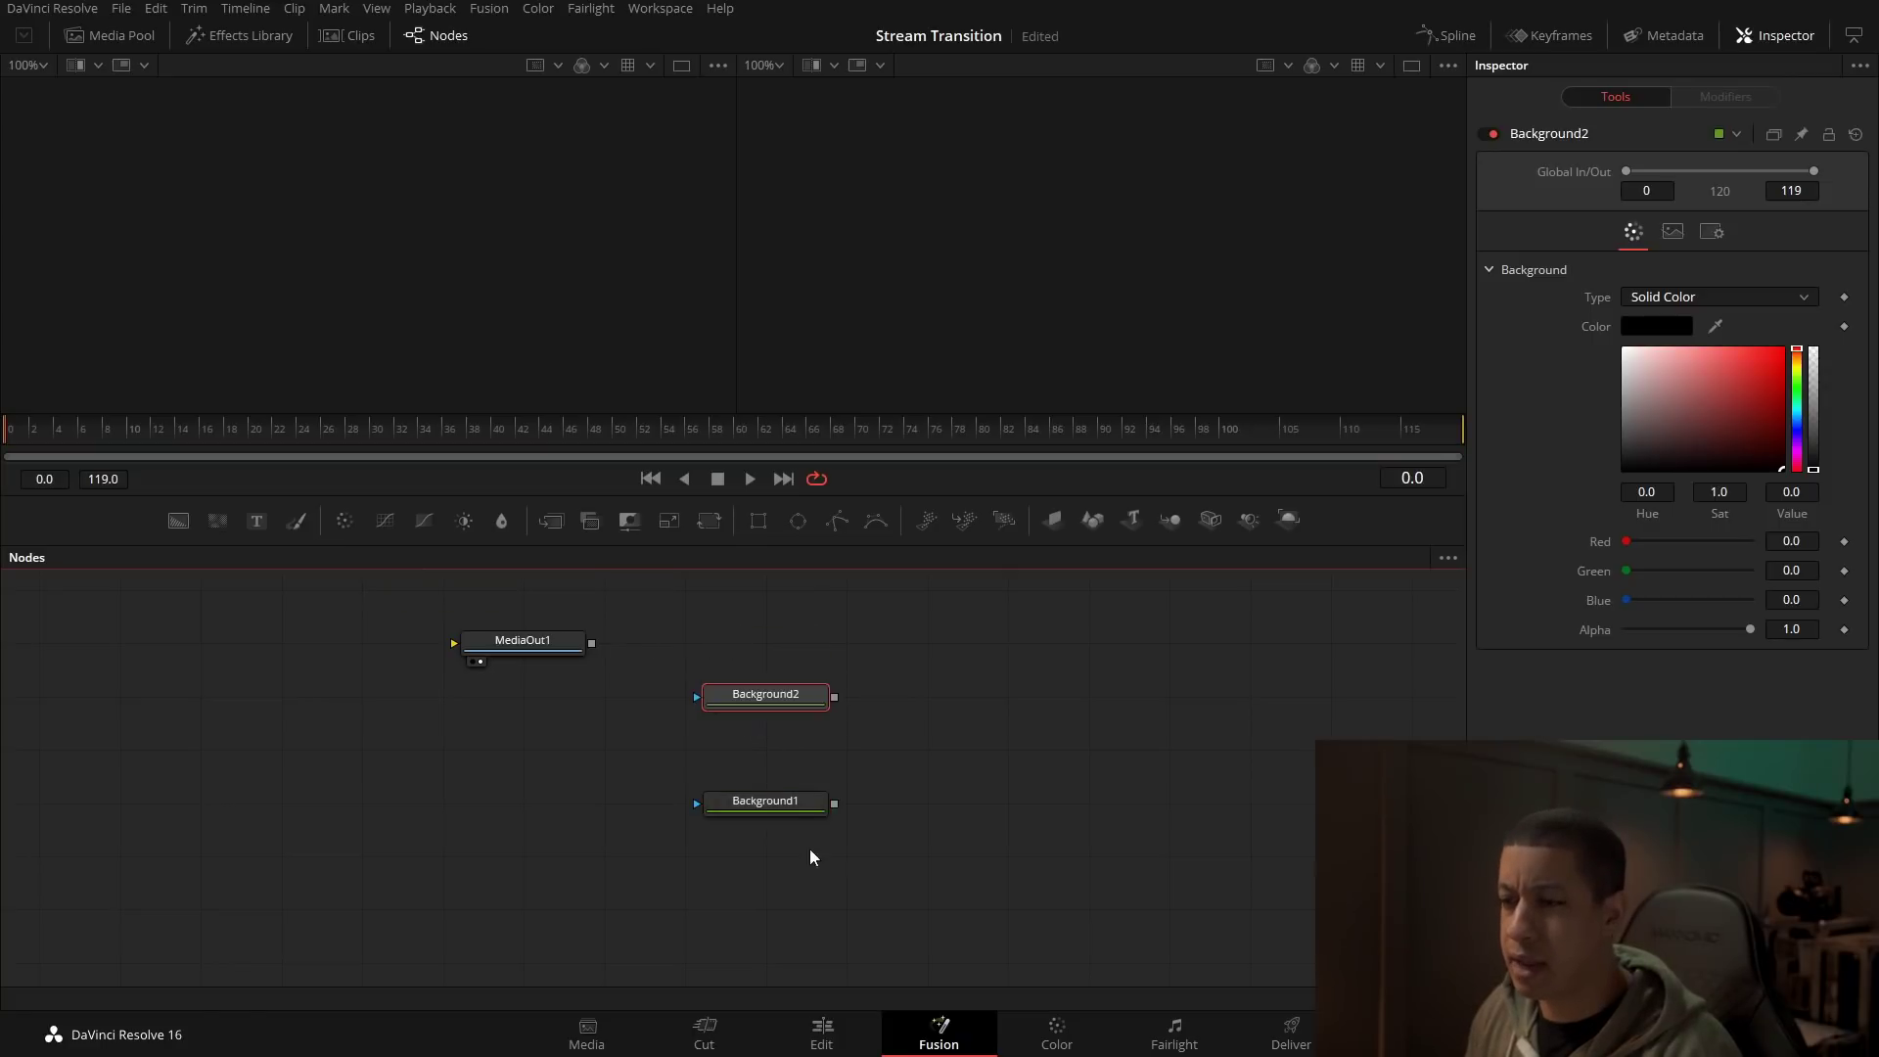
pyautogui.click(783, 805)
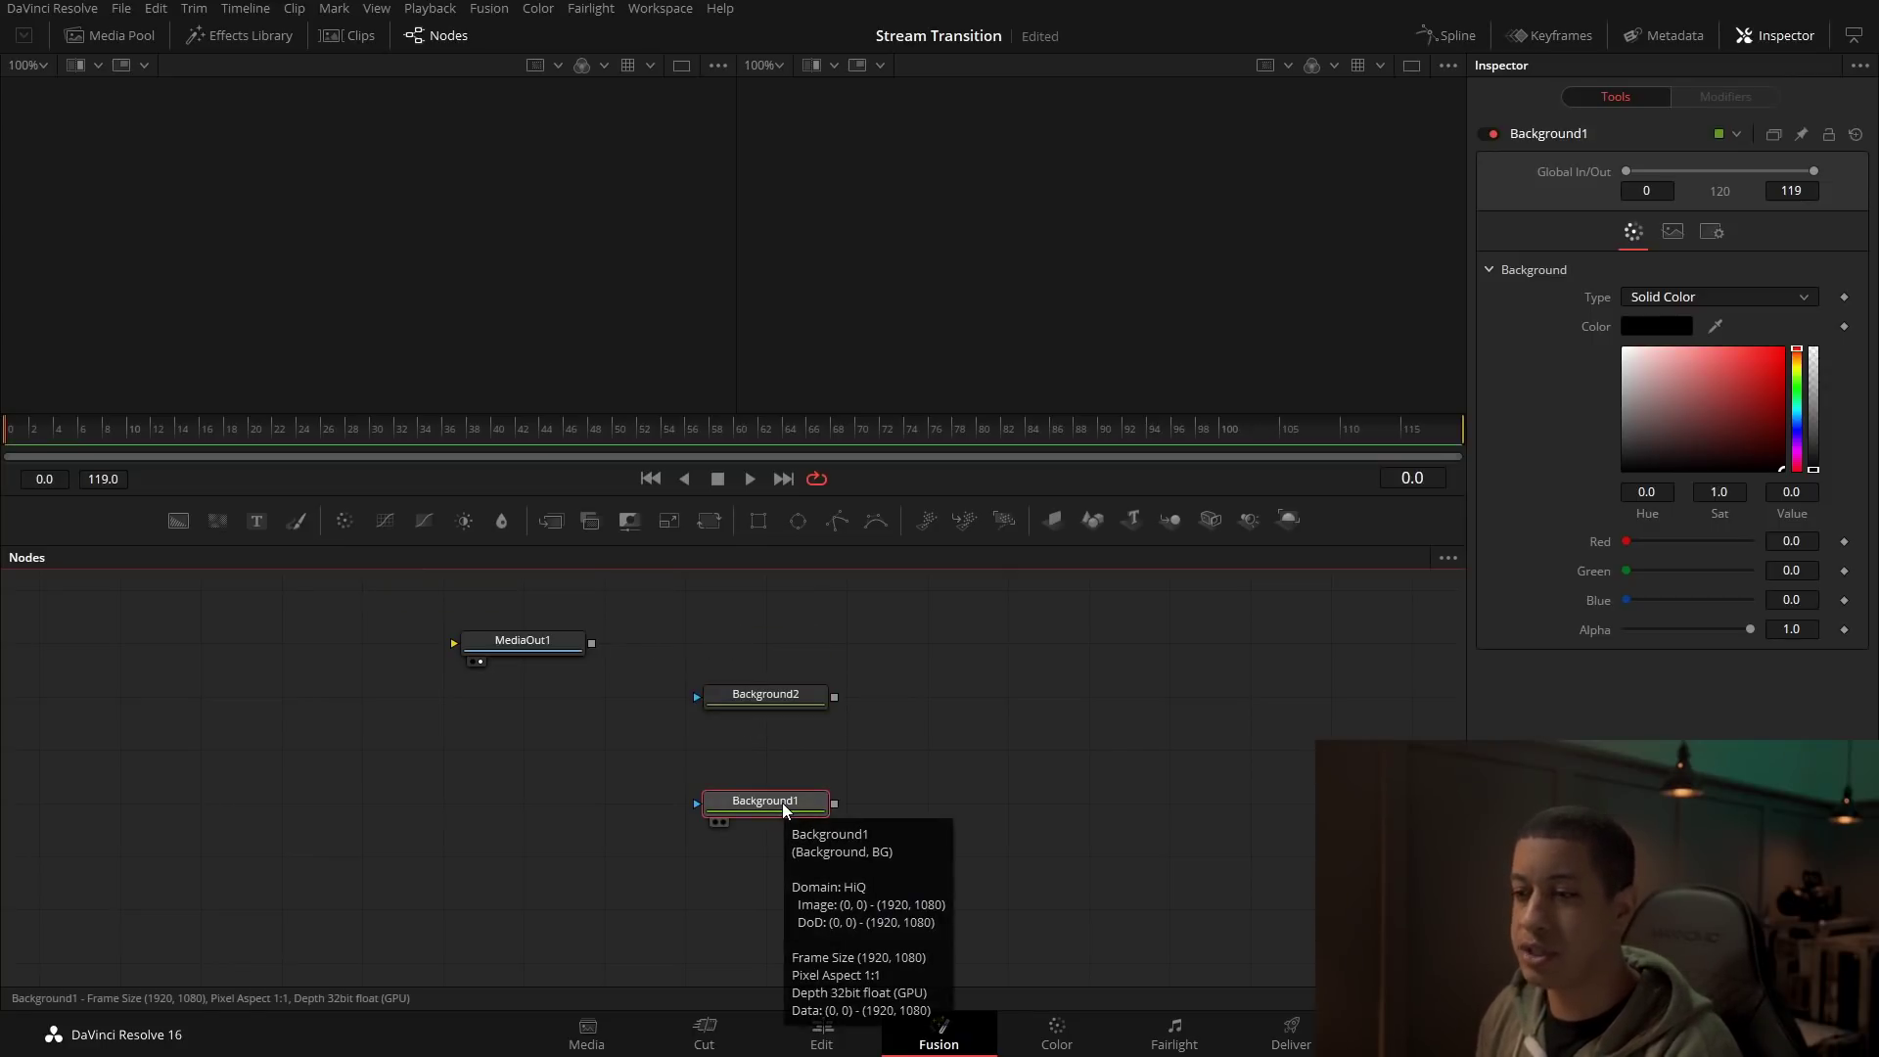
pyautogui.press('F2')
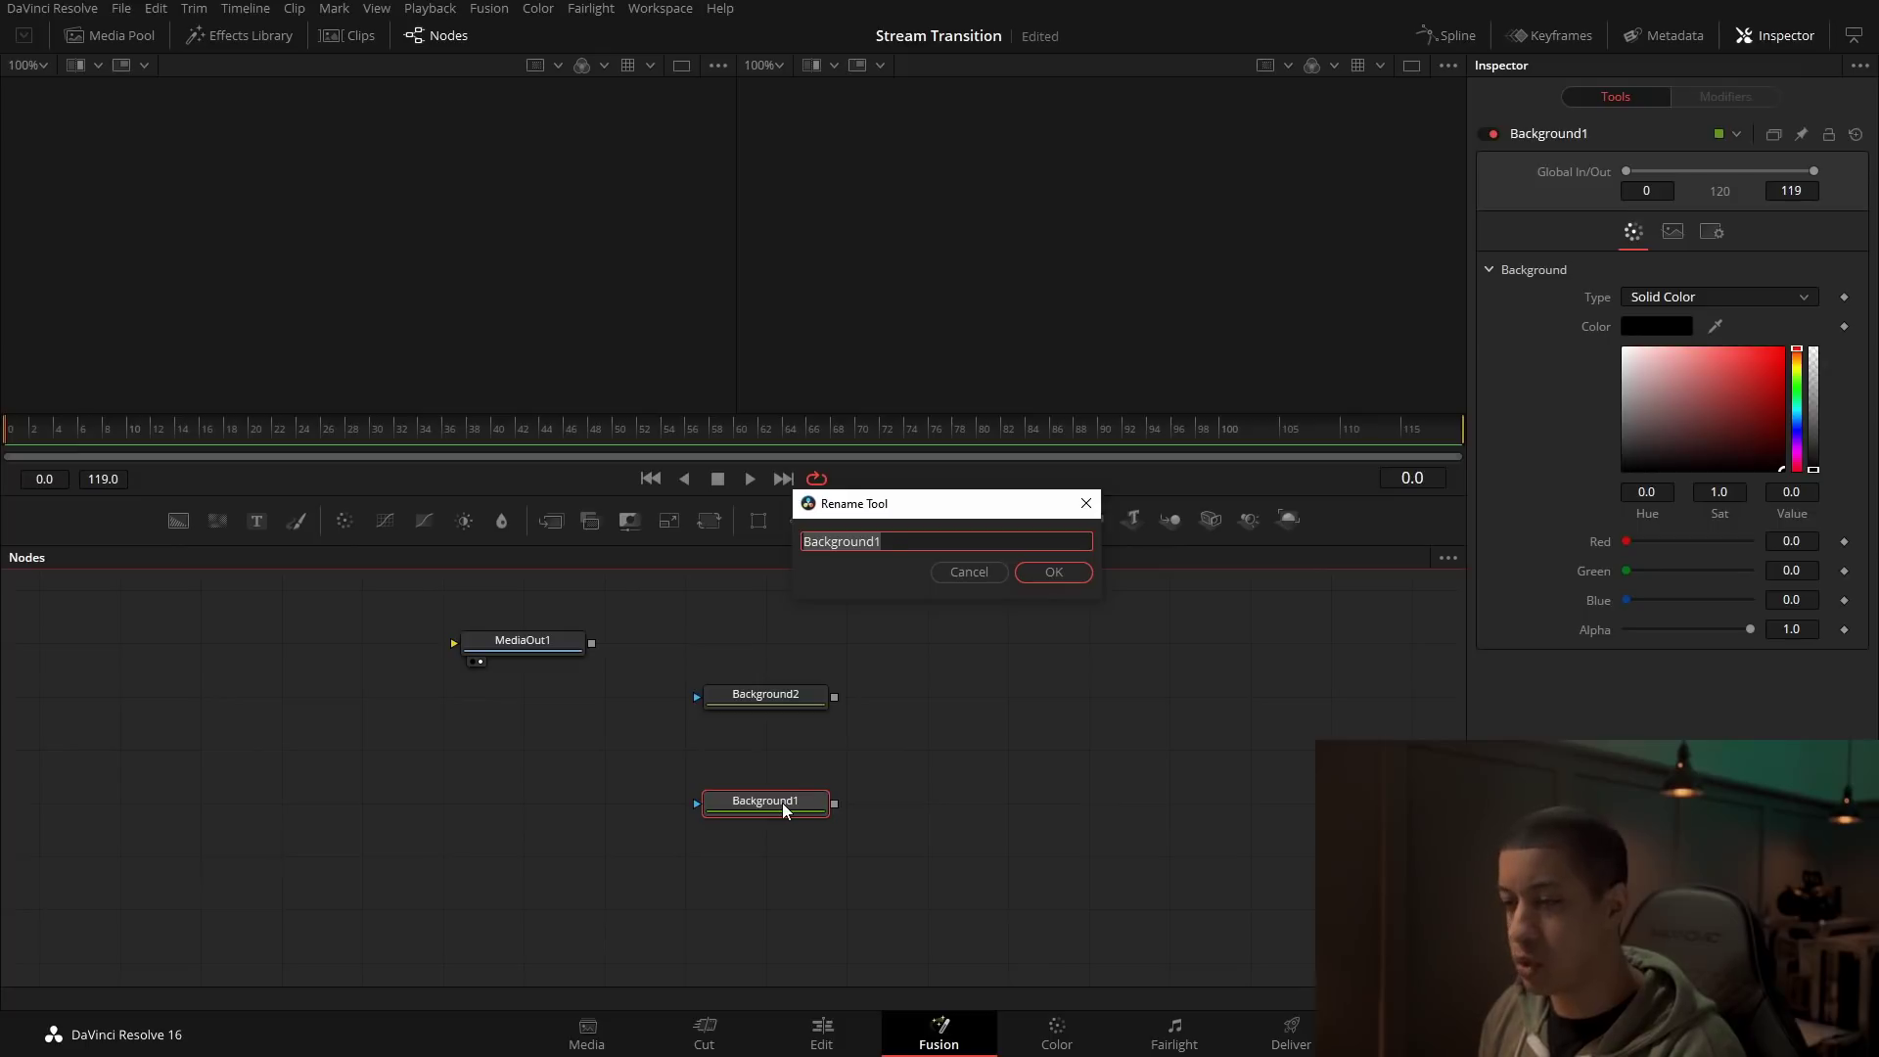
pyautogui.write('G')
pyautogui.press('Return')
pyautogui.click(769, 696)
pyautogui.press('F2')
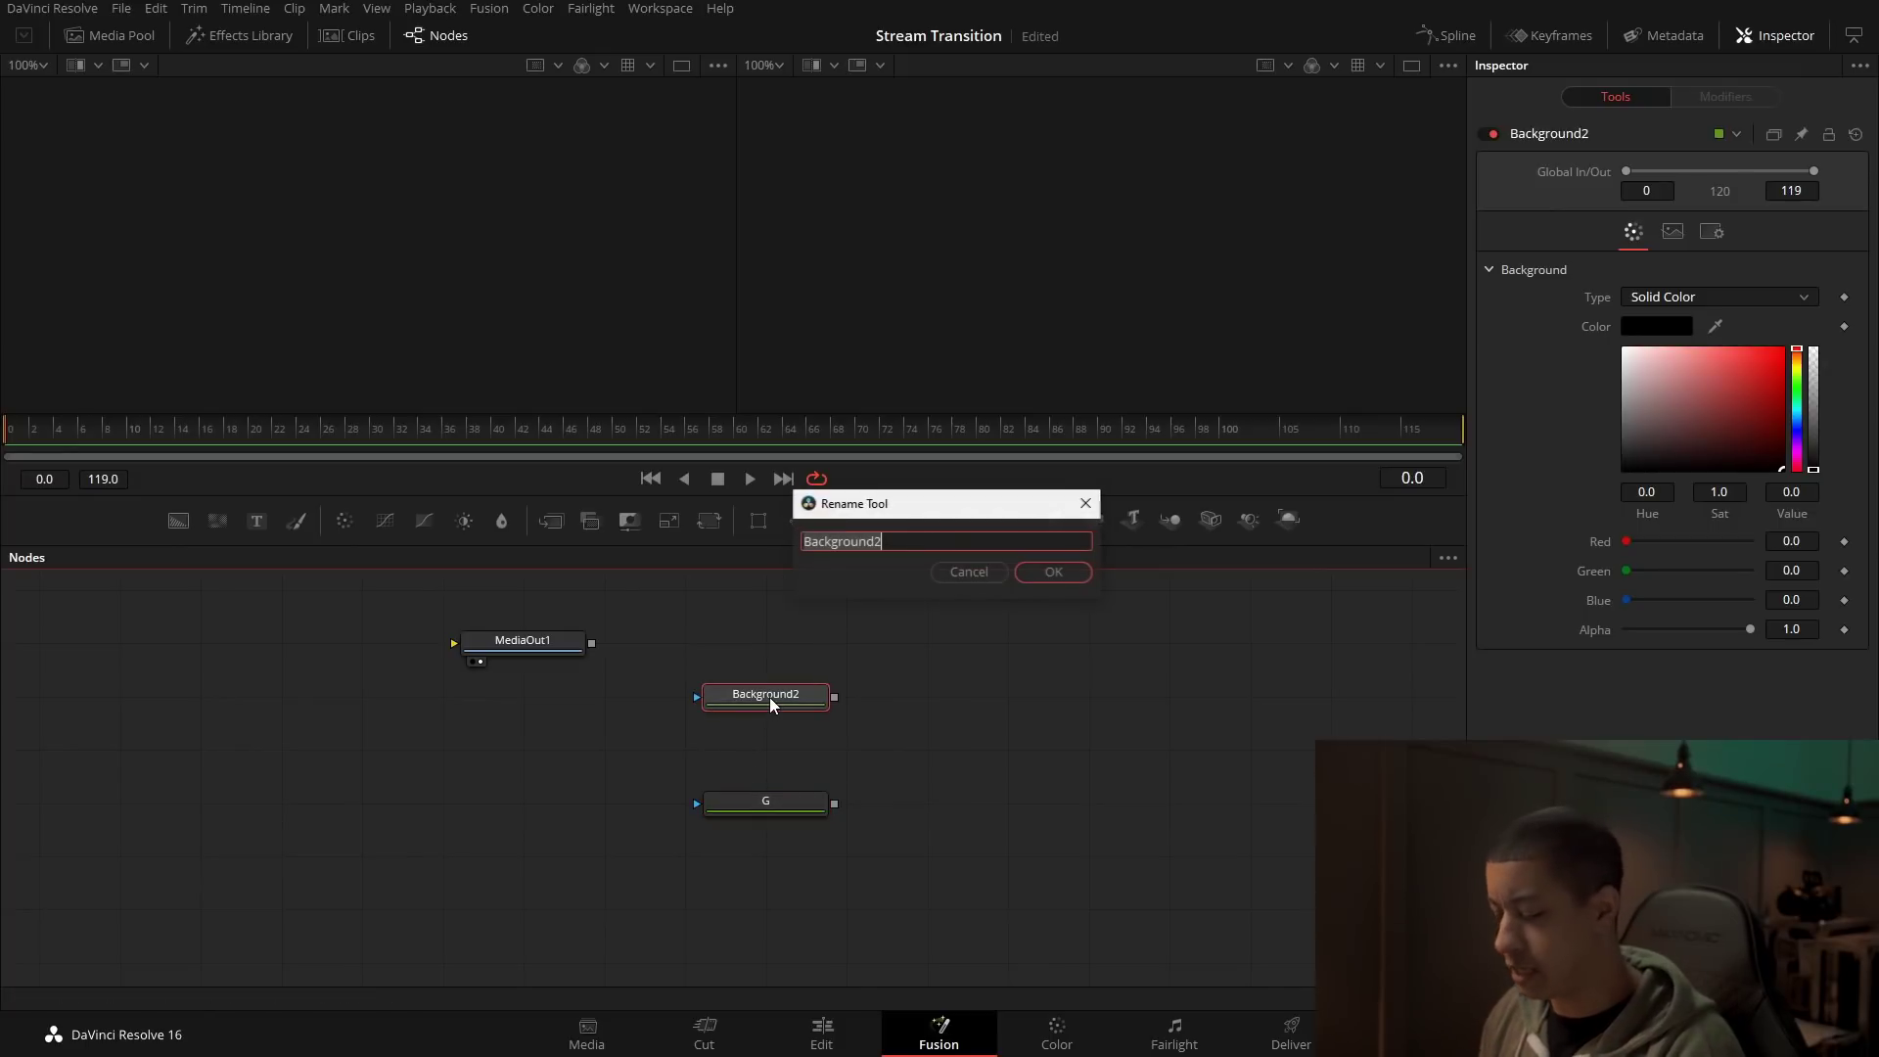
pyautogui.write('Y')
pyautogui.press('Return')
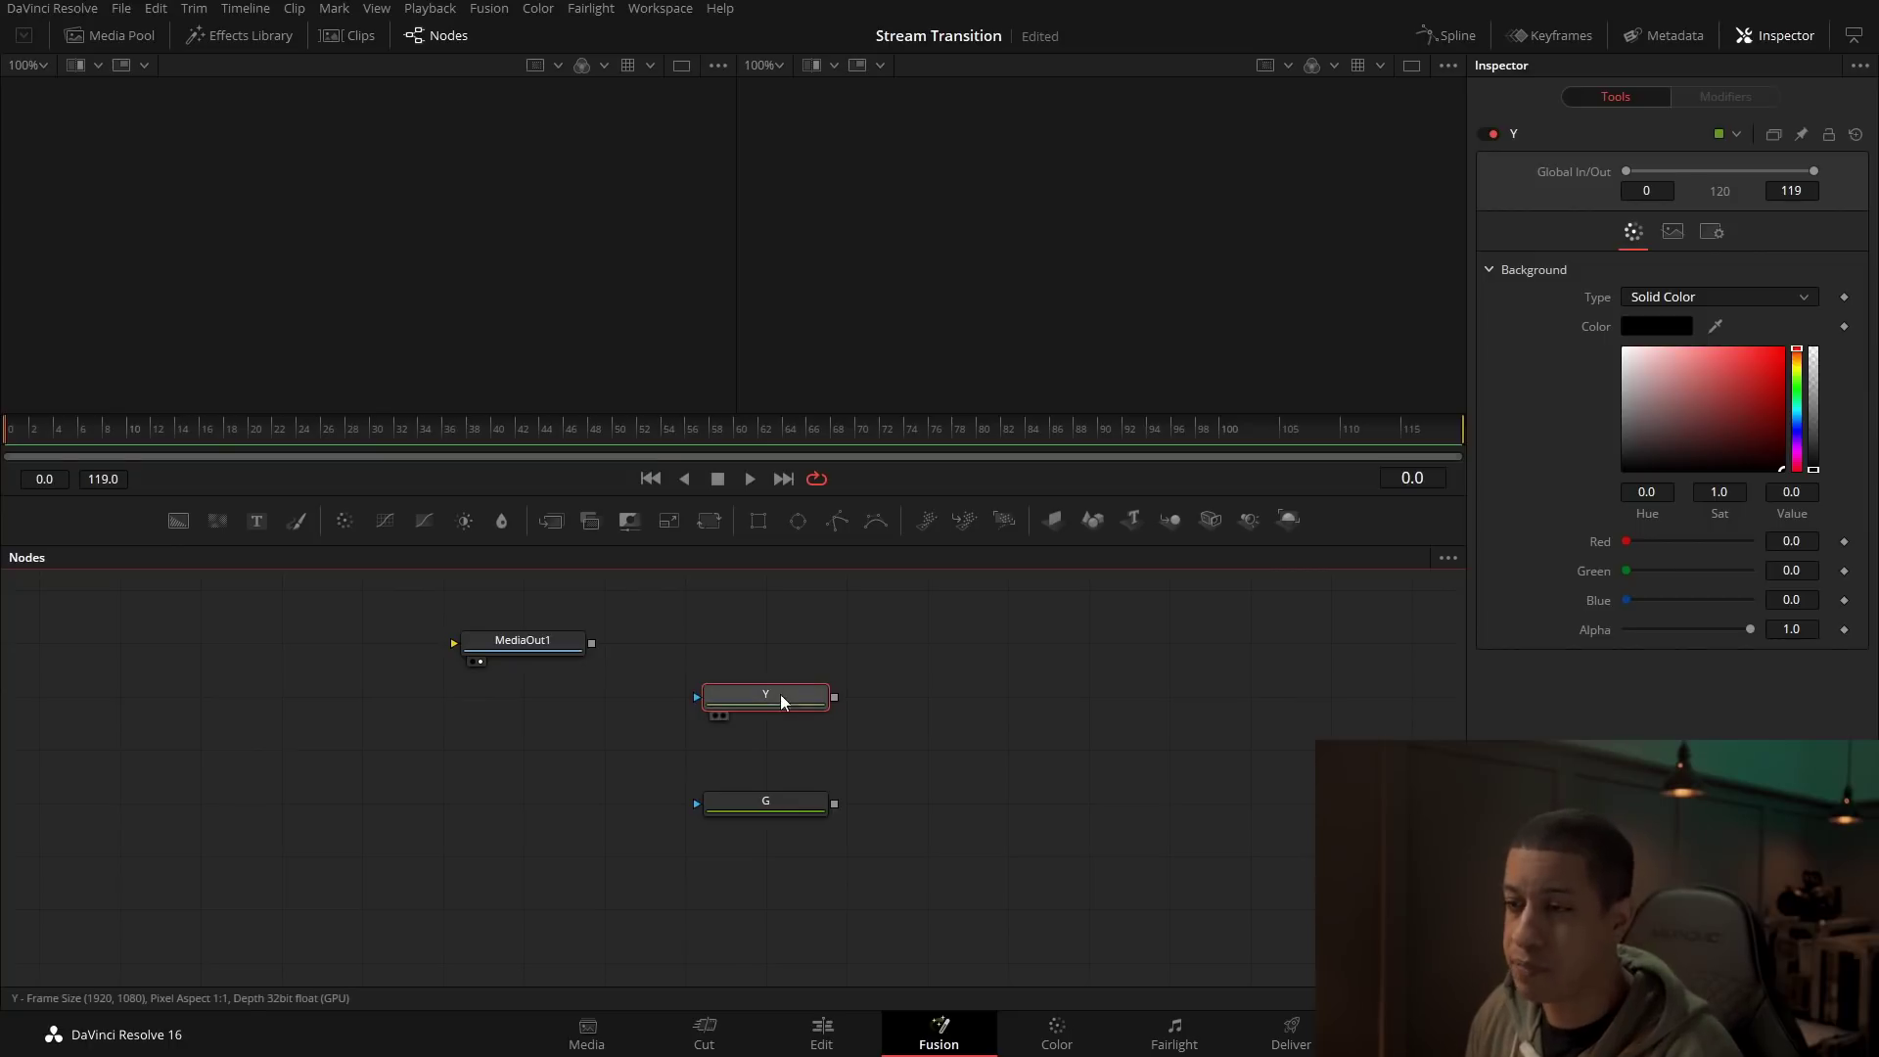
# Step: Color the Y background yellow and the G background dark gray with a value of about 0.197
pyautogui.moveTo(1799, 360); pyautogui.dragTo(1771, 365)
pyautogui.click(763, 802)
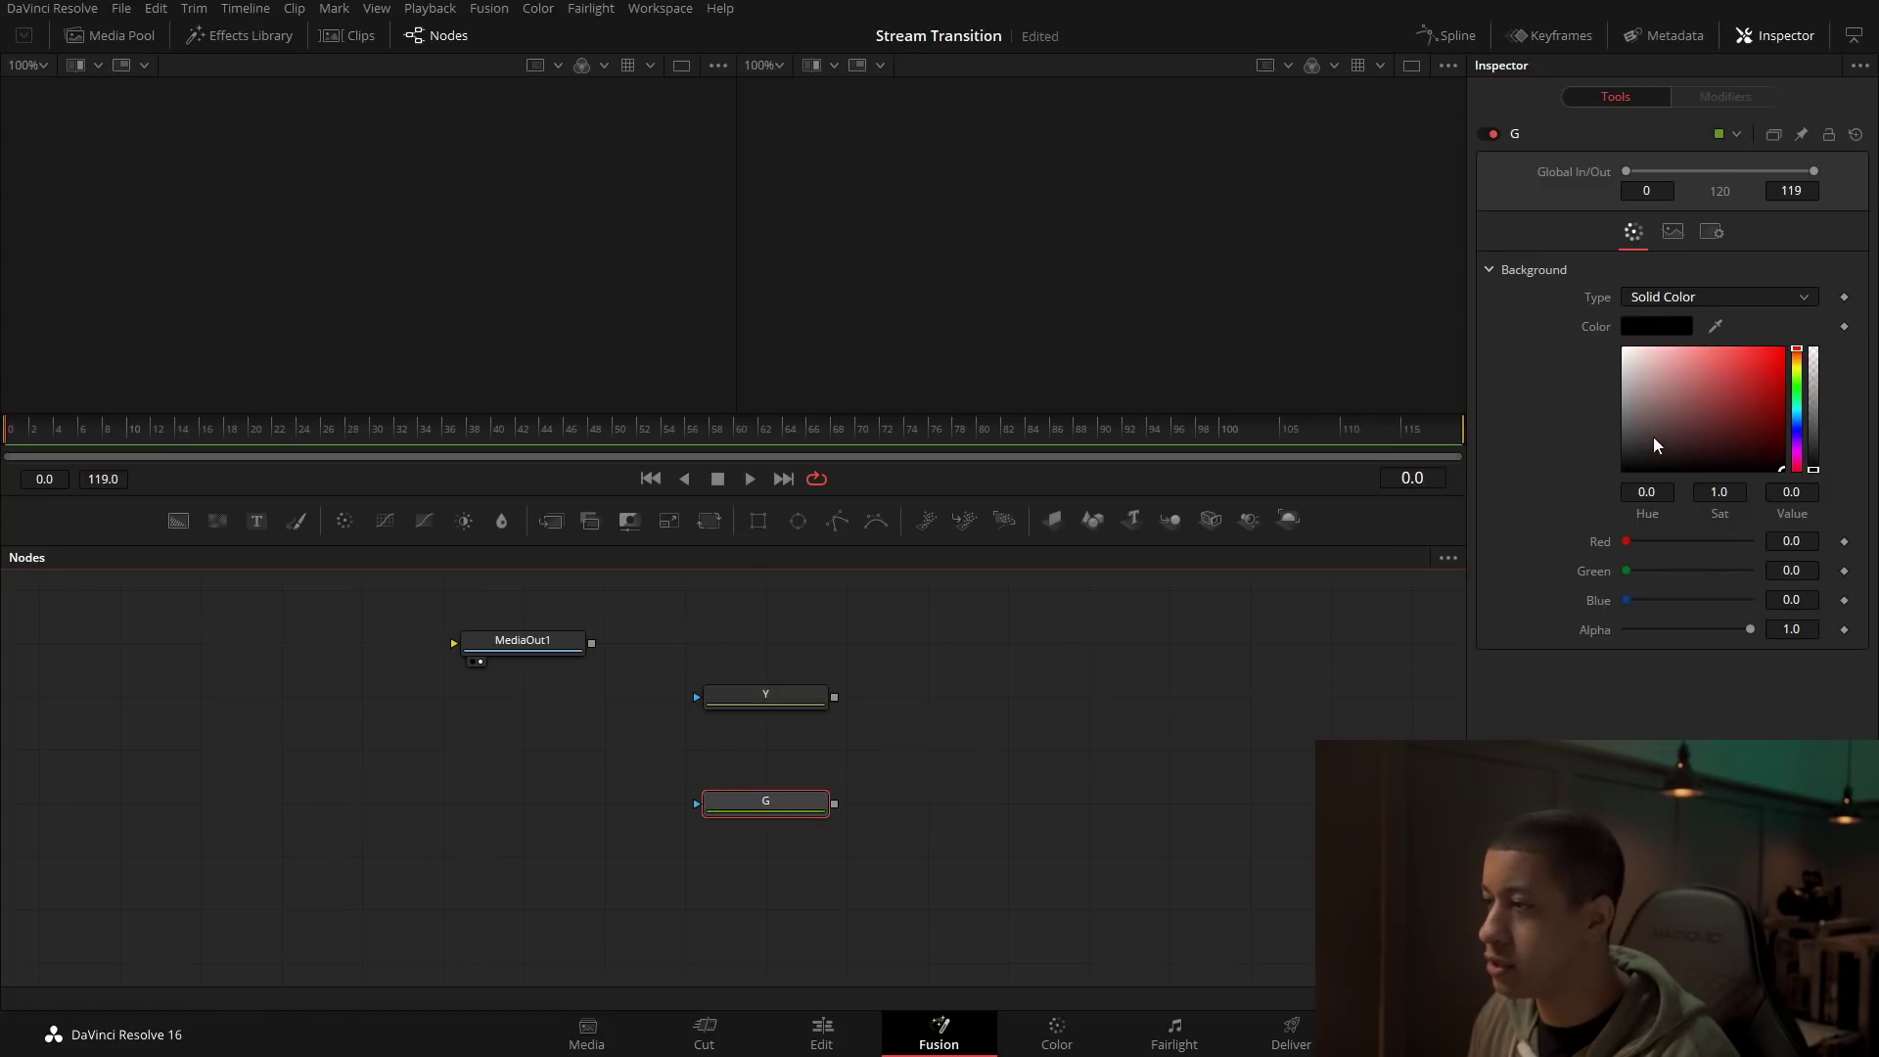
pyautogui.moveTo(1654, 443); pyautogui.dragTo(1613, 446)
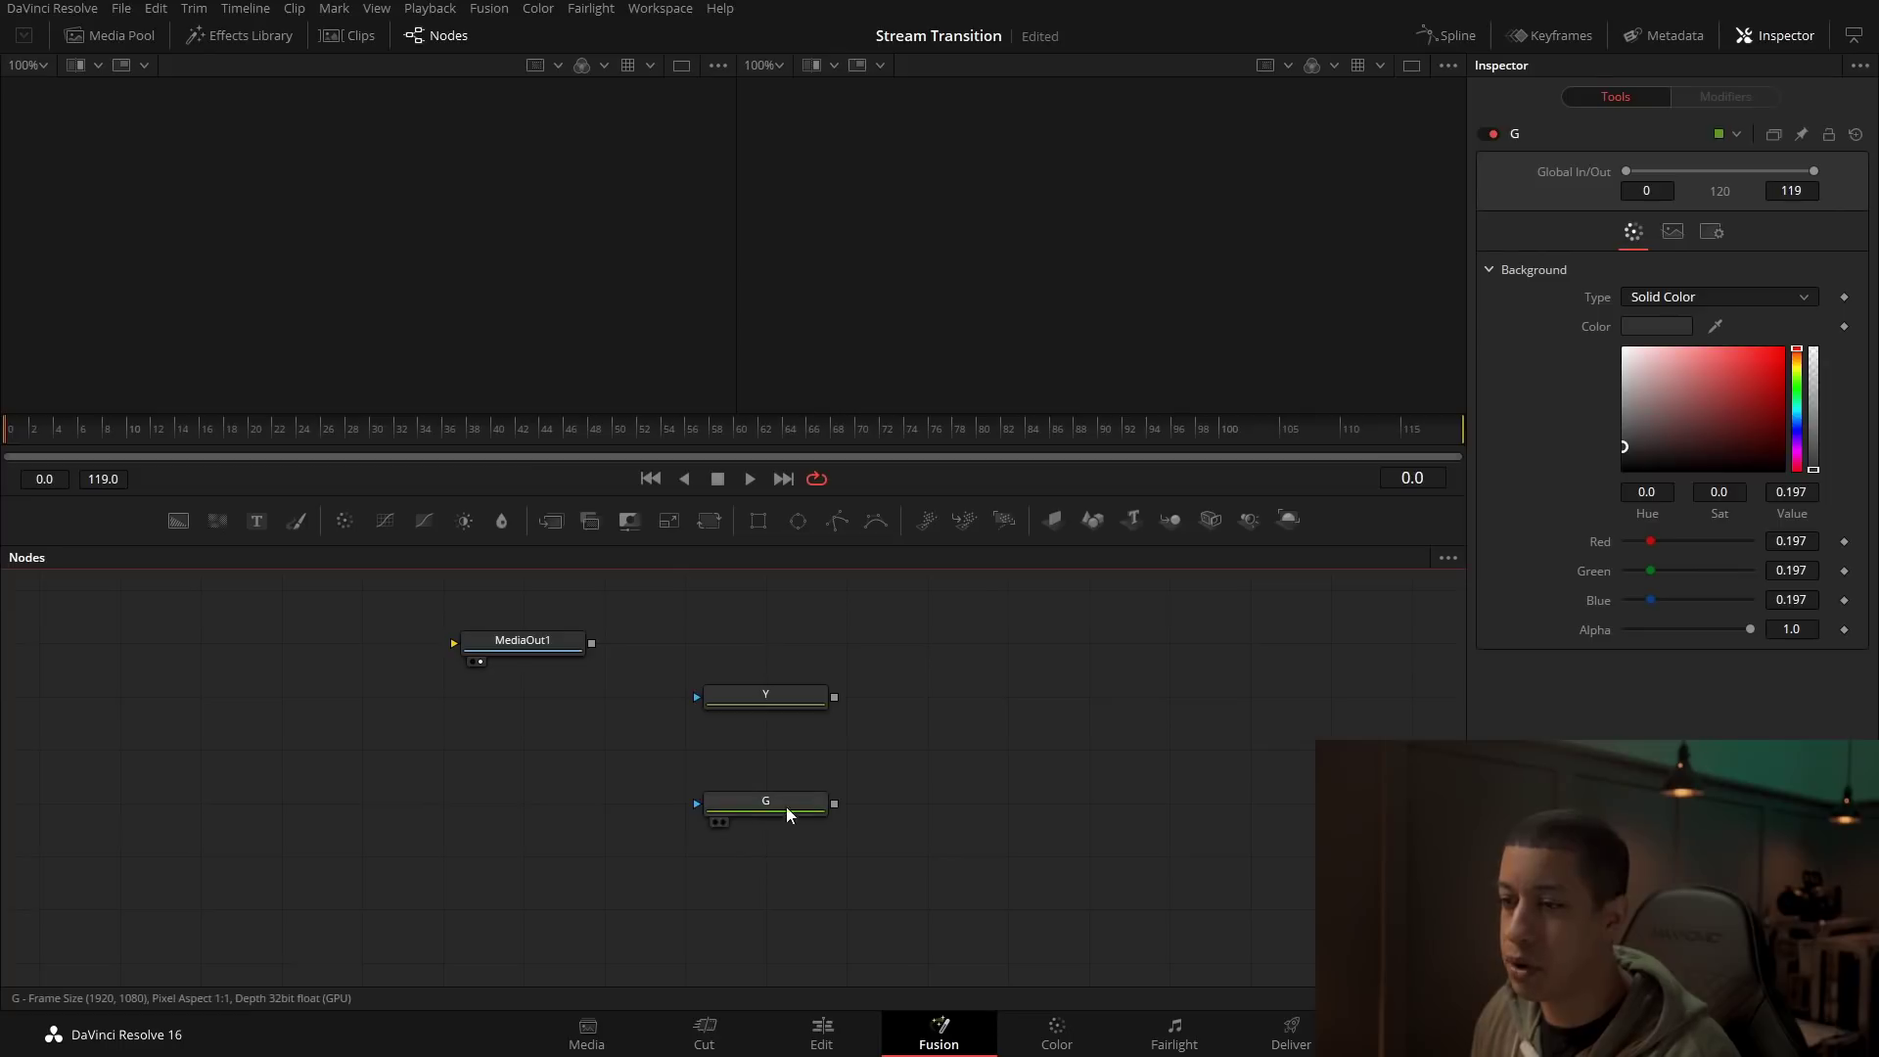
# Step: Display the Y and G backgrounds side by side, each in its own viewer
pyautogui.moveTo(789, 814); pyautogui.dragTo(910, 391)
pyautogui.moveTo(783, 695); pyautogui.dragTo(347, 246)
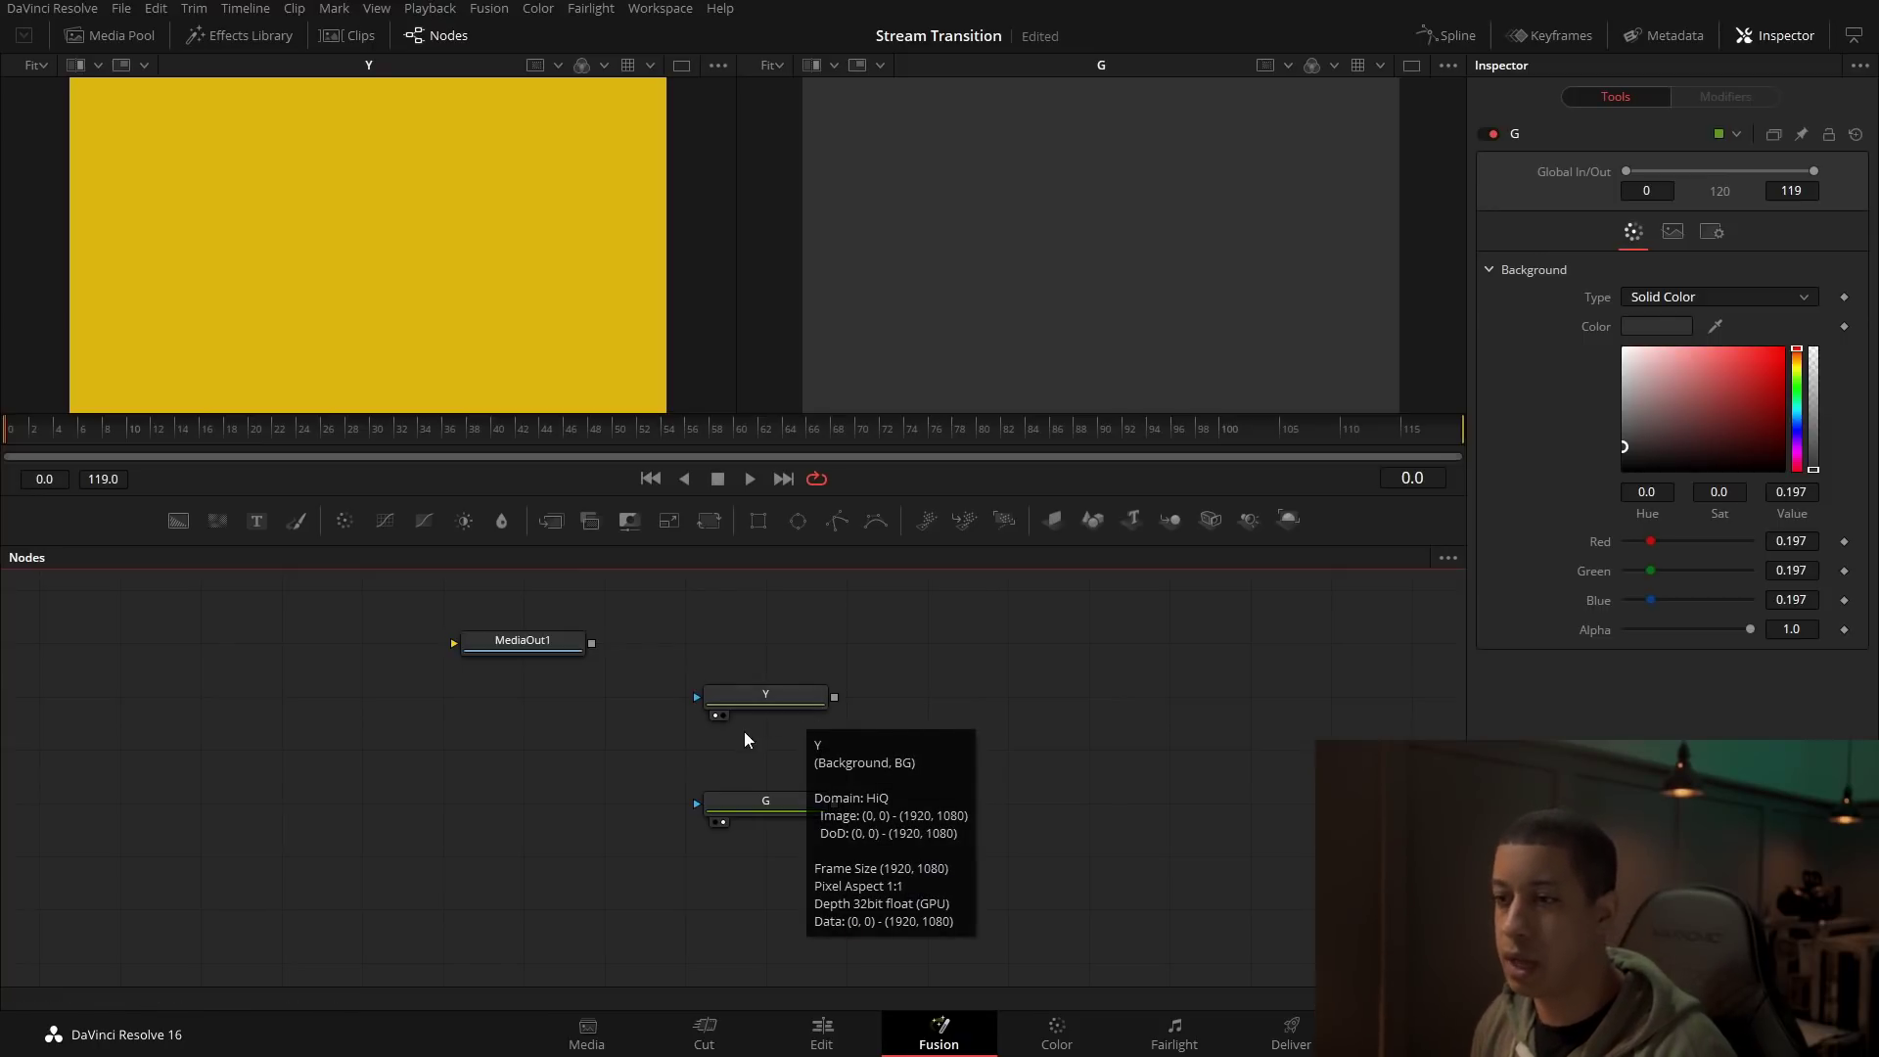
pyautogui.moveTo(841, 664); pyautogui.dragTo(732, 801)
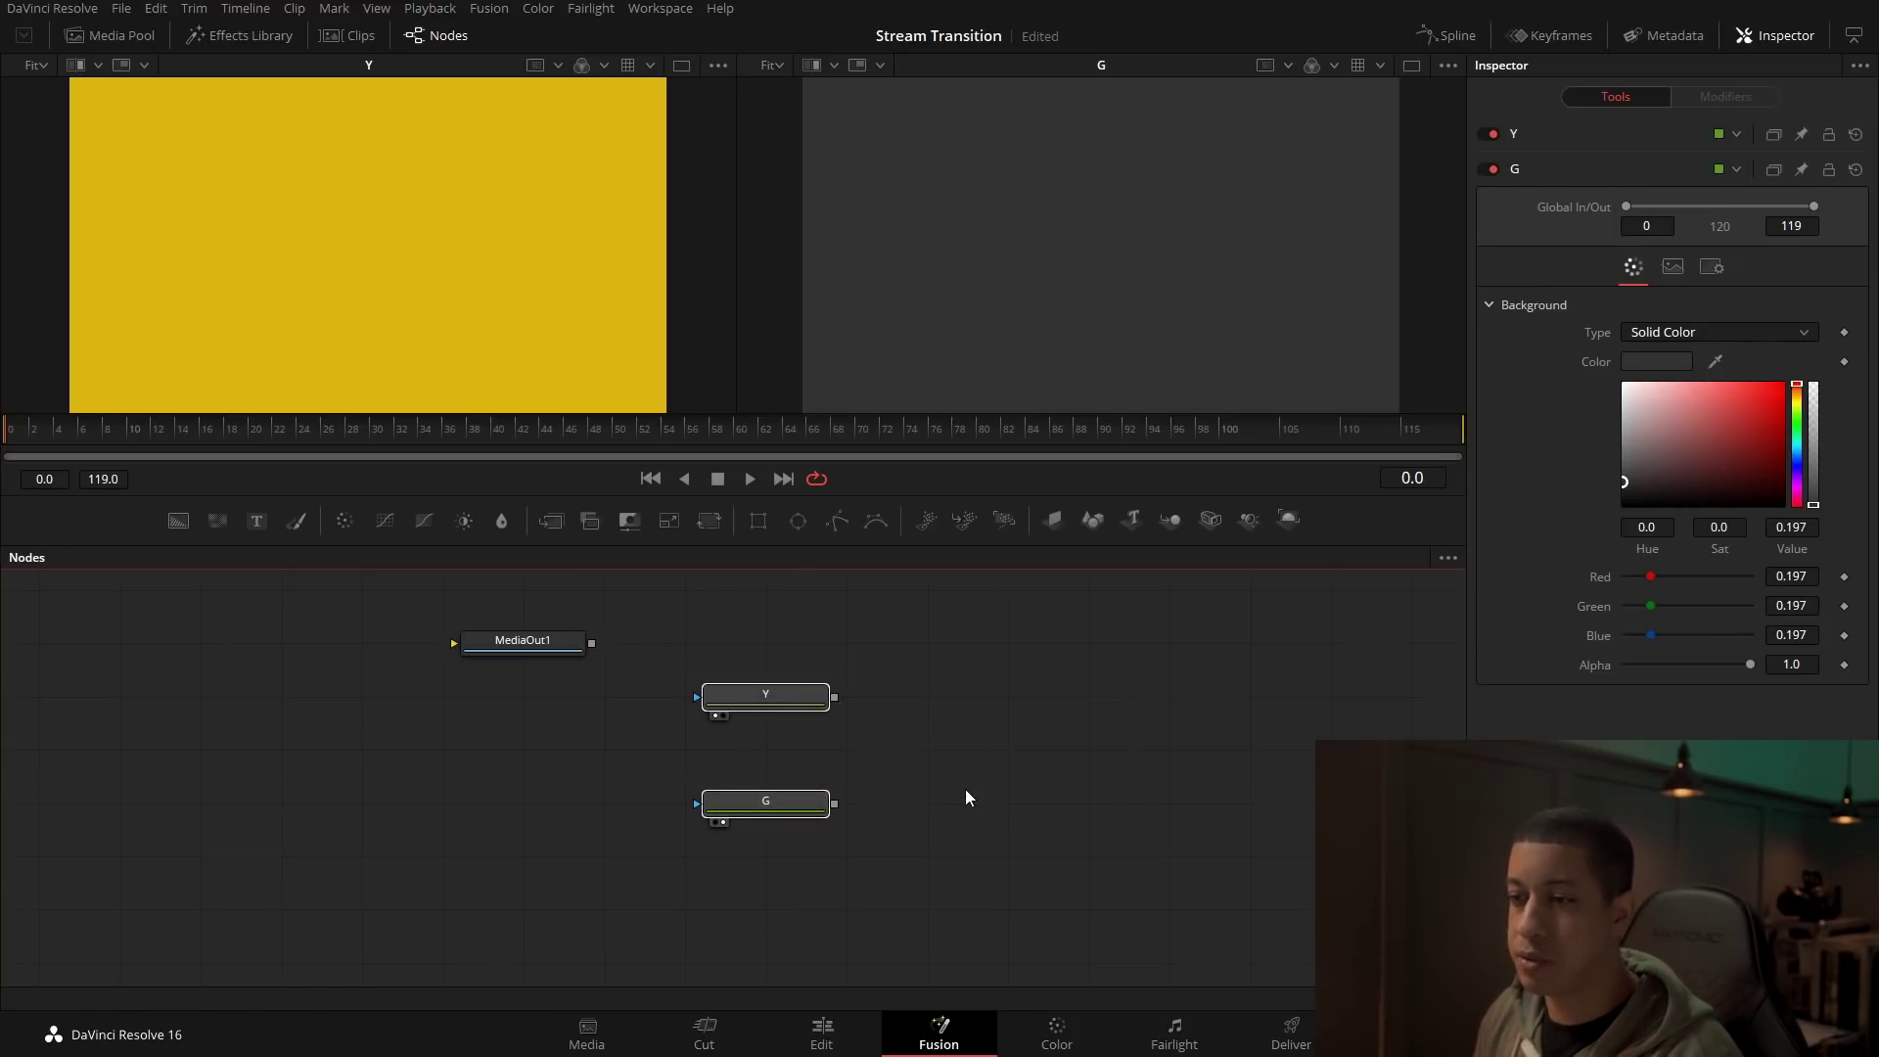
pyautogui.click(966, 798)
# Step: Attach a Rectangle mask to the G background and show G in a single, enlarged viewer
pyautogui.moveTo(759, 524); pyautogui.dragTo(789, 807)
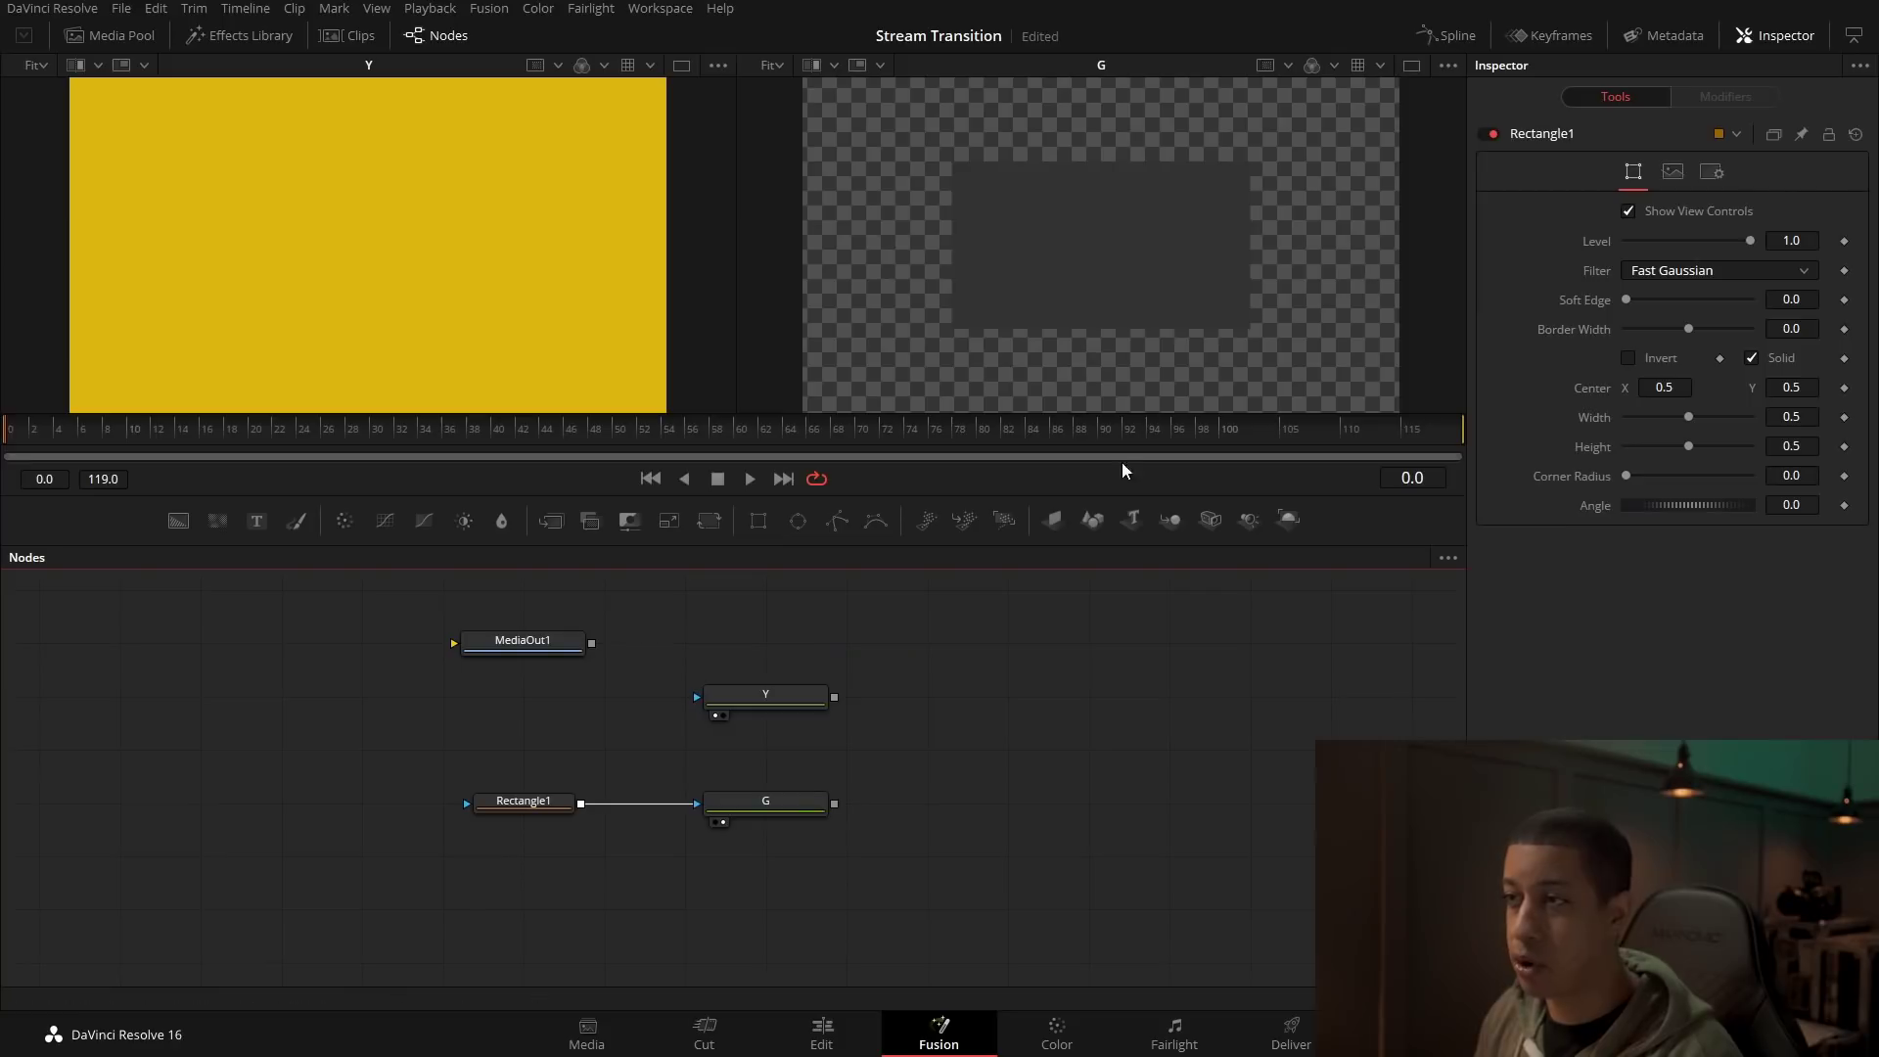
pyautogui.click(532, 801)
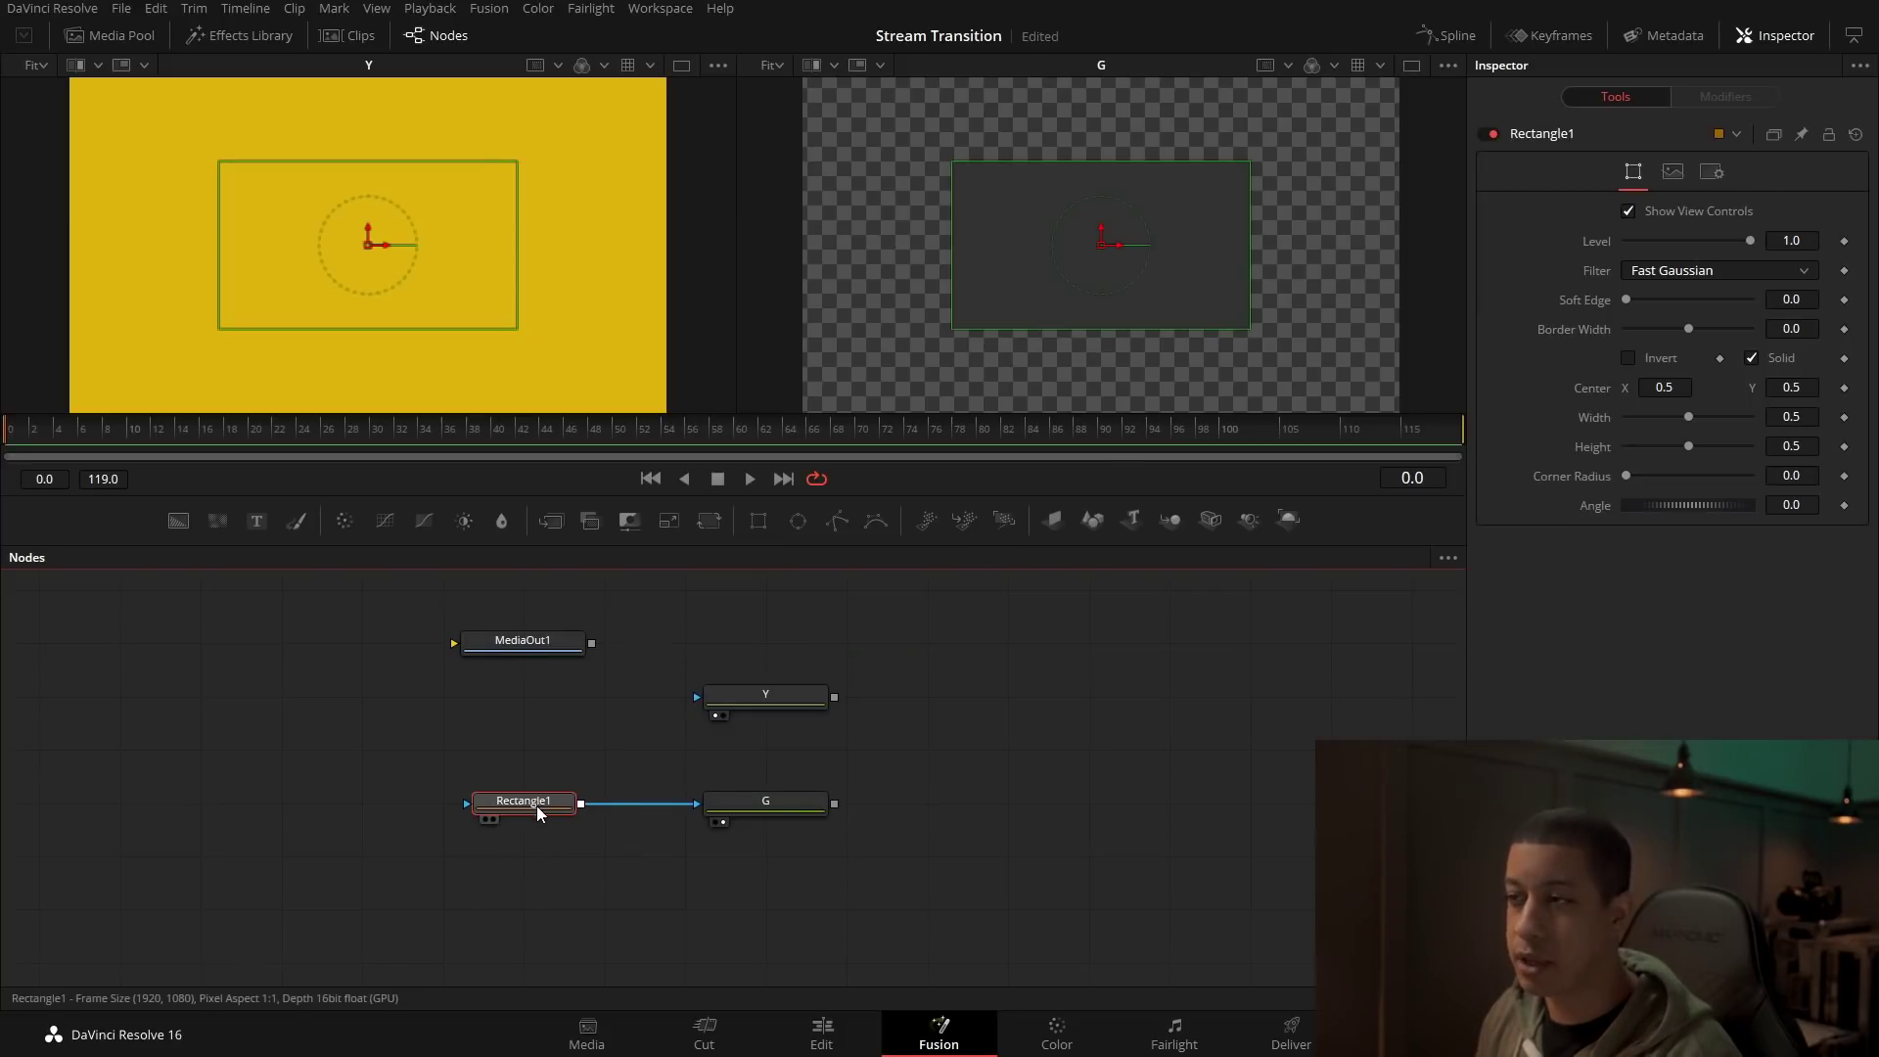
pyautogui.click(1407, 66)
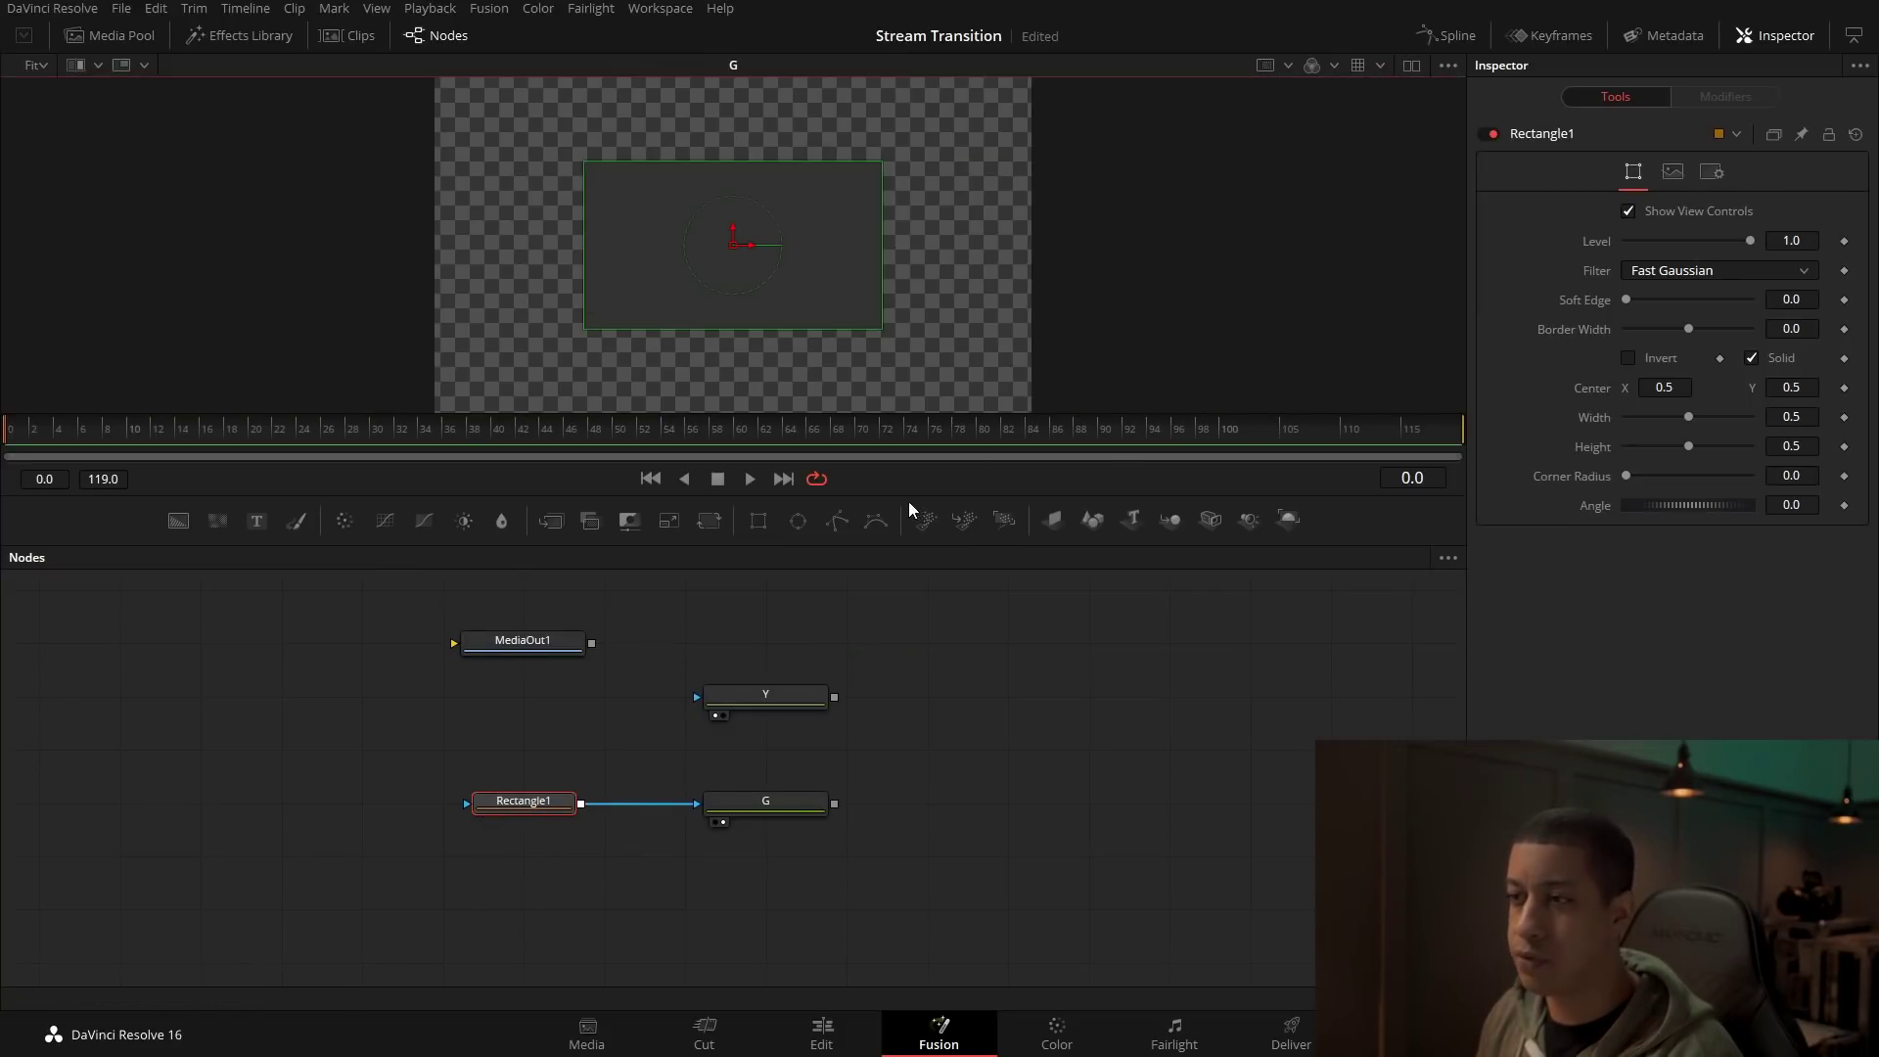
pyautogui.moveTo(951, 541); pyautogui.dragTo(958, 780)
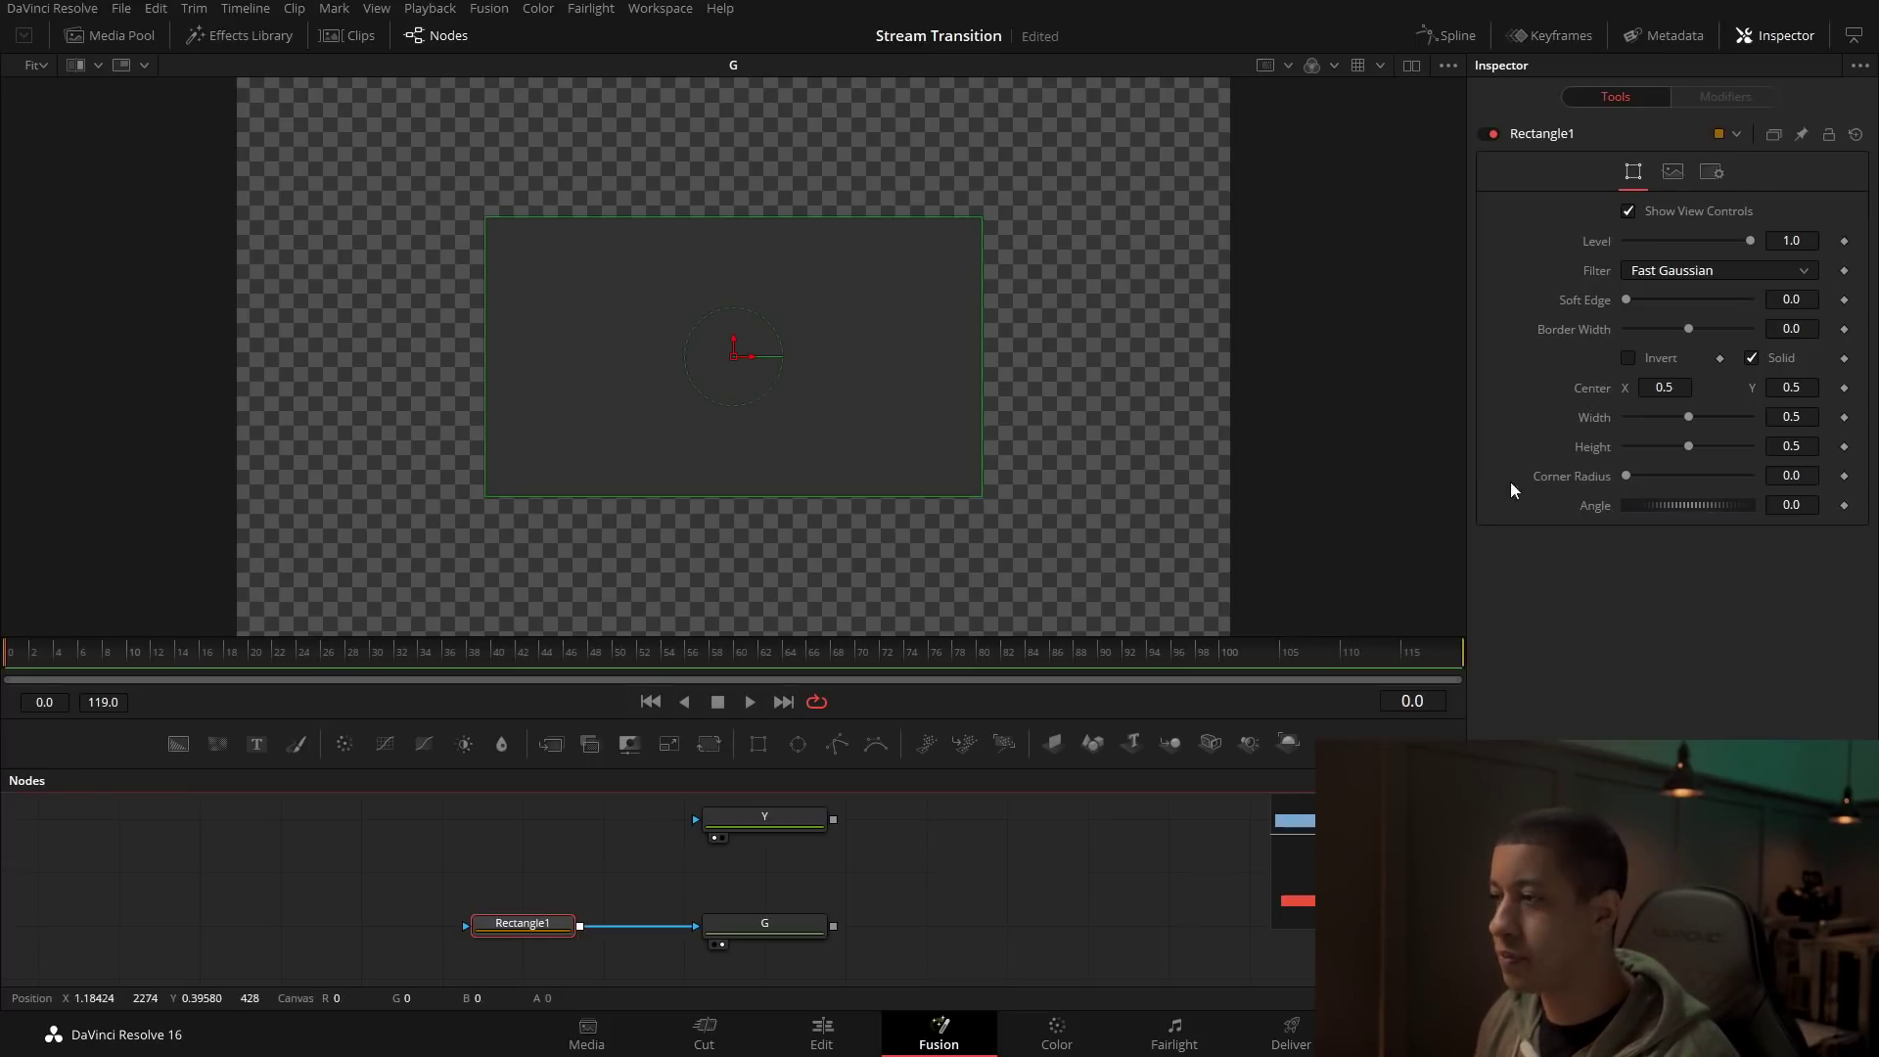
# Step: Set the Rectangle mask's angle to 45 degrees
pyautogui.click(1810, 505)
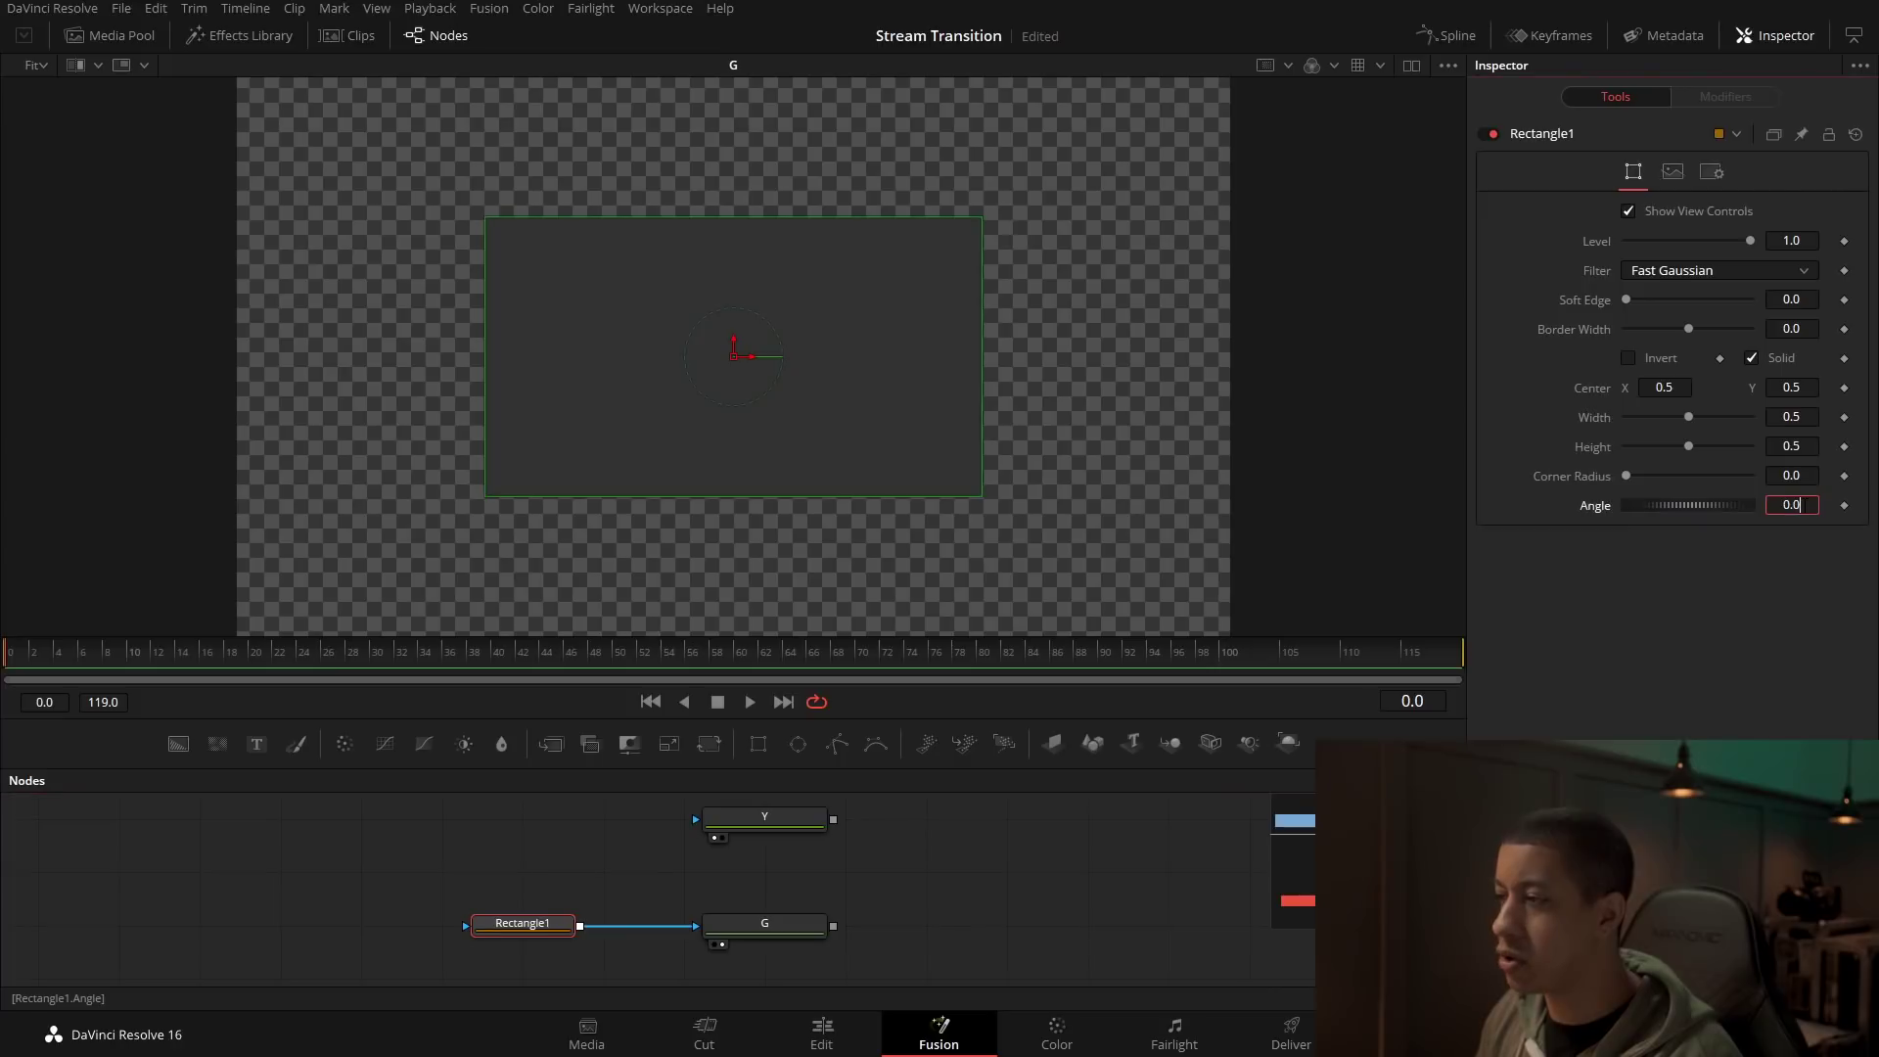
pyautogui.write('45')
pyautogui.press('Tab')
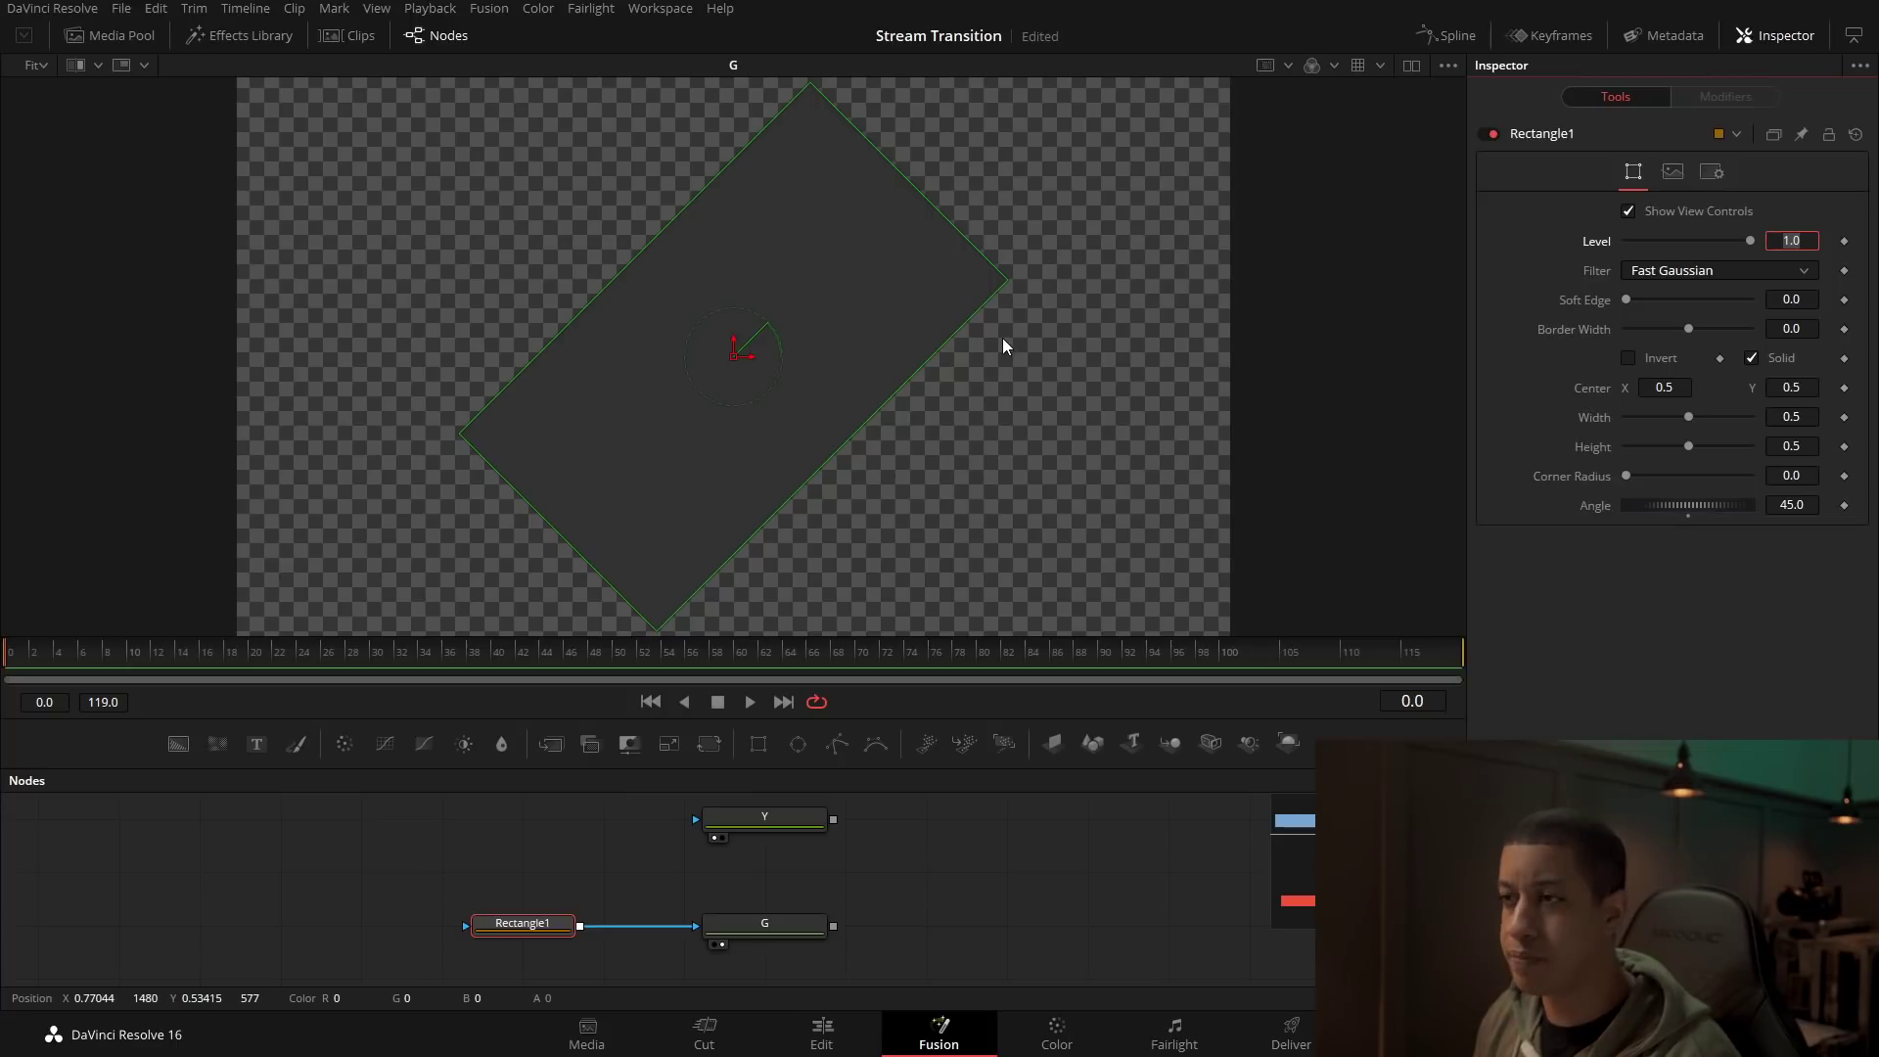
# Step: Enlarge the rotated Rectangle mask to cover the whole frame, about 1.29 wide and 2.12 high
pyautogui.scroll(1, 1007, 336)
pyautogui.scroll(-4, 1007, 336)
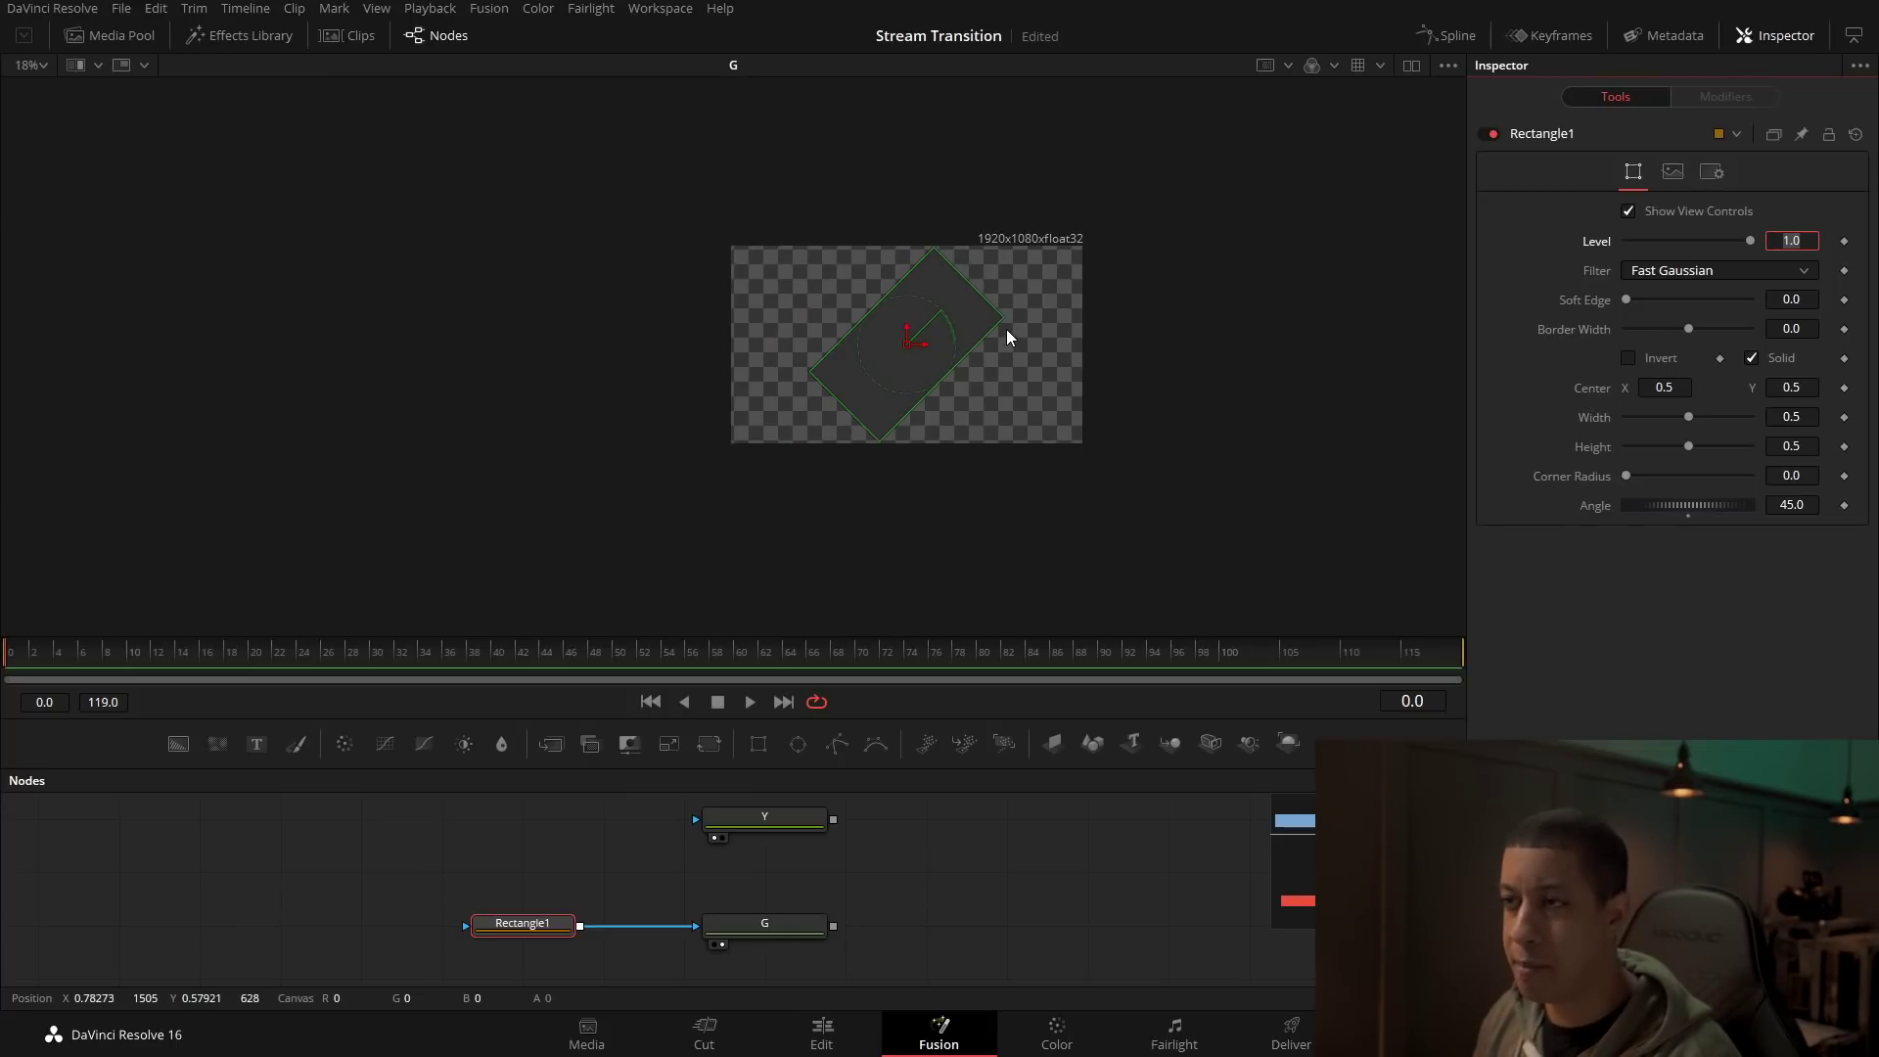
pyautogui.moveTo(982, 303); pyautogui.dragTo(1191, 365)
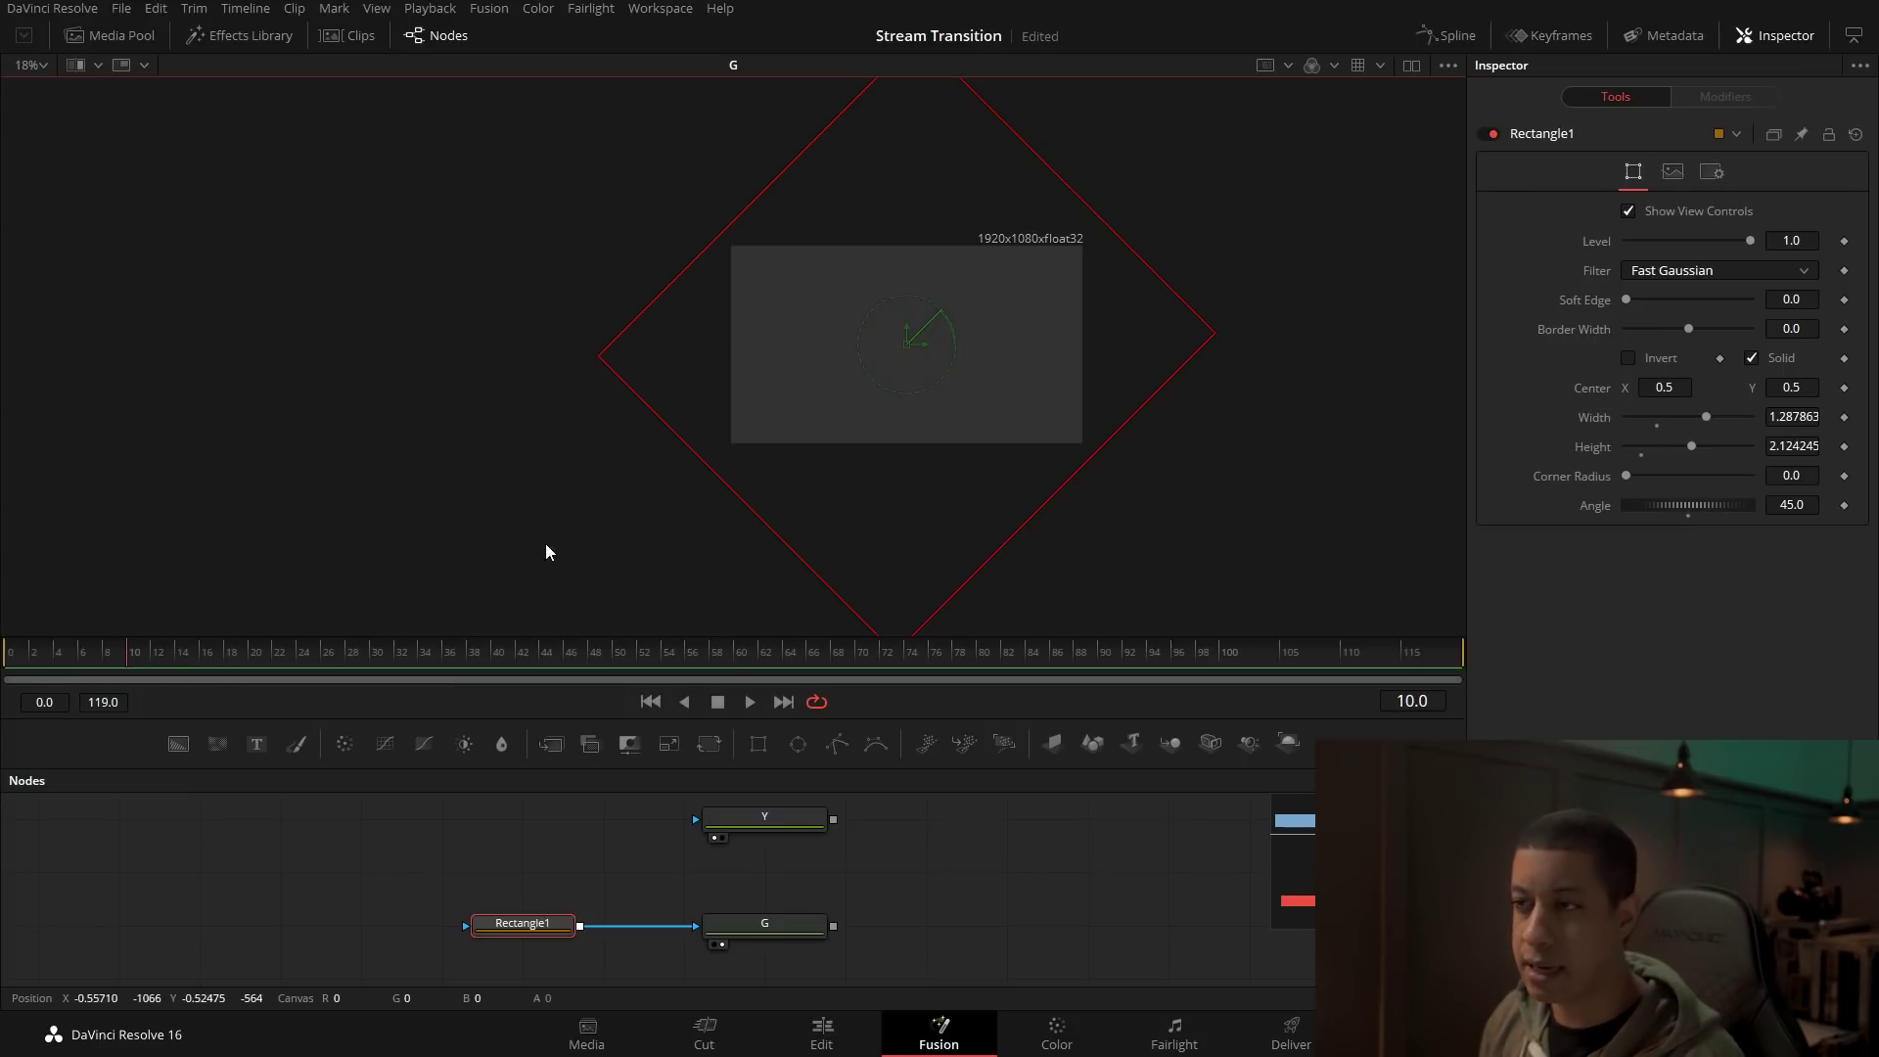
# Step: Shift the Rectangle mask's center to about X -0.35 and extend its width to about 2.28
pyautogui.moveTo(926, 344); pyautogui.dragTo(611, 344)
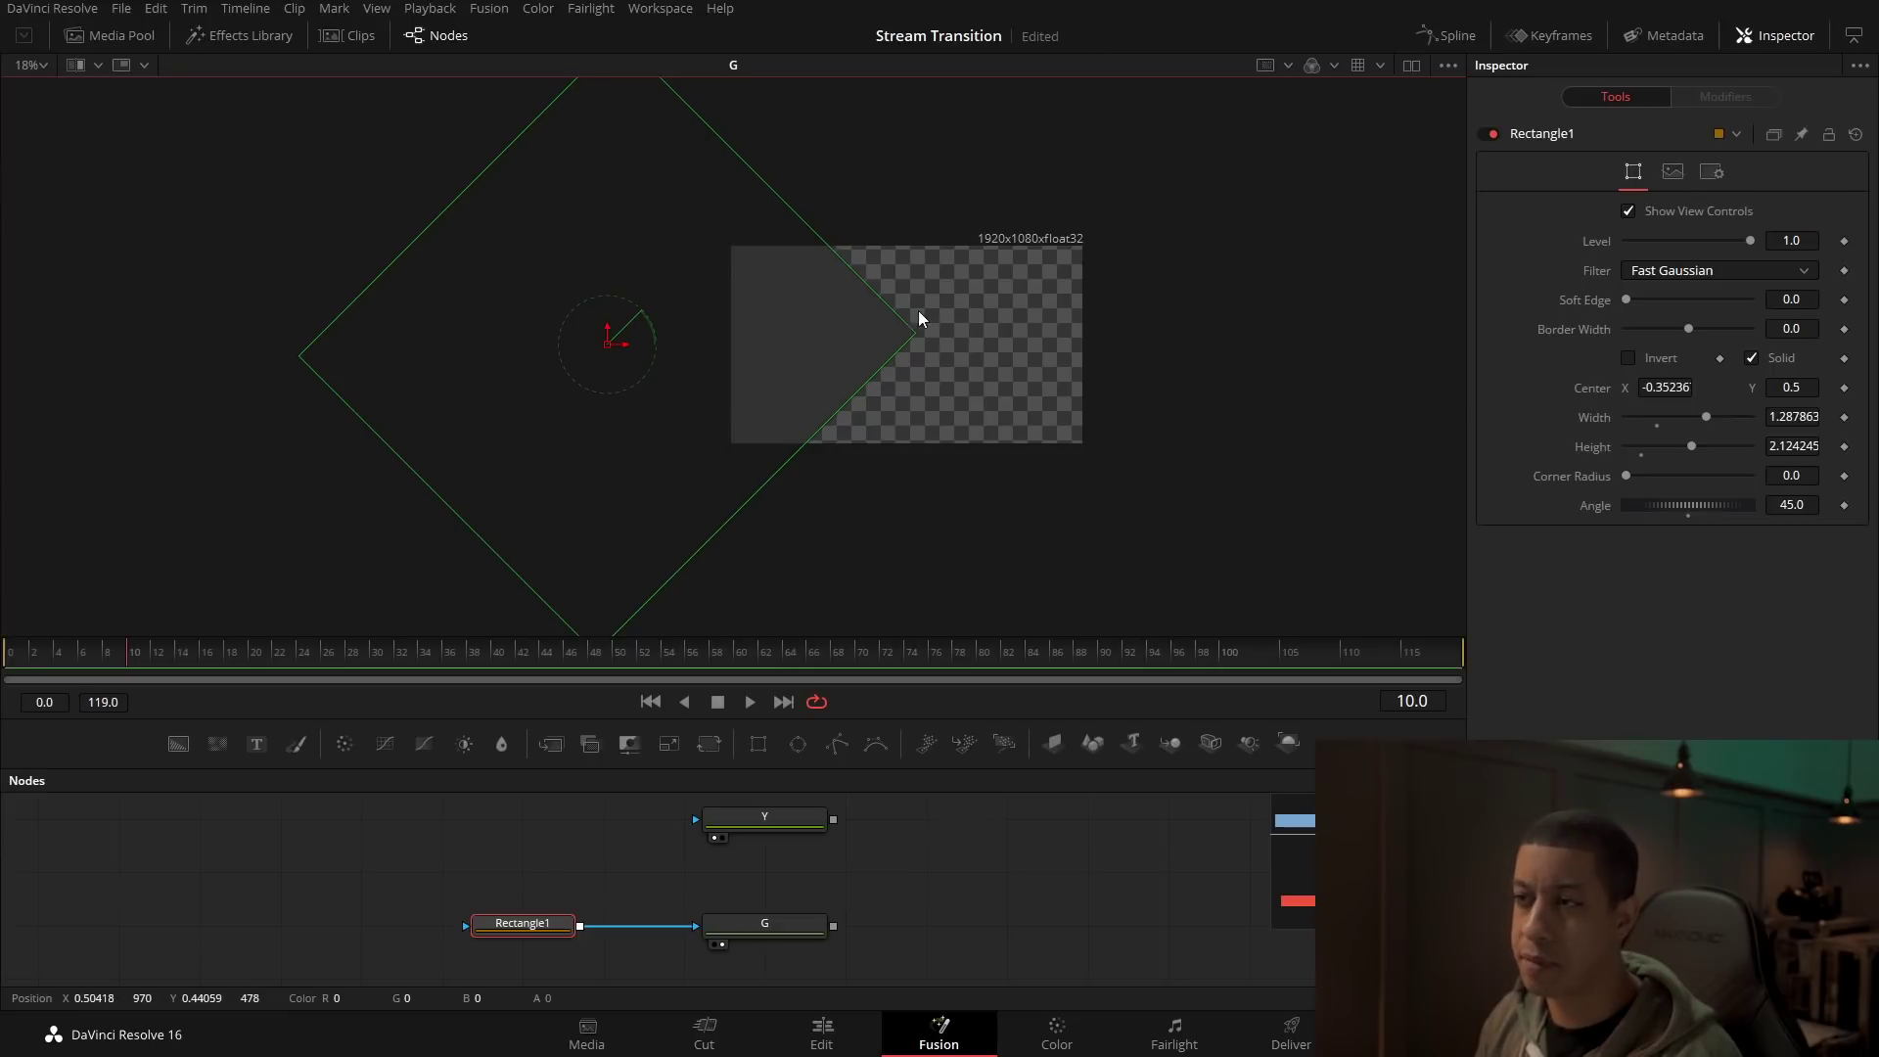
pyautogui.click(866, 884)
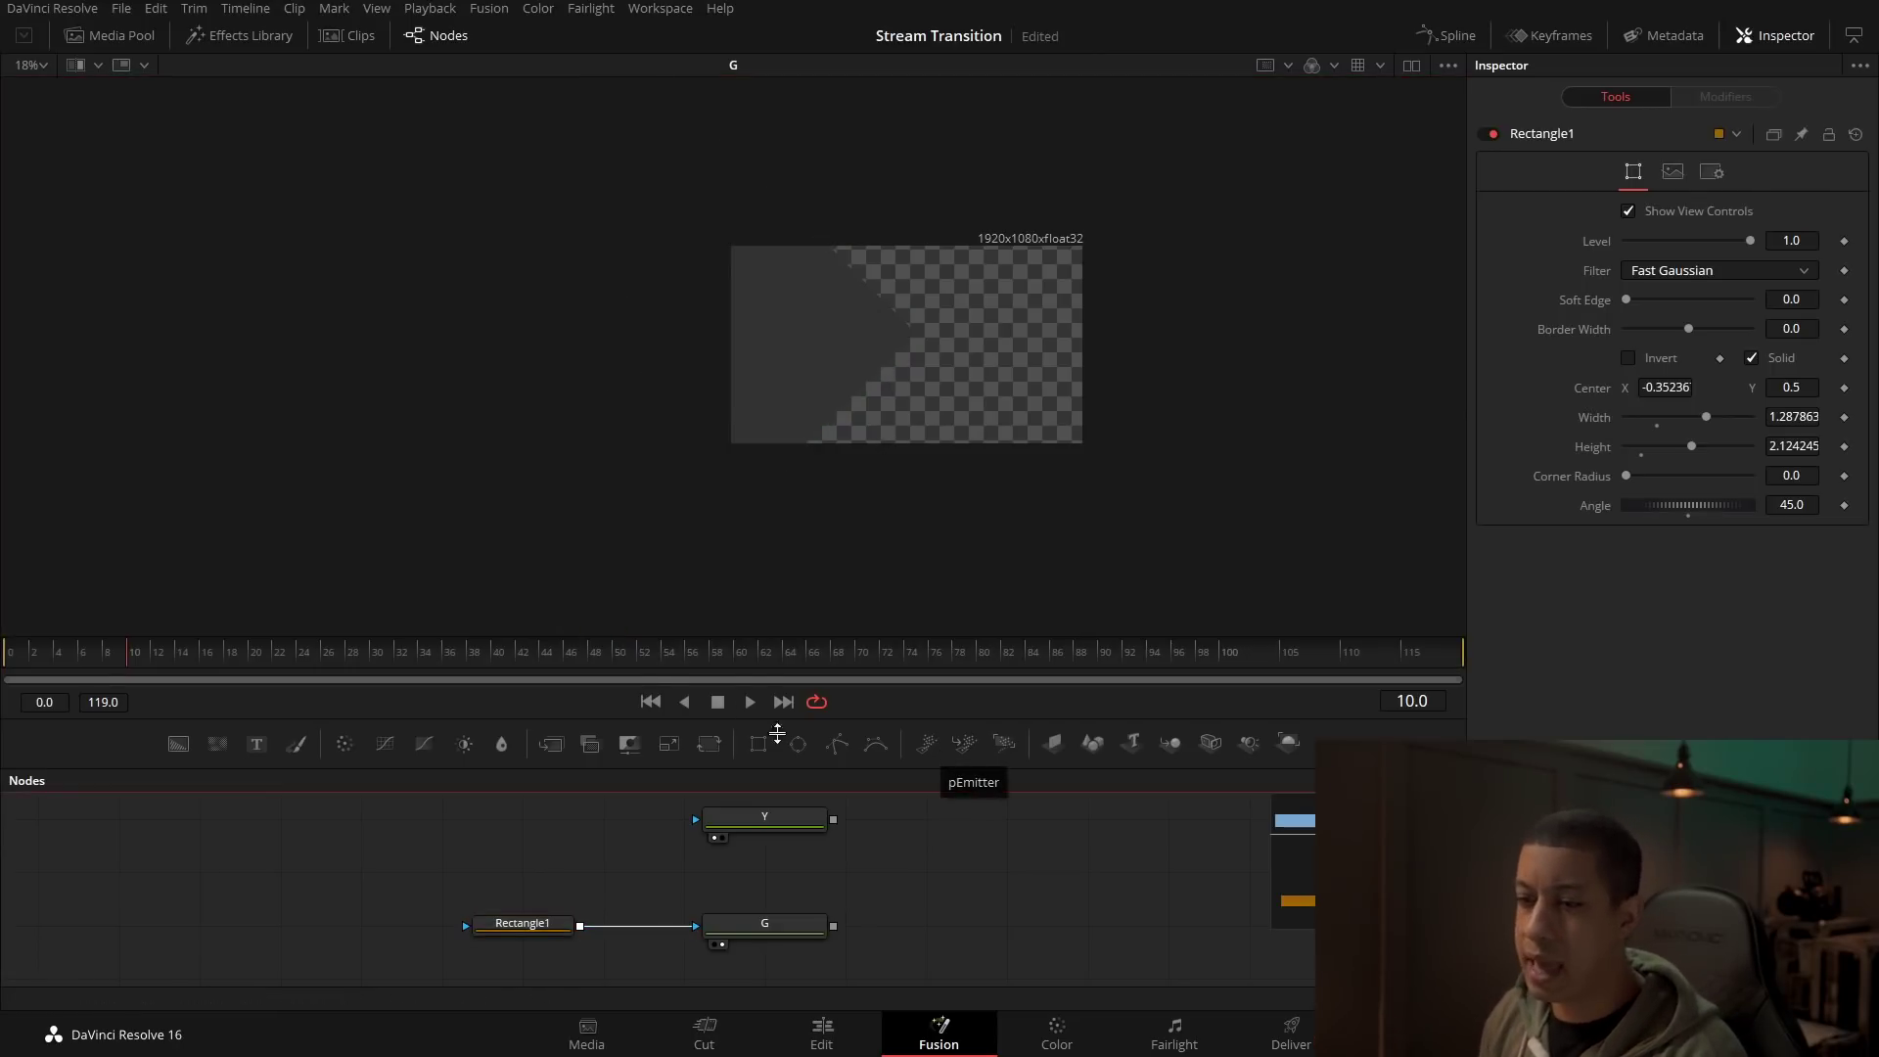
pyautogui.click(522, 924)
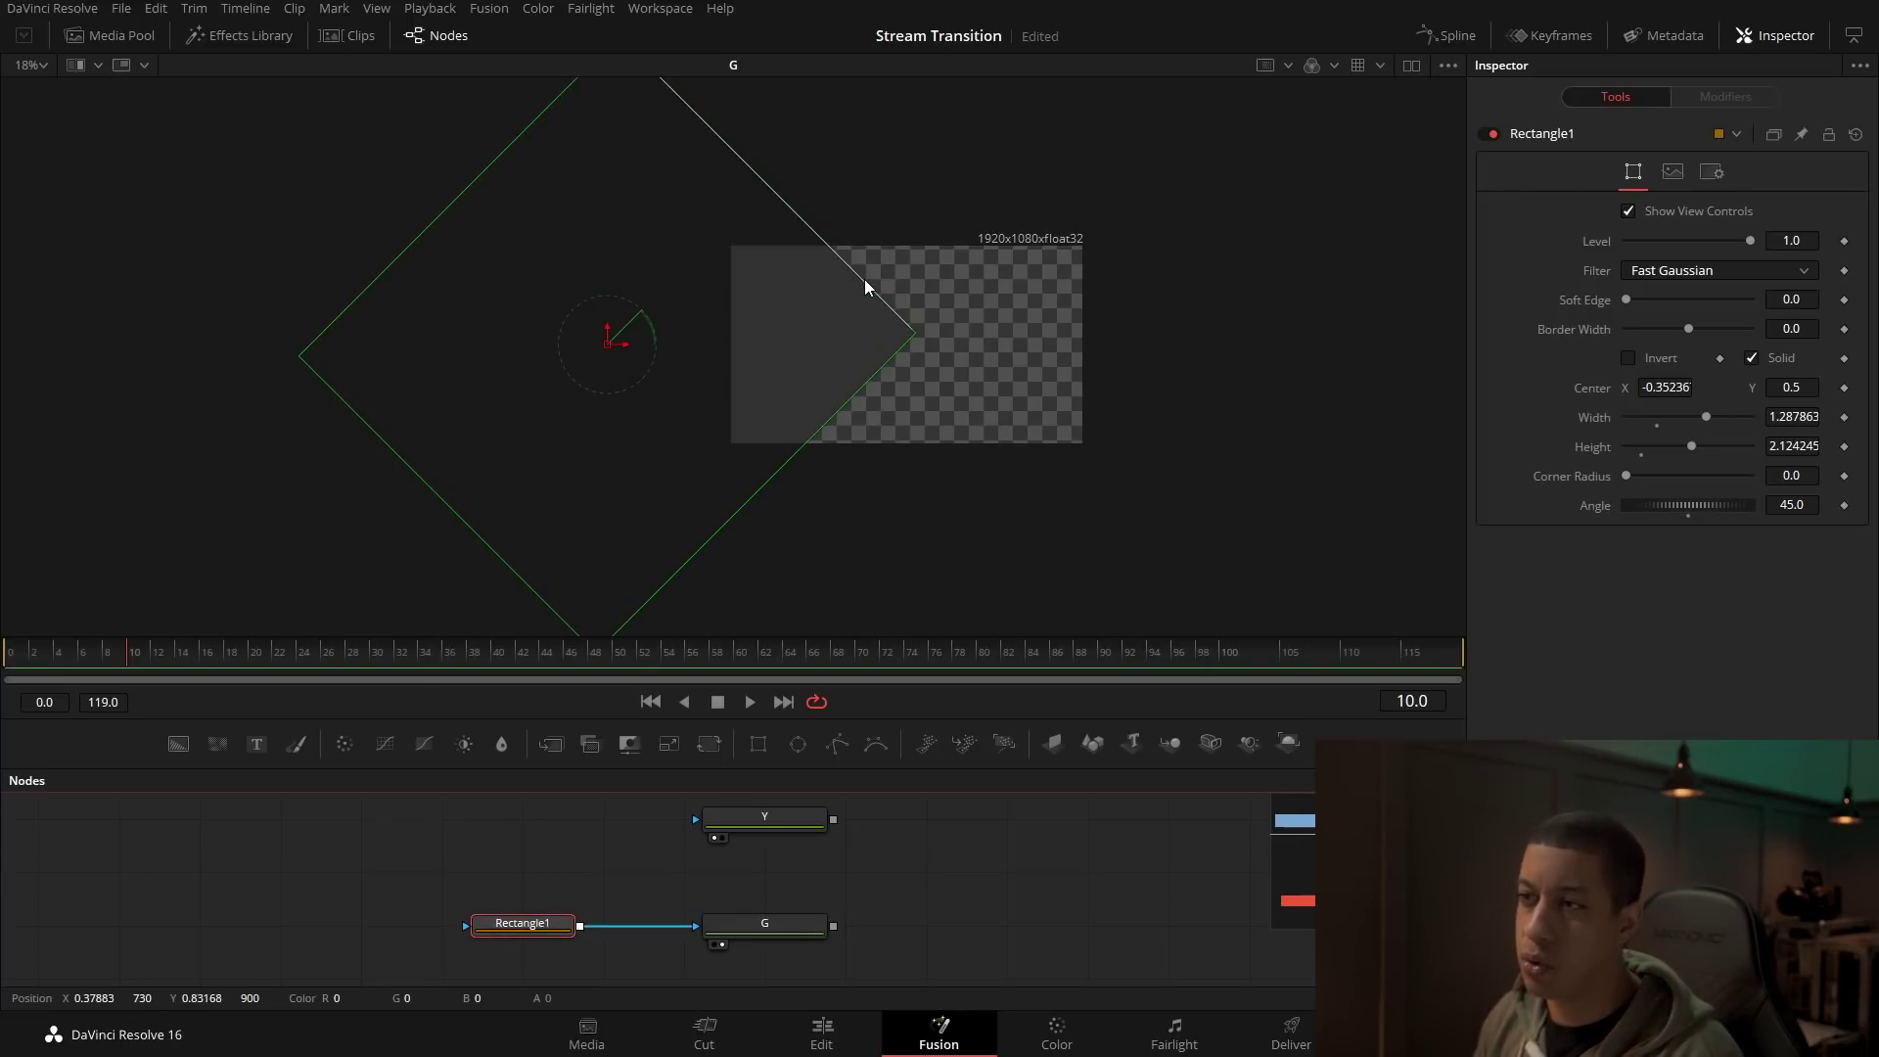
pyautogui.moveTo(866, 286); pyautogui.dragTo(999, 210)
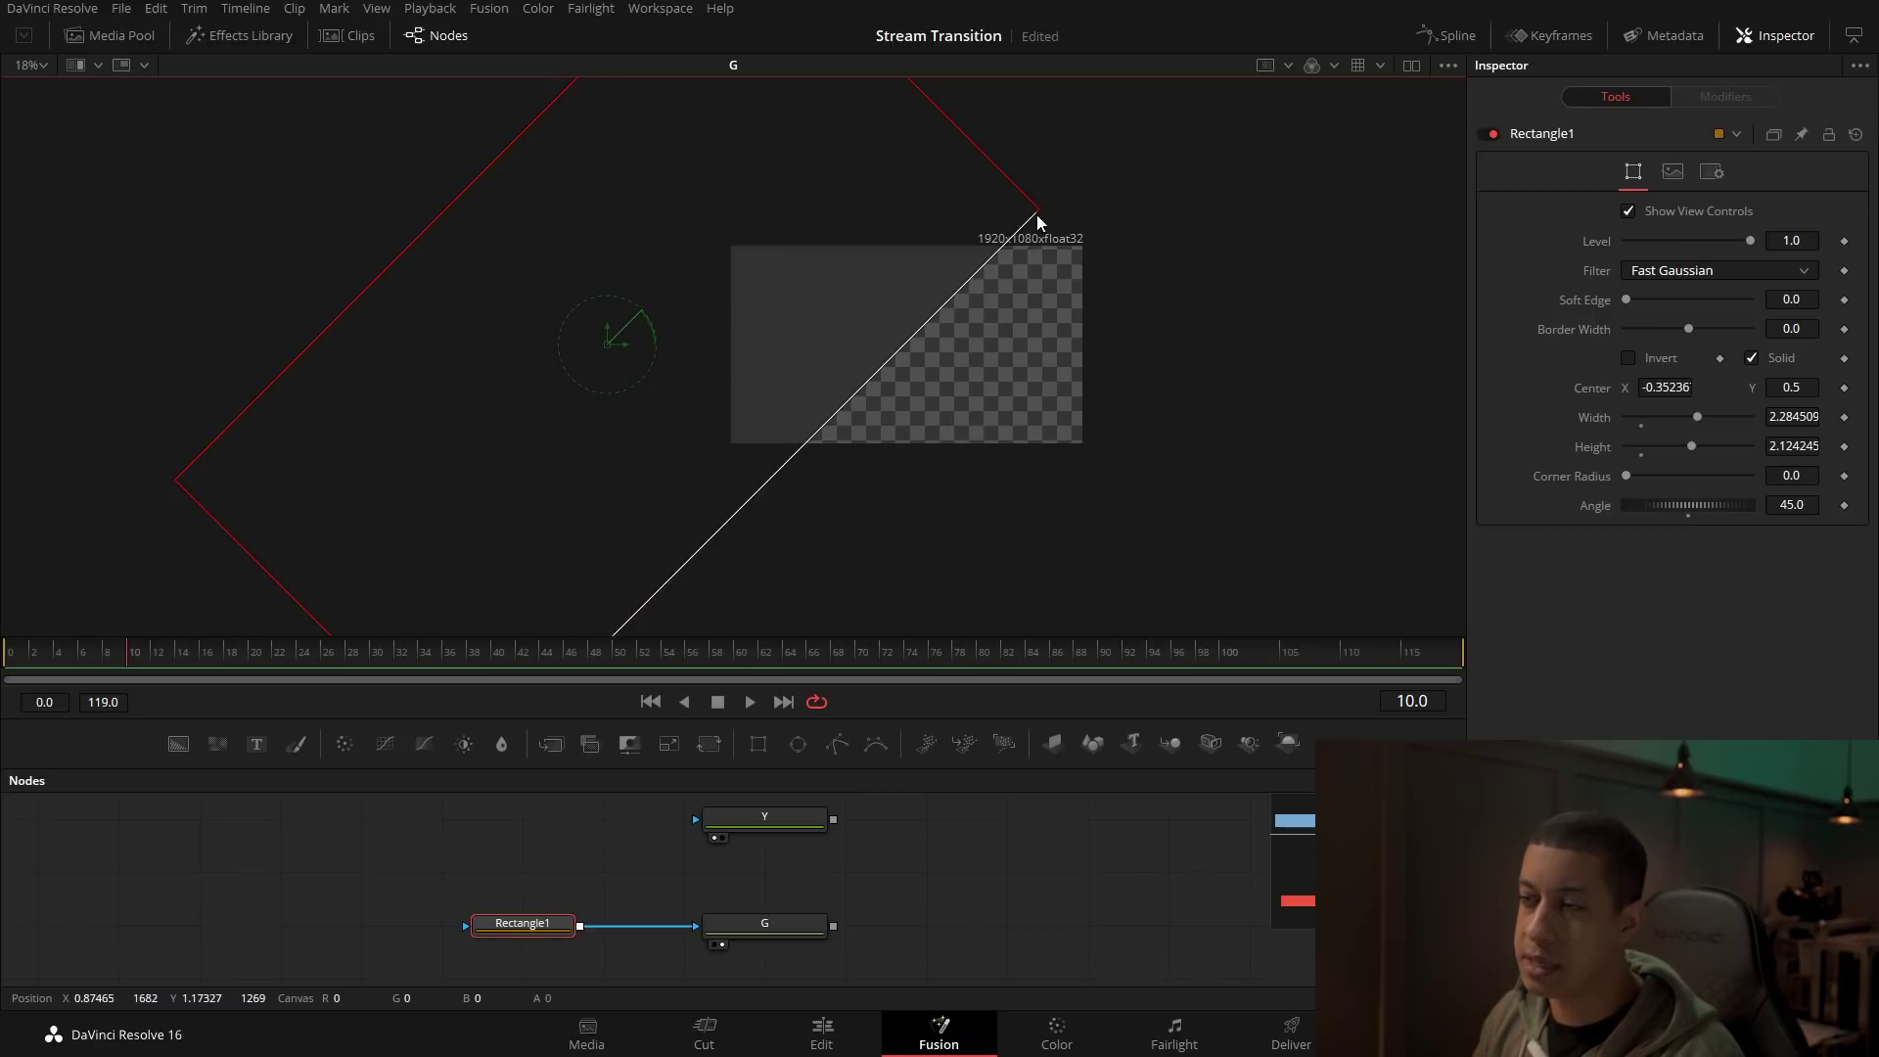
# Step: Keyframe the Rectangle mask's center from about X -1.25 at frame 10 to about X 2.19 at frame 110
pyautogui.moveTo(627, 350); pyautogui.dragTo(297, 344)
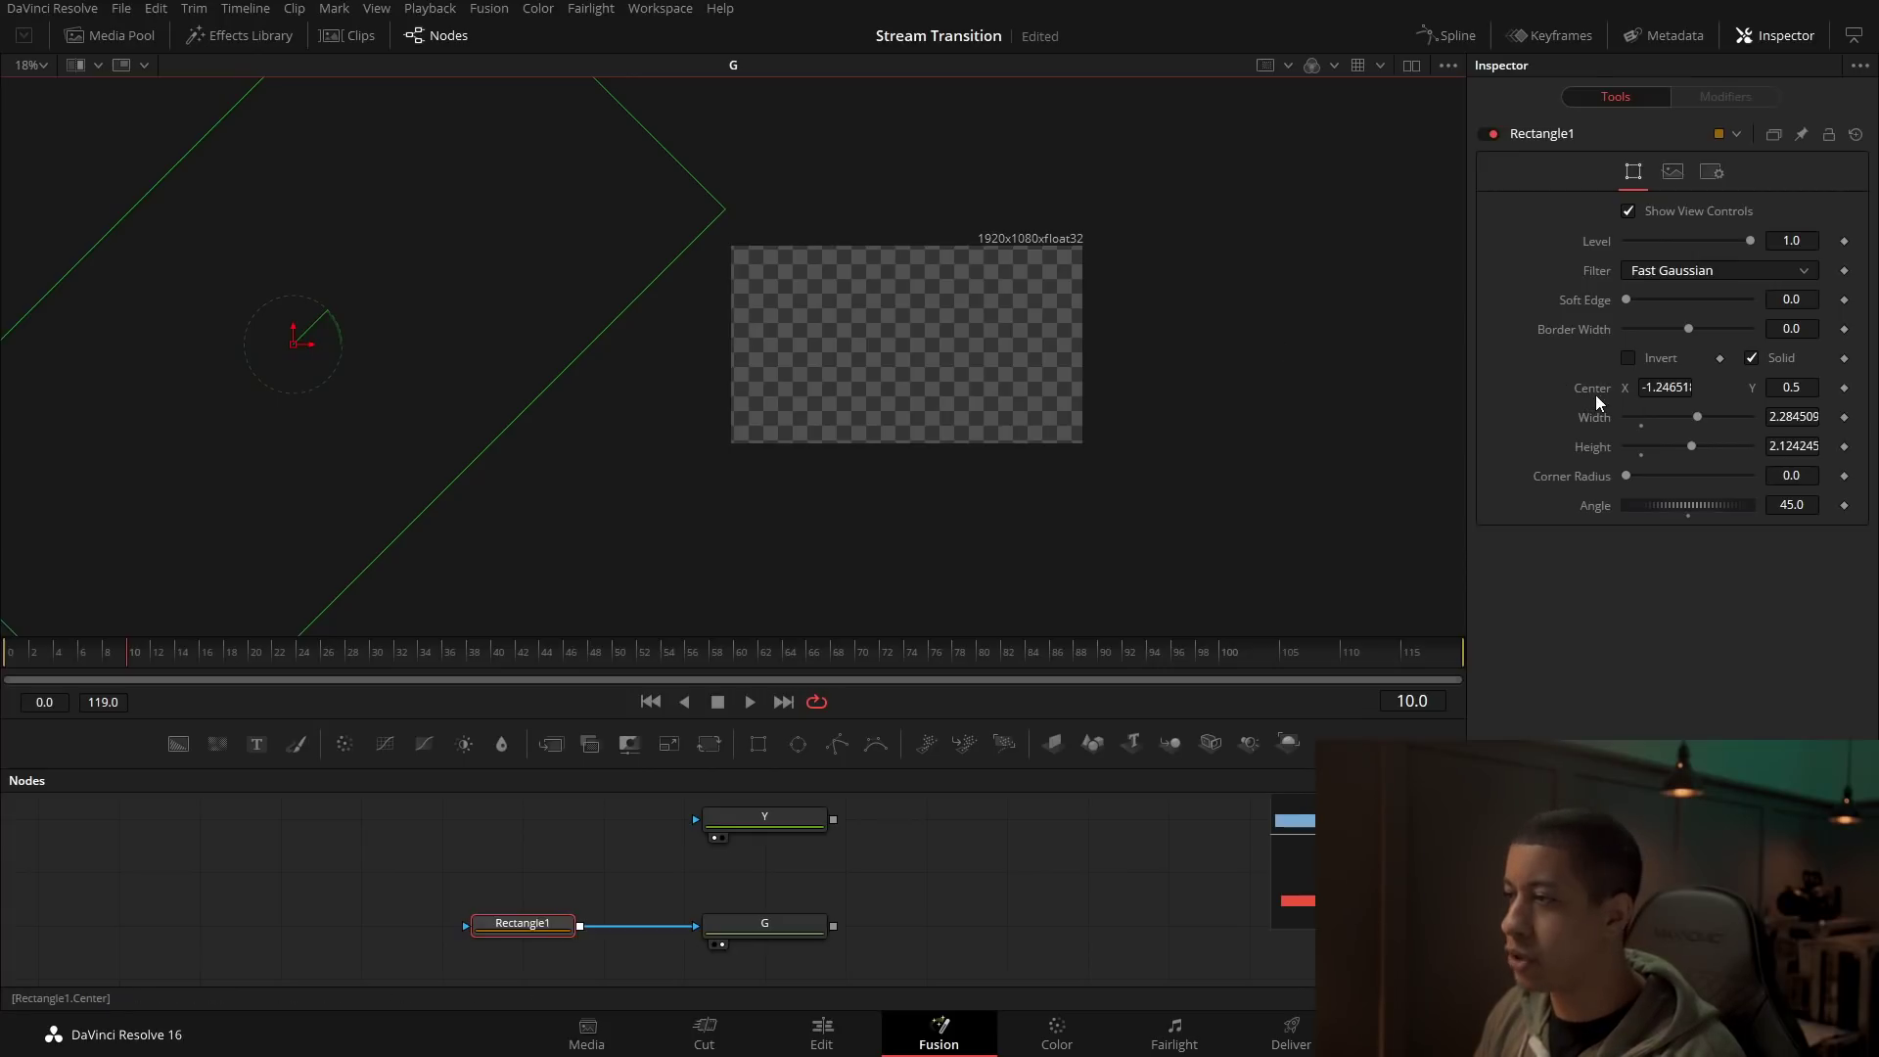
pyautogui.click(1845, 388)
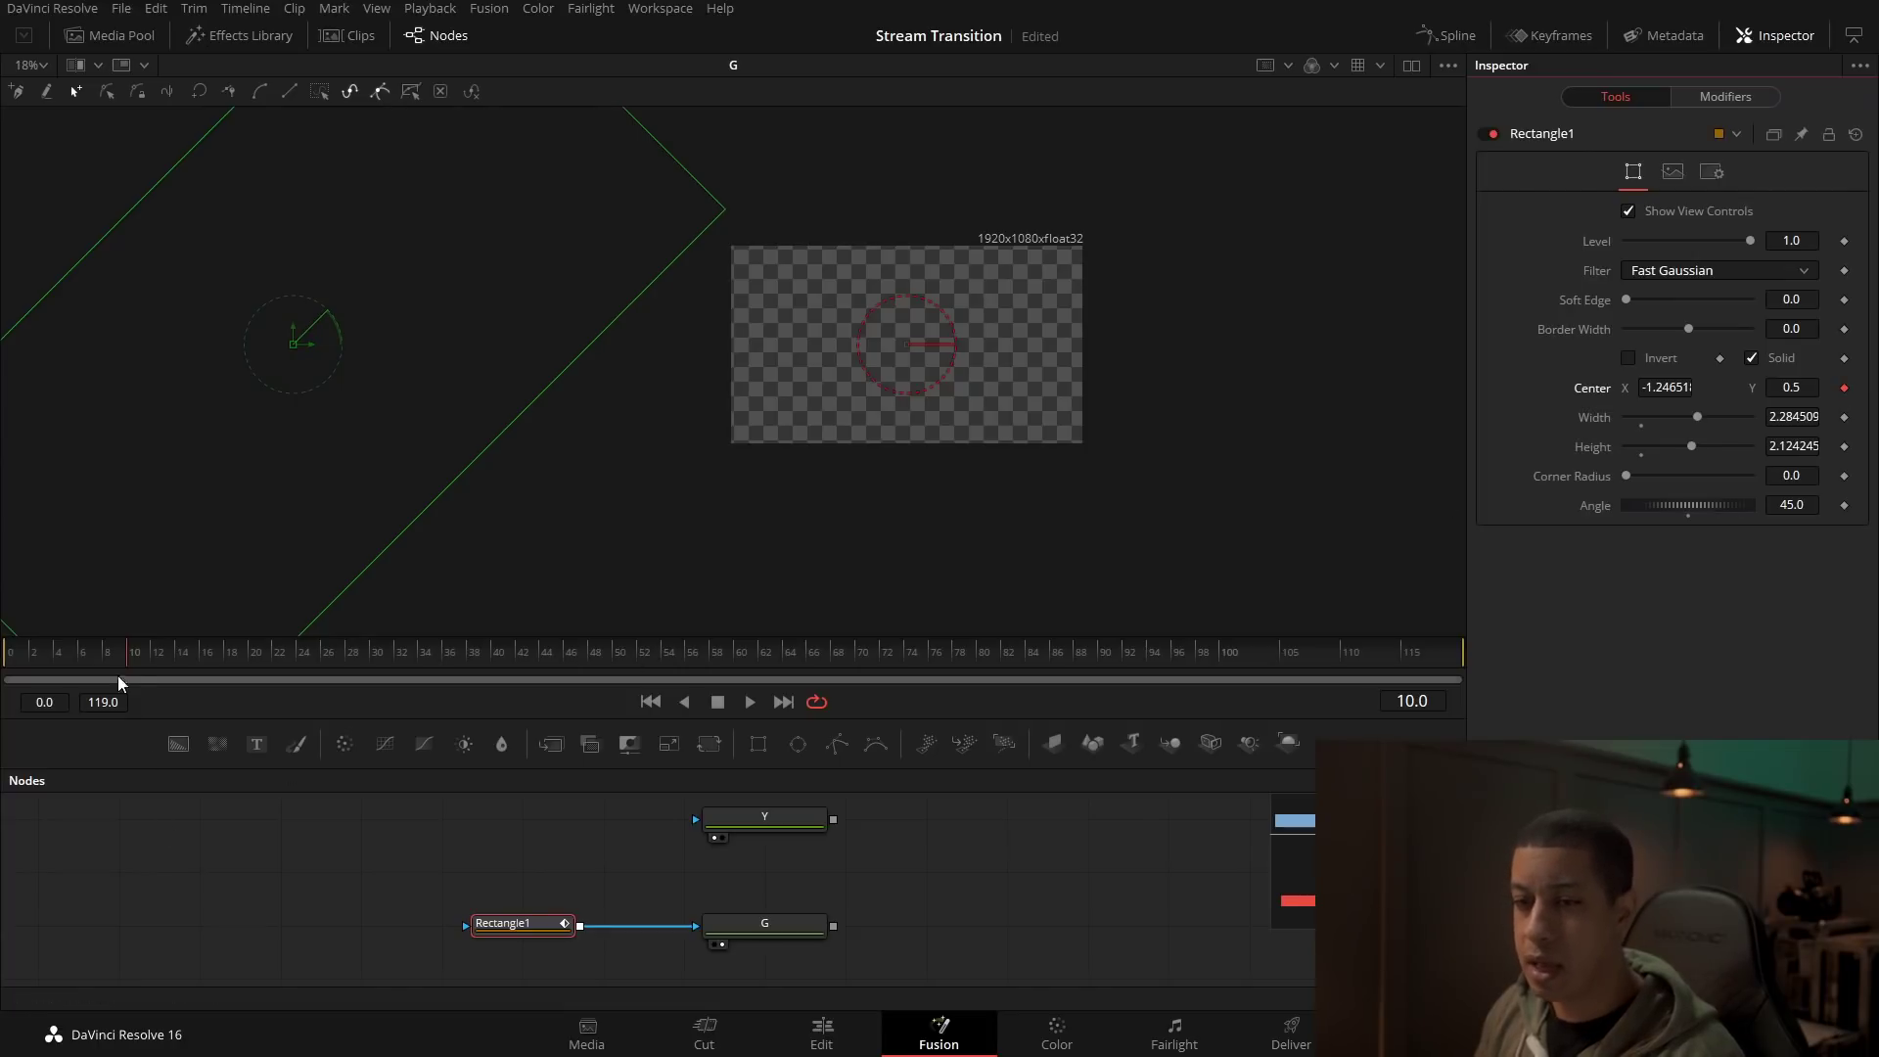
pyautogui.click(624, 652)
pyautogui.moveTo(708, 659); pyautogui.dragTo(1348, 665)
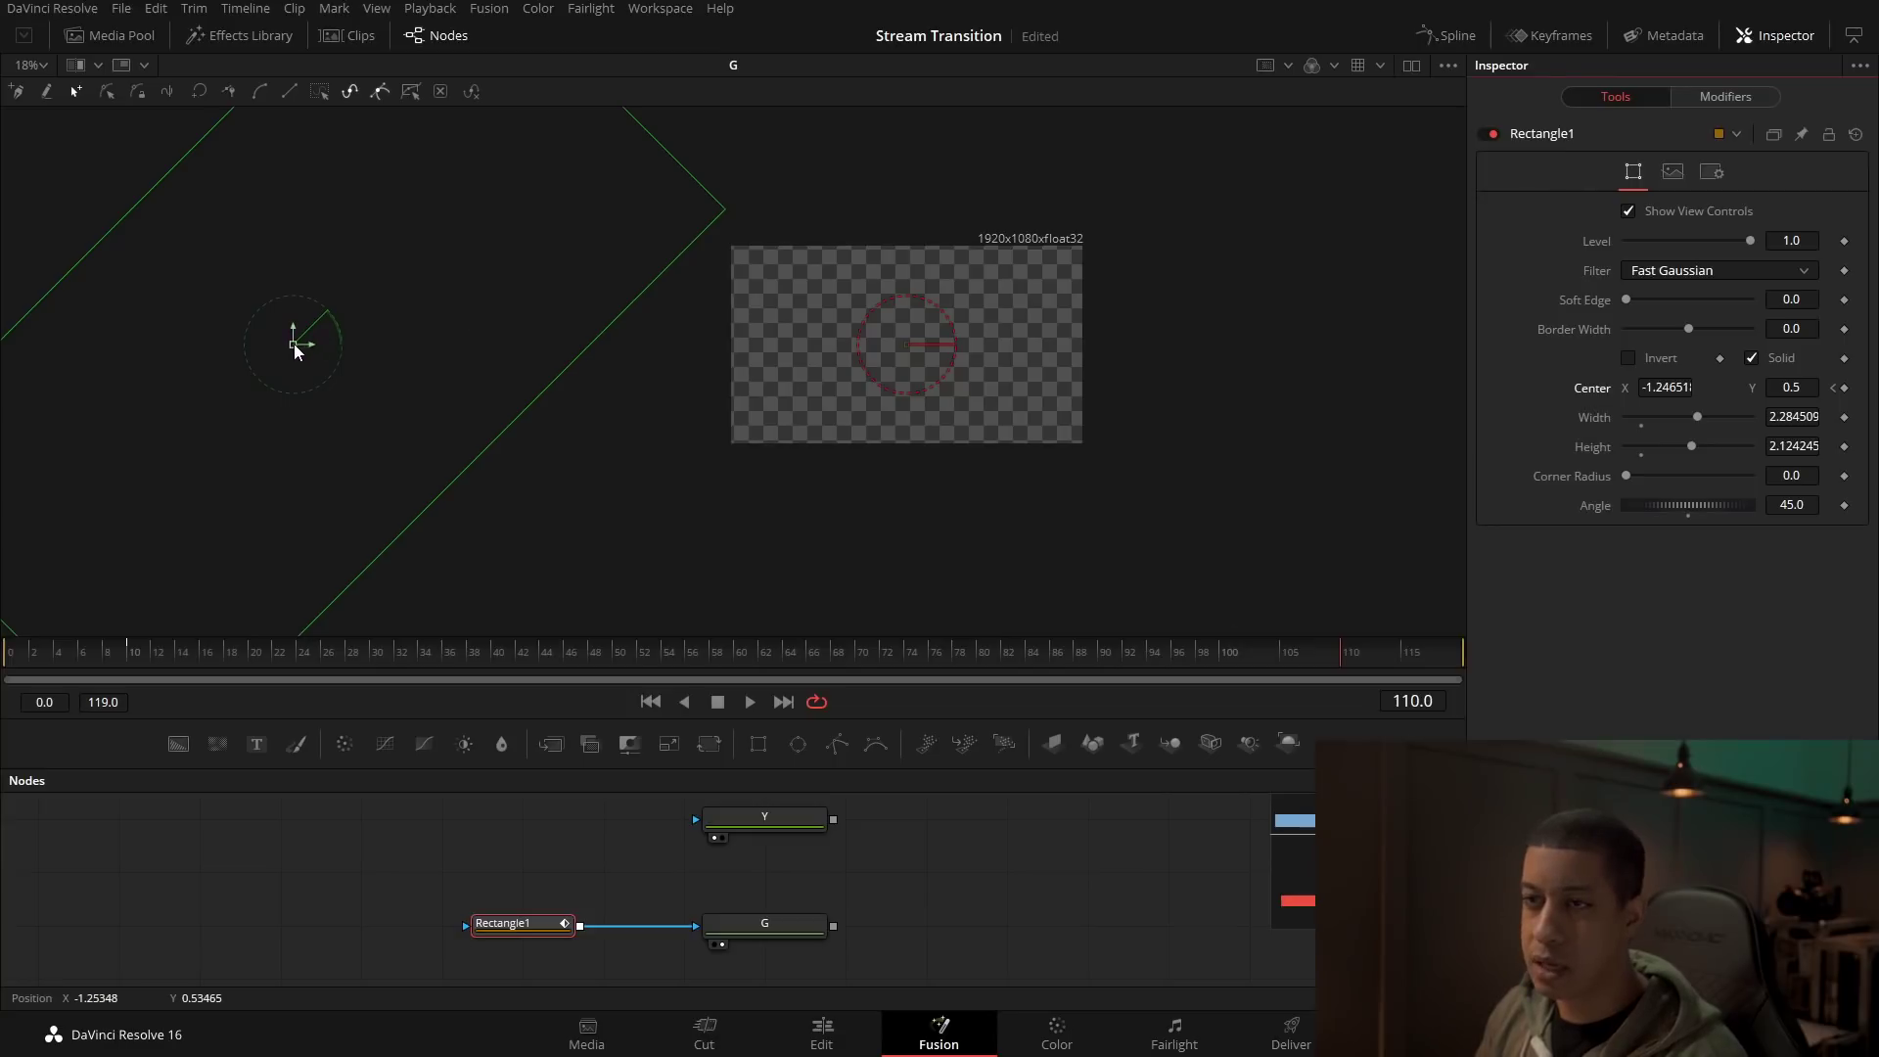
pyautogui.moveTo(293, 341); pyautogui.dragTo(1527, 349)
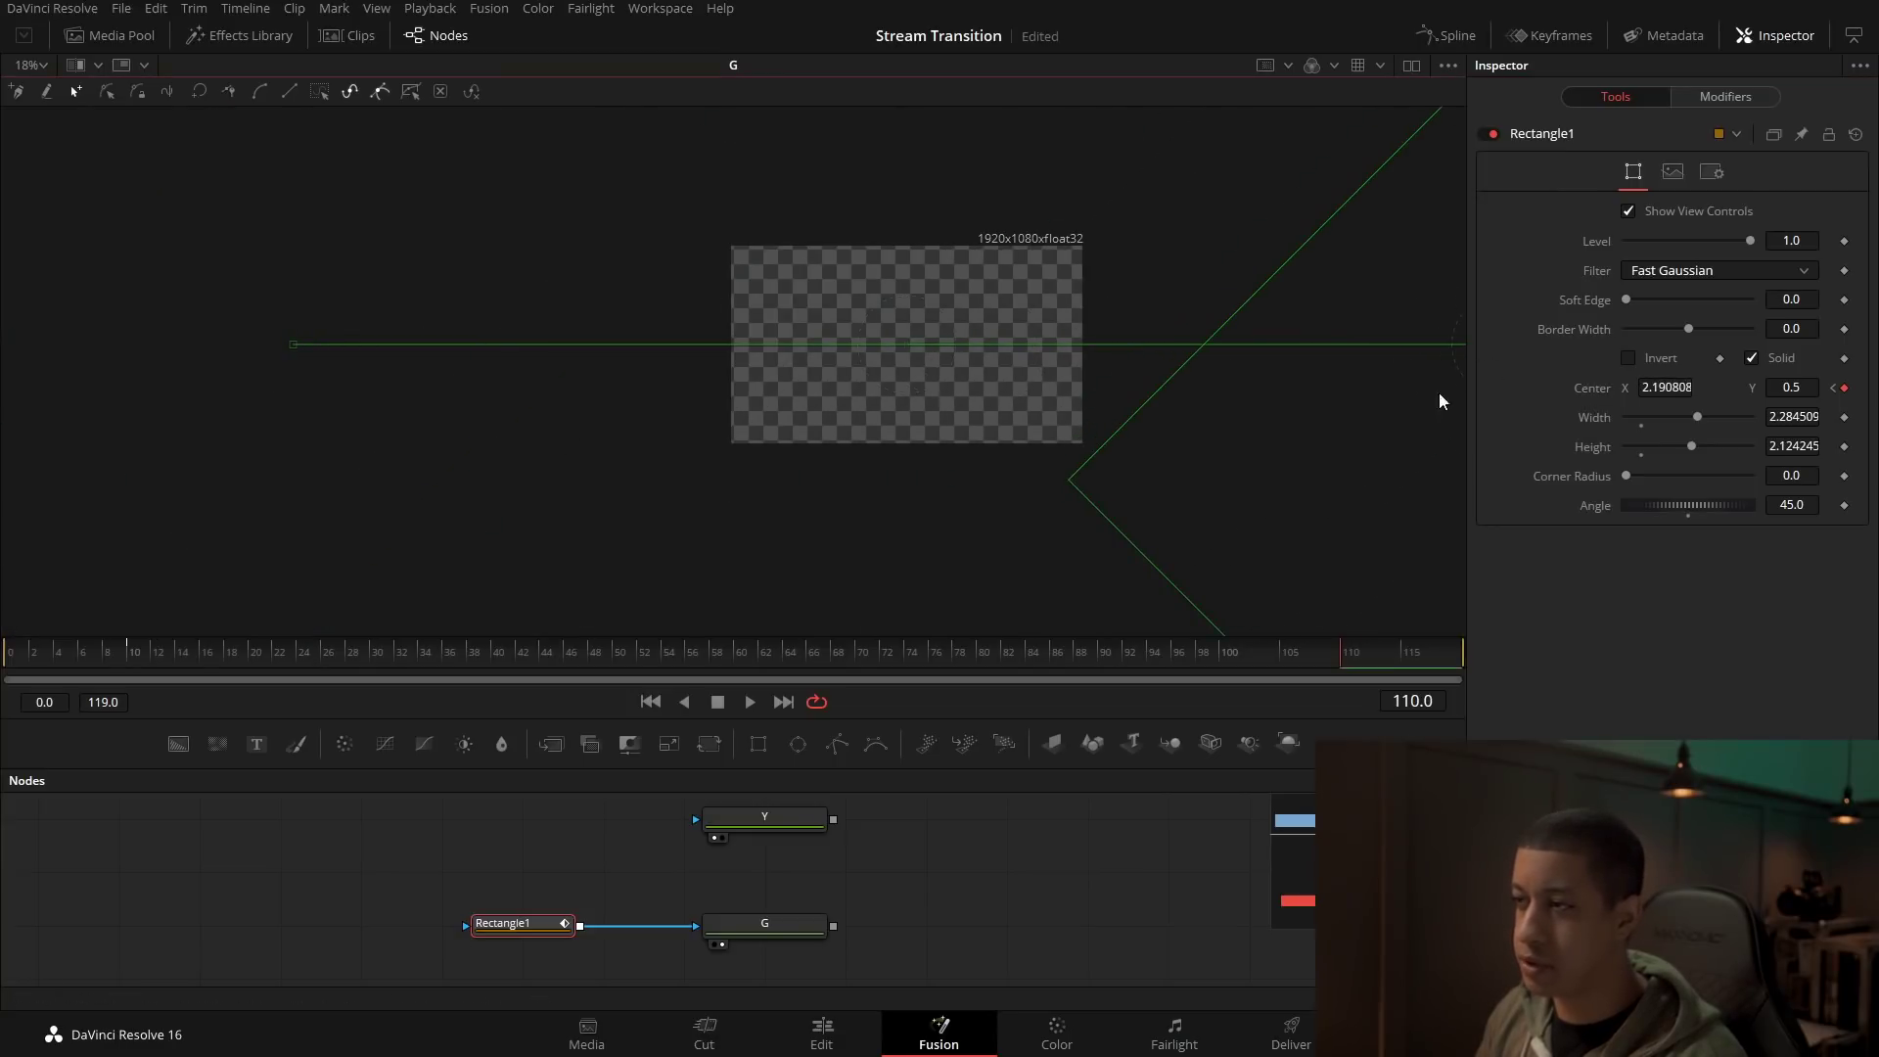
# Step: Scrub through the mask animation and play it from the start to check the sweep across the frame
pyautogui.moveTo(435, 661); pyautogui.dragTo(741, 661)
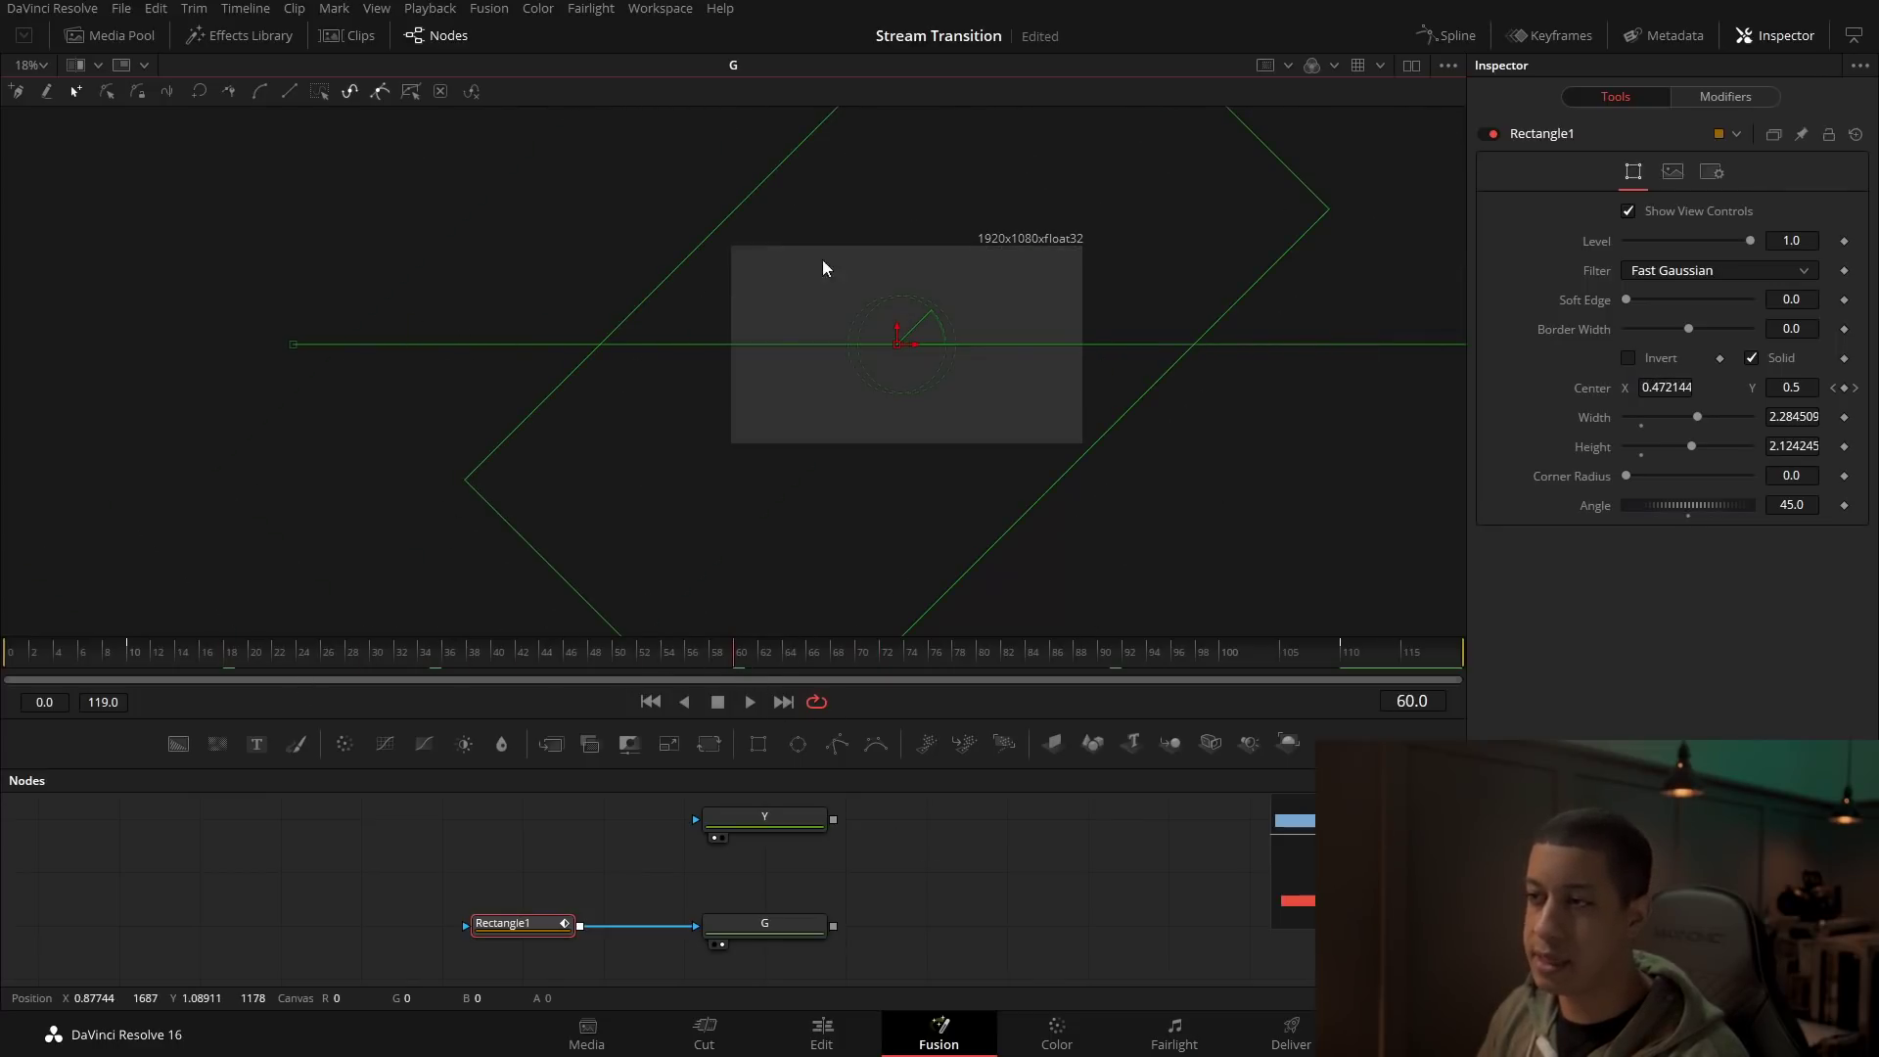
pyautogui.click(961, 901)
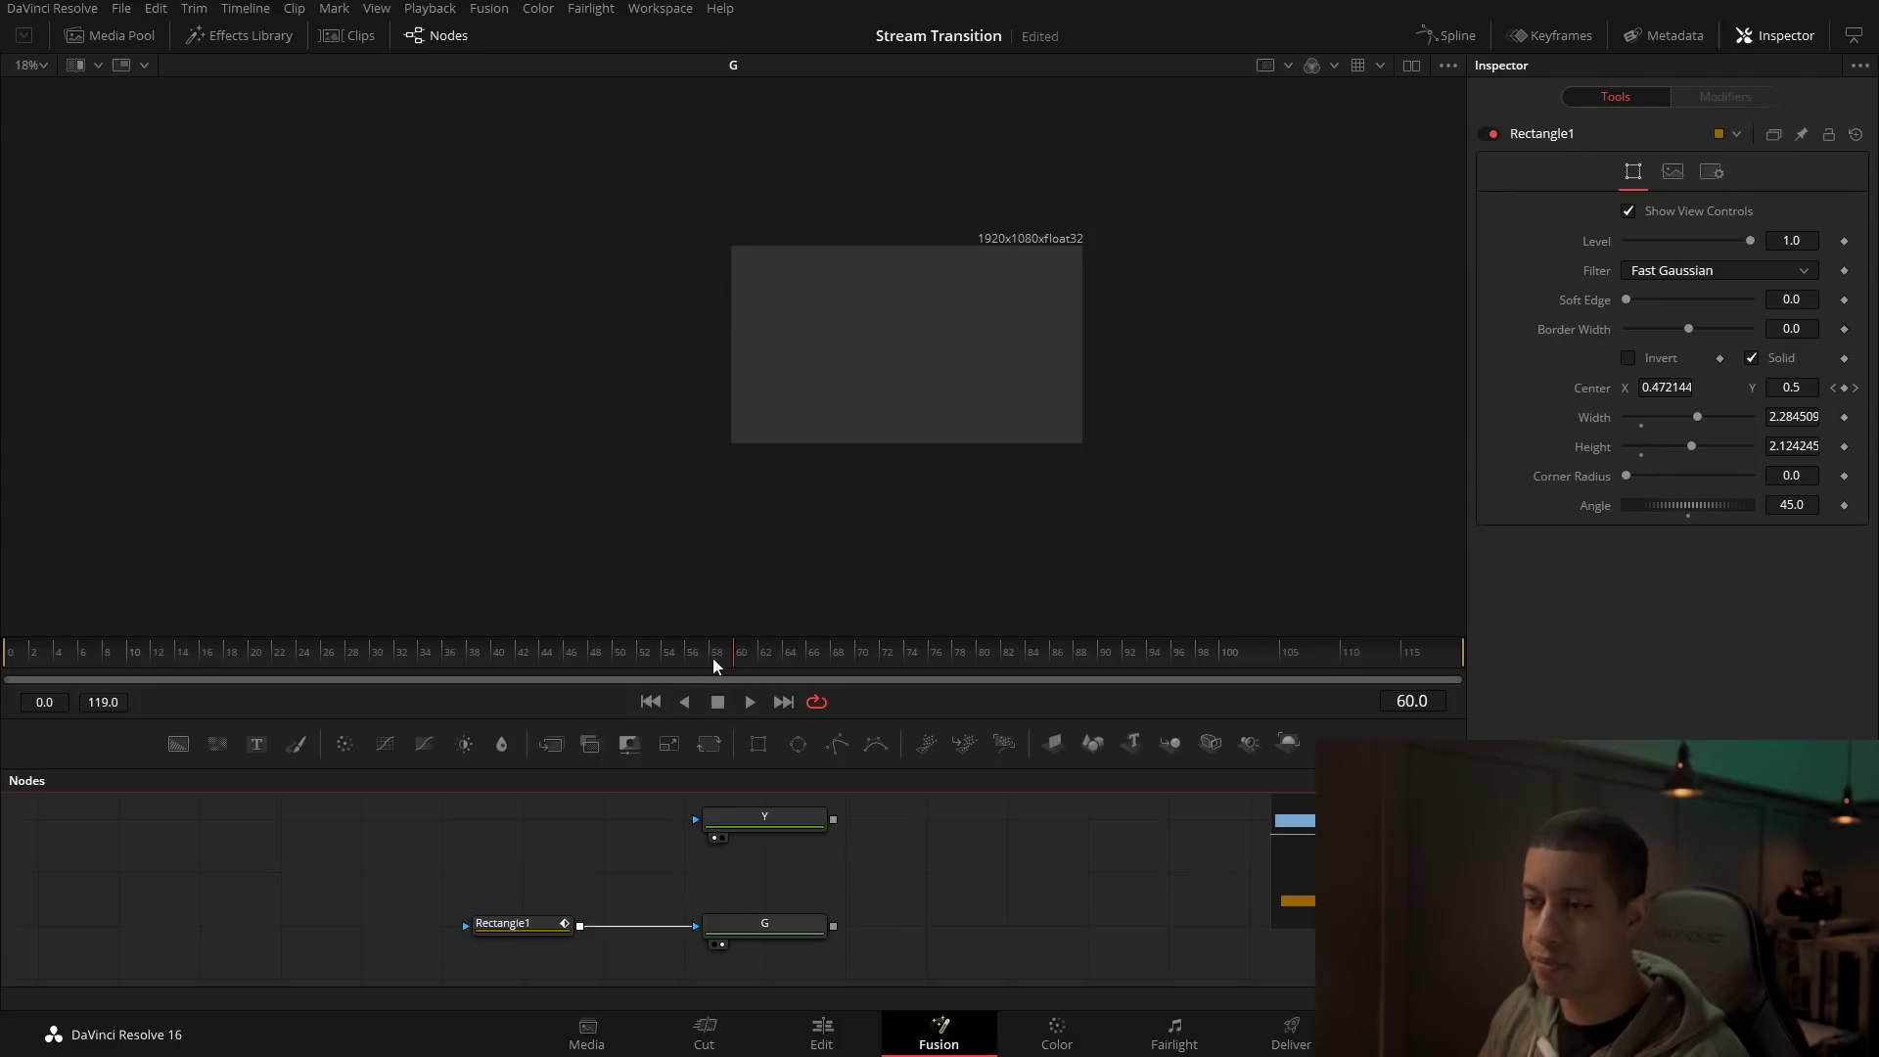
pyautogui.press('Home')
pyautogui.press('space')
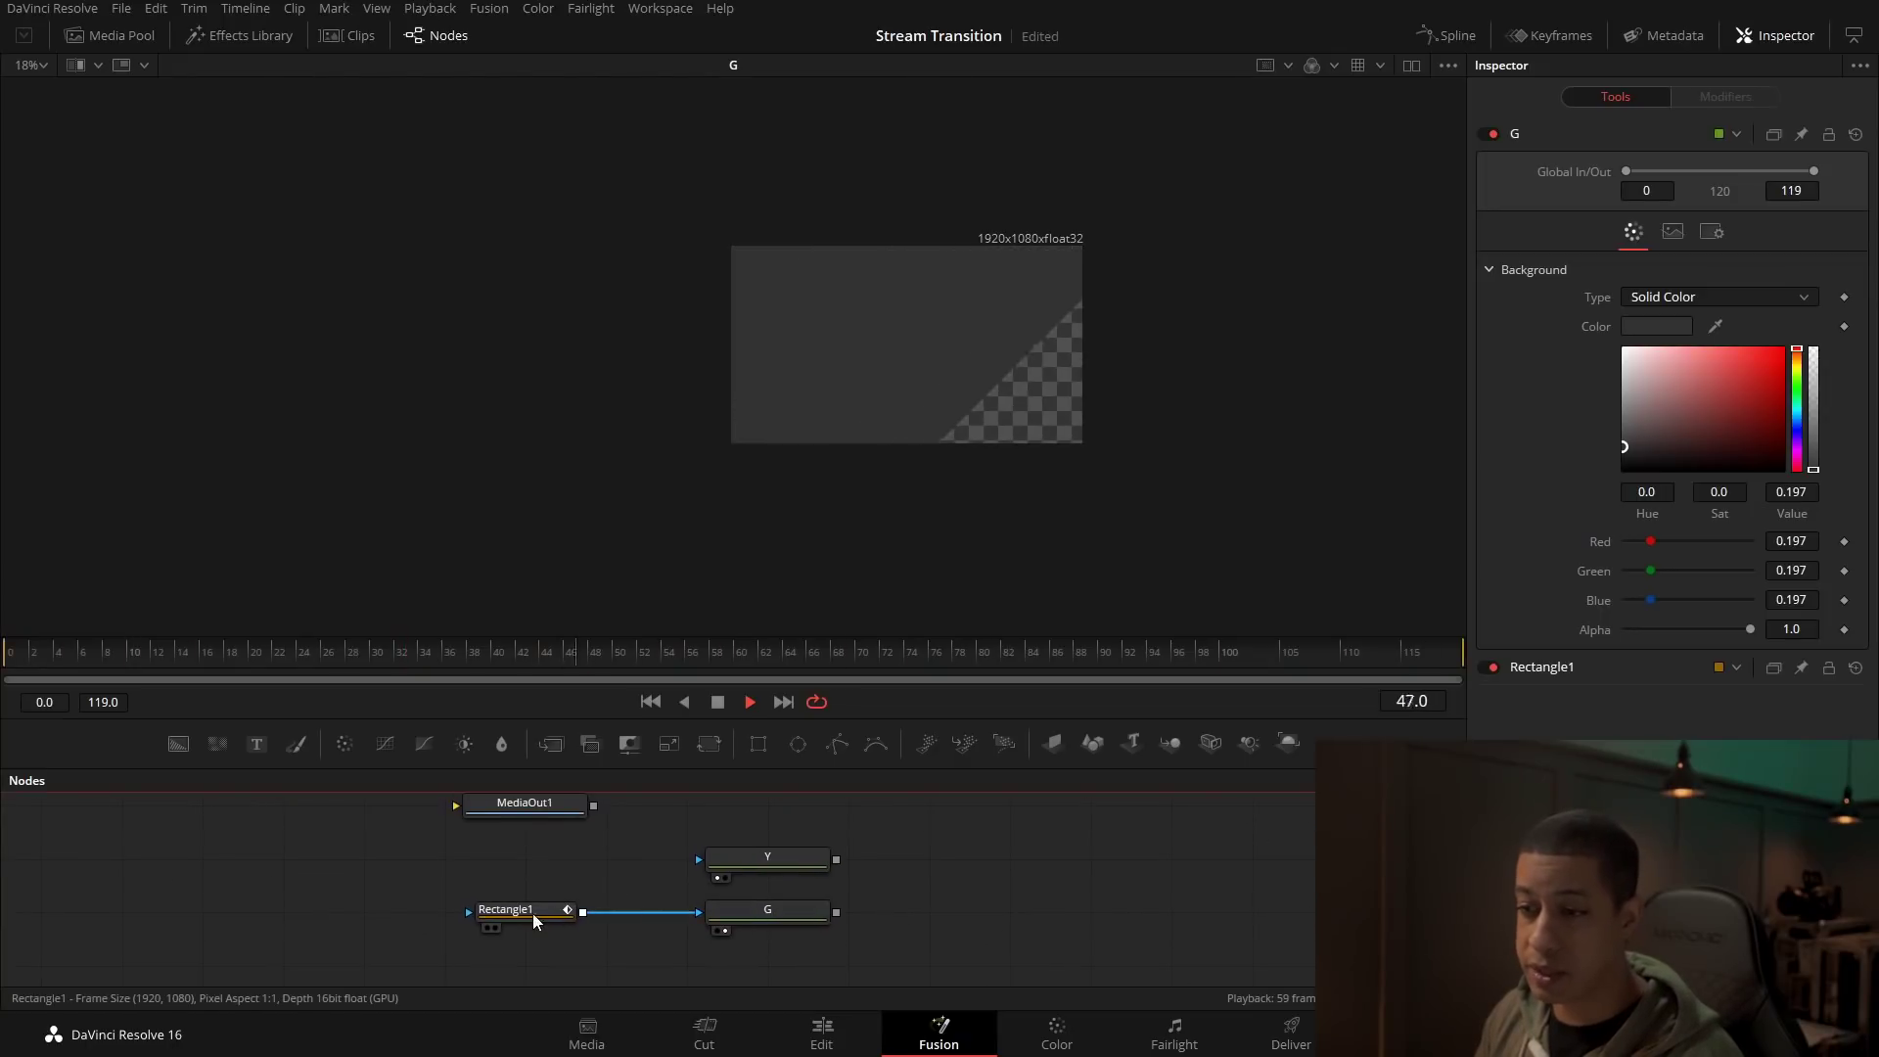
# Step: Connect the animated Rectangle mask to the Y background as well and show Y in the viewer
pyautogui.moveTo(533, 913); pyautogui.dragTo(701, 861)
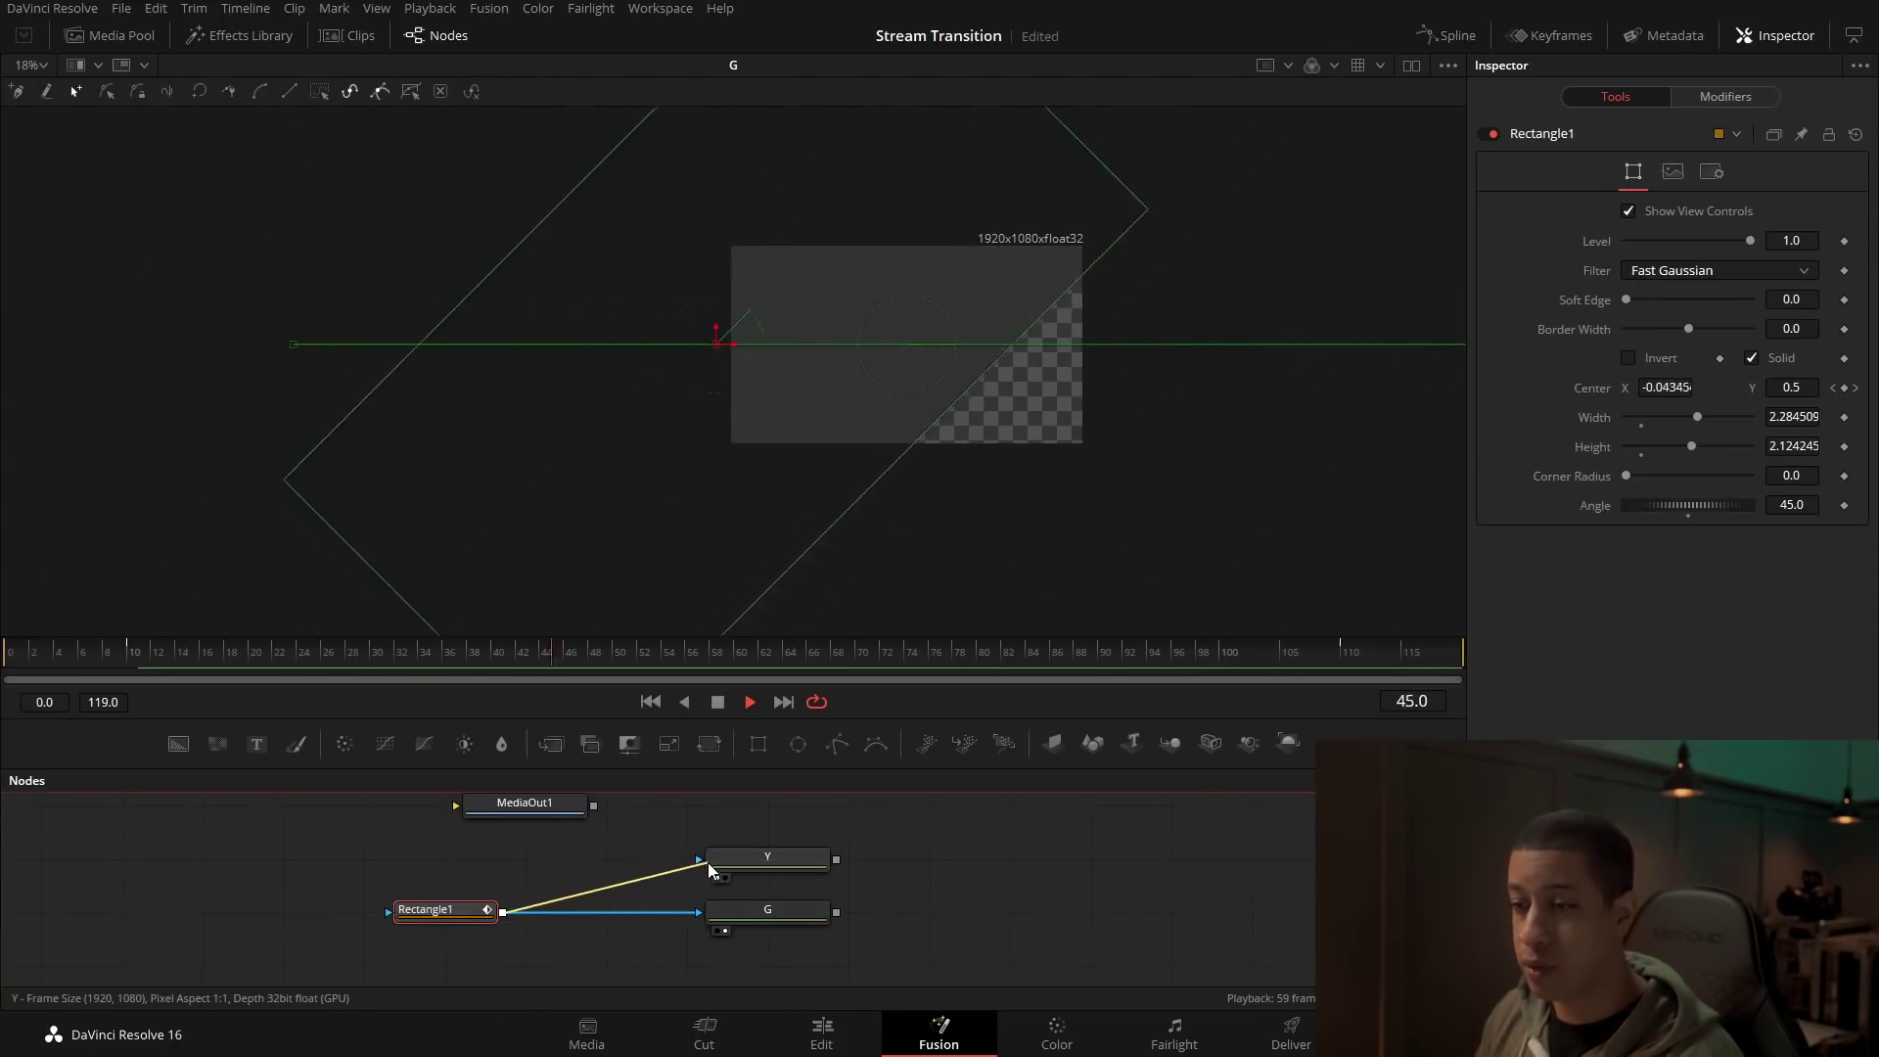
pyautogui.press('1')
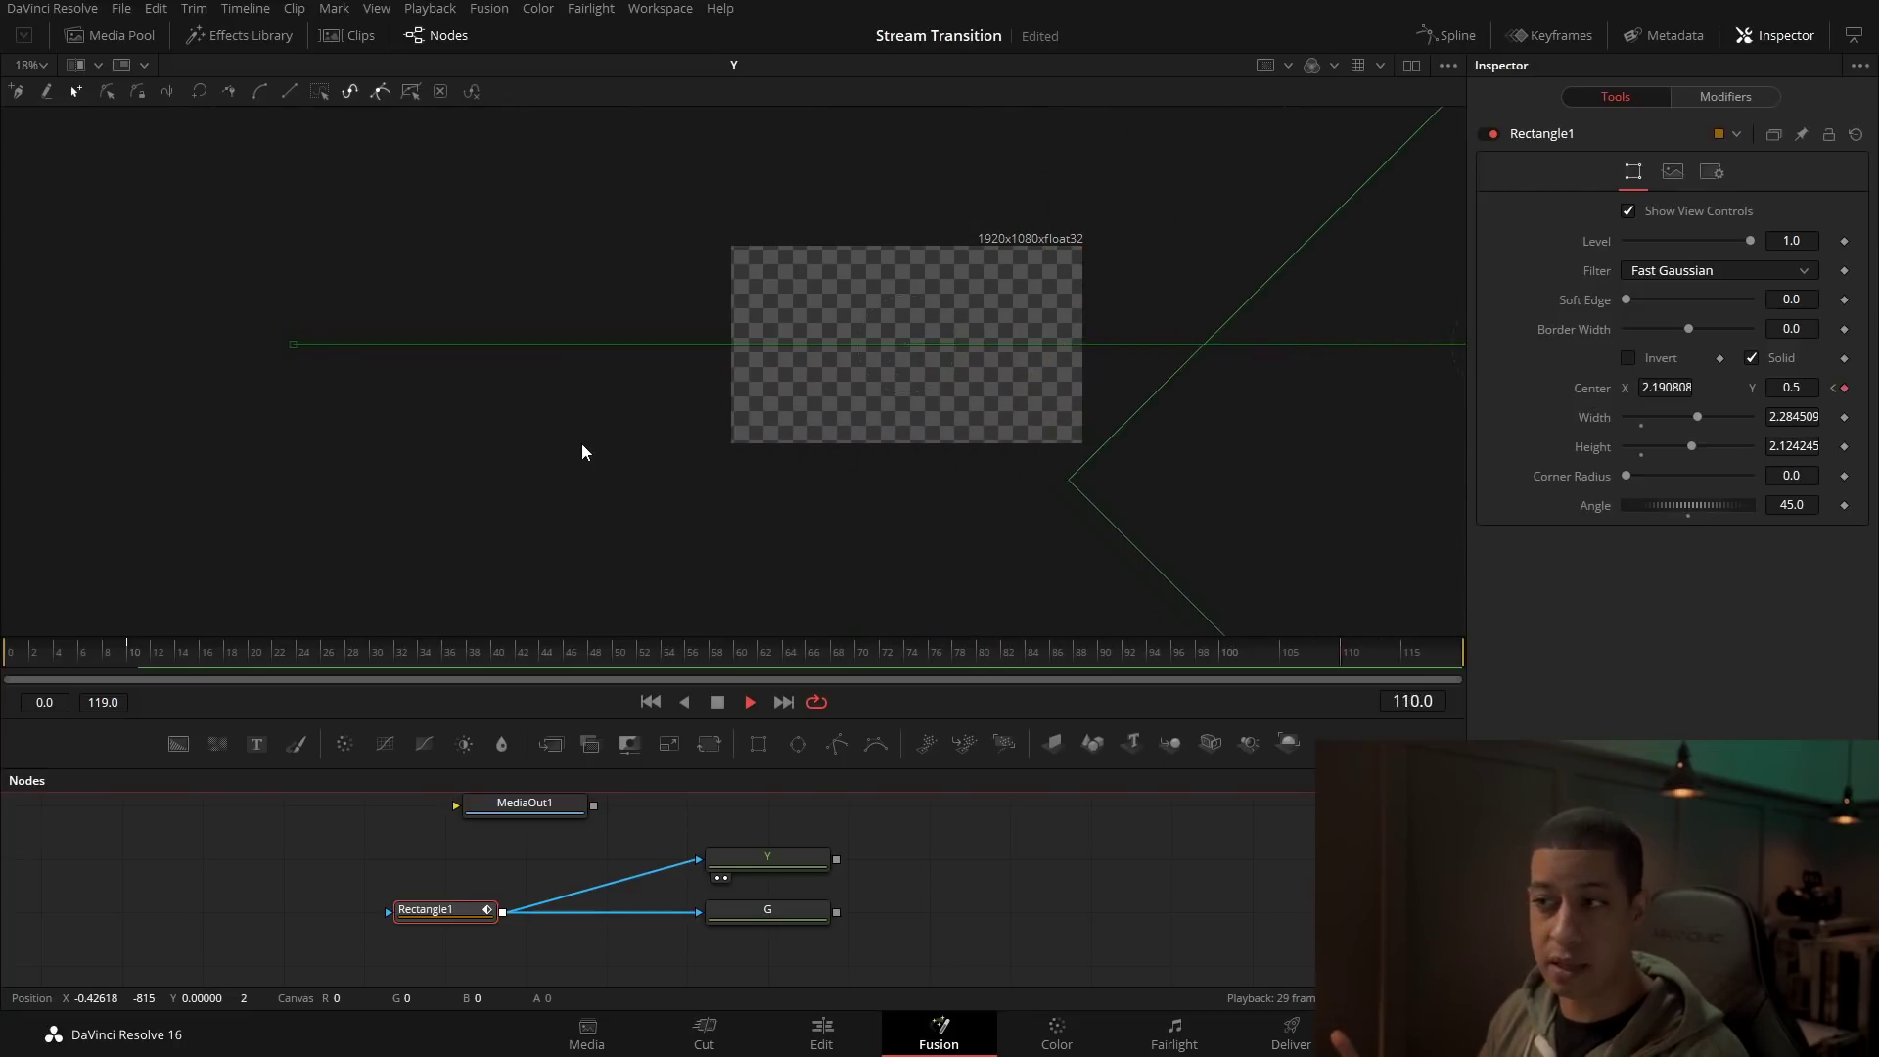
# Step: Combine the G and Y backgrounds in a Merge node and move that node farther away from them
pyautogui.click(775, 915)
pyautogui.moveTo(838, 912); pyautogui.dragTo(837, 860)
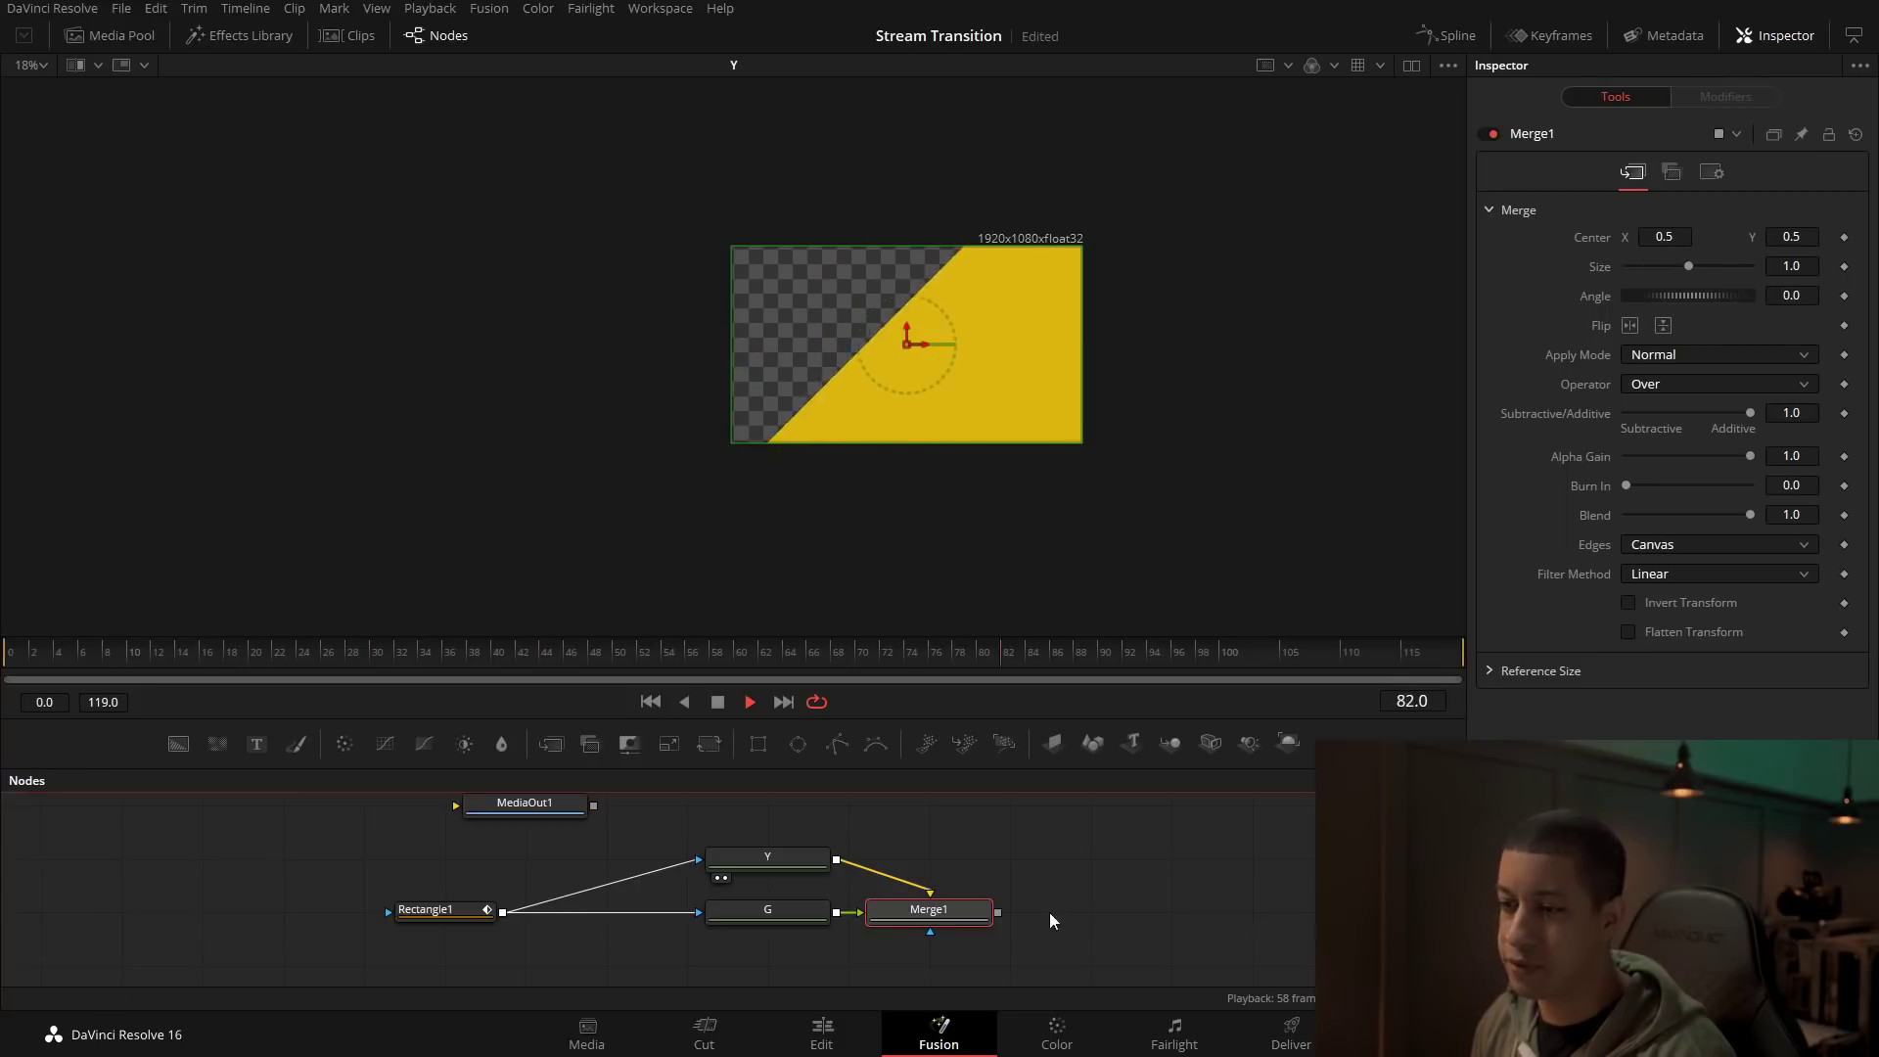
pyautogui.moveTo(940, 910); pyautogui.dragTo(1101, 910)
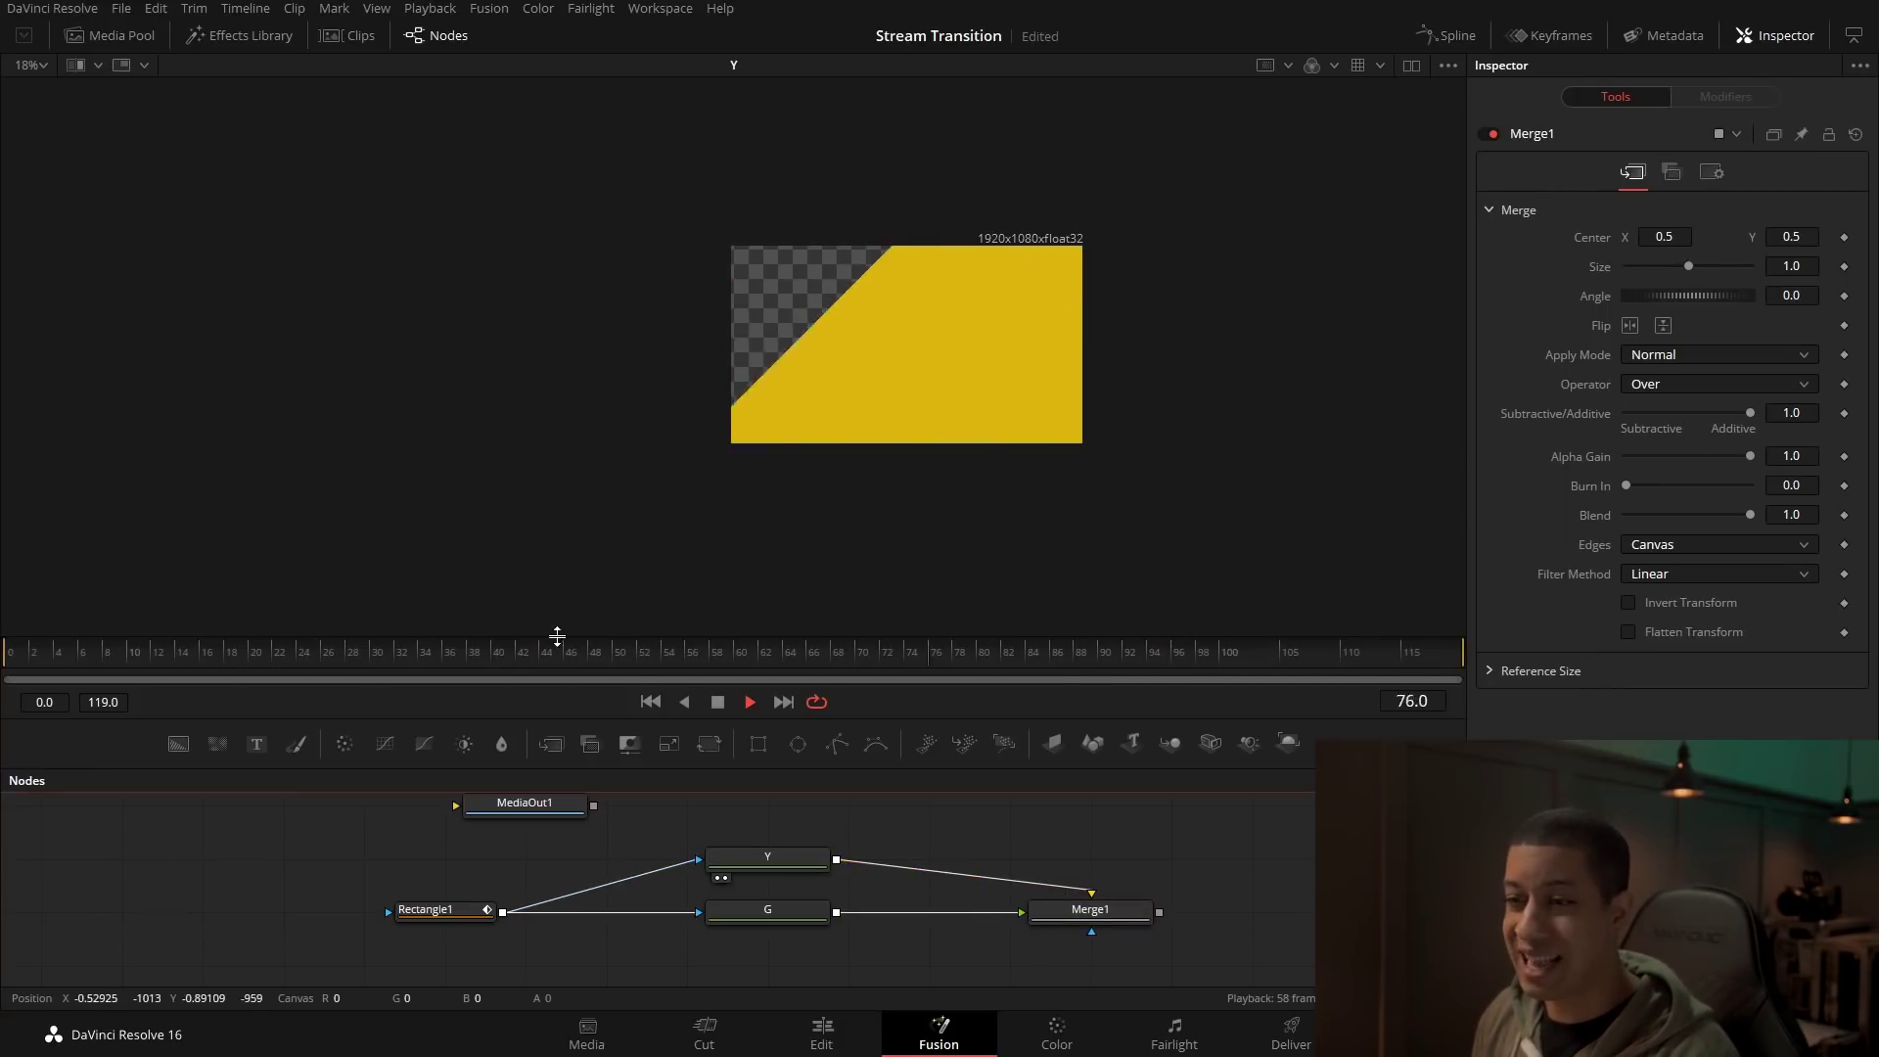
# Step: Show Merge1 in the viewer, scrub to an early frame and play the combined backgrounds
pyautogui.press('space')
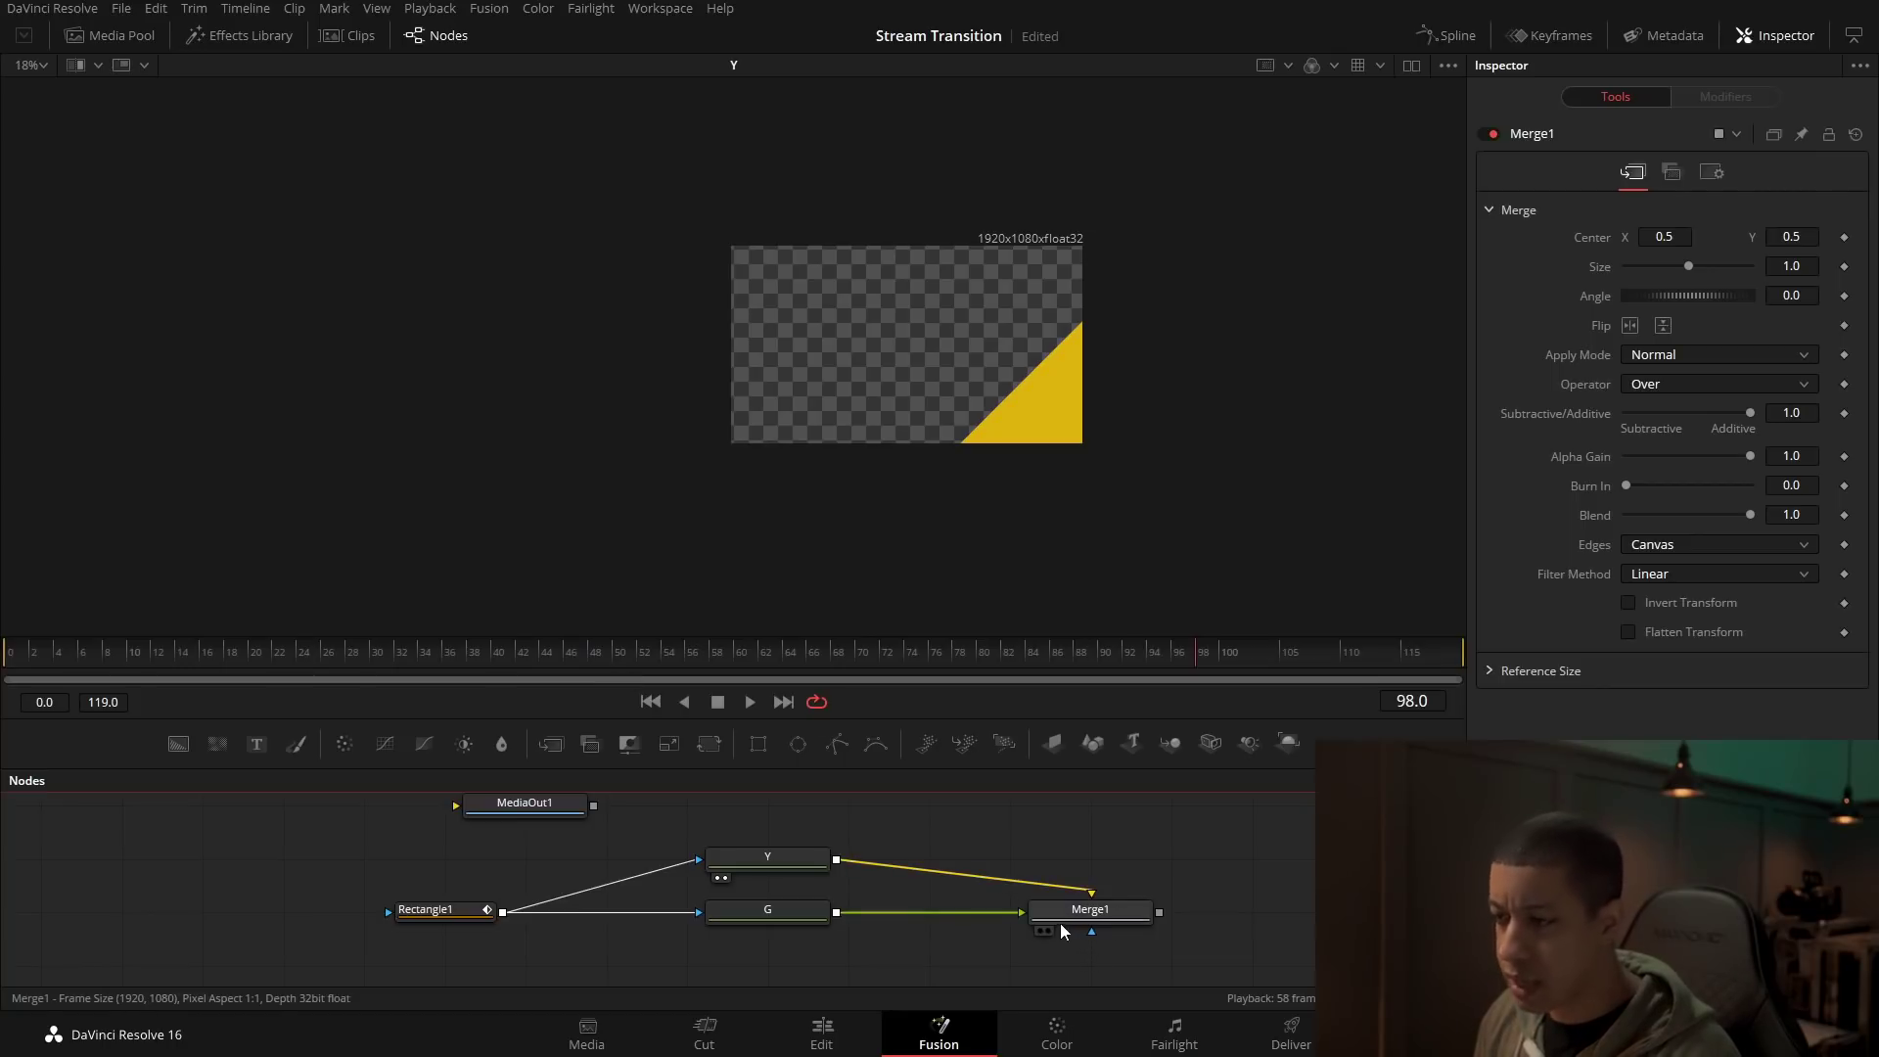
pyautogui.moveTo(1072, 912); pyautogui.dragTo(971, 476)
pyautogui.moveTo(294, 650)
pyautogui.mouseDown()
pyautogui.moveTo(255, 619)
pyautogui.moveTo(325, 661)
pyautogui.mouseUp()
pyautogui.press('space')
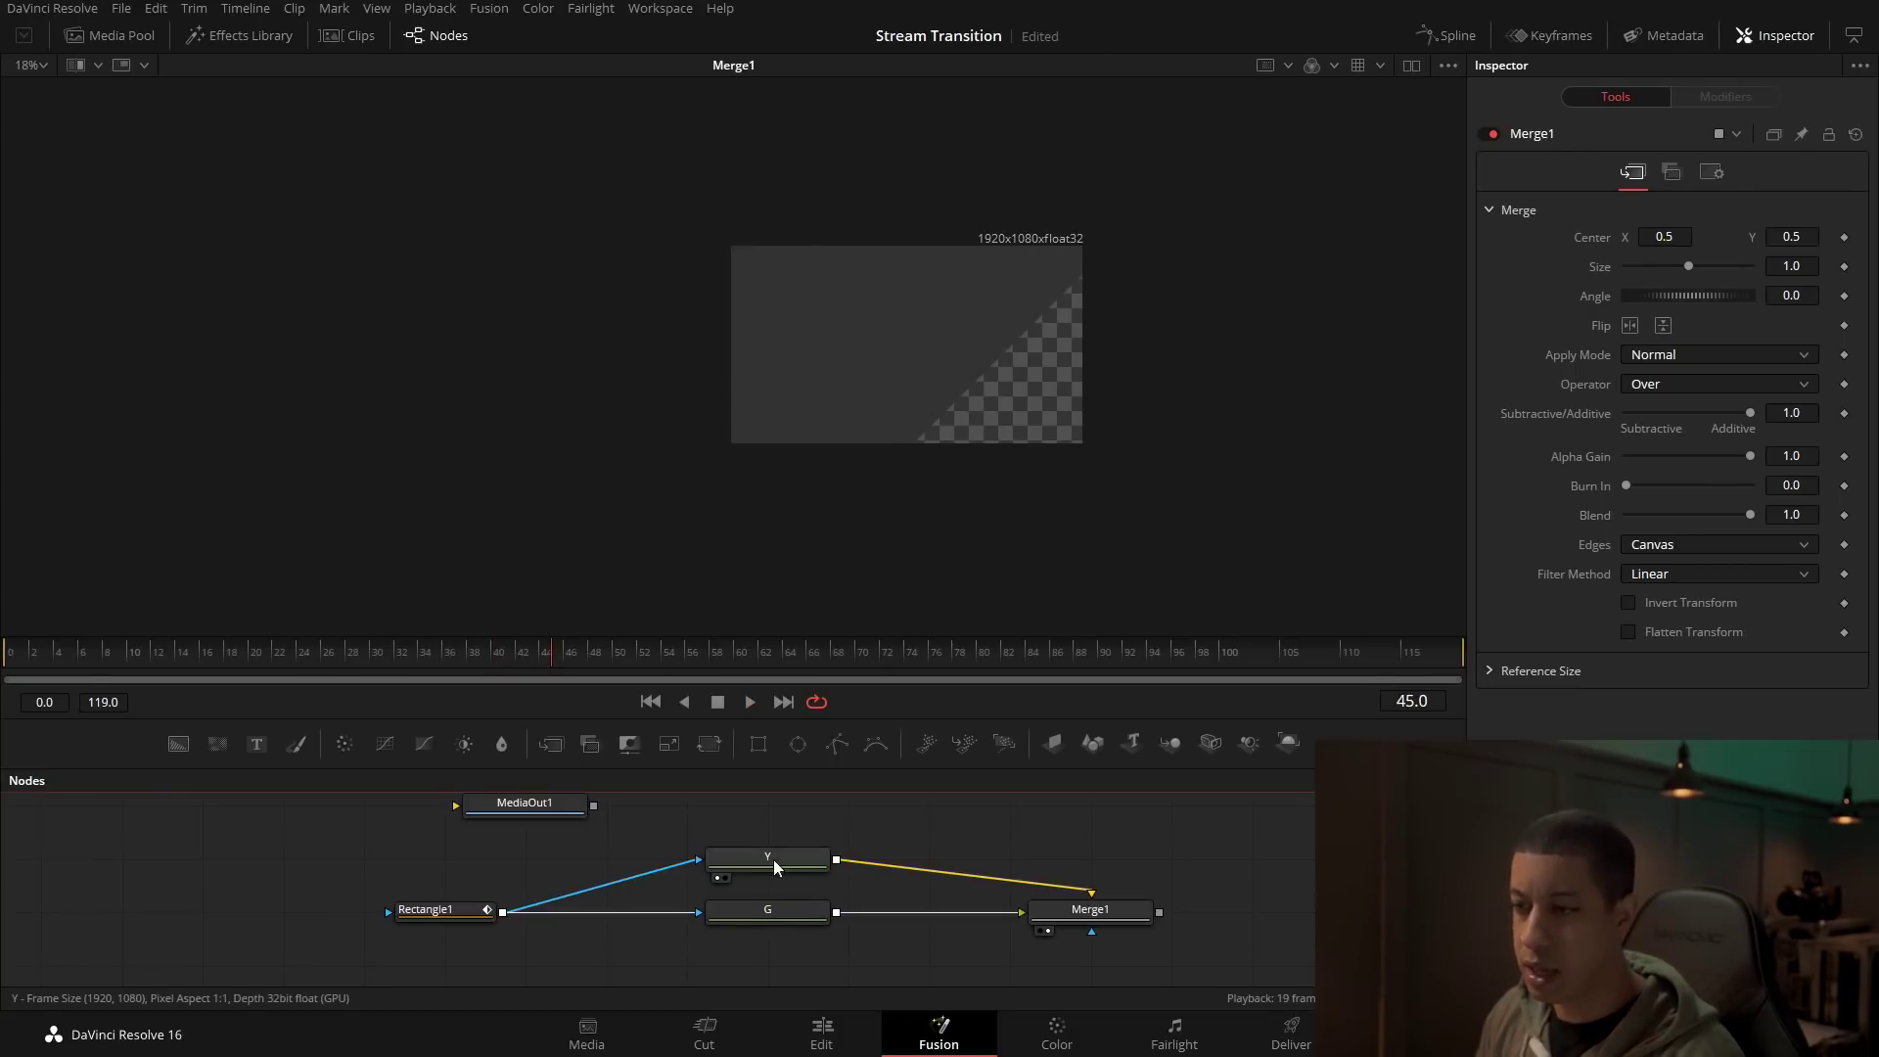
# Step: Switch to dual viewers with Y in the first and Merge1 in the second, and fit the Merge1 view
pyautogui.click(718, 878)
pyautogui.press('1')
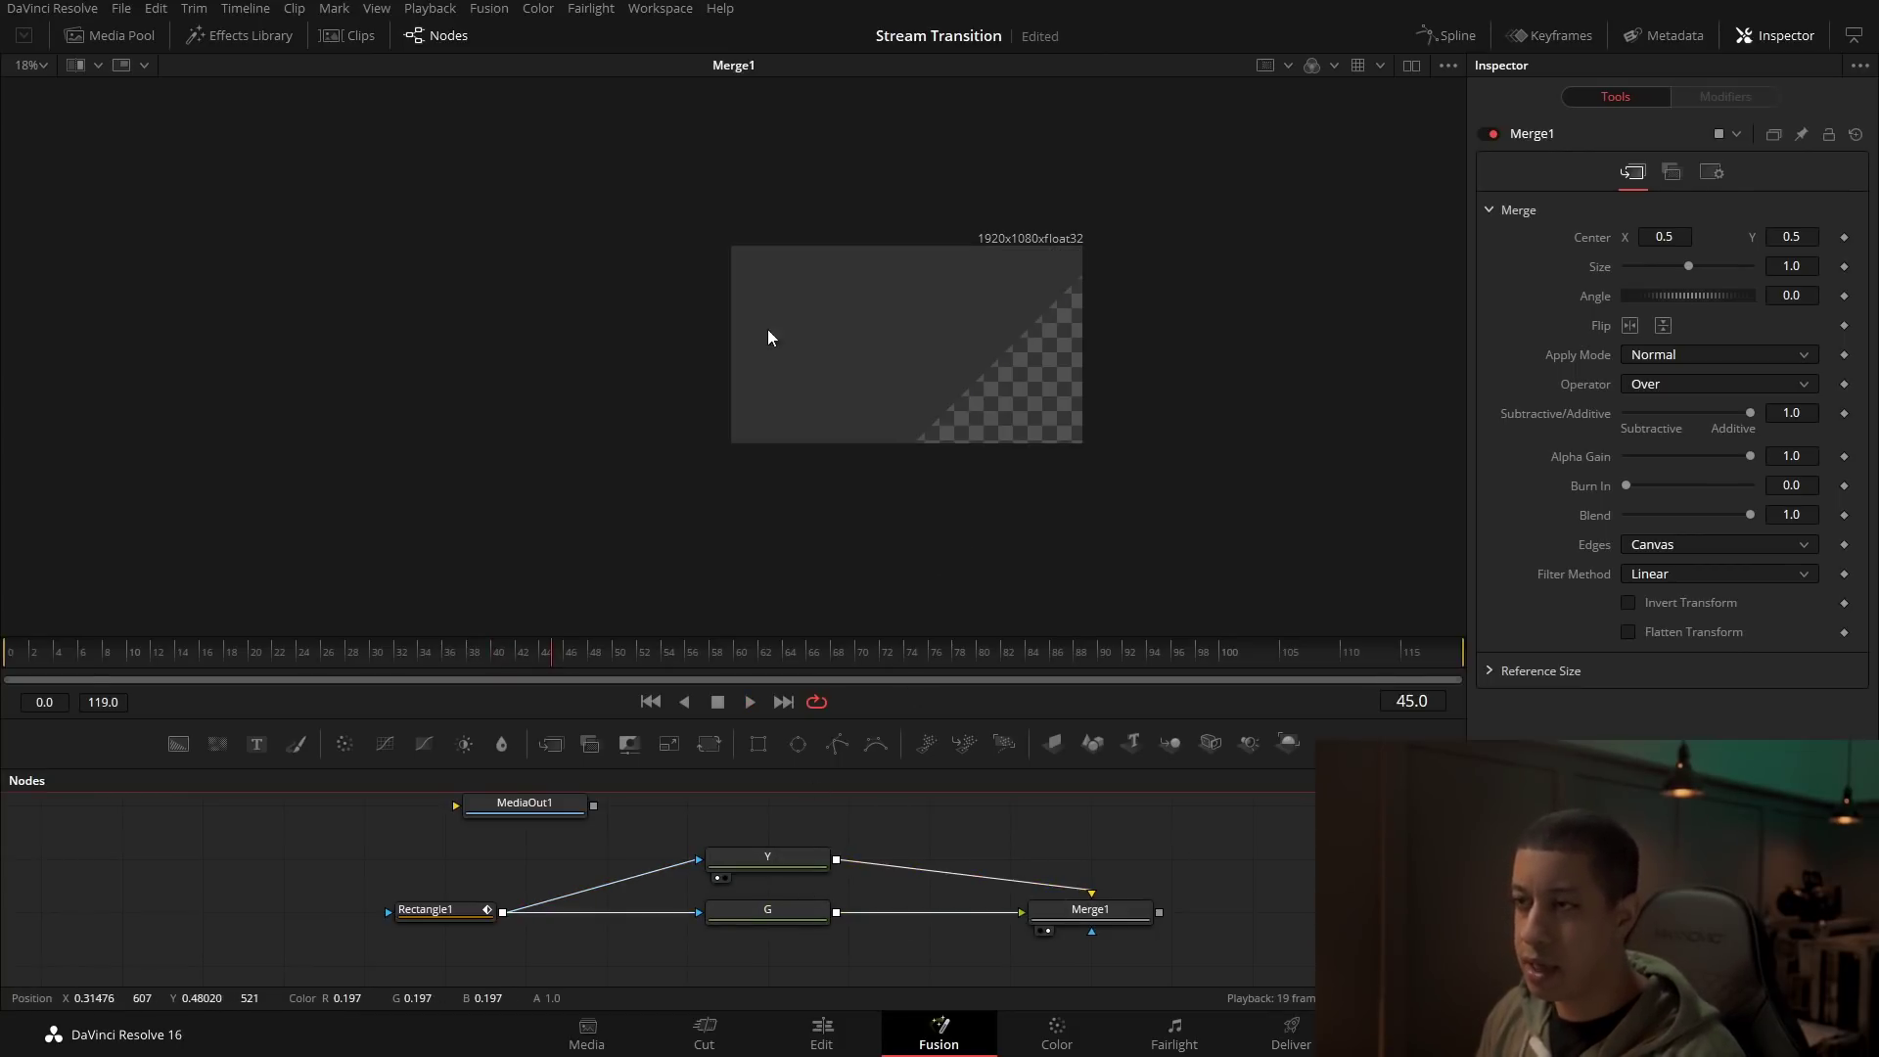
pyautogui.click(1412, 66)
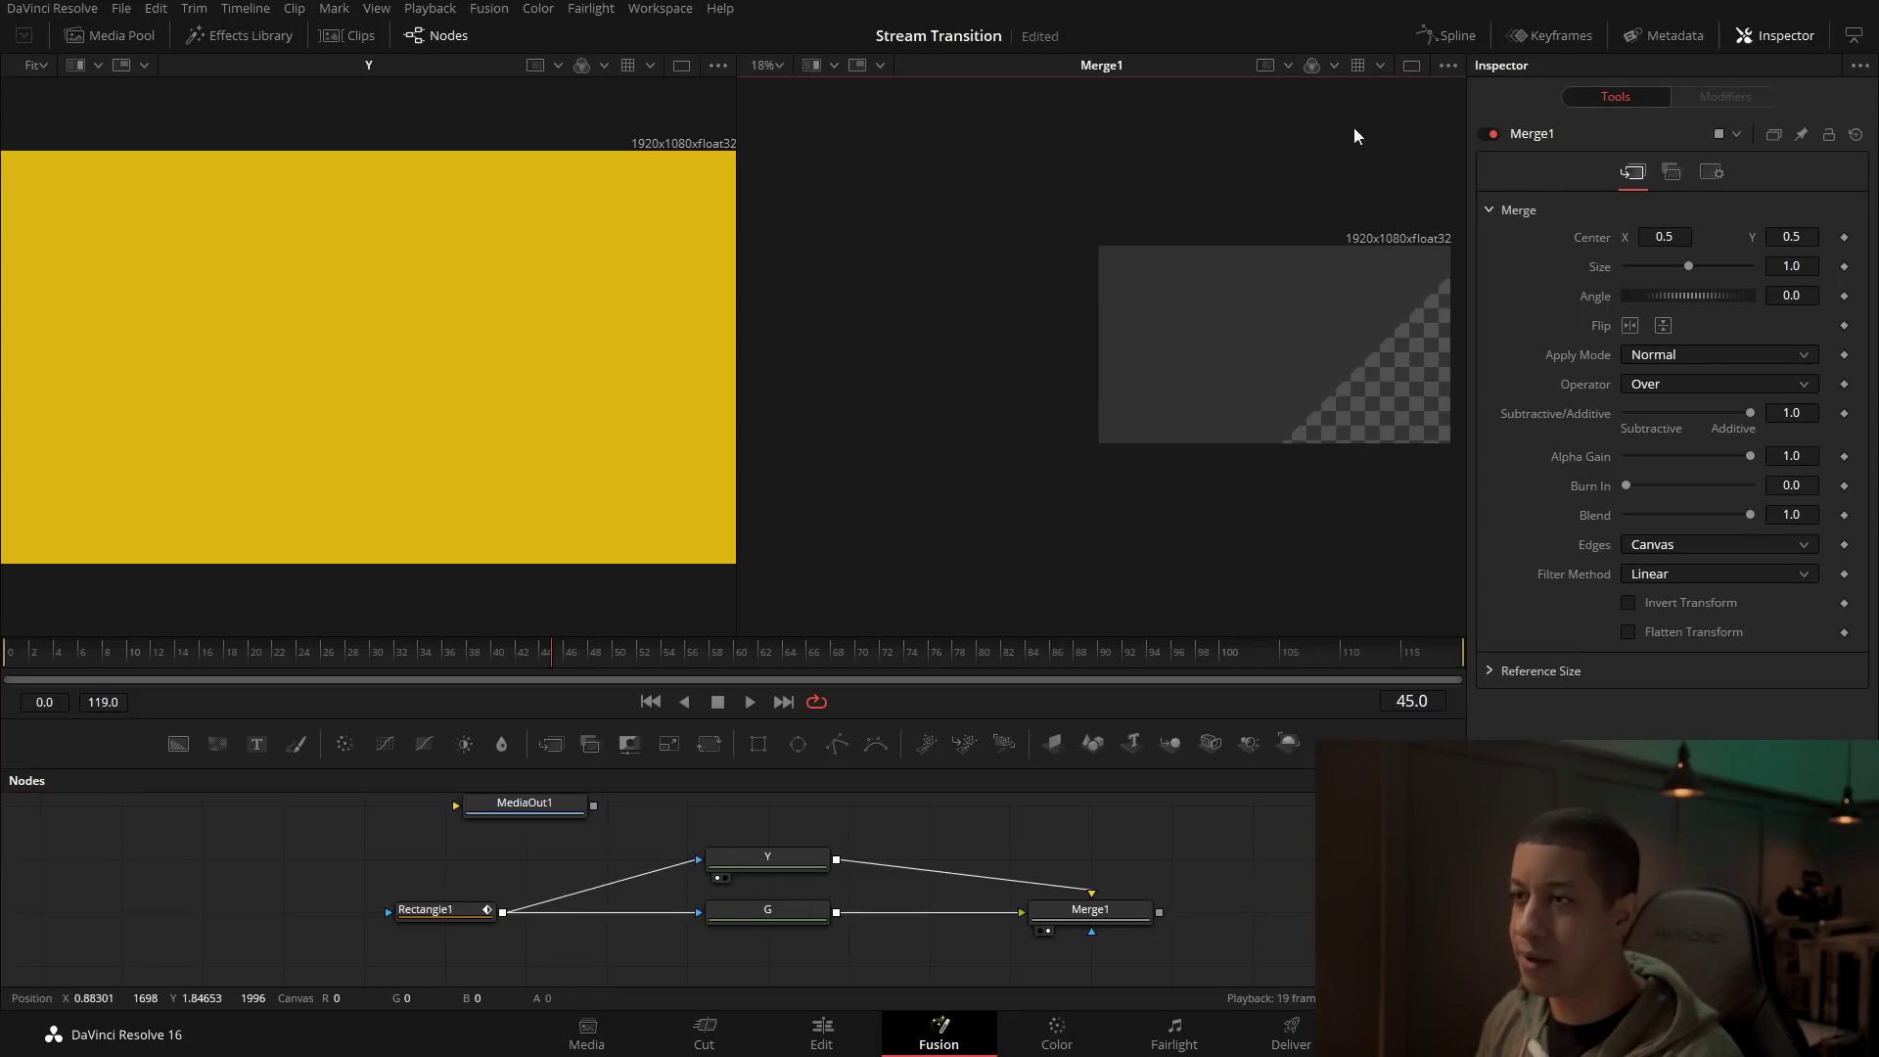
pyautogui.click(775, 65)
pyautogui.click(785, 125)
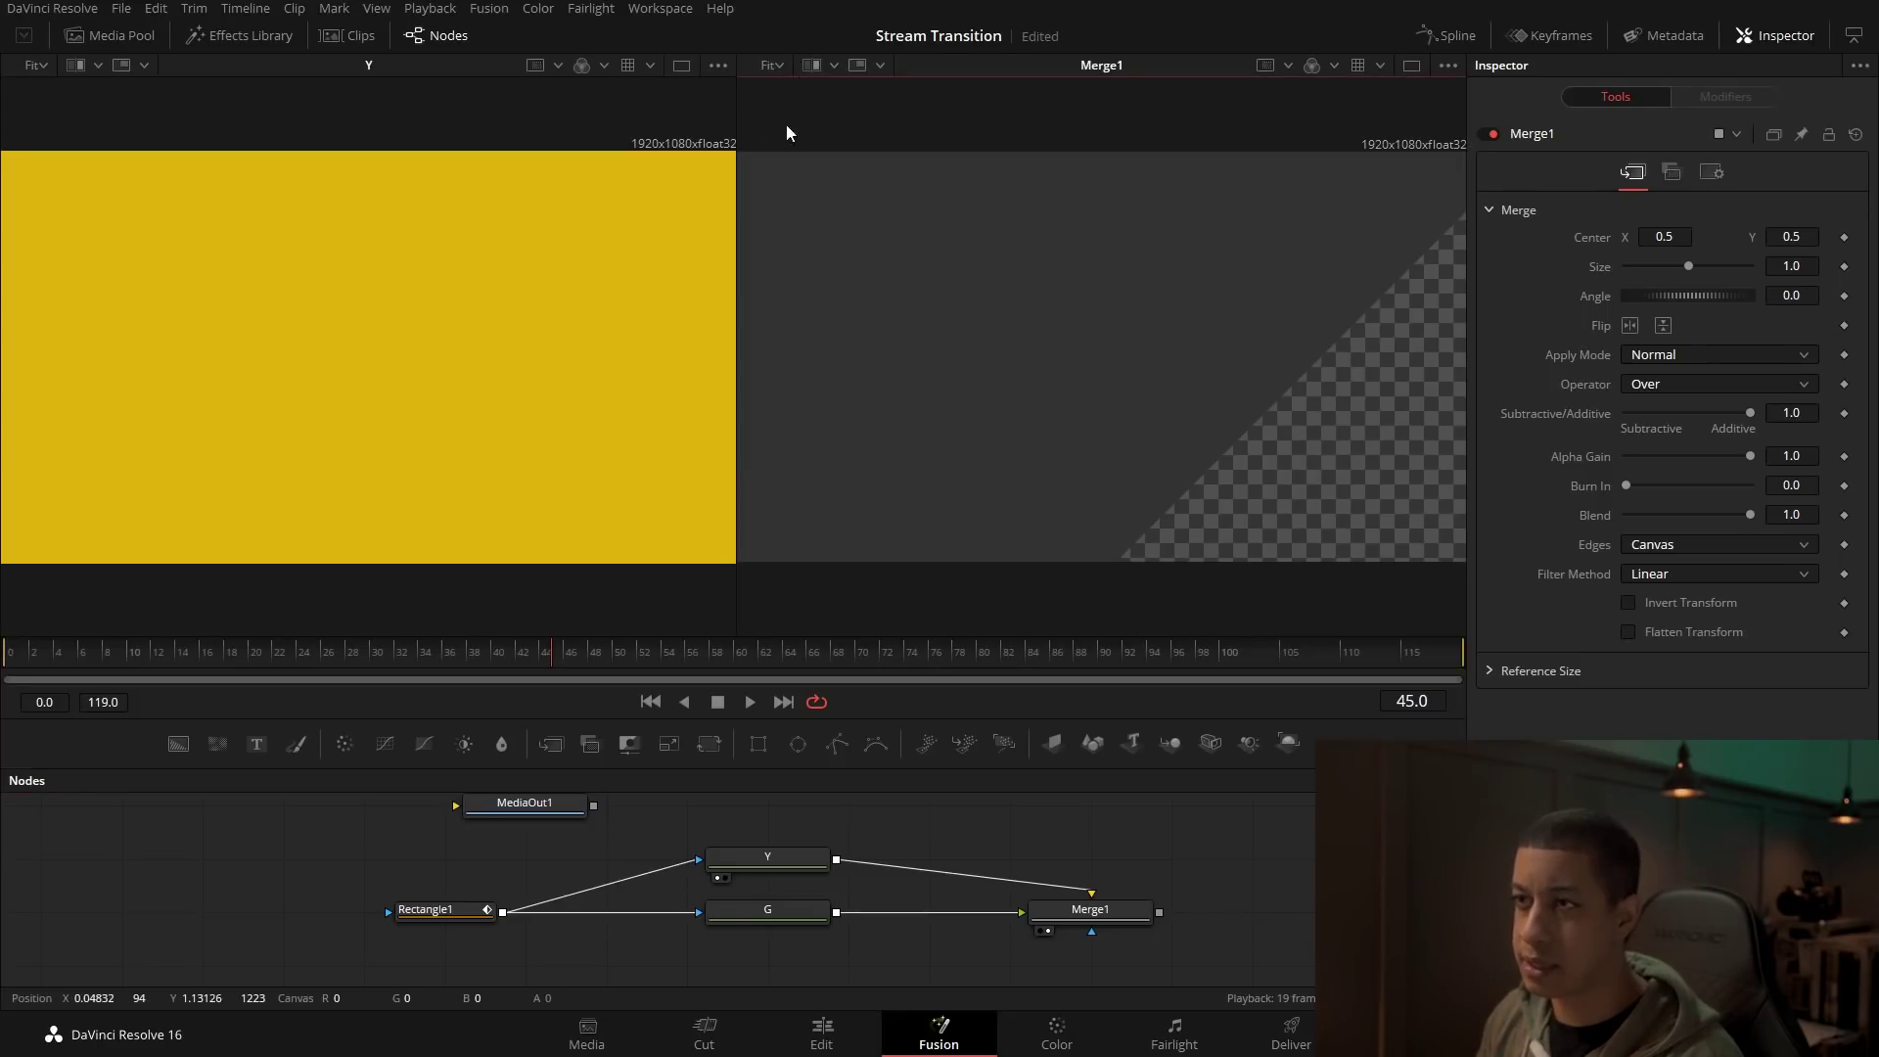
# Step: Reload Y in the first viewer and Merge1 in the second to refresh both previews
pyautogui.click(725, 879)
pyautogui.click(724, 879)
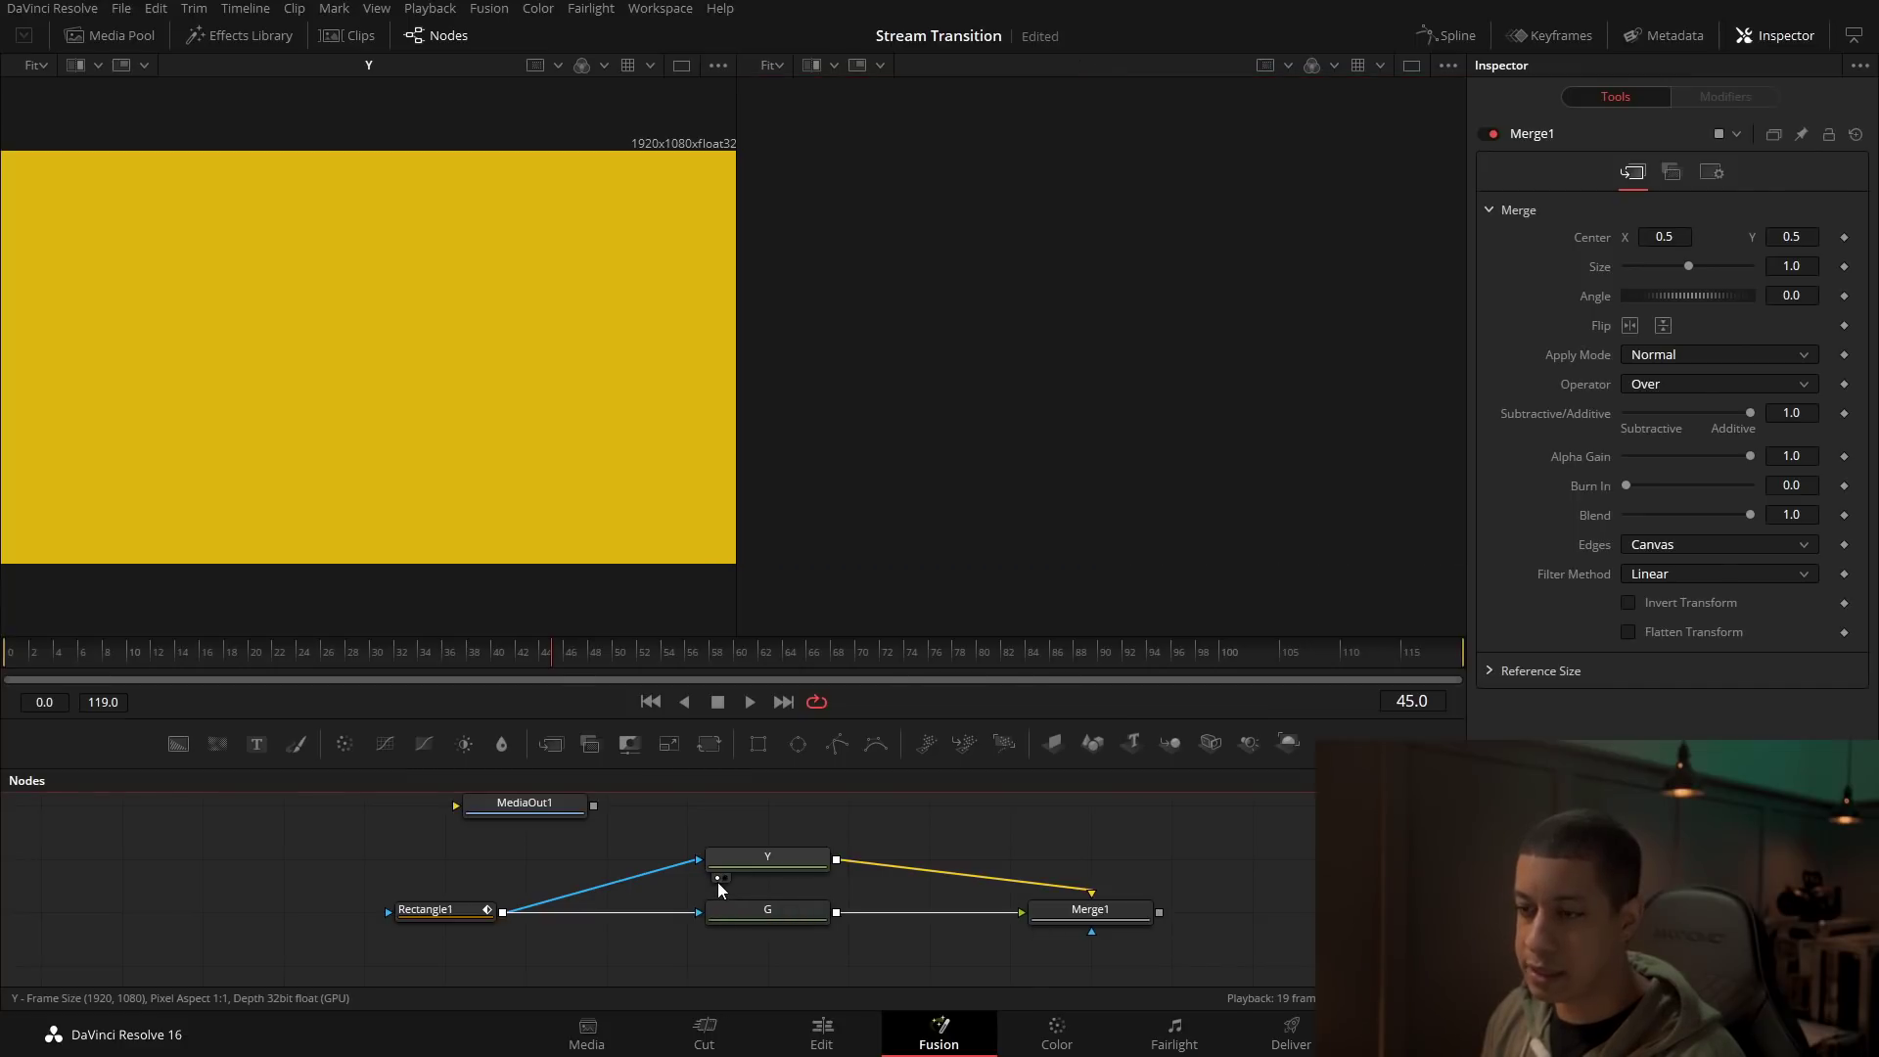
pyautogui.click(717, 879)
pyautogui.click(717, 878)
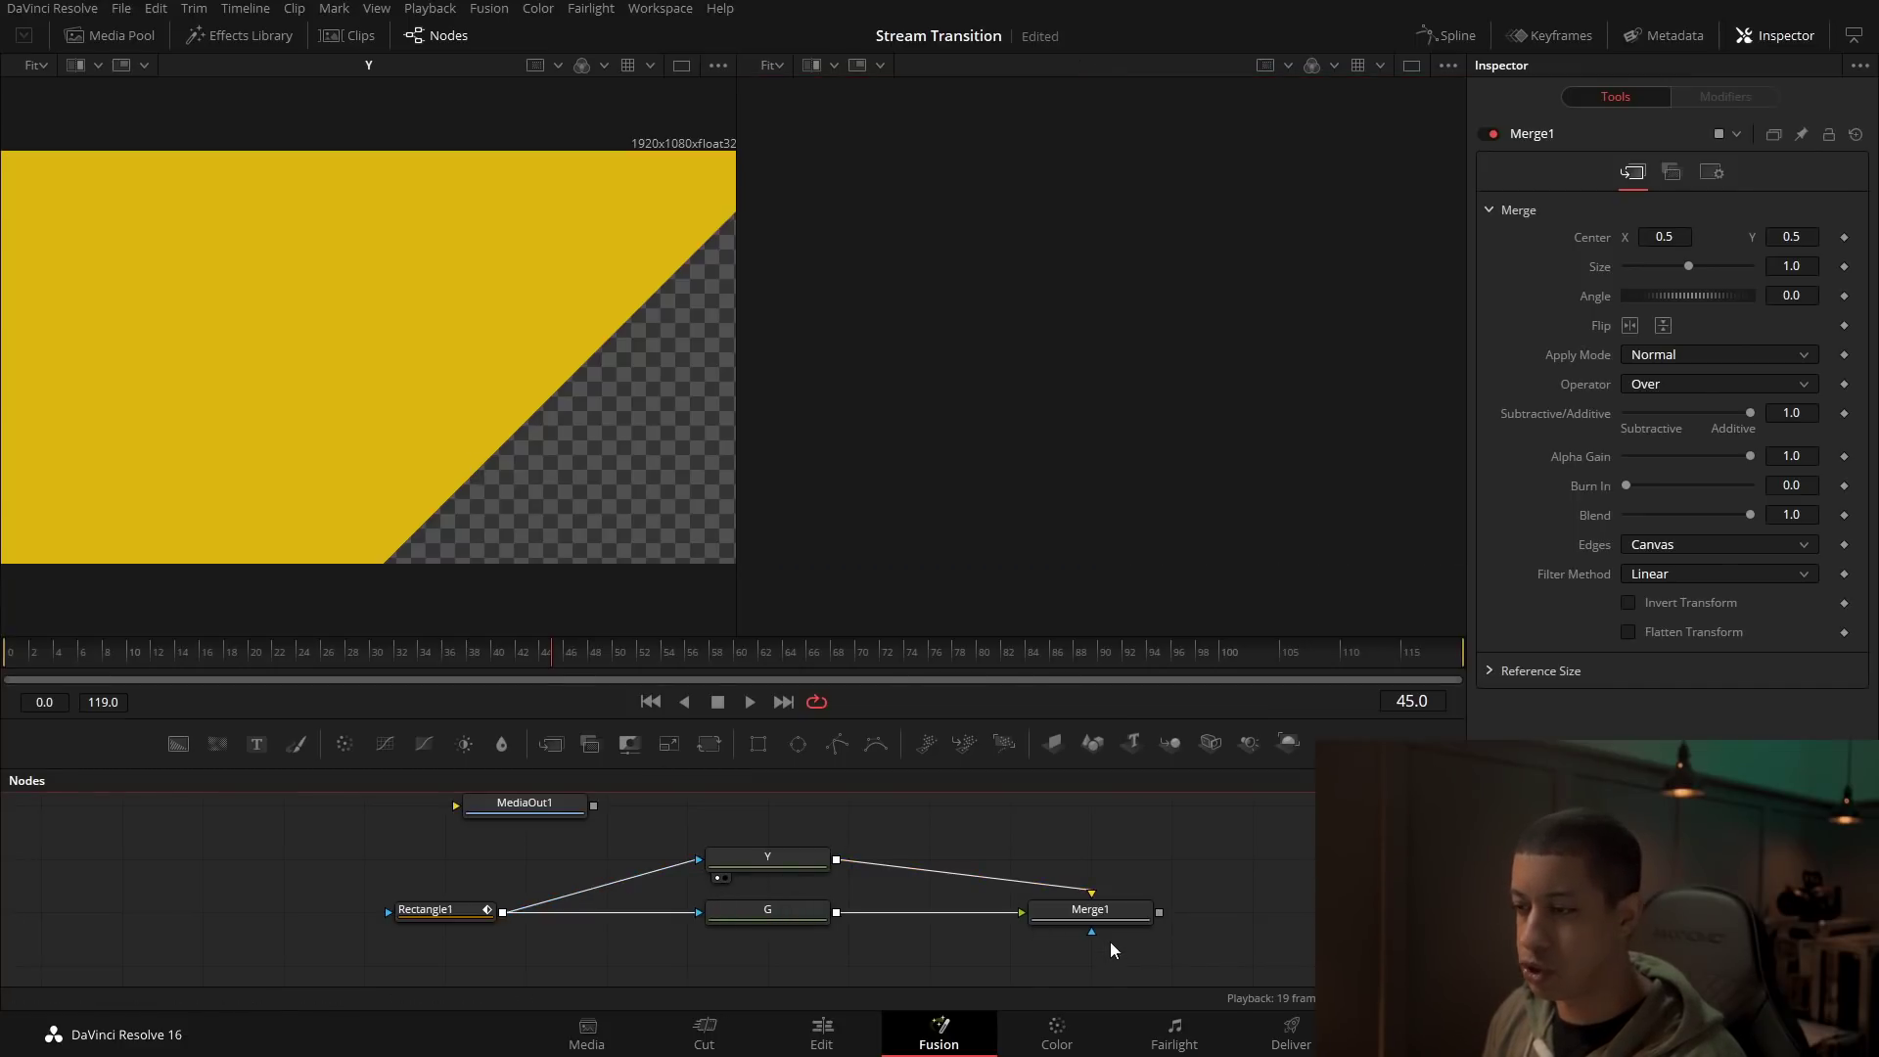
pyautogui.click(1048, 931)
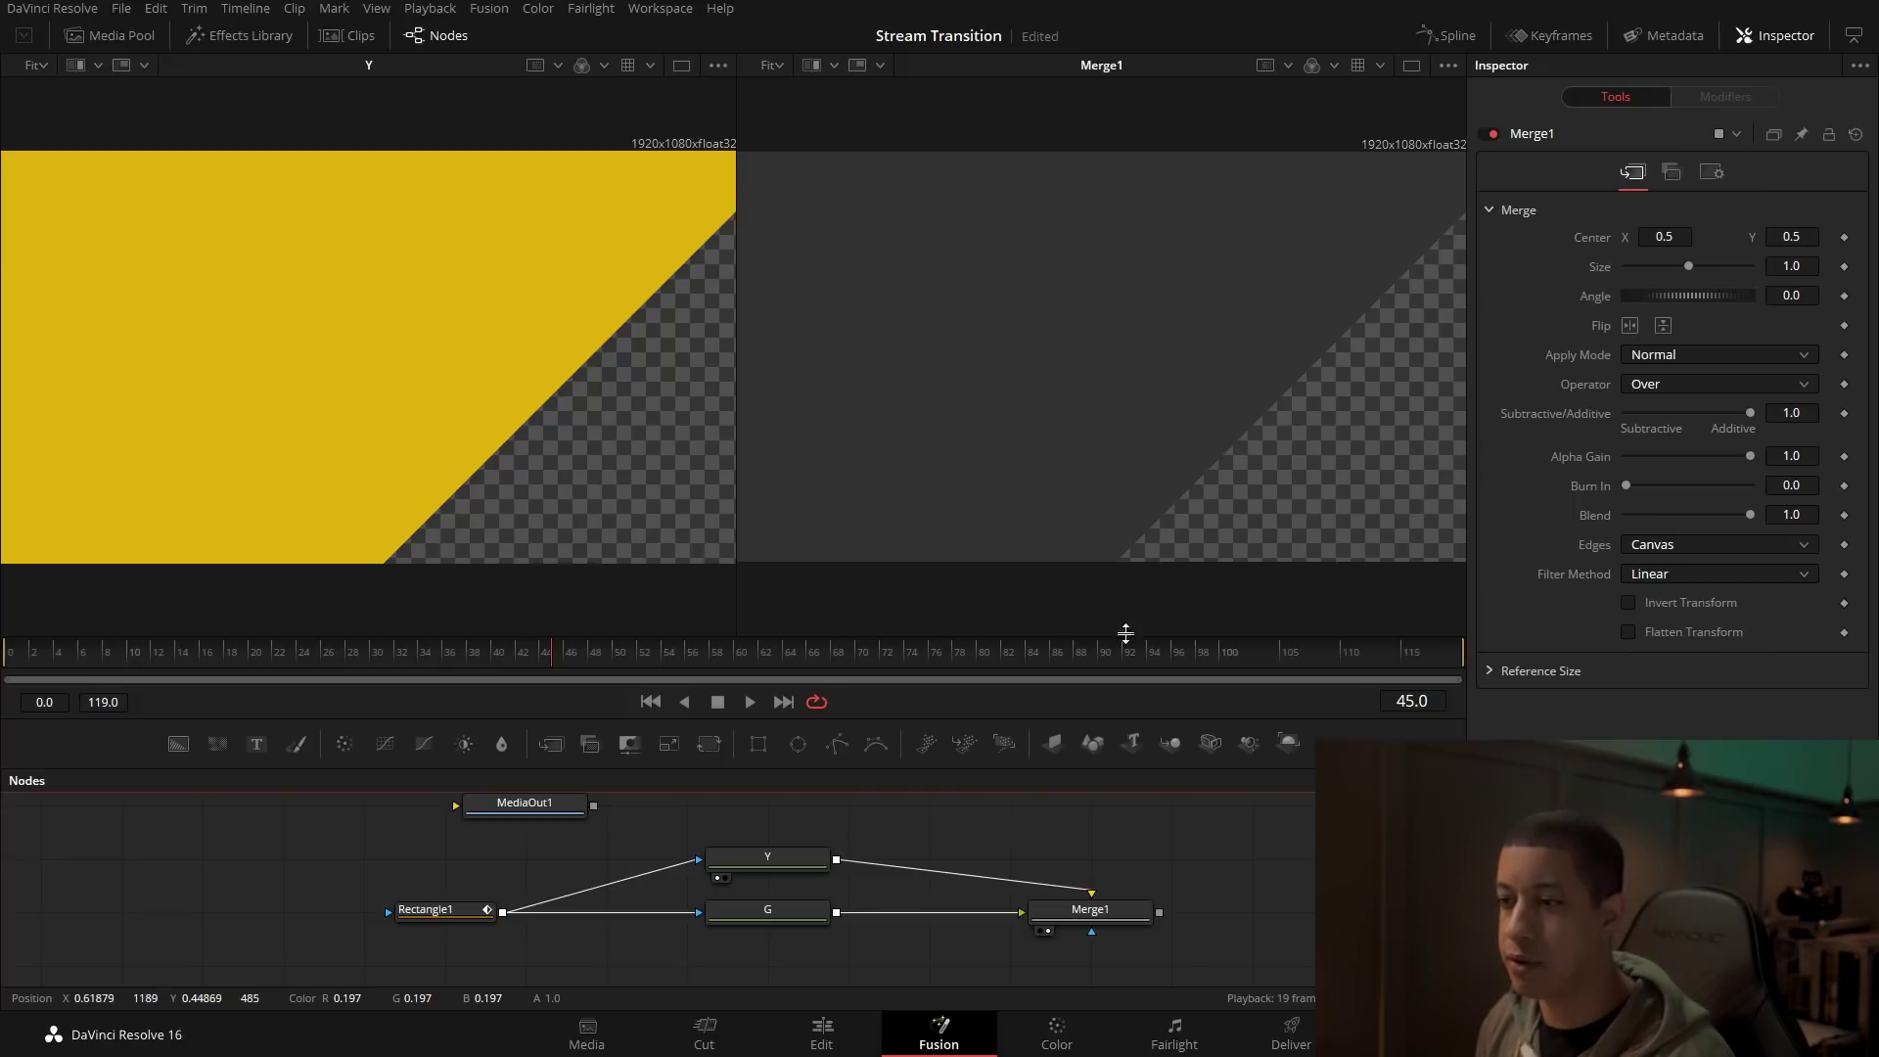
# Step: Add a Transform node in front of Y, moving MediaOut1 beyond Merge1 and Rectangle1 farther back to make room
pyautogui.moveTo(786, 868)
pyautogui.mouseDown()
pyautogui.moveTo(818, 872)
pyautogui.moveTo(778, 861)
pyautogui.mouseUp()
pyautogui.click(778, 861)
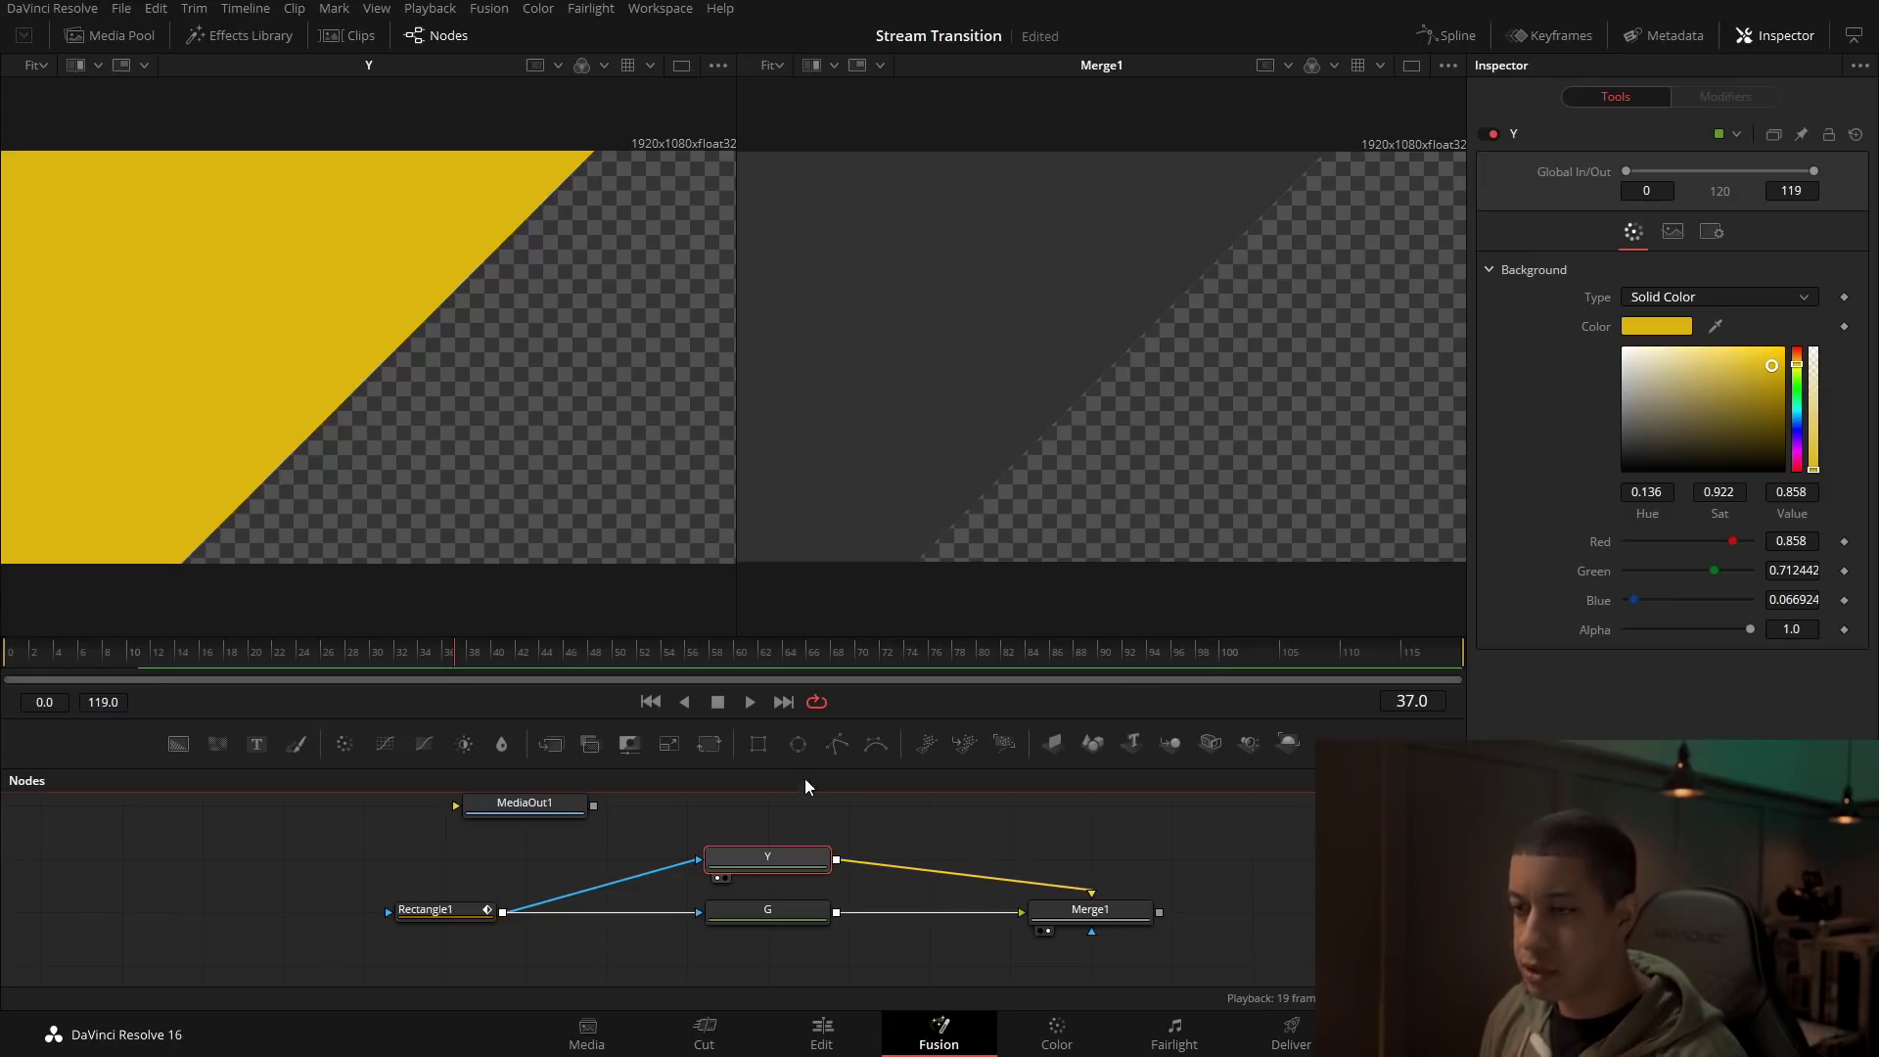
pyautogui.moveTo(808, 816); pyautogui.dragTo(901, 831)
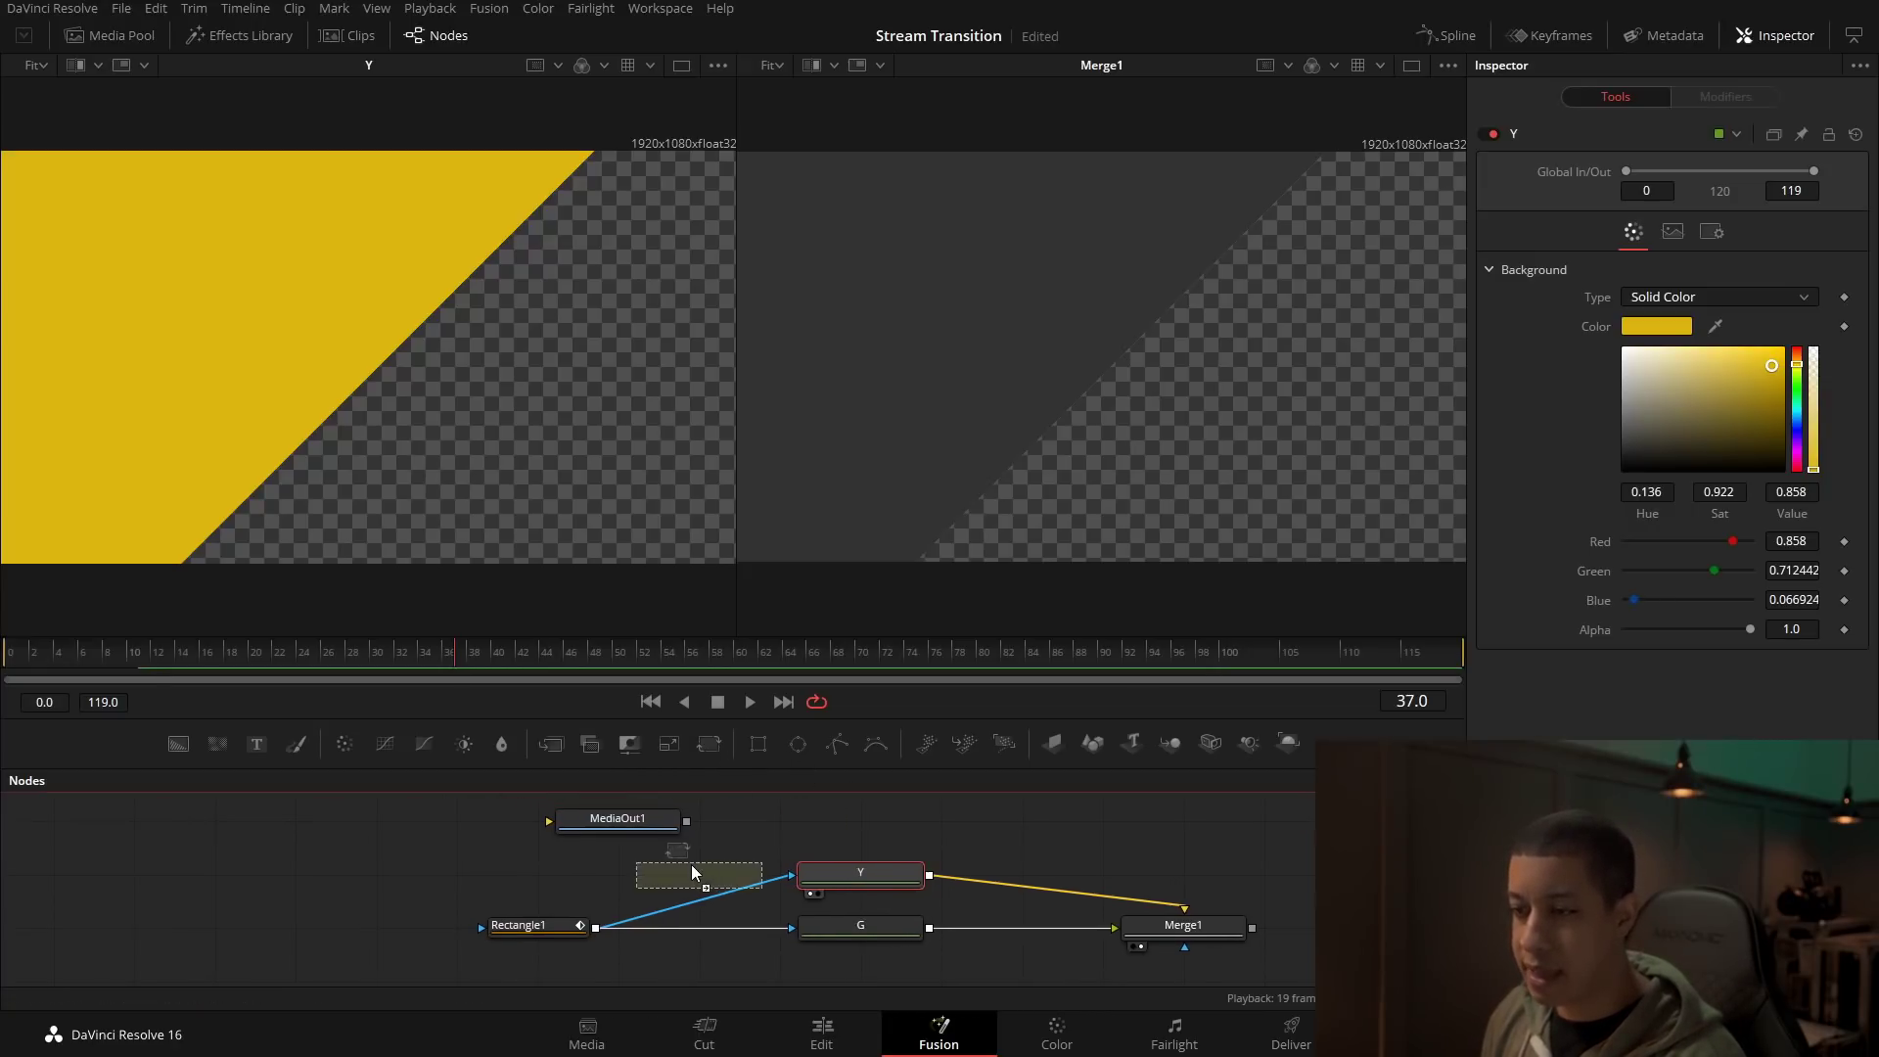
pyautogui.moveTo(691, 865); pyautogui.dragTo(1365, 828)
pyautogui.scroll(1, 1360, 828)
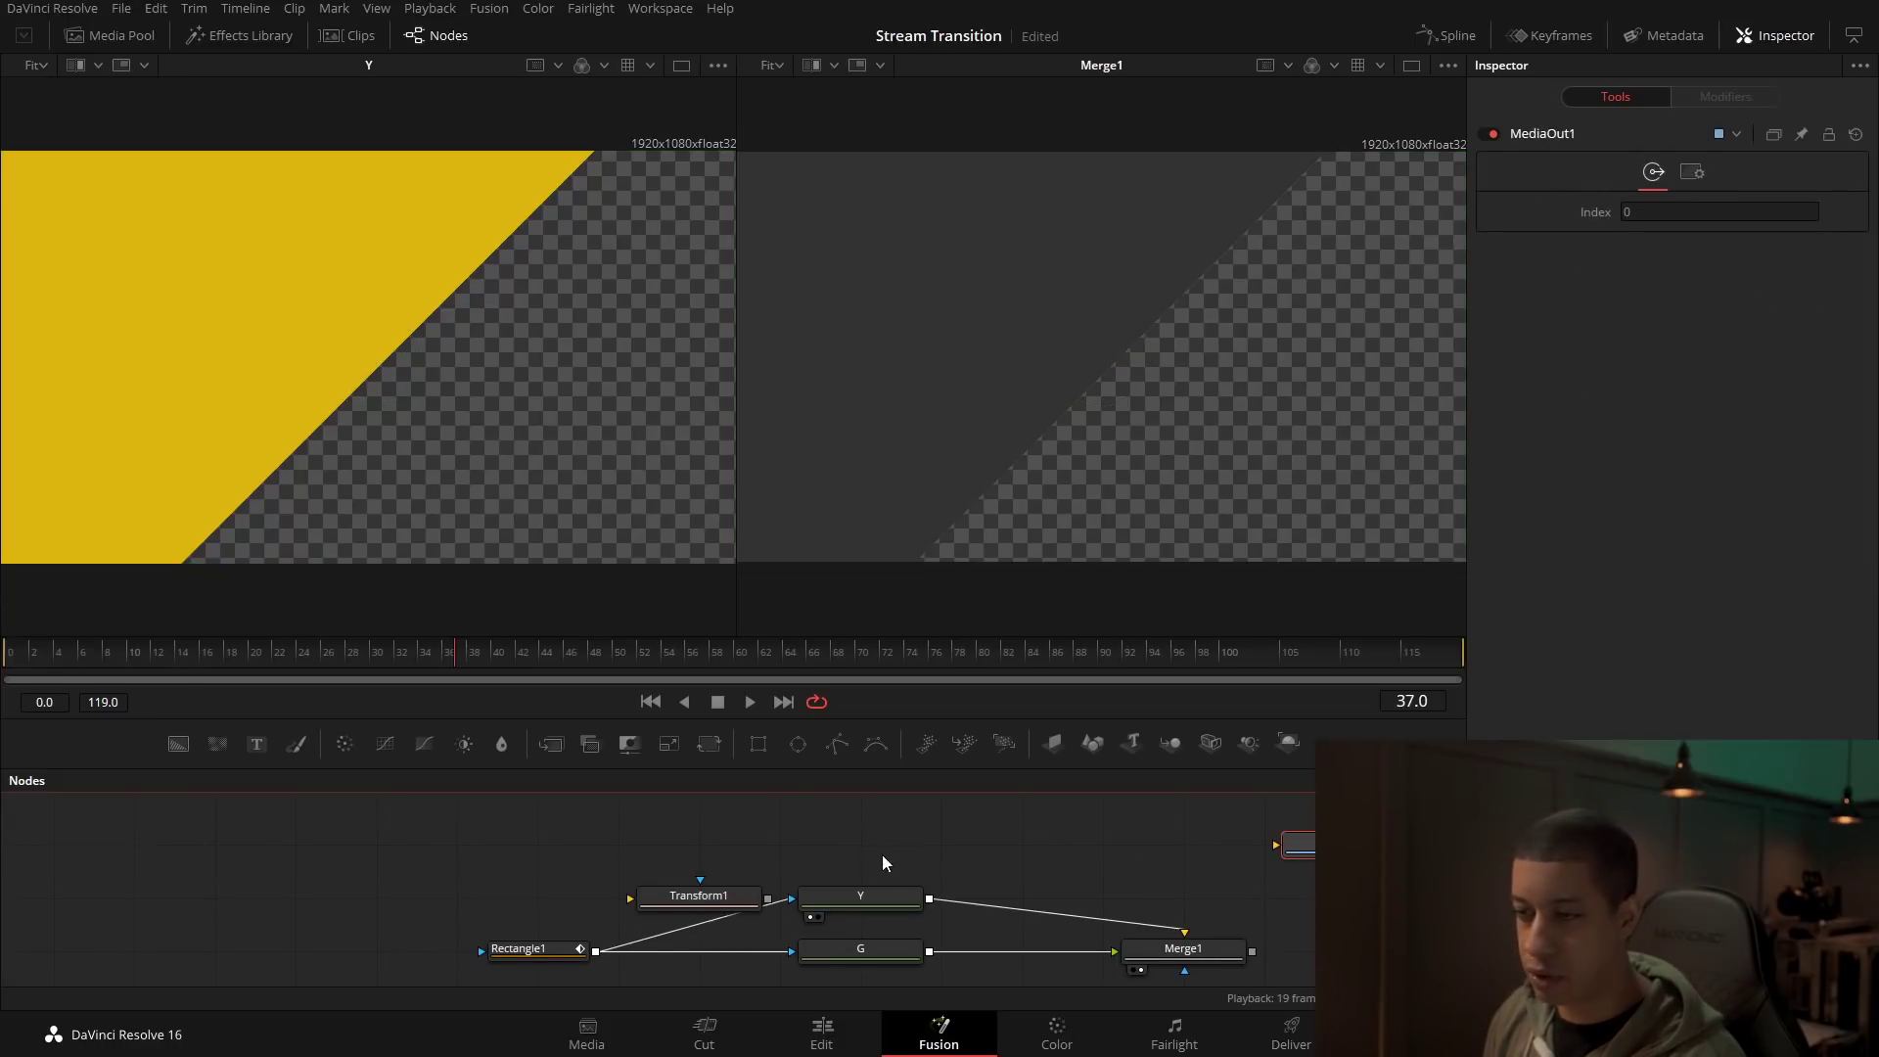
pyautogui.scroll(-2, 867, 835)
pyautogui.moveTo(452, 907); pyautogui.dragTo(372, 909)
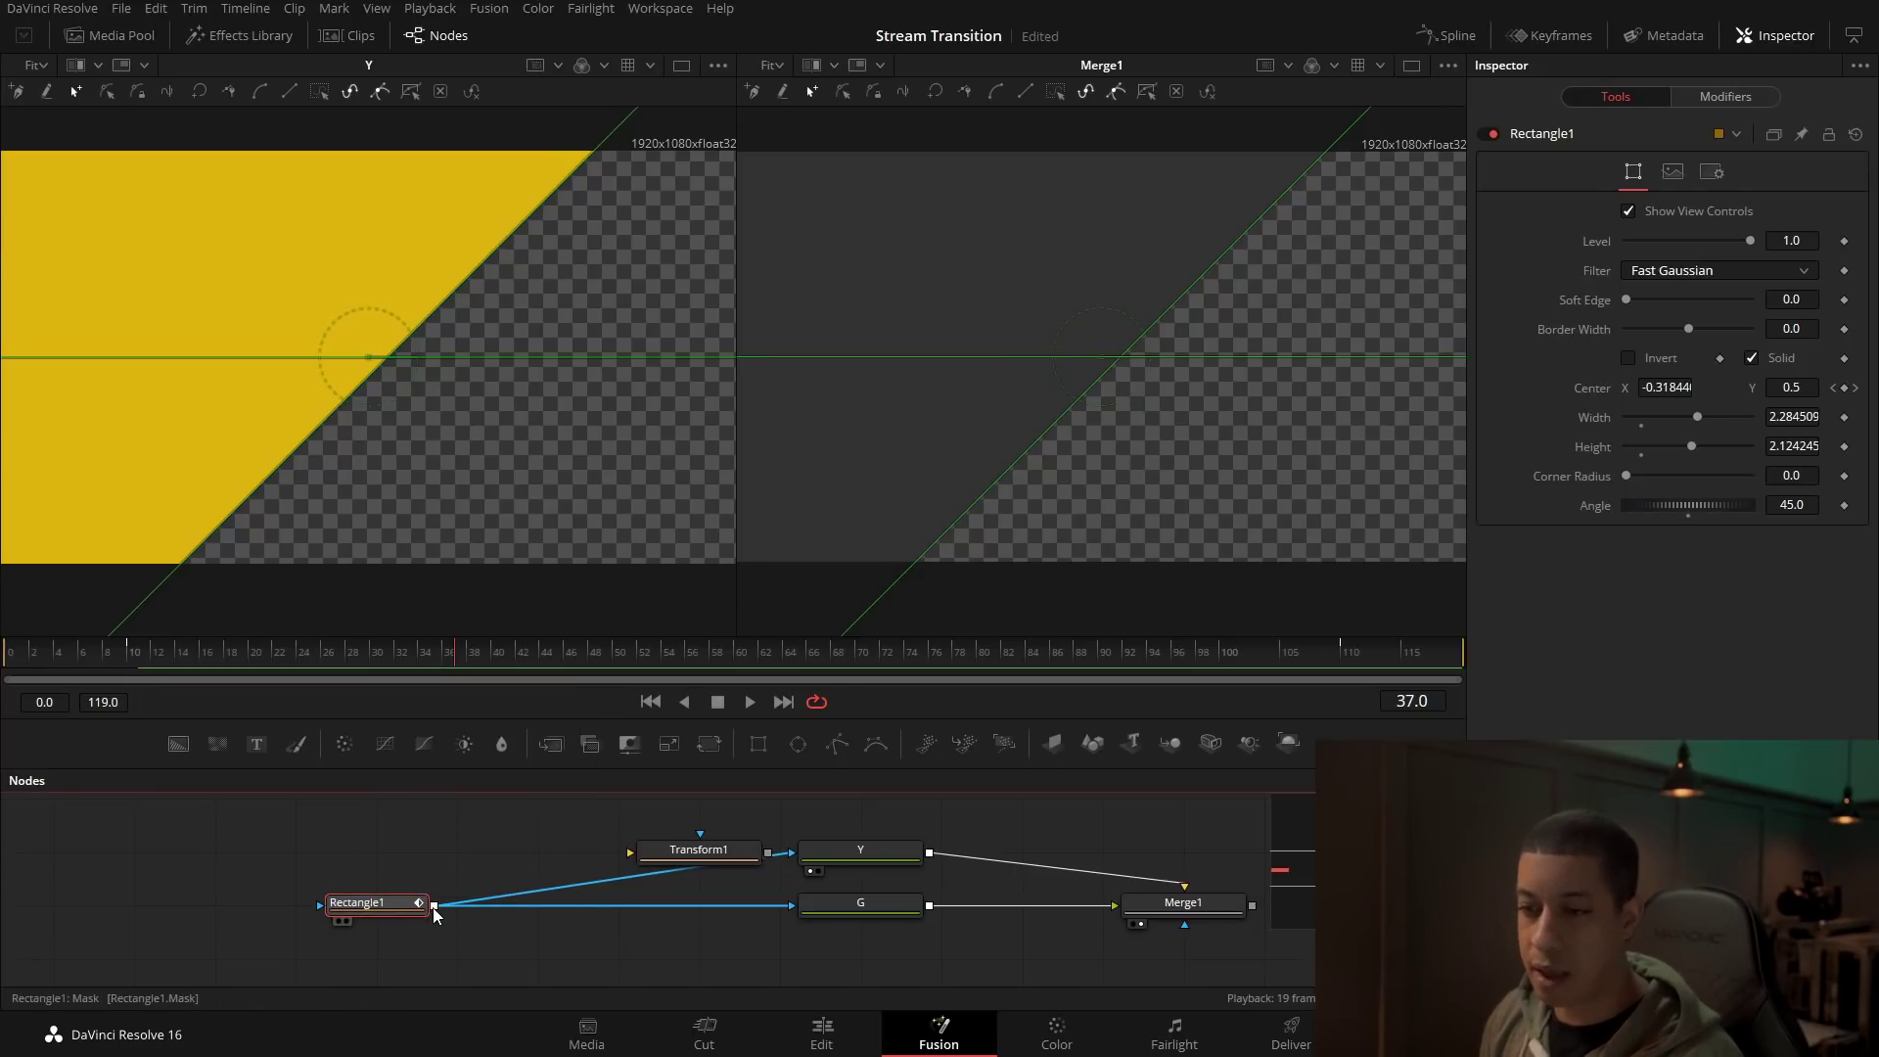
# Step: Connect Rectangle1 to Transform1's input and Transform1's output to Y's effect mask, replacing the direct link from Rectangle1 to Y
pyautogui.moveTo(433, 910); pyautogui.dragTo(630, 858)
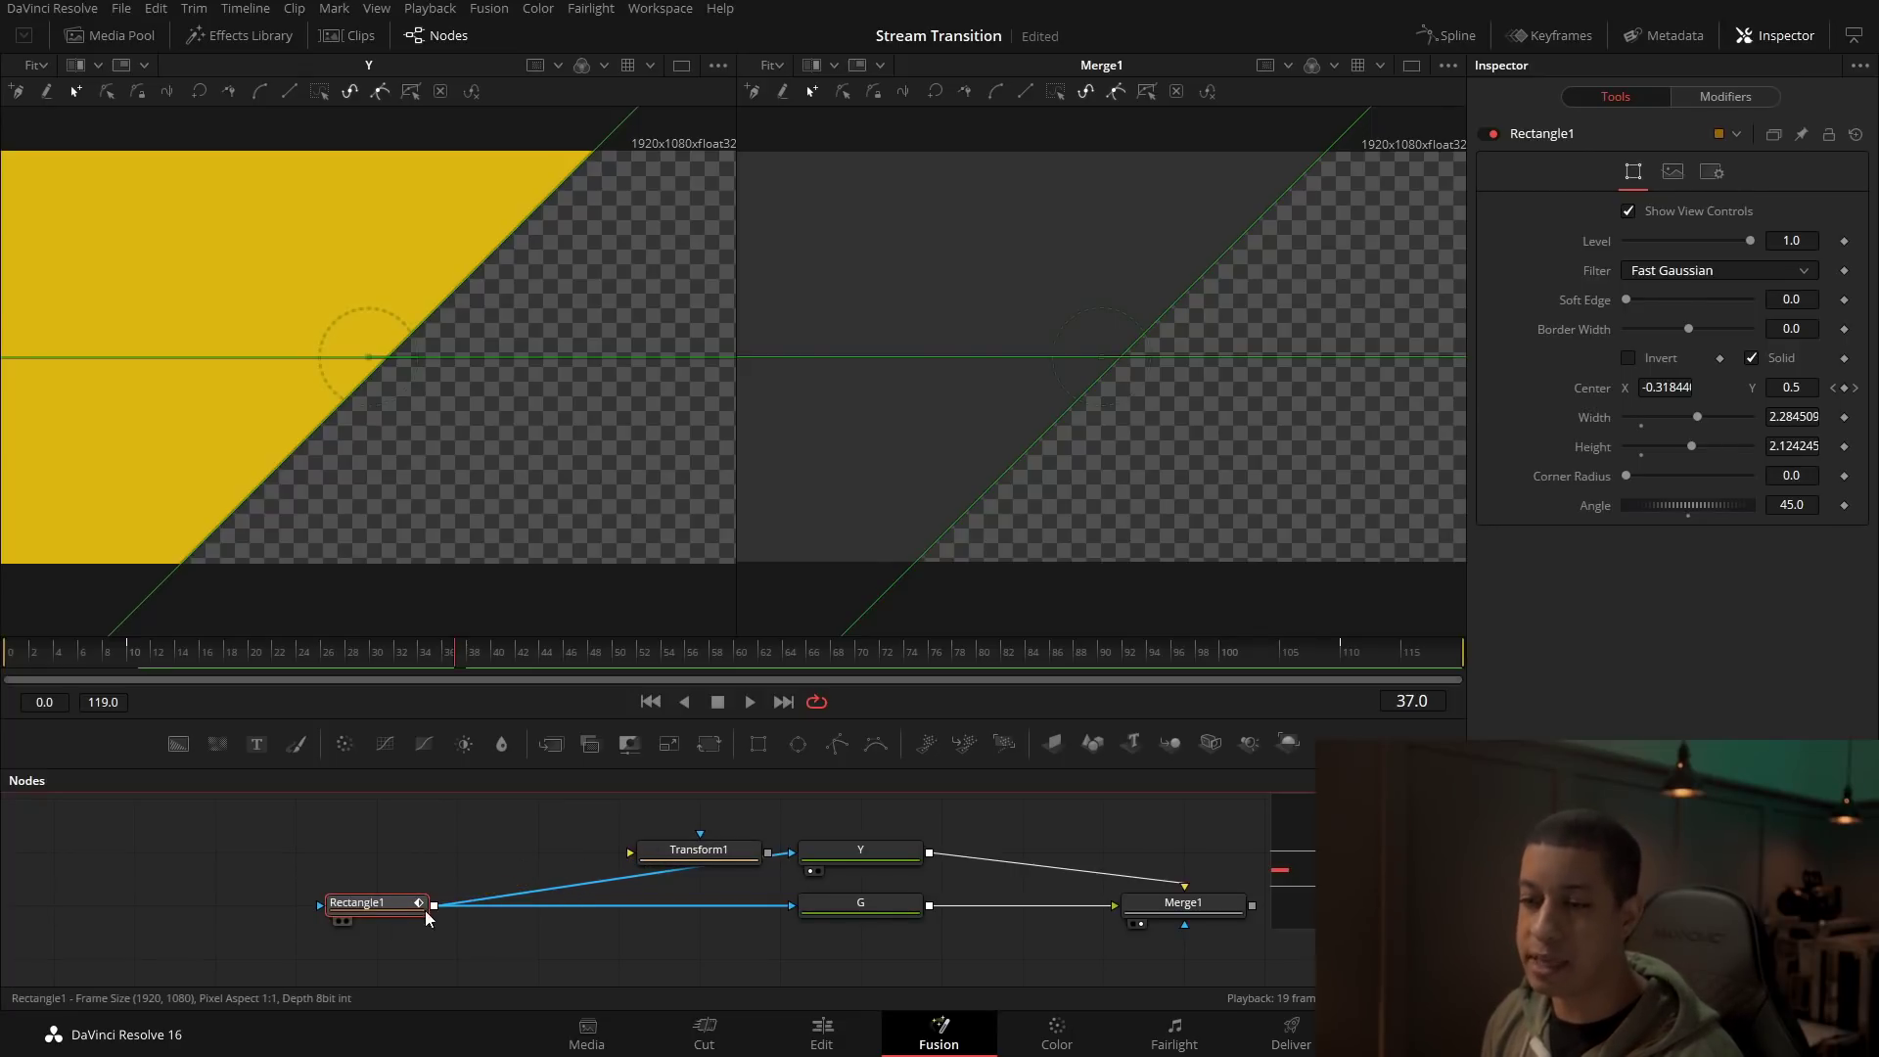
pyautogui.moveTo(482, 904); pyautogui.dragTo(709, 841)
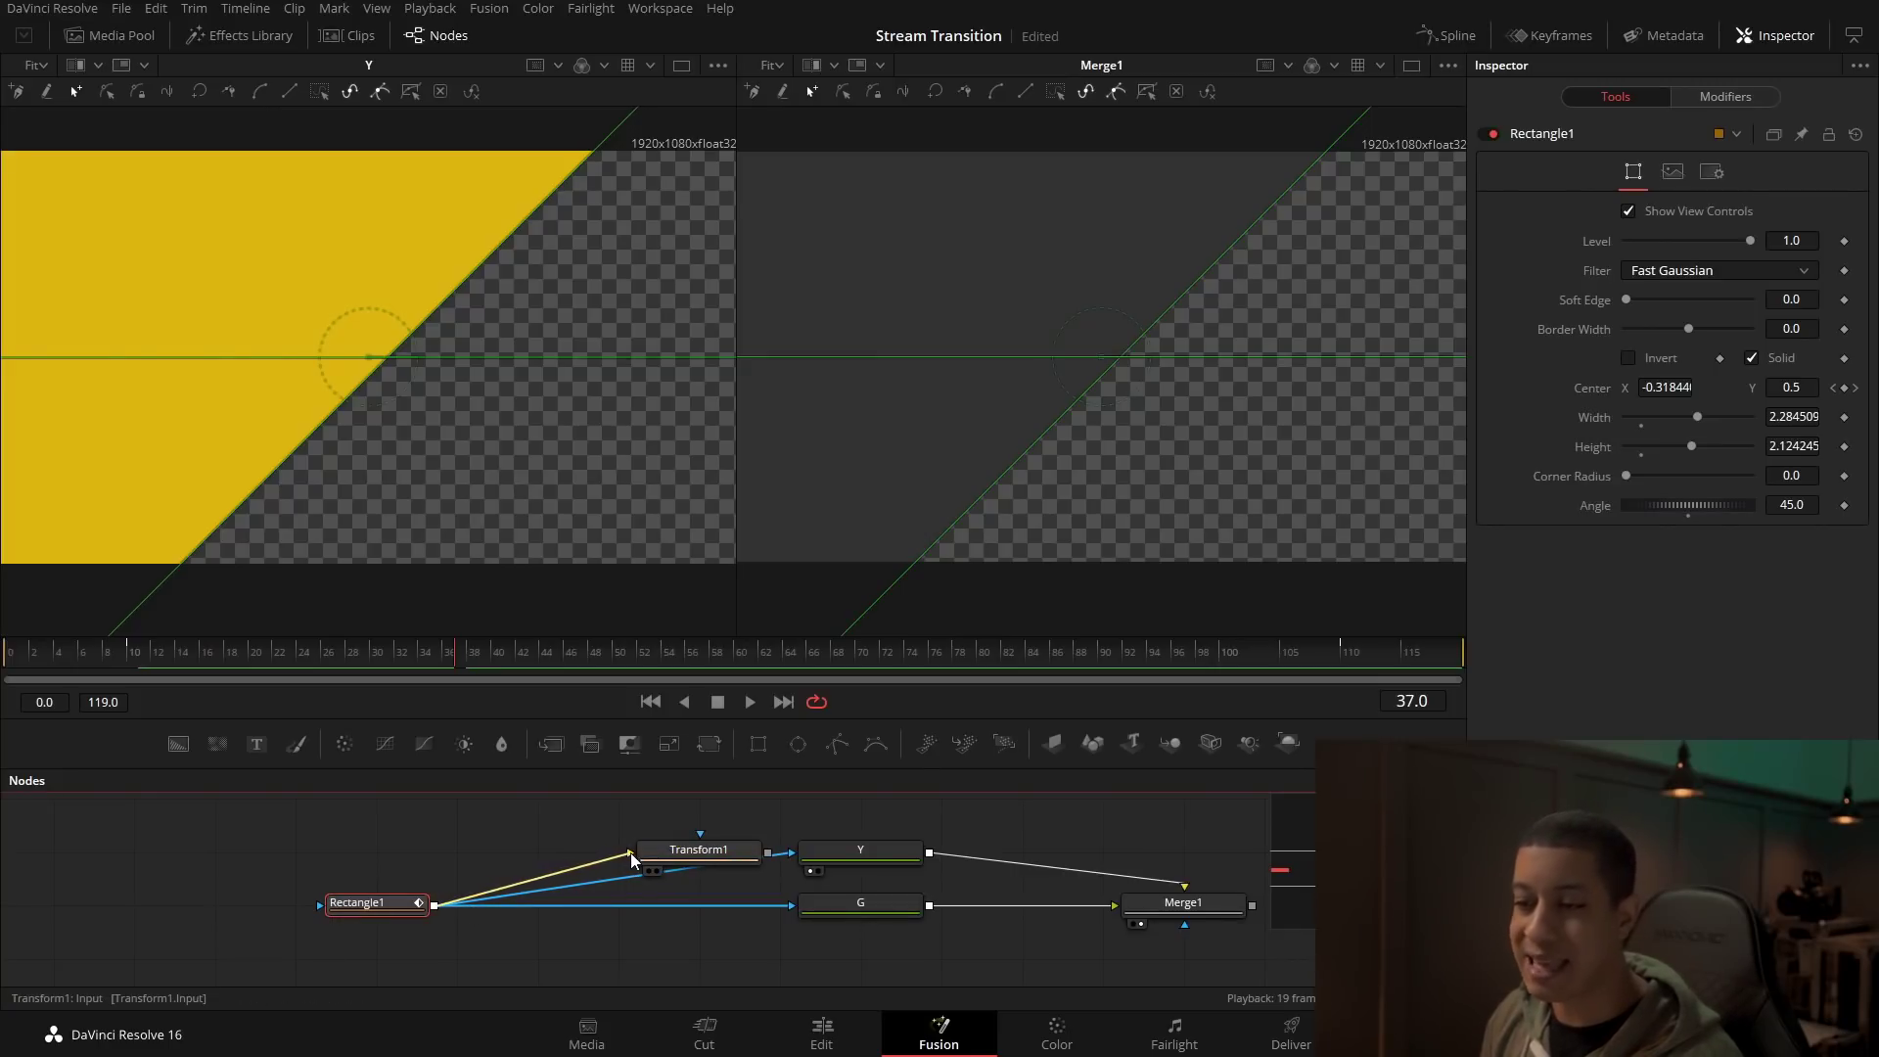
pyautogui.moveTo(684, 863); pyautogui.dragTo(603, 864)
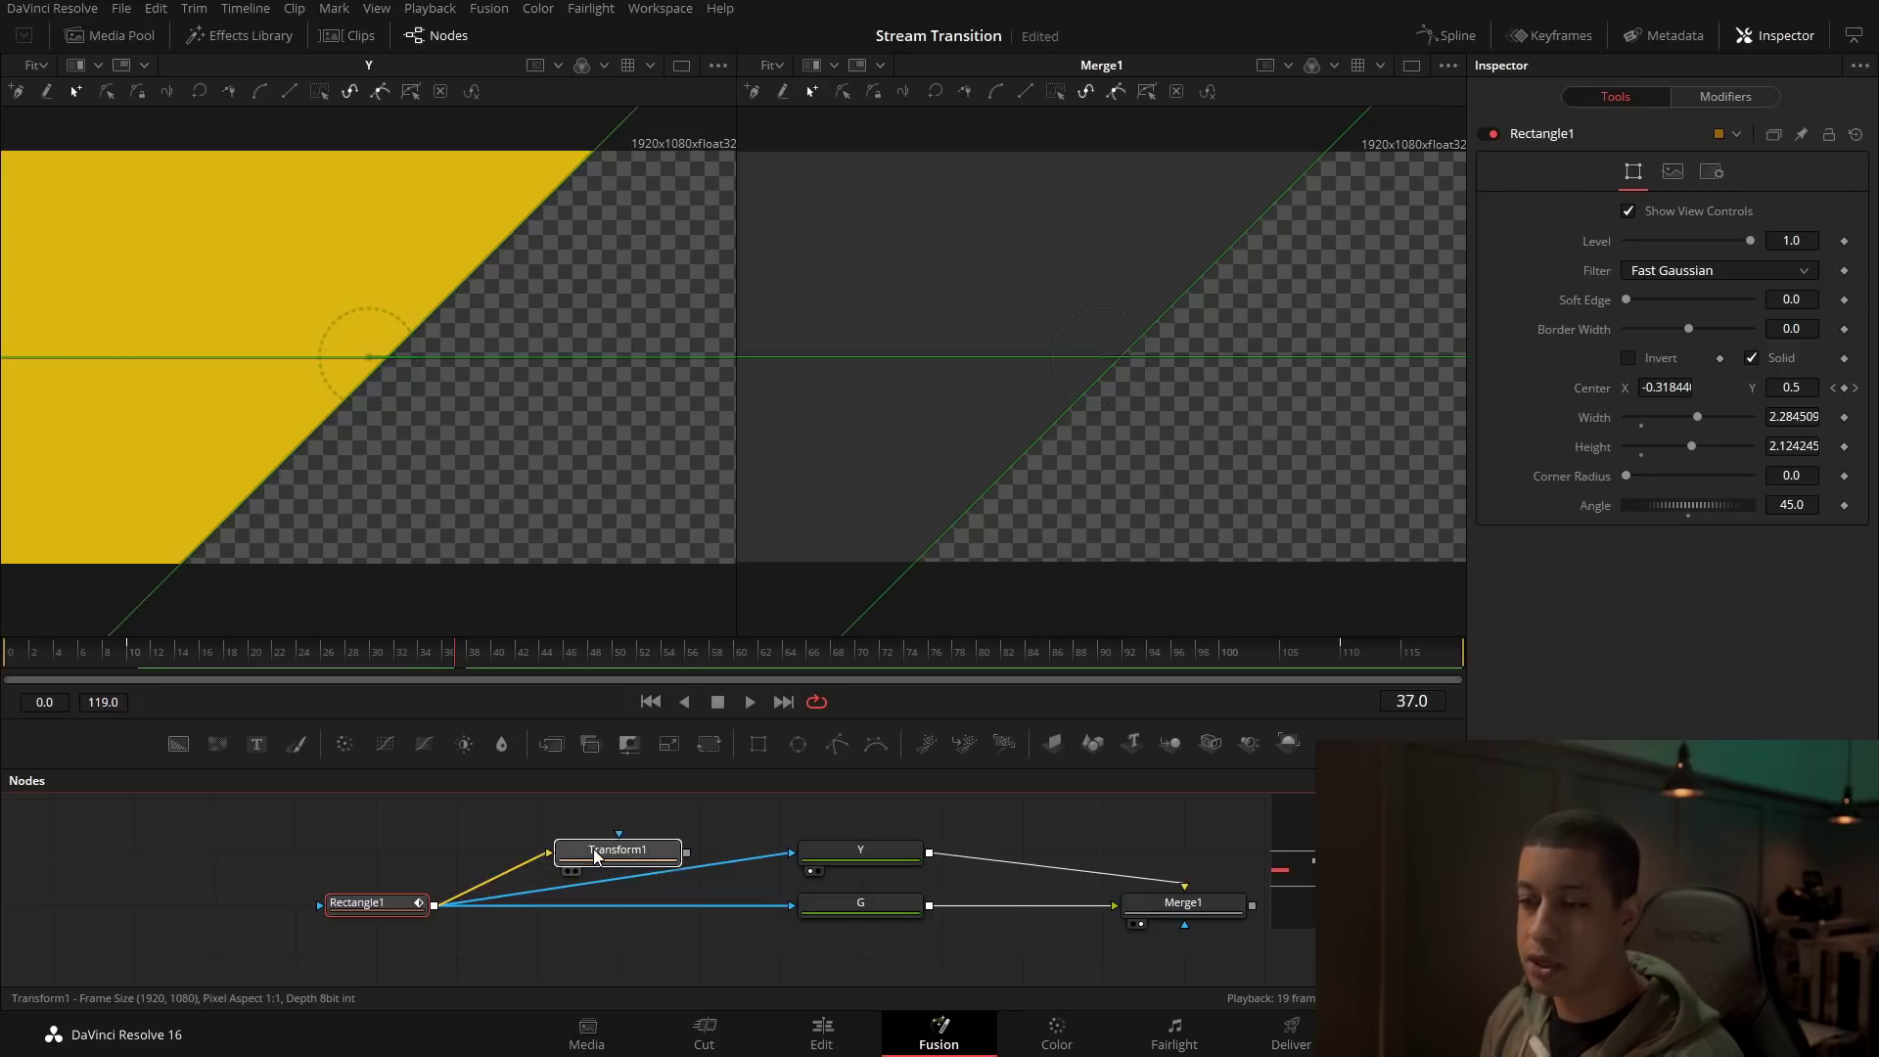
pyautogui.click(377, 912)
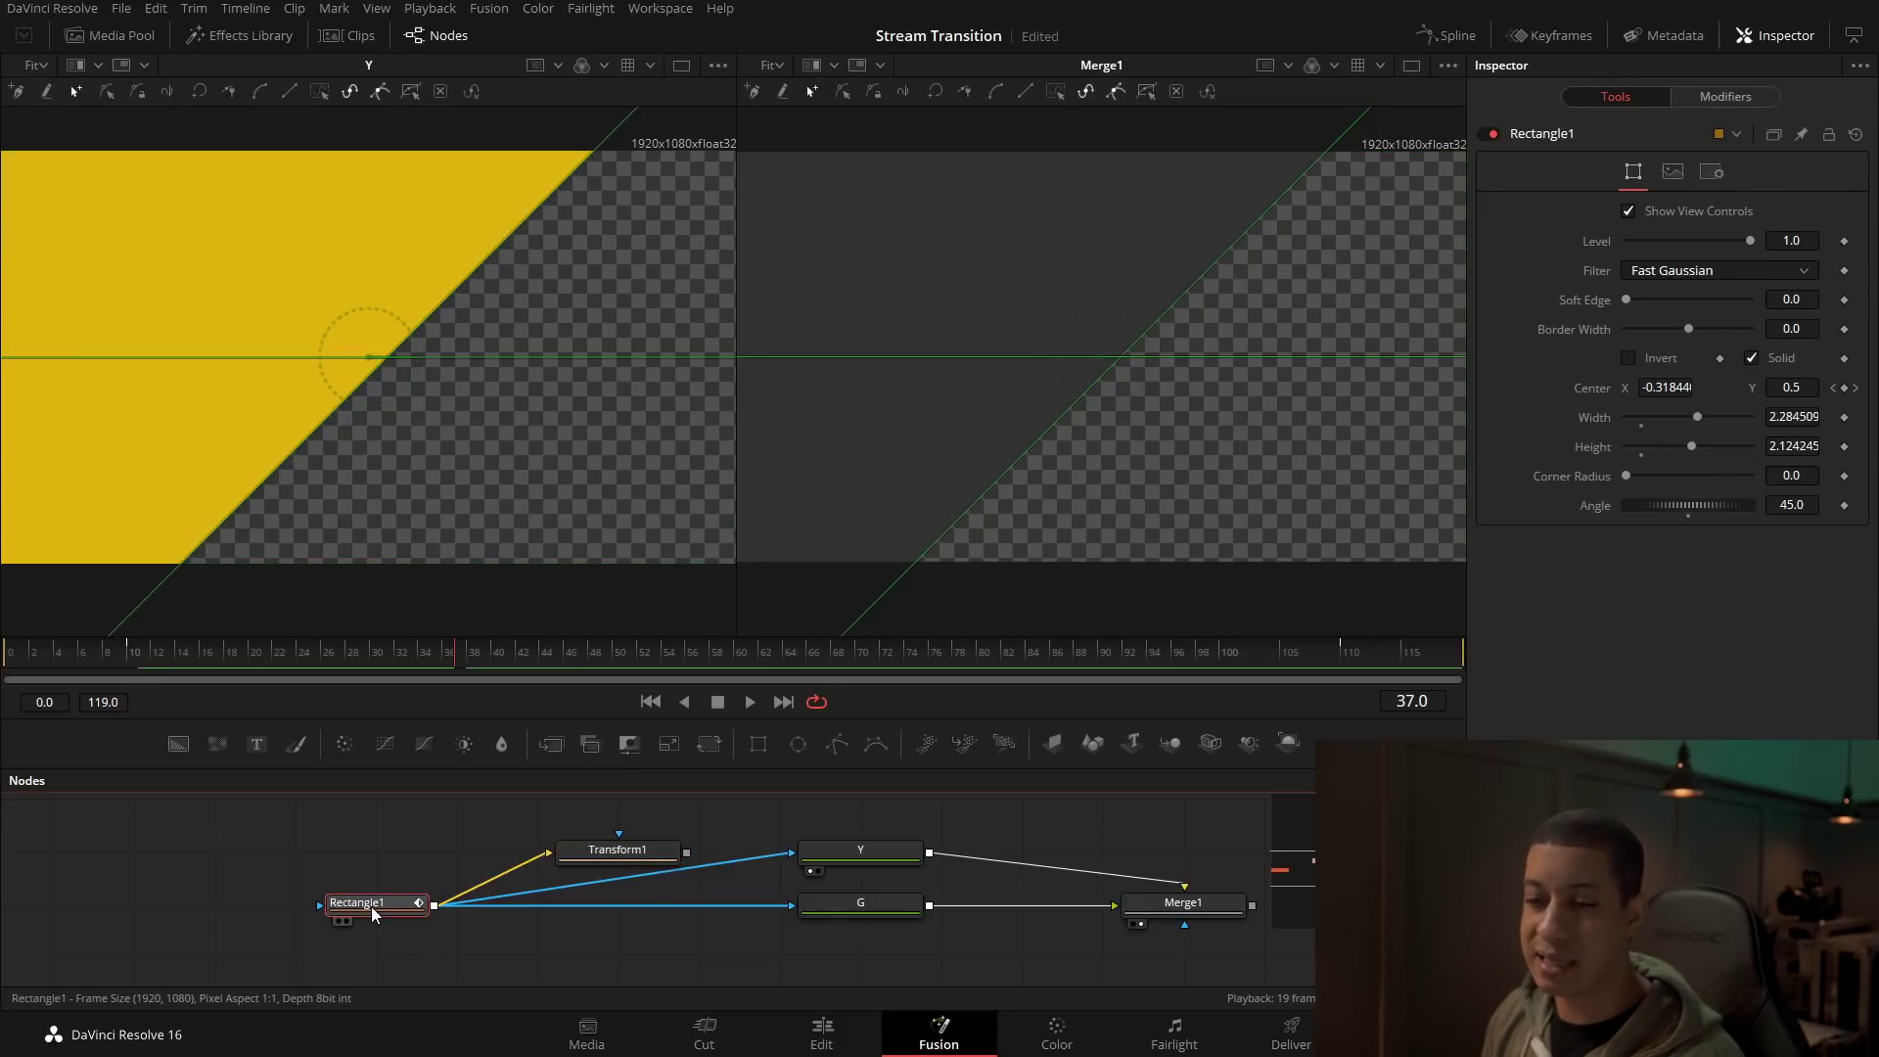
pyautogui.click(654, 862)
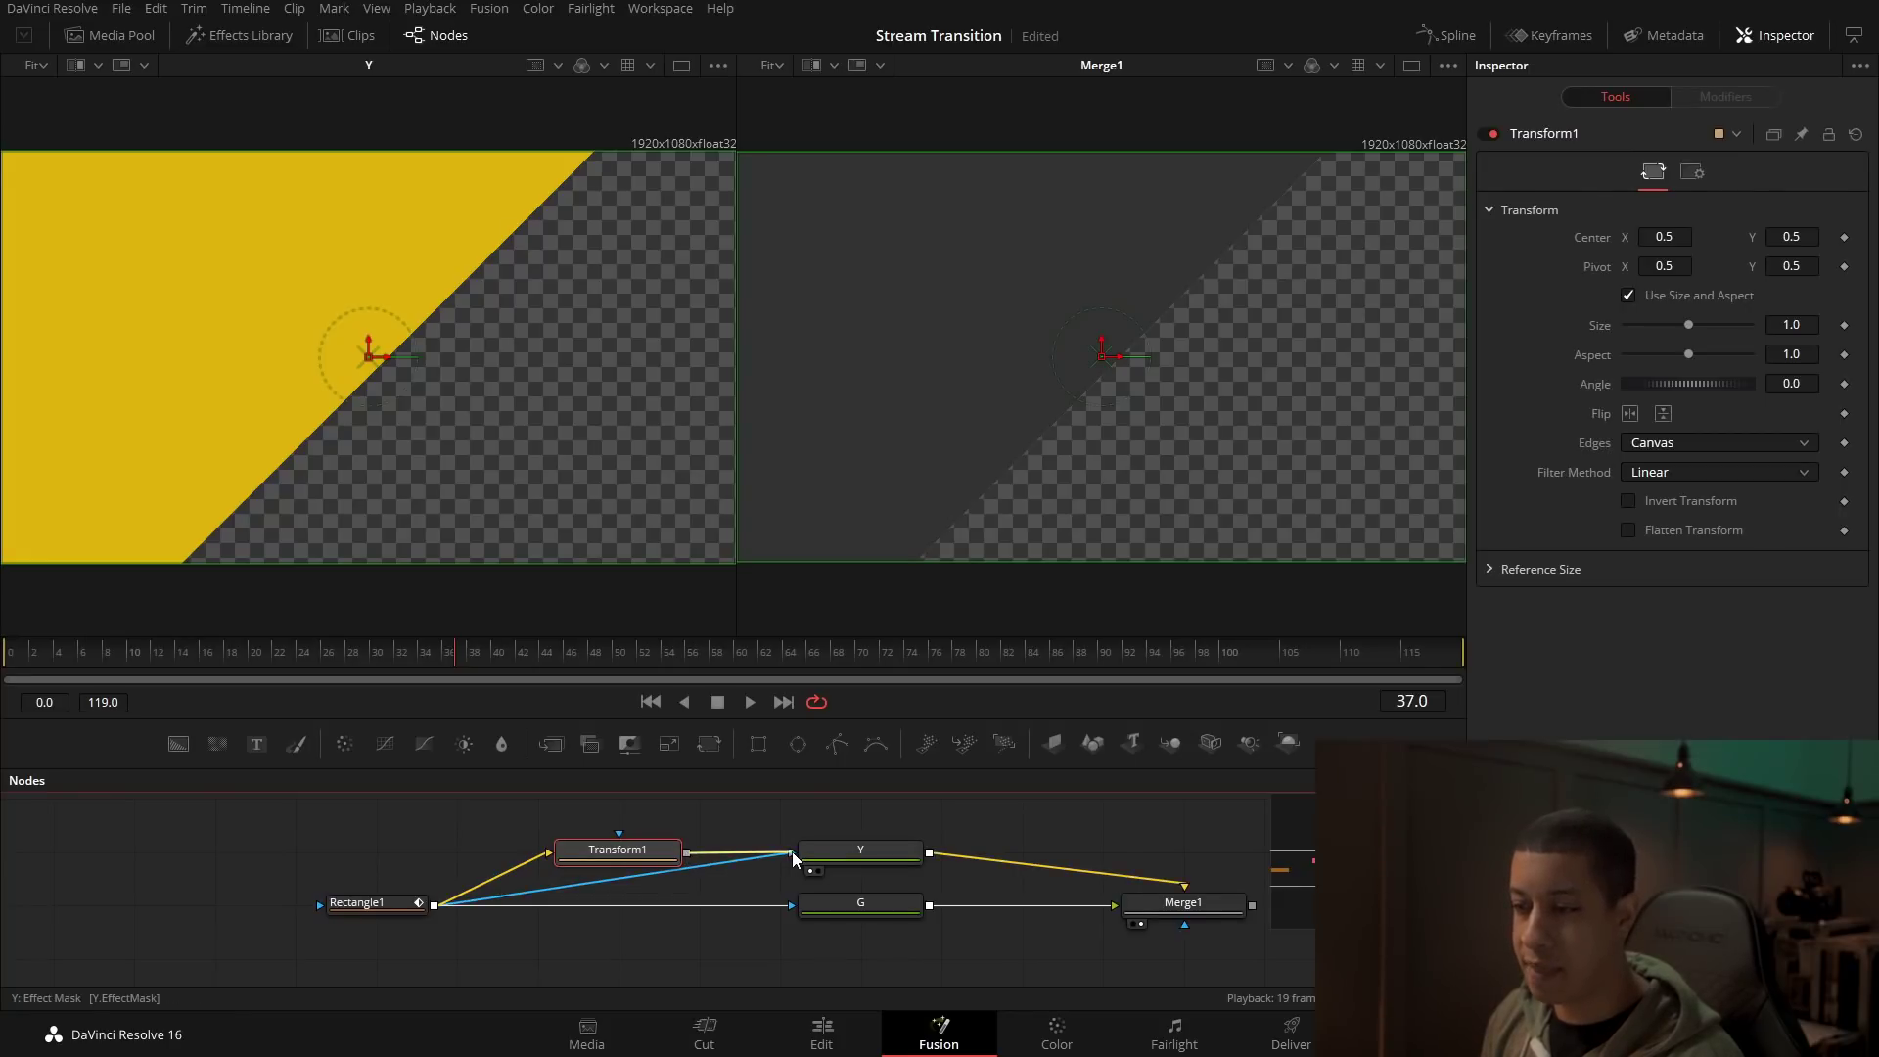
pyautogui.click(865, 862)
# Step: Offset Transform1's center to about X 0.64 so a yellow stripe leads the gray, and play the animation briefly
pyautogui.click(642, 862)
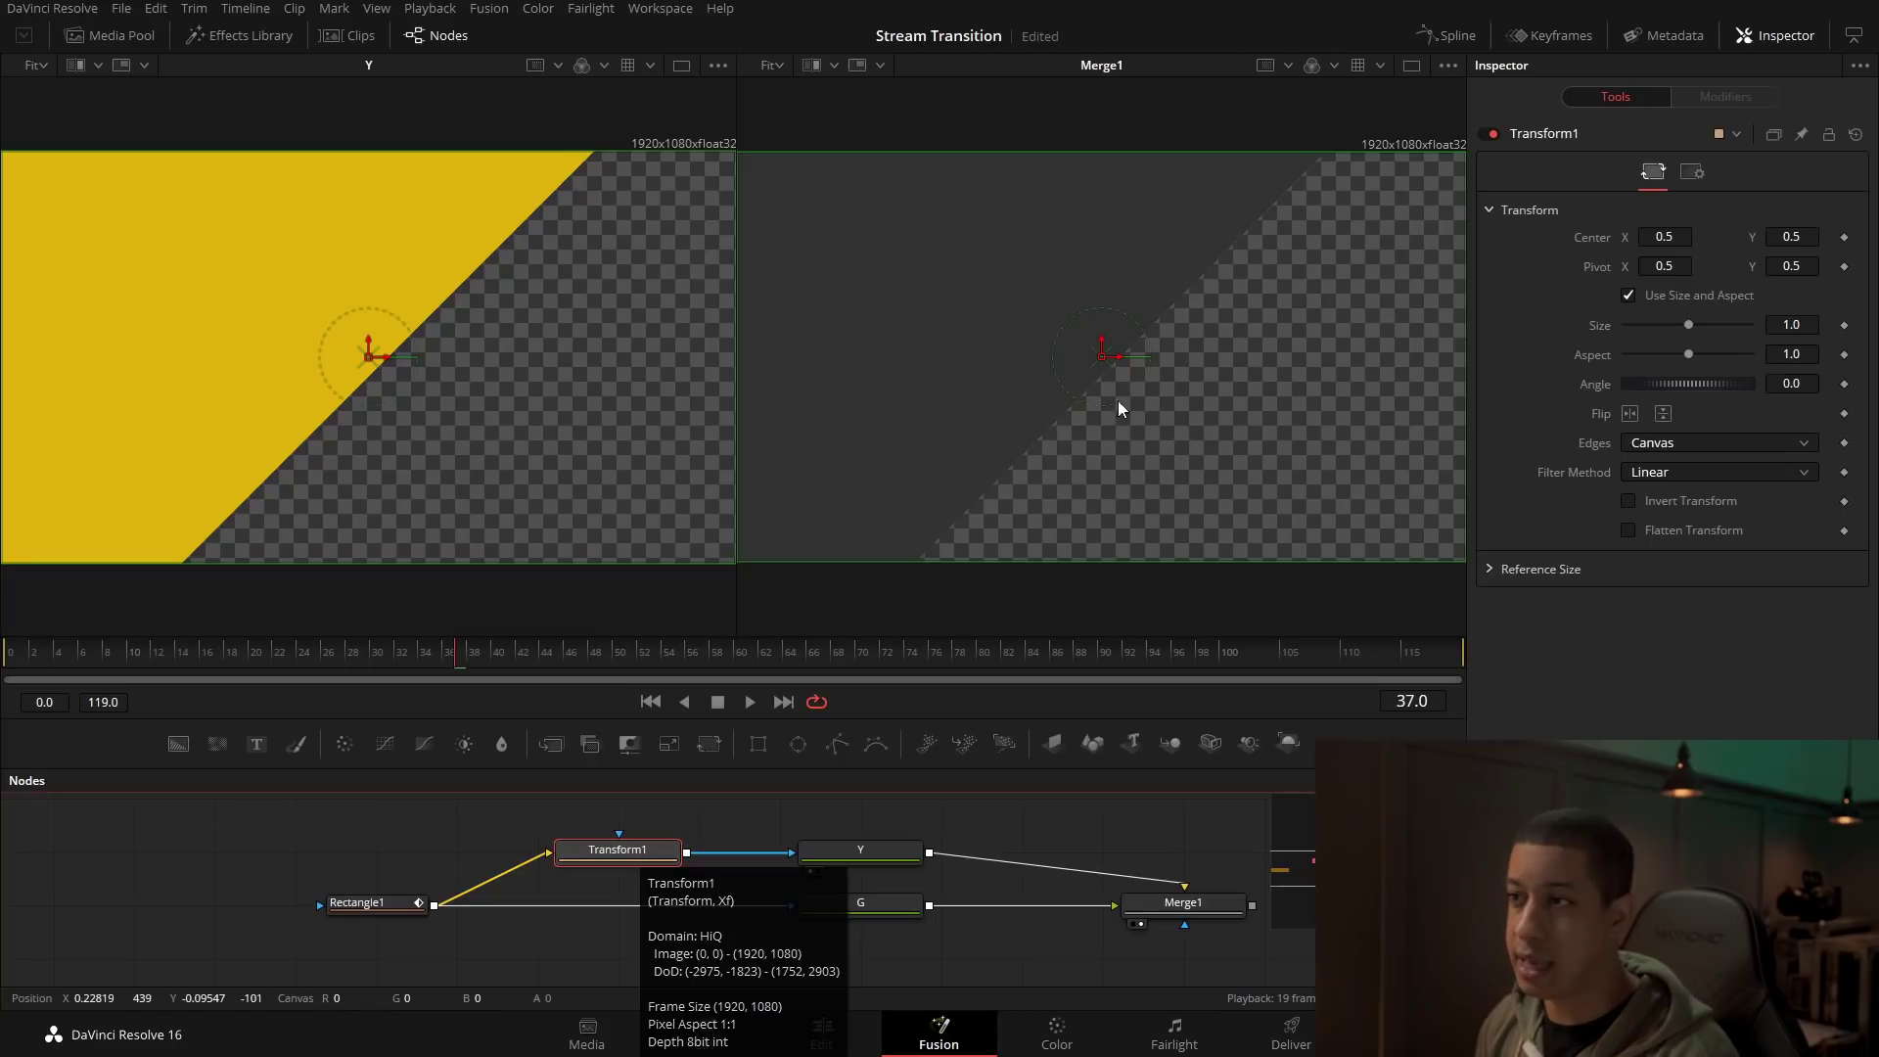
pyautogui.moveTo(1121, 365); pyautogui.dragTo(1217, 357)
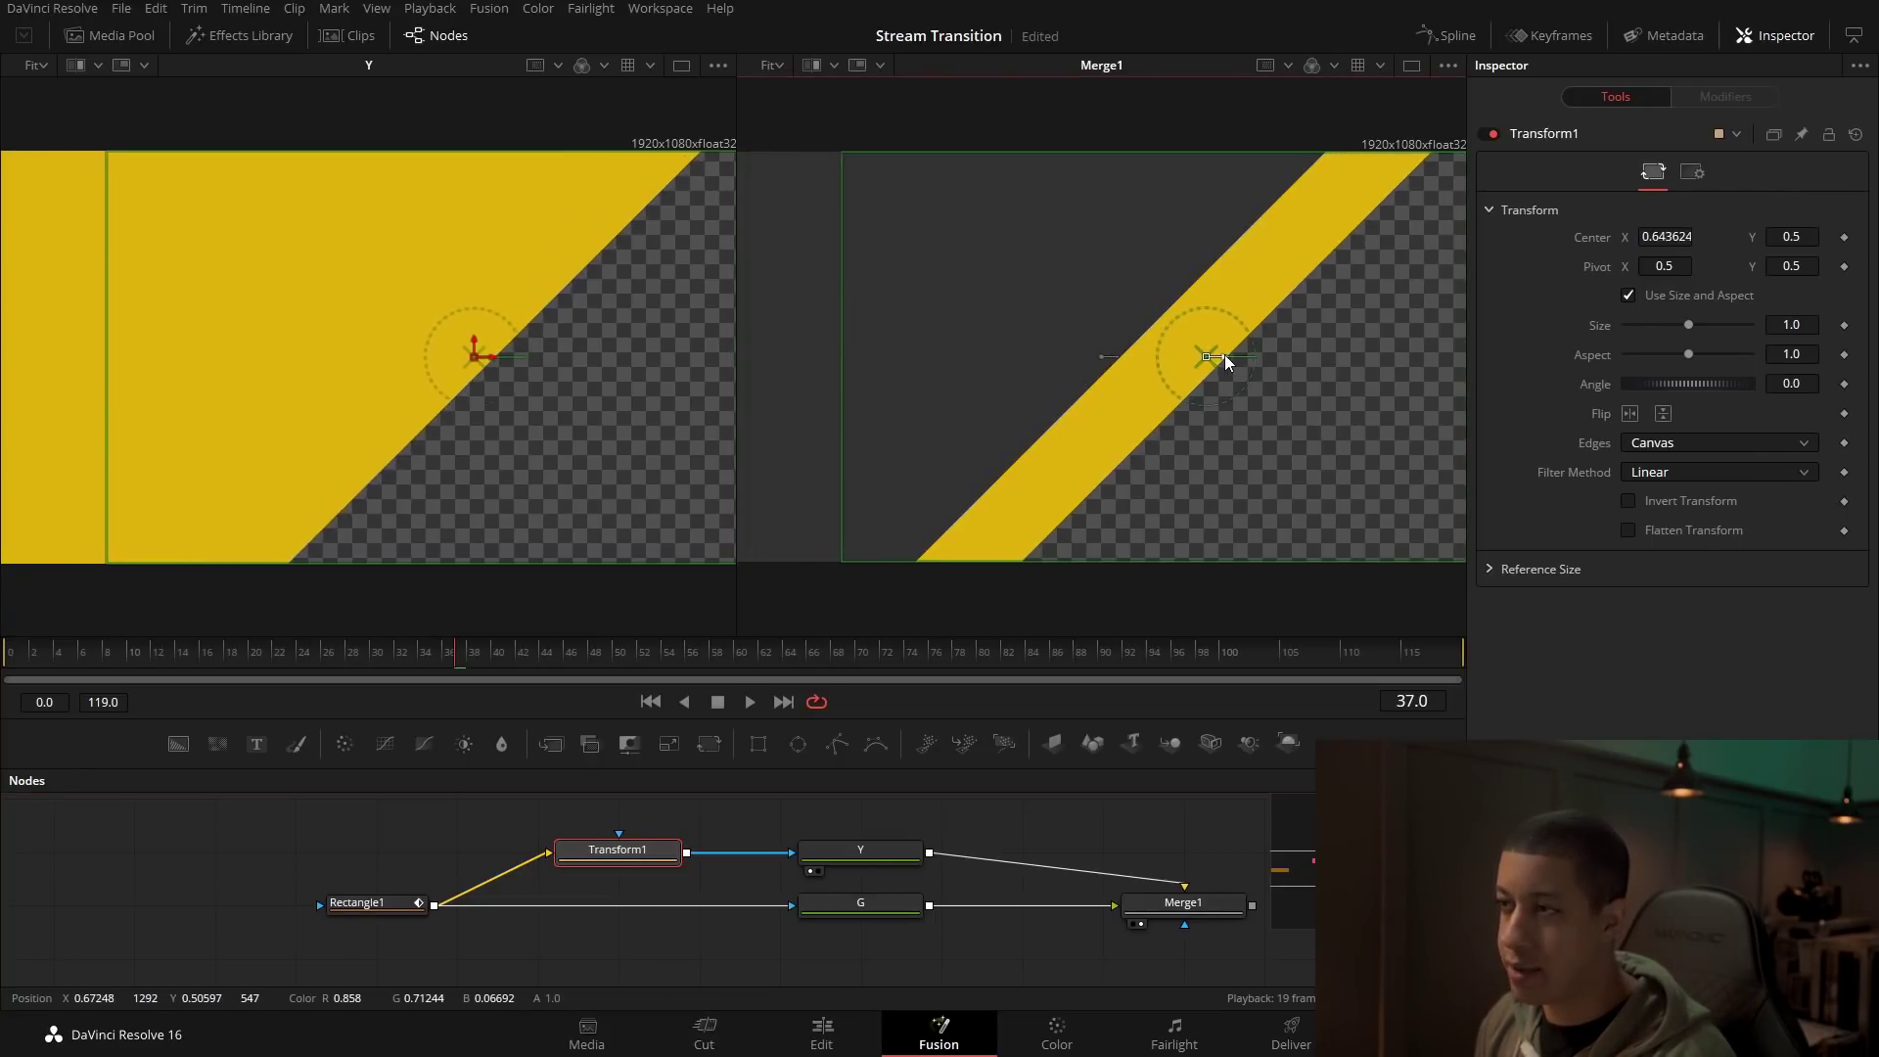
pyautogui.click(1120, 859)
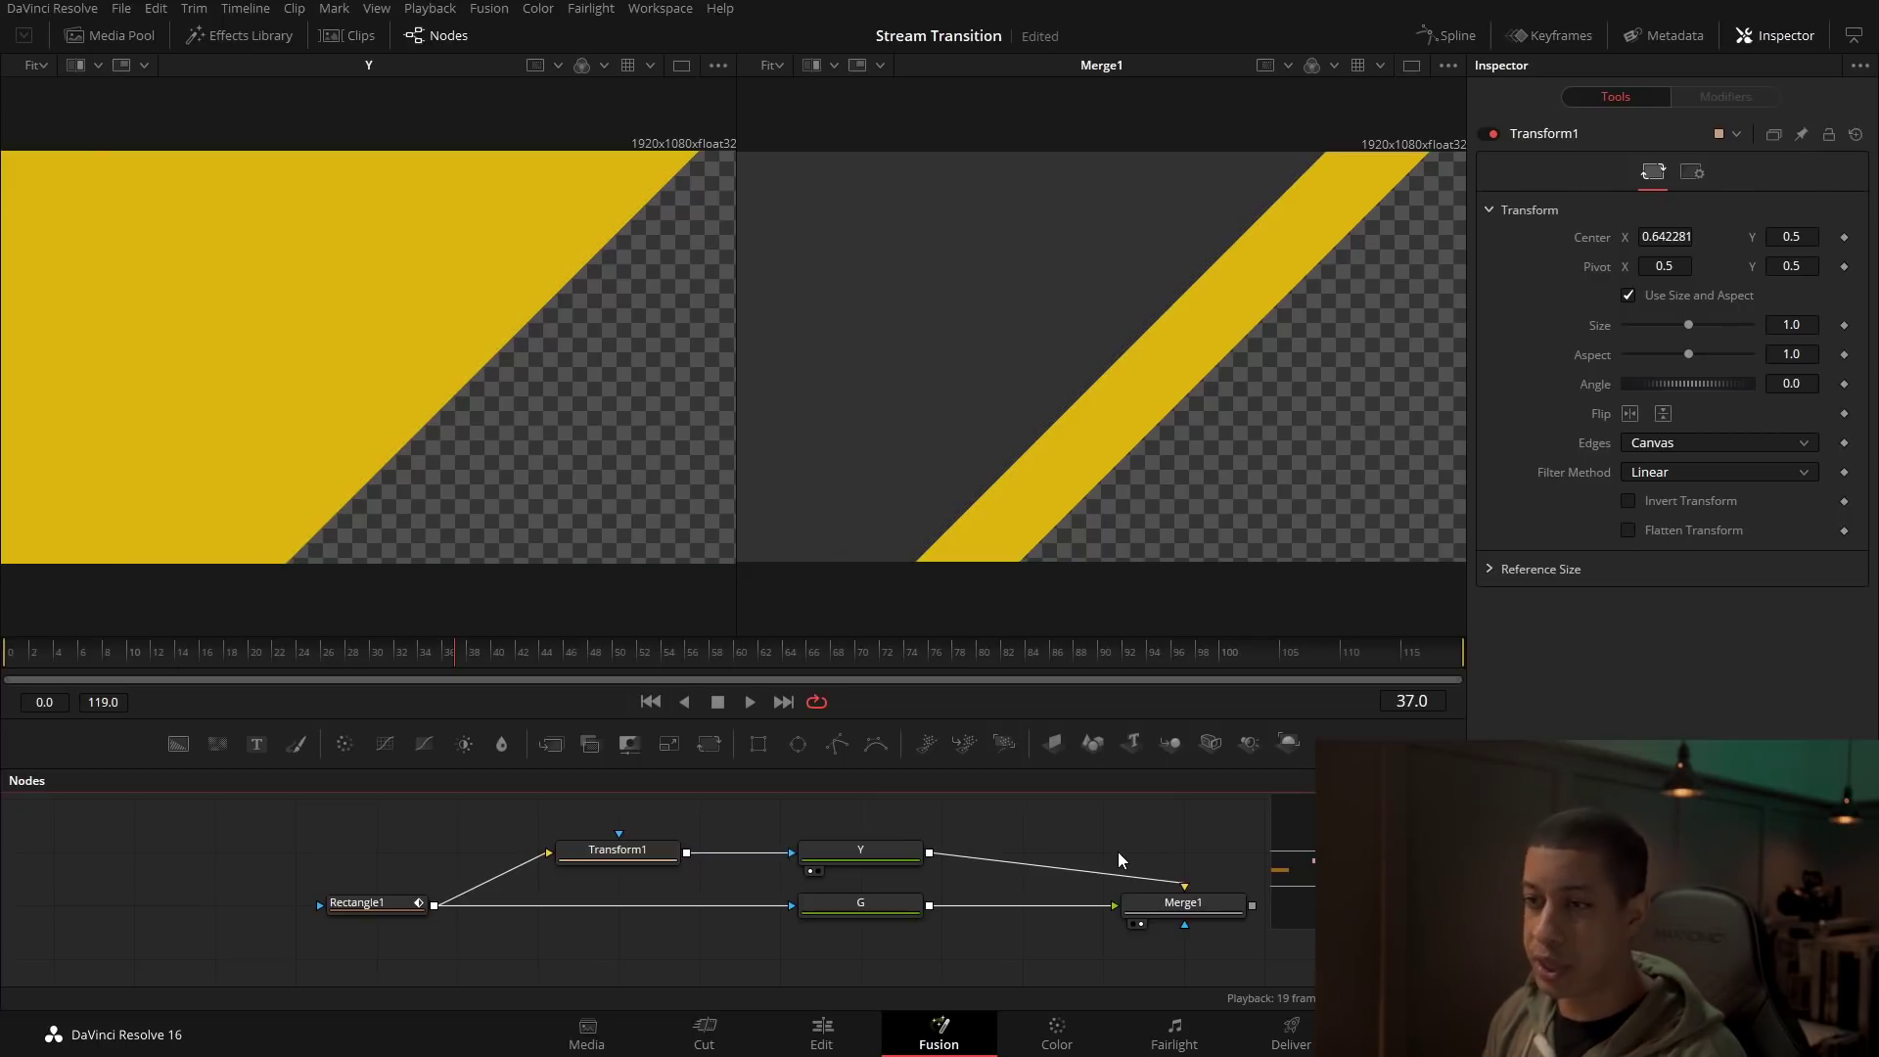
pyautogui.press('space')
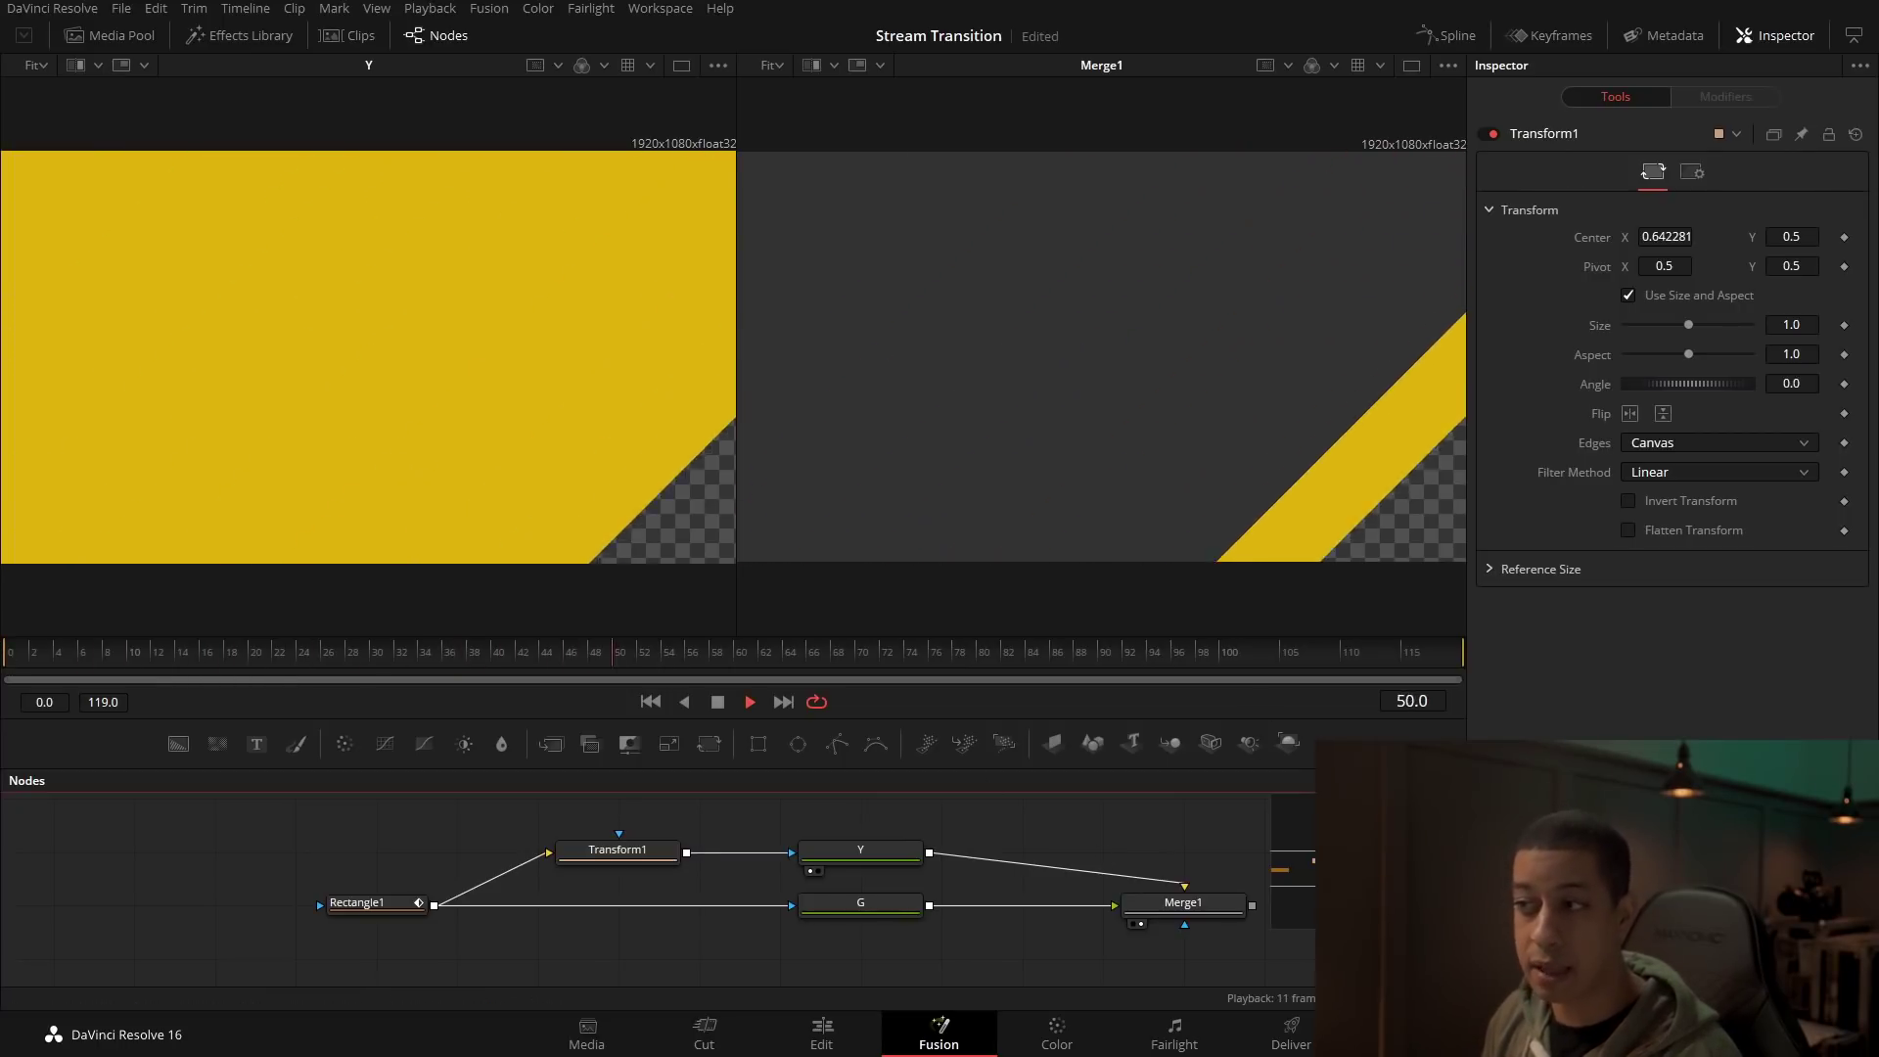
pyautogui.press('space')
# Step: At frame 10, move Rectangle1's center to about X -1.32 so the yellow corner starts fully outside the frame
pyautogui.click(352, 907)
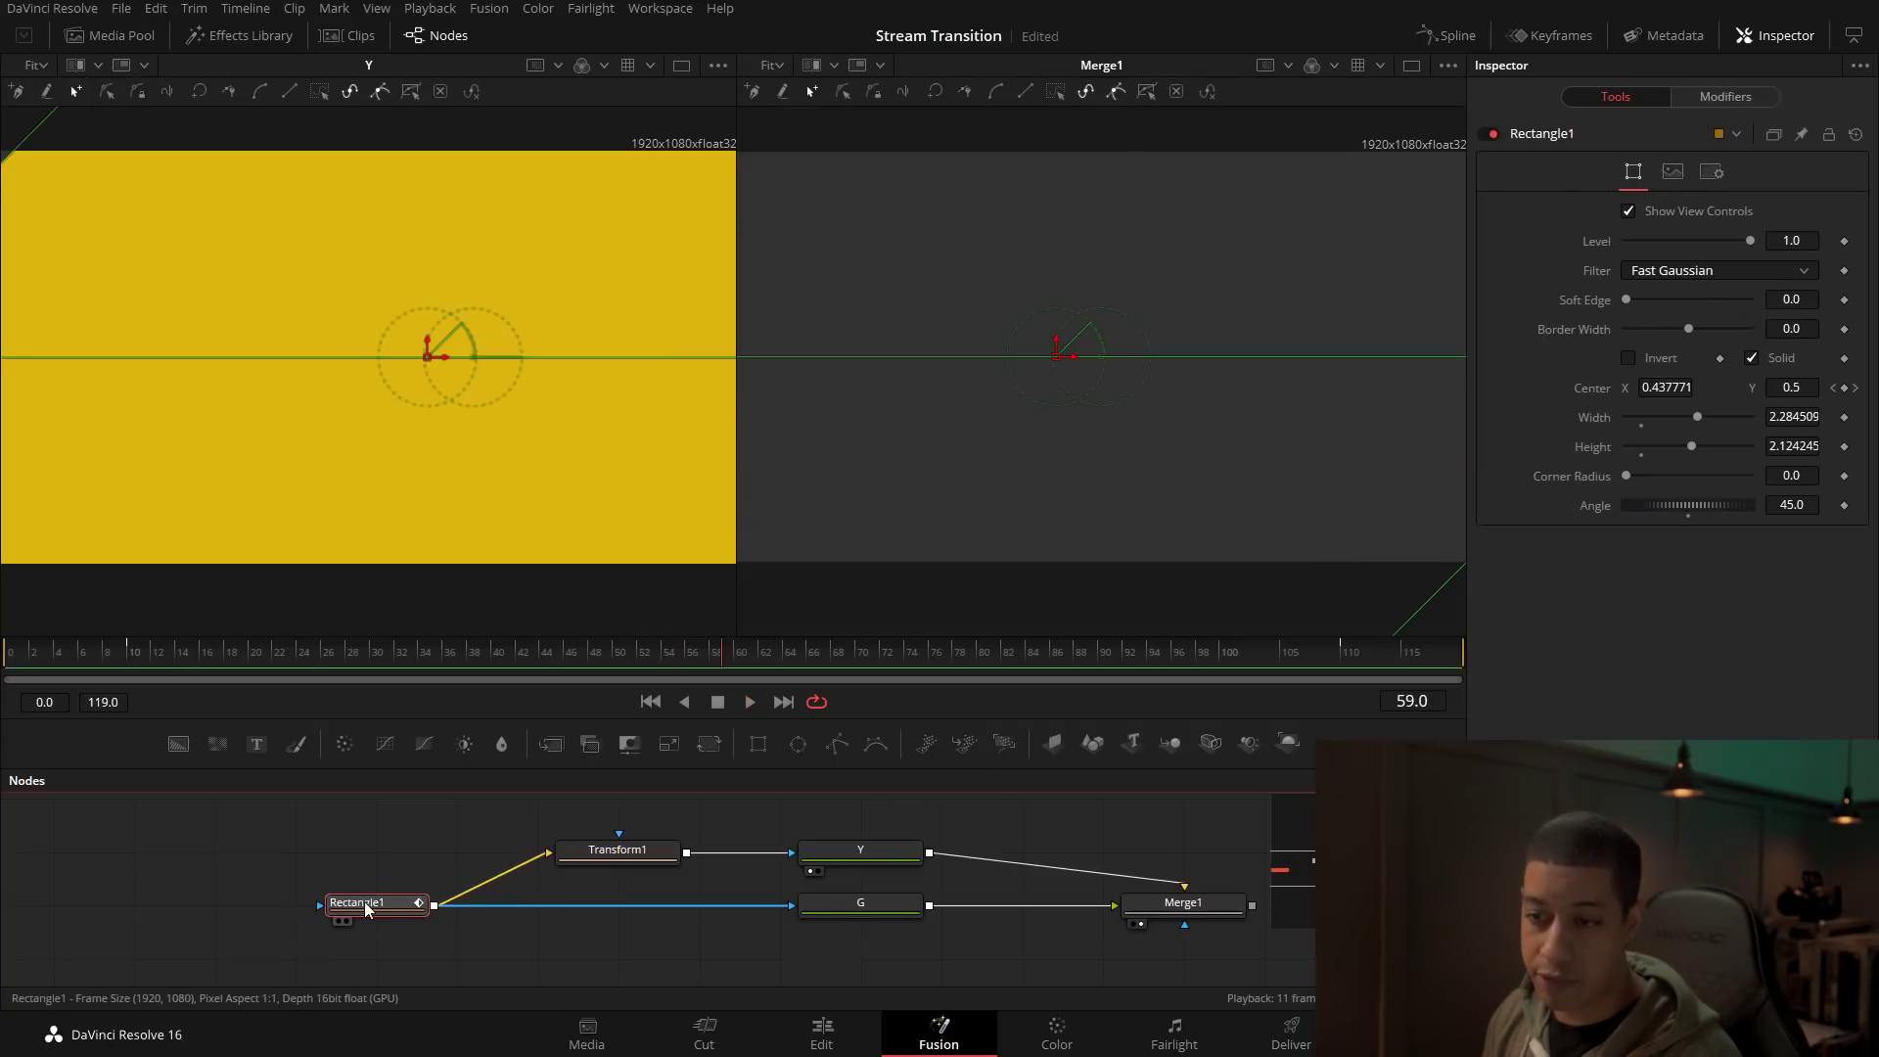
pyautogui.scroll(-1, 931, 411)
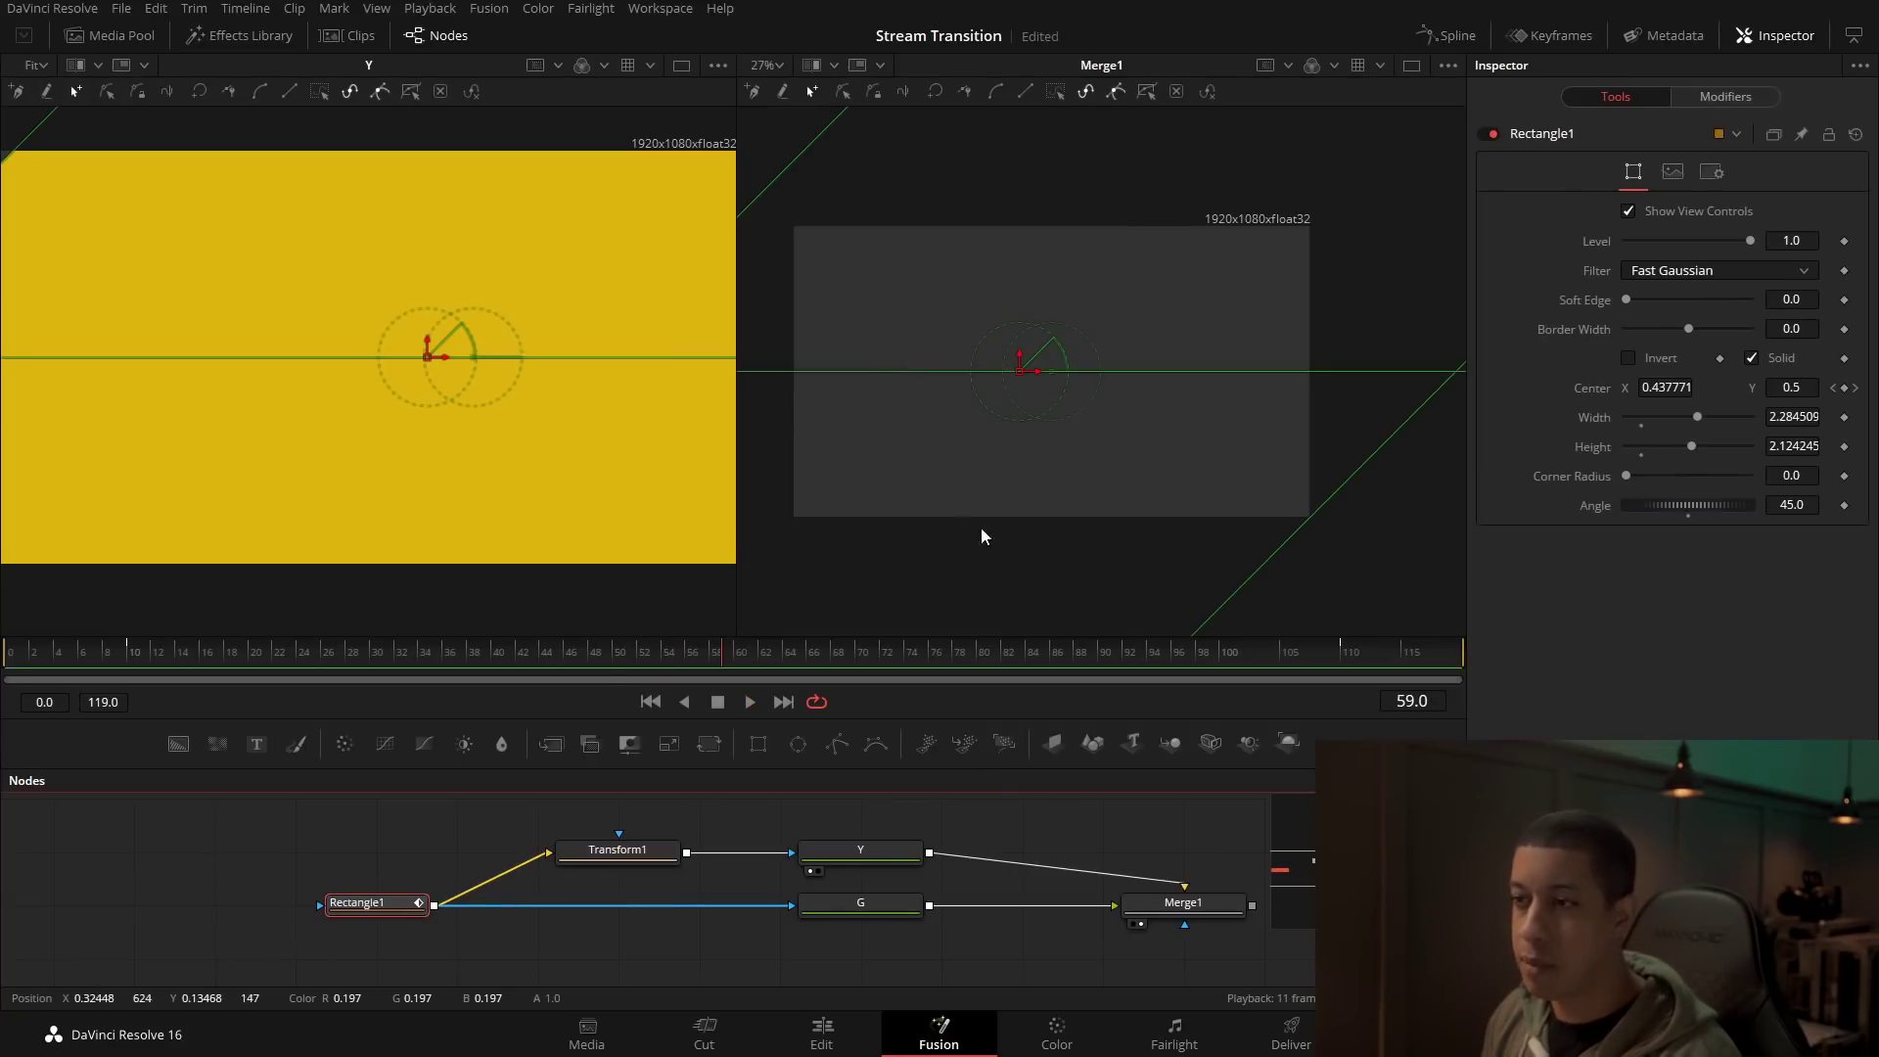
pyautogui.moveTo(578, 678); pyautogui.dragTo(3, 673)
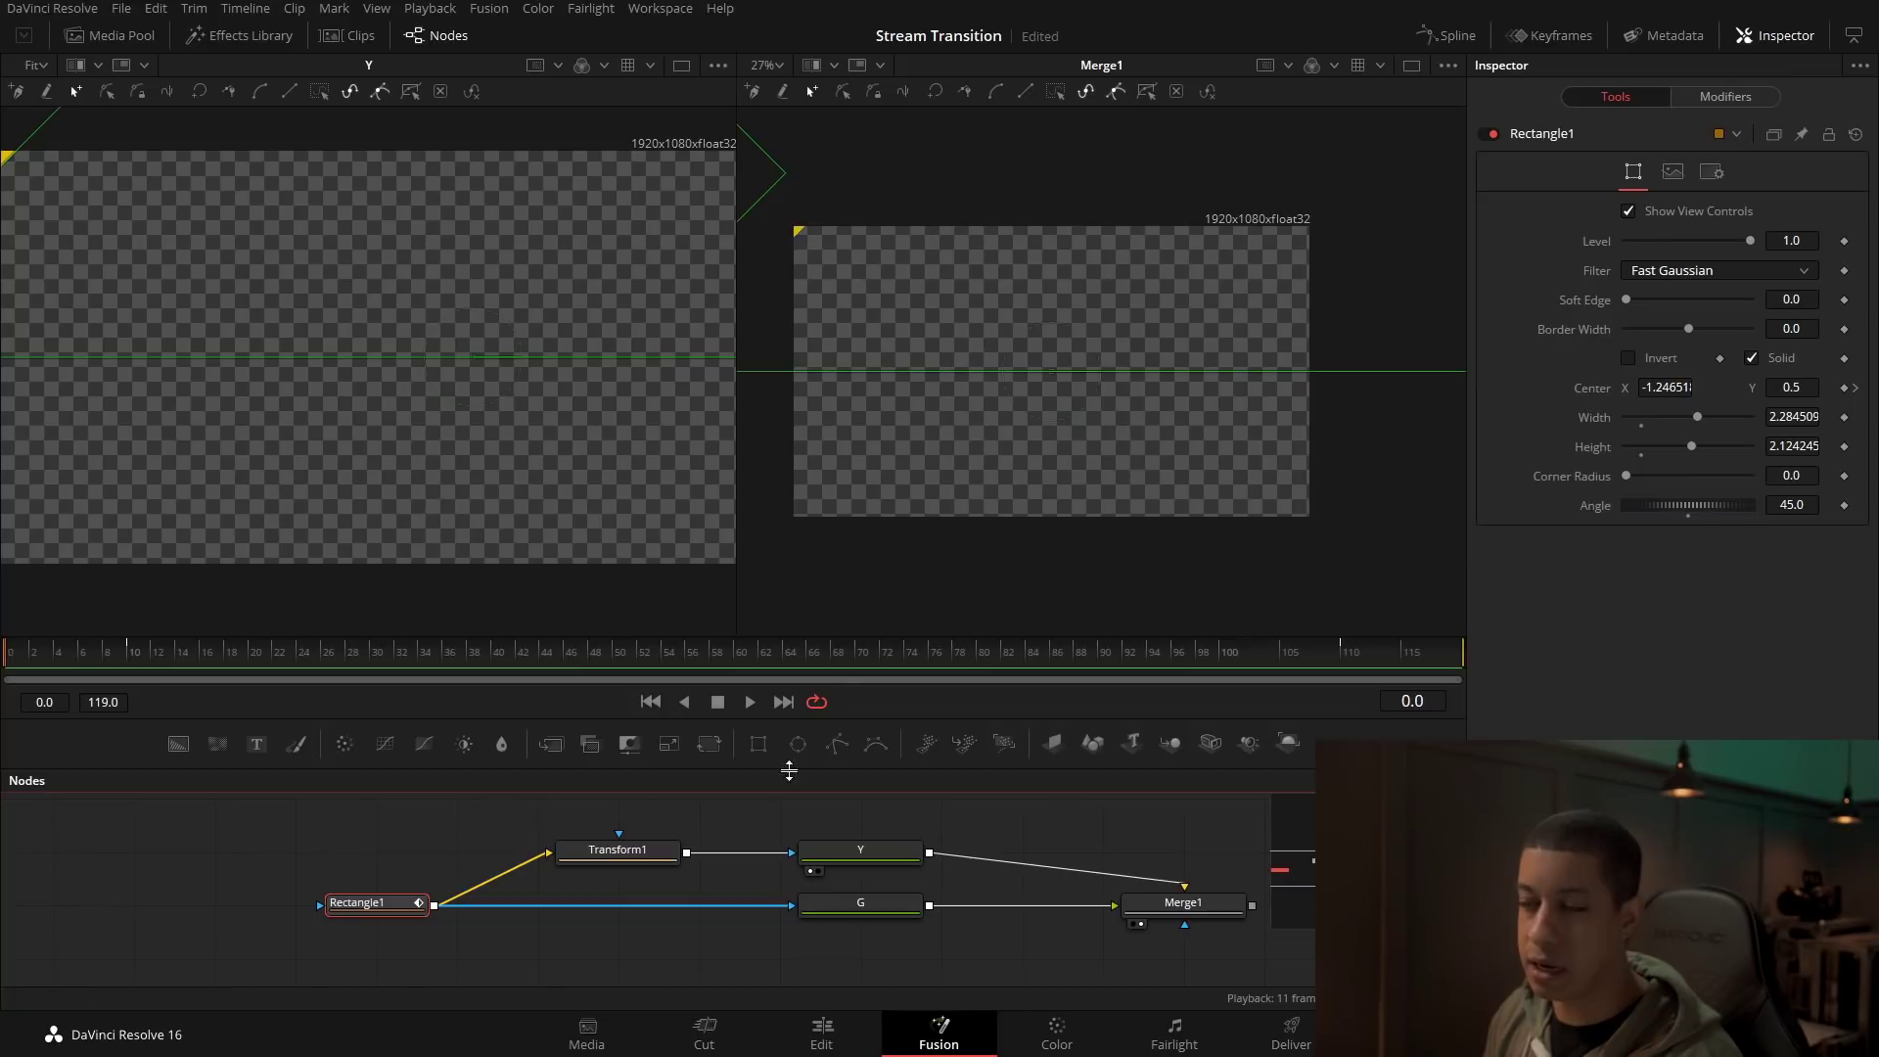
pyautogui.moveTo(885, 518); pyautogui.dragTo(1028, 500)
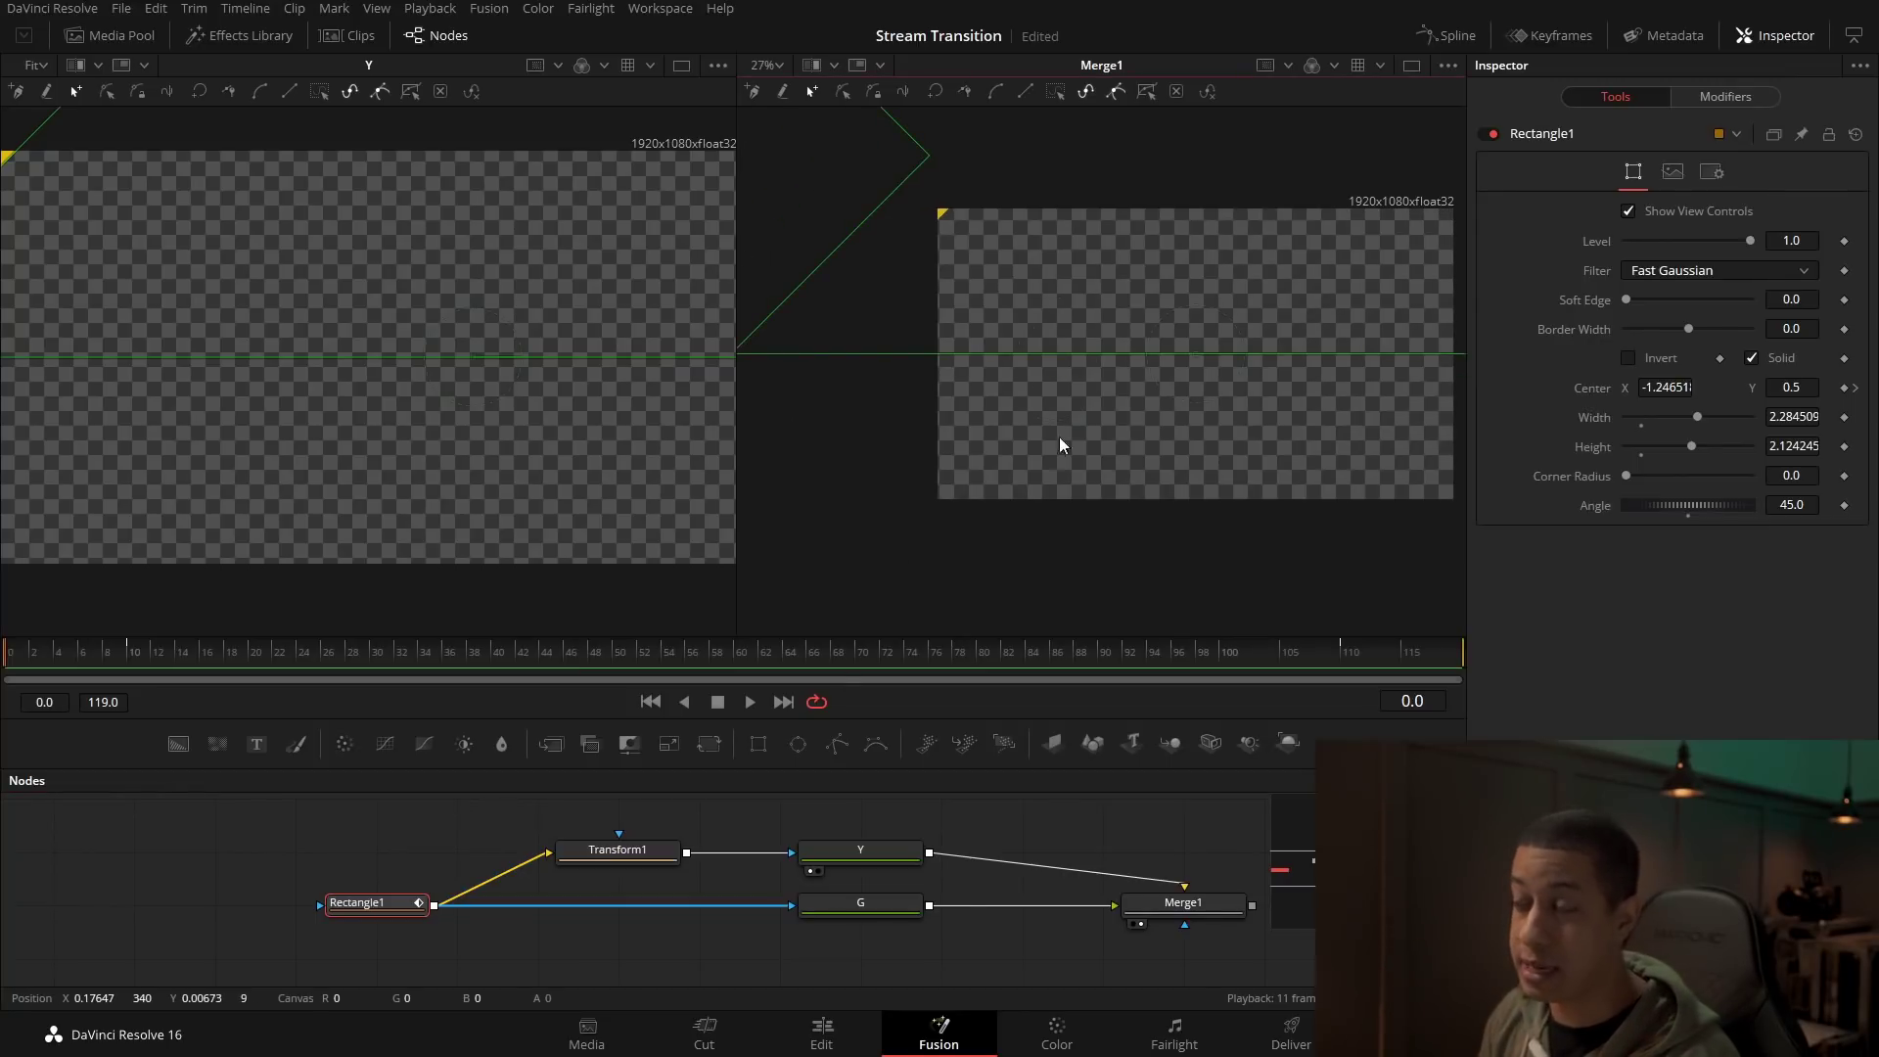
pyautogui.moveTo(936, 432); pyautogui.dragTo(1076, 397)
pyautogui.scroll(-5, 976, 411)
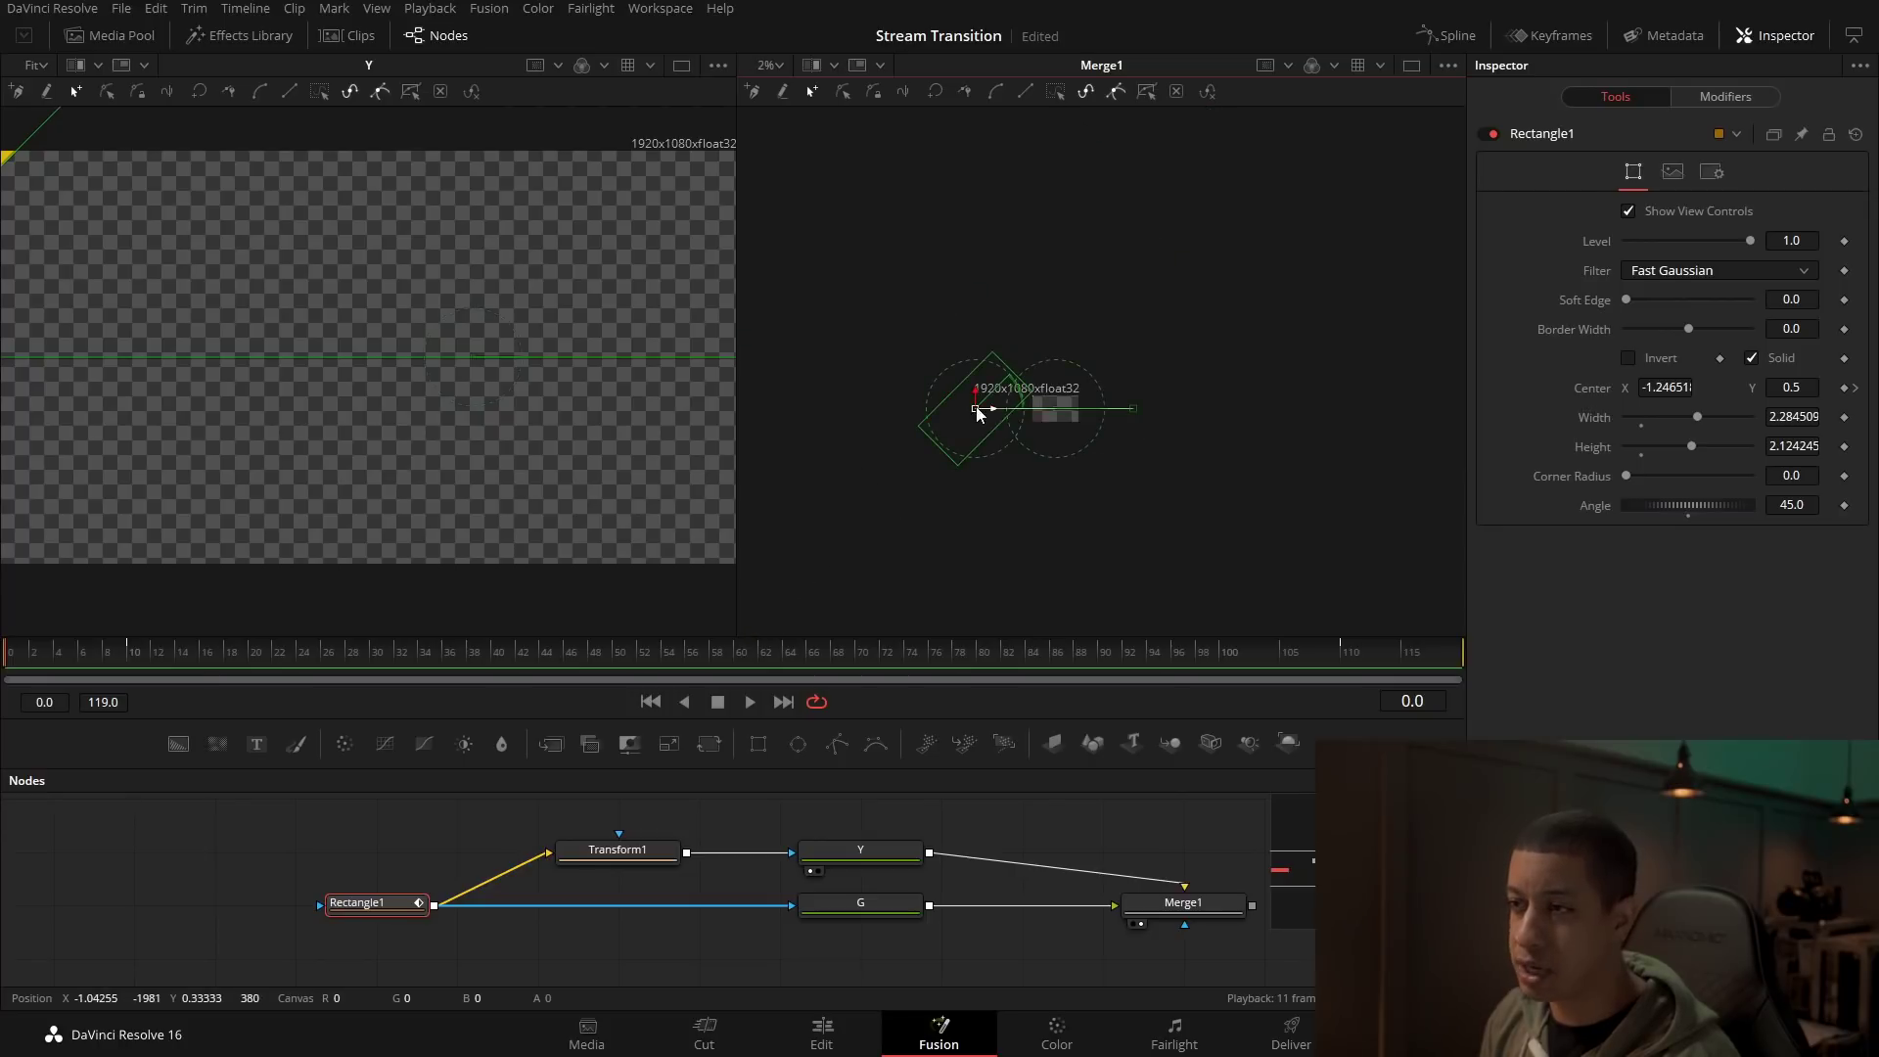
pyautogui.click(360, 910)
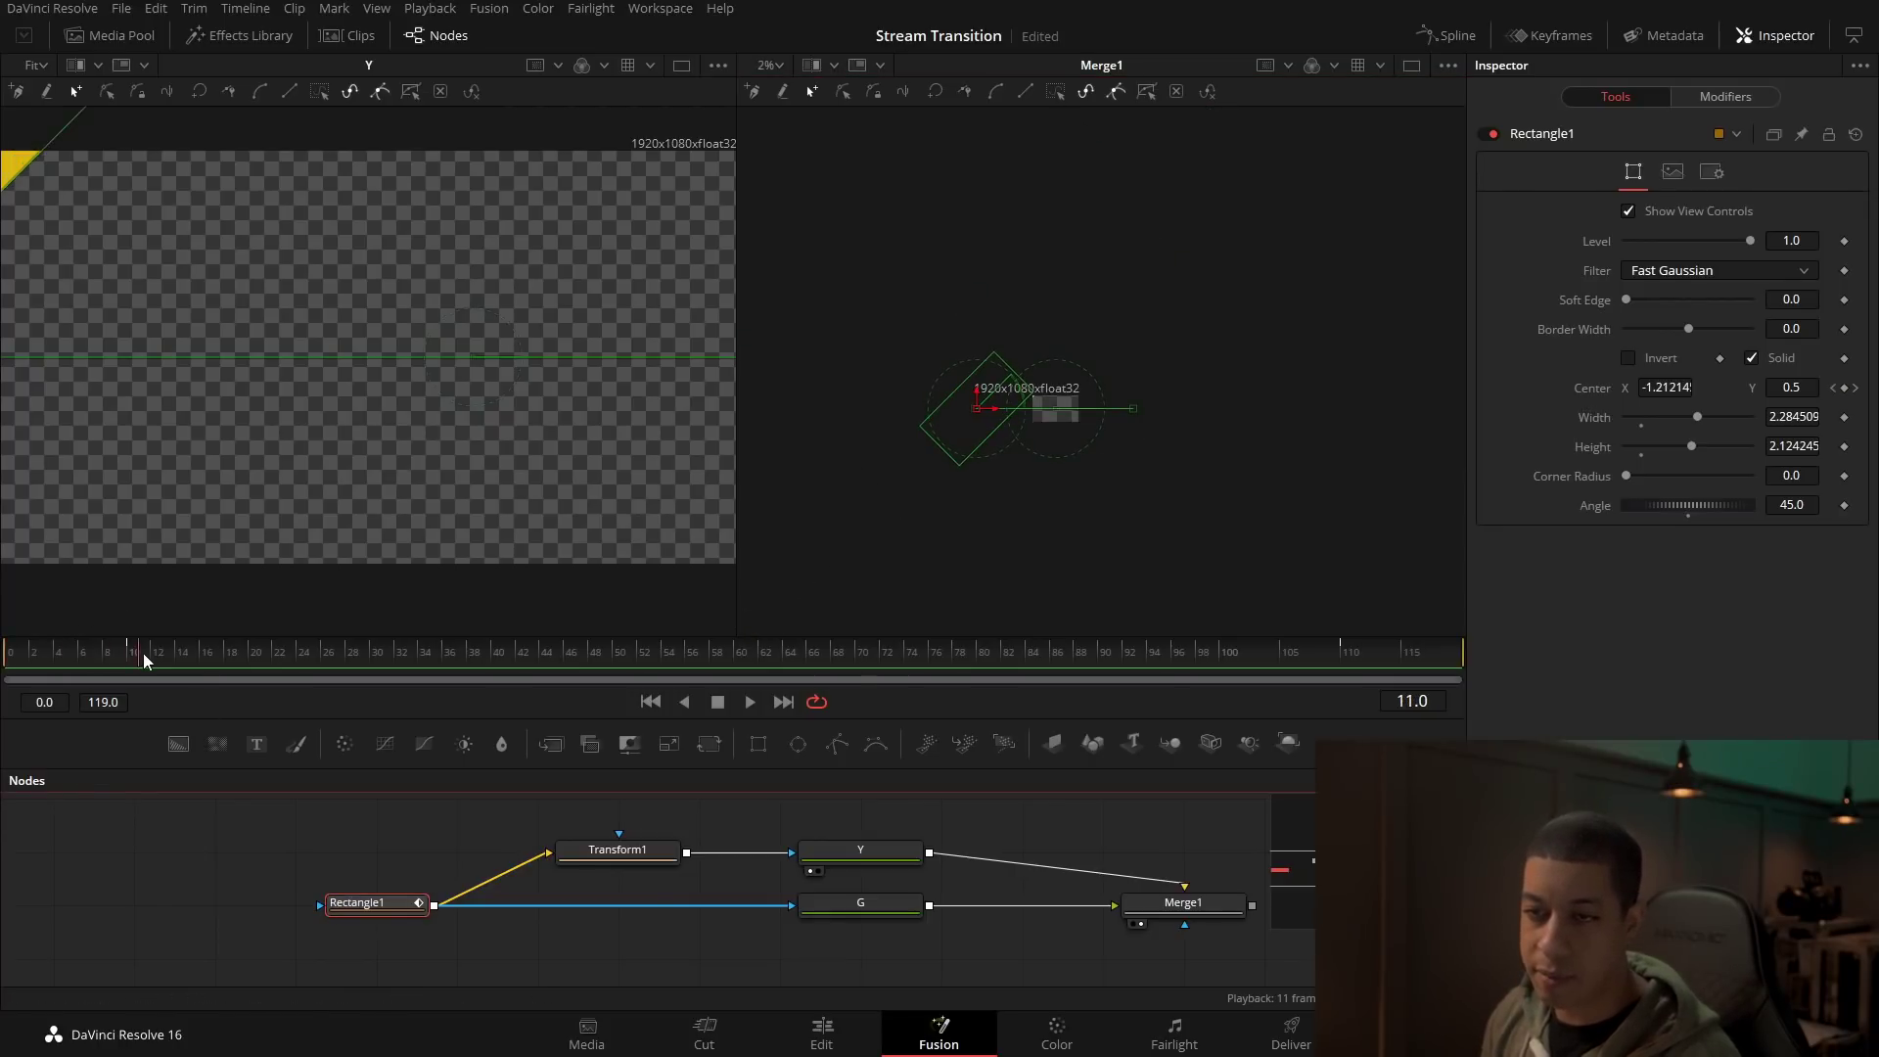
pyautogui.scroll(1, 974, 423)
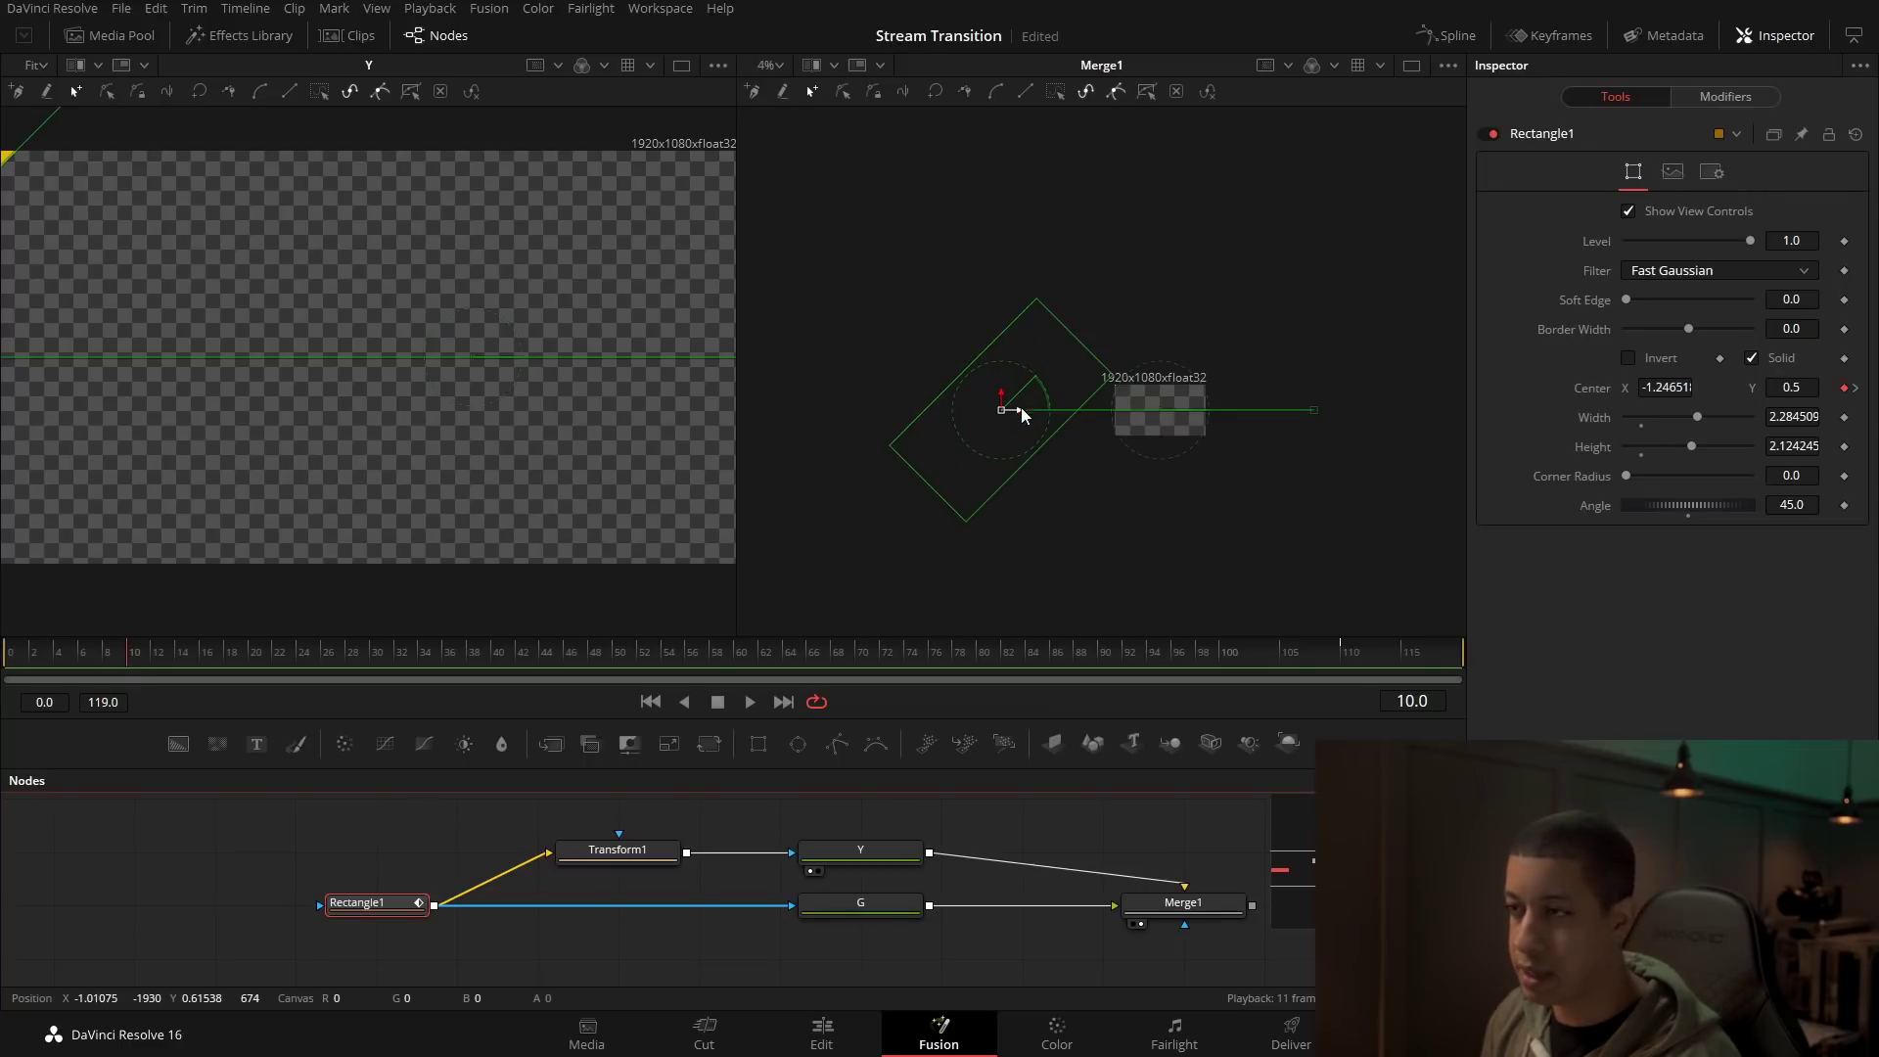
pyautogui.moveTo(1023, 415); pyautogui.dragTo(1015, 417)
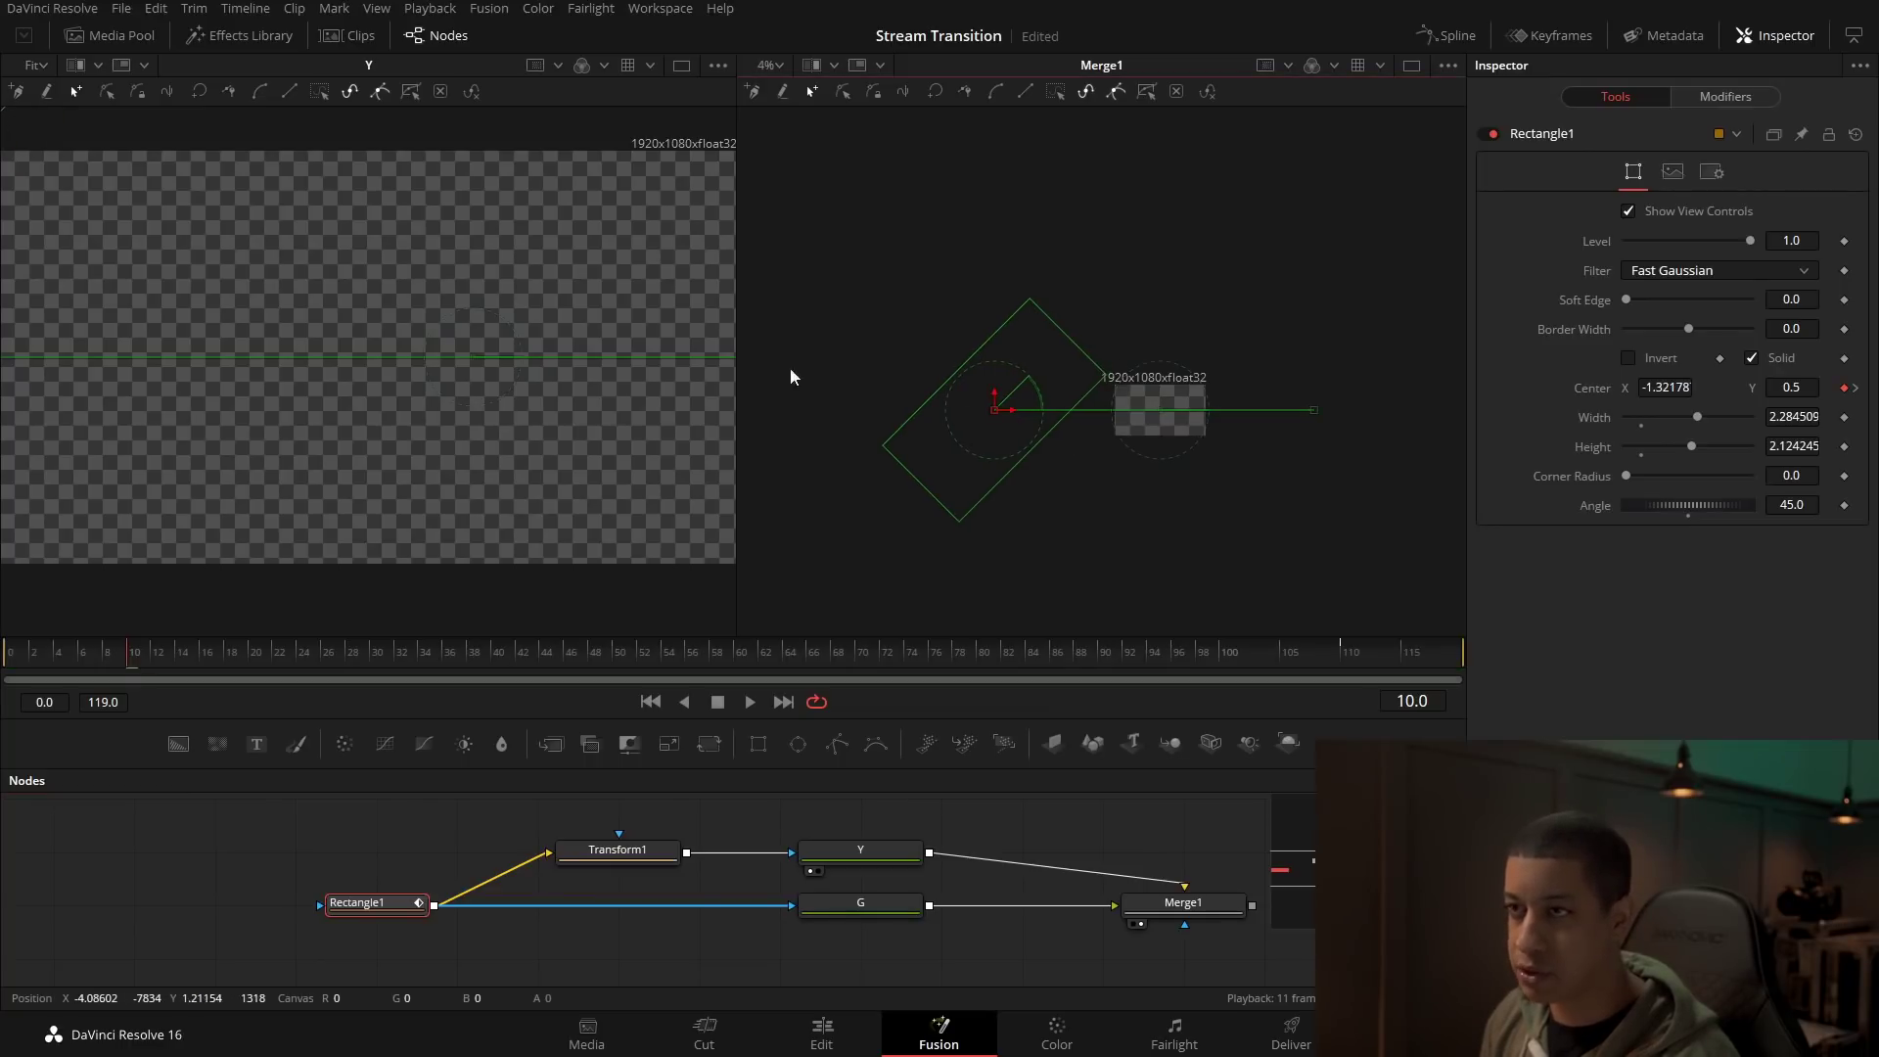
pyautogui.scroll(1, 1106, 395)
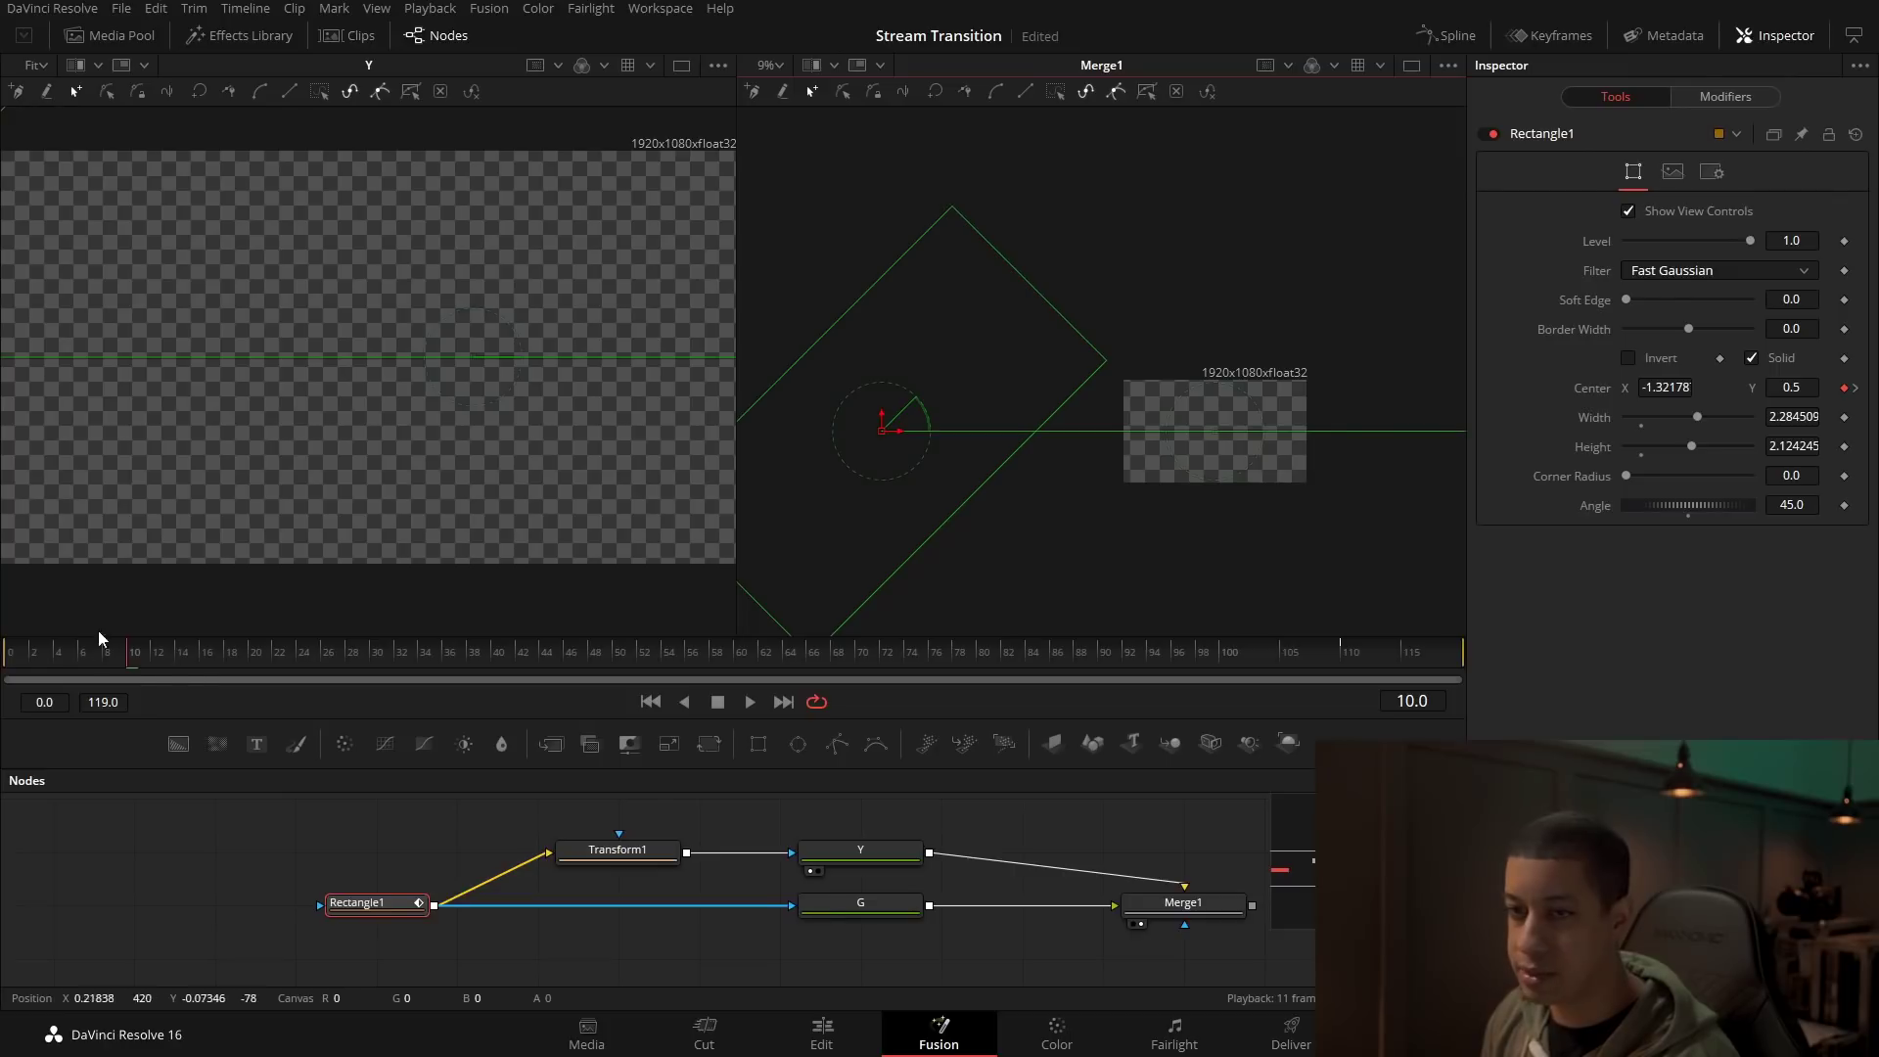
# Step: Play and scrub through the adjusted sweep, and save the project
pyautogui.press('space')
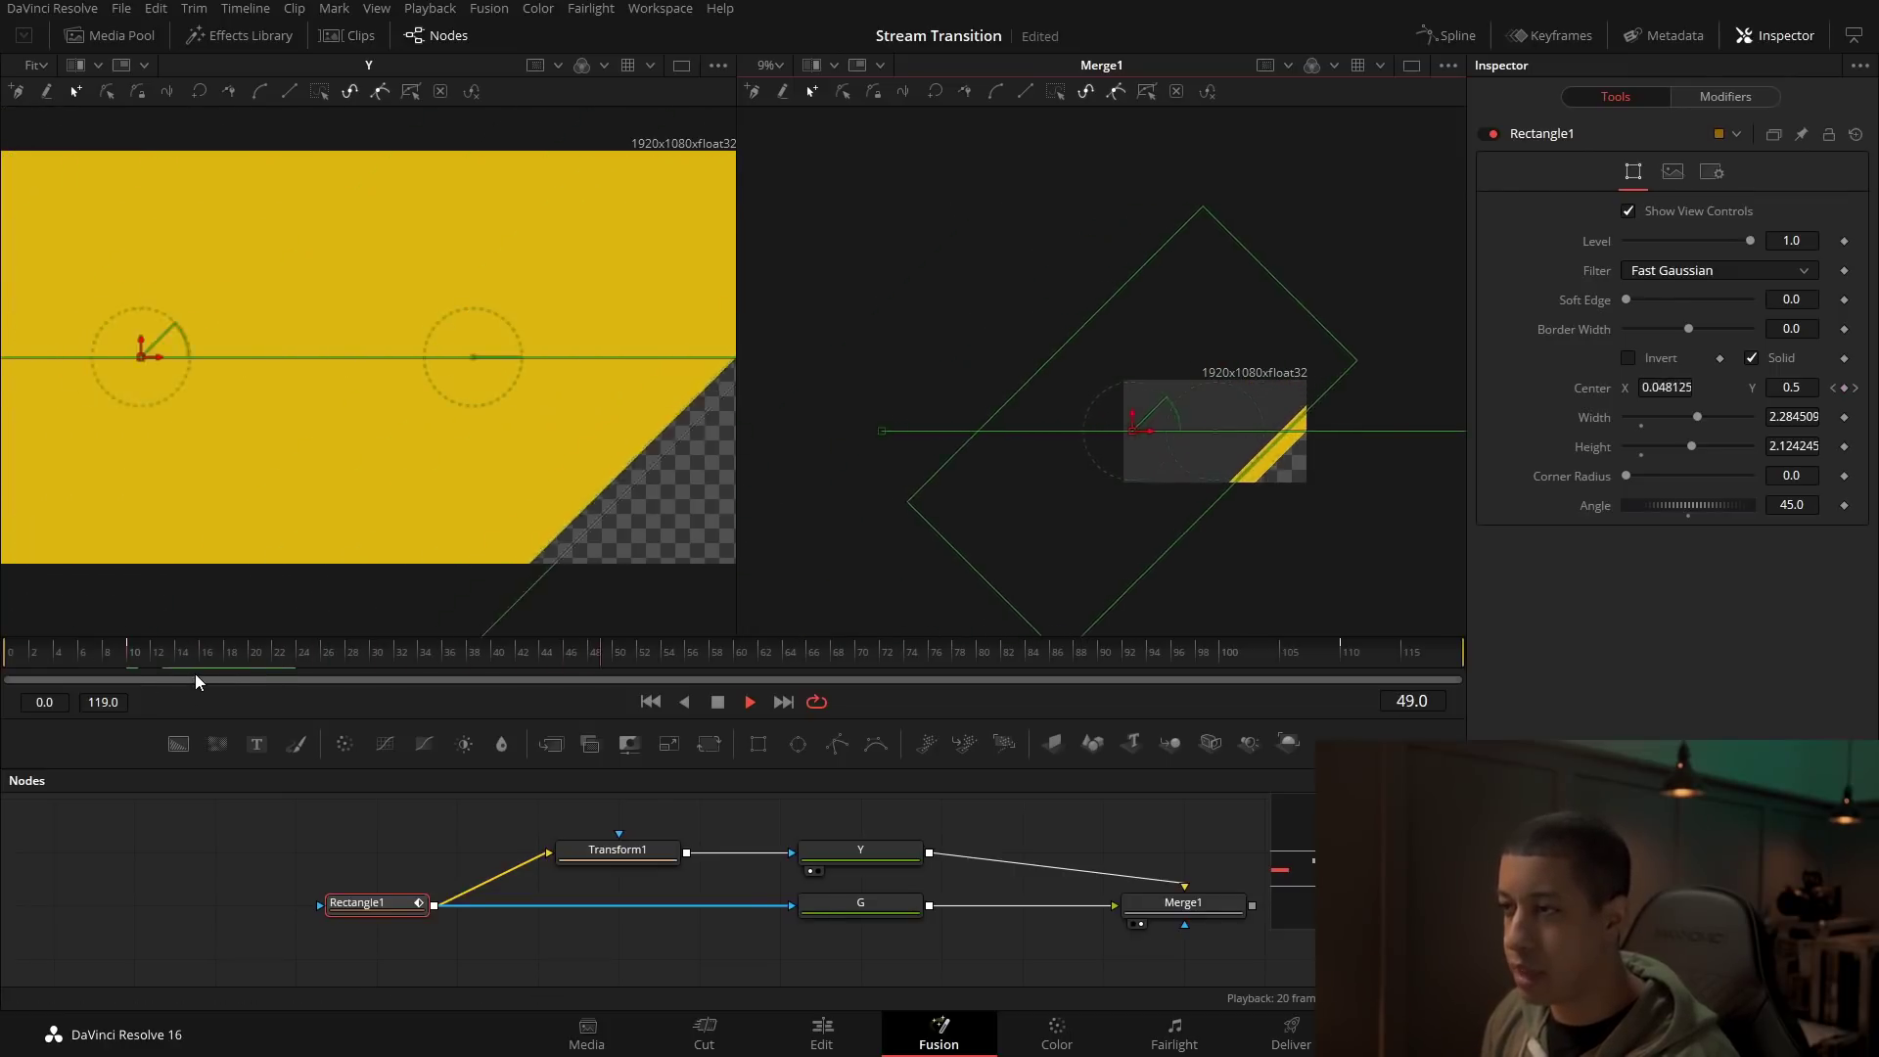
pyautogui.press('space')
pyautogui.moveTo(701, 657); pyautogui.dragTo(739, 657)
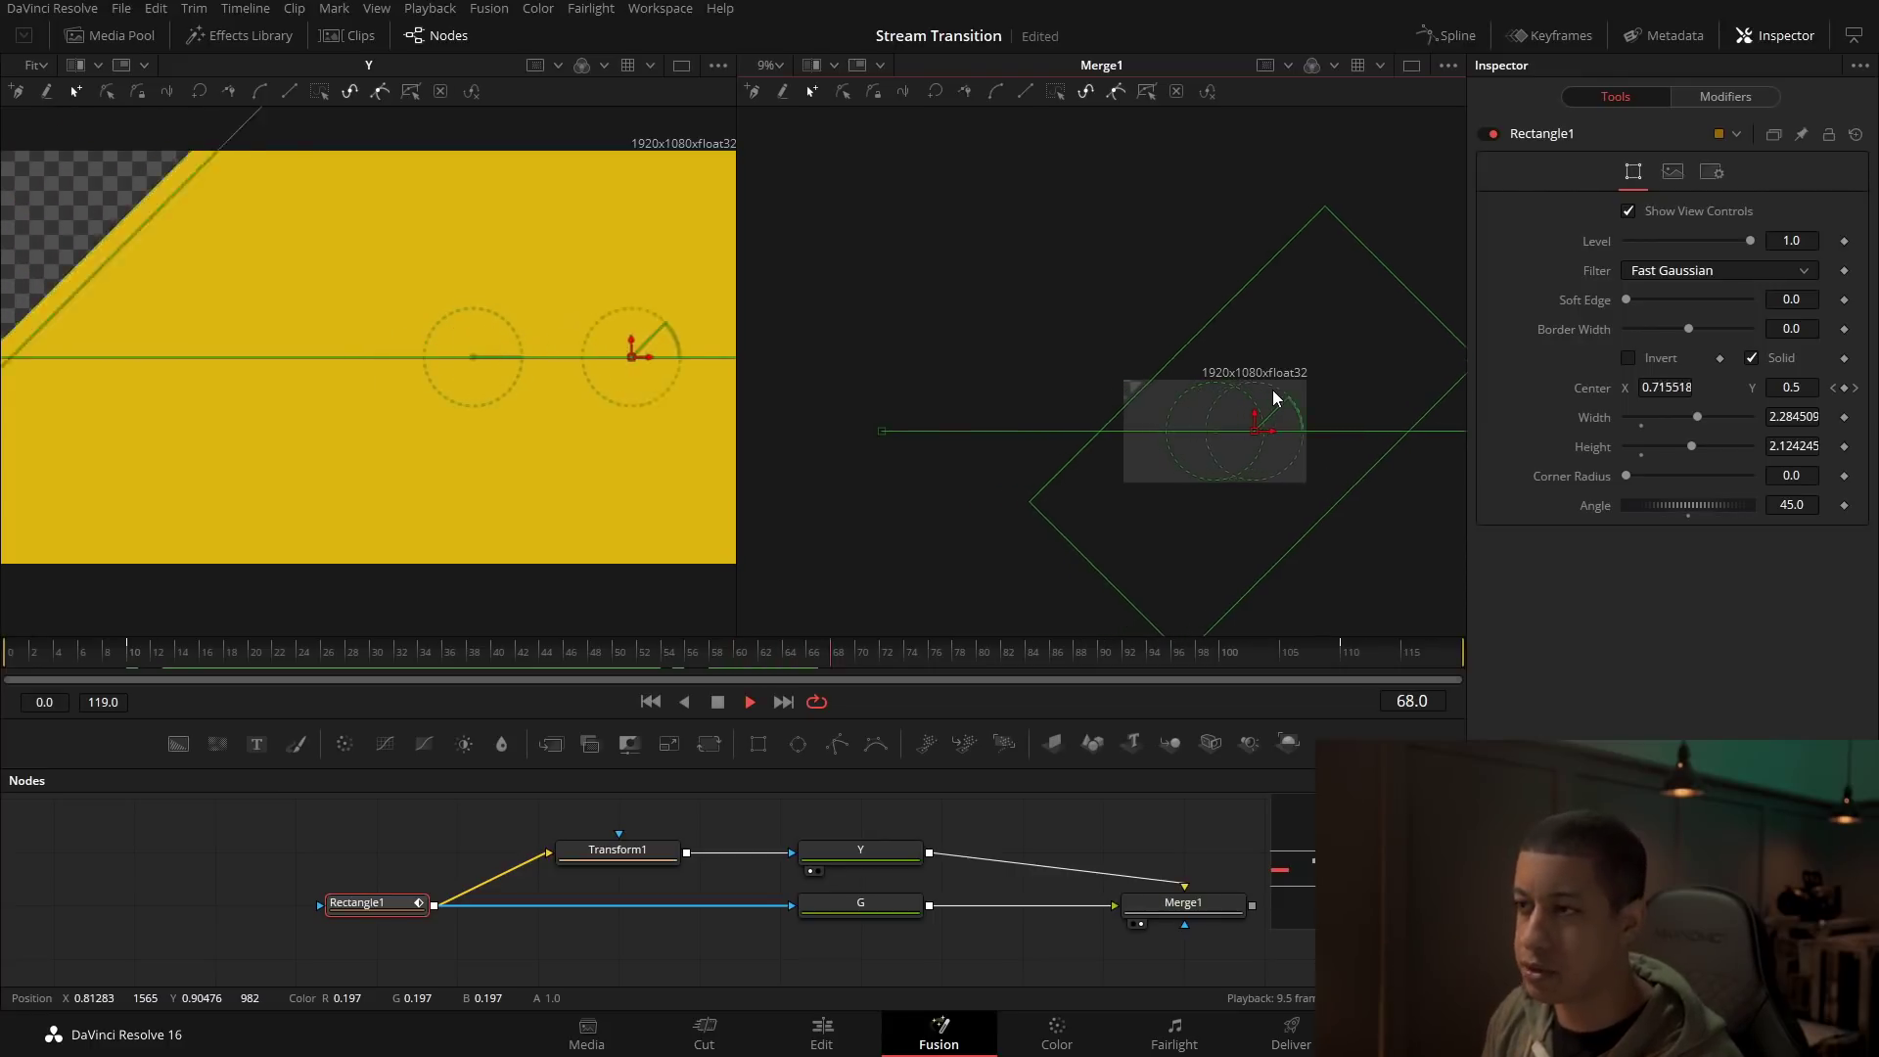
pyautogui.hotkey('ctrl', 's')
# Step: Scrub to the end of the sweep and back to frame 38, and show Merge1 alone in a single fitted viewer
pyautogui.moveTo(1191, 843); pyautogui.dragTo(1112, 843)
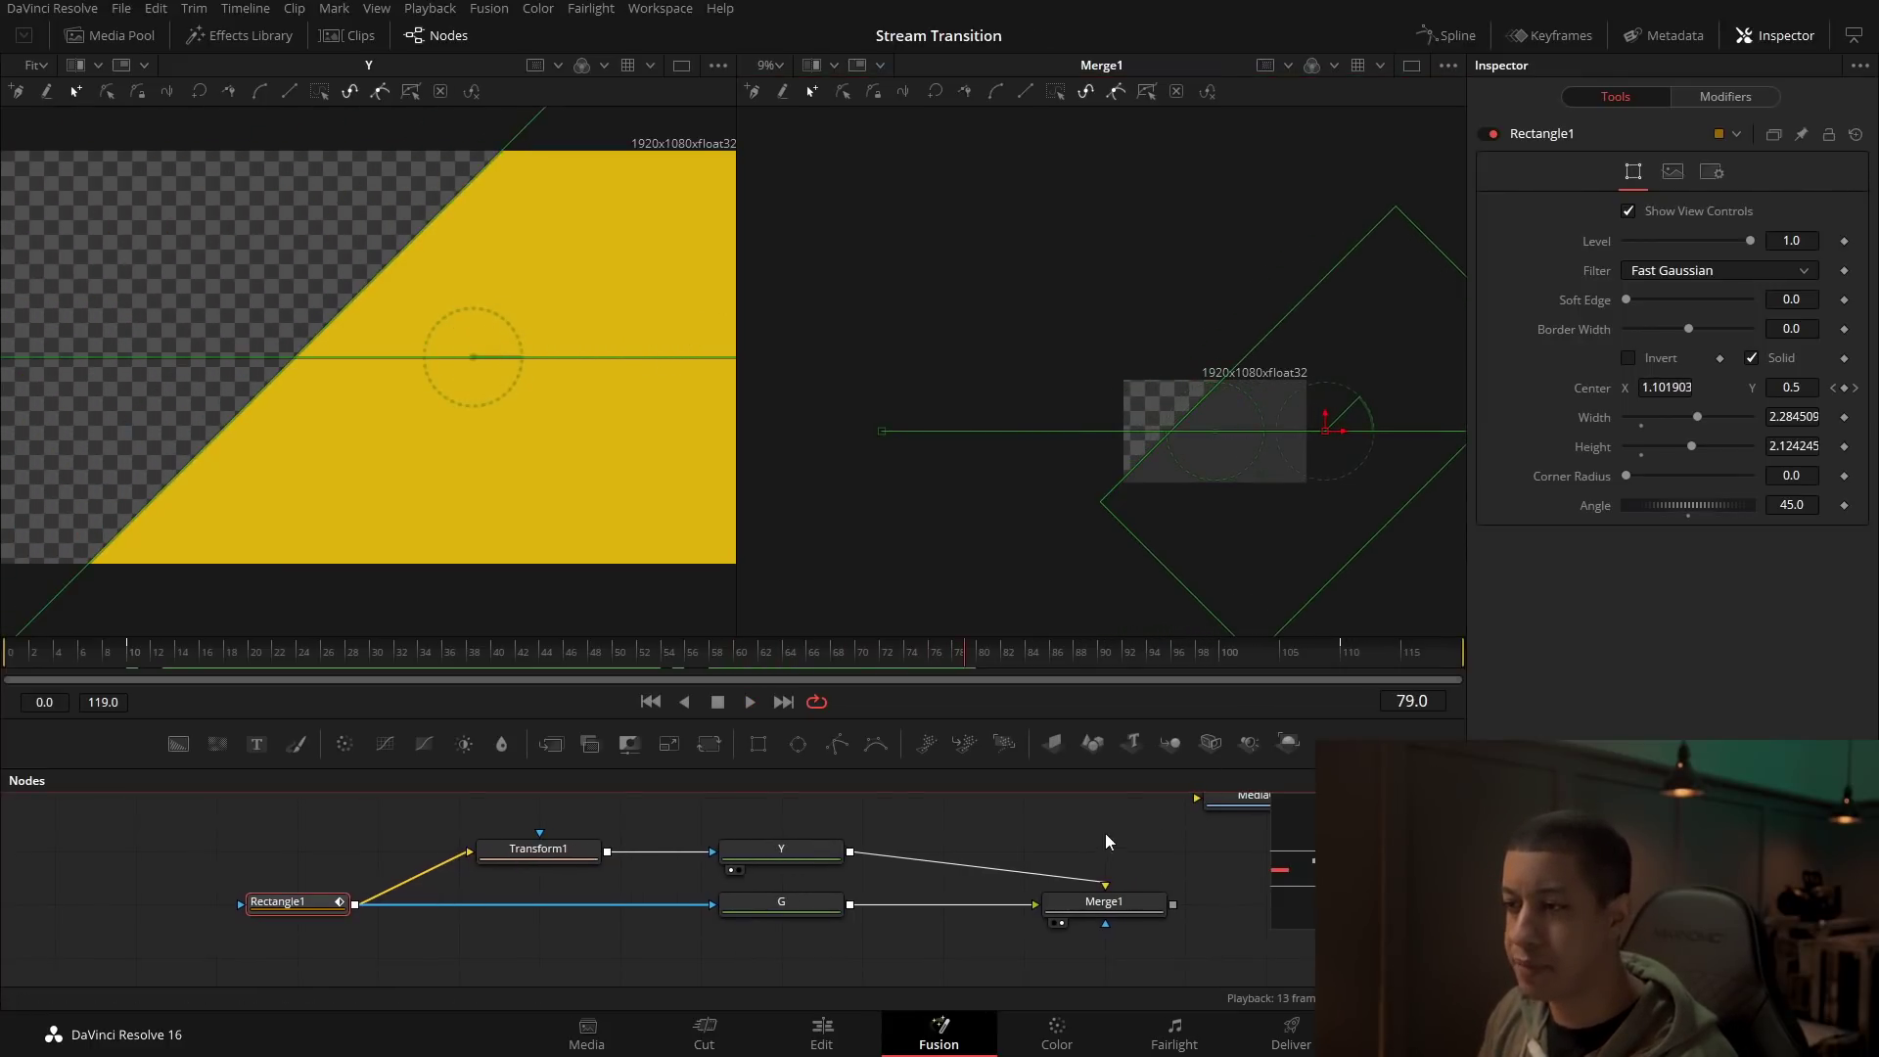
pyautogui.moveTo(983, 657); pyautogui.dragTo(1423, 664)
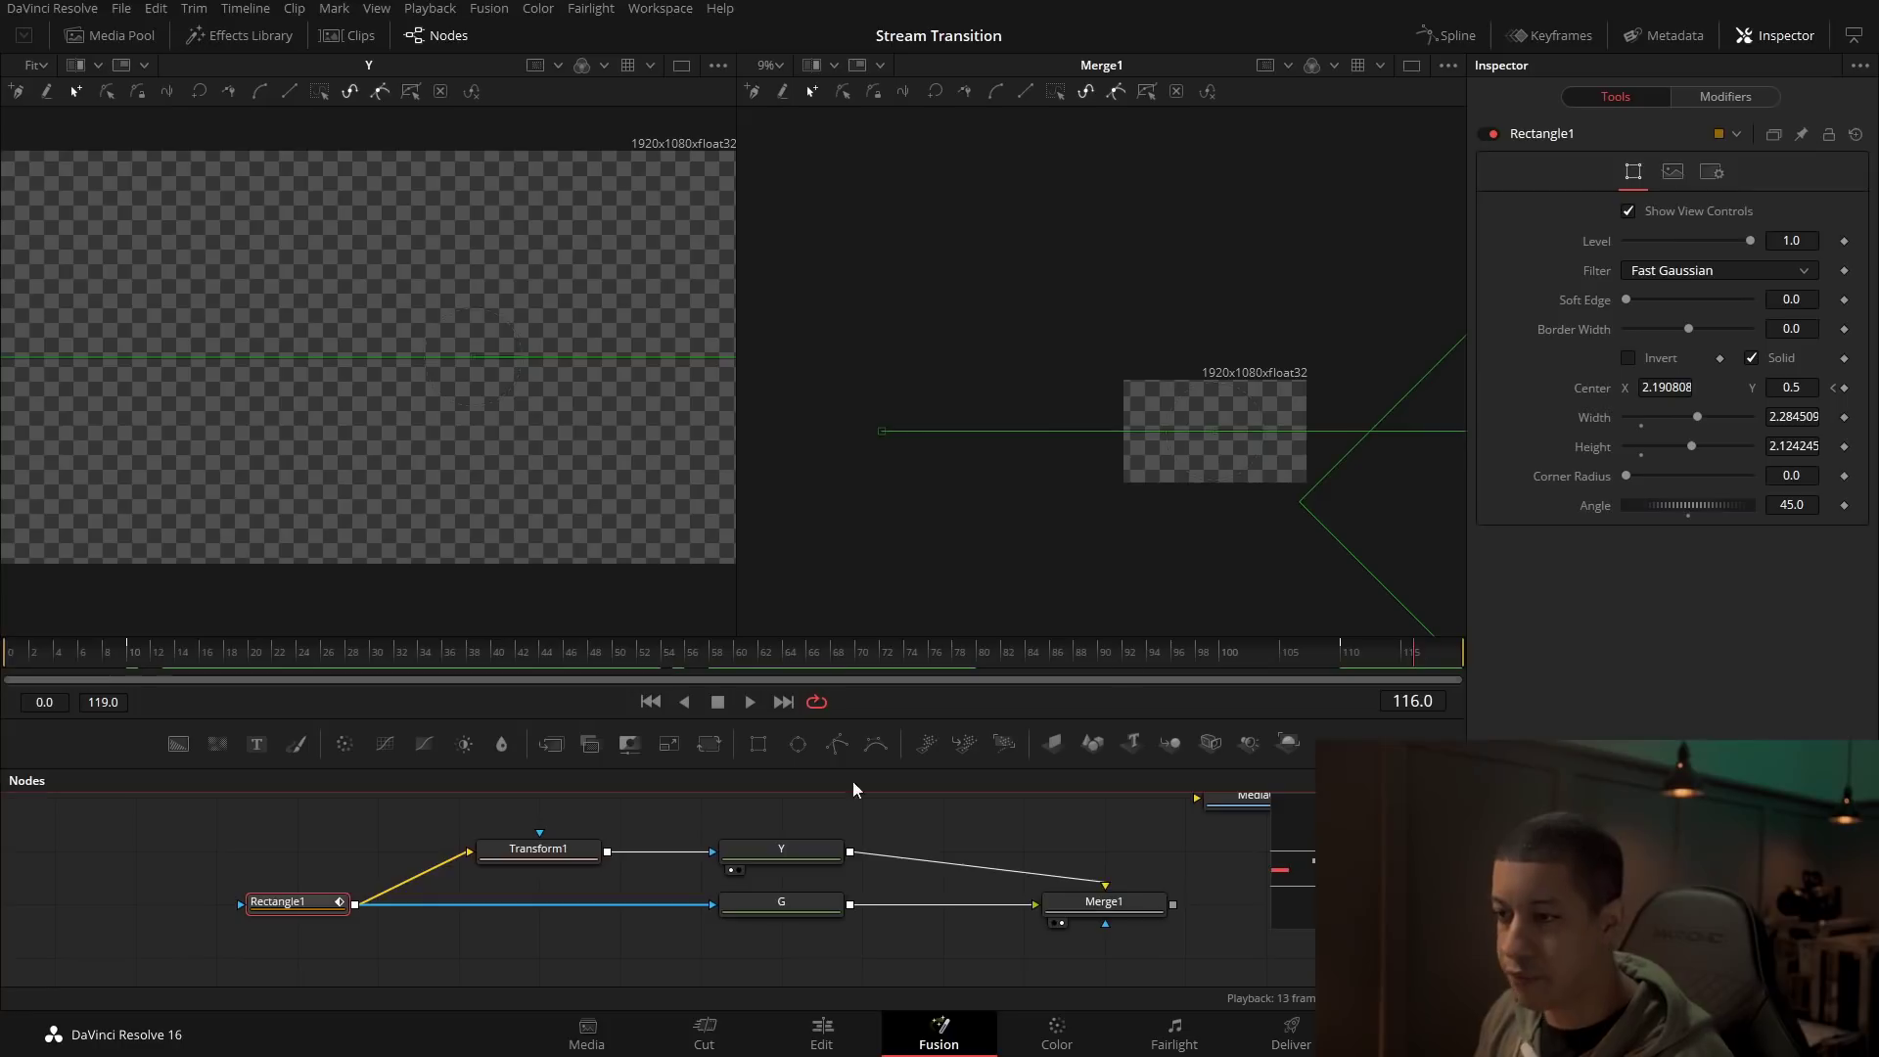
pyautogui.moveTo(798, 670); pyautogui.dragTo(474, 658)
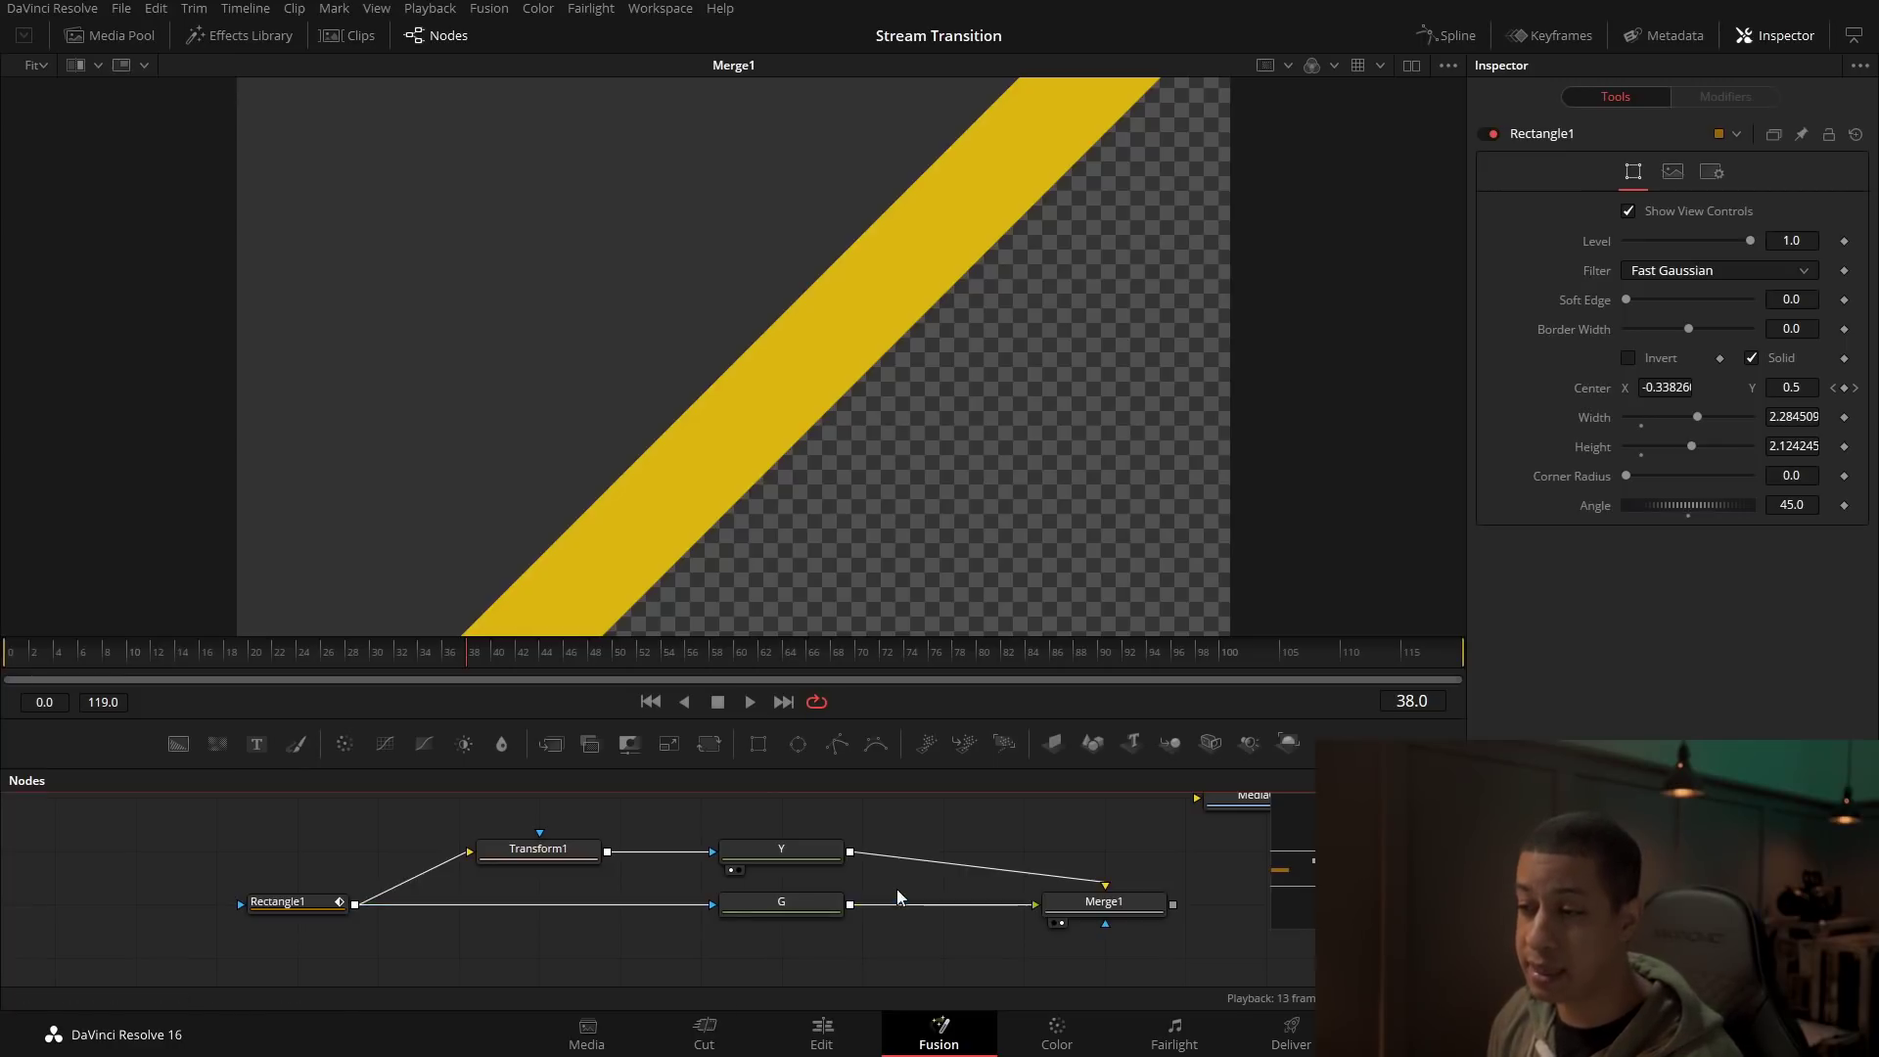
# Step: Arrange the node graph with Transform1 and Y in line between Rectangle1 and Merge1, and G on a row above them
pyautogui.moveTo(790, 906); pyautogui.dragTo(773, 826)
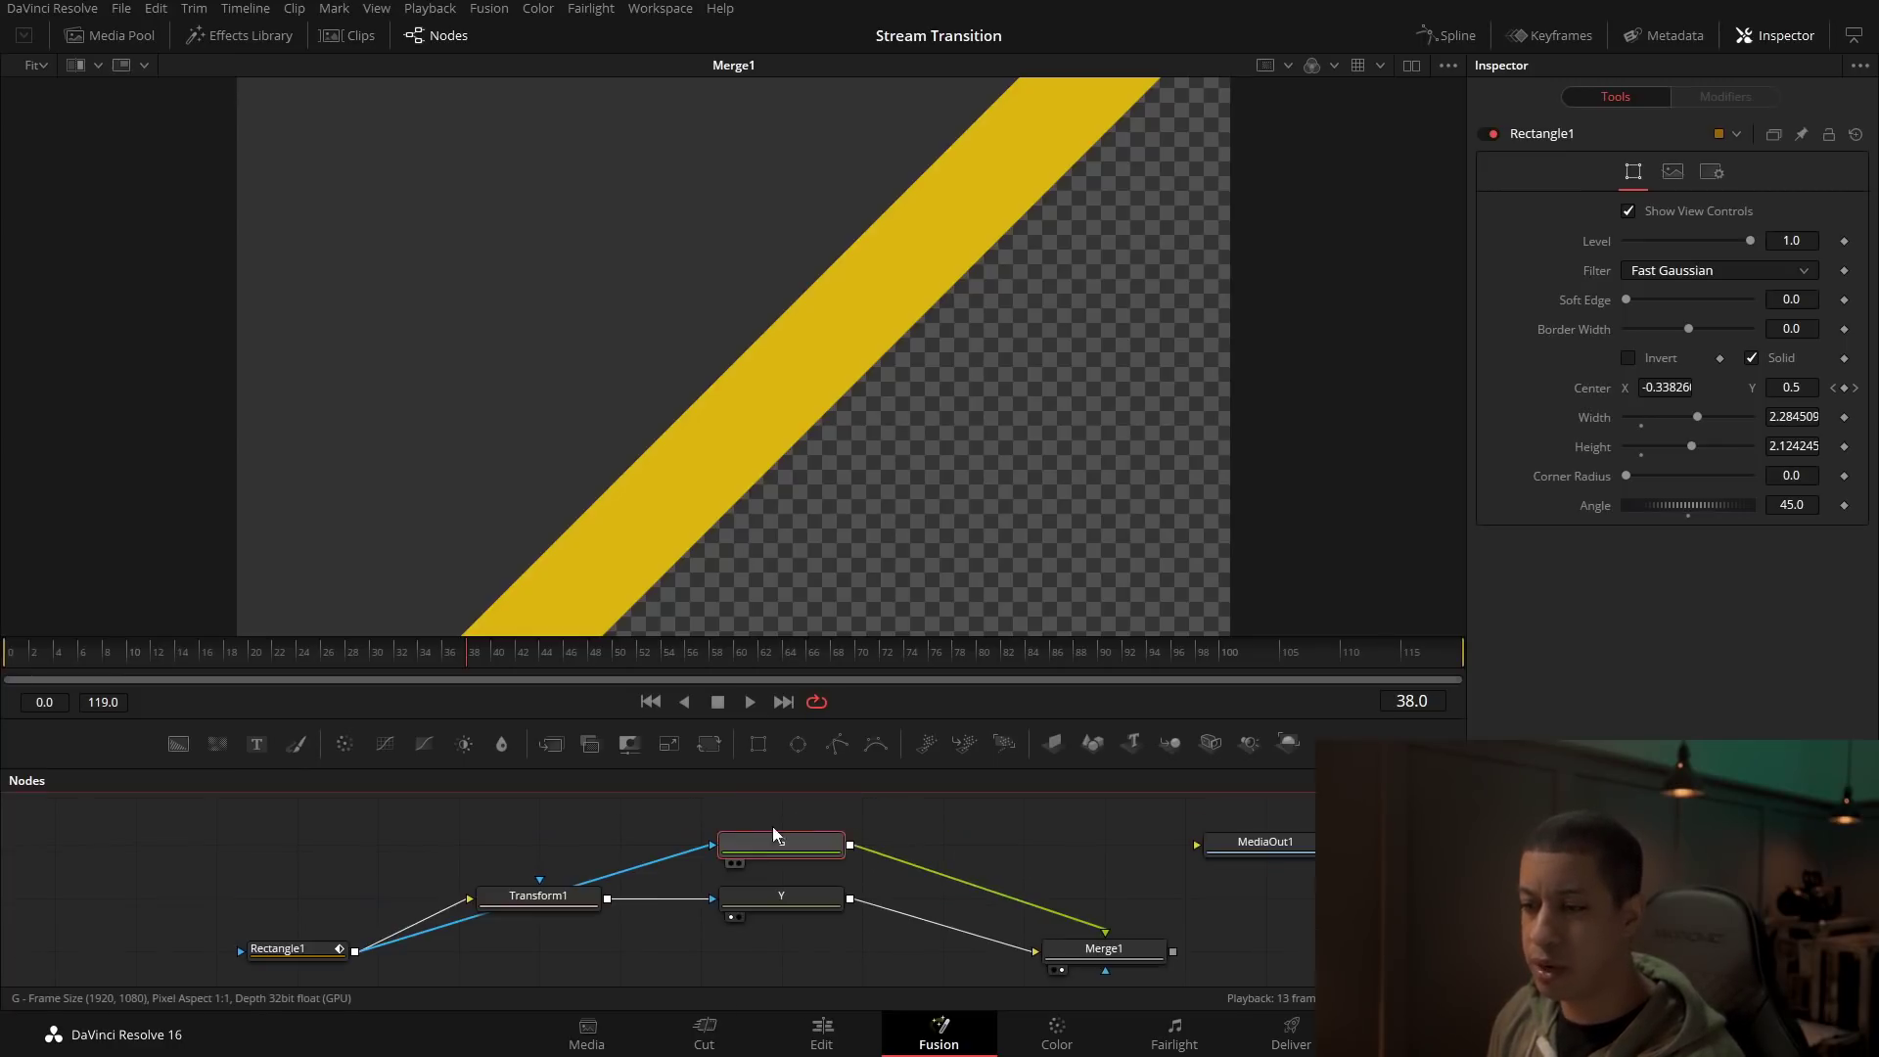
pyautogui.moveTo(800, 941); pyautogui.dragTo(495, 899)
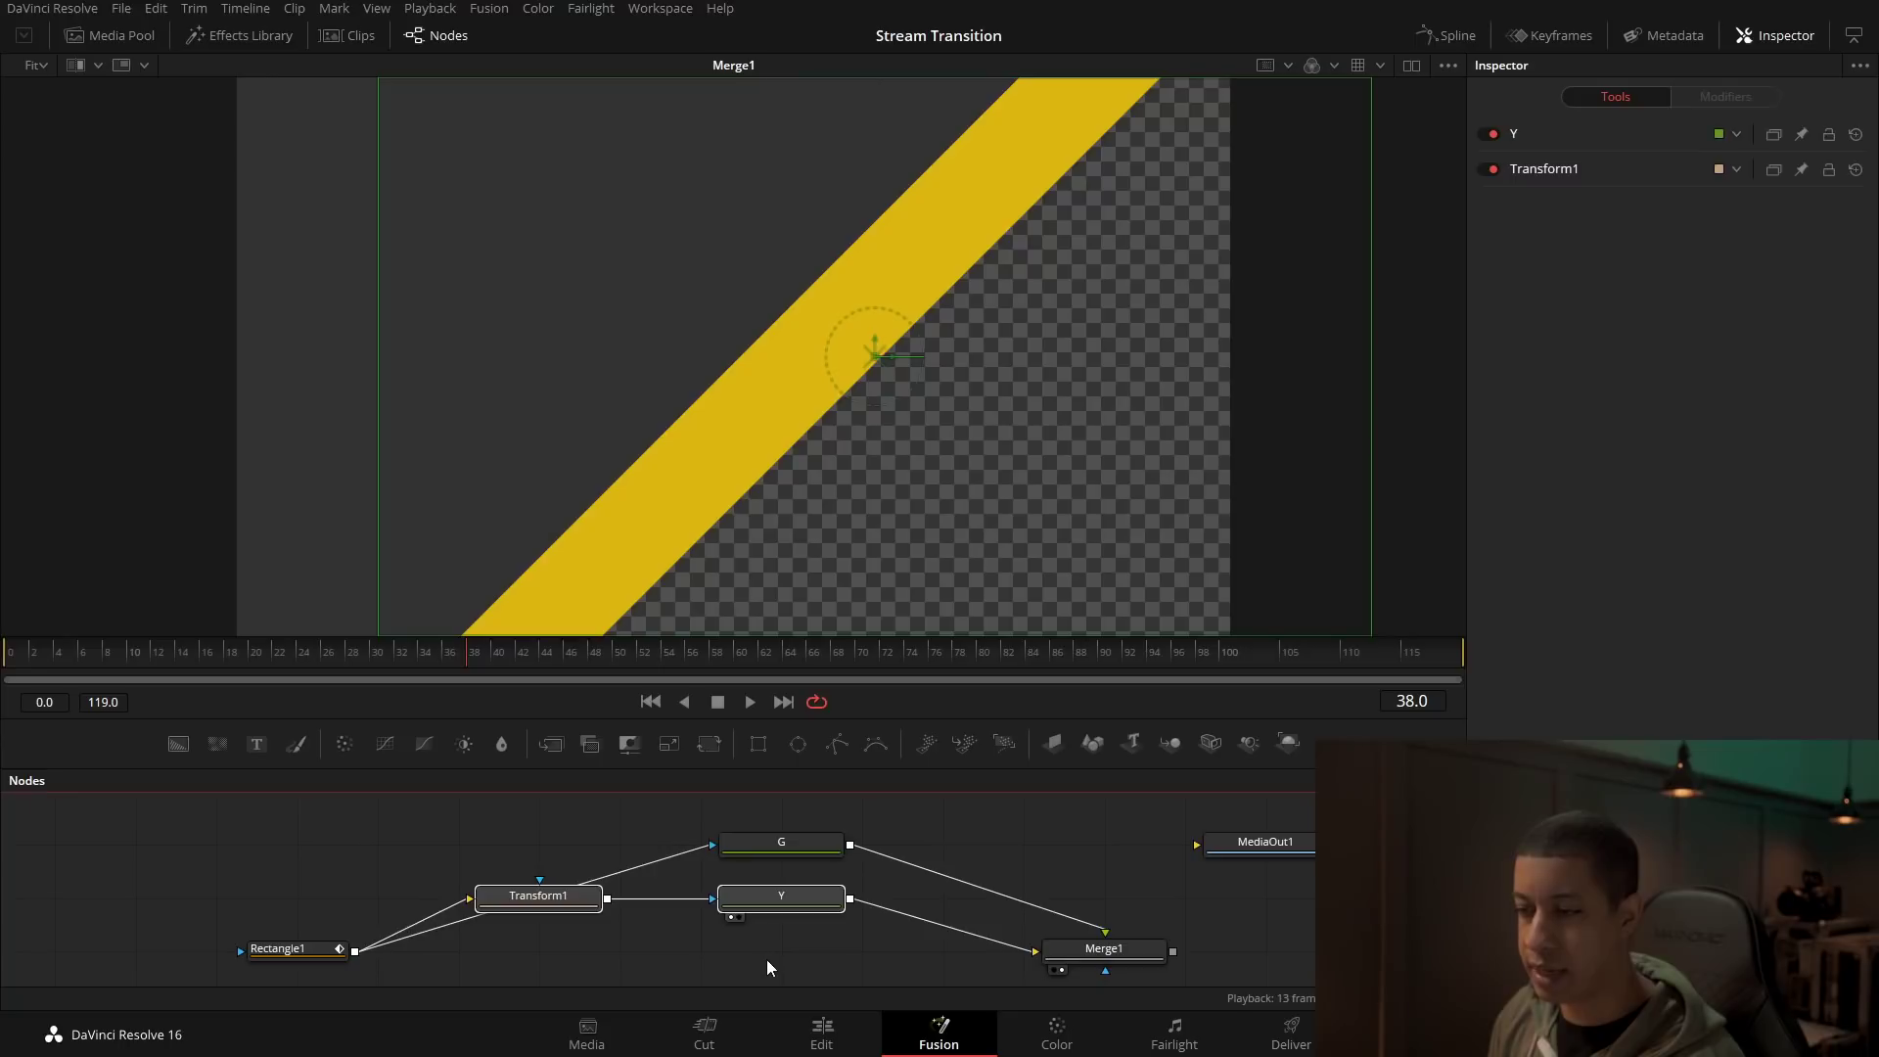
pyautogui.moveTo(828, 934); pyautogui.dragTo(560, 903)
pyautogui.moveTo(781, 900); pyautogui.dragTo(786, 952)
pyautogui.moveTo(1017, 905); pyautogui.dragTo(964, 925)
pyautogui.click(822, 843)
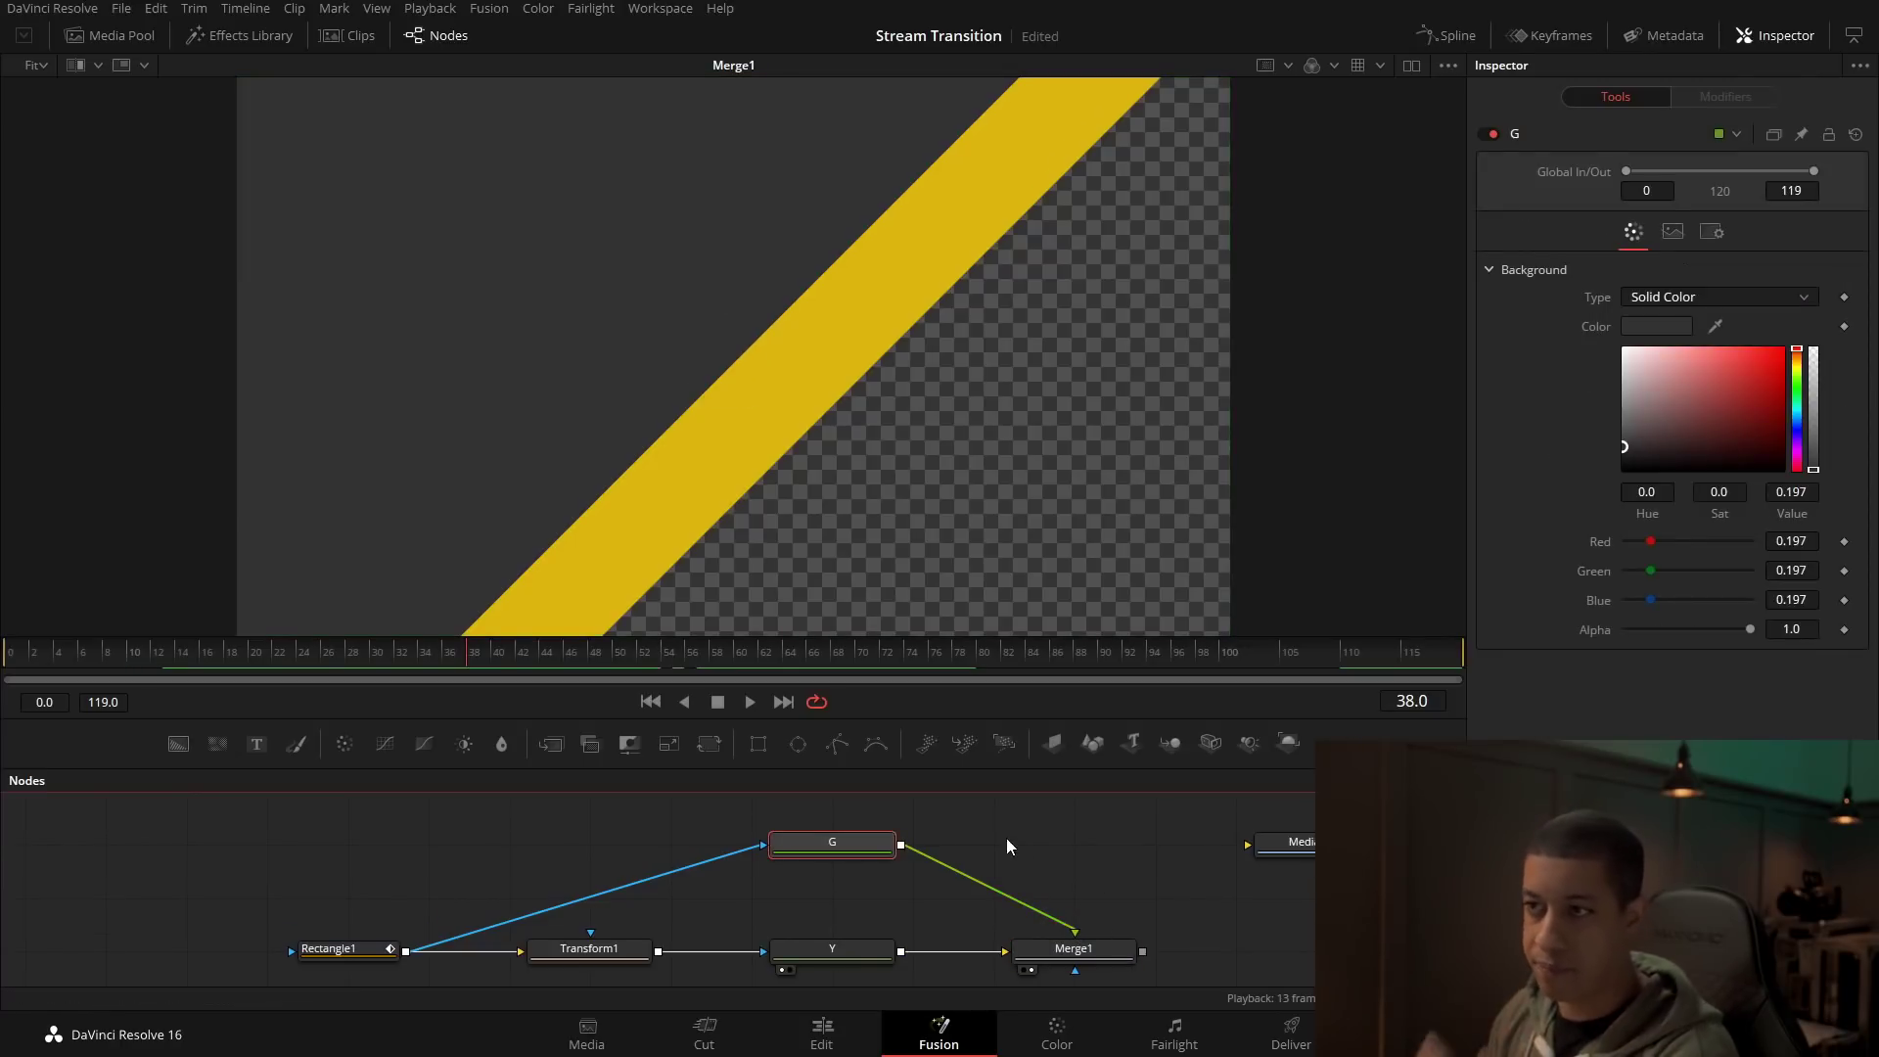
pyautogui.moveTo(802, 861); pyautogui.dragTo(722, 860)
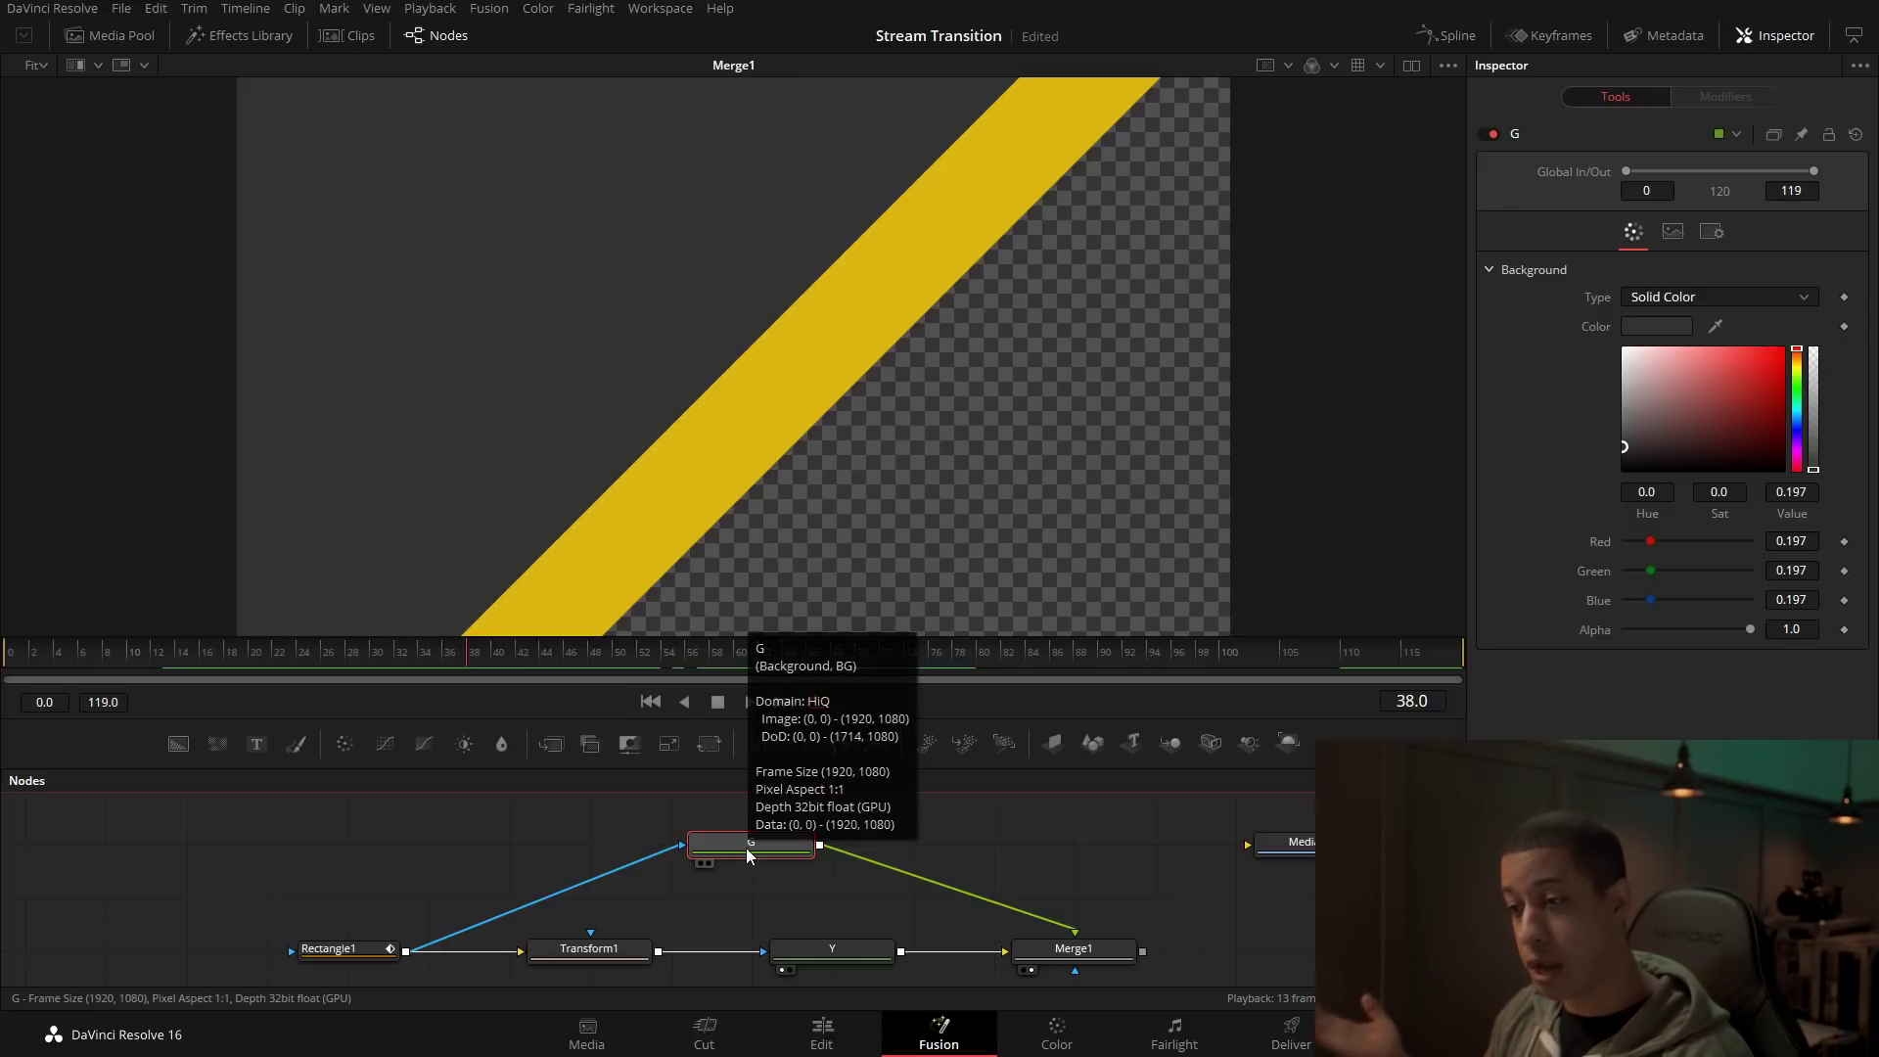
pyautogui.click(1039, 848)
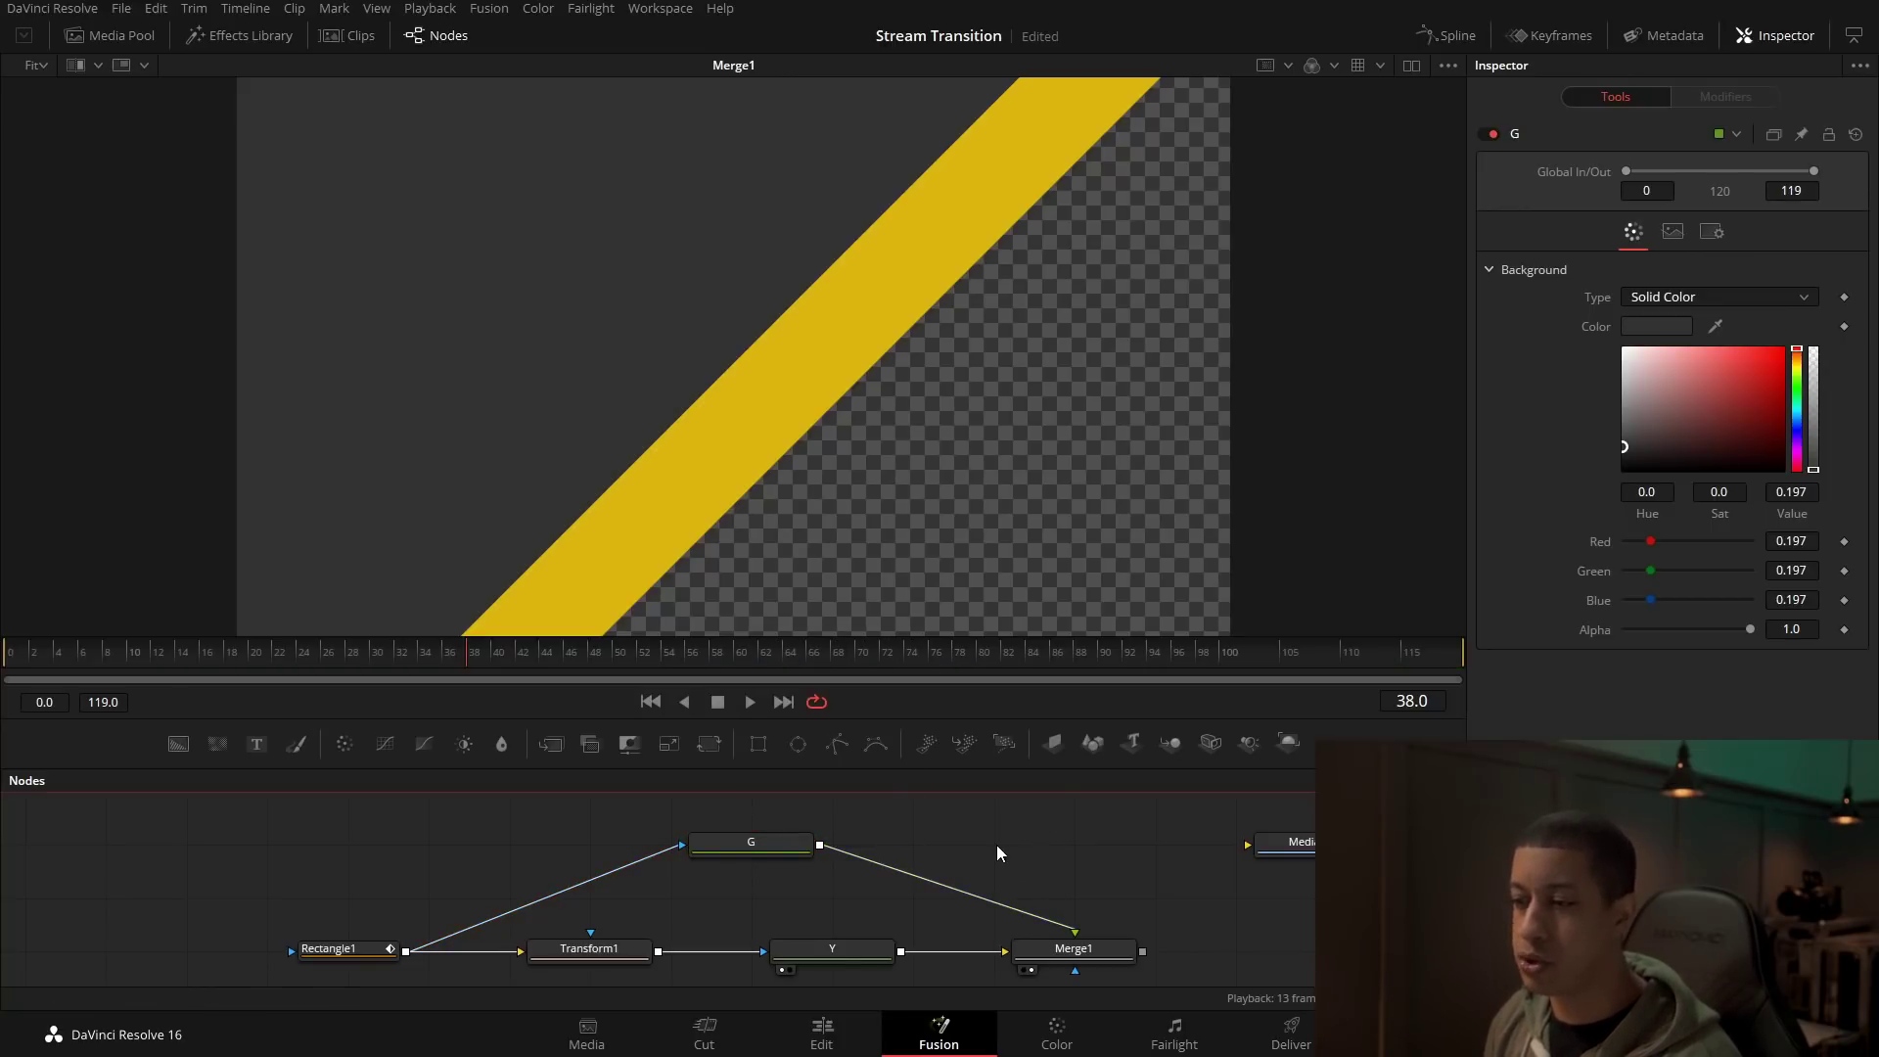
pyautogui.rightClick(996, 852)
pyautogui.moveTo(1153, 521)
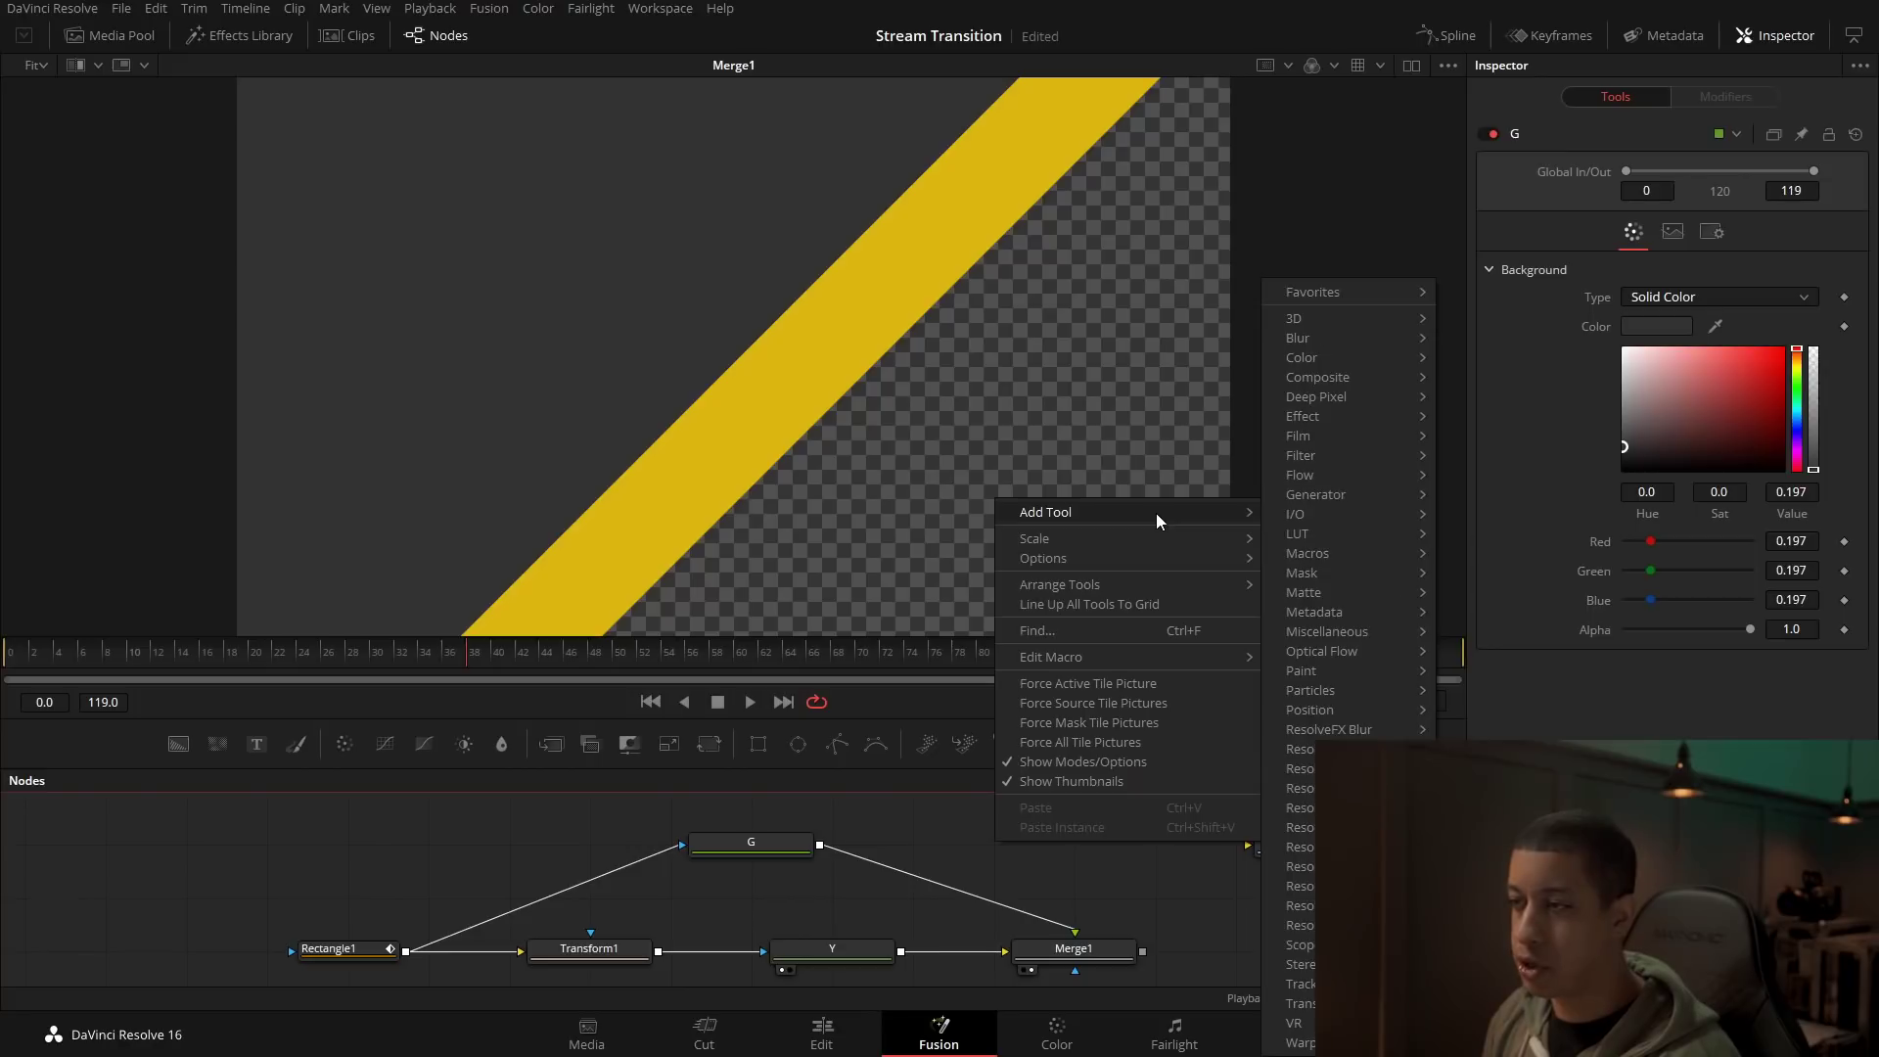
pyautogui.click(911, 821)
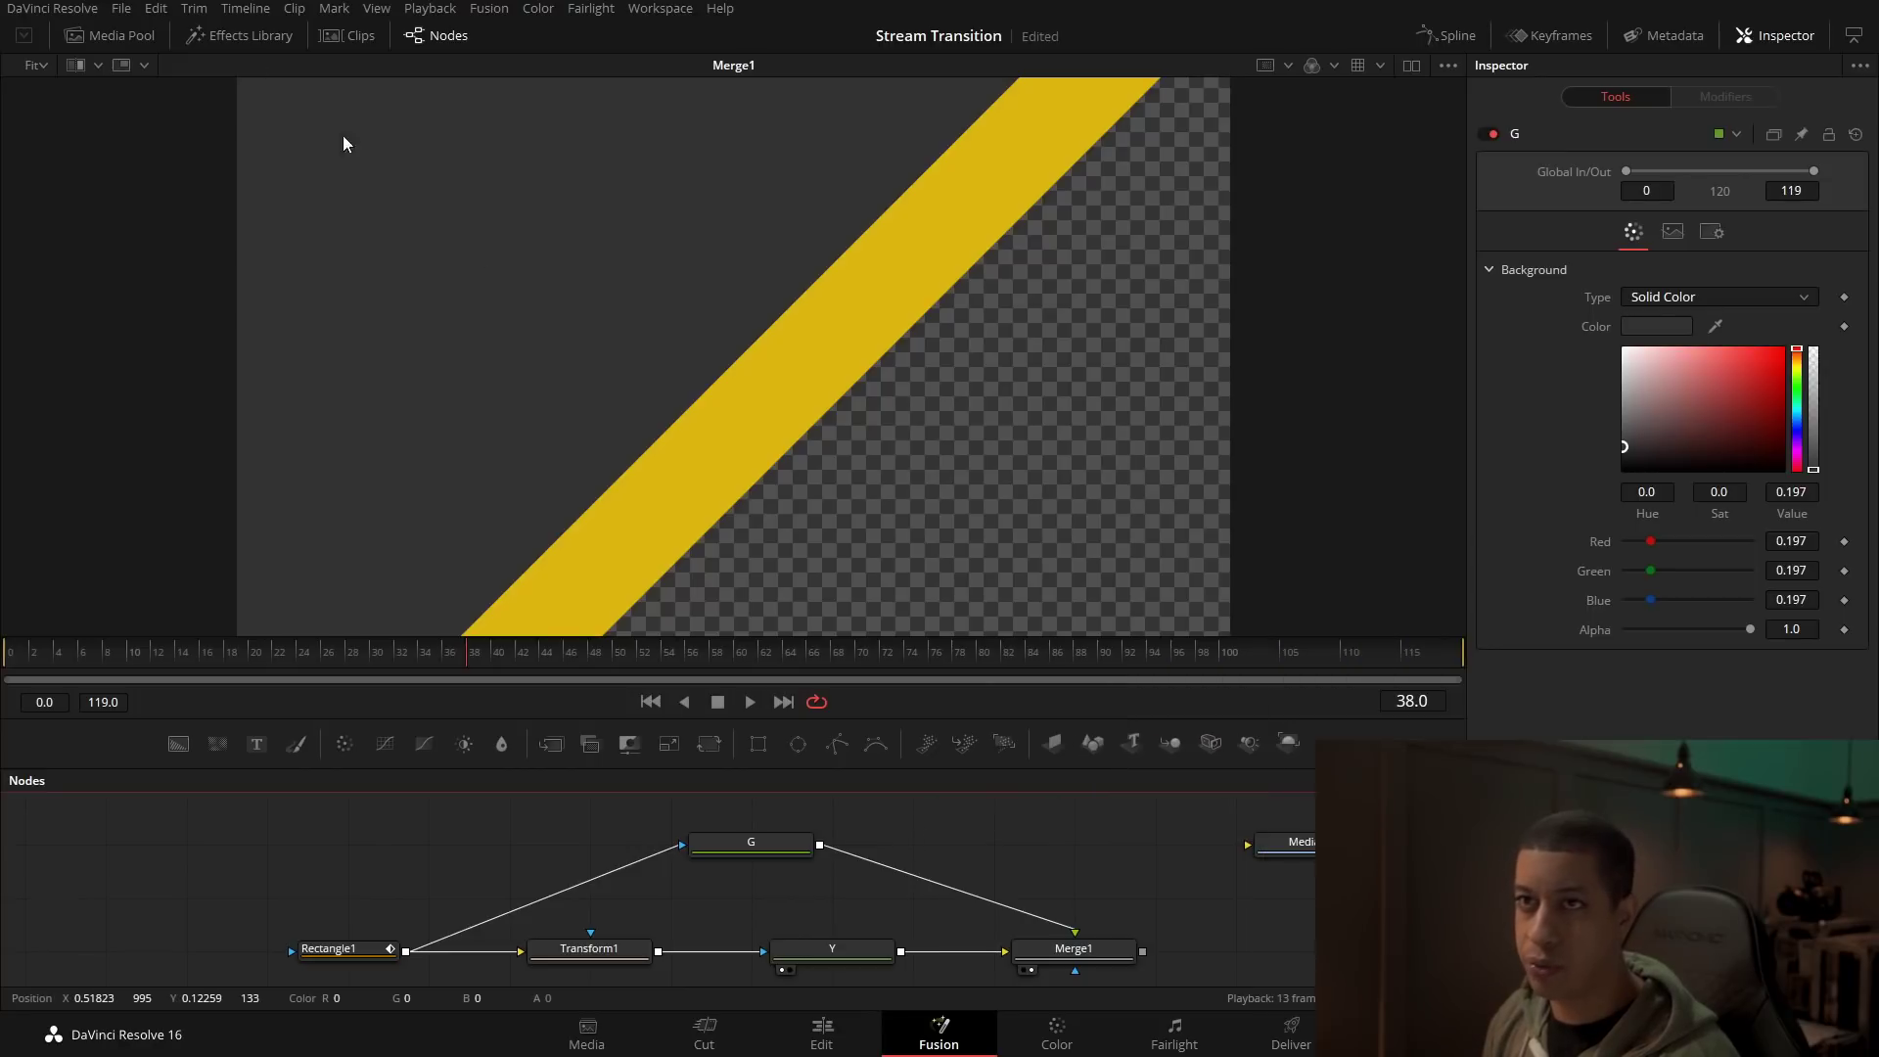
pyautogui.click(222, 39)
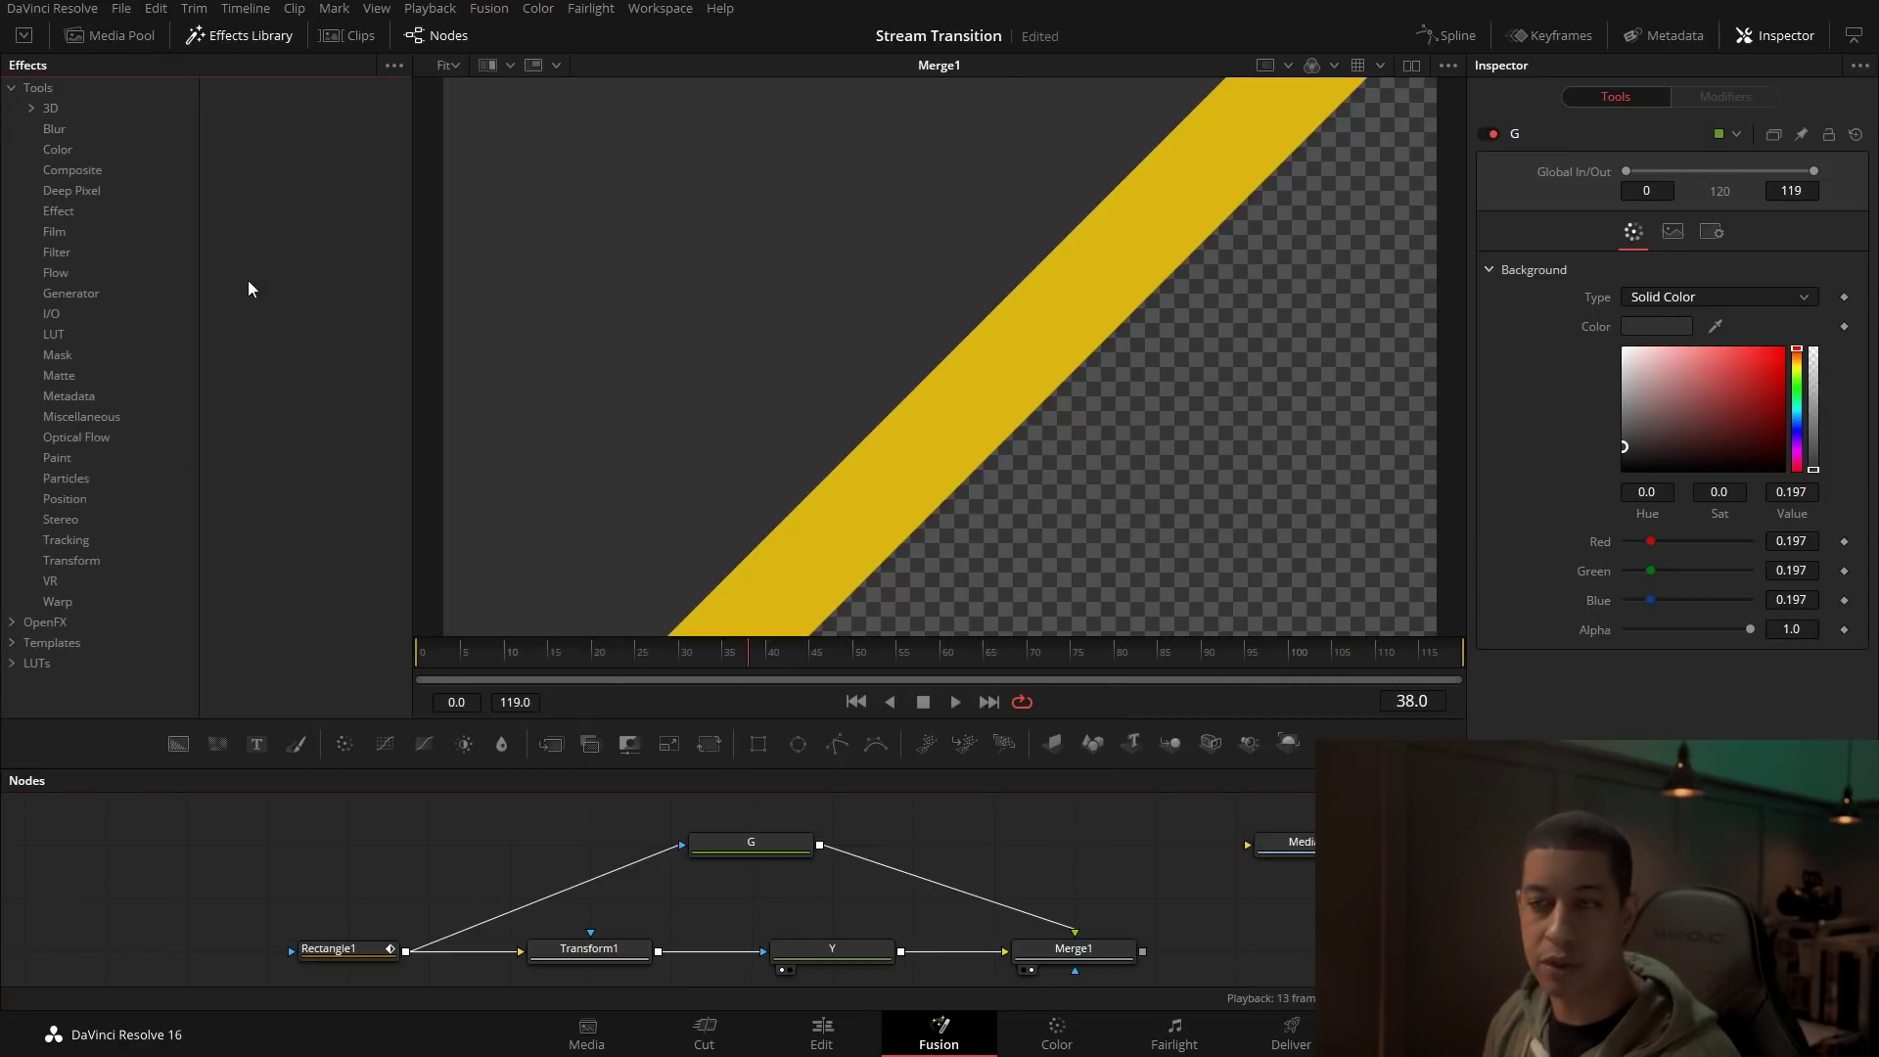
pyautogui.click(251, 39)
# Step: Try adding a Drop Shadow tool after the gray background G
pyautogui.click(783, 842)
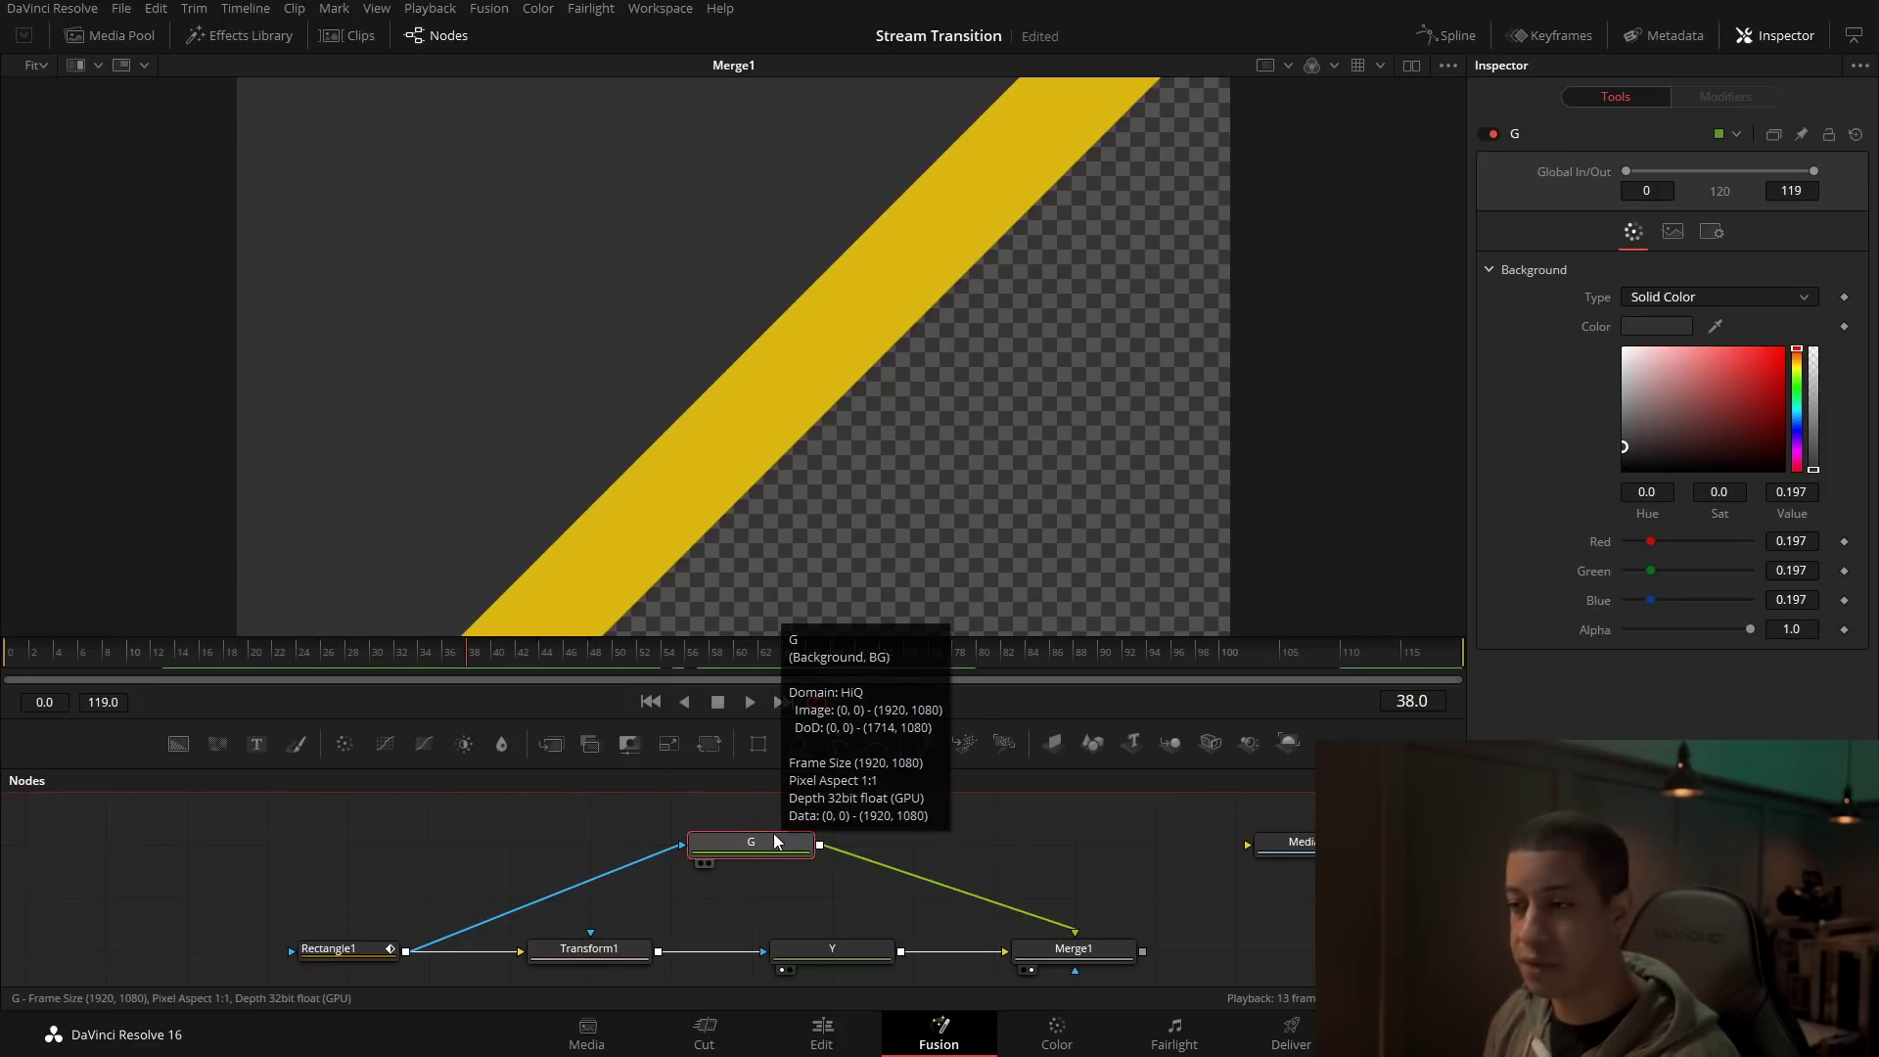
pyautogui.hotkey('shift', 'space')
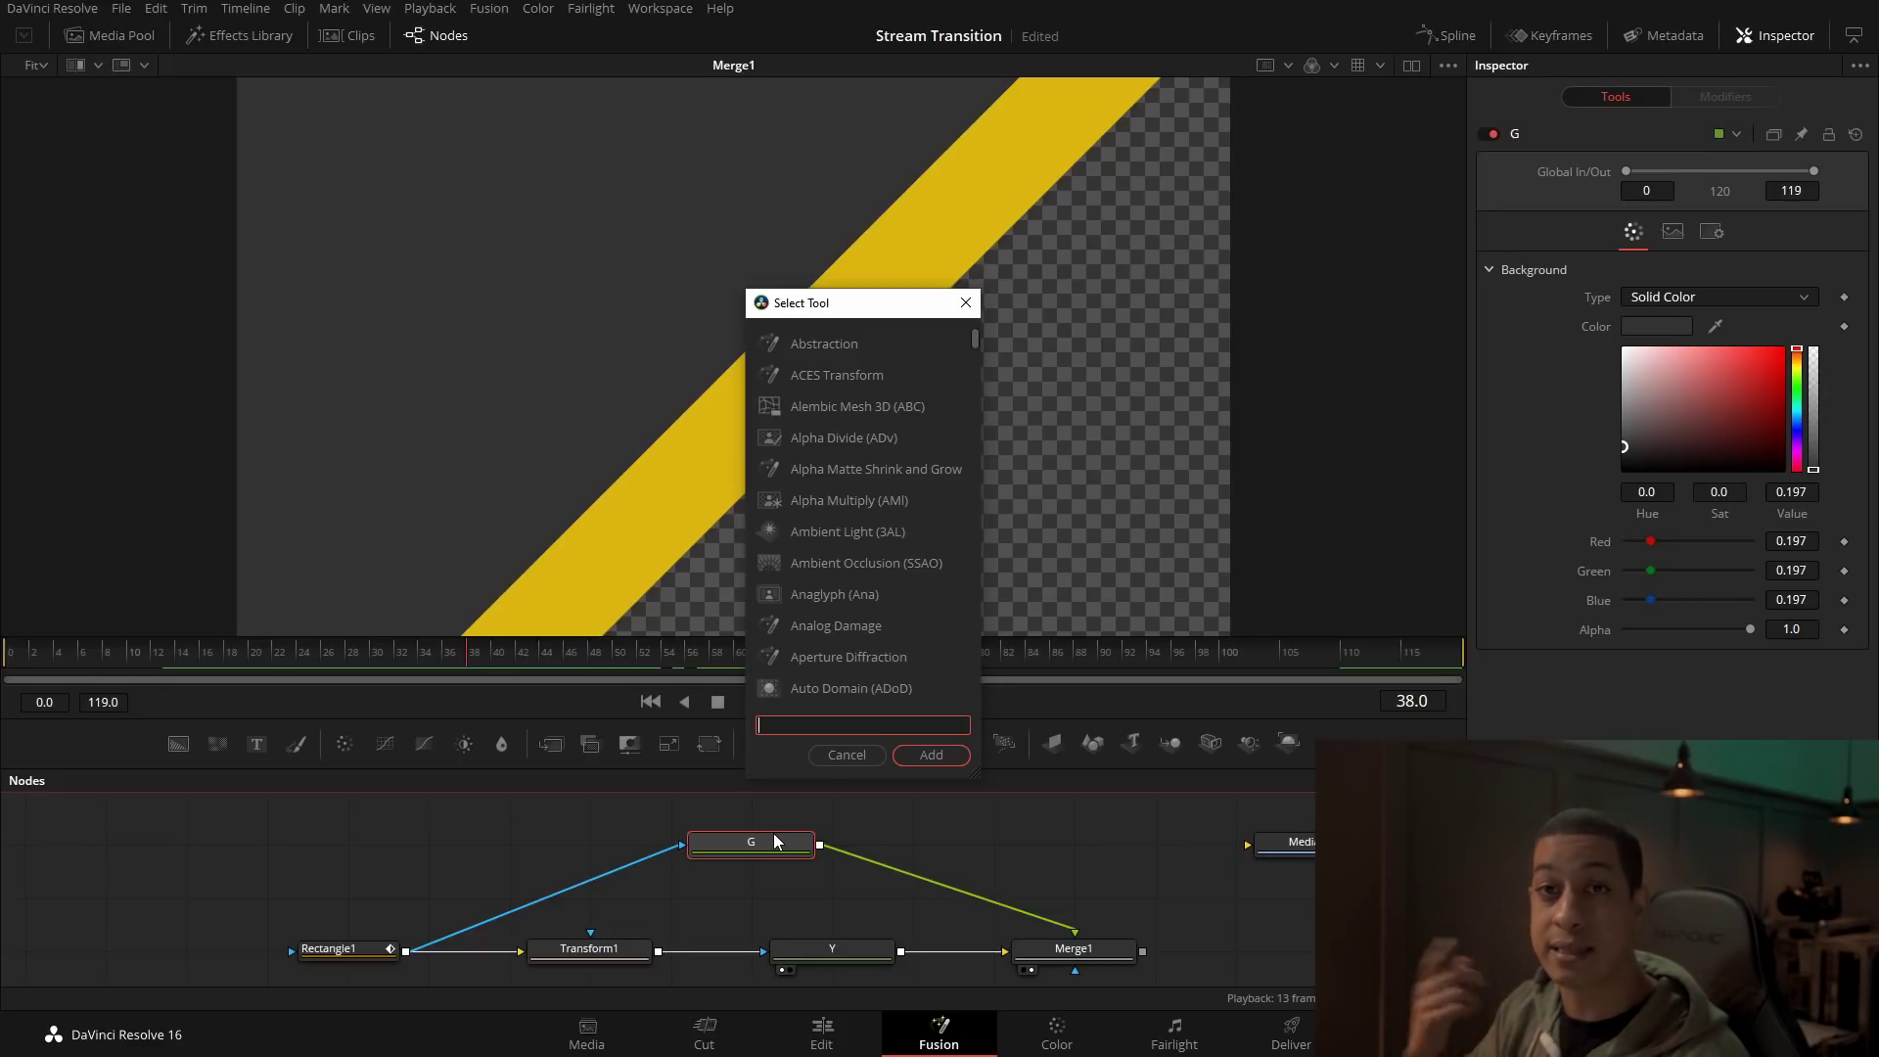
pyautogui.write('drop')
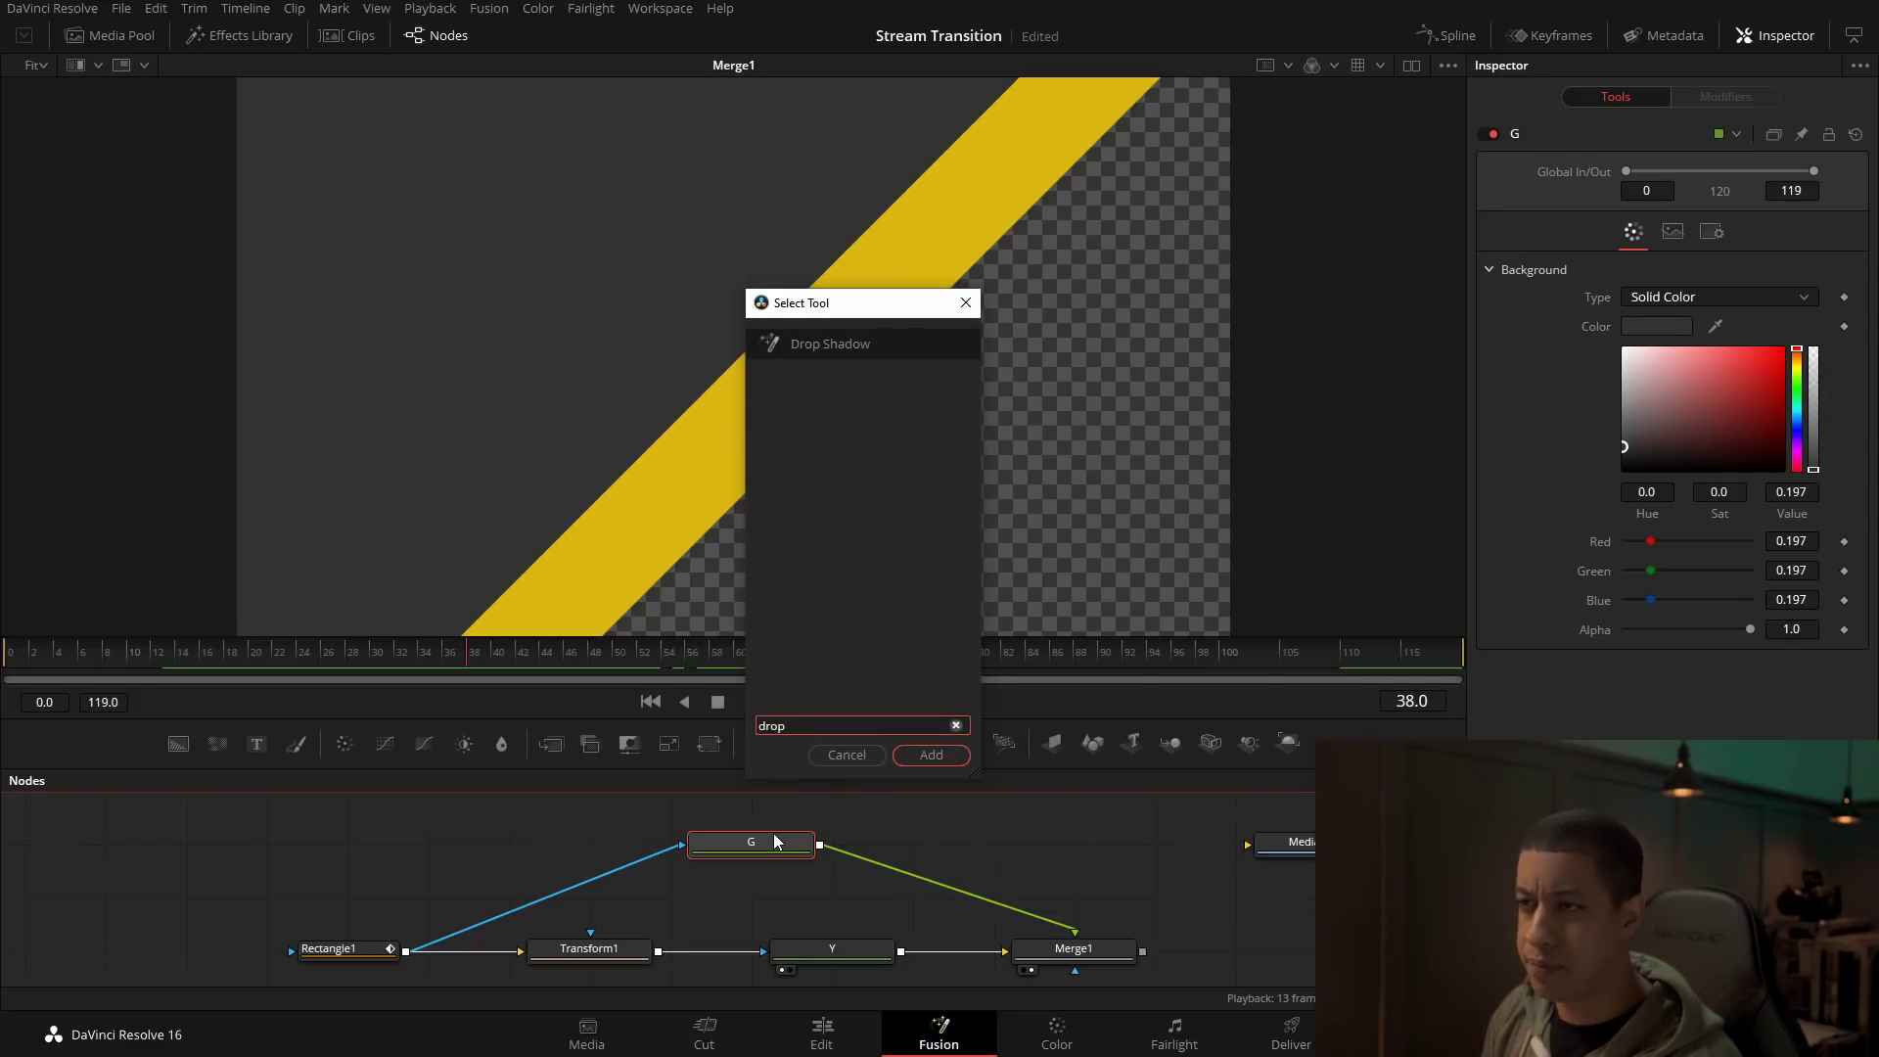
pyautogui.press('Return')
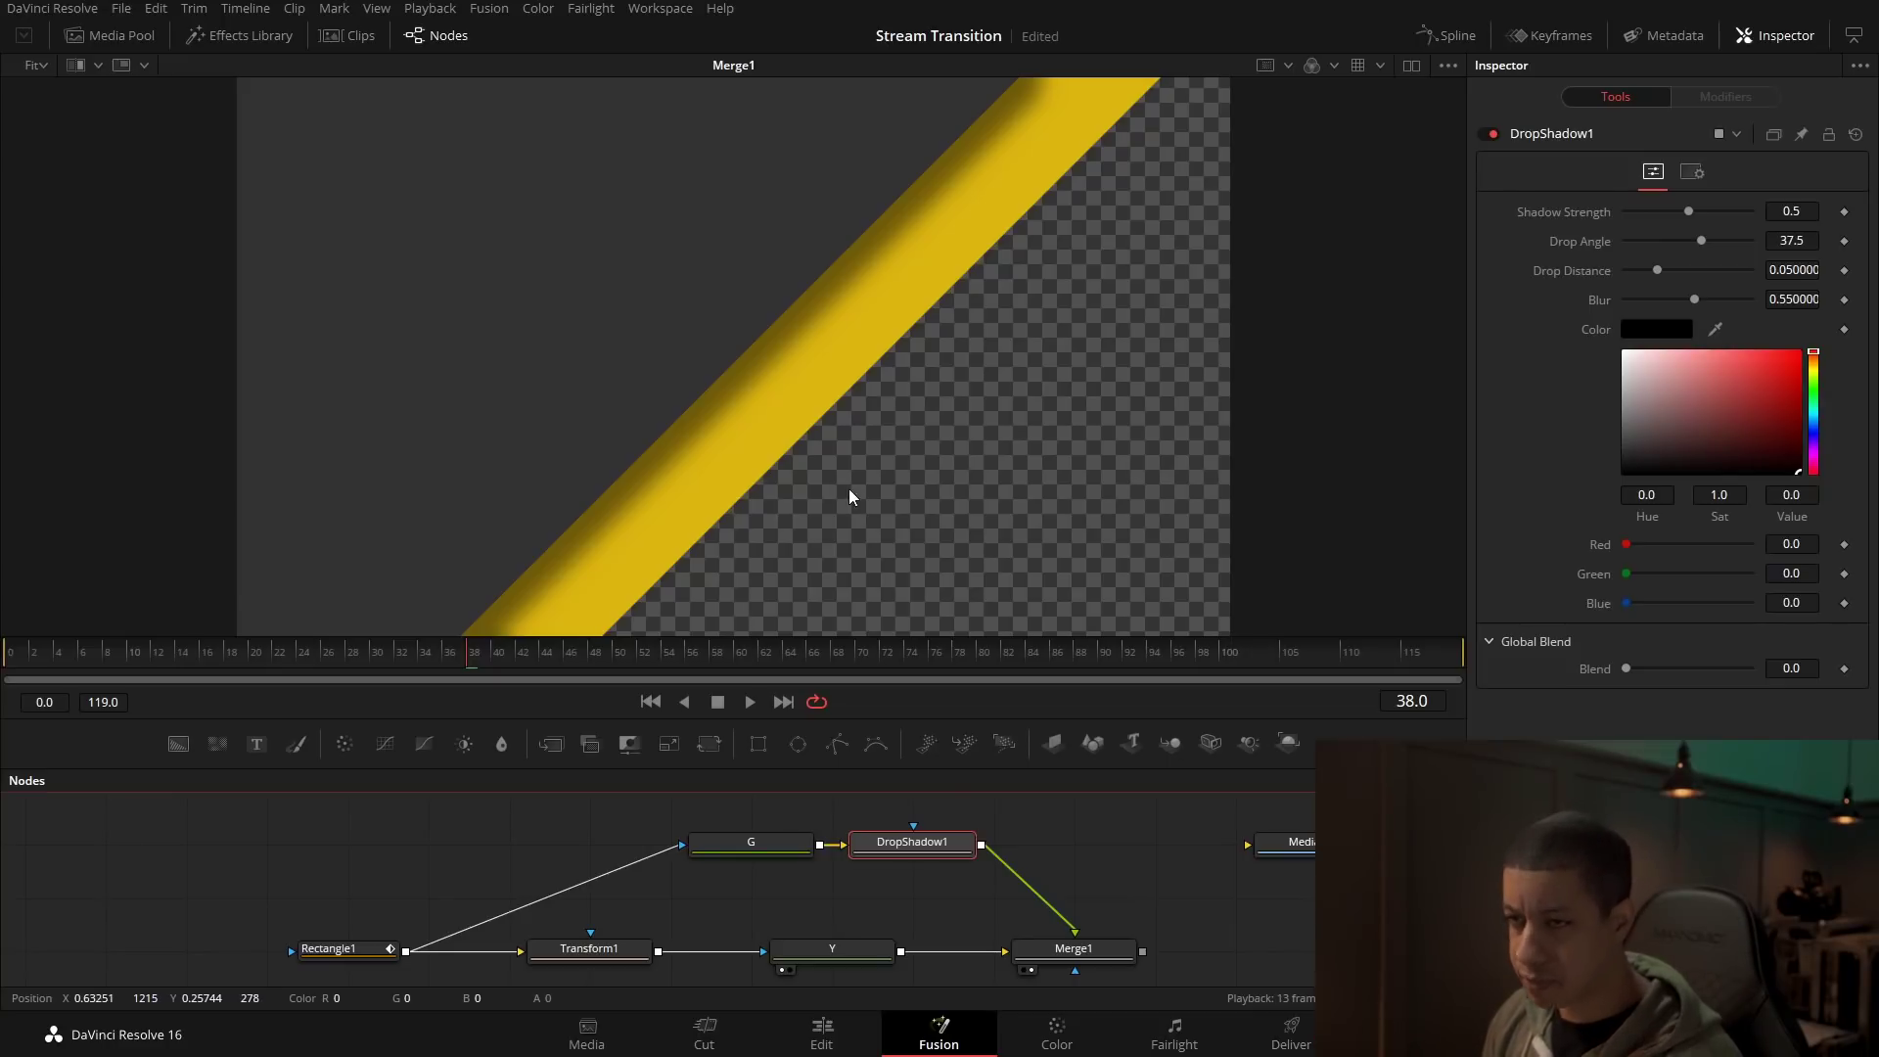
# Step: Scrub the start of the sweep to frame 25 to check the drop shadow, and delete the DropShadow1 node
pyautogui.scroll(-1, 842, 245)
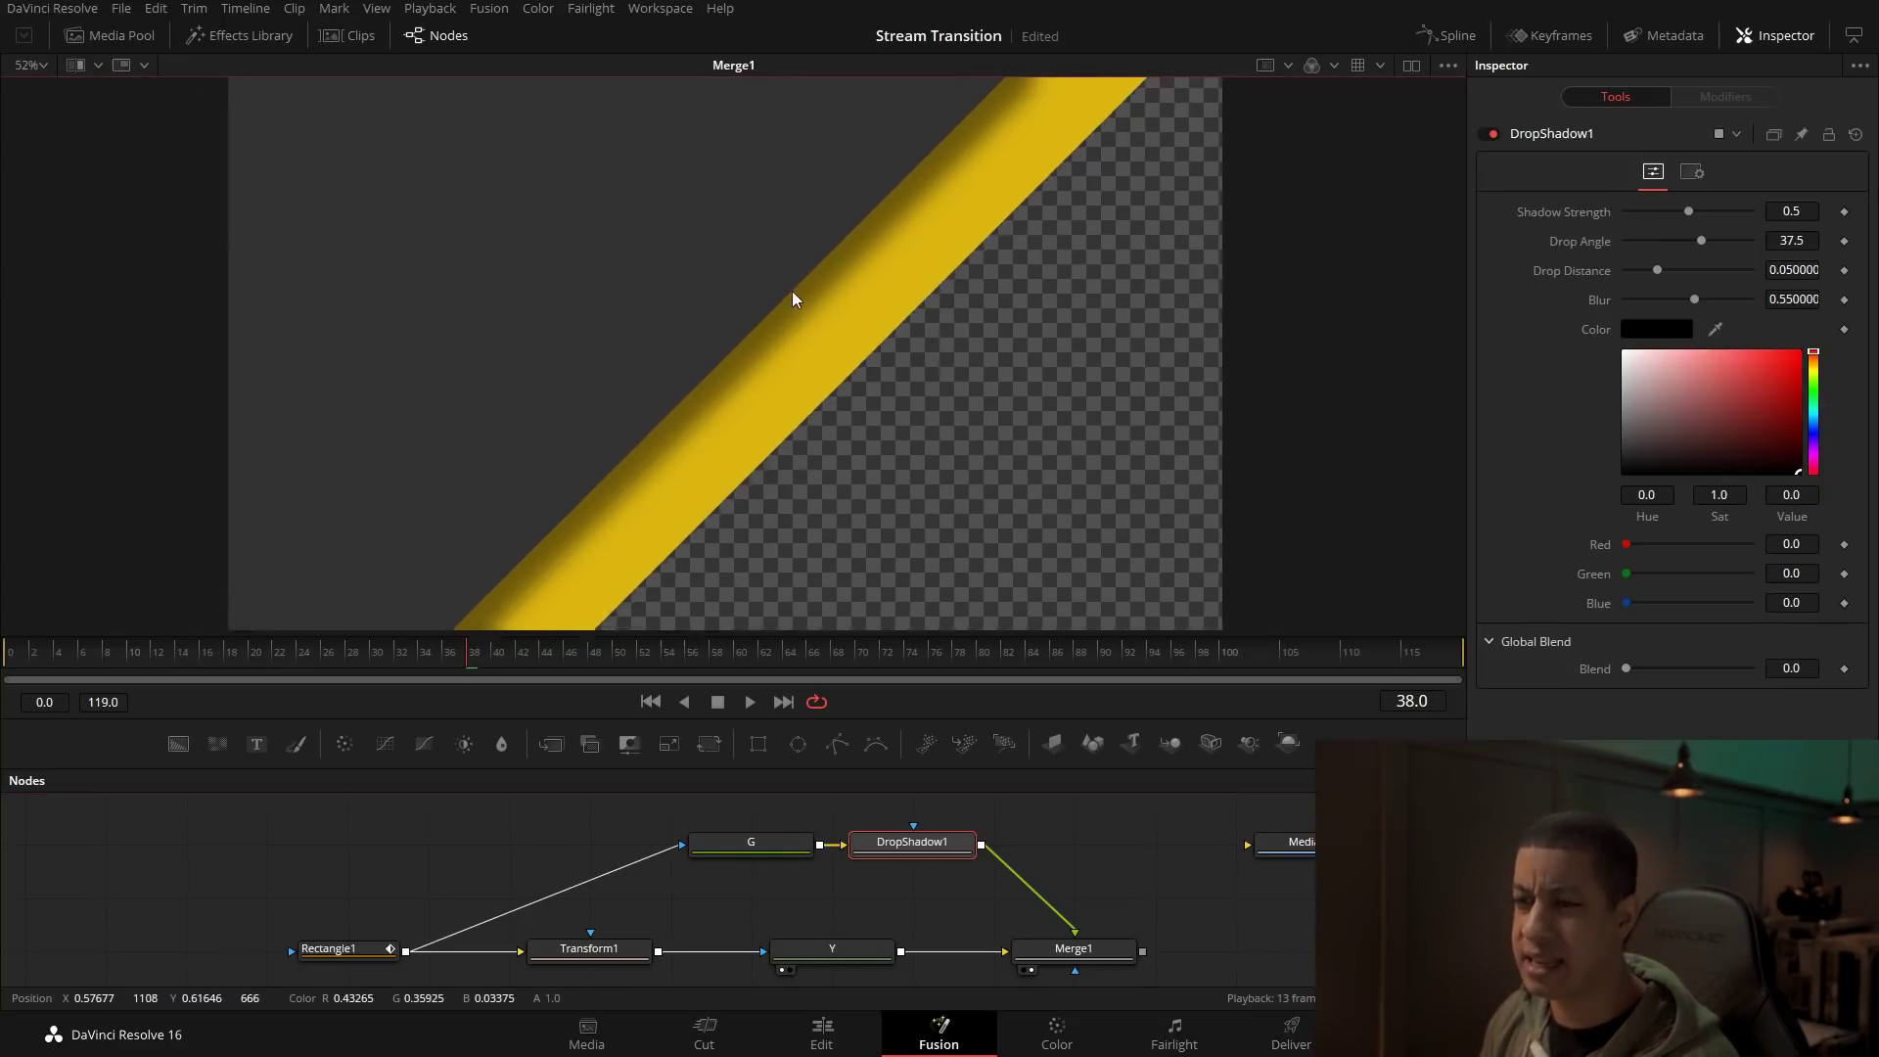
pyautogui.click(76, 651)
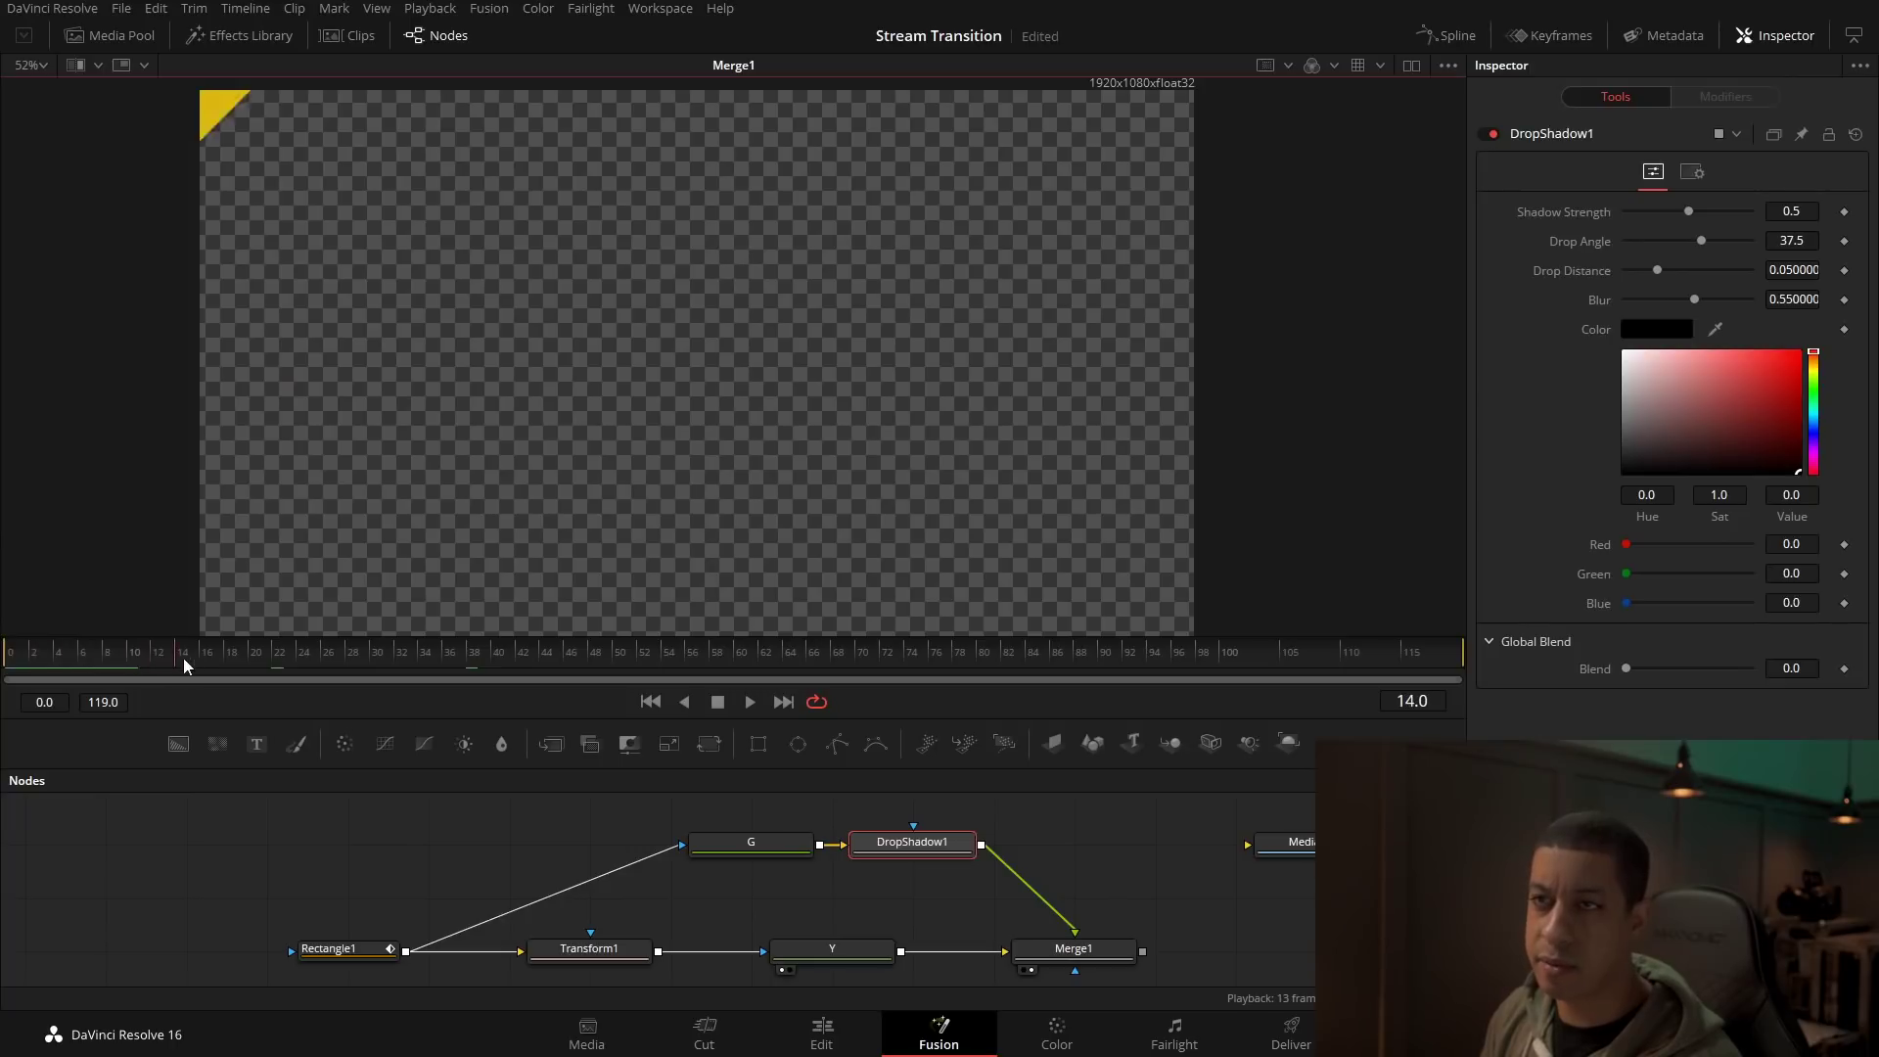
pyautogui.moveTo(186, 666); pyautogui.dragTo(235, 665)
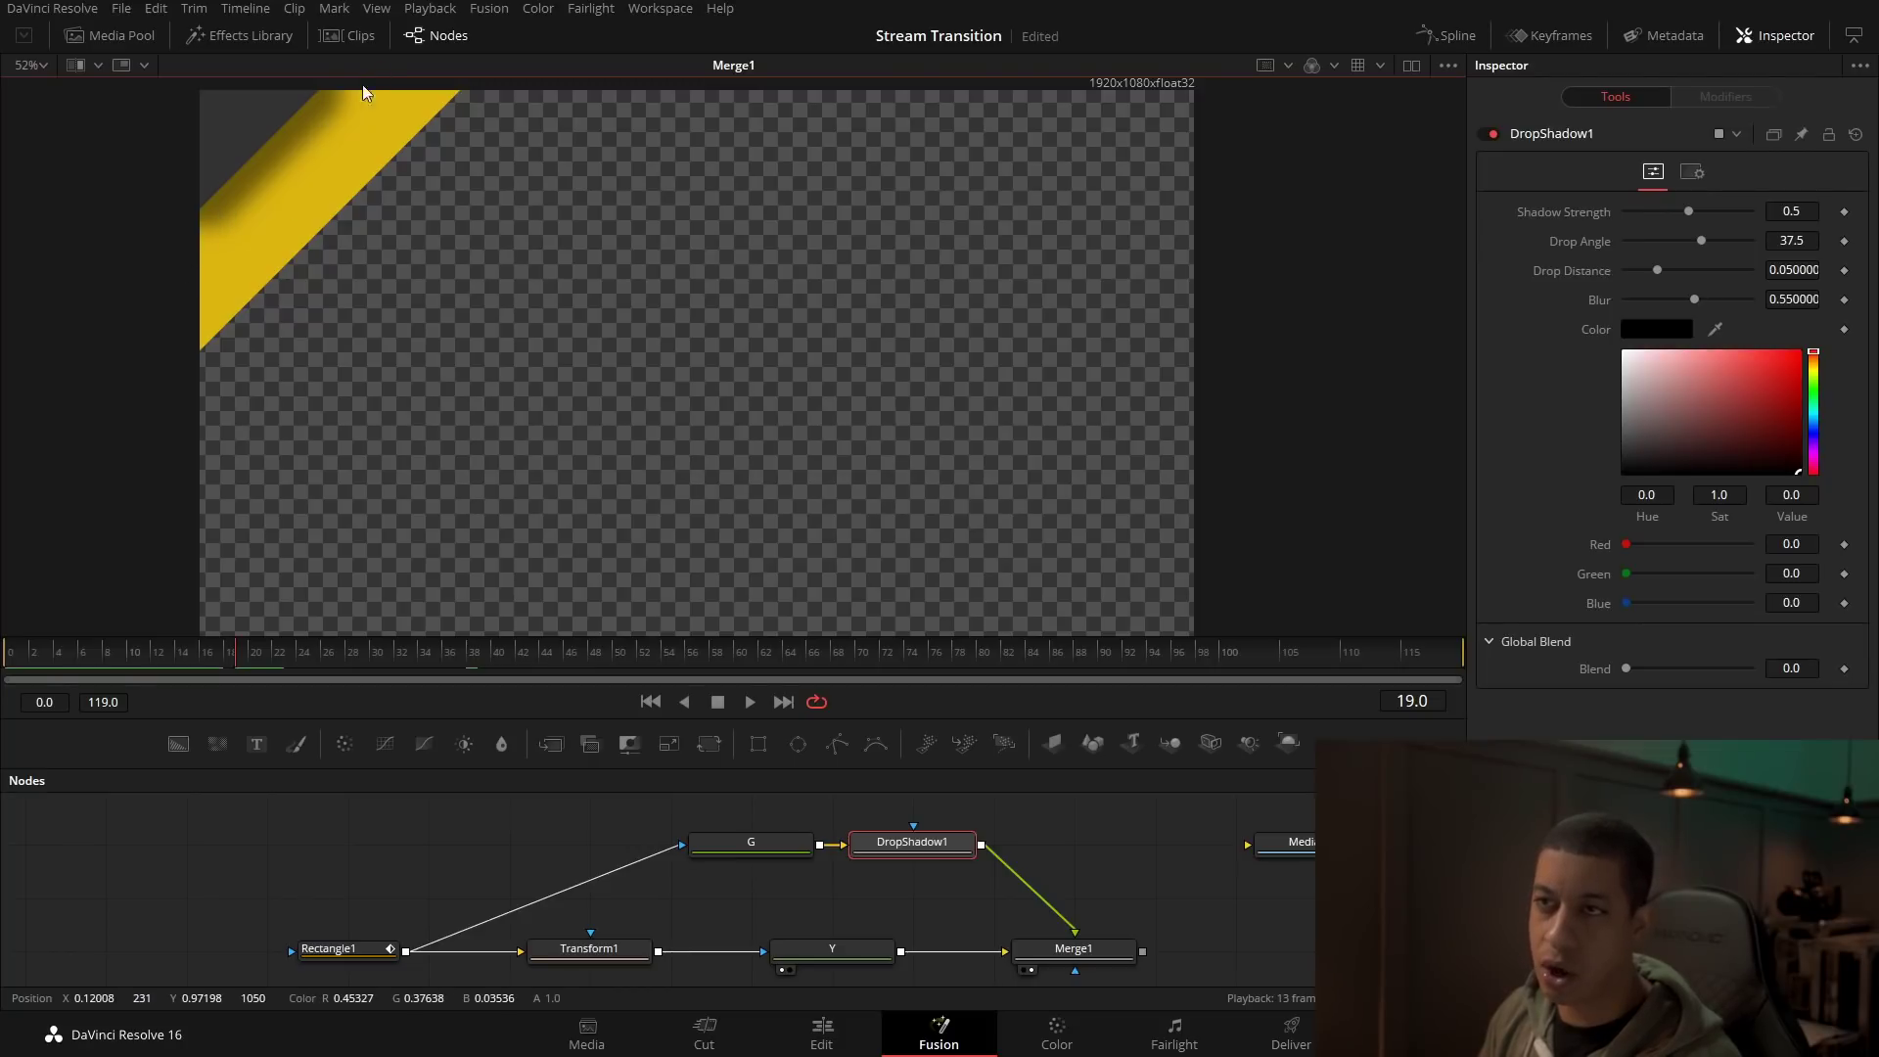
pyautogui.moveTo(219, 664); pyautogui.dragTo(315, 634)
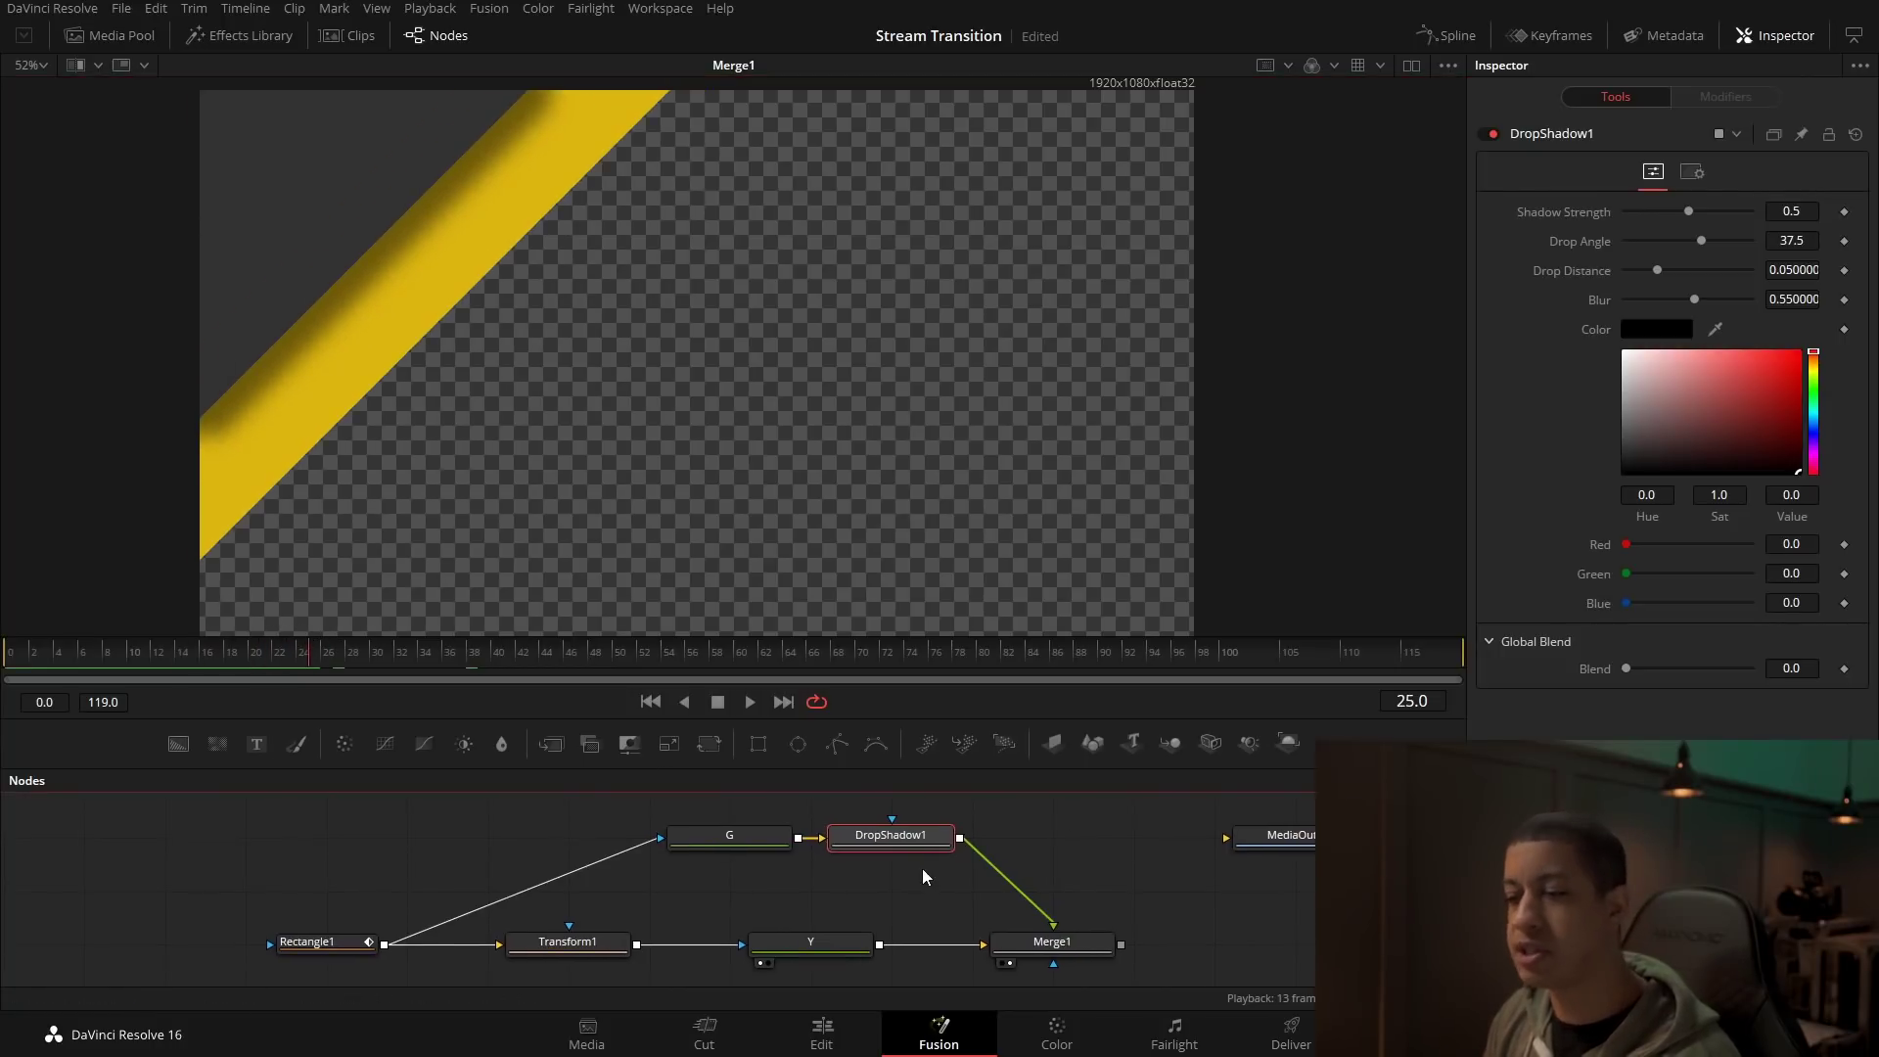
pyautogui.press('Delete')
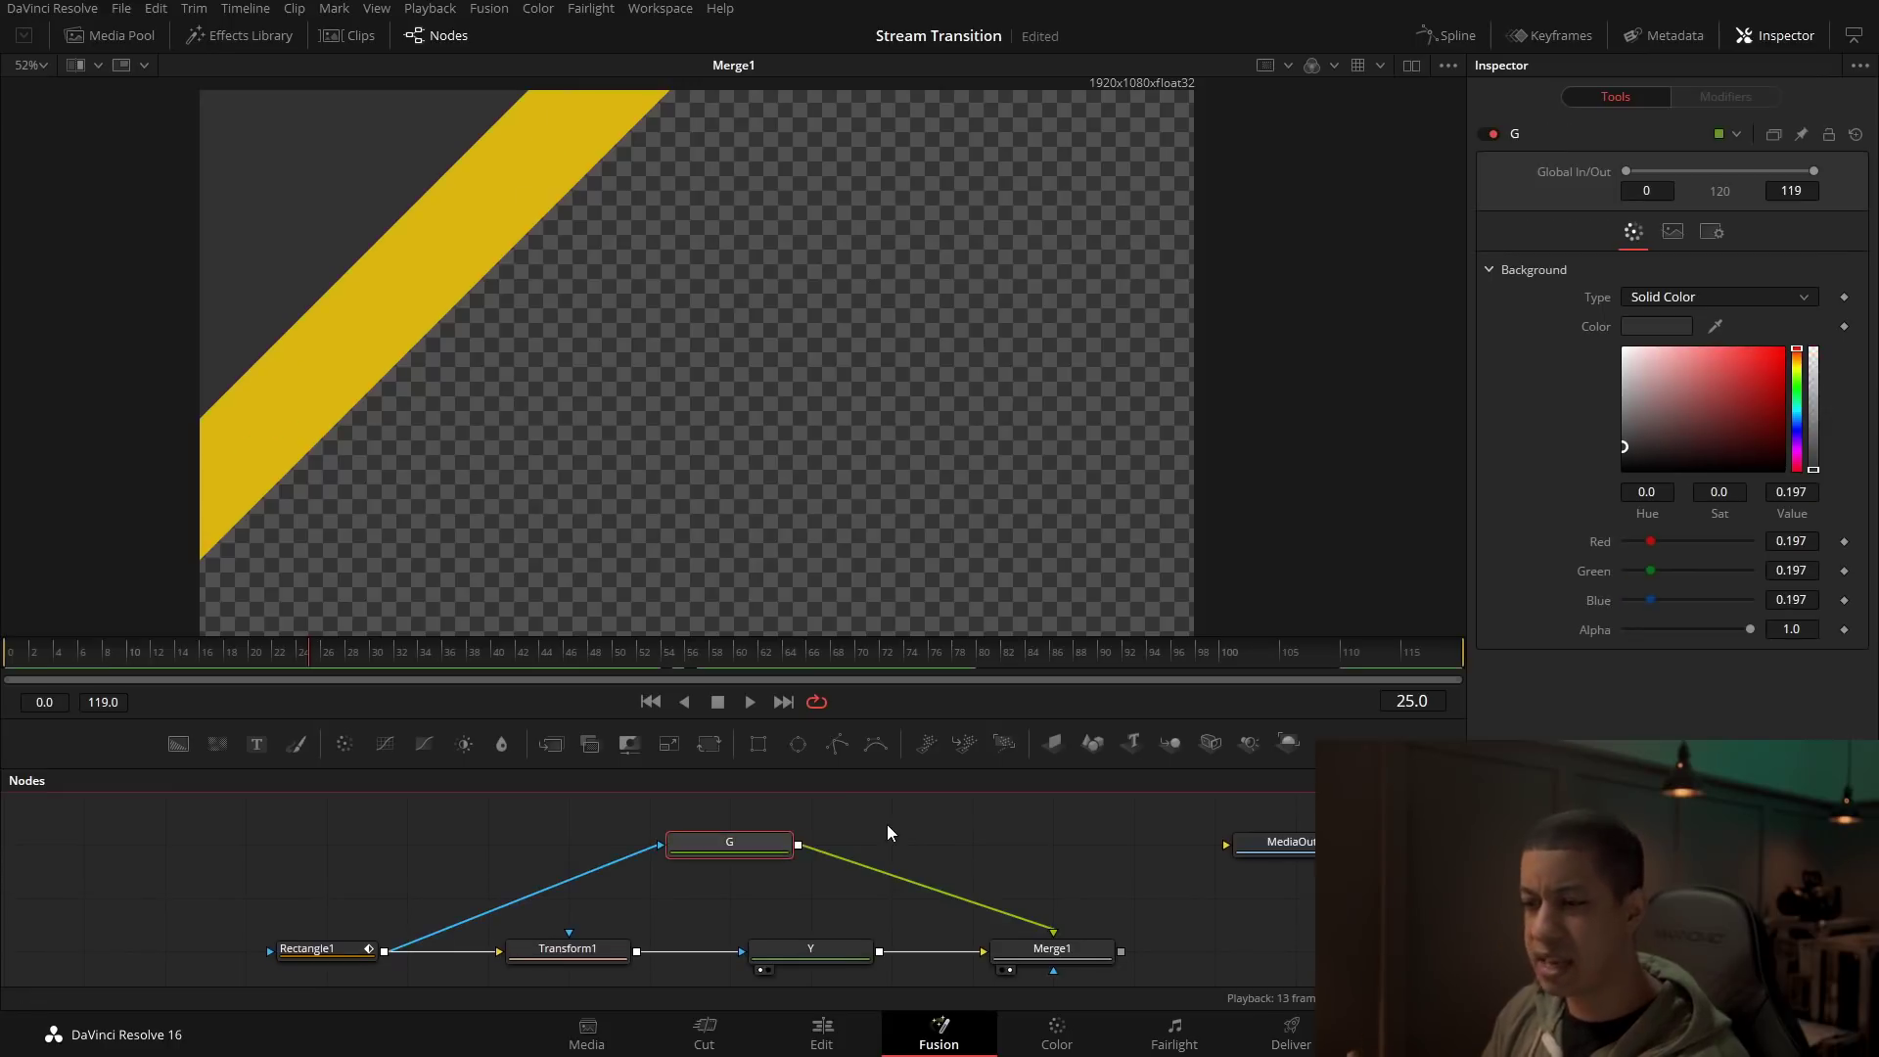
# Step: Move G closer to the Y row and paste a copy of it above as a second background
pyautogui.moveTo(753, 853); pyautogui.dragTo(795, 893)
pyautogui.moveTo(784, 871)
pyautogui.mouseDown()
pyautogui.moveTo(818, 865)
pyautogui.moveTo(796, 837)
pyautogui.moveTo(794, 885)
pyautogui.mouseUp()
pyautogui.click(820, 883)
pyautogui.hotkey('ctrl', 'v')
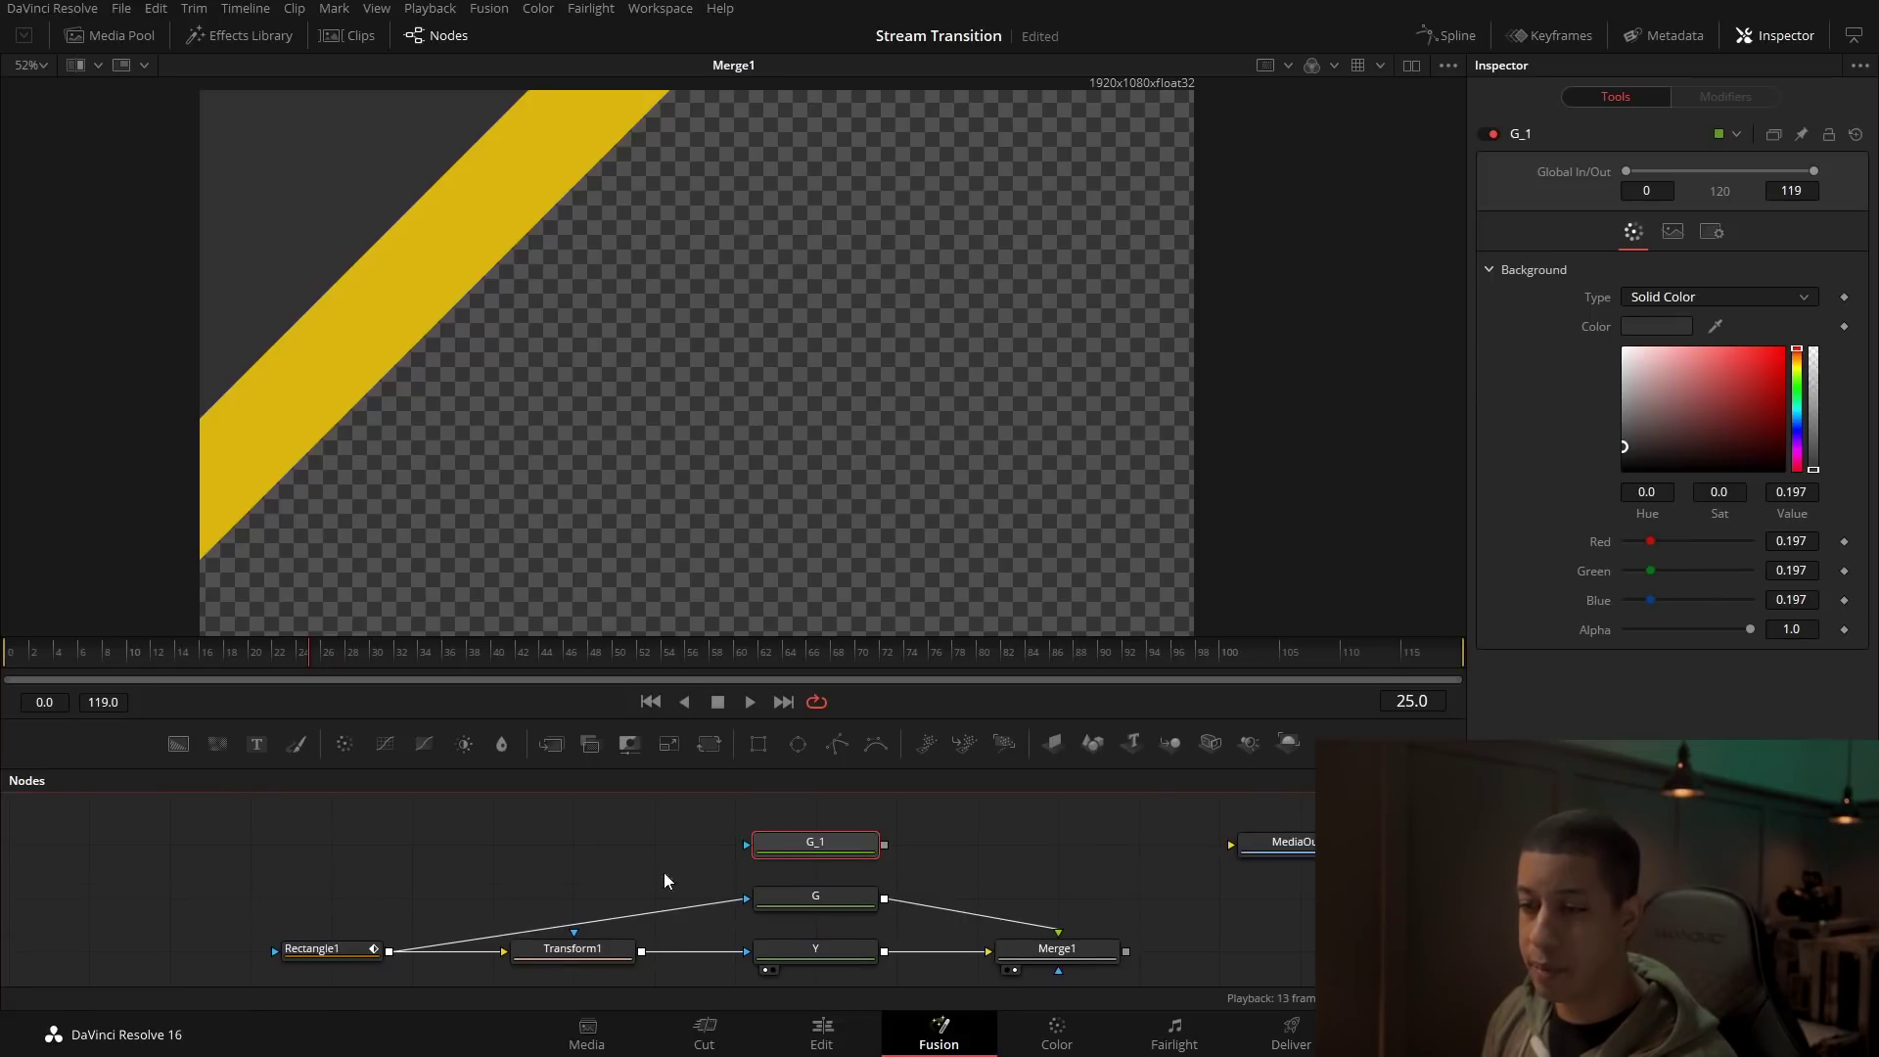
# Step: Duplicate the animated Rectangle1 mask, connect the copy to the duplicated background G_1, and show G_1 in the viewer
pyautogui.click(288, 952)
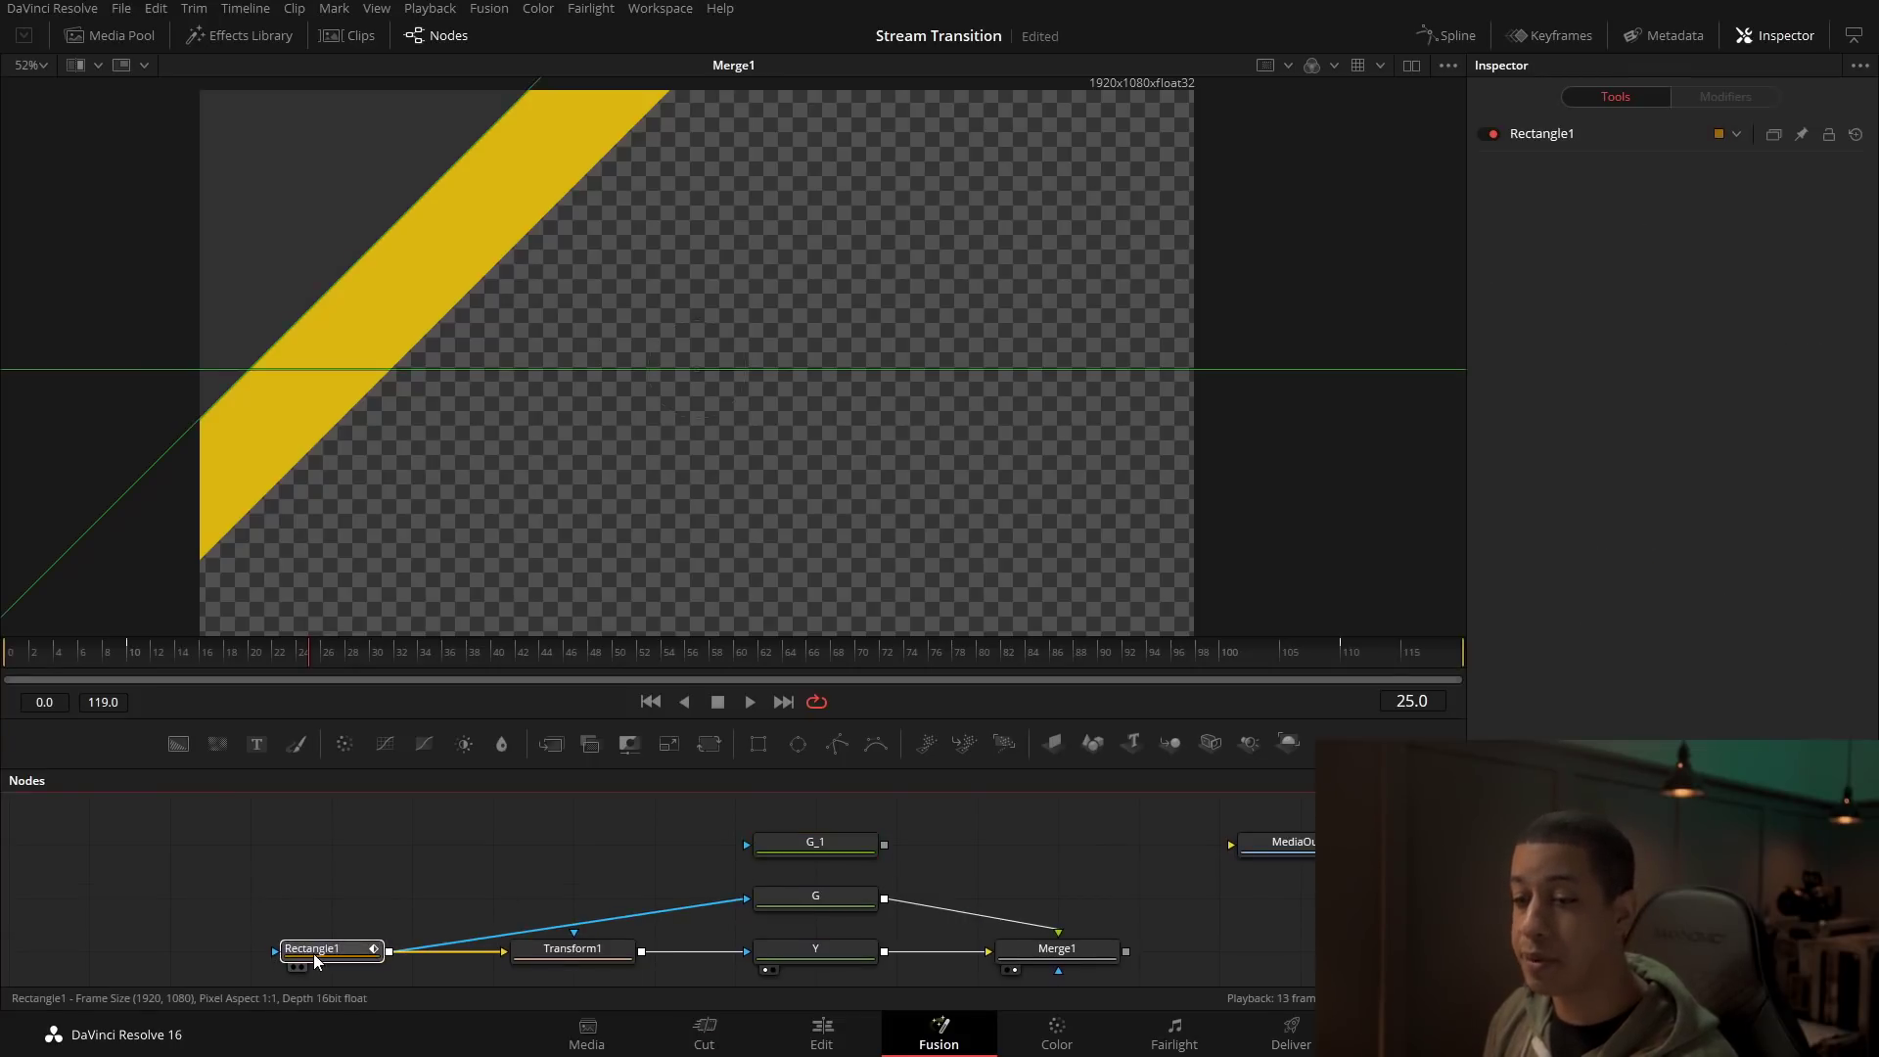
pyautogui.hotkey('ctrl', 'c')
pyautogui.hotkey('ctrl', 'v')
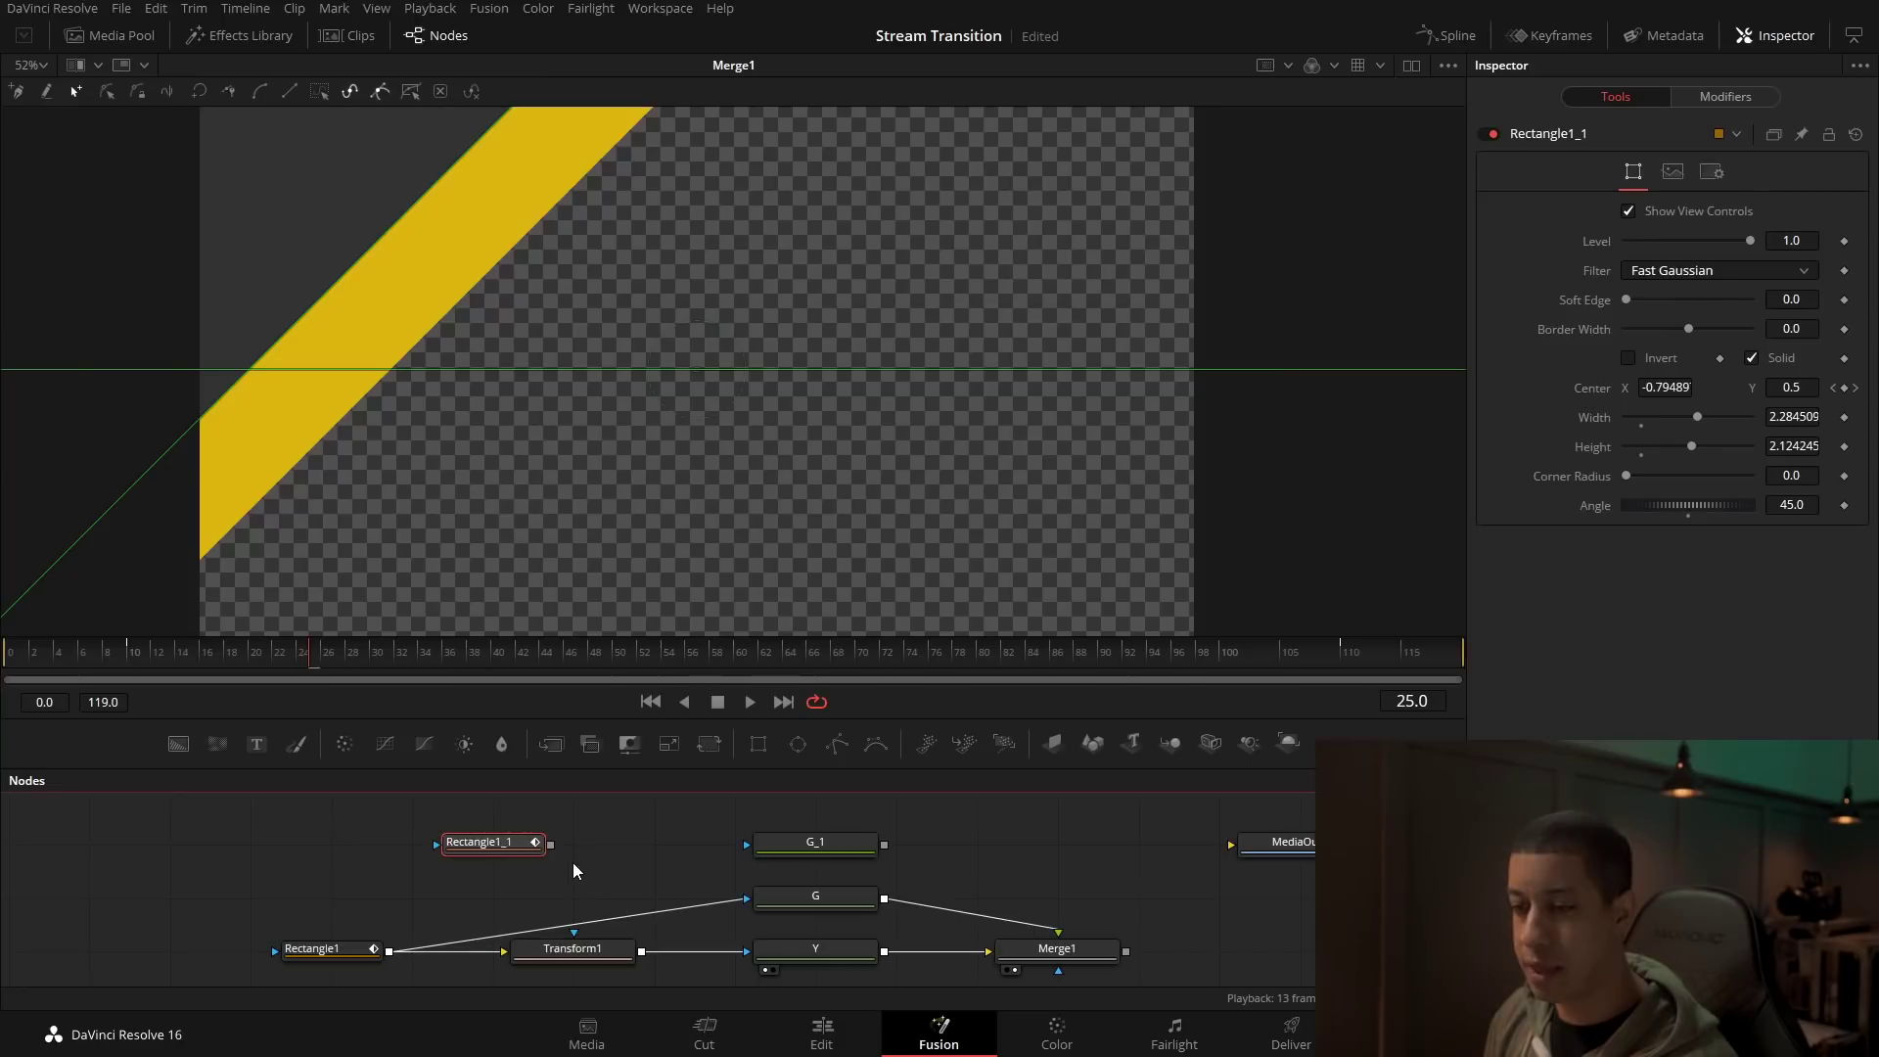
pyautogui.moveTo(551, 852); pyautogui.dragTo(692, 374)
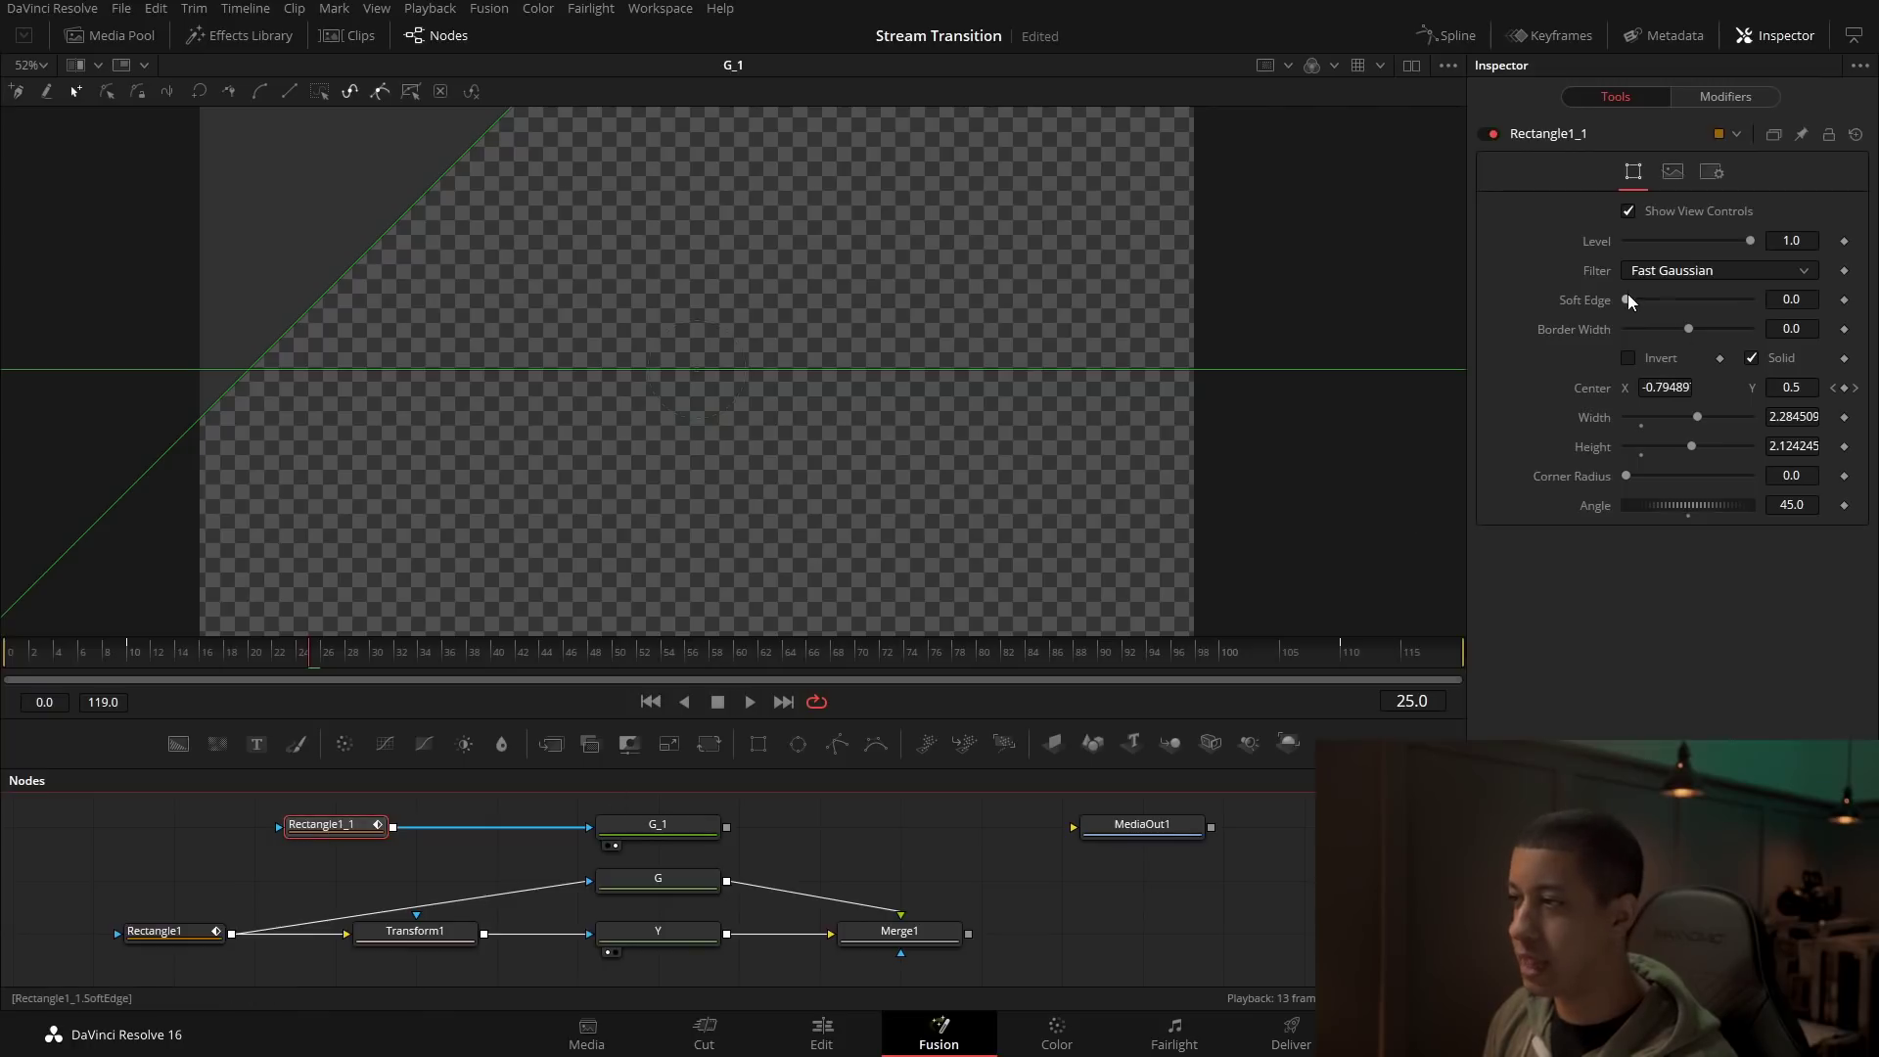
# Step: Set the soft edge of Rectangle1_1 to about 0.087 and change G_1's color to black
pyautogui.moveTo(1636, 301); pyautogui.dragTo(1691, 311)
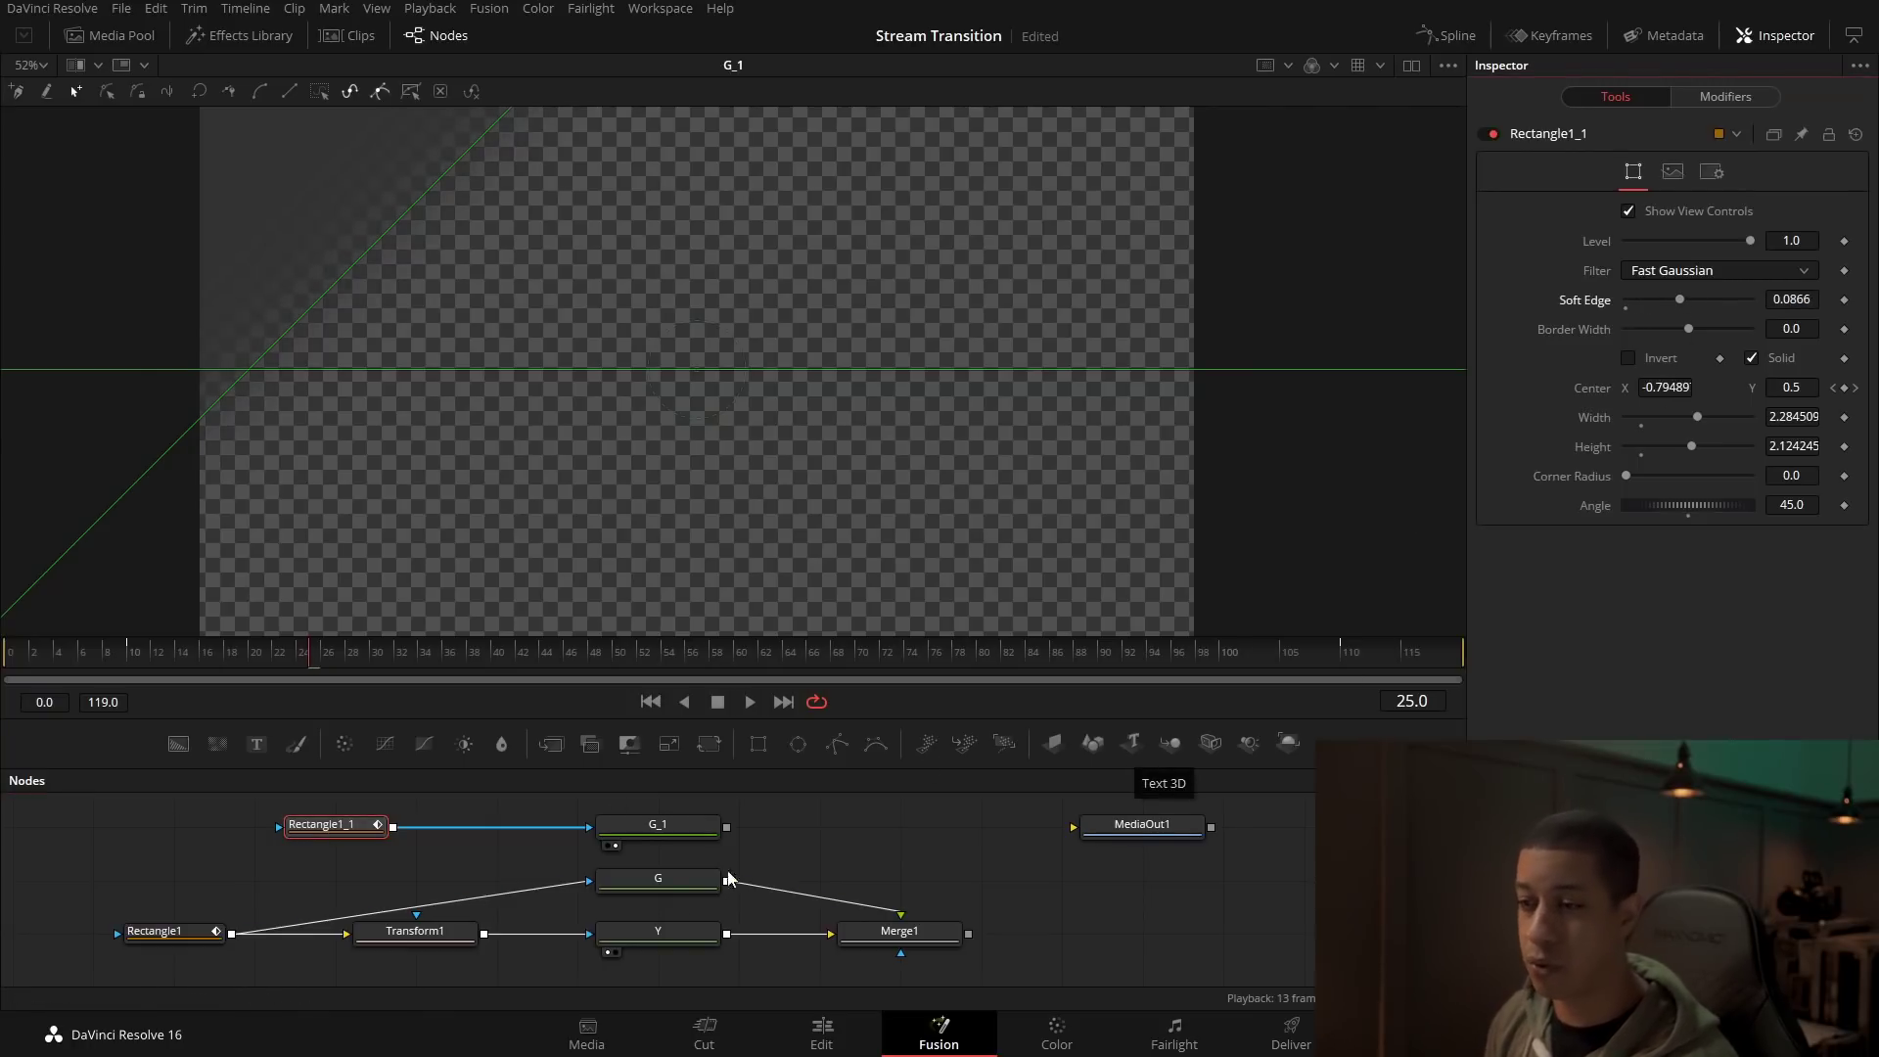
pyautogui.click(663, 837)
pyautogui.moveTo(1668, 446); pyautogui.dragTo(1586, 495)
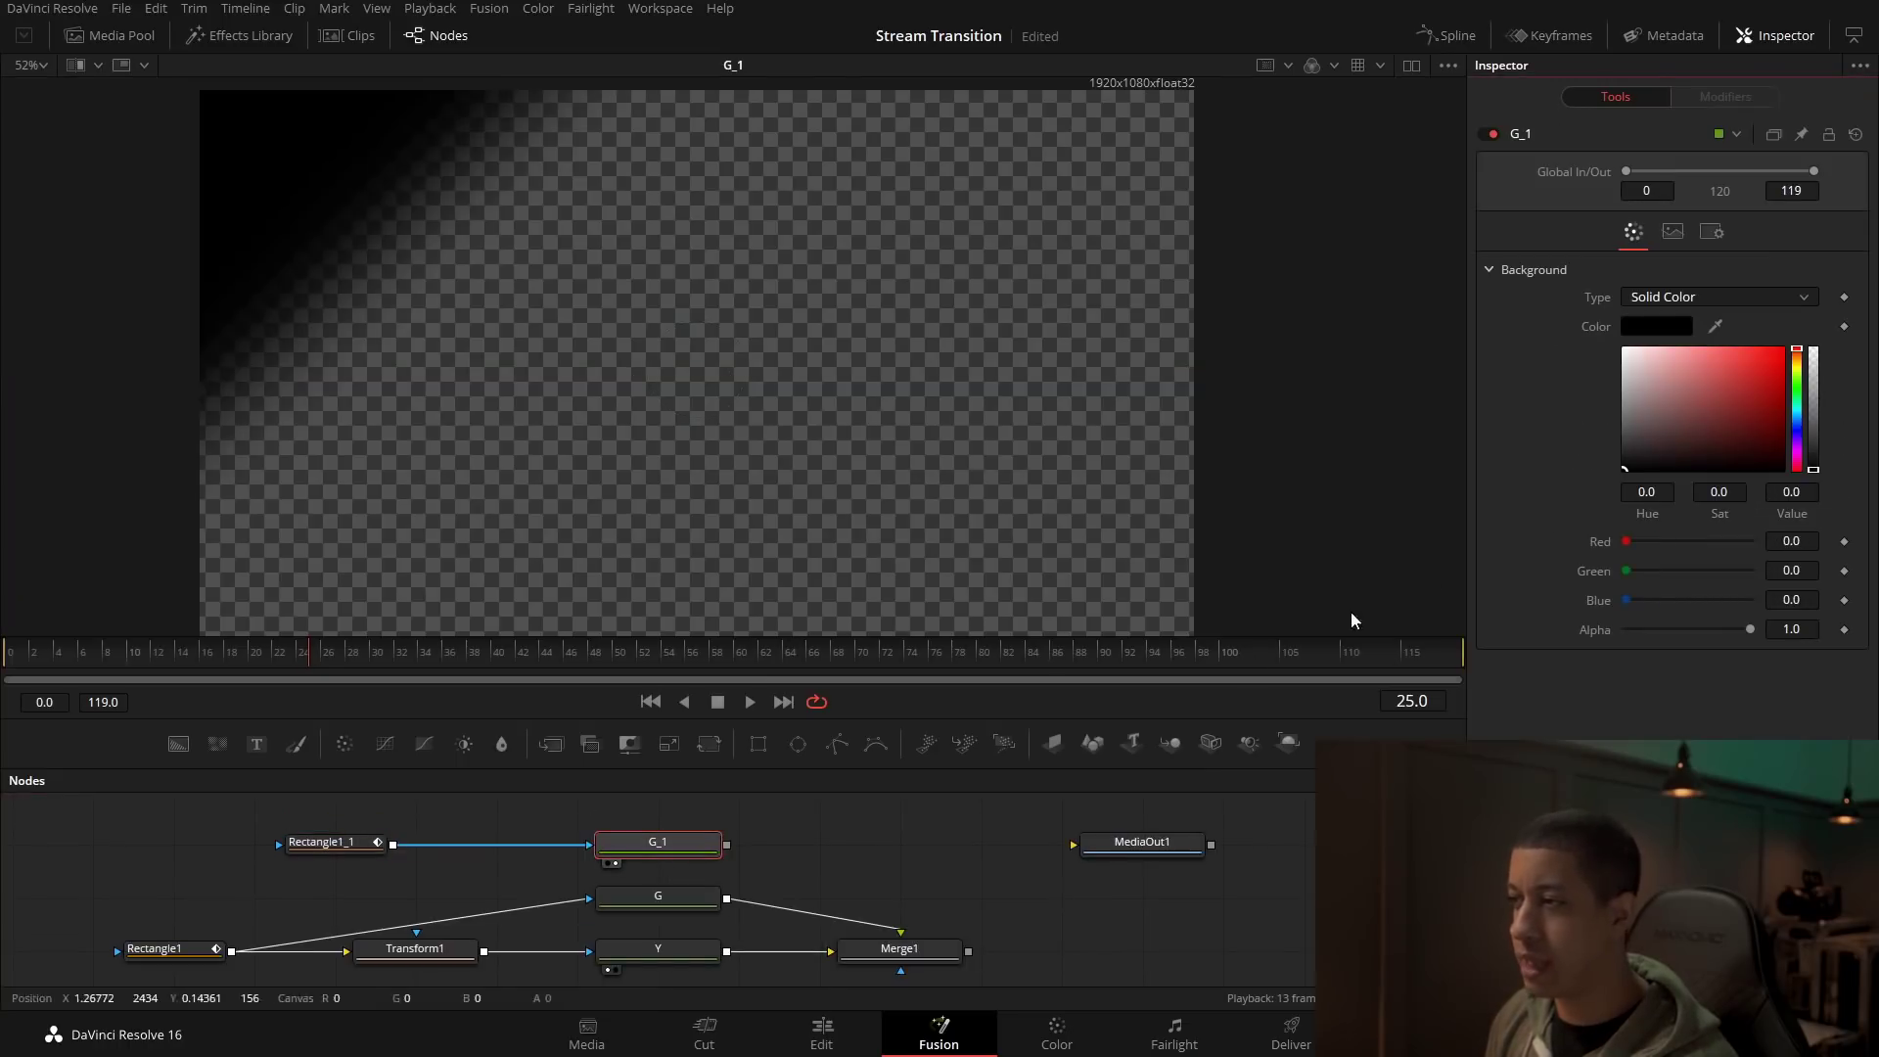
# Step: Merge G over the soft black G_1, keep the result feeding Merge1's foreground, and show Merge1 in the viewer
pyautogui.moveTo(833, 881); pyautogui.dragTo(846, 847)
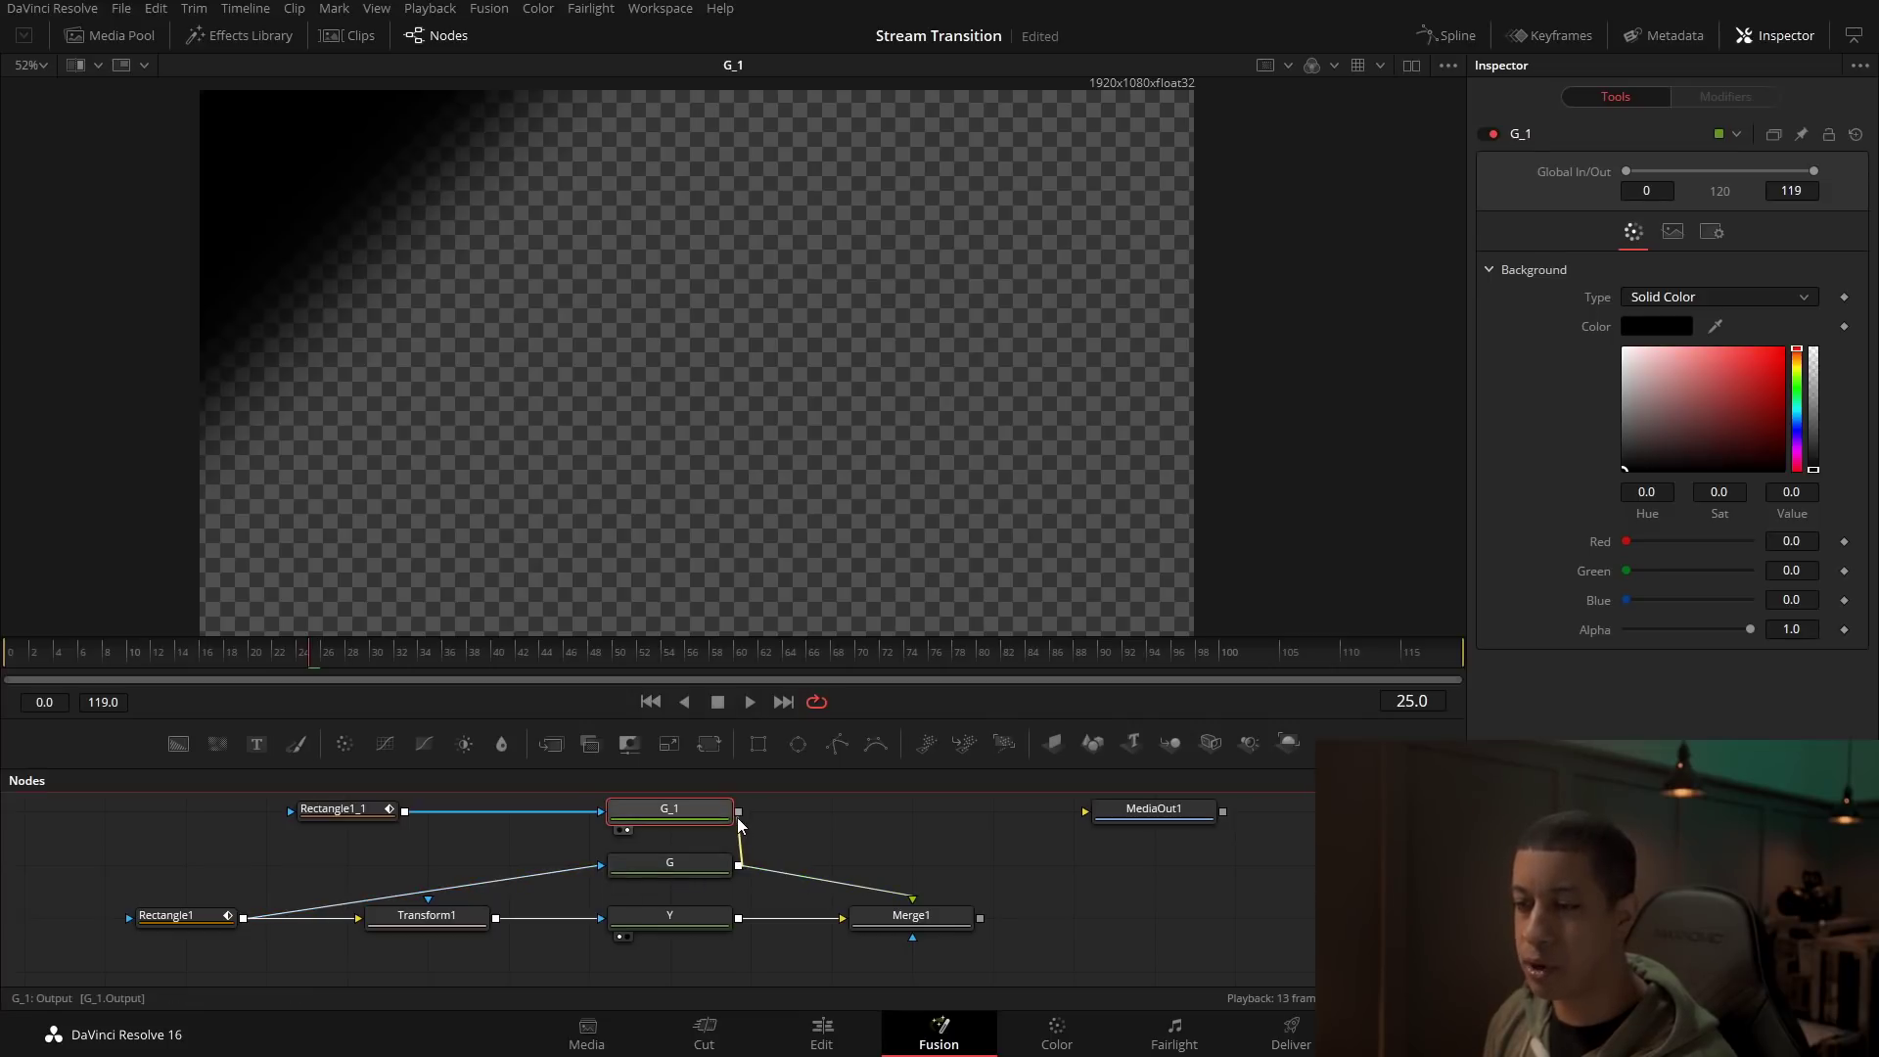
pyautogui.moveTo(737, 813); pyautogui.dragTo(736, 812)
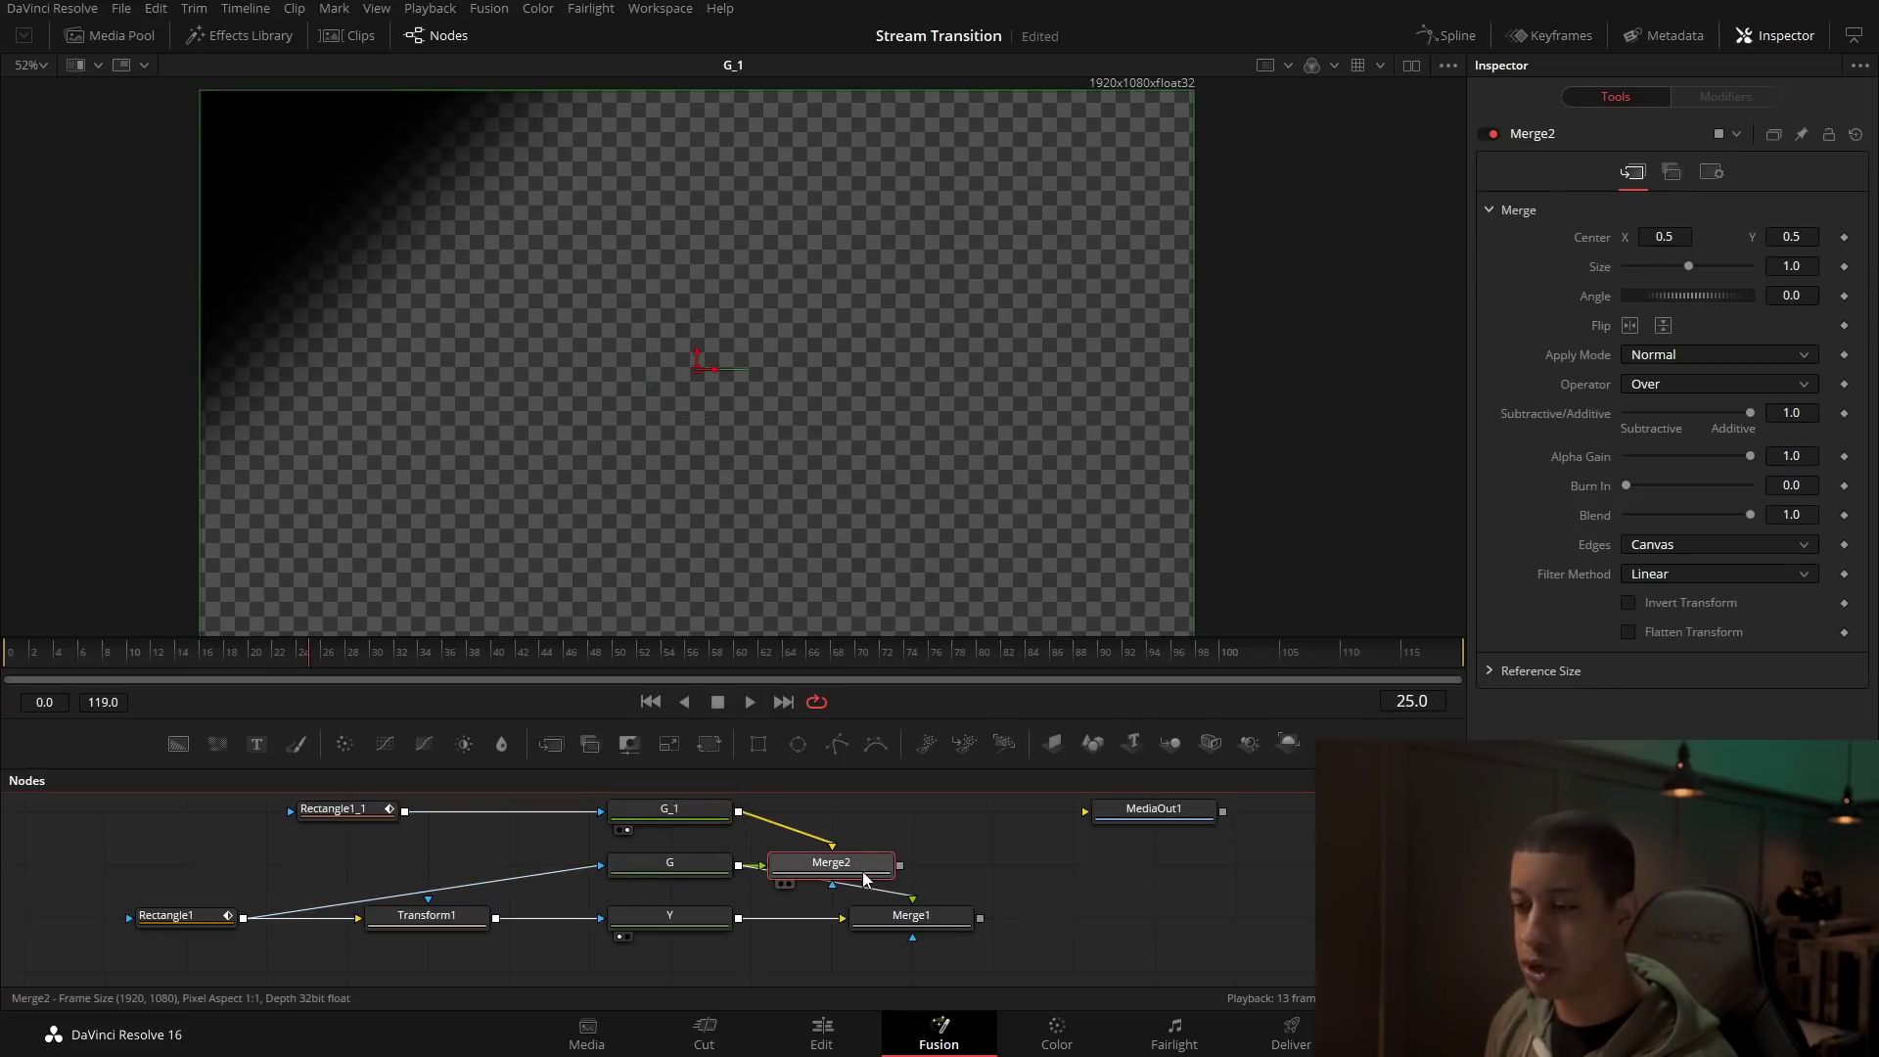
pyautogui.press('1')
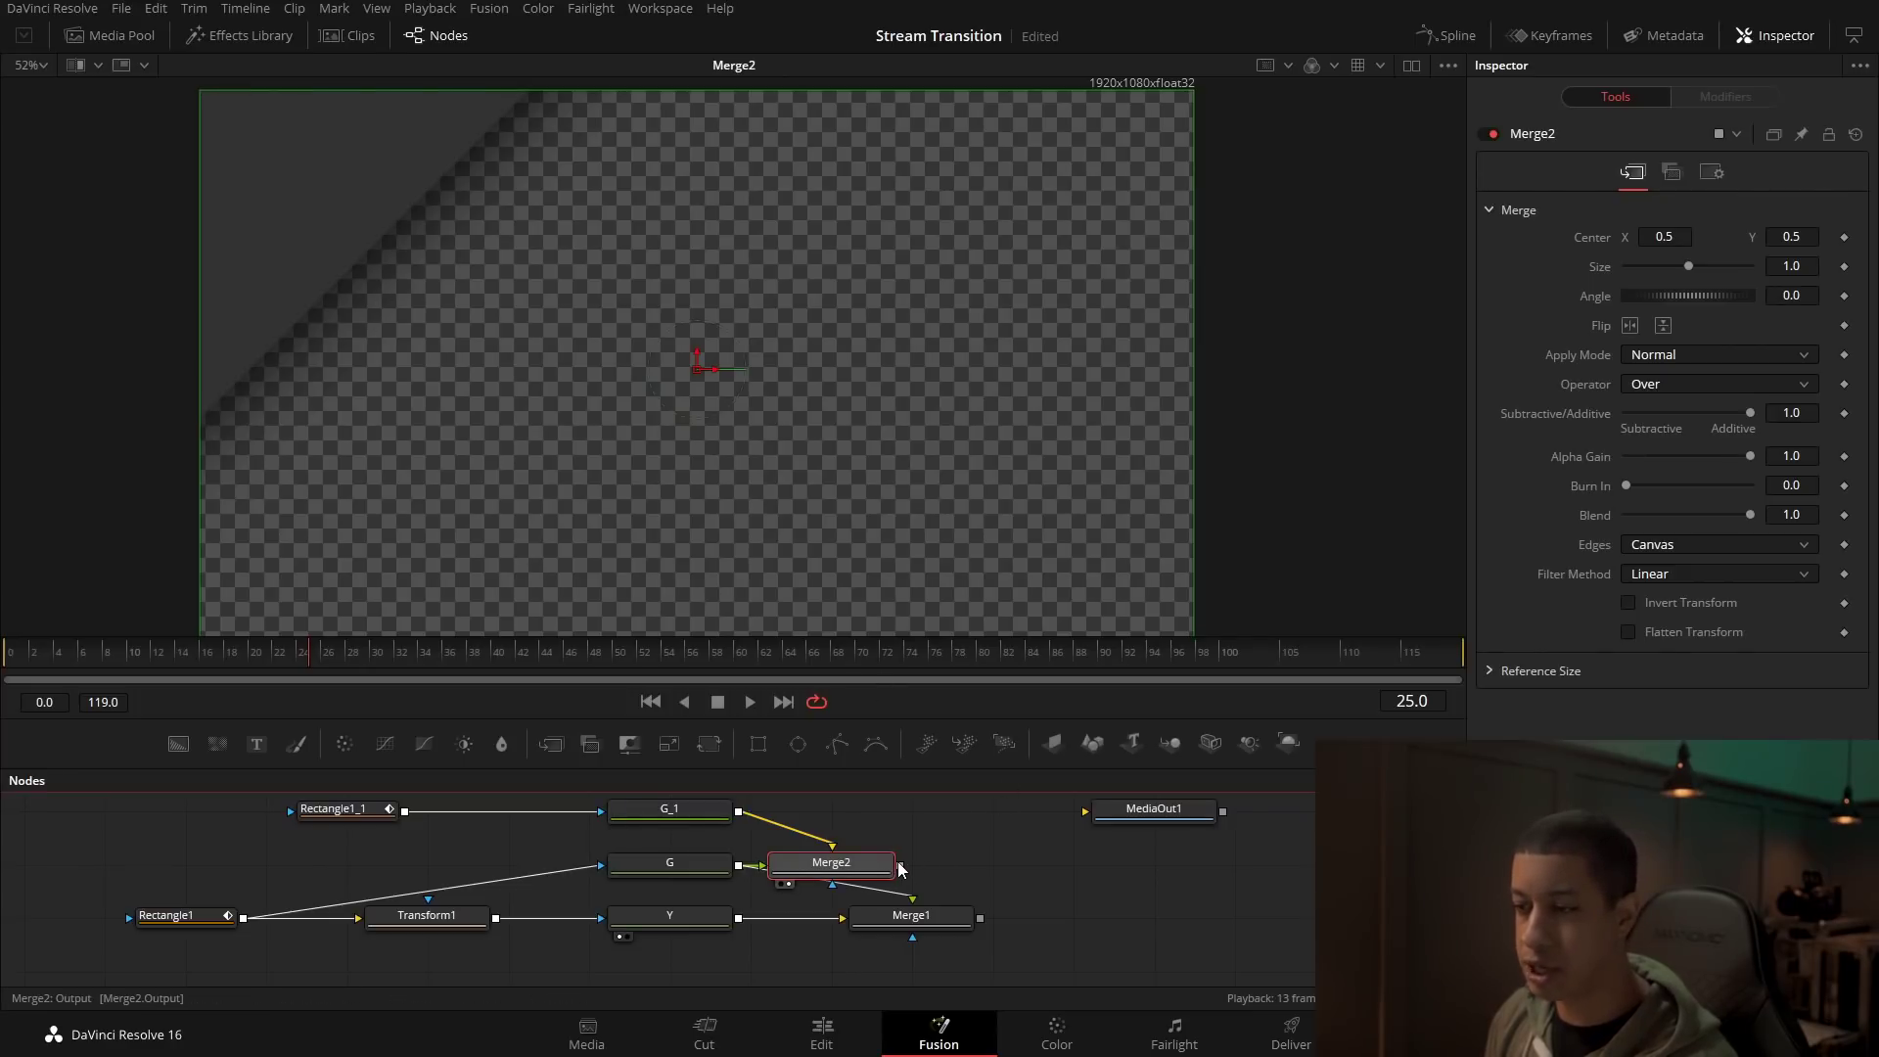
pyautogui.moveTo(899, 865); pyautogui.dragTo(1046, 922)
pyautogui.press('1')
# Step: Insert a Transform node between Rectangle1_1 and G_1, and line it up above Transform1
pyautogui.click(430, 841)
pyautogui.moveTo(430, 842); pyautogui.dragTo(503, 816)
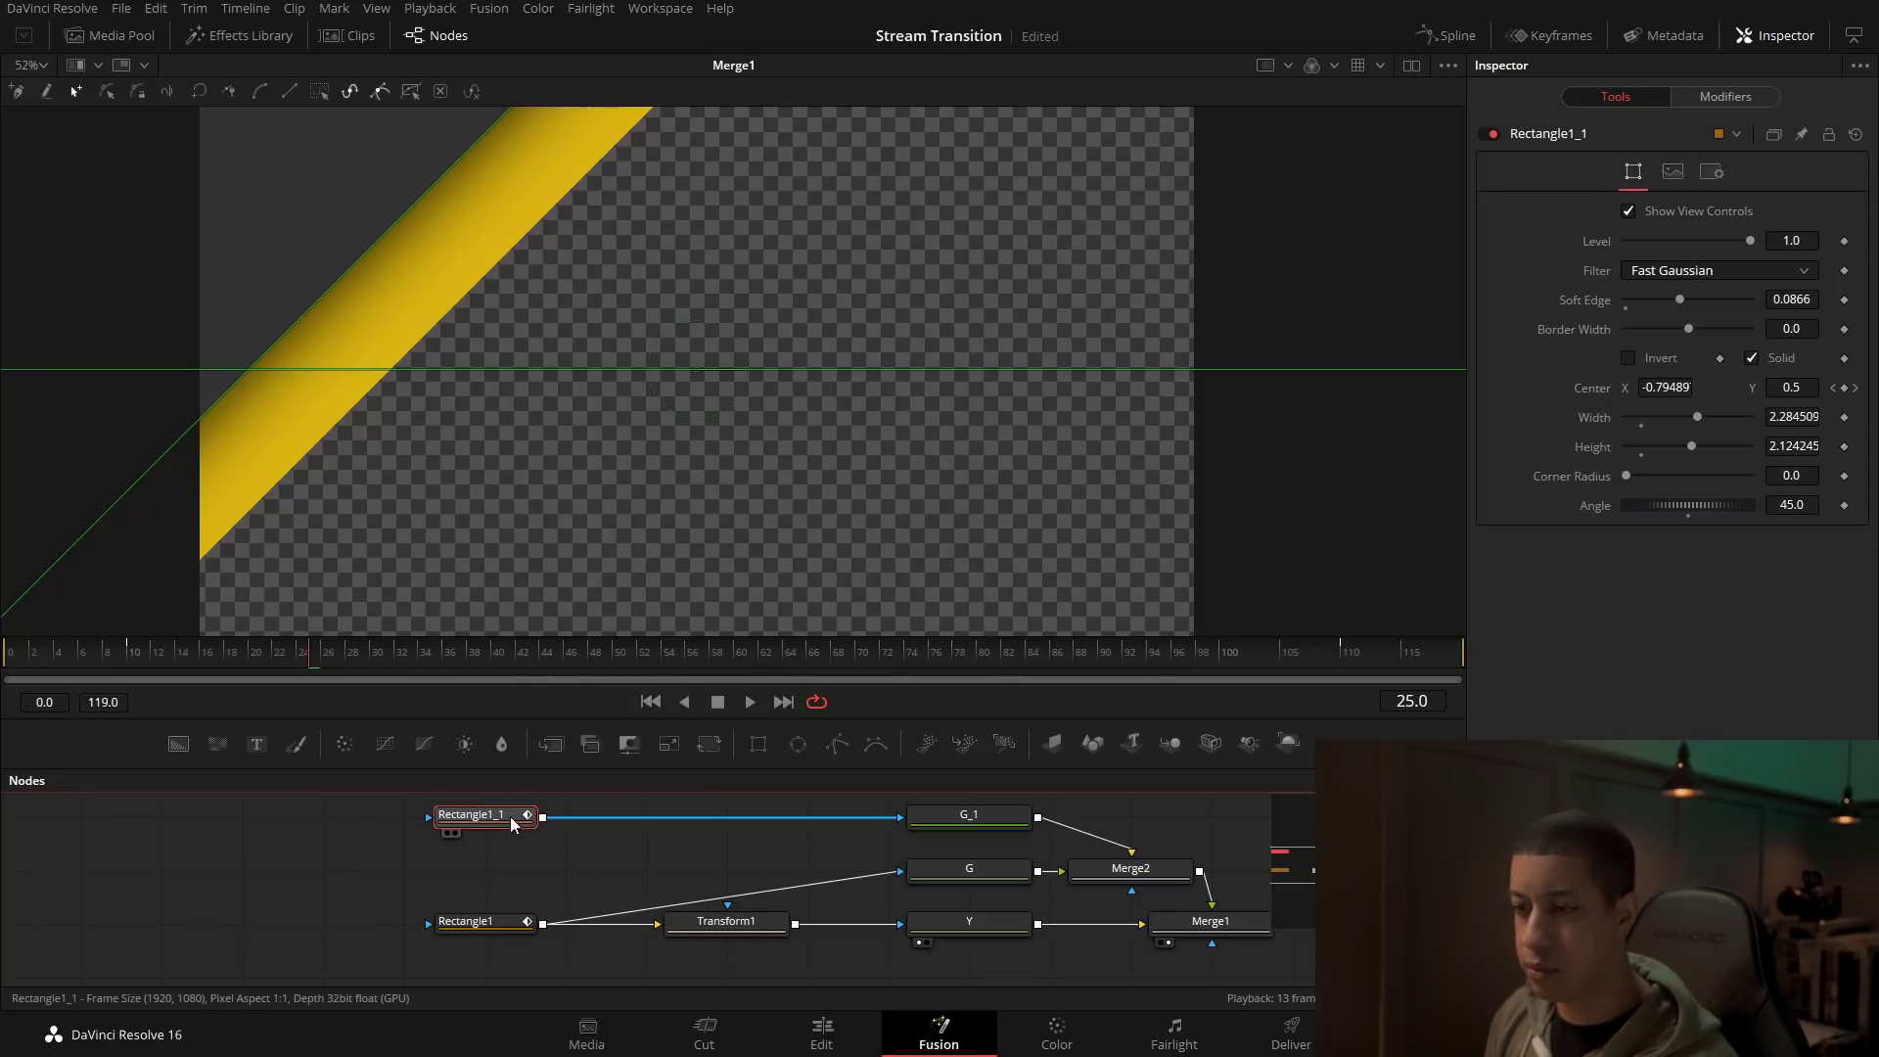
pyautogui.click(708, 744)
pyautogui.moveTo(630, 842); pyautogui.dragTo(752, 844)
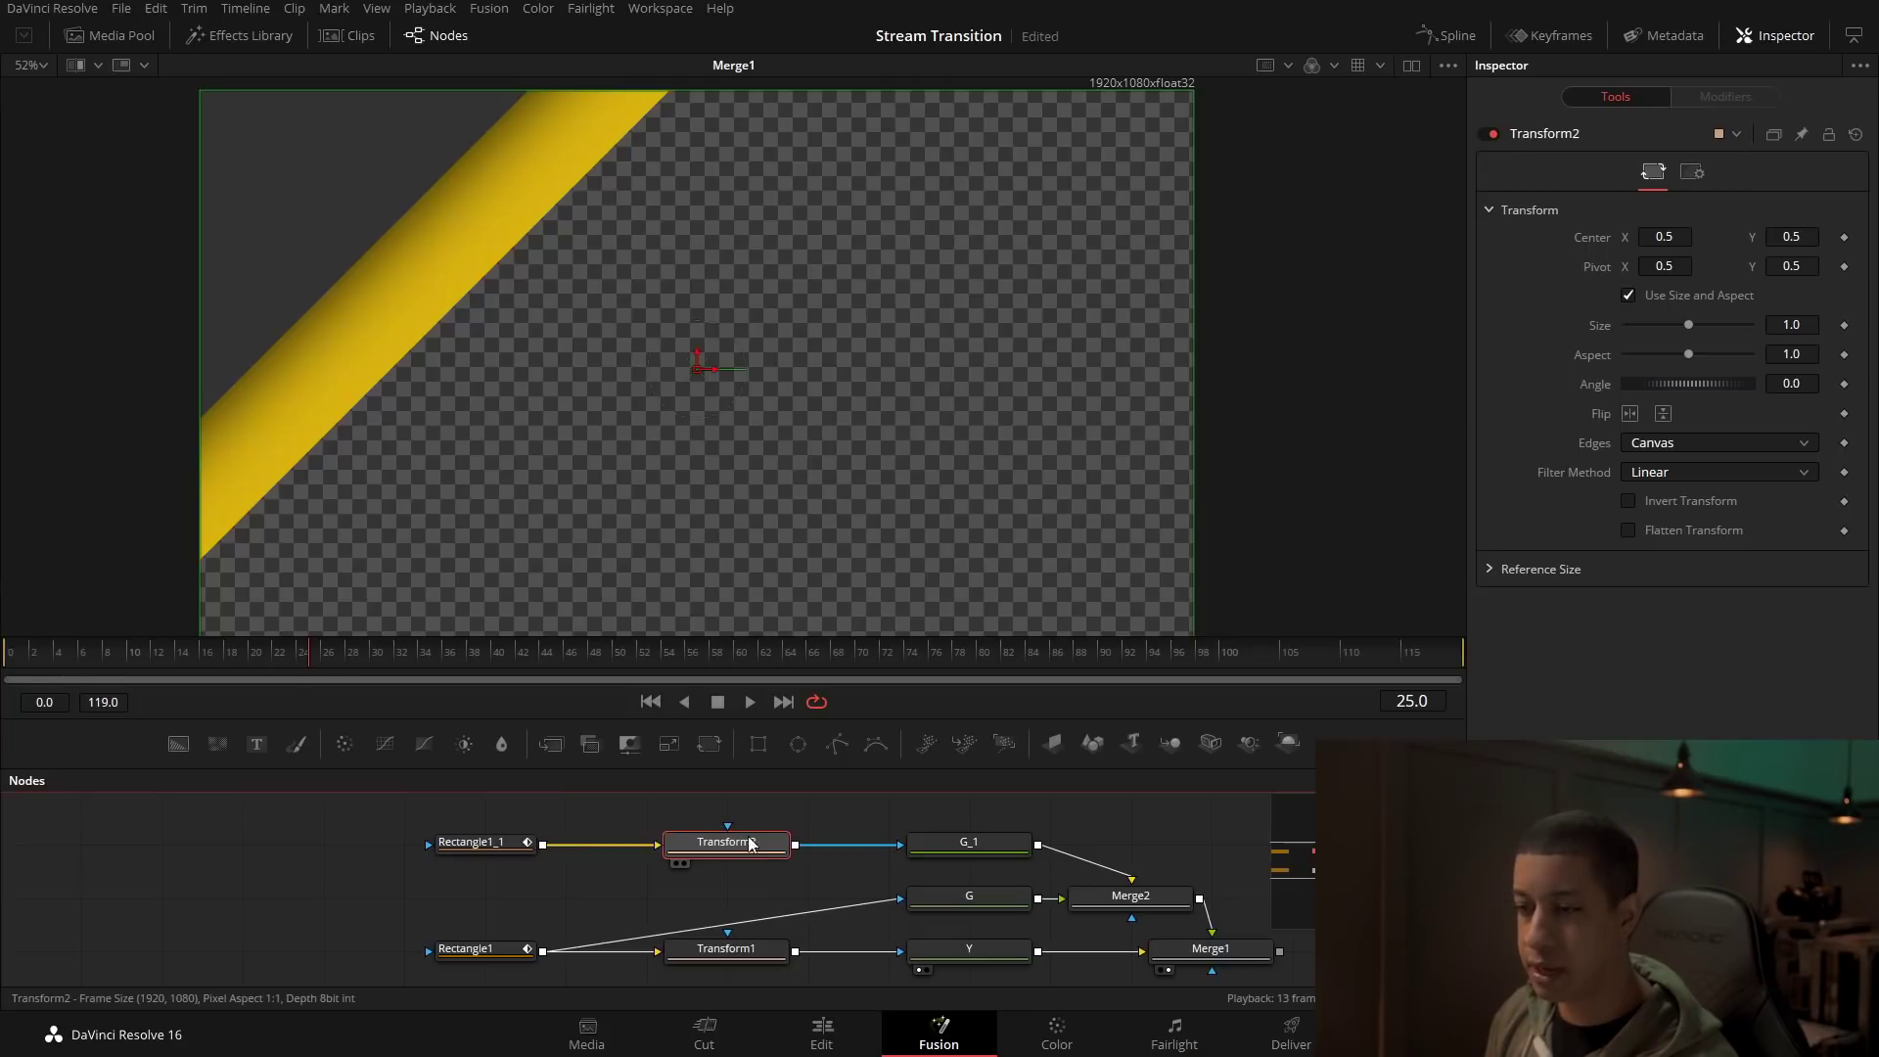
# Step: Offset Transform2's center to about X 0.548 so the shadow extends farther onto the yellow stripe, undoing any extra adjustment
pyautogui.press('1')
pyautogui.moveTo(716, 370); pyautogui.dragTo(765, 375)
pyautogui.moveTo(425, 946); pyautogui.dragTo(186, 901)
pyautogui.press('1')
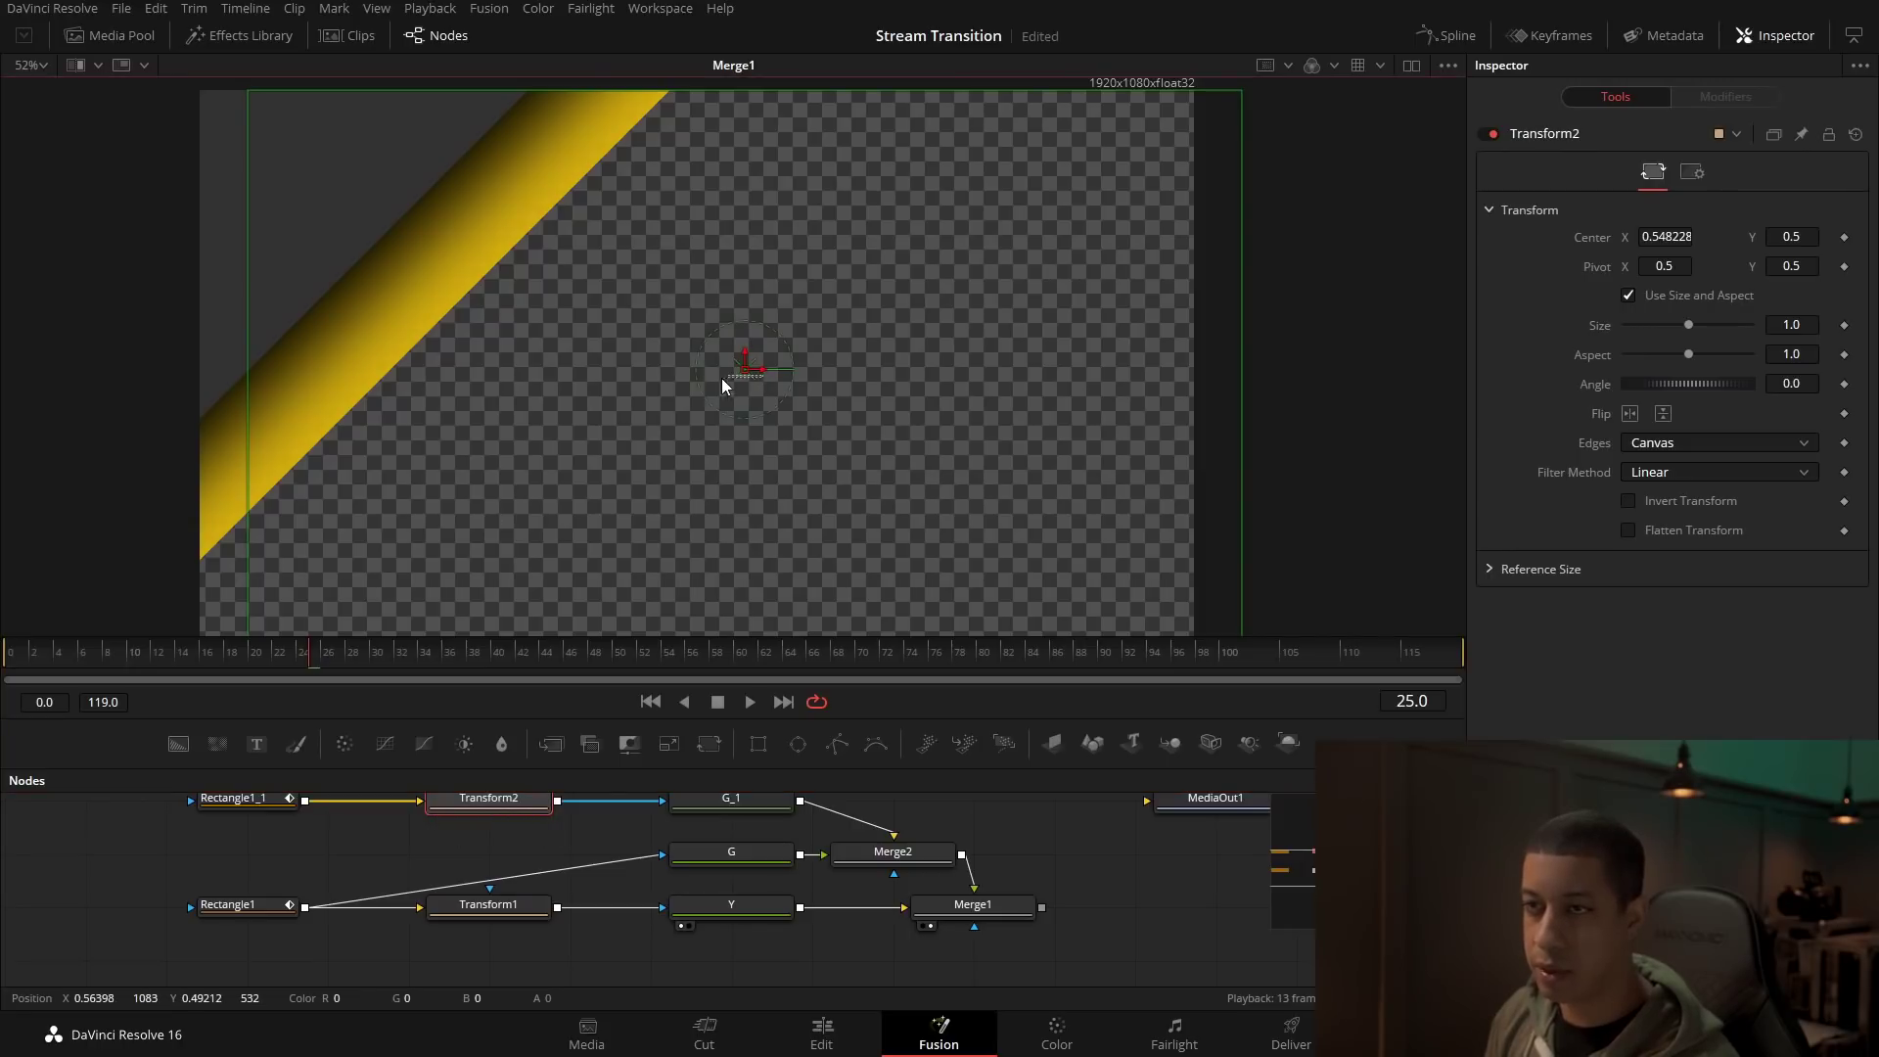
pyautogui.moveTo(759, 381)
pyautogui.mouseDown()
pyautogui.moveTo(721, 373)
pyautogui.moveTo(771, 370)
pyautogui.mouseUp()
pyautogui.hotkey('ctrl', 'z')
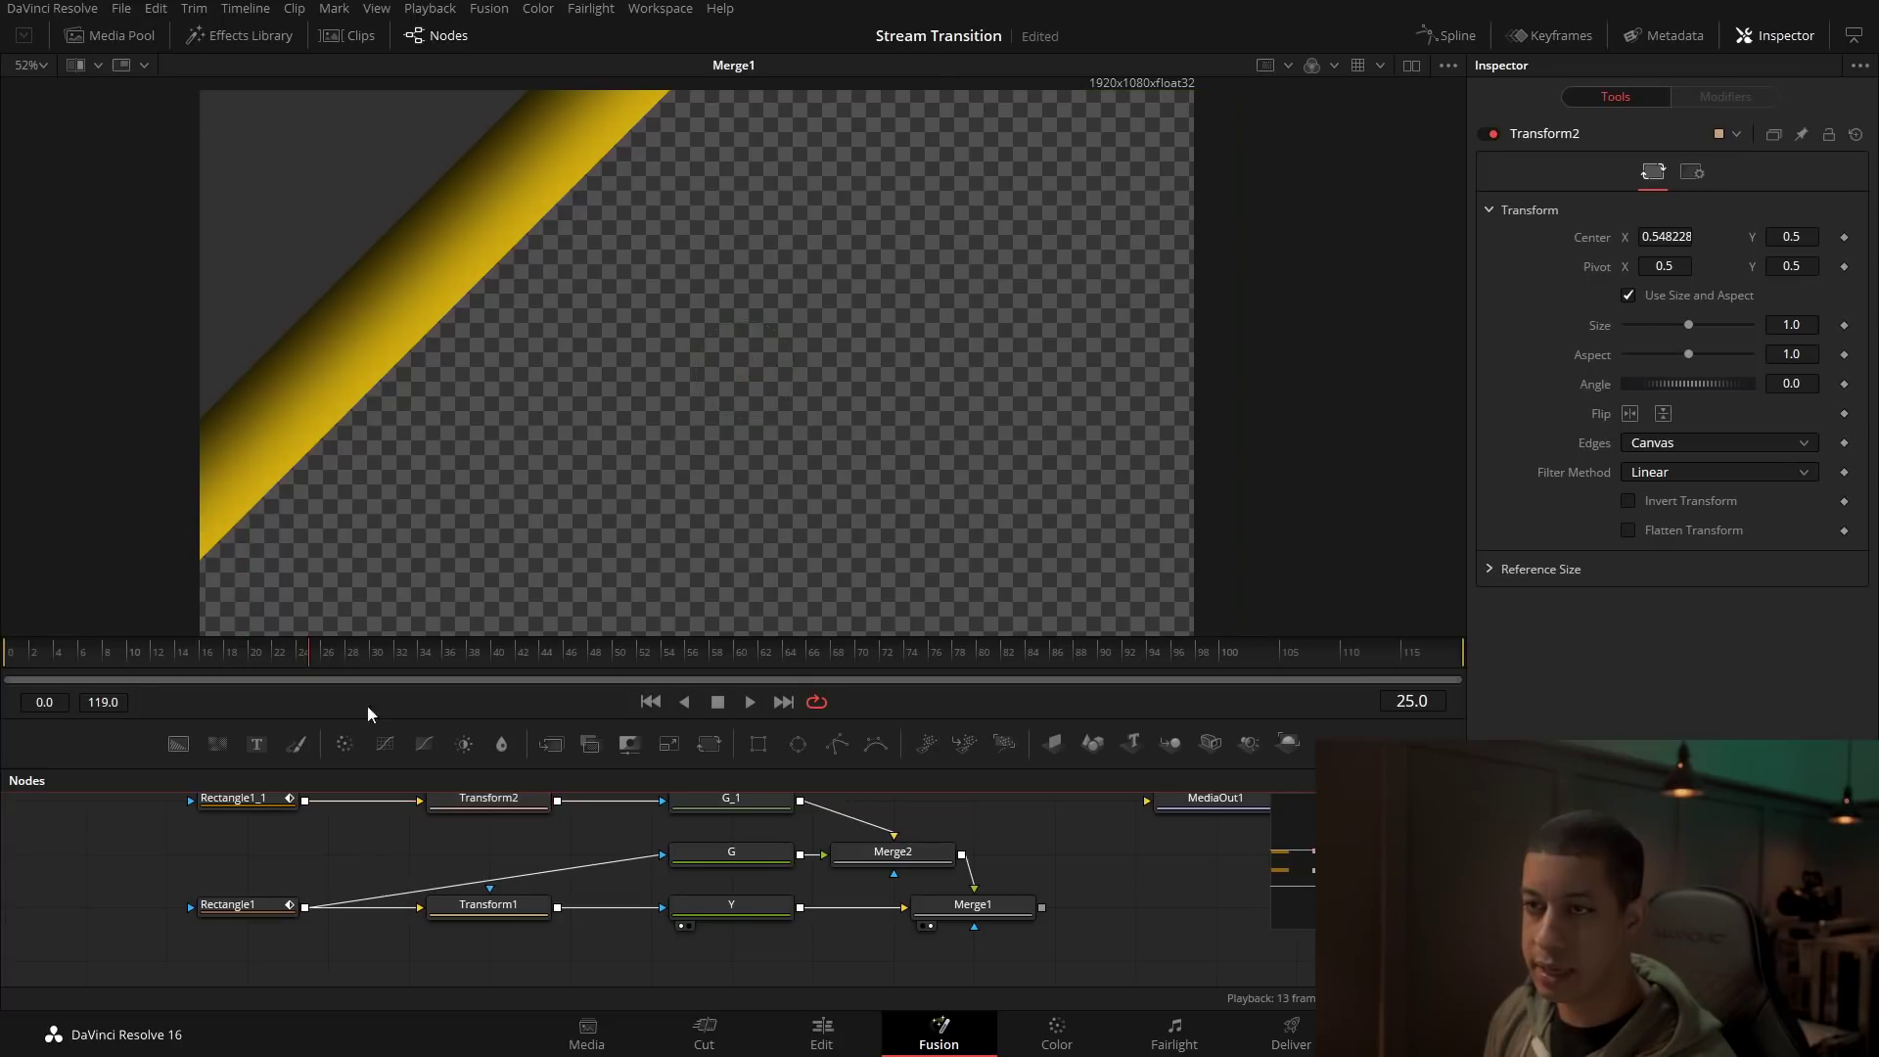
# Step: Lower the alpha of the black shadow background G_1 to about 0.83
pyautogui.scroll(1, 554, 866)
pyautogui.click(731, 841)
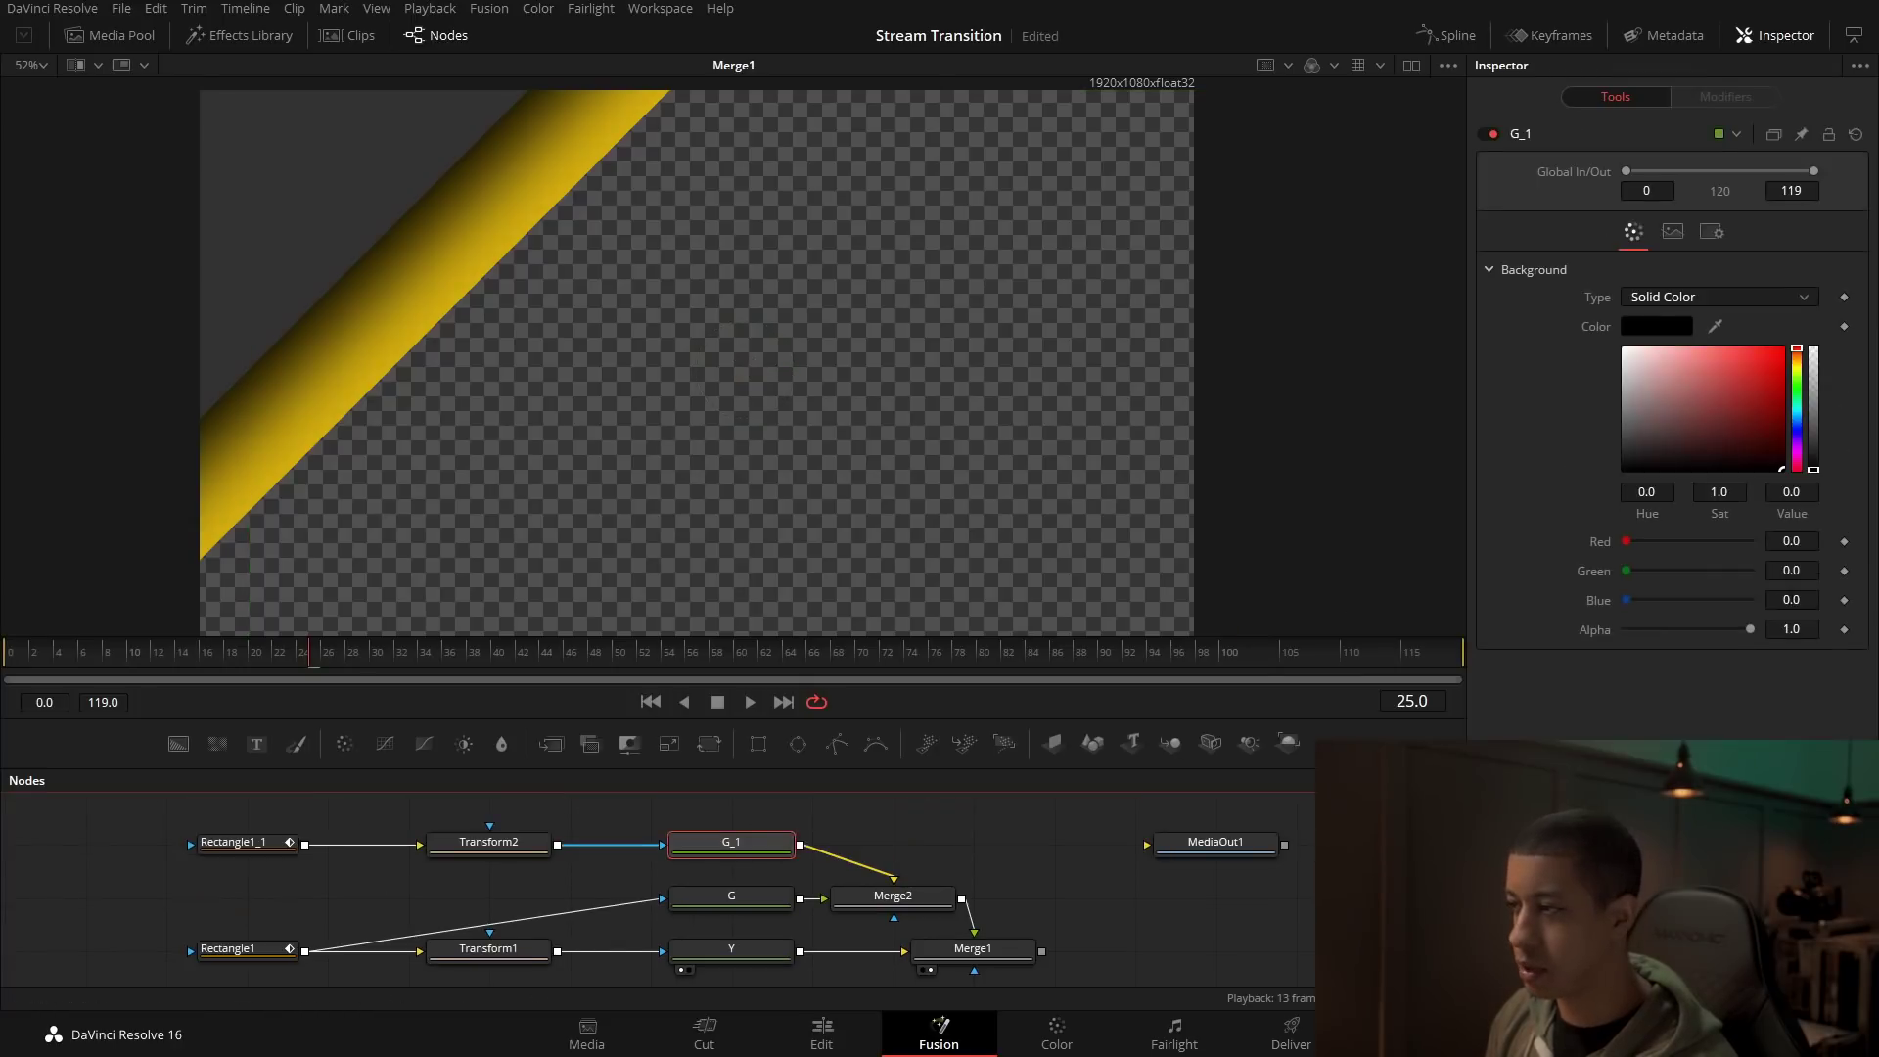
pyautogui.moveTo(1741, 628); pyautogui.dragTo(1725, 630)
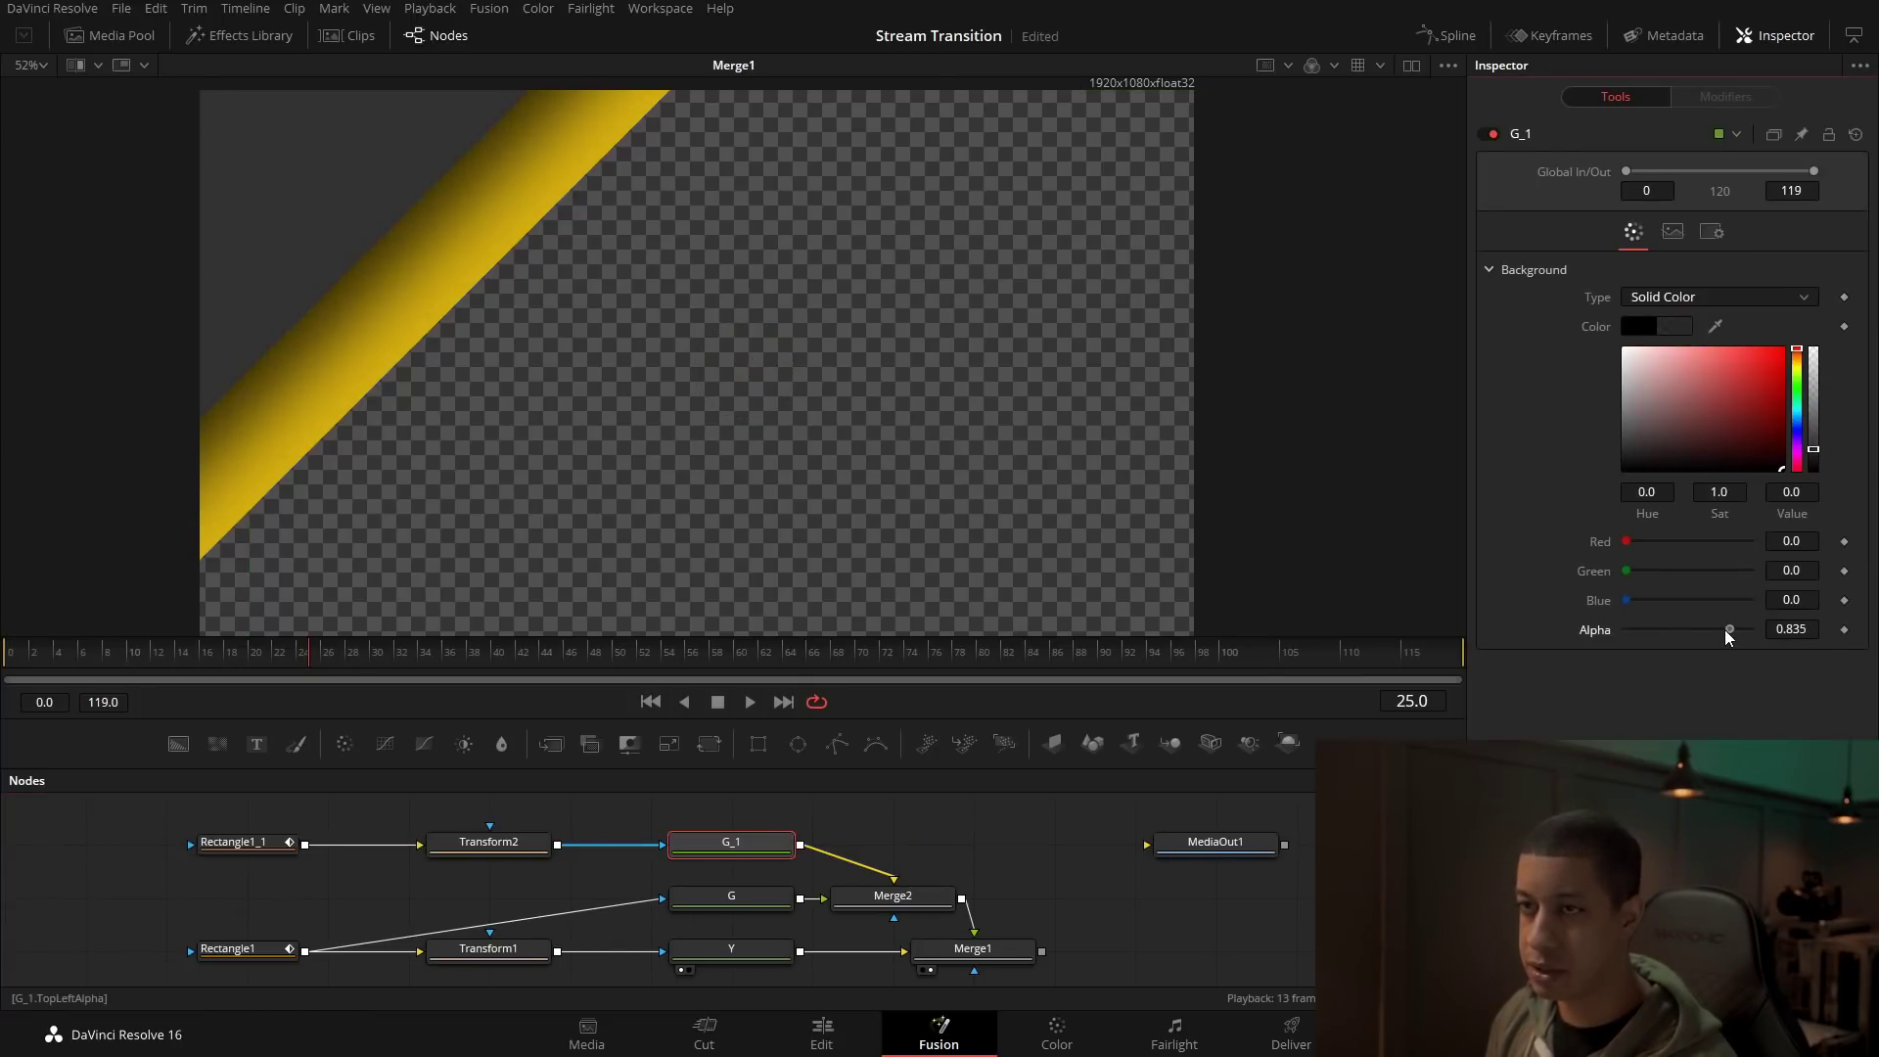
# Step: Scrub the sweep from frame 12 to frame 29 to check how the shadow falls on the yellow stripe
pyautogui.click(115, 663)
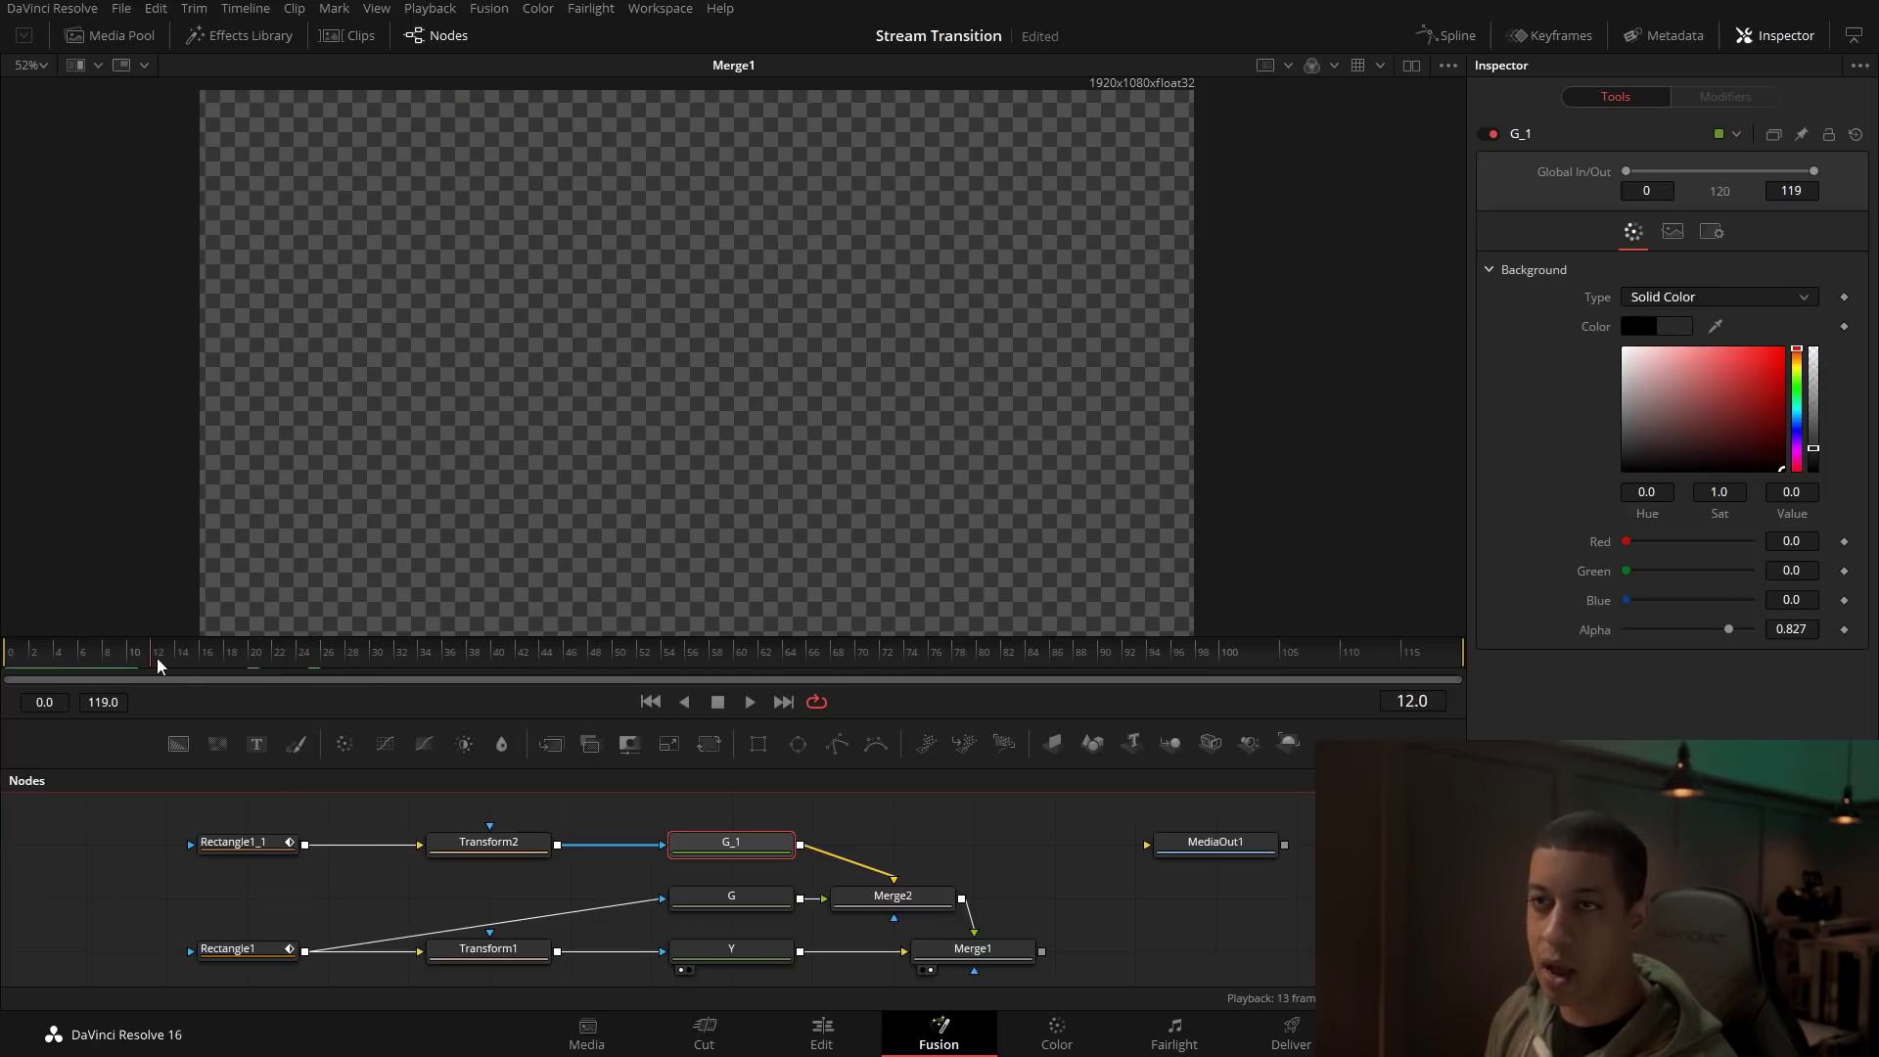
pyautogui.moveTo(160, 666); pyautogui.dragTo(256, 665)
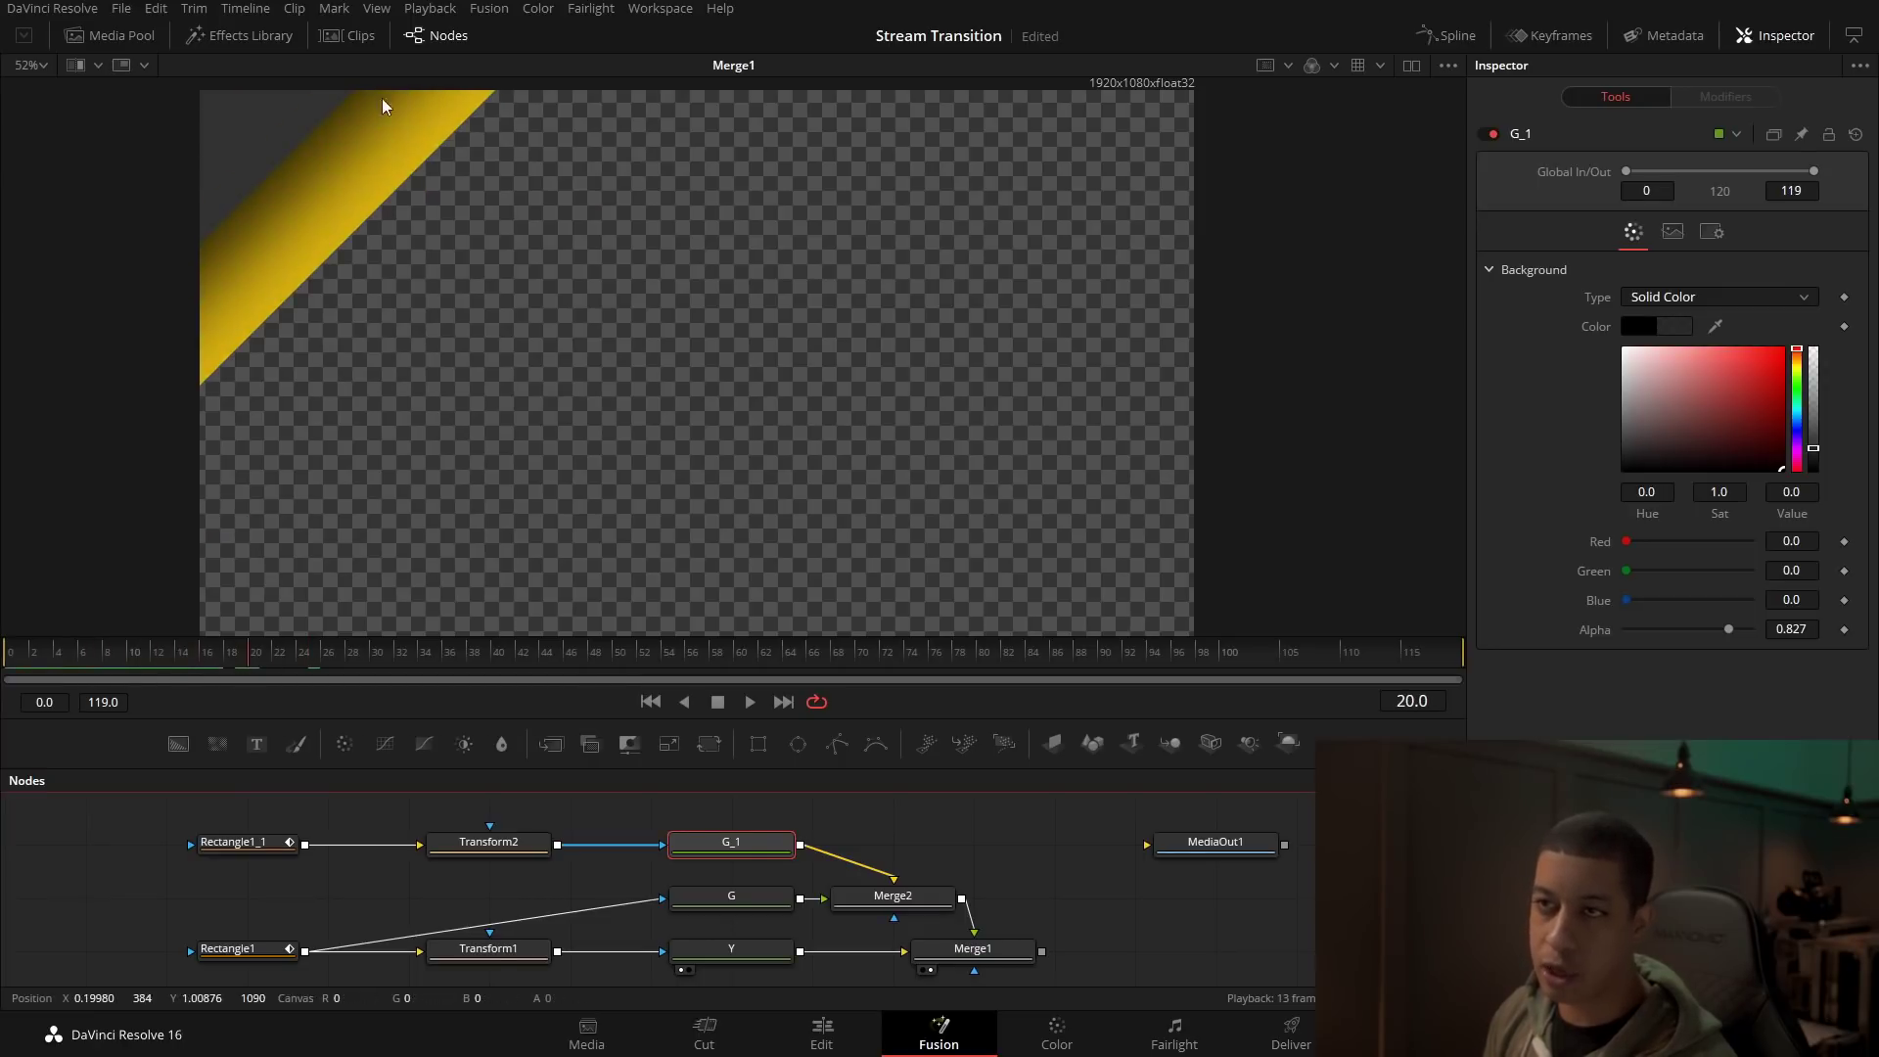
pyautogui.moveTo(265, 661); pyautogui.dragTo(359, 662)
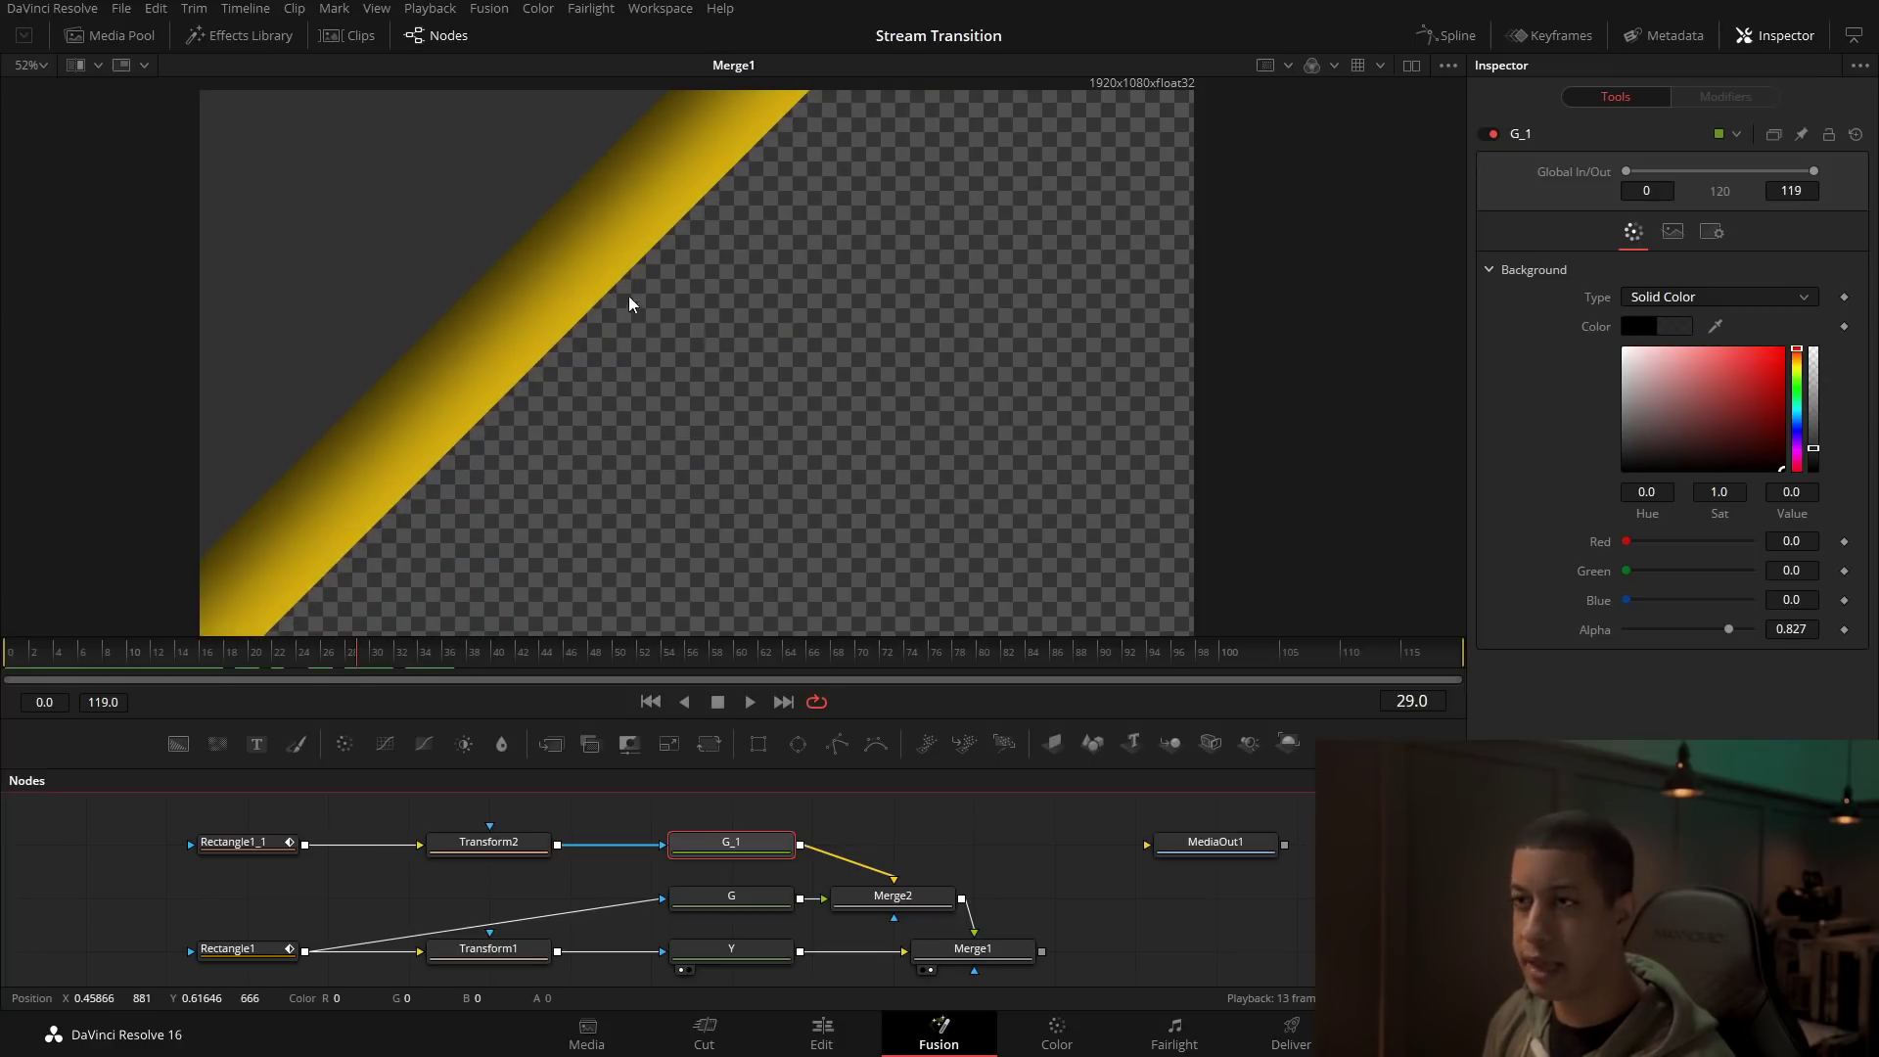
# Step: Fit the composite in the viewer and play the sweep through to check the stripe, shadow and gray background in motion
pyautogui.click(30, 64)
pyautogui.click(39, 94)
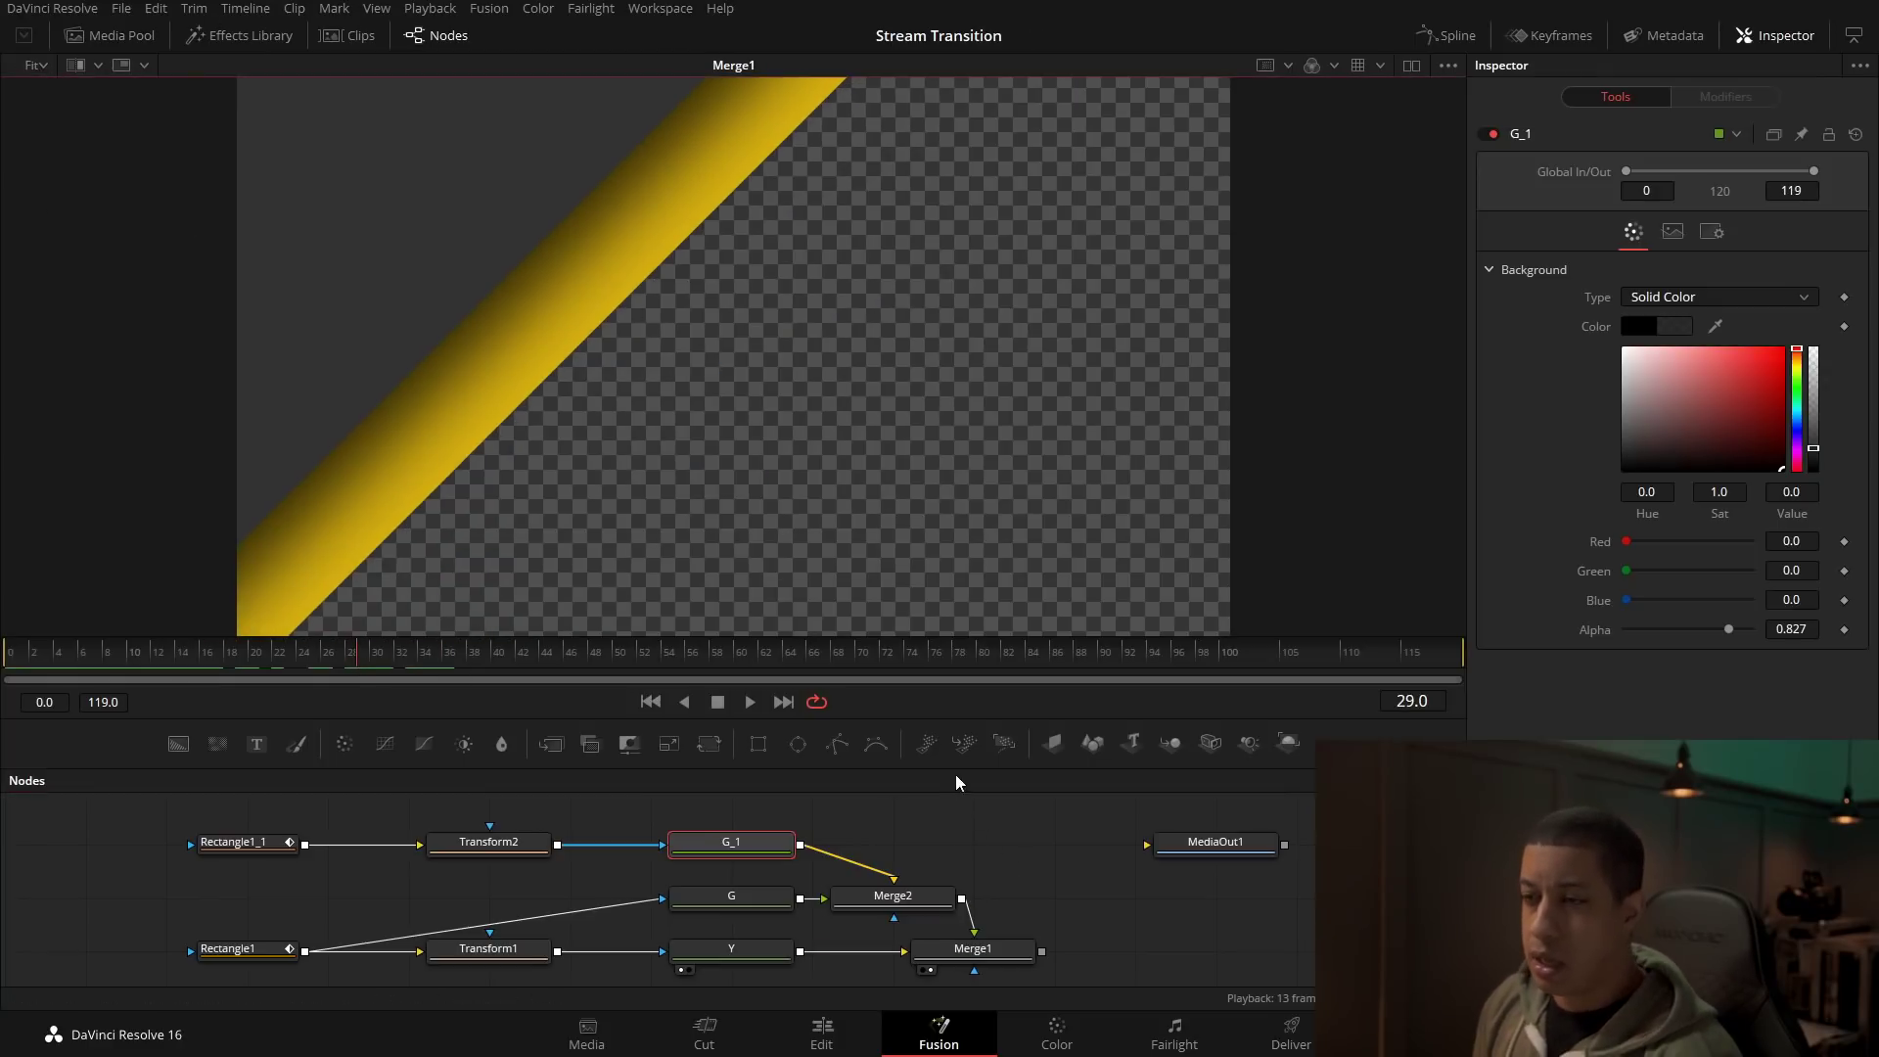
pyautogui.moveTo(696, 415); pyautogui.dragTo(792, 436)
pyautogui.press('space')
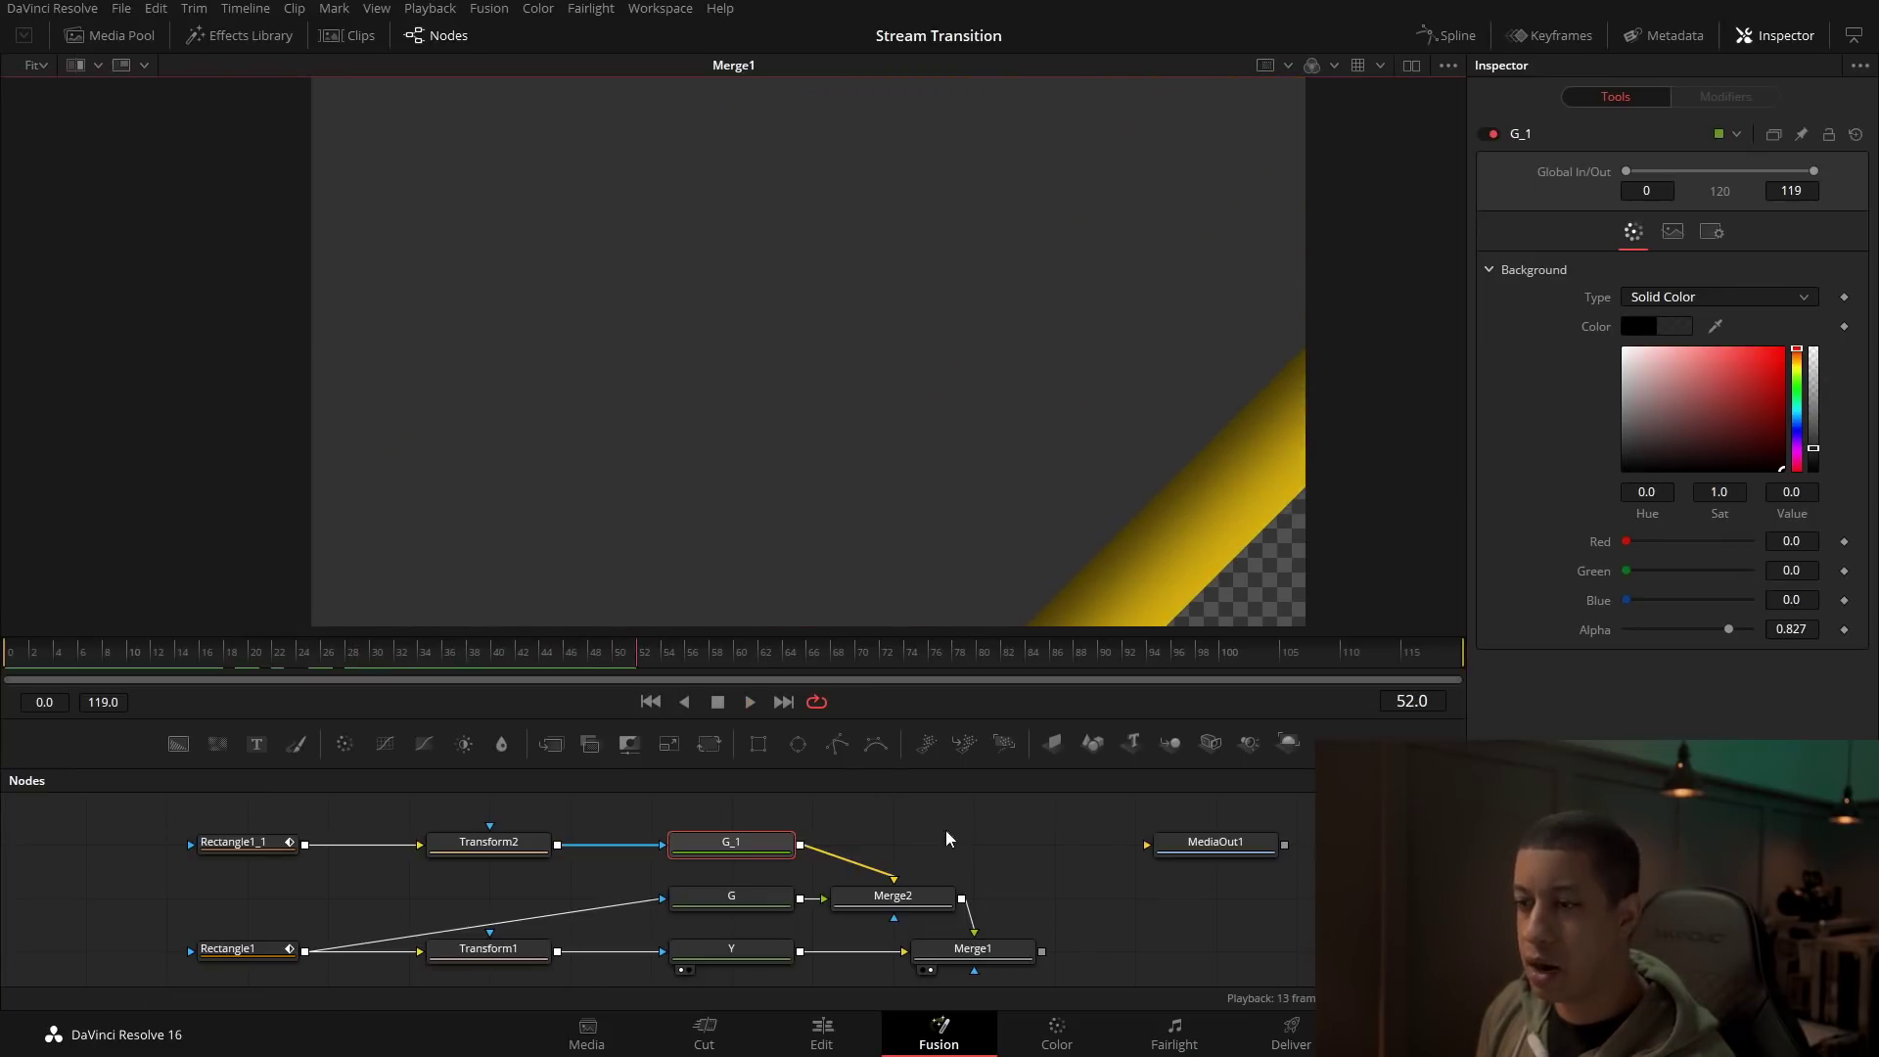
pyautogui.press('space')
pyautogui.moveTo(732, 668); pyautogui.dragTo(419, 645)
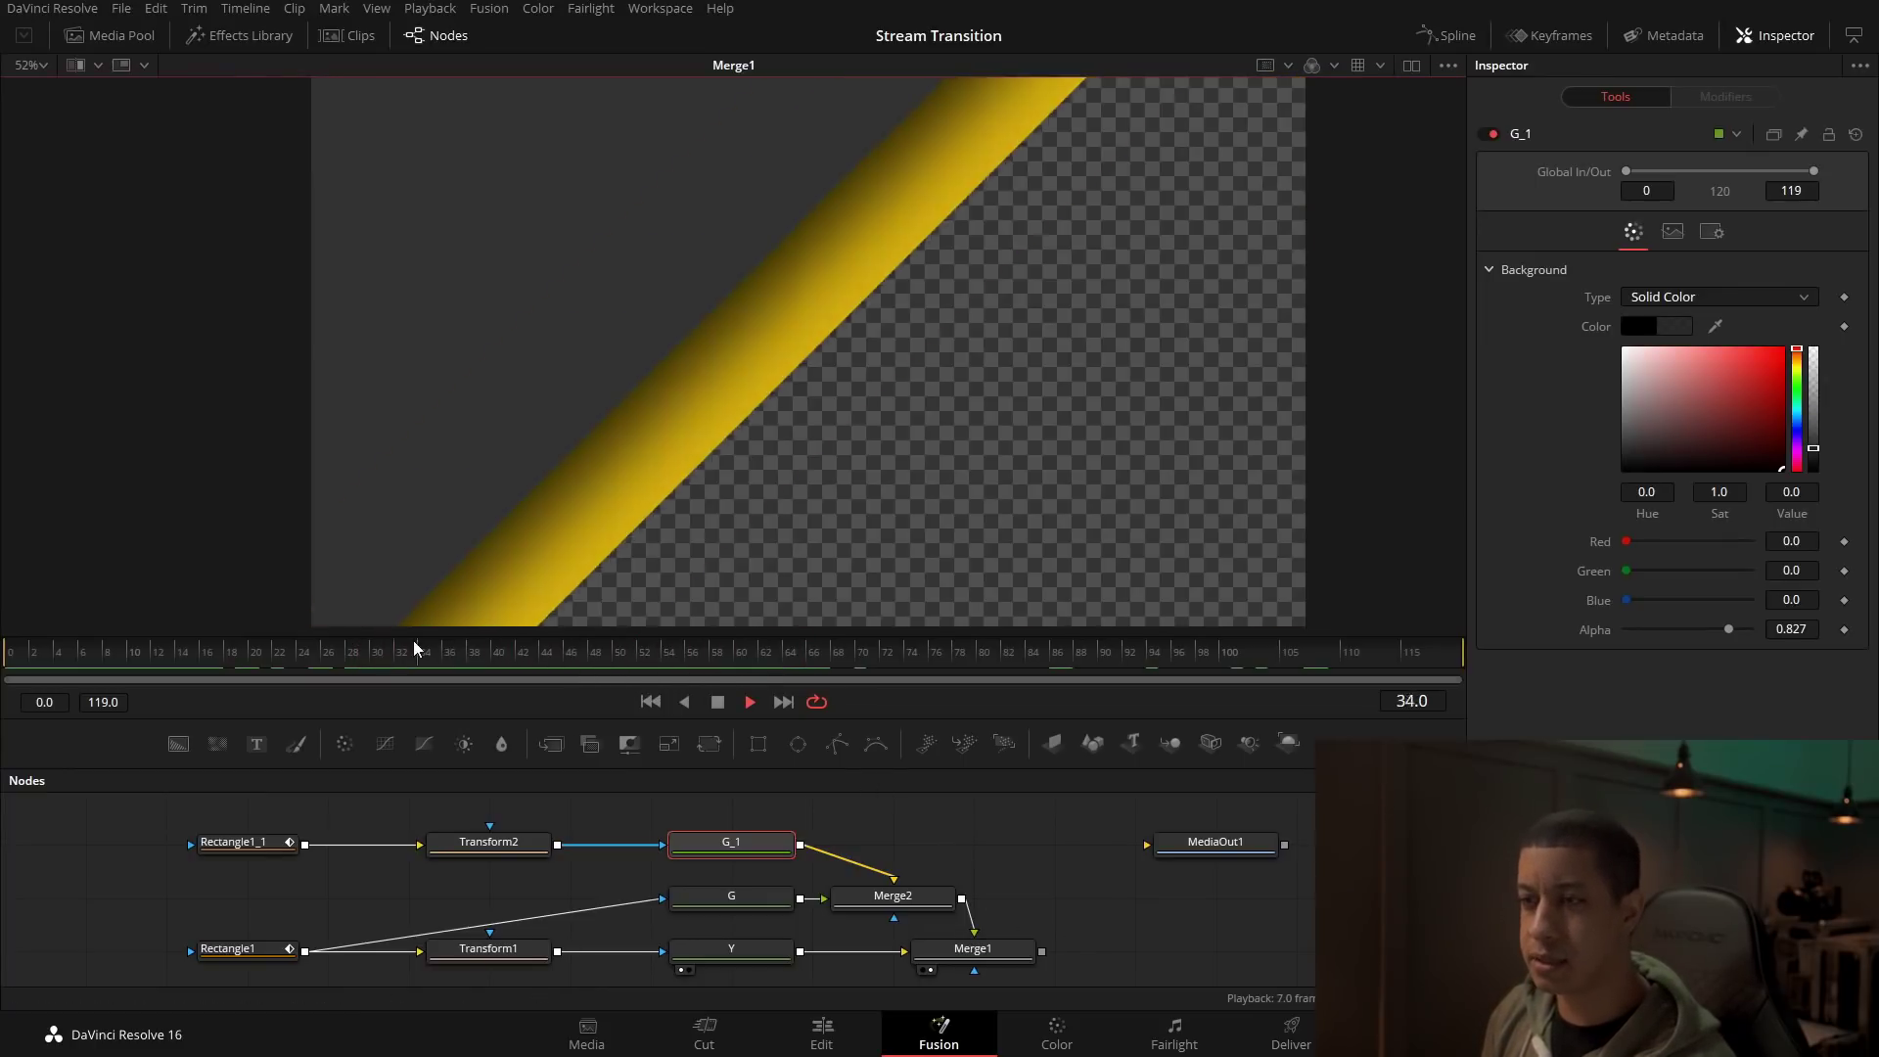
pyautogui.press('space')
pyautogui.press('space')
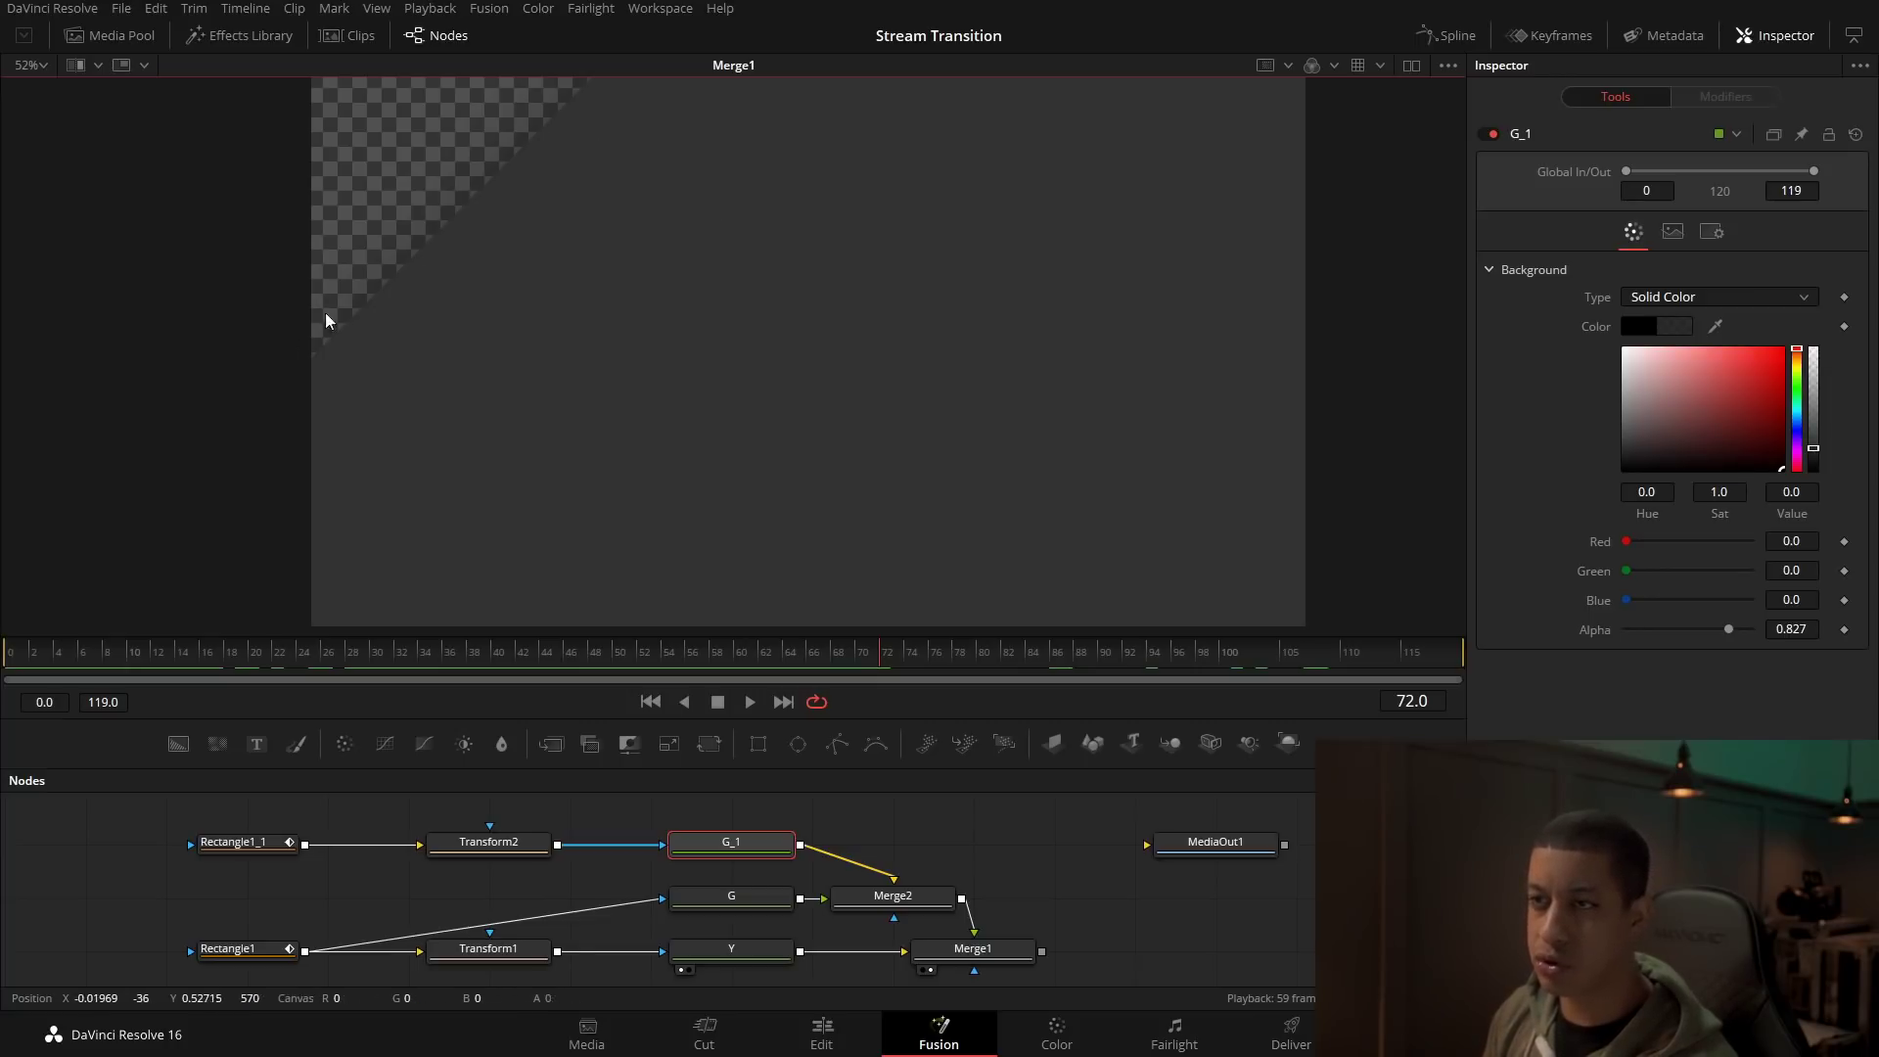
# Step: Duplicate the Rectangle1, Transform1 and Y nodes, merge the copied branch over Merge1, and view the new merge
pyautogui.scroll(-3, 851, 901)
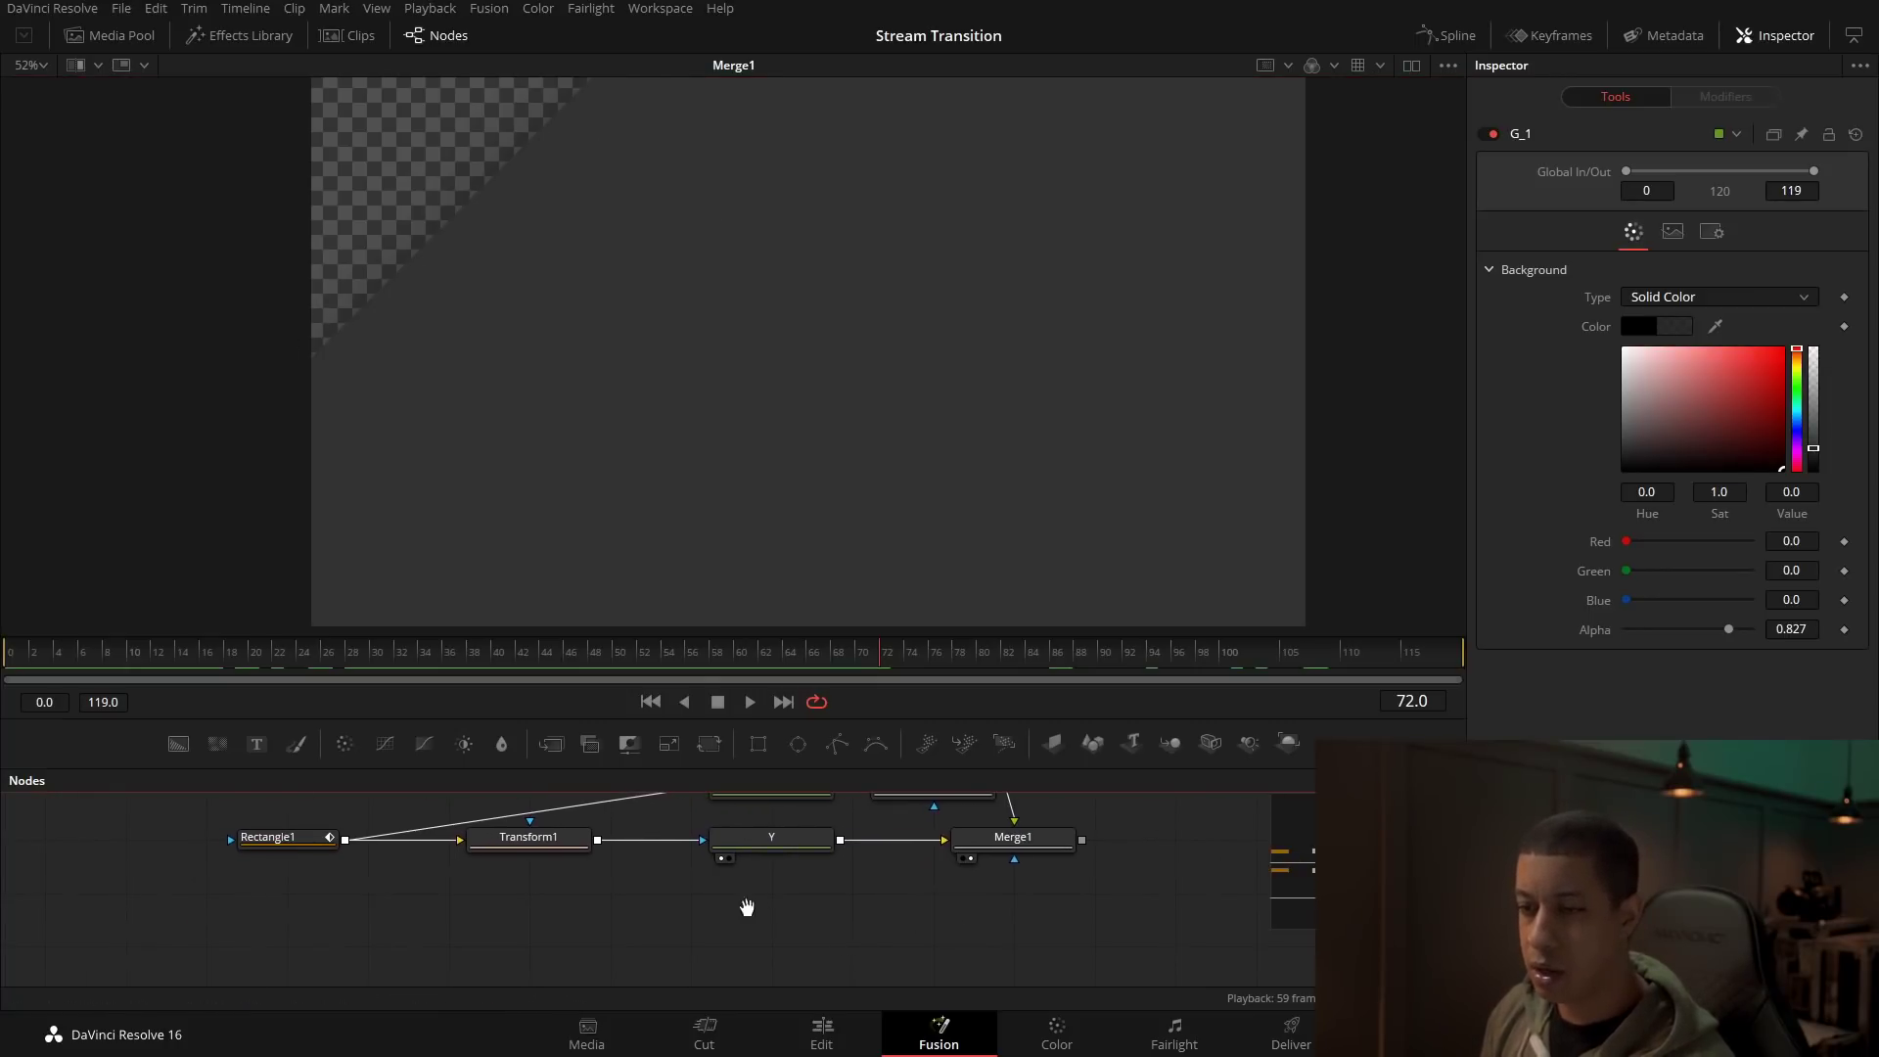
pyautogui.moveTo(747, 908); pyautogui.dragTo(273, 851)
pyautogui.hotkey('ctrl', 'c')
pyautogui.hotkey('ctrl', 'v')
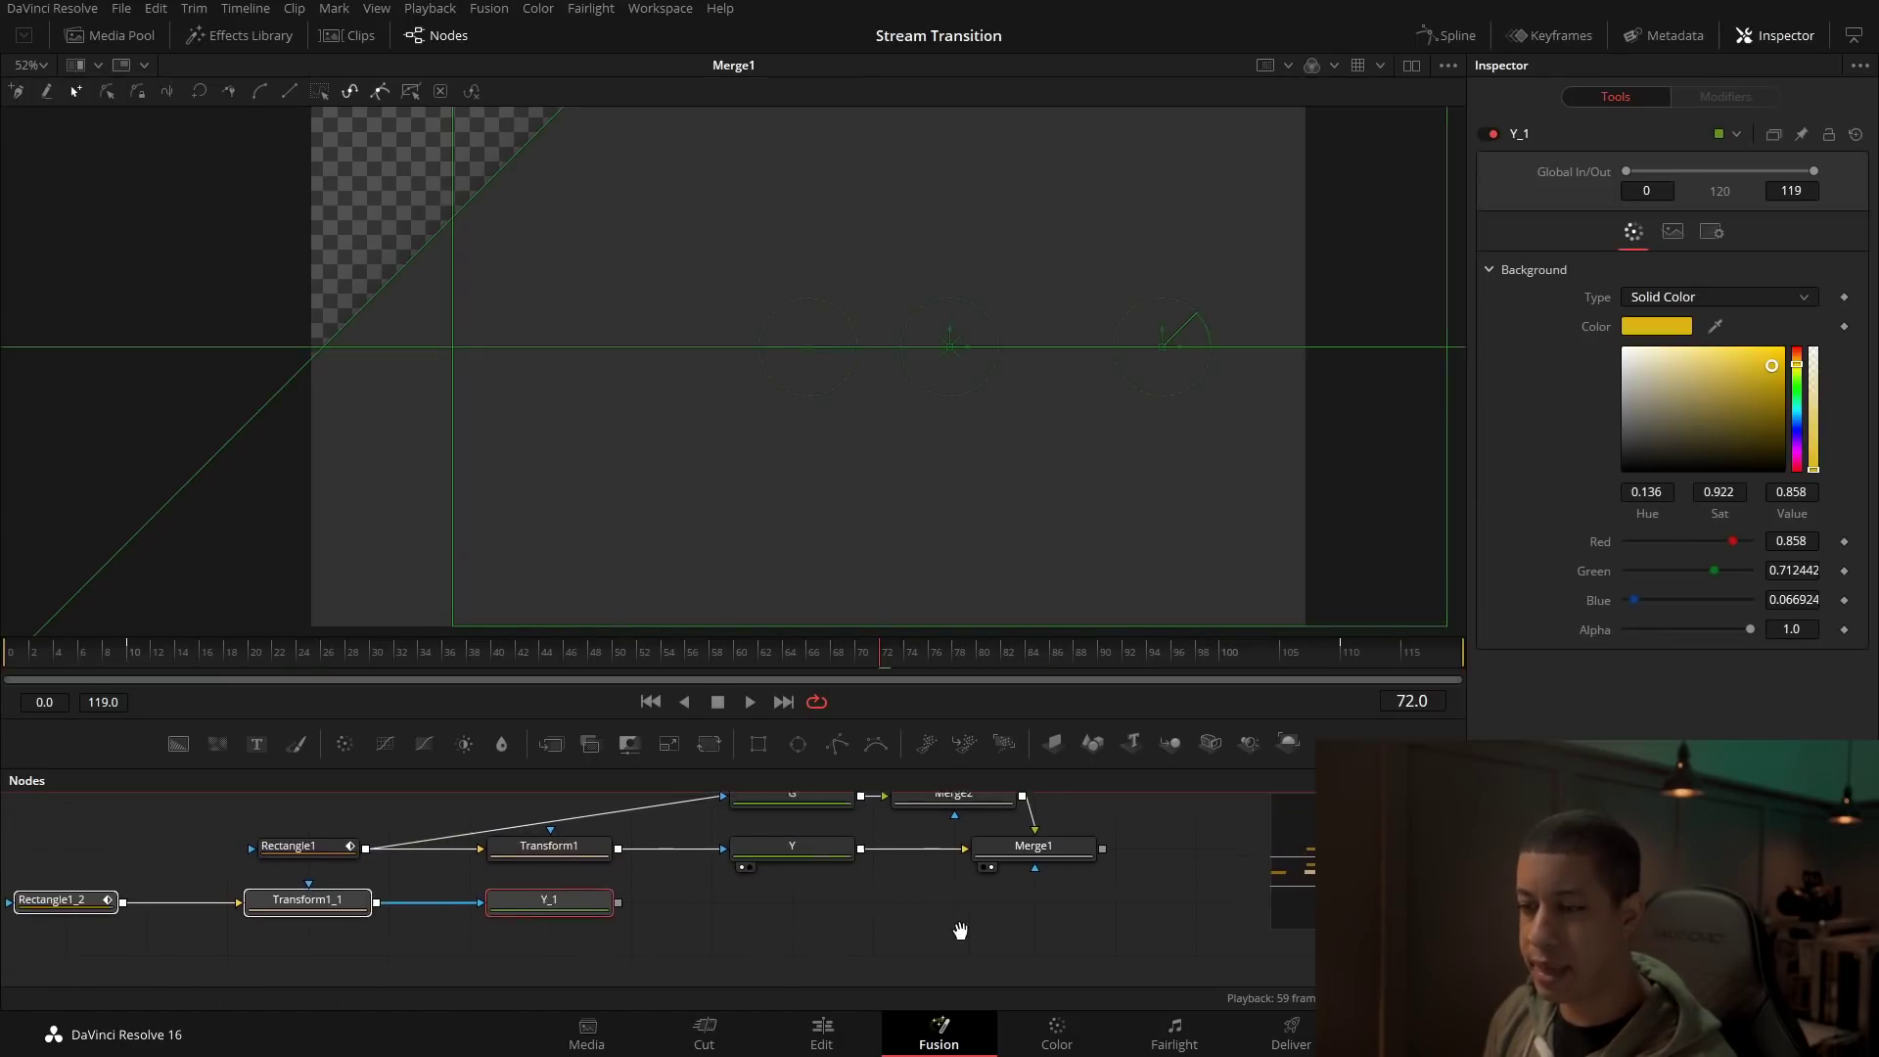
pyautogui.moveTo(1008, 935); pyautogui.dragTo(1007, 881)
pyautogui.moveTo(1174, 931); pyautogui.dragTo(894, 272)
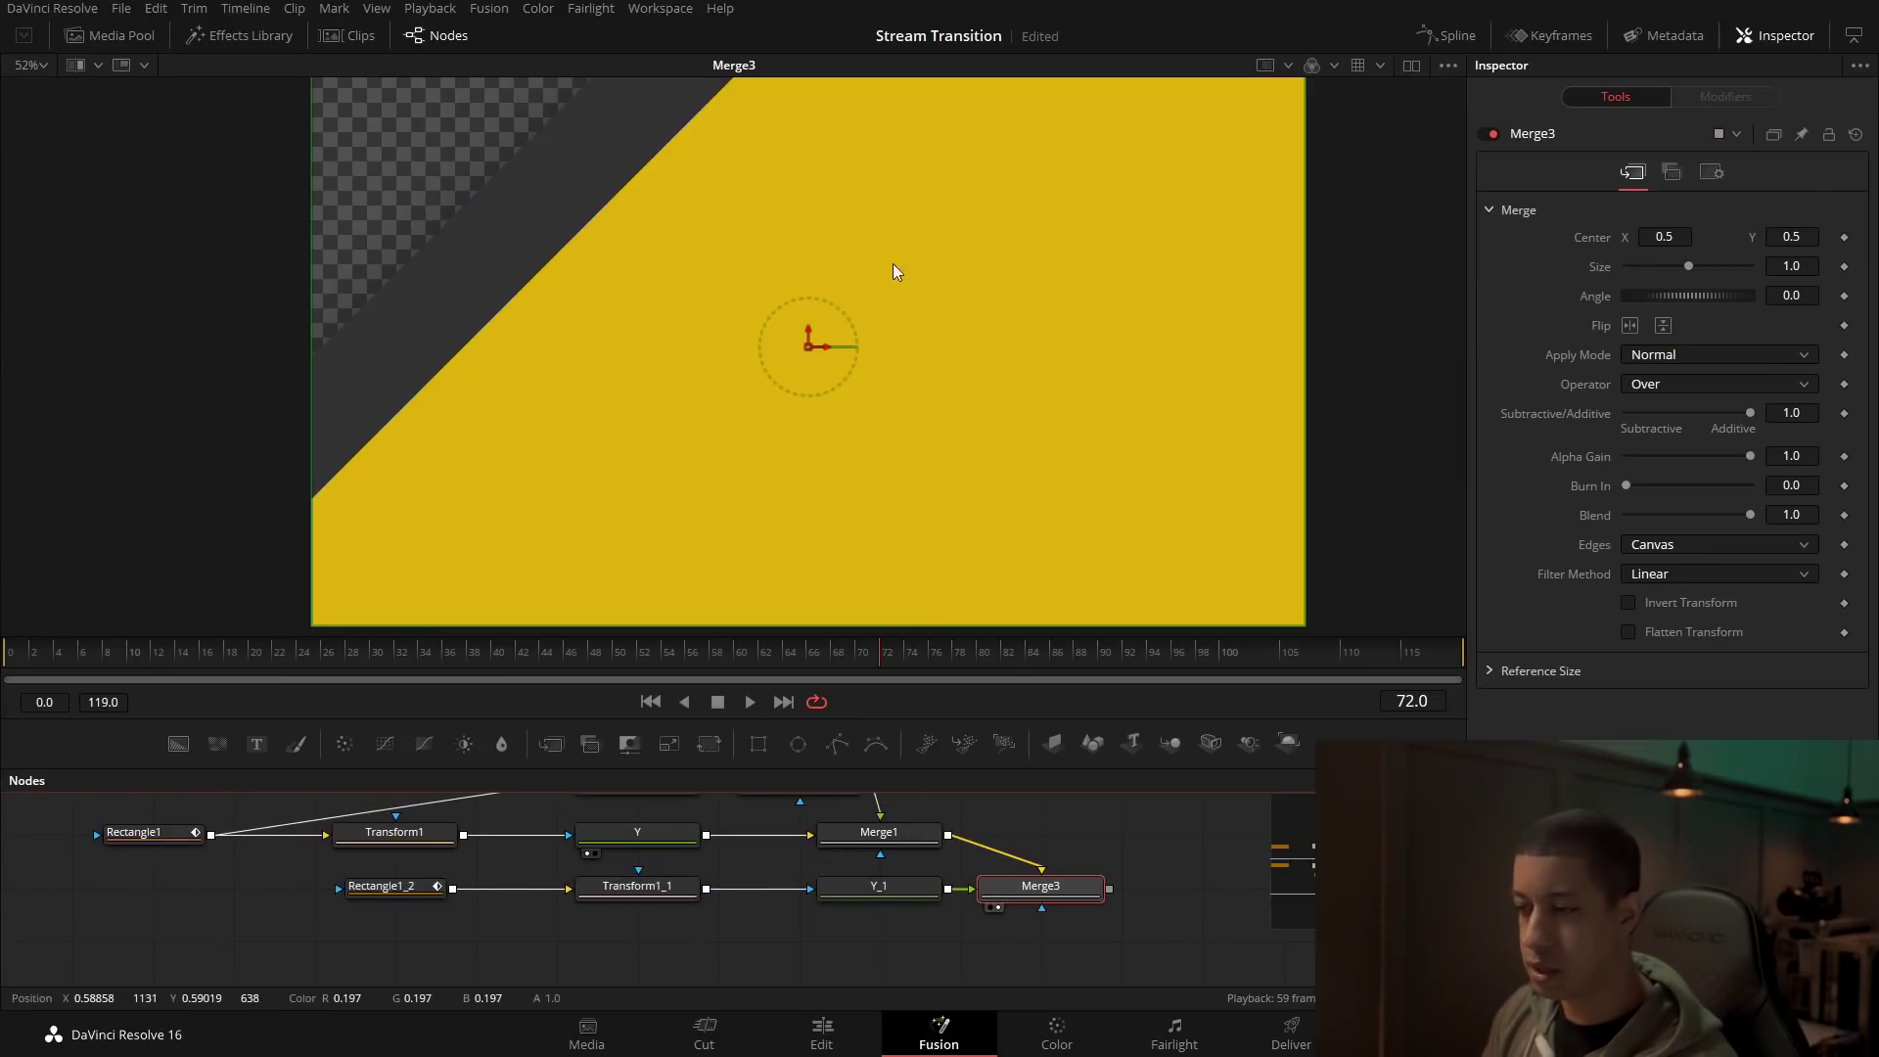
# Step: Shrink Rectangle1_2's height to about 0.10 so the copied yellow shape becomes a thin diagonal stripe
pyautogui.moveTo(650, 914); pyautogui.dragTo(750, 936)
pyautogui.click(491, 900)
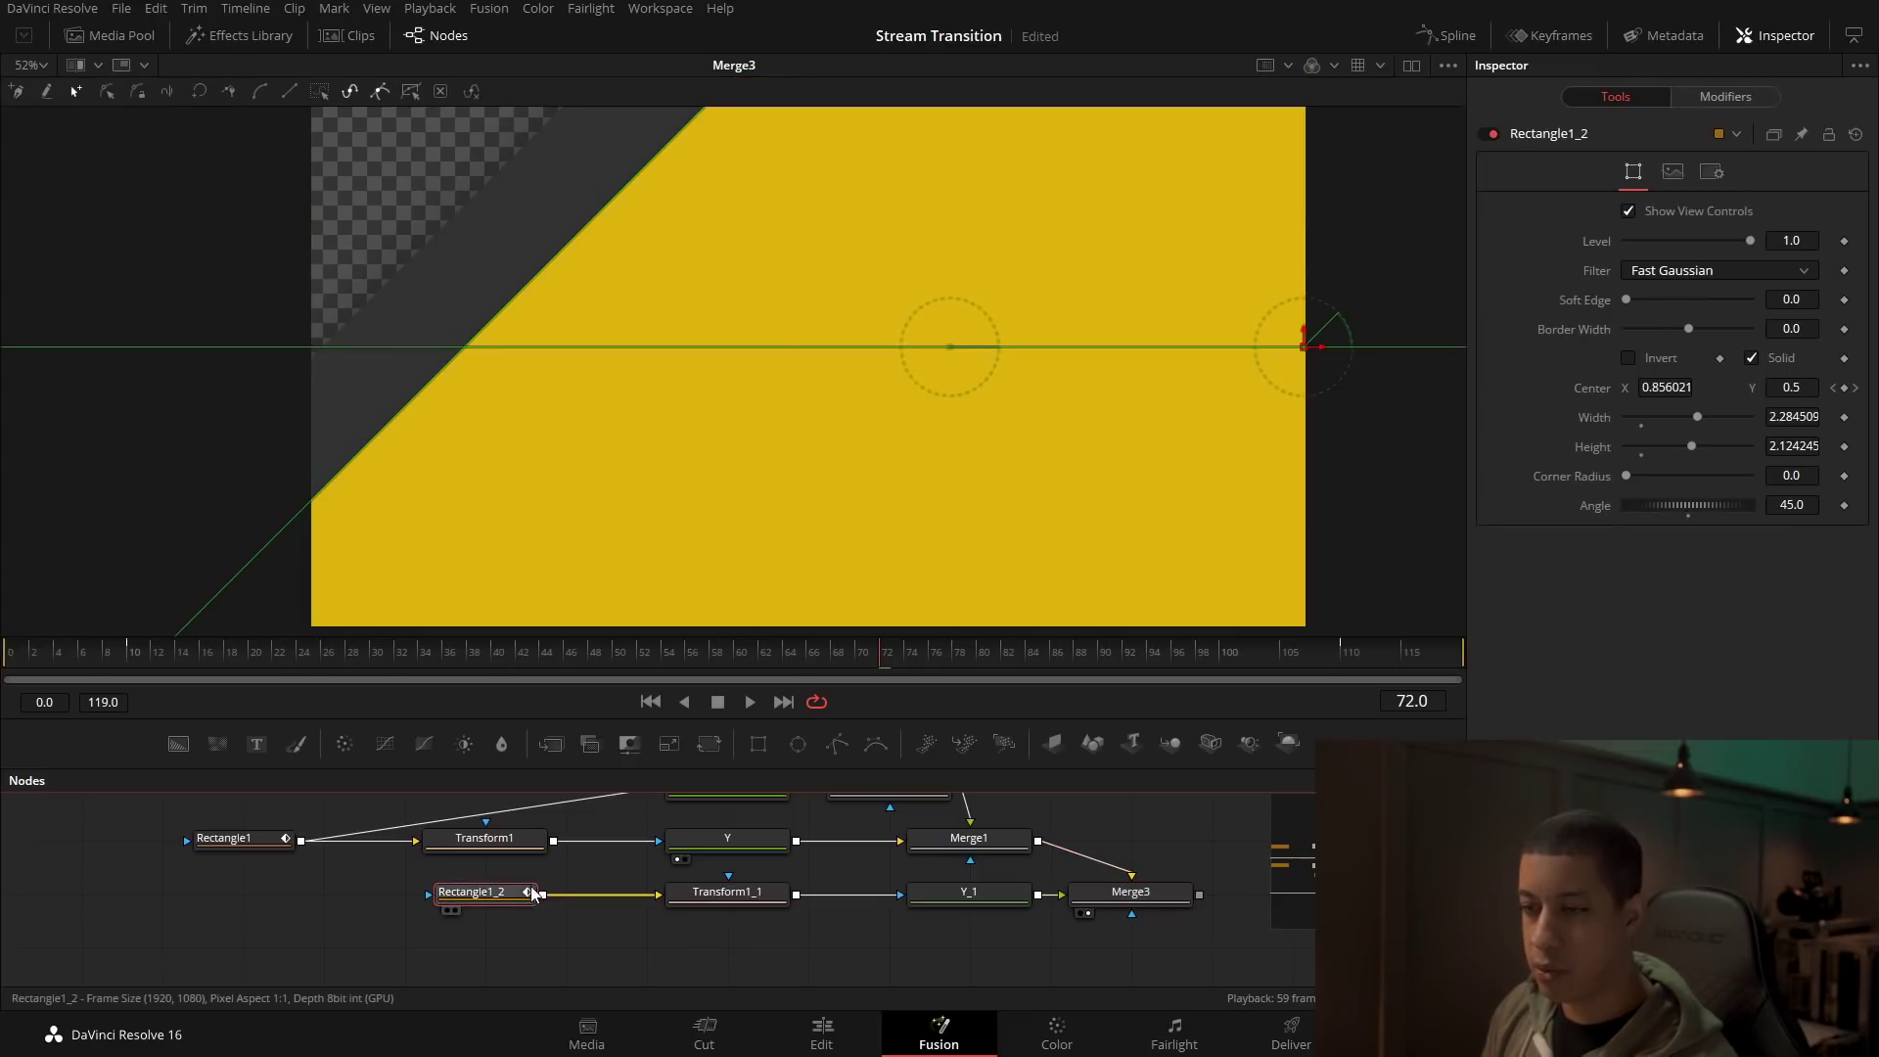
pyautogui.scroll(-4, 927, 460)
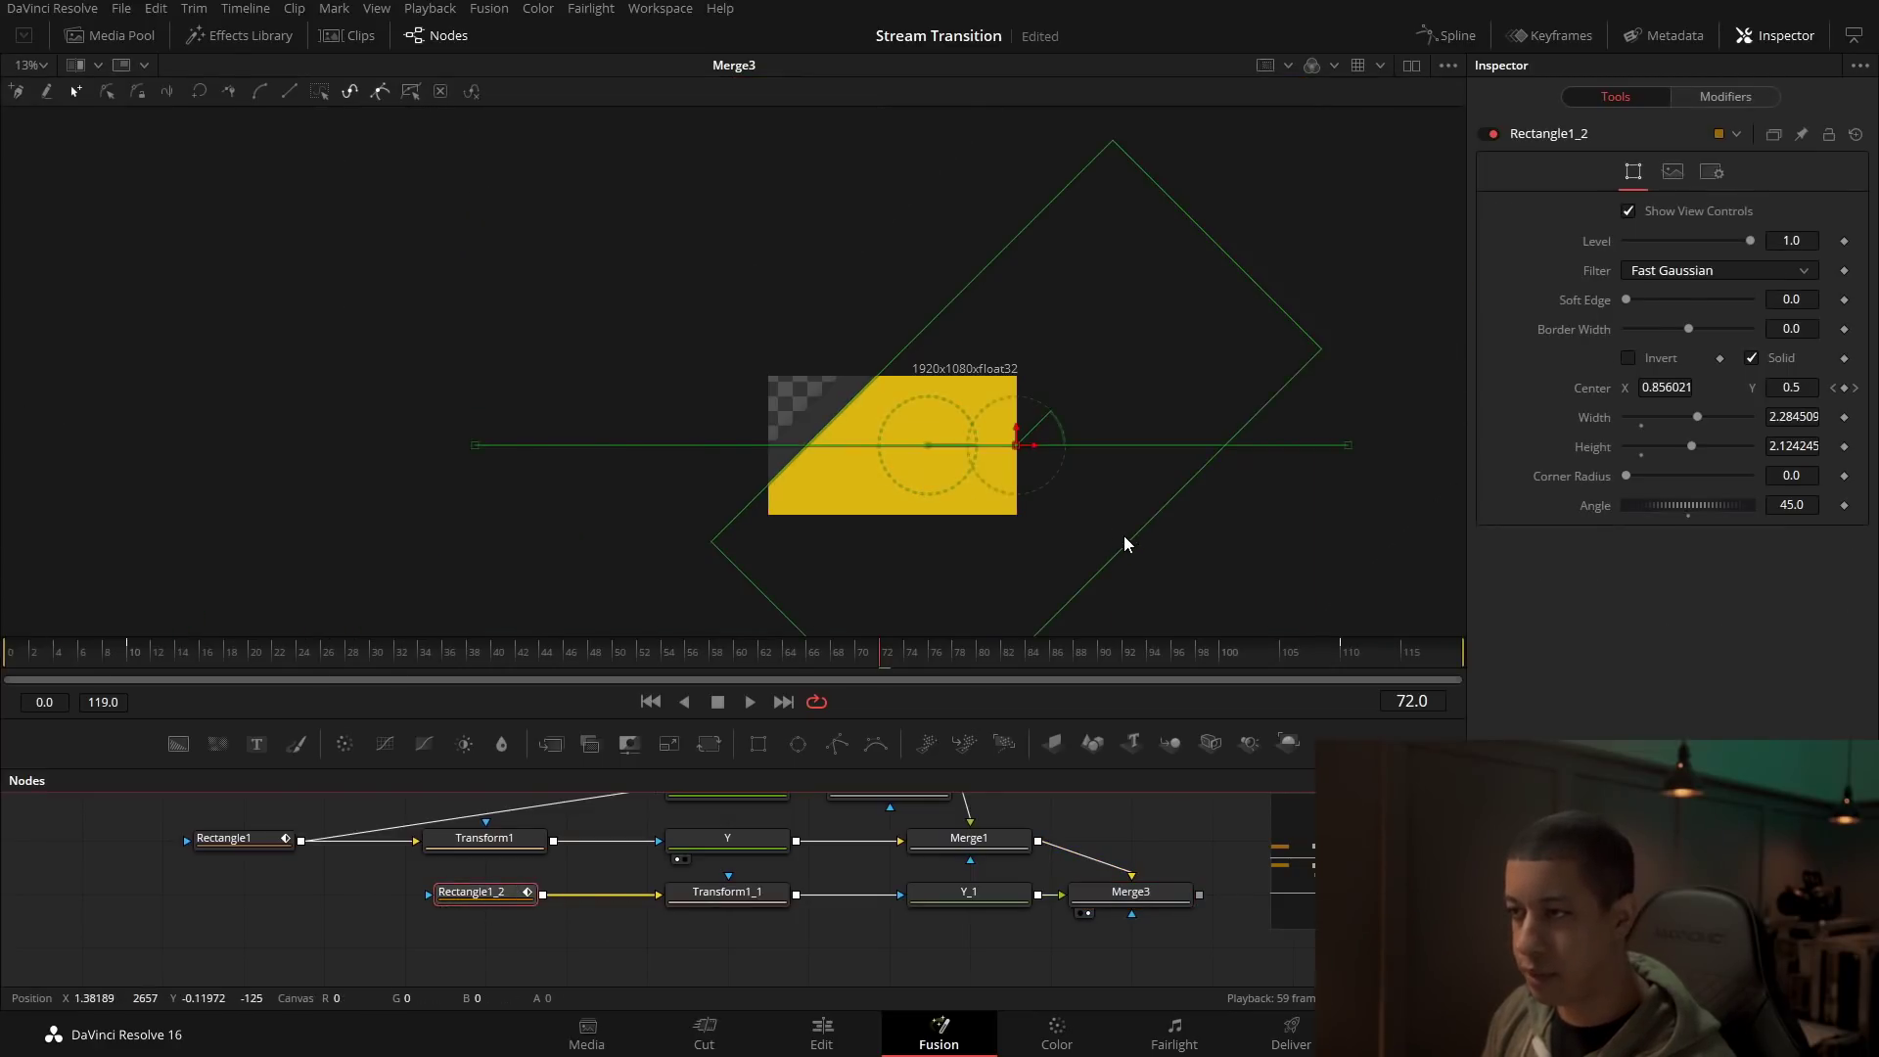
pyautogui.moveTo(1132, 550); pyautogui.dragTo(1026, 448)
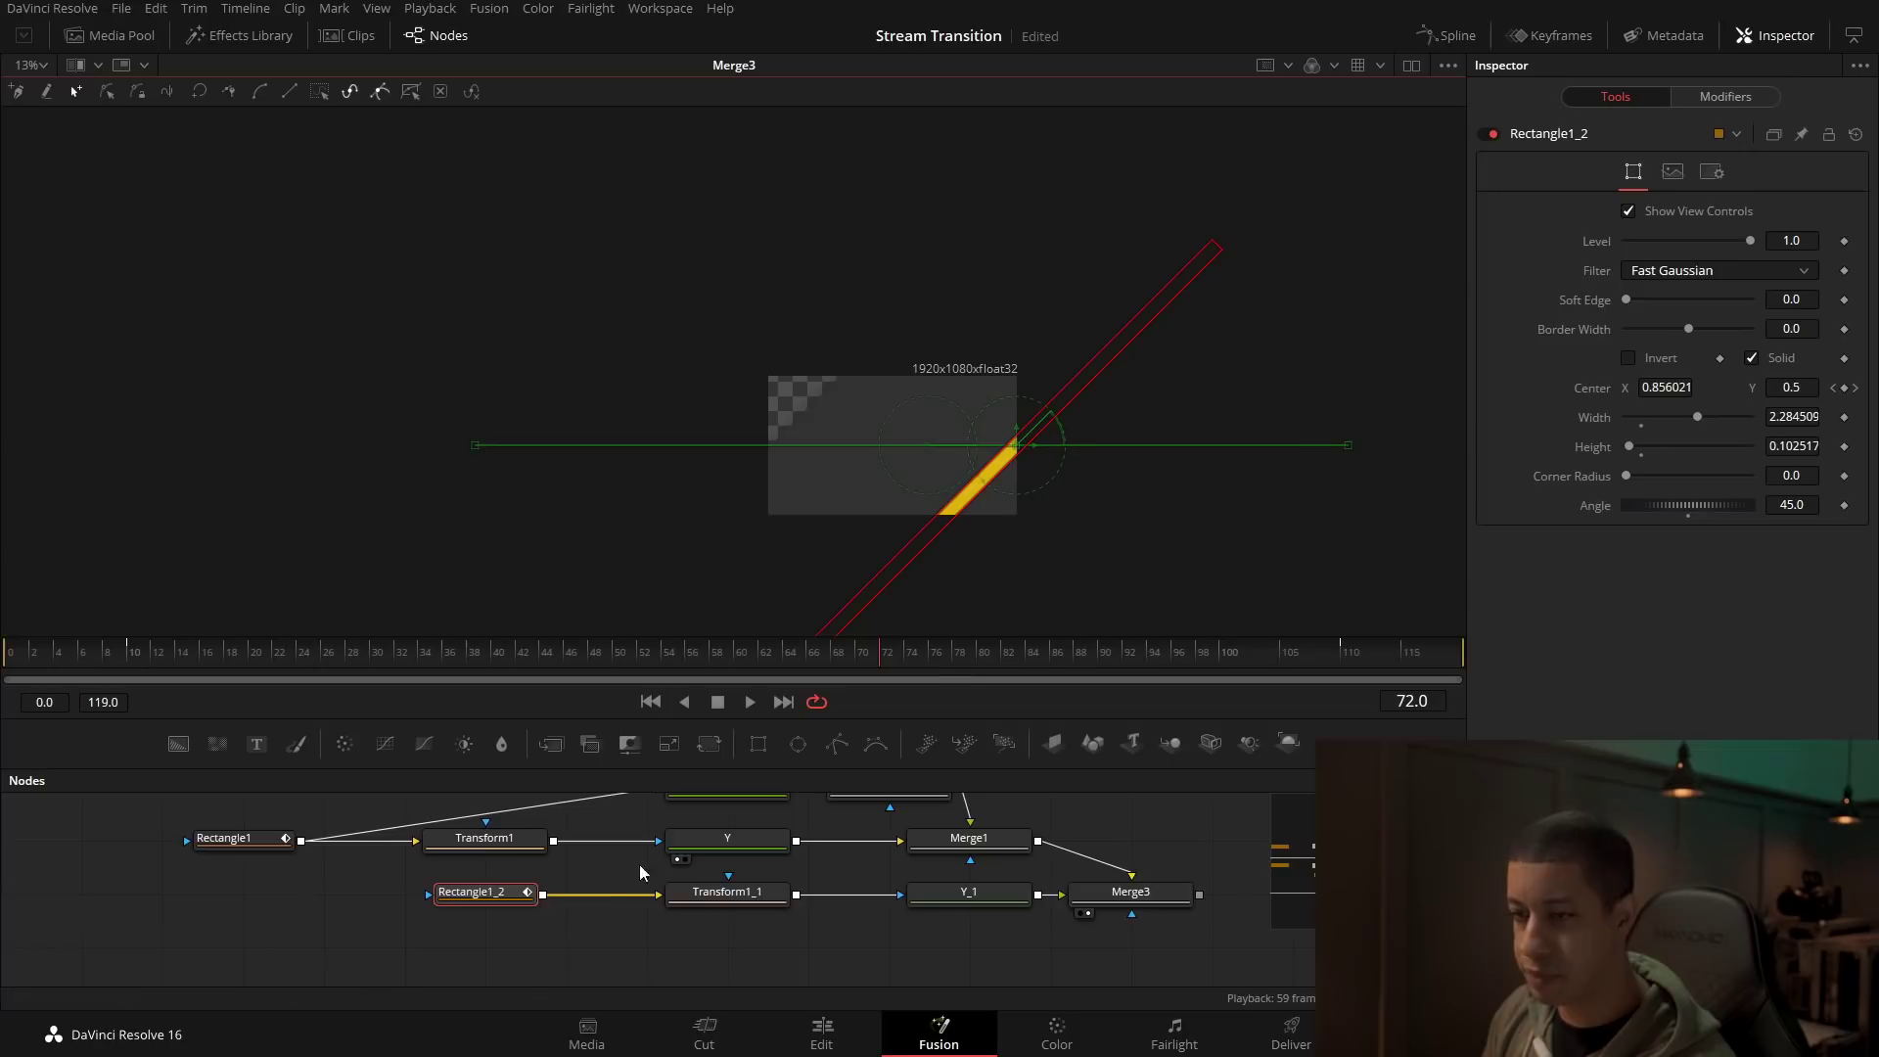
# Step: Shift Transform1_1's center horizontally so the thin yellow stripe sits on the gray background's trailing edge, and play it back
pyautogui.click(745, 904)
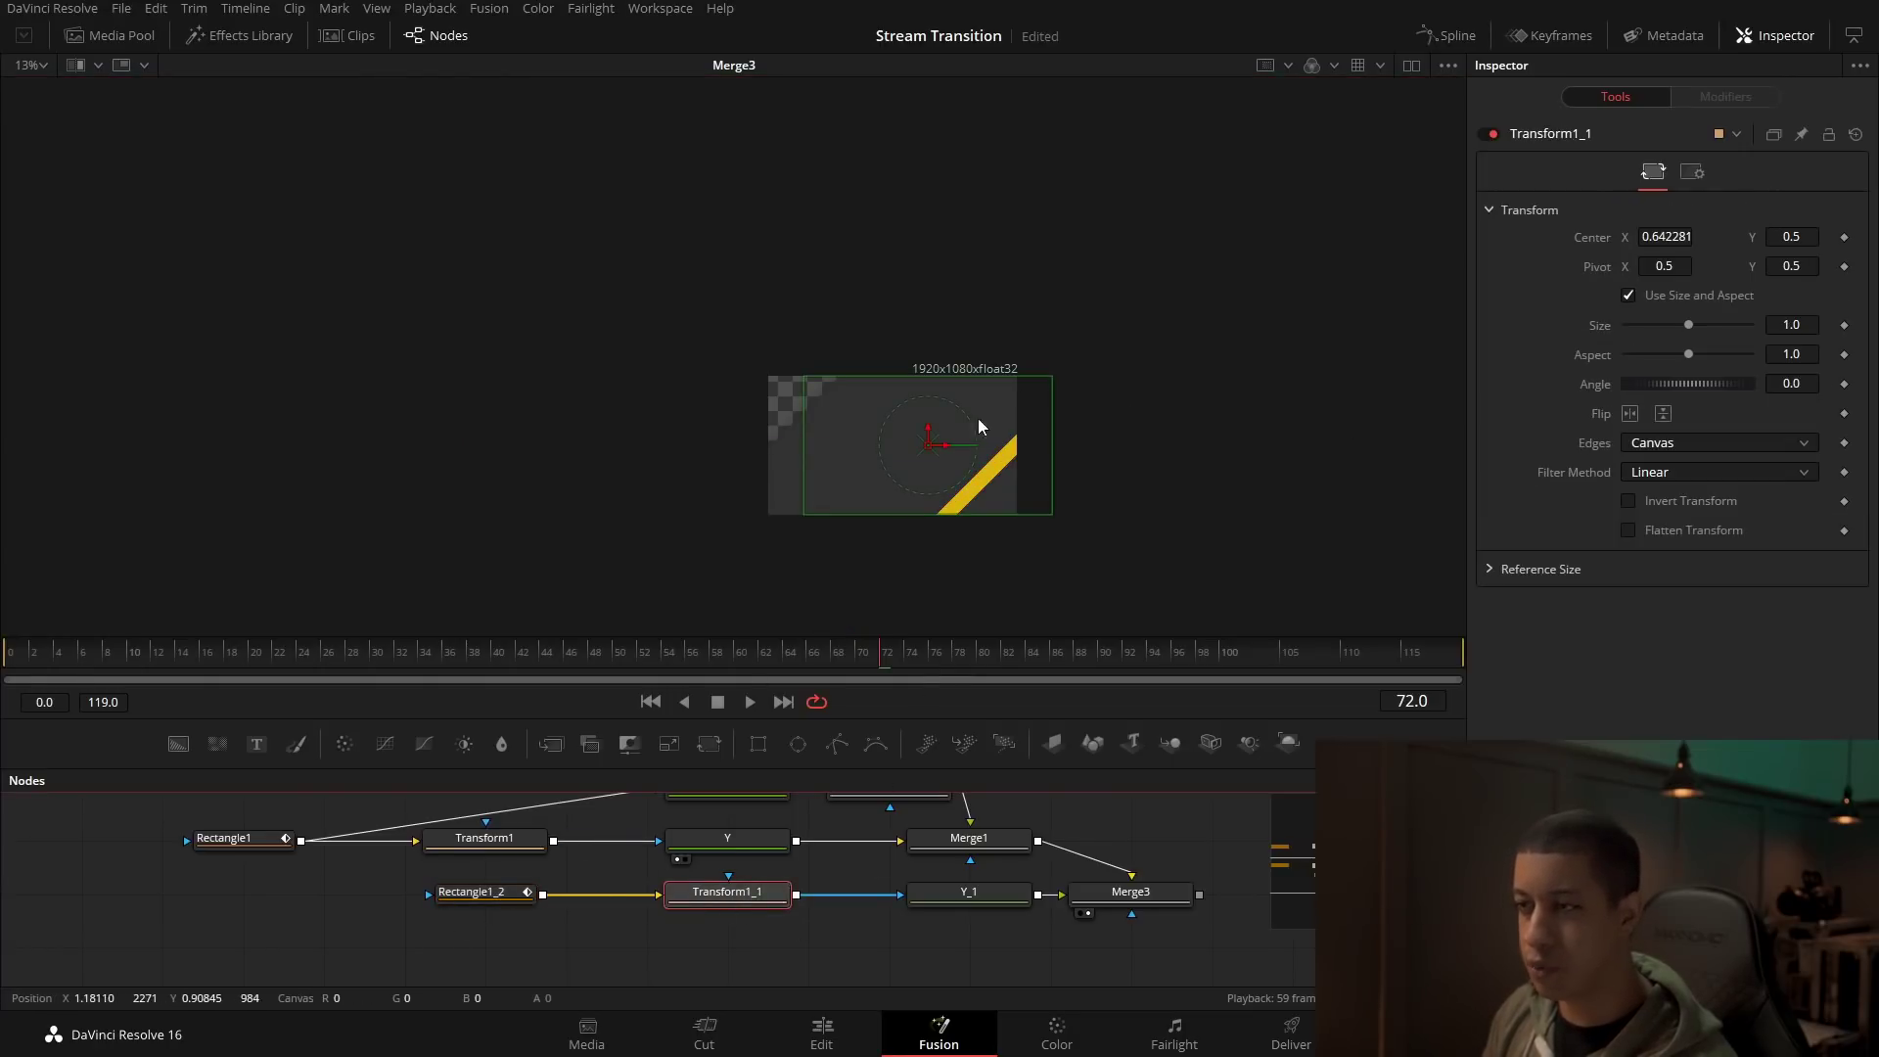
pyautogui.moveTo(947, 444); pyautogui.dragTo(718, 433)
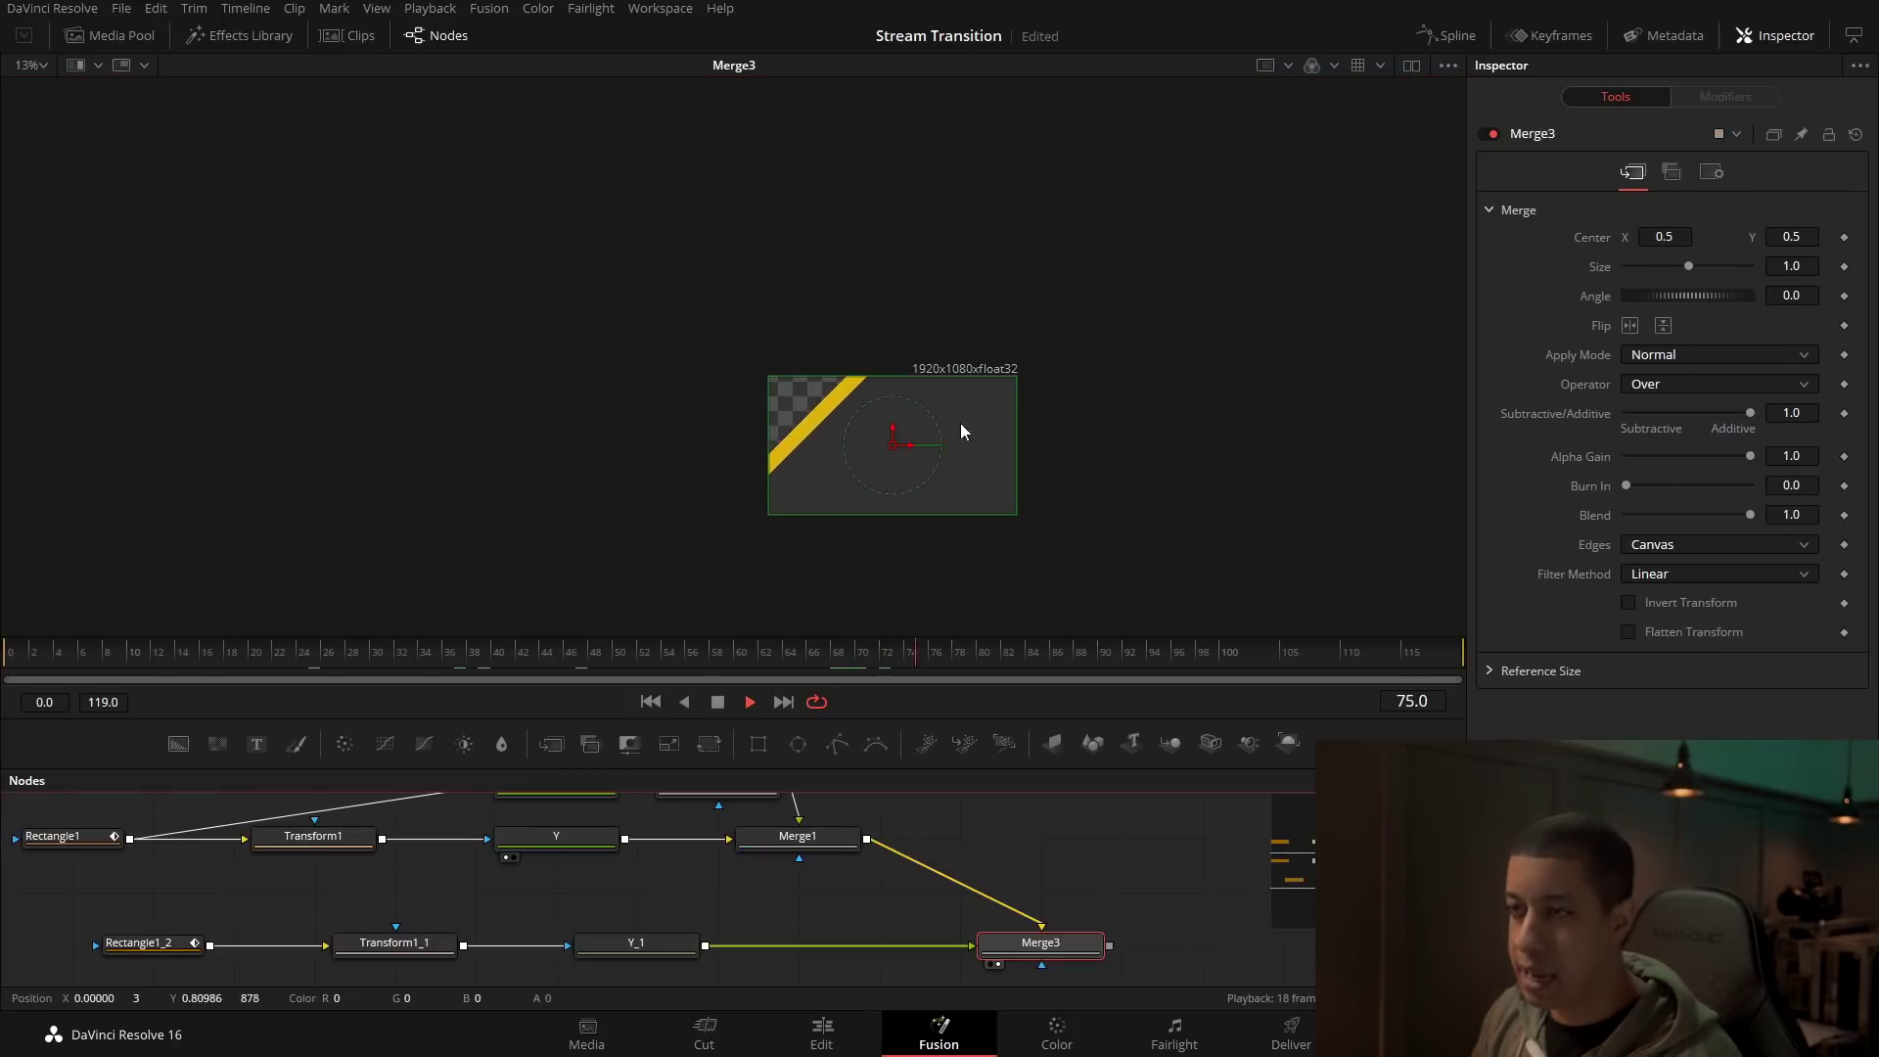
pyautogui.press('space')
# Step: Thin the trailing yellow stripe by reducing Rectangle1_2's height to 0.039
pyautogui.moveTo(740, 863); pyautogui.dragTo(946, 805)
pyautogui.click(409, 883)
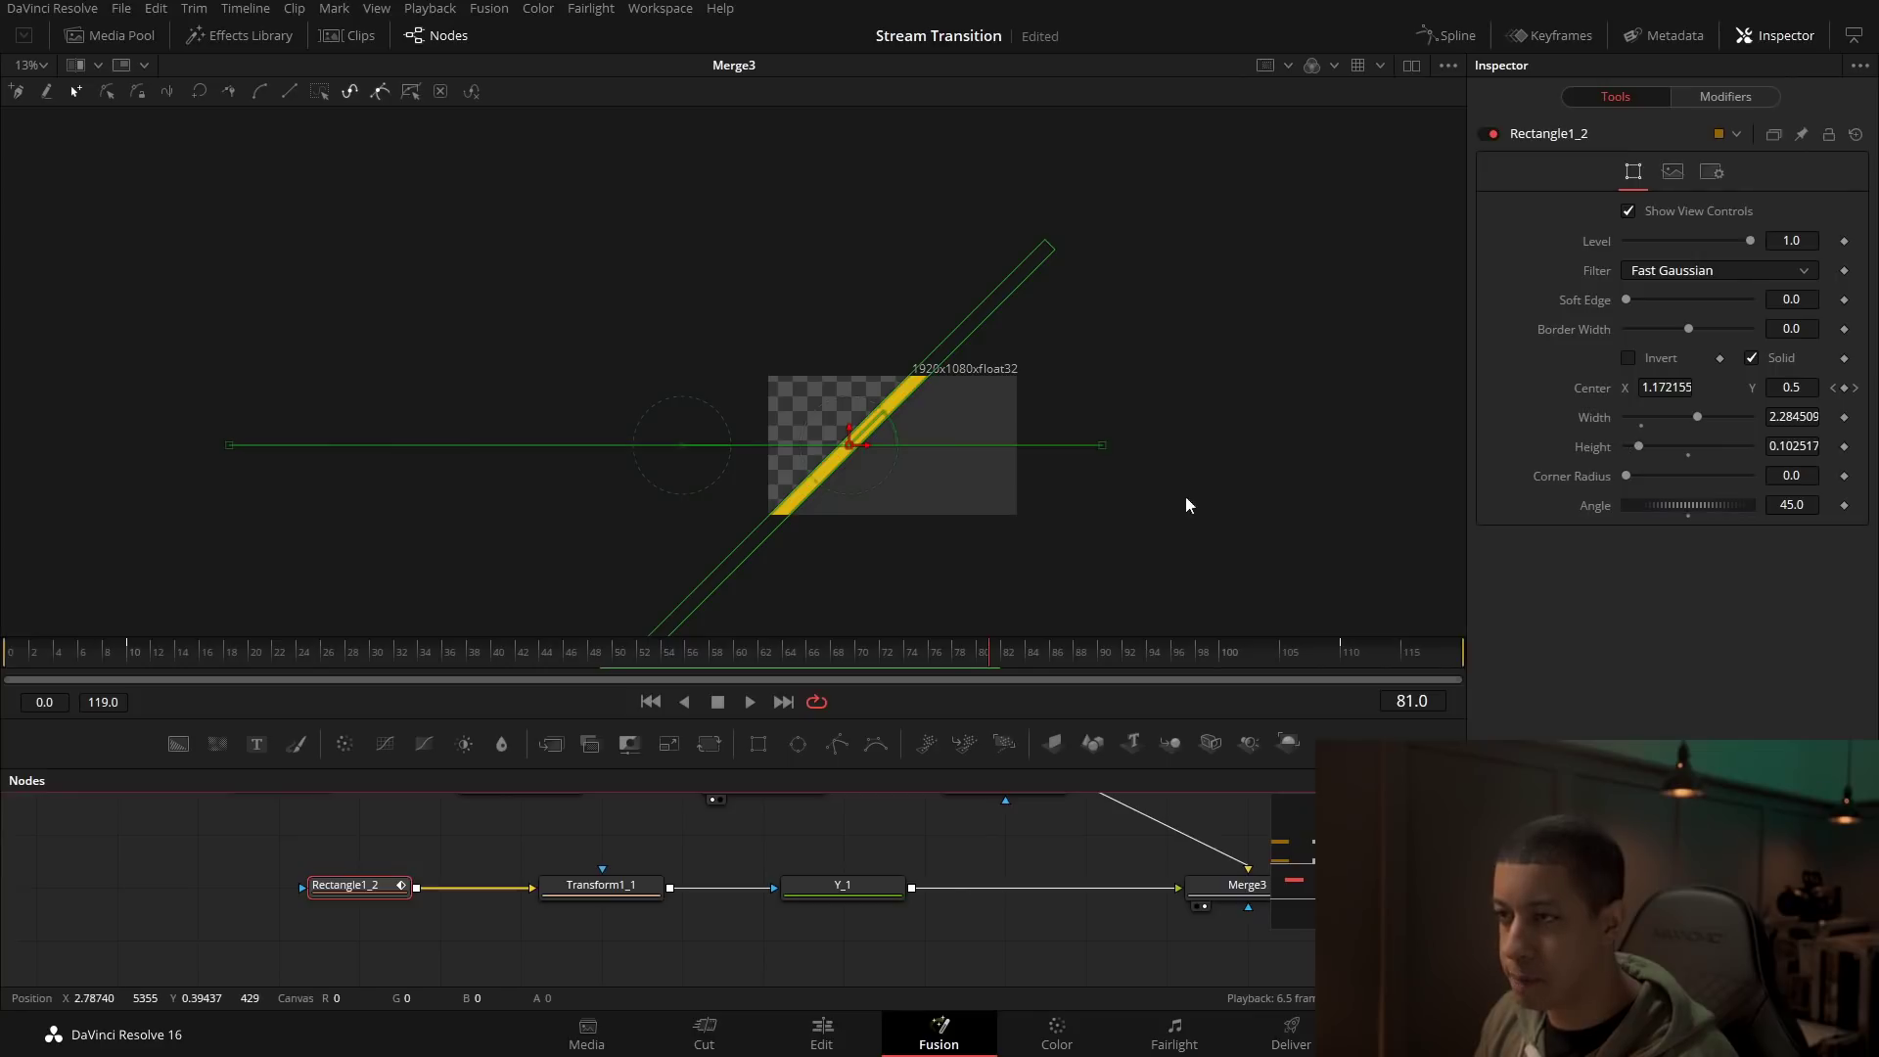
pyautogui.scroll(2, 798, 464)
pyautogui.moveTo(1643, 450); pyautogui.dragTo(1632, 448)
pyautogui.click(1068, 834)
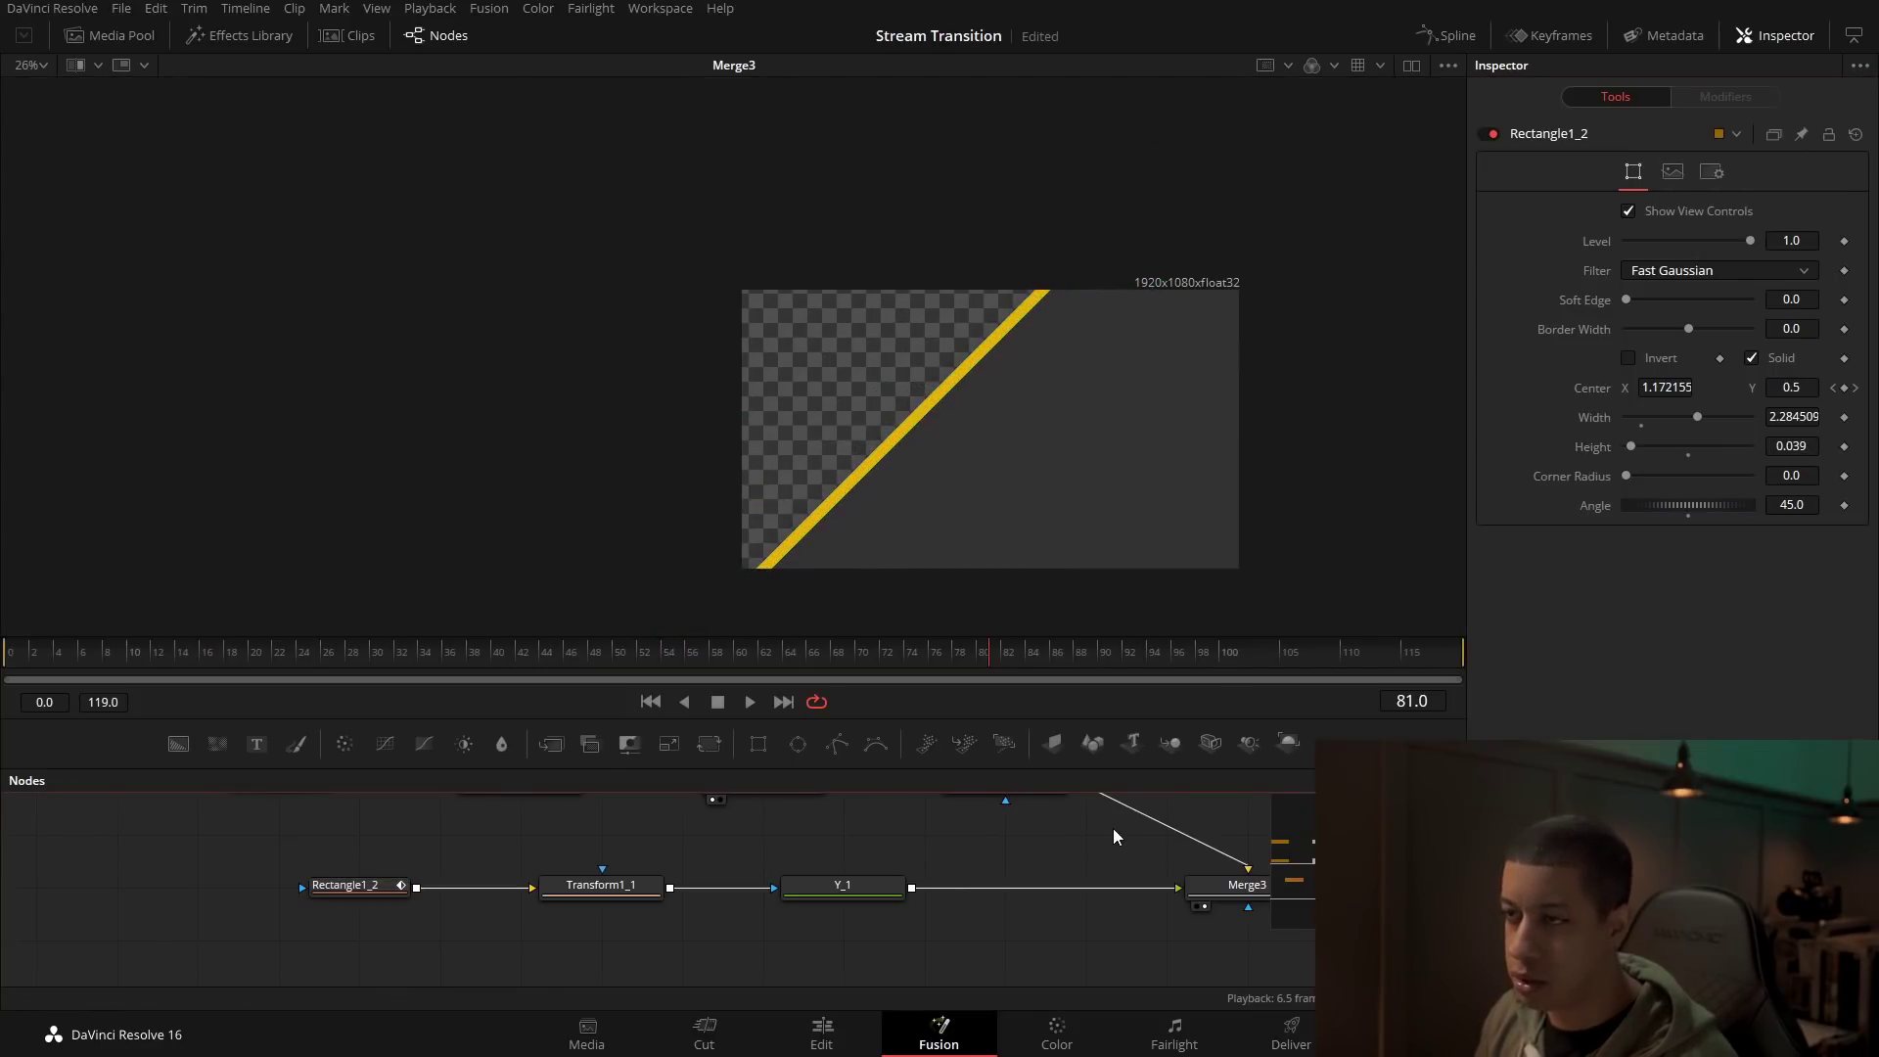
# Step: Play the full transition from the start and park the playhead at frame 61, where gray fills the frame
pyautogui.click(20, 666)
pyautogui.press('space')
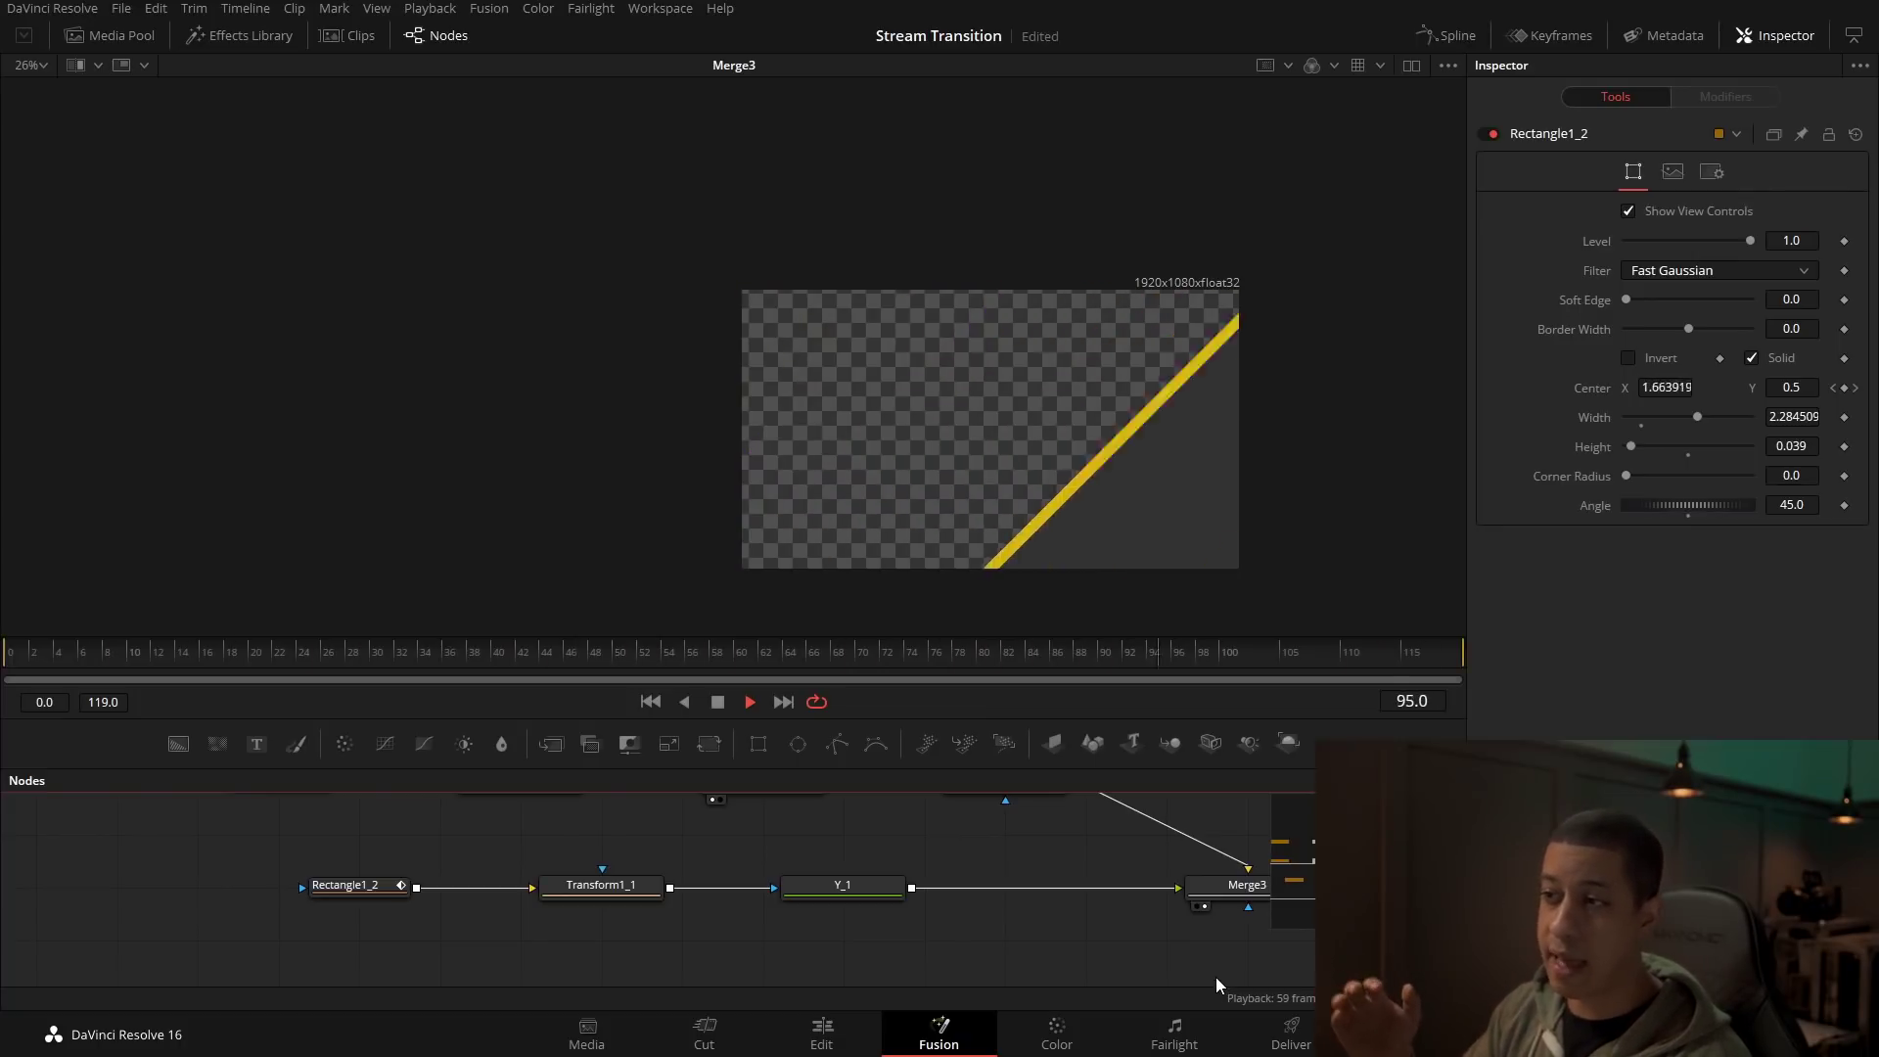
pyautogui.moveTo(729, 677)
pyautogui.mouseDown()
pyautogui.moveTo(636, 660)
pyautogui.moveTo(744, 649)
pyautogui.mouseUp()
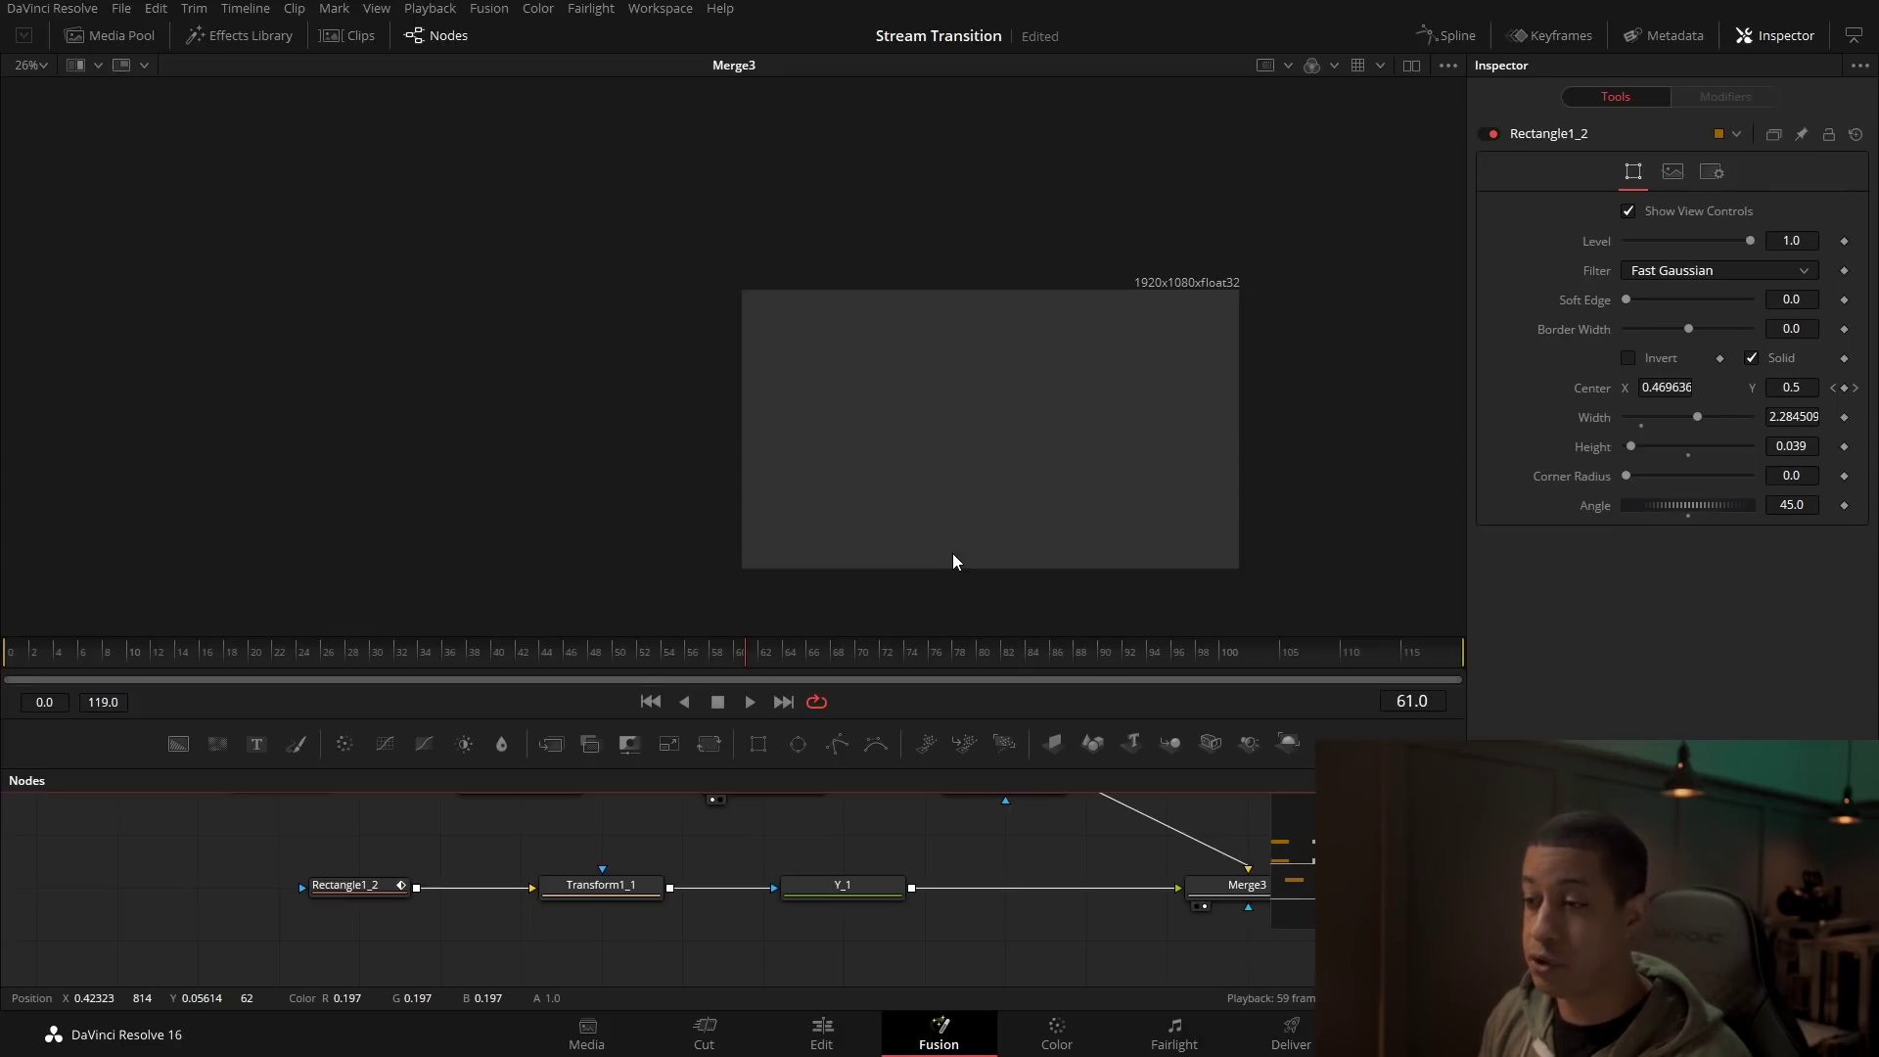
# Step: Move MediaOut1 farther from the existing nodes and add Text 3D, Camera 3D and Renderer 3D nodes in free space
pyautogui.scroll(-6, 871, 862)
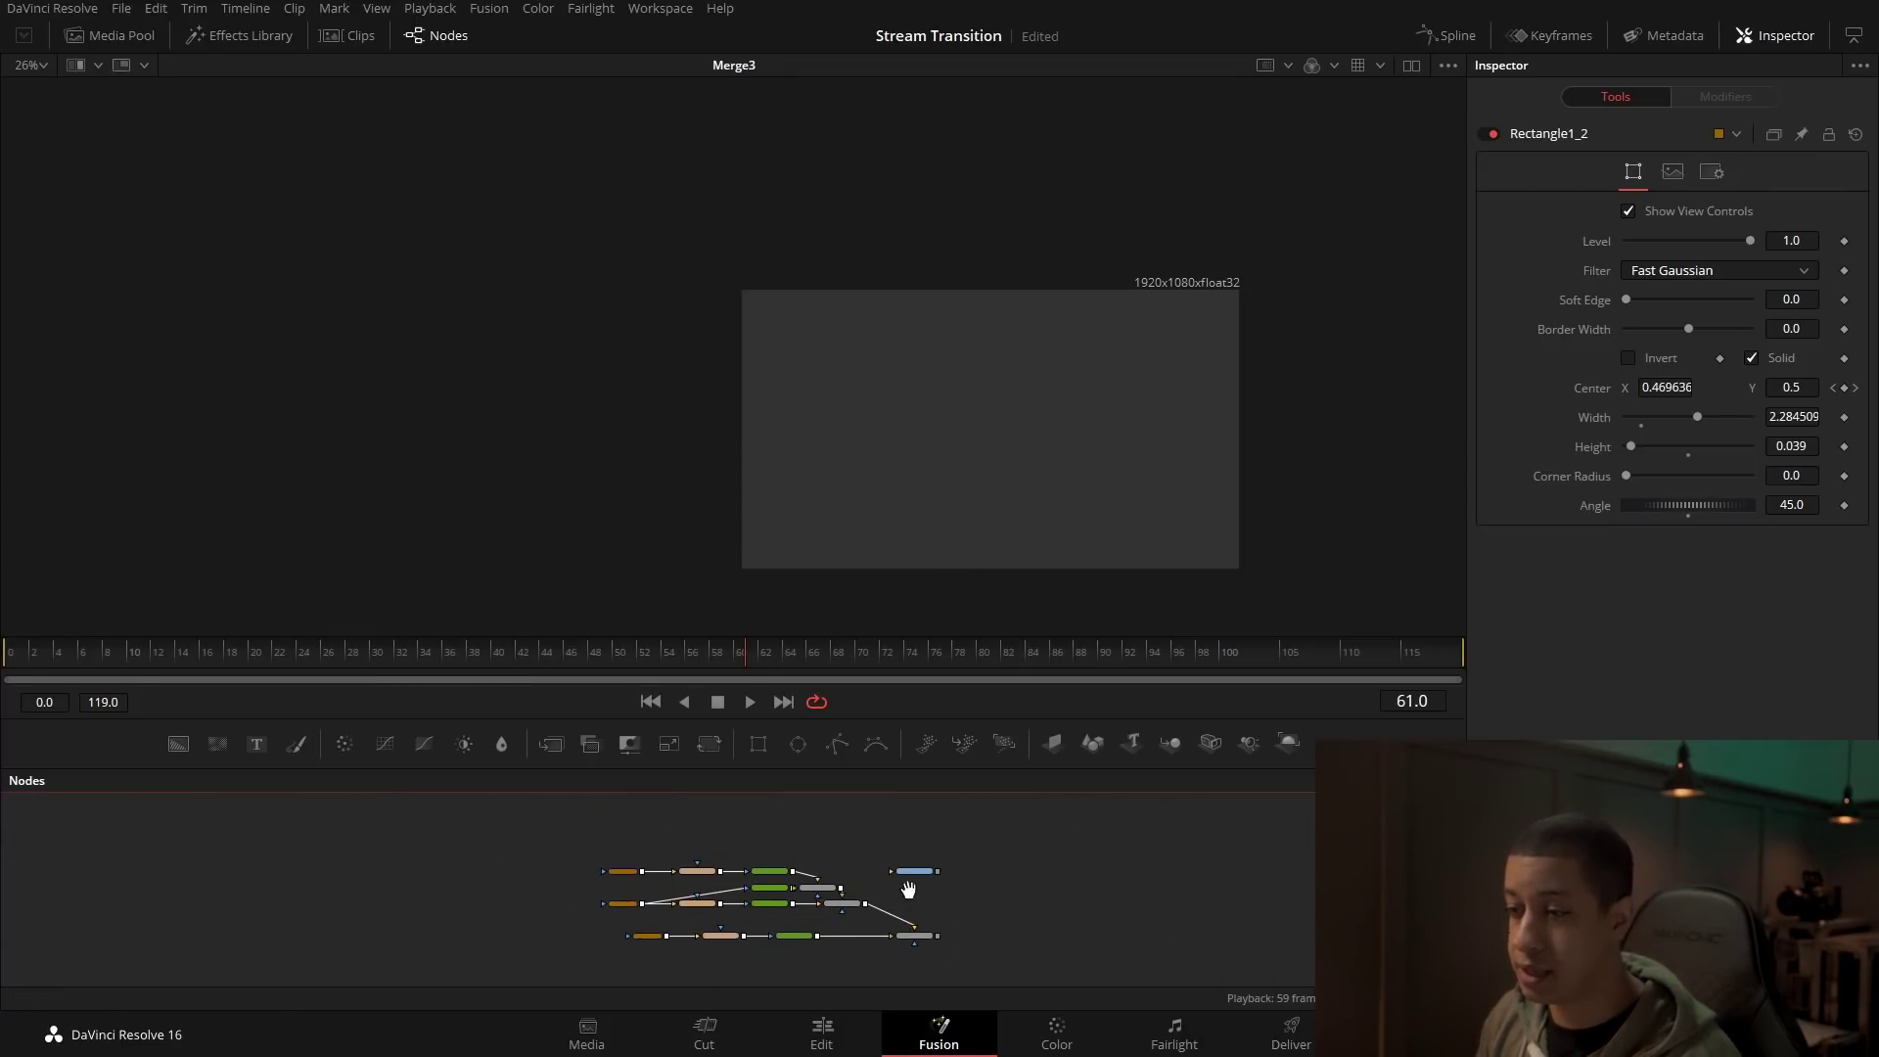
pyautogui.moveTo(909, 889); pyautogui.dragTo(1108, 867)
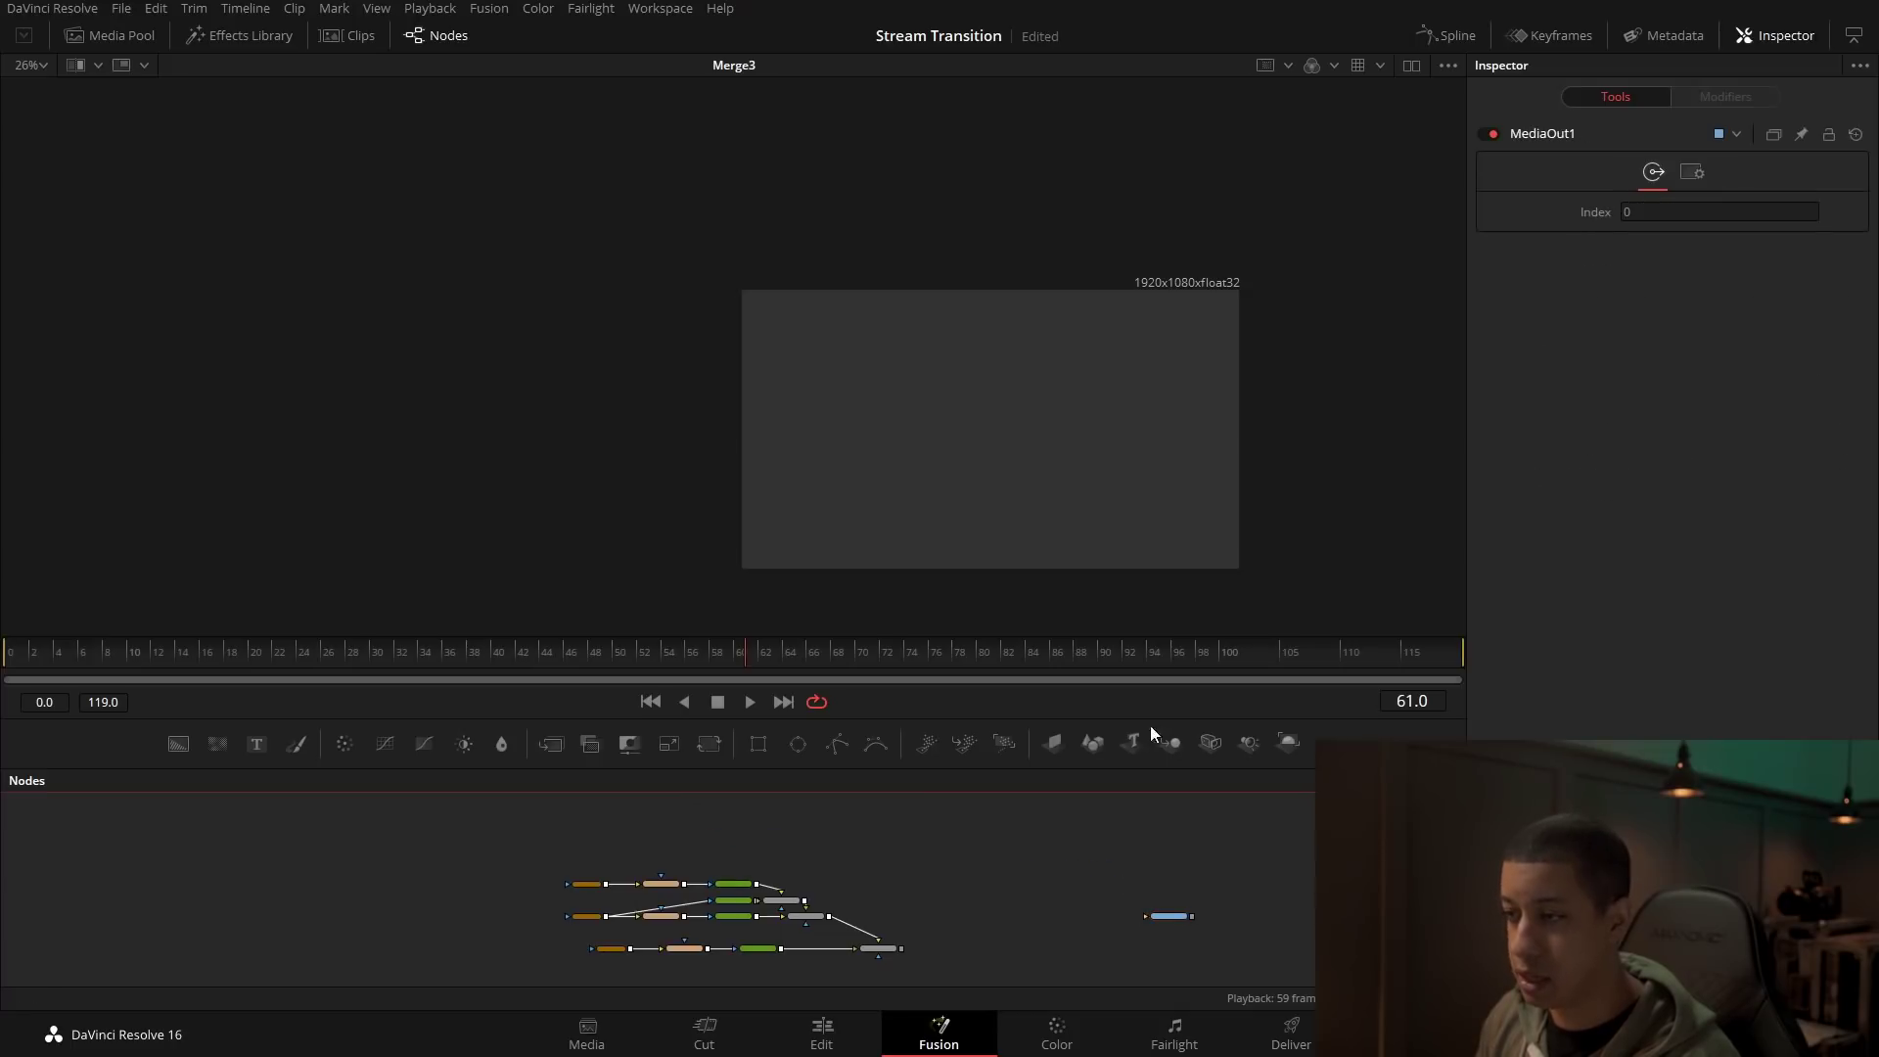
pyautogui.moveTo(875, 802); pyautogui.dragTo(837, 889)
pyautogui.scroll(3, 919, 846)
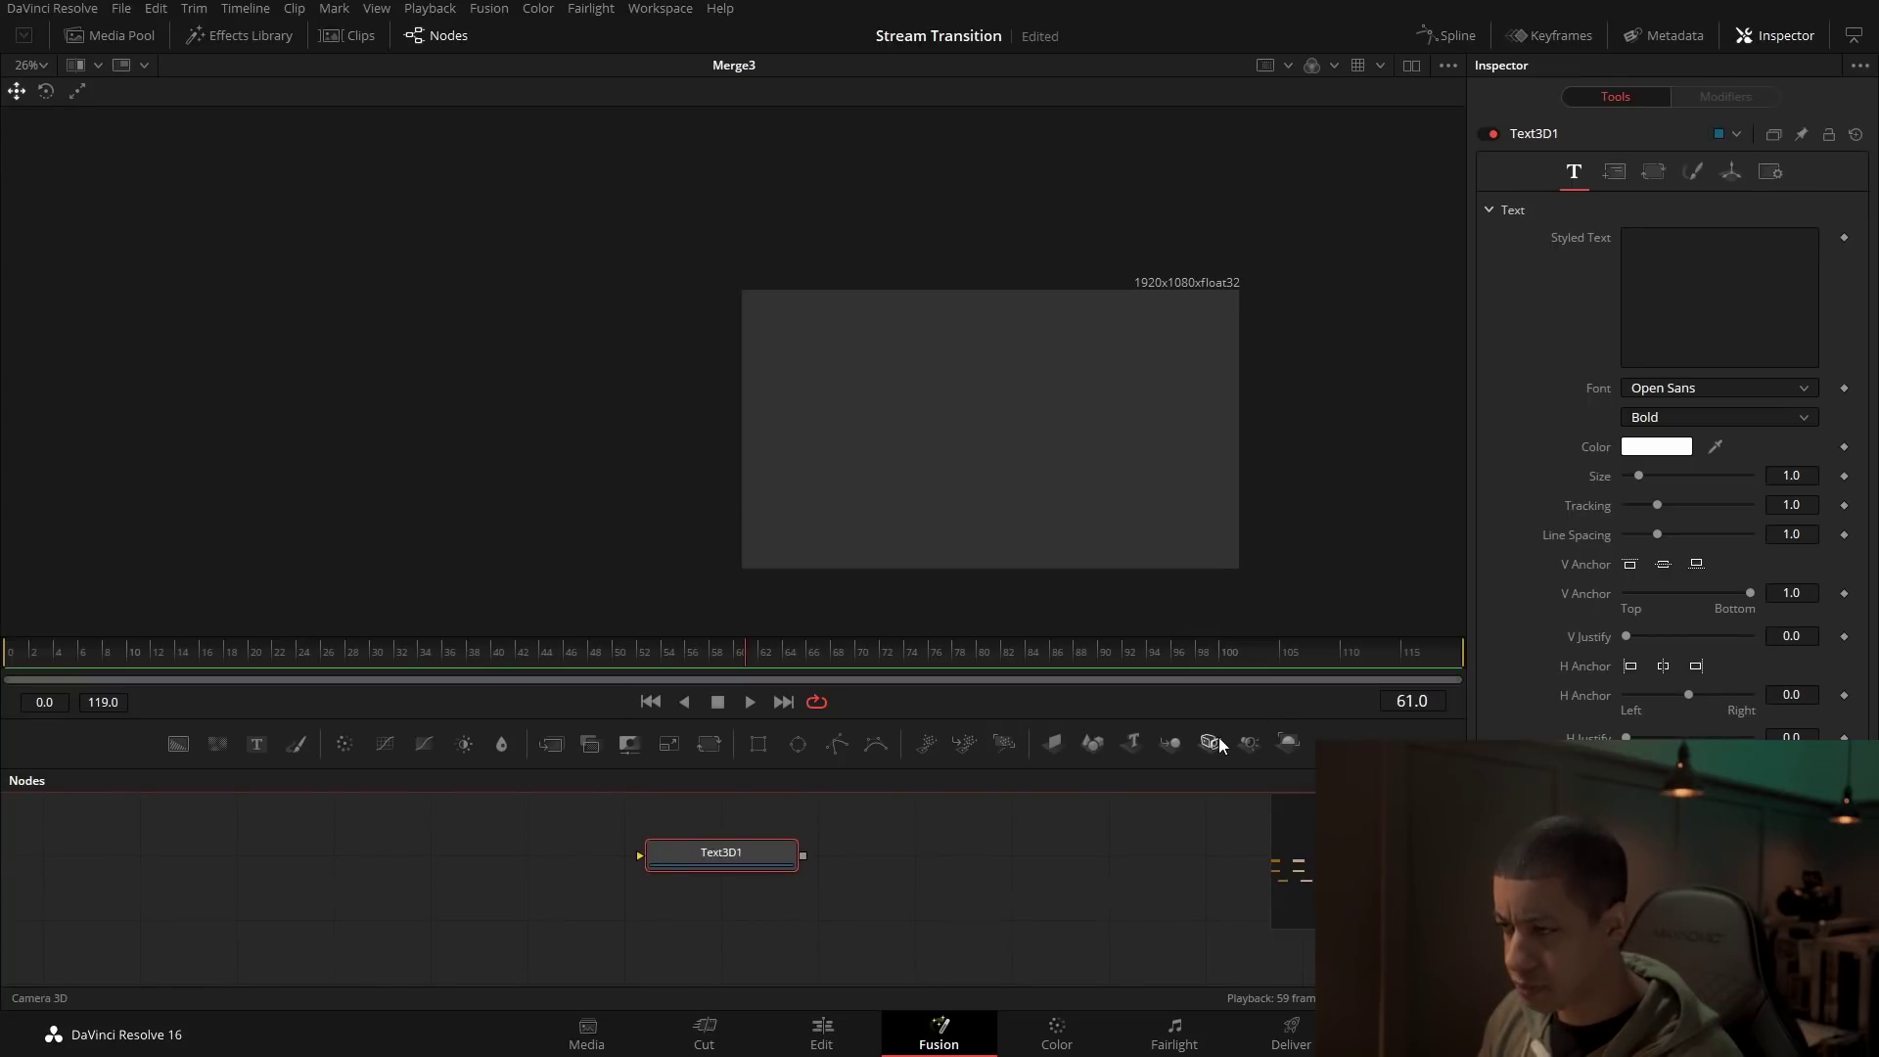
pyautogui.moveTo(1211, 742); pyautogui.dragTo(1048, 841)
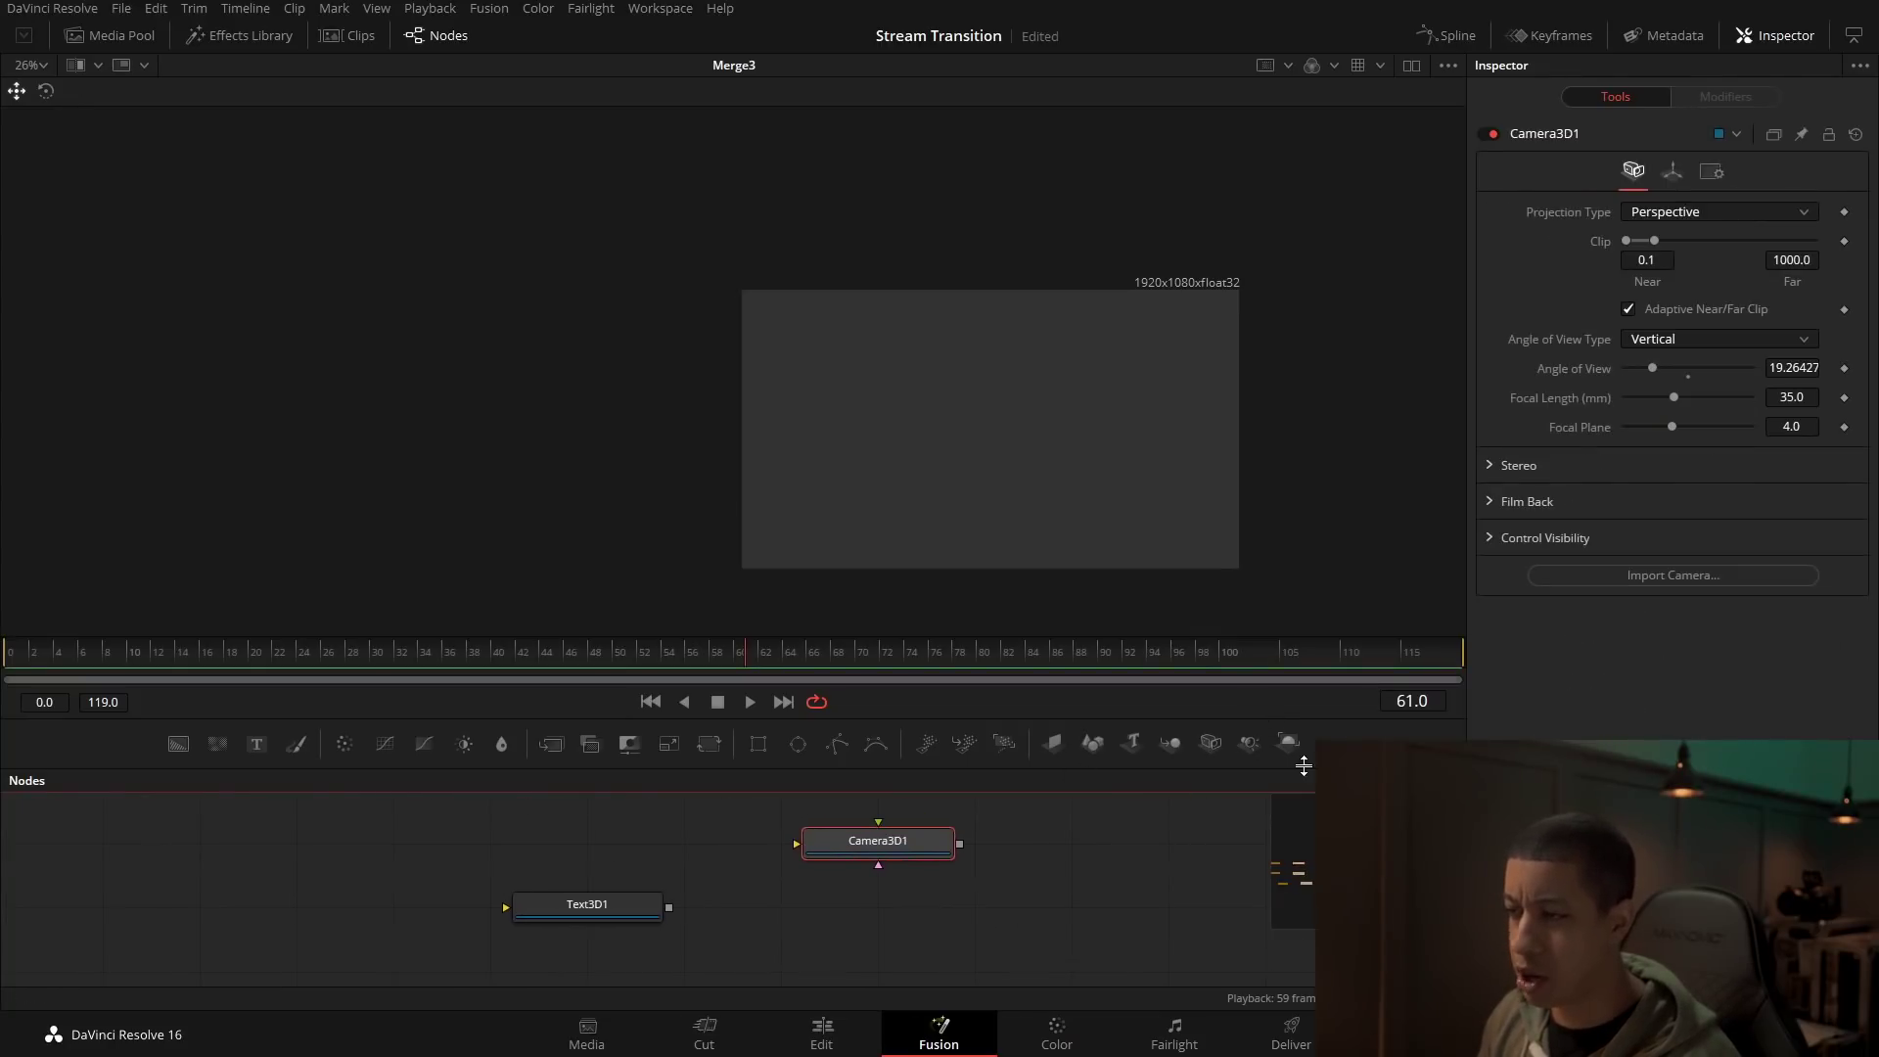
pyautogui.moveTo(1288, 742); pyautogui.dragTo(1103, 894)
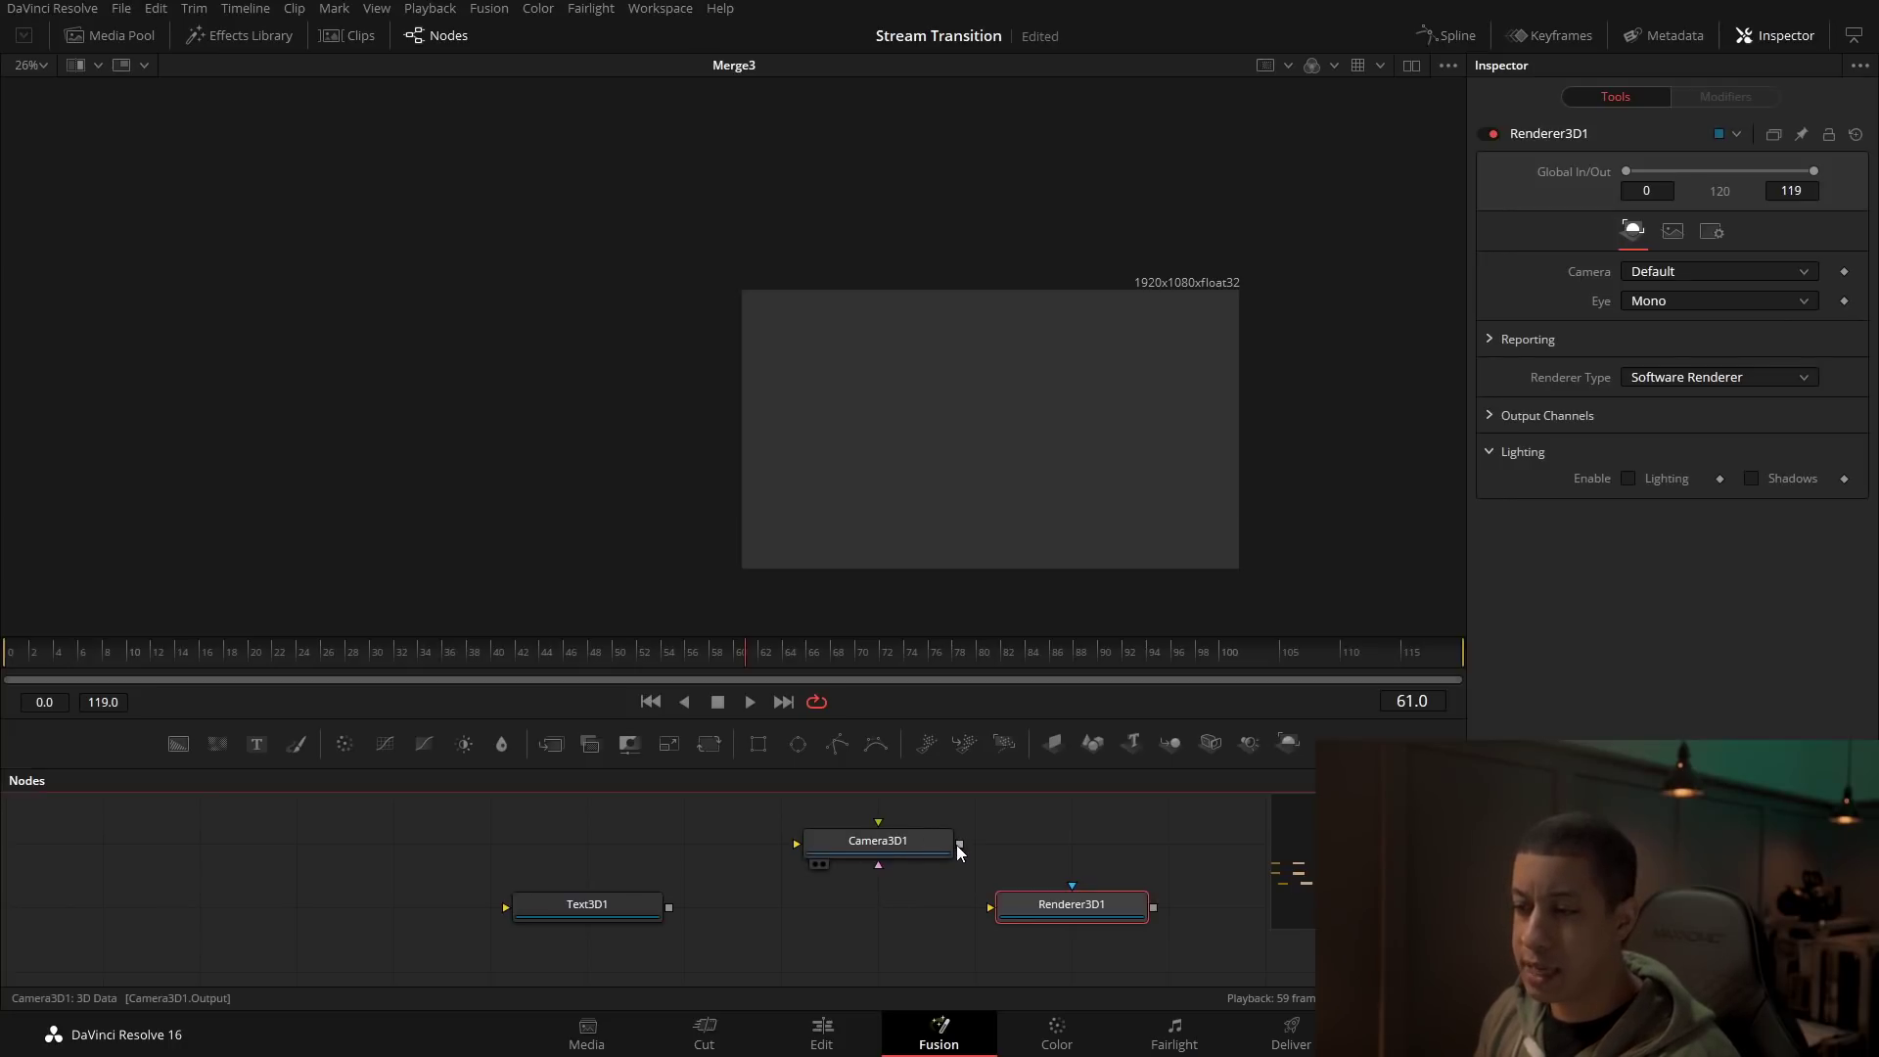
# Step: Combine Camera3D1 and Text3D1 in a Merge 3D feeding Renderer3D1, and show Renderer3D1 and Merge3D1 in side-by-side viewers
pyautogui.moveTo(959, 850); pyautogui.dragTo(671, 910)
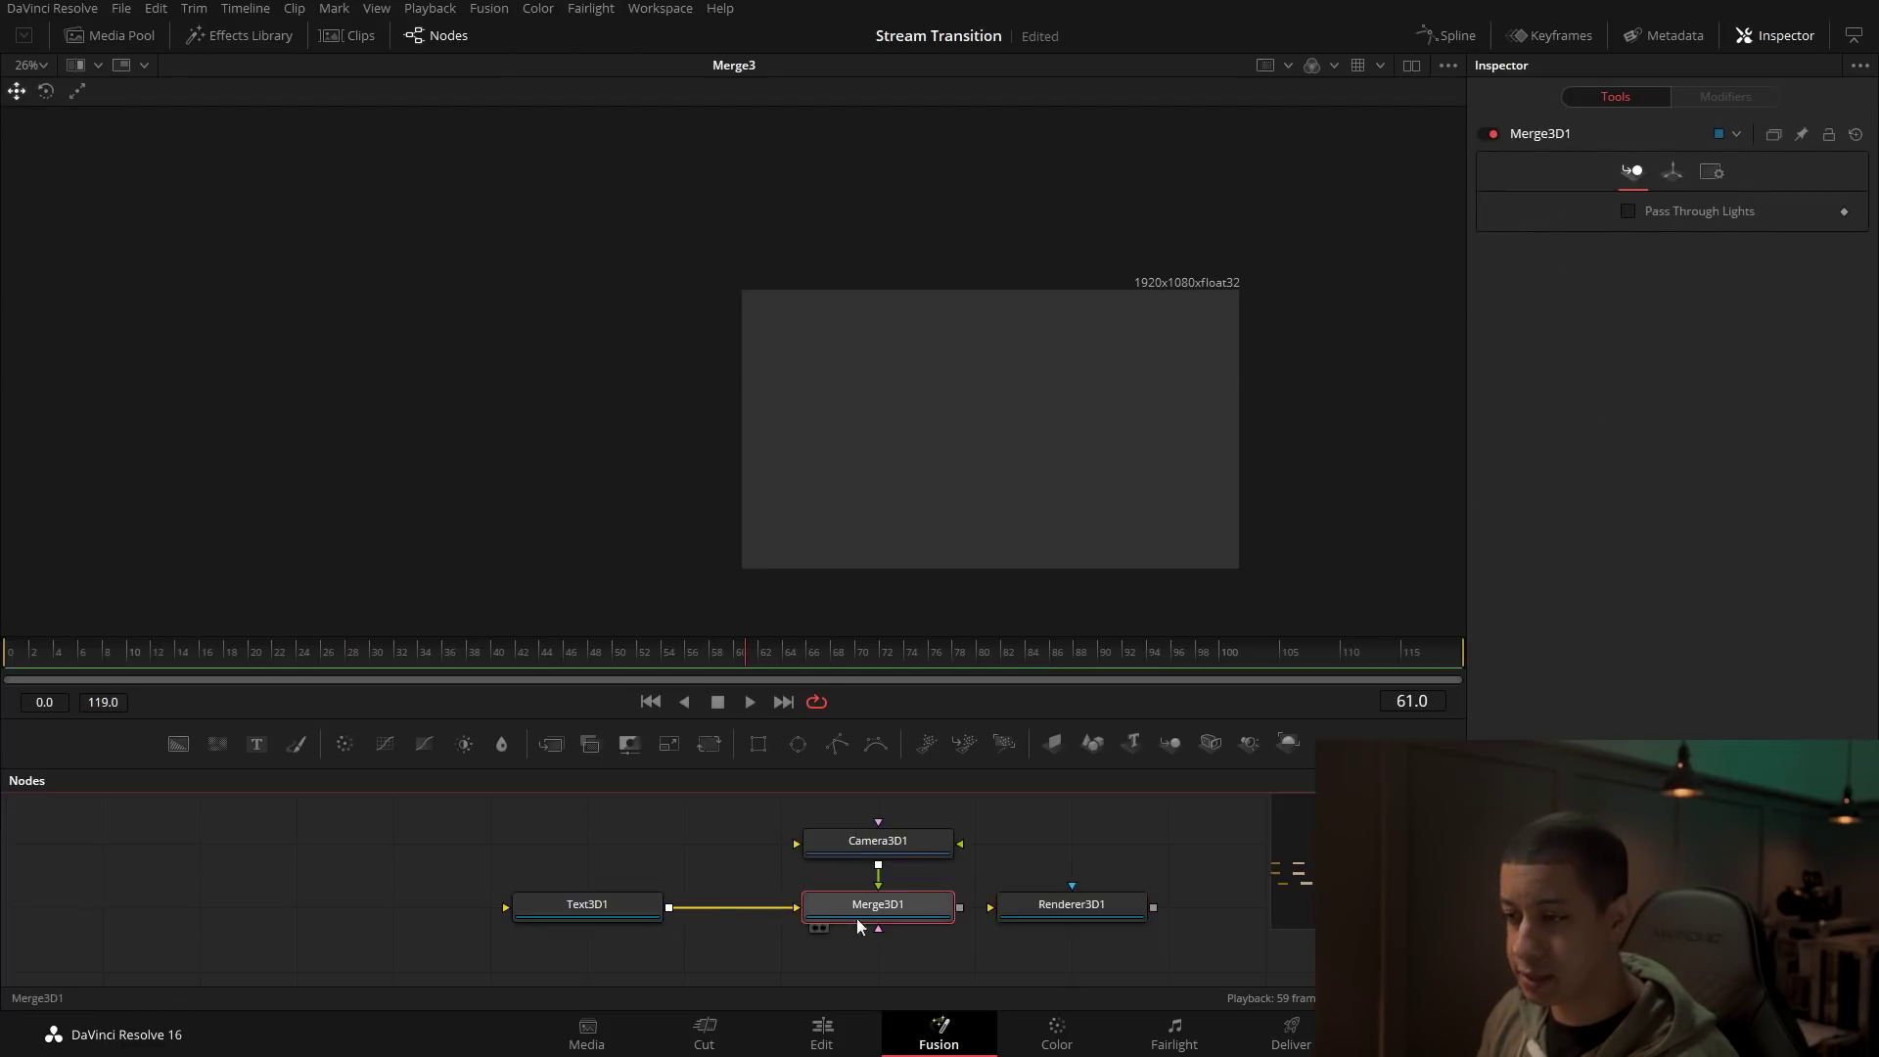
pyautogui.moveTo(959, 908); pyautogui.dragTo(1076, 905)
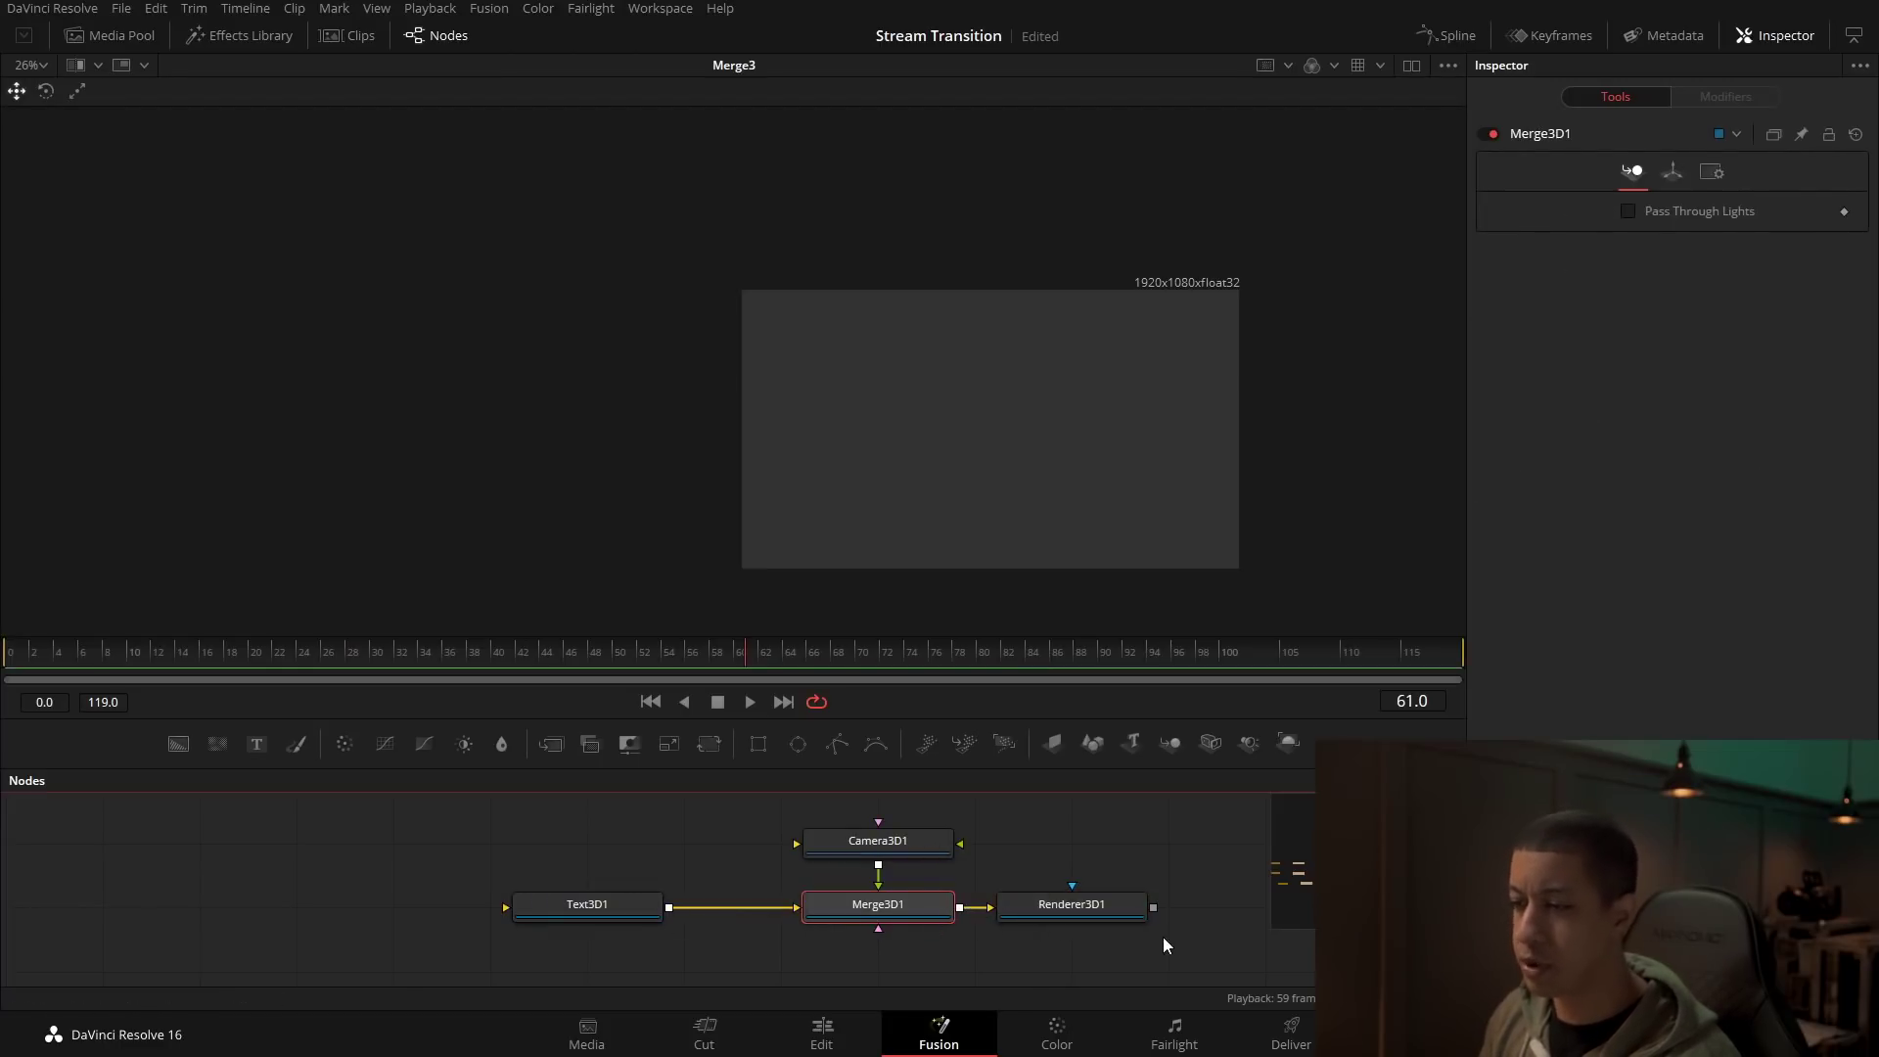
pyautogui.click(1412, 64)
pyautogui.moveTo(1093, 908); pyautogui.dragTo(593, 443)
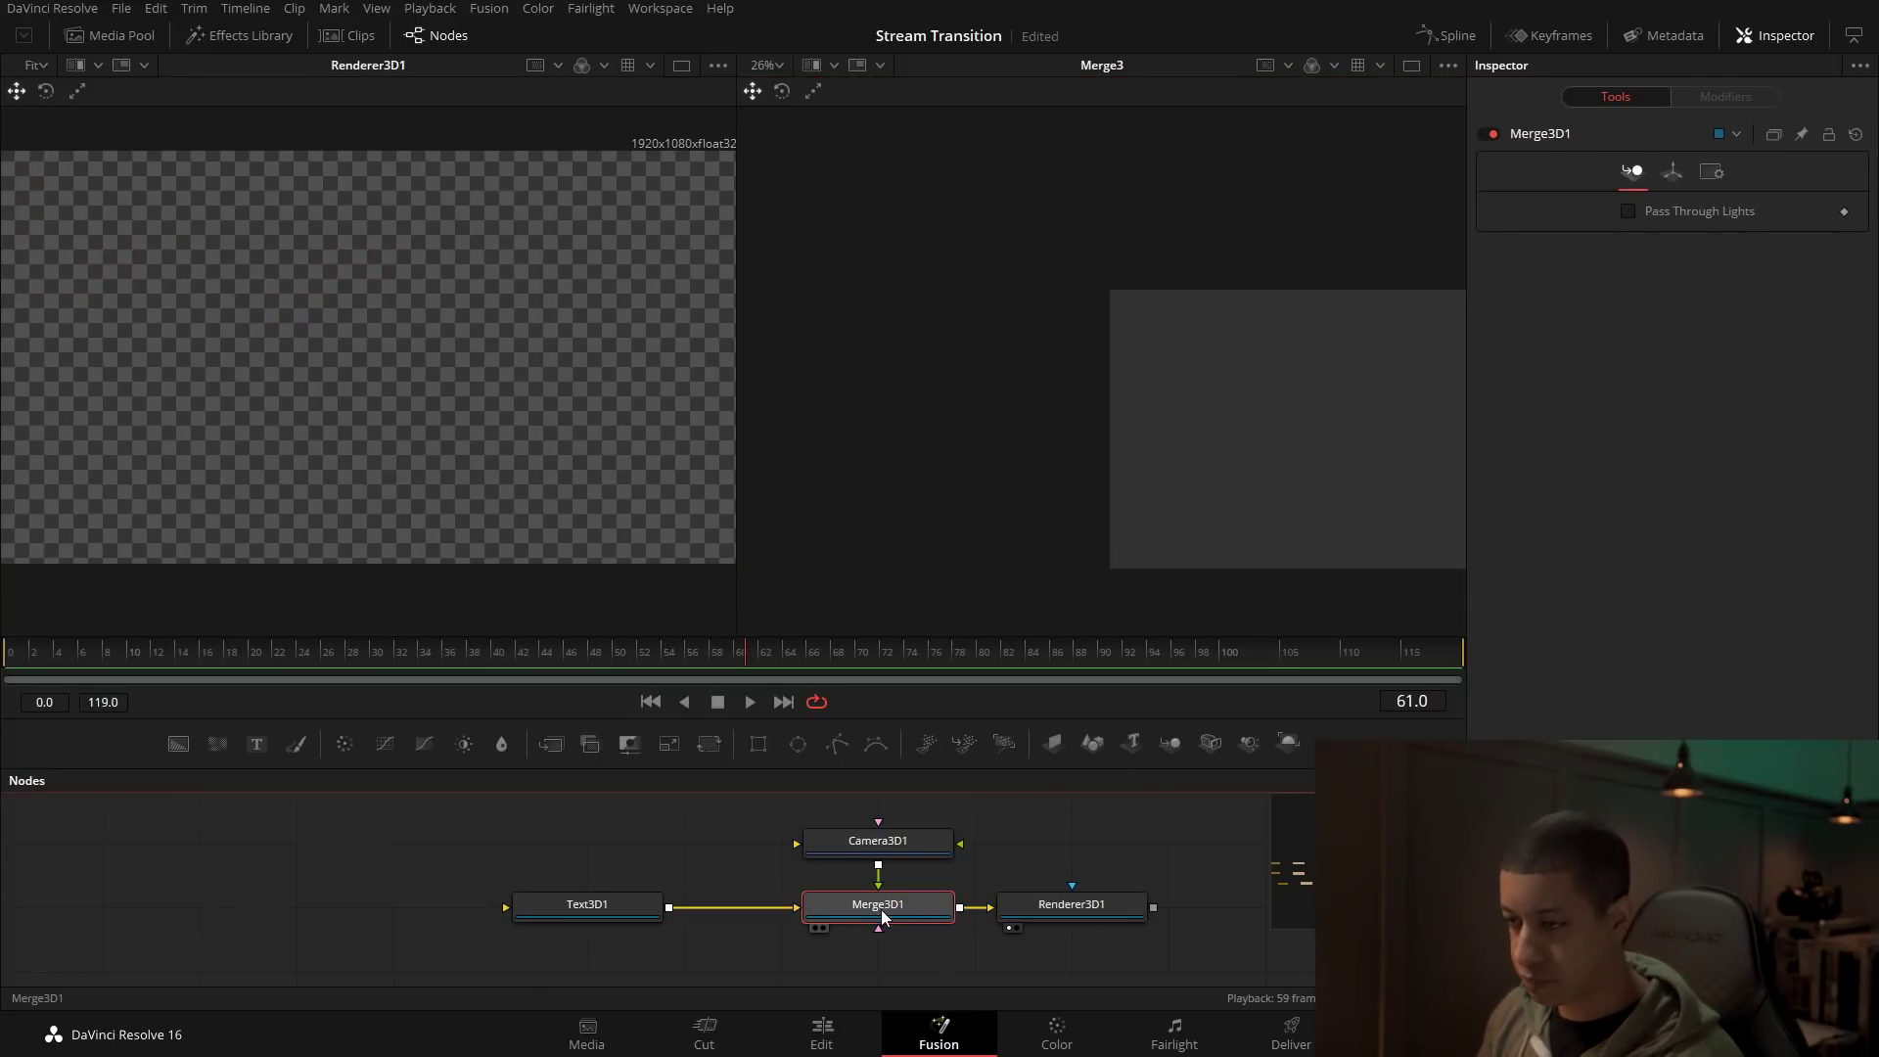
pyautogui.moveTo(1166, 306); pyautogui.dragTo(1116, 375)
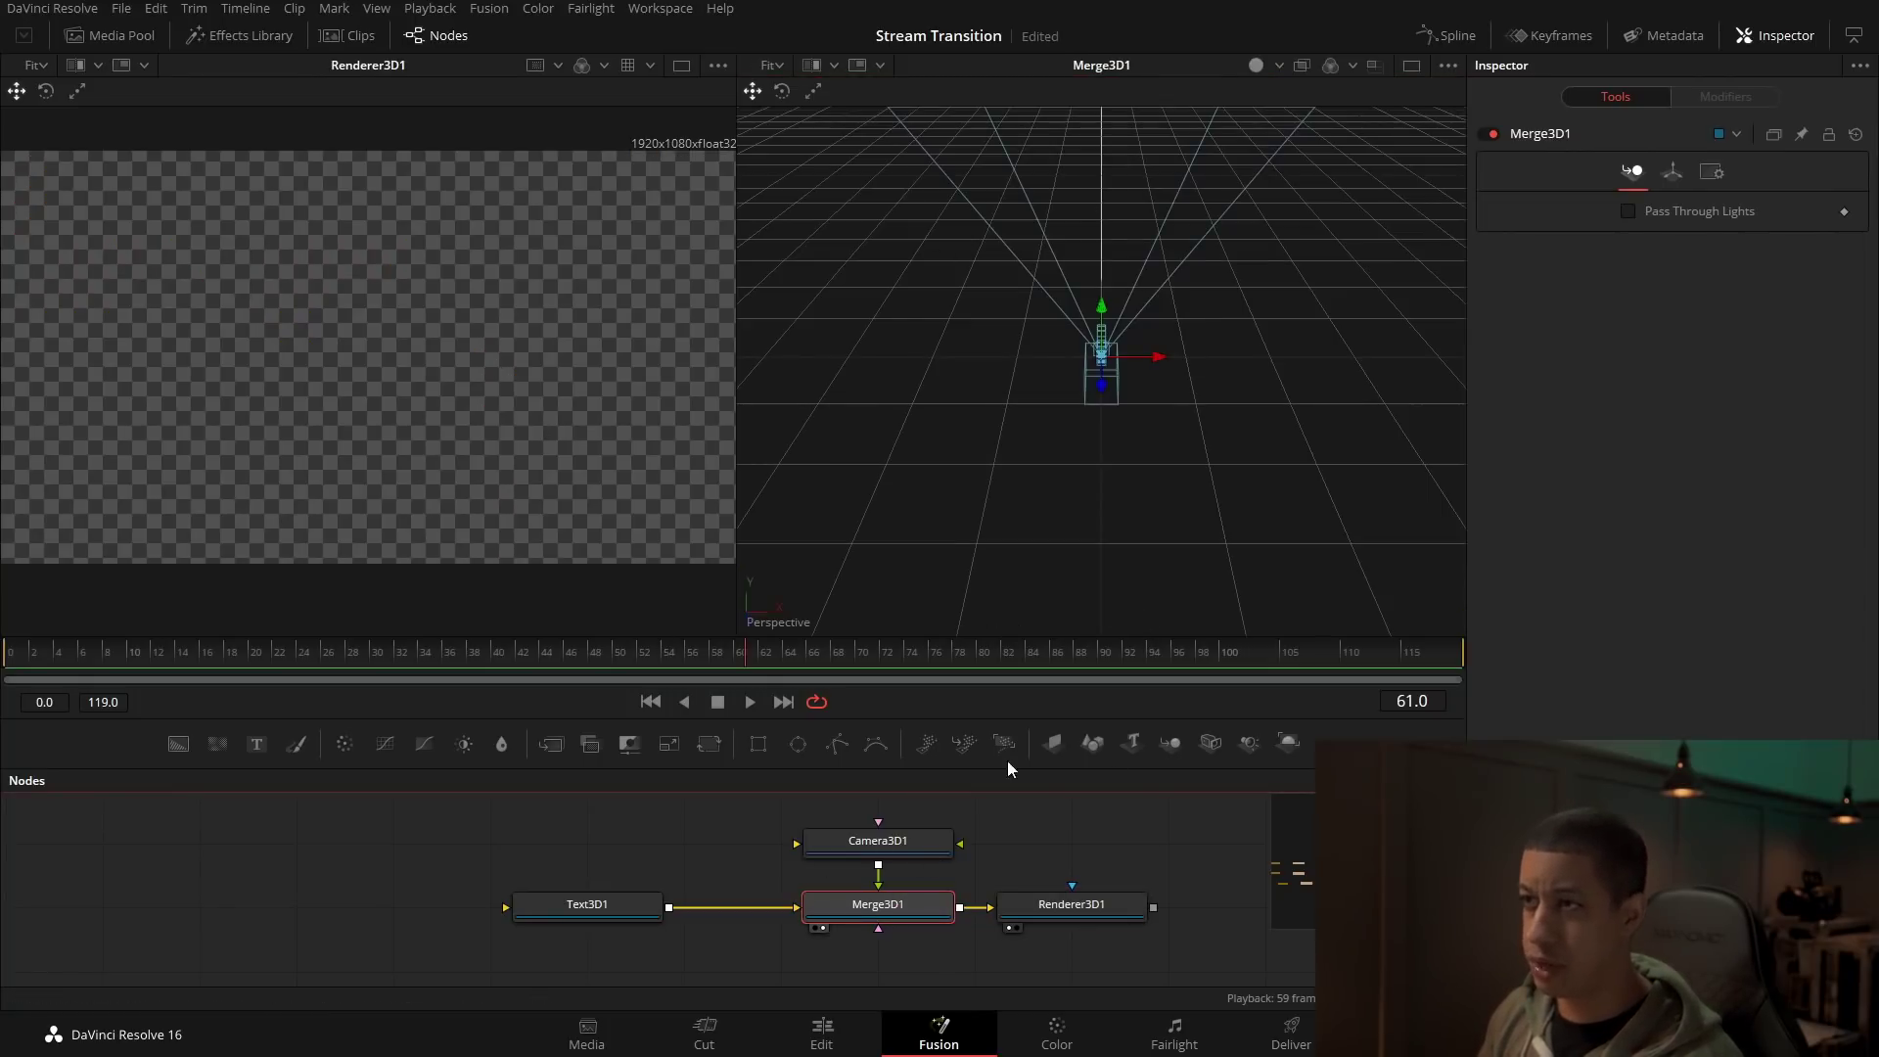
# Step: Enter JayAreTV as Text3D1's styled text, with capital J, A, T and V
pyautogui.click(614, 905)
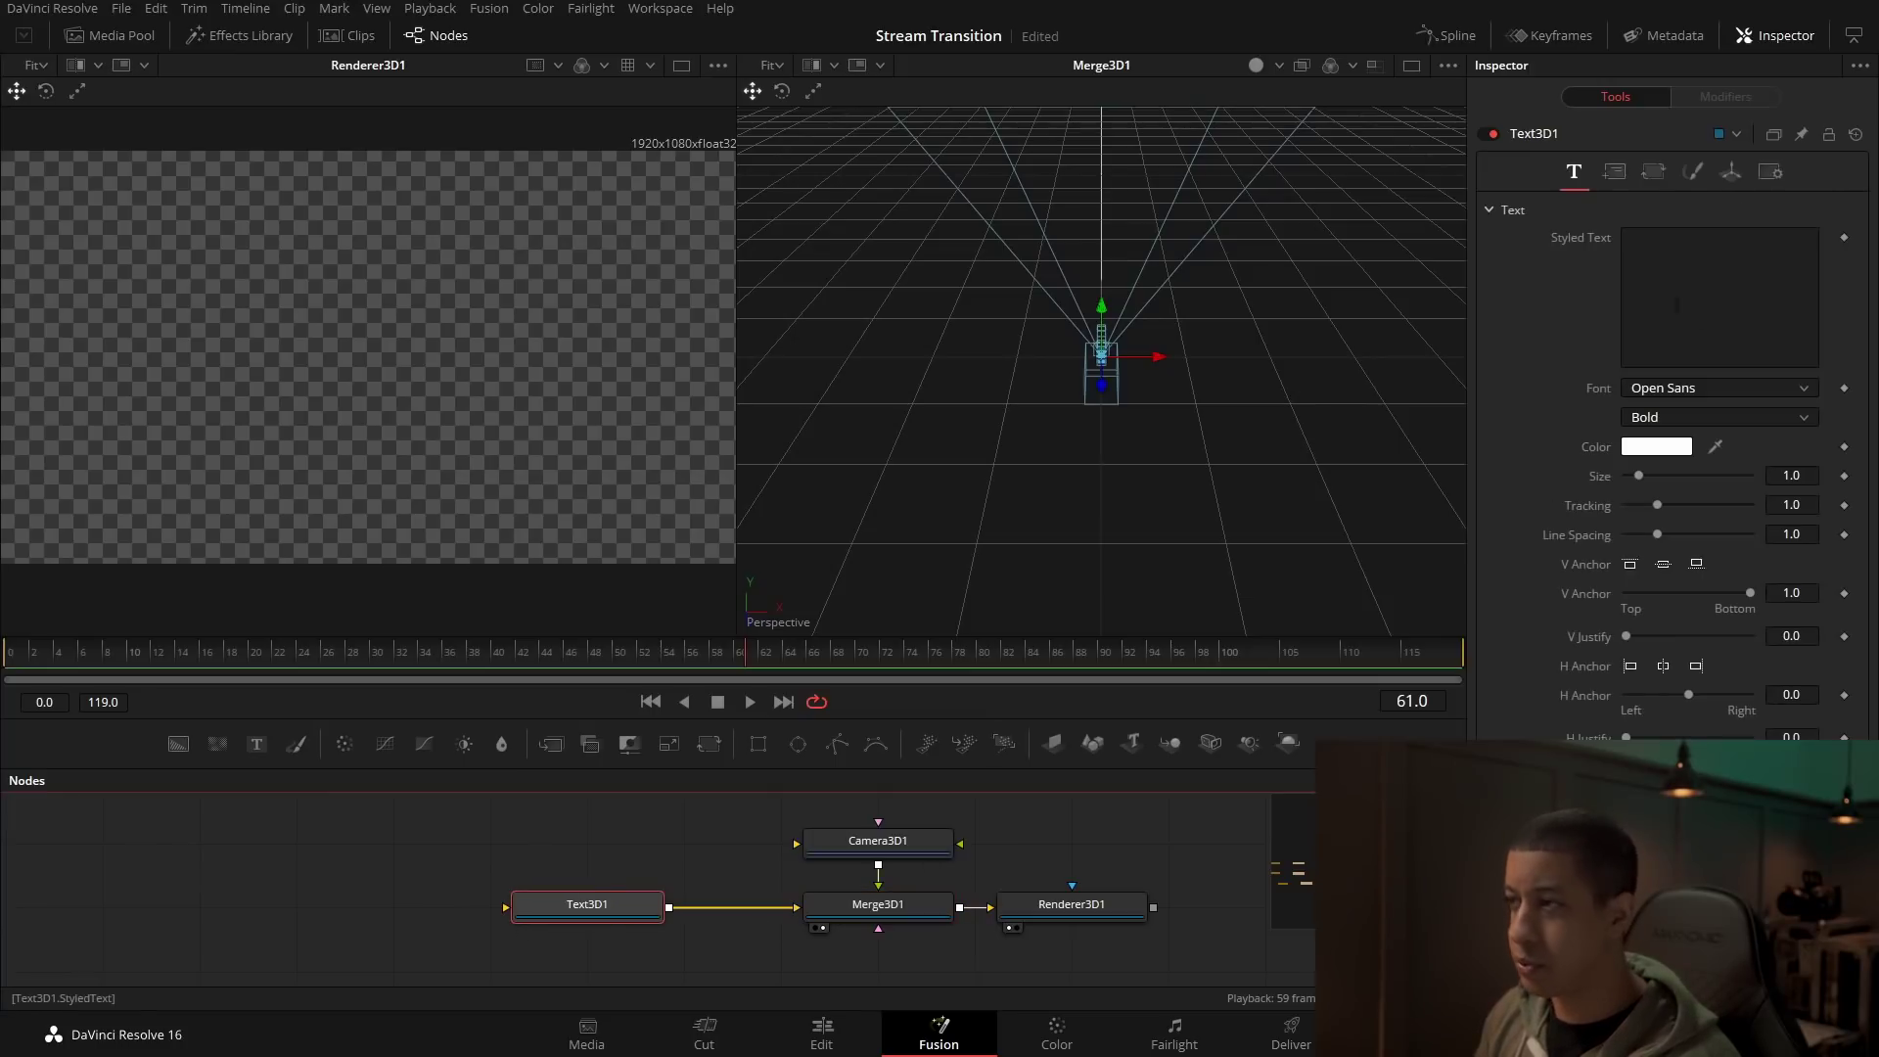
pyautogui.click(1662, 273)
pyautogui.write('jayare')
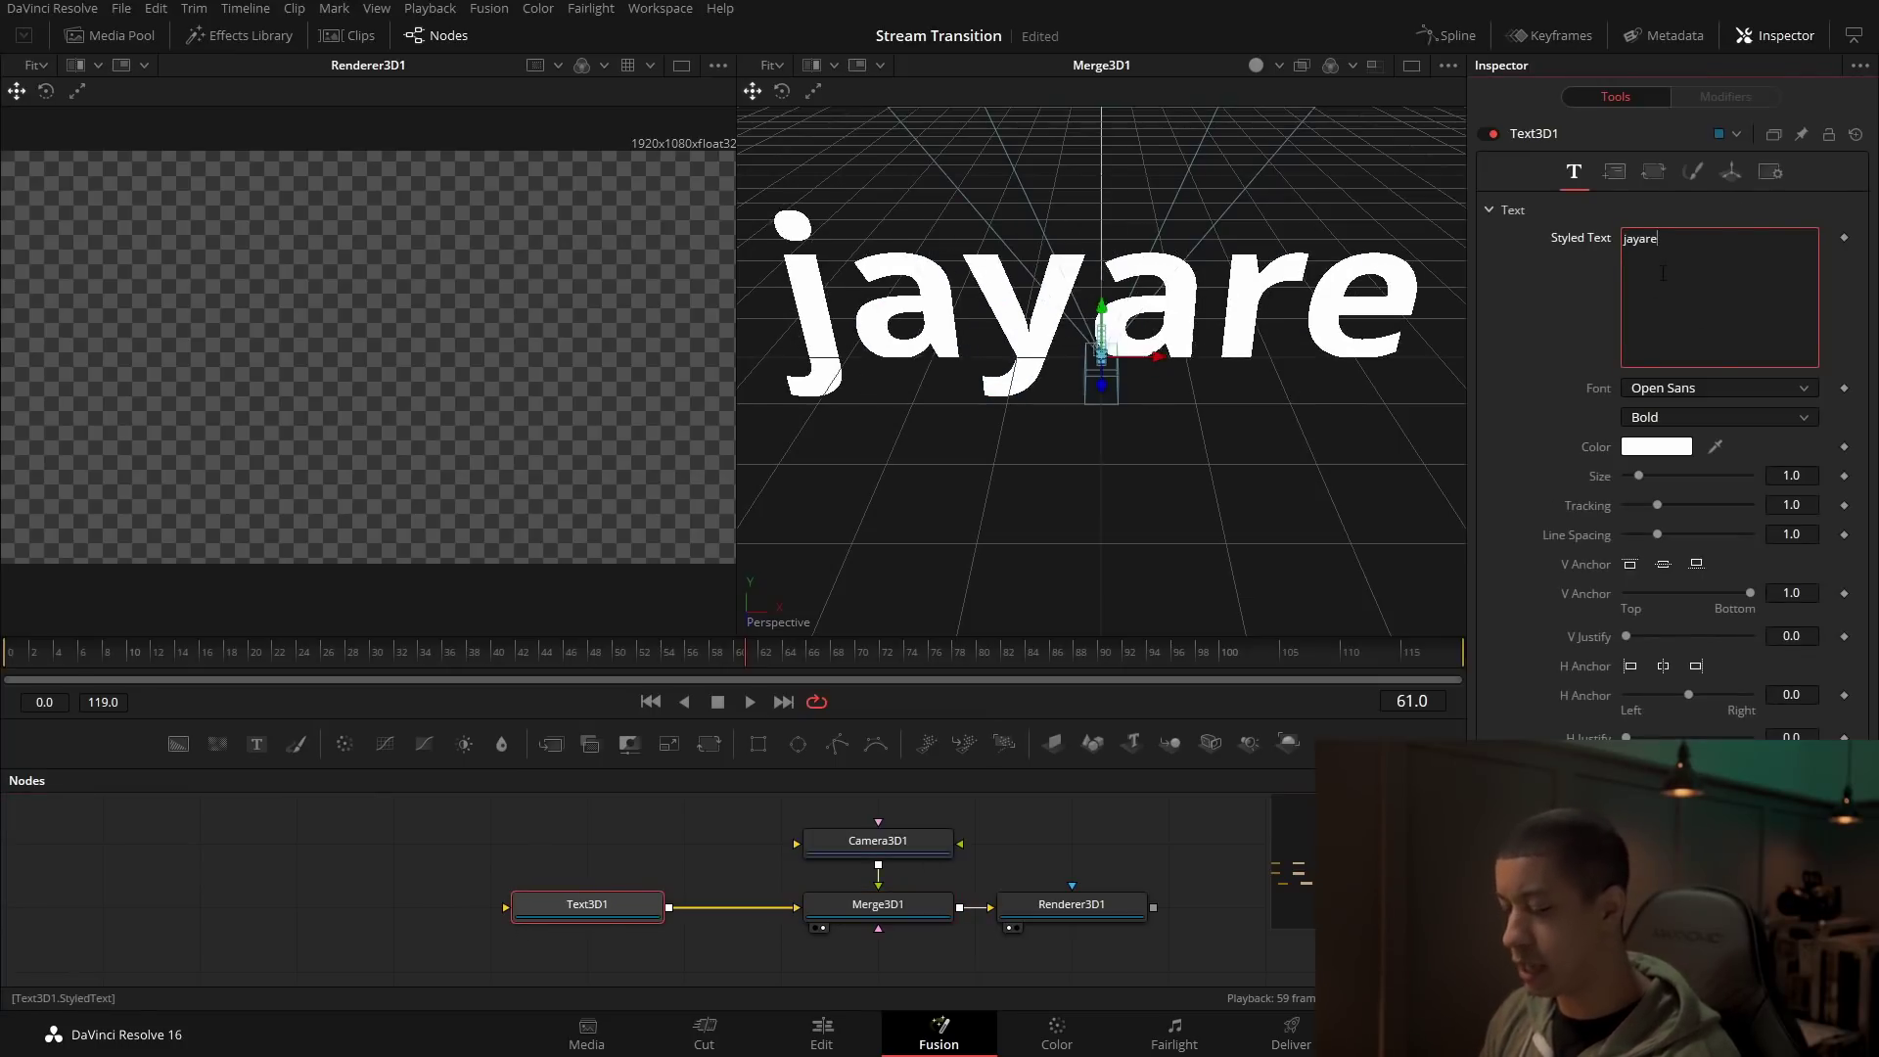
pyautogui.press('BackSpace')
pyautogui.press('BackSpace')
pyautogui.press('BackSpace')
pyautogui.press('BackSpace')
pyautogui.press('BackSpace')
pyautogui.press('BackSpace')
pyautogui.write('Jay')
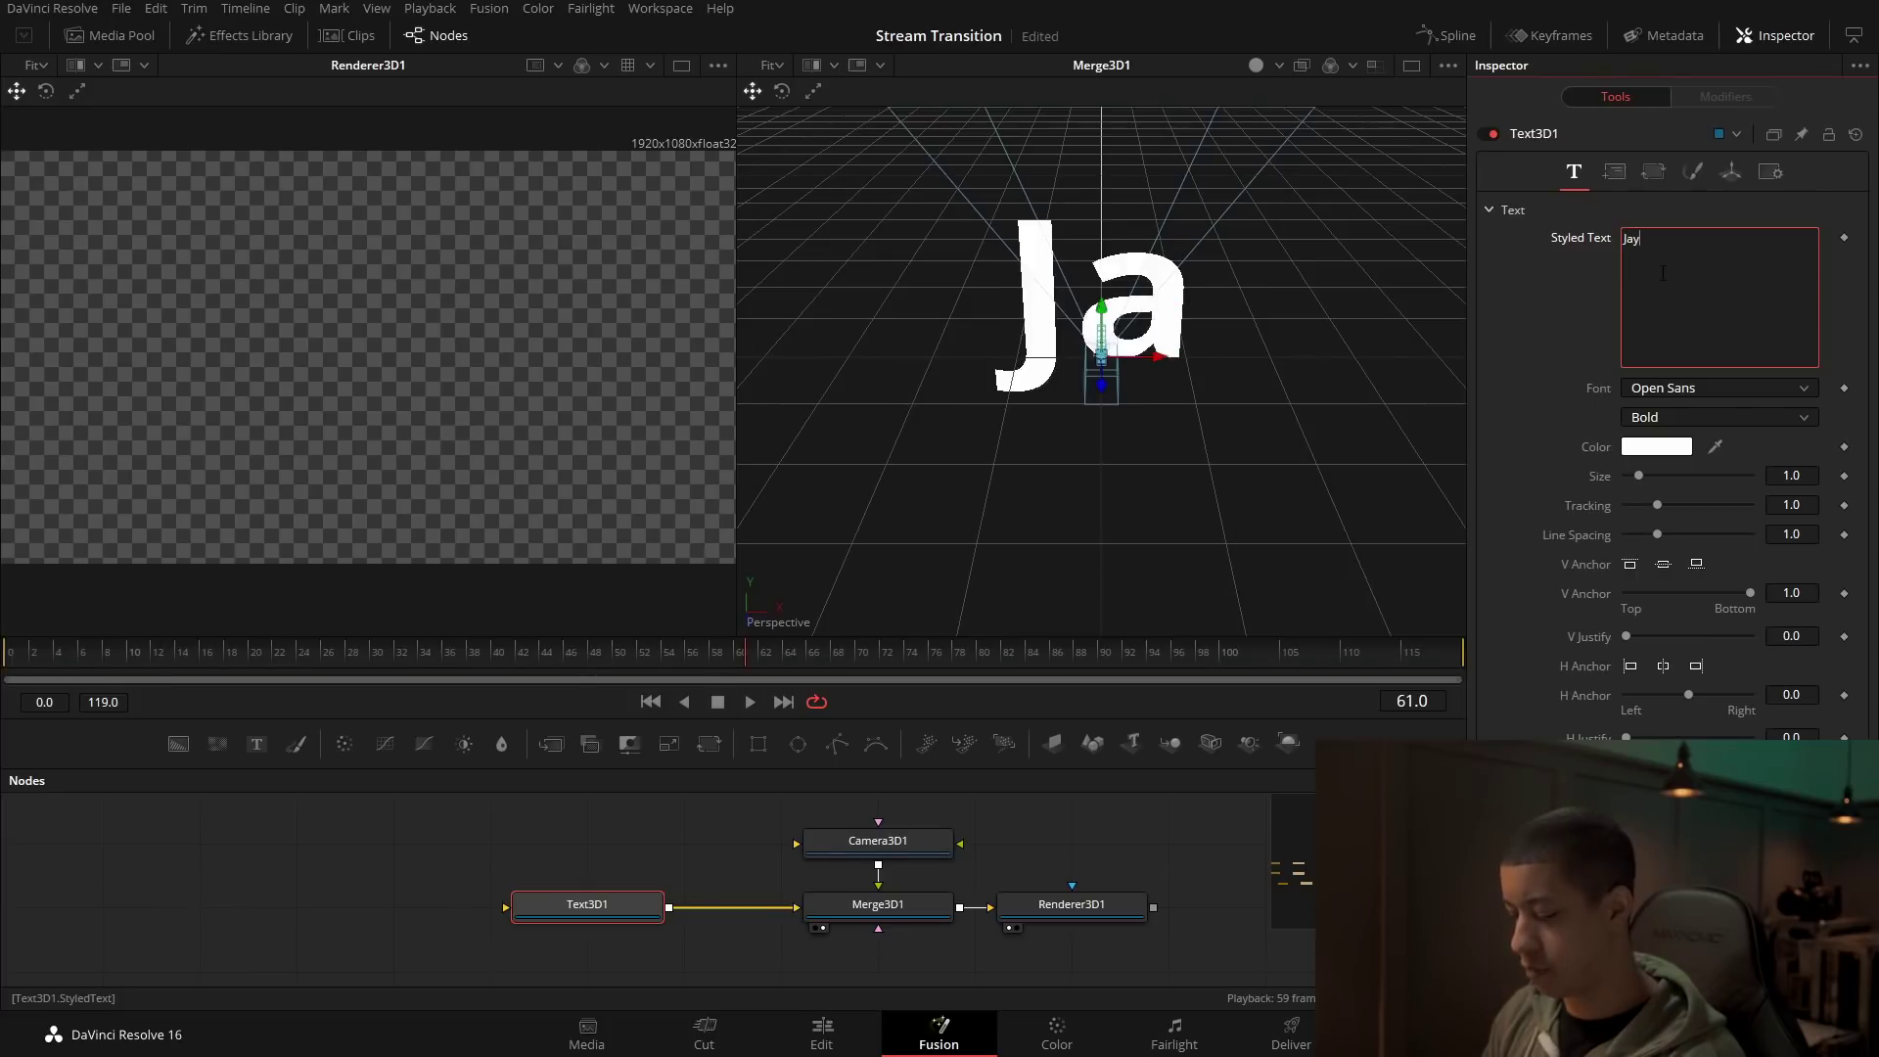
pyautogui.write('AreTV')
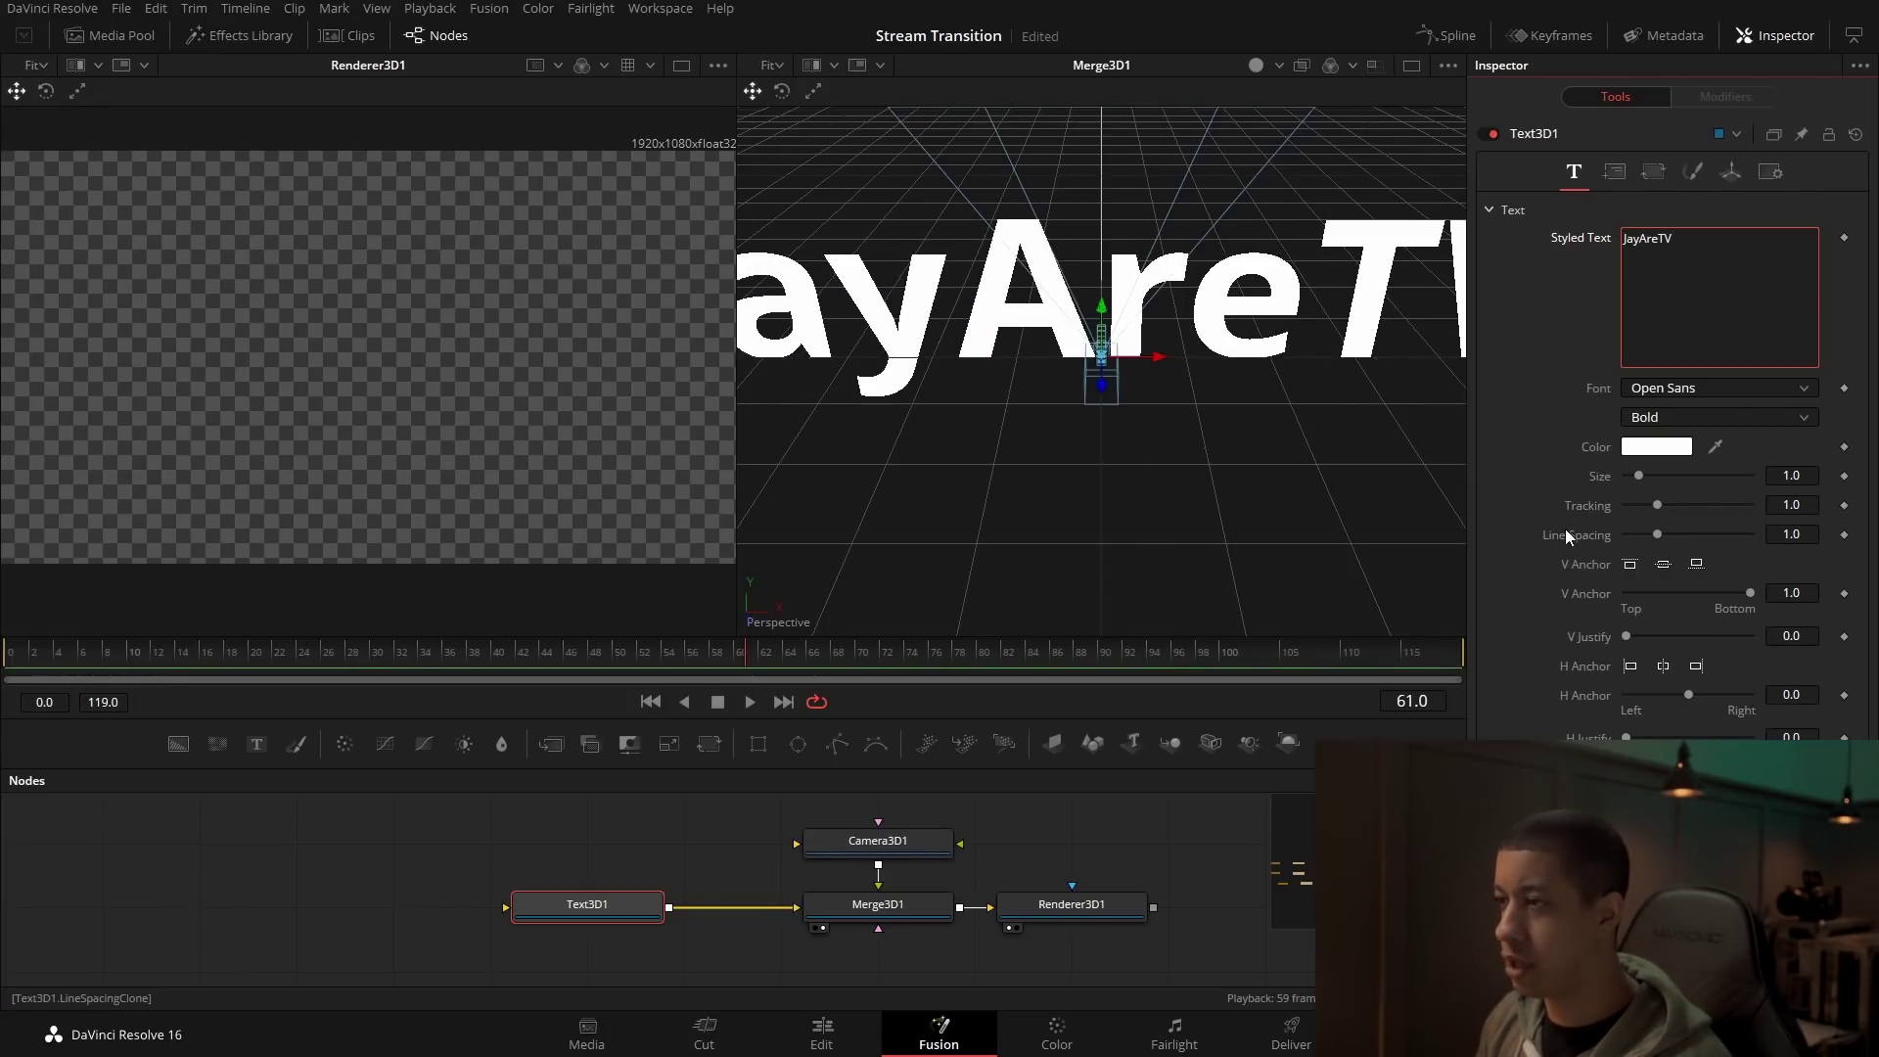
# Step: Copy the HTML color code #dab511 from the yellow background node Y without changing its color
pyautogui.moveTo(587, 969); pyautogui.dragTo(620, 783)
pyautogui.moveTo(738, 936); pyautogui.dragTo(818, 788)
pyautogui.click(755, 864)
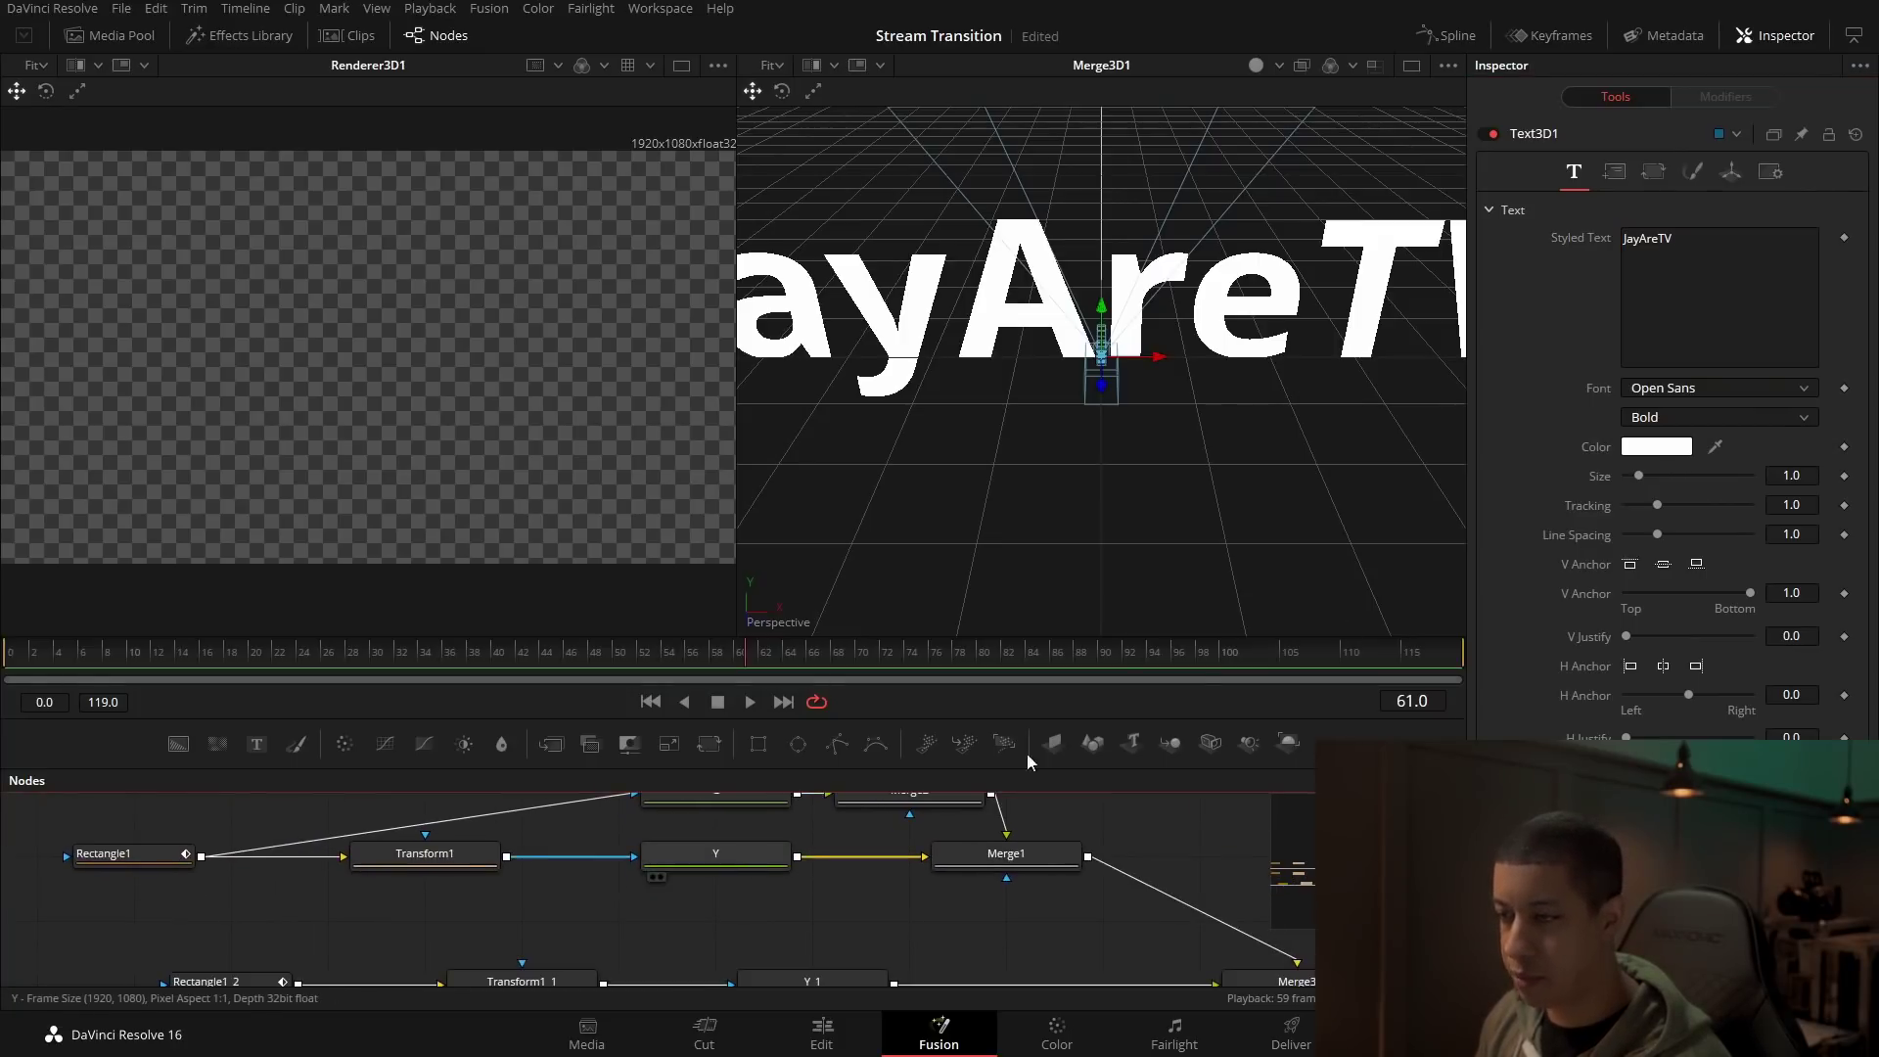
pyautogui.click(1656, 326)
pyautogui.moveTo(1079, 676); pyautogui.dragTo(1001, 677)
pyautogui.hotkey('ctrl', 'c')
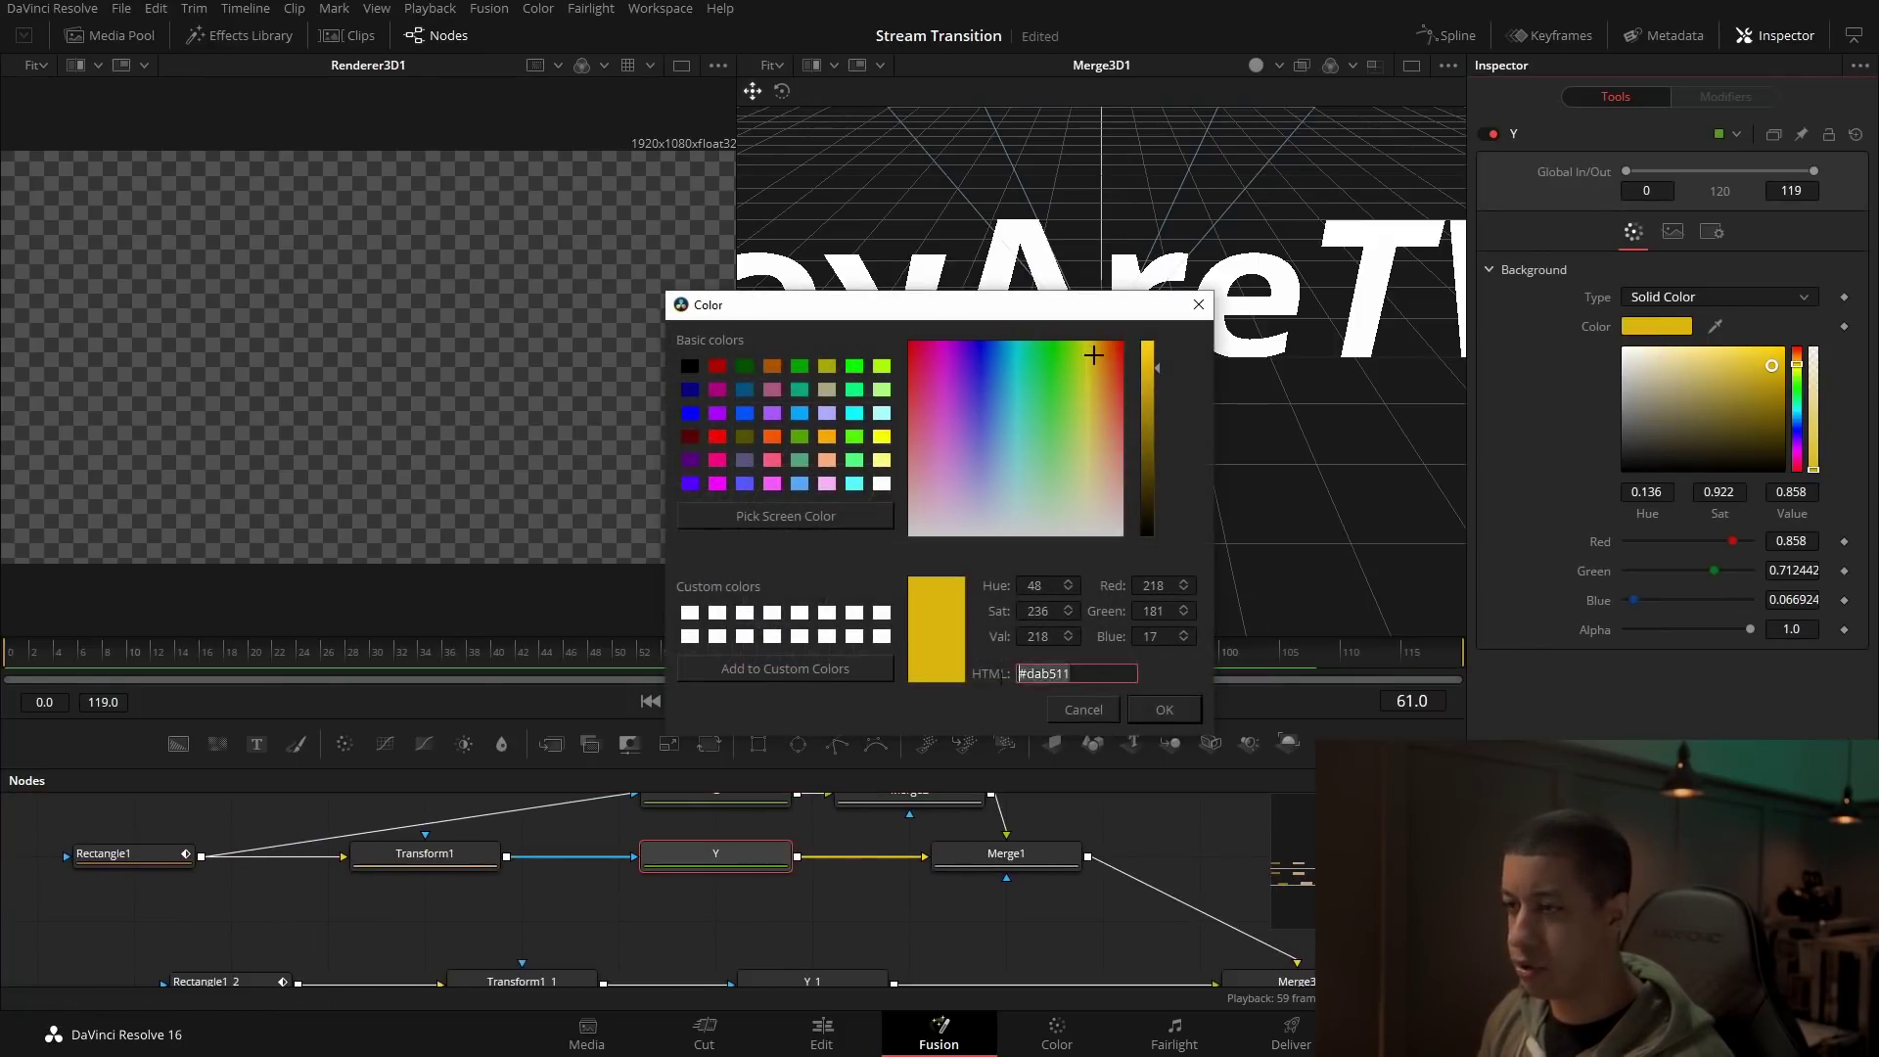
pyautogui.click(1078, 715)
# Step: Set Text3D1's color to the copied yellow, #dab511
pyautogui.moveTo(1164, 896); pyautogui.dragTo(783, 920)
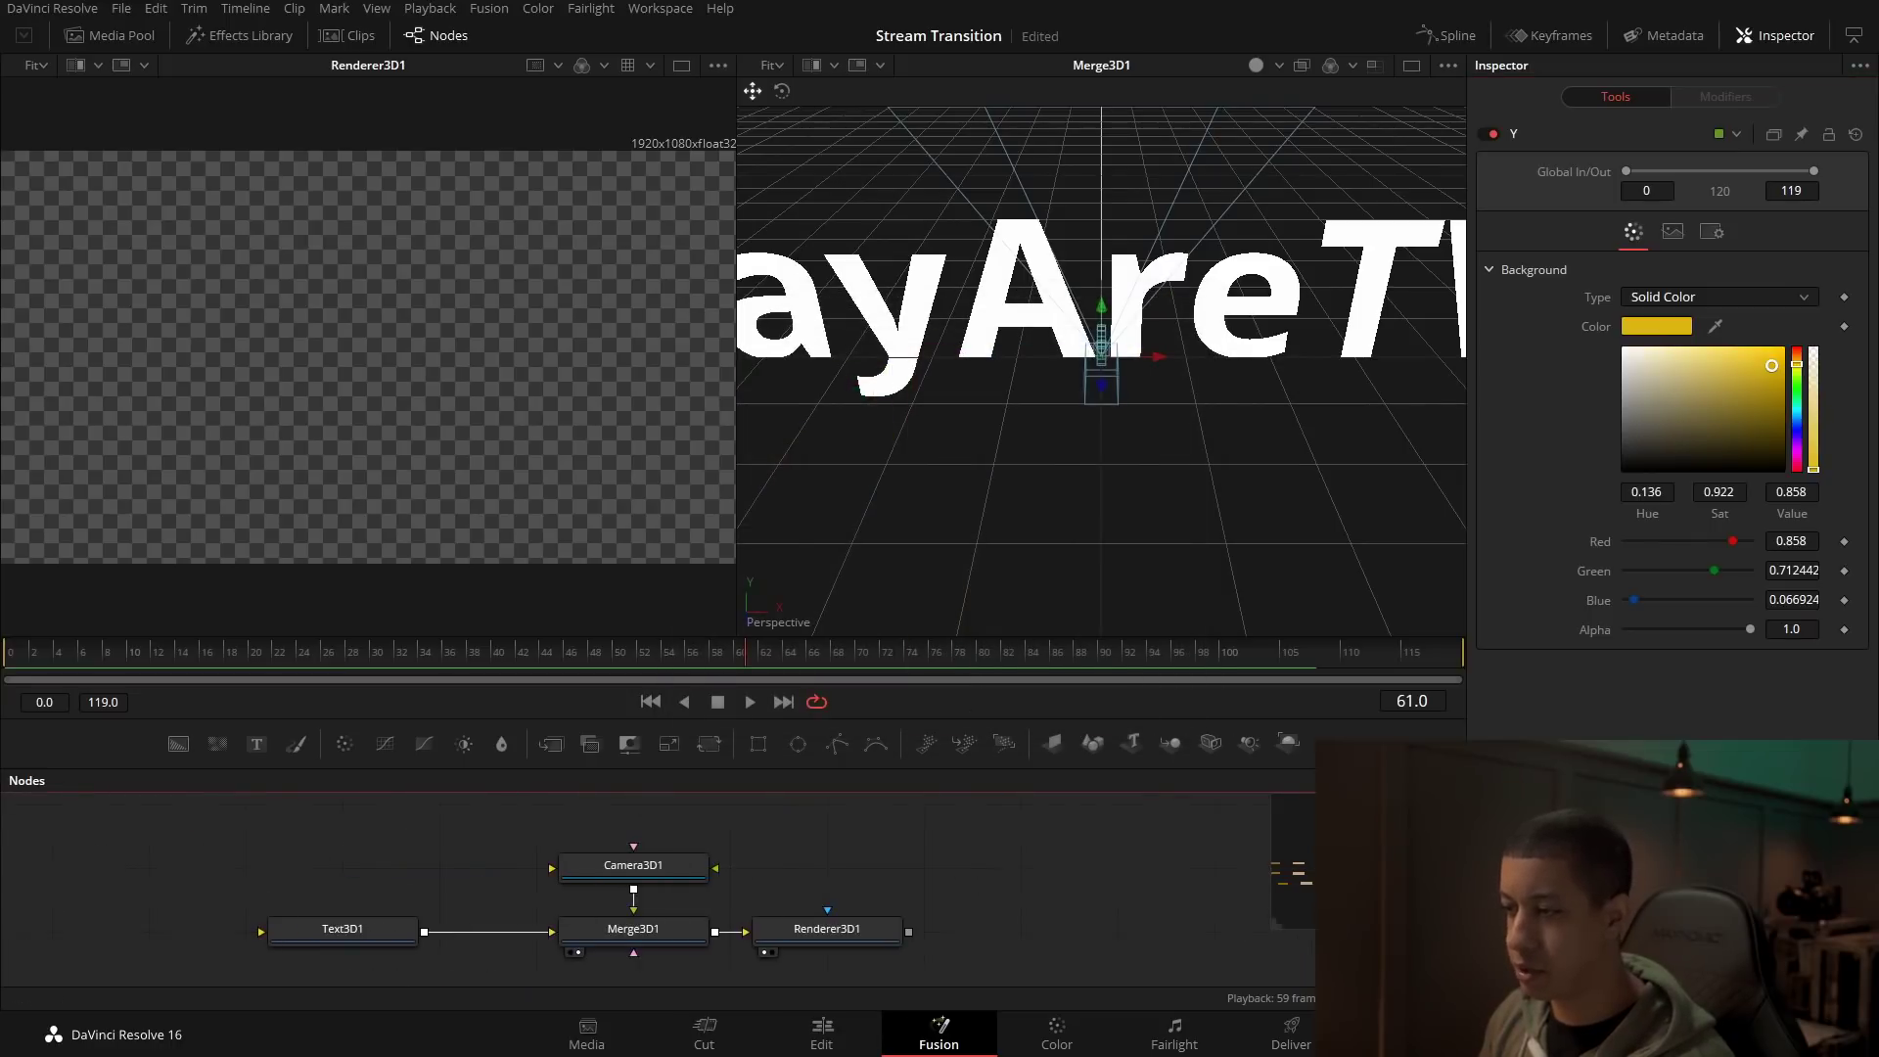
pyautogui.click(357, 932)
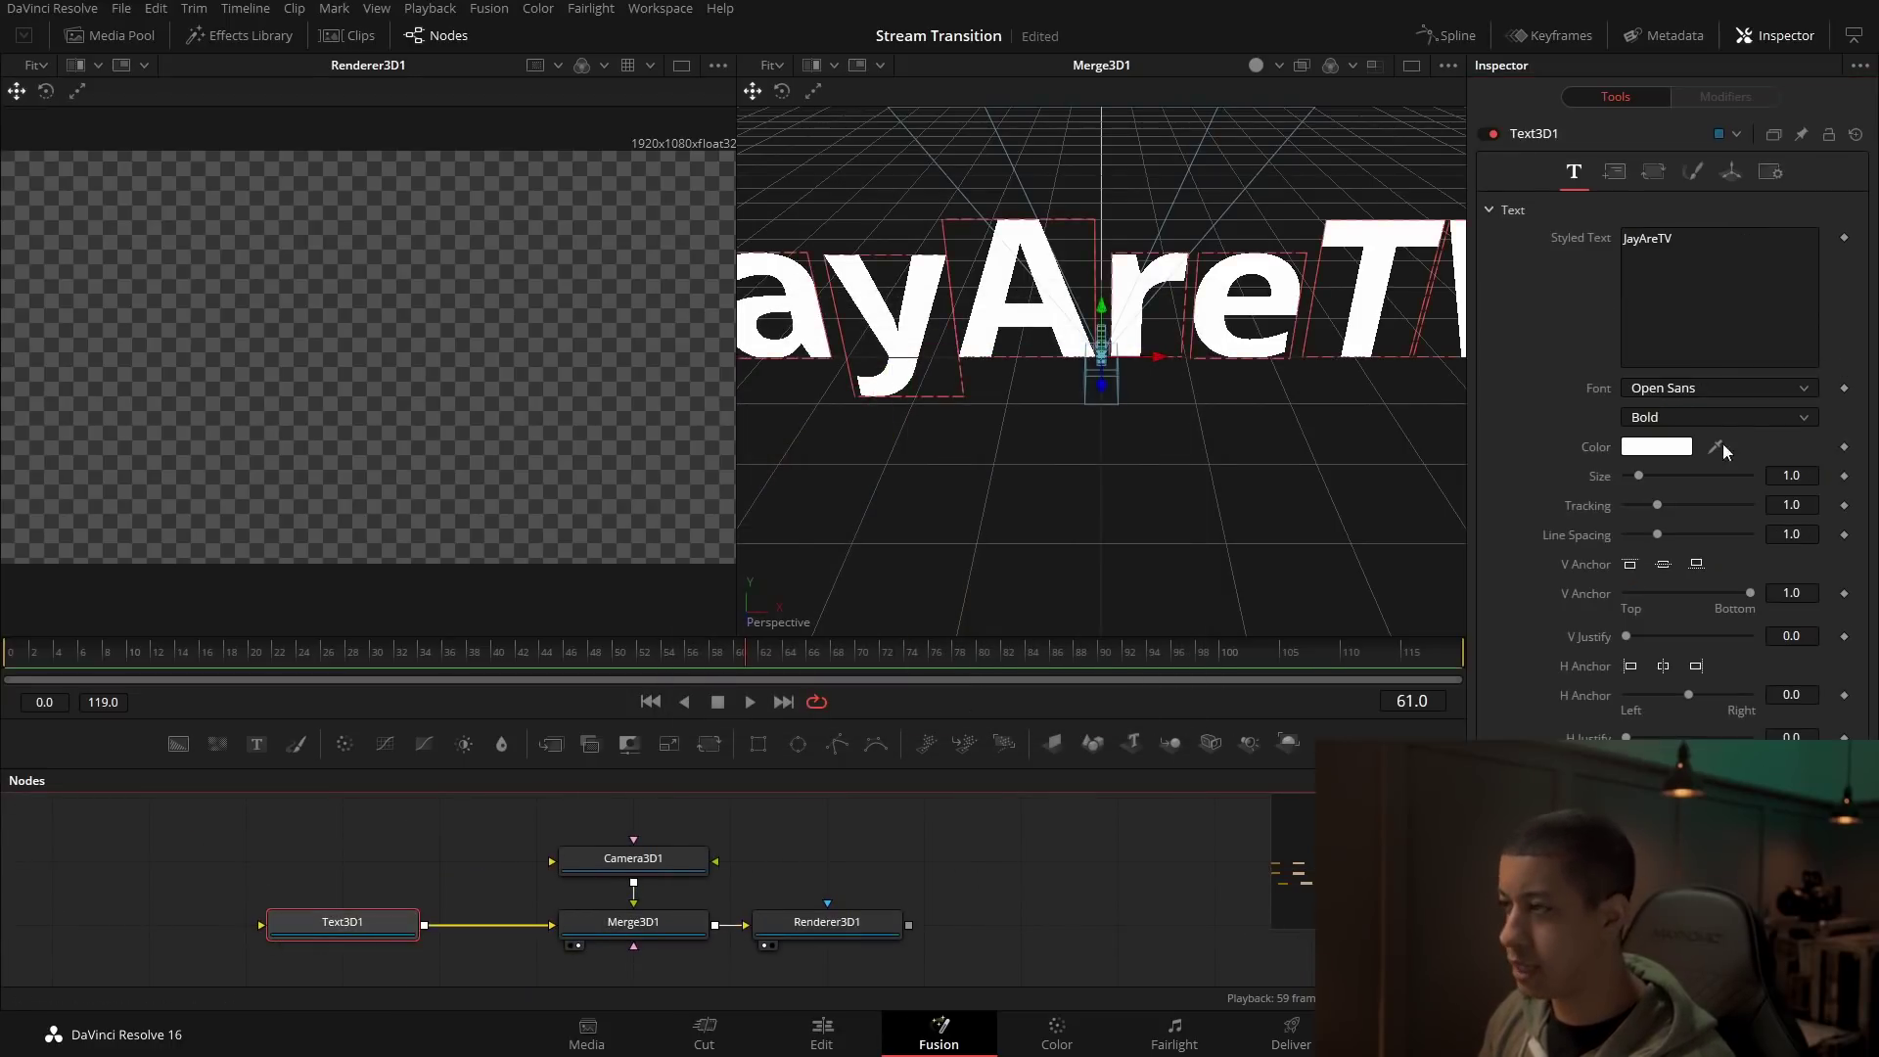
pyautogui.click(1661, 449)
pyautogui.moveTo(1072, 673); pyautogui.dragTo(1006, 675)
pyautogui.hotkey('ctrl', 'v')
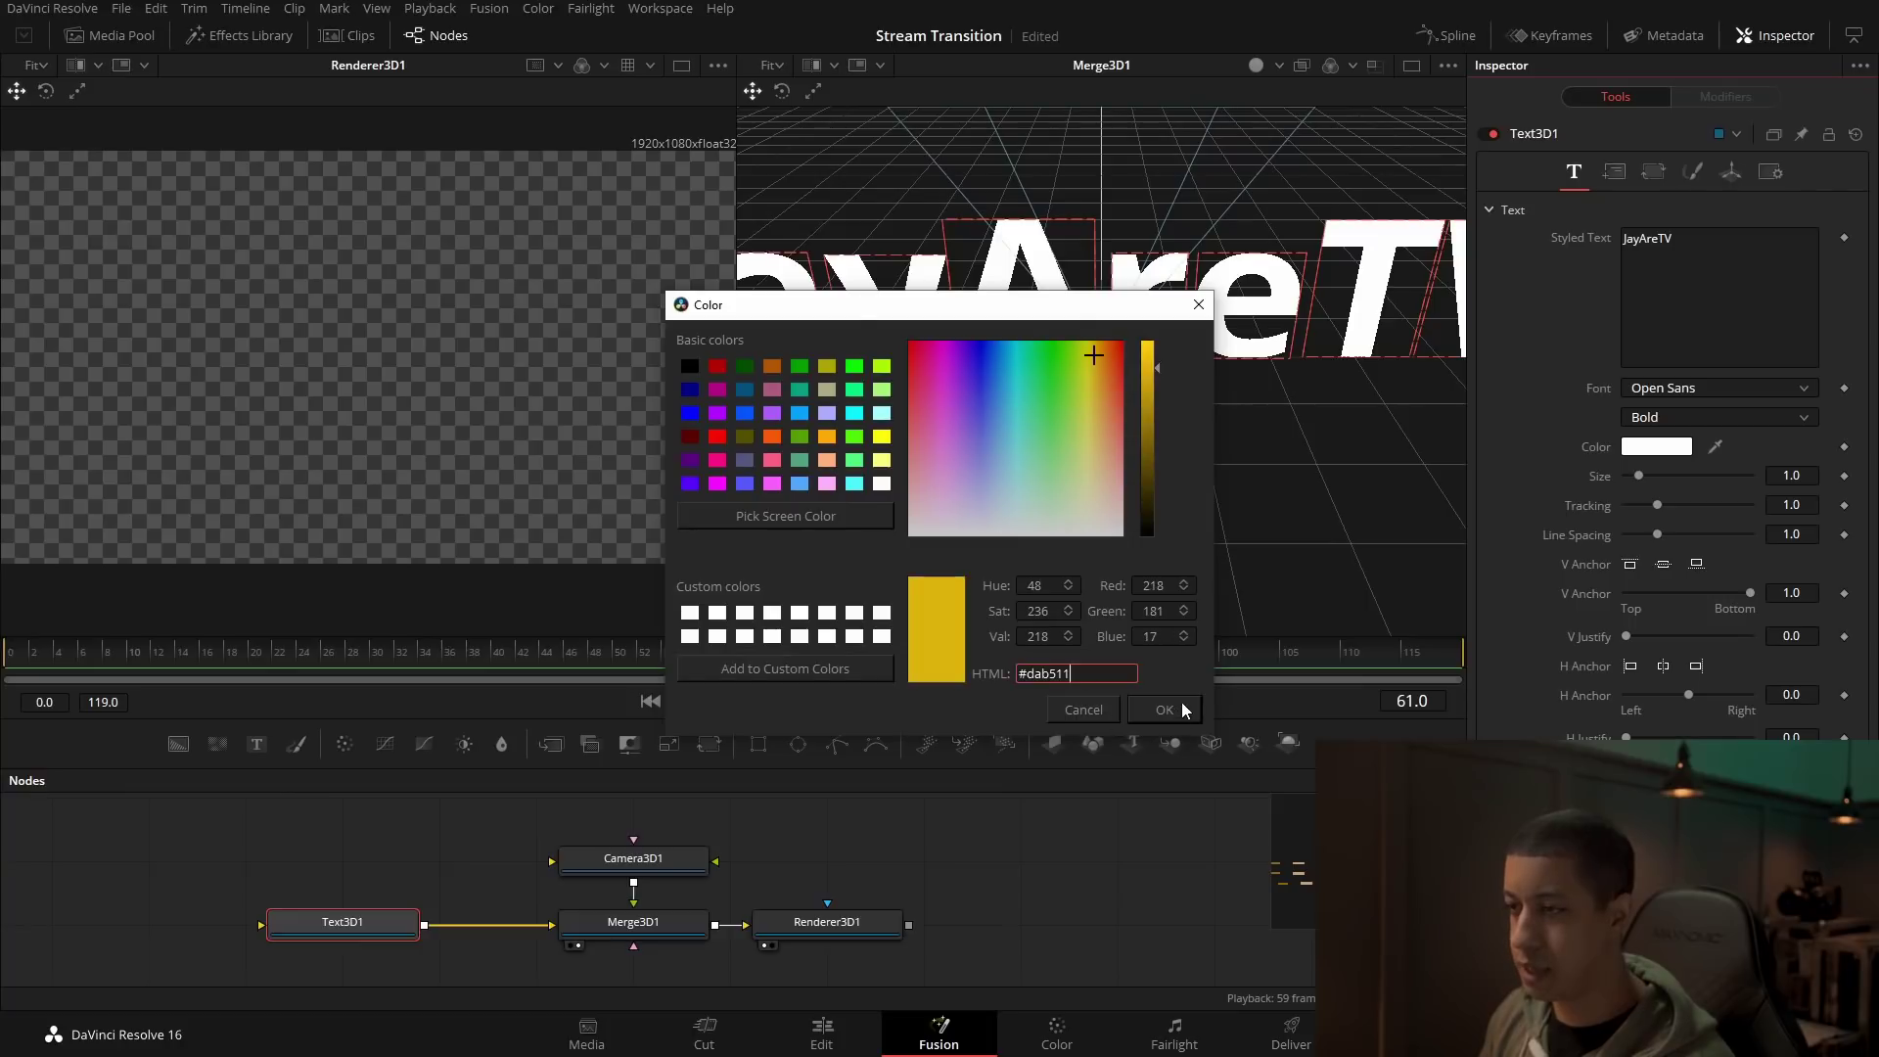
pyautogui.click(1180, 709)
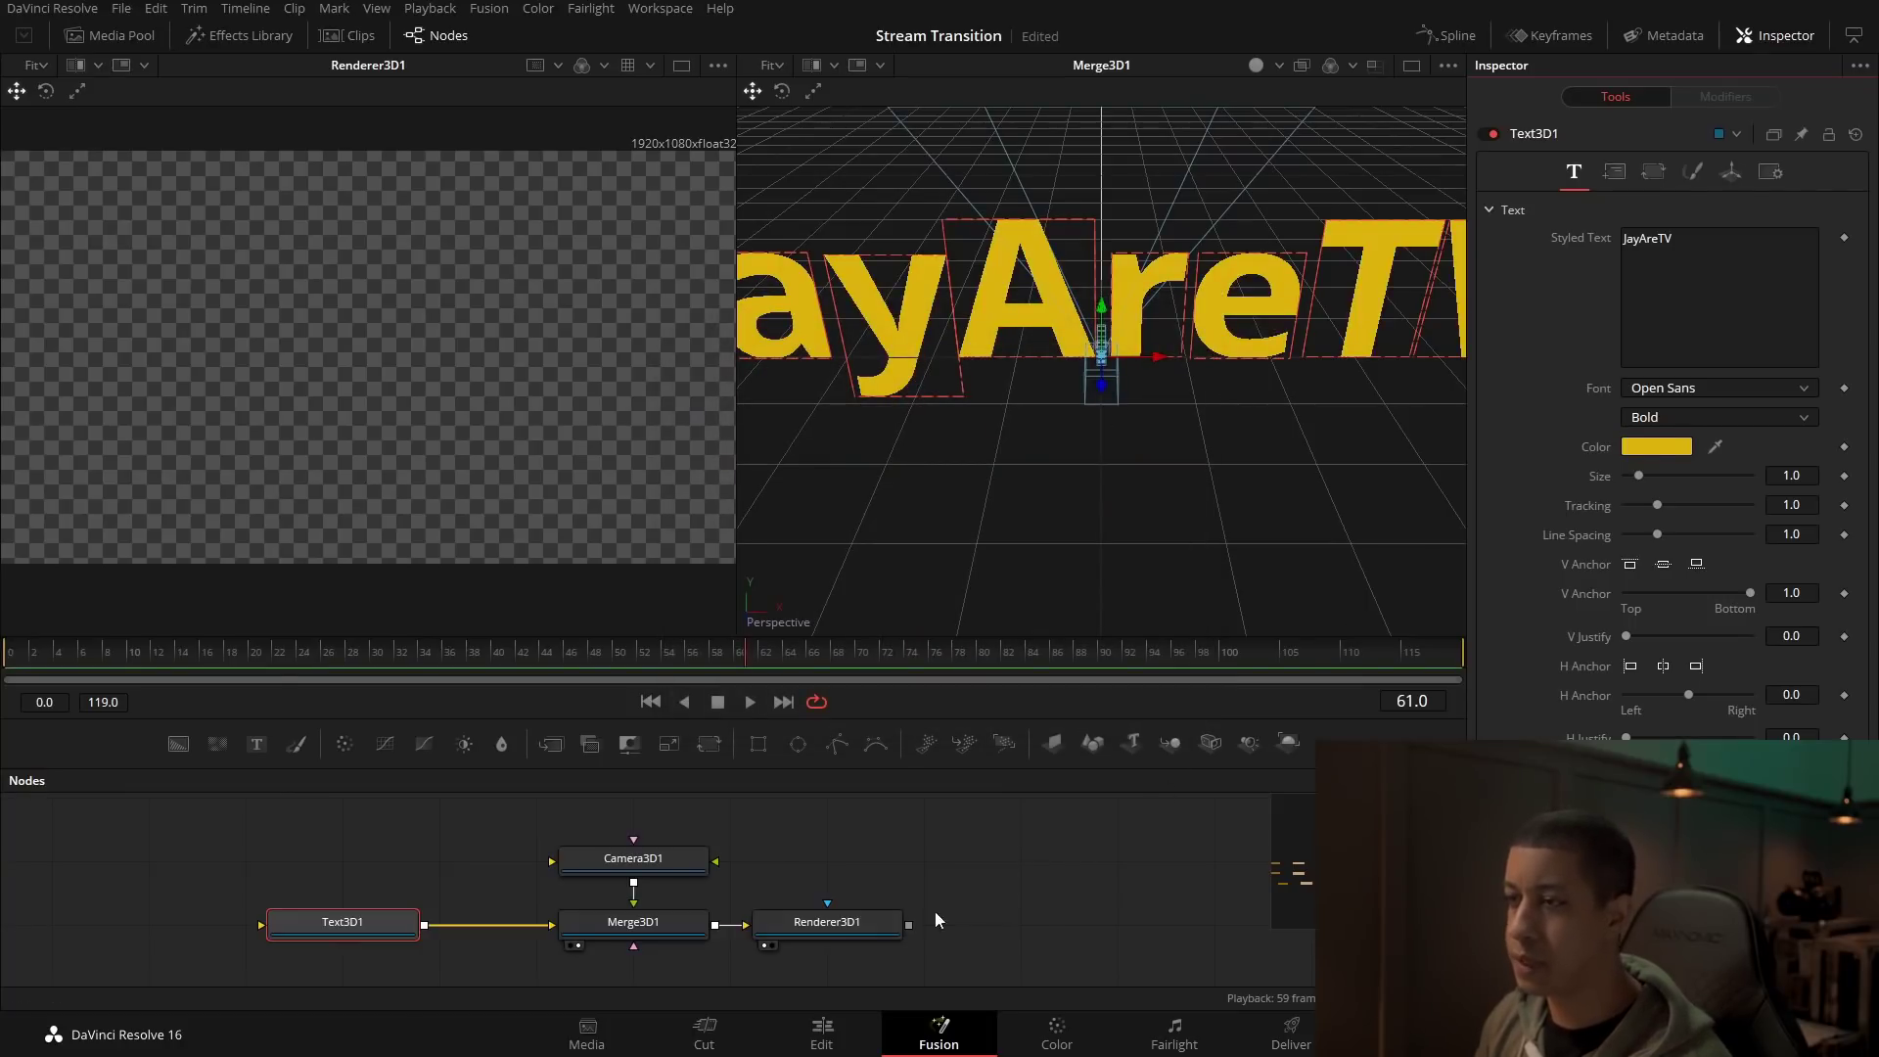
# Step: Move Camera3D1 back along its Z axis, away from the text, until the text shows in the render
pyautogui.moveTo(936, 912); pyautogui.dragTo(1084, 896)
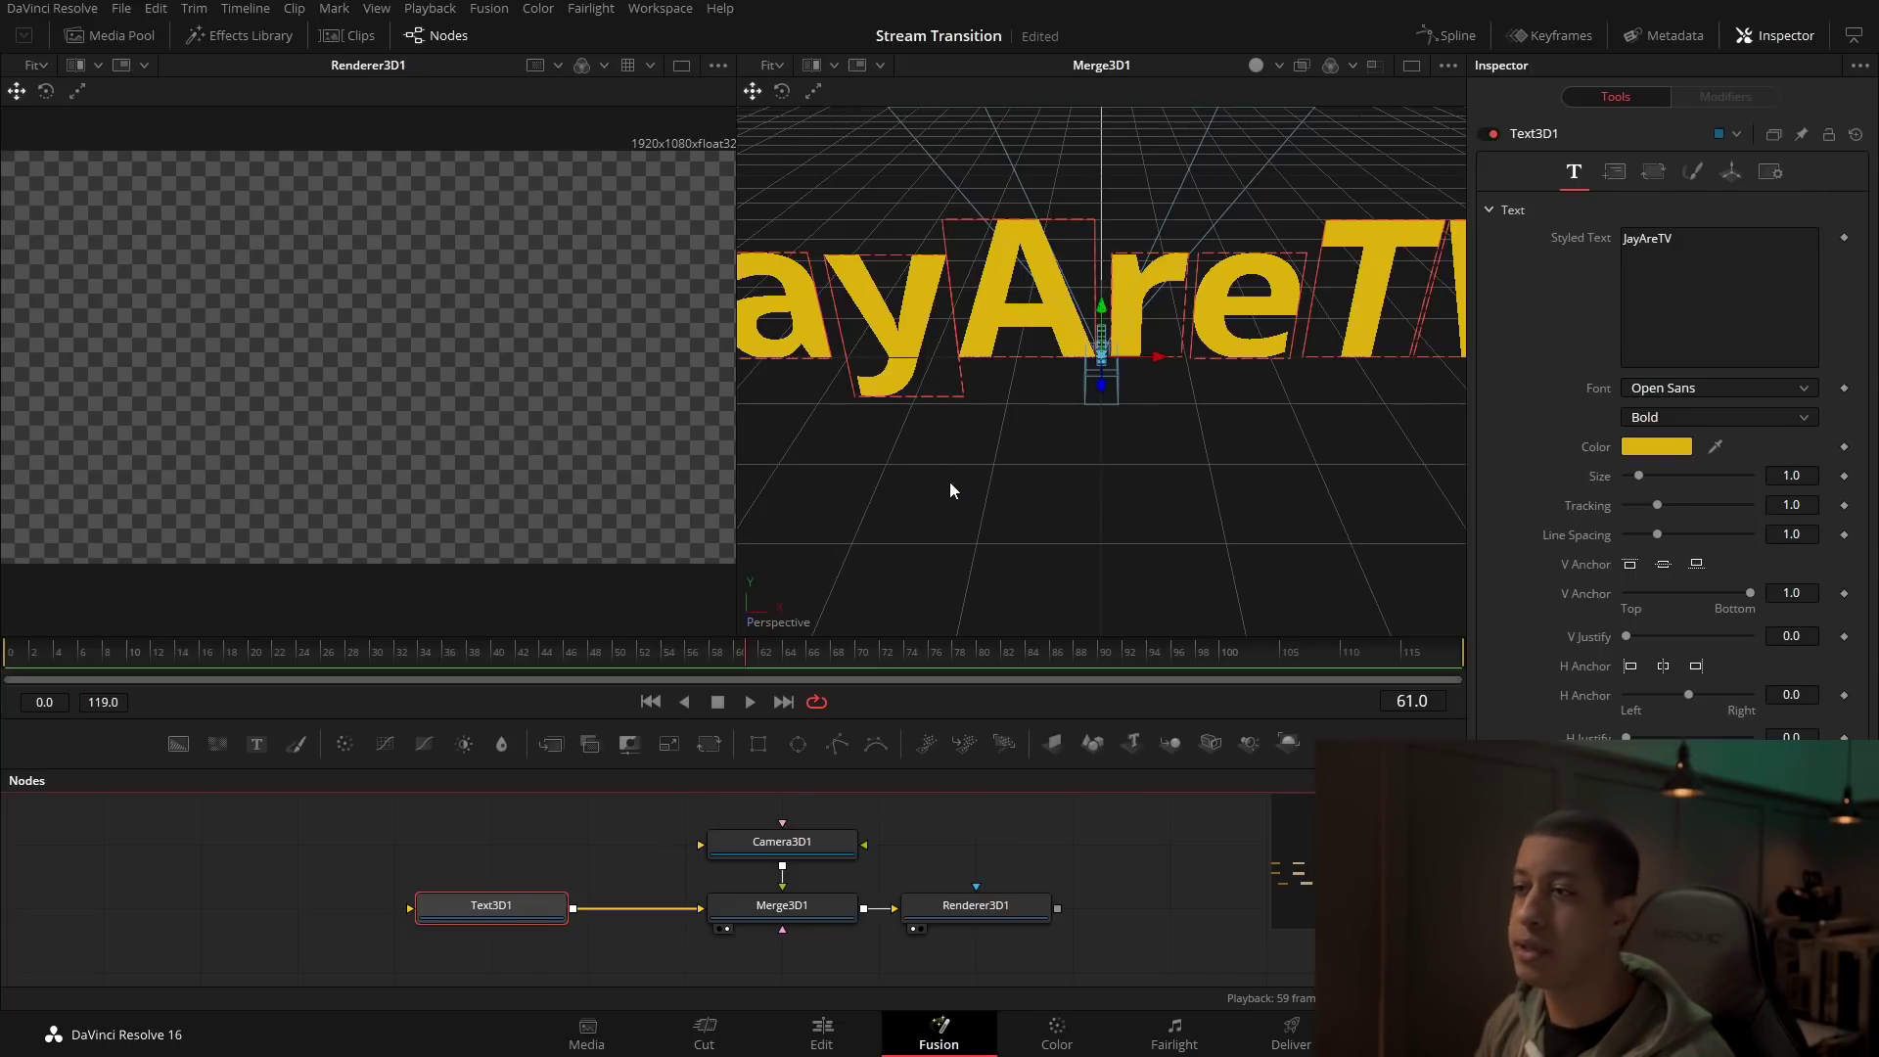
pyautogui.moveTo(949, 481); pyautogui.dragTo(990, 501)
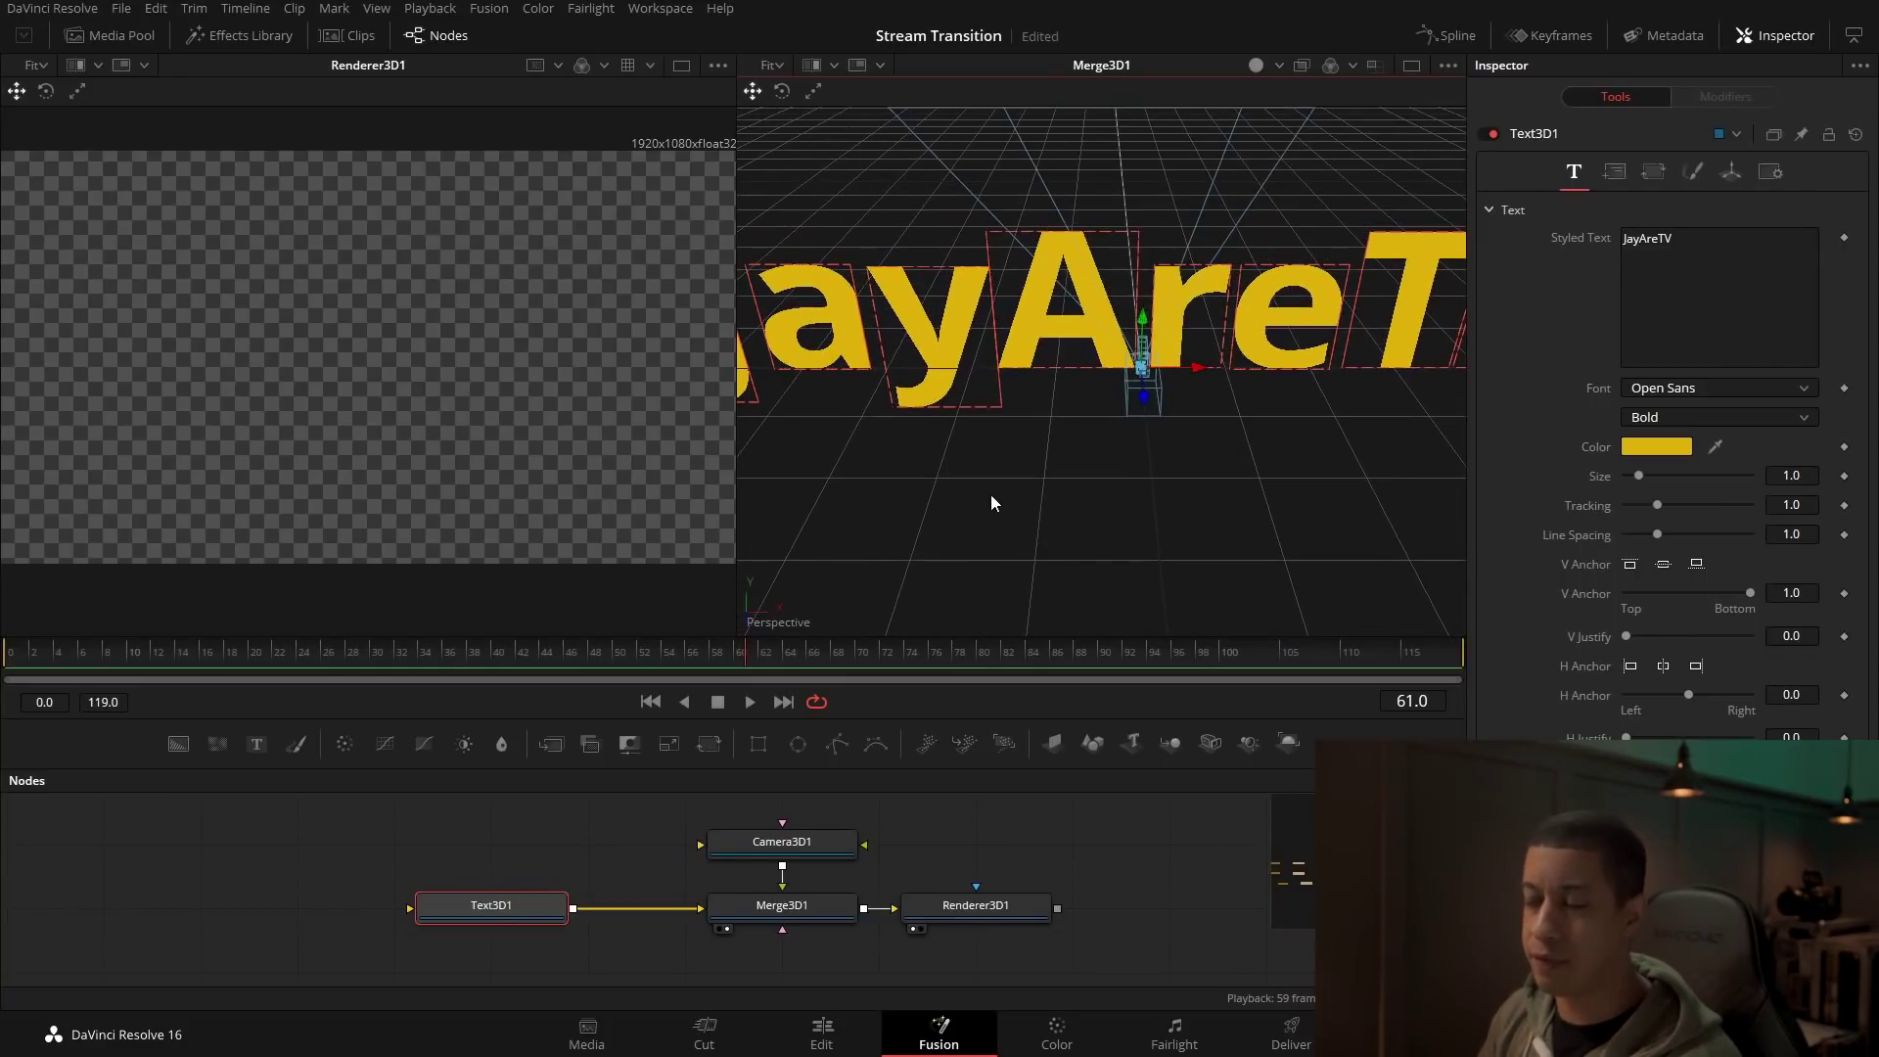
pyautogui.moveTo(1016, 485); pyautogui.dragTo(1118, 477)
pyautogui.scroll(-10, 1105, 446)
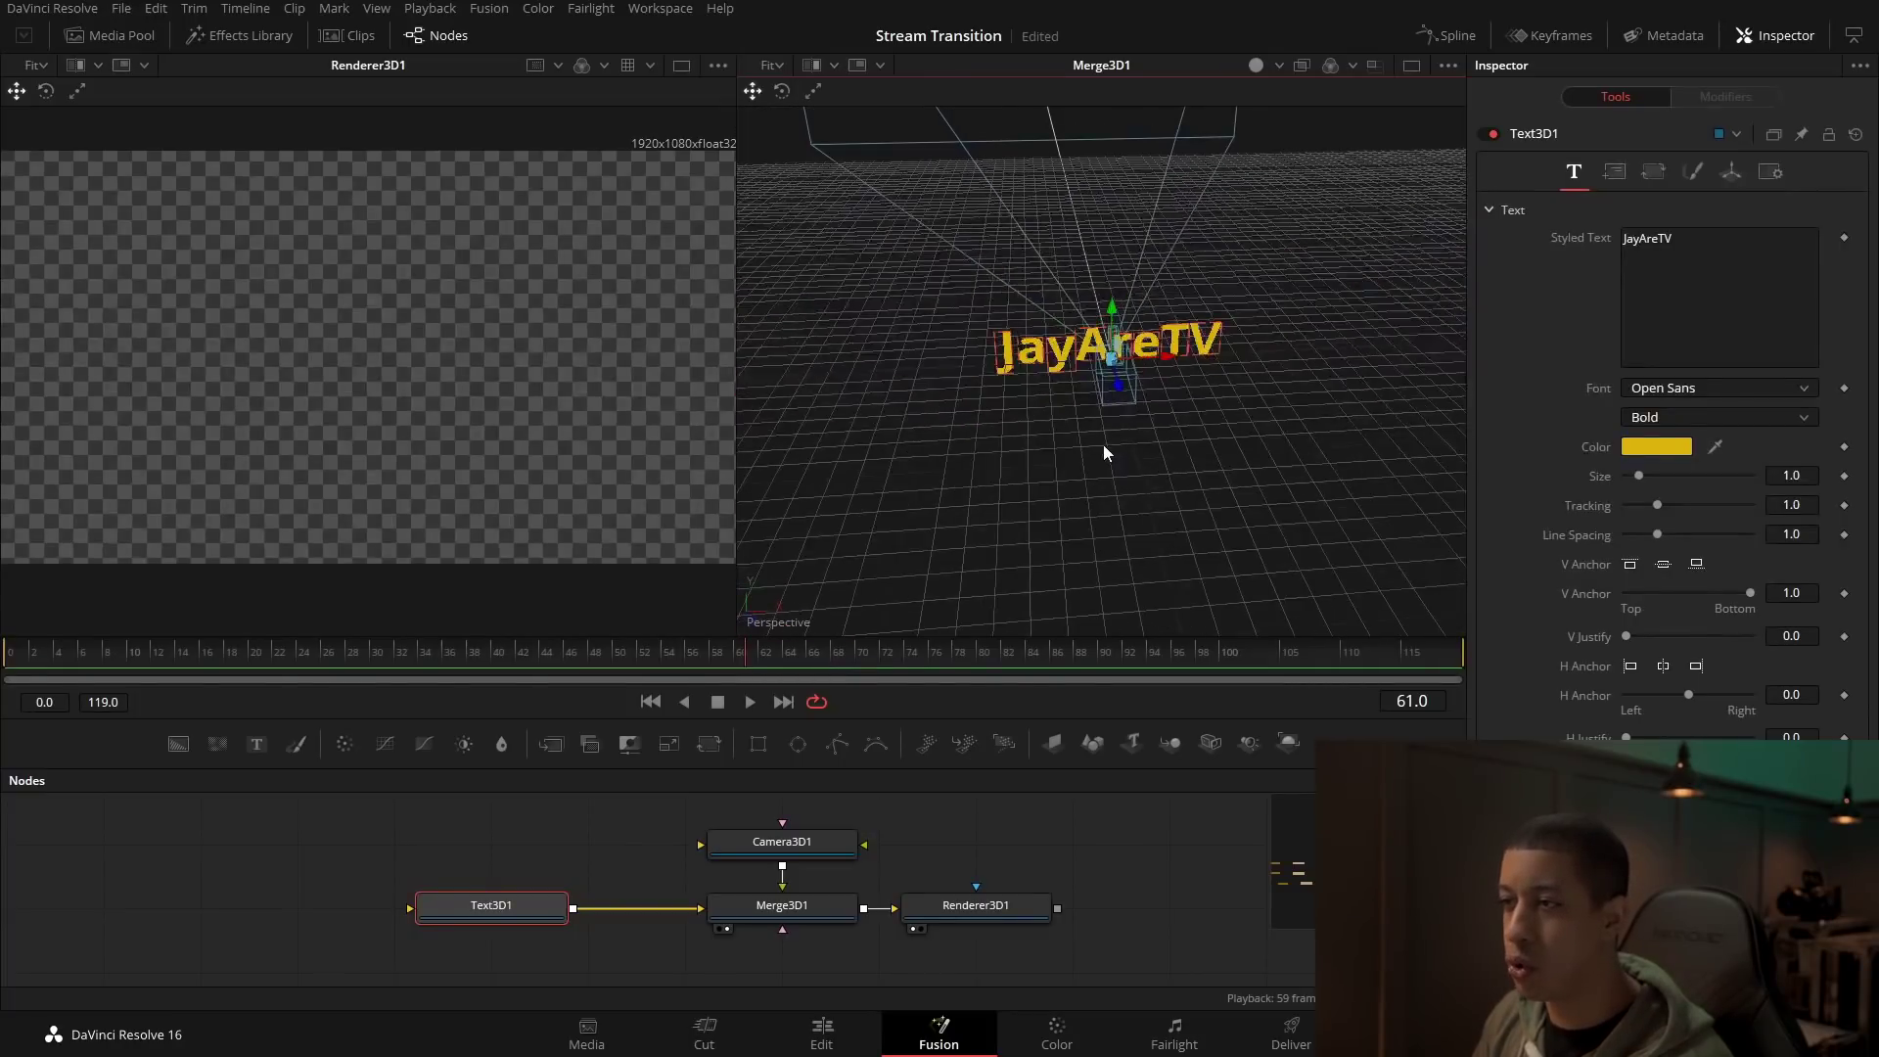
pyautogui.scroll(3, 1106, 436)
pyautogui.scroll(6, 1111, 411)
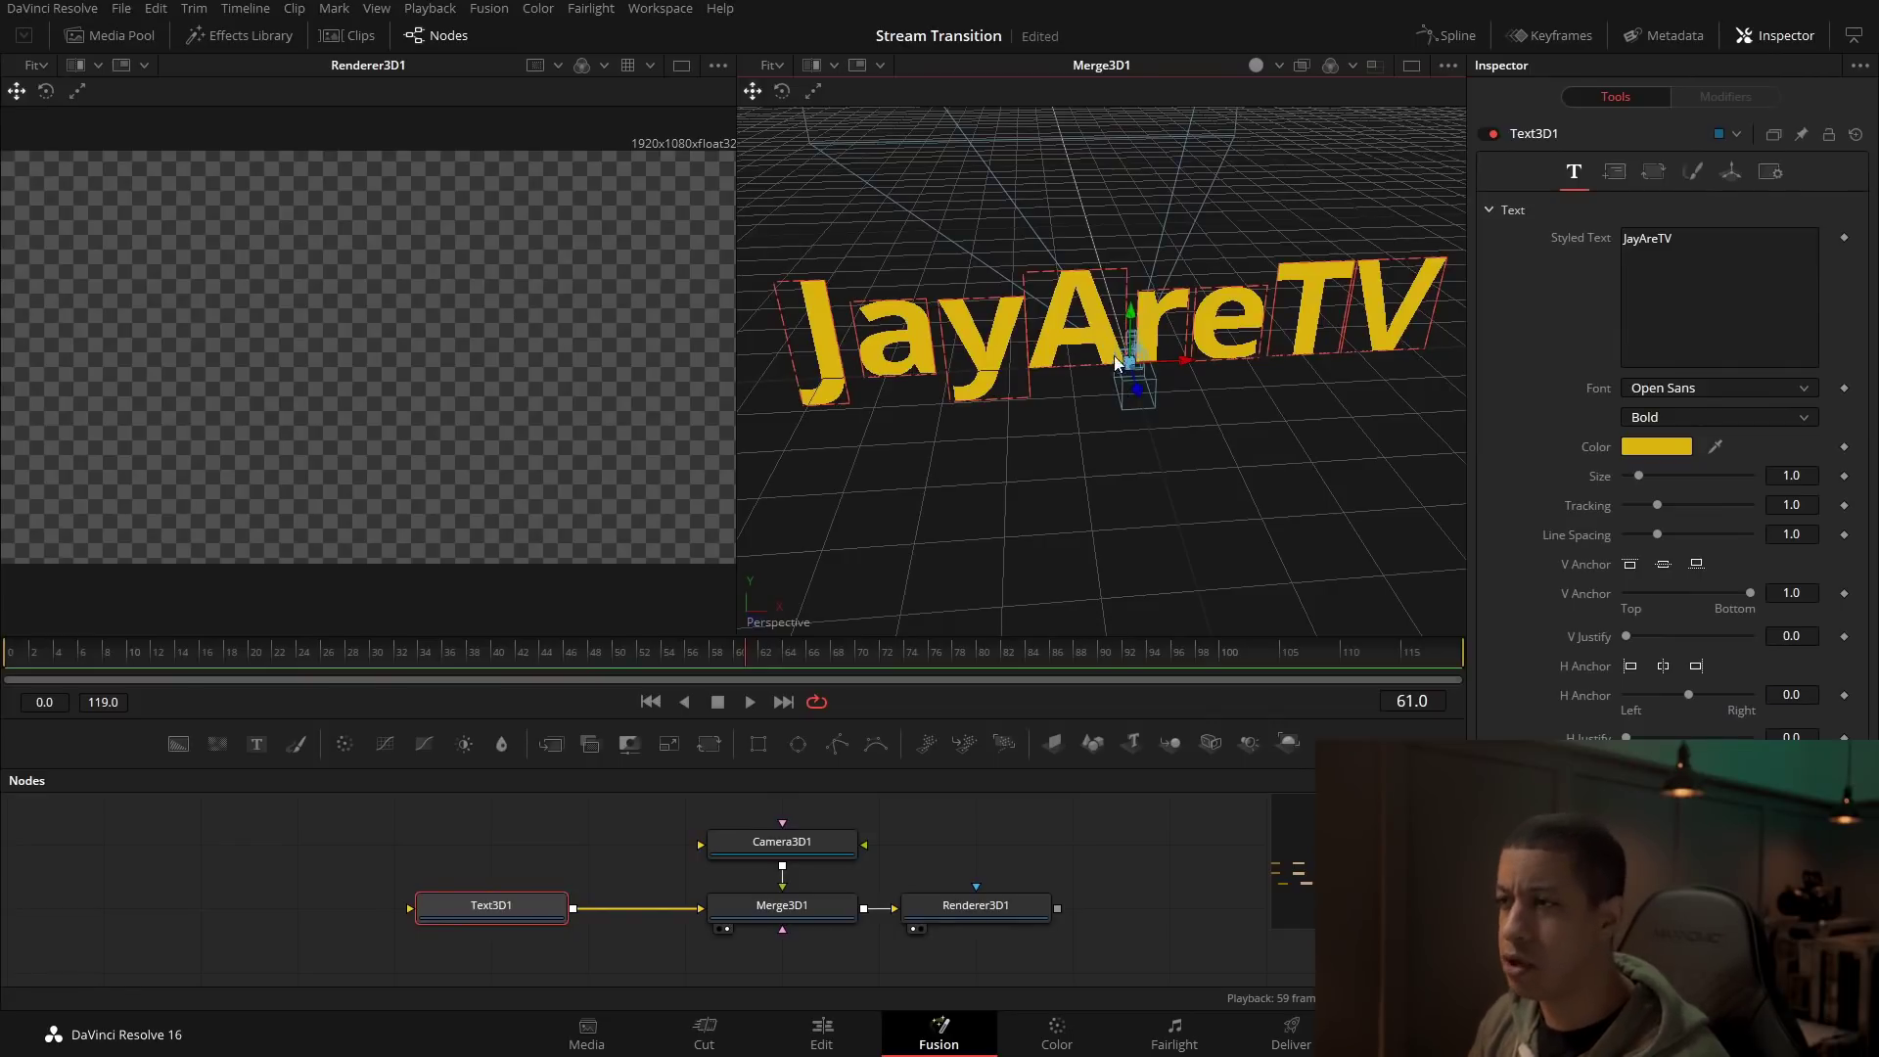
pyautogui.moveTo(1120, 392); pyautogui.dragTo(1319, 464)
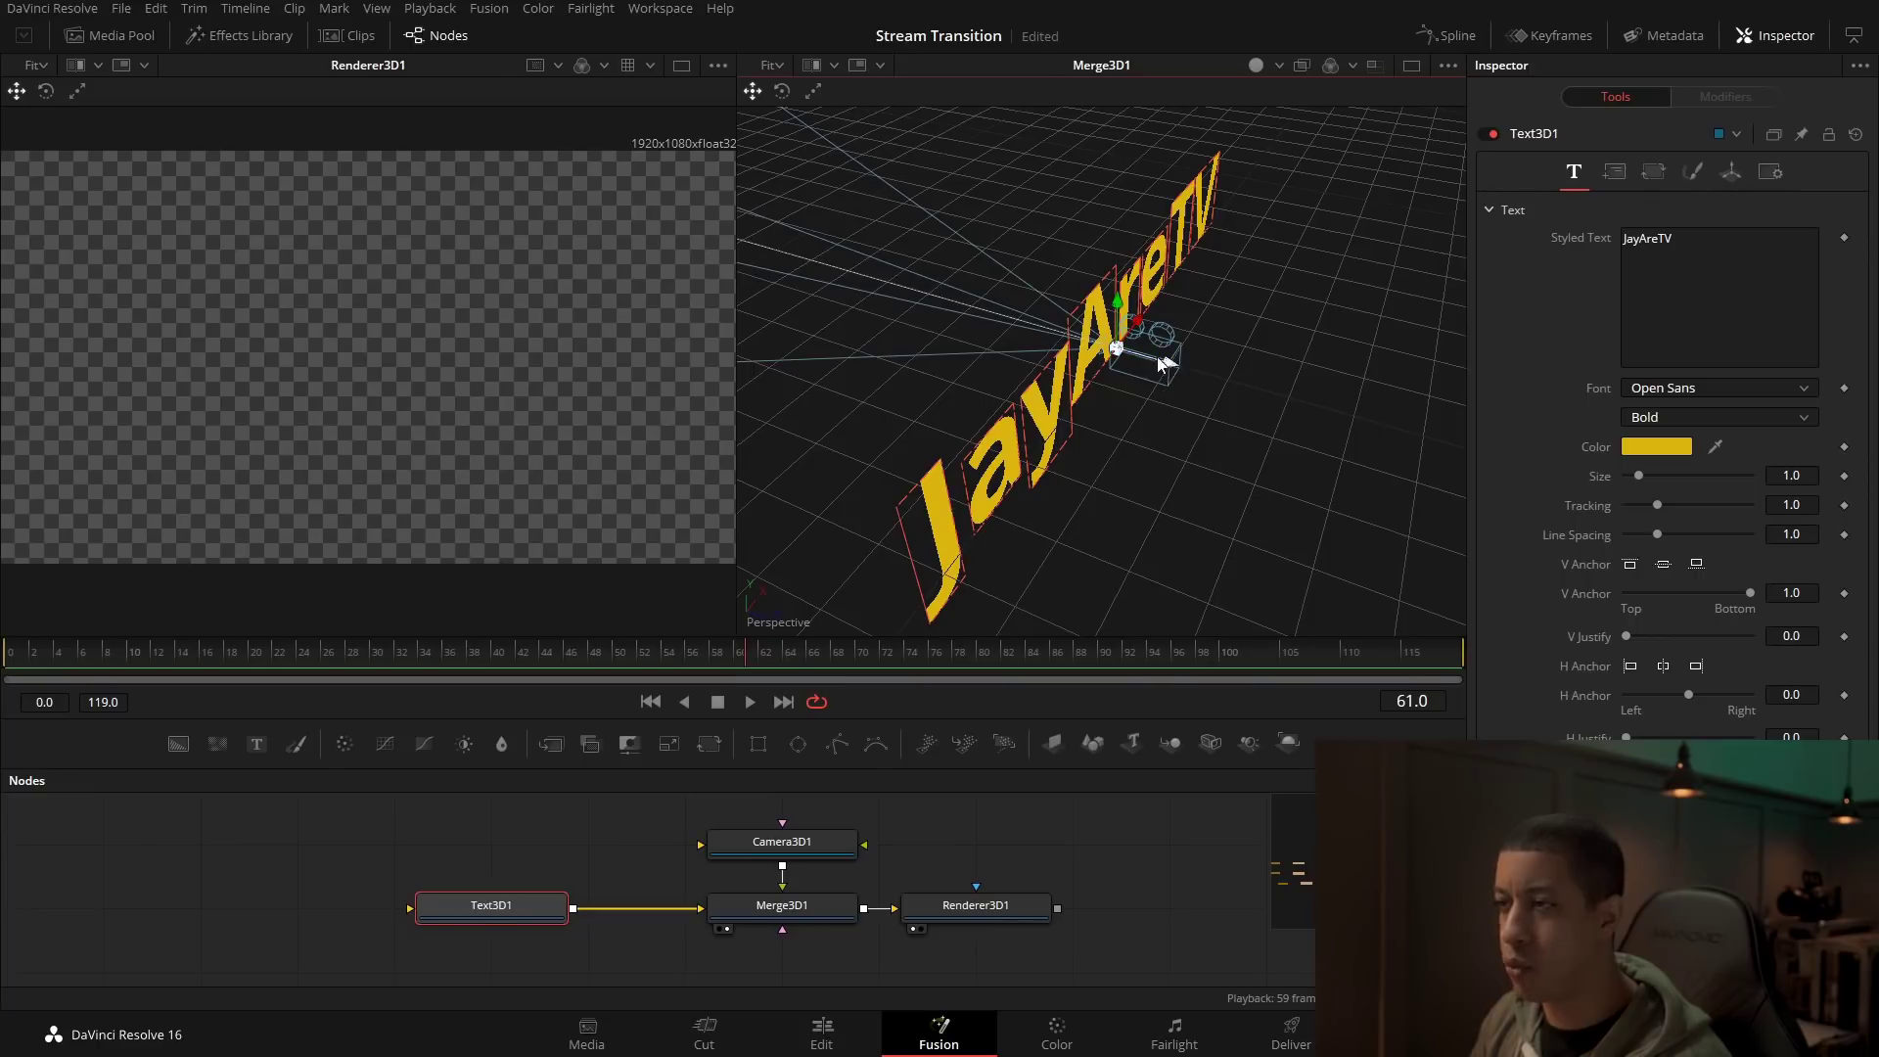
pyautogui.moveTo(1091, 469); pyautogui.dragTo(1206, 487)
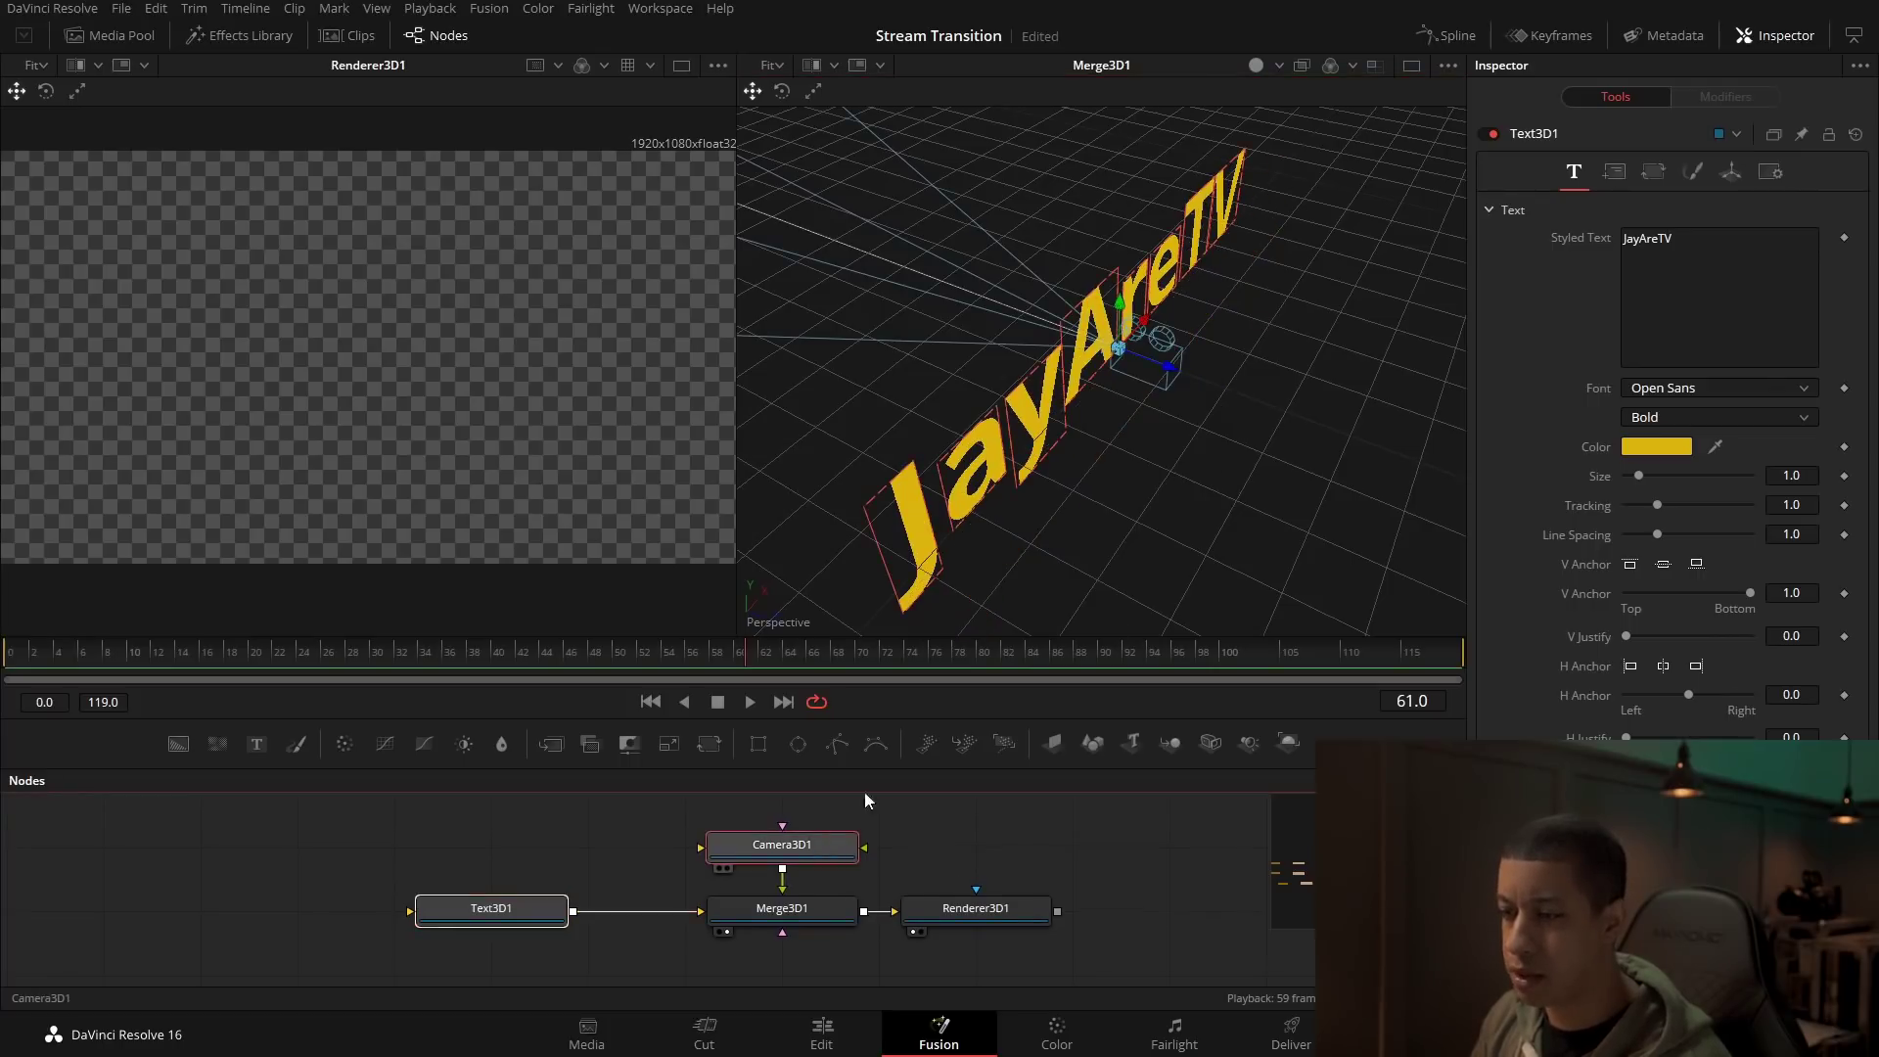
pyautogui.click(782, 843)
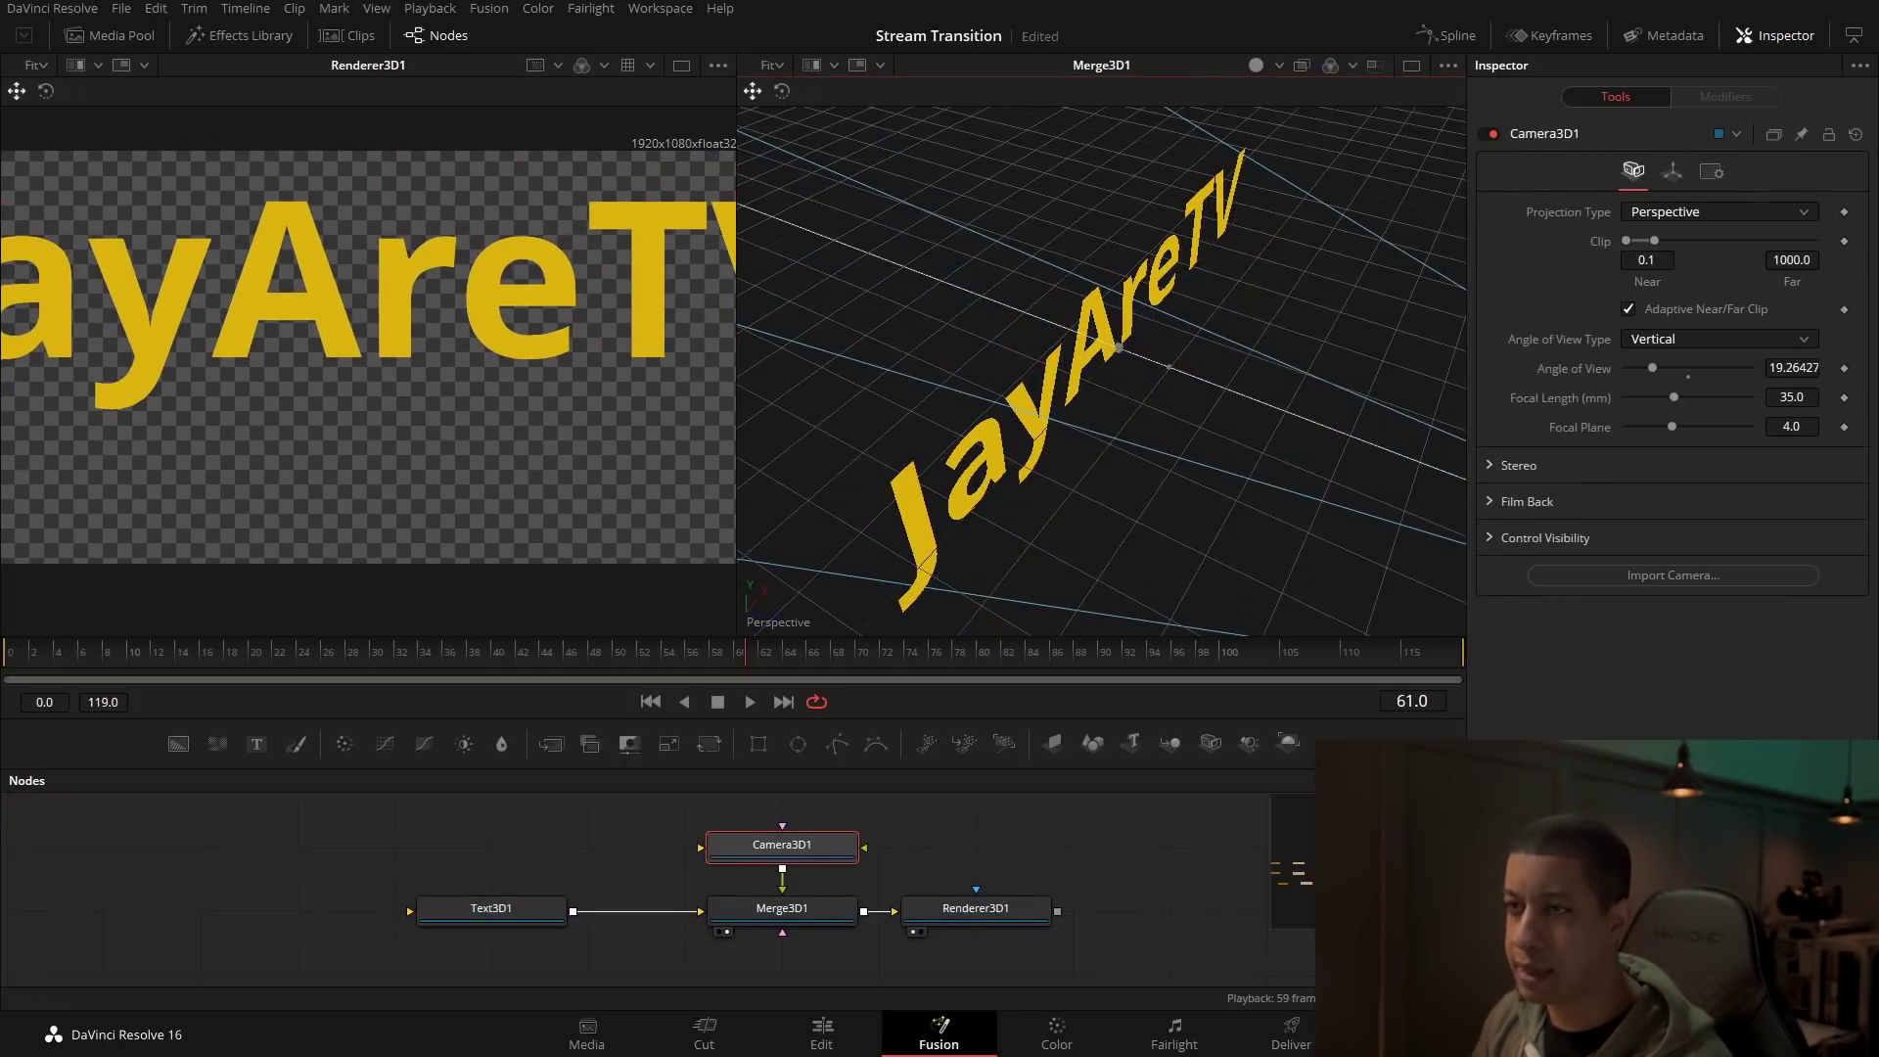
# Step: Set Text3D1's extrusion depth to about 0.052 and inspect the lettering's thickness from several angles
pyautogui.click(489, 908)
pyautogui.moveTo(1106, 509); pyautogui.dragTo(1157, 515)
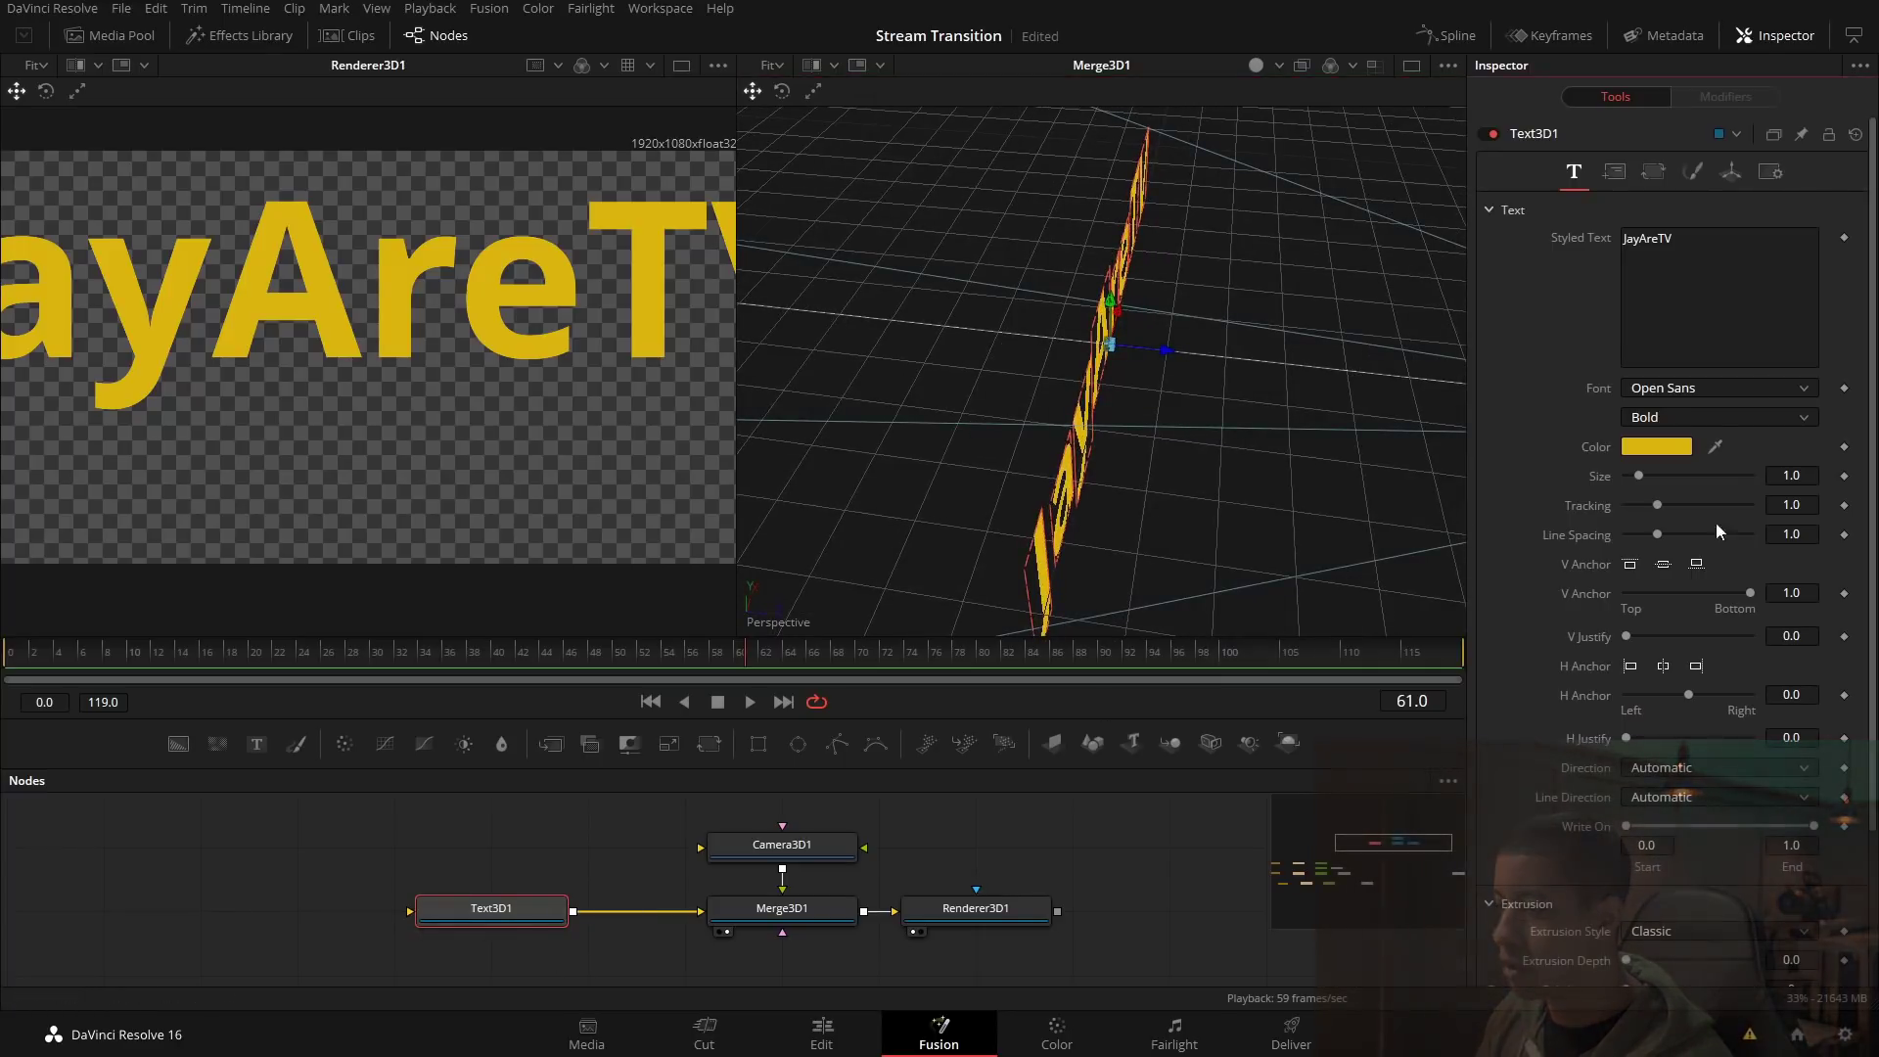
pyautogui.scroll(-4, 1677, 784)
pyautogui.moveTo(1627, 775); pyautogui.dragTo(1658, 769)
pyautogui.moveTo(1182, 485); pyautogui.dragTo(981, 415)
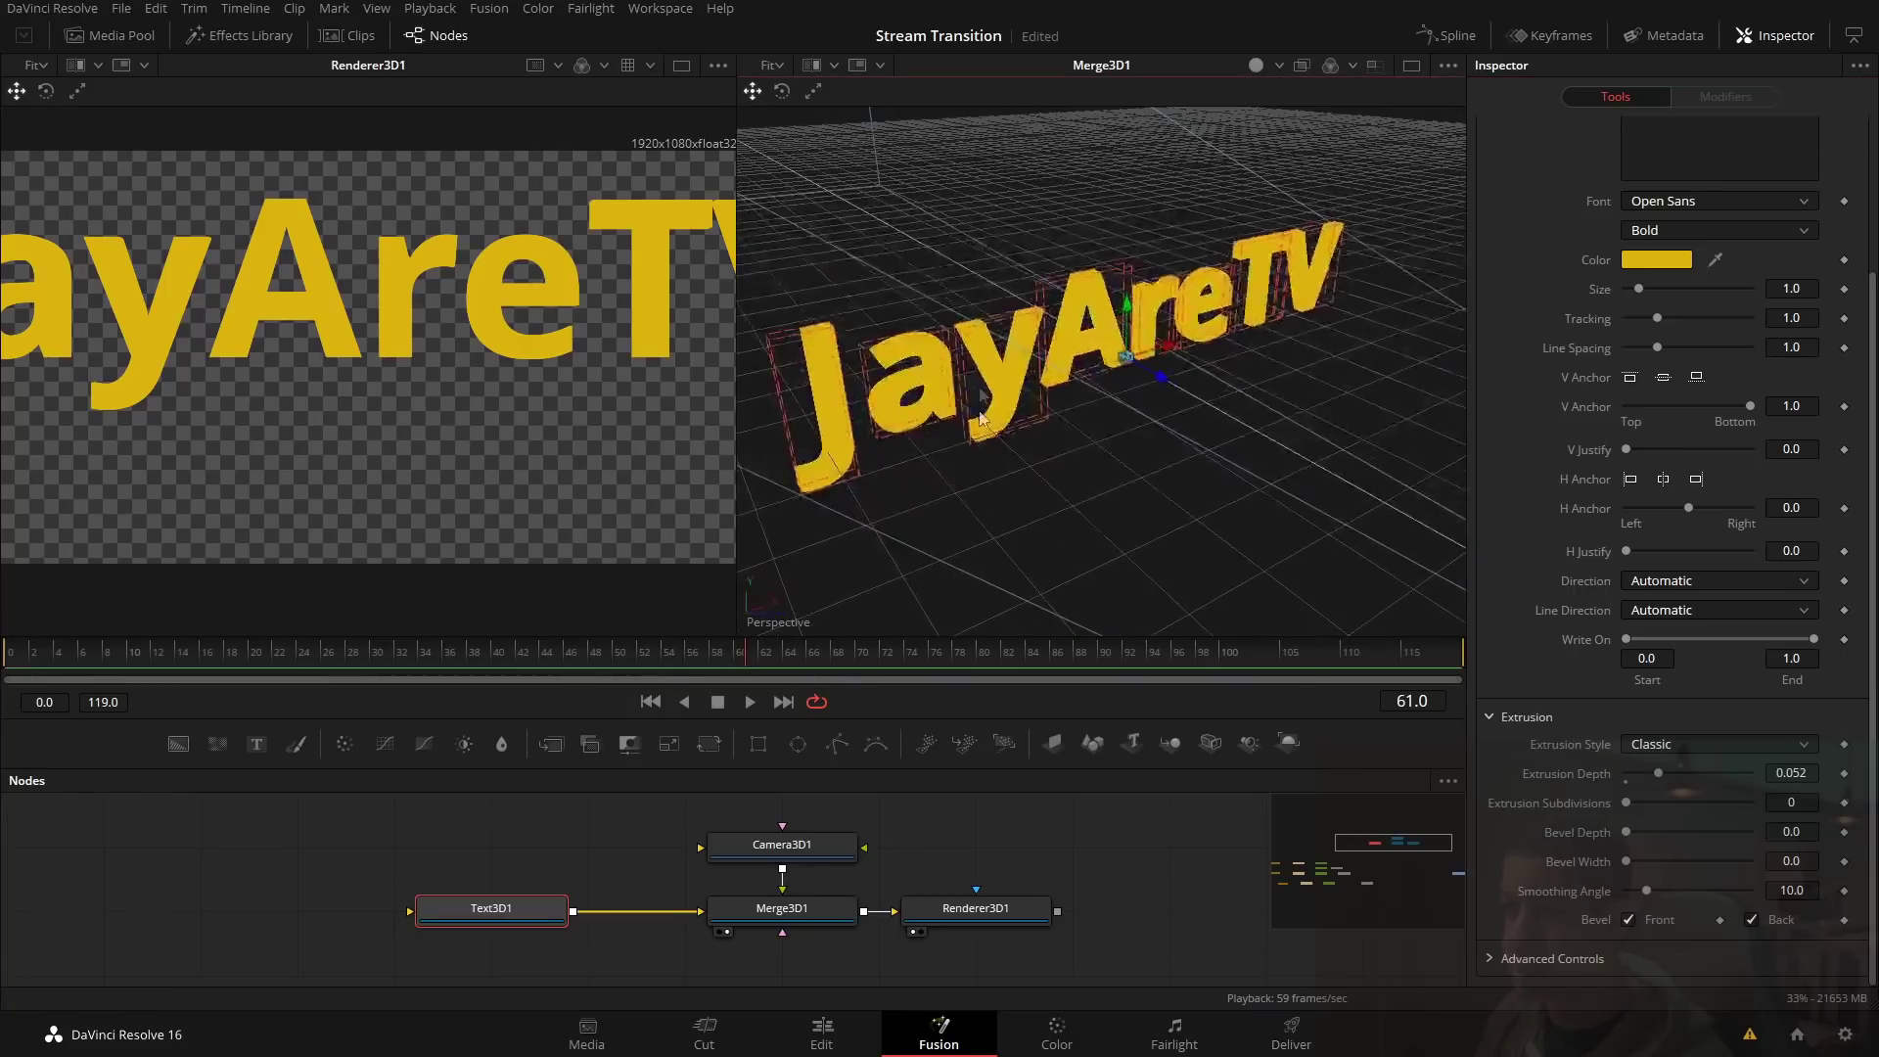
pyautogui.moveTo(1039, 496); pyautogui.dragTo(1044, 324)
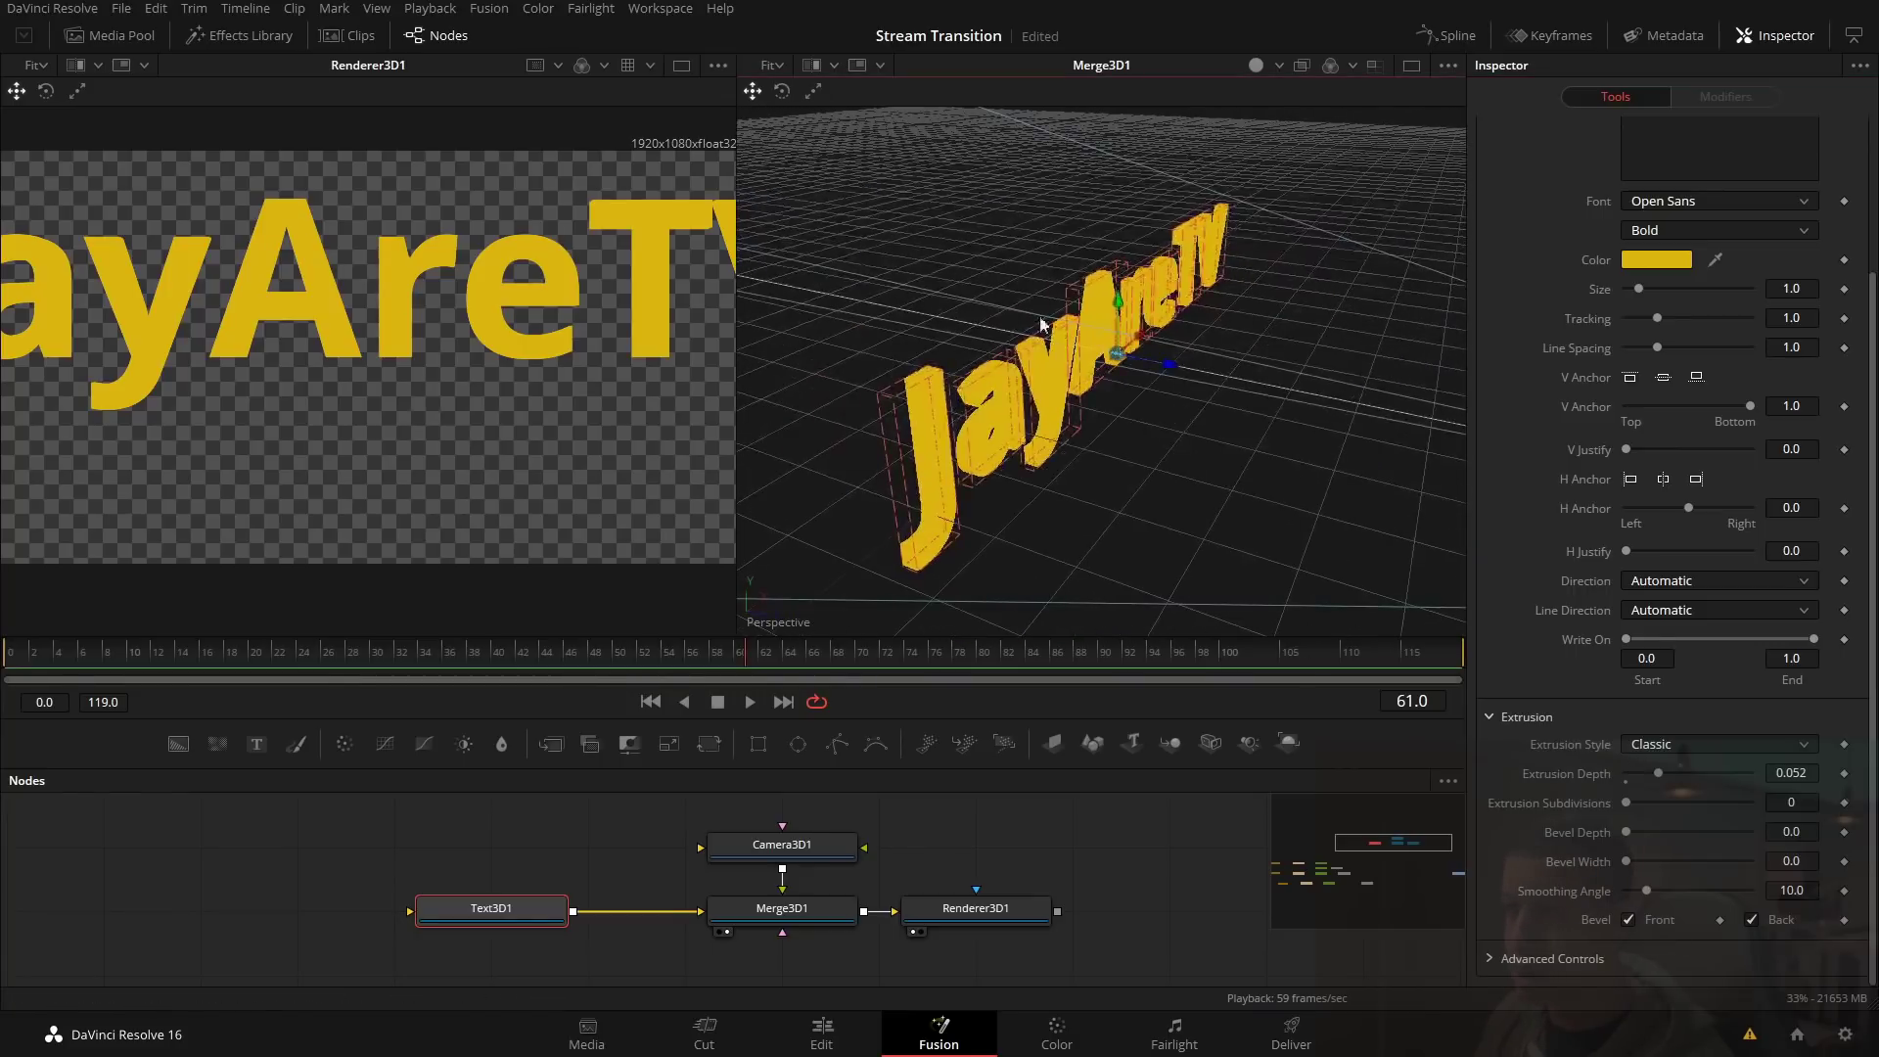
pyautogui.moveTo(1249, 471); pyautogui.dragTo(978, 372)
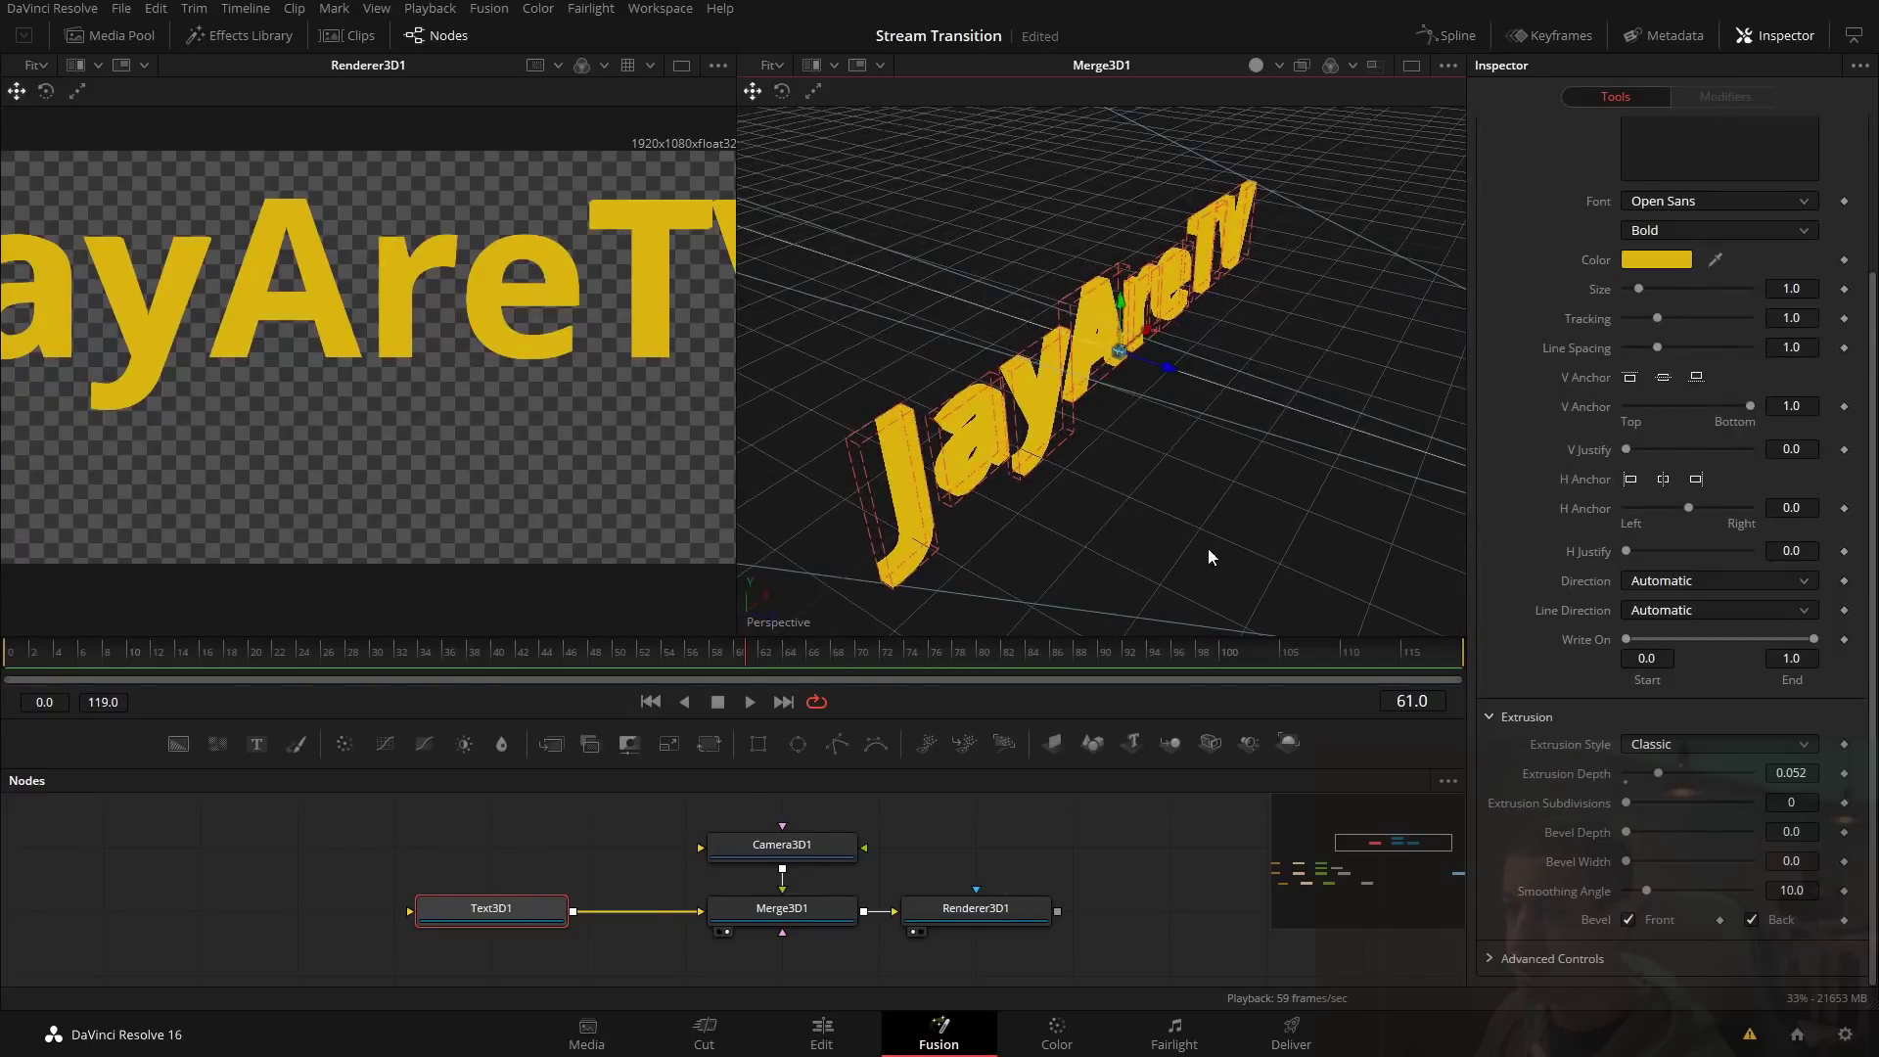
pyautogui.moveTo(1208, 548); pyautogui.dragTo(1112, 478)
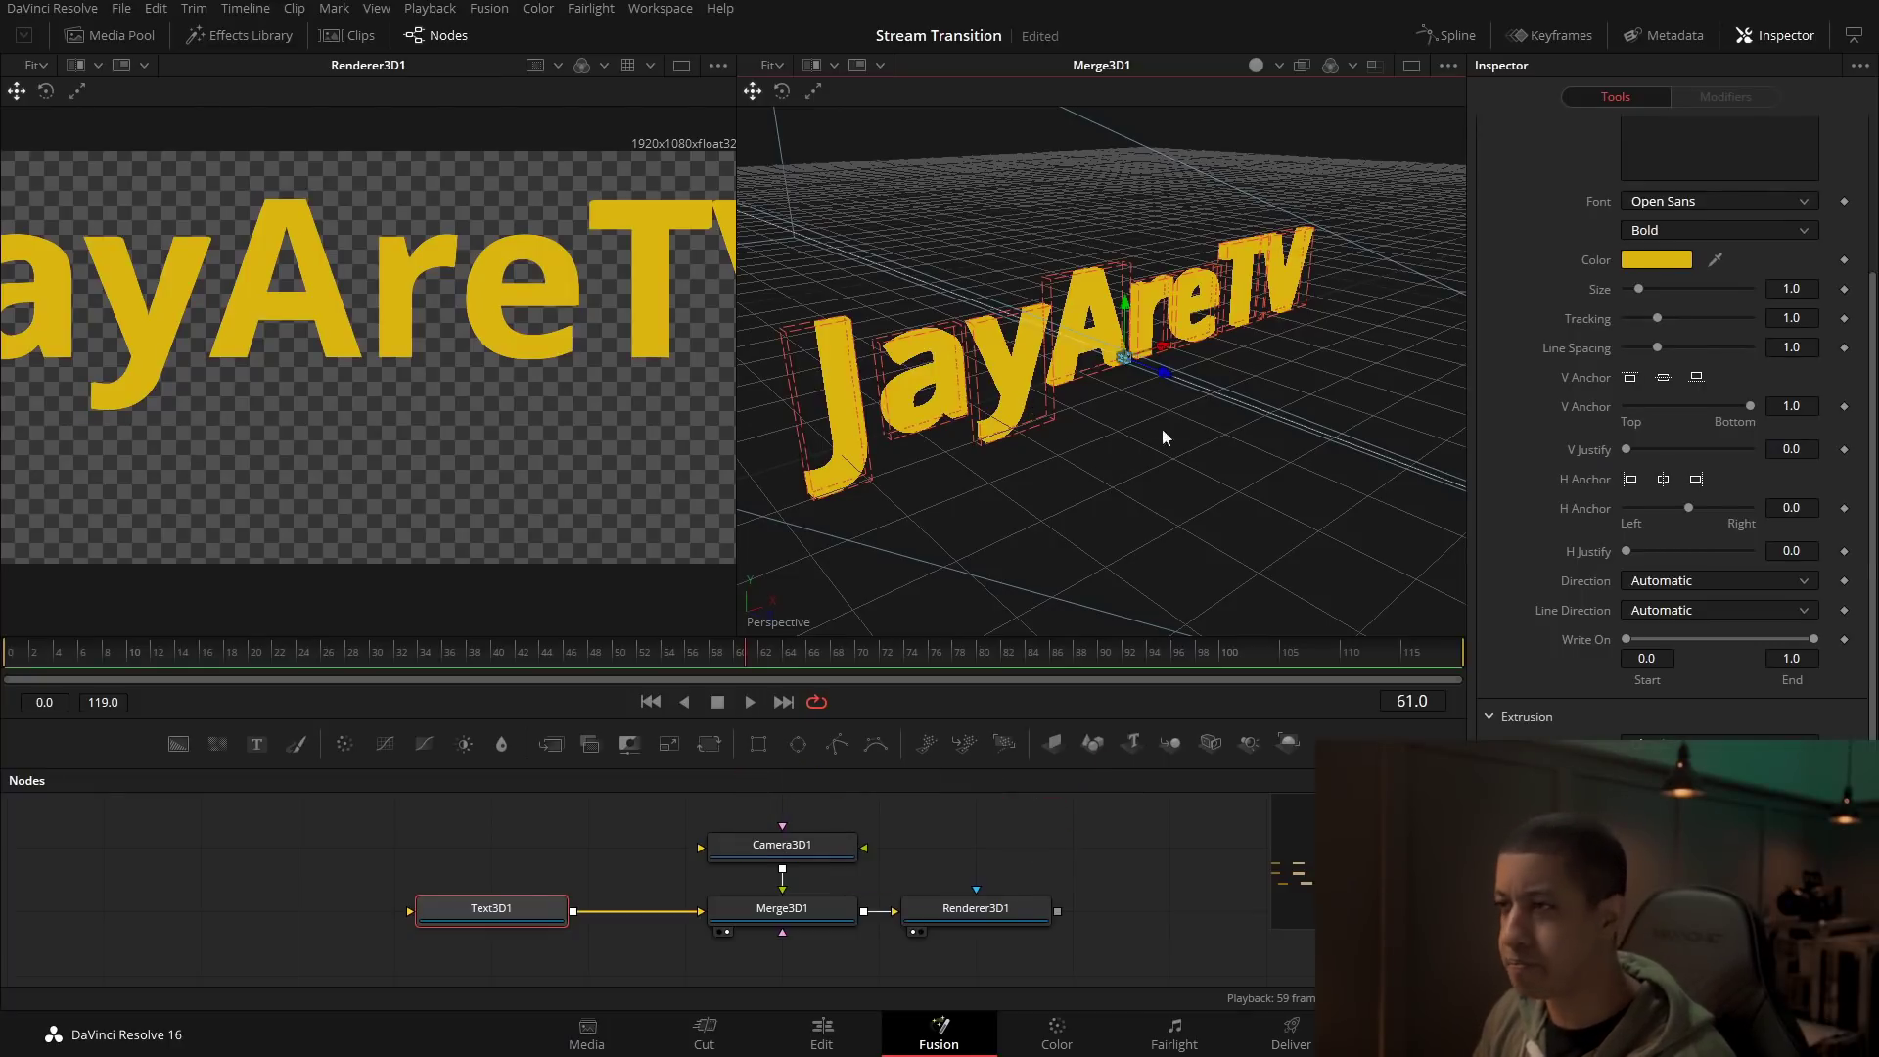
# Step: Pull the camera farther back and raise it so the whole JayAreTV text fits centered in the rendered frame
pyautogui.scroll(-6, 1165, 442)
pyautogui.moveTo(1171, 443); pyautogui.dragTo(889, 360)
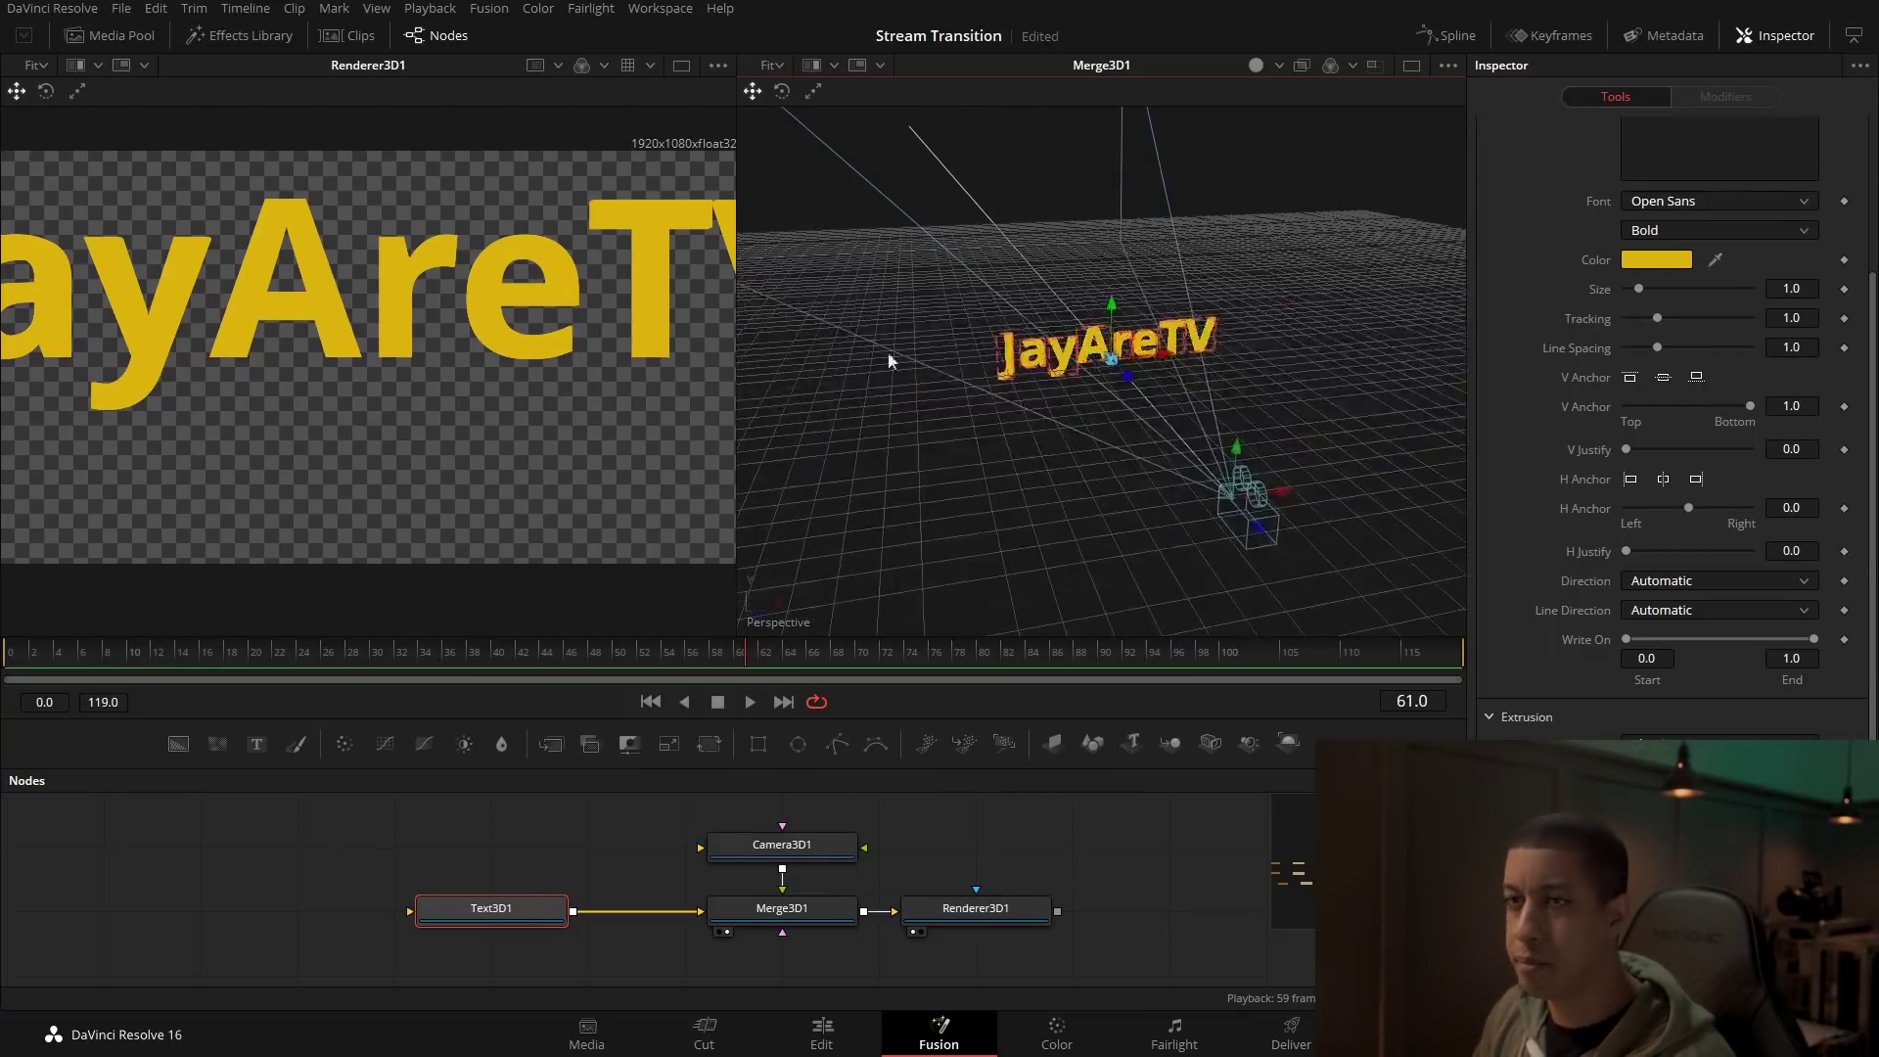
pyautogui.click(37, 65)
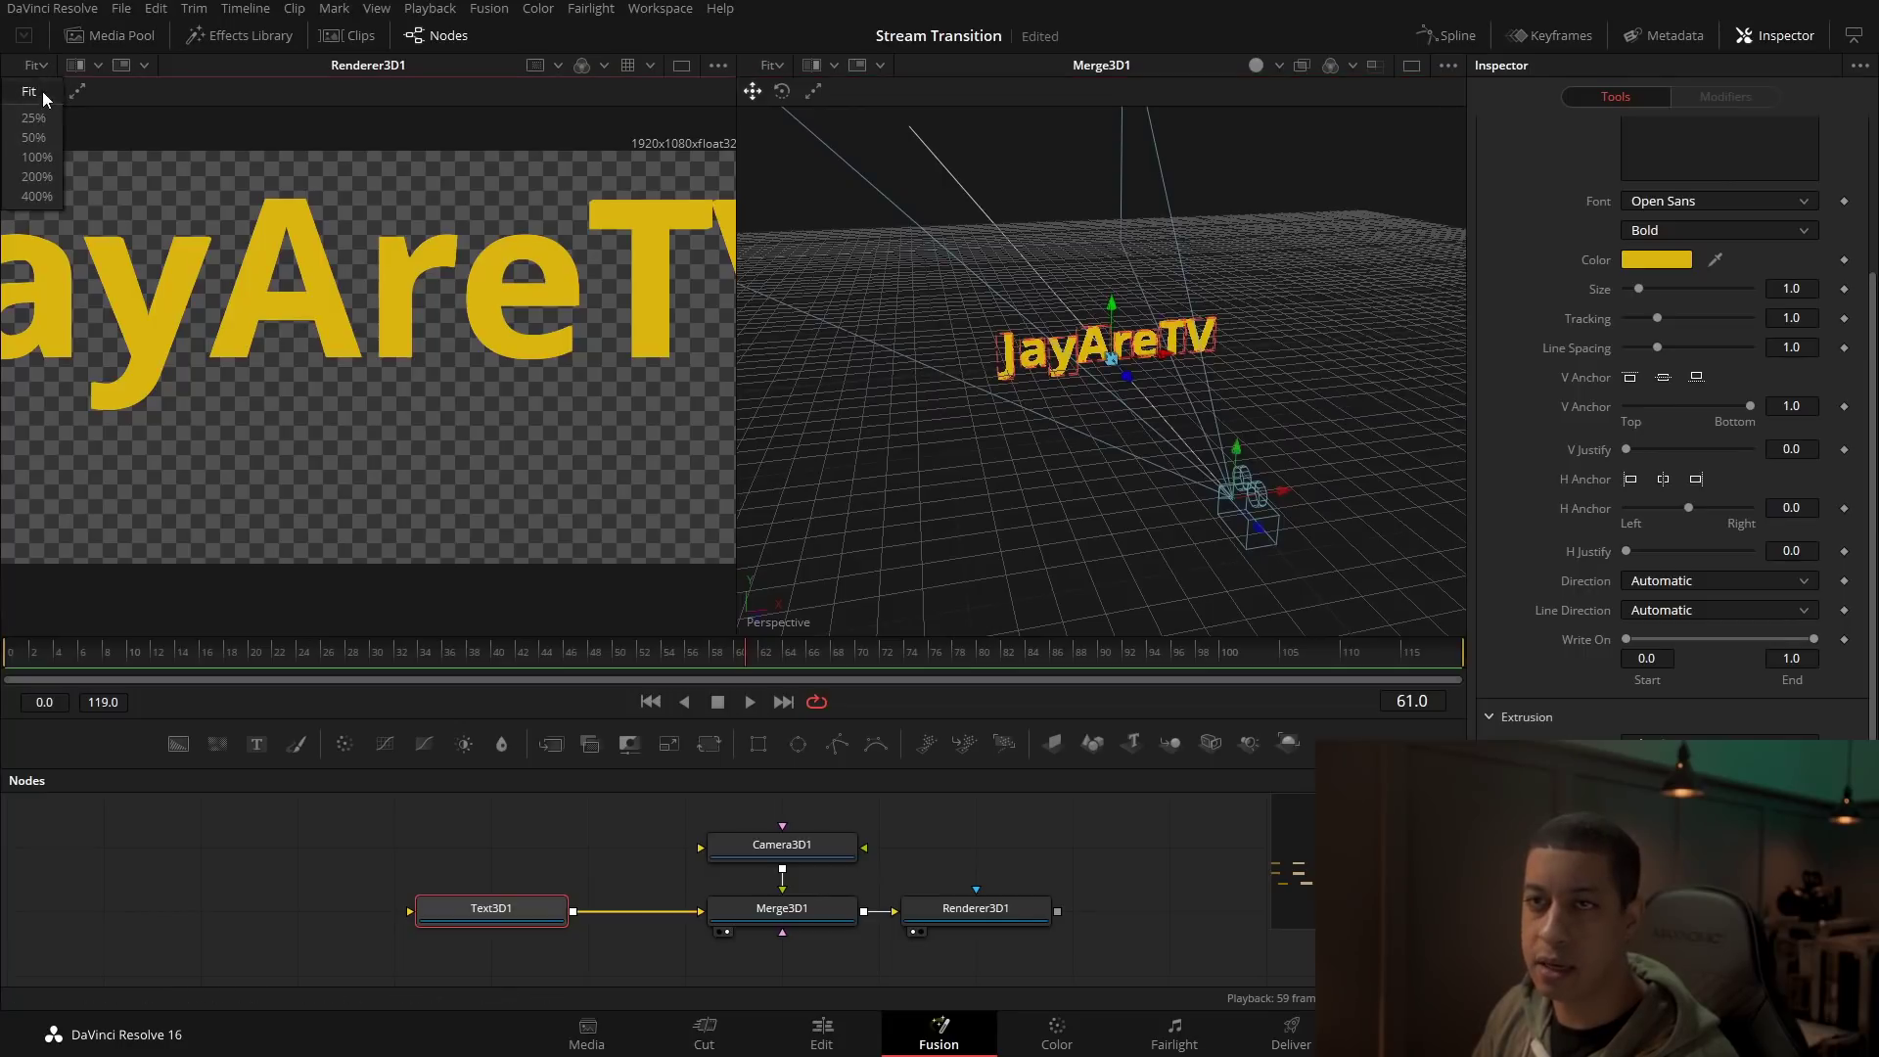
pyautogui.click(43, 96)
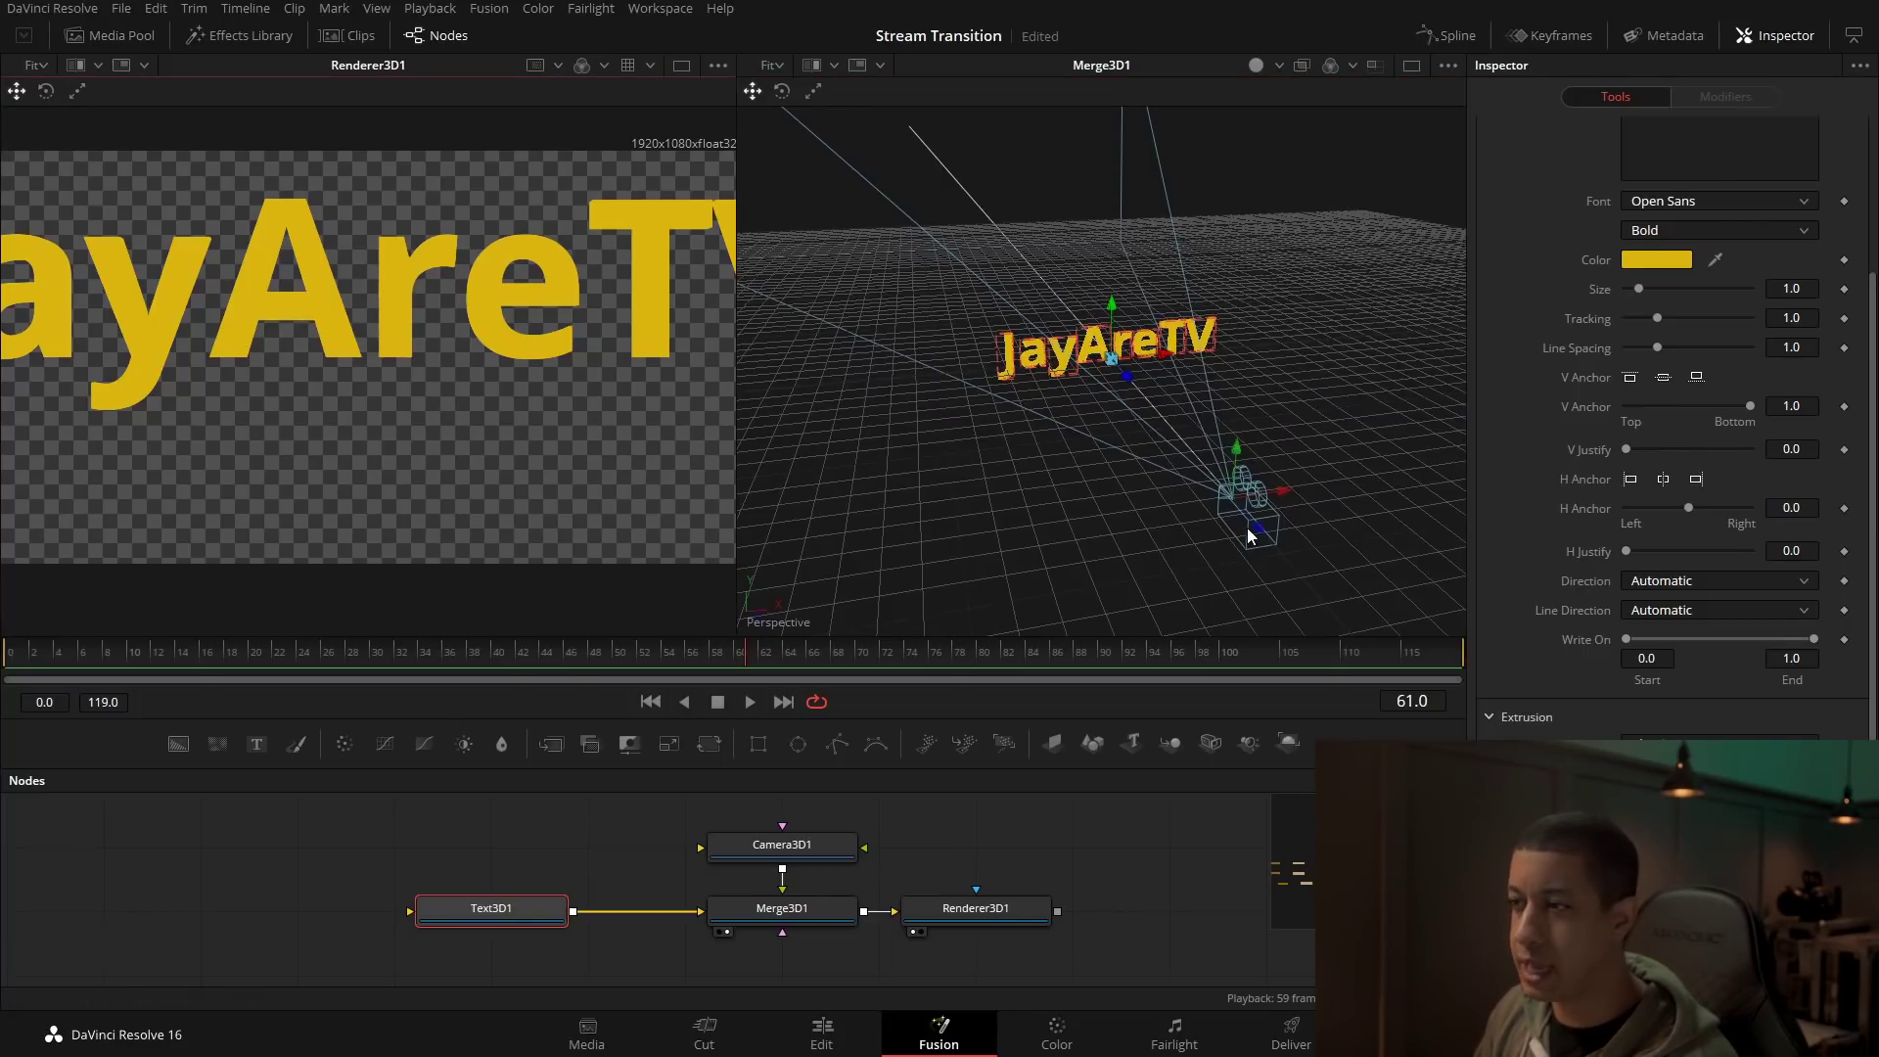
pyautogui.moveTo(1248, 536); pyautogui.dragTo(1342, 691)
pyautogui.moveTo(1211, 568); pyautogui.dragTo(1259, 507)
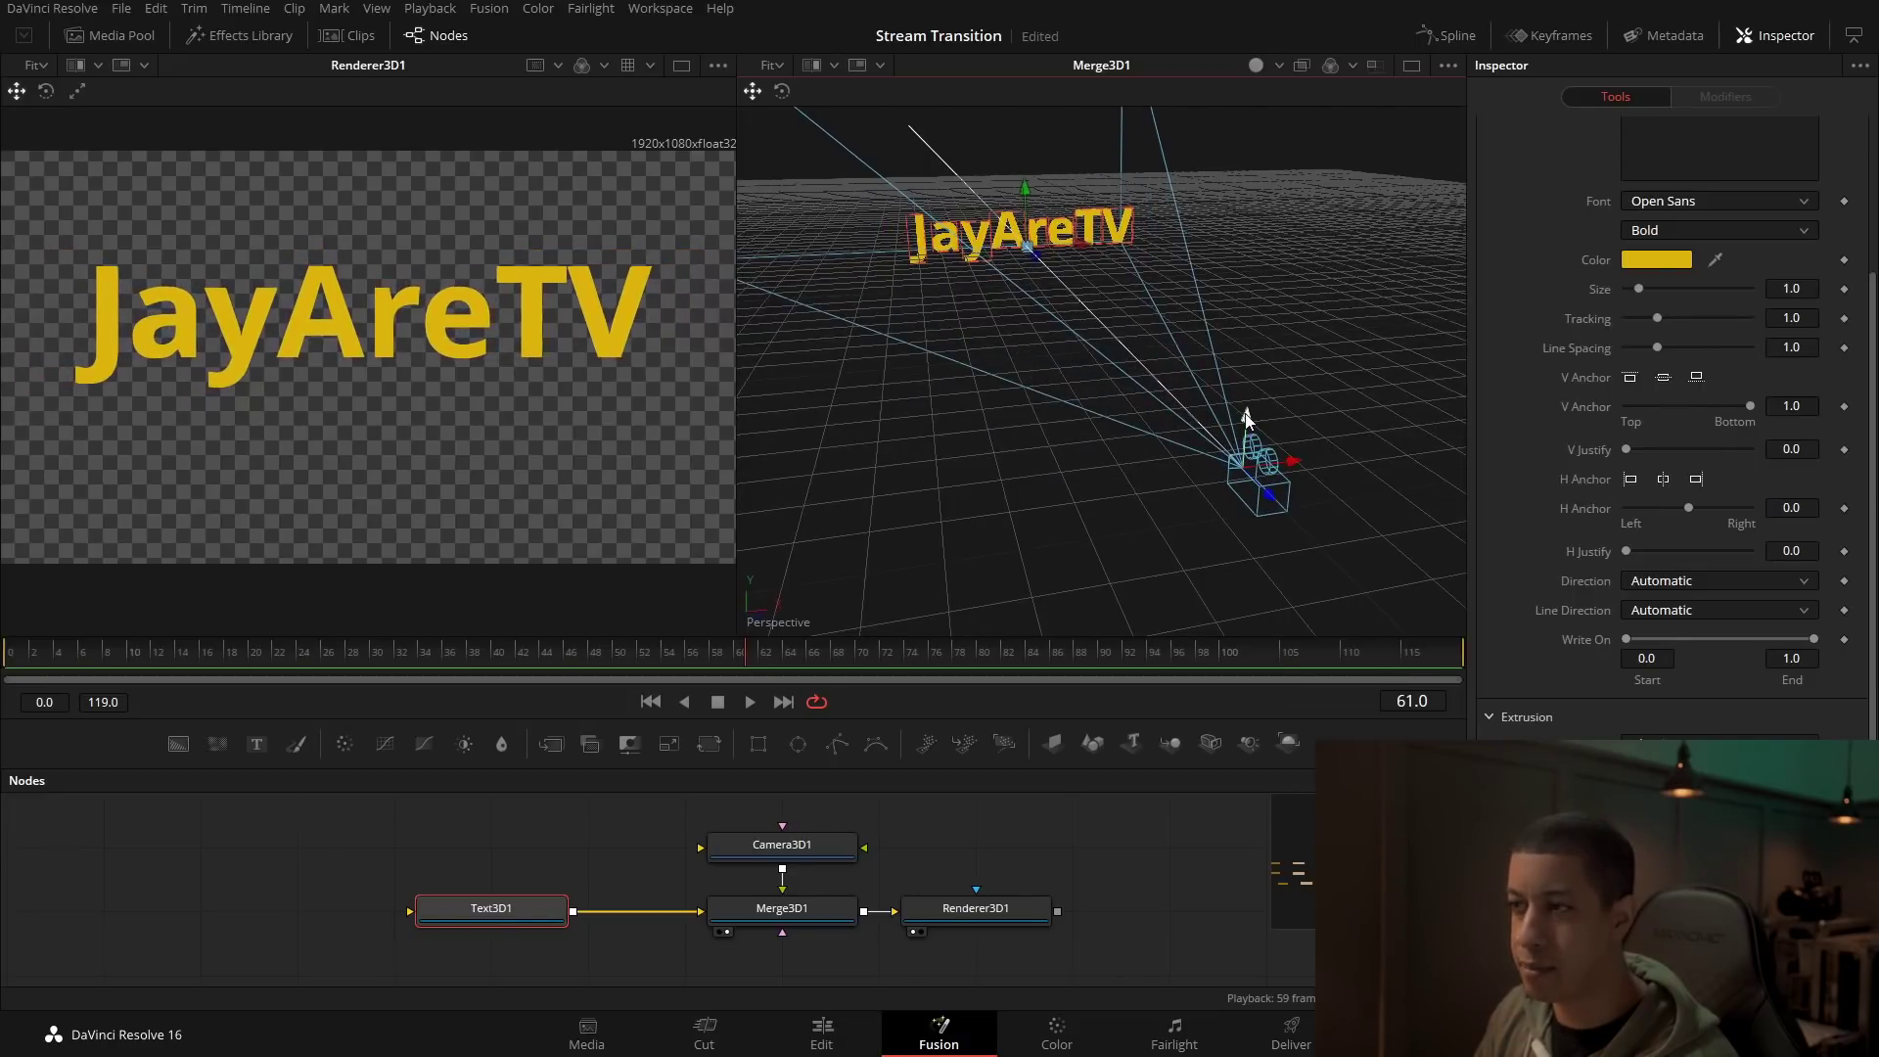
pyautogui.moveTo(1247, 419); pyautogui.dragTo(1251, 389)
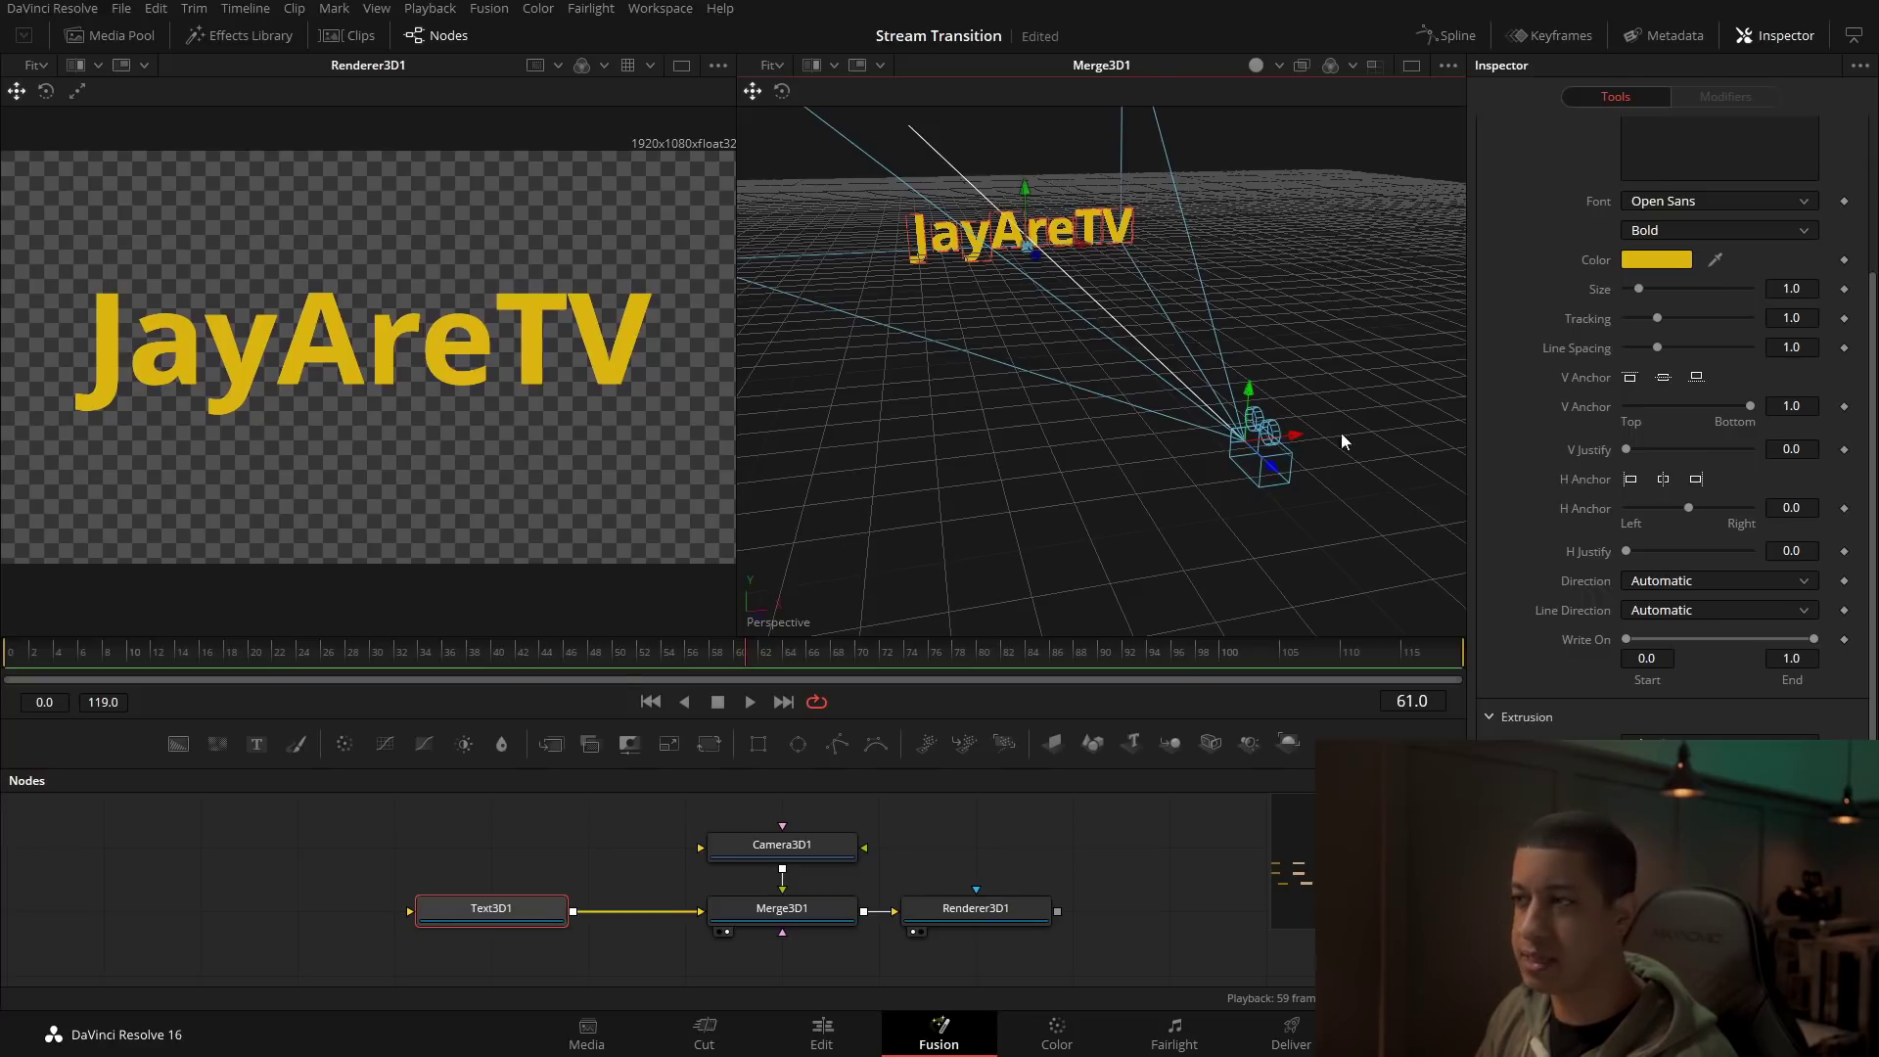
# Step: Change the text's font to True Lies Regular and pull the camera back until the wider lettering fits the frame
pyautogui.scroll(3, 1752, 323)
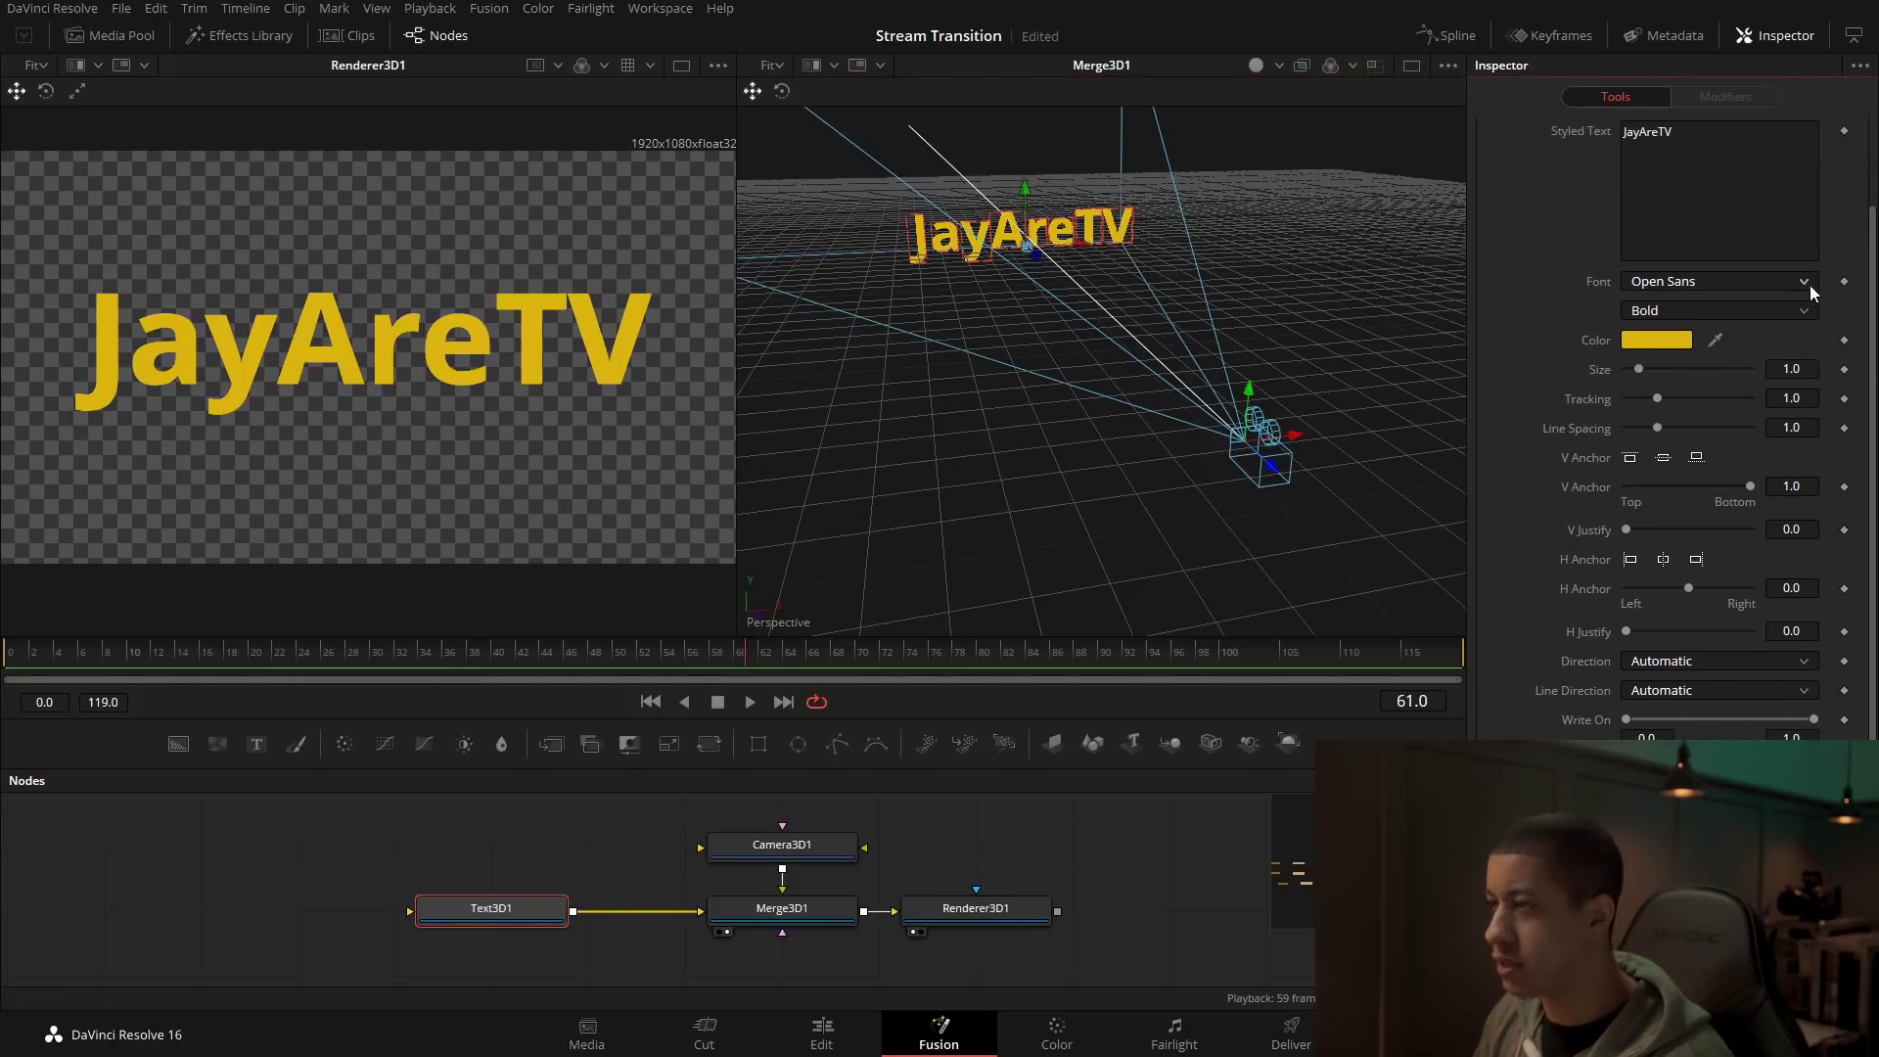
pyautogui.click(1804, 282)
pyautogui.moveTo(1828, 587); pyautogui.dragTo(1826, 705)
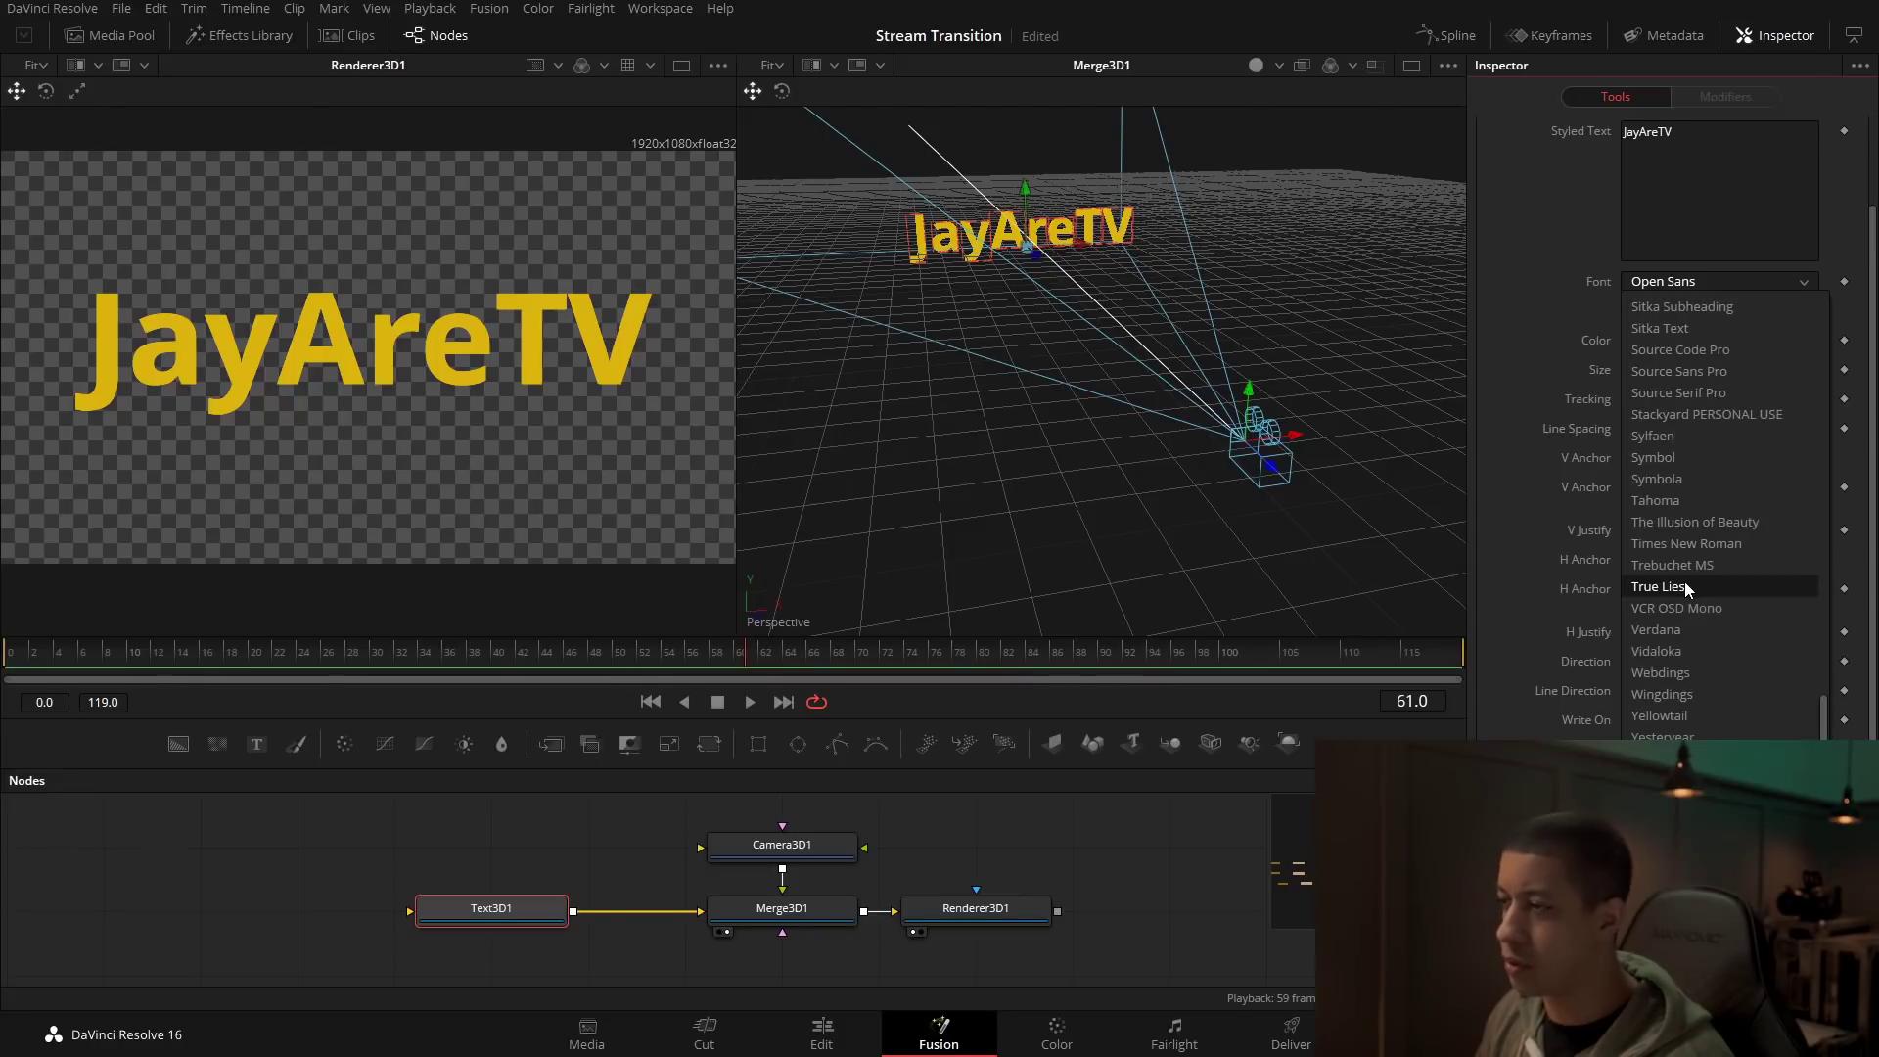
pyautogui.click(1683, 580)
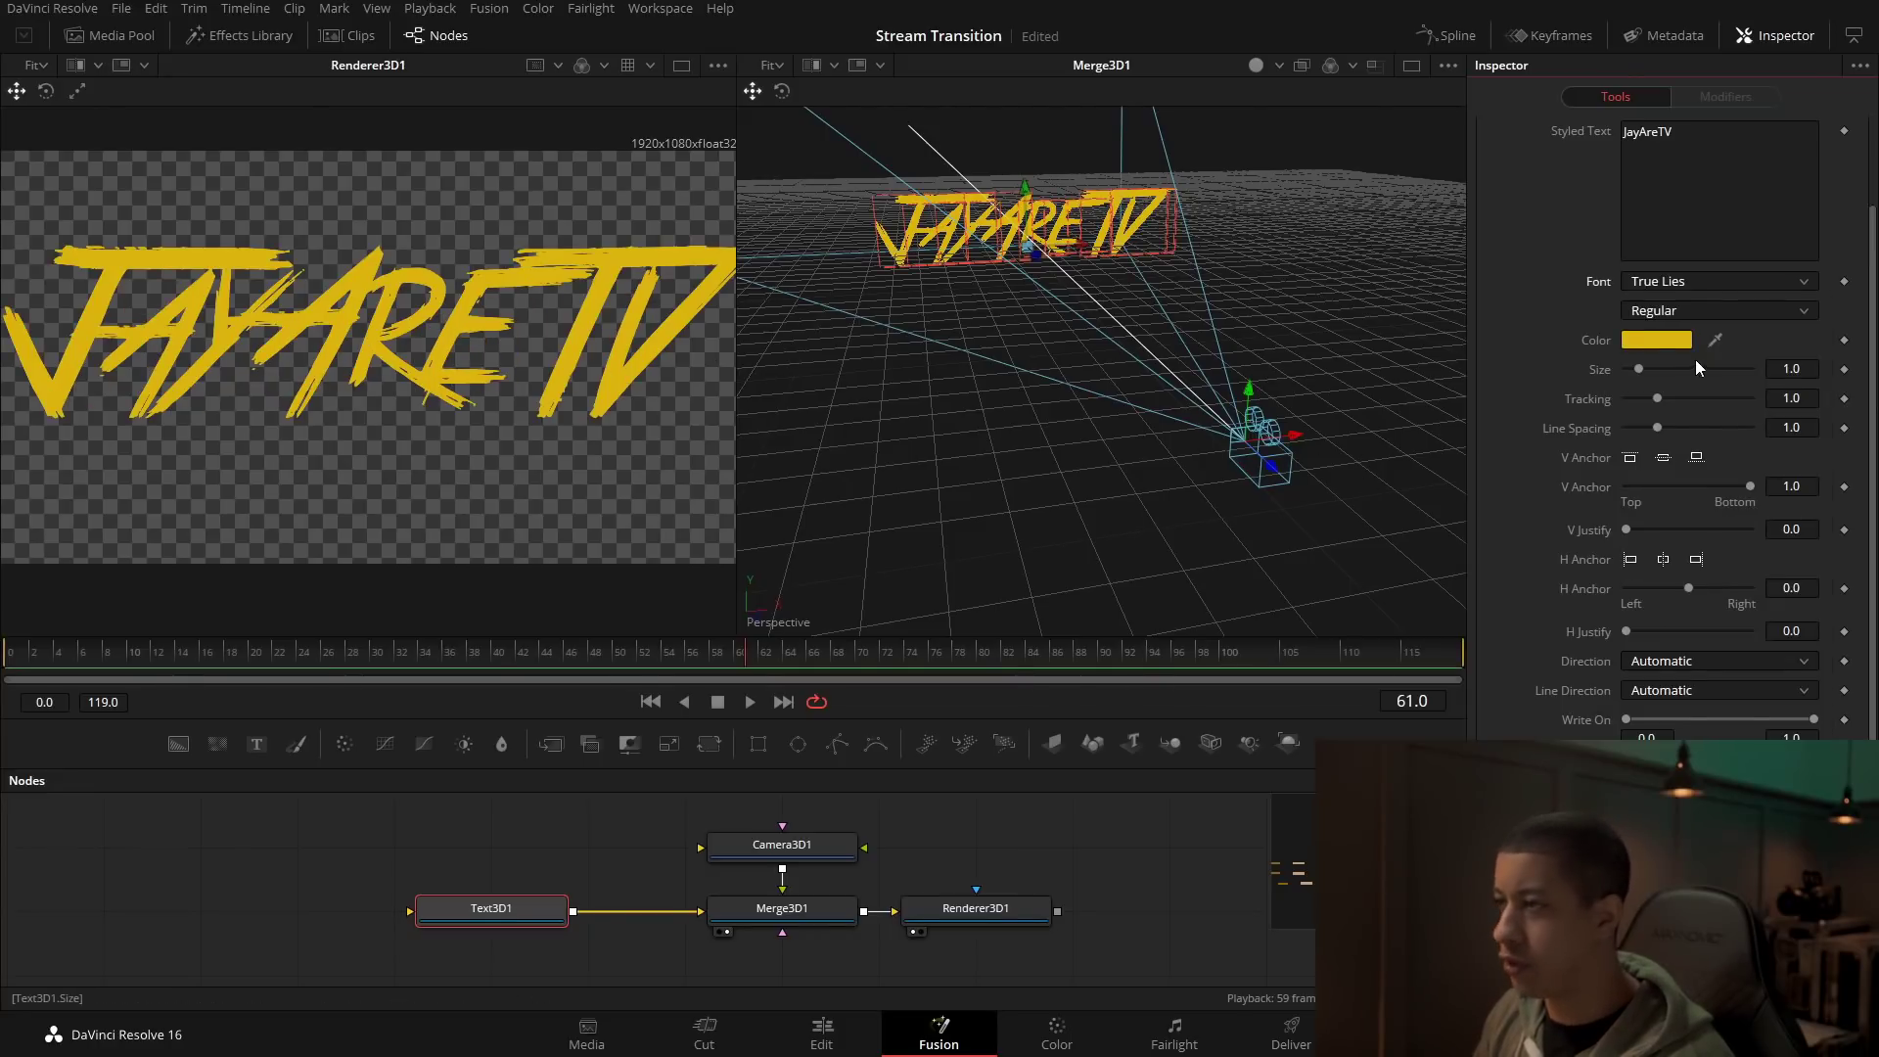
pyautogui.moveTo(1267, 470); pyautogui.dragTo(1519, 724)
pyautogui.moveTo(1124, 473); pyautogui.dragTo(1060, 427)
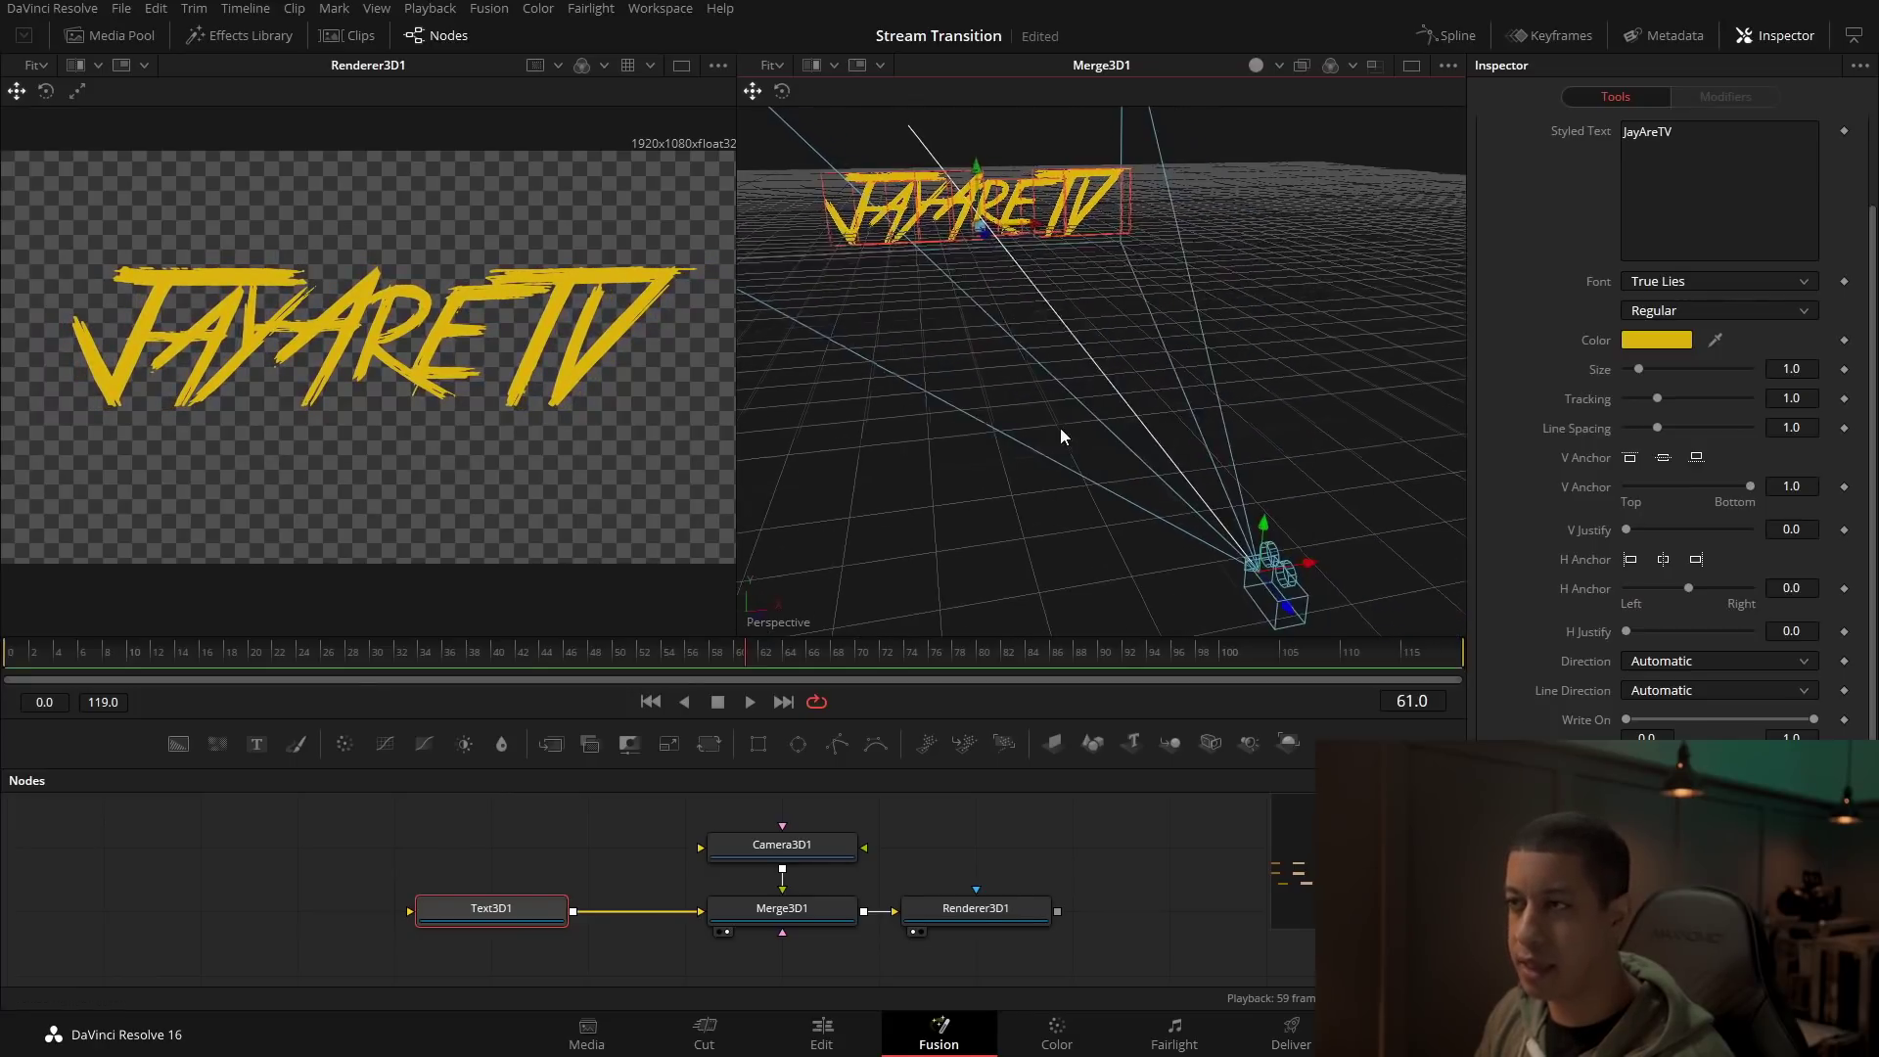
# Step: Add a spot light node feeding Merge3D1, and enable lighting and shadows in Renderer3D1
pyautogui.moveTo(1107, 850); pyautogui.dragTo(501, 924)
pyautogui.moveTo(801, 930); pyautogui.dragTo(803, 945)
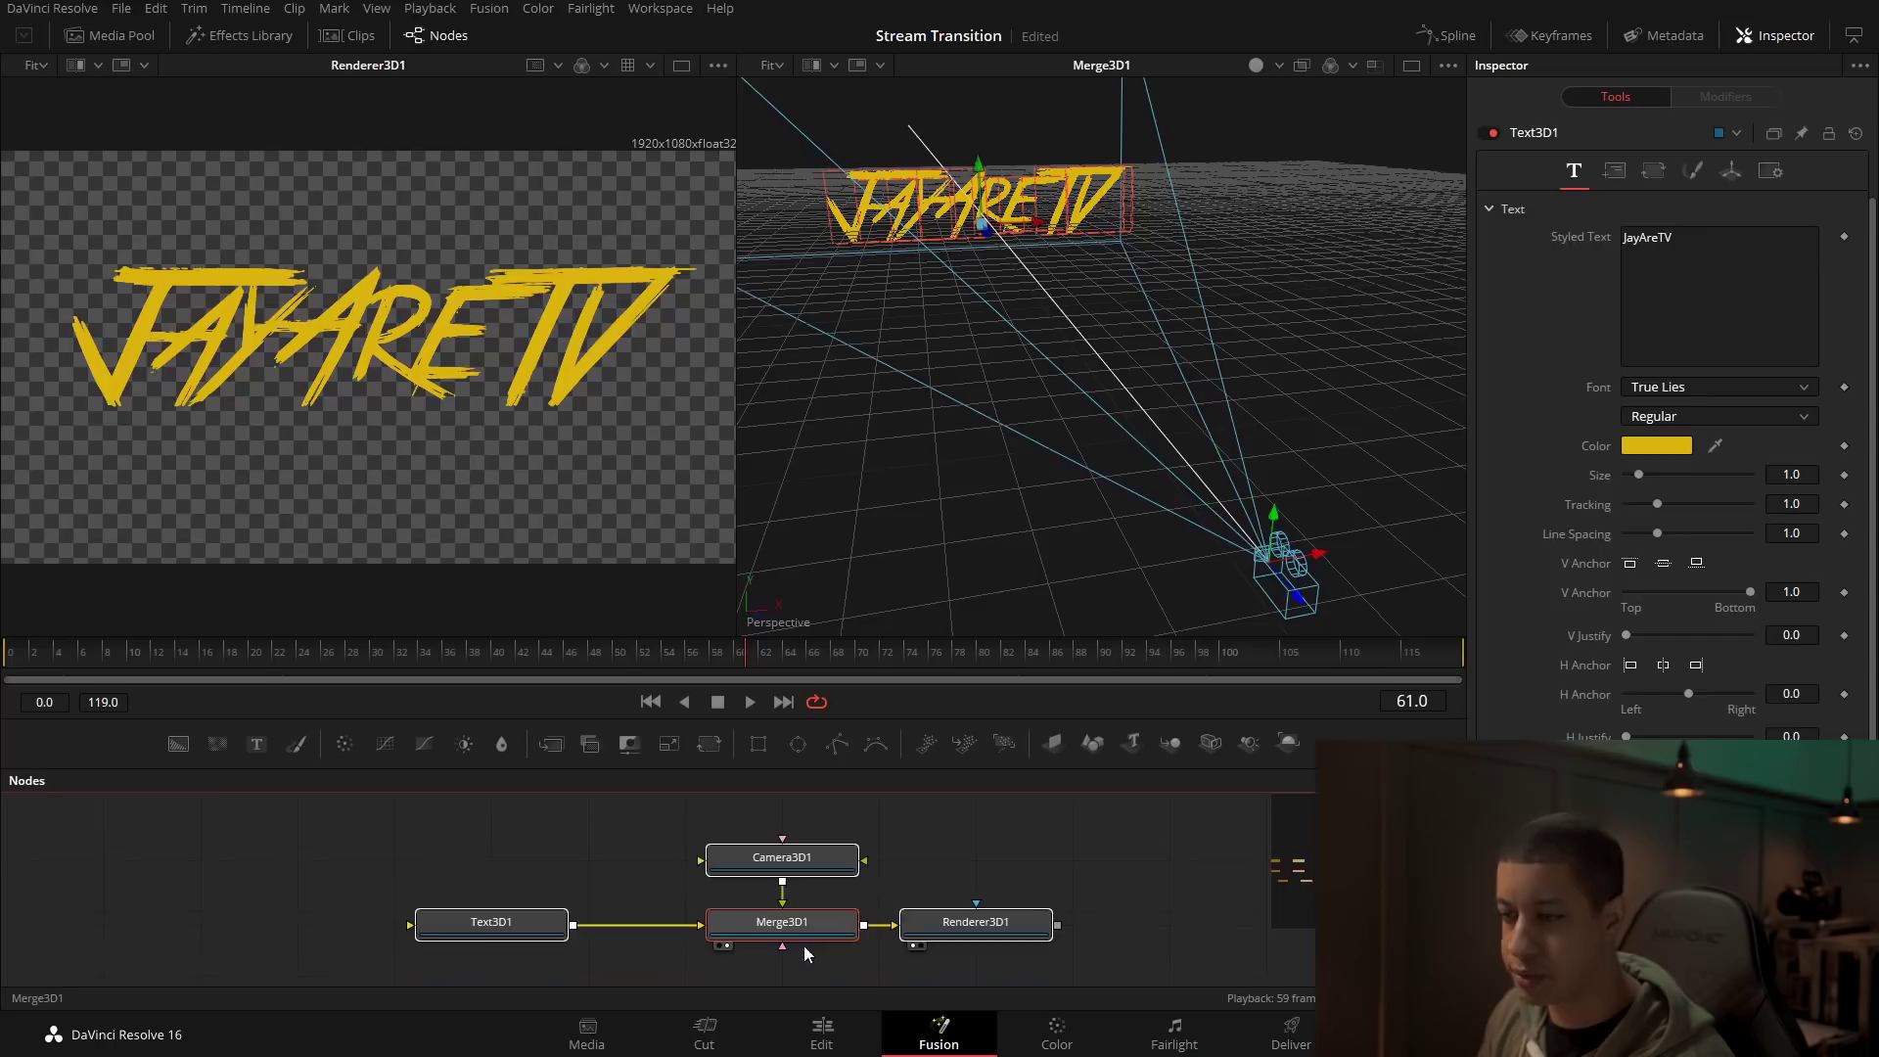
pyautogui.click(1072, 863)
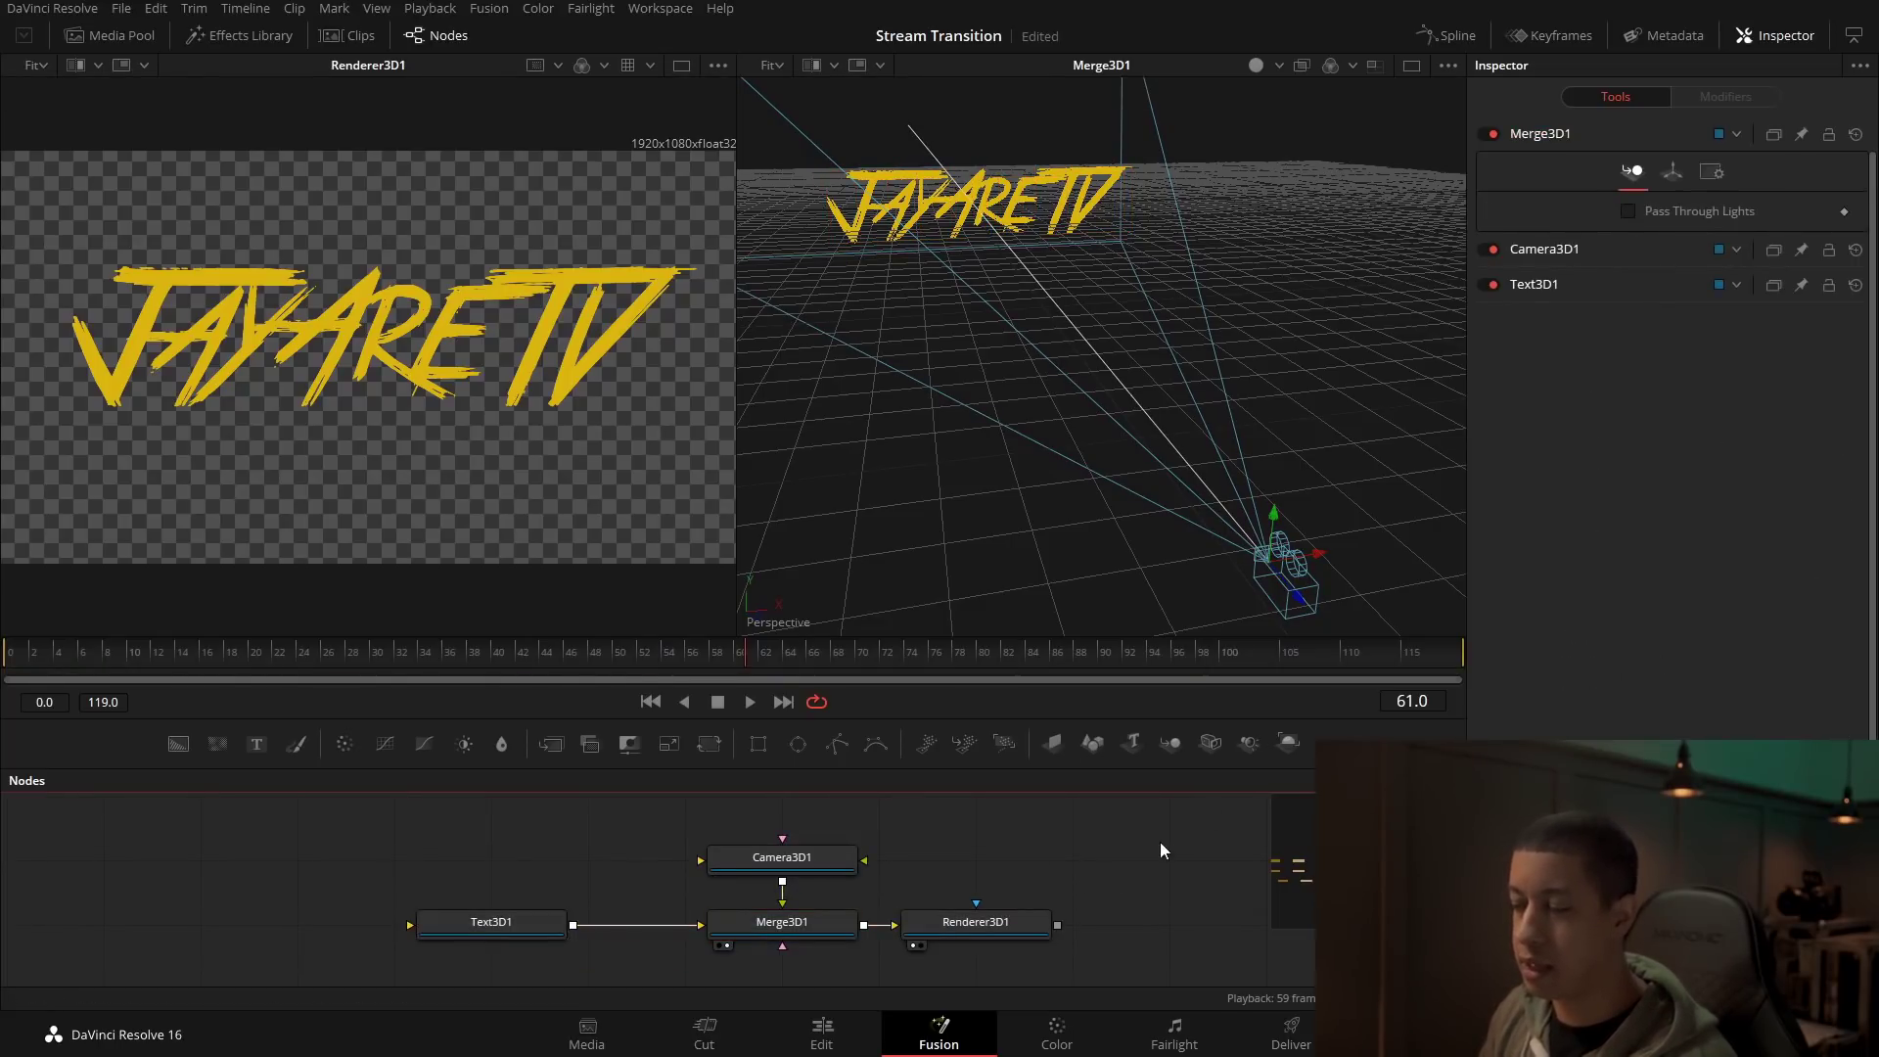
pyautogui.middleClick(1040, 860)
pyautogui.moveTo(1250, 745); pyautogui.dragTo(592, 859)
pyautogui.moveTo(783, 861); pyautogui.dragTo(790, 920)
pyautogui.middleClick(919, 902)
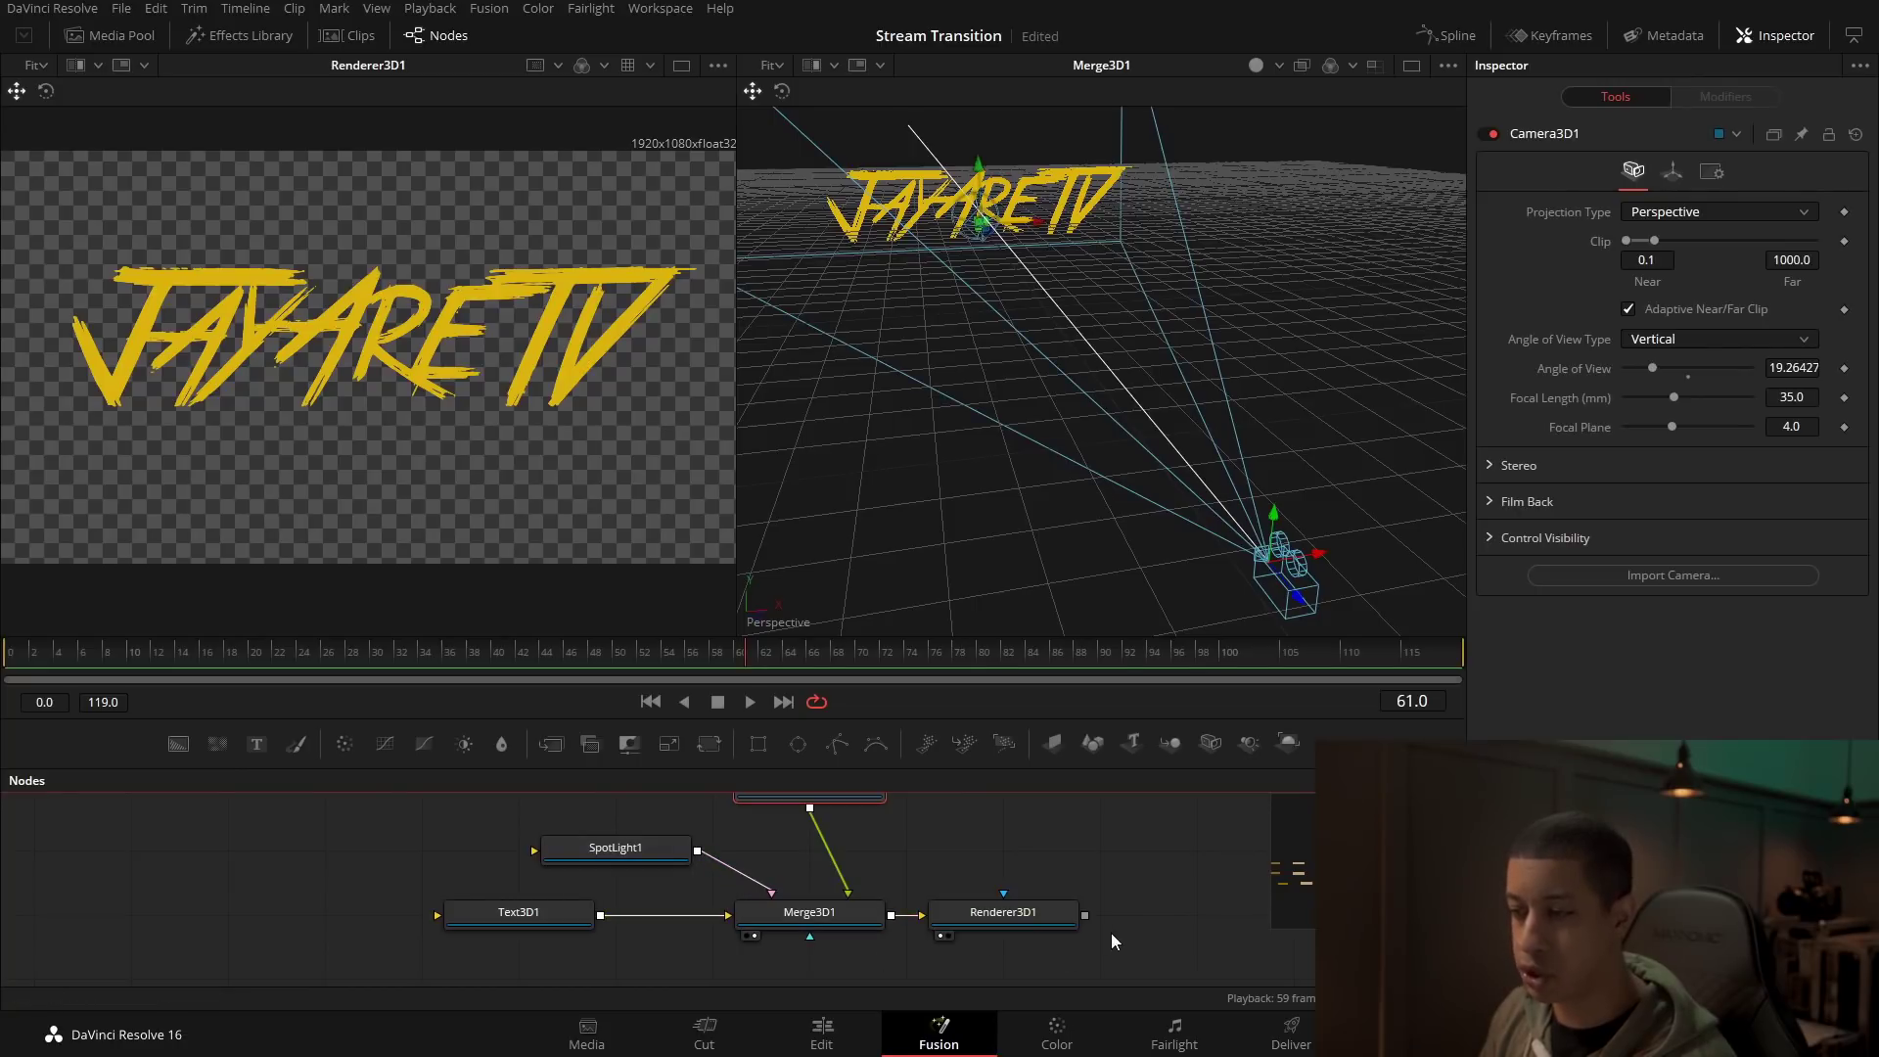
pyautogui.click(1032, 918)
pyautogui.click(1672, 479)
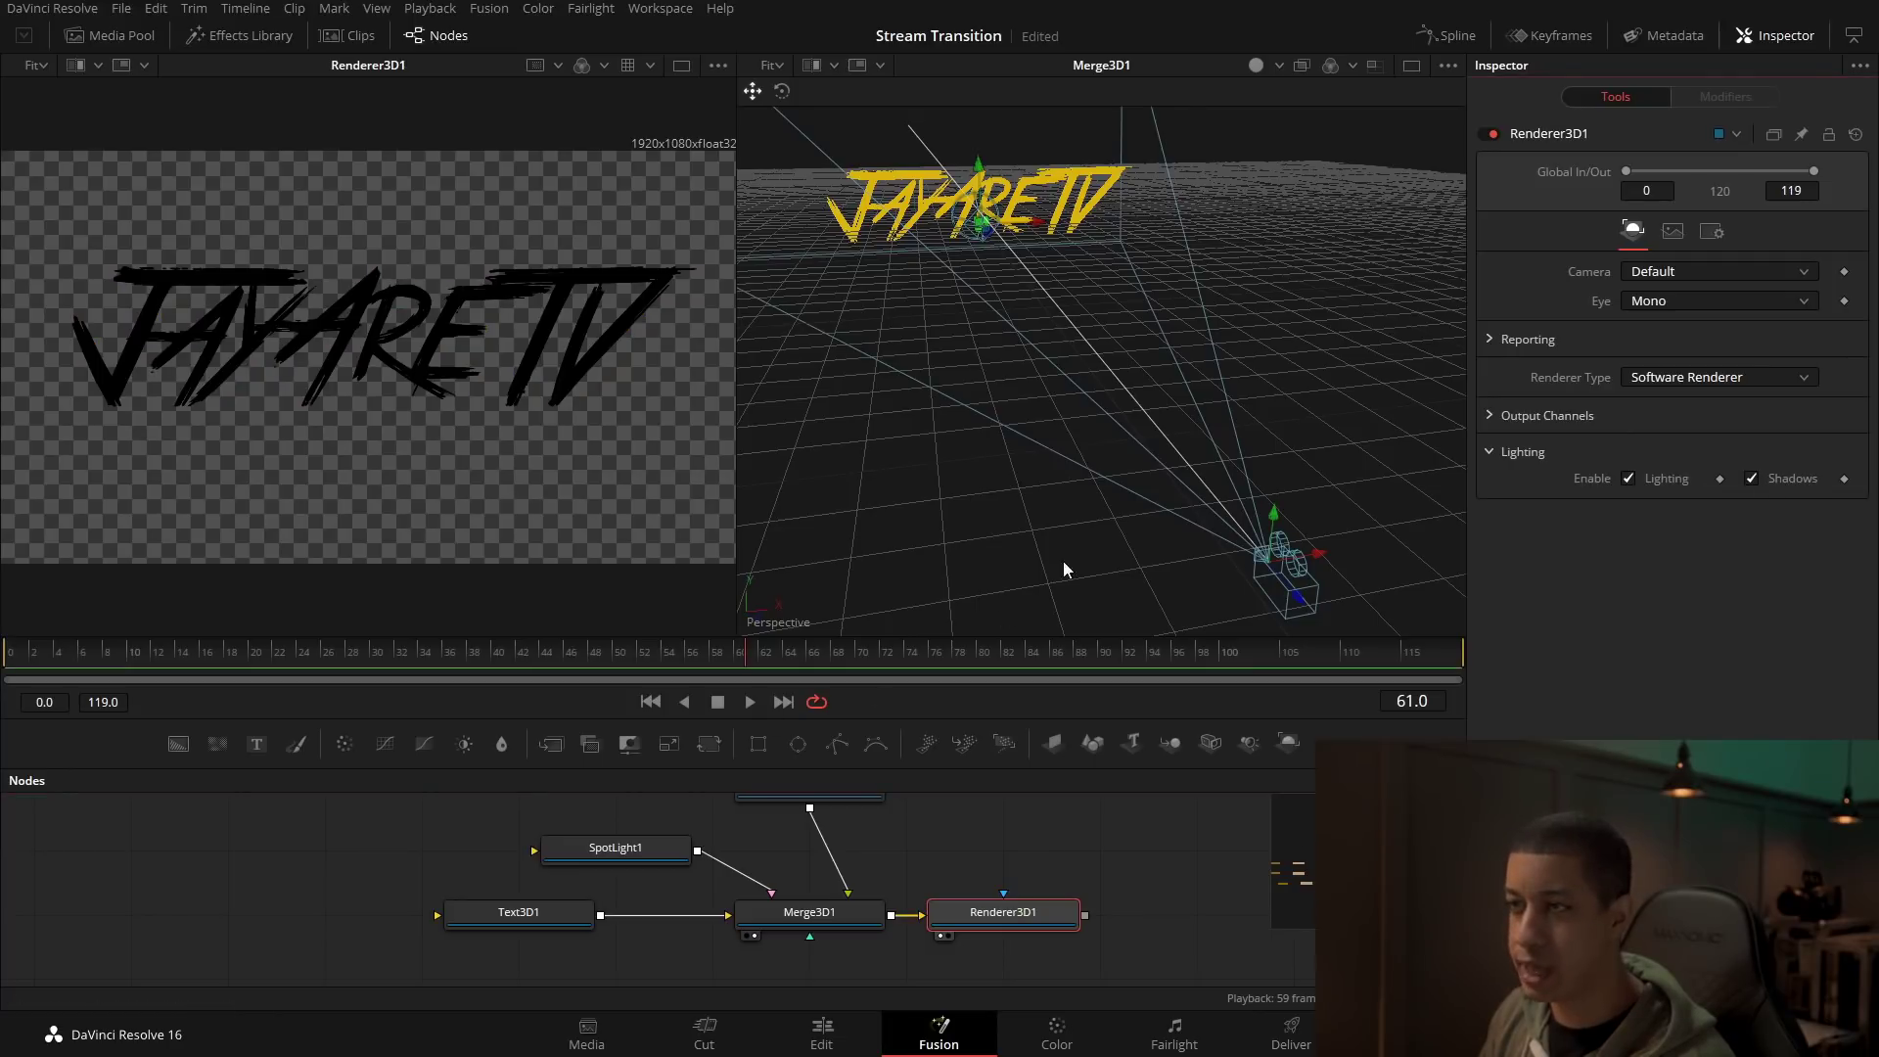
# Step: Move SpotLight1 behind the camera and offset it to the side, and set its intensity to about 0.535
pyautogui.click(616, 848)
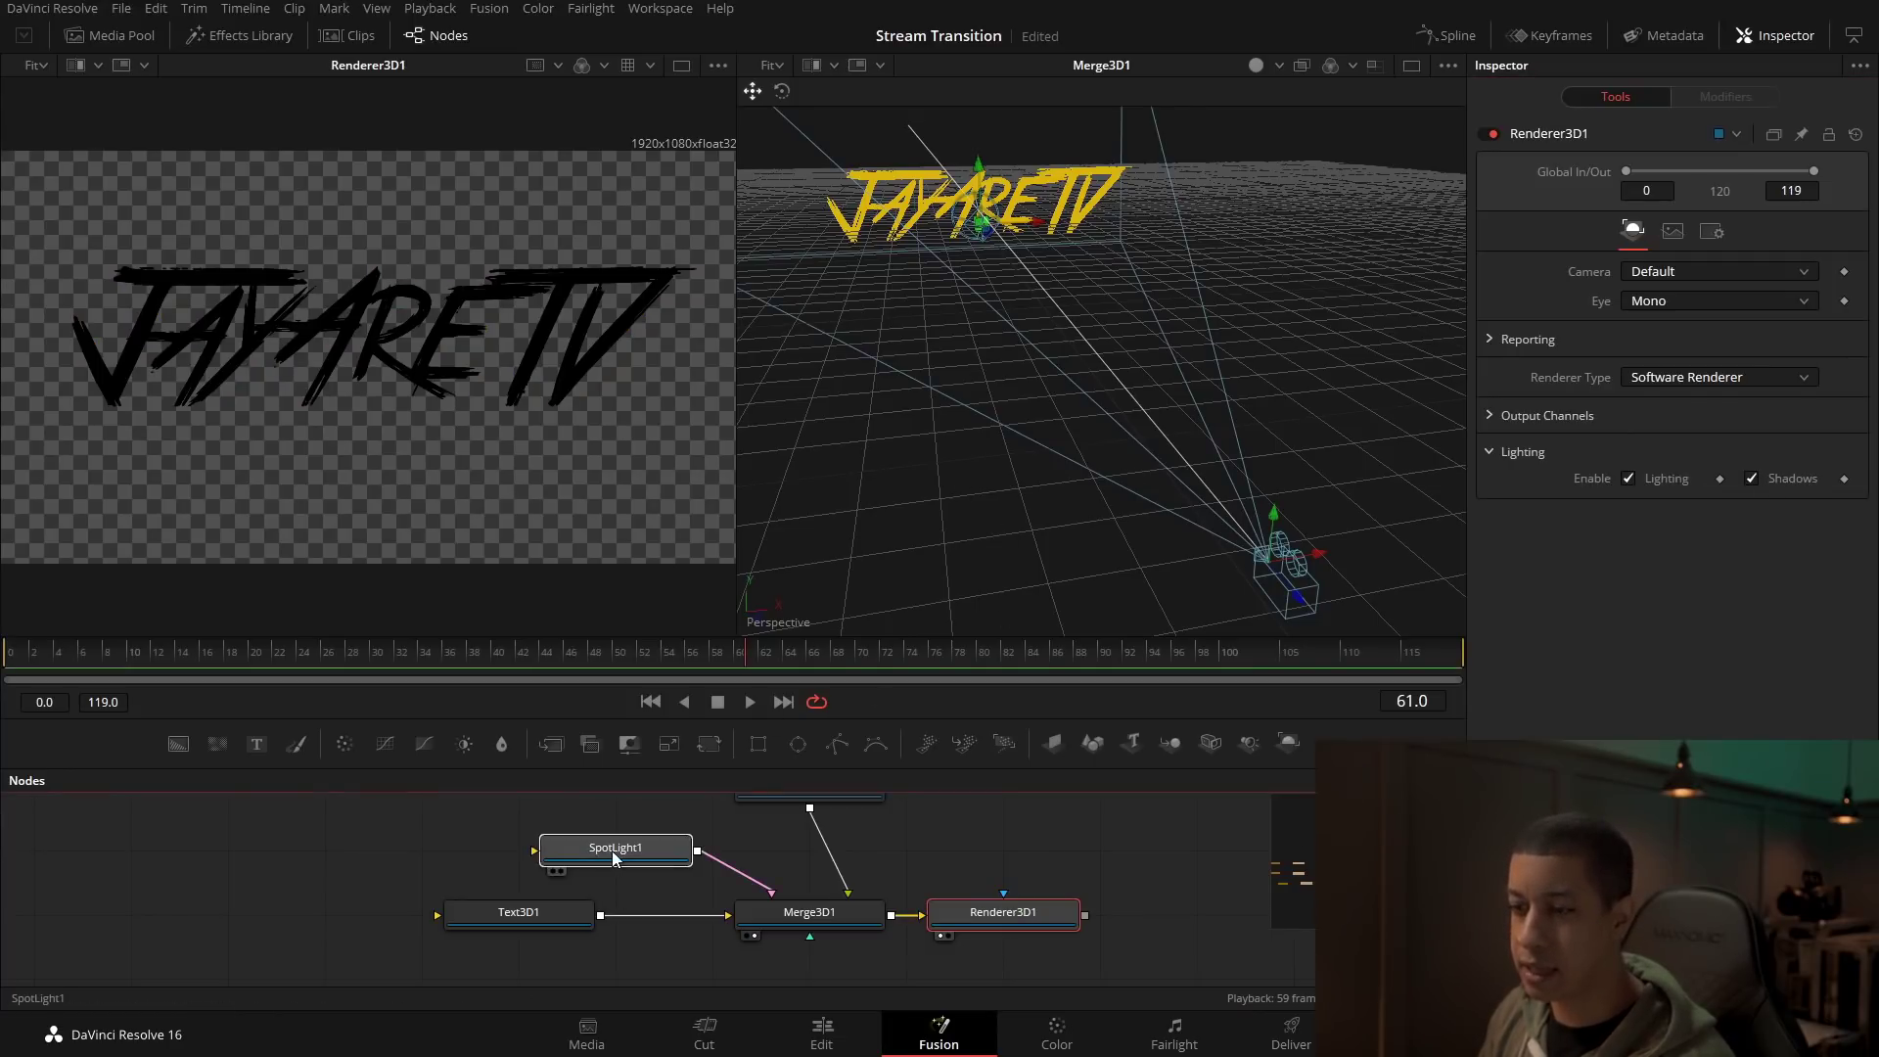
pyautogui.moveTo(920, 357); pyautogui.dragTo(1607, 375)
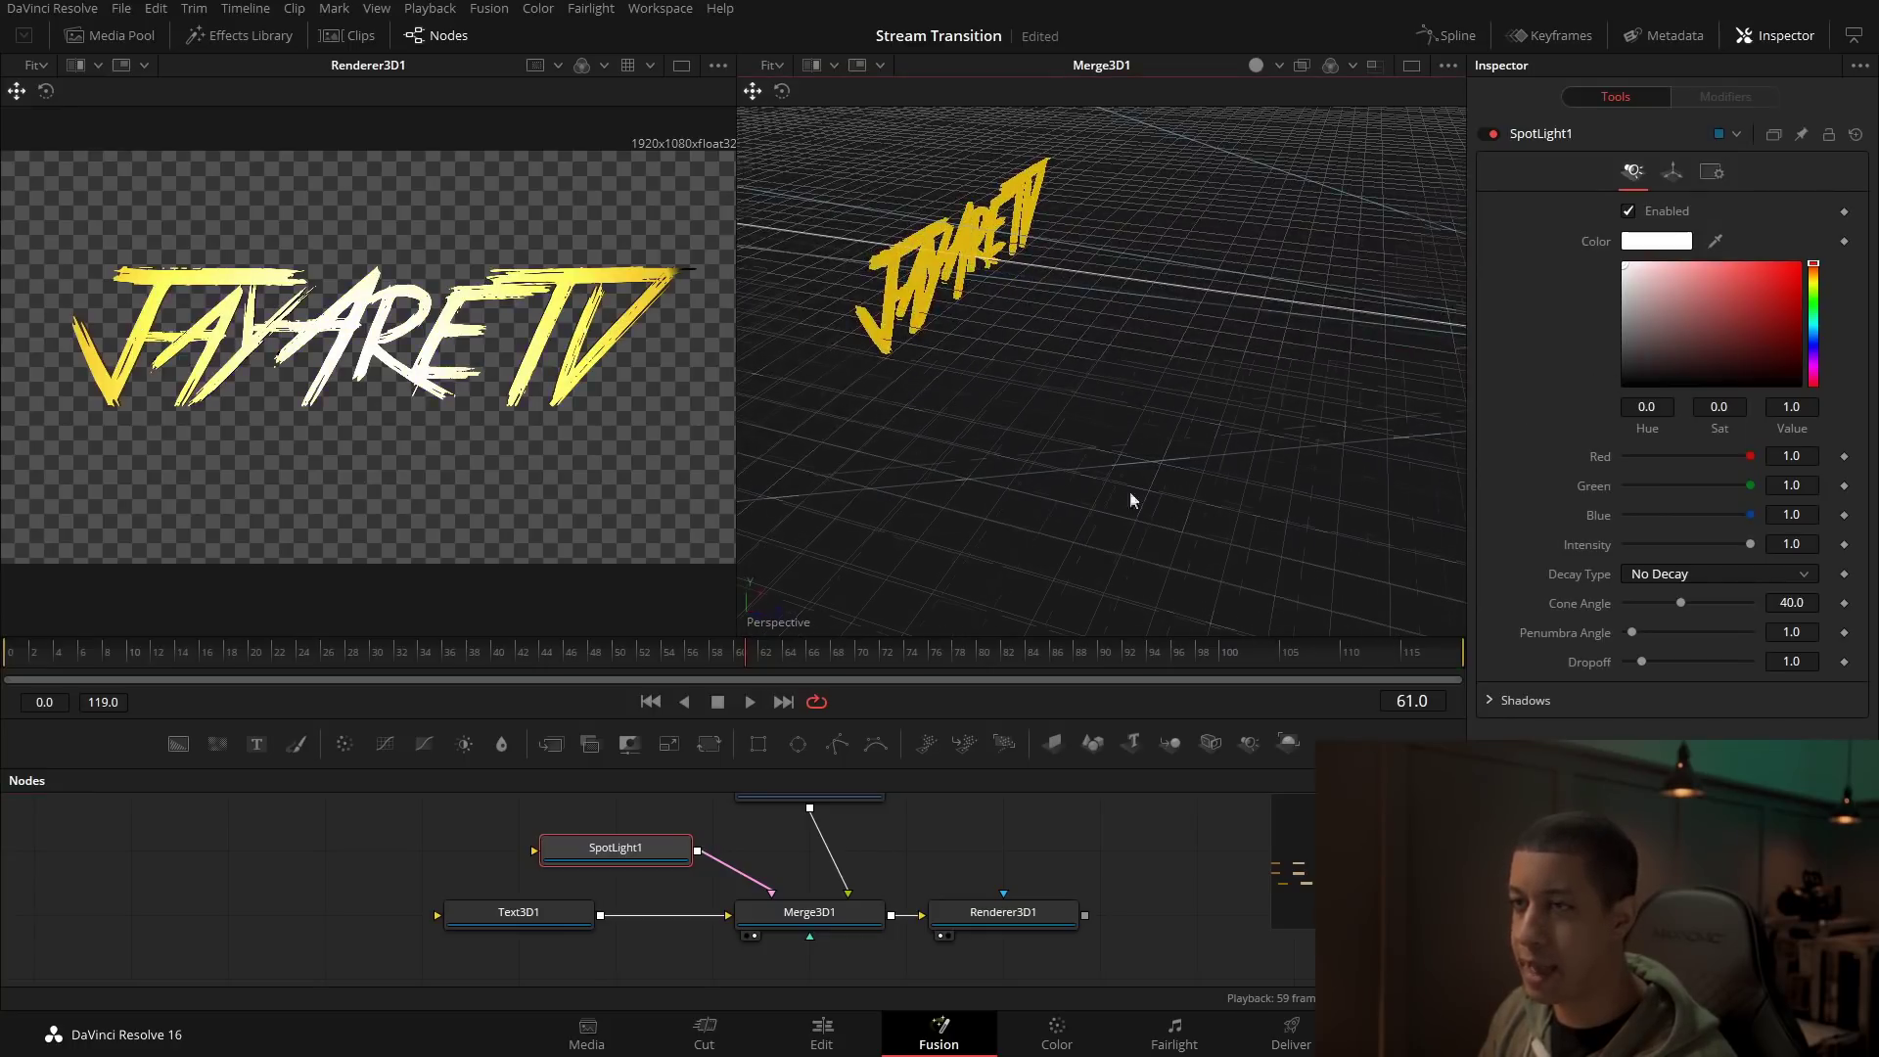
pyautogui.moveTo(1129, 493); pyautogui.dragTo(921, 453)
pyautogui.scroll(-5, 922, 454)
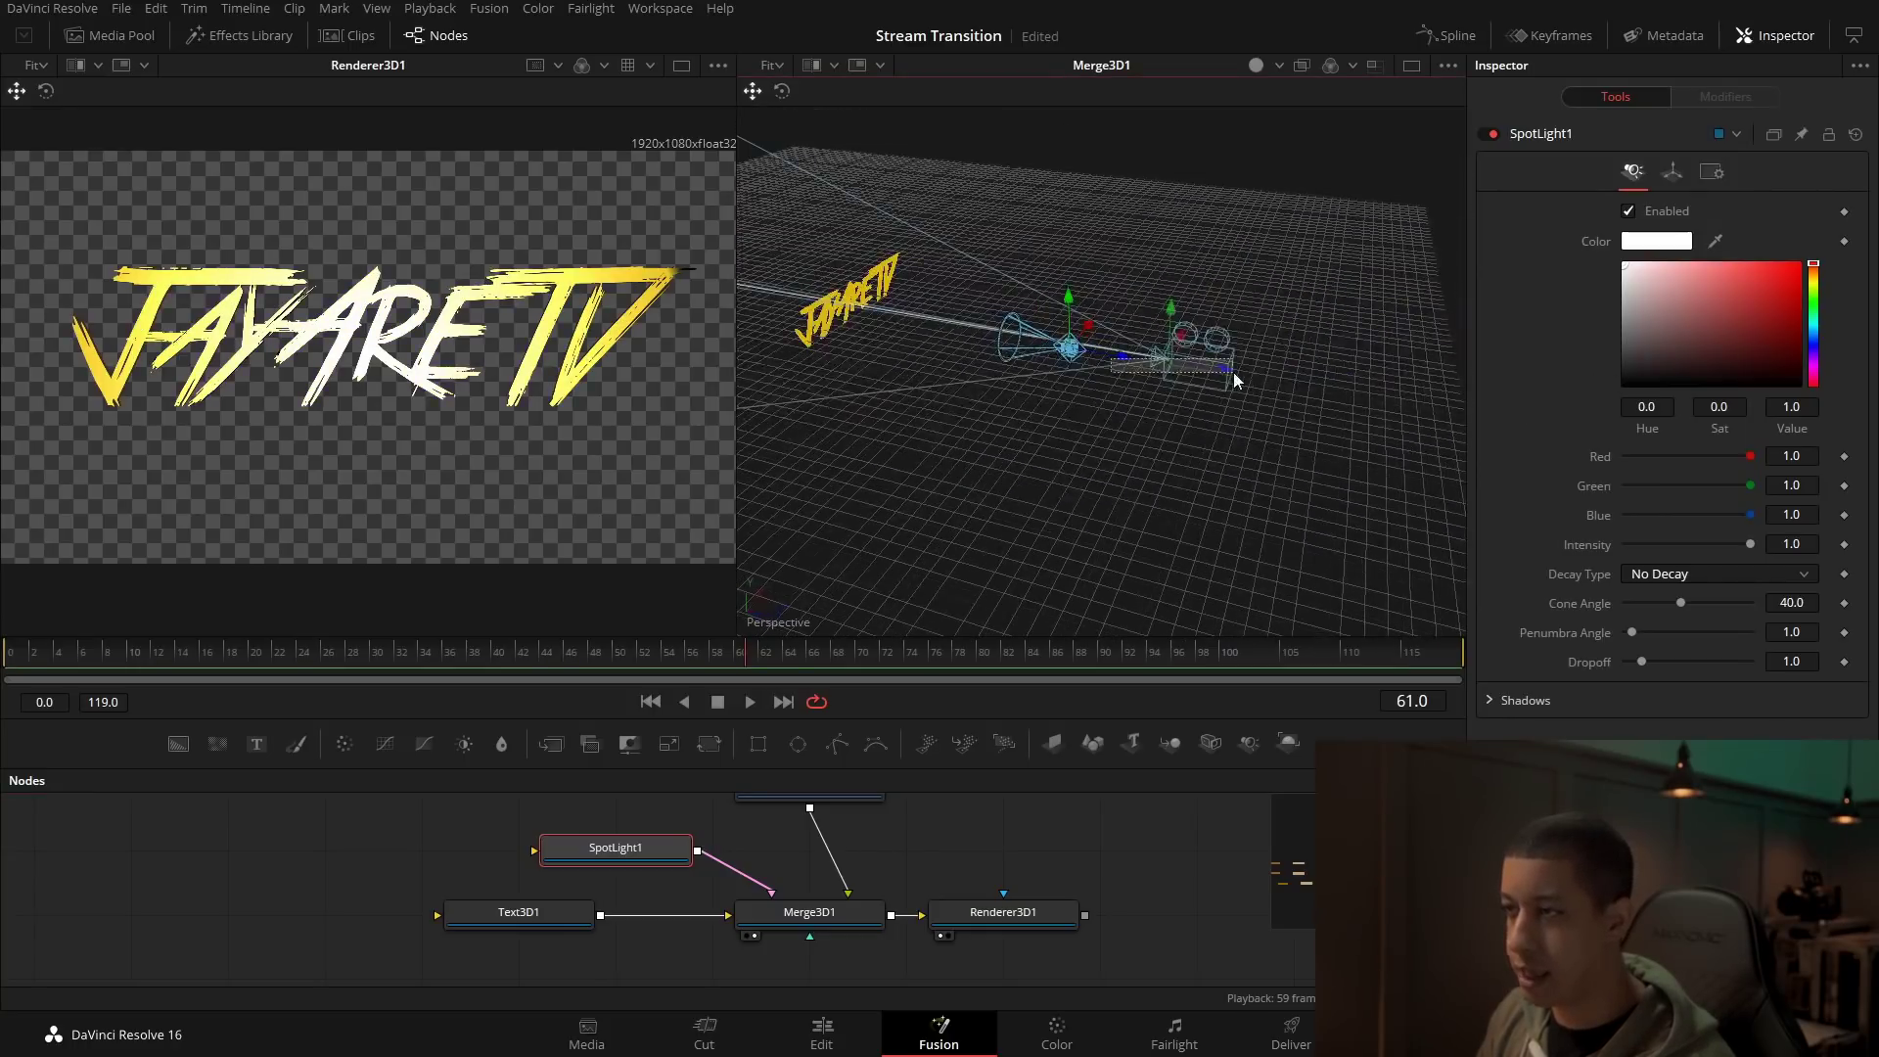
pyautogui.moveTo(1129, 358); pyautogui.dragTo(1309, 390)
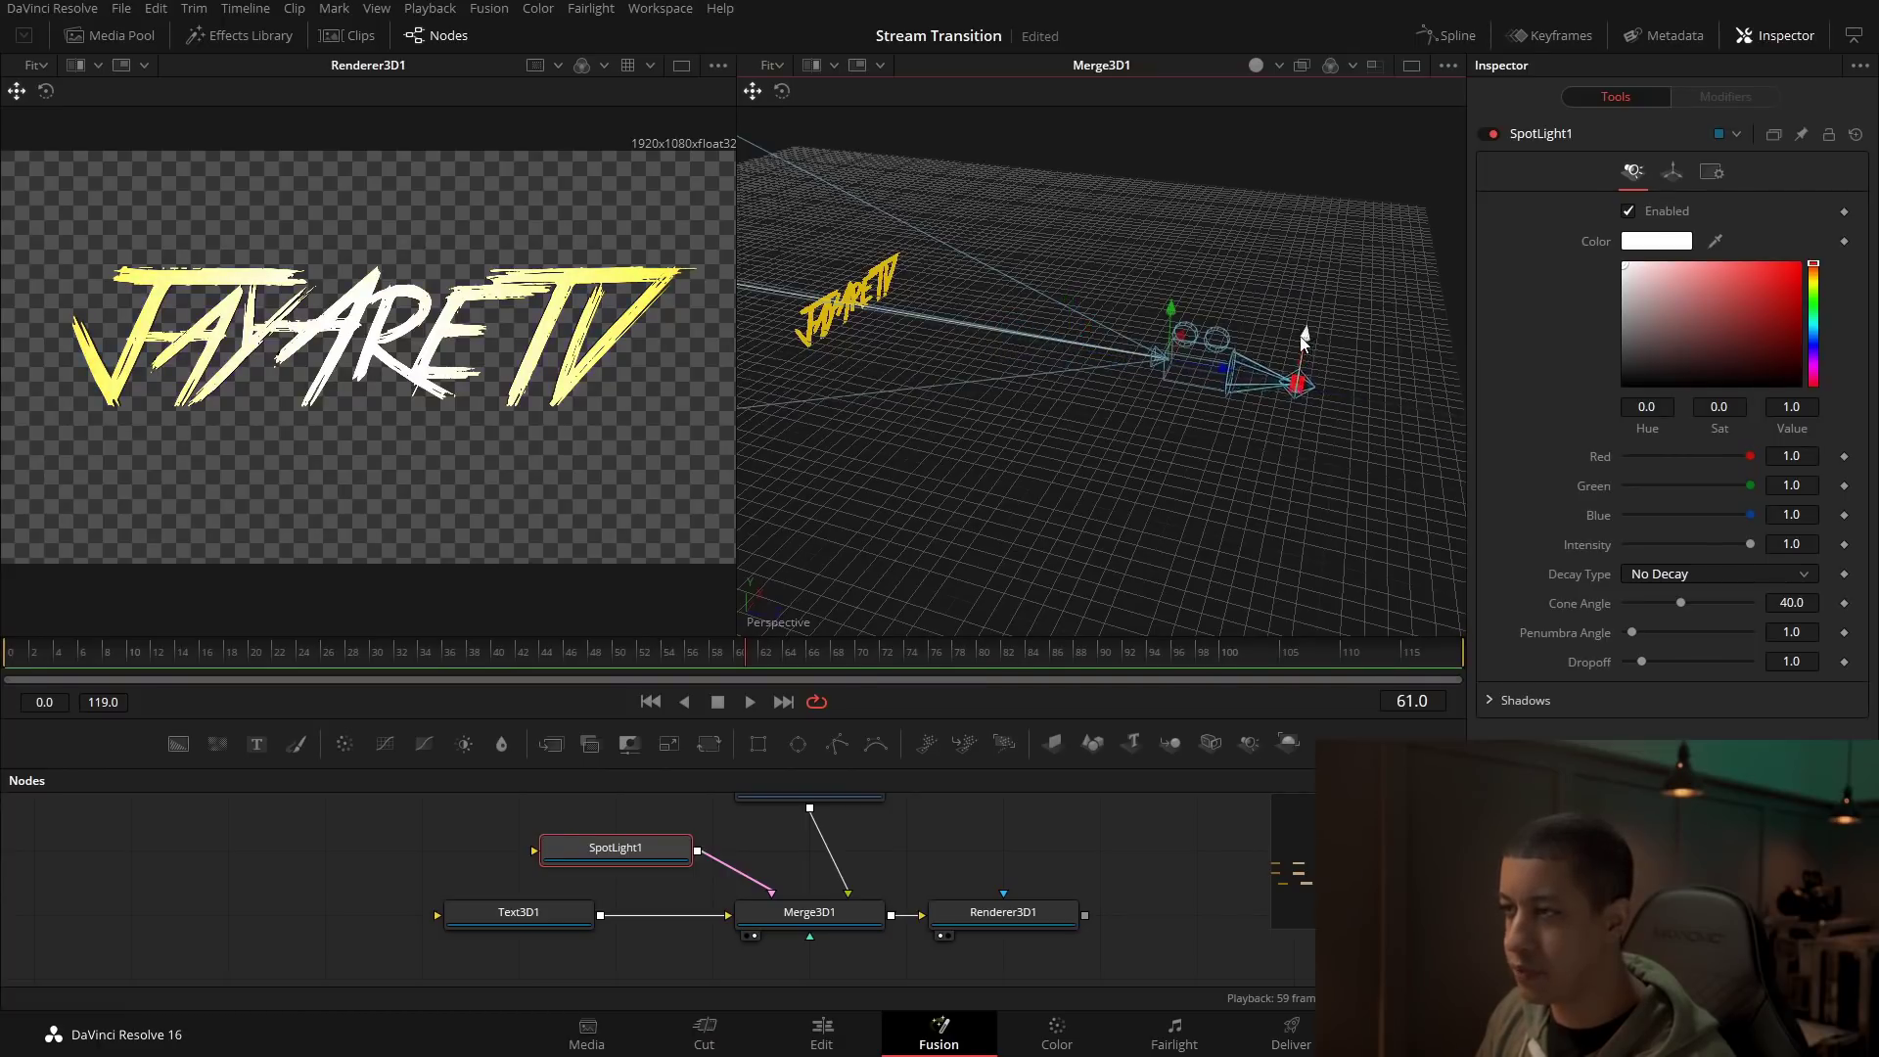
pyautogui.moveTo(1053, 453); pyautogui.dragTo(920, 435)
pyautogui.moveTo(855, 372); pyautogui.dragTo(1018, 391)
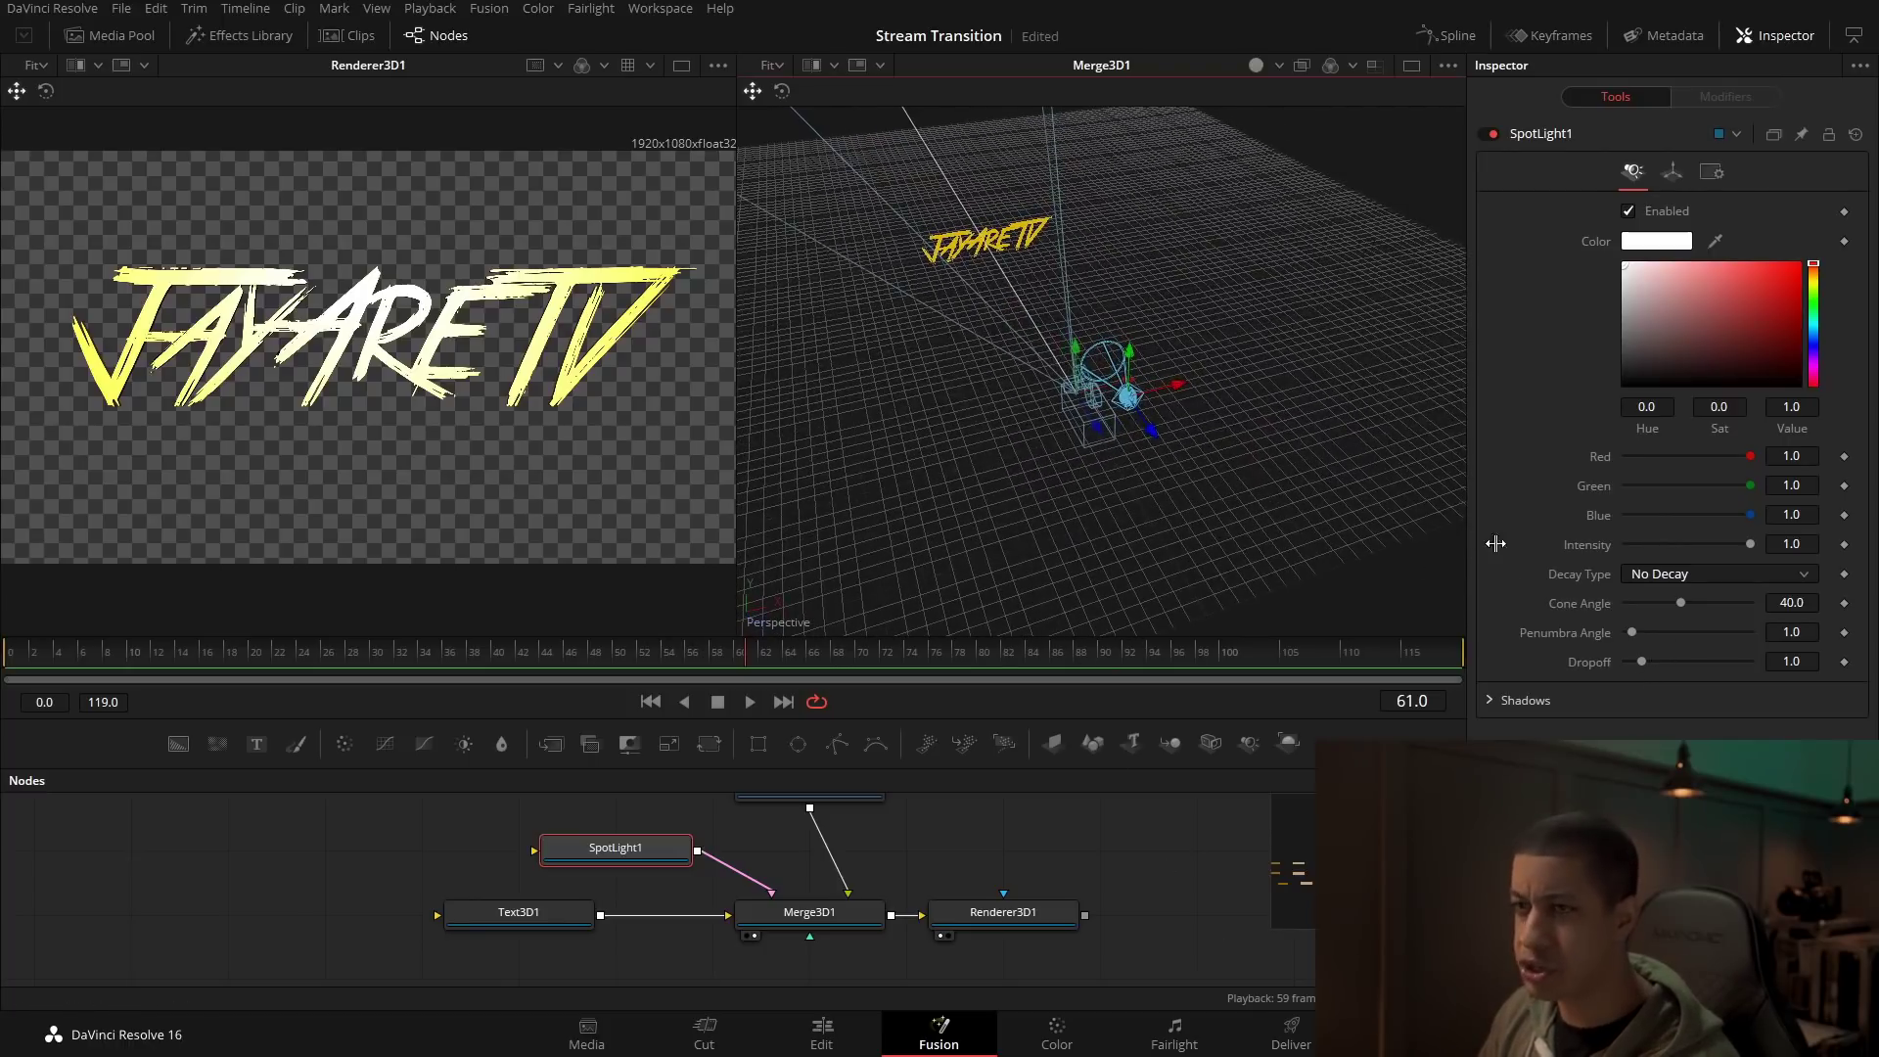
pyautogui.moveTo(1746, 544); pyautogui.dragTo(1694, 544)
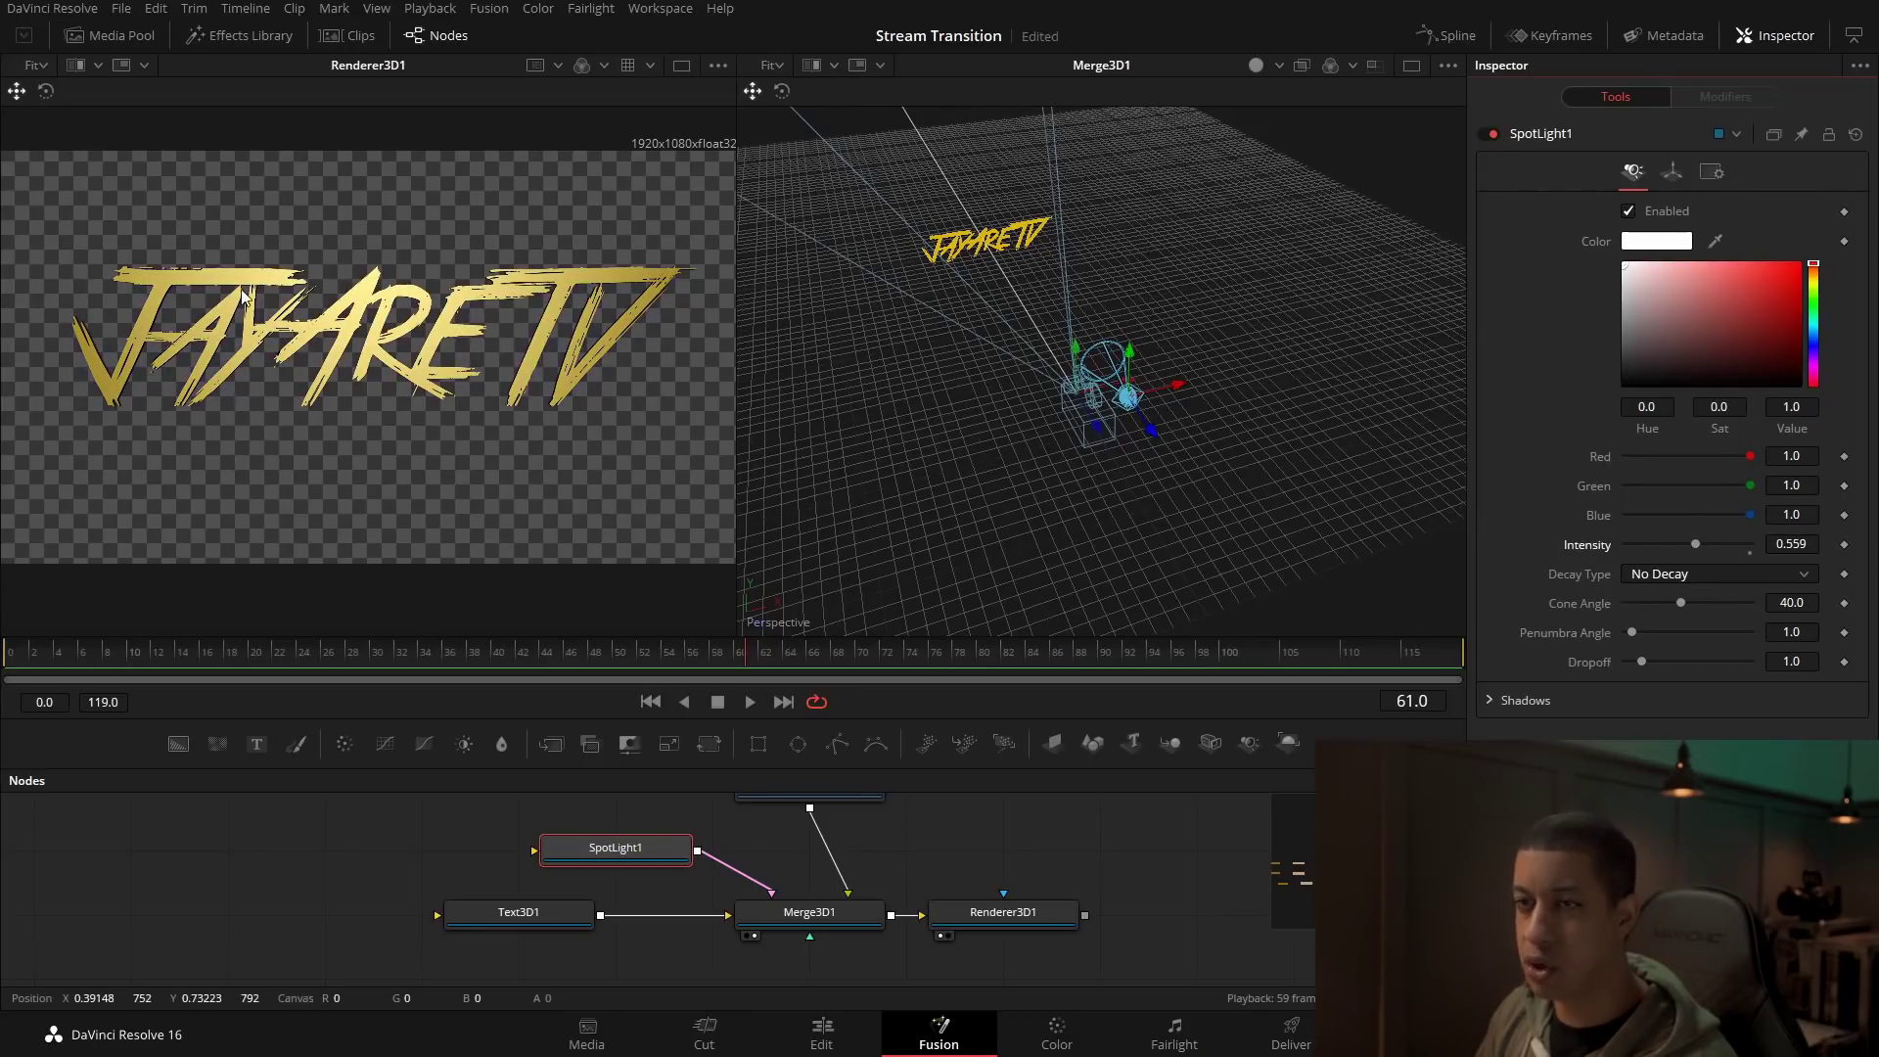
pyautogui.moveTo(1705, 545)
pyautogui.mouseDown()
pyautogui.moveTo(1812, 545)
pyautogui.moveTo(1699, 541)
pyautogui.mouseUp()
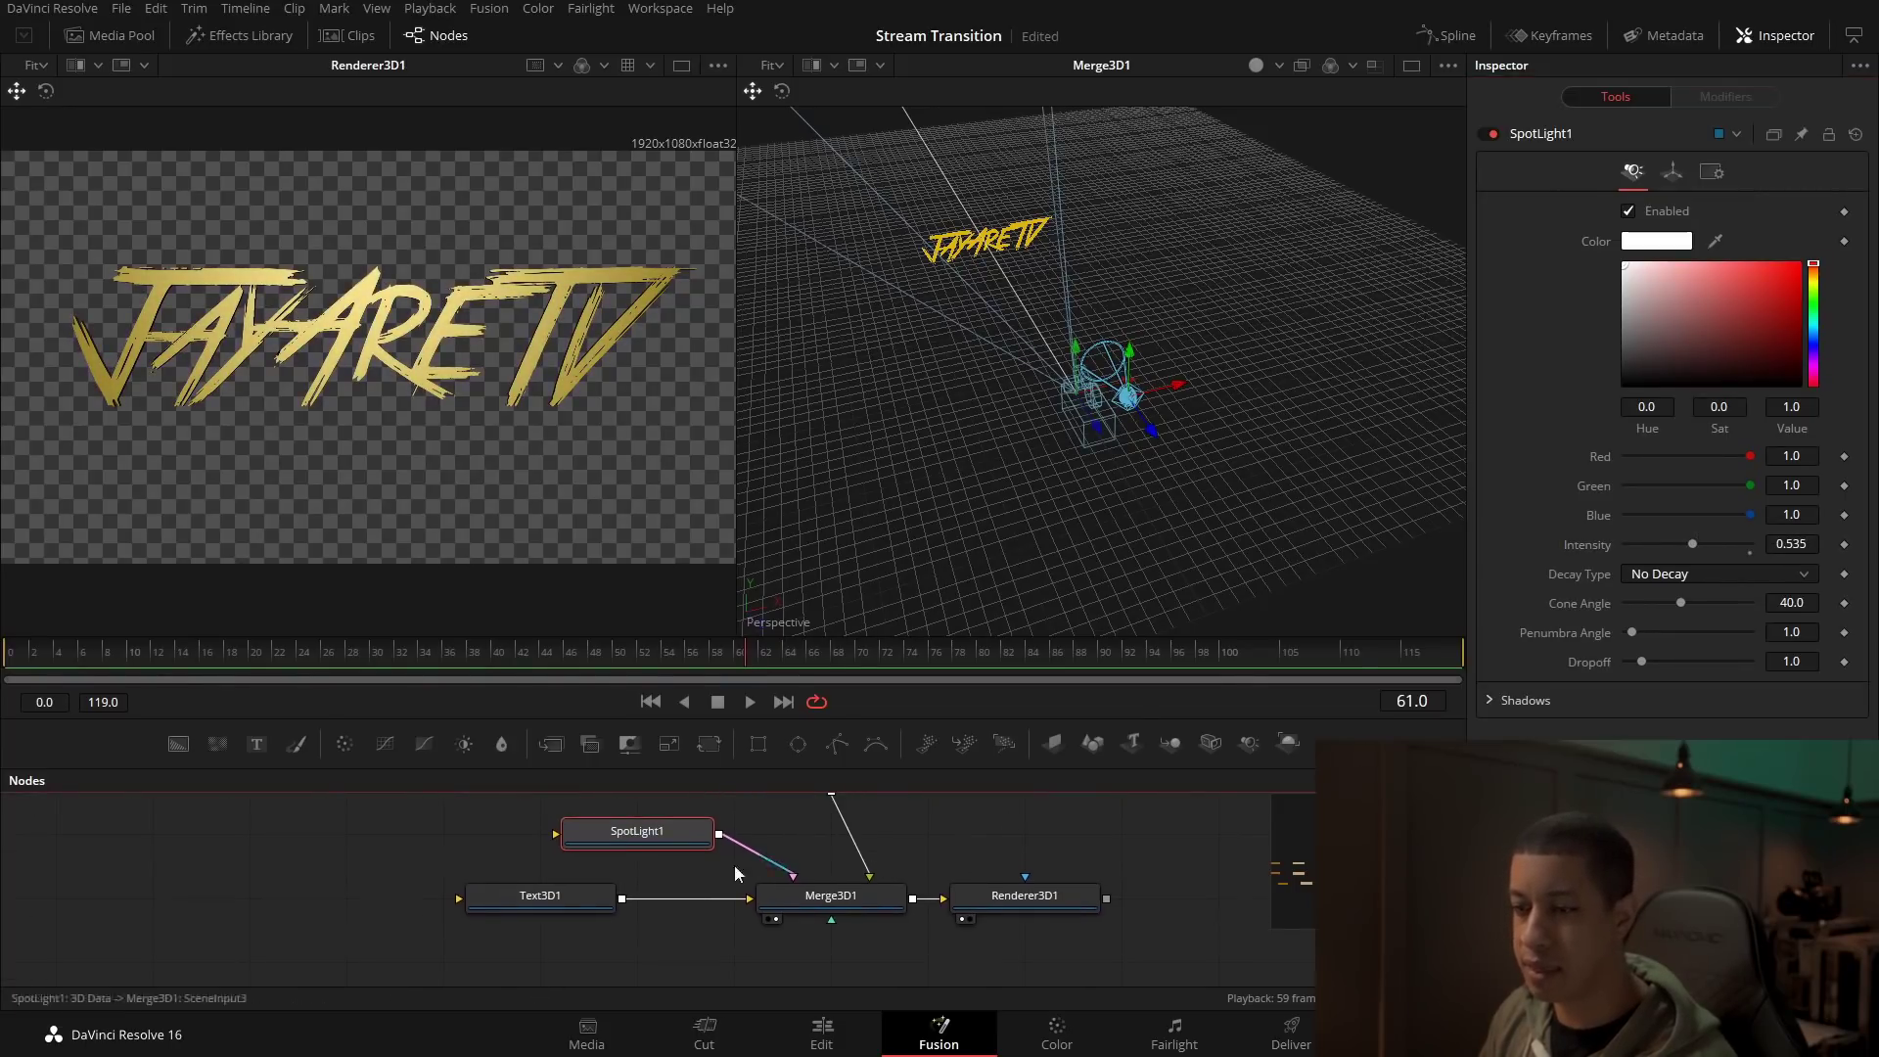
# Step: Set Text3D1's layout rotation to about -20.9 on the Y axis
pyautogui.click(550, 902)
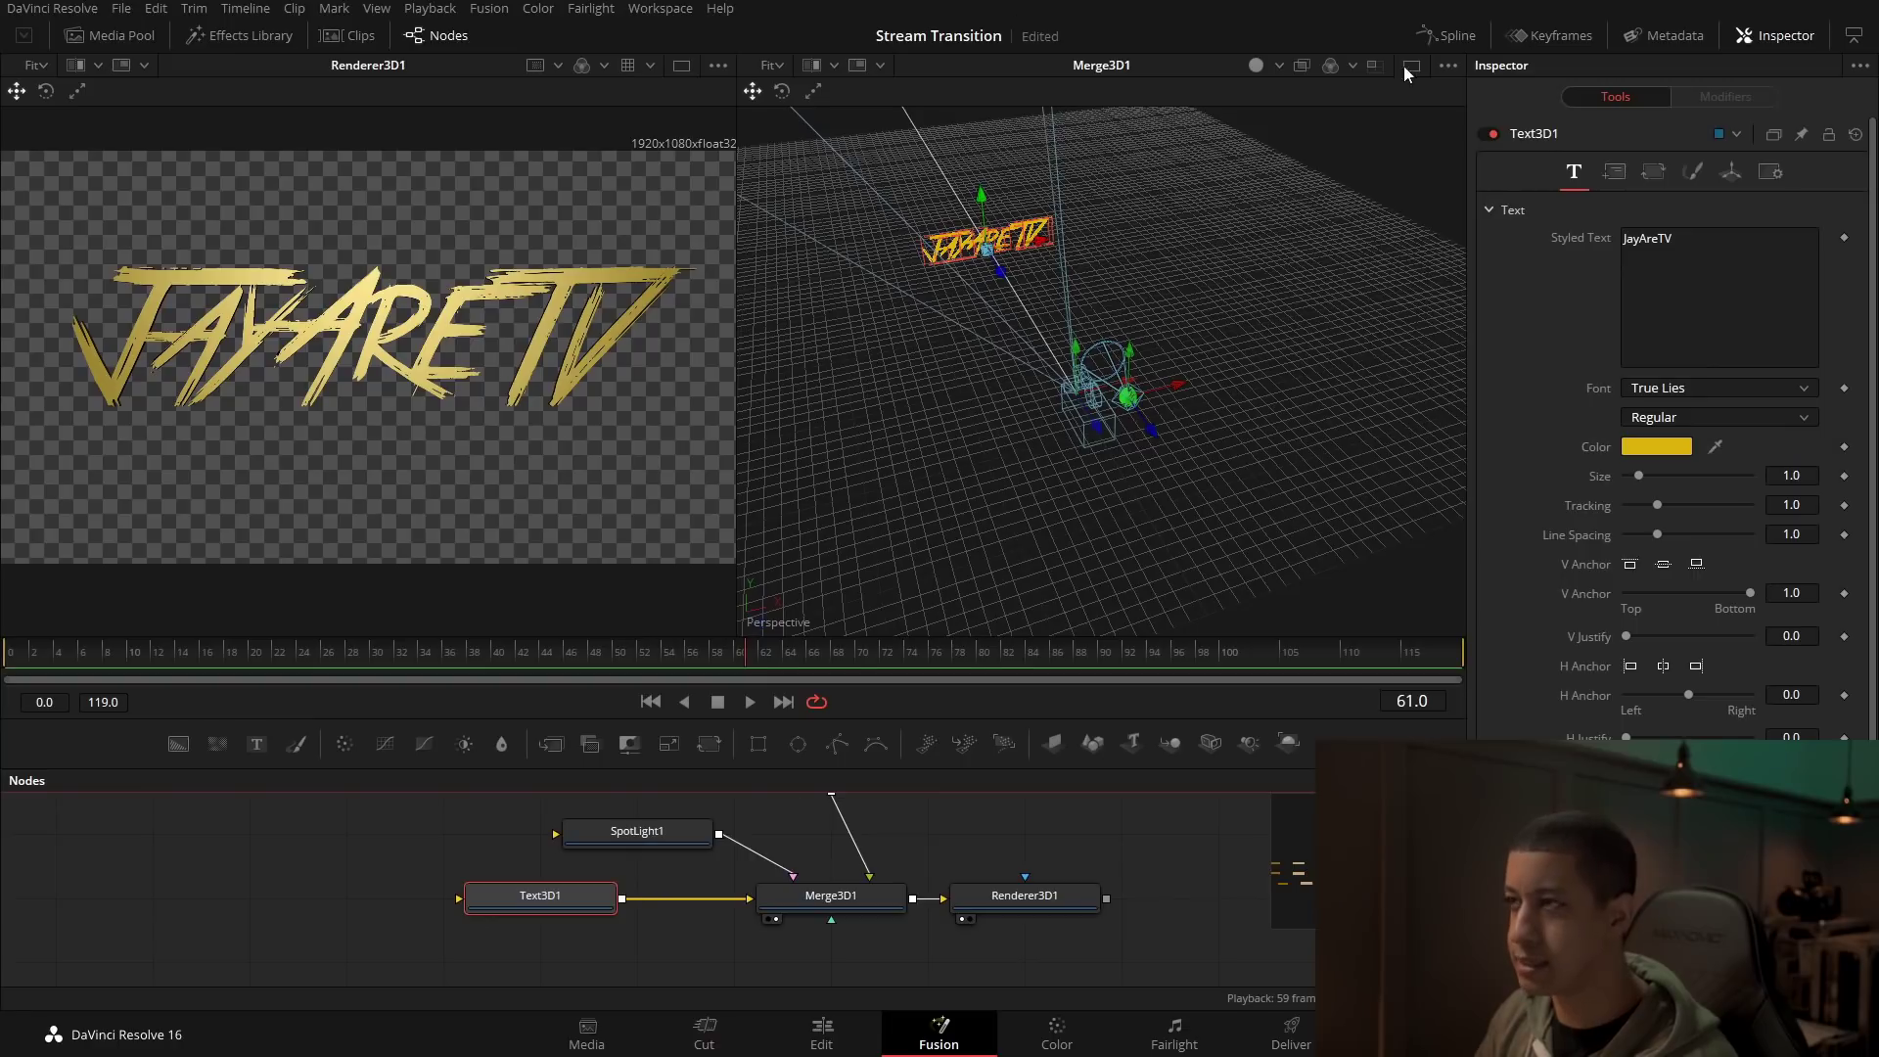
pyautogui.click(1614, 172)
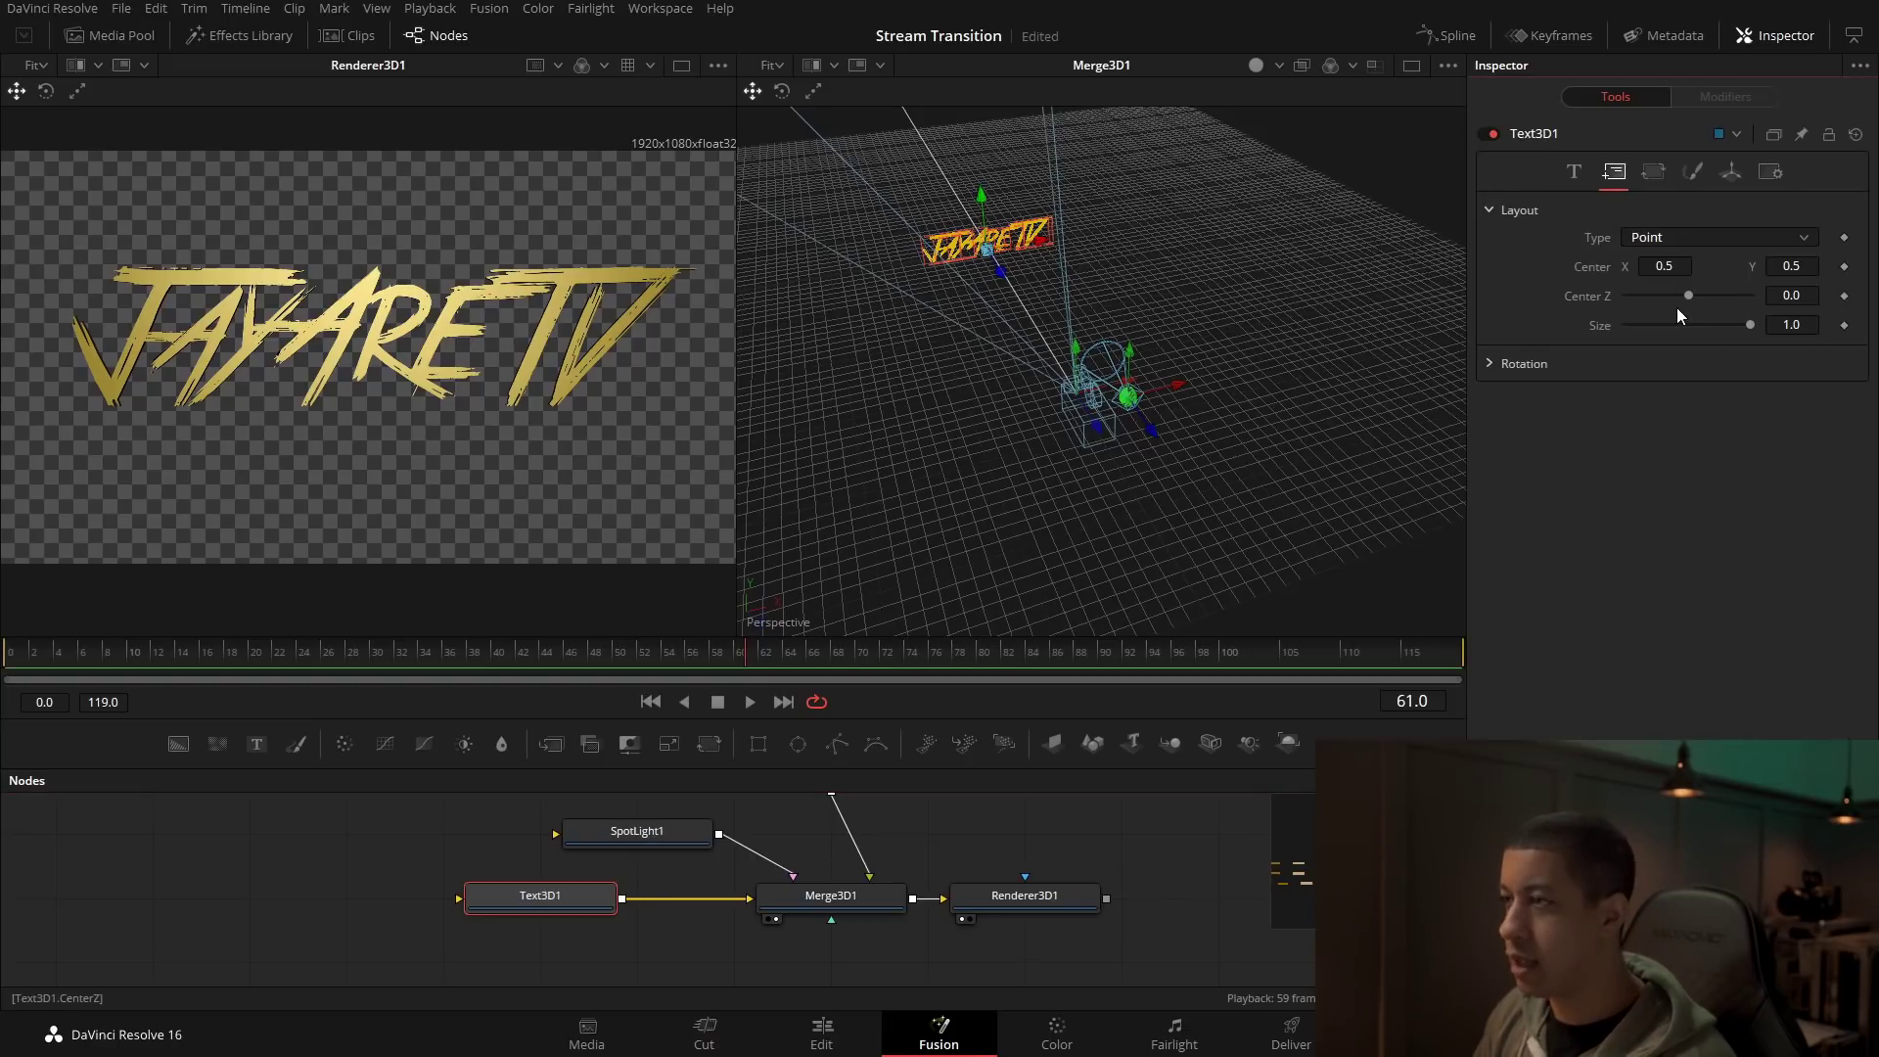
pyautogui.click(1485, 373)
pyautogui.moveTo(1685, 476)
pyautogui.mouseDown()
pyautogui.moveTo(1713, 448)
pyautogui.moveTo(1672, 452)
pyautogui.mouseUp()
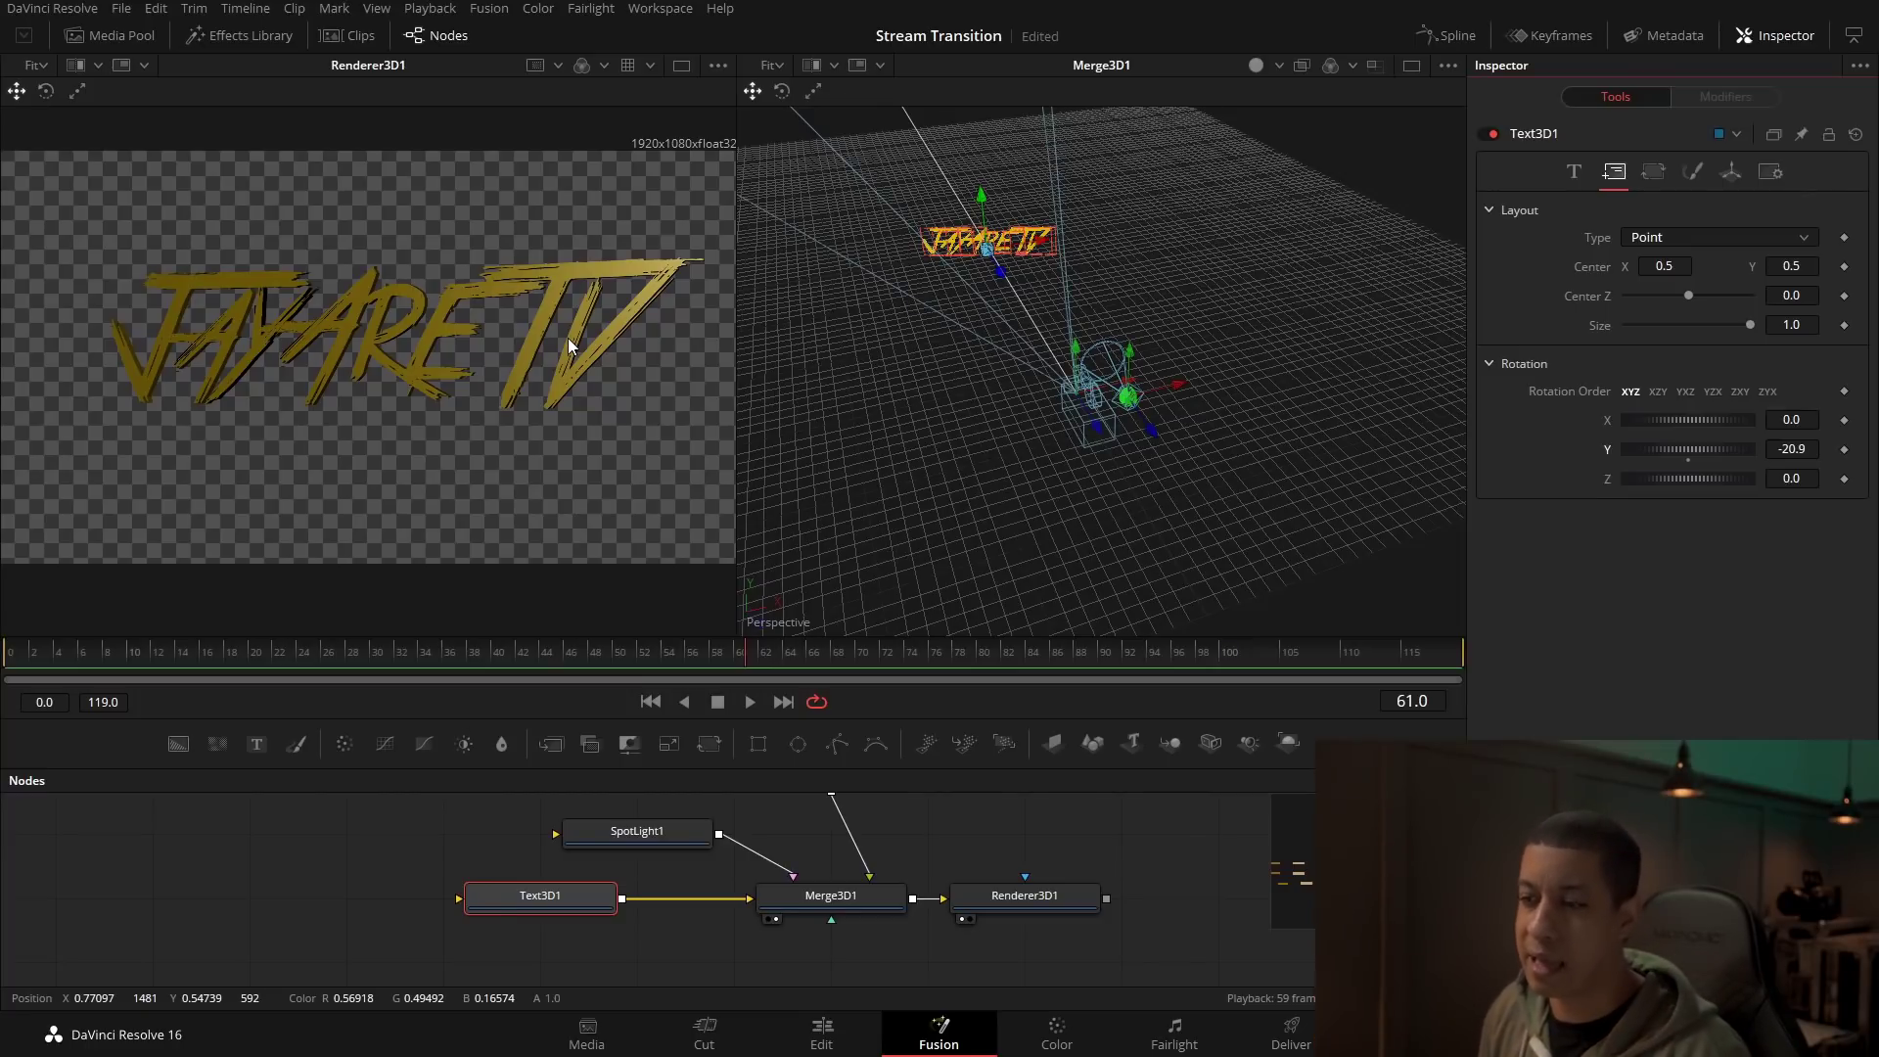
# Step: Add an ambient light node feeding Merge3D1 and set its intensity to 0.37
pyautogui.click(931, 850)
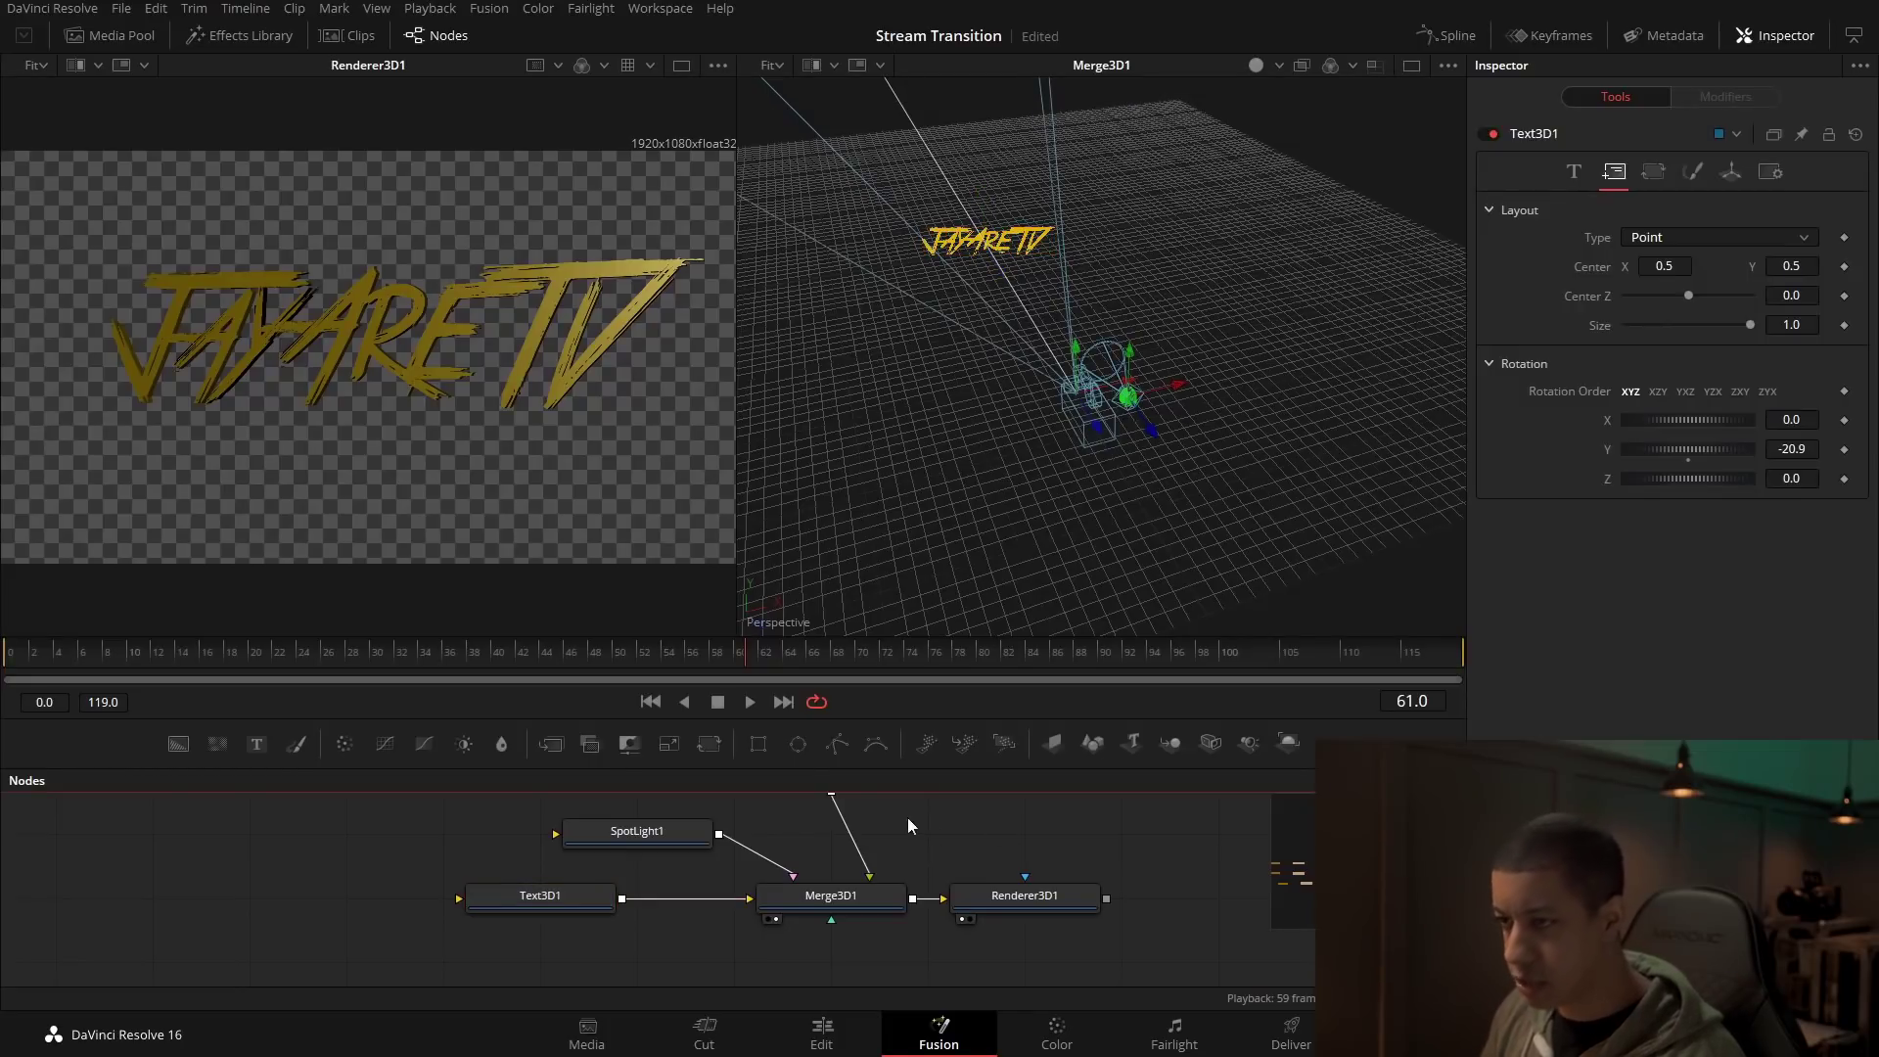
pyautogui.moveTo(908, 819); pyautogui.dragTo(926, 879)
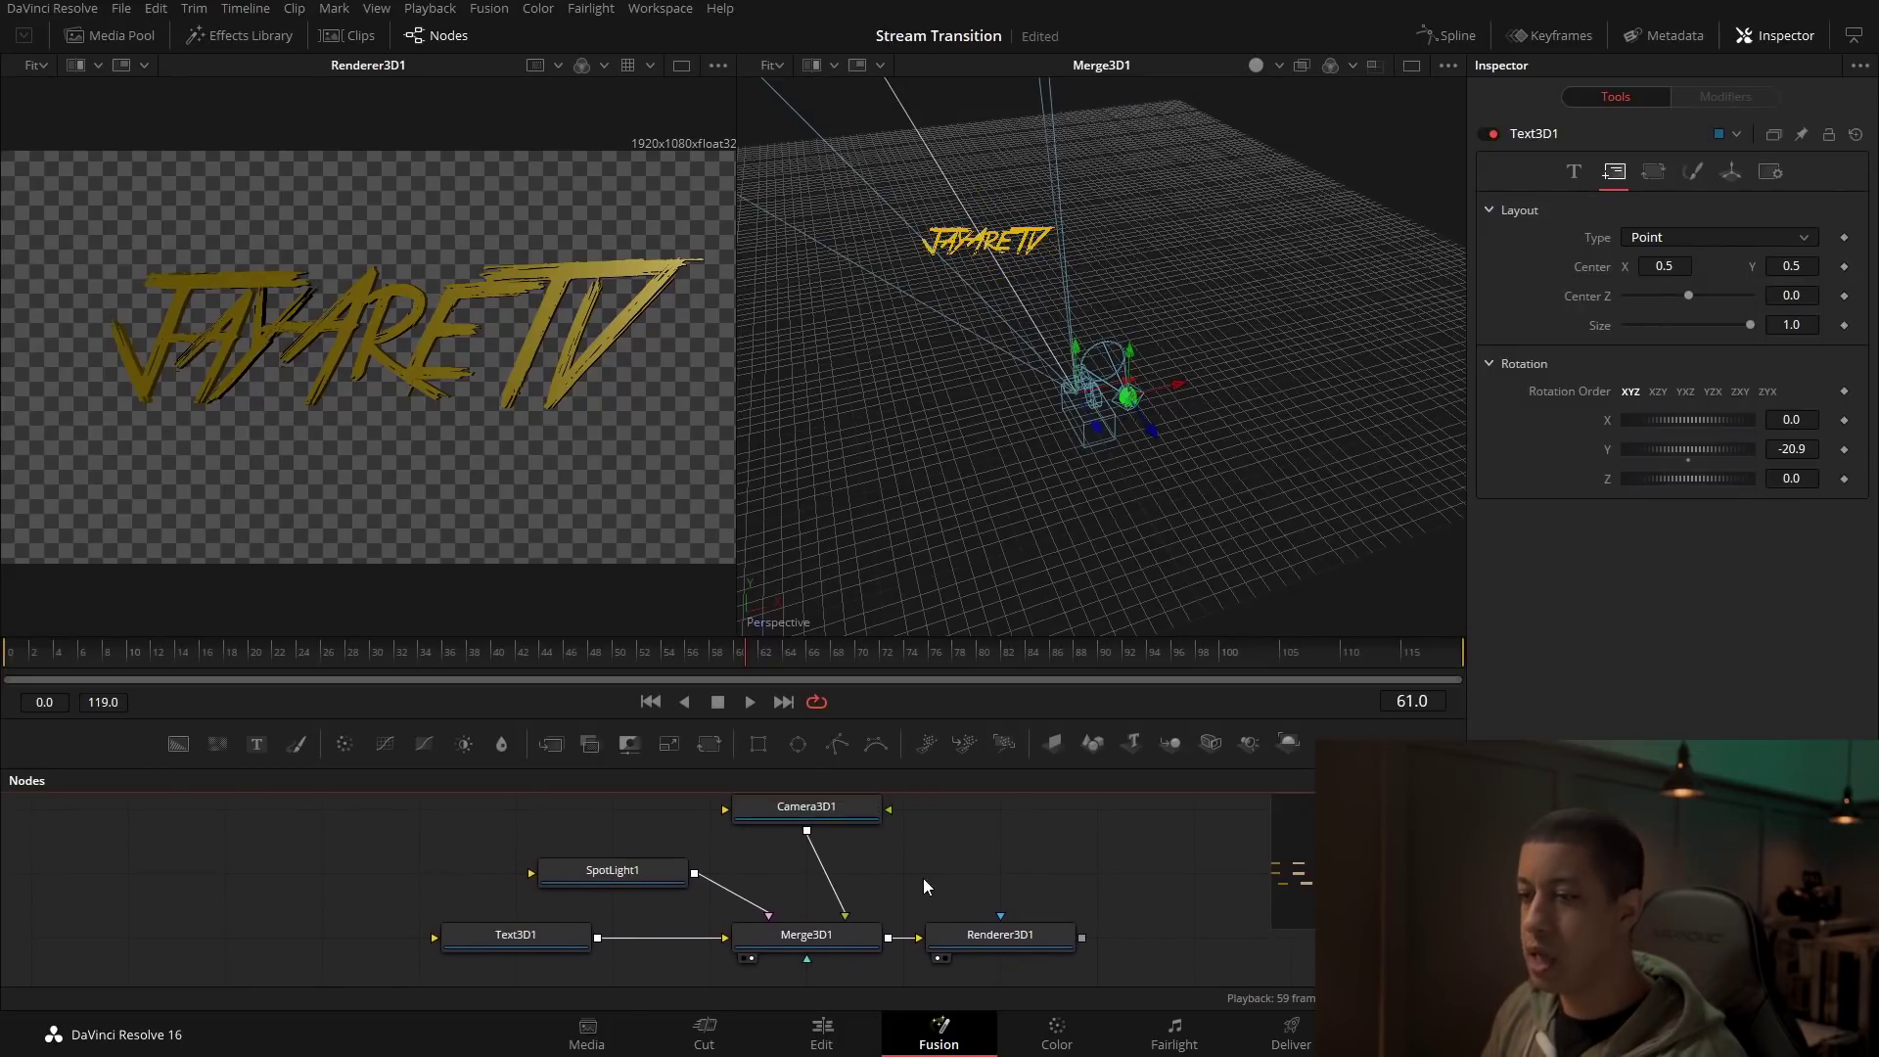
pyautogui.hotkey('shift', 'space')
pyautogui.write('light')
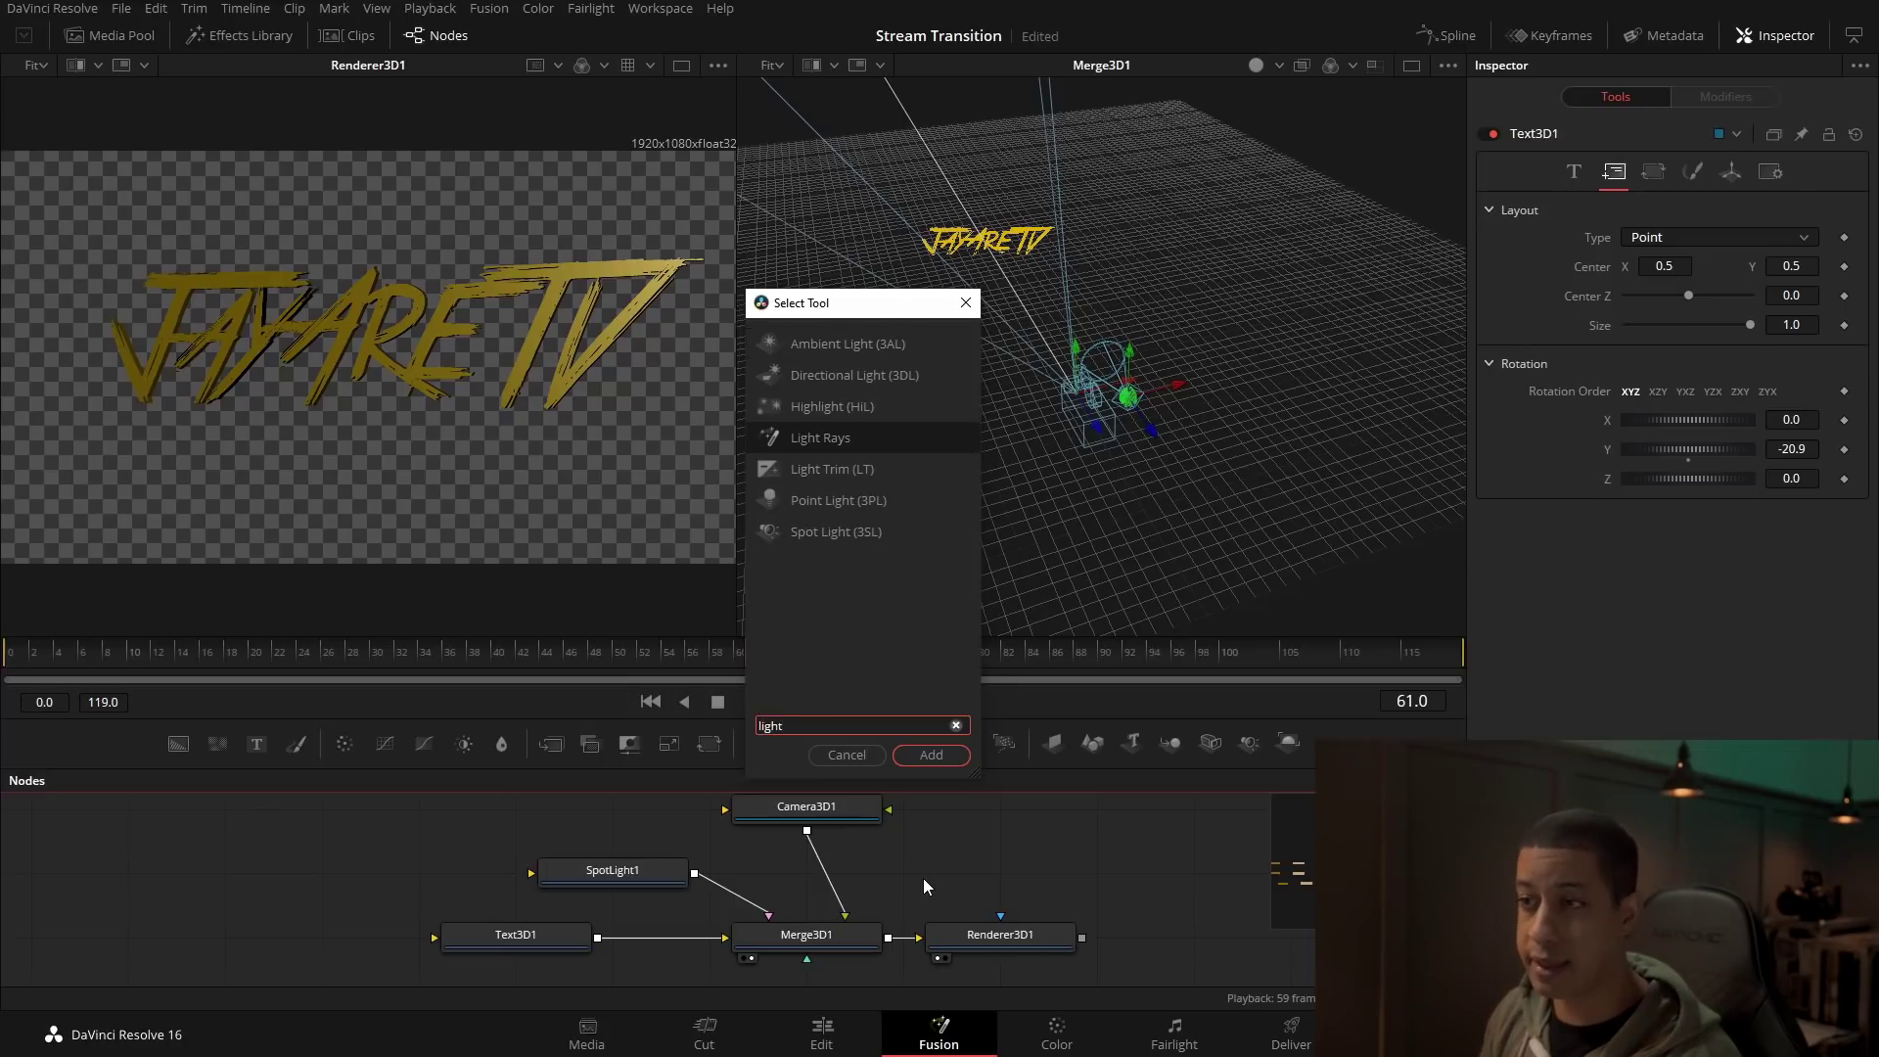
pyautogui.press('Up')
pyautogui.press('Up')
pyautogui.press('Up')
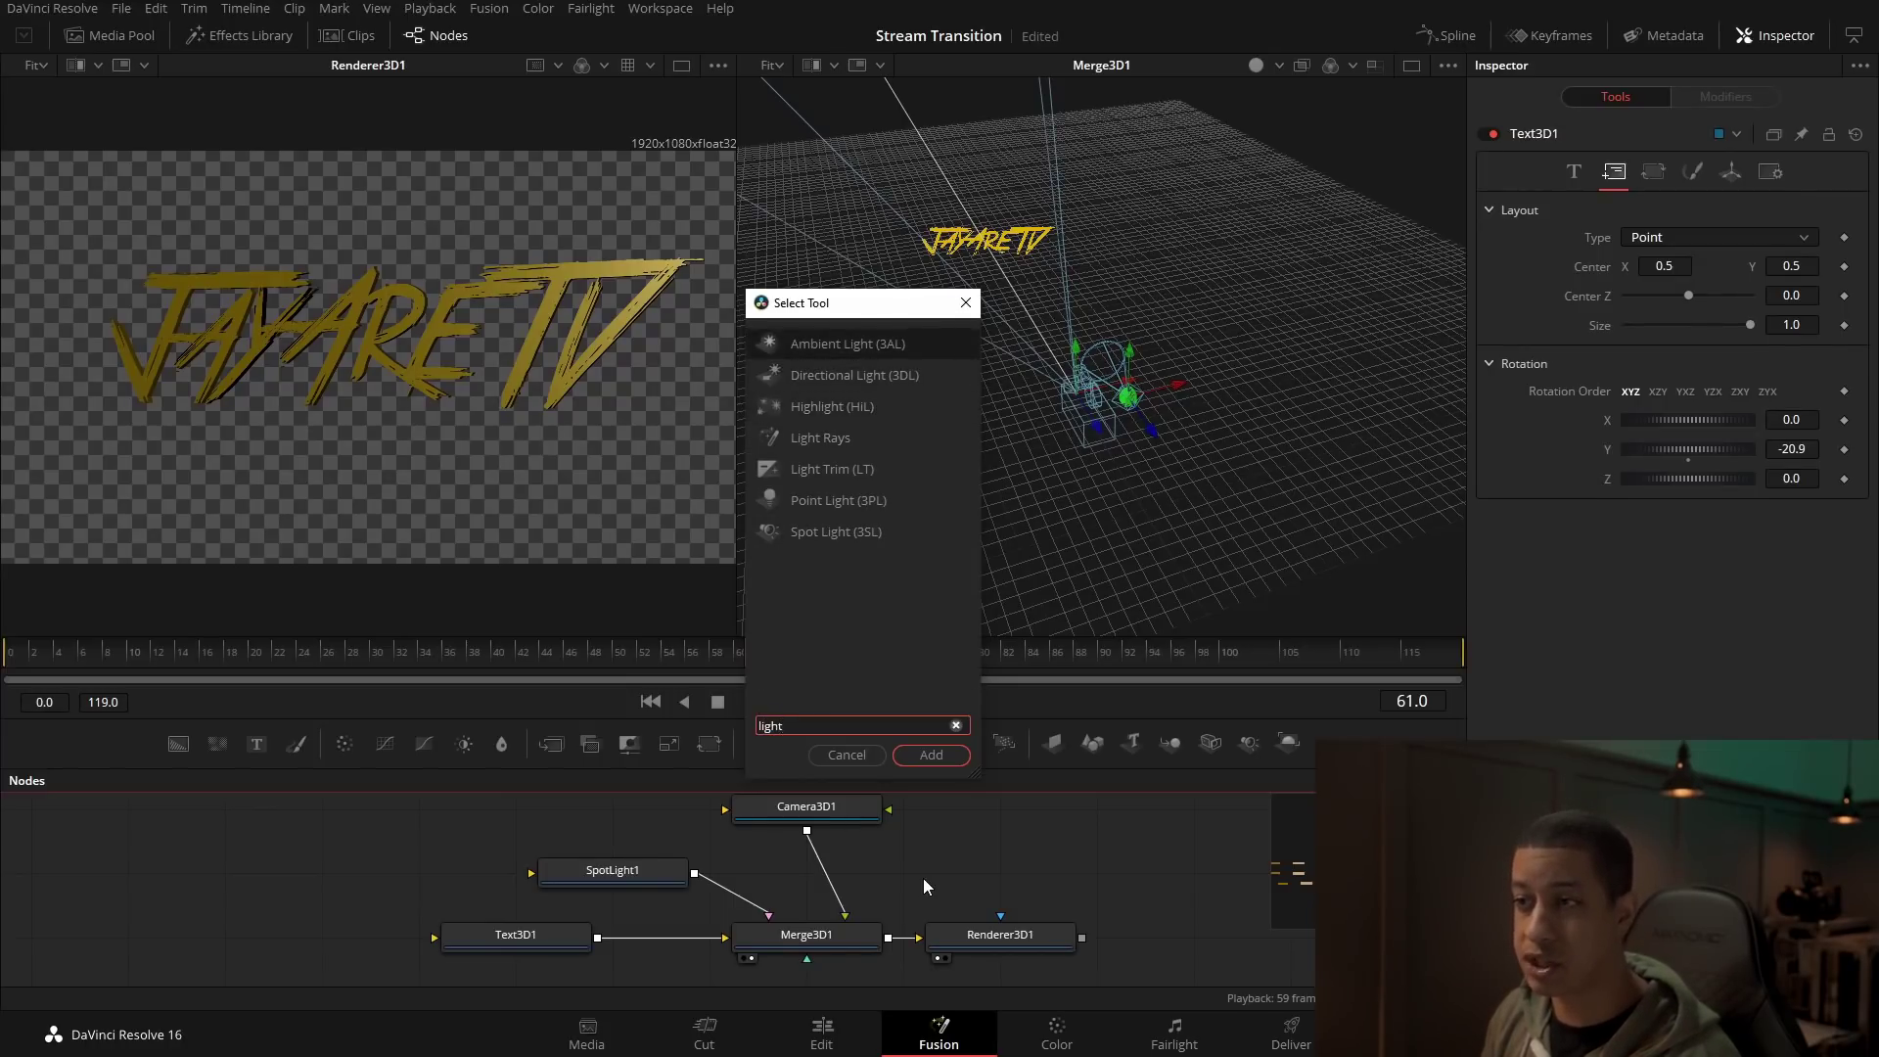
pyautogui.press('Return')
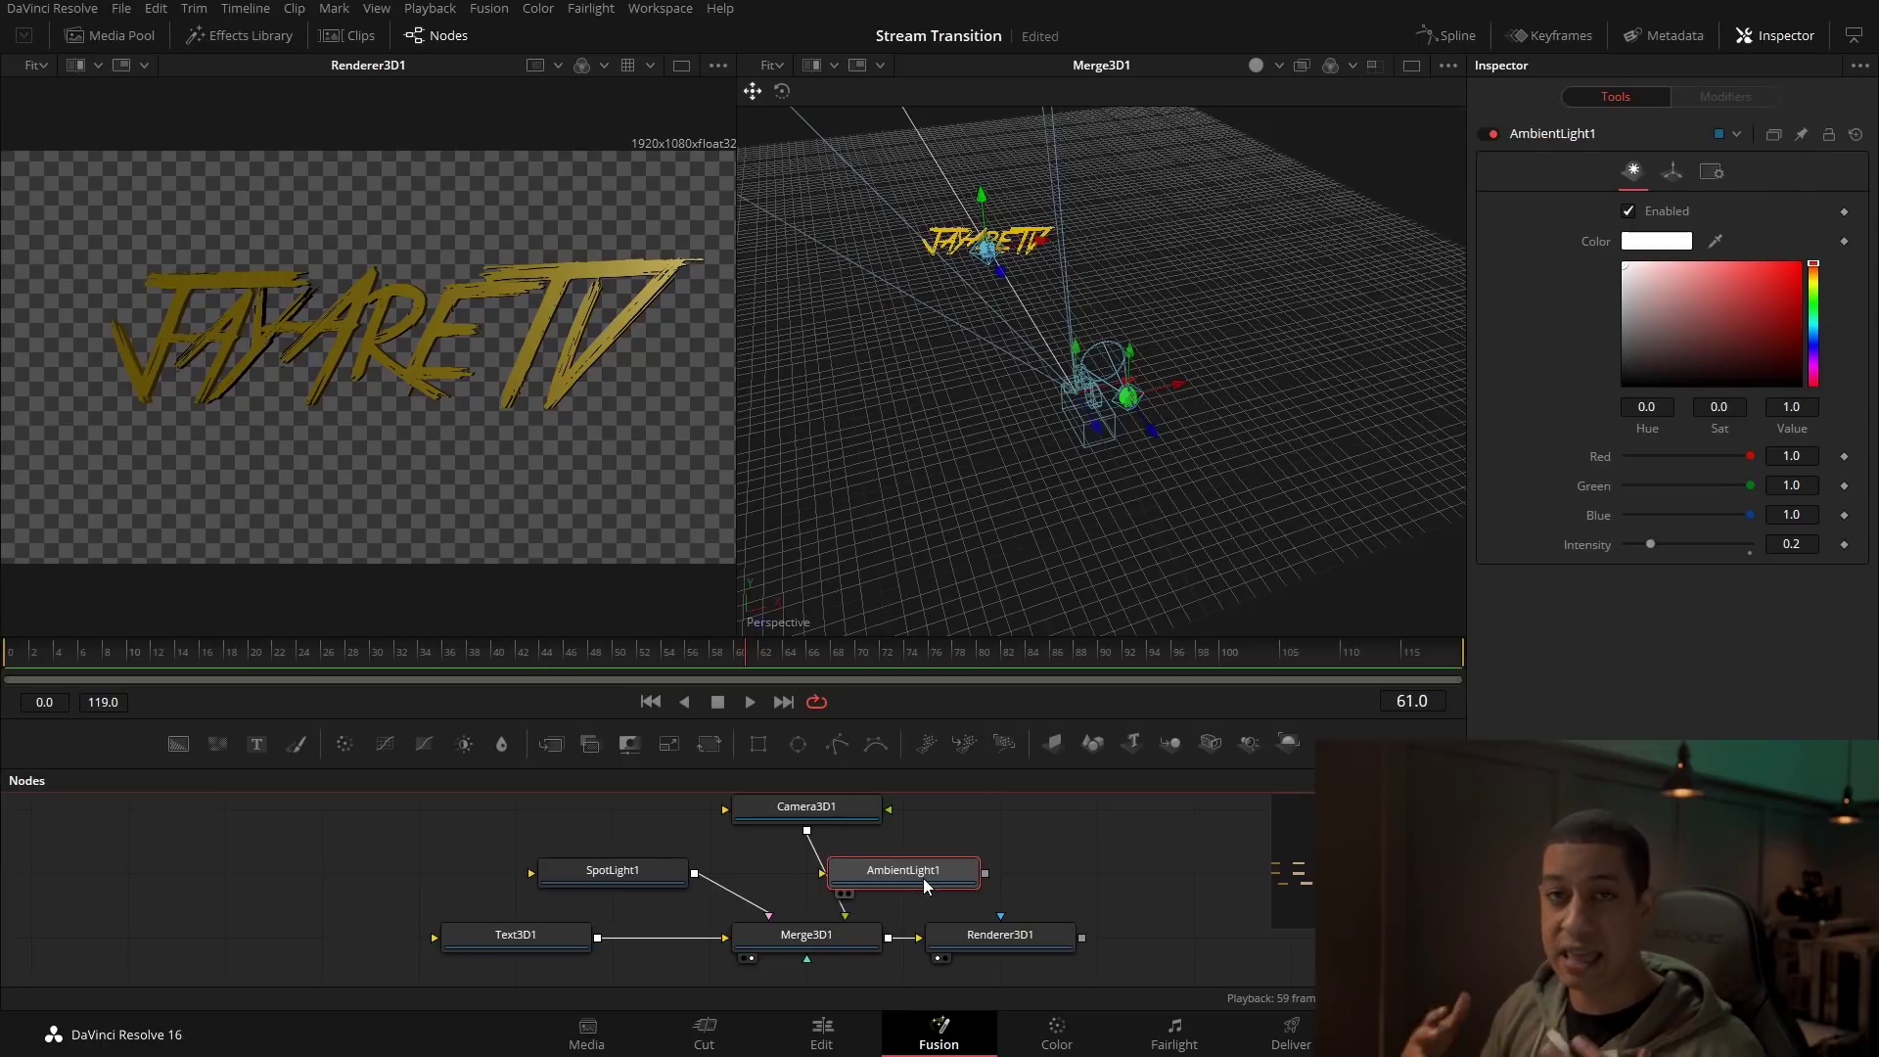
pyautogui.moveTo(984, 873); pyautogui.dragTo(858, 918)
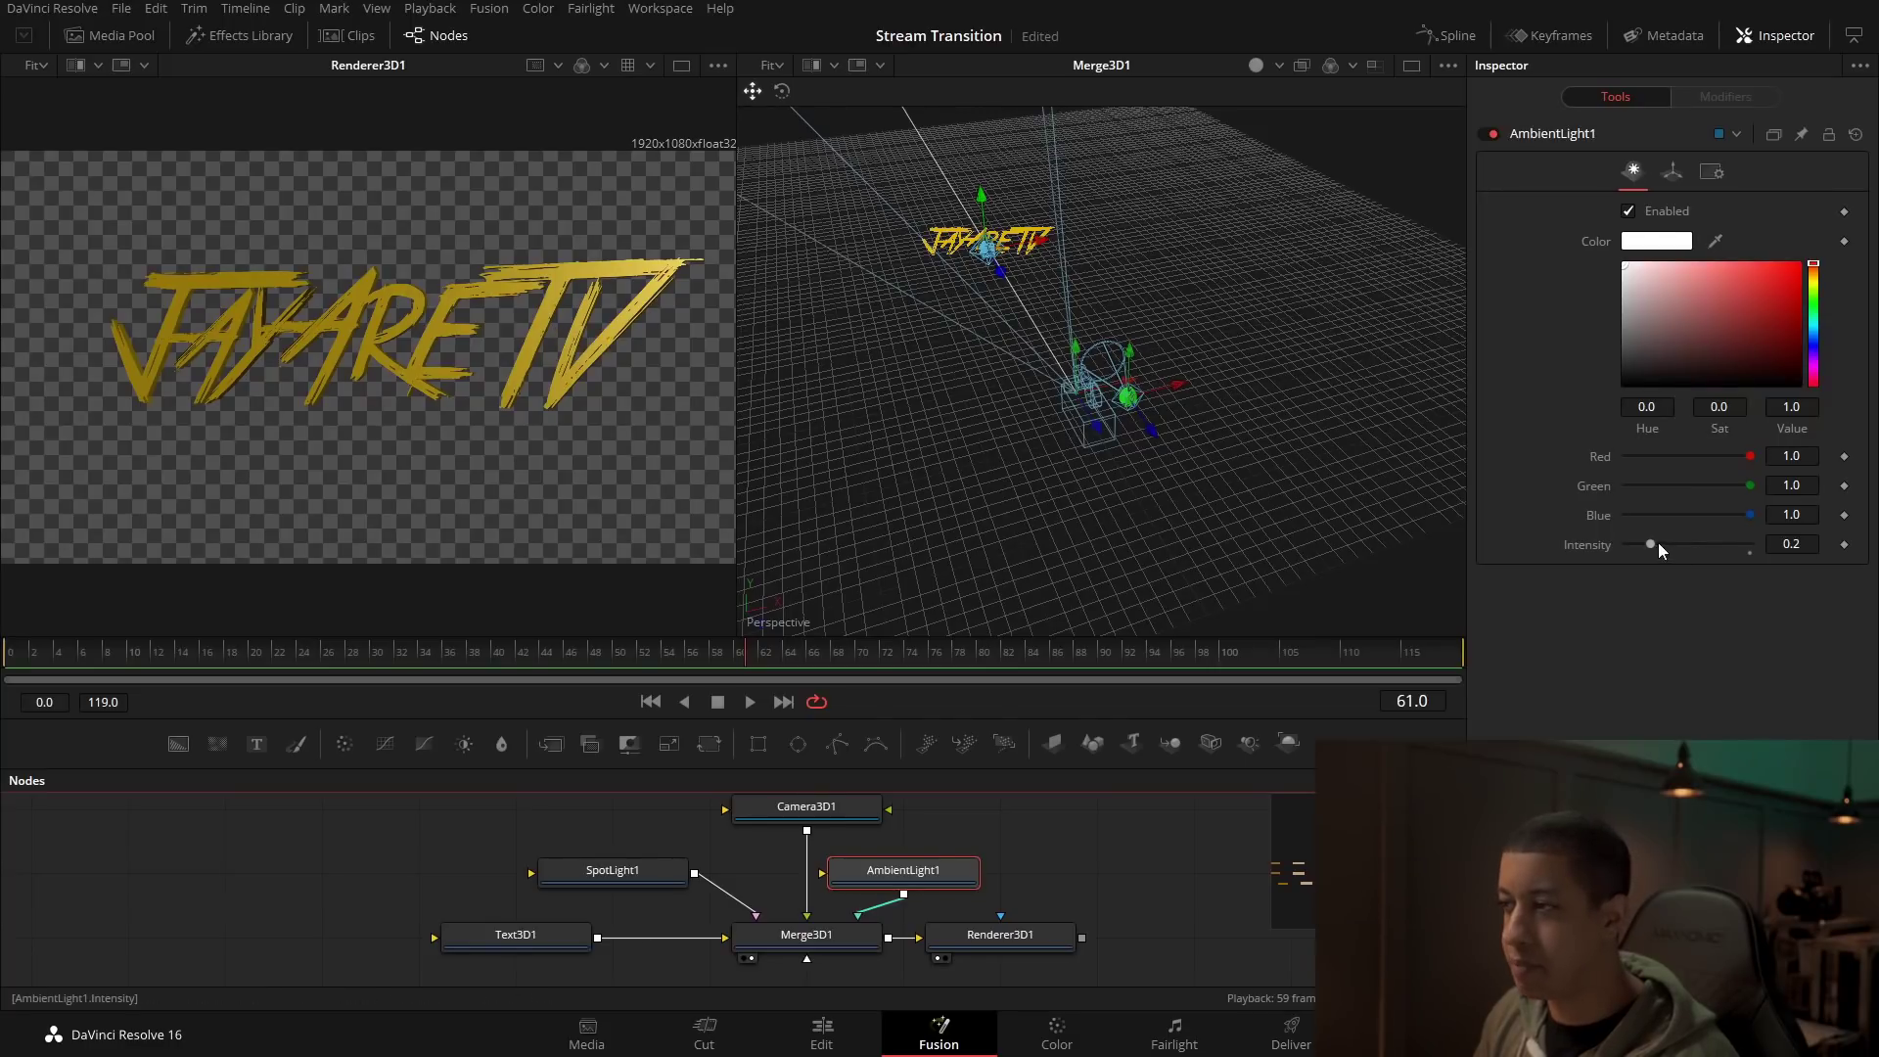
pyautogui.moveTo(1658, 544); pyautogui.dragTo(1677, 542)
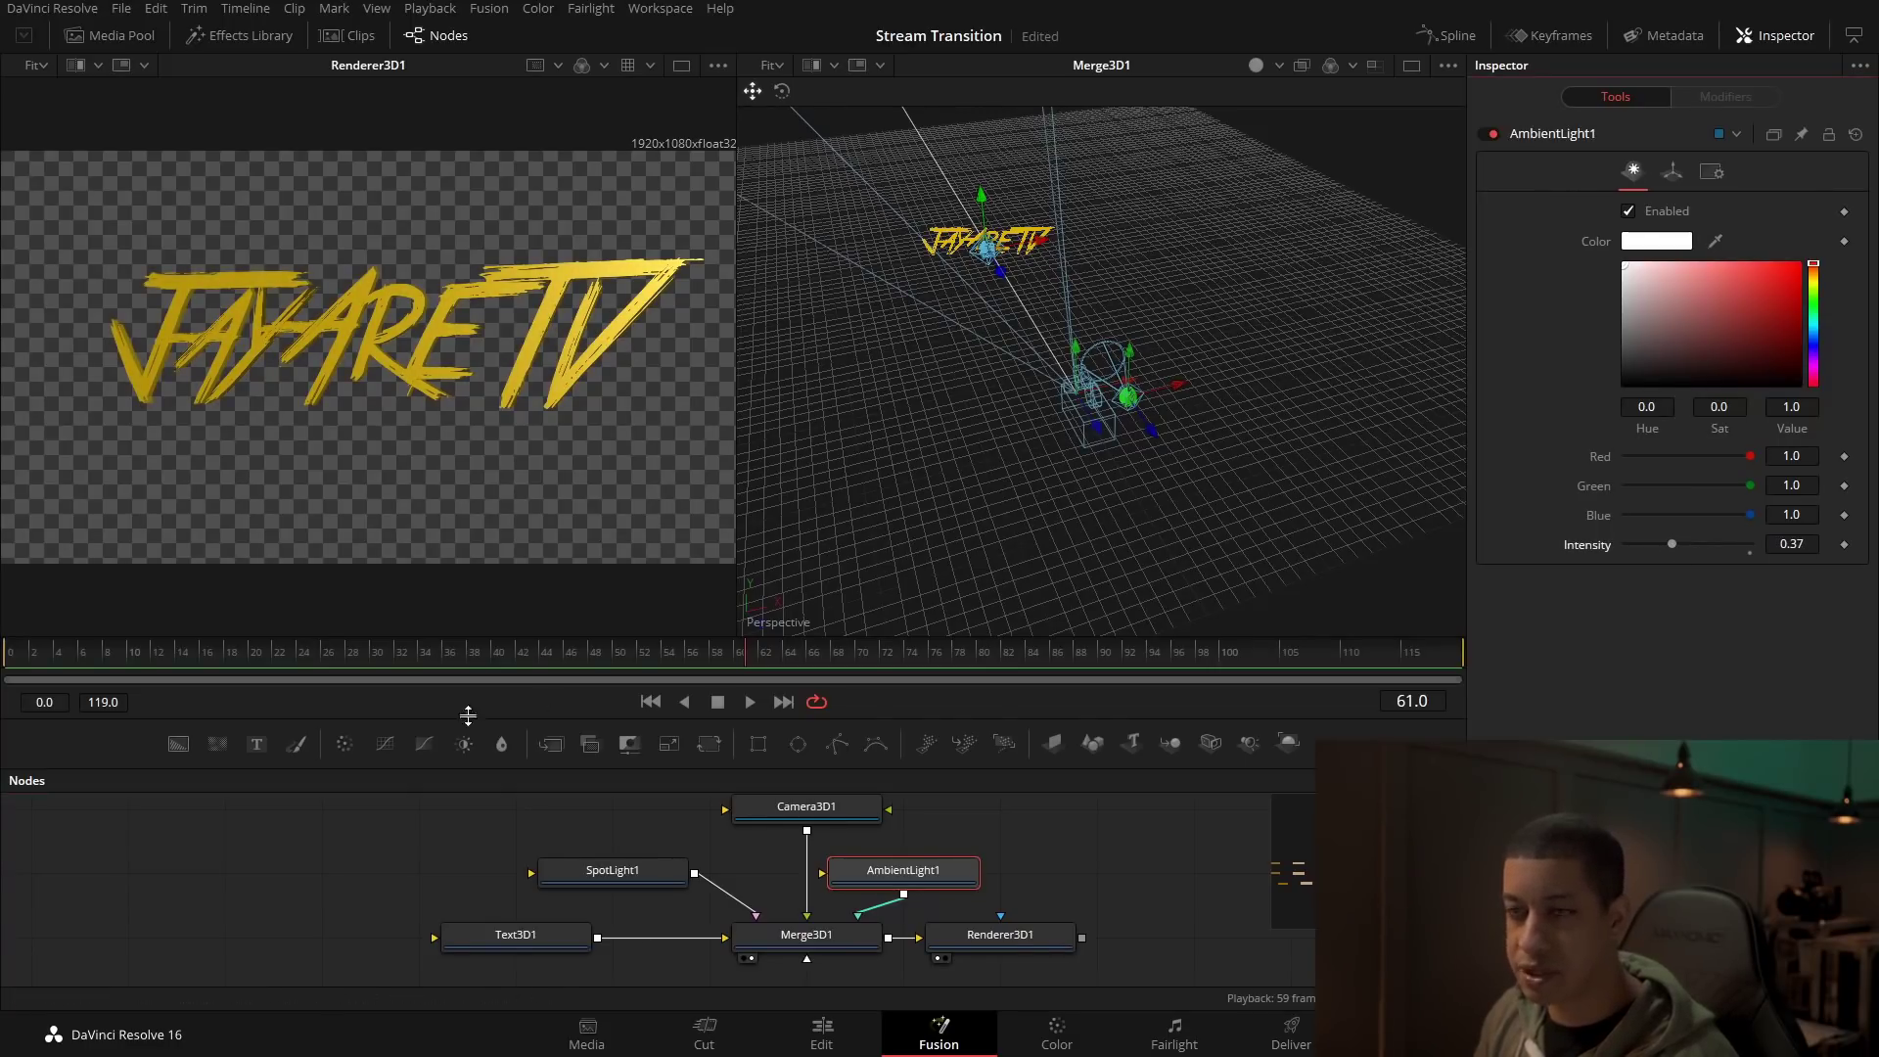
# Step: At frame 0, set Text3D1's layout Y rotation to 90 and keyframe it
pyautogui.click(509, 941)
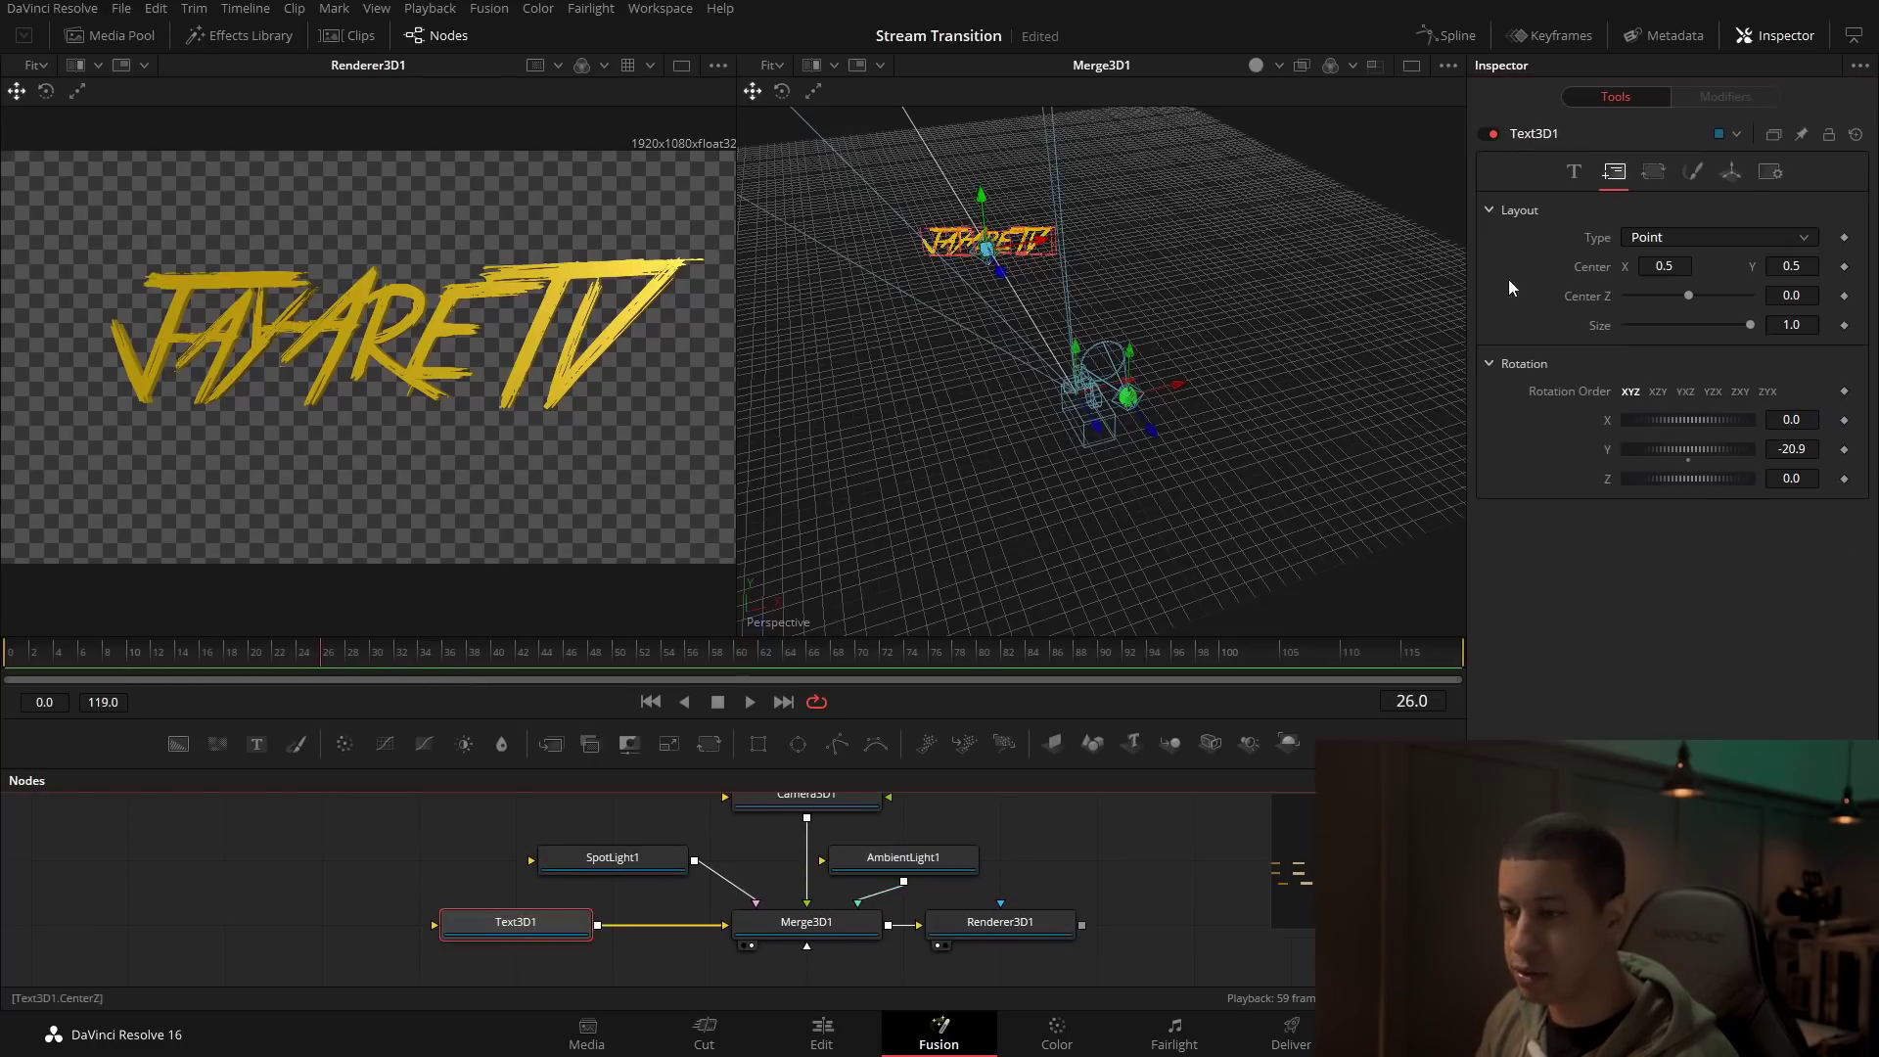
pyautogui.moveTo(1691, 446)
pyautogui.mouseDown()
pyautogui.moveTo(1723, 450)
pyautogui.moveTo(1687, 454)
pyautogui.moveTo(1707, 456)
pyautogui.mouseUp()
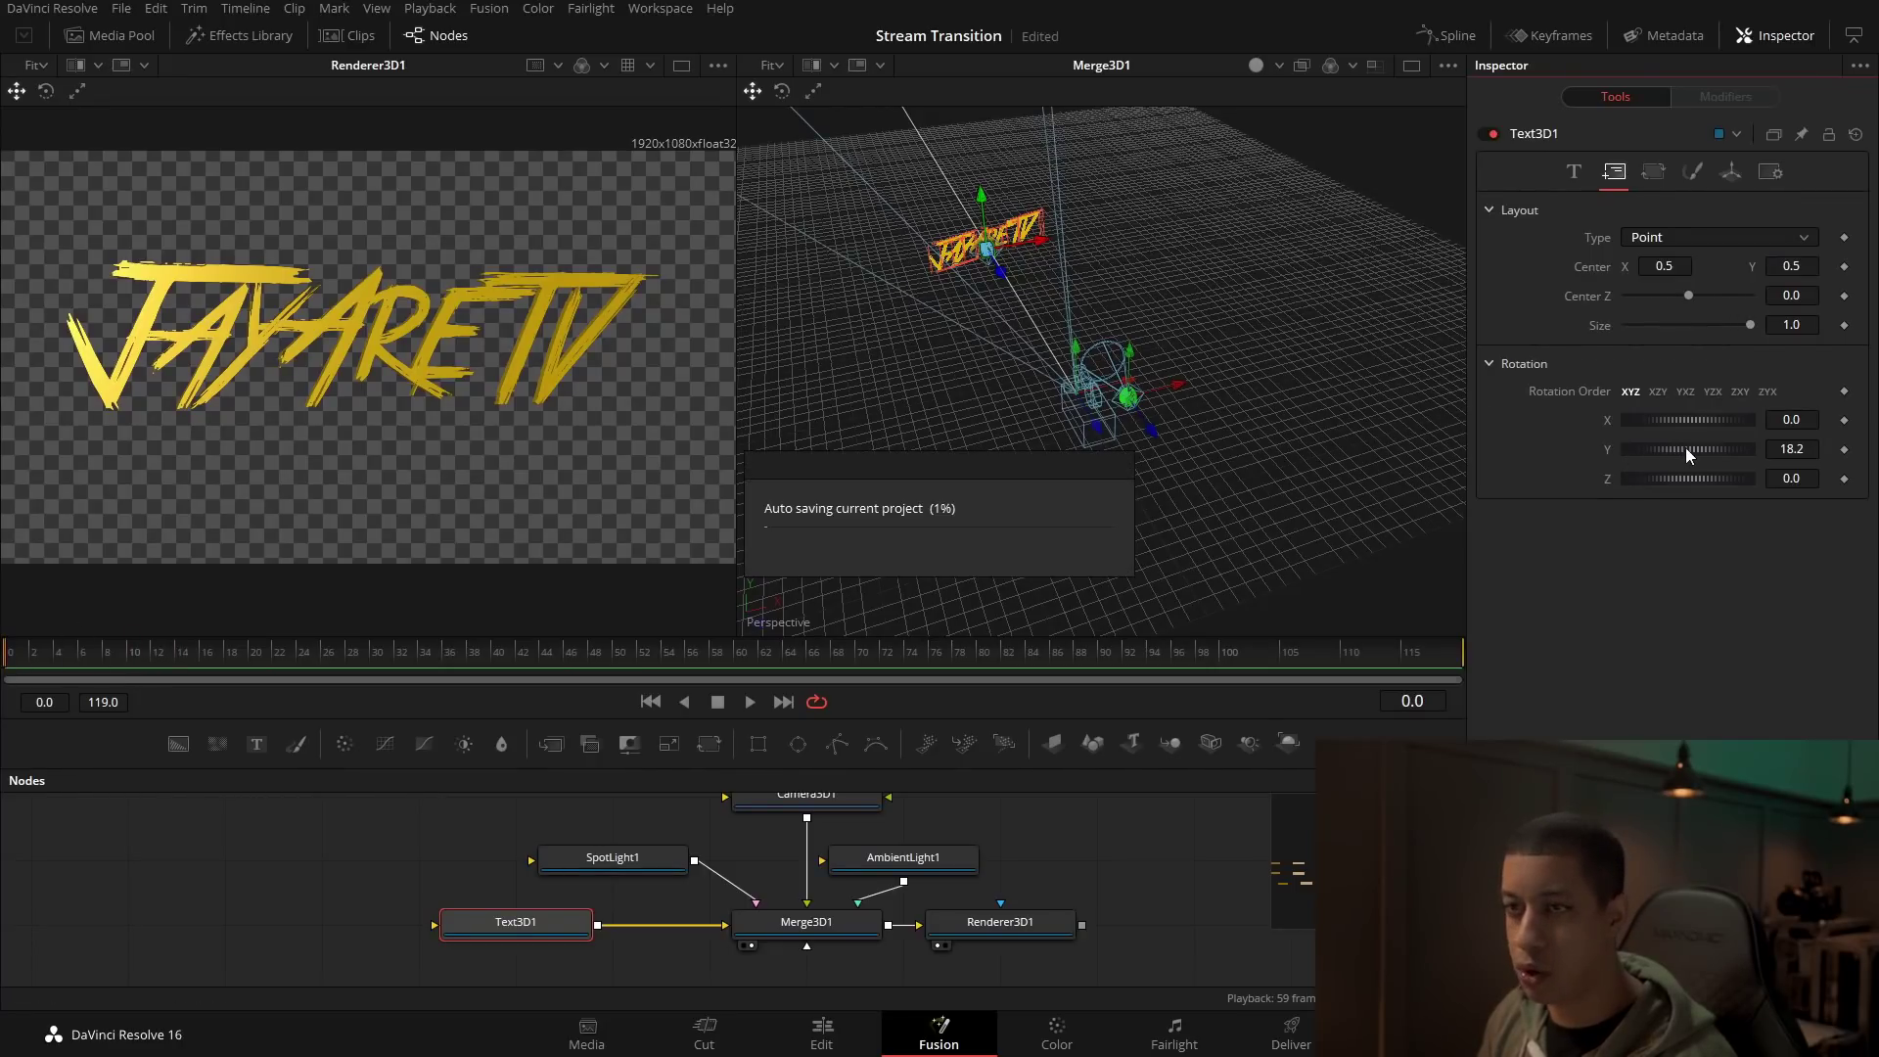
pyautogui.moveTo(1654, 450); pyautogui.dragTo(1676, 449)
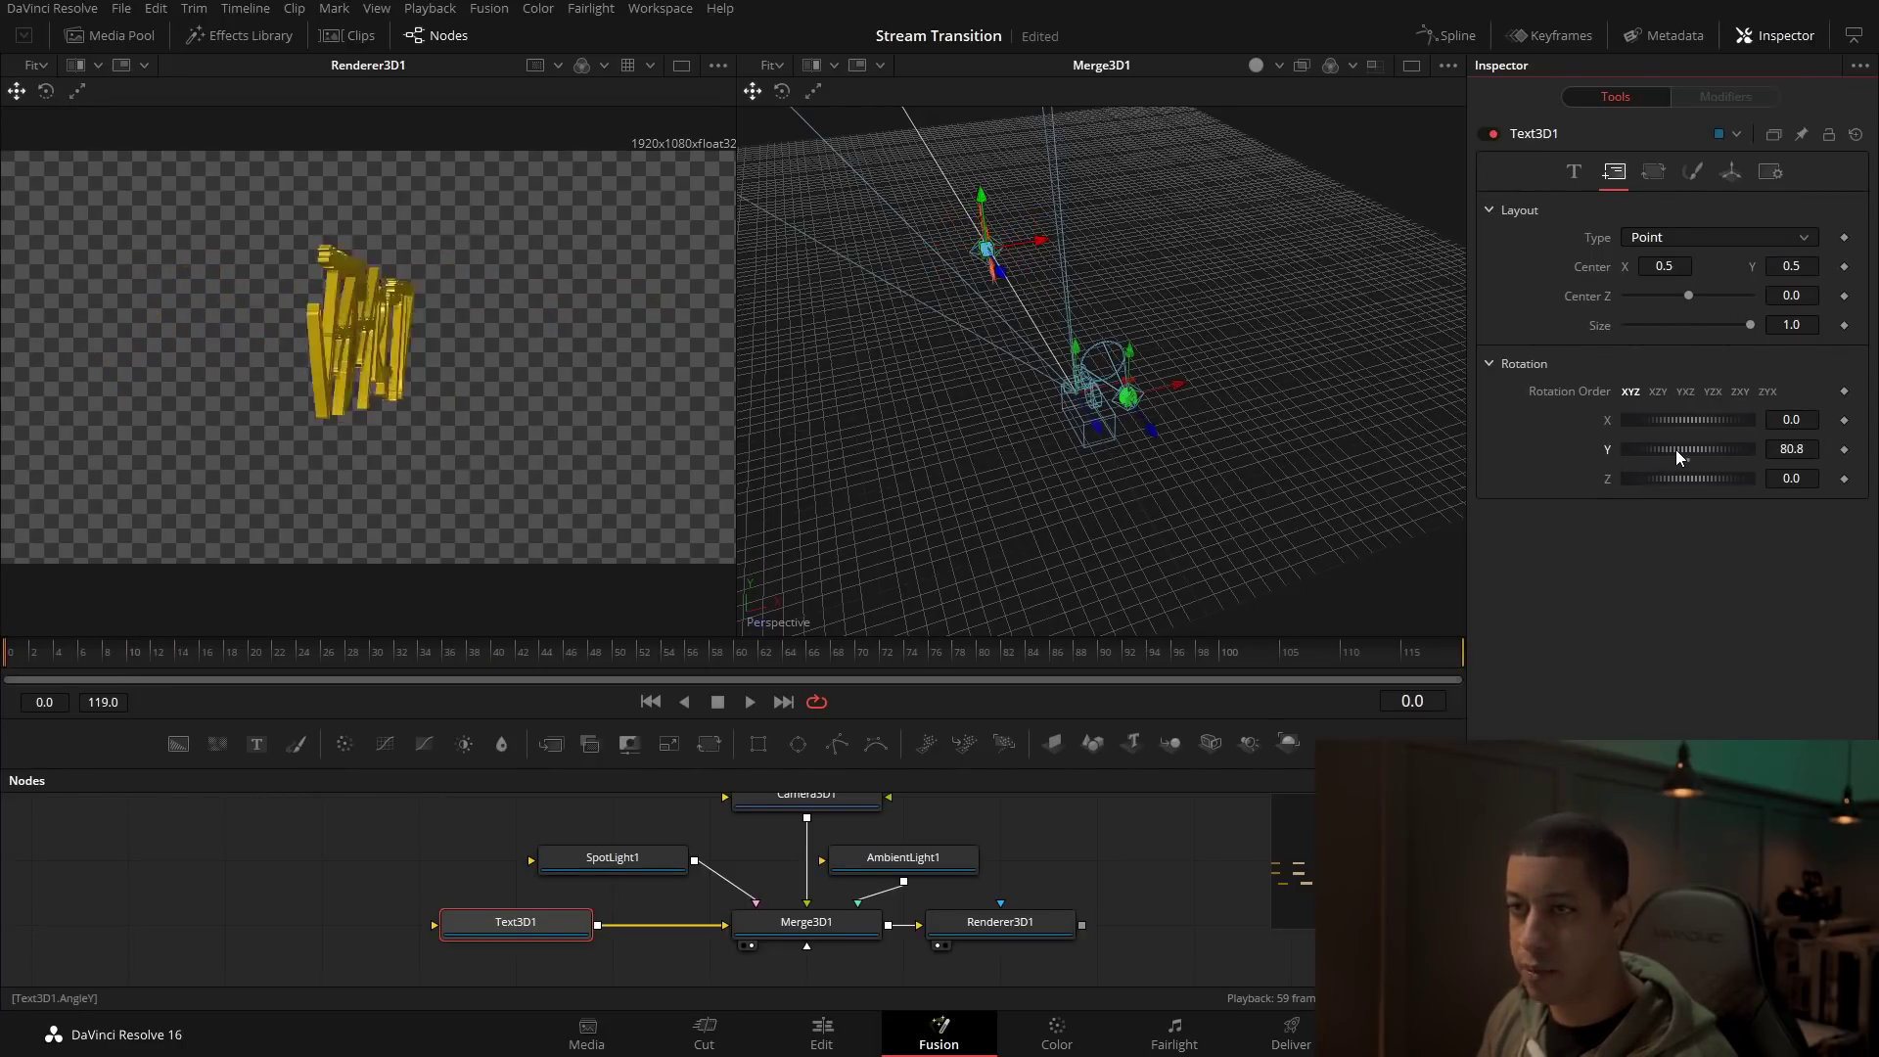
pyautogui.click(1817, 448)
pyautogui.write('90')
pyautogui.press('Return')
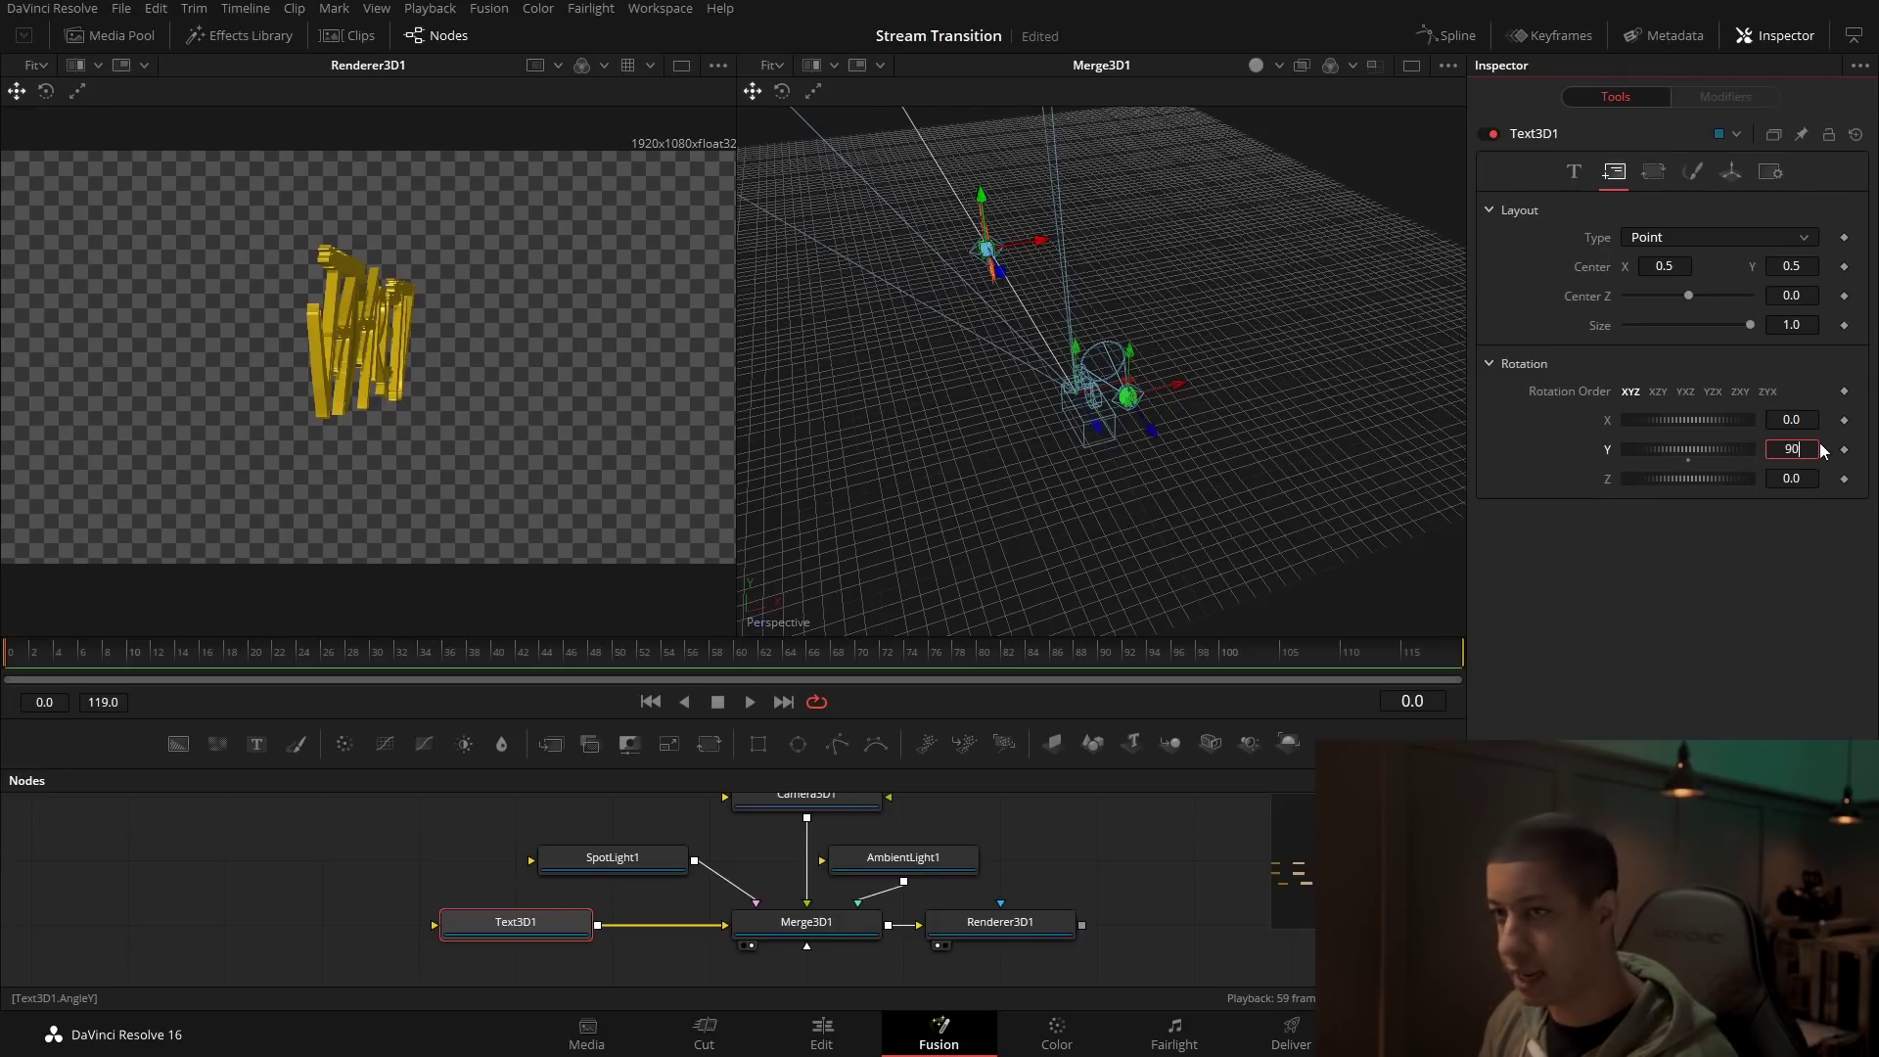
pyautogui.click(1845, 450)
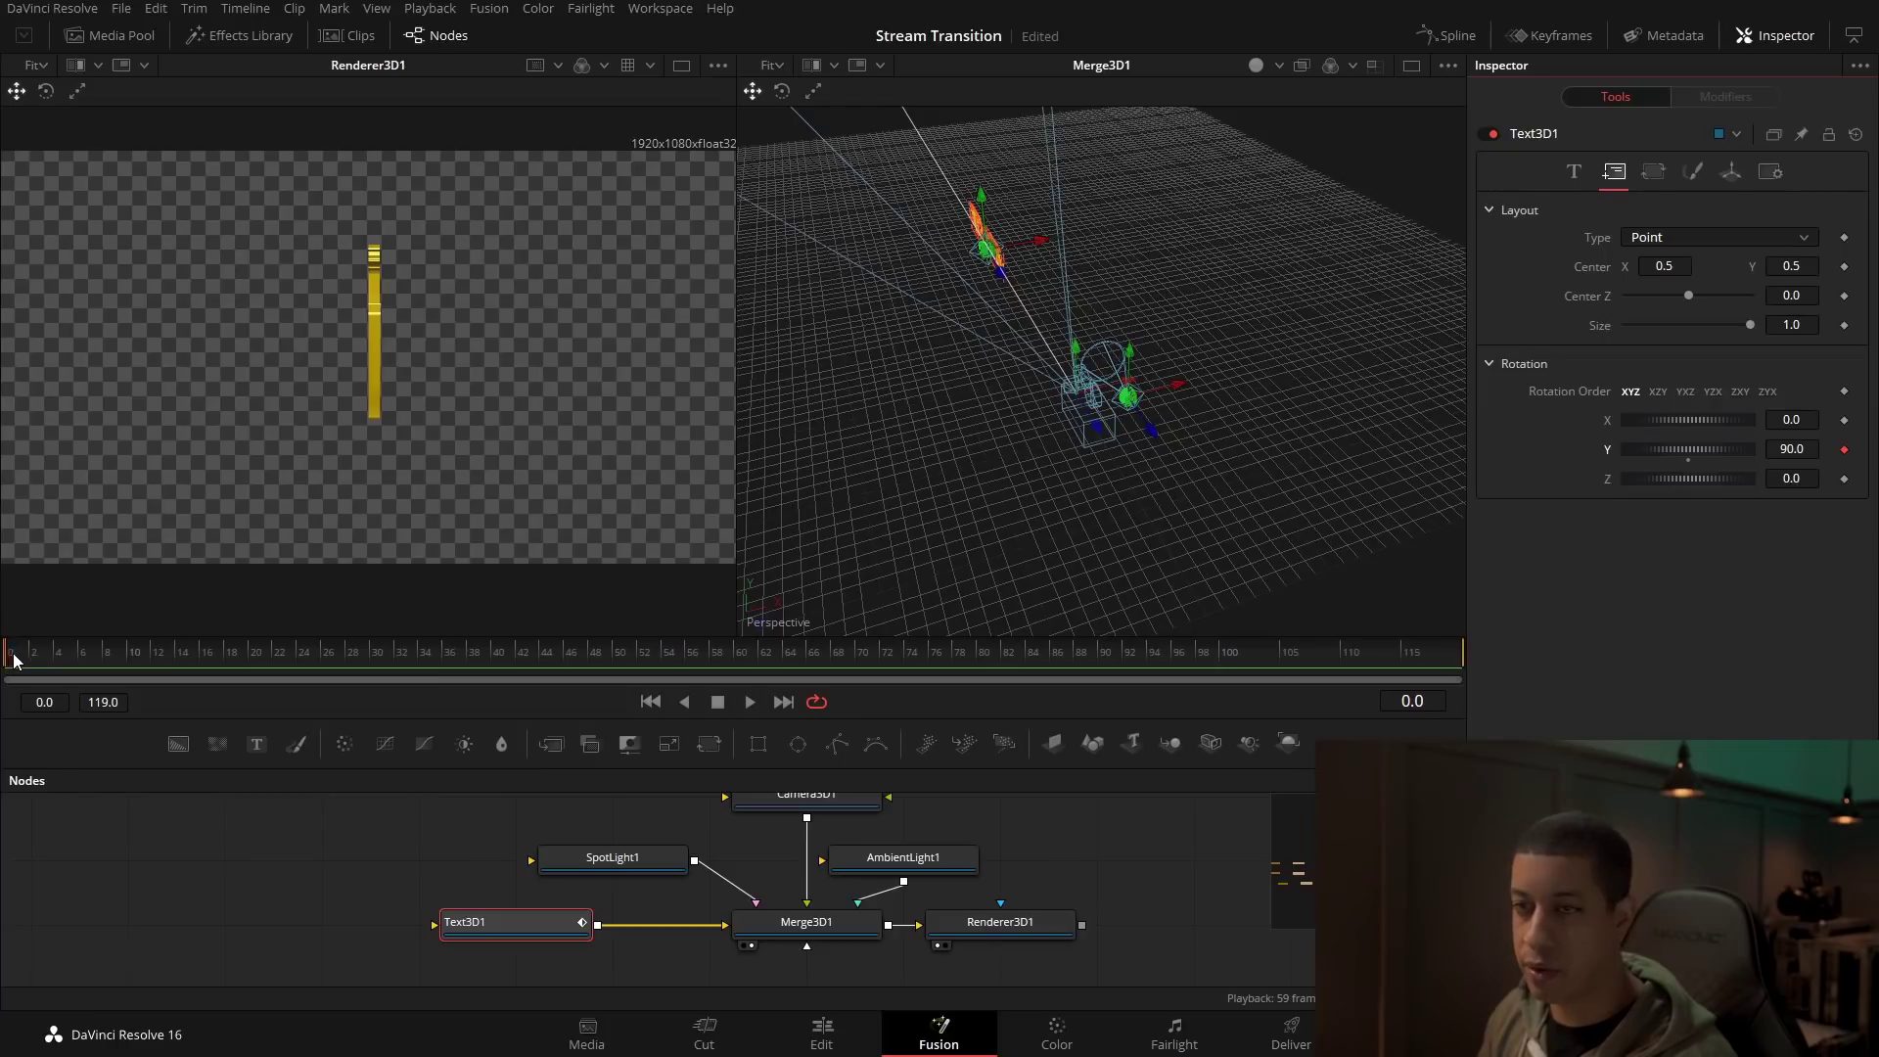
# Step: At frame 119, set Text3D1's Y rotation to -90, and check the spin around frame 60
pyautogui.moveTo(13, 661); pyautogui.dragTo(1254, 675)
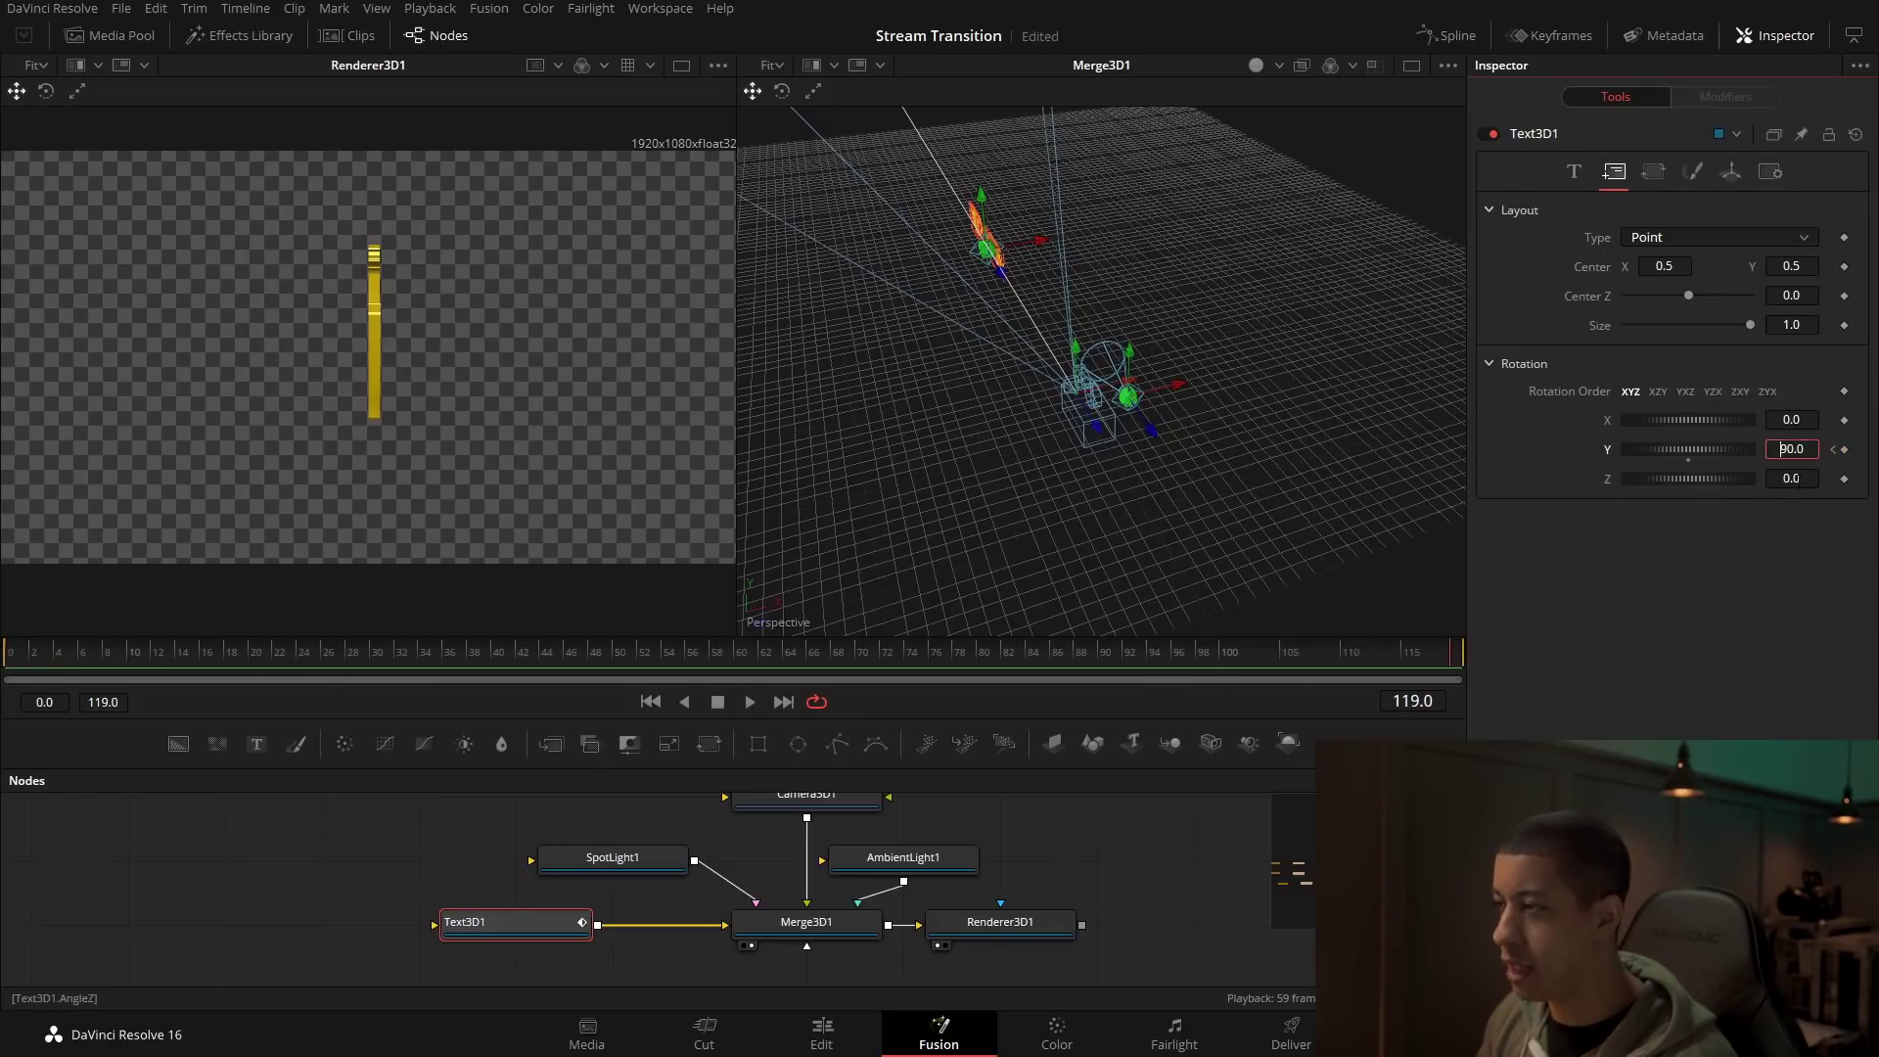
pyautogui.write('-')
pyautogui.press('Tab')
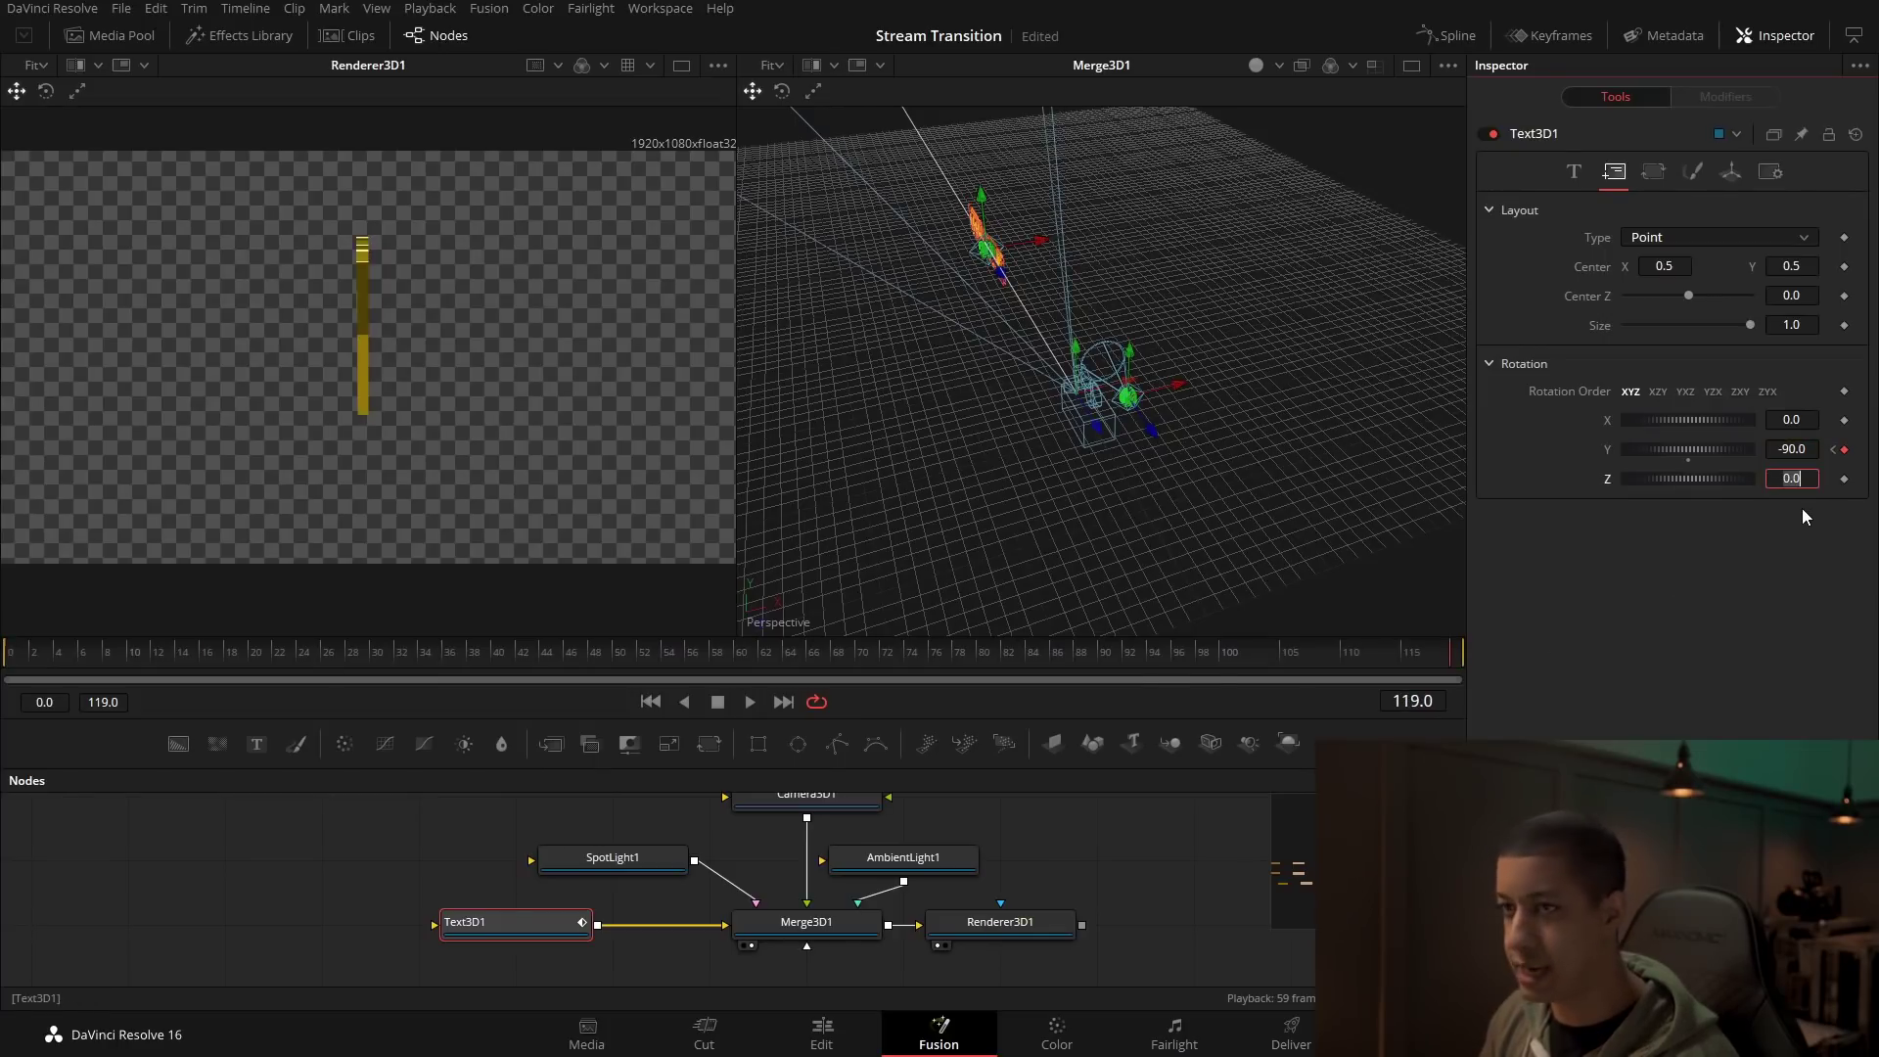
pyautogui.click(736, 658)
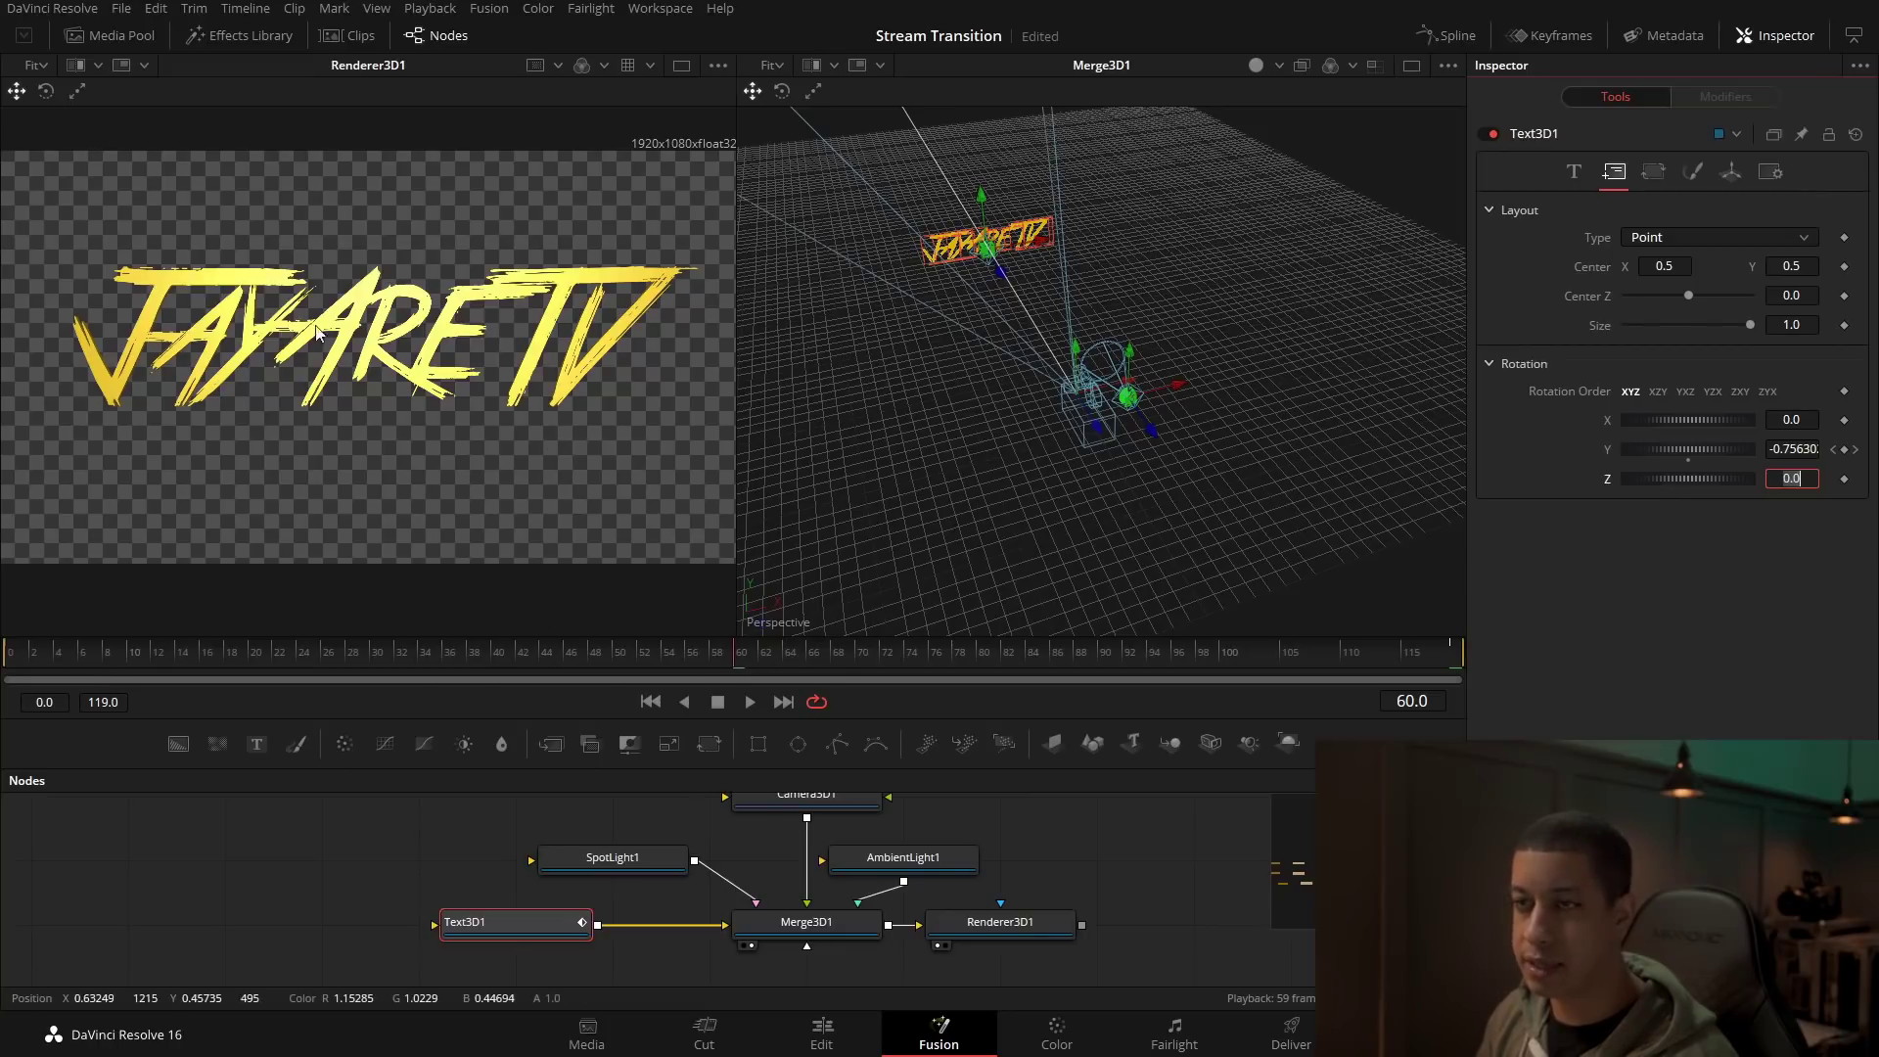
pyautogui.moveTo(737, 663)
pyautogui.mouseDown()
pyautogui.moveTo(525, 657)
pyautogui.moveTo(889, 660)
pyautogui.moveTo(483, 644)
pyautogui.moveTo(749, 642)
pyautogui.mouseUp()
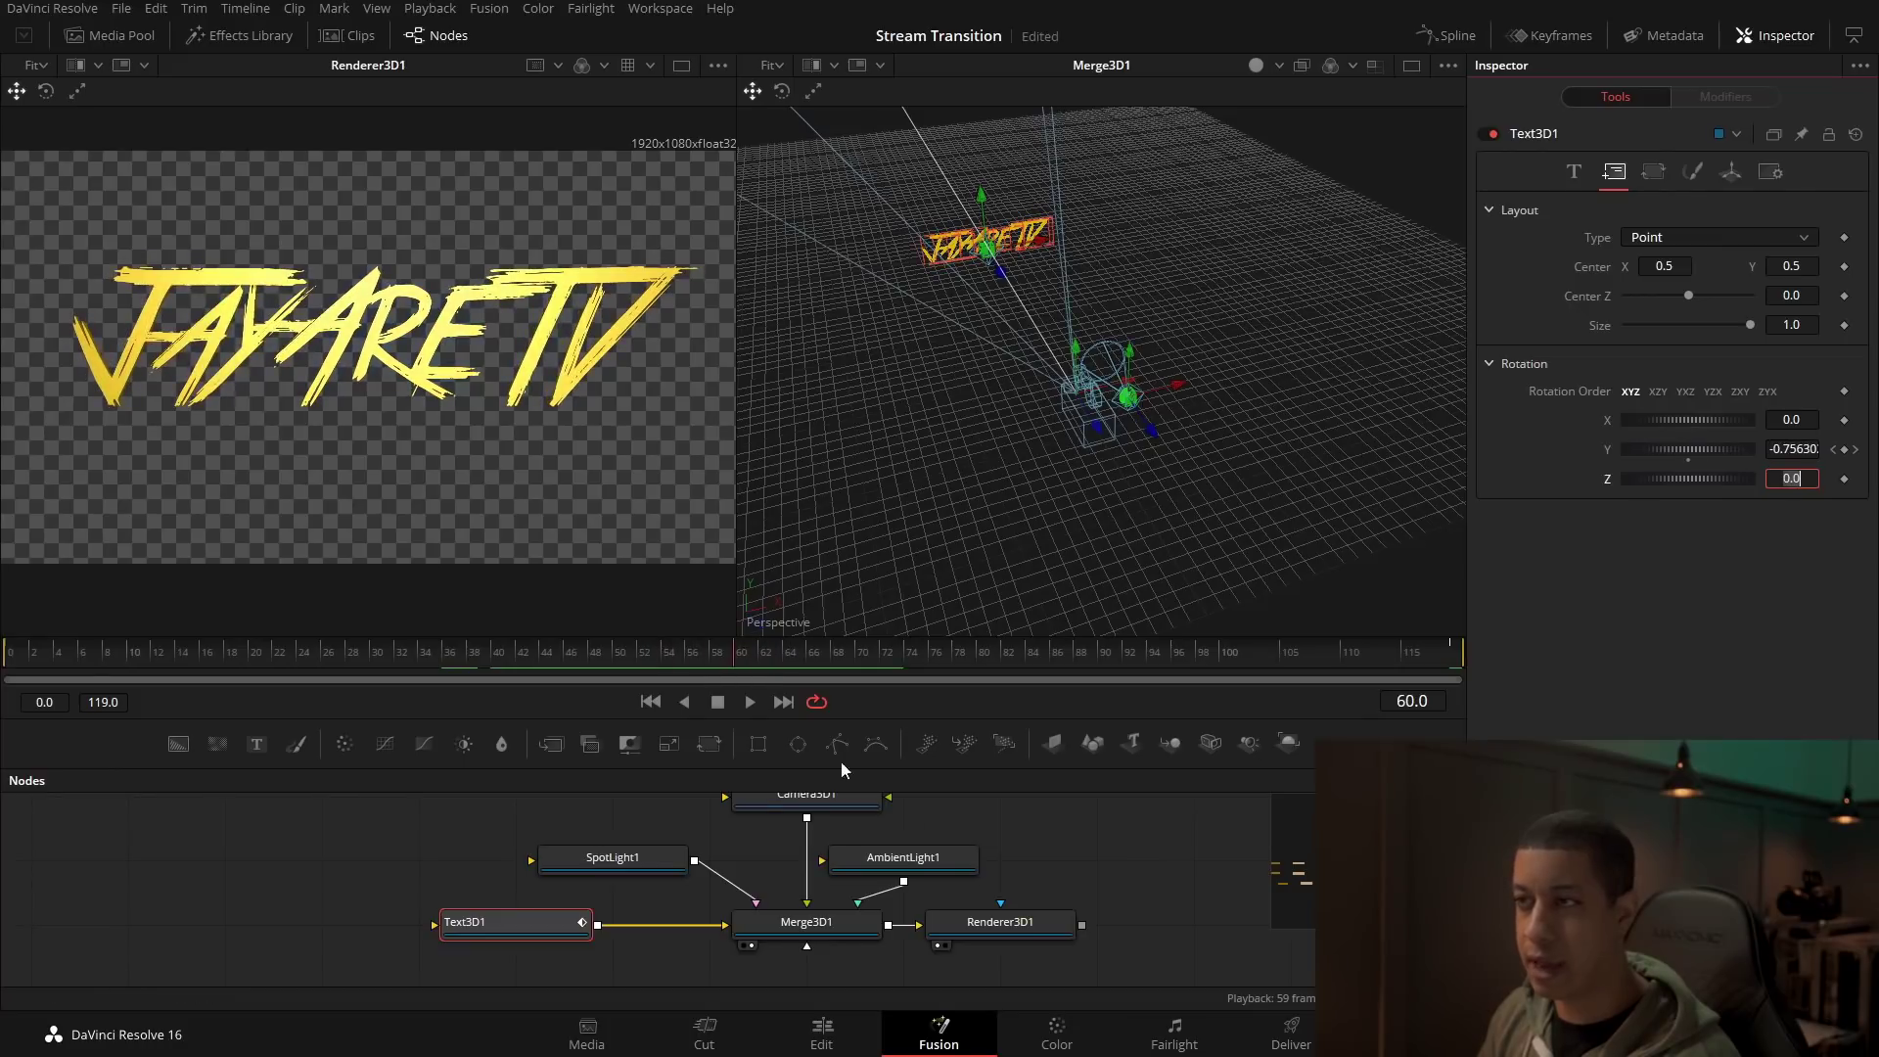
# Step: Enlarge the node graph area and move the whole 3D text node group directly above the stripe and sweep nodes
pyautogui.scroll(-3, 1084, 895)
pyautogui.scroll(-1, 1084, 894)
pyautogui.scroll(1, 1087, 902)
pyautogui.moveTo(1051, 894); pyautogui.dragTo(871, 498)
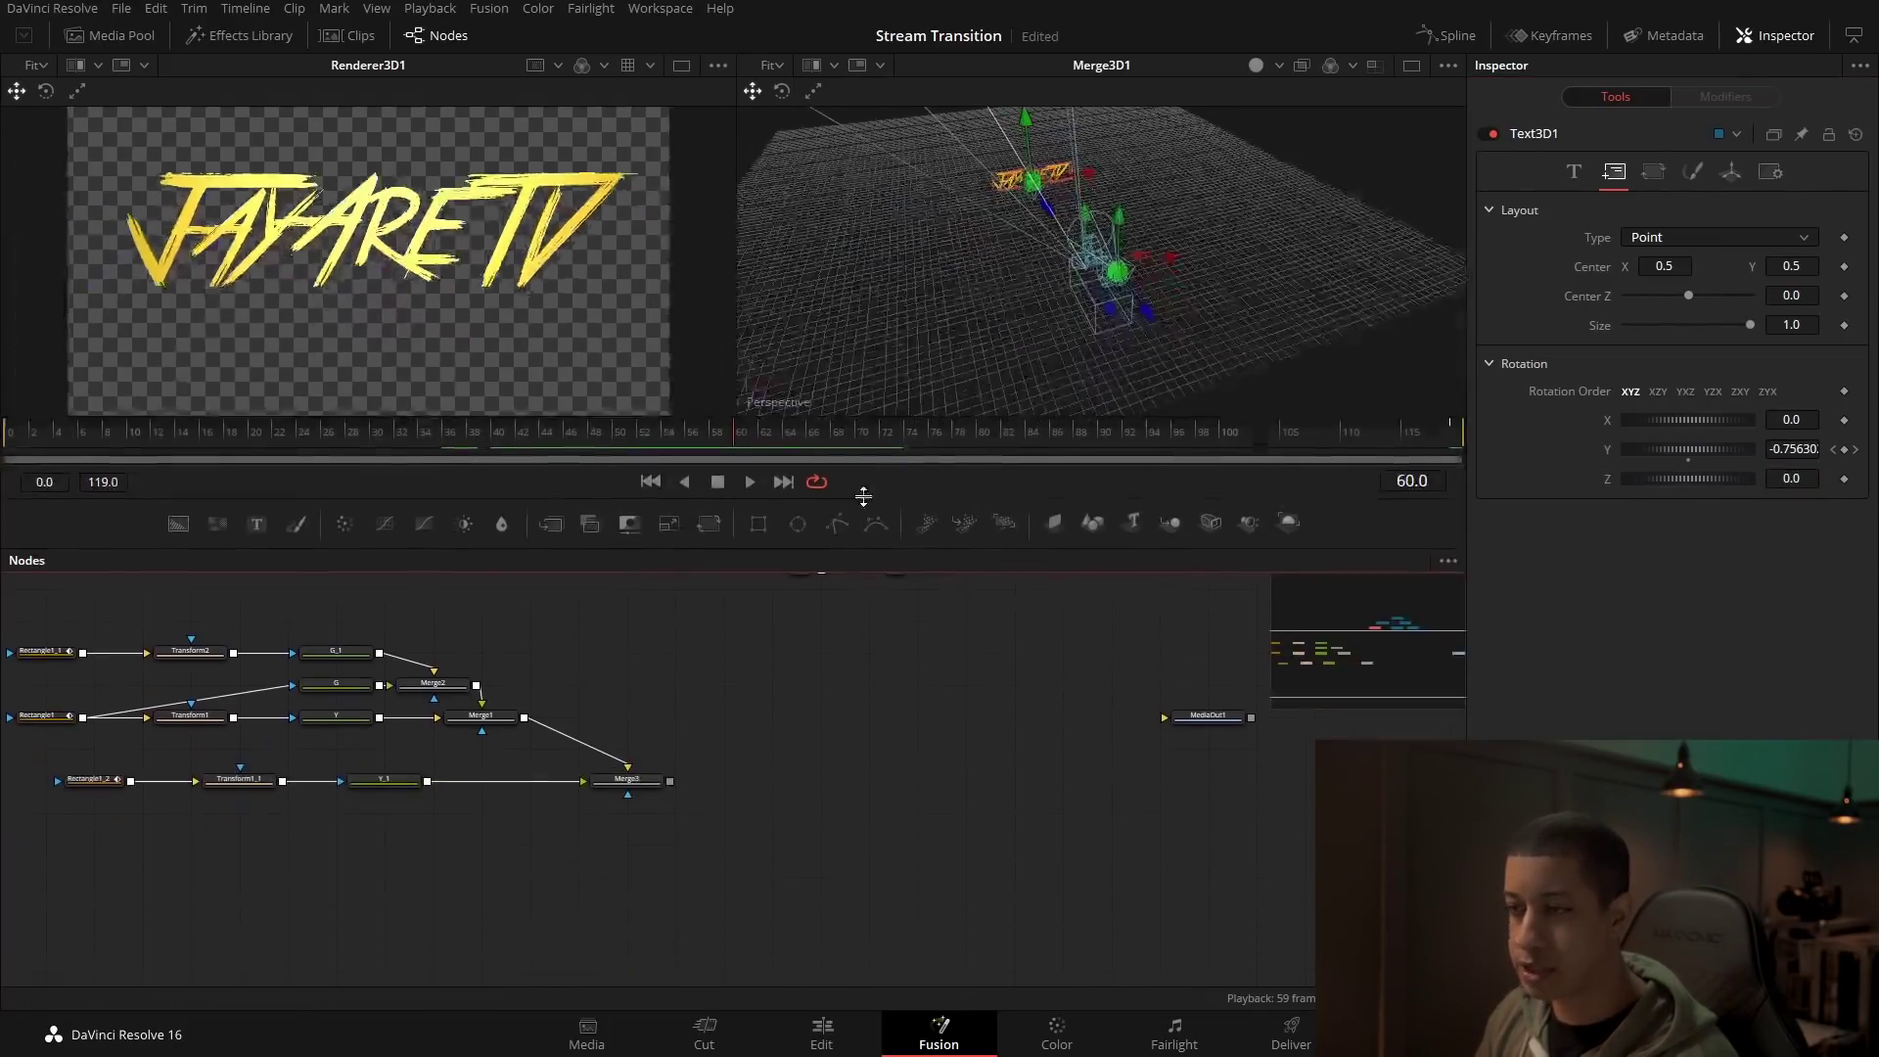
pyautogui.moveTo(685, 705); pyautogui.dragTo(1012, 789)
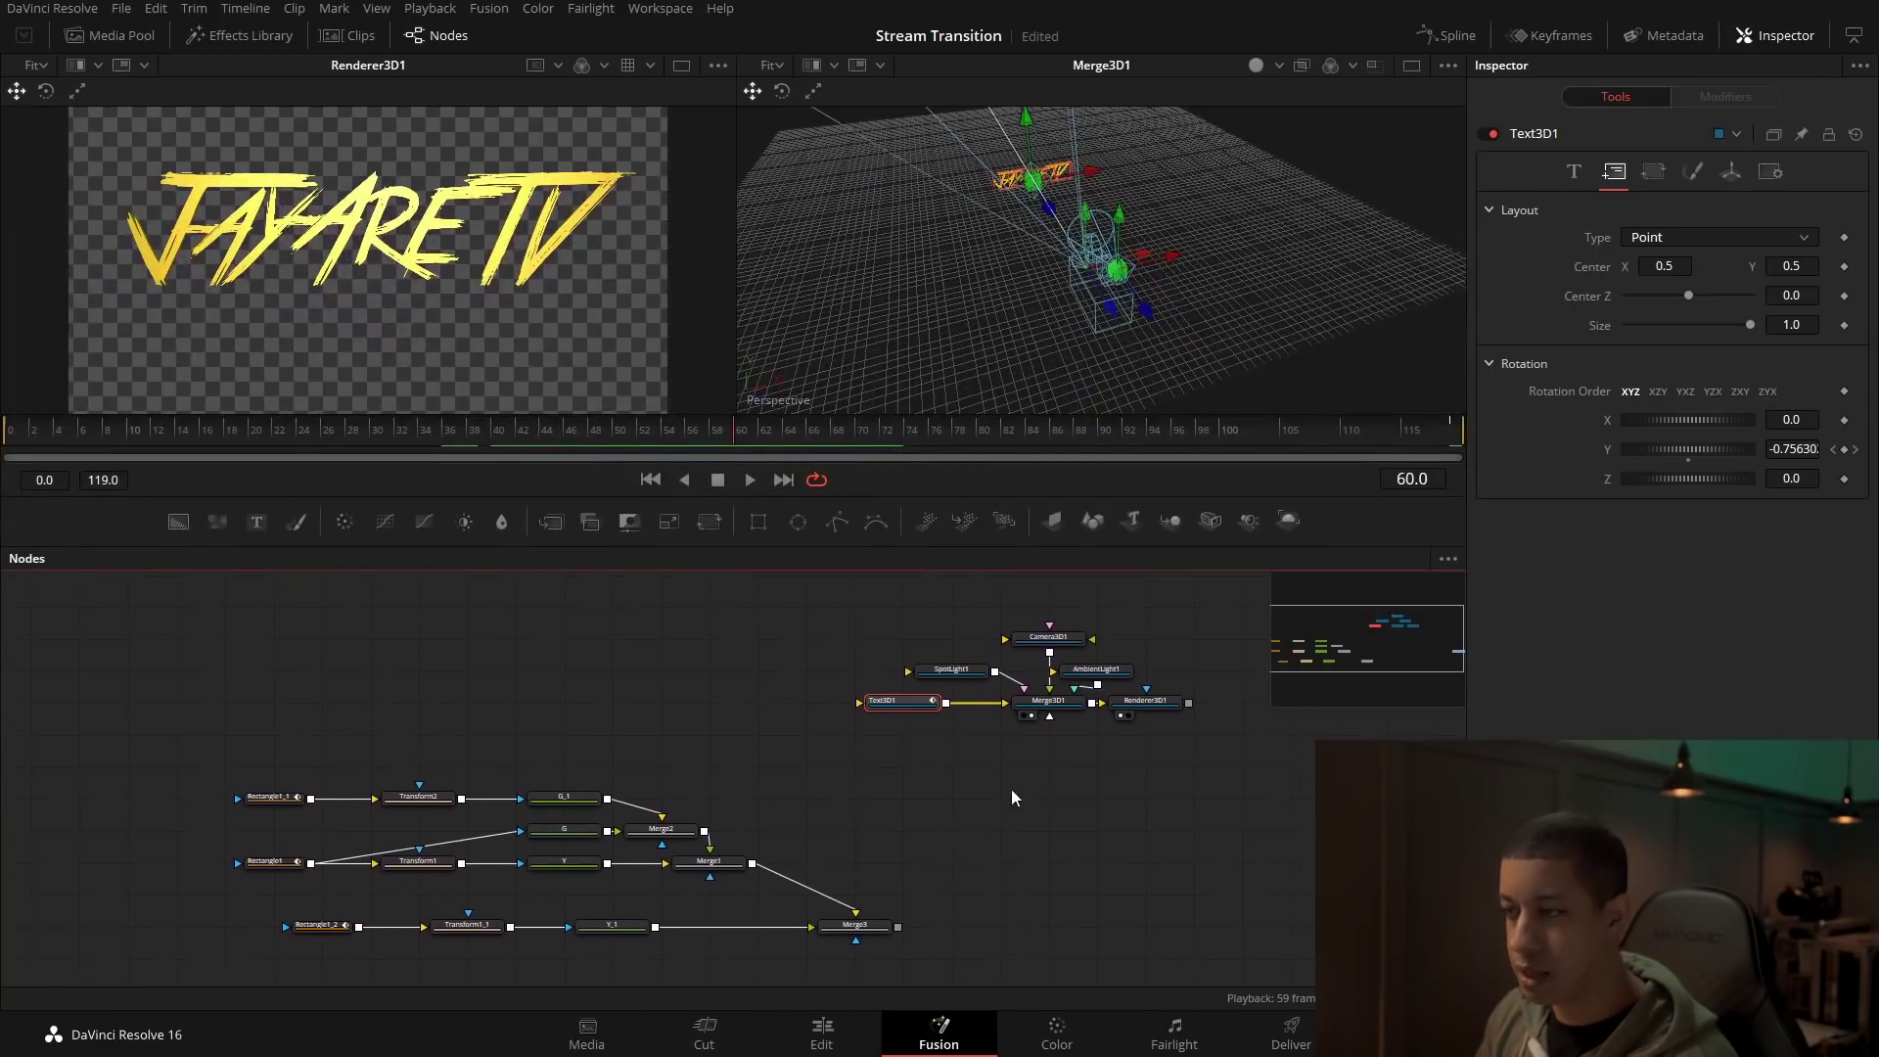
pyautogui.moveTo(826, 591); pyautogui.dragTo(744, 668)
pyautogui.click(744, 667)
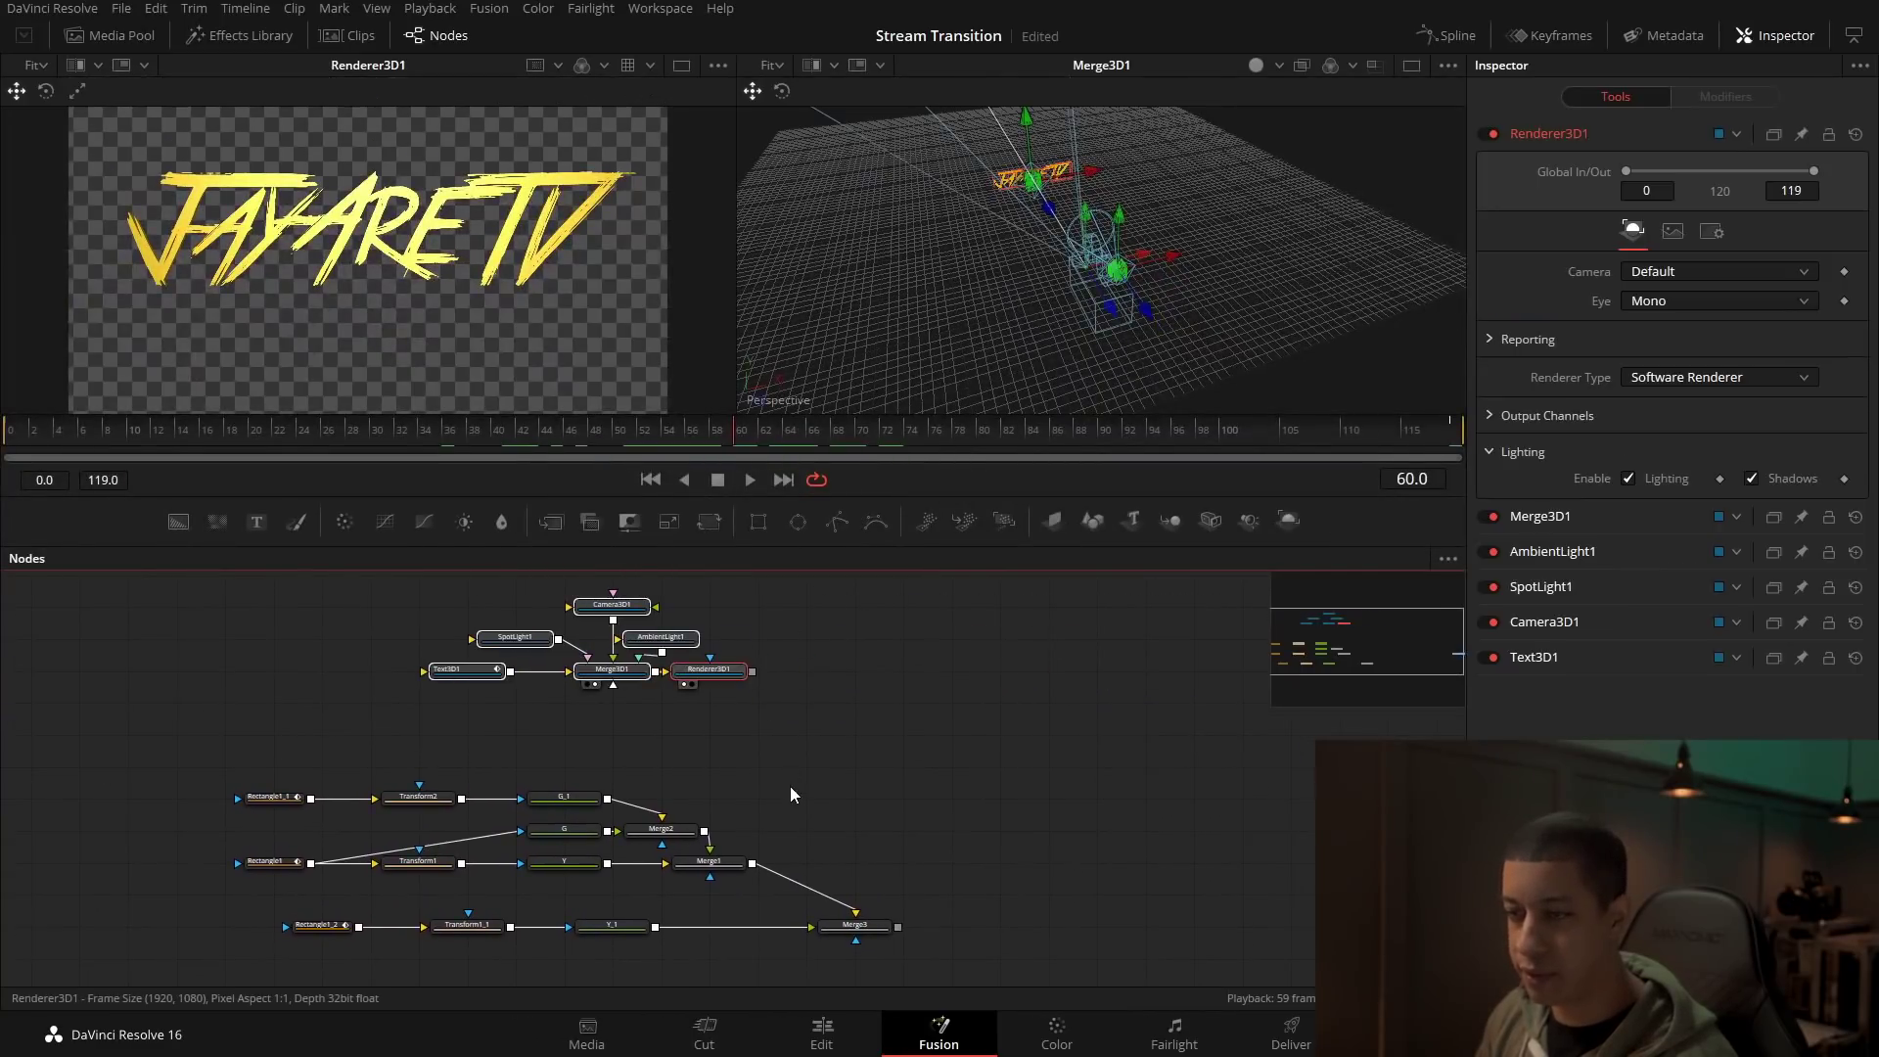
pyautogui.moveTo(789, 785); pyautogui.dragTo(915, 773)
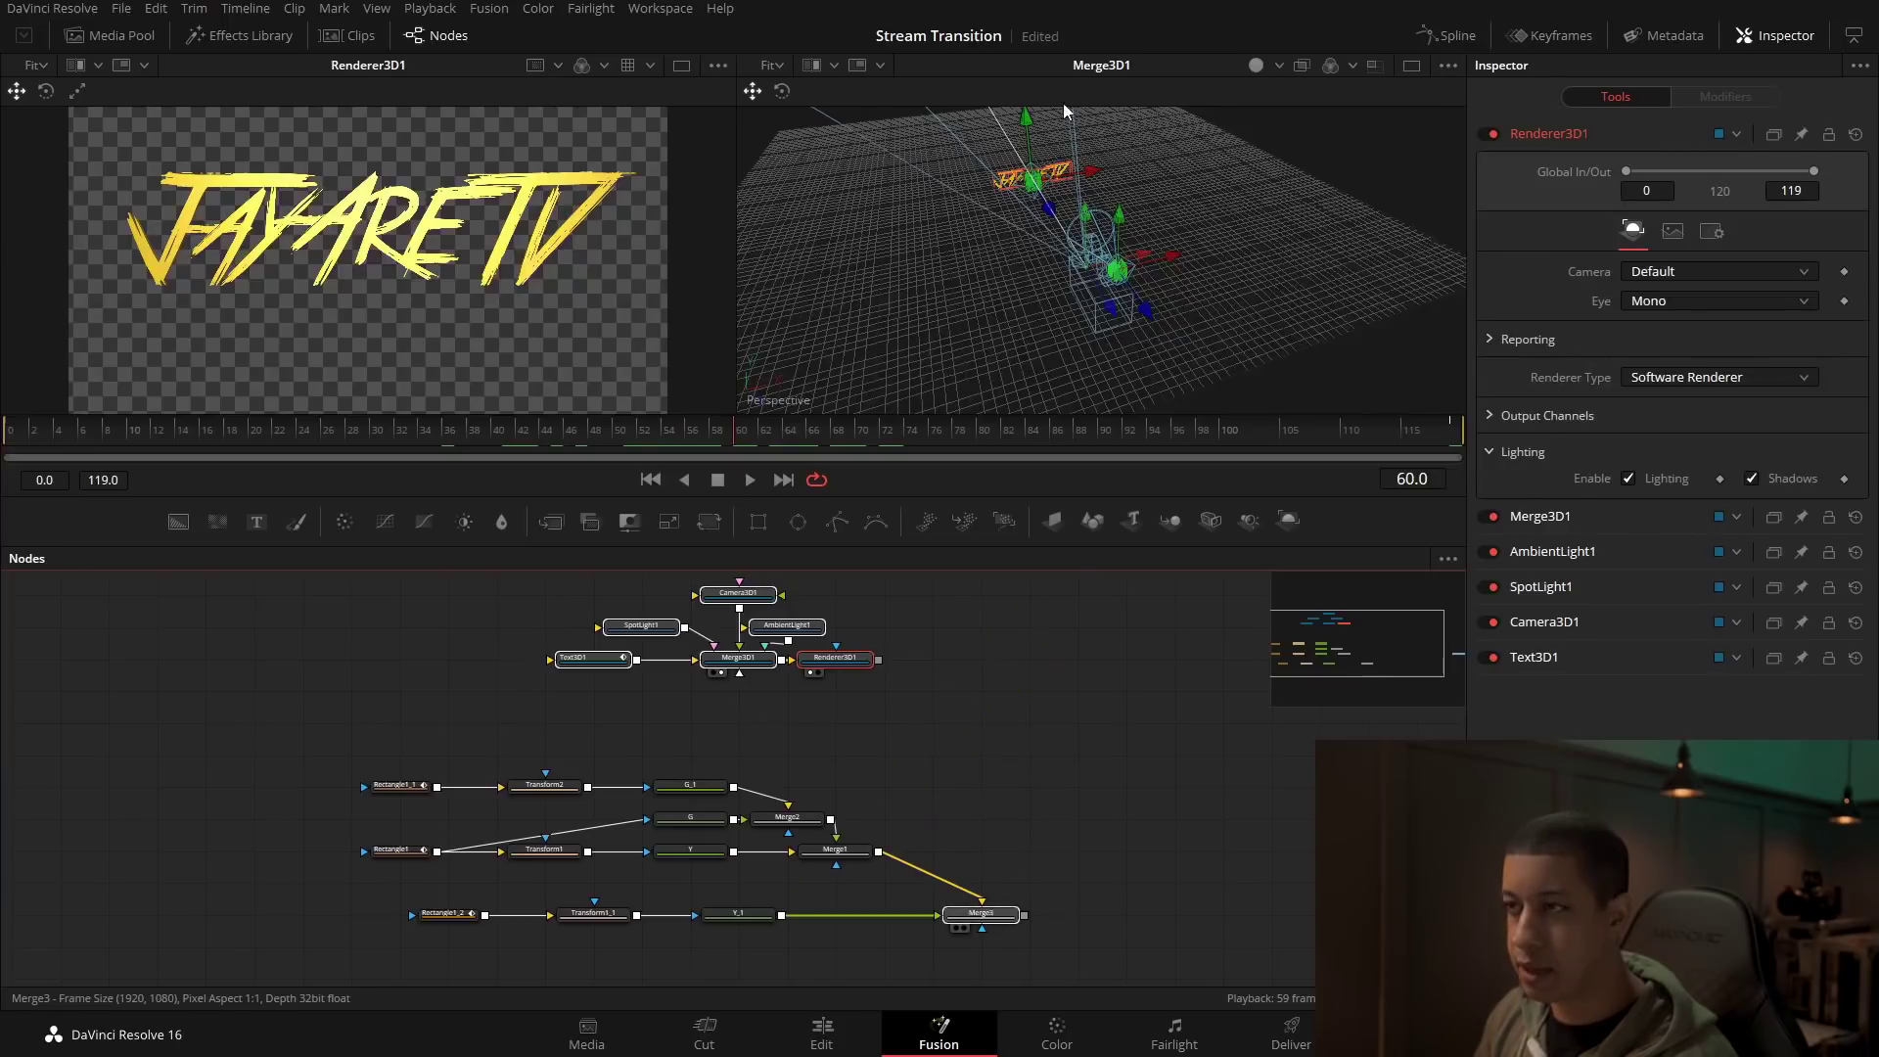
# Step: View Merge3 in both viewers and scrub to frame 48 to examine the gray sweep and yellow stripe
pyautogui.moveTo(1065, 110); pyautogui.dragTo(1067, 115)
pyautogui.click(982, 915)
pyautogui.press('1')
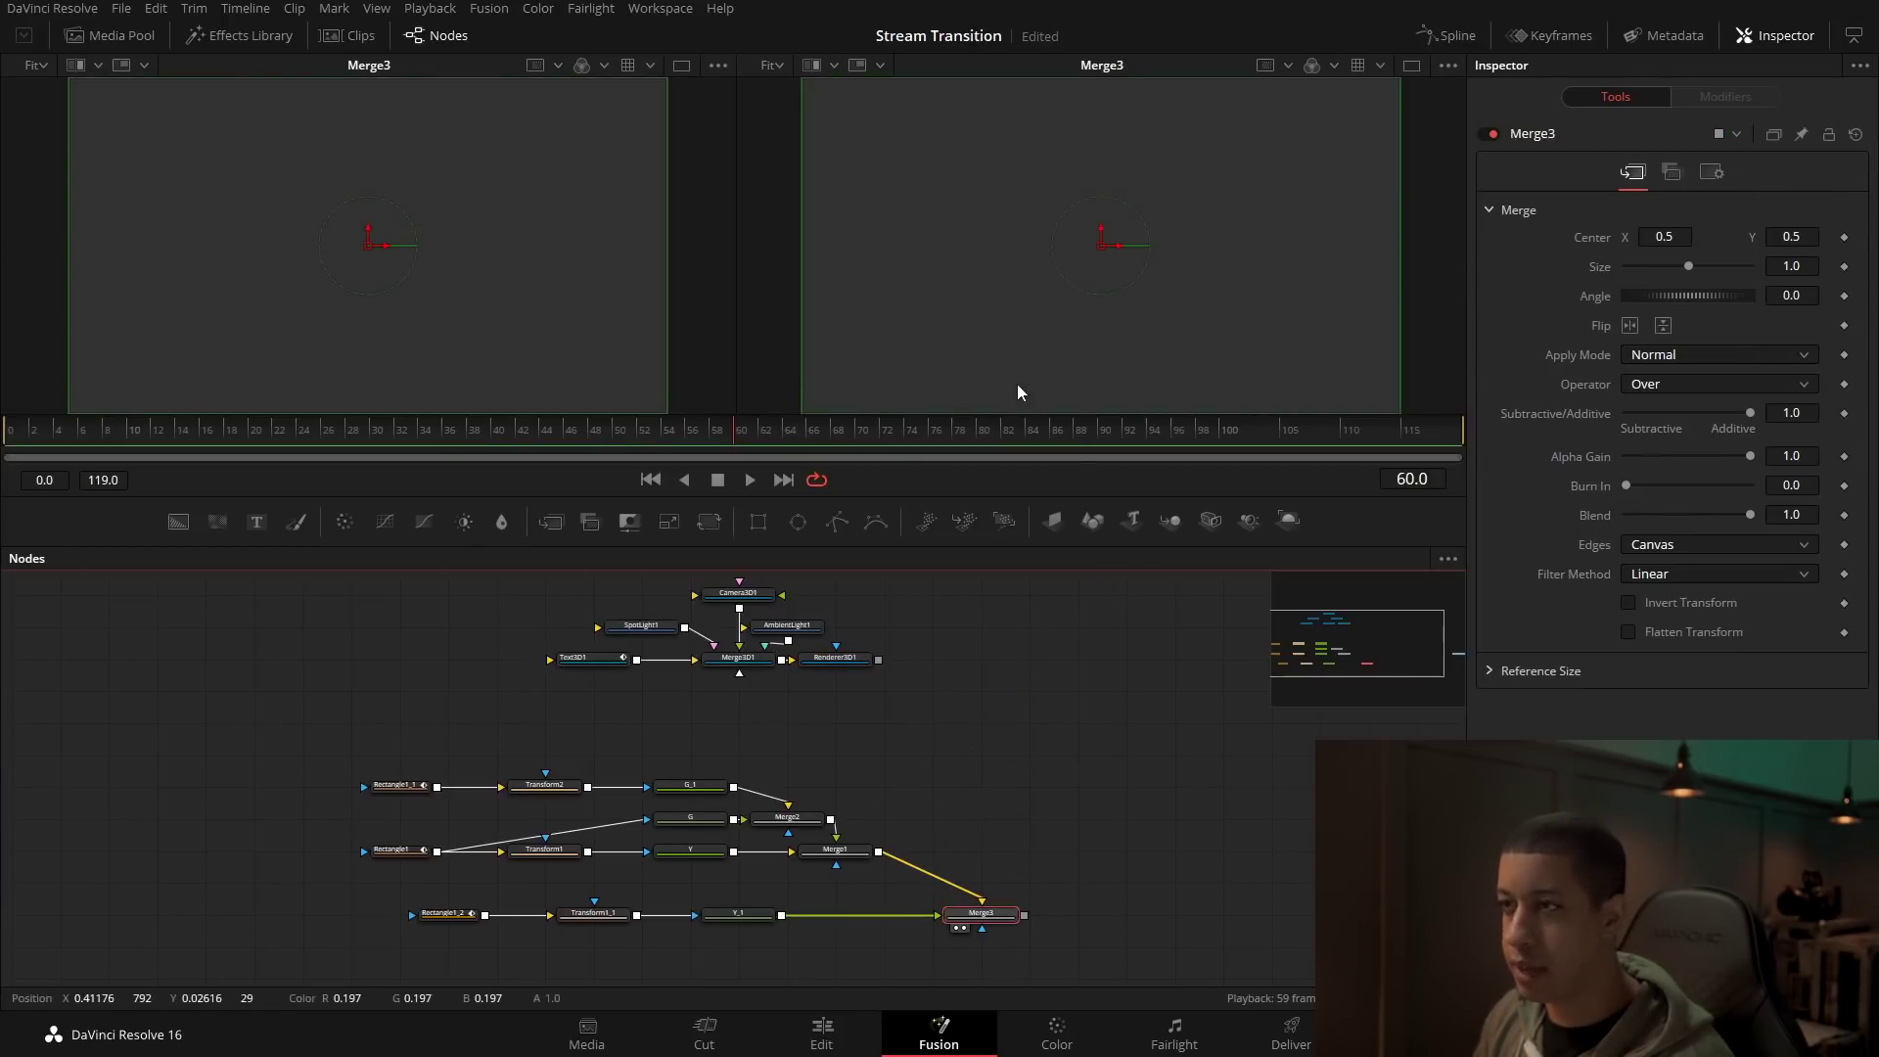
pyautogui.moveTo(572, 440)
pyautogui.mouseDown()
pyautogui.moveTo(349, 434)
pyautogui.moveTo(685, 468)
pyautogui.moveTo(595, 456)
pyautogui.mouseUp()
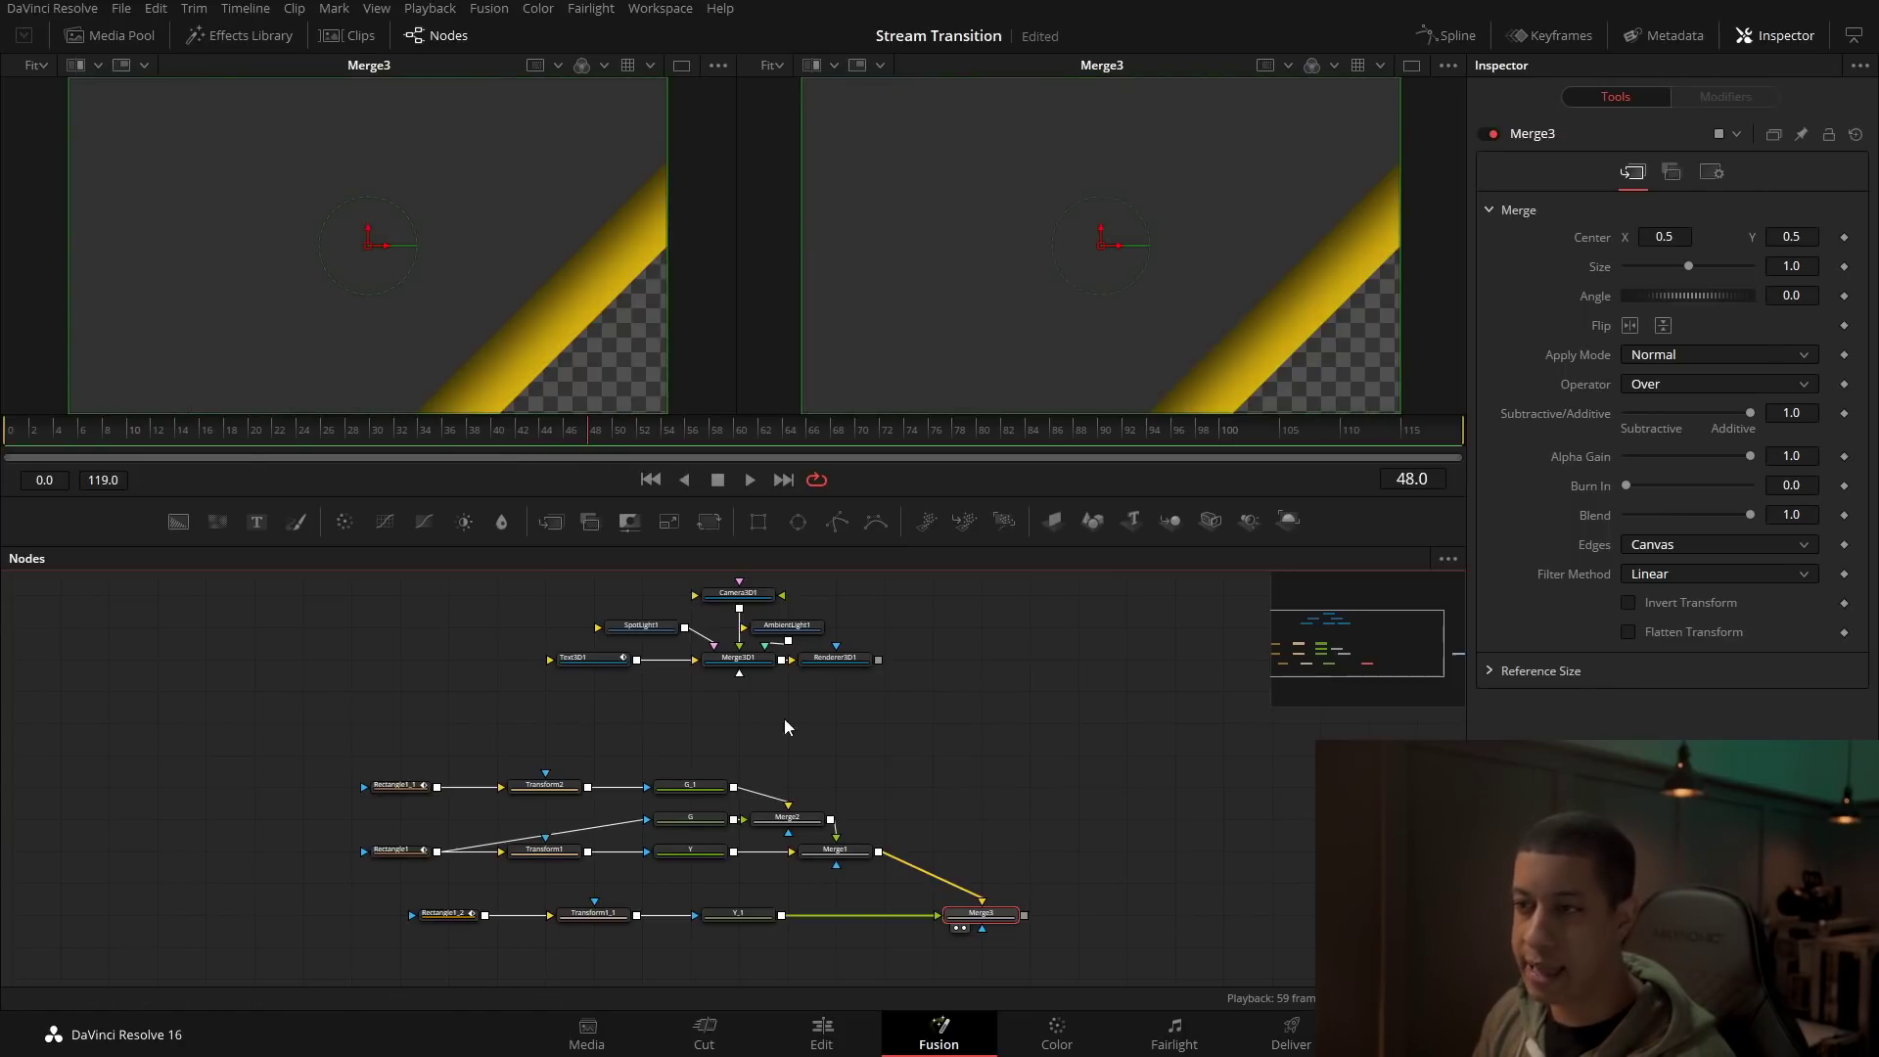
# Step: Place Renderer3D1 beneath Merge3D1 and spread out the sweep and stripe nodes to make room around Merge2
pyautogui.moveTo(860, 659); pyautogui.dragTo(764, 723)
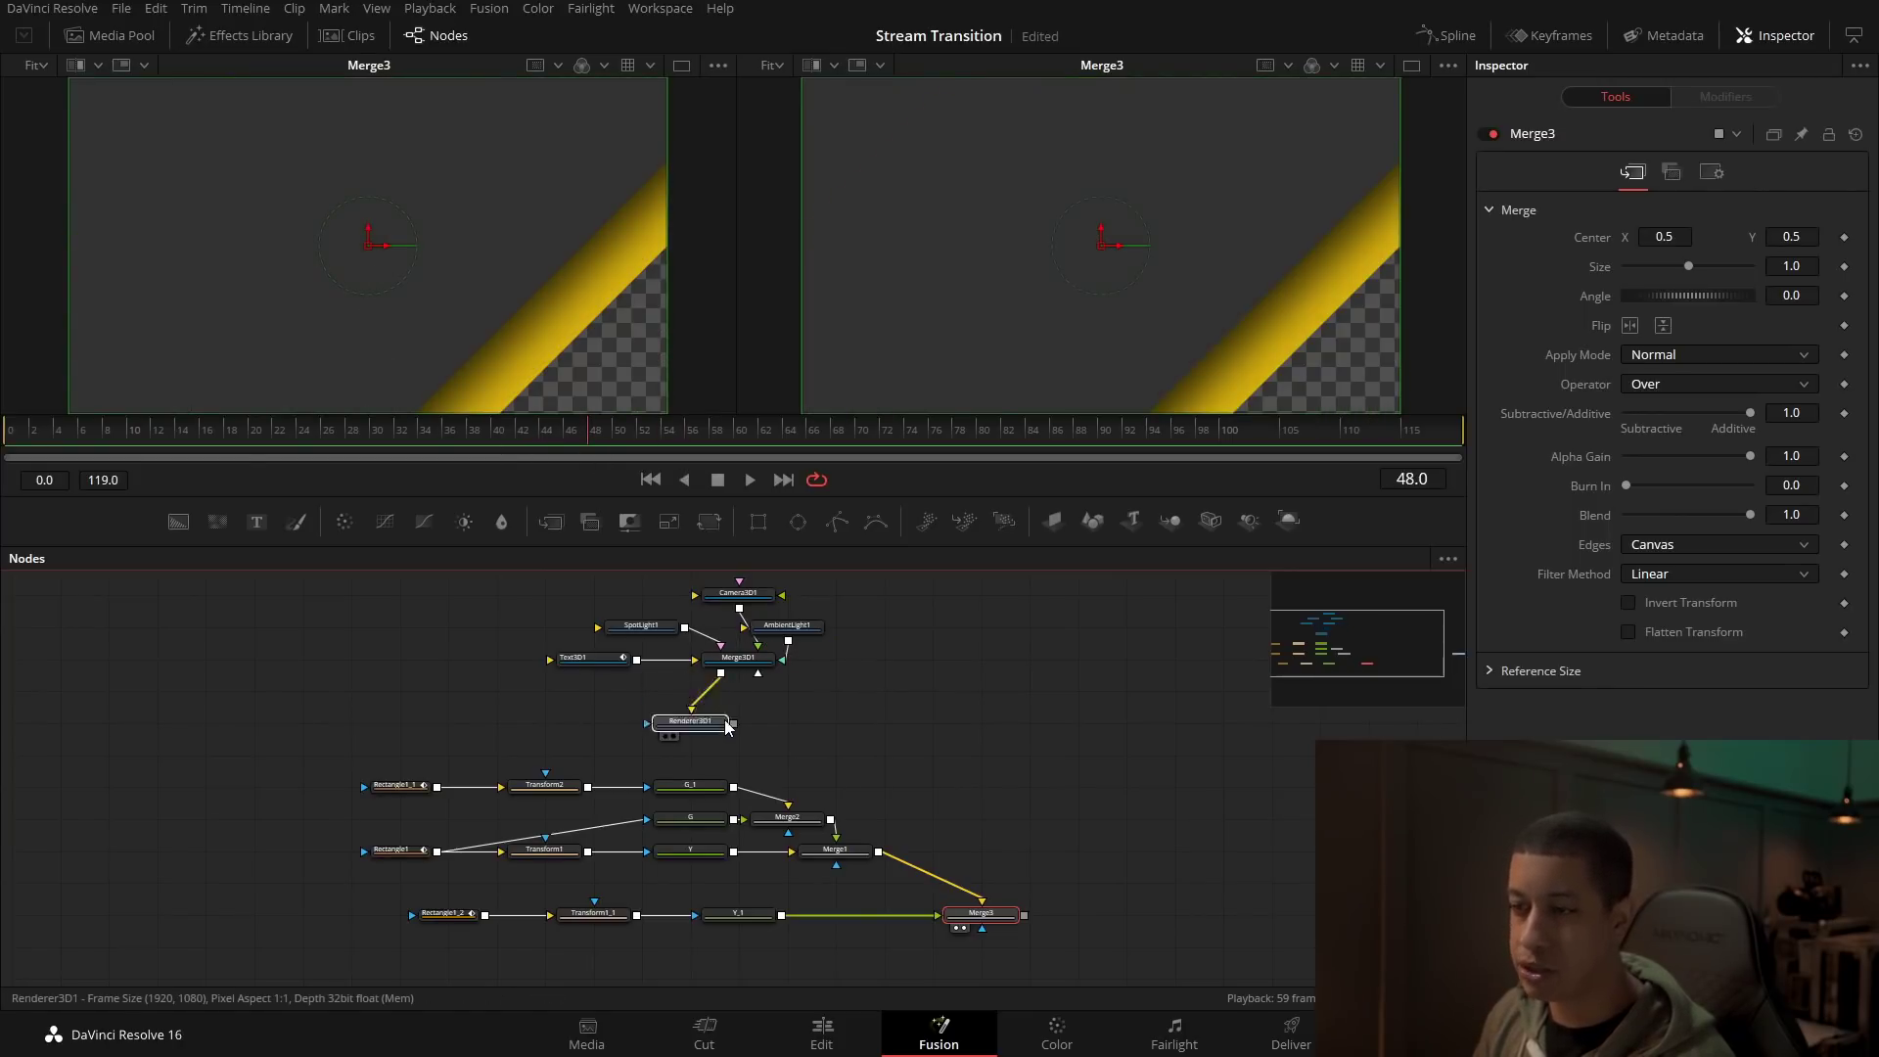
pyautogui.click(742, 725)
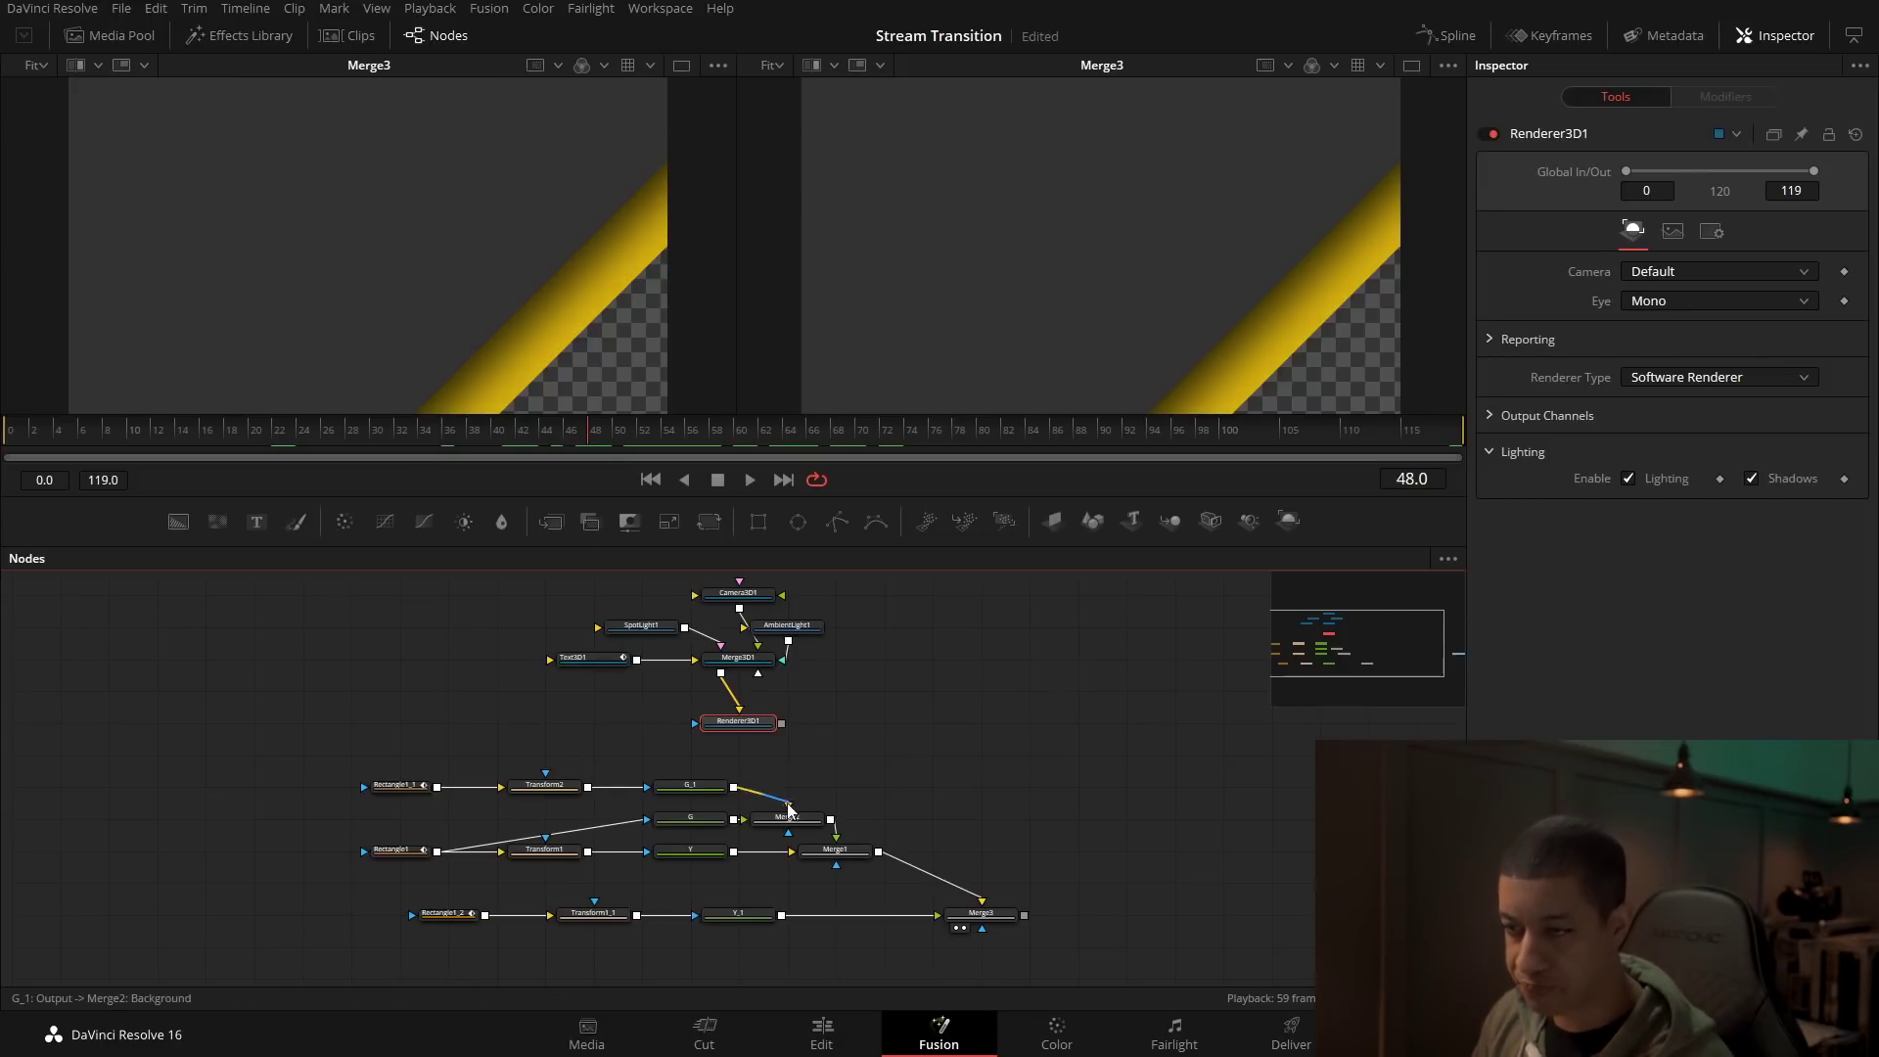
pyautogui.moveTo(805, 742); pyautogui.dragTo(895, 808)
pyautogui.moveTo(438, 805); pyautogui.dragTo(913, 907)
pyautogui.moveTo(810, 867); pyautogui.dragTo(568, 843)
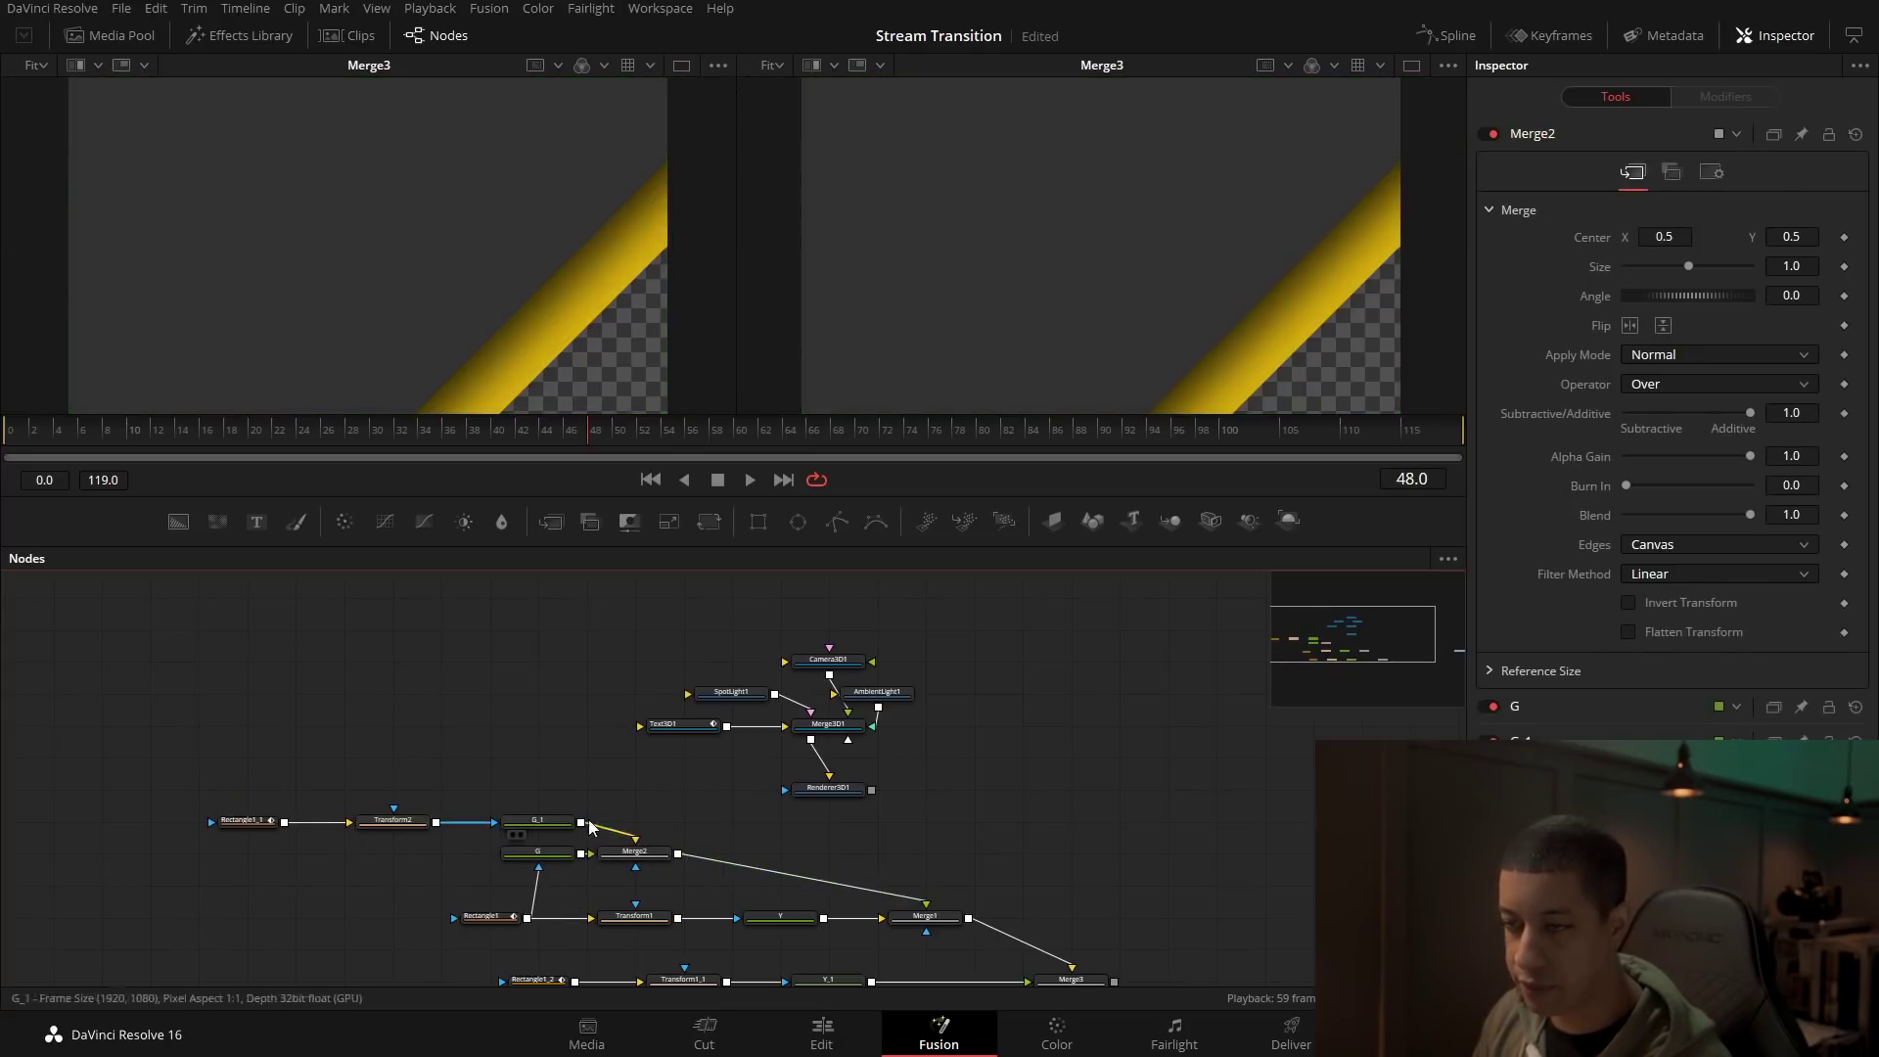
pyautogui.scroll(-2, 637, 858)
pyautogui.scroll(2, 637, 857)
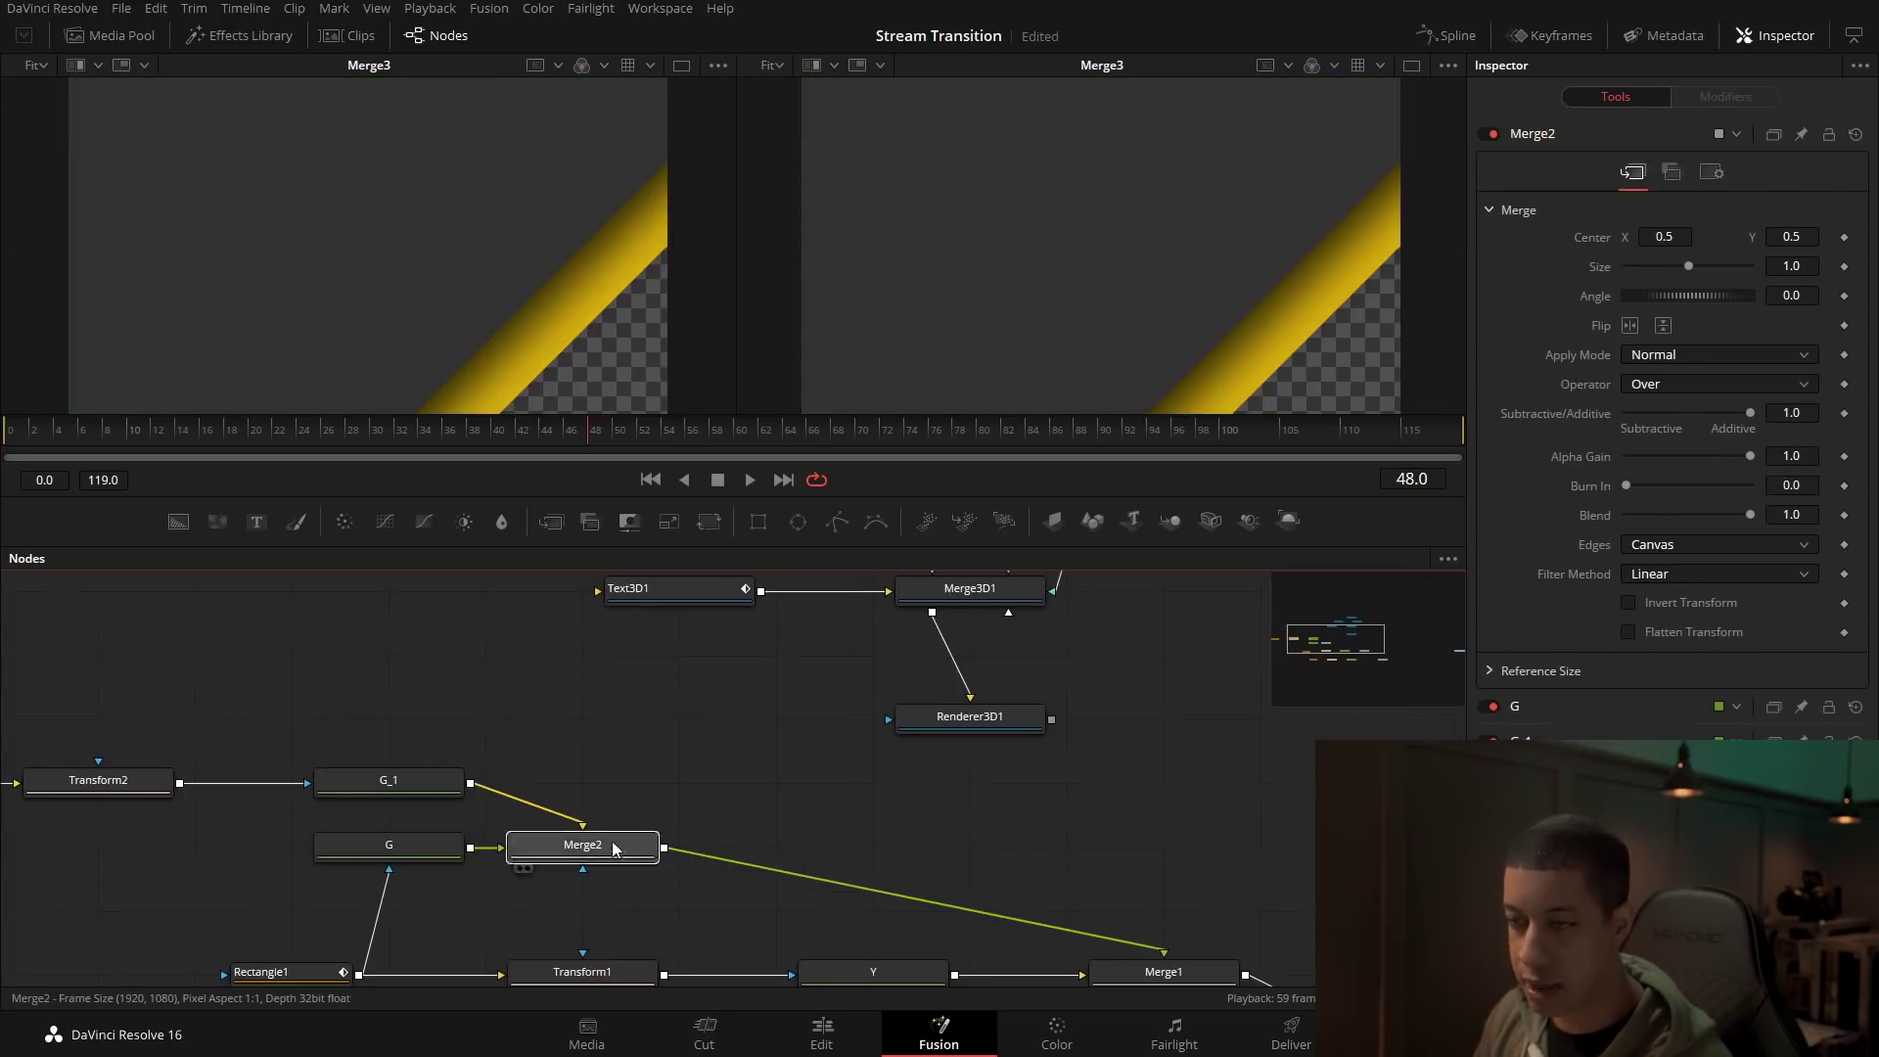
# Step: Move Merge2 farther from the G and G_1 nodes, and preview Merge2, G and G_1 individually
pyautogui.press('1')
pyautogui.scroll(-3, 791, 872)
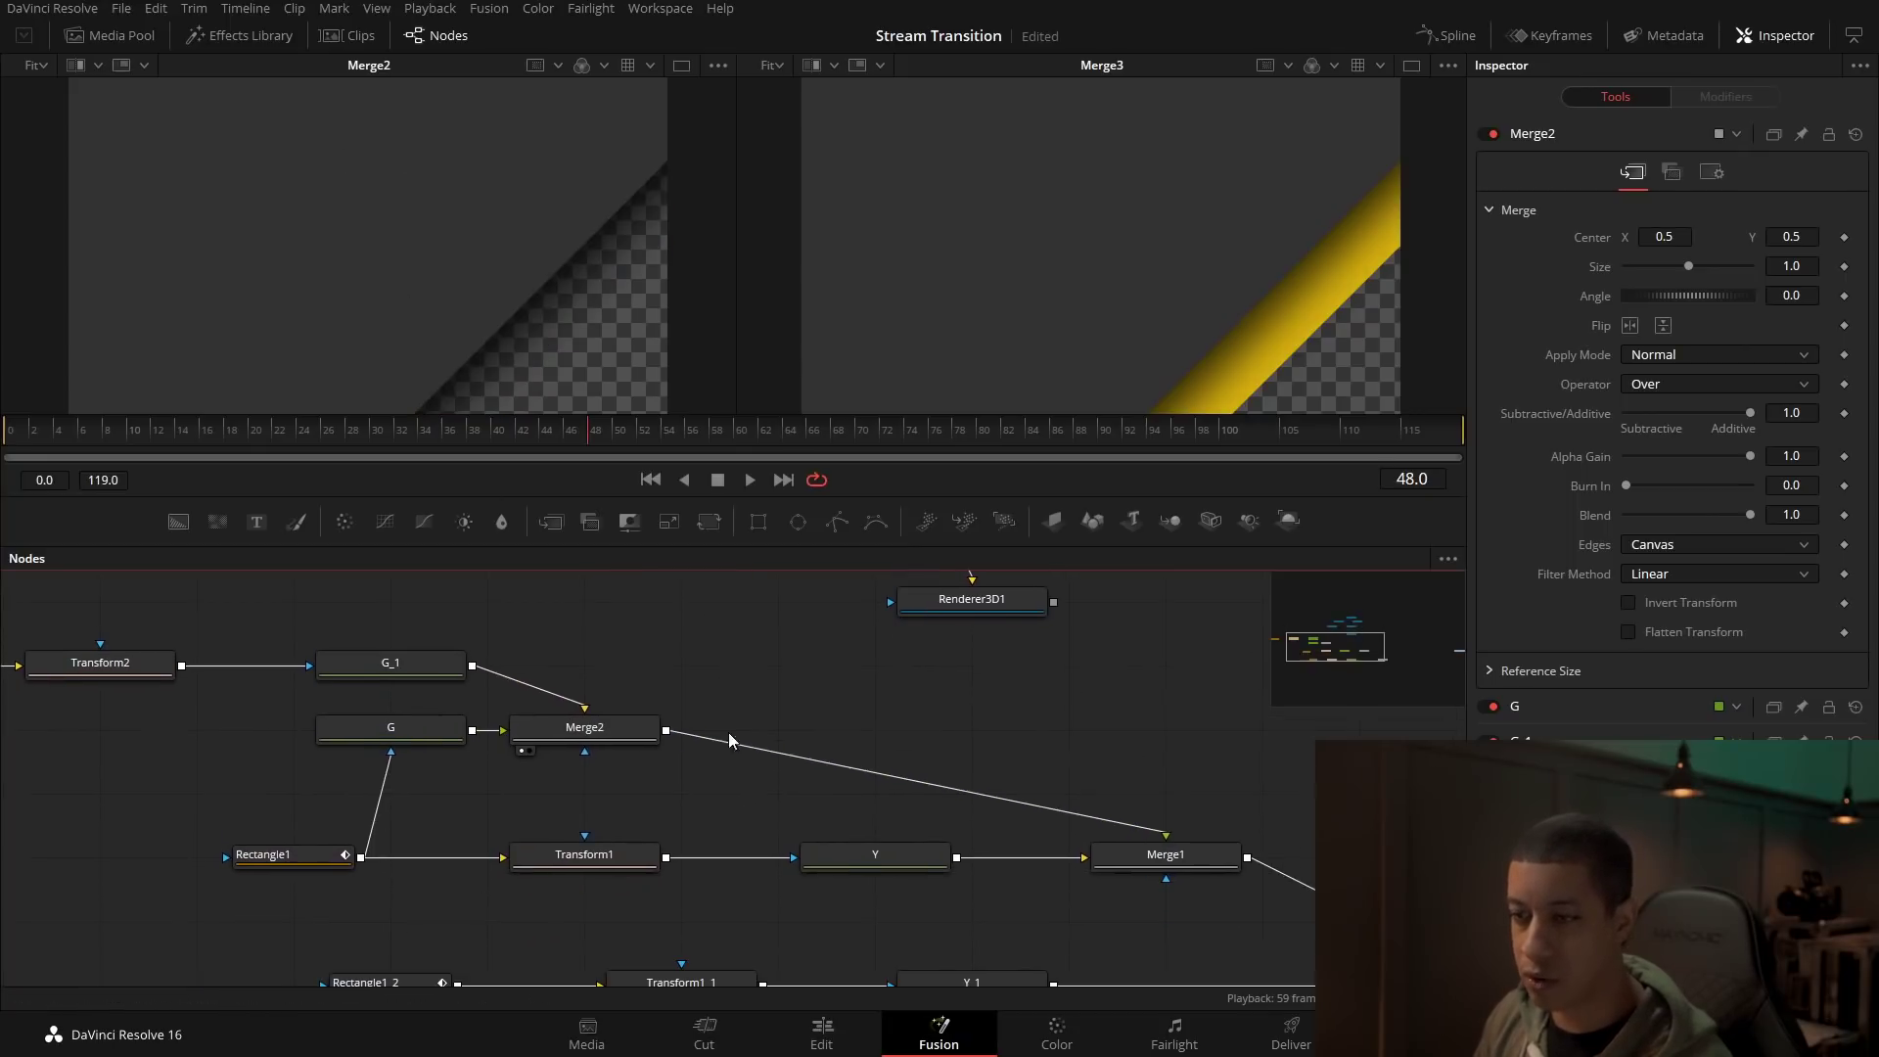
pyautogui.moveTo(587, 730); pyautogui.dragTo(783, 729)
pyautogui.moveTo(559, 803); pyautogui.dragTo(692, 834)
pyautogui.press('1')
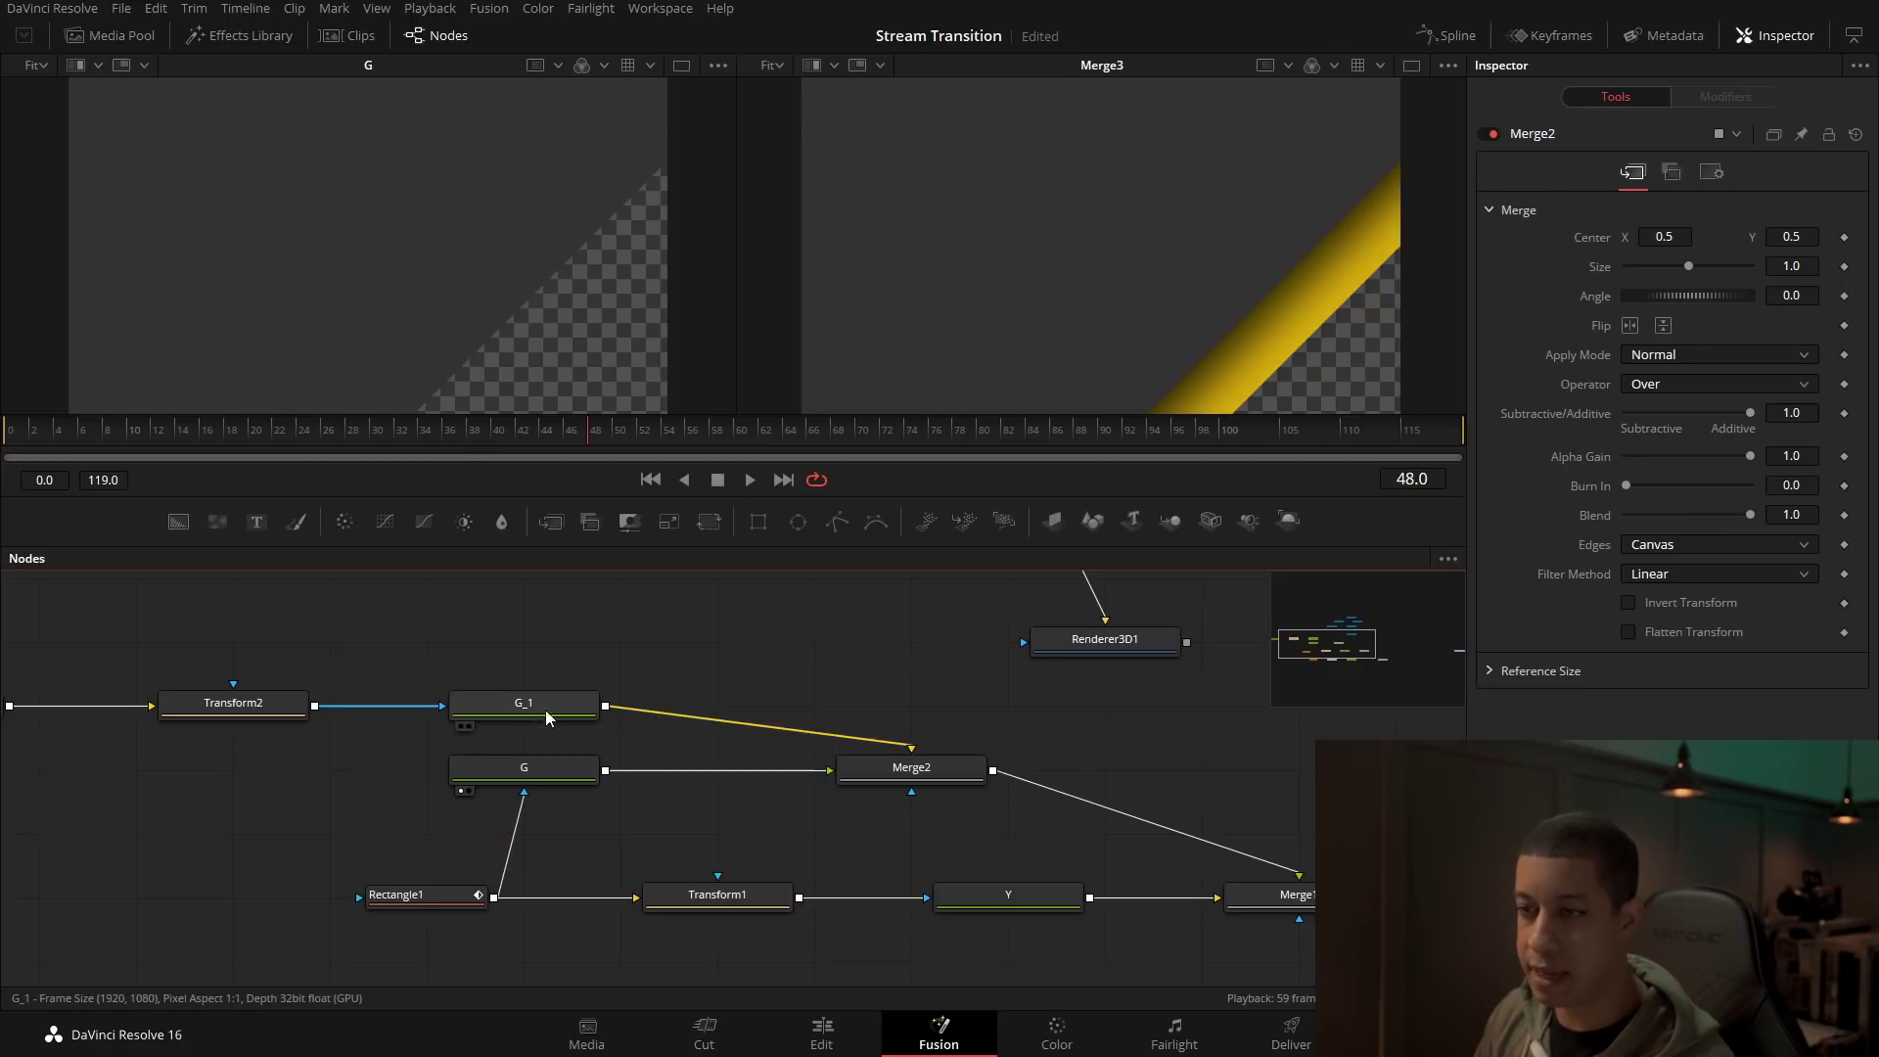
pyautogui.press('1')
pyautogui.moveTo(886, 778); pyautogui.dragTo(187, 89)
pyautogui.moveTo(754, 730); pyautogui.dragTo(729, 654)
pyautogui.click(462, 695)
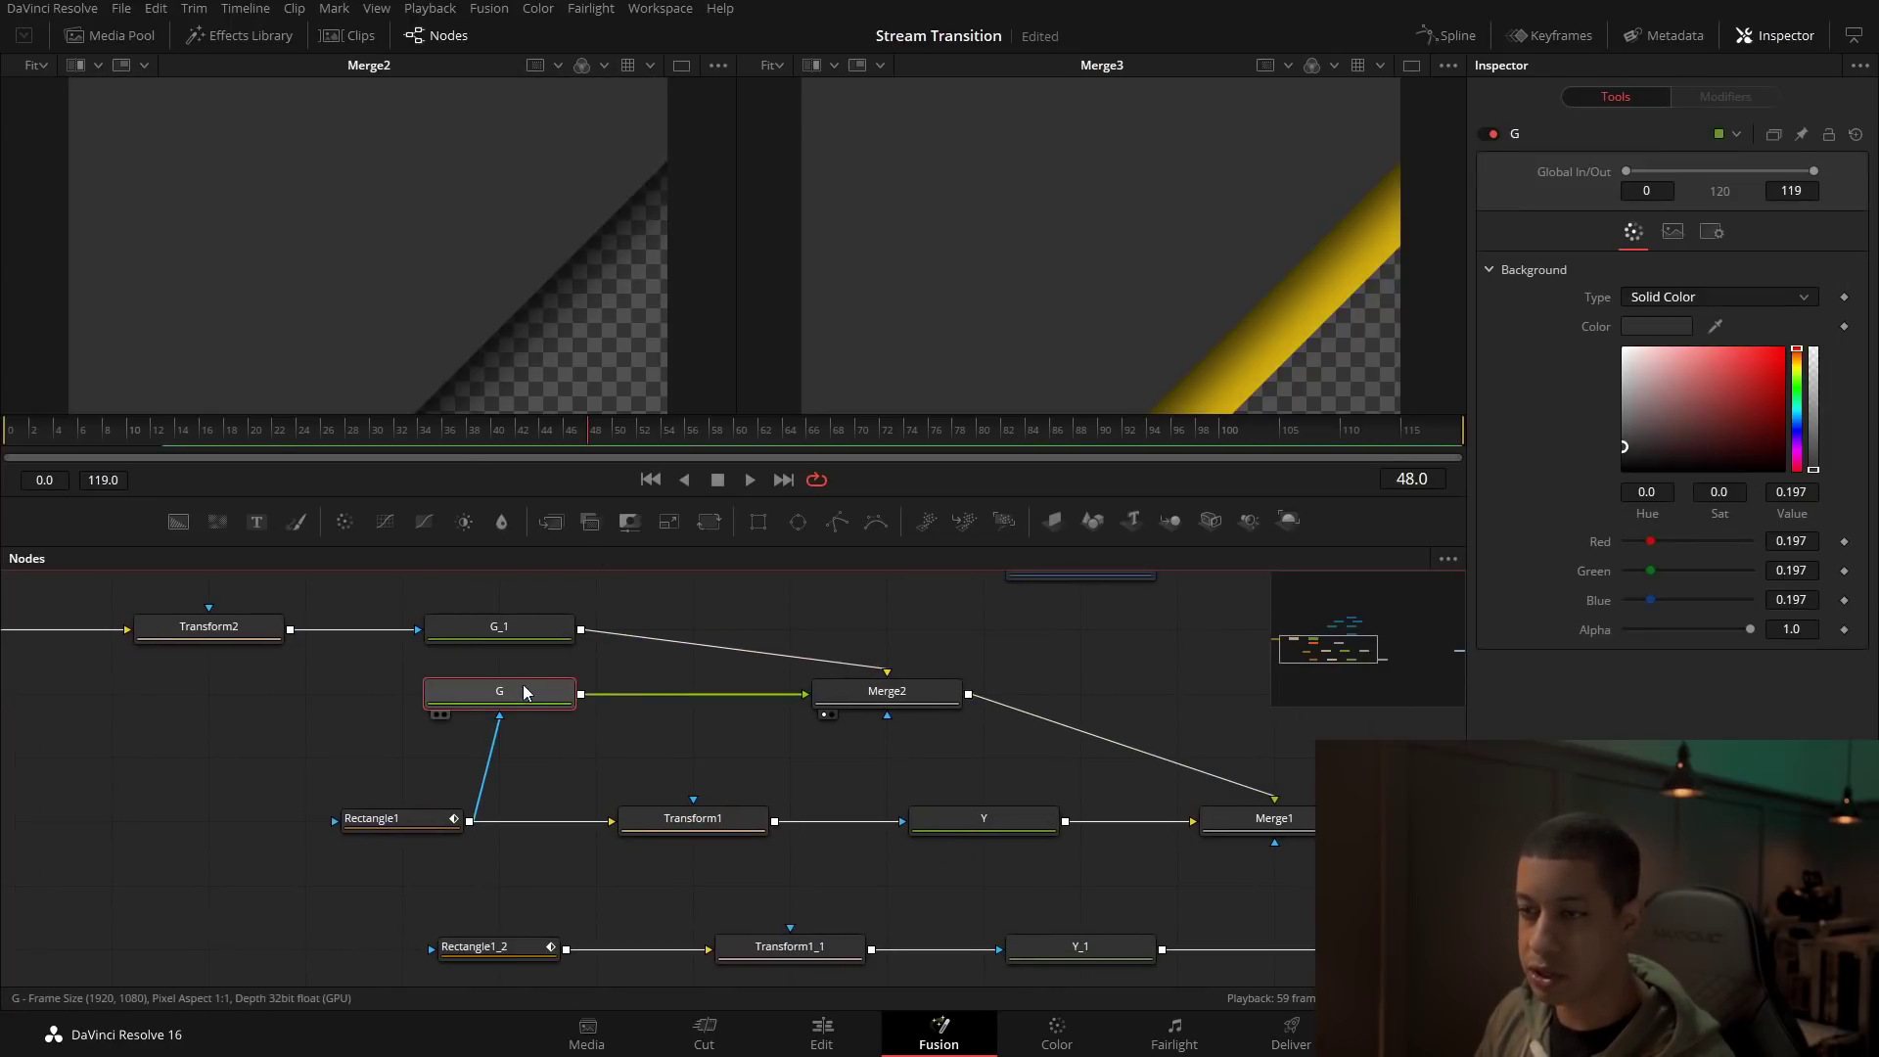
# Step: Connect Rectangle1 as the effect mask of Renderer3D1, and view the masked text at frame 35
pyautogui.moveTo(689, 736); pyautogui.dragTo(672, 810)
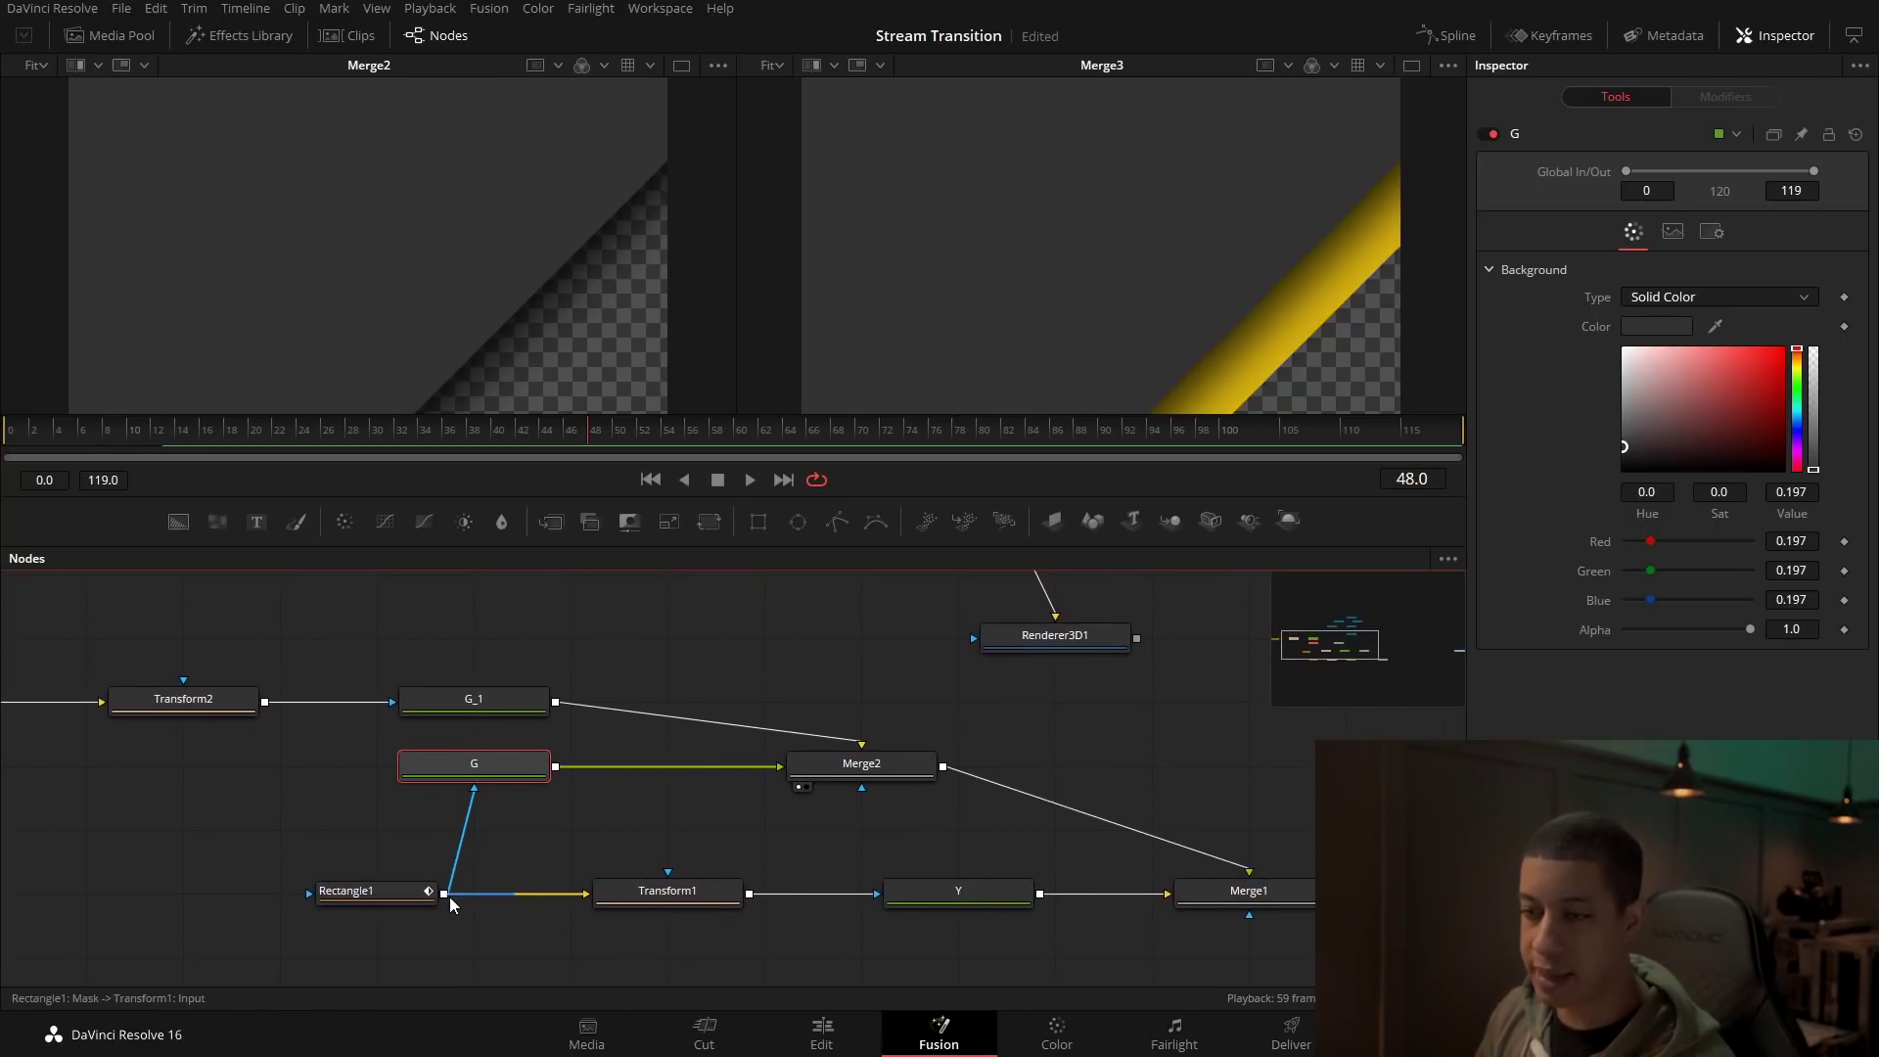
pyautogui.moveTo(445, 893); pyautogui.dragTo(1028, 127)
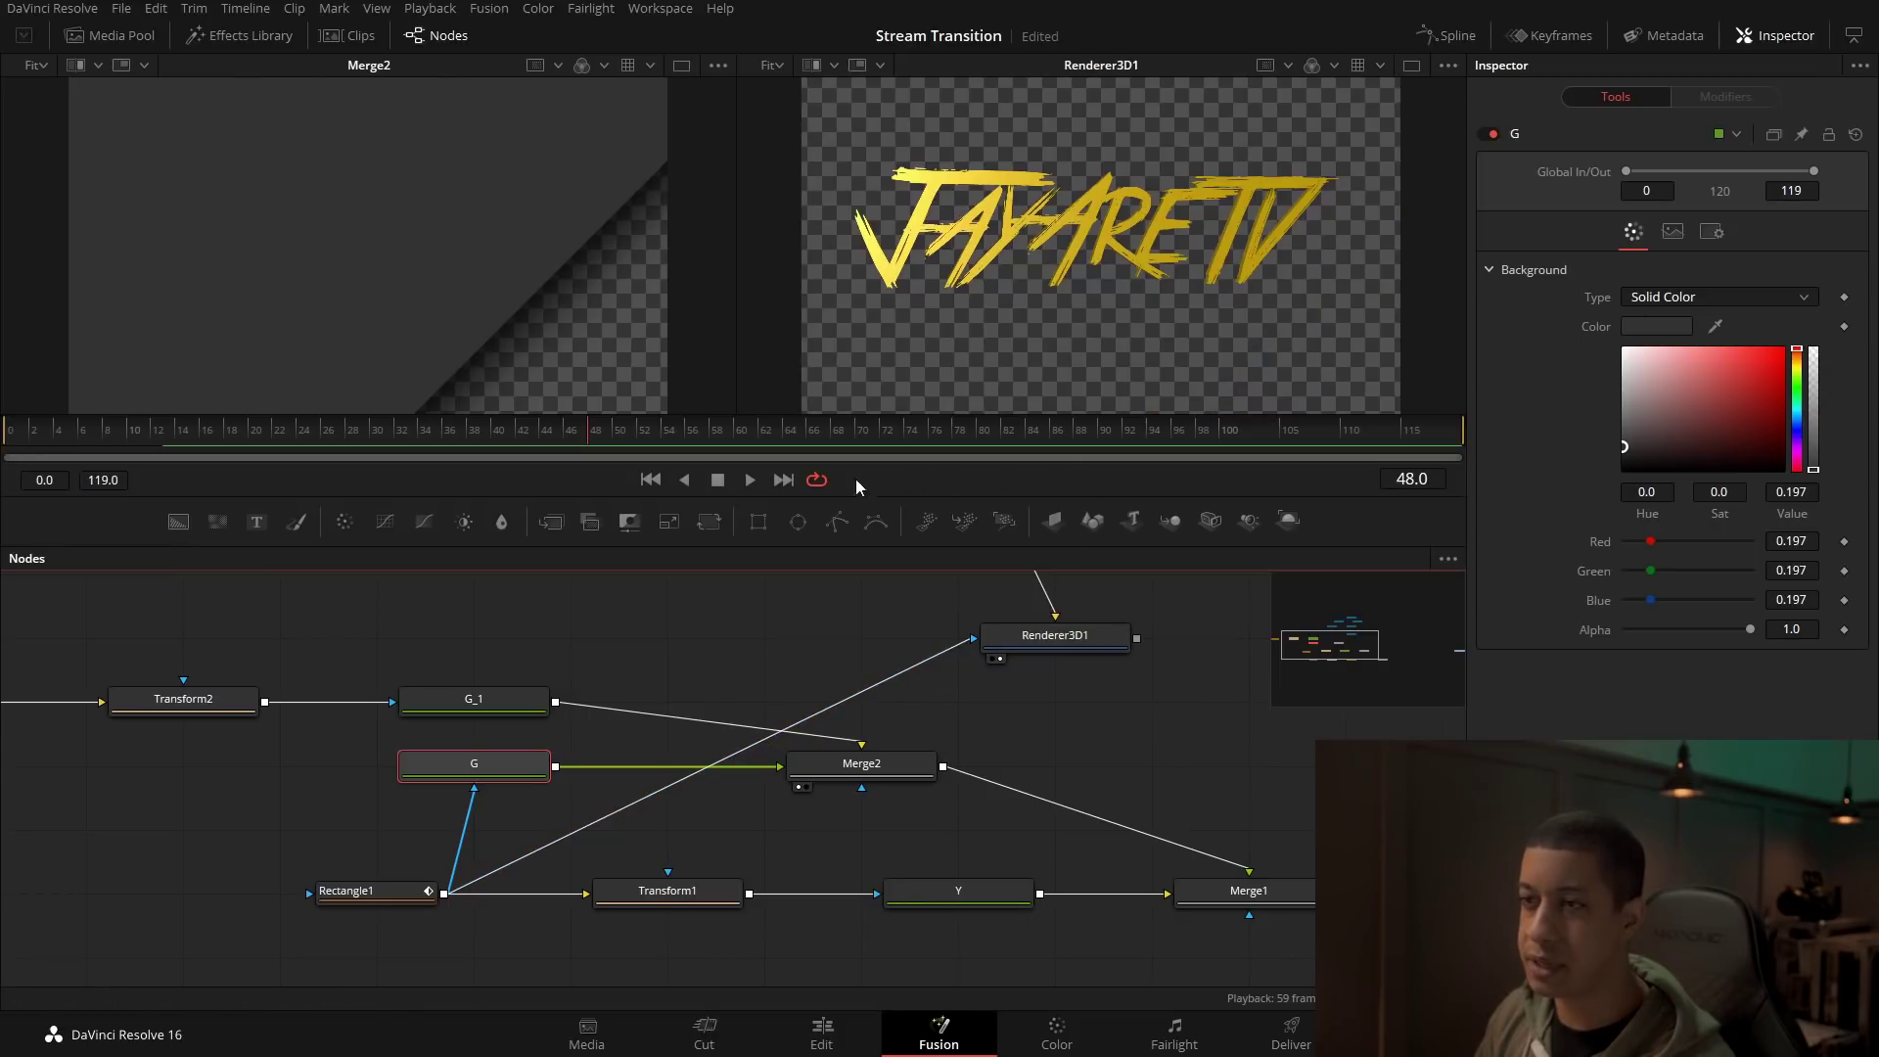
pyautogui.moveTo(607, 444); pyautogui.dragTo(429, 423)
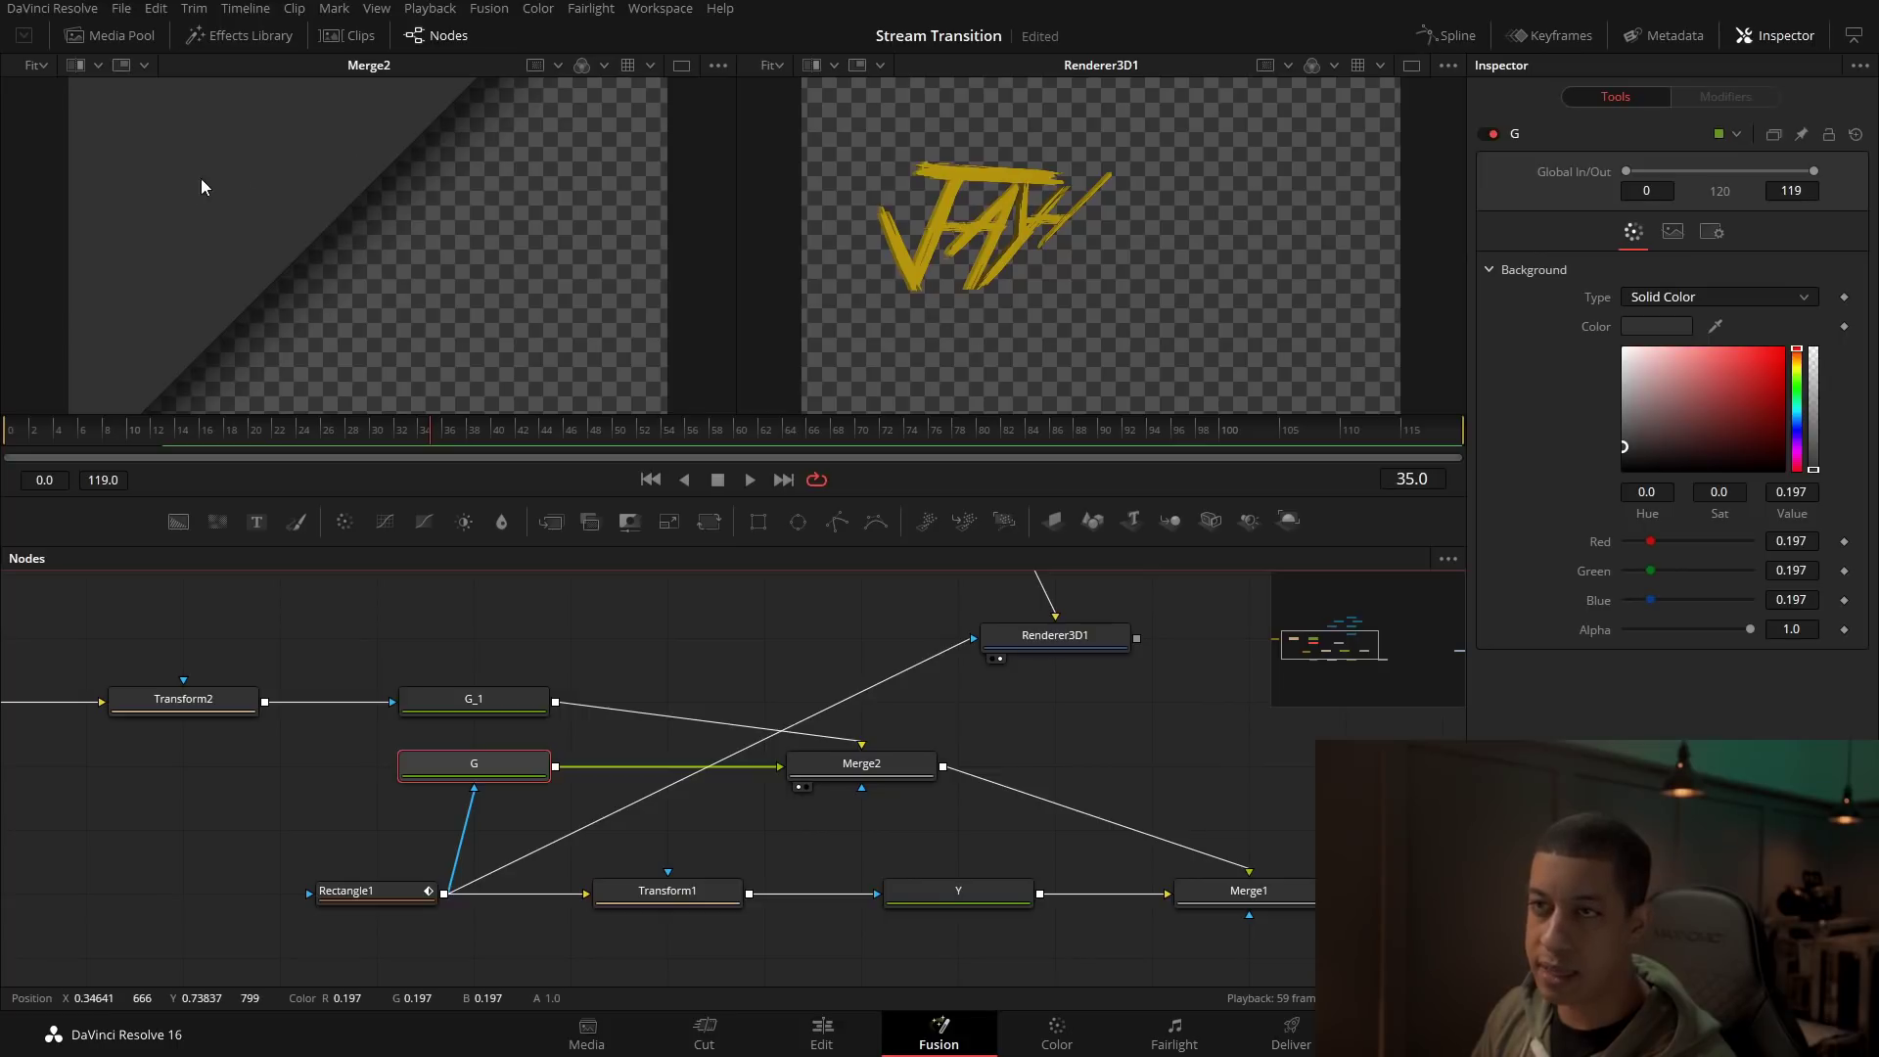
# Step: Merge Renderer3D1's output over Merge2 ahead of Merge1, and view the new merge node
pyautogui.hscroll(3, 1071, 703)
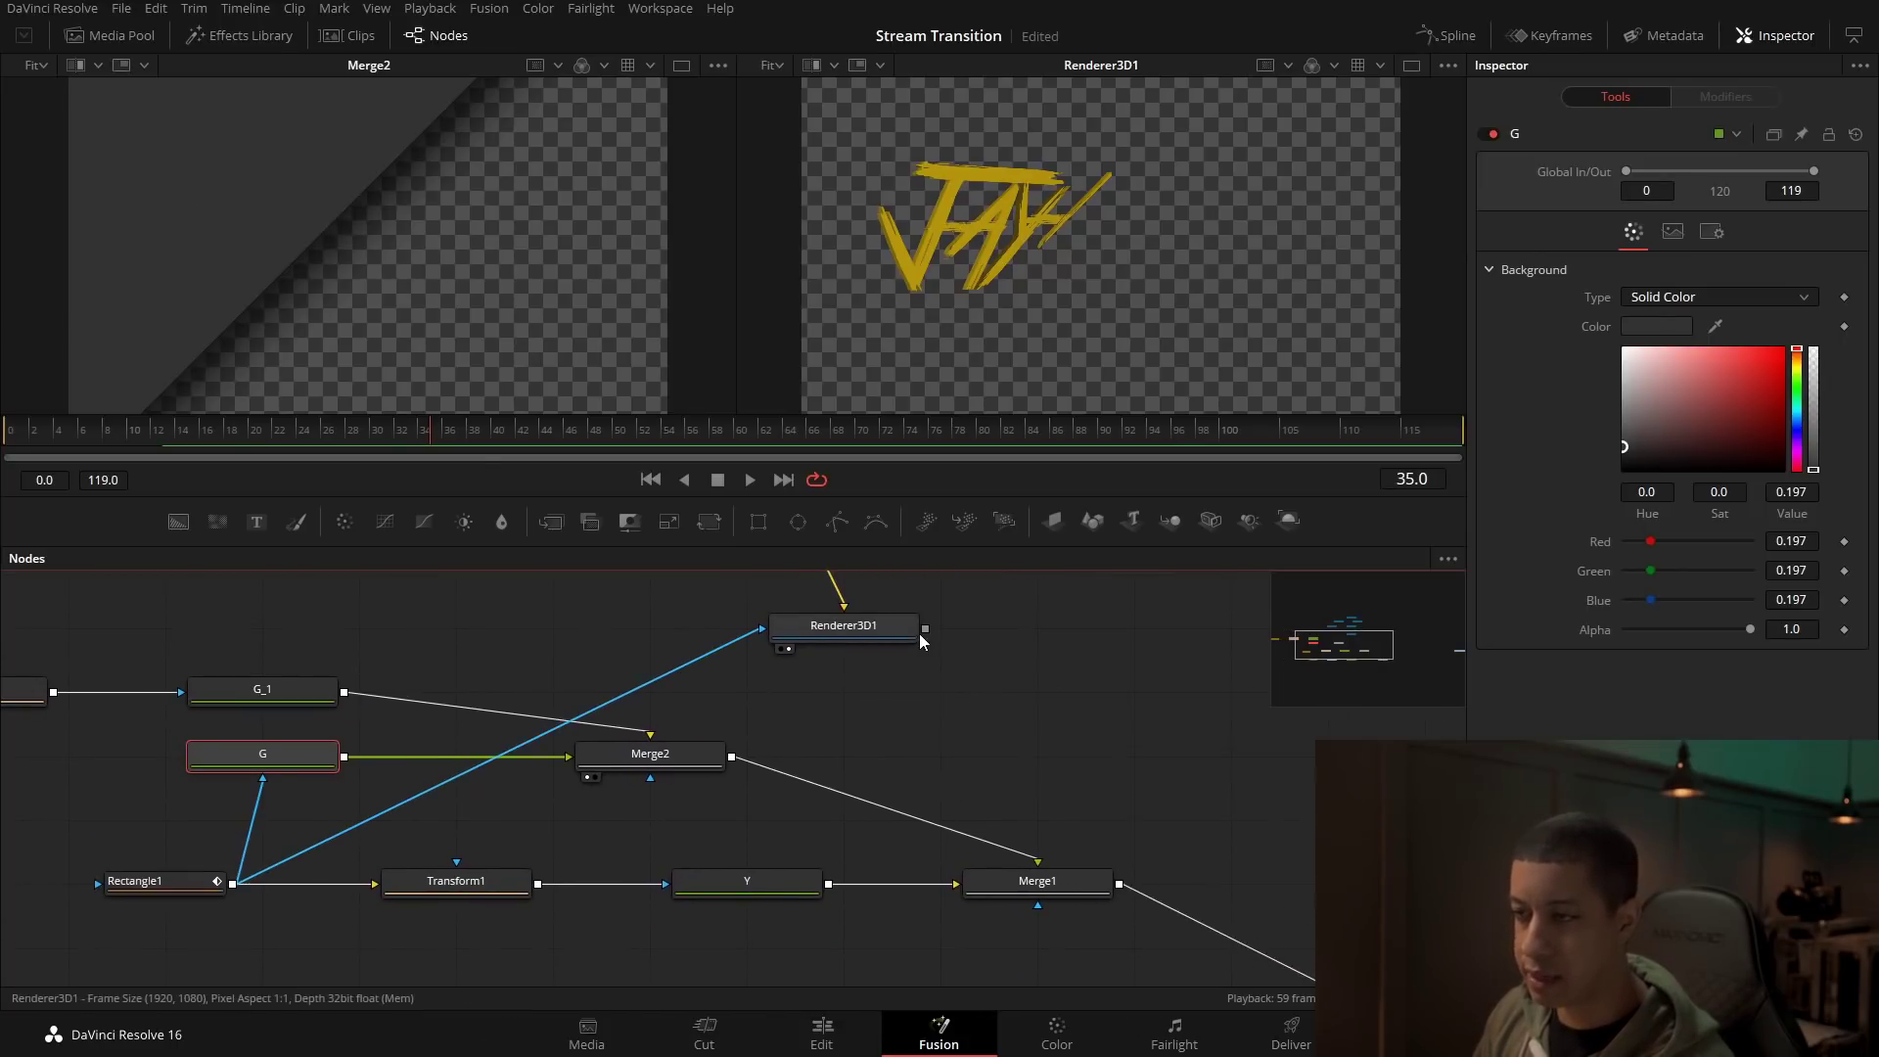
pyautogui.moveTo(925, 631); pyautogui.dragTo(734, 762)
pyautogui.press('2')
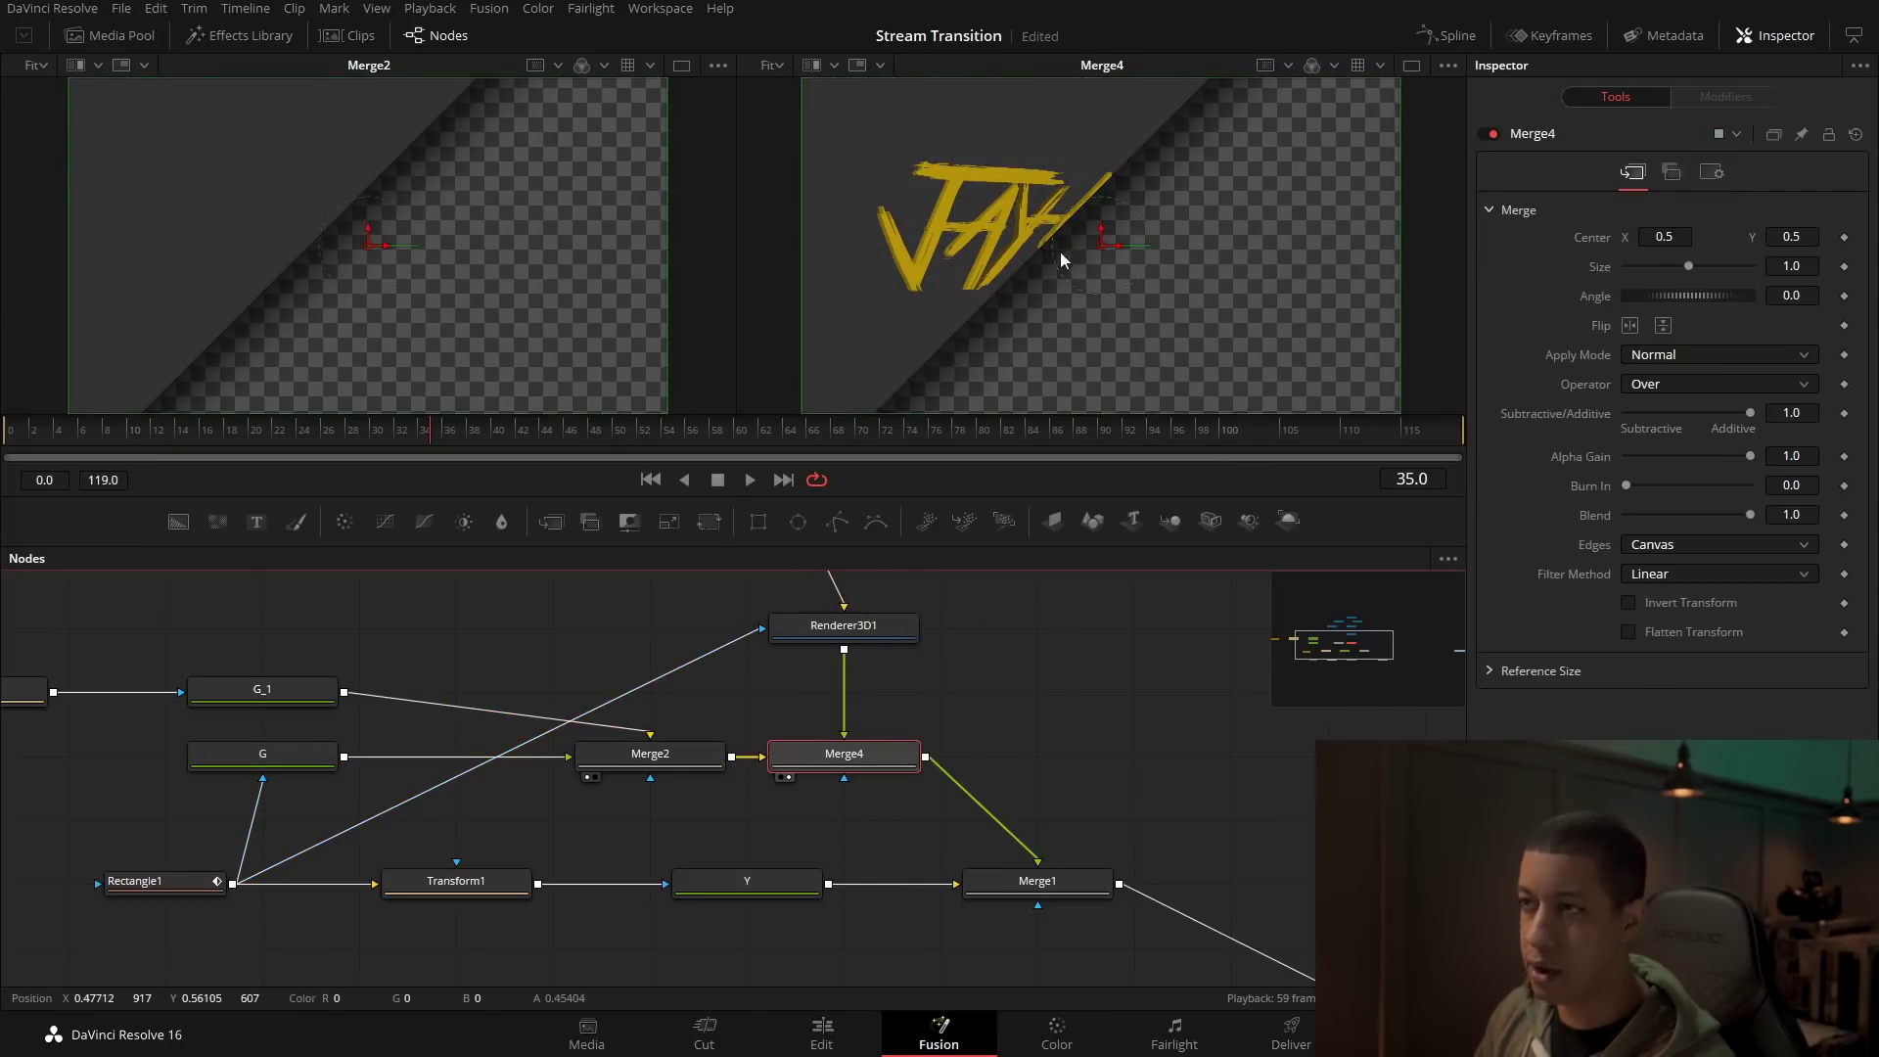
pyautogui.click(745, 638)
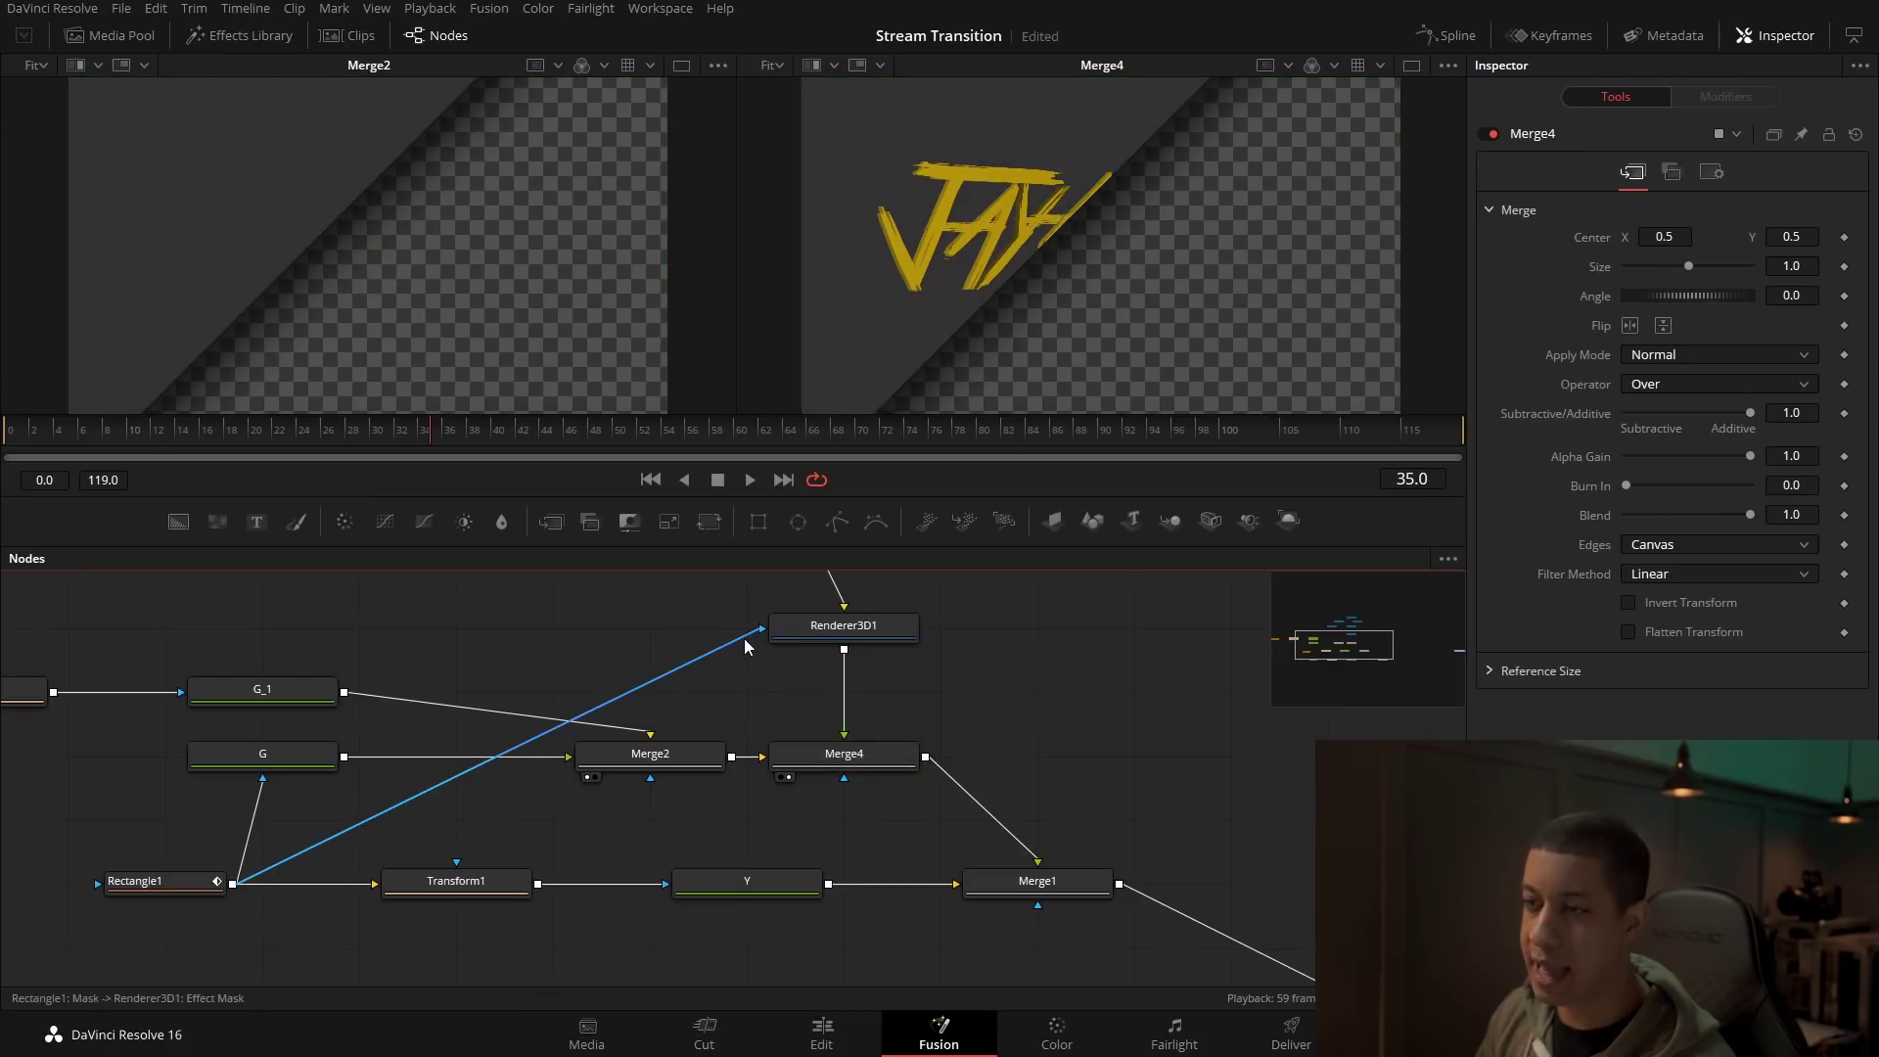
# Step: Compare the text with Rectangle1's mask disconnected from and reconnected to Renderer3D1, and check the masked result through frame 65
pyautogui.click(733, 645)
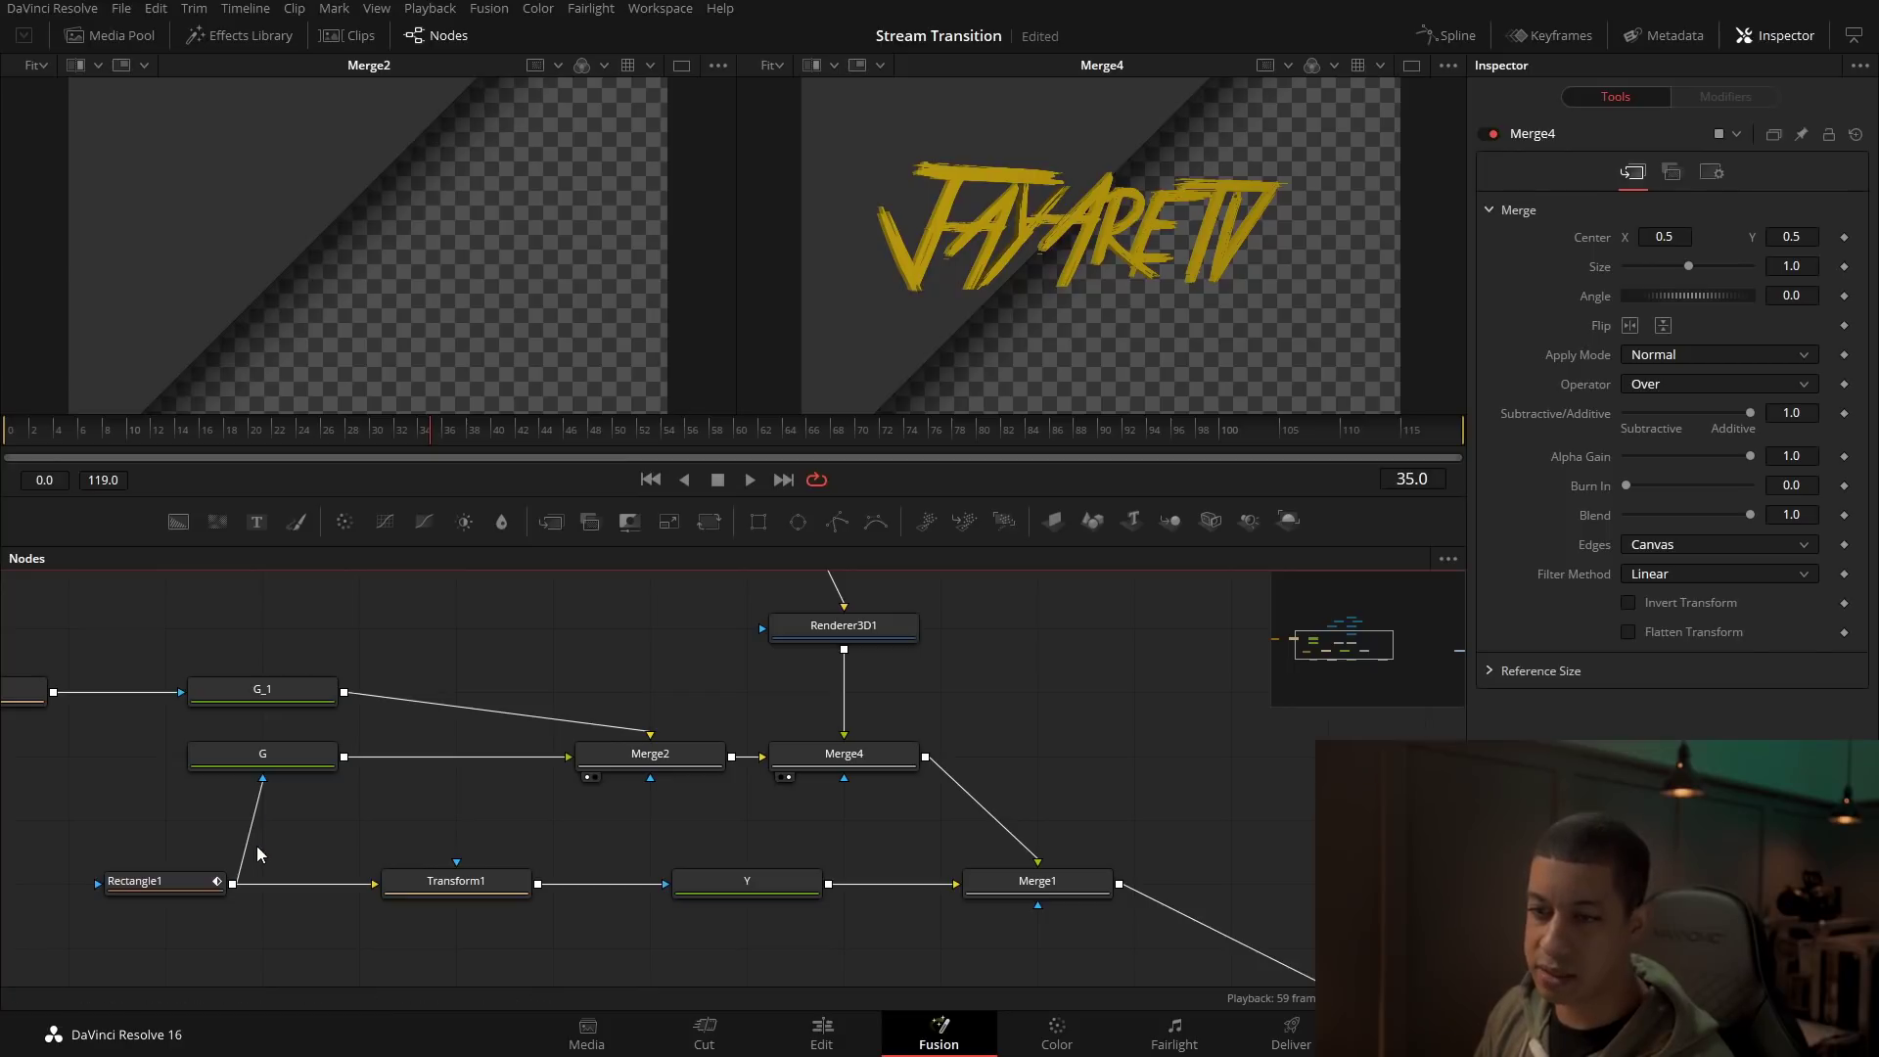
pyautogui.moveTo(232, 884); pyautogui.dragTo(799, 634)
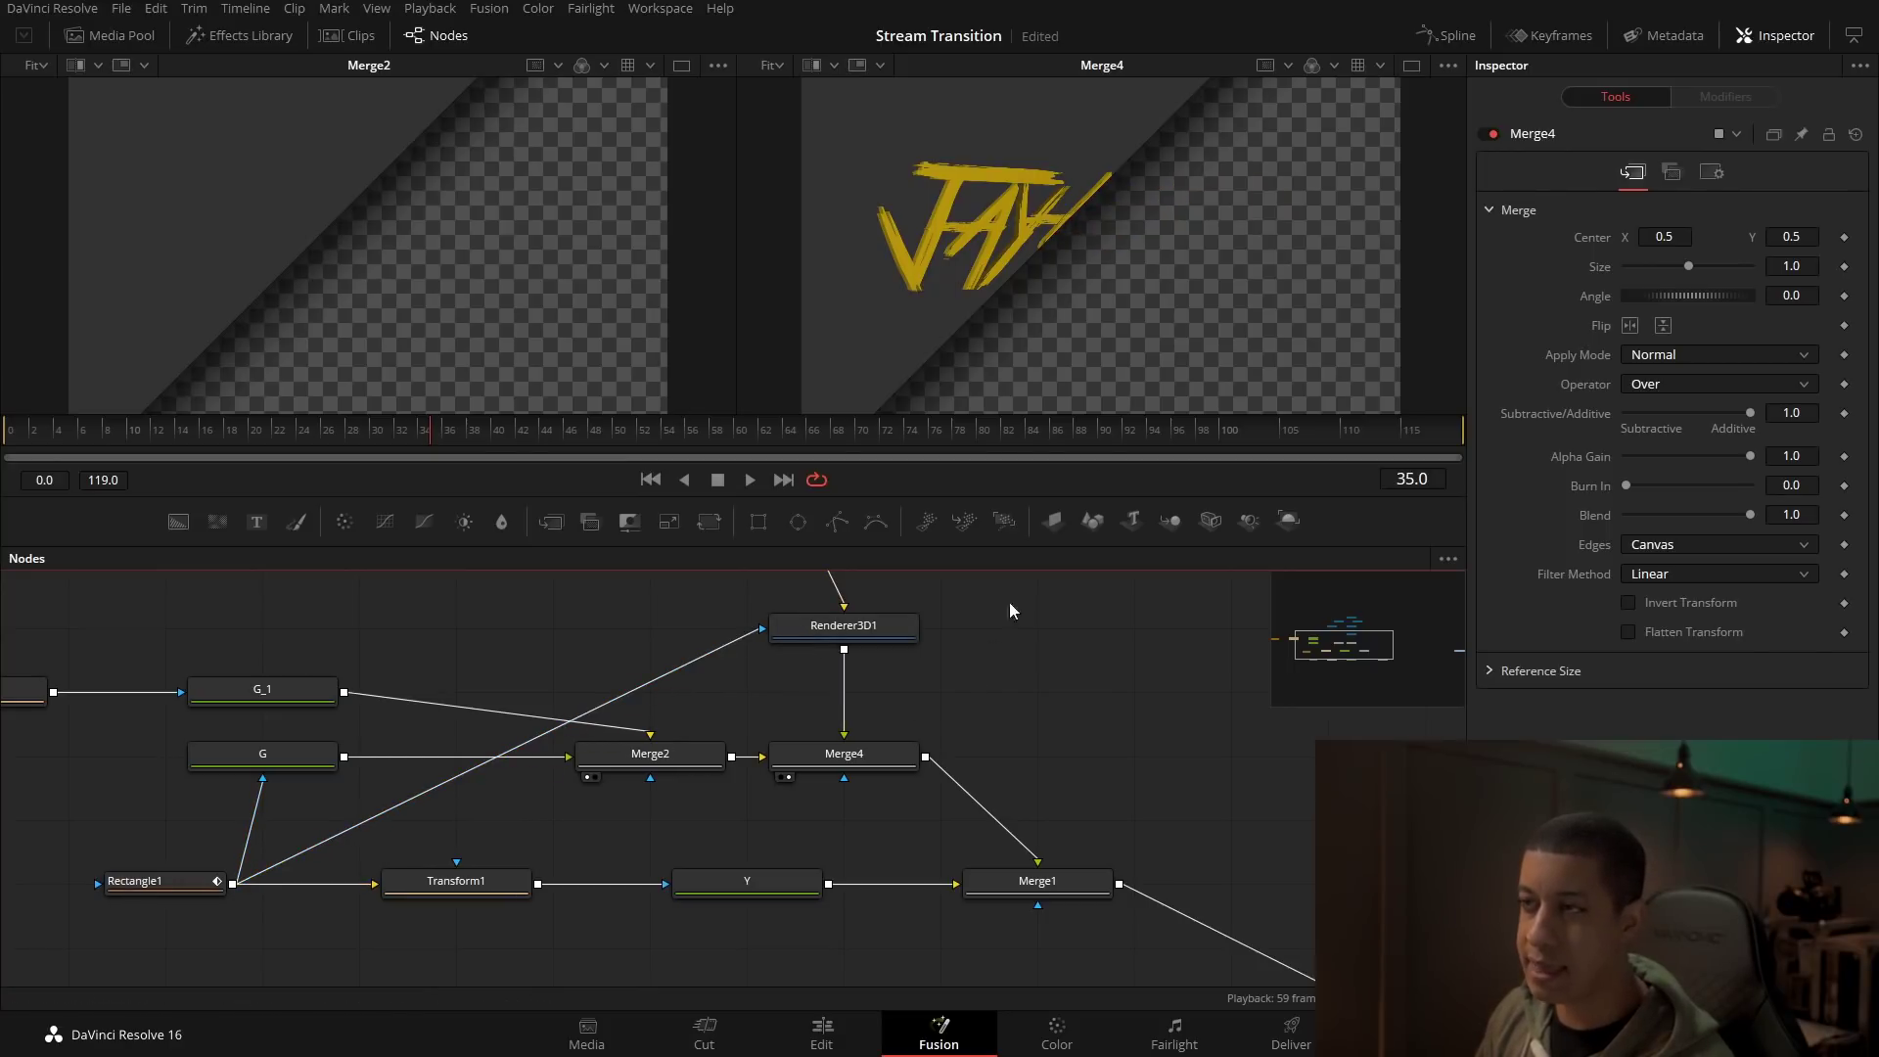
pyautogui.moveTo(411, 430); pyautogui.dragTo(1055, 431)
pyautogui.moveTo(866, 424); pyautogui.dragTo(801, 417)
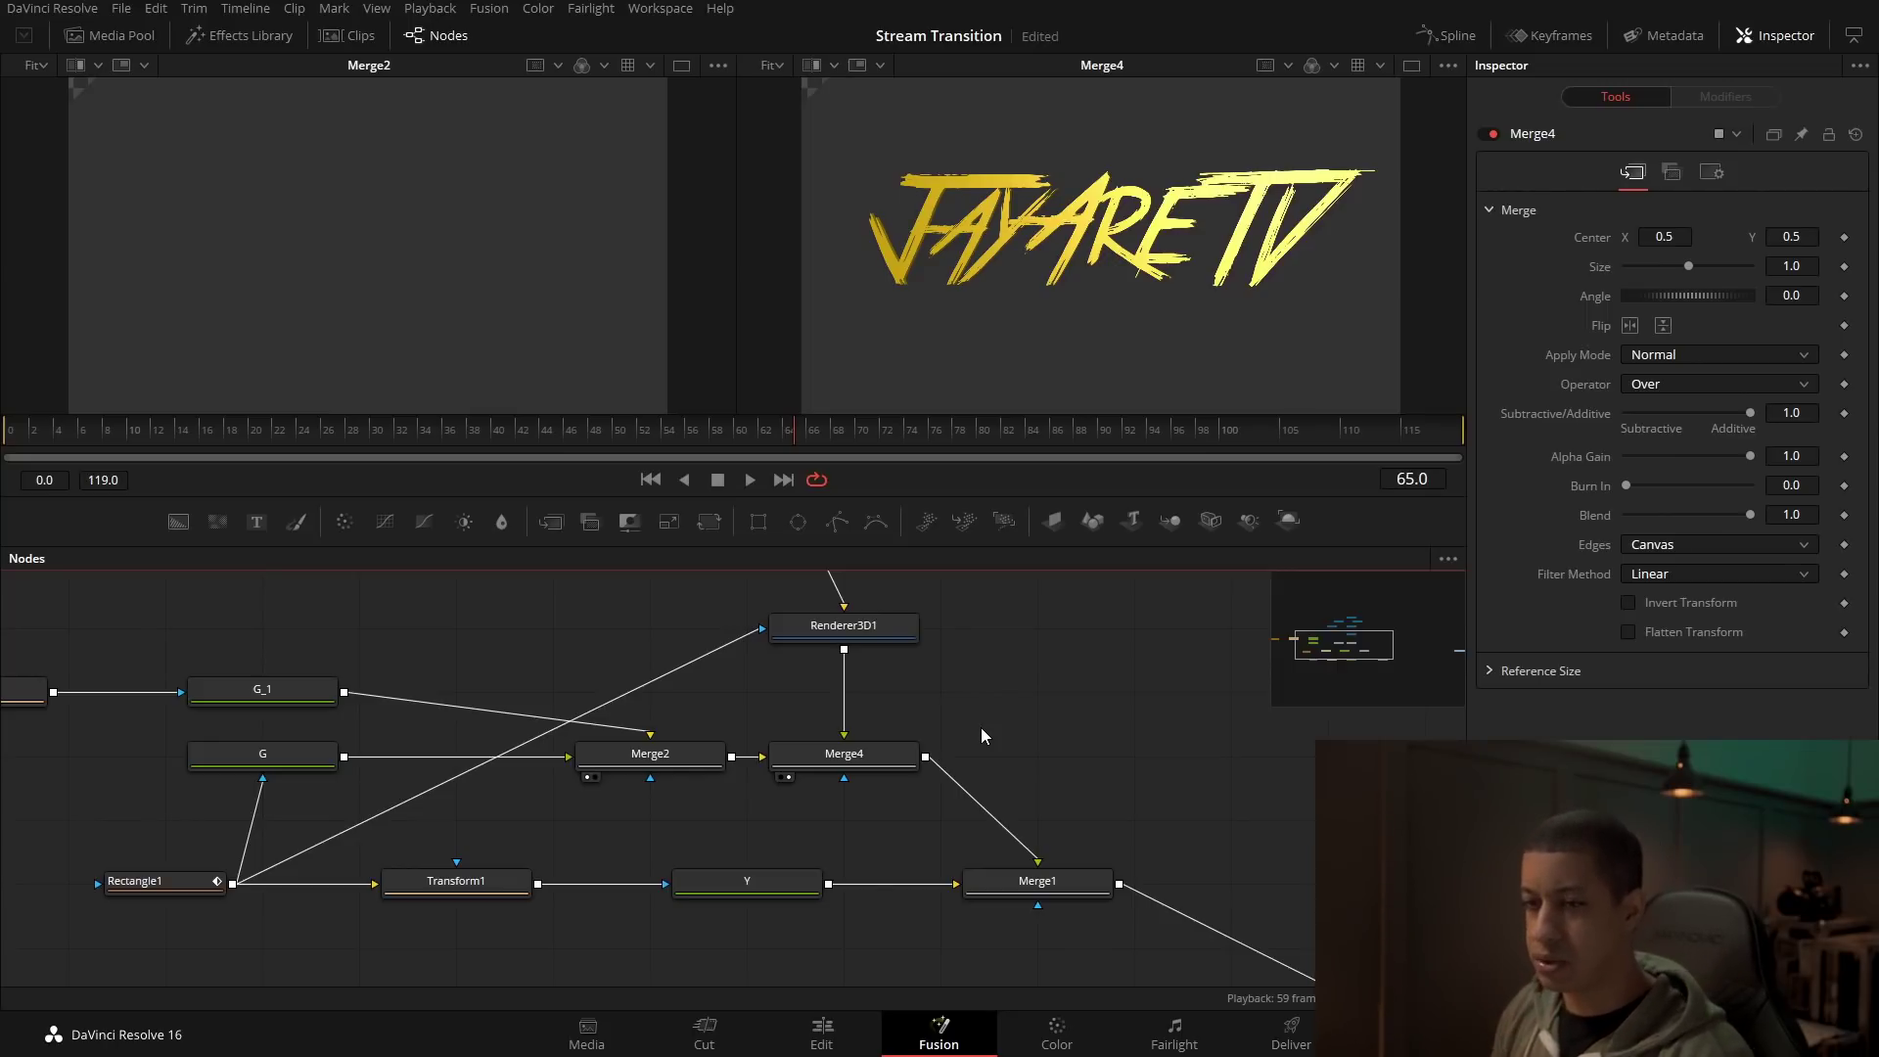
# Step: Add a Background node above G_1 and set its color to #dab511, matching the Y node
pyautogui.moveTo(358, 753); pyautogui.dragTo(462, 750)
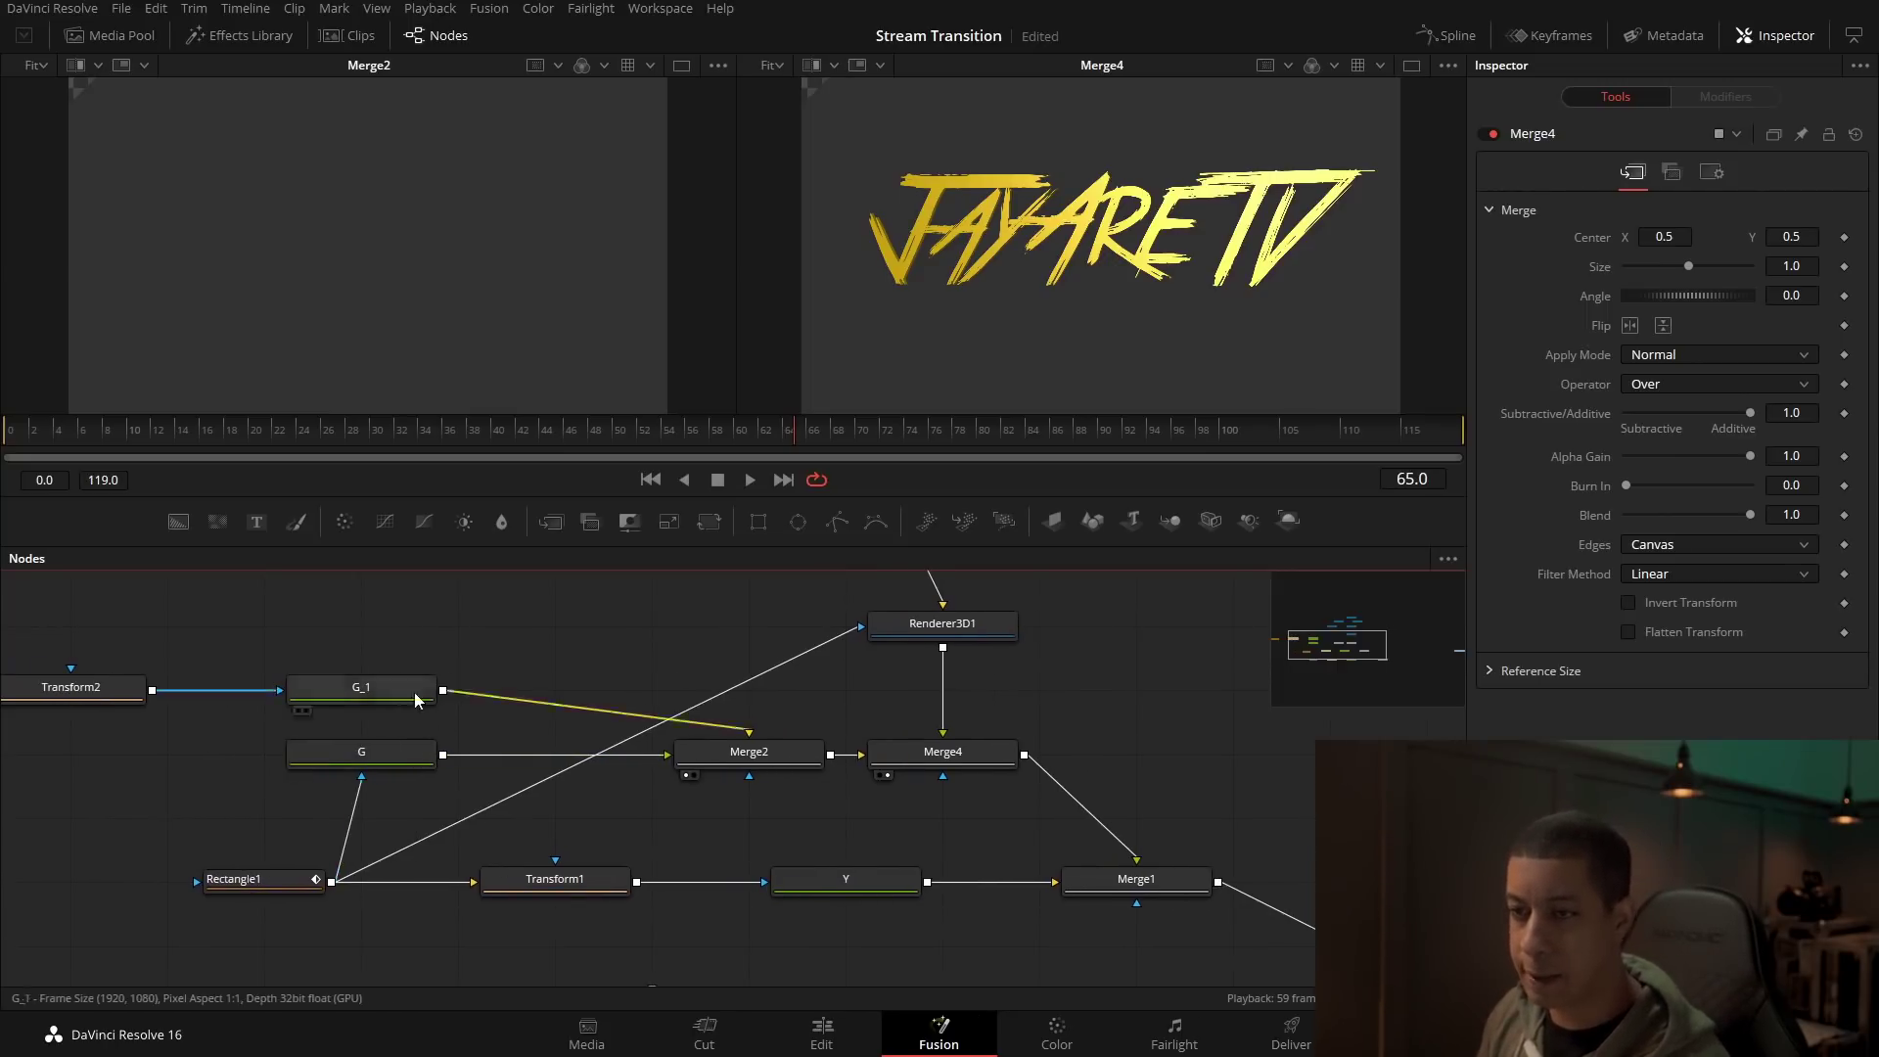
pyautogui.moveTo(488, 617)
pyautogui.mouseDown()
pyautogui.moveTo(648, 616)
pyautogui.moveTo(566, 627)
pyautogui.mouseUp()
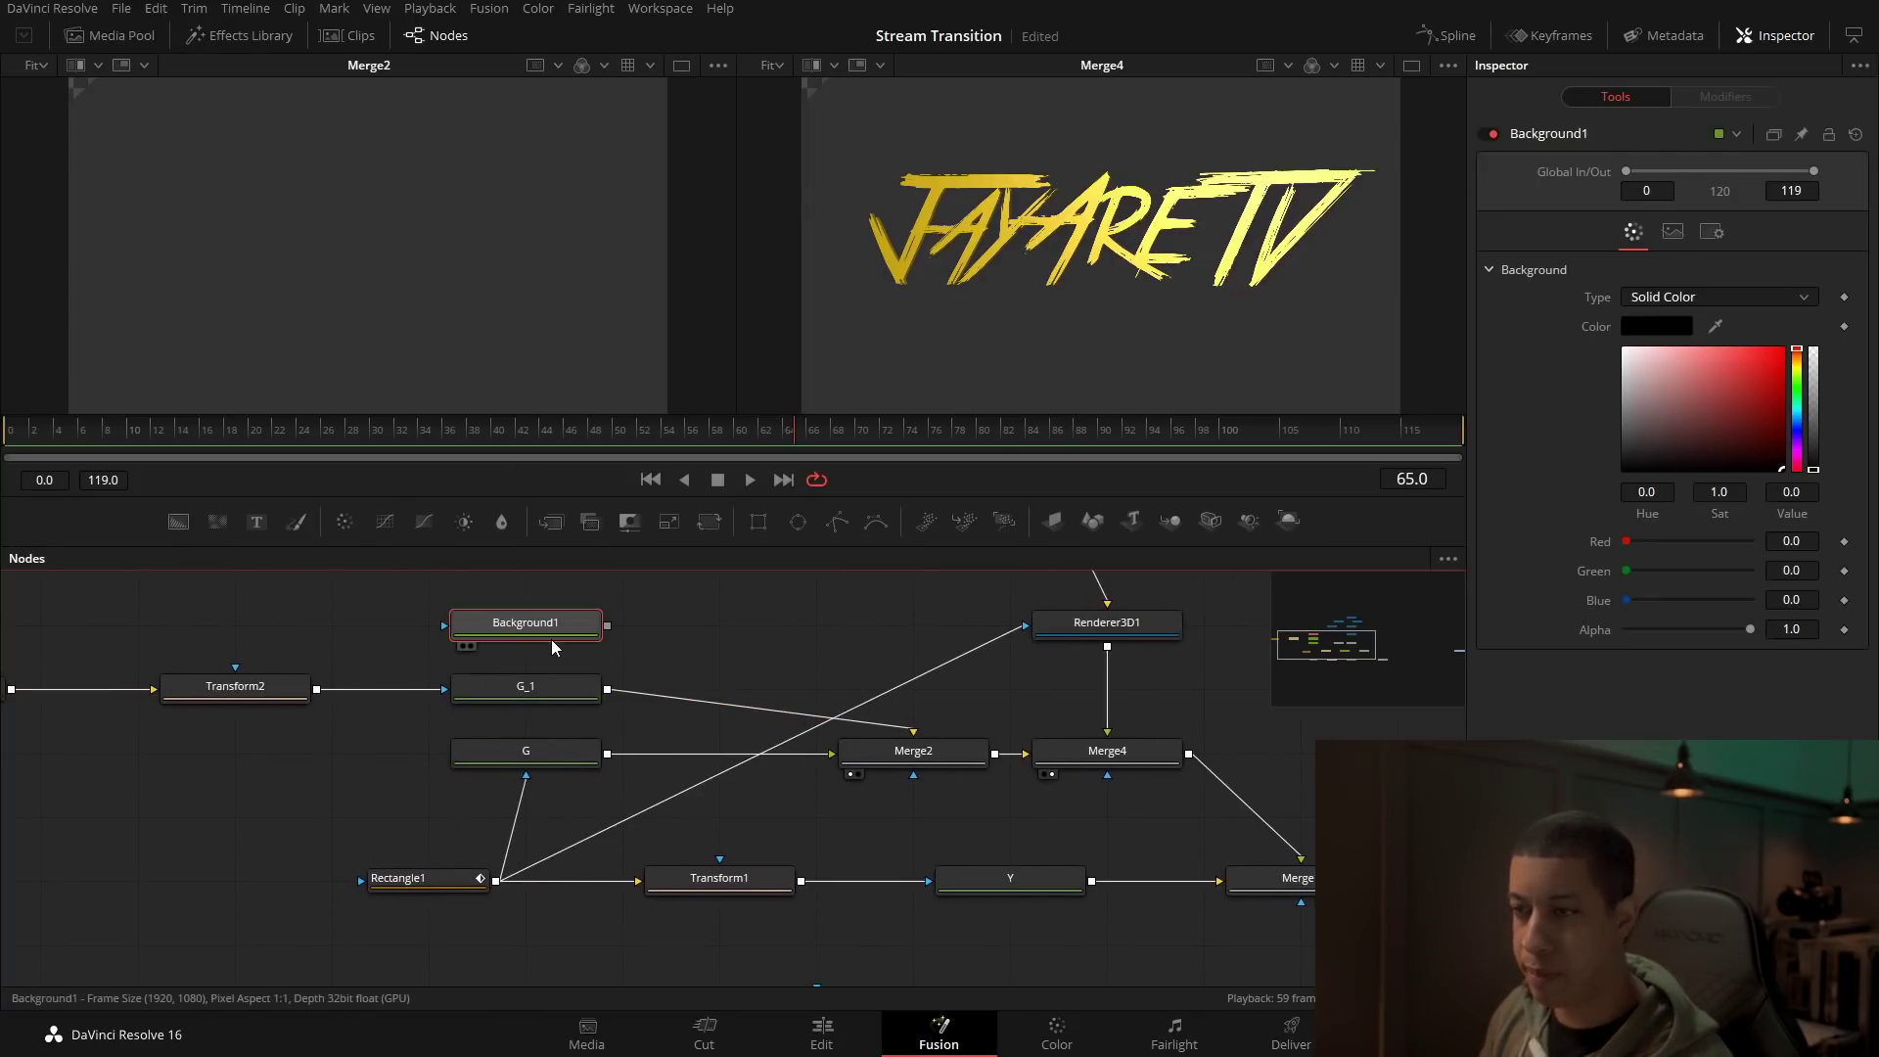
pyautogui.click(1020, 888)
pyautogui.click(1672, 325)
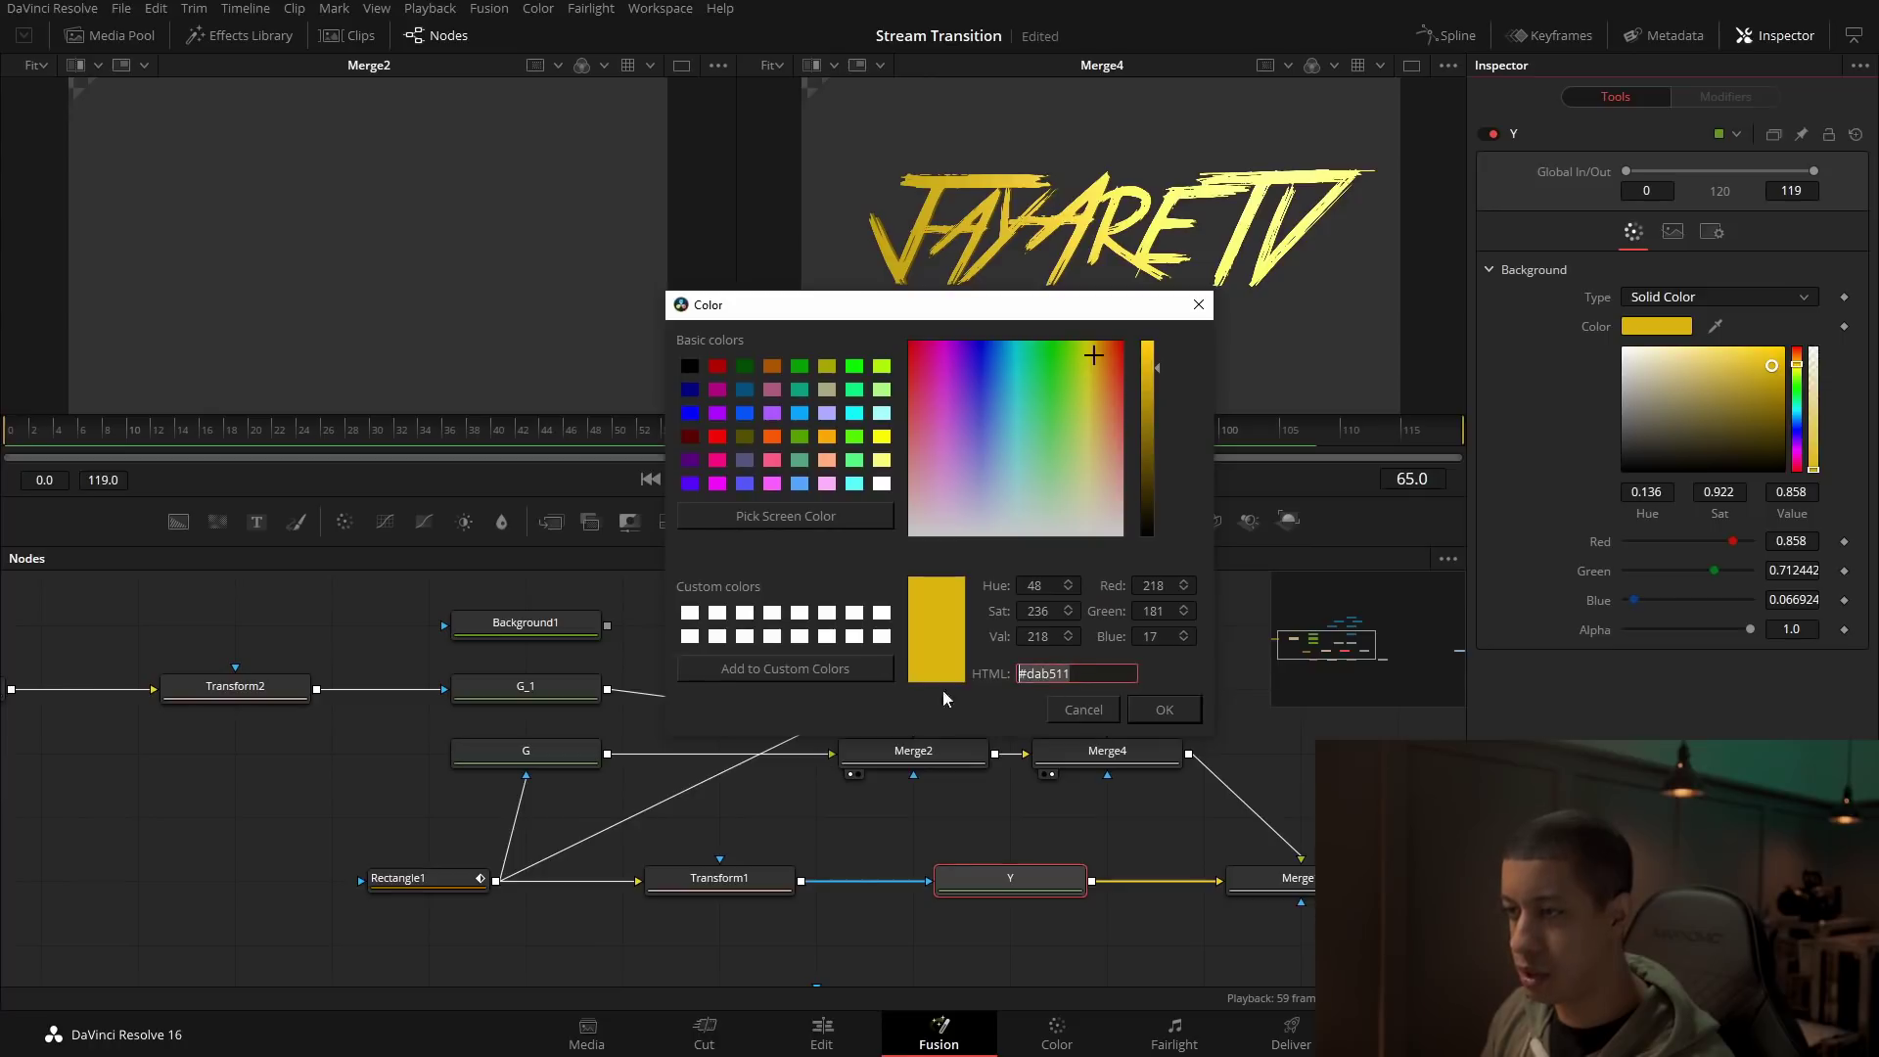
pyautogui.press('Escape')
pyautogui.click(572, 628)
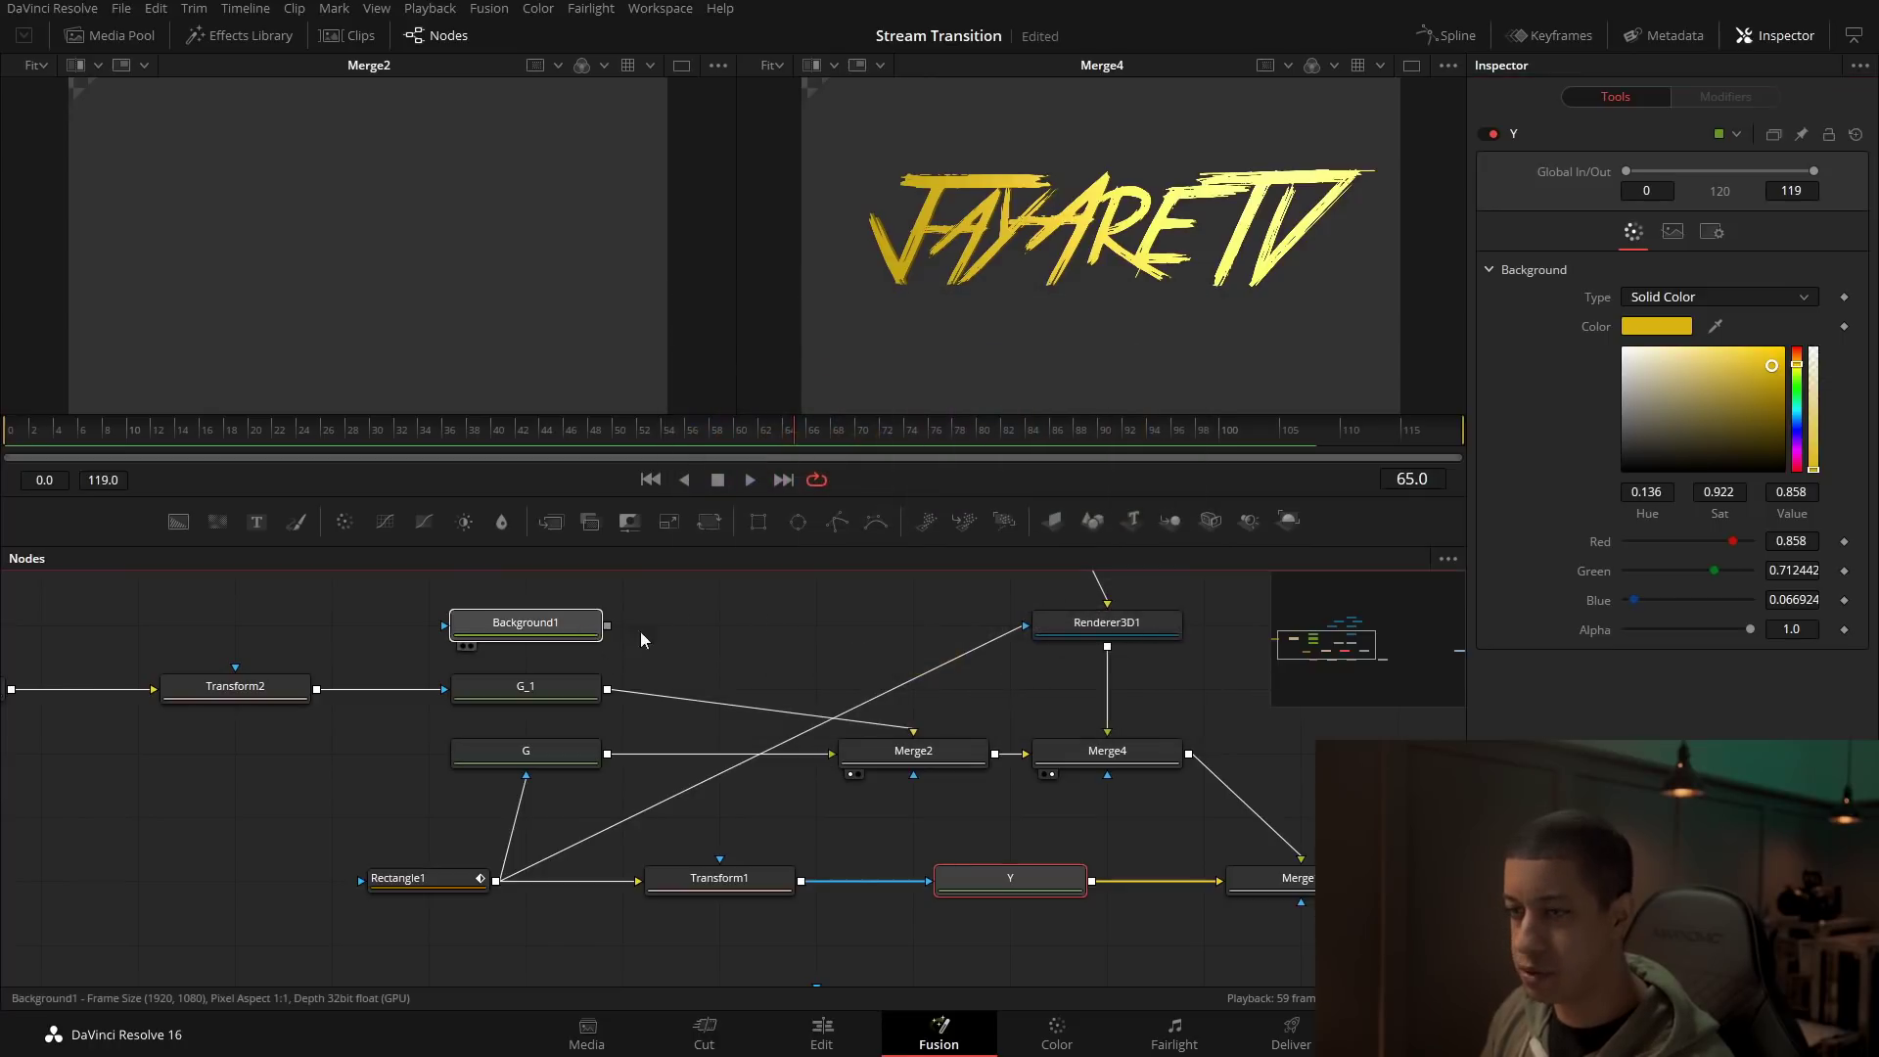
pyautogui.click(1676, 325)
pyautogui.write('#dab511')
pyautogui.click(1163, 710)
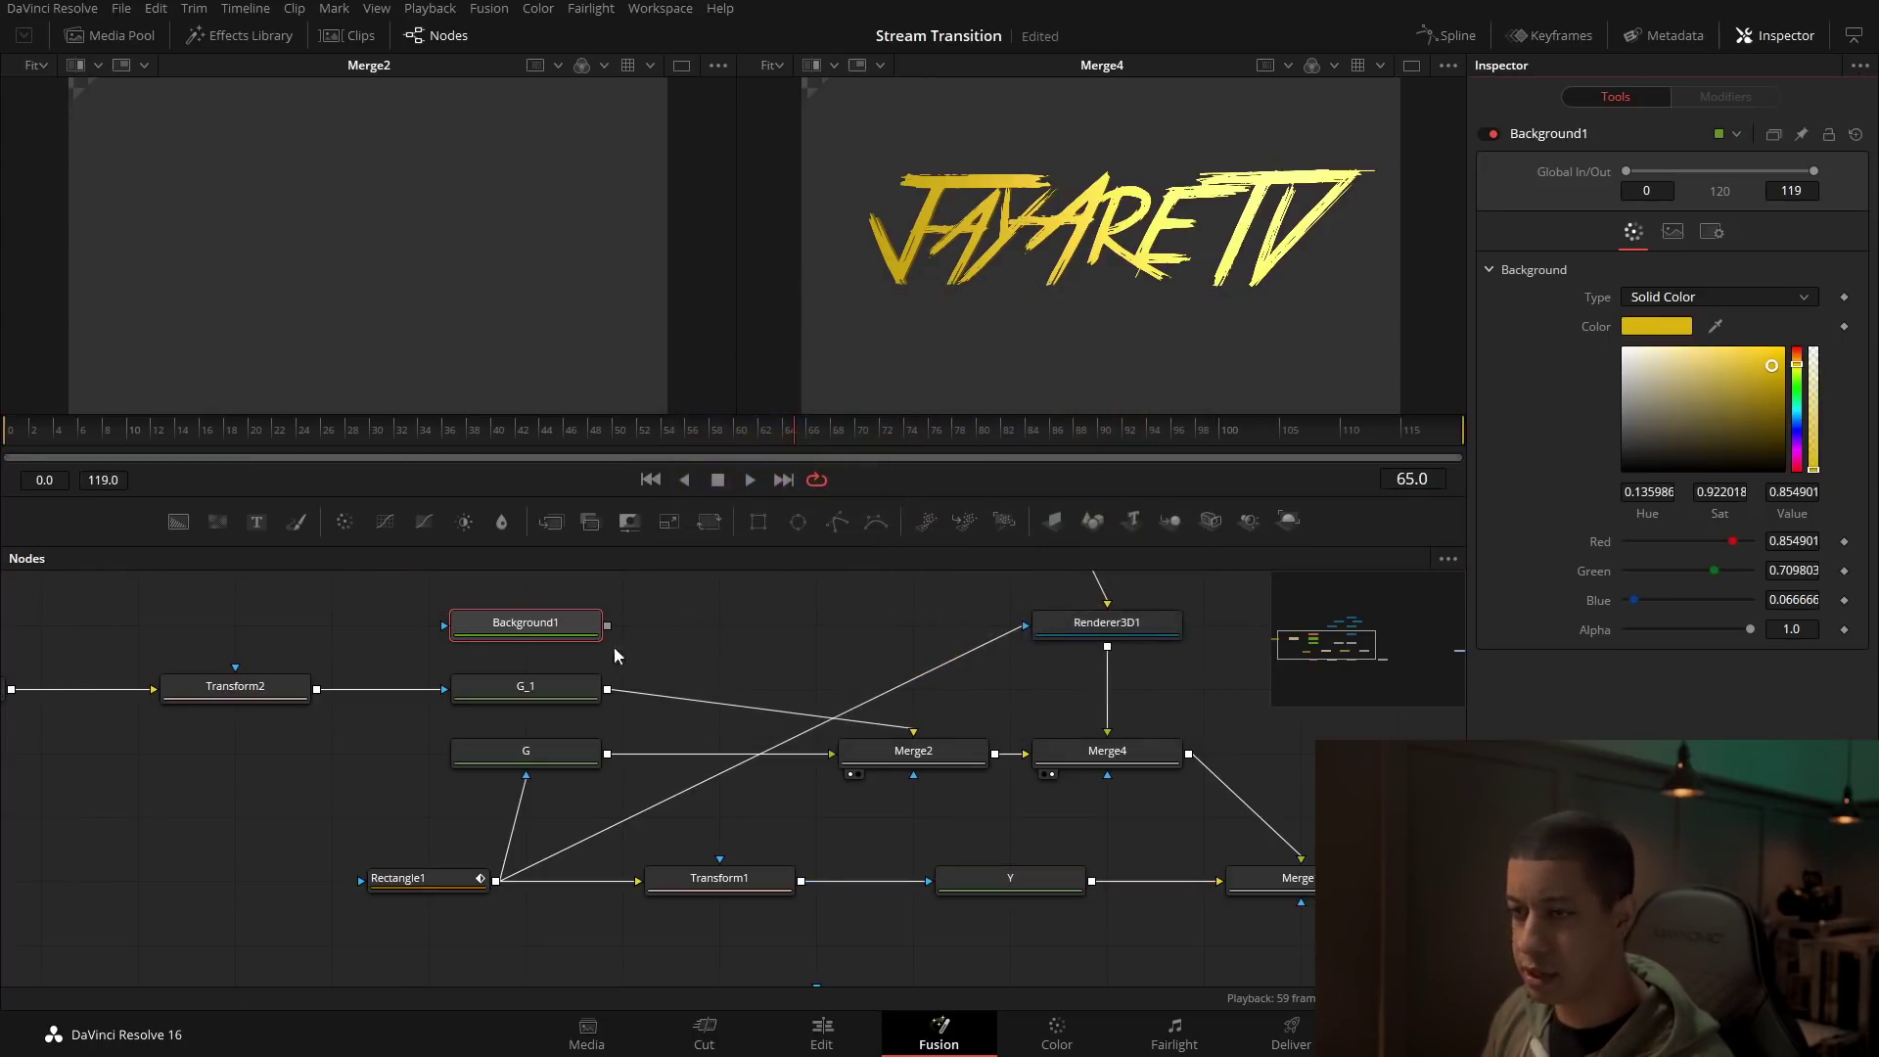
# Step: Add an Ellipse mask node beside Background1 and connect it as that background's effect mask
pyautogui.scroll(2, 795, 671)
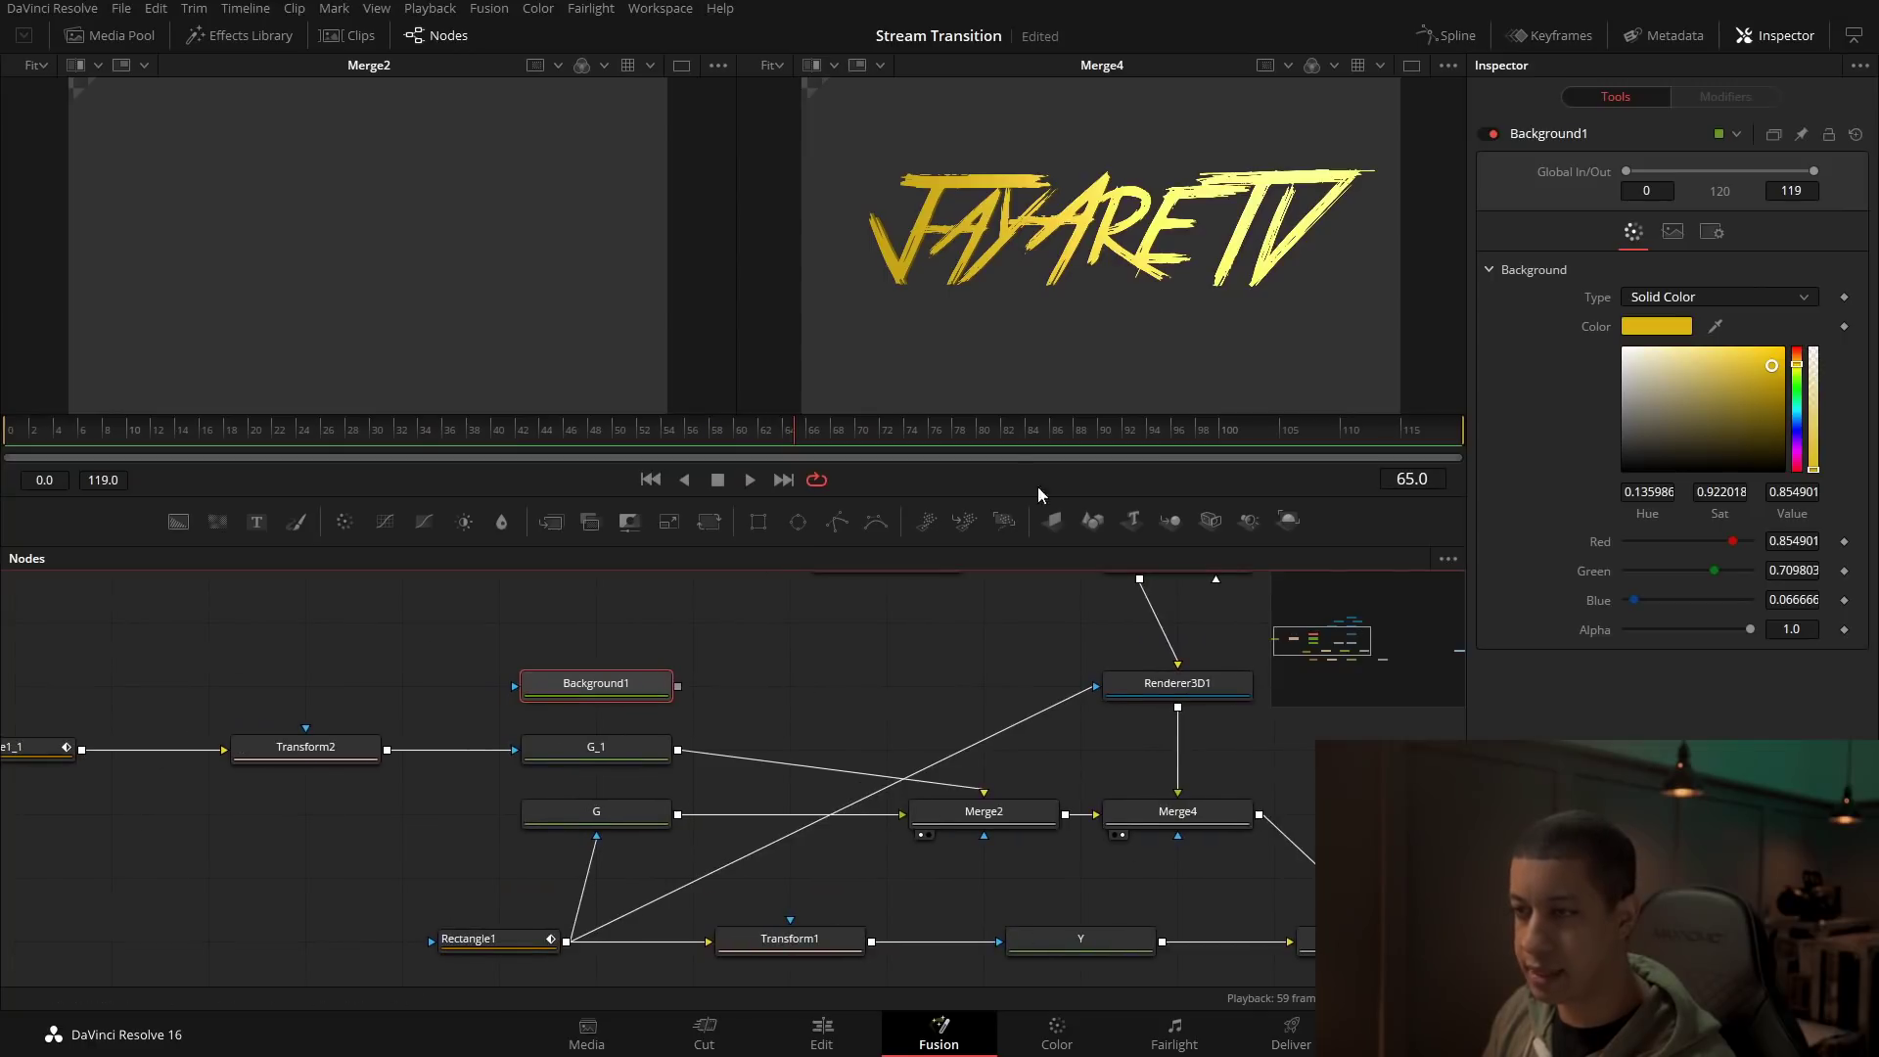
pyautogui.moveTo(799, 520); pyautogui.dragTo(392, 683)
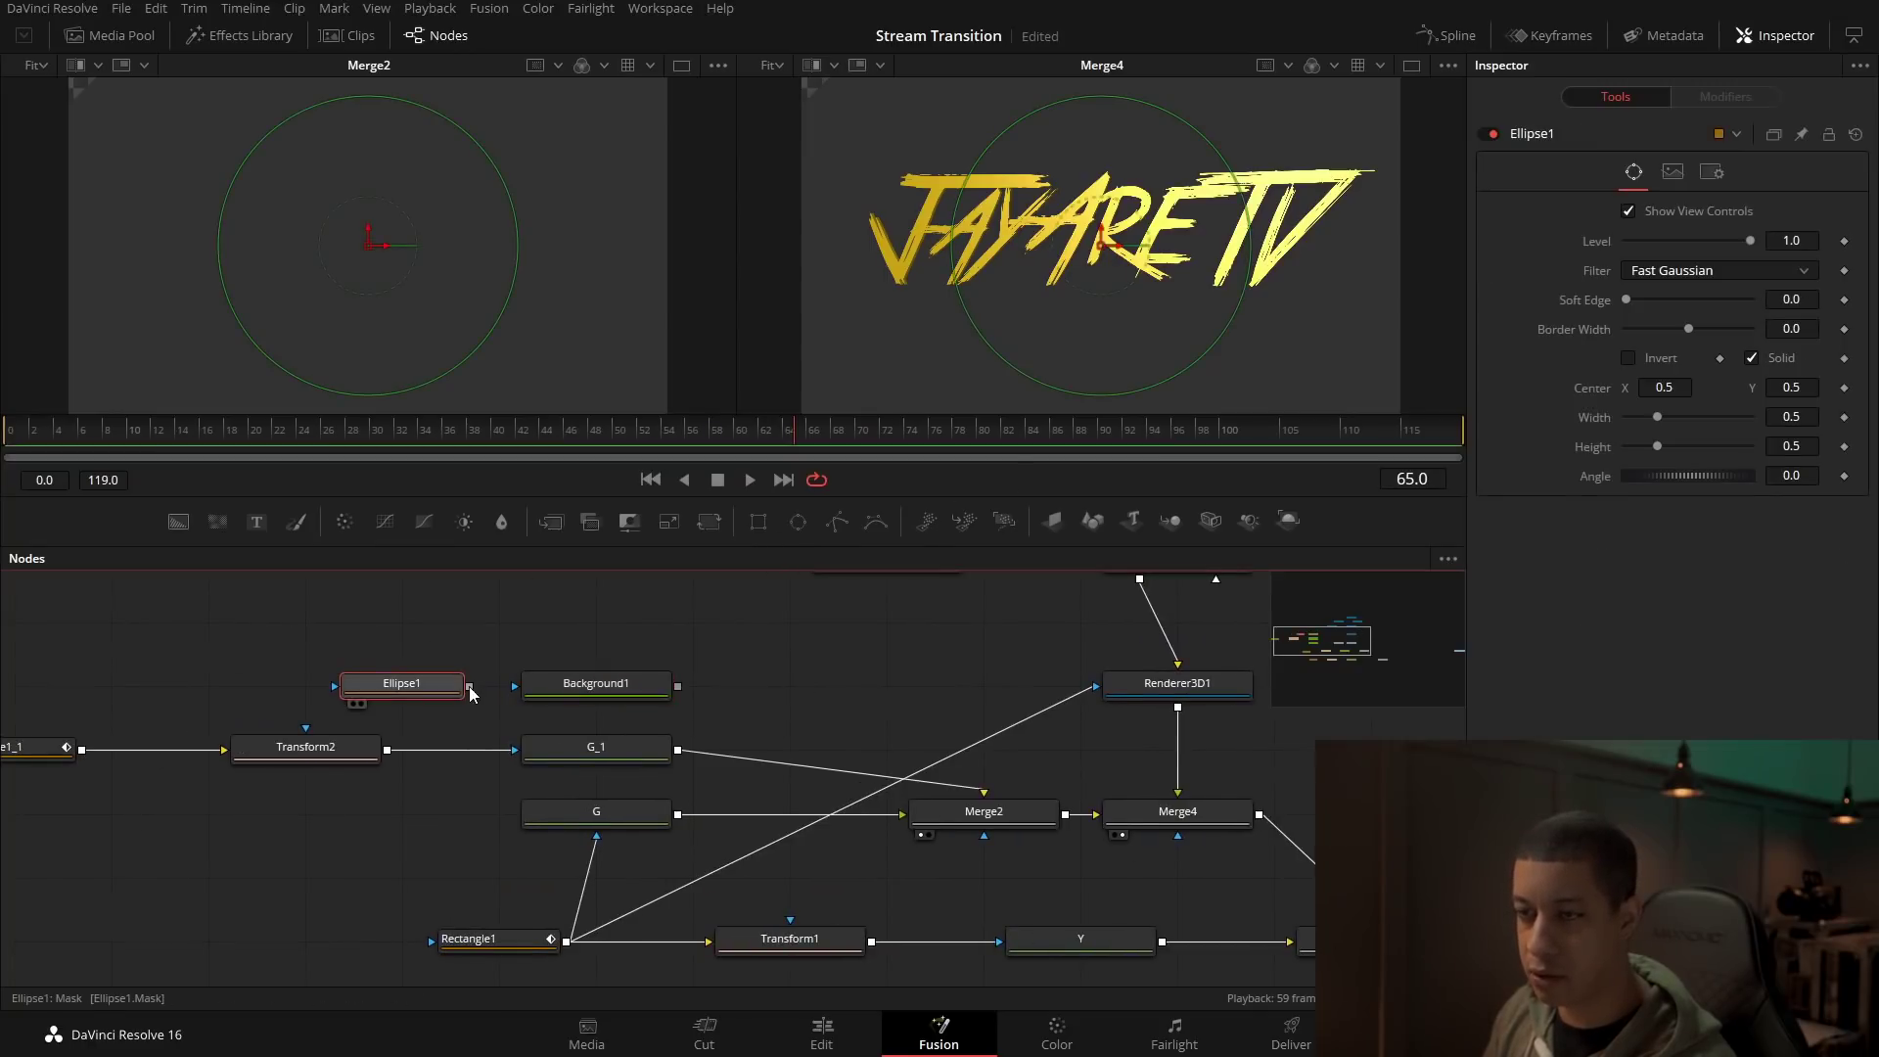
pyautogui.scroll(-1, 812, 697)
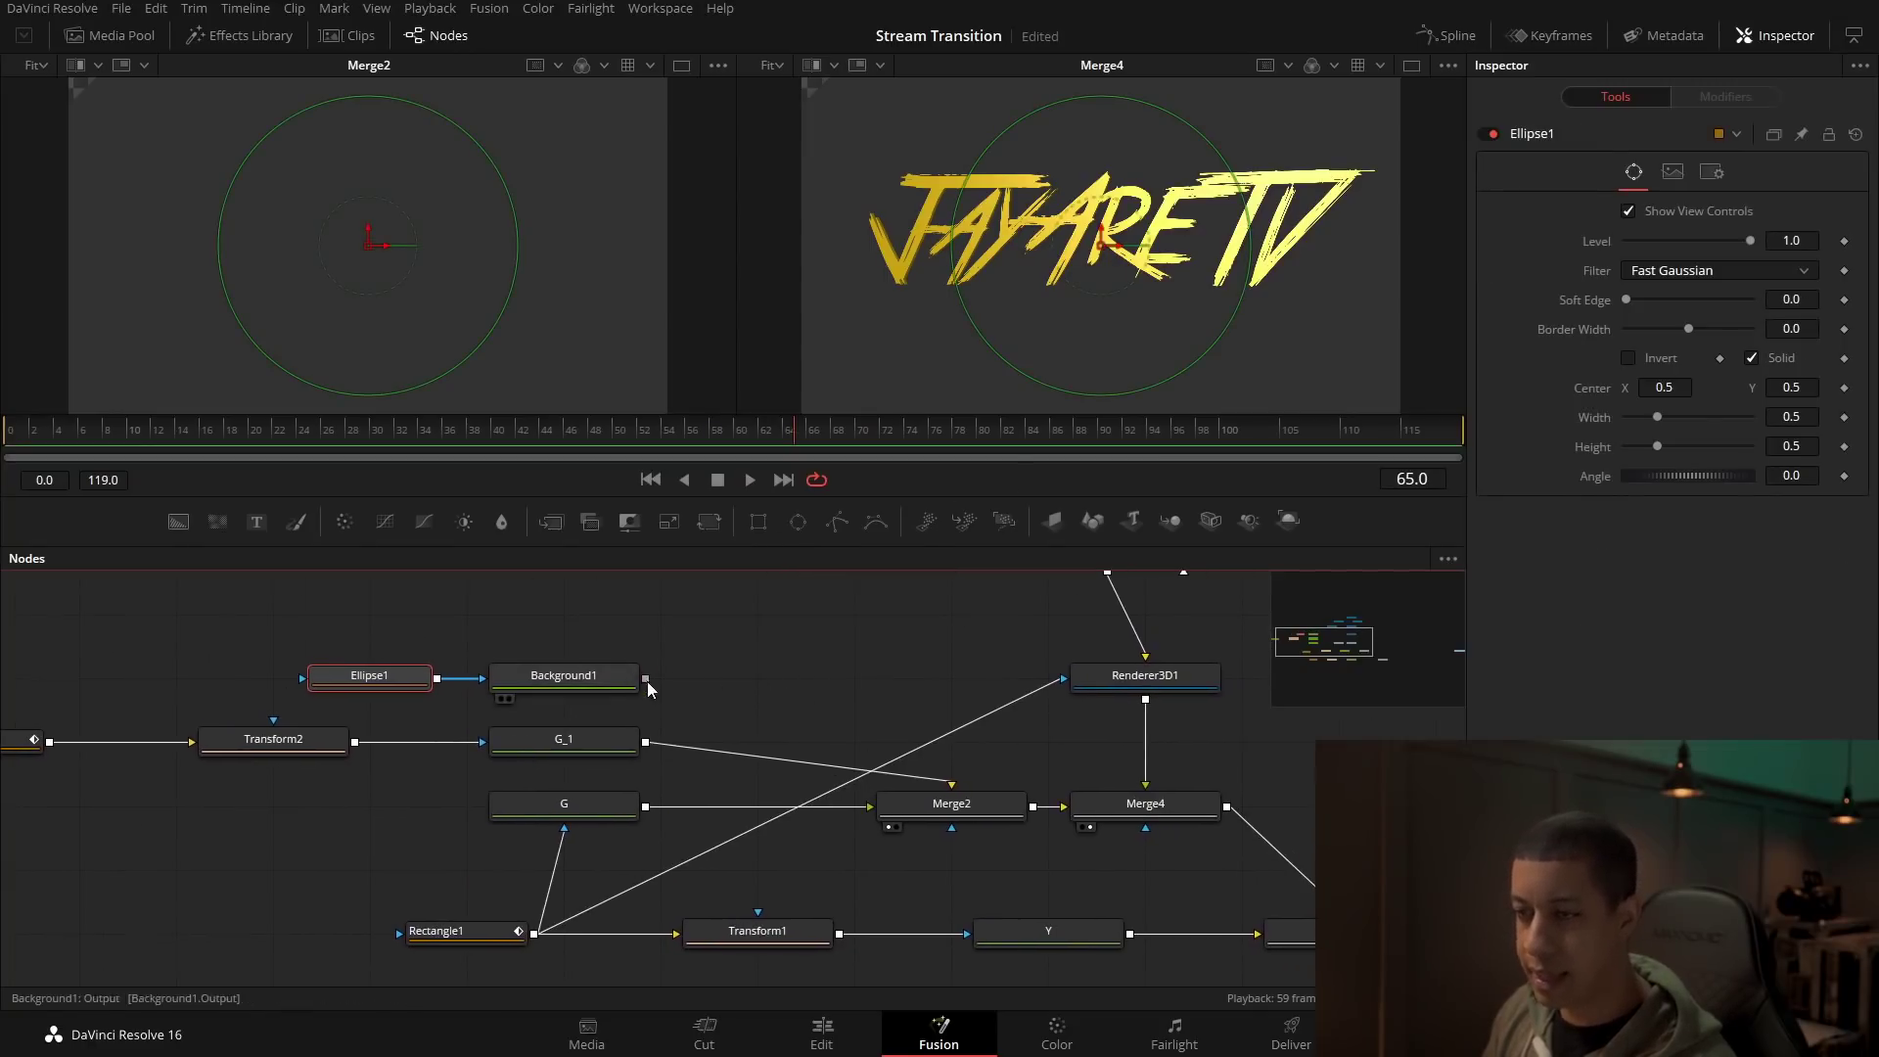
# Step: Merge Background1 over G ahead of Merge2, and view the new merge node in place of Merge2
pyautogui.scroll(-1, 731, 674)
pyautogui.moveTo(621, 673); pyautogui.dragTo(770, 663)
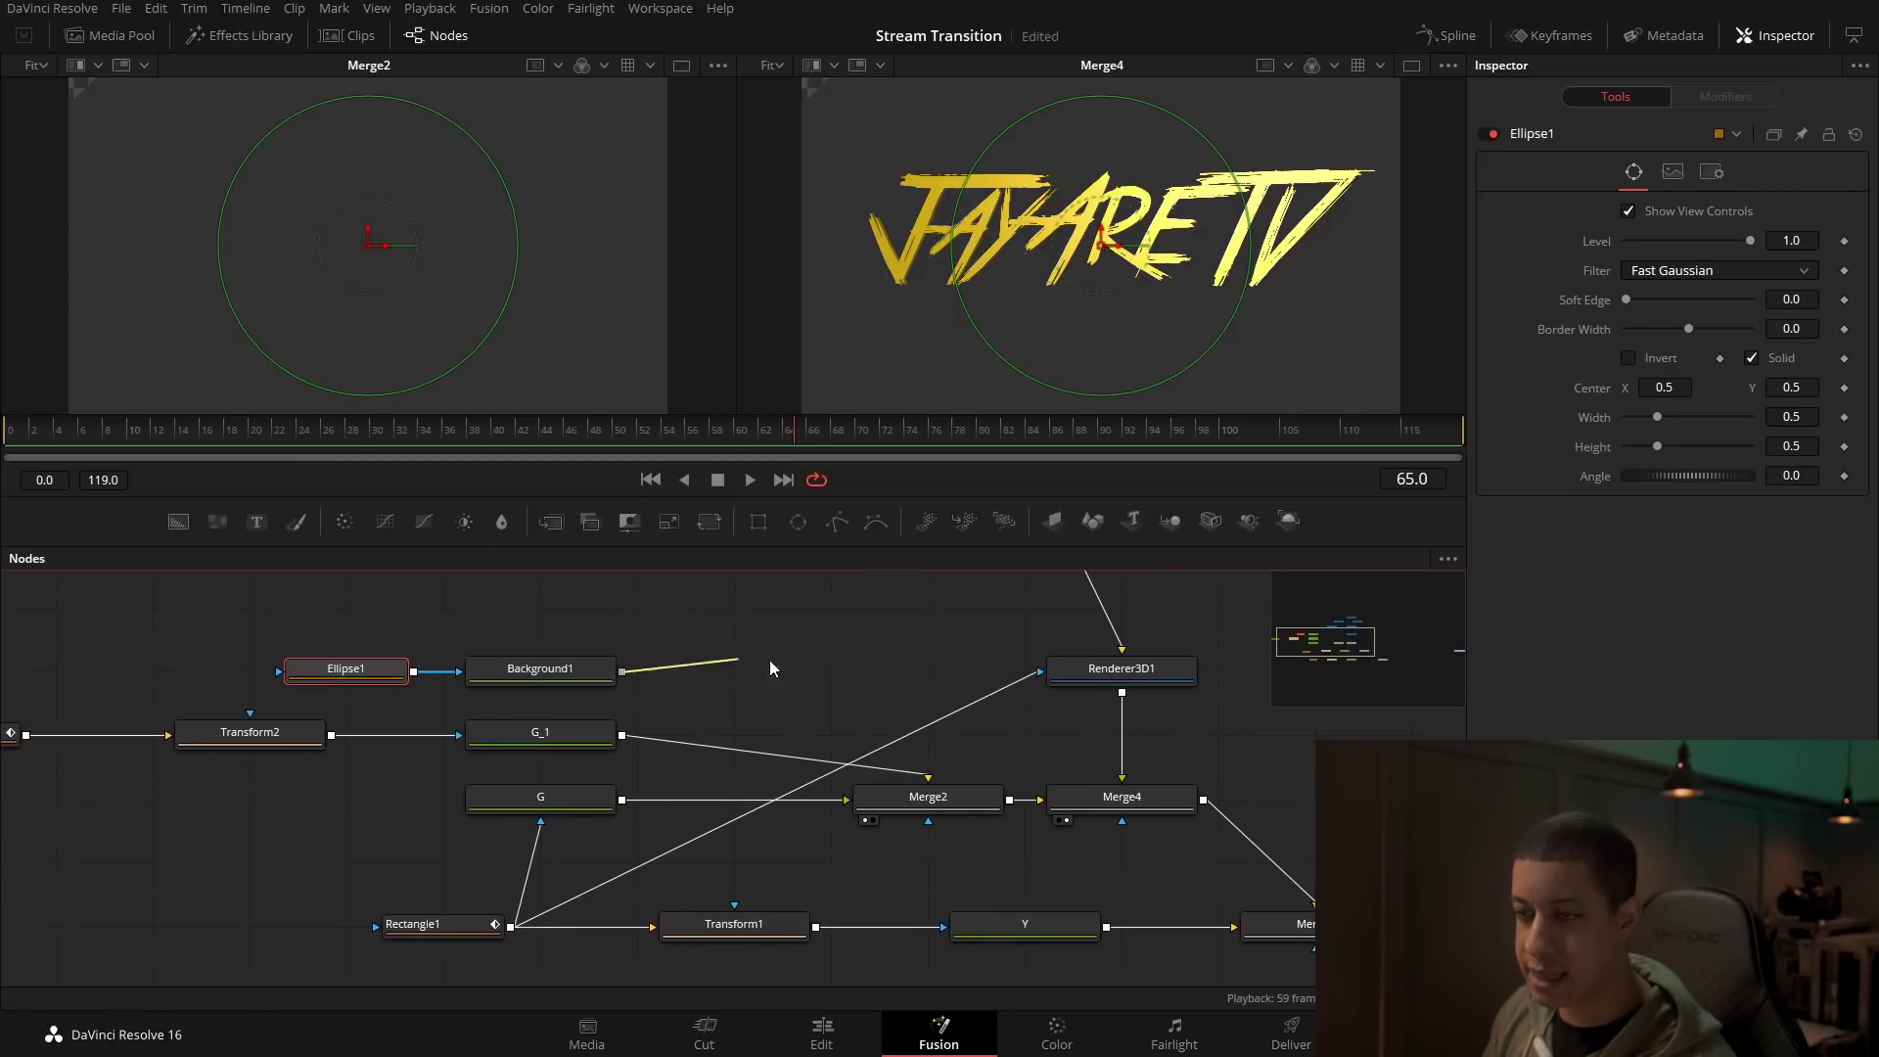
pyautogui.moveTo(622, 803); pyautogui.dragTo(622, 800)
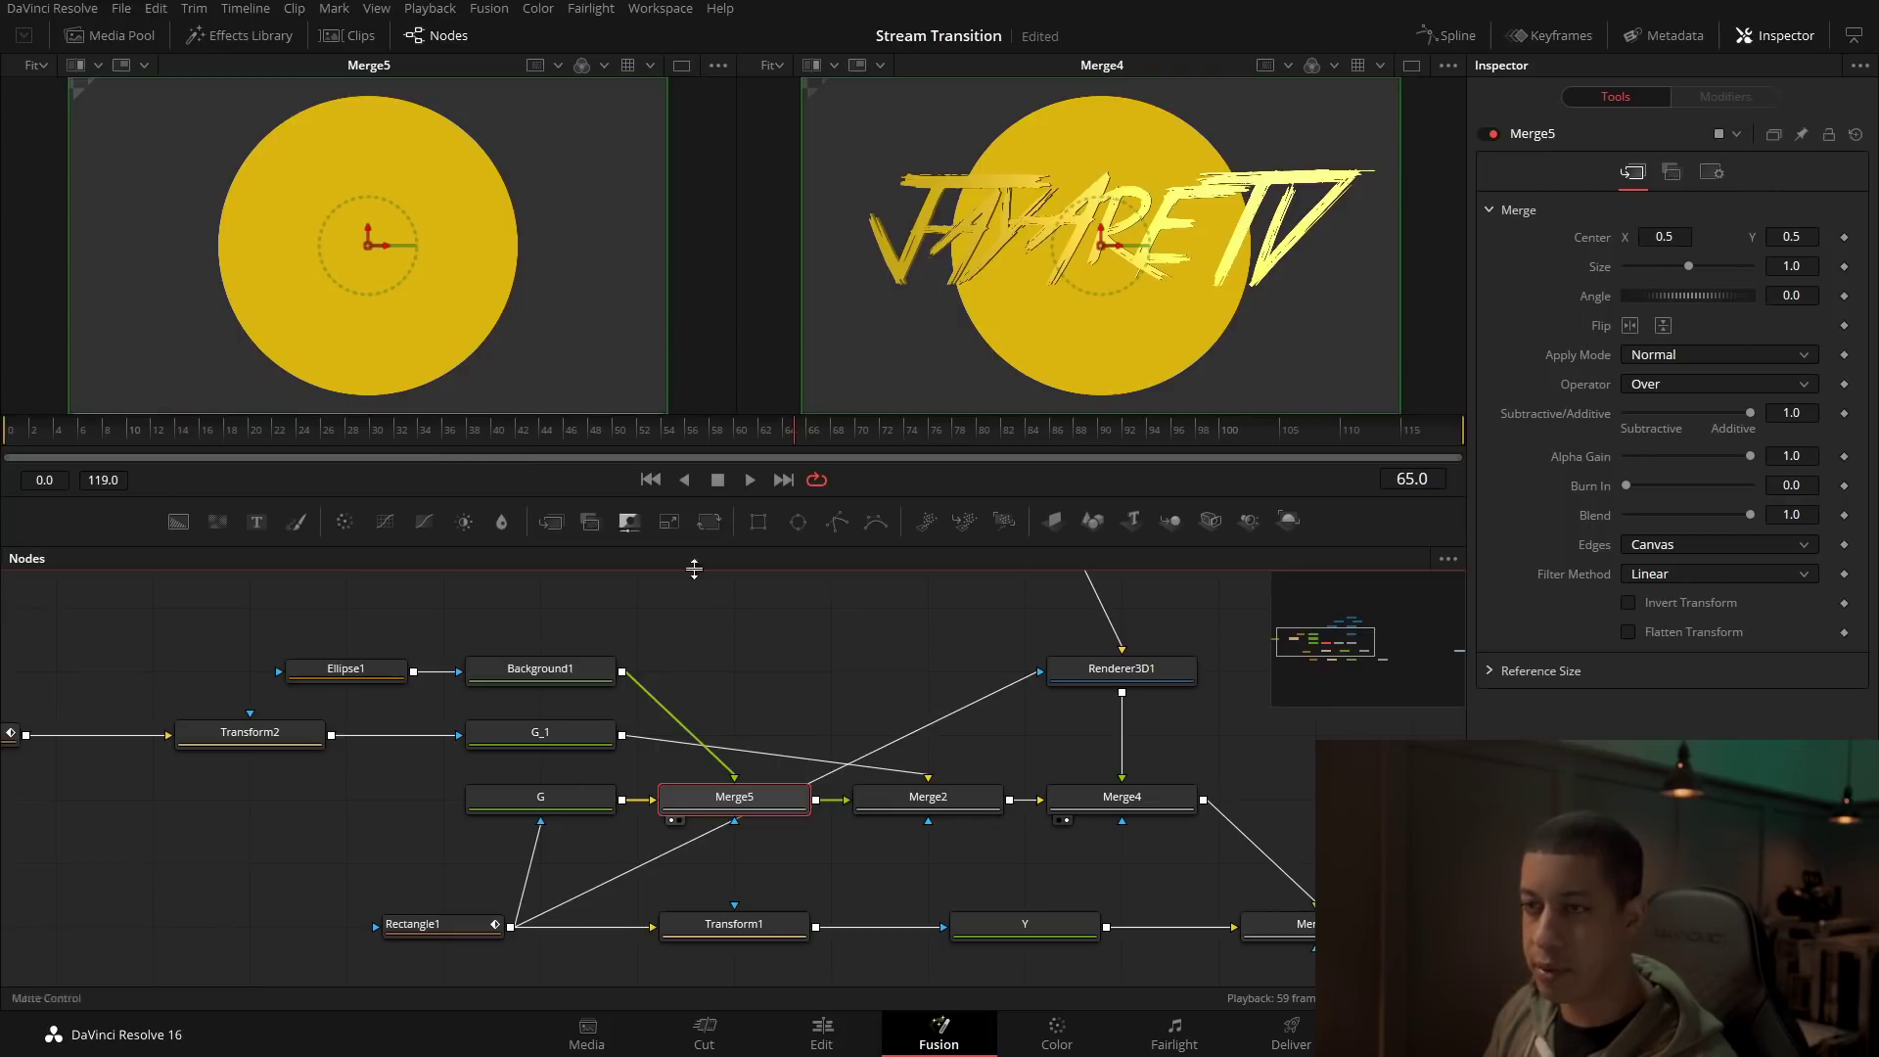
# Step: Widen the Ellipse1 mask into an oval with a width of about 0.82
pyautogui.hscroll(-3, 690, 672)
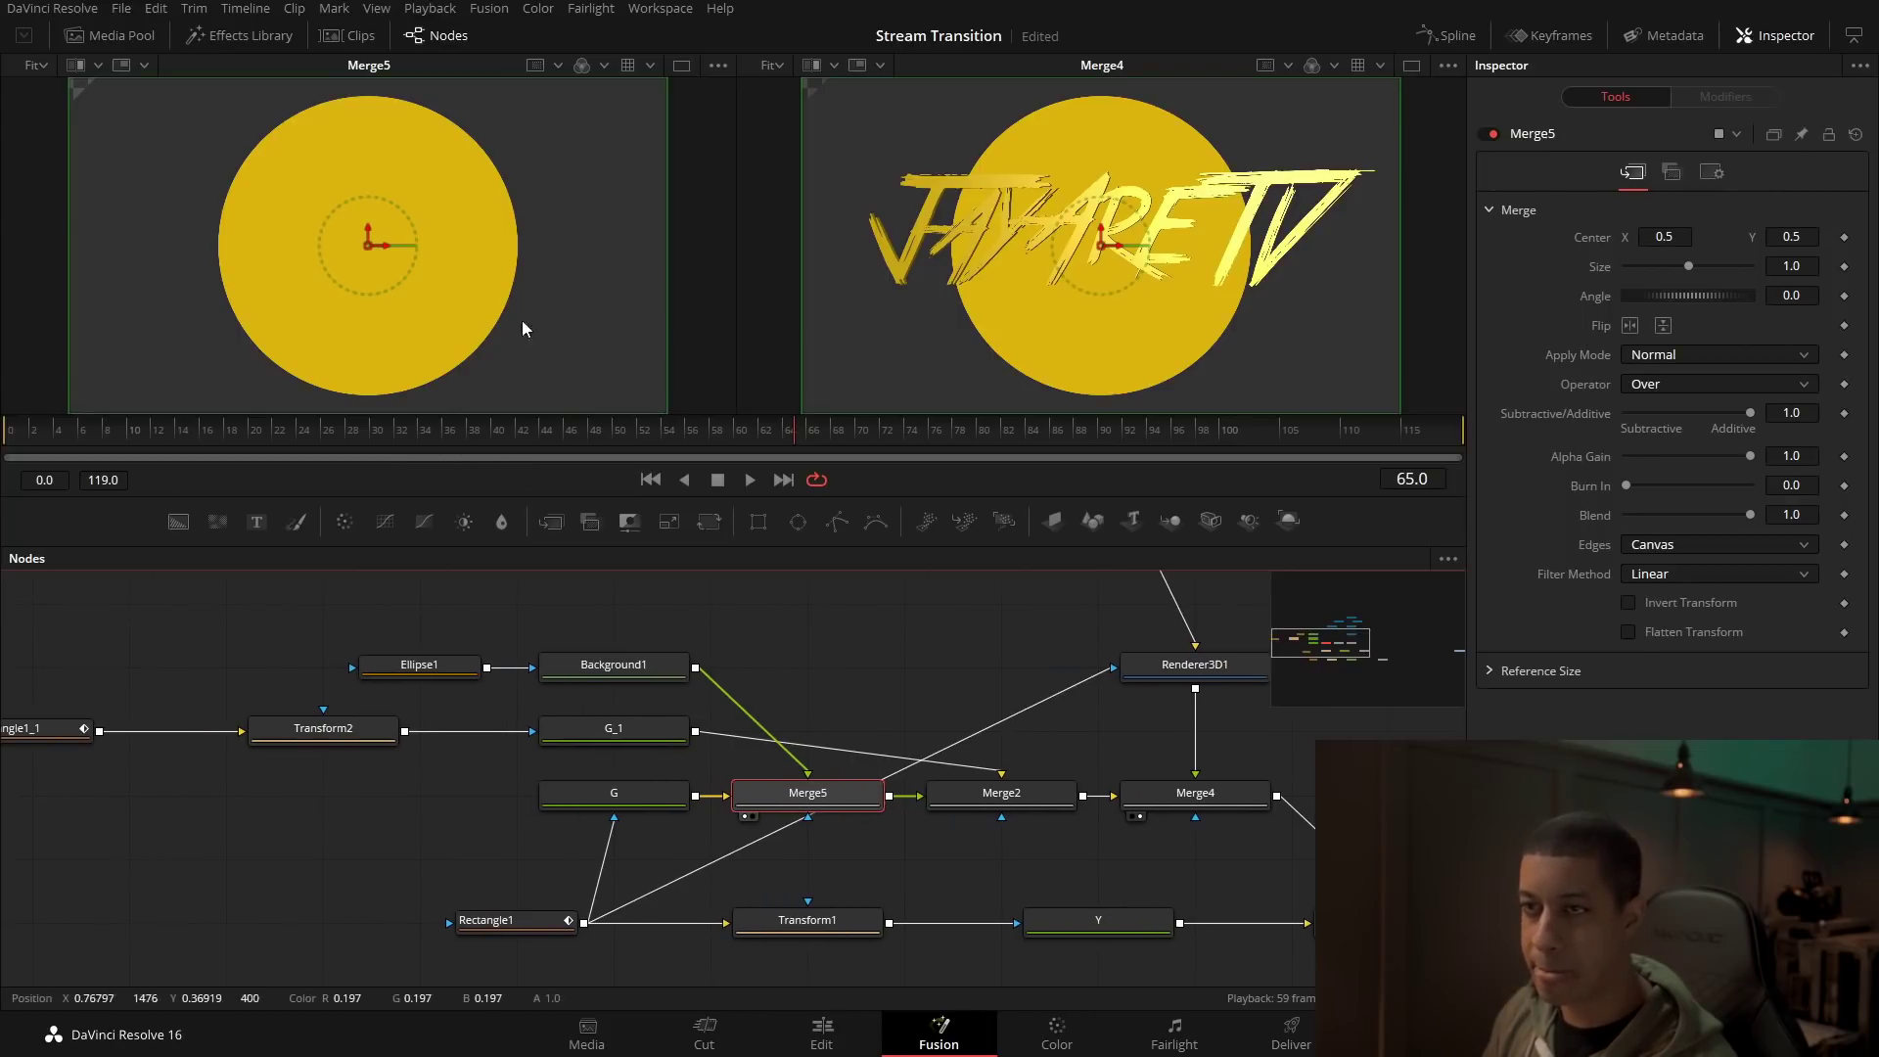
pyautogui.click(443, 669)
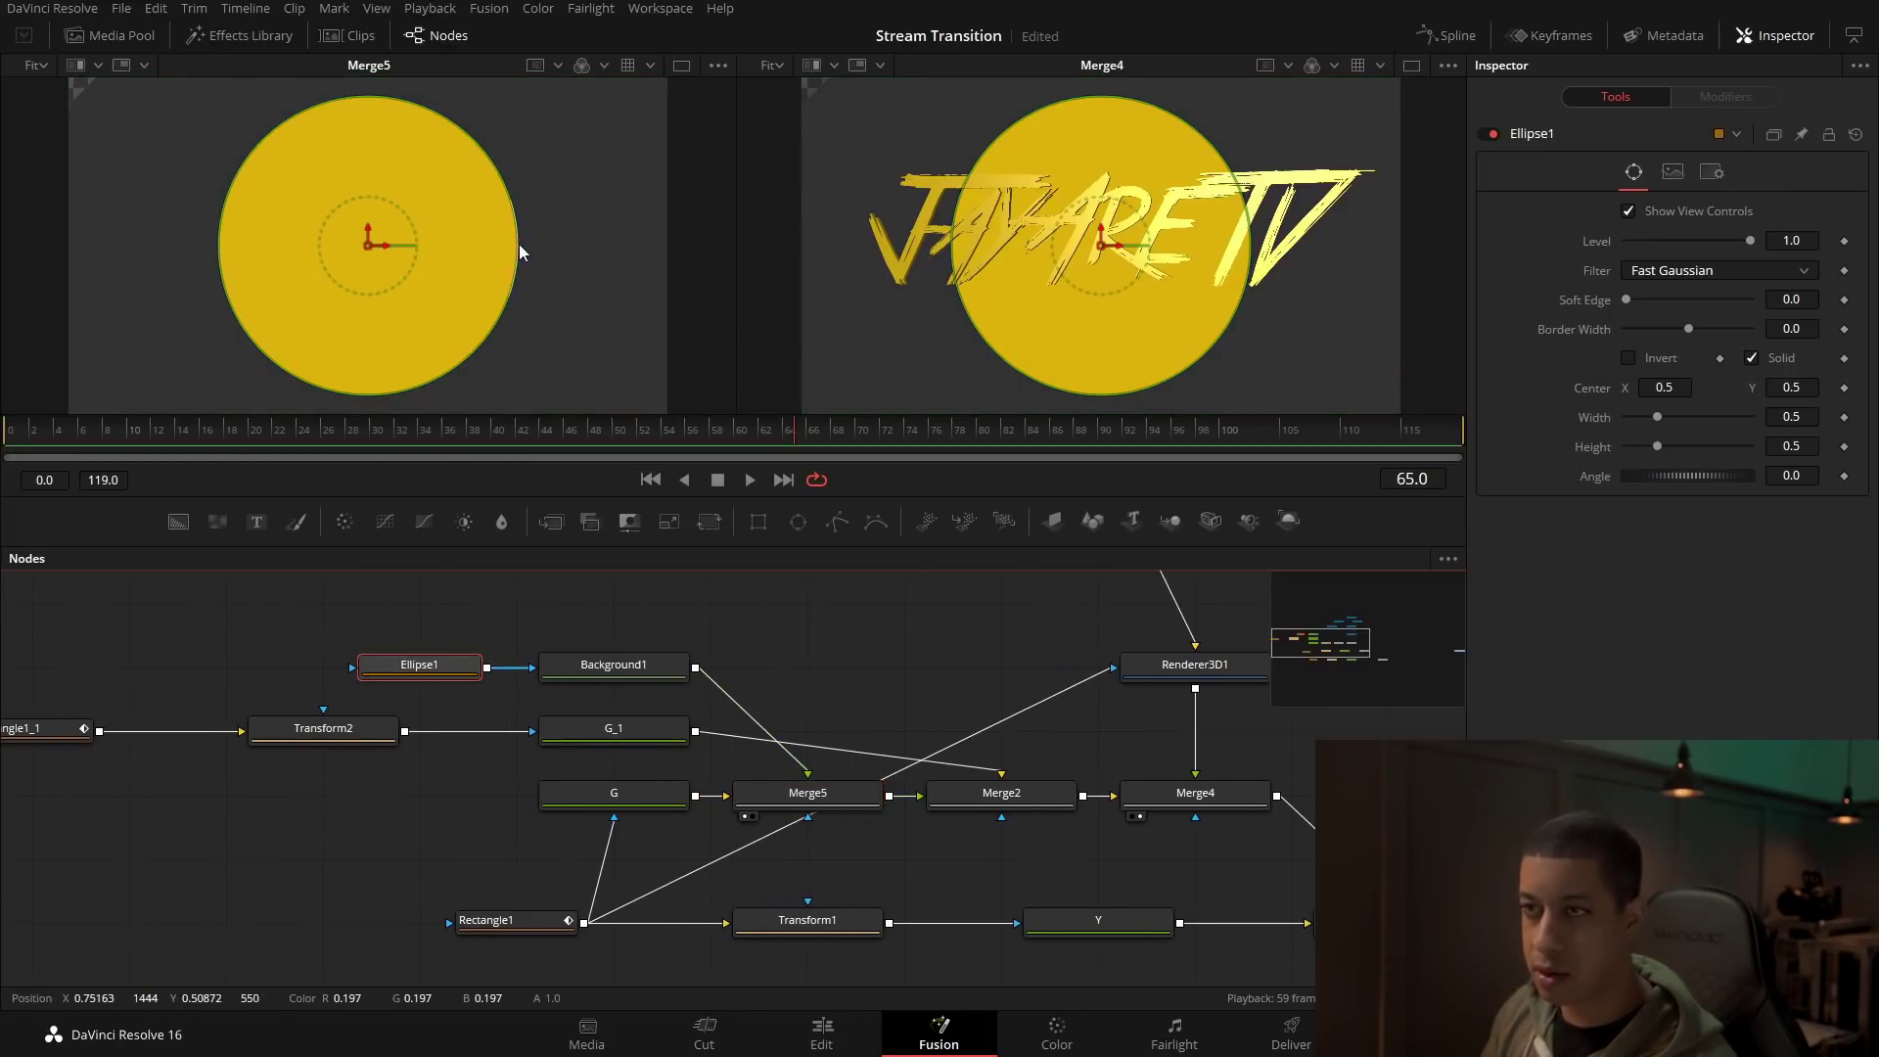
pyautogui.moveTo(519, 244); pyautogui.dragTo(612, 239)
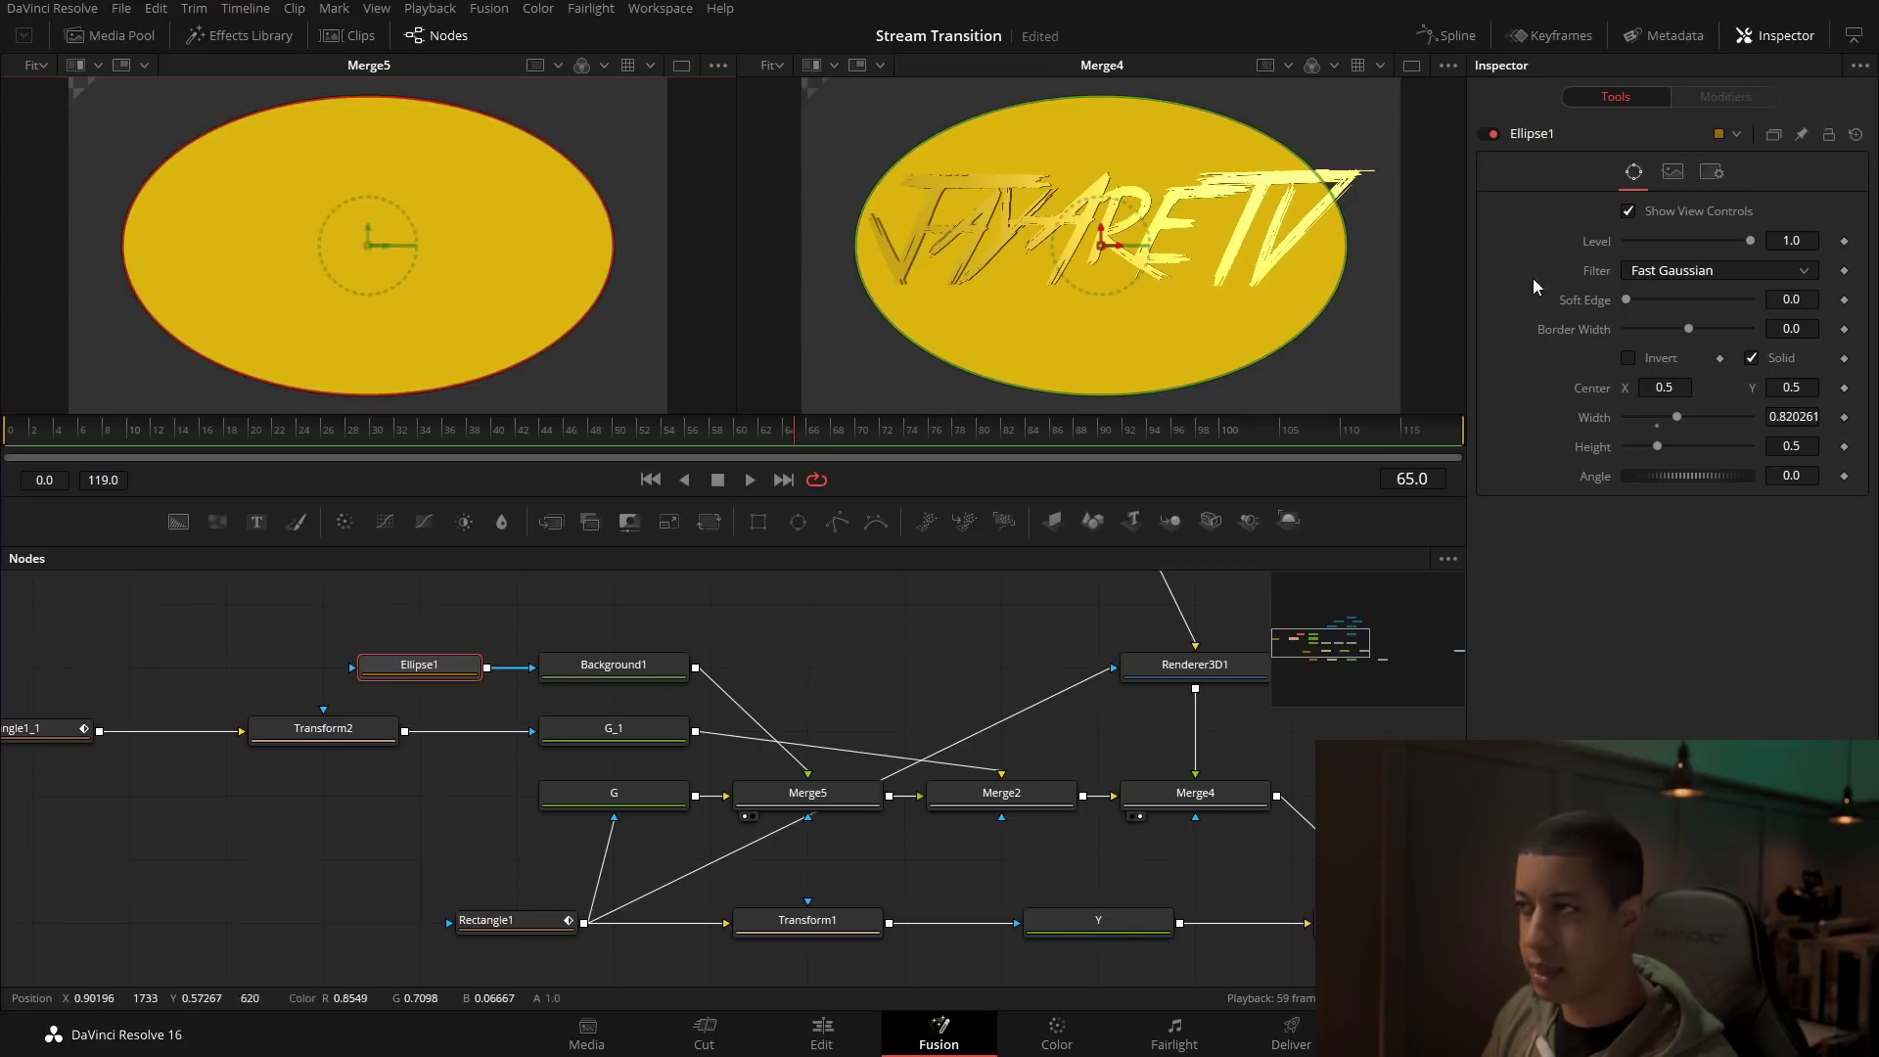
# Step: Set the Ellipse1 mask's soft edge to about 0.195 and resize it to about 0.67 wide and 0.33 high
pyautogui.moveTo(1633, 301); pyautogui.dragTo(1683, 302)
pyautogui.moveTo(538, 147); pyautogui.dragTo(497, 181)
pyautogui.moveTo(1683, 302); pyautogui.dragTo(1748, 301)
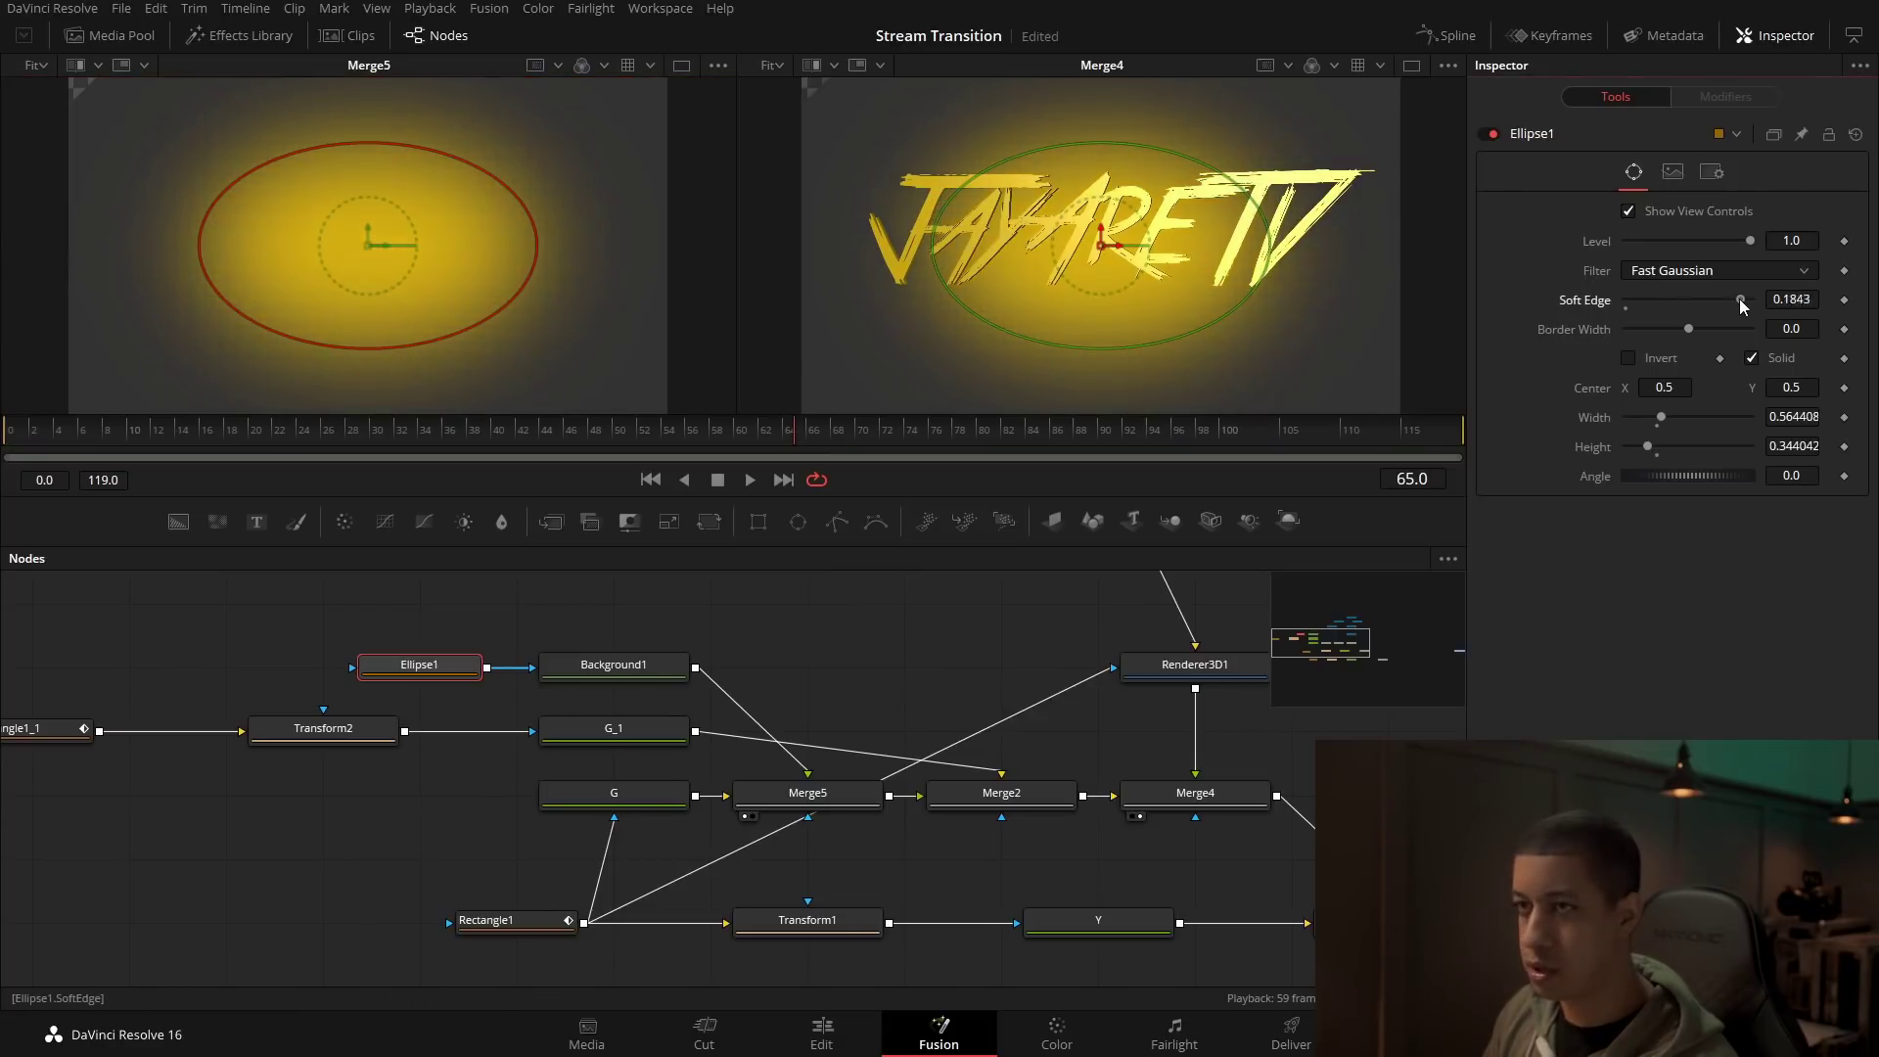
pyautogui.moveTo(536, 255); pyautogui.dragTo(582, 256)
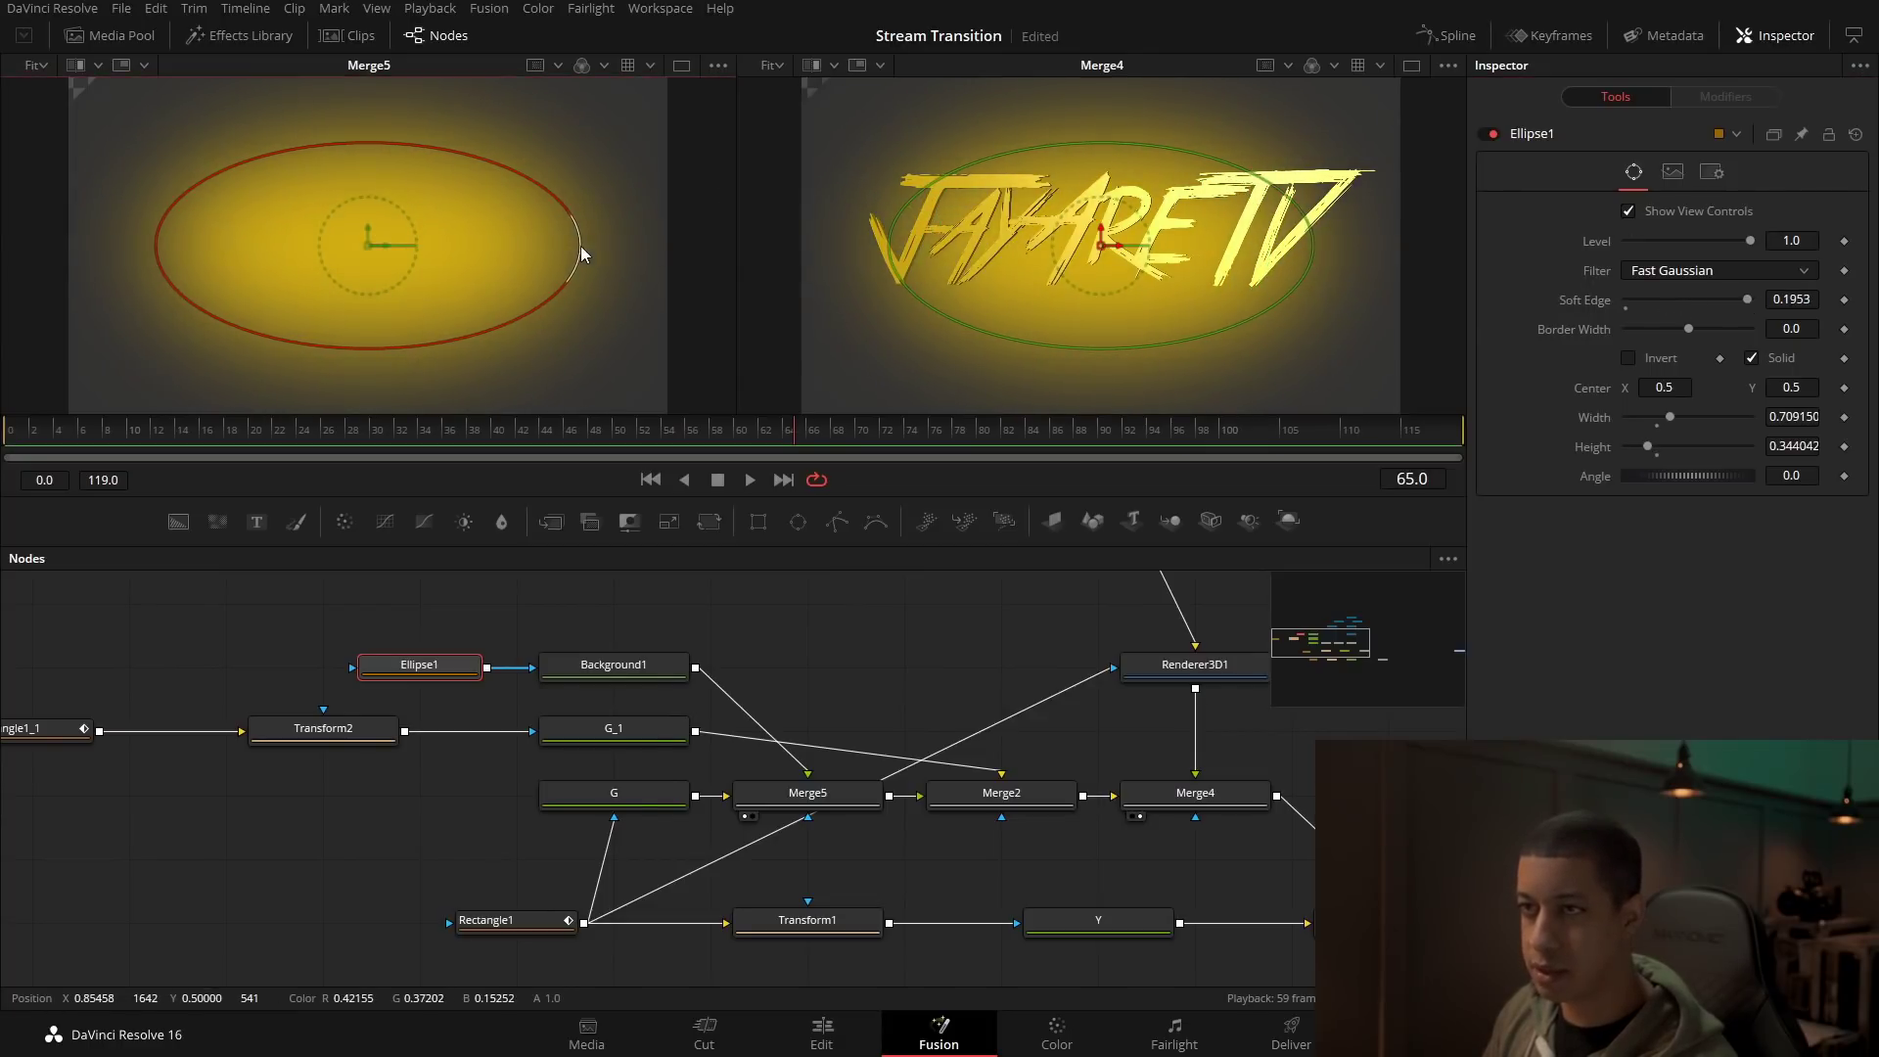
pyautogui.moveTo(548, 176)
pyautogui.mouseDown()
pyautogui.moveTo(517, 194)
pyautogui.moveTo(529, 185)
pyautogui.mouseUp()
pyautogui.click(808, 681)
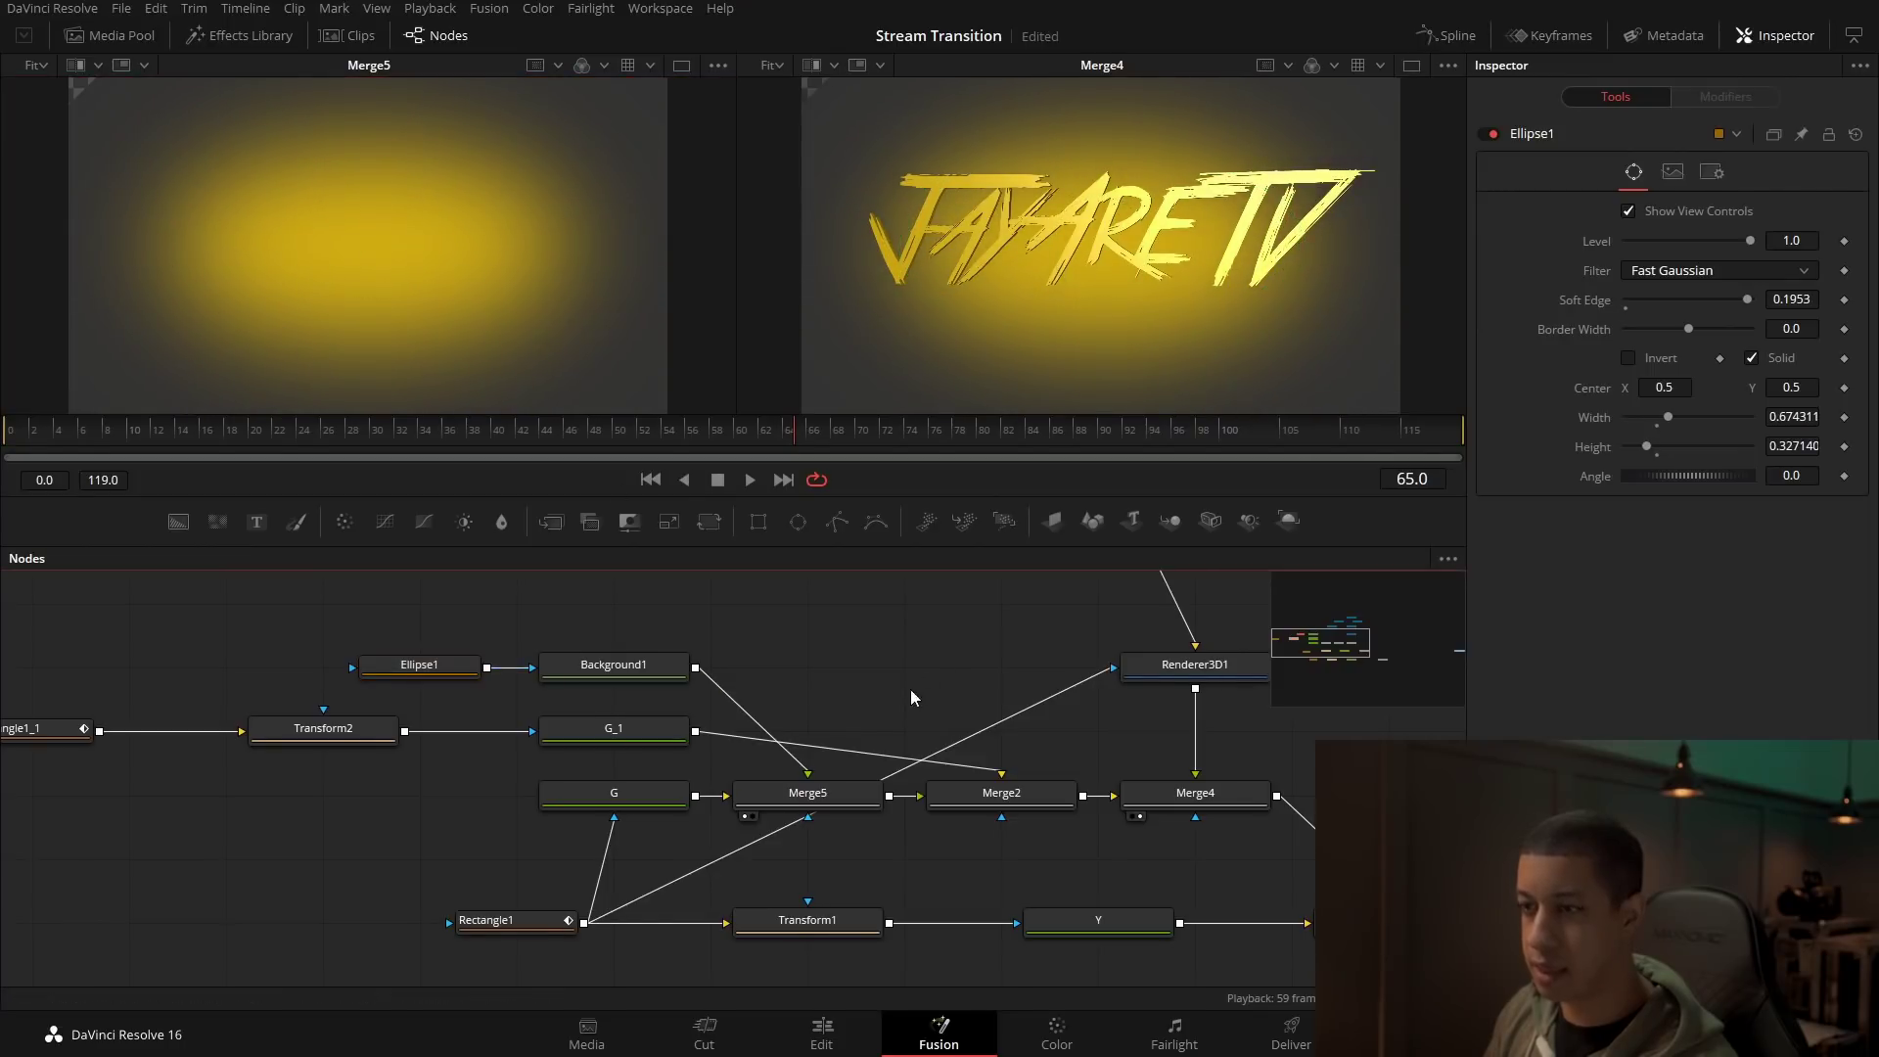
# Step: Lower the Blend value of Merge5 to dim the yellow glow behind the logo
pyautogui.moveTo(910, 690); pyautogui.dragTo(1029, 649)
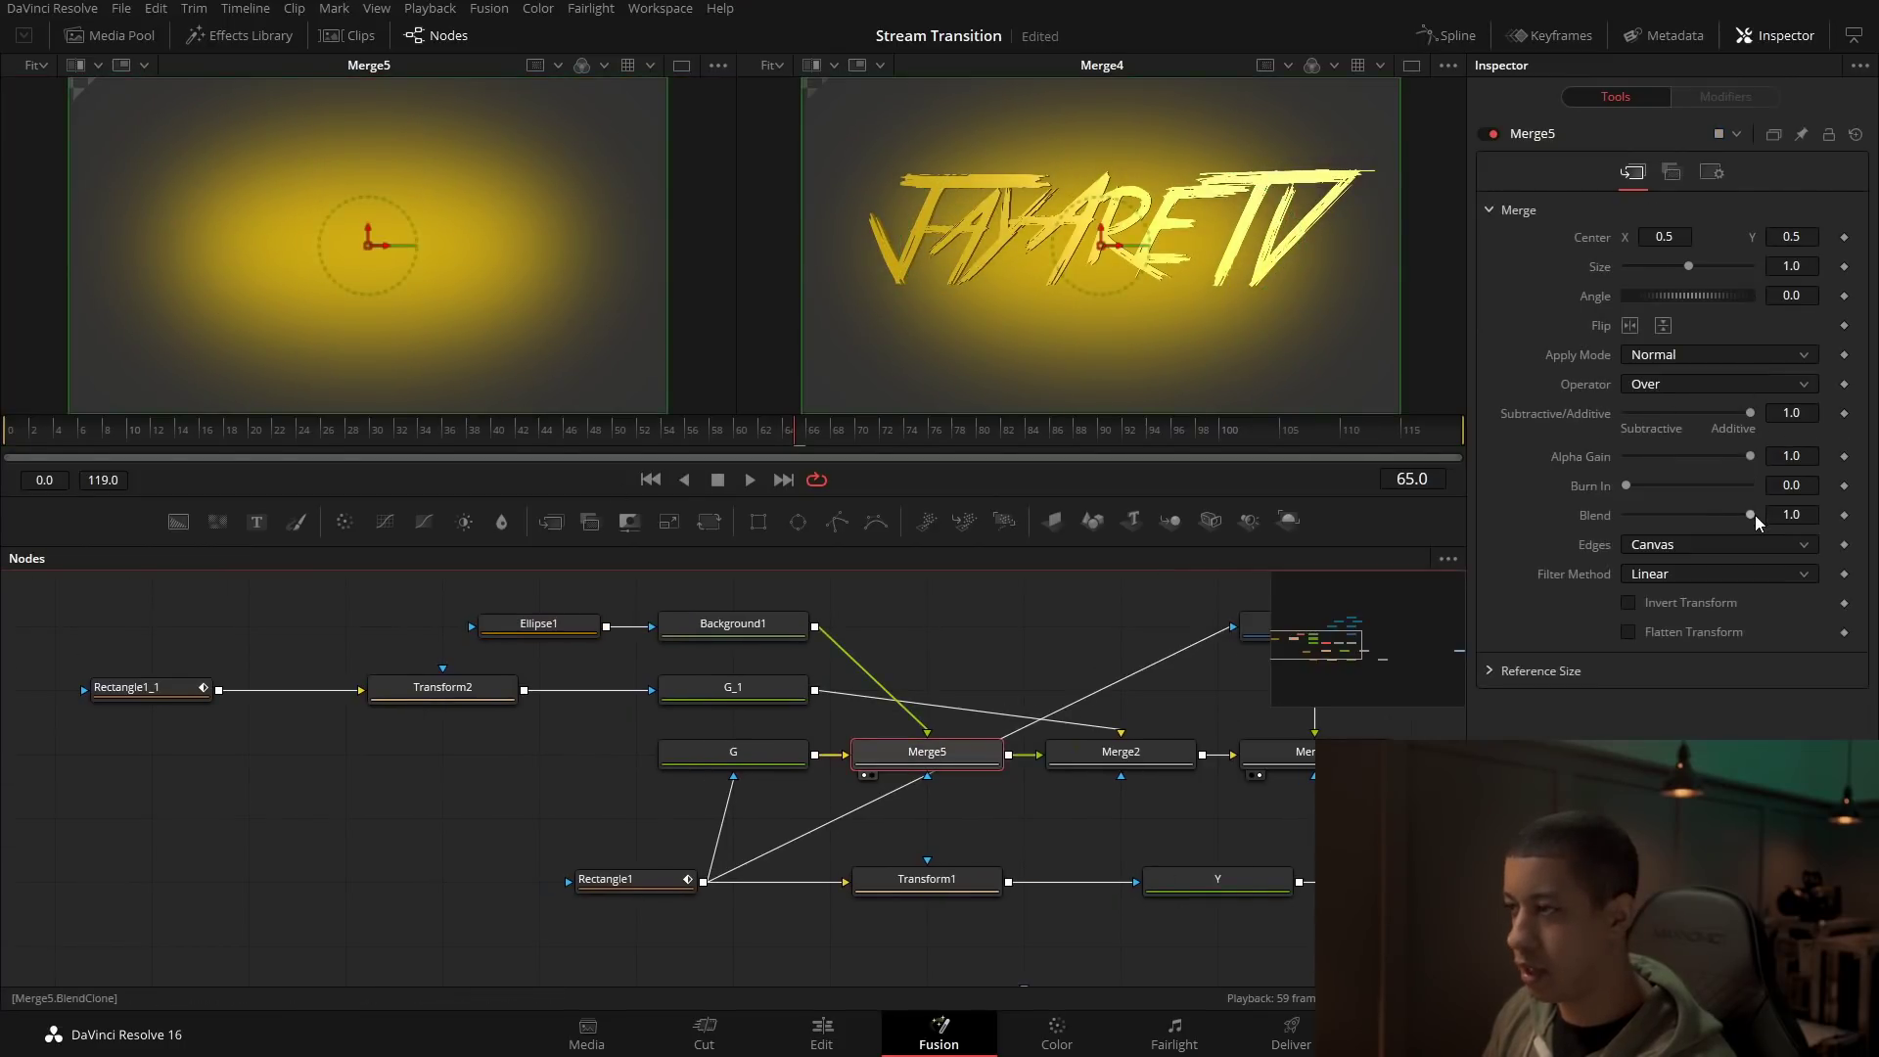
pyautogui.moveTo(1752, 515); pyautogui.dragTo(1688, 515)
# Step: Move Rectangle1 farther from Transform1 in the node graph and, at frame 34, connect its output to Ellipse1's mask input
pyautogui.moveTo(971, 644); pyautogui.dragTo(1108, 637)
pyautogui.moveTo(754, 879); pyautogui.dragTo(563, 879)
pyautogui.click(142, 439)
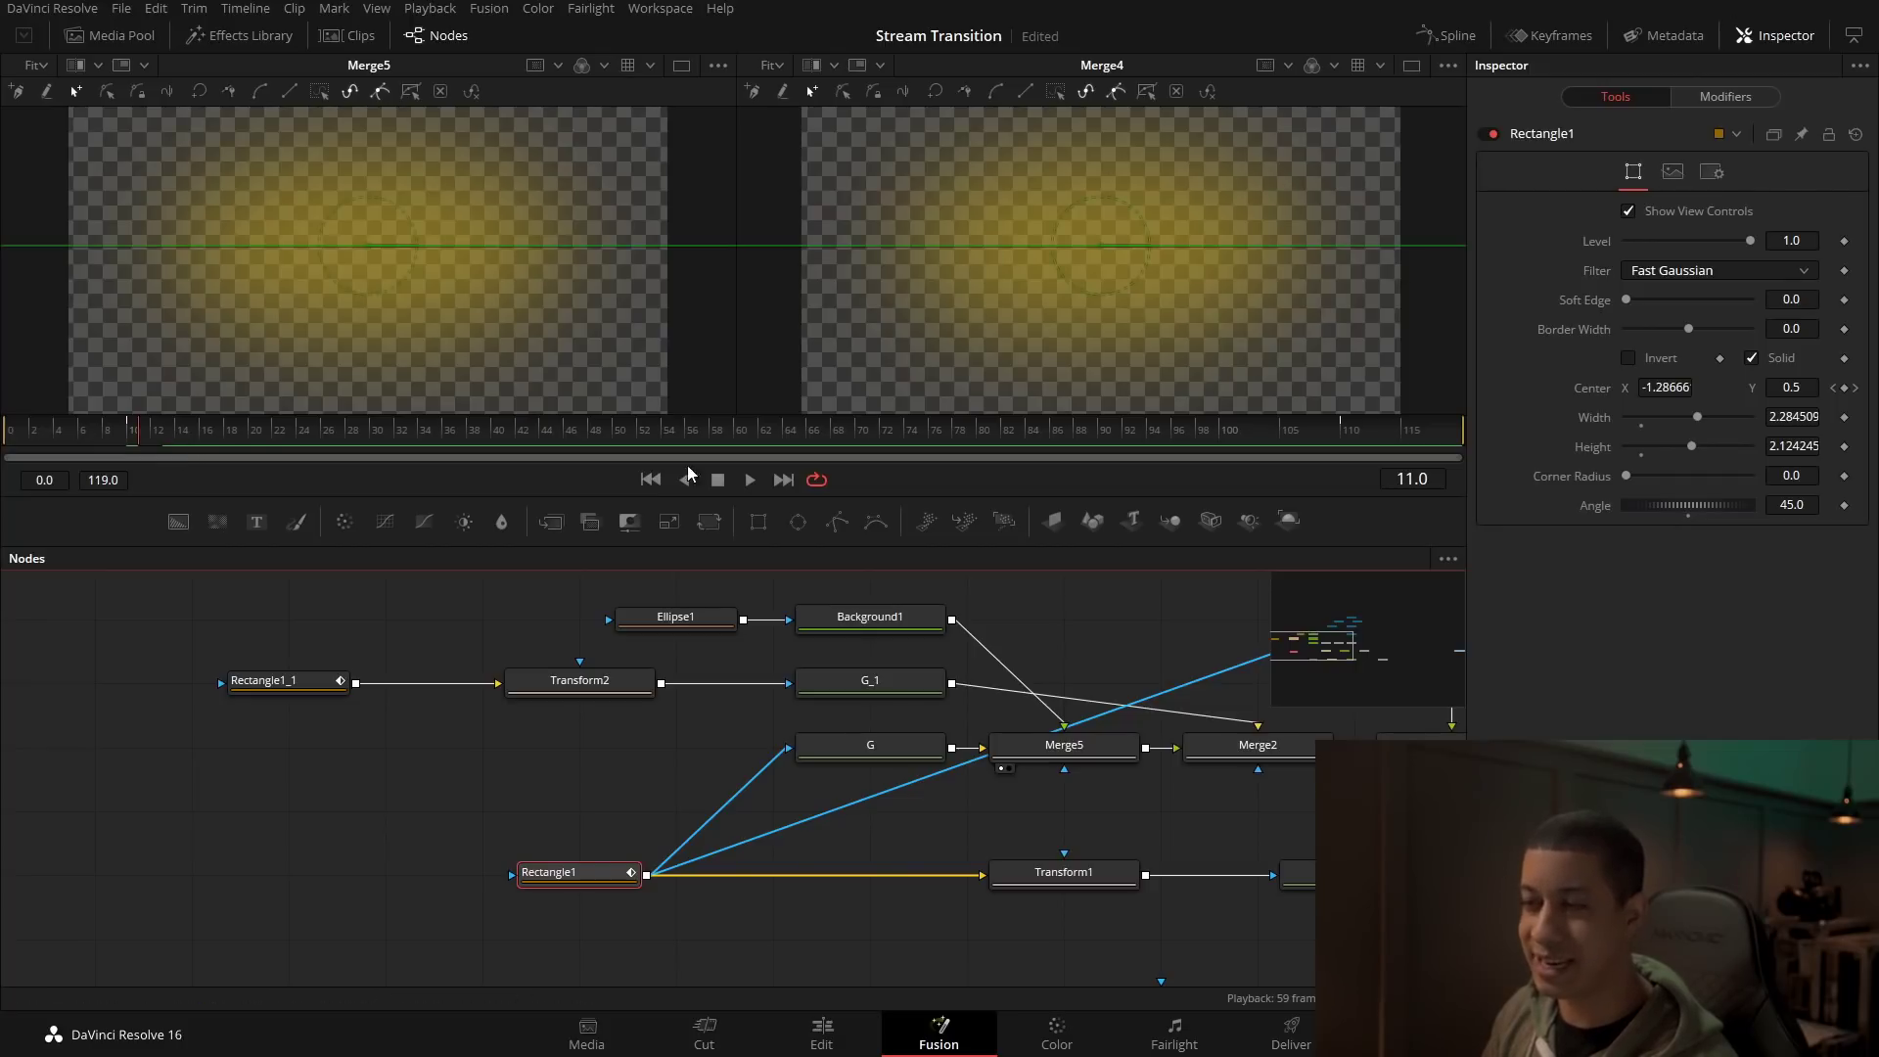
pyautogui.moveTo(223, 435); pyautogui.dragTo(419, 437)
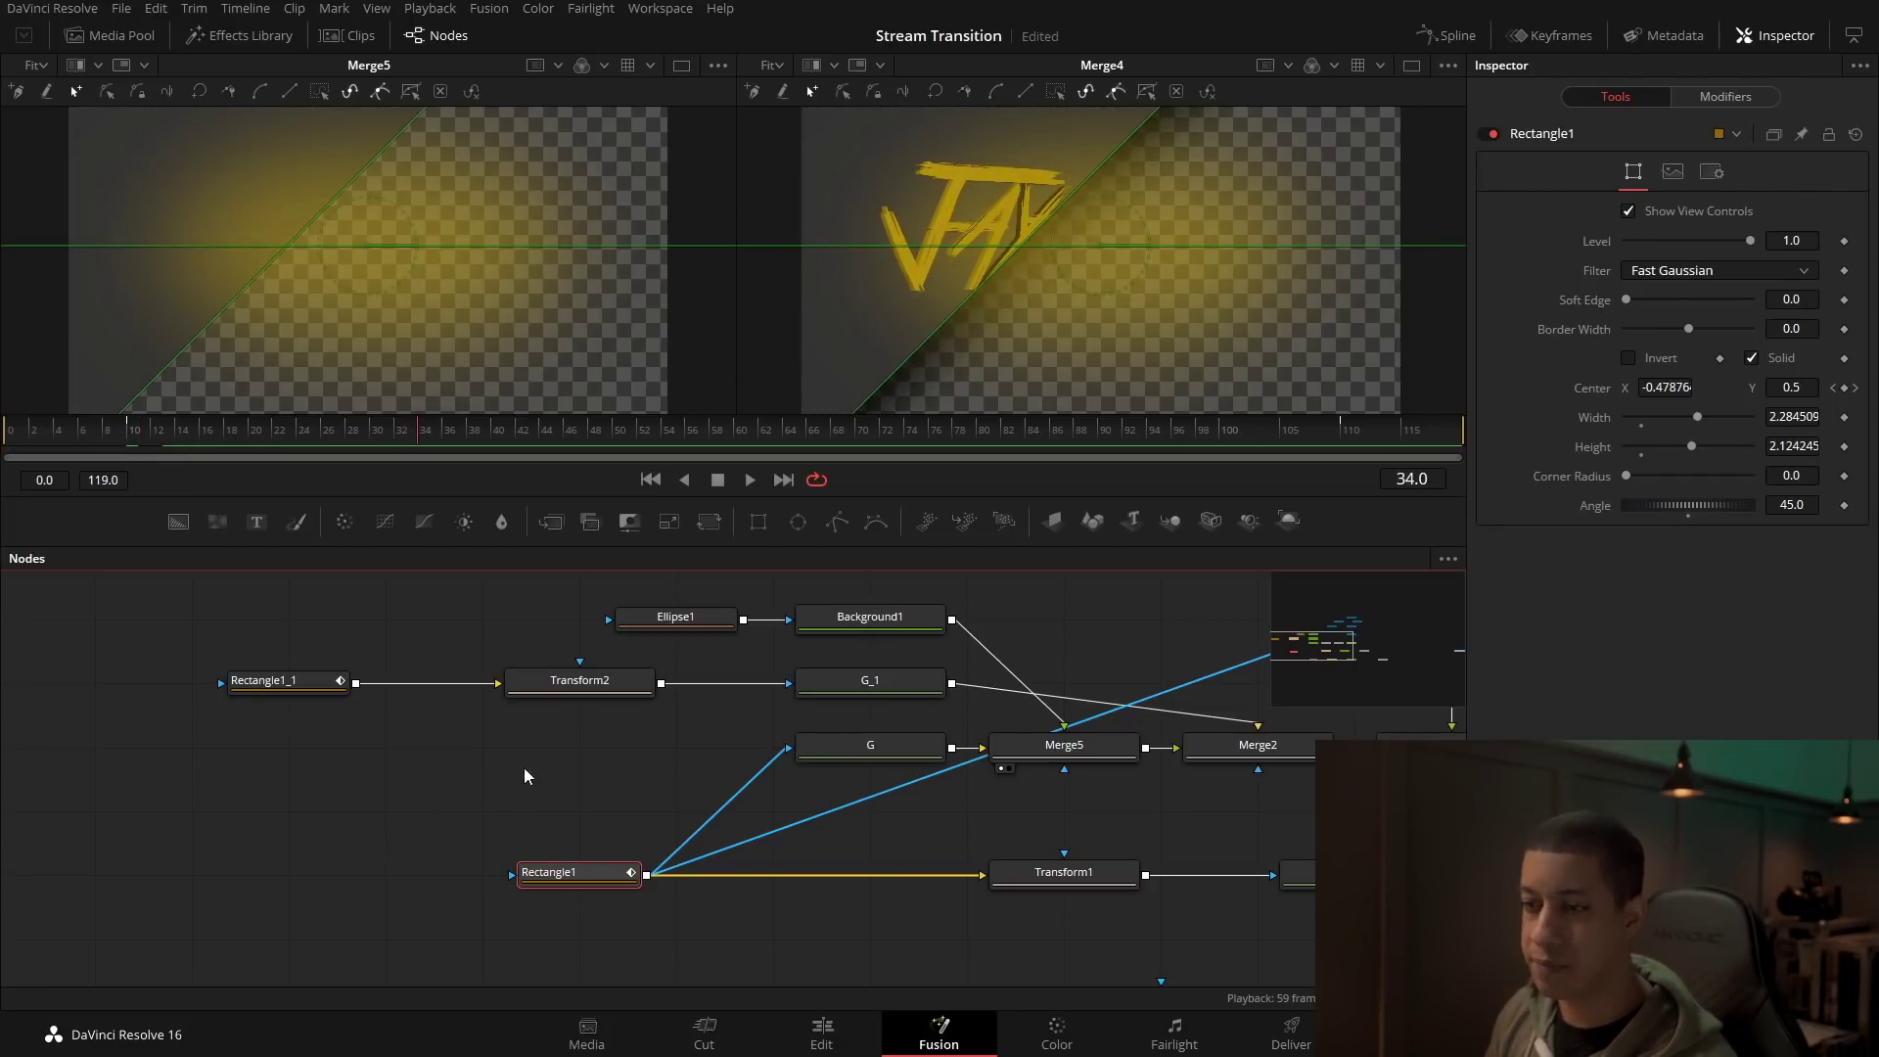
pyautogui.click(541, 874)
pyautogui.moveTo(646, 874); pyautogui.dragTo(685, 622)
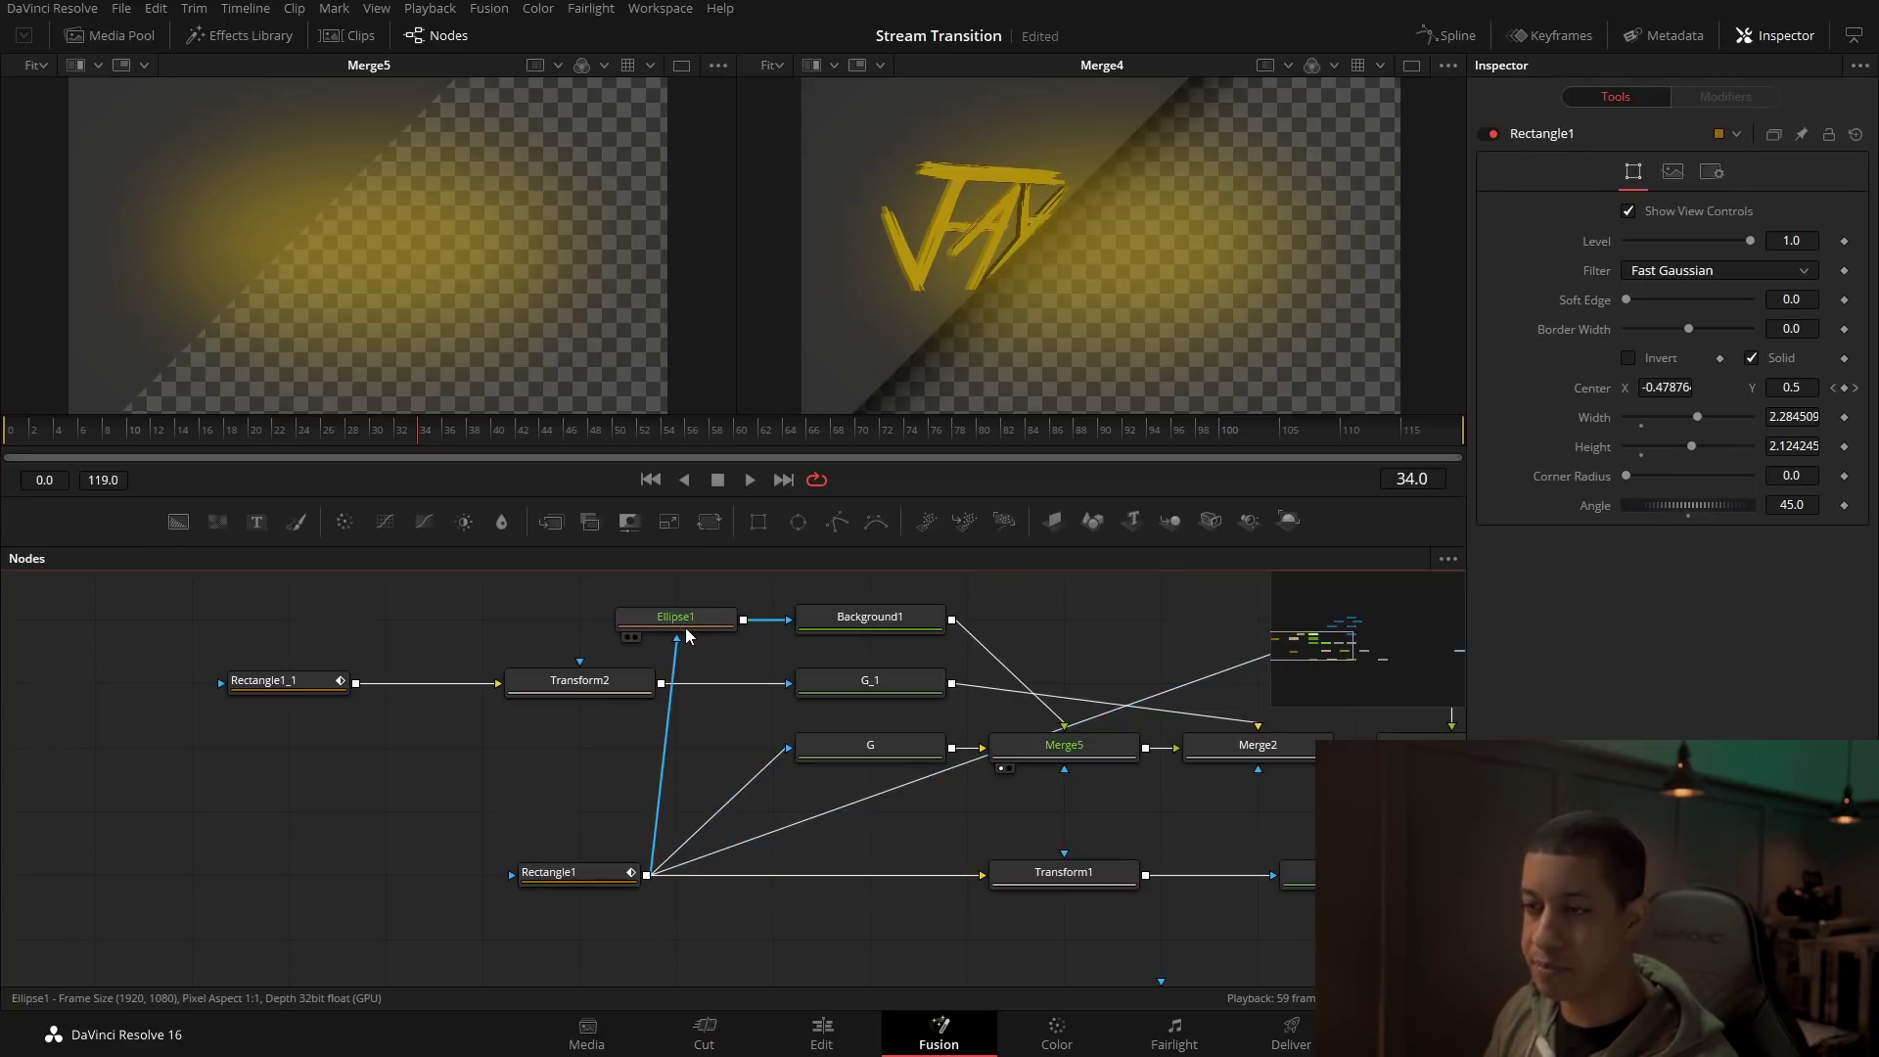
# Step: Show Ellipse1 in the first viewer and set its paint mode to Multiply
pyautogui.press('1')
pyautogui.click(701, 622)
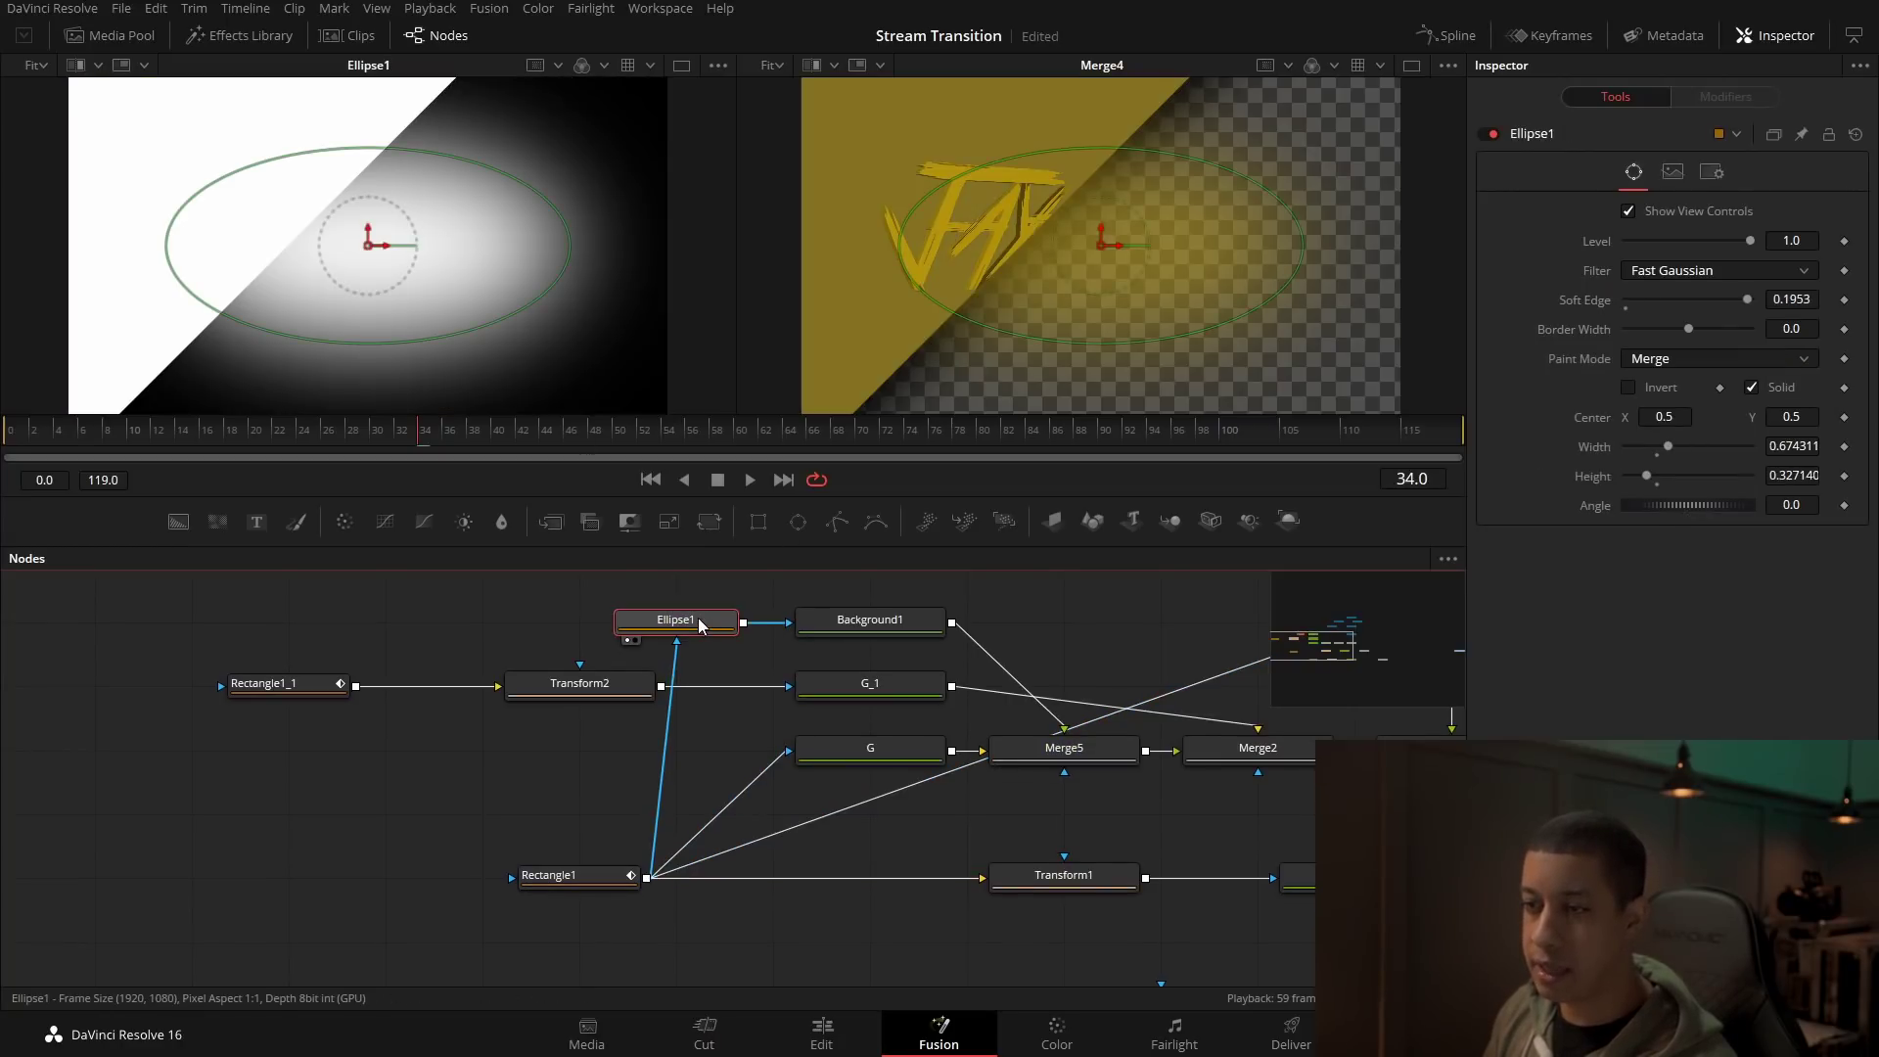
pyautogui.click(1709, 359)
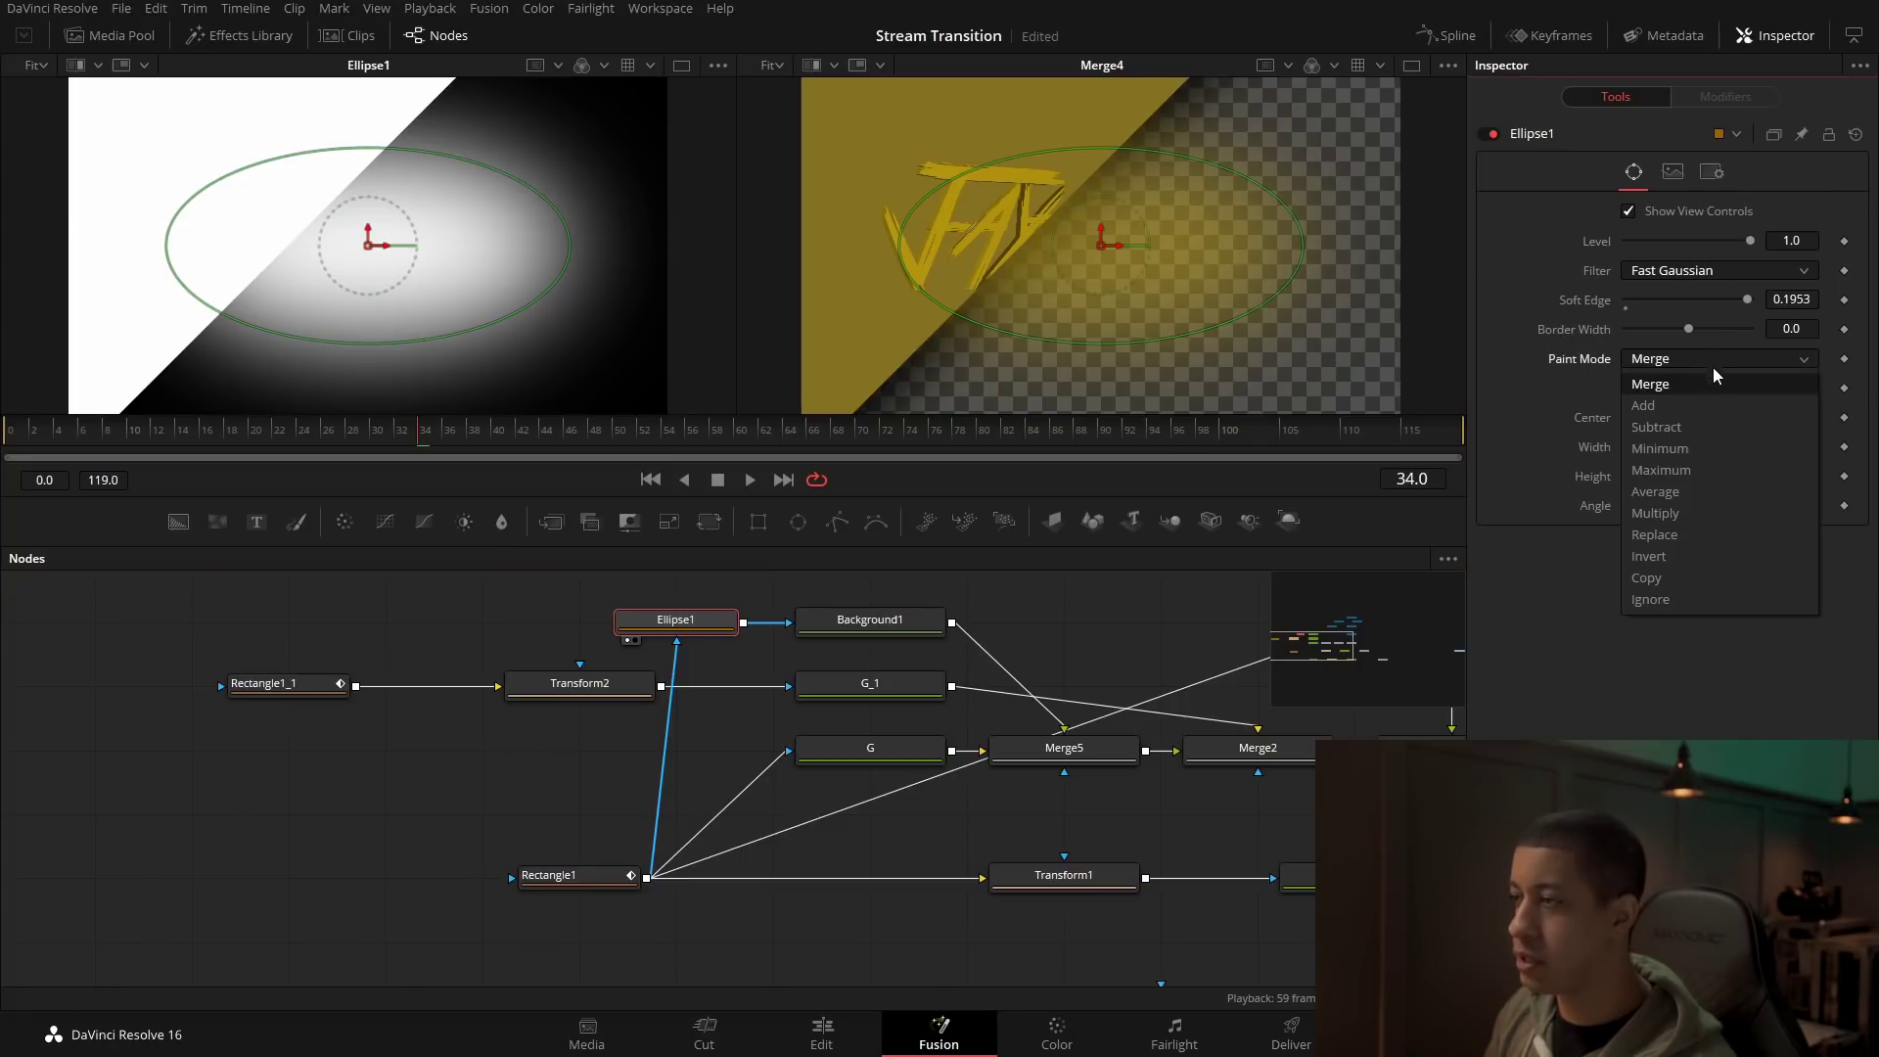
pyautogui.click(1711, 514)
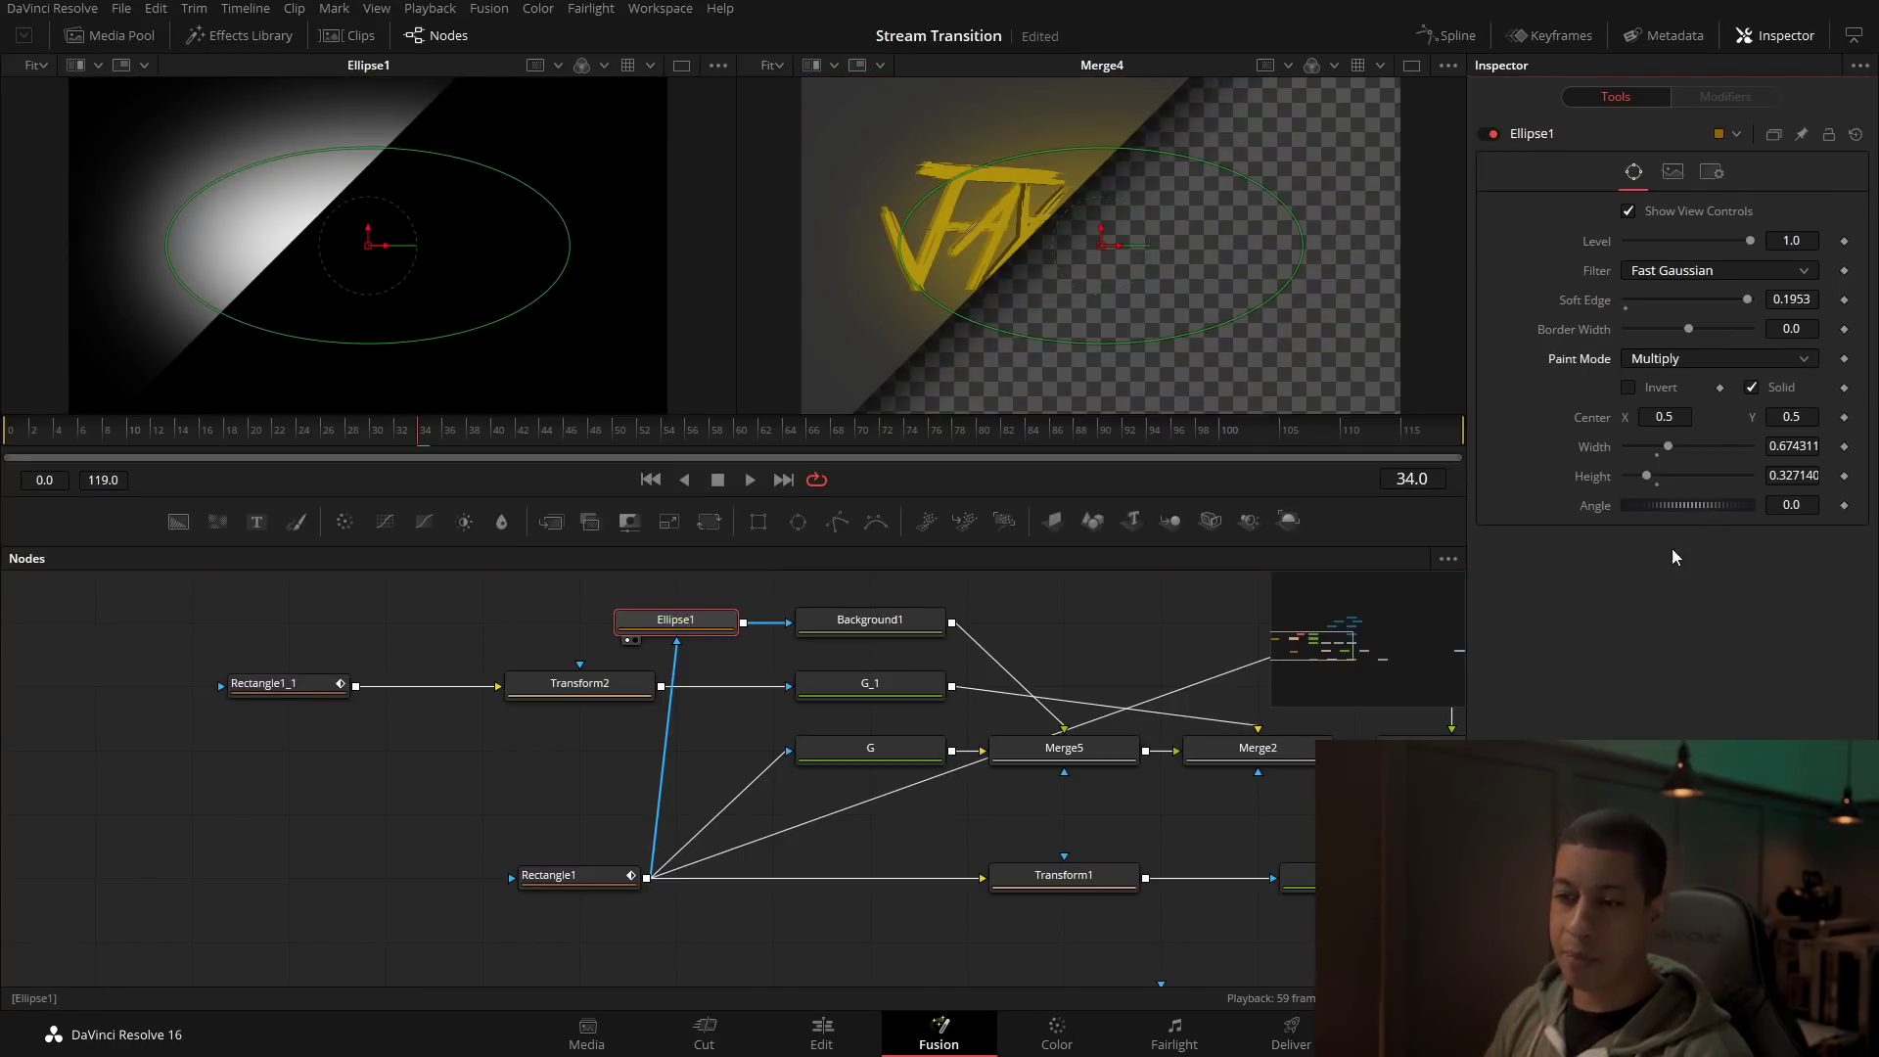
# Step: Show Merge3 in the second viewer and scrub through the timeline to check the masked glow during the transition
pyautogui.moveTo(699, 645)
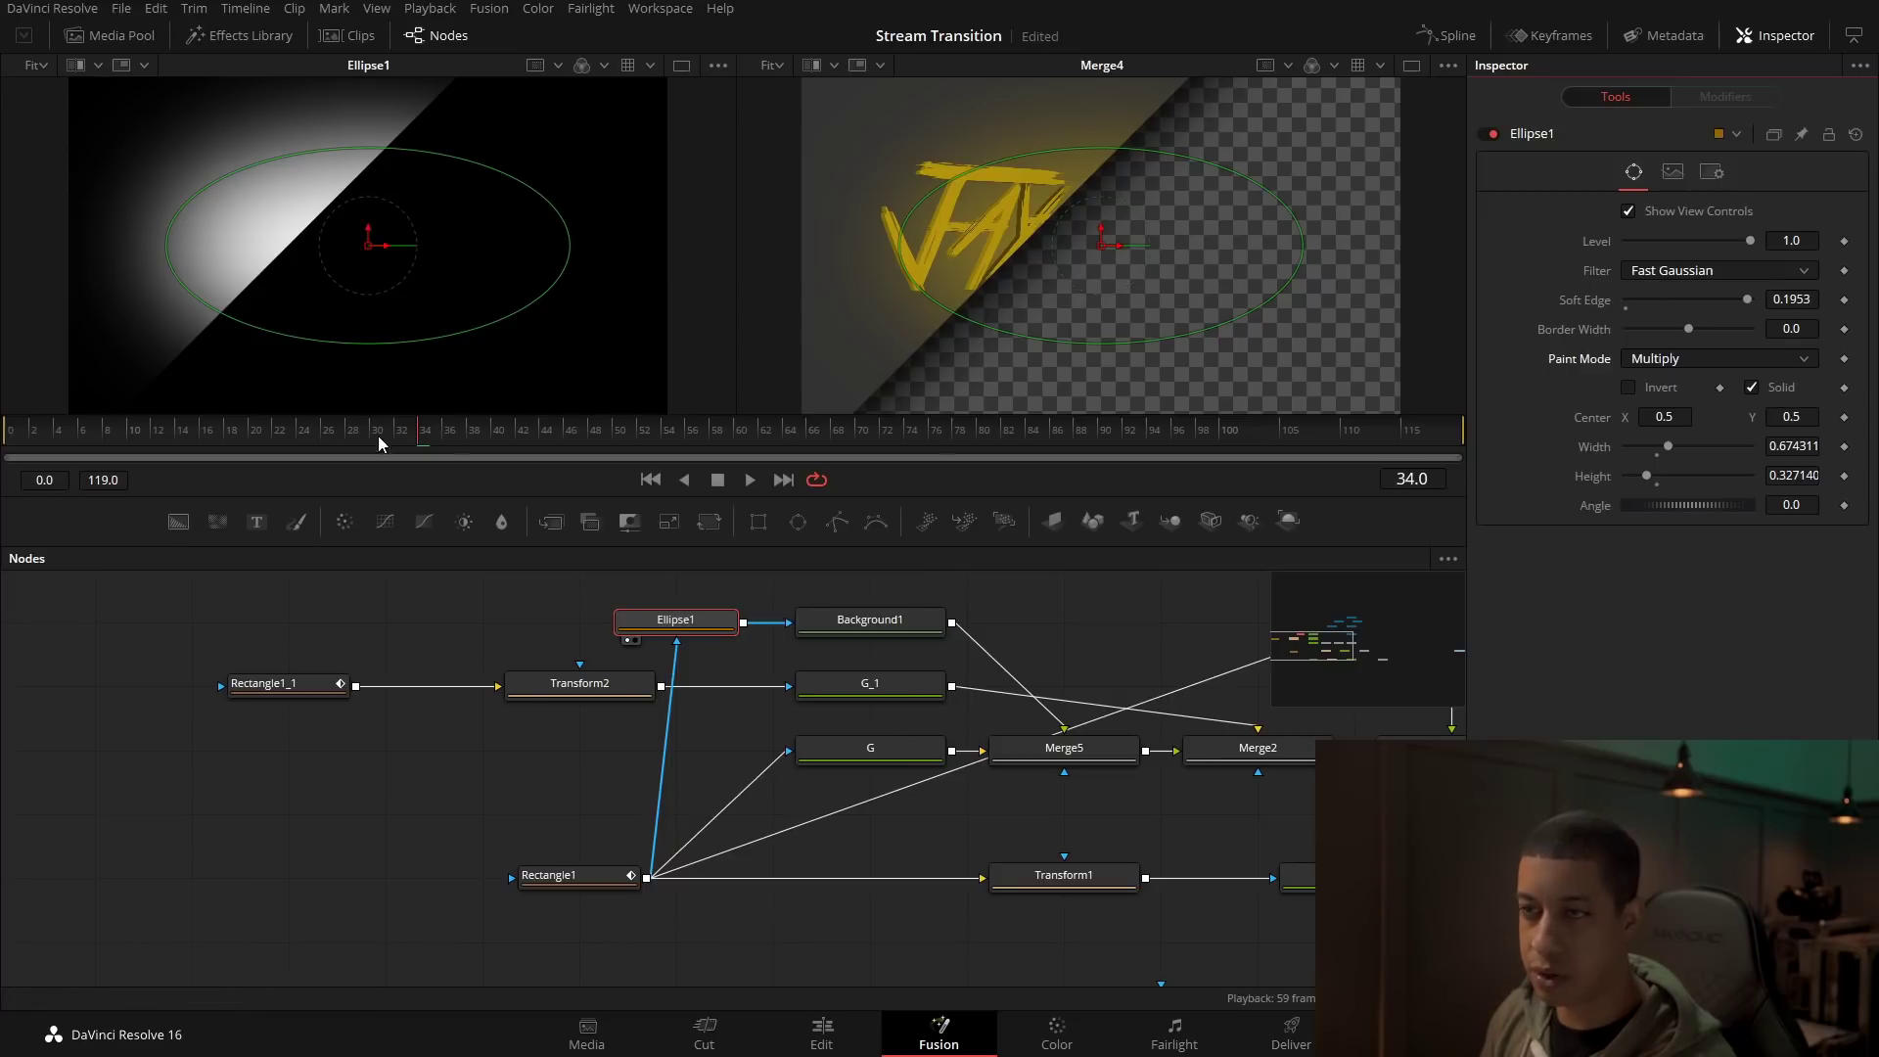
pyautogui.moveTo(378, 437); pyautogui.dragTo(687, 449)
pyautogui.moveTo(1258, 709); pyautogui.dragTo(243, 497)
pyautogui.moveTo(885, 776); pyautogui.dragTo(1166, 132)
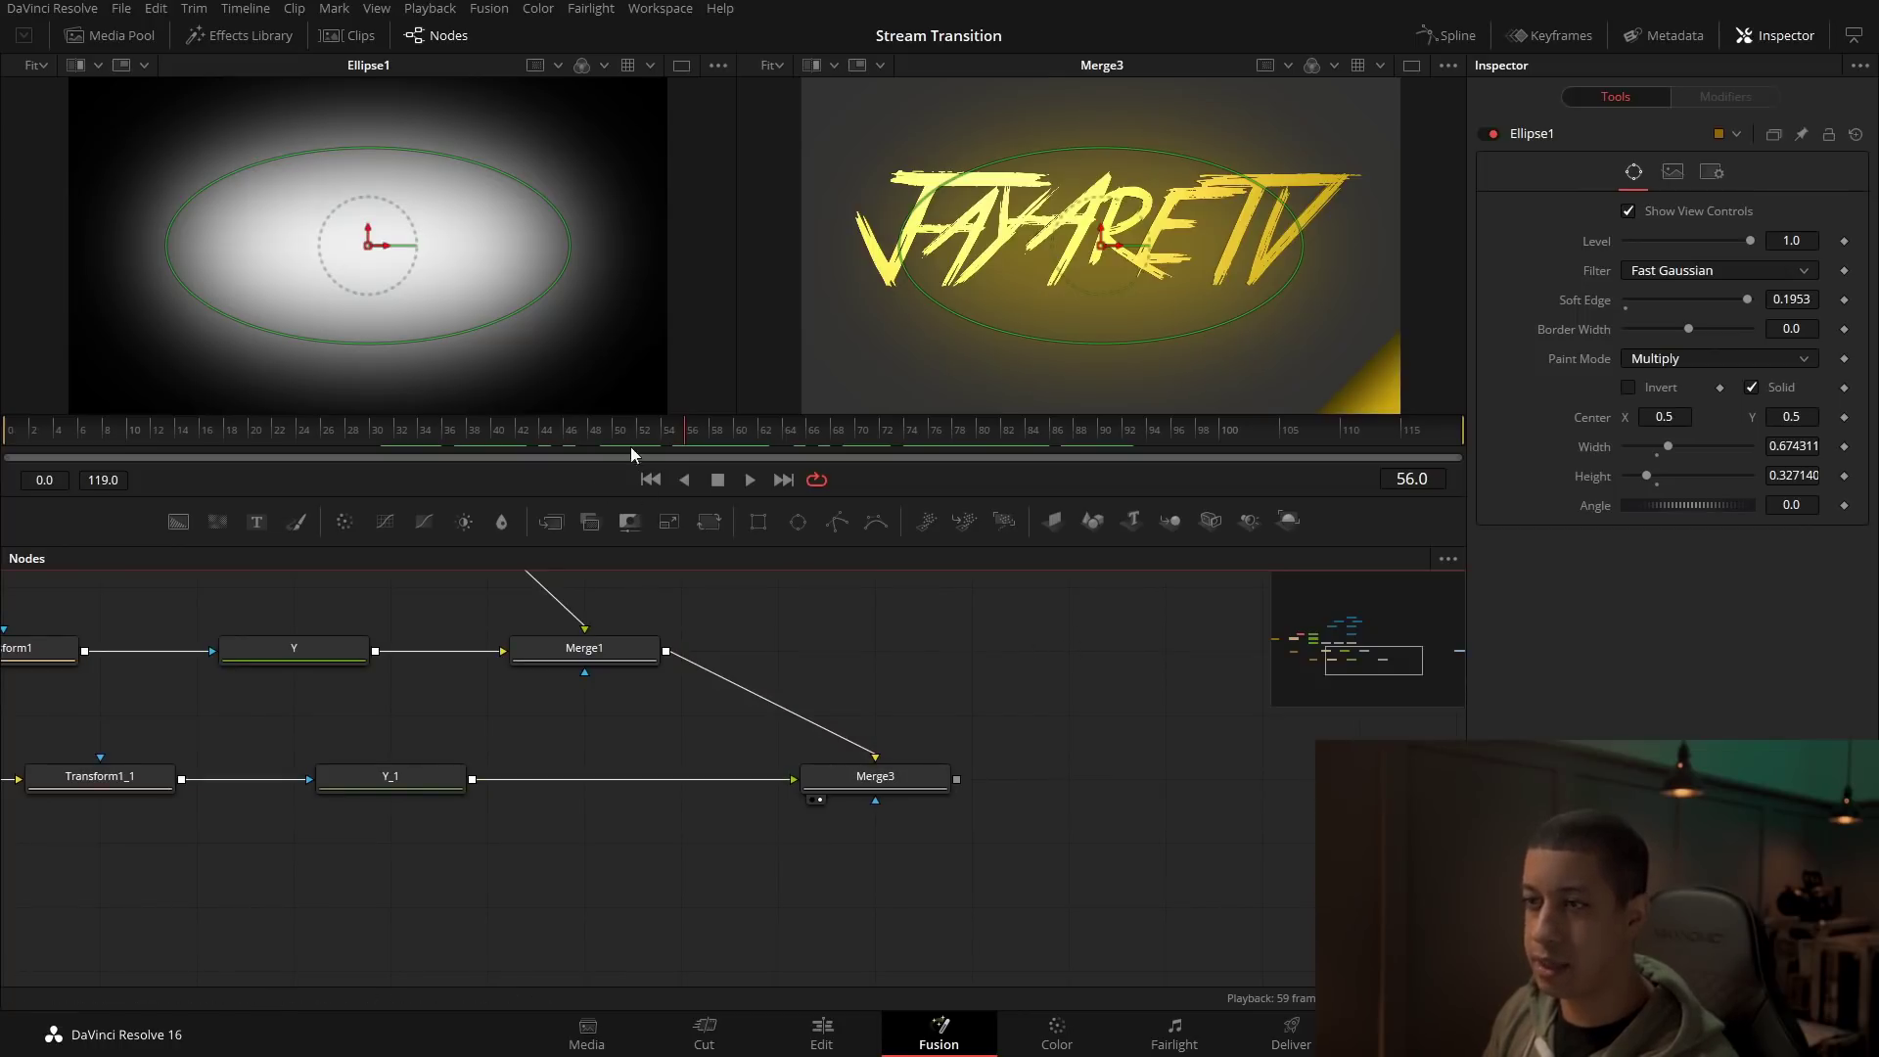
pyautogui.moveTo(630, 446); pyautogui.dragTo(572, 436)
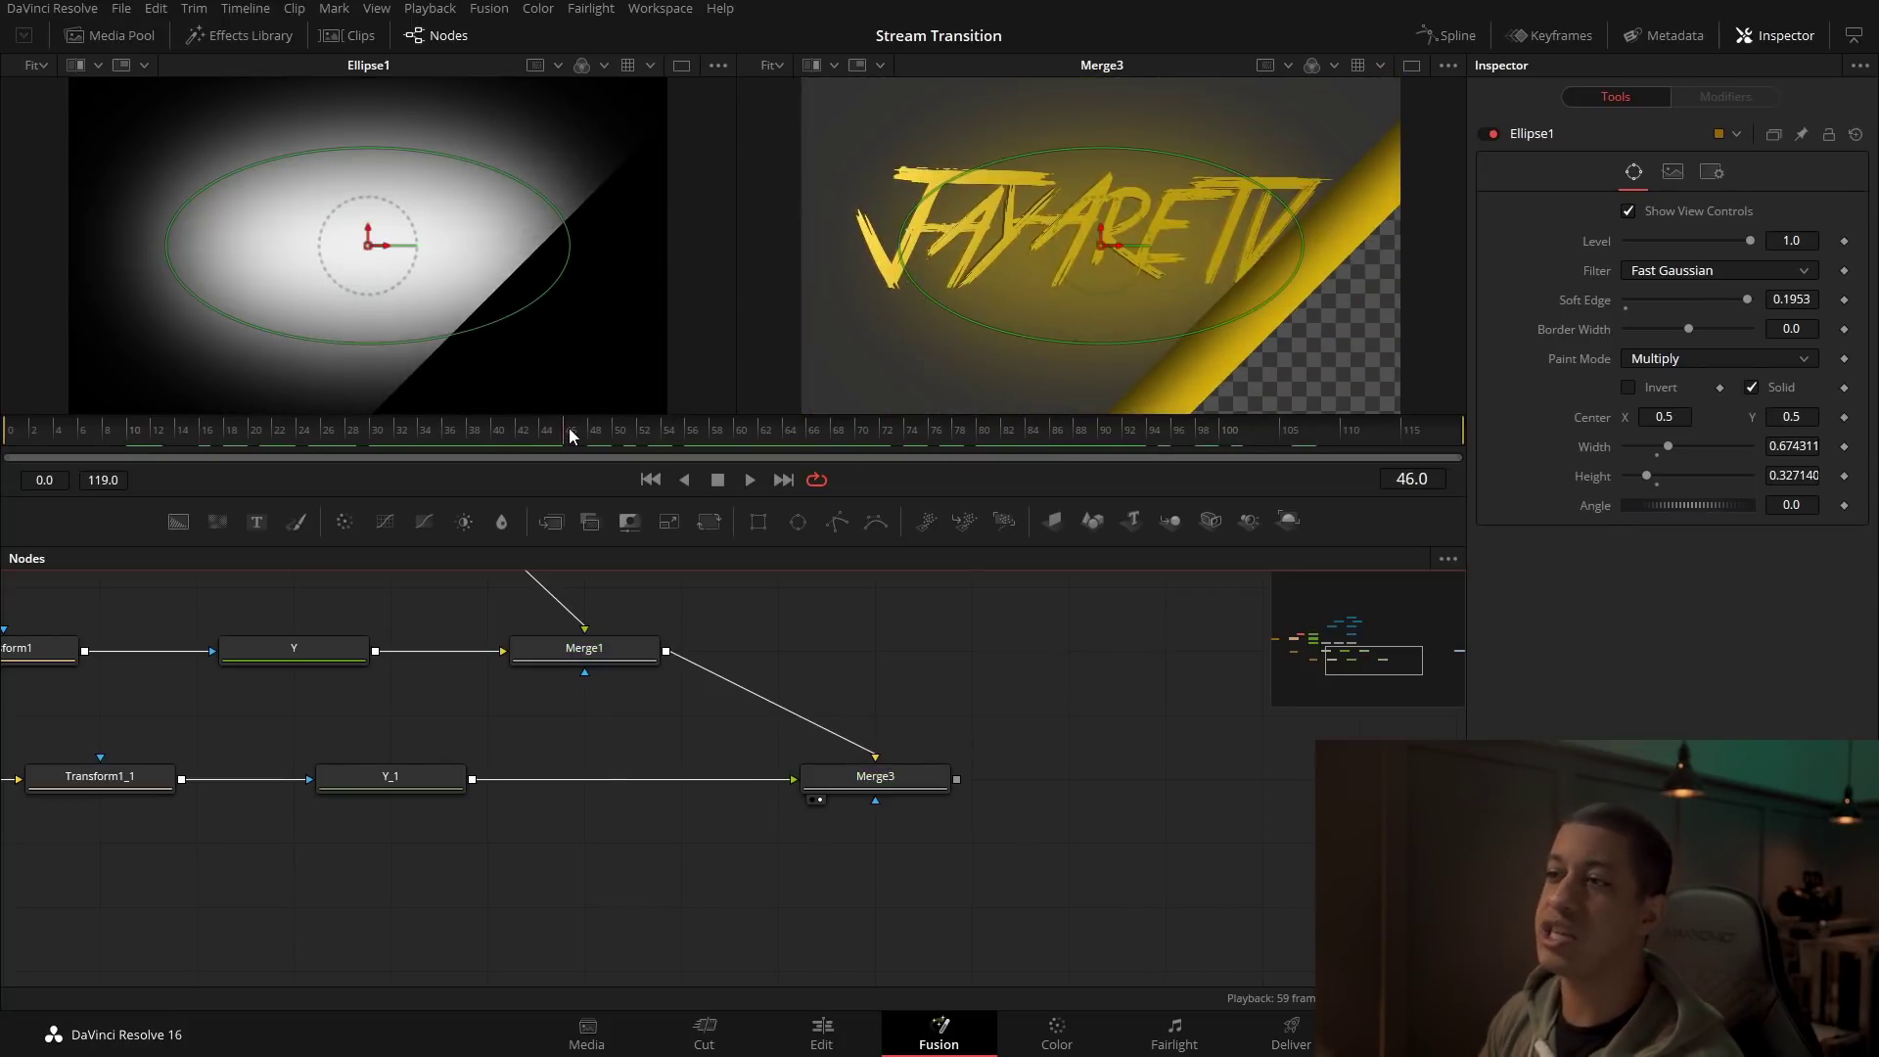
# Step: Add a Chromatic Aberration effect between Renderer3D1 and Merge4
pyautogui.moveTo(971, 809); pyautogui.dragTo(804, 675)
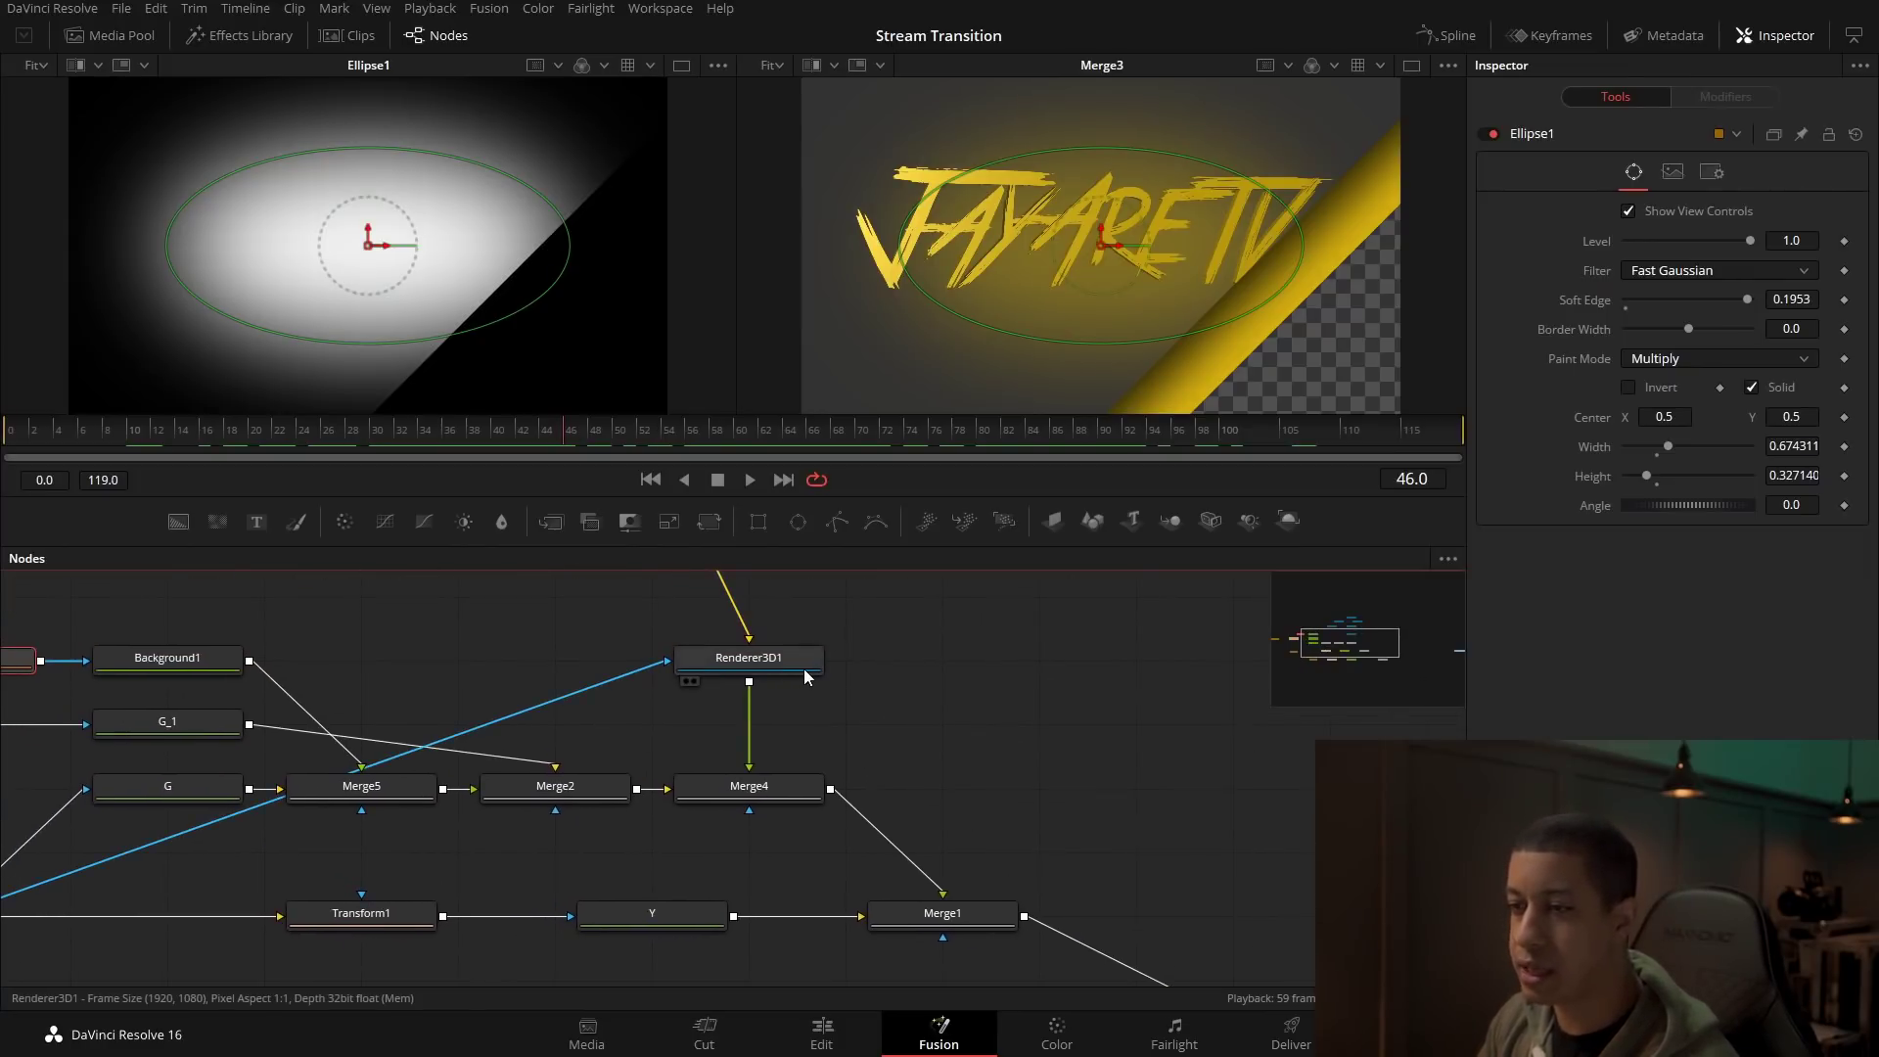
pyautogui.click(767, 667)
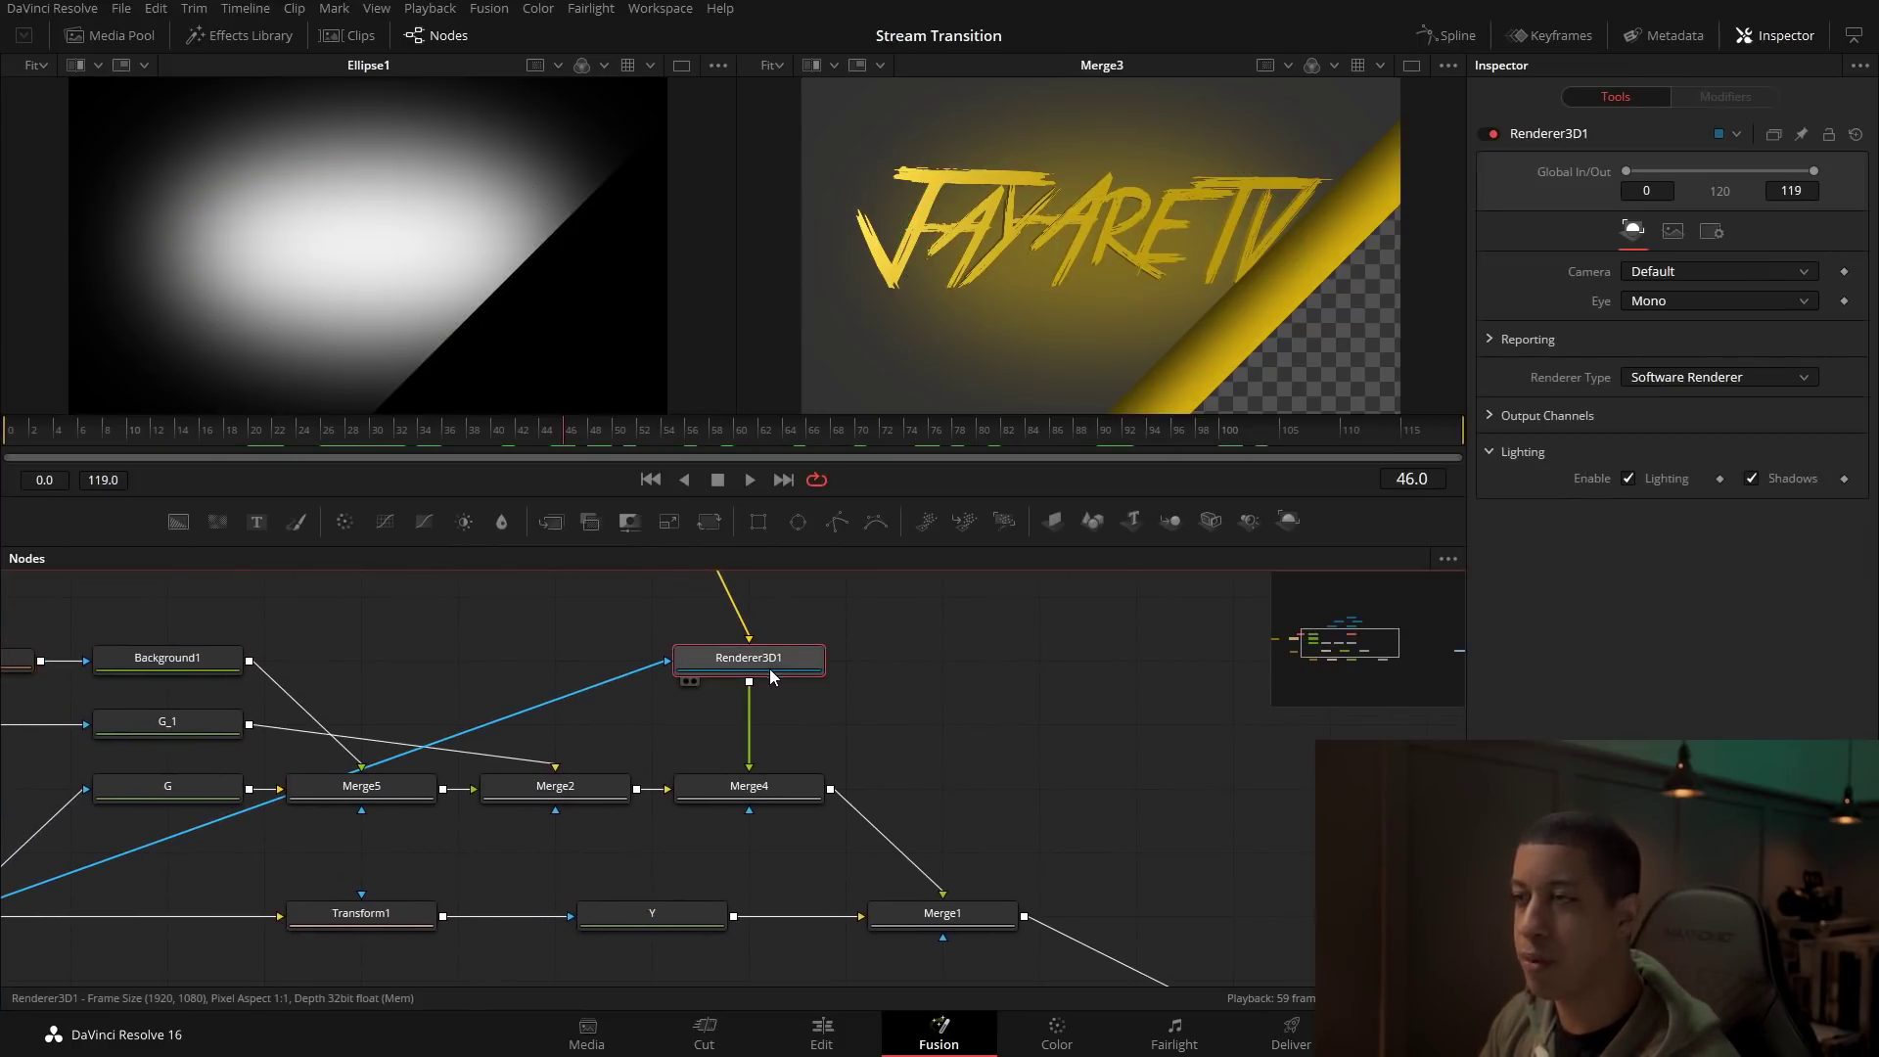
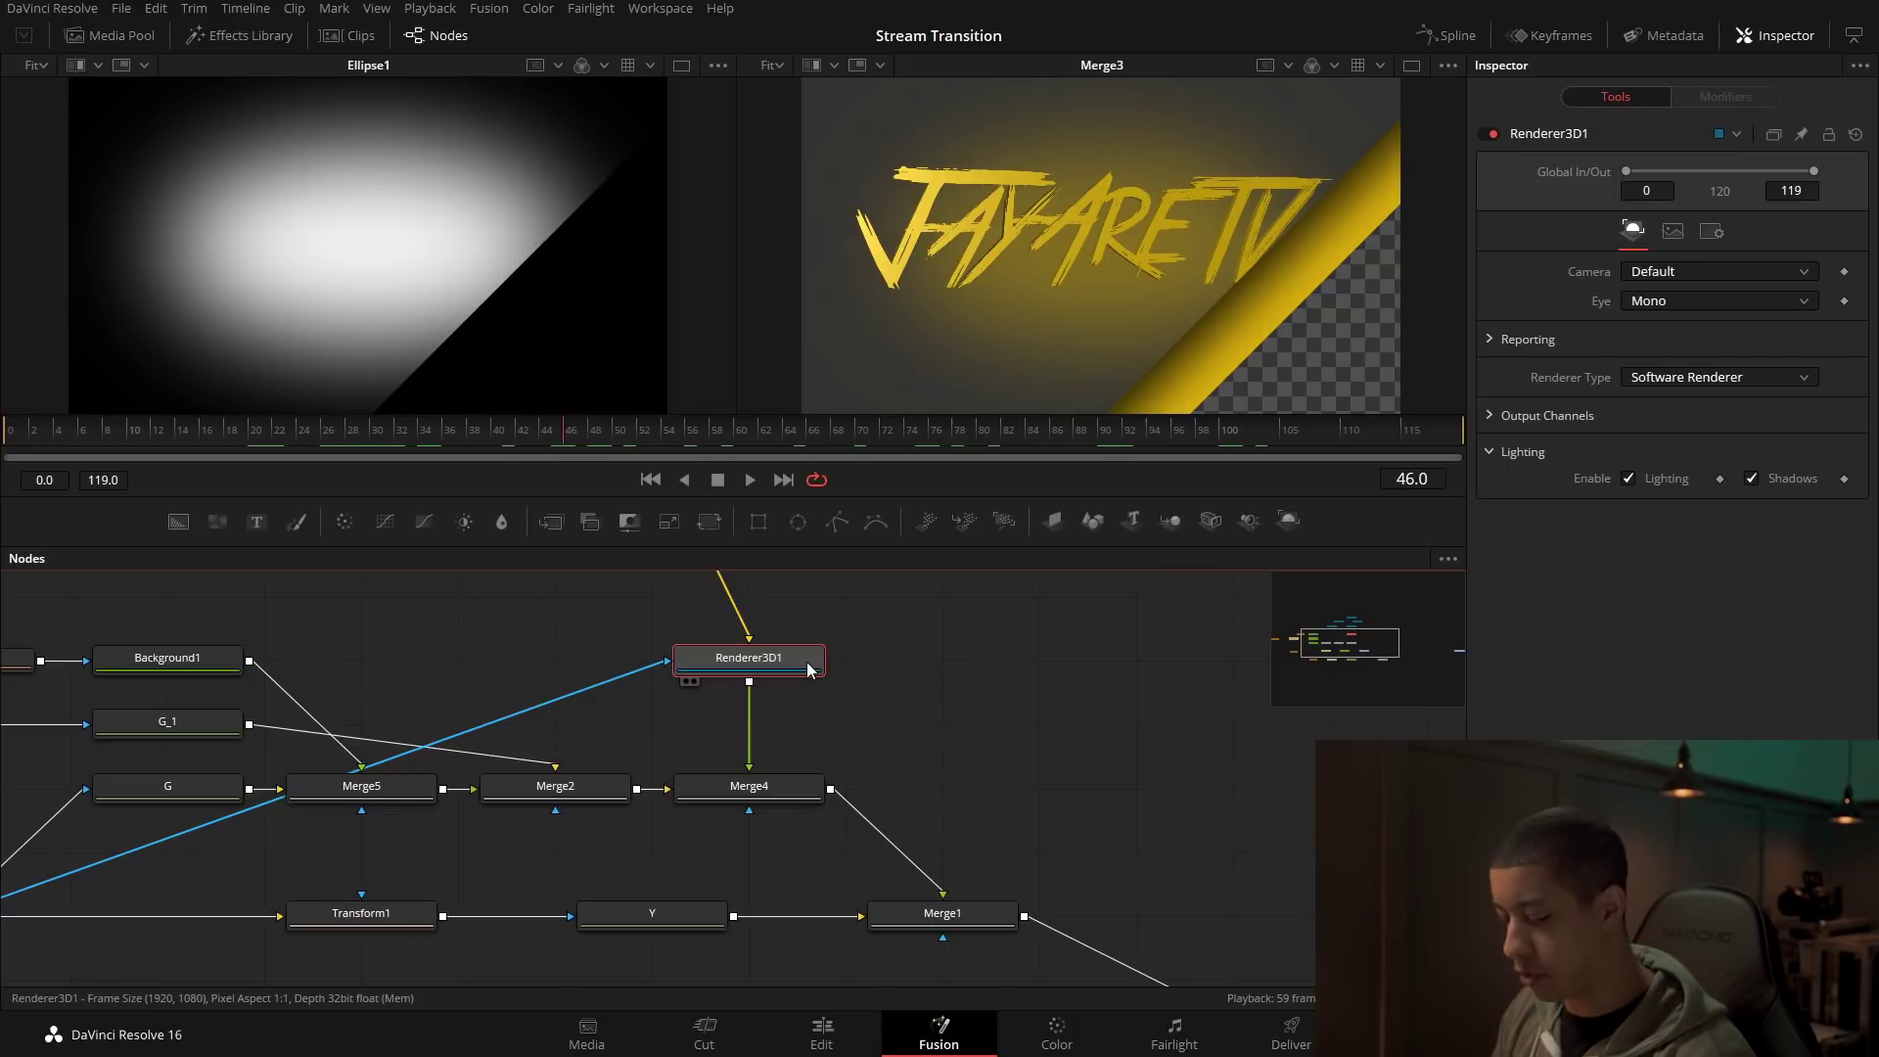
pyautogui.hotkey('shift', 'space')
pyautogui.write('lightab')
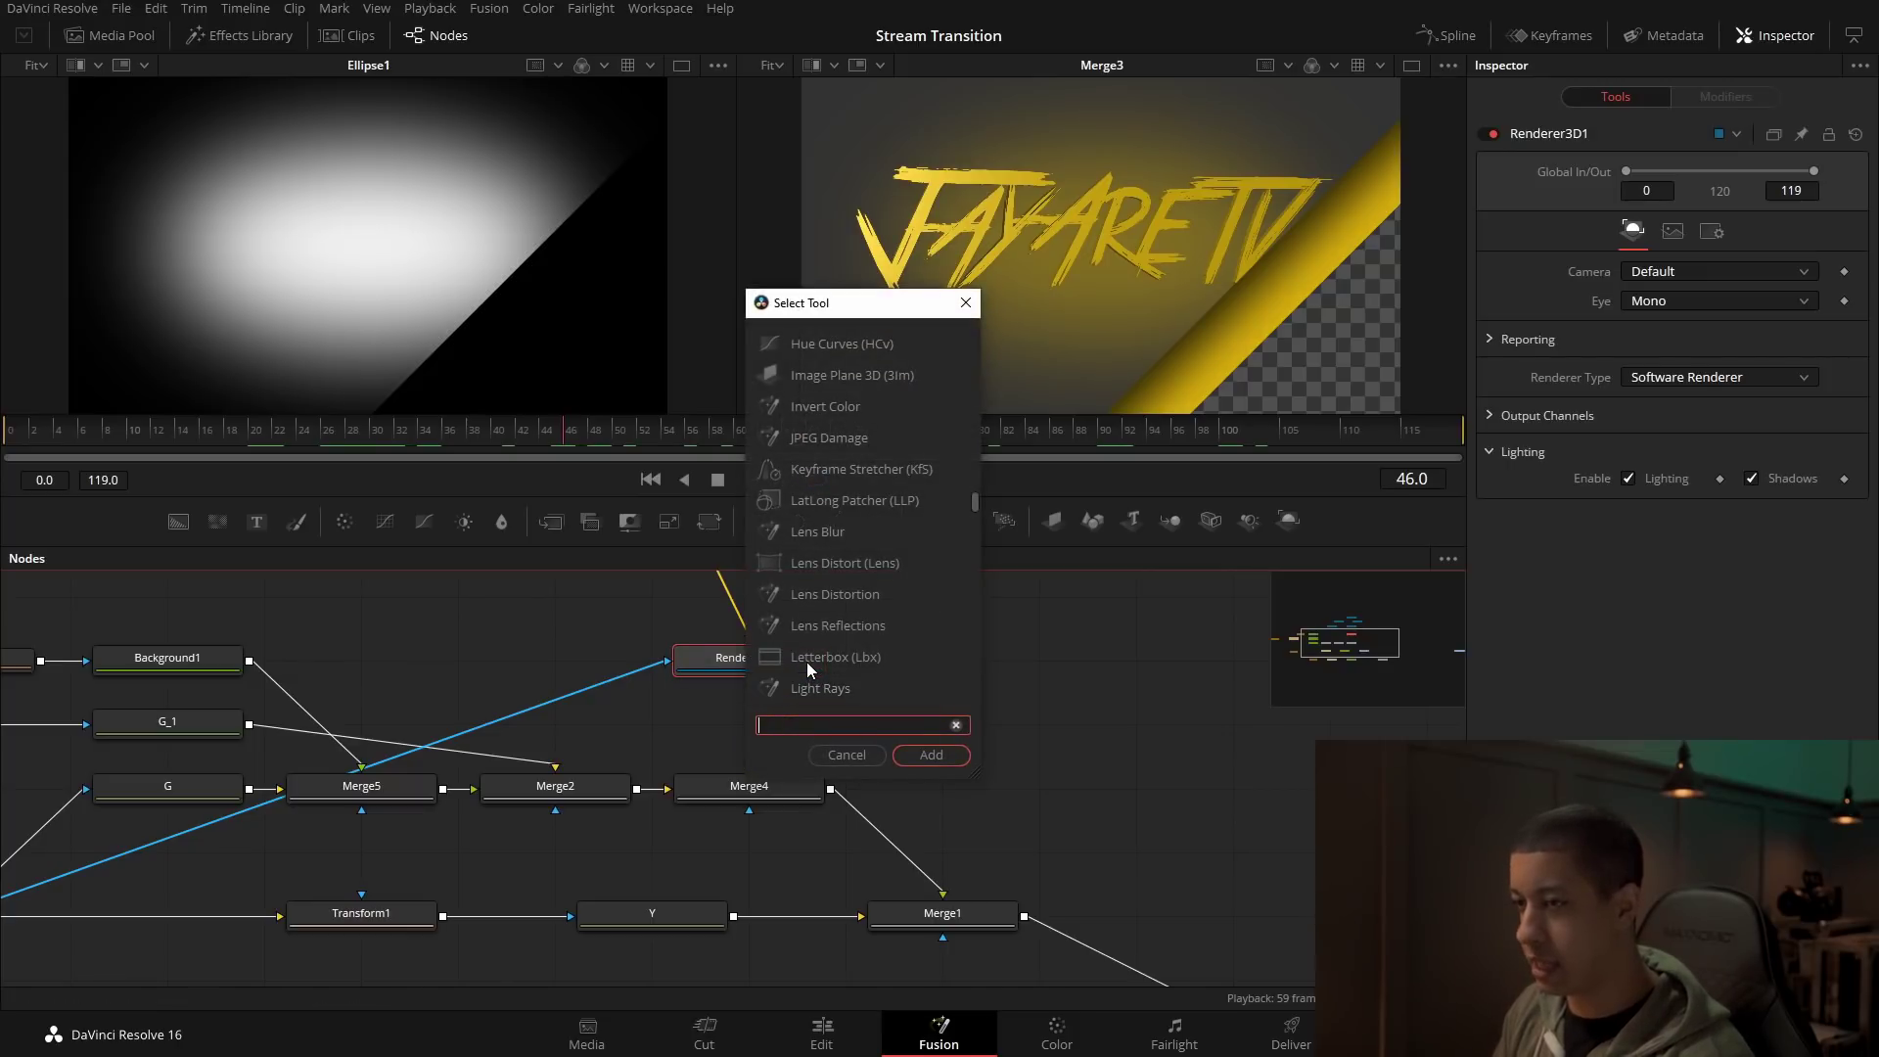
pyautogui.press('Down')
pyautogui.press('Down')
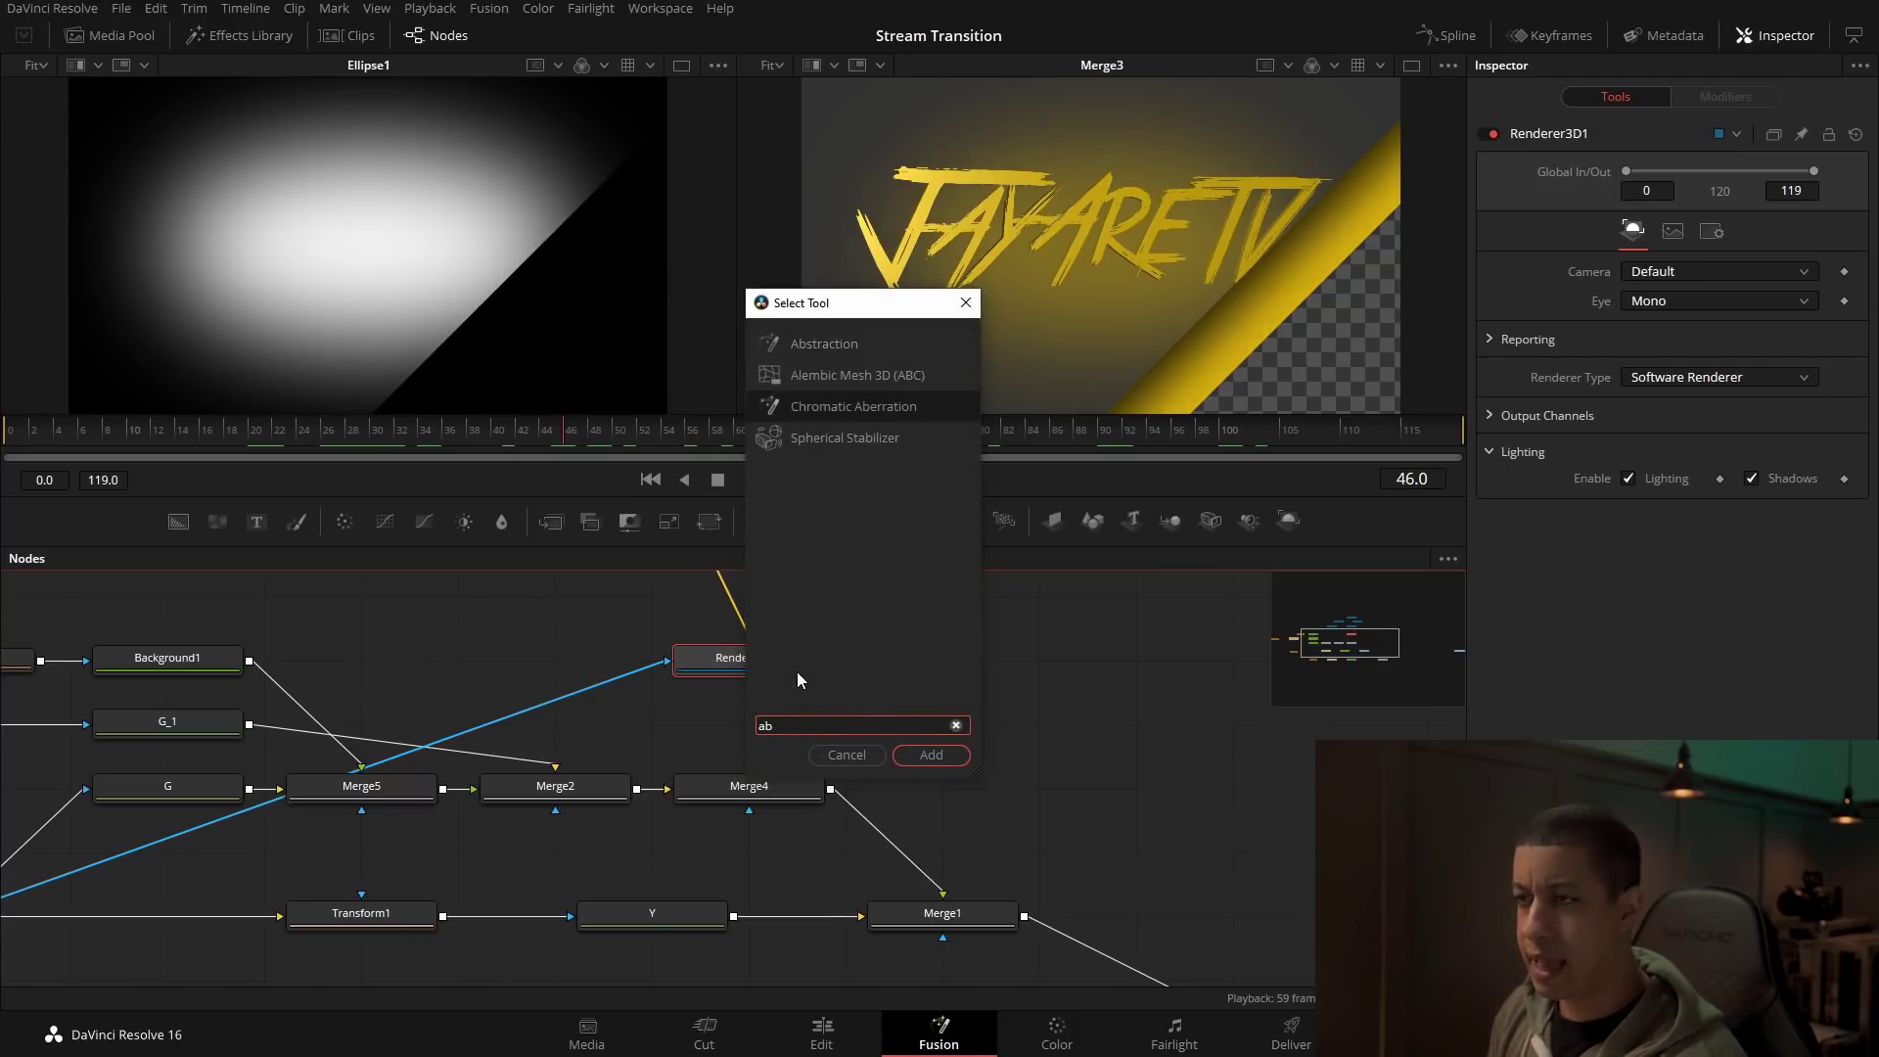
pyautogui.press('Return')
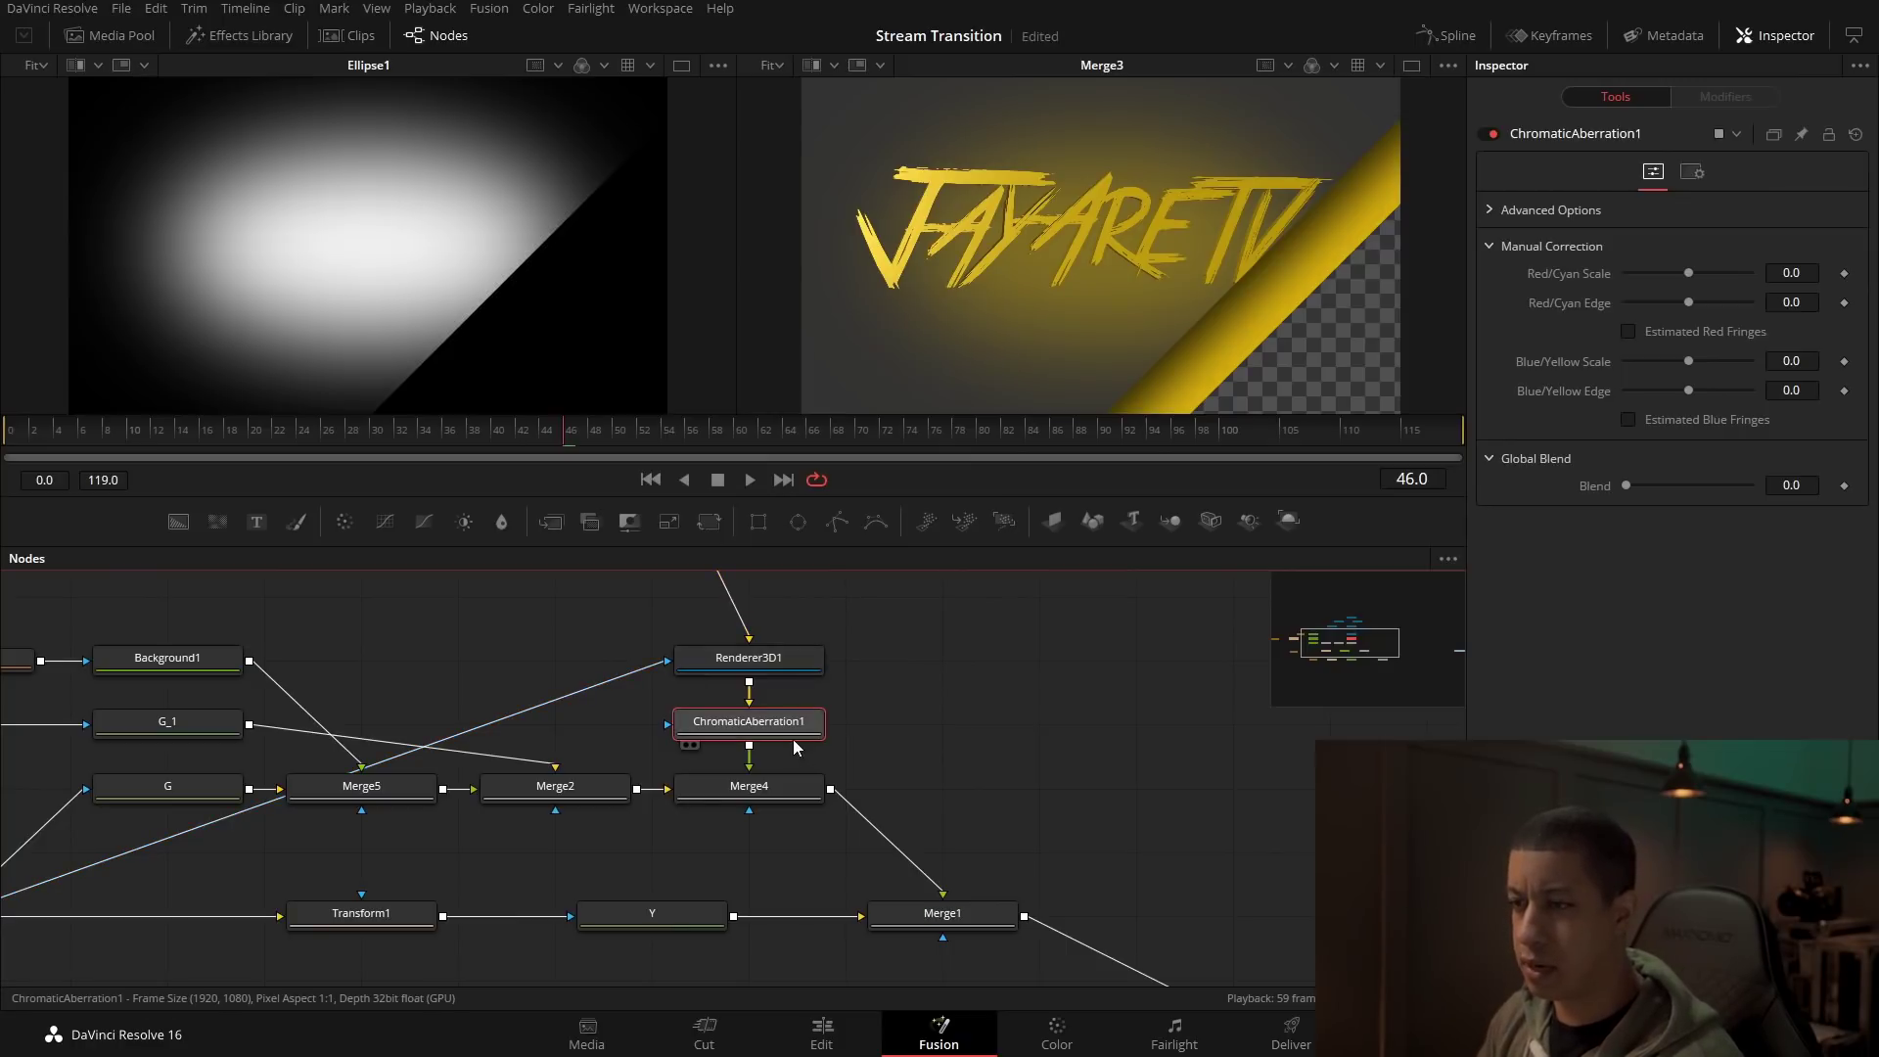
# Step: Show ChromaticAberration1 in the second viewer and set its Red/Cyan Scale to 4.0 and Red/Cyan Edge to 1.0
pyautogui.moveTo(793, 736); pyautogui.dragTo(1130, 384)
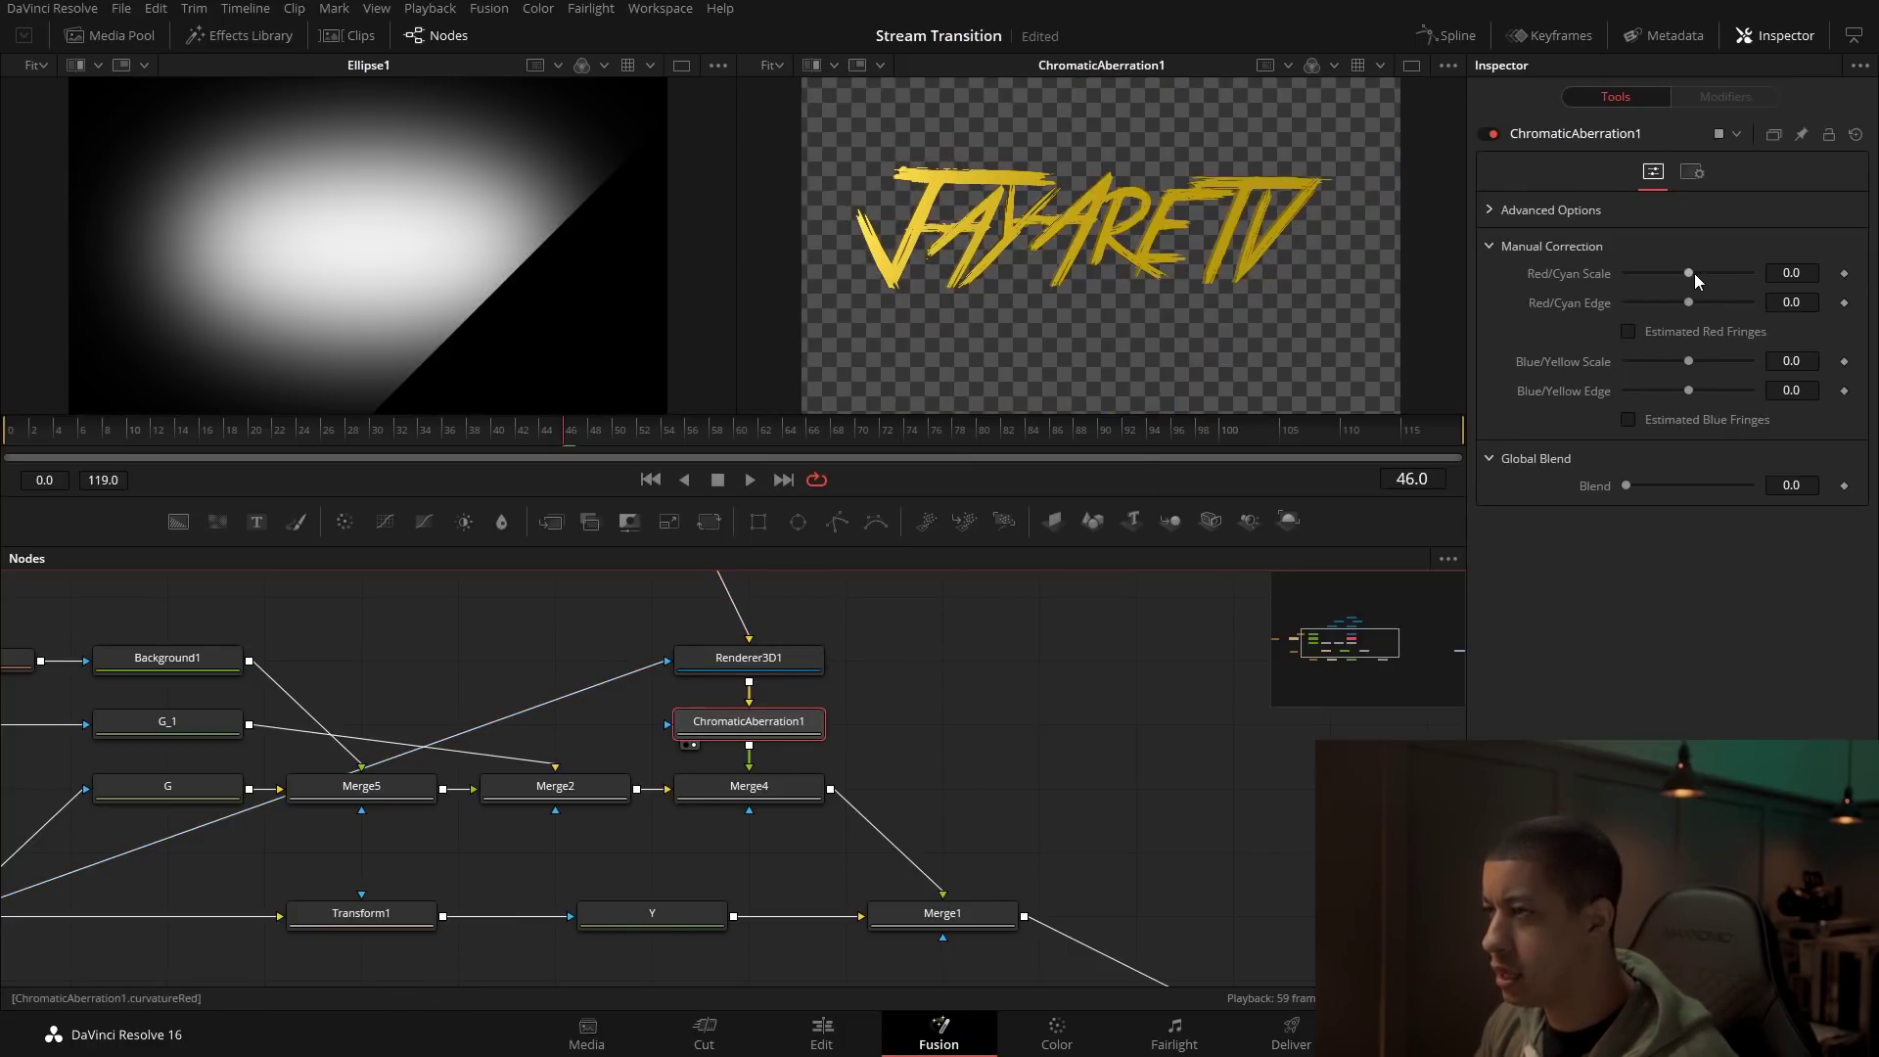
pyautogui.moveTo(1689, 273); pyautogui.dragTo(1752, 278)
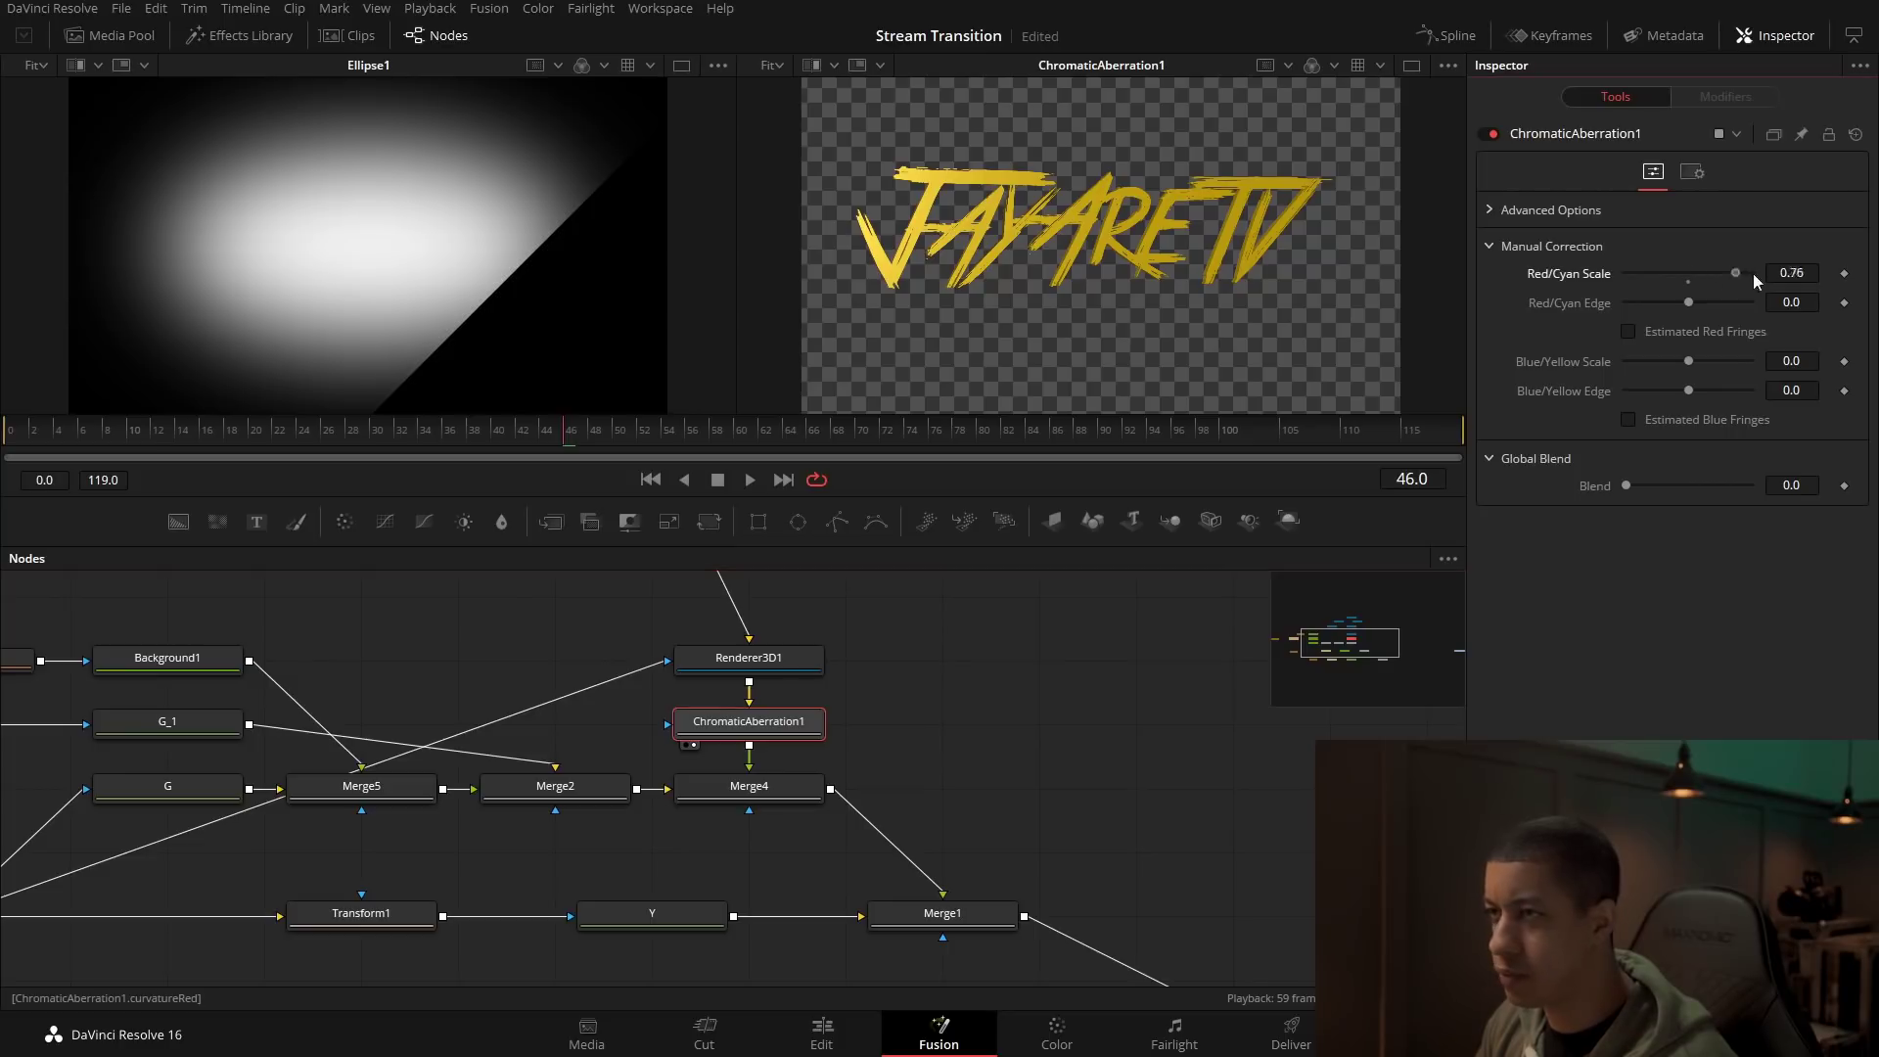
pyautogui.scroll(8, 896, 221)
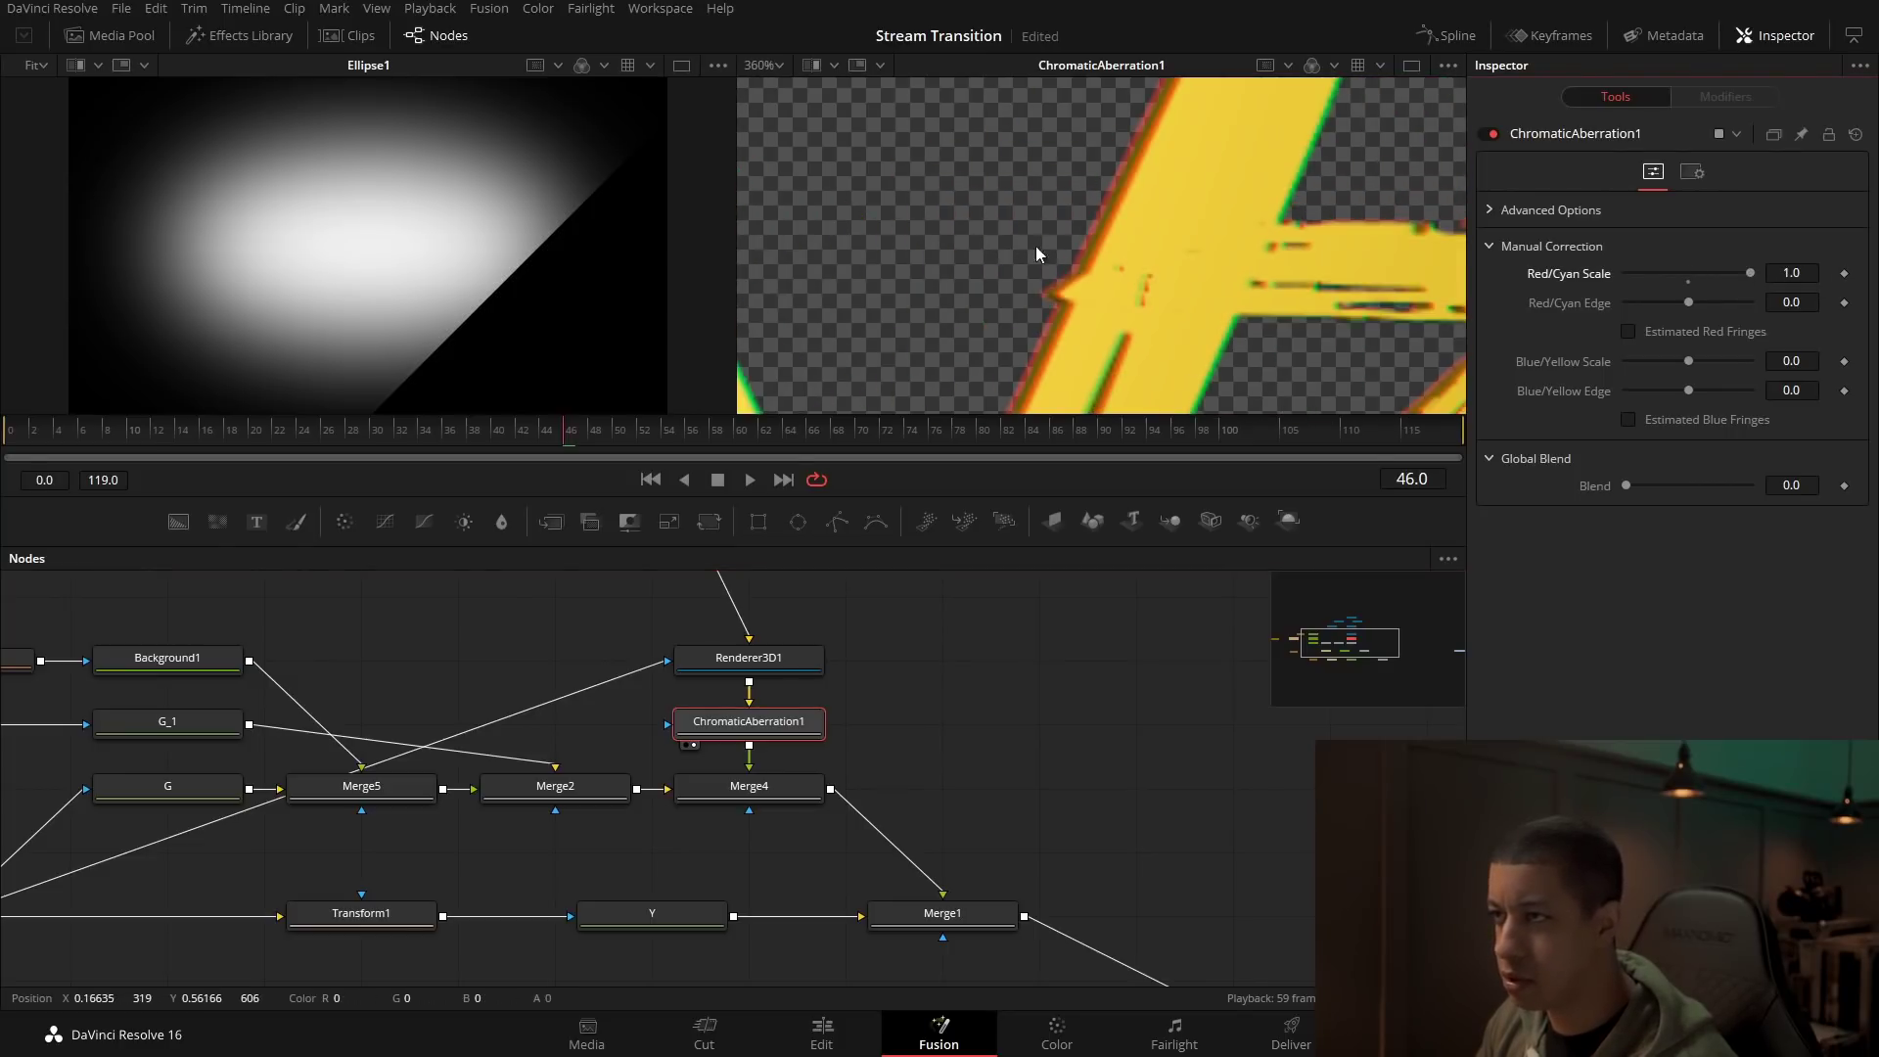
pyautogui.moveTo(1689, 304); pyautogui.dragTo(1787, 311)
pyautogui.click(1791, 273)
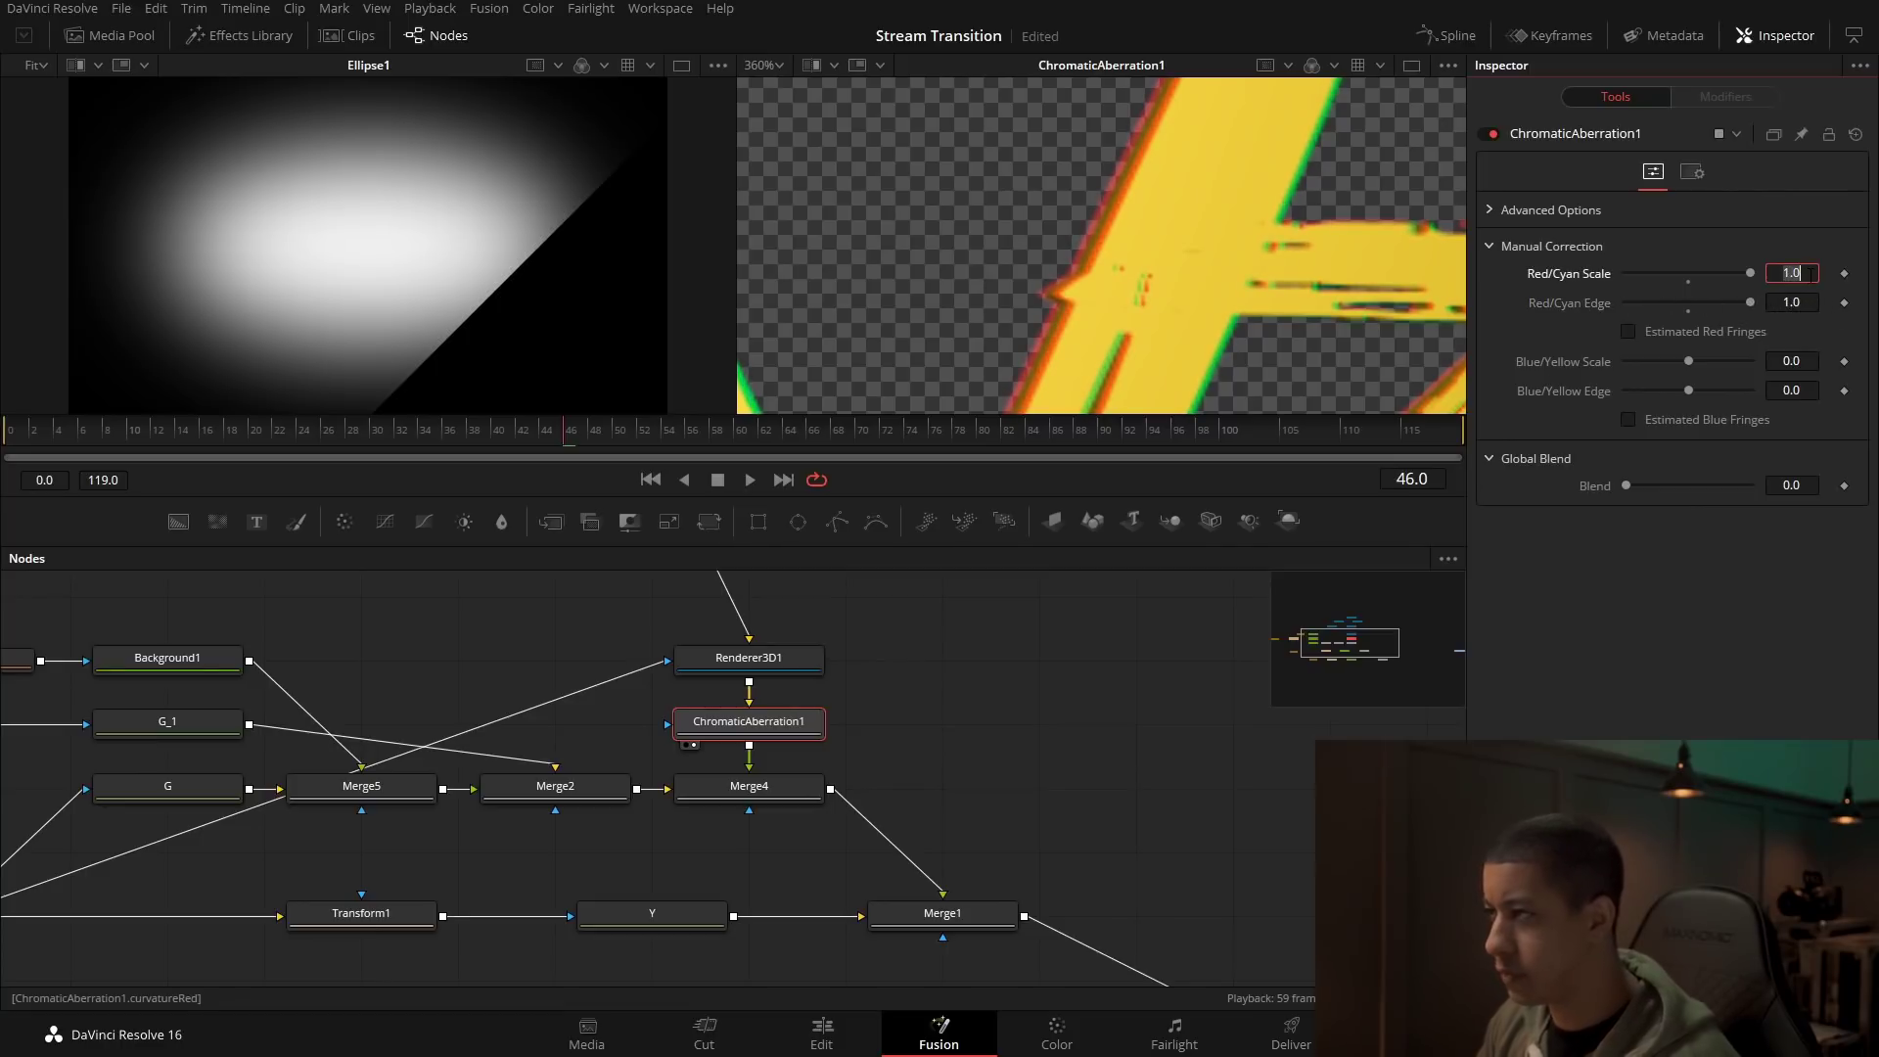
pyautogui.write('4')
pyautogui.press('Return')
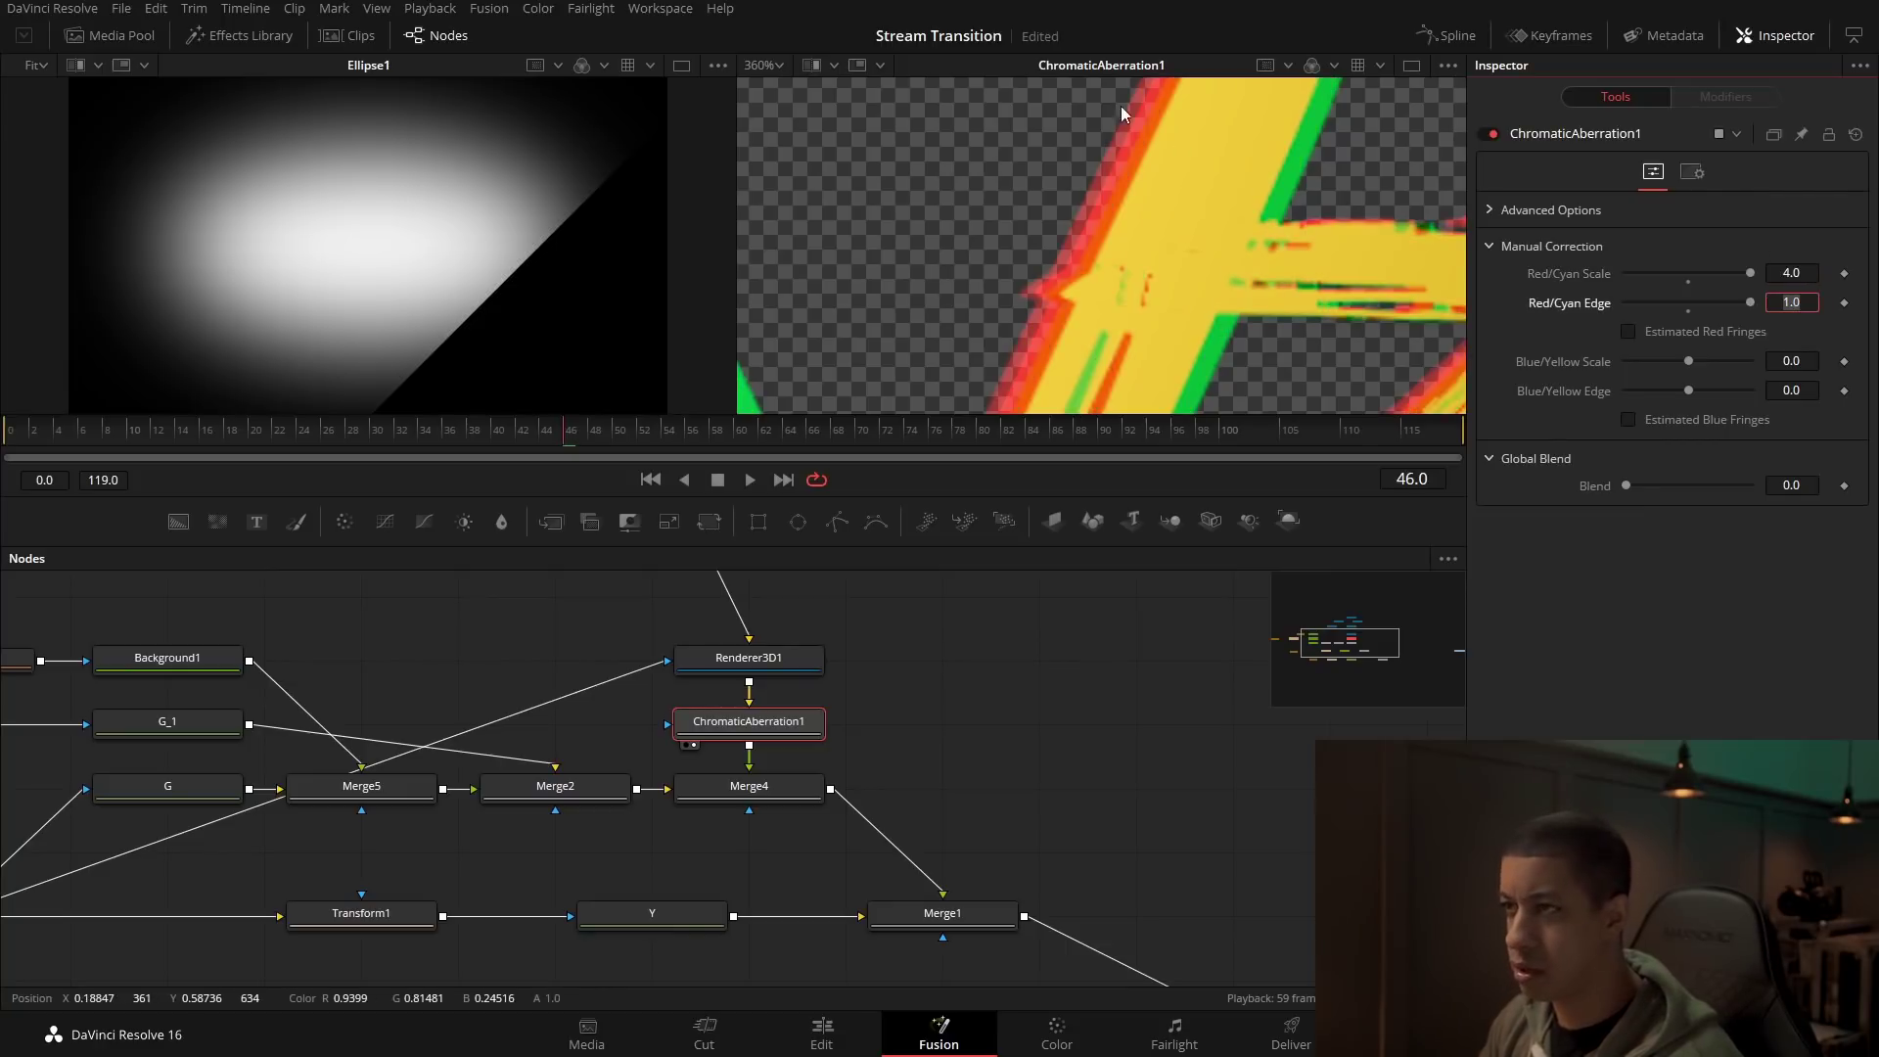
# Step: Fit the logo in the second viewer, show Merge3 there, and scrub to frame 58 to examine the colour fringing
pyautogui.click(769, 67)
pyautogui.click(769, 92)
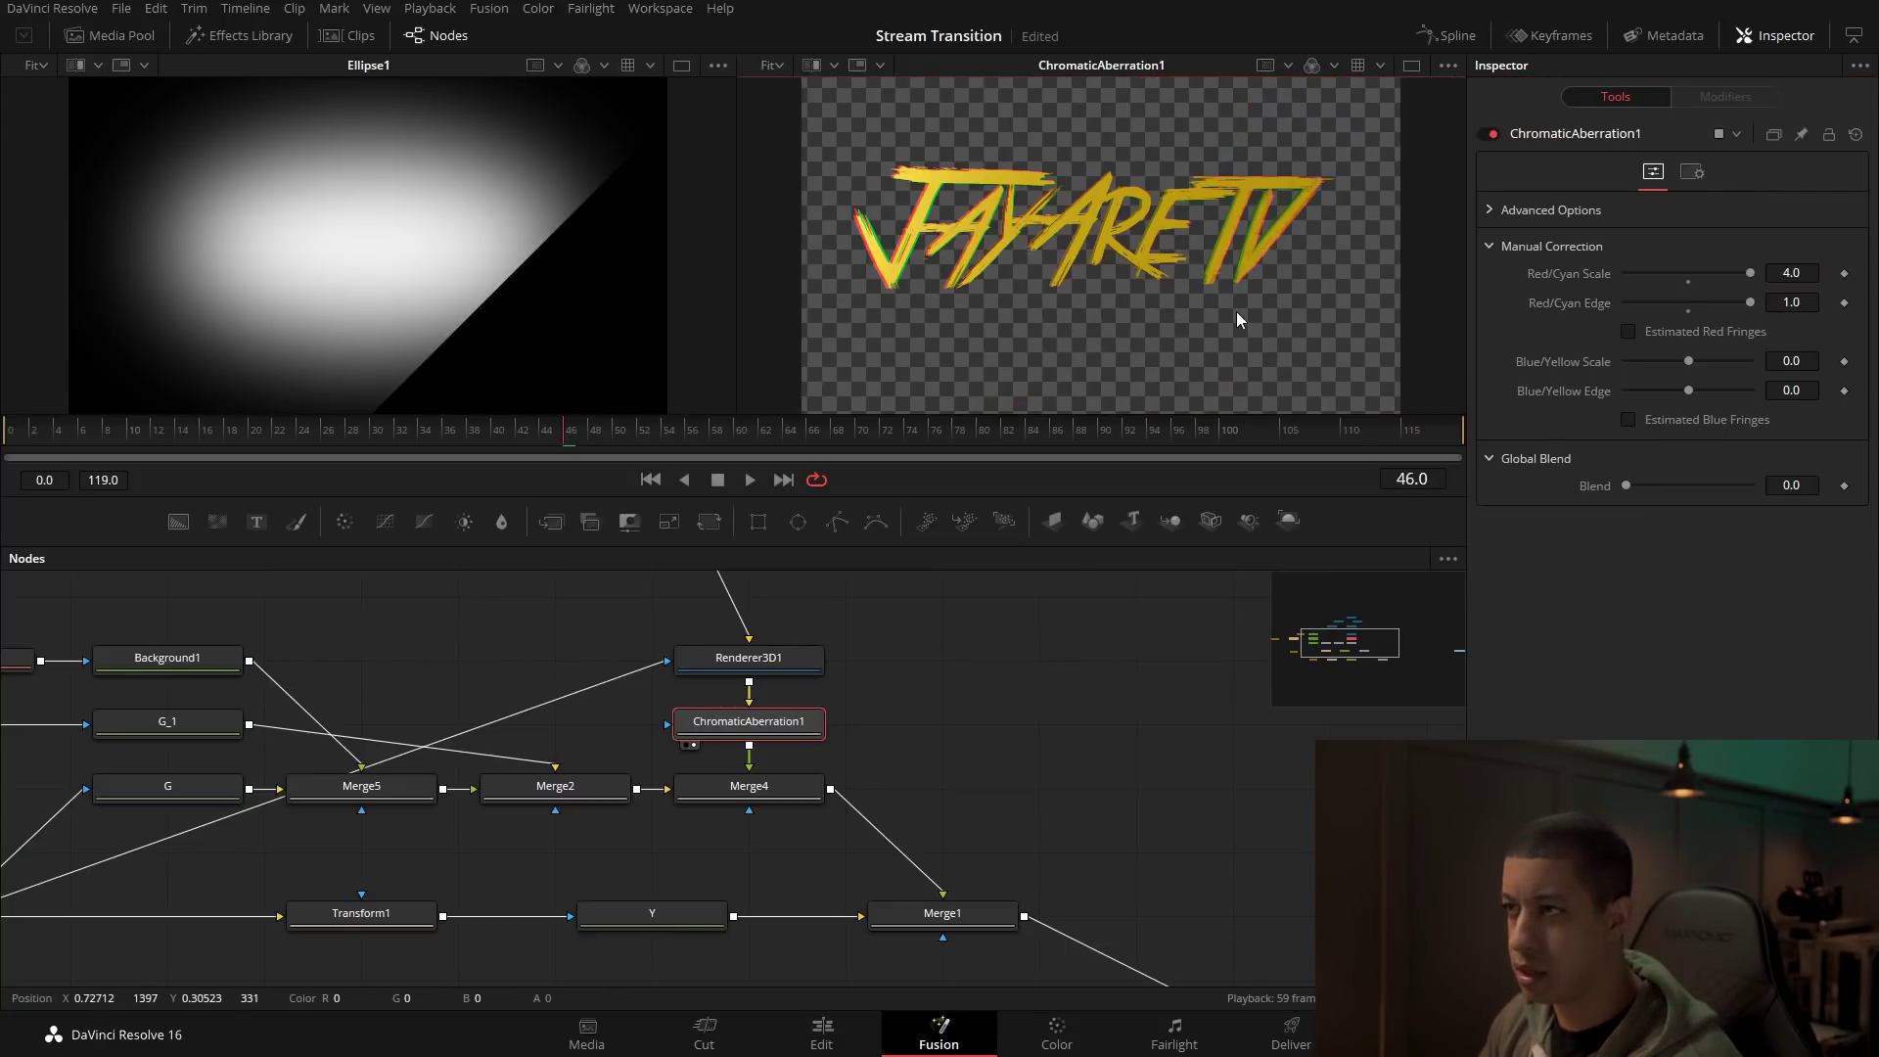
pyautogui.moveTo(1237, 311); pyautogui.dragTo(1270, 336)
pyautogui.moveTo(1160, 608); pyautogui.dragTo(1137, 546)
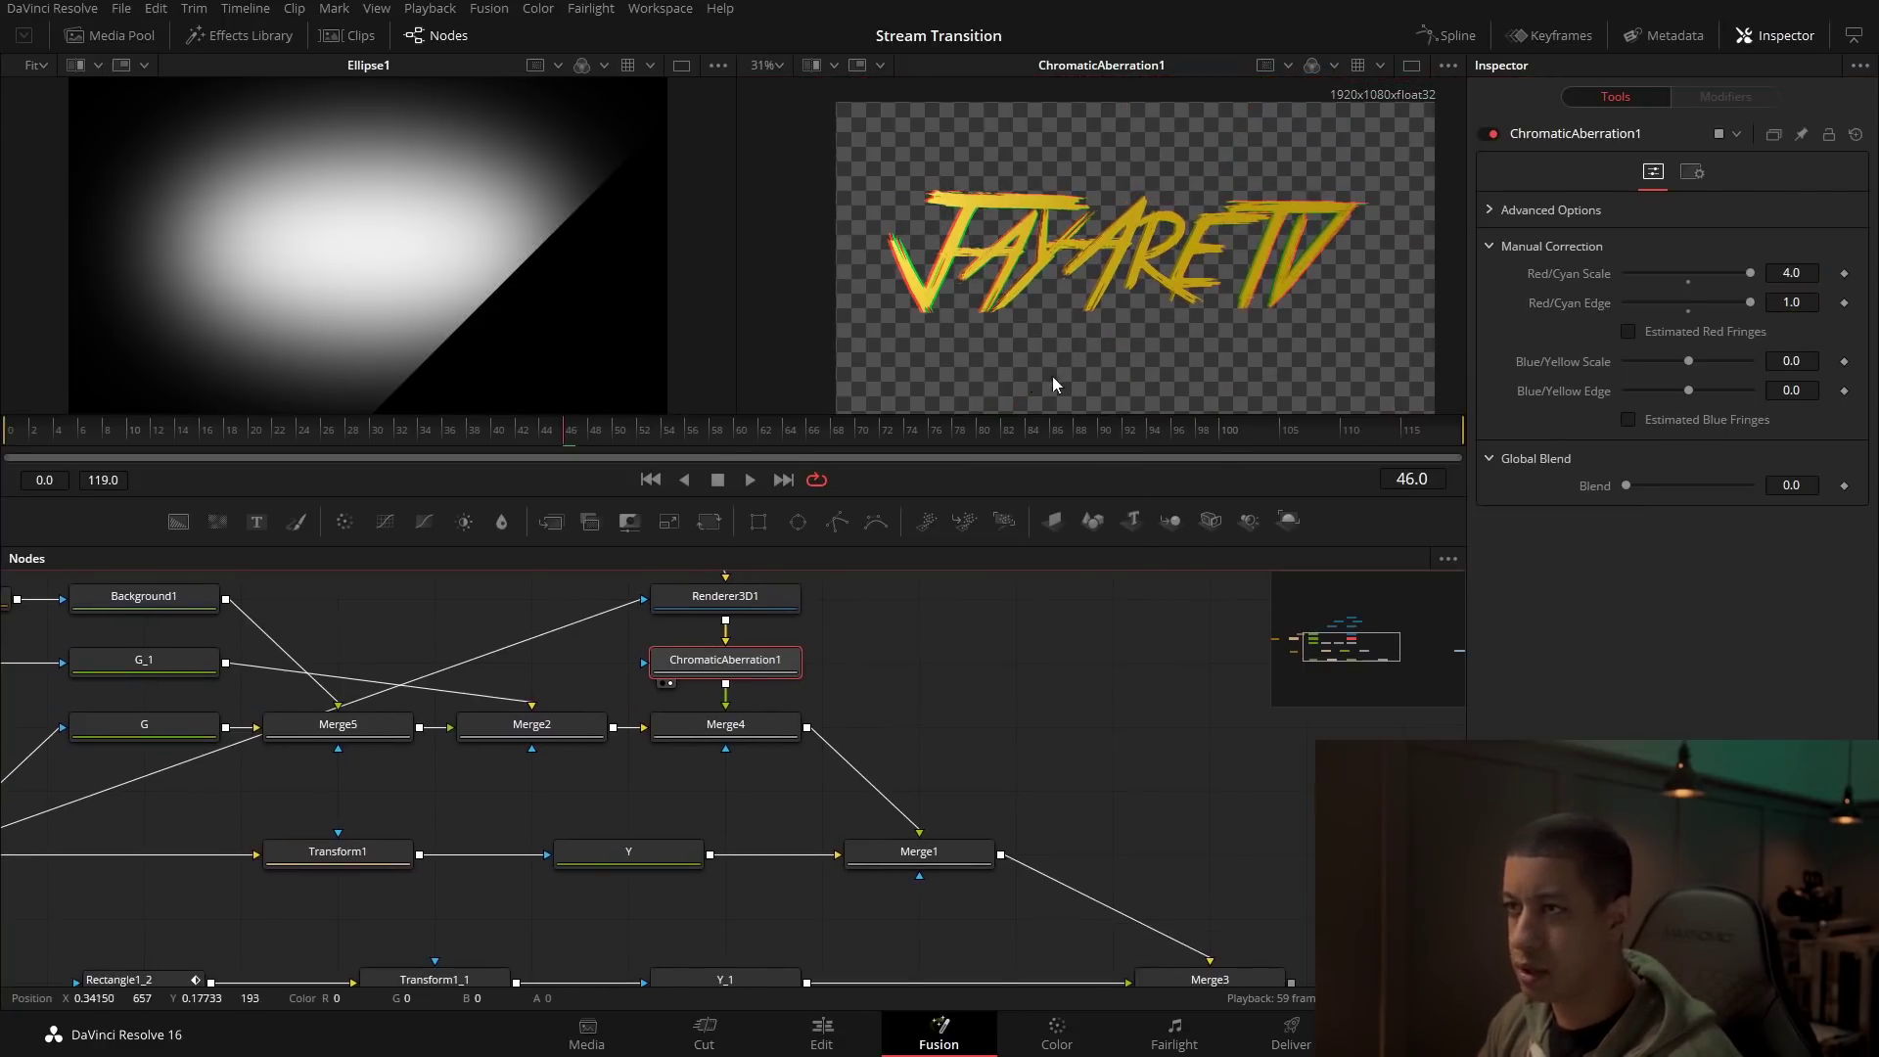
pyautogui.moveTo(1018, 835); pyautogui.dragTo(926, 700)
pyautogui.click(1064, 868)
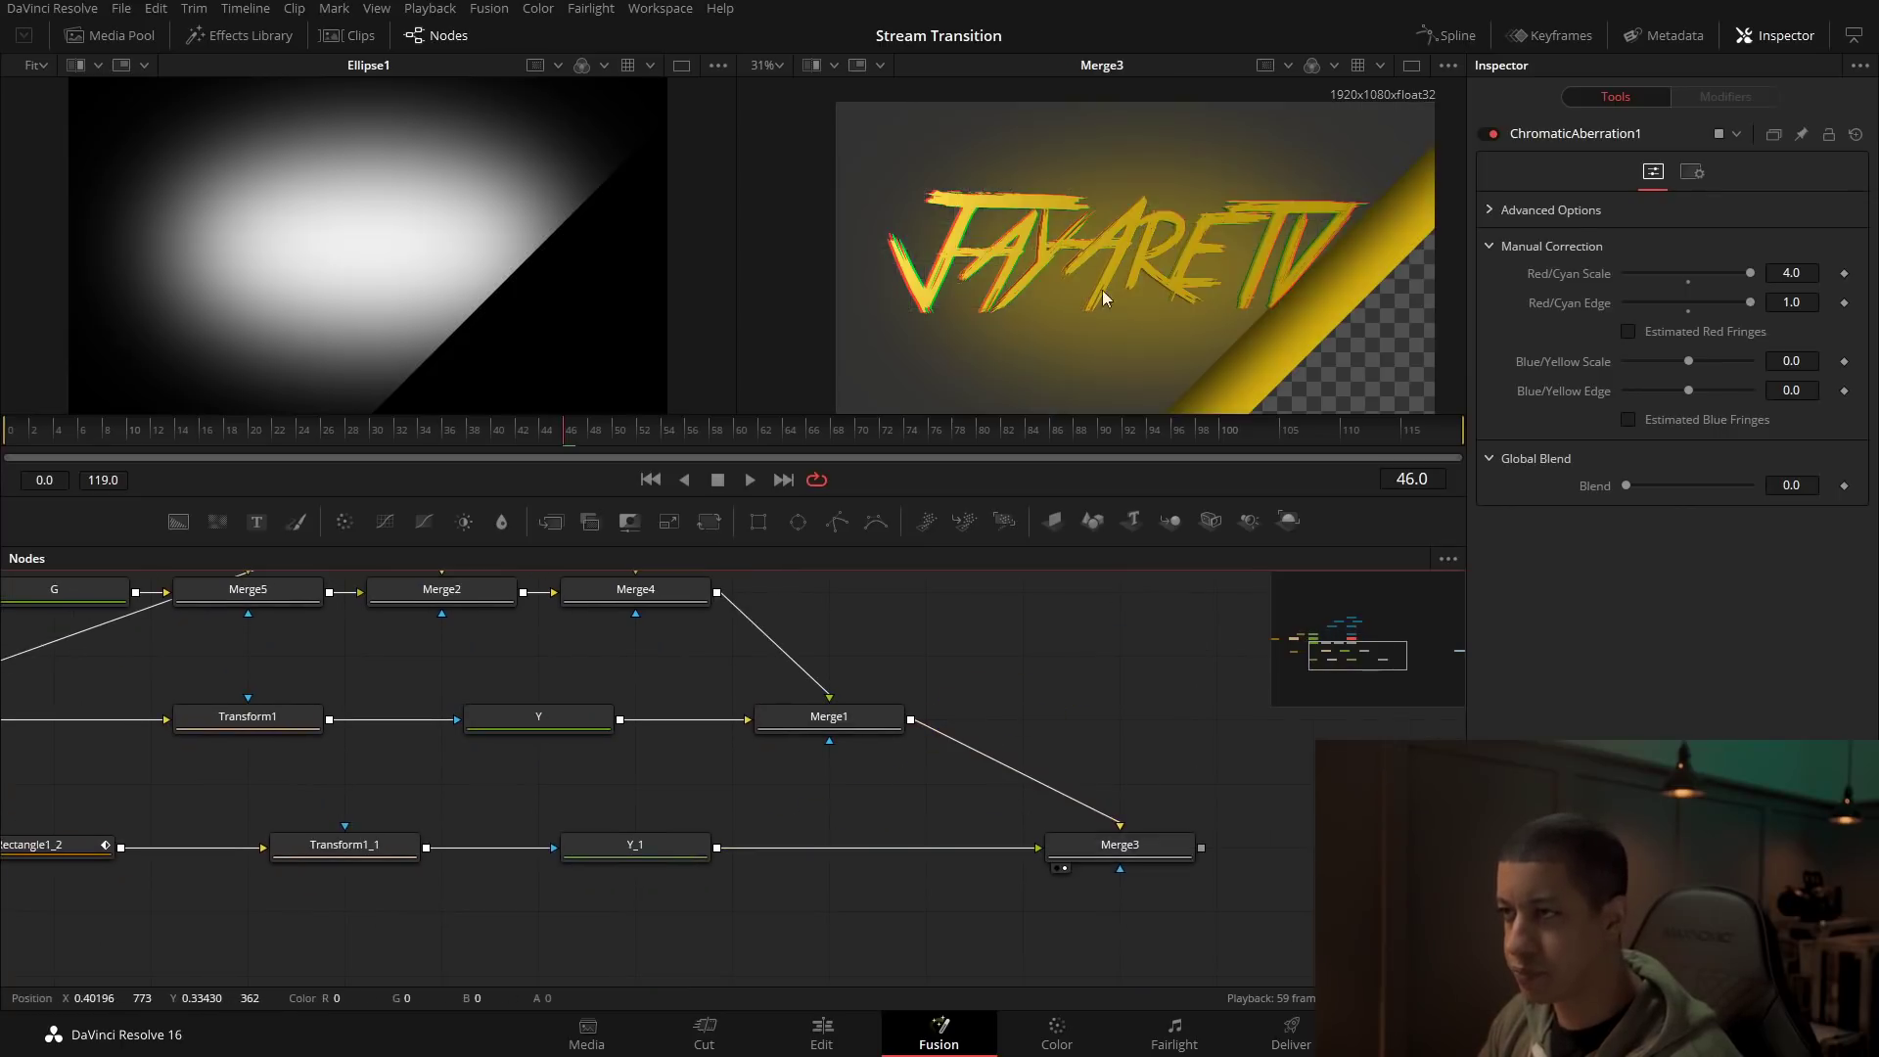
pyautogui.moveTo(436, 431); pyautogui.dragTo(712, 443)
# Step: Add a Film Grain effect, not the FGr variant, after Merge3
pyautogui.hscroll(5, 773, 655)
pyautogui.scroll(-2, 772, 655)
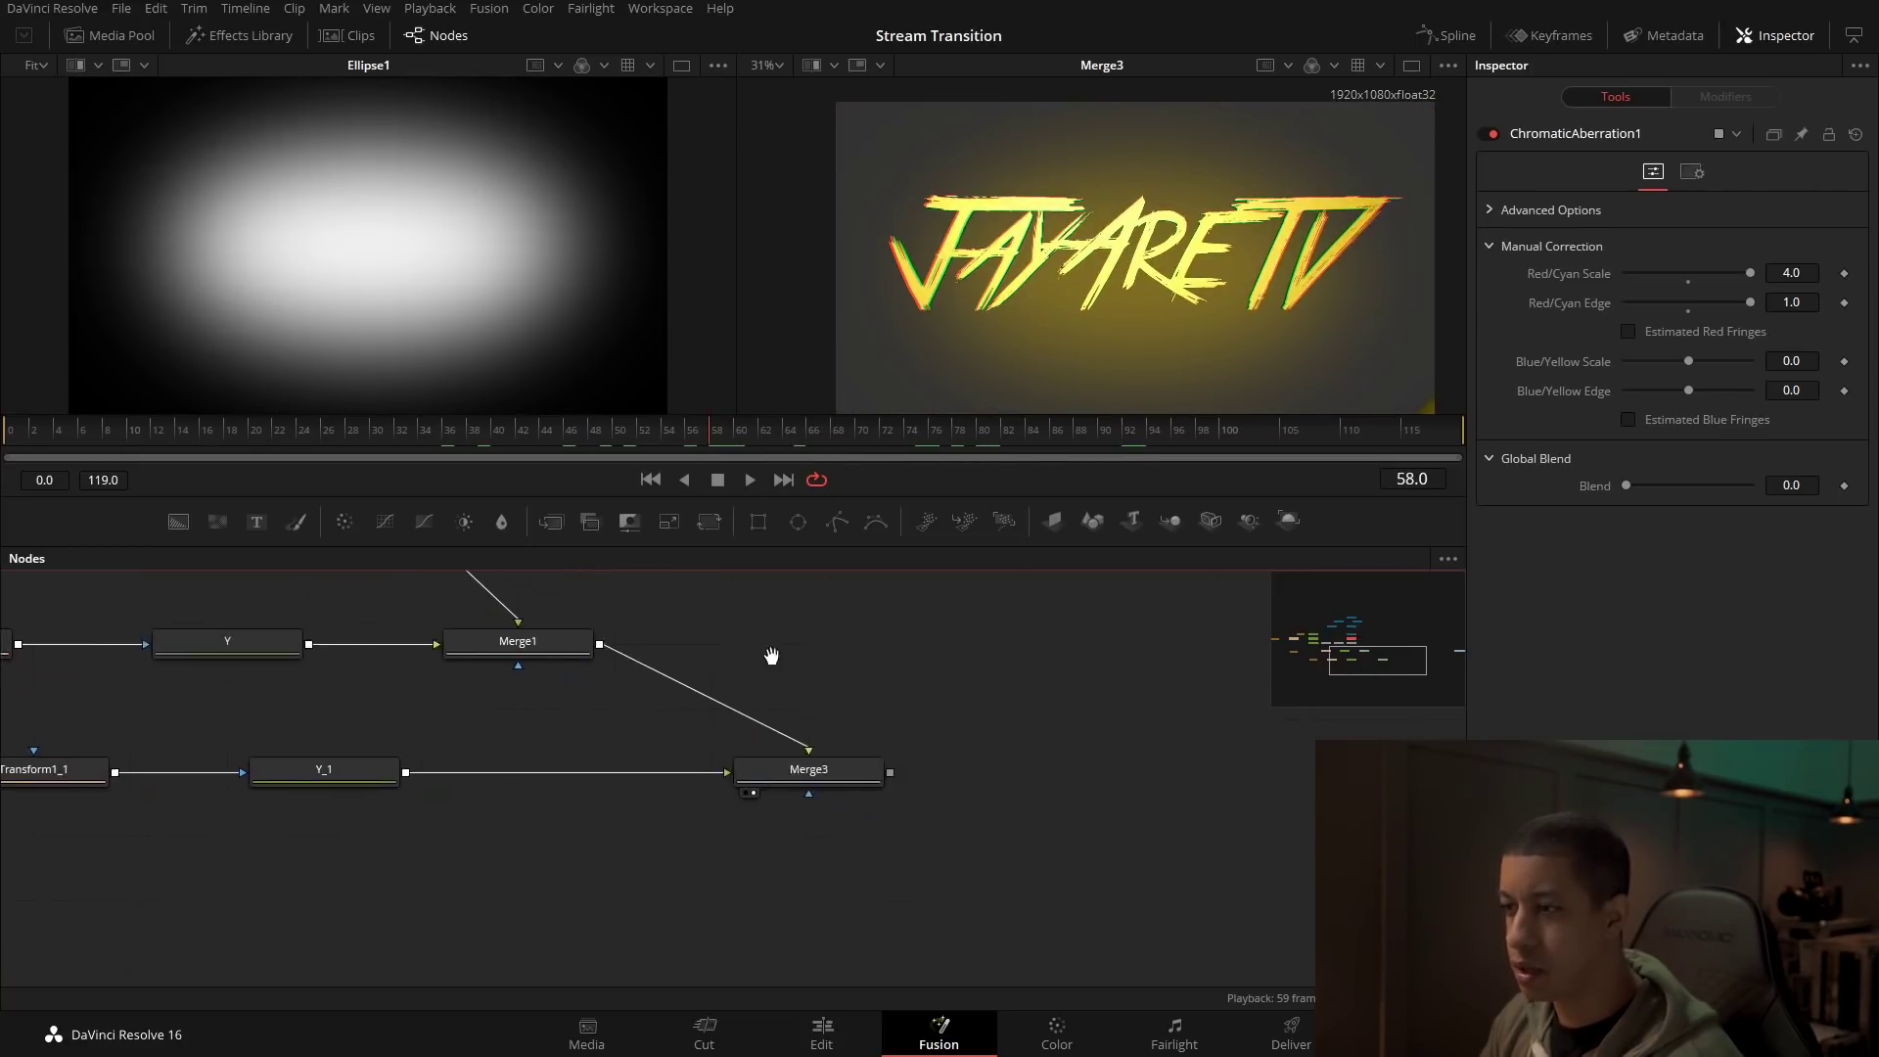
pyautogui.click(729, 755)
pyautogui.scroll(1, 801, 755)
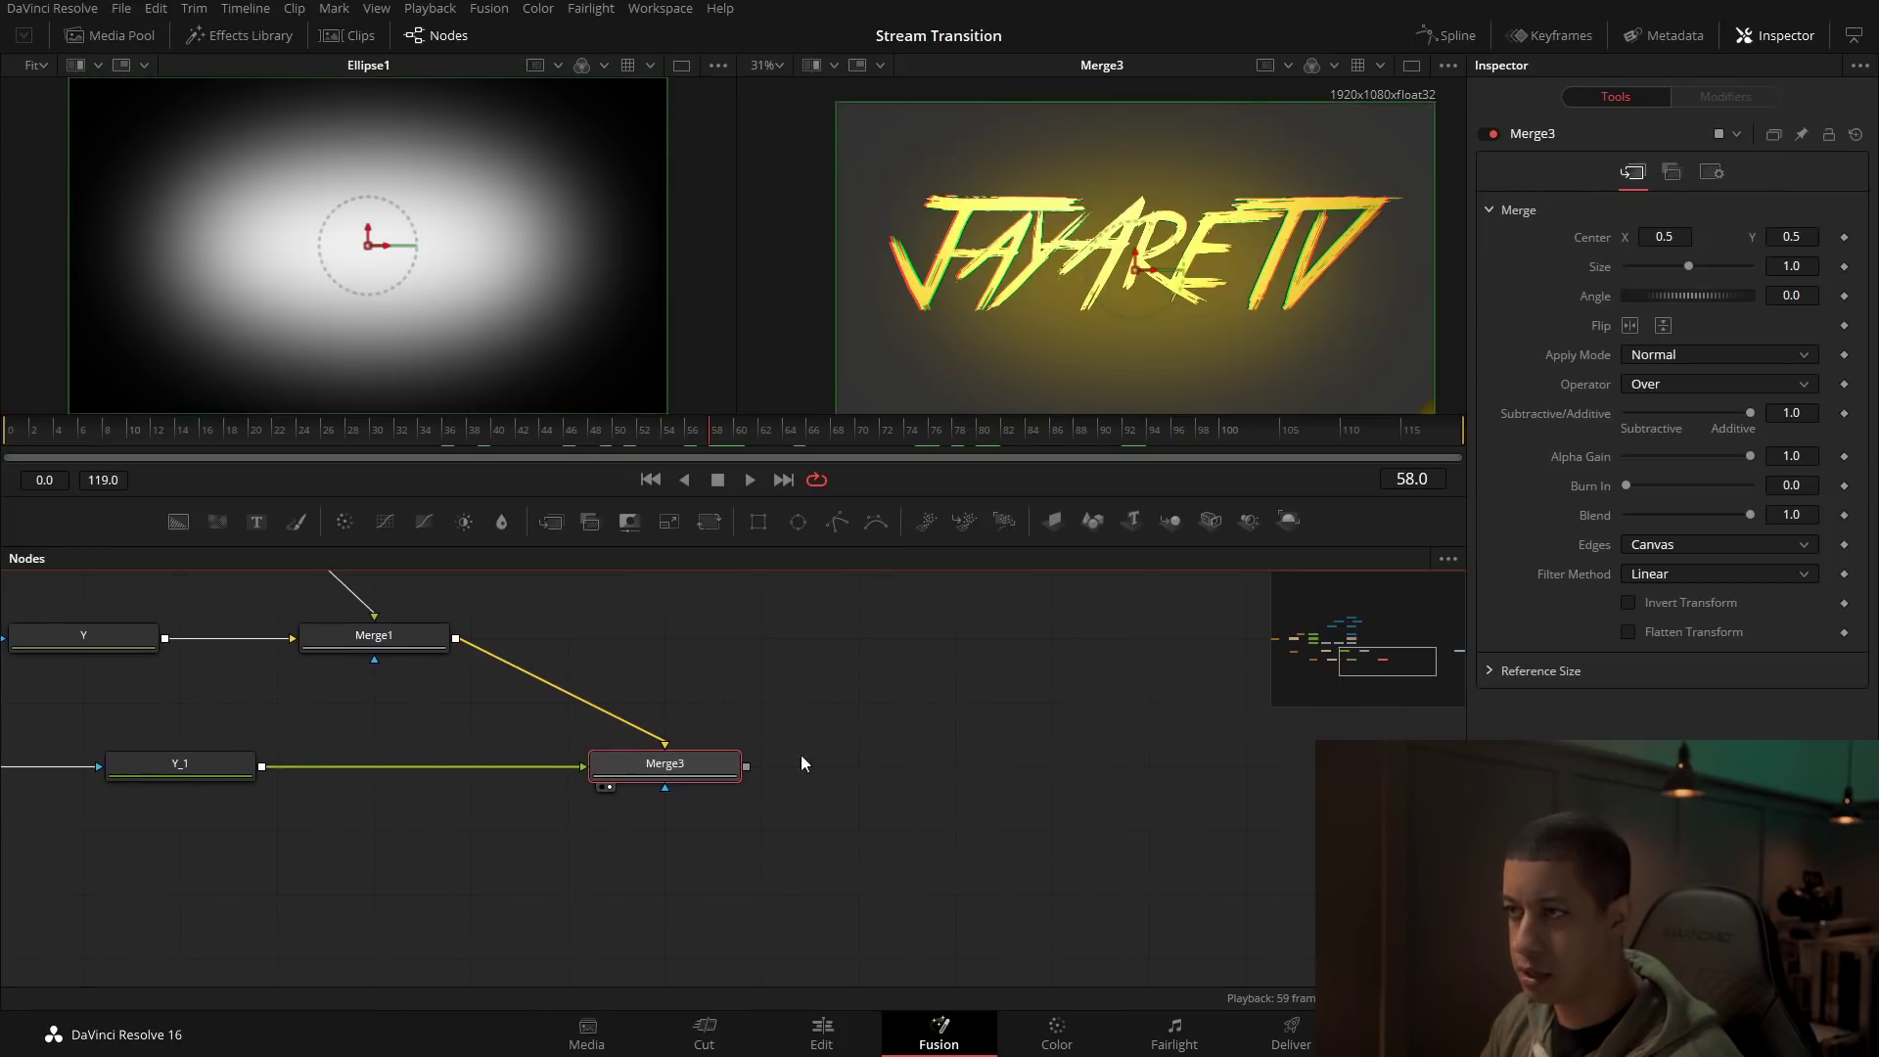
pyautogui.hscroll(-4, 969, 790)
pyautogui.hotkey('shift', 'space')
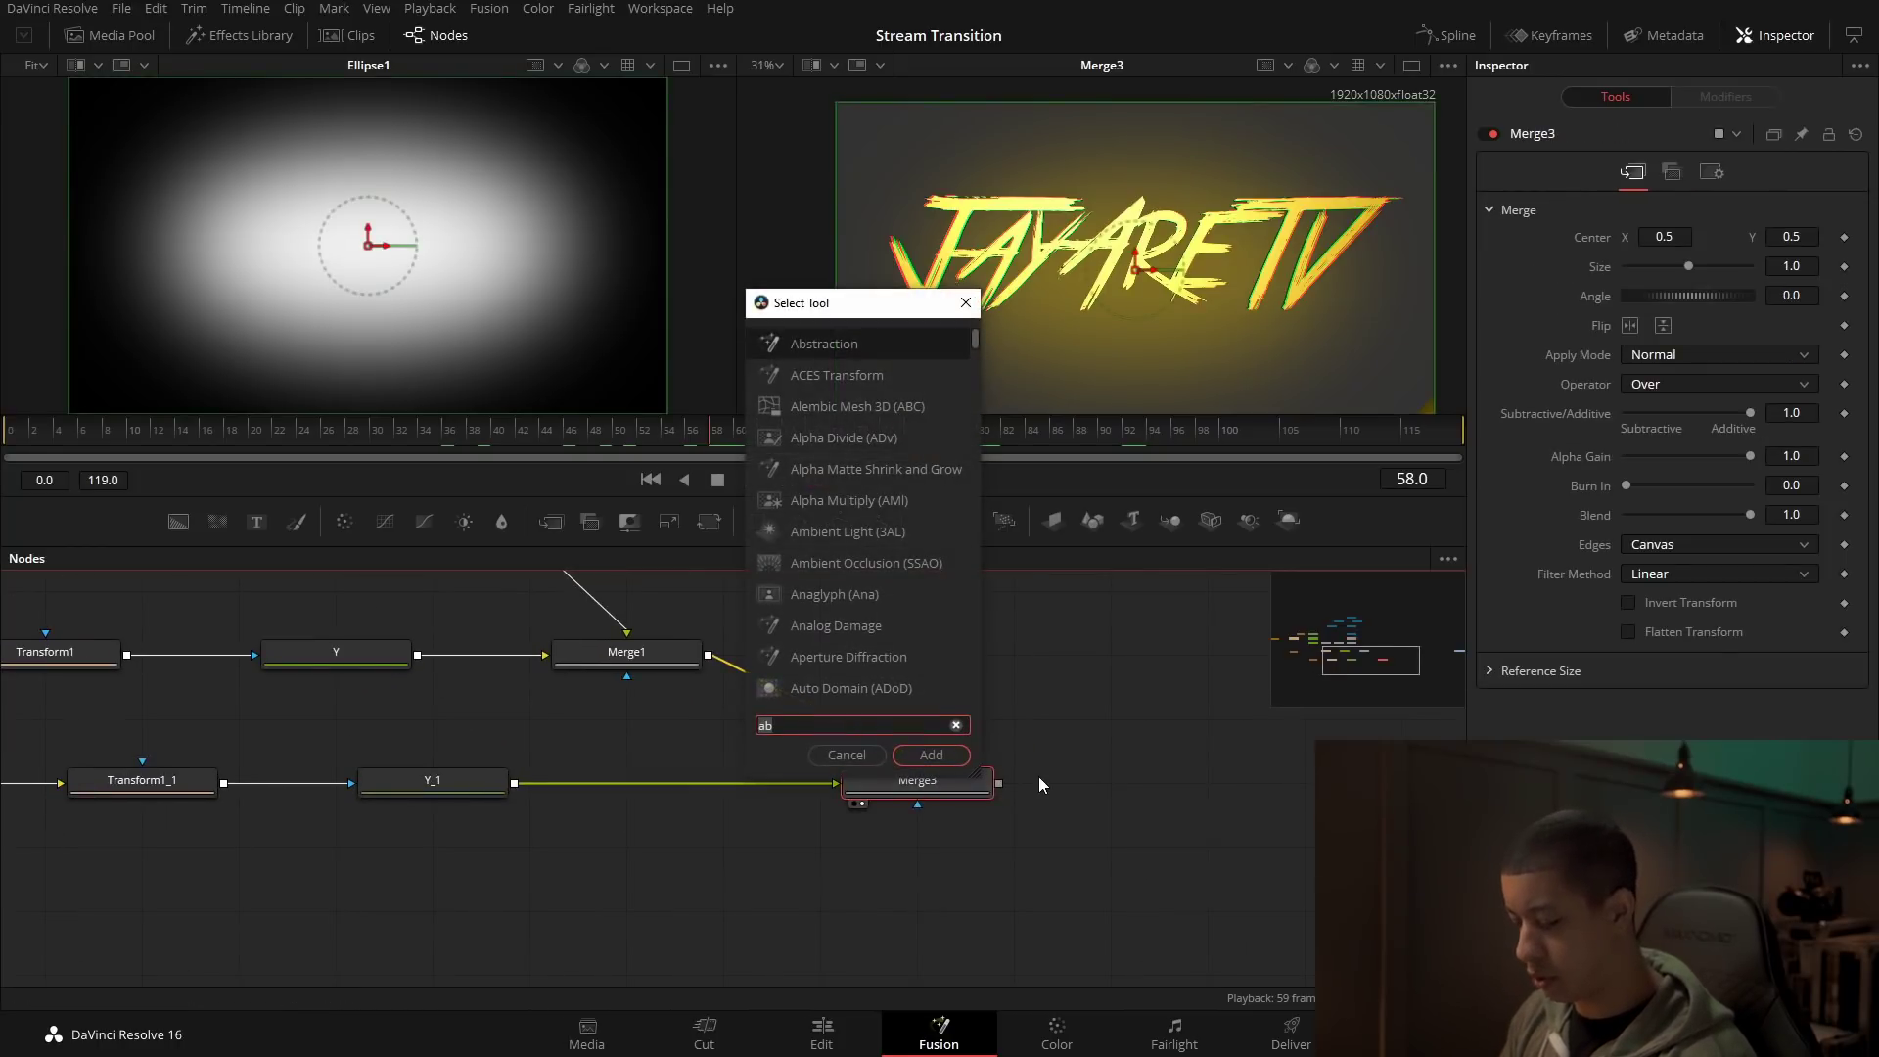
pyautogui.write('ab')
pyautogui.press('BackSpace')
pyautogui.press('BackSpace')
pyautogui.write('film')
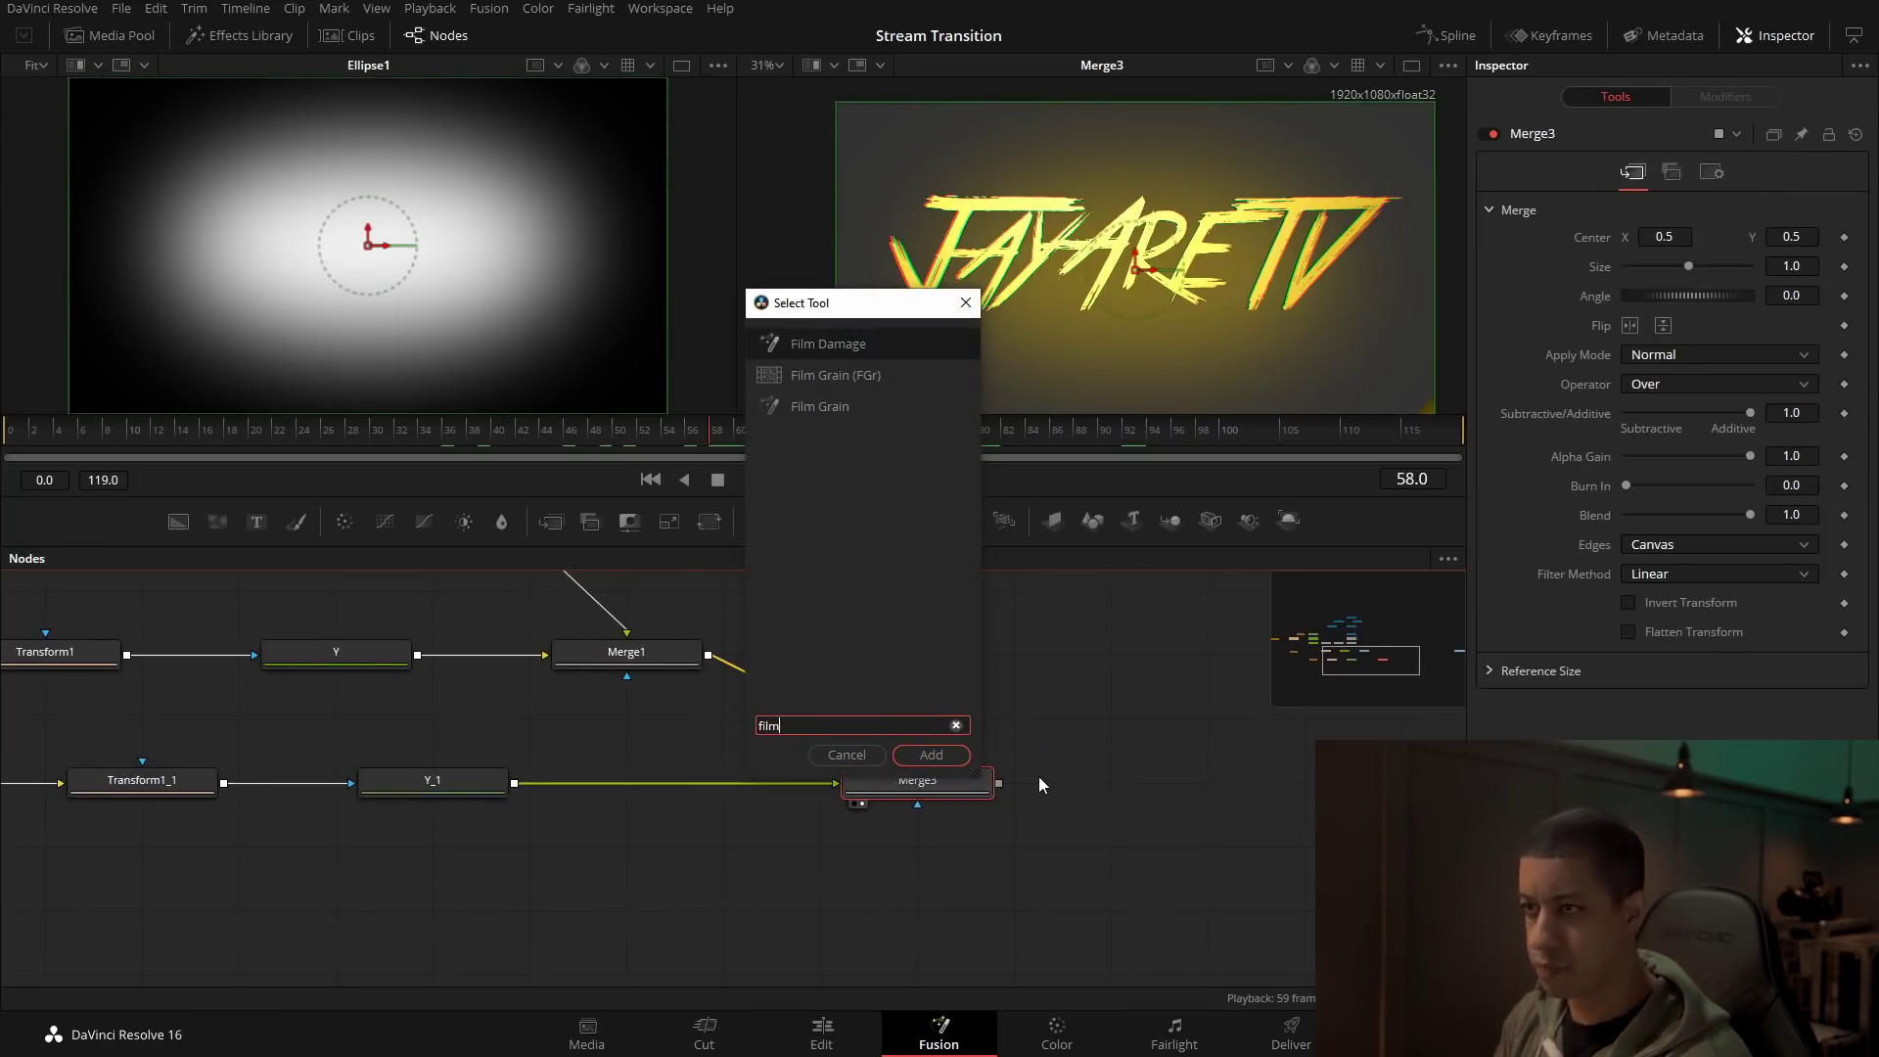
pyautogui.press('Down')
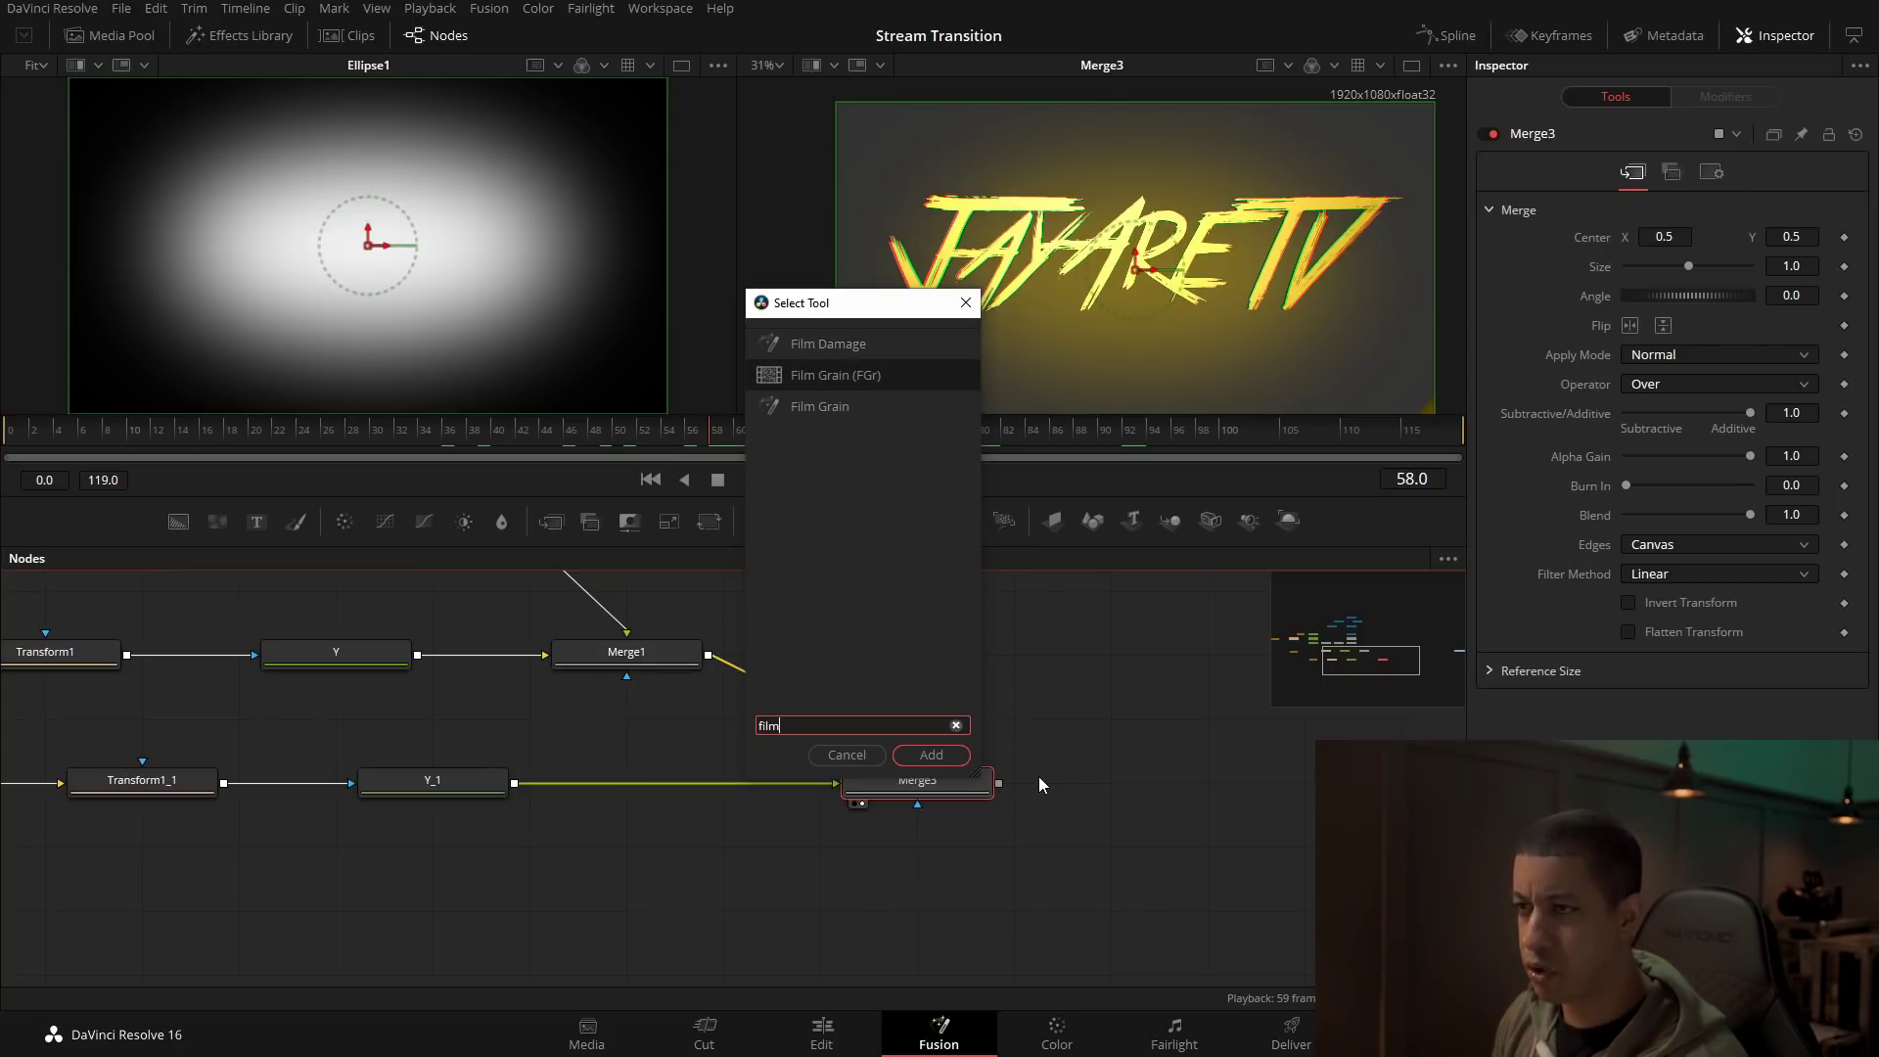
pyautogui.press('Down')
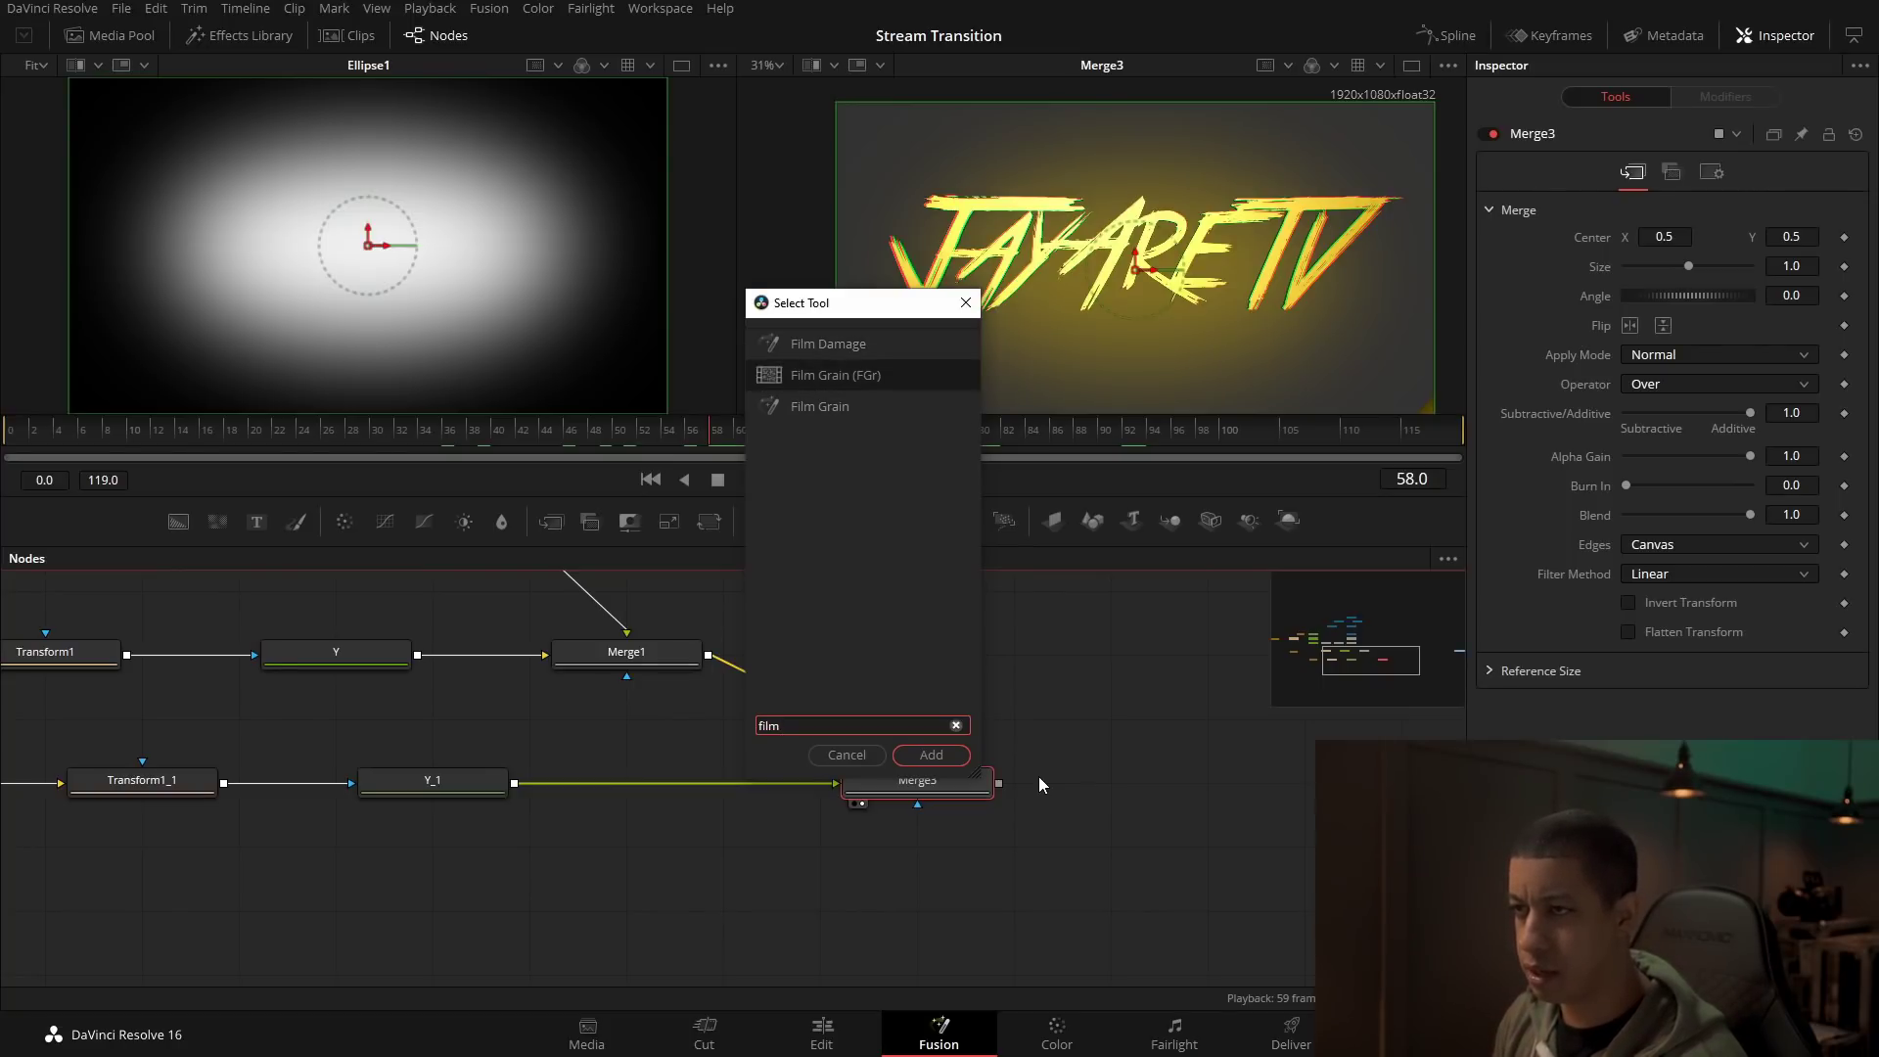
pyautogui.press('Return')
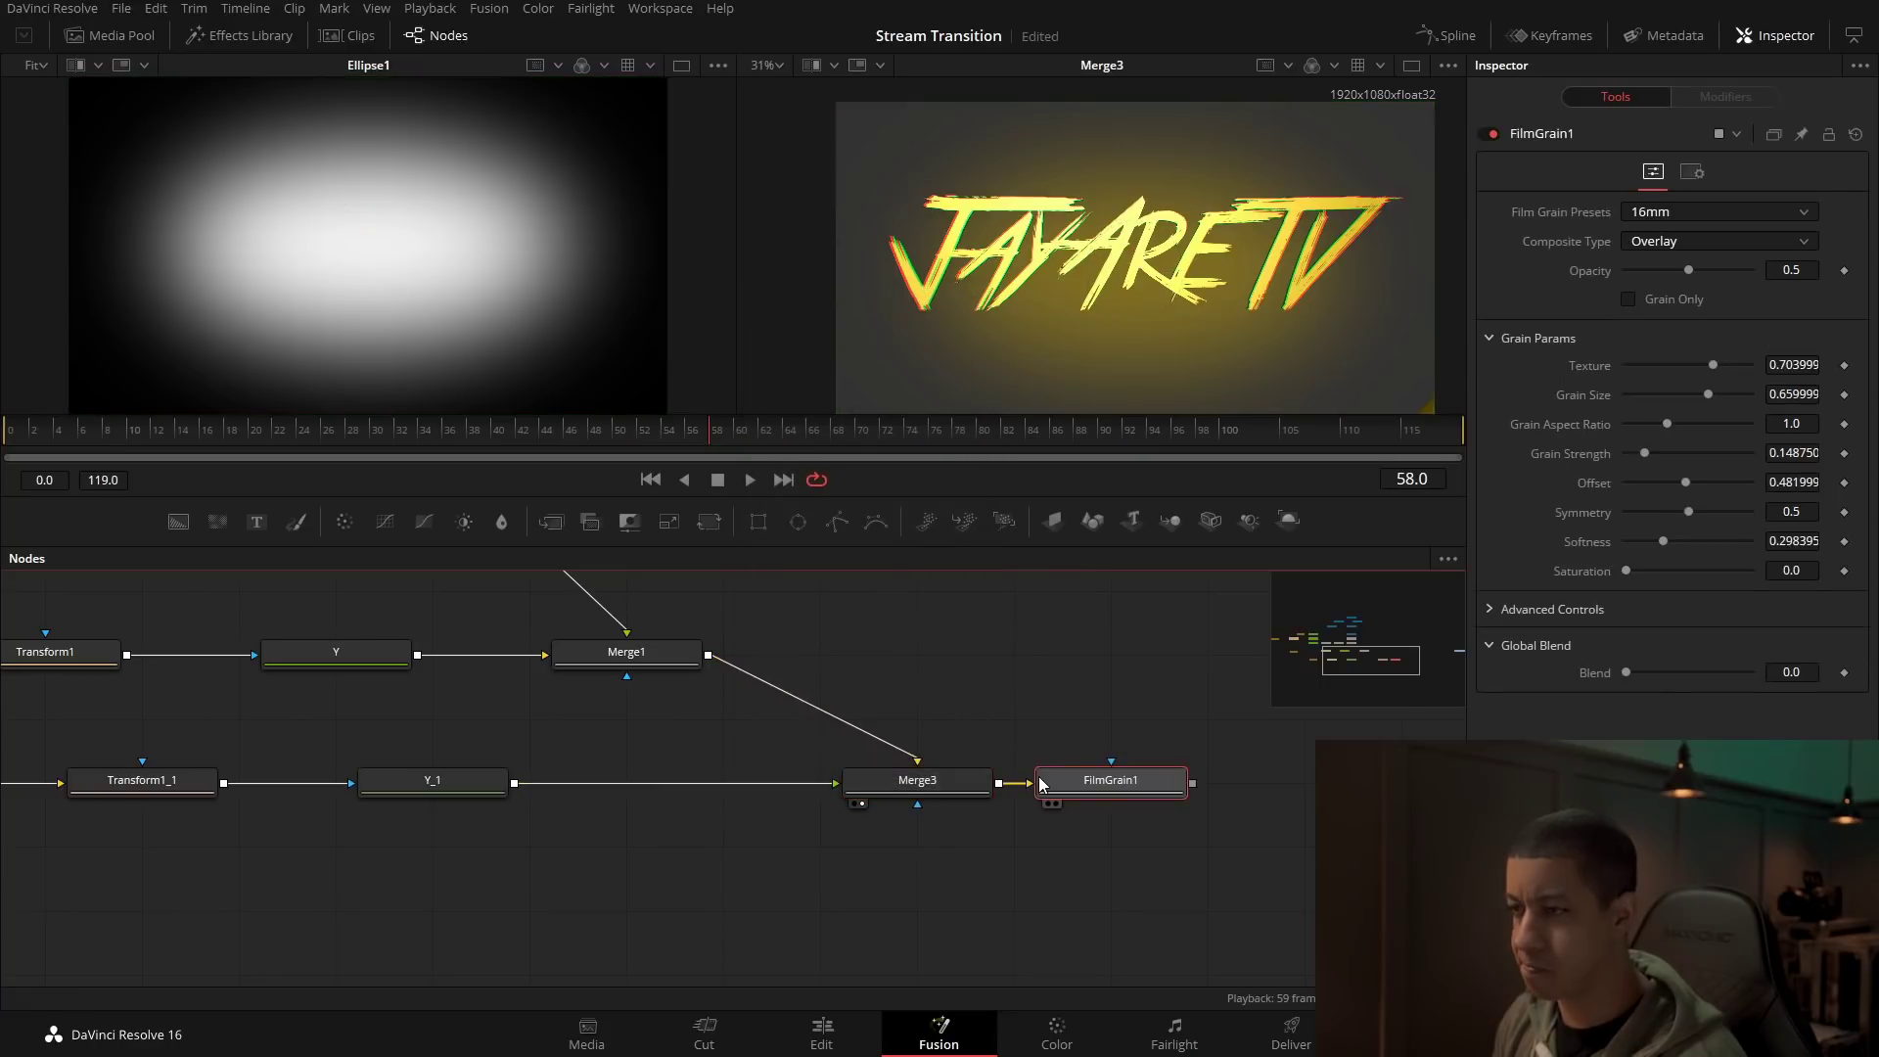
# Step: Show FilmGrain1 in the second viewer and scrub to frame 79 to examine the grain on the transition
pyautogui.press('2')
pyautogui.moveTo(1110, 762); pyautogui.dragTo(893, 775)
pyautogui.moveTo(850, 438); pyautogui.dragTo(965, 427)
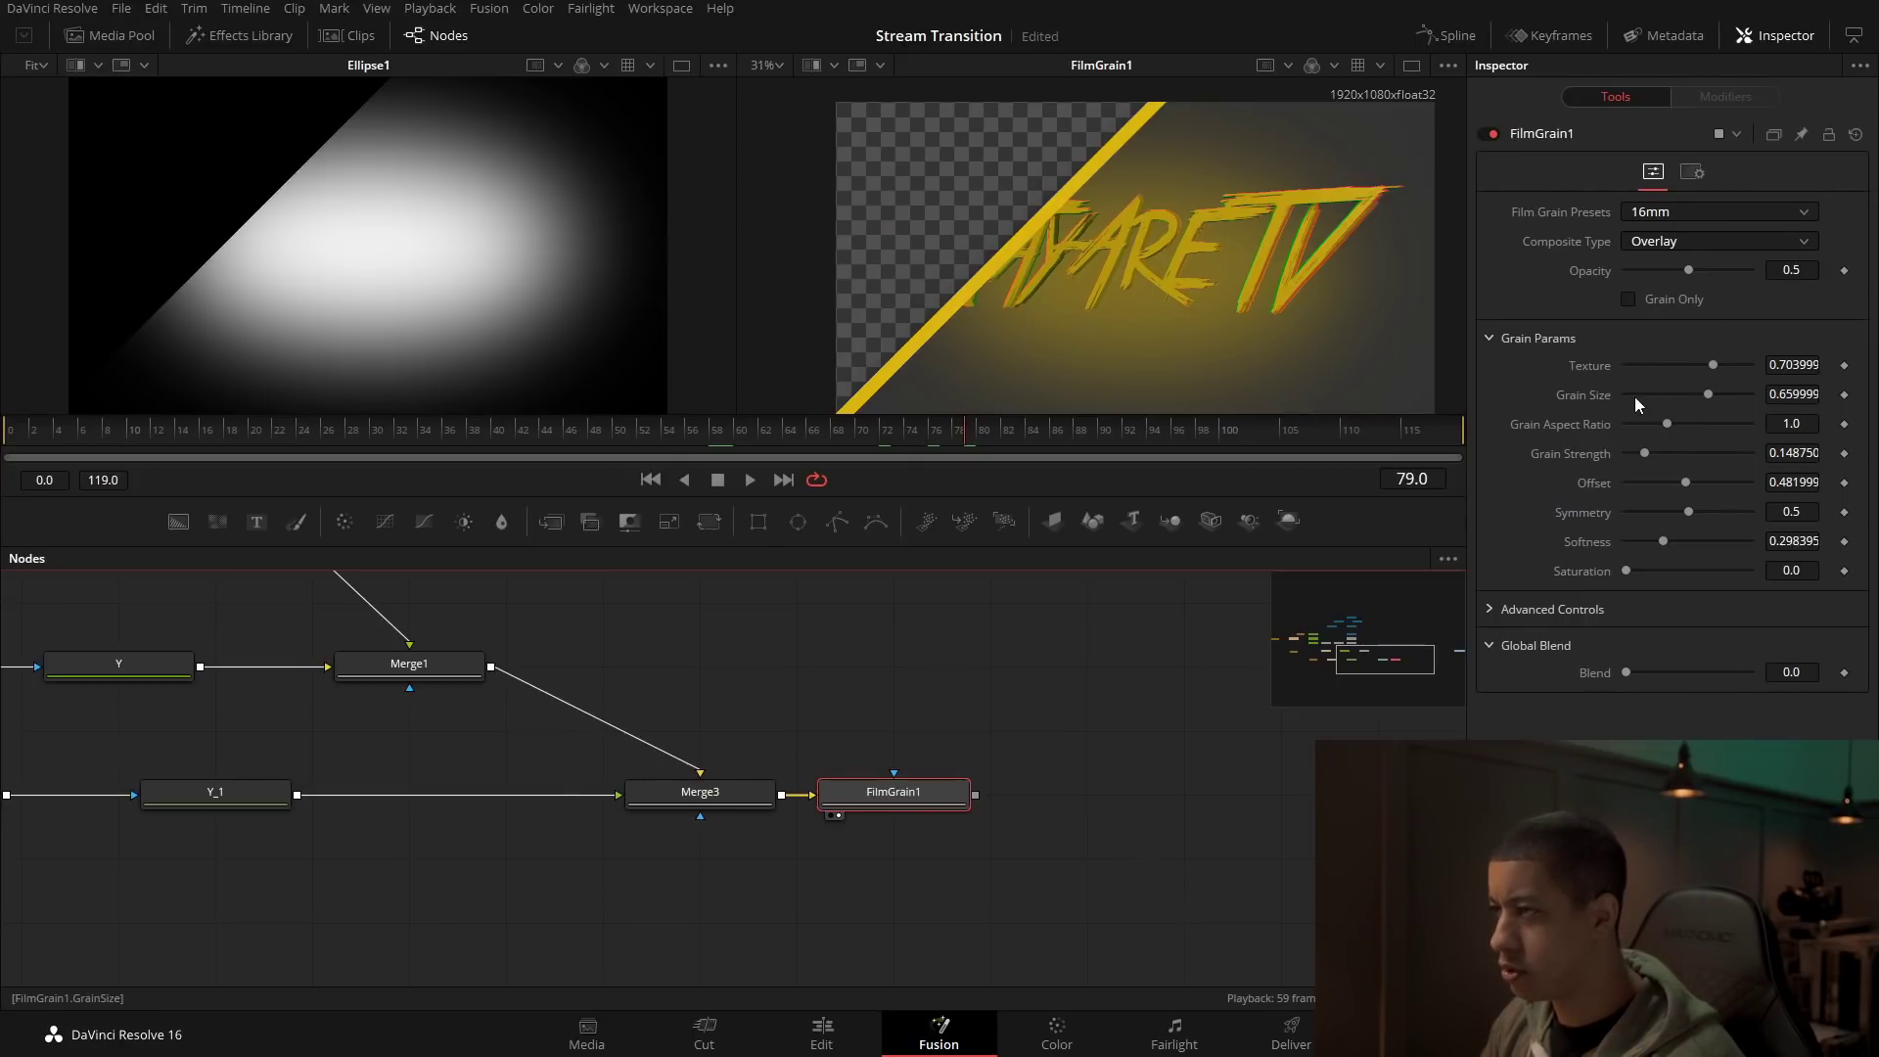
# Step: Delete the FilmGrain1 node that follows Merge3
pyautogui.moveTo(1713, 366); pyautogui.dragTo(1749, 372)
pyautogui.moveTo(1072, 709); pyautogui.dragTo(790, 908)
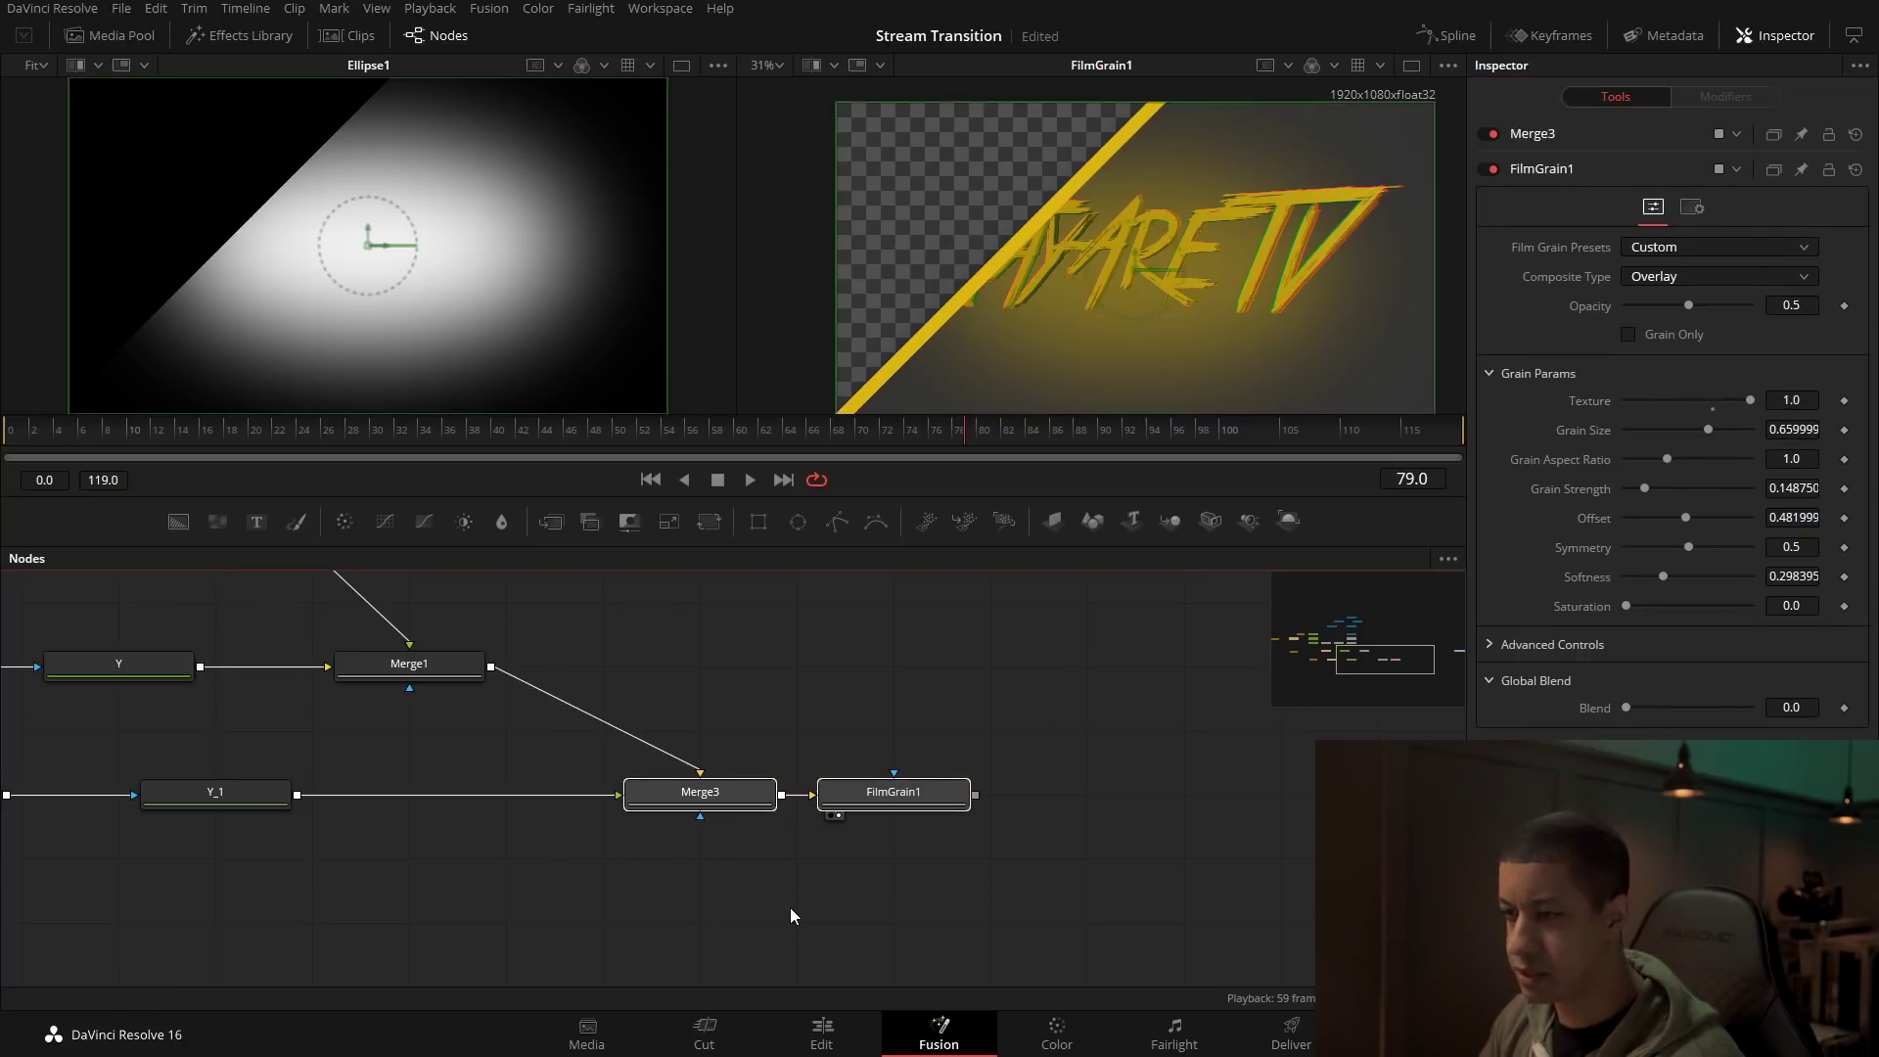
pyautogui.click(1039, 733)
pyautogui.click(893, 794)
pyautogui.press('Delete')
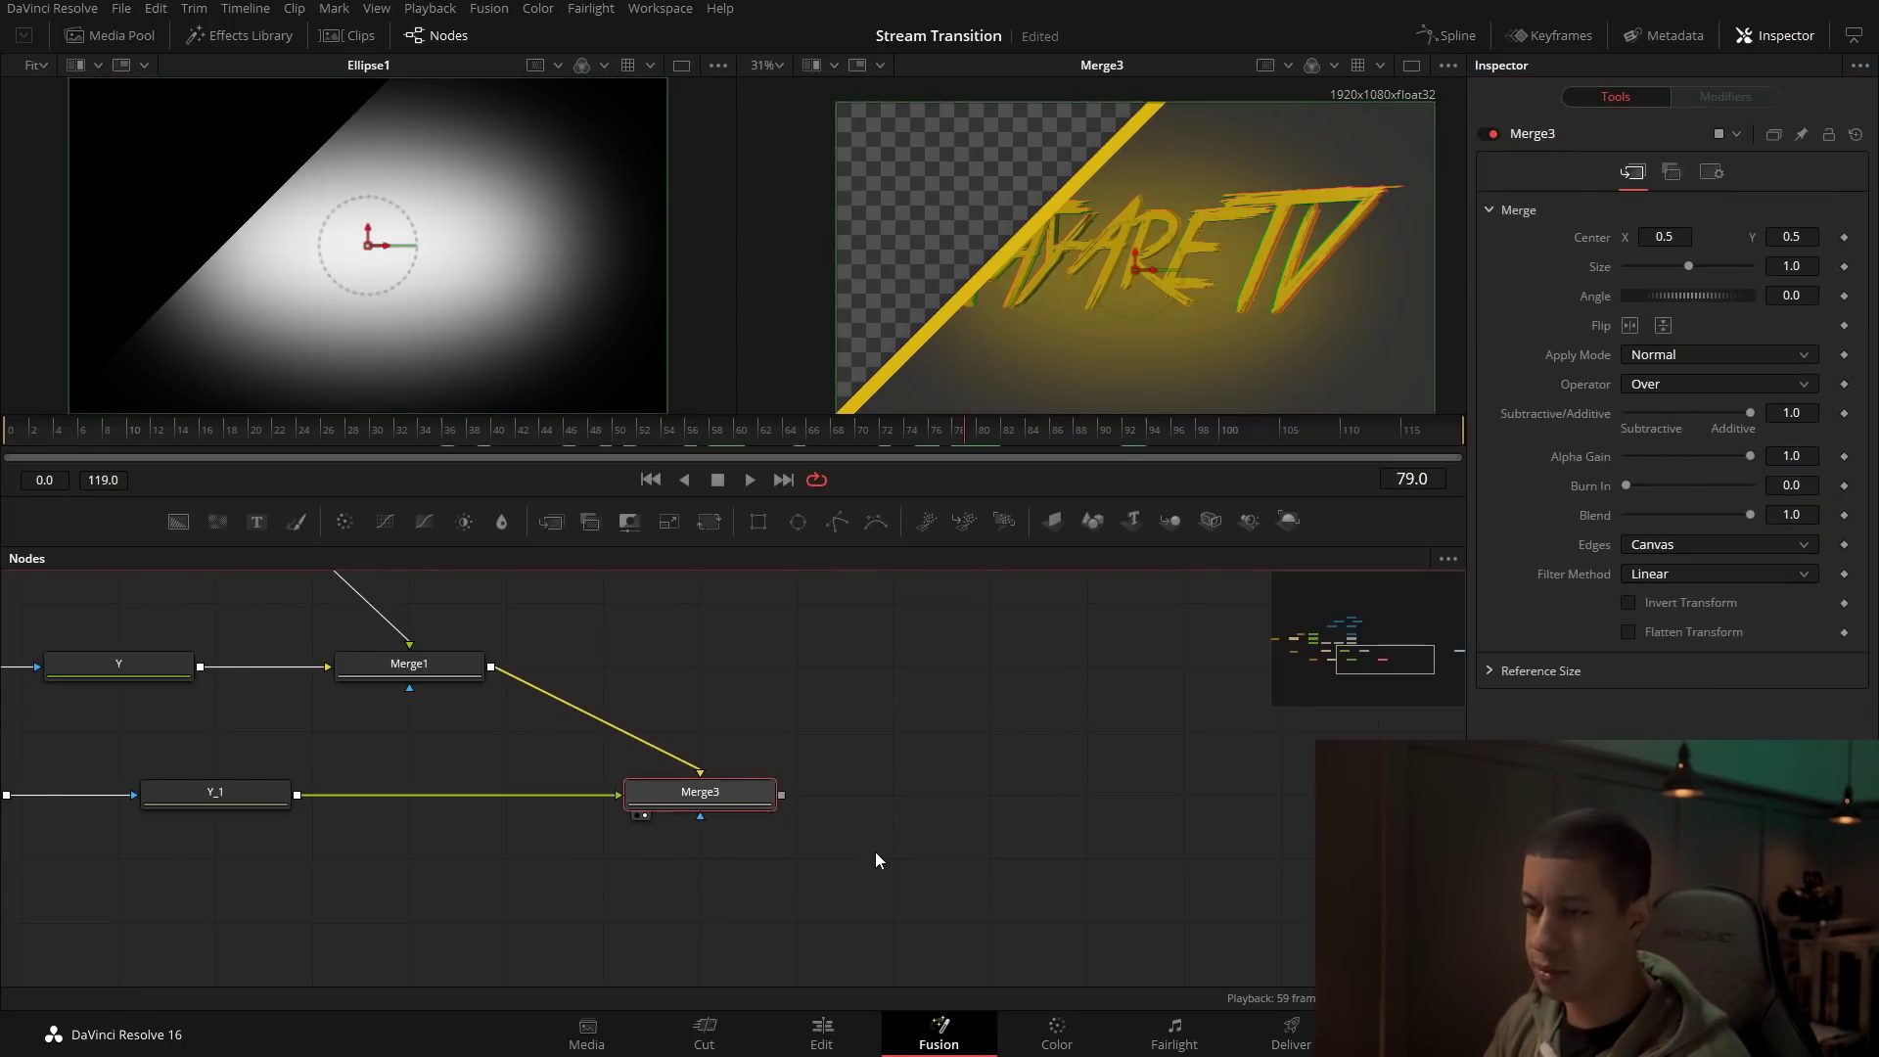
# Step: Add a Film Grain (FGr) node after Merge3 and show it in the second viewer
pyautogui.hotkey('shift', 'space')
pyautogui.write('film')
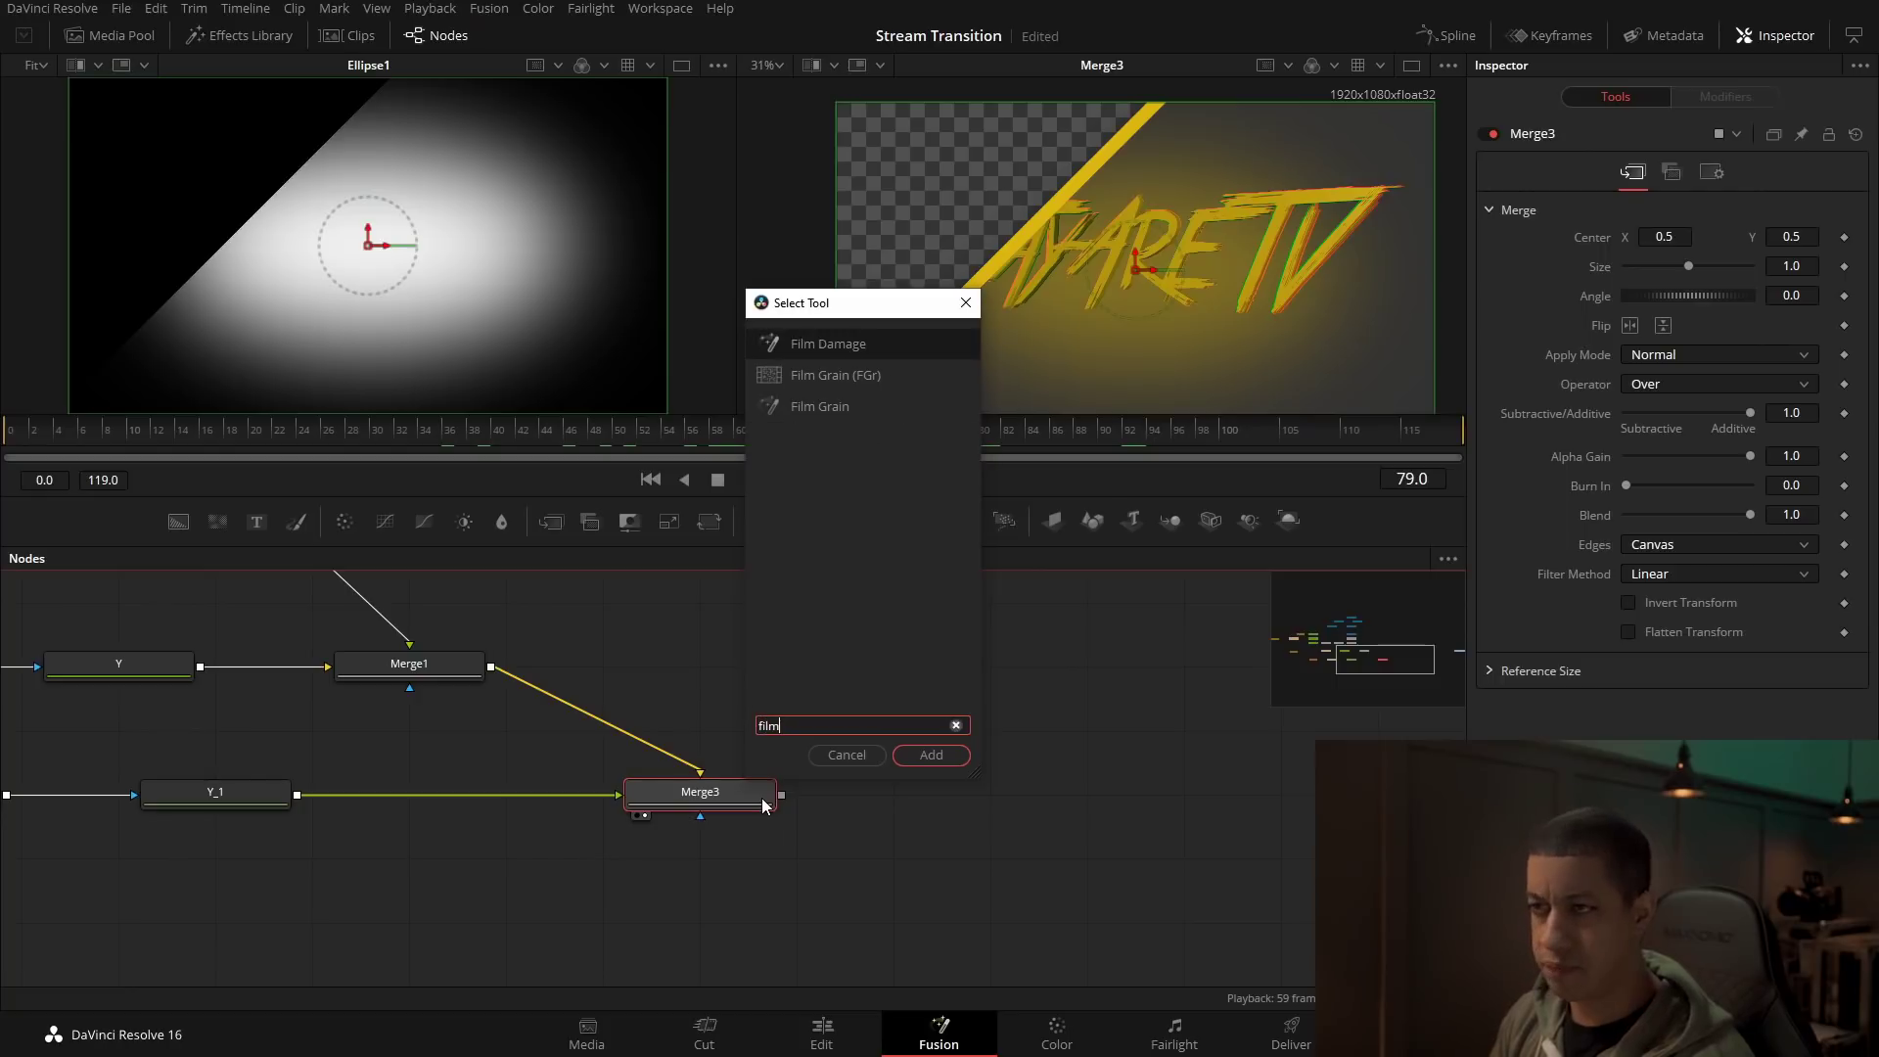
pyautogui.press('Down')
pyautogui.press('Return')
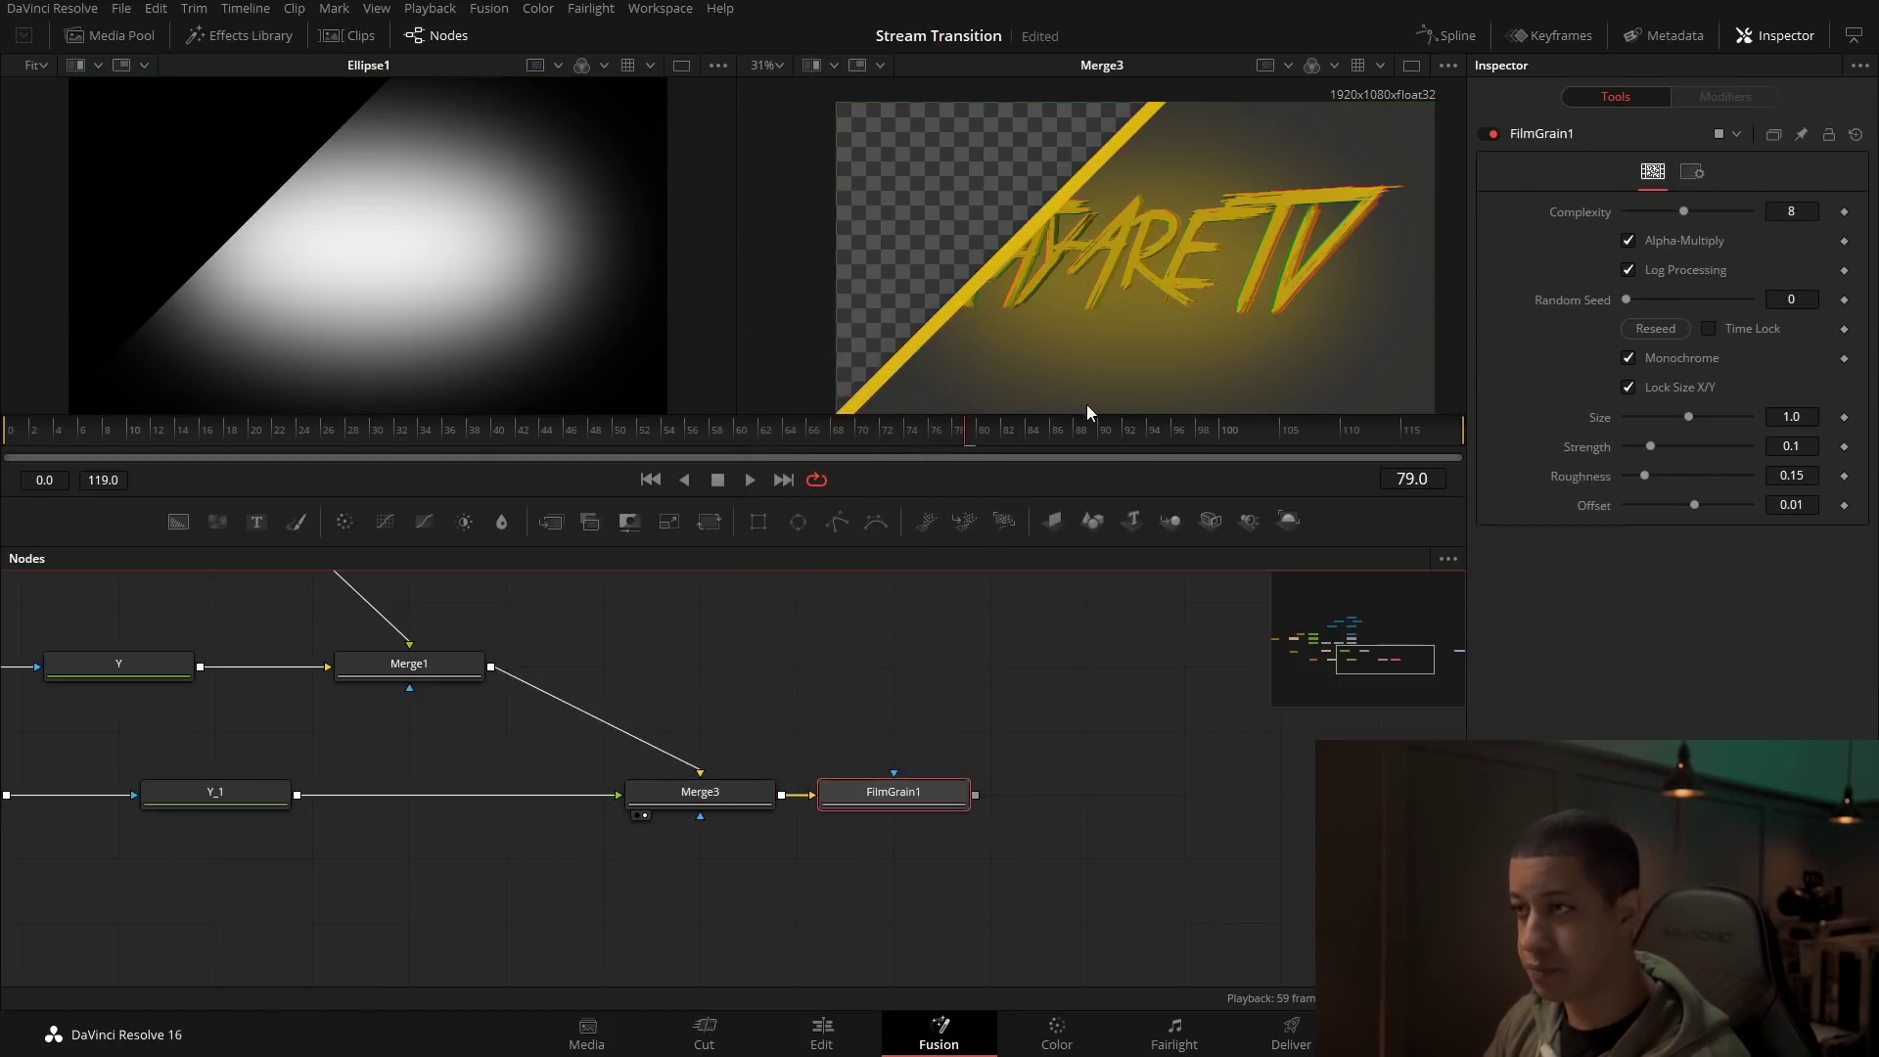
pyautogui.click(1090, 803)
pyautogui.moveTo(1269, 233); pyautogui.dragTo(1116, 215)
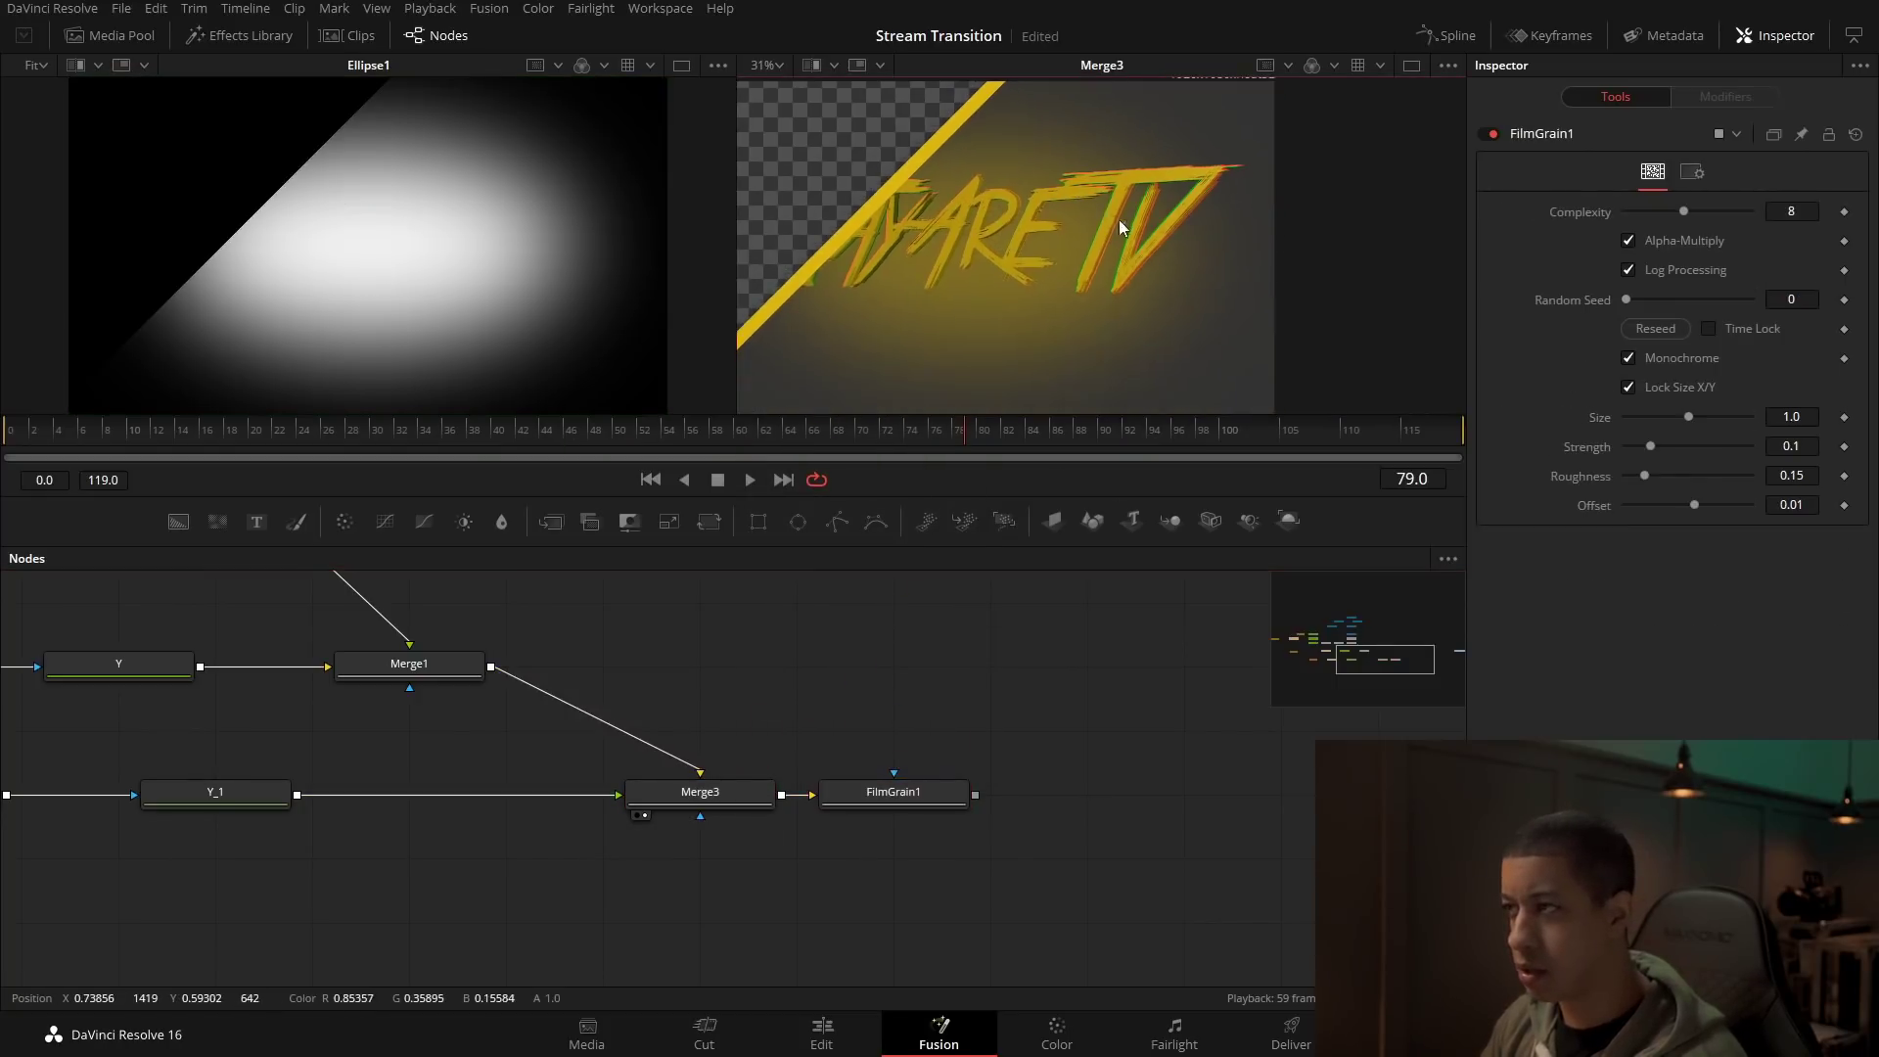
pyautogui.press('2')
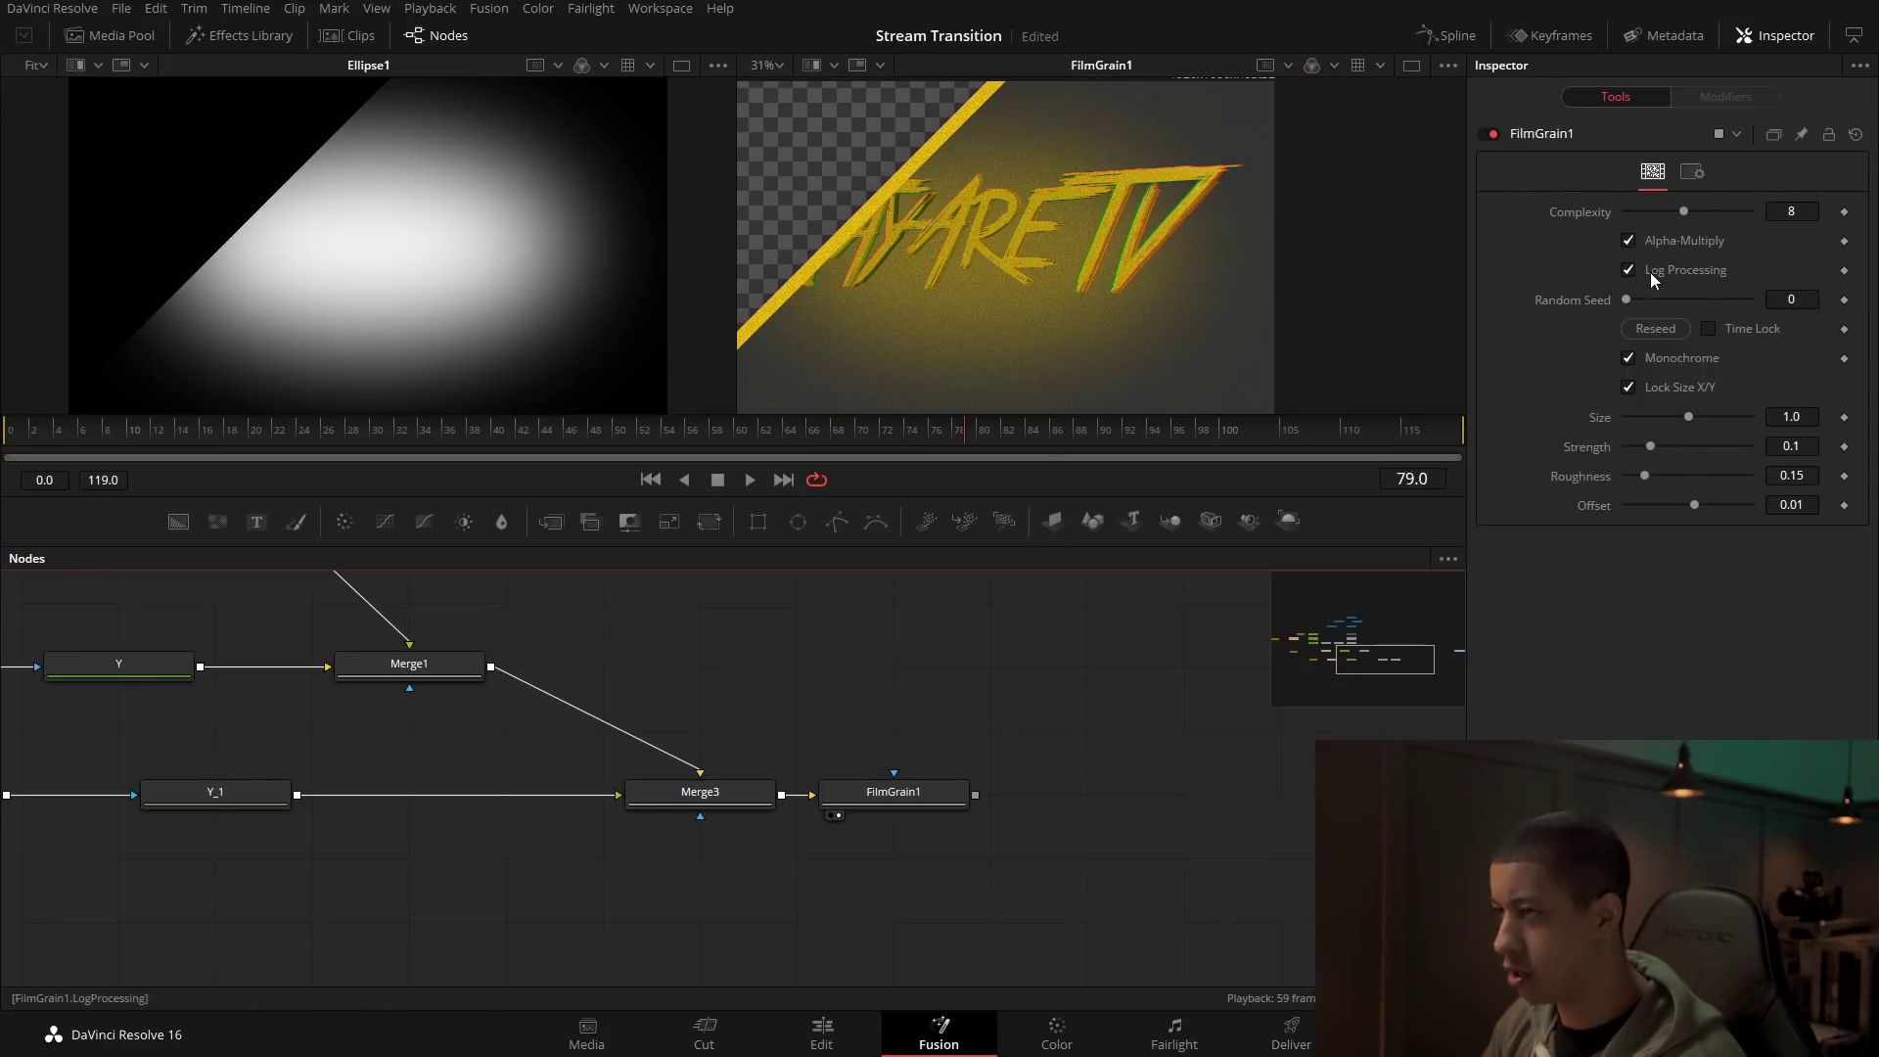
# Step: Lower FilmGrain1's Strength to 0.0394, checking the grain up close, and fit the image in the second viewer
pyautogui.moveTo(1651, 446); pyautogui.dragTo(1642, 450)
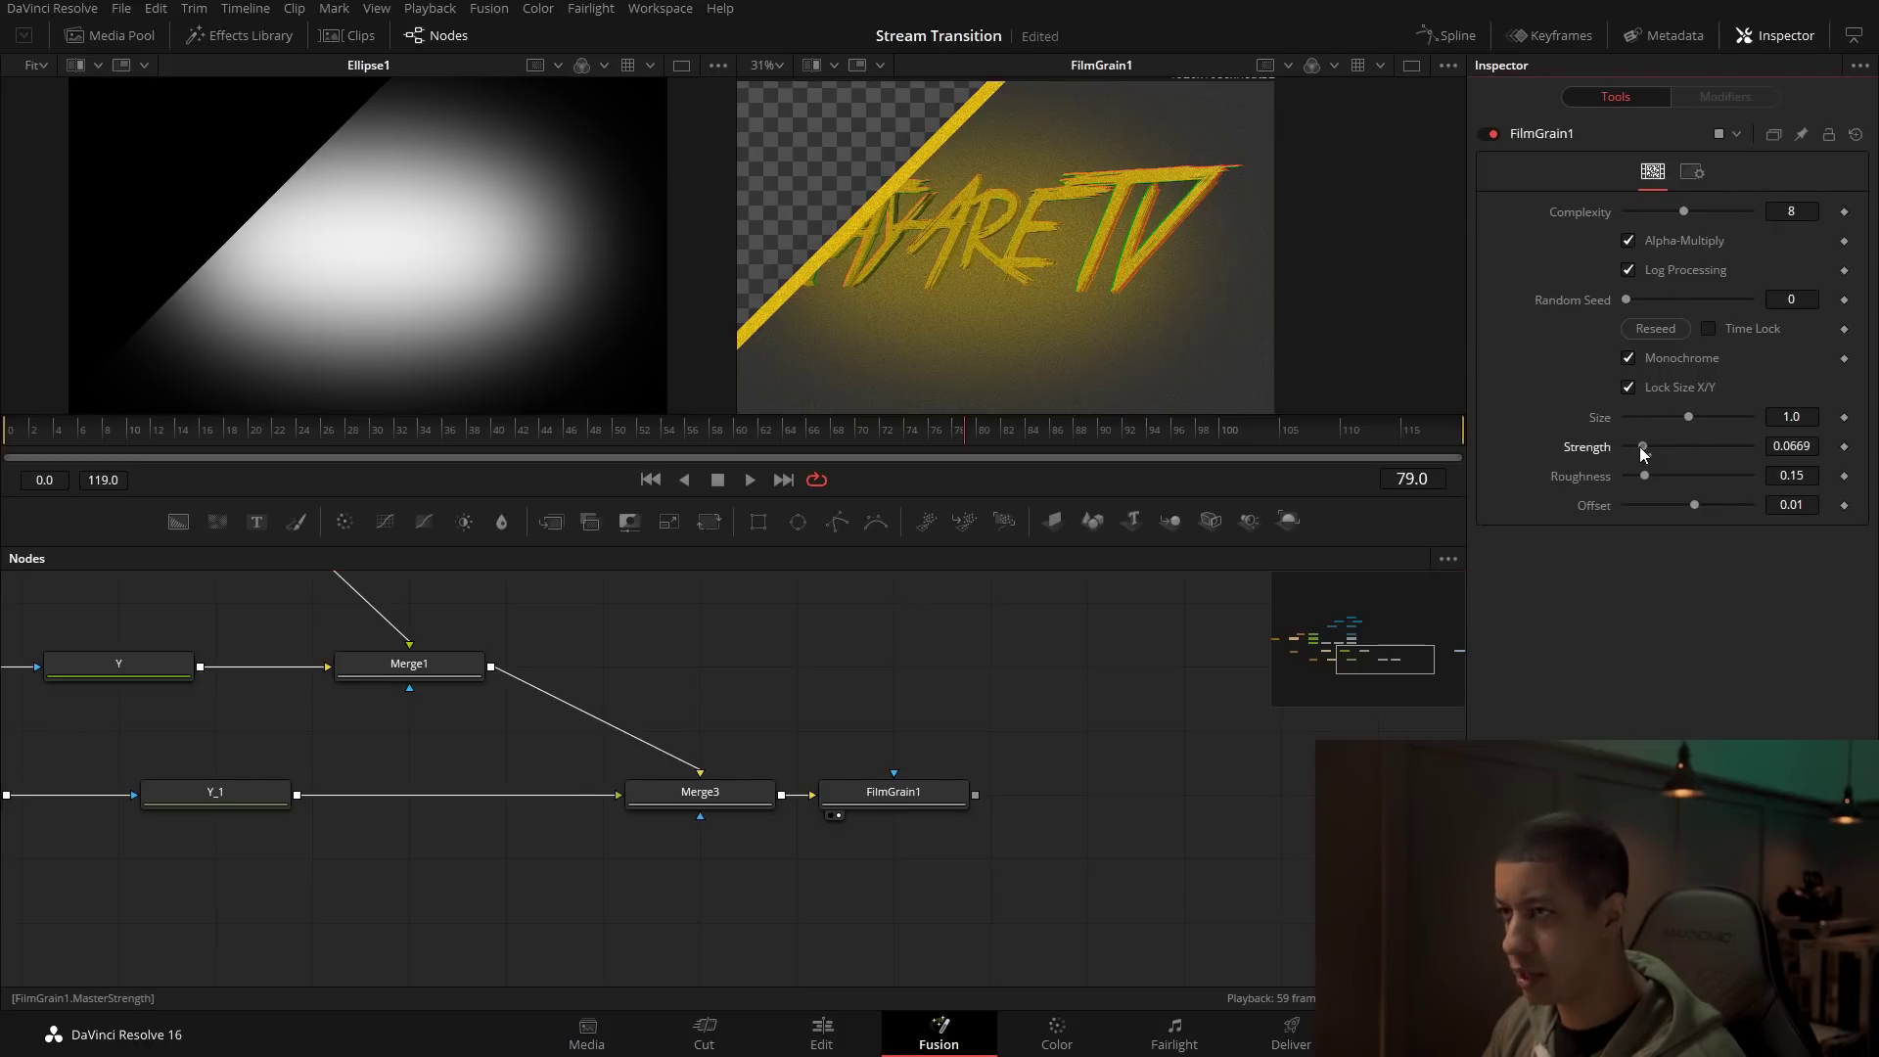
pyautogui.scroll(5, 955, 238)
pyautogui.scroll(-3, 955, 238)
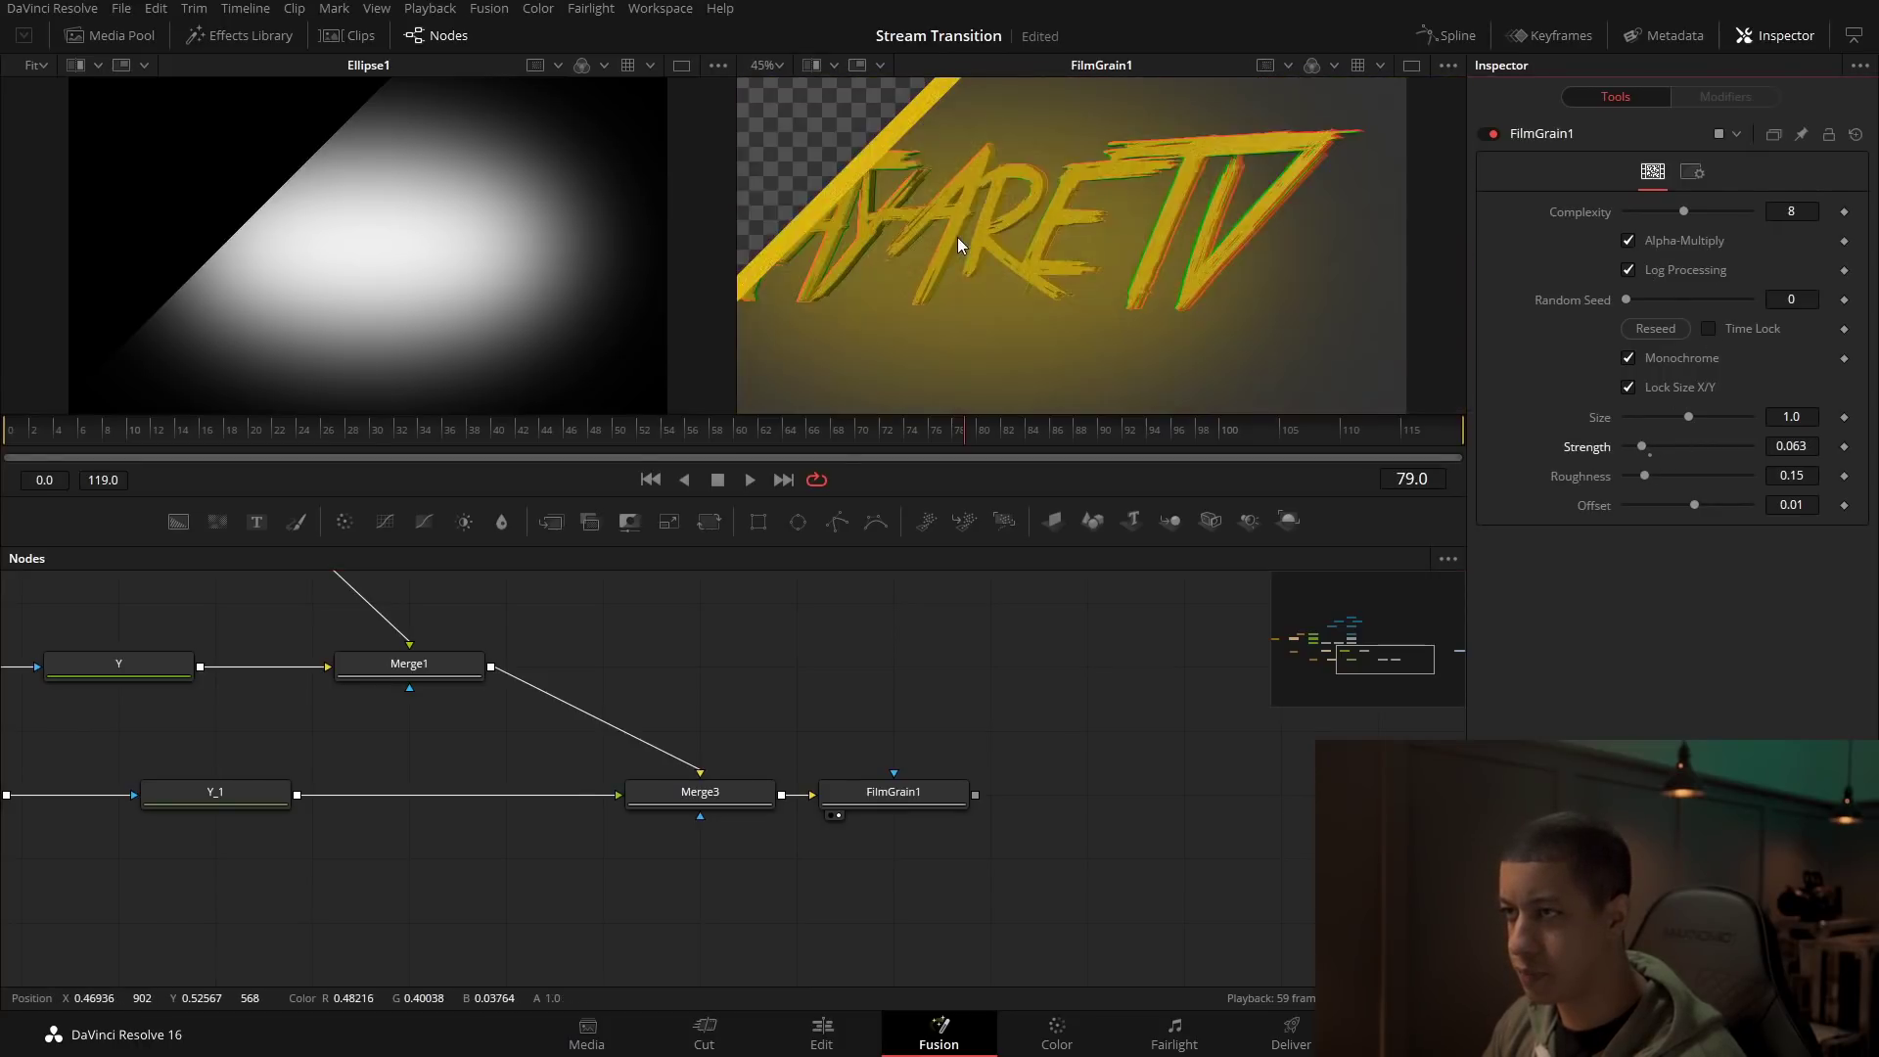
pyautogui.moveTo(1641, 445); pyautogui.dragTo(1638, 444)
pyautogui.scroll(2, 989, 245)
pyautogui.scroll(-6, 991, 245)
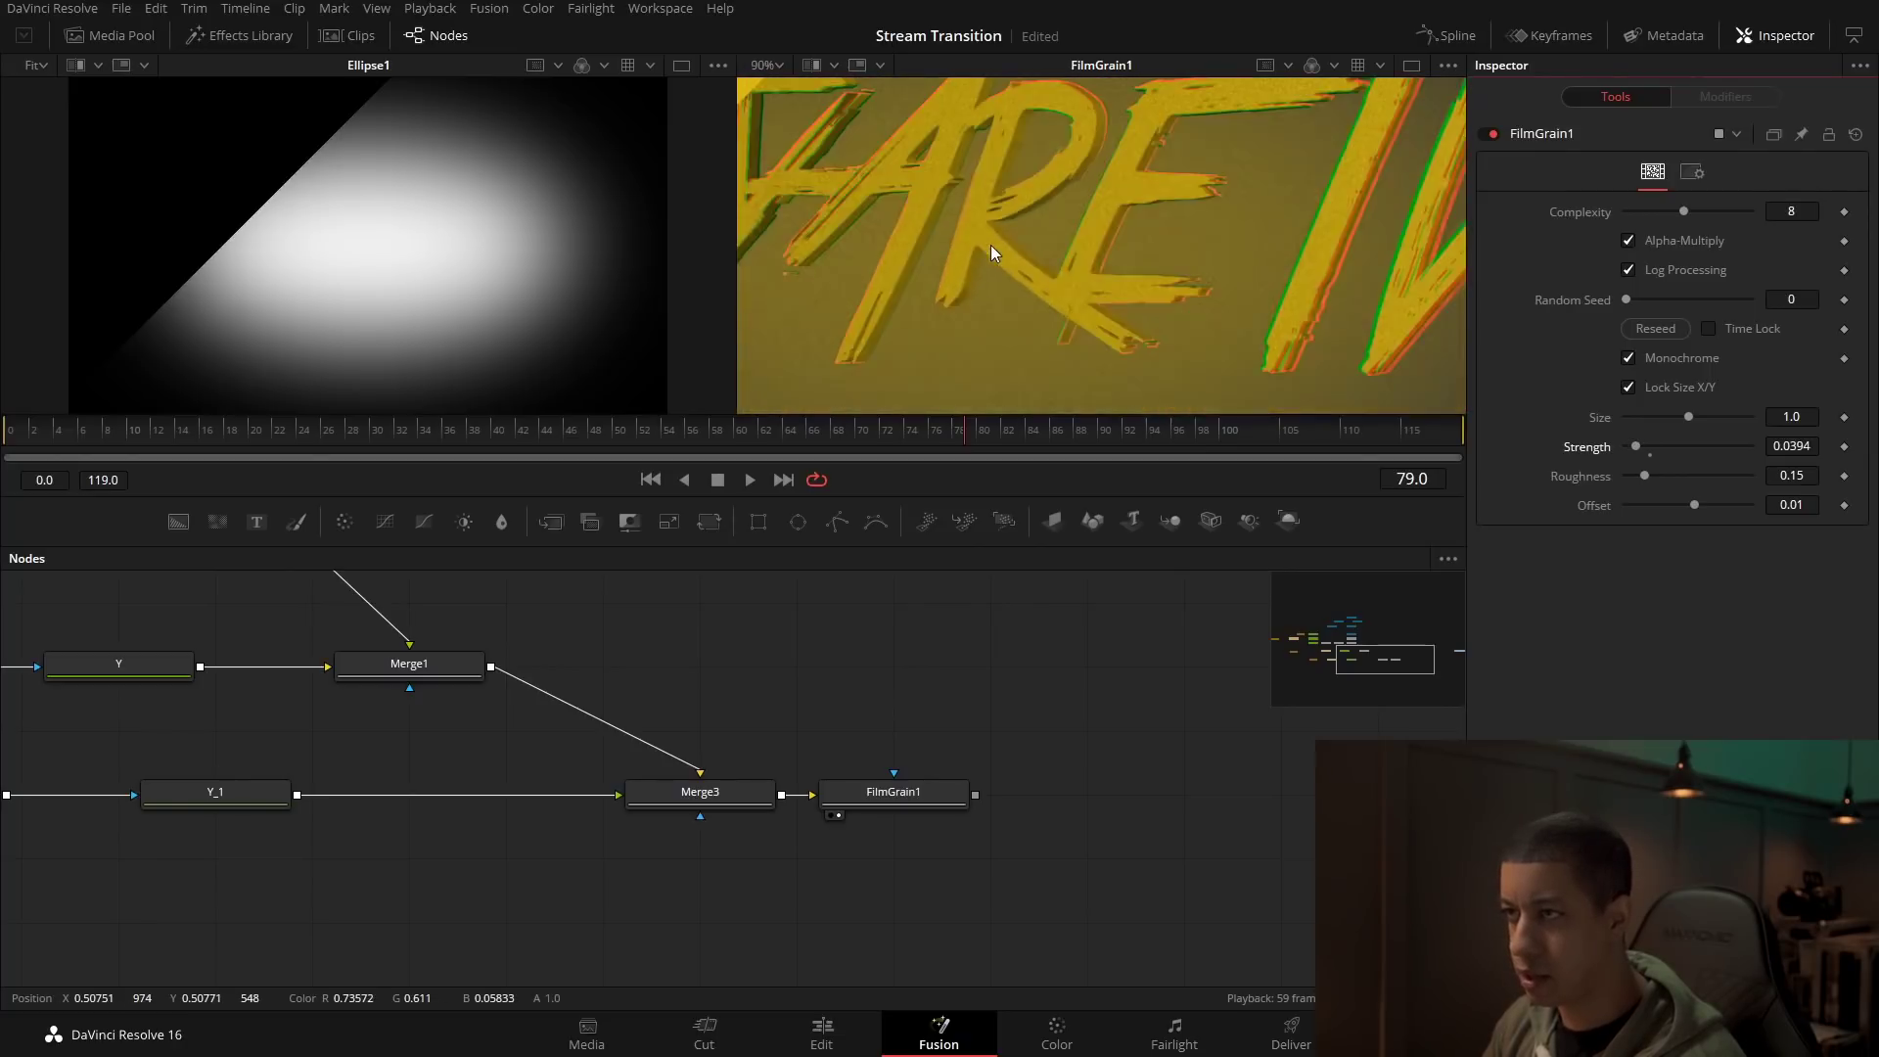
pyautogui.click(767, 65)
pyautogui.click(767, 91)
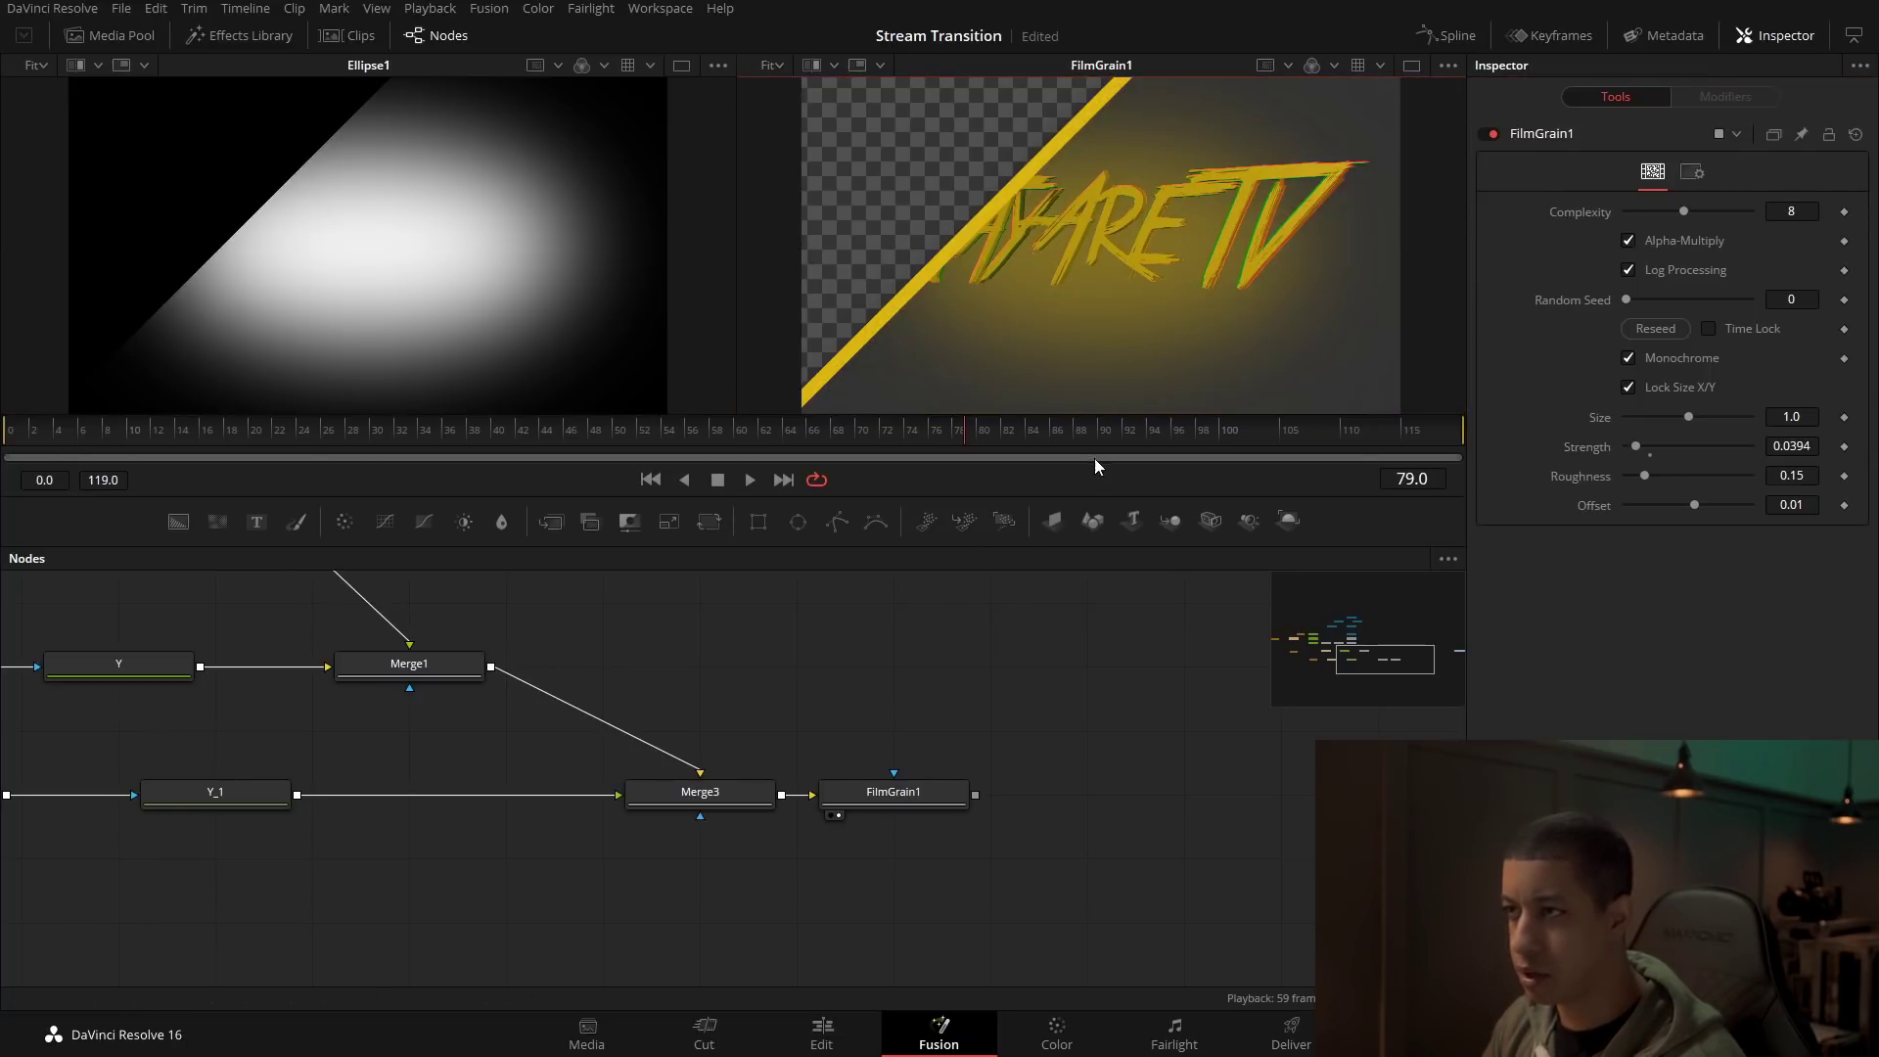
# Step: Switch to a single viewer showing FilmGrain1, fit the image, and size the viewer area to leave ample room for the nodes
pyautogui.moveTo(1071, 498); pyautogui.dragTo(1077, 749)
pyautogui.scroll(-4, 765, 413)
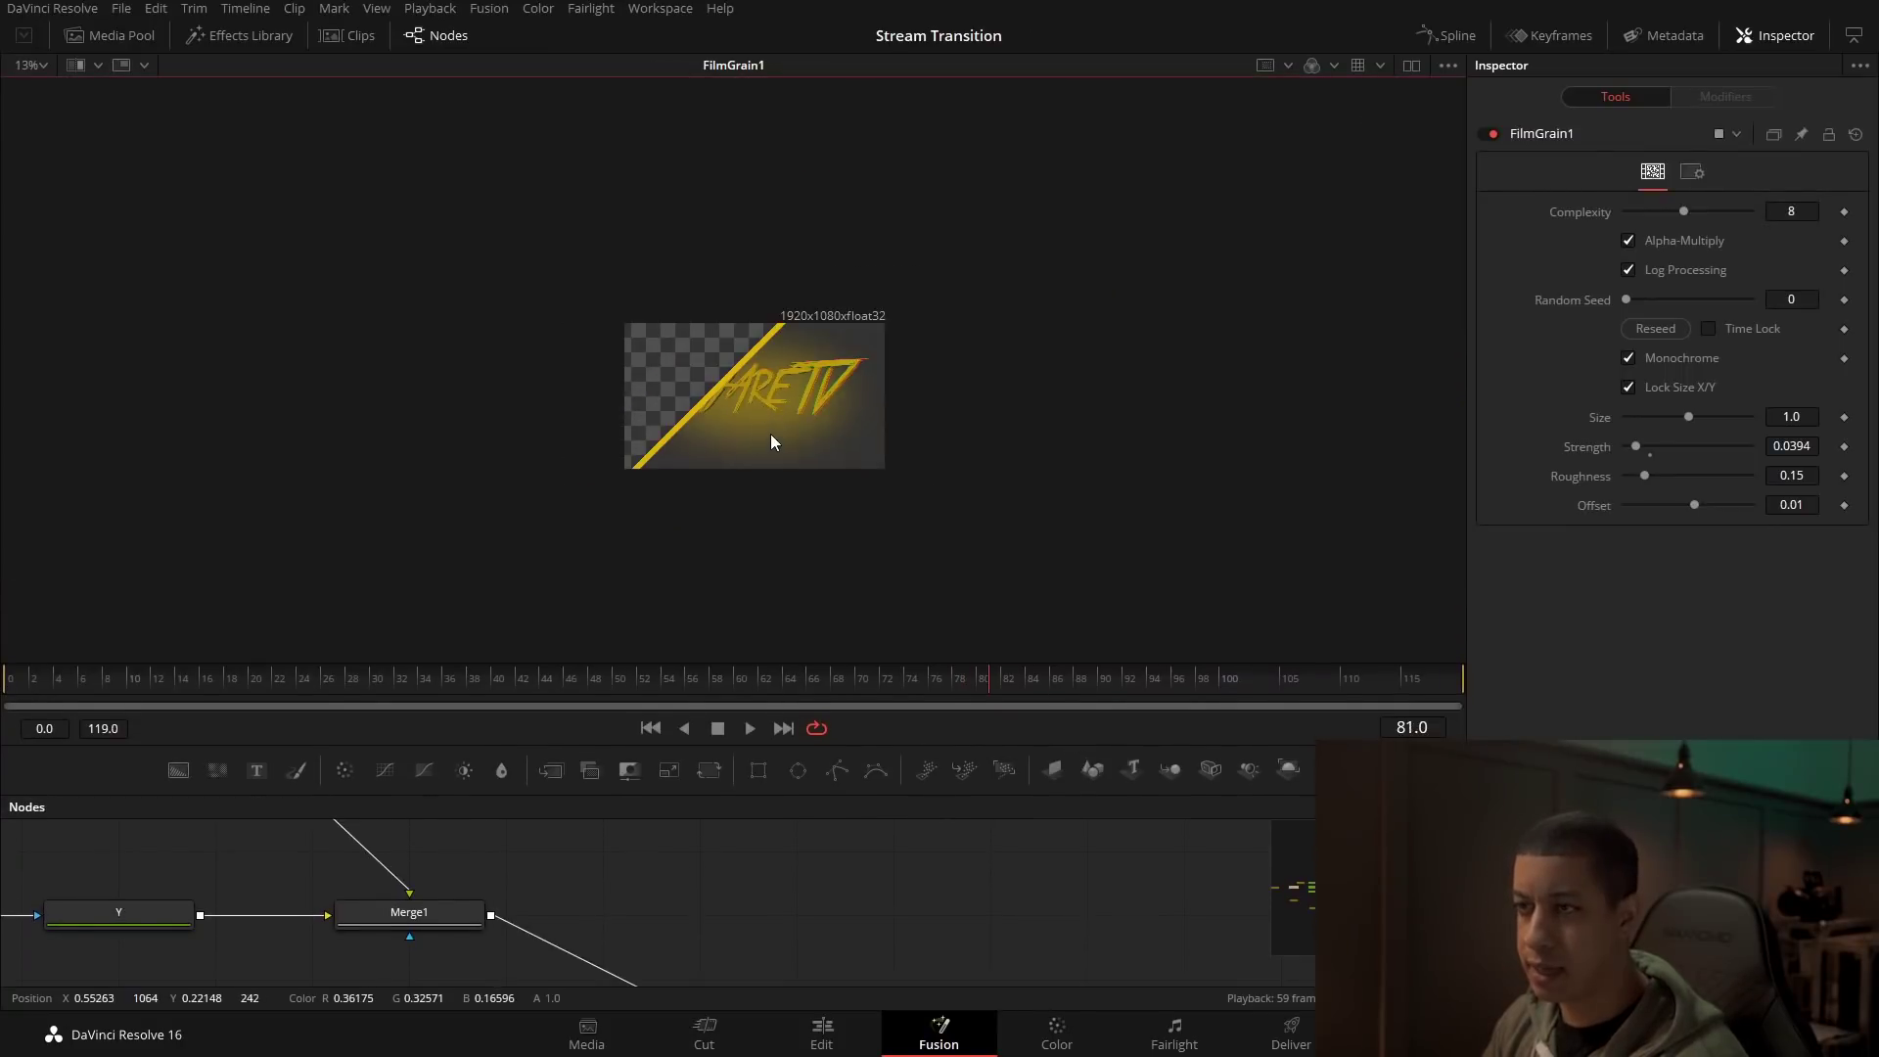
pyautogui.scroll(5, 772, 436)
pyautogui.click(43, 67)
pyautogui.click(47, 90)
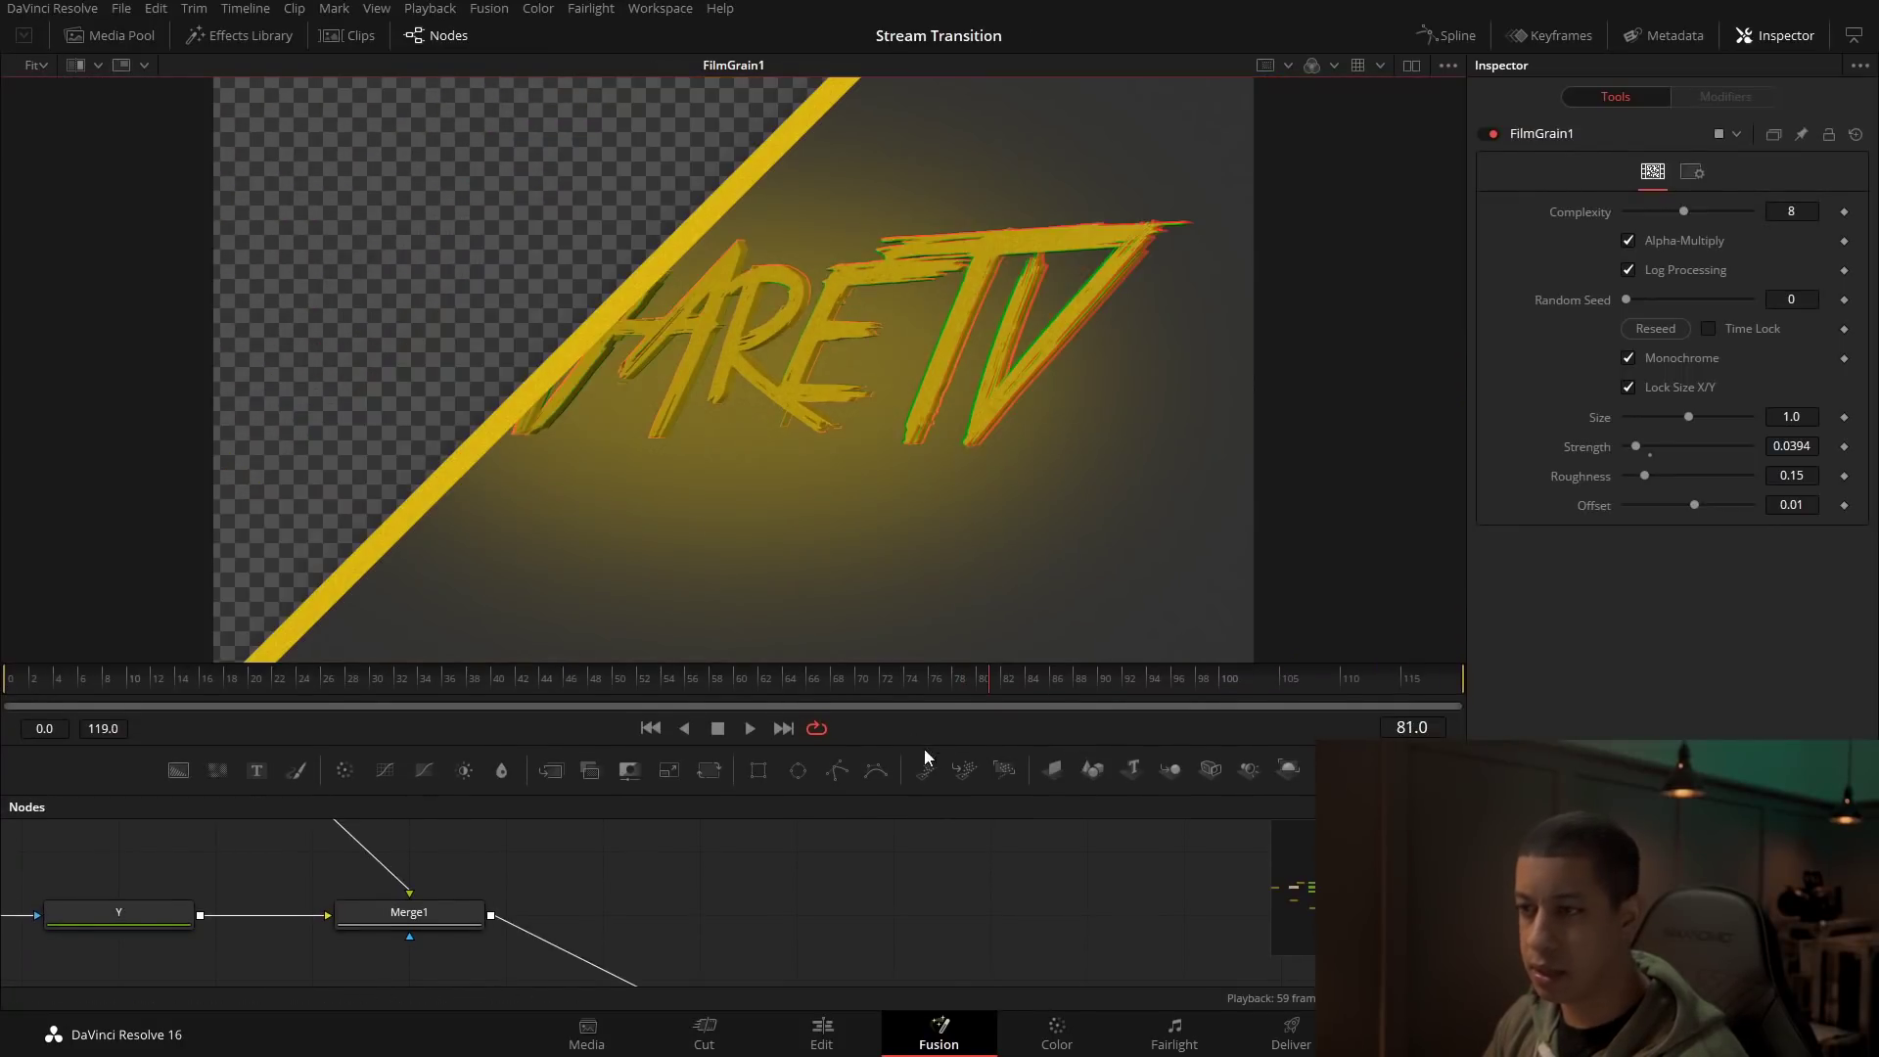
pyautogui.moveTo(911, 747); pyautogui.dragTo(931, 433)
# Step: Tint the G background a dark yellow with Hue 0.128, Saturation 0.271 and Value 0.205
pyautogui.moveTo(625, 651); pyautogui.dragTo(1273, 718)
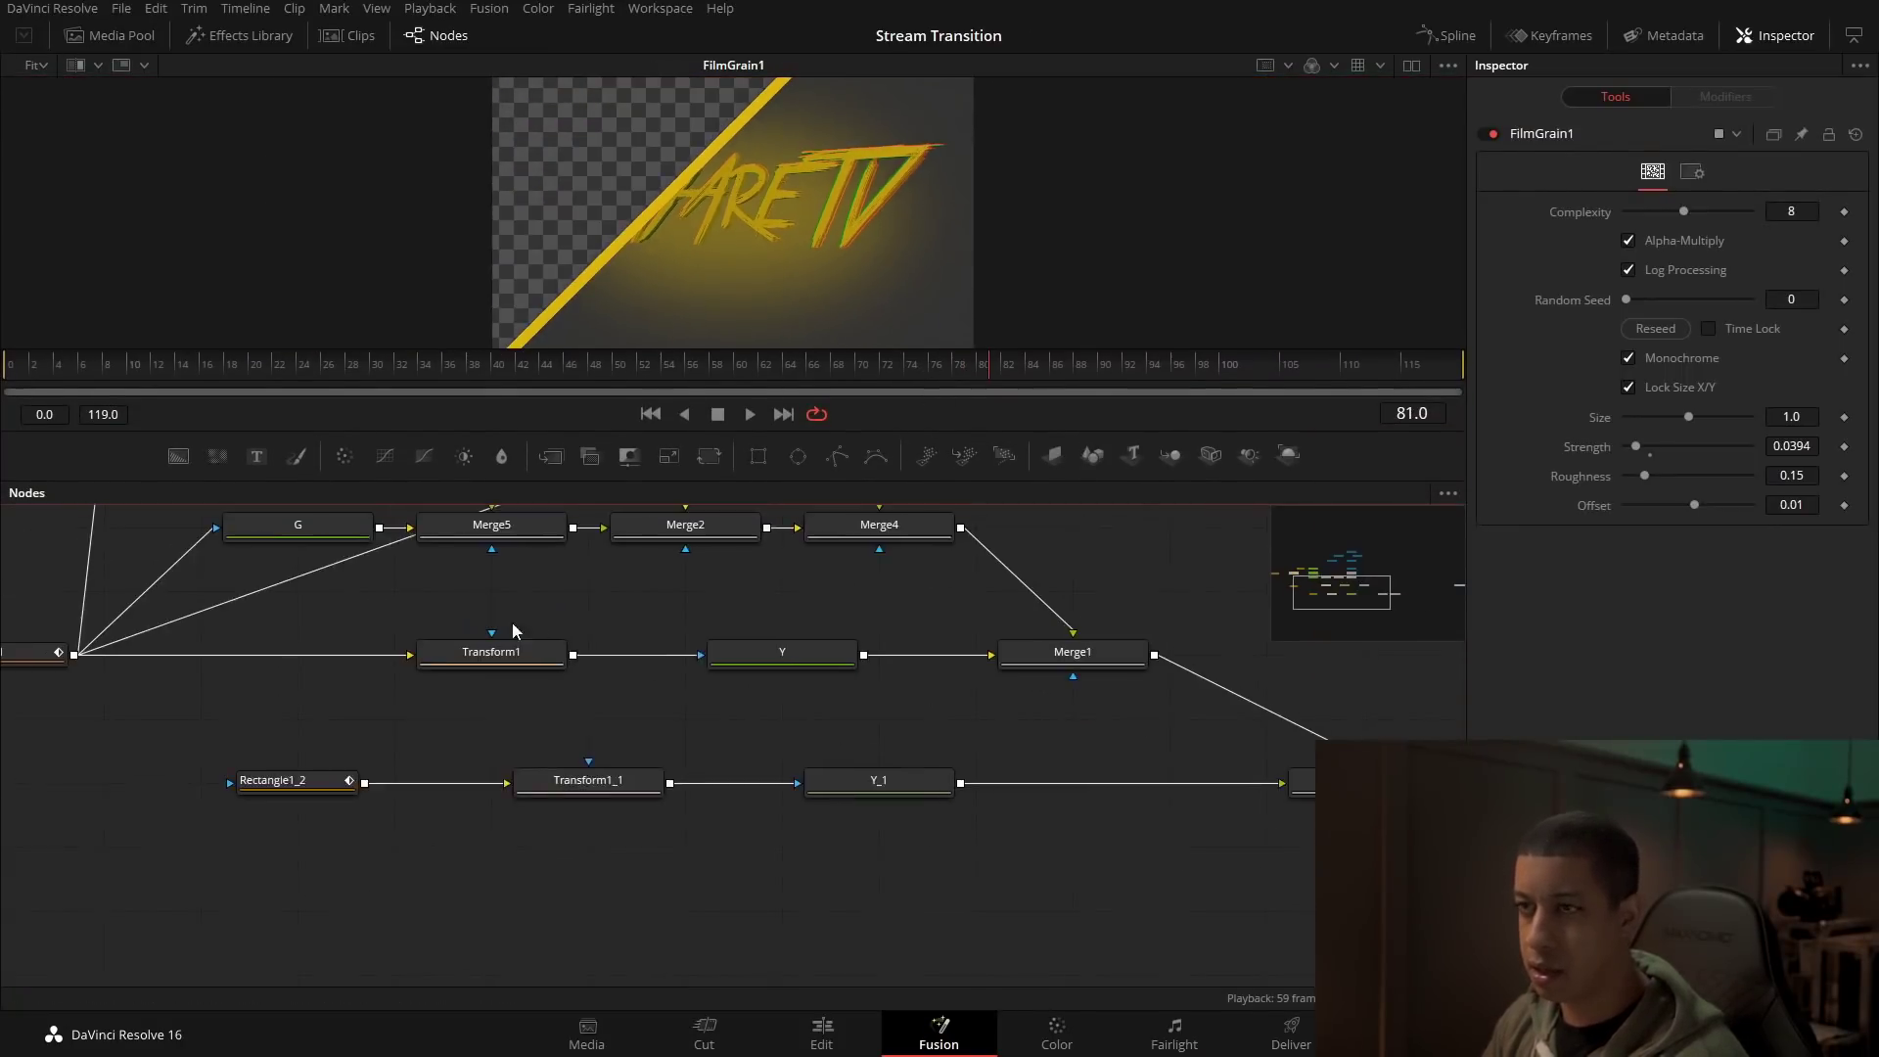
pyautogui.moveTo(511, 633); pyautogui.dragTo(854, 823)
pyautogui.click(675, 712)
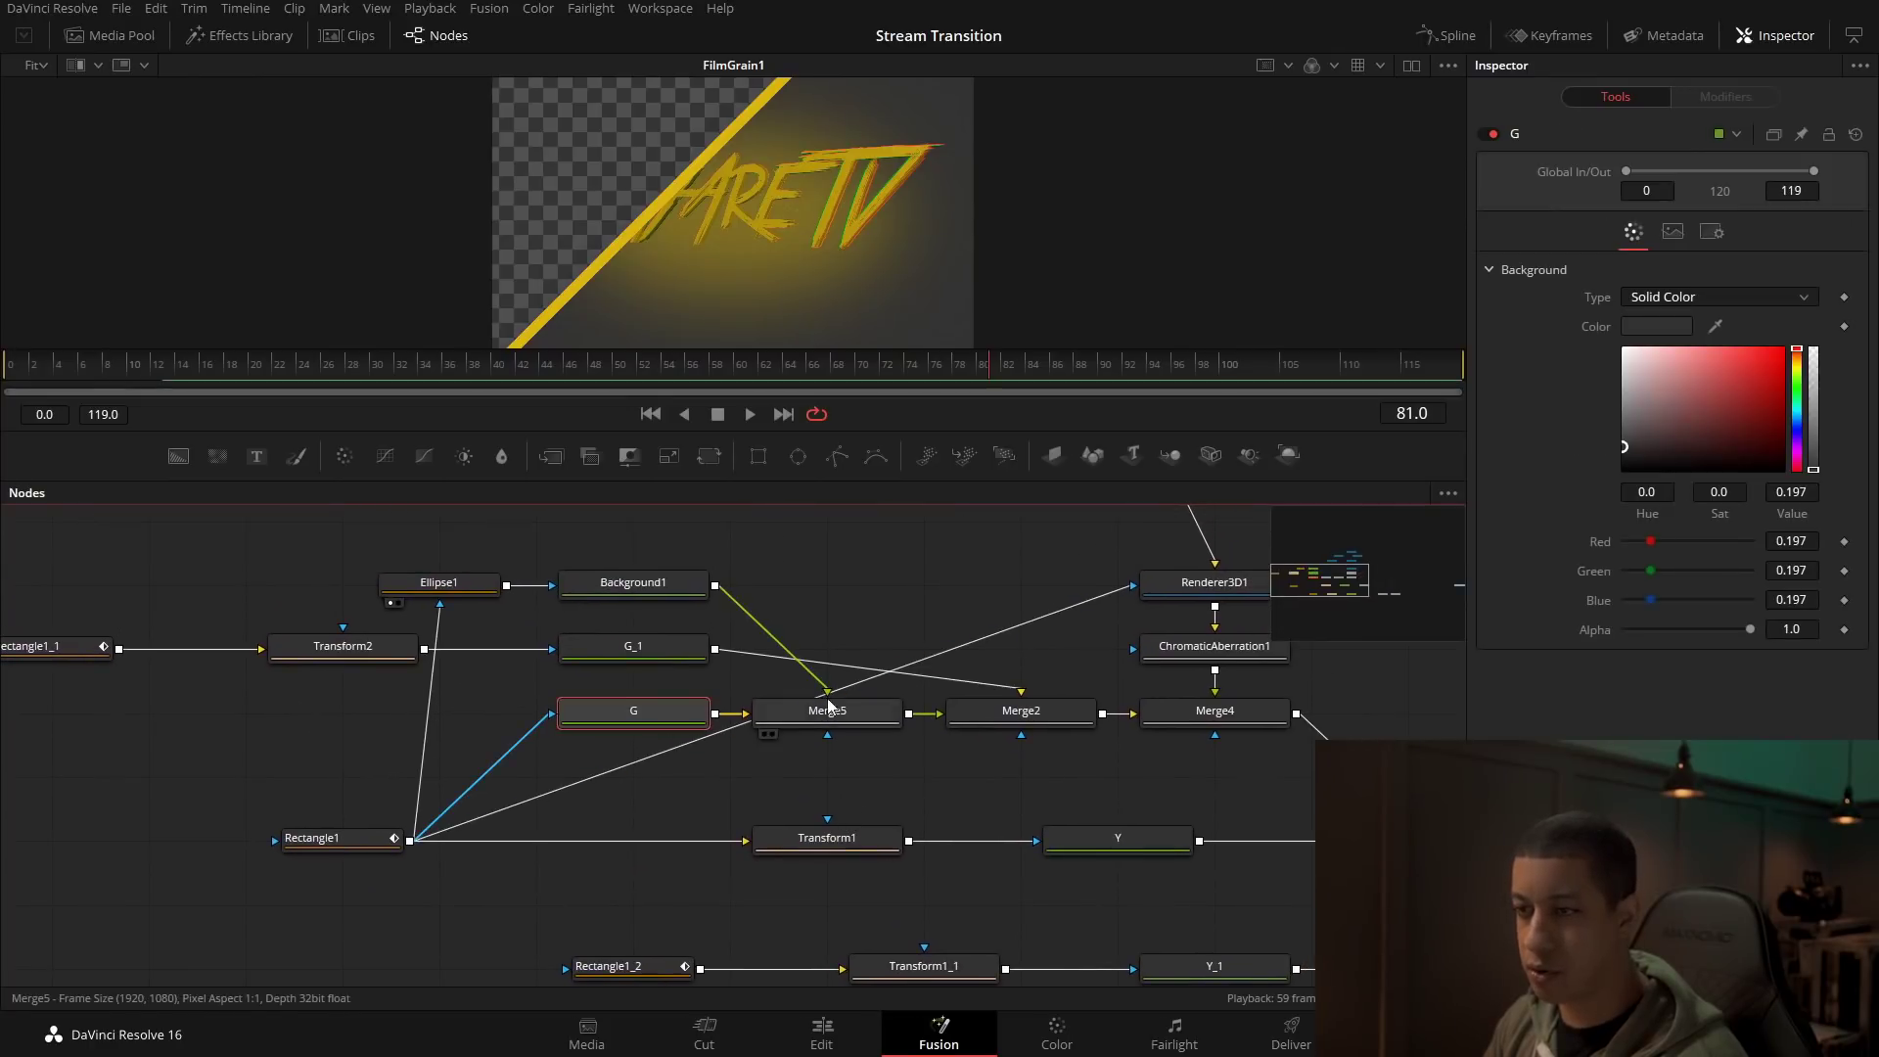
pyautogui.moveTo(1797, 356); pyautogui.dragTo(1799, 370)
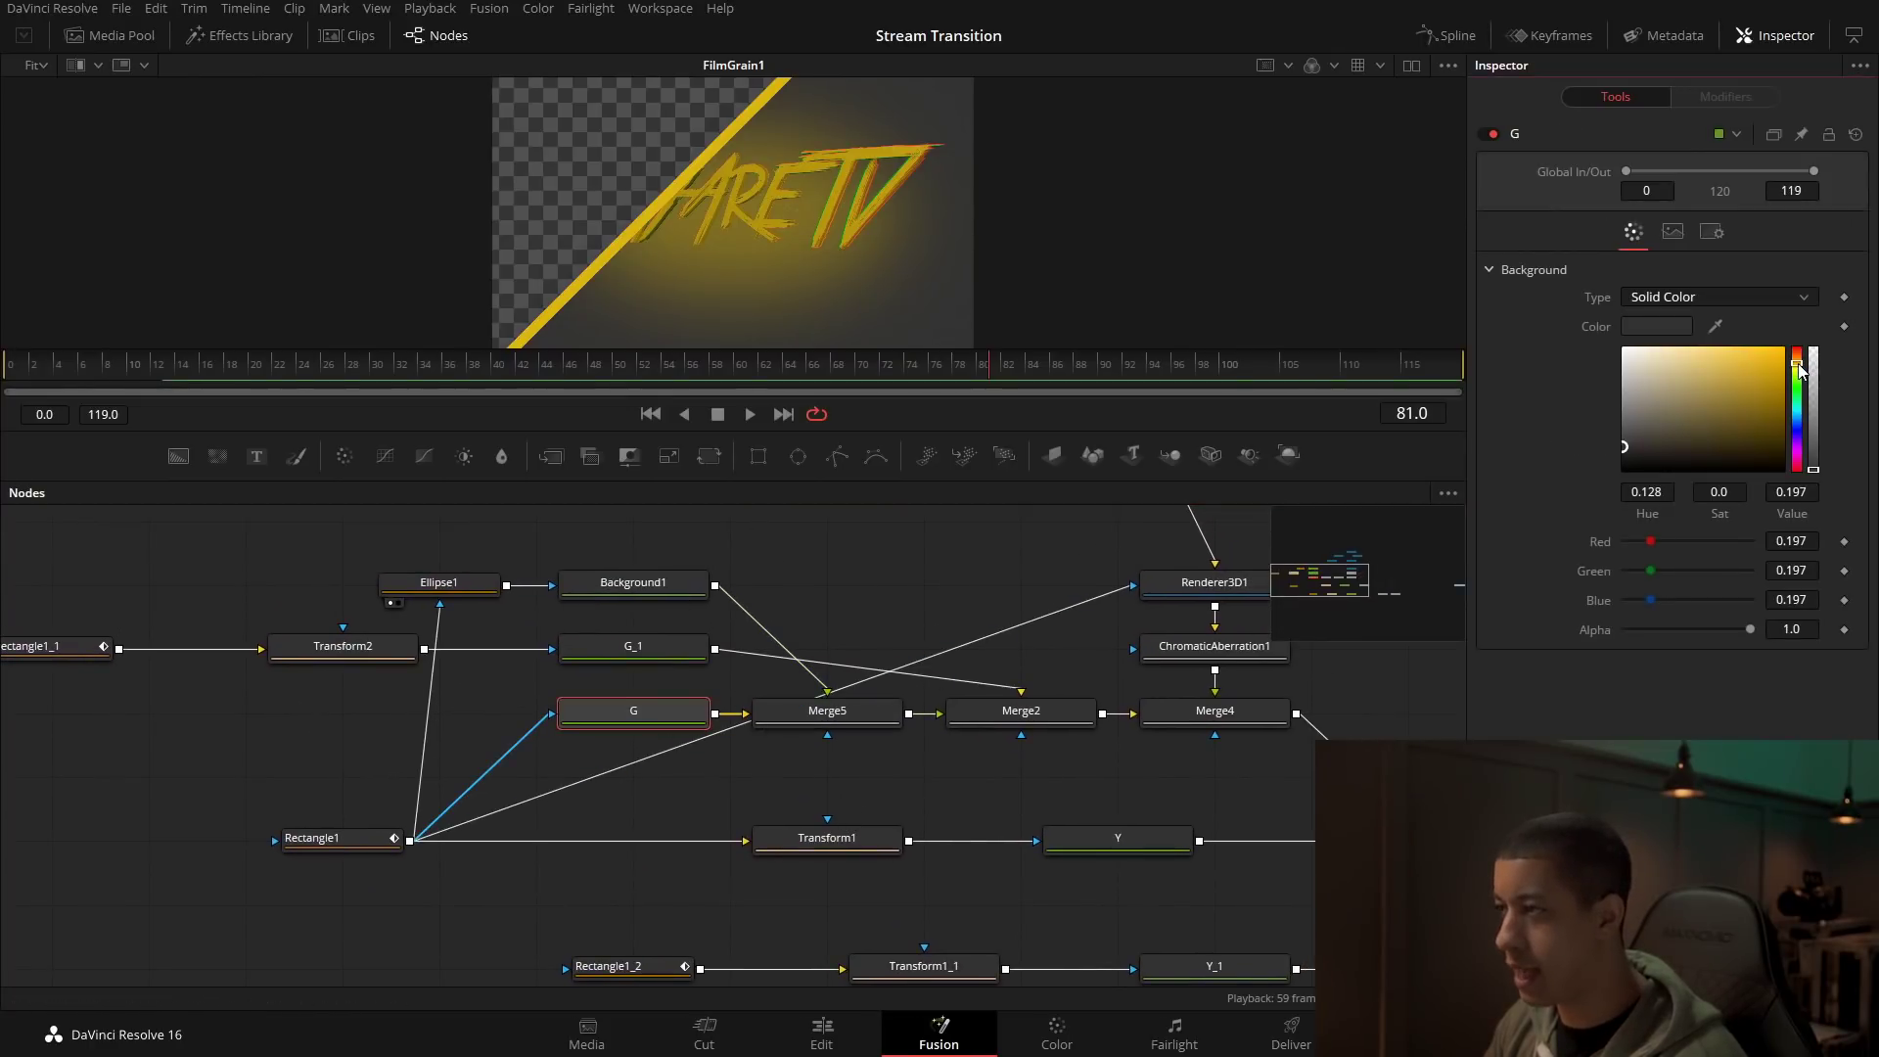
pyautogui.click(1641, 451)
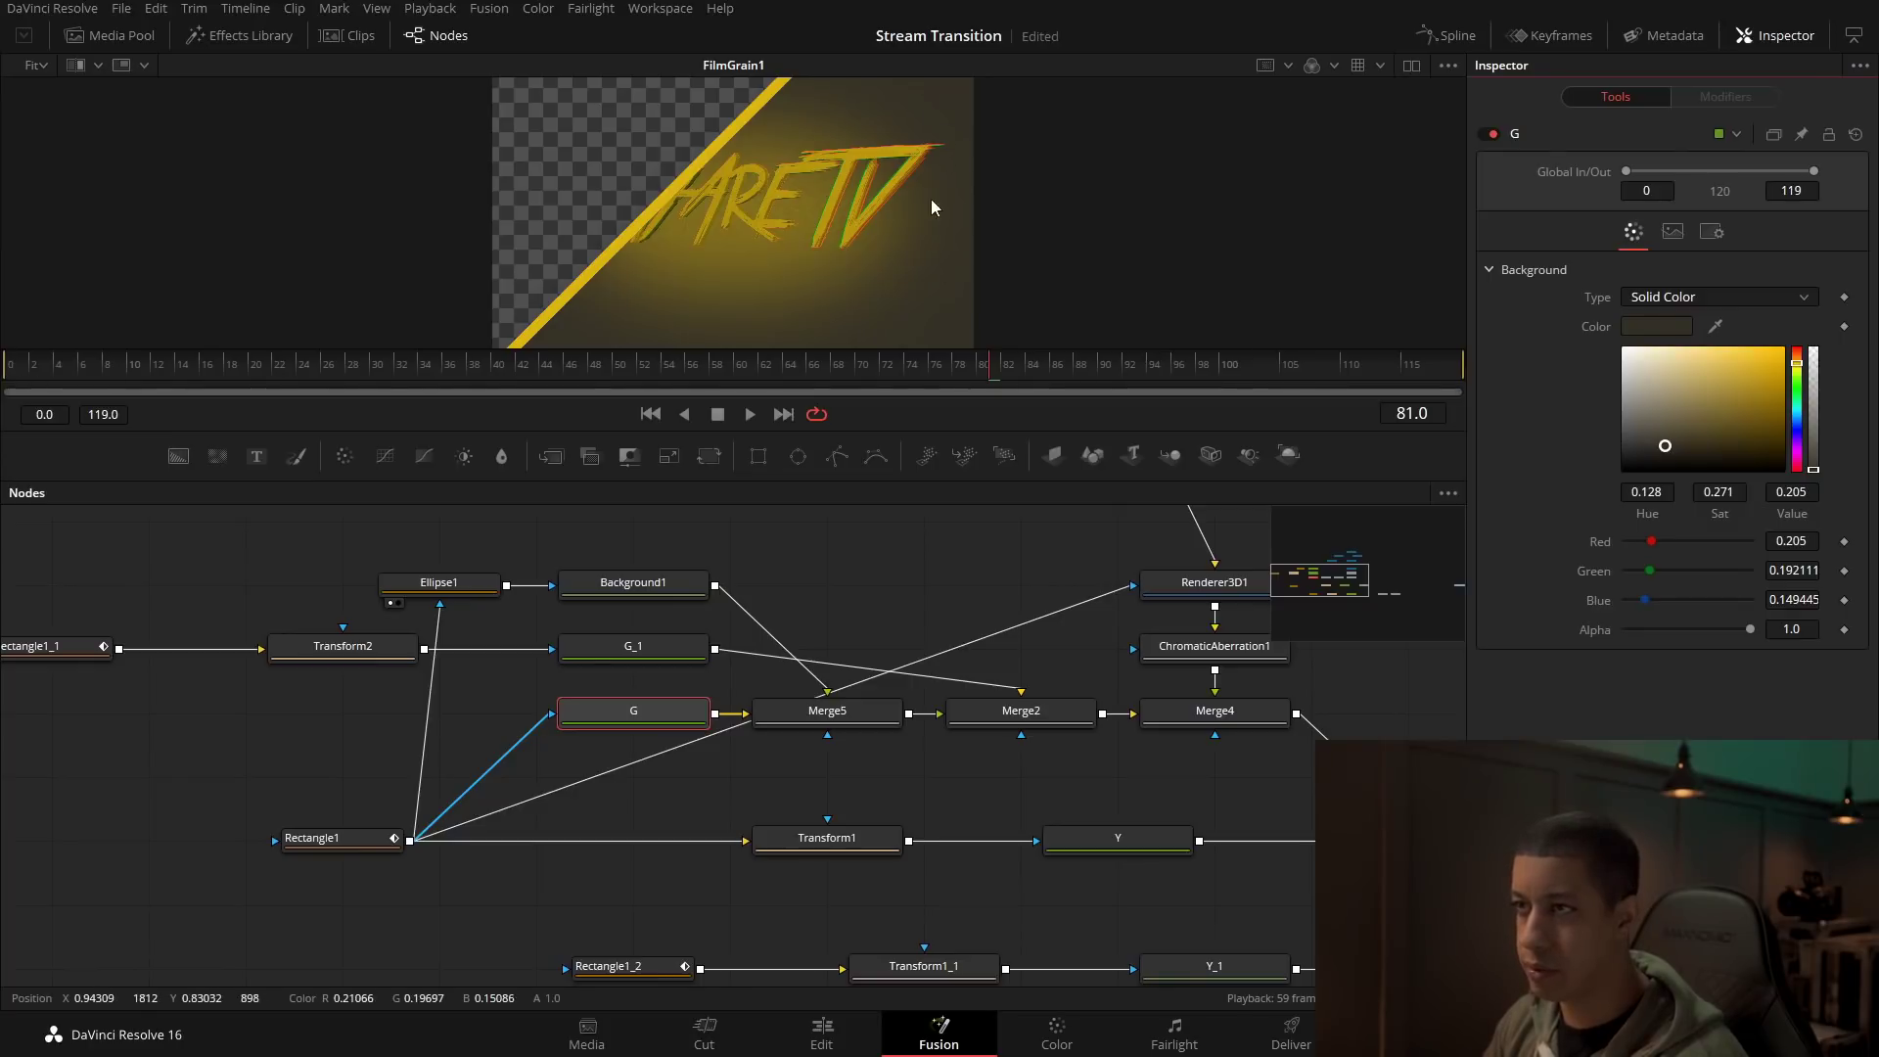
# Step: Scrub to frame 51 to check the tinted background and move FilmGrain1 farther away from Merge3 in the node graph
pyautogui.moveTo(984, 601); pyautogui.dragTo(661, 574)
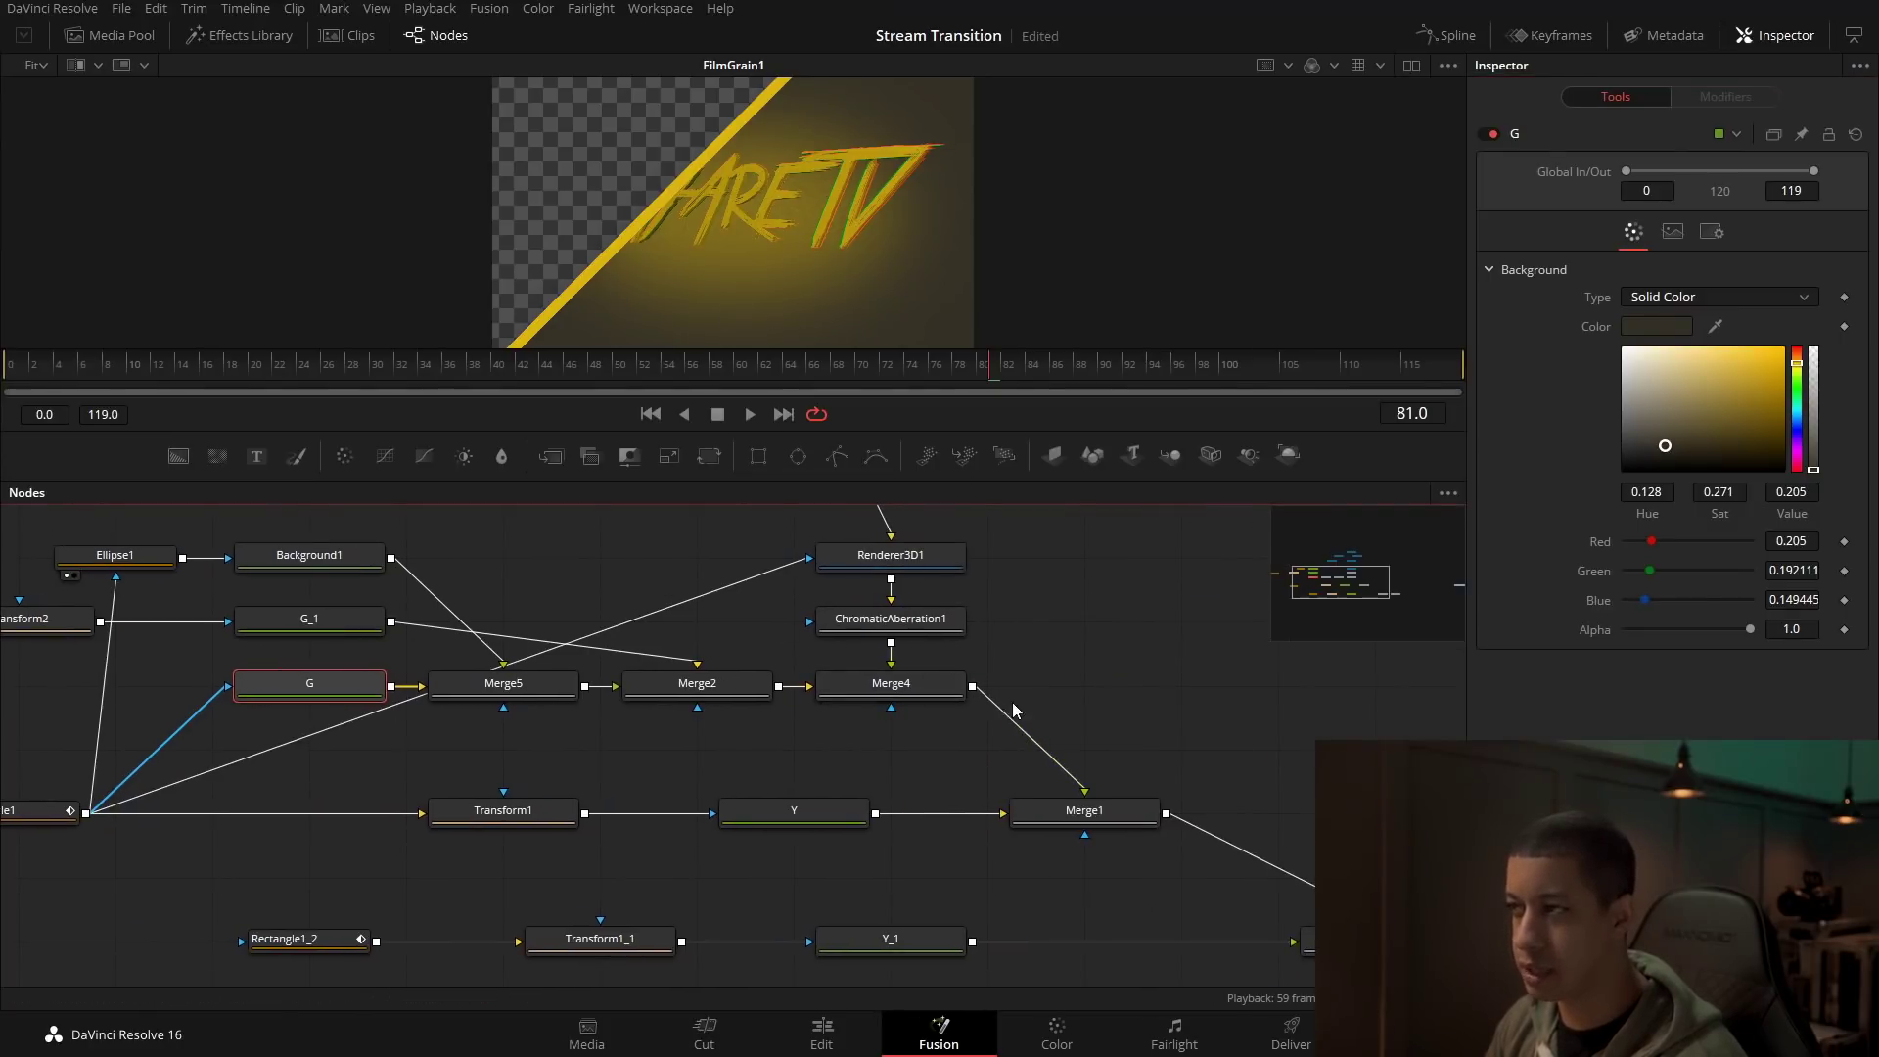
pyautogui.hscroll(6, 1008, 675)
pyautogui.scroll(-2, 924, 648)
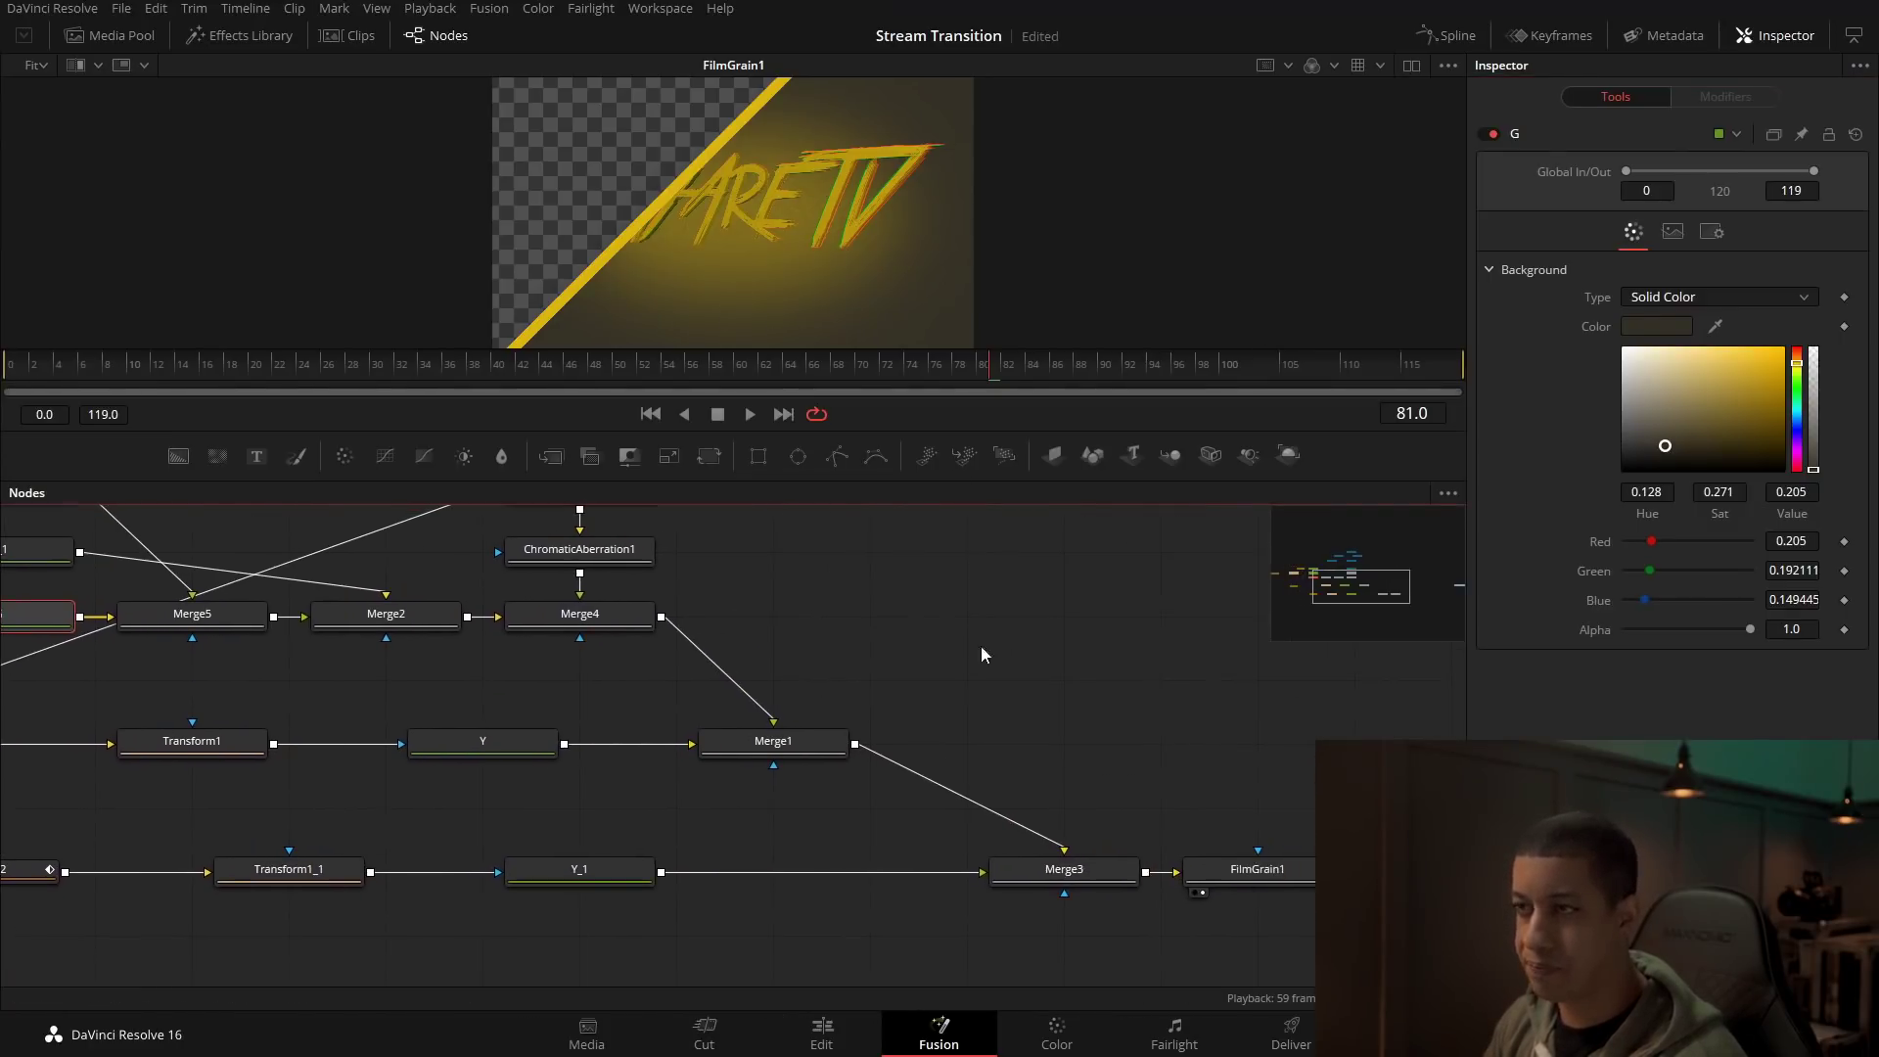
pyautogui.hscroll(2, 981, 648)
pyautogui.moveTo(538, 368); pyautogui.dragTo(634, 373)
pyautogui.hscroll(7, 1055, 777)
pyautogui.scroll(-2, 1055, 777)
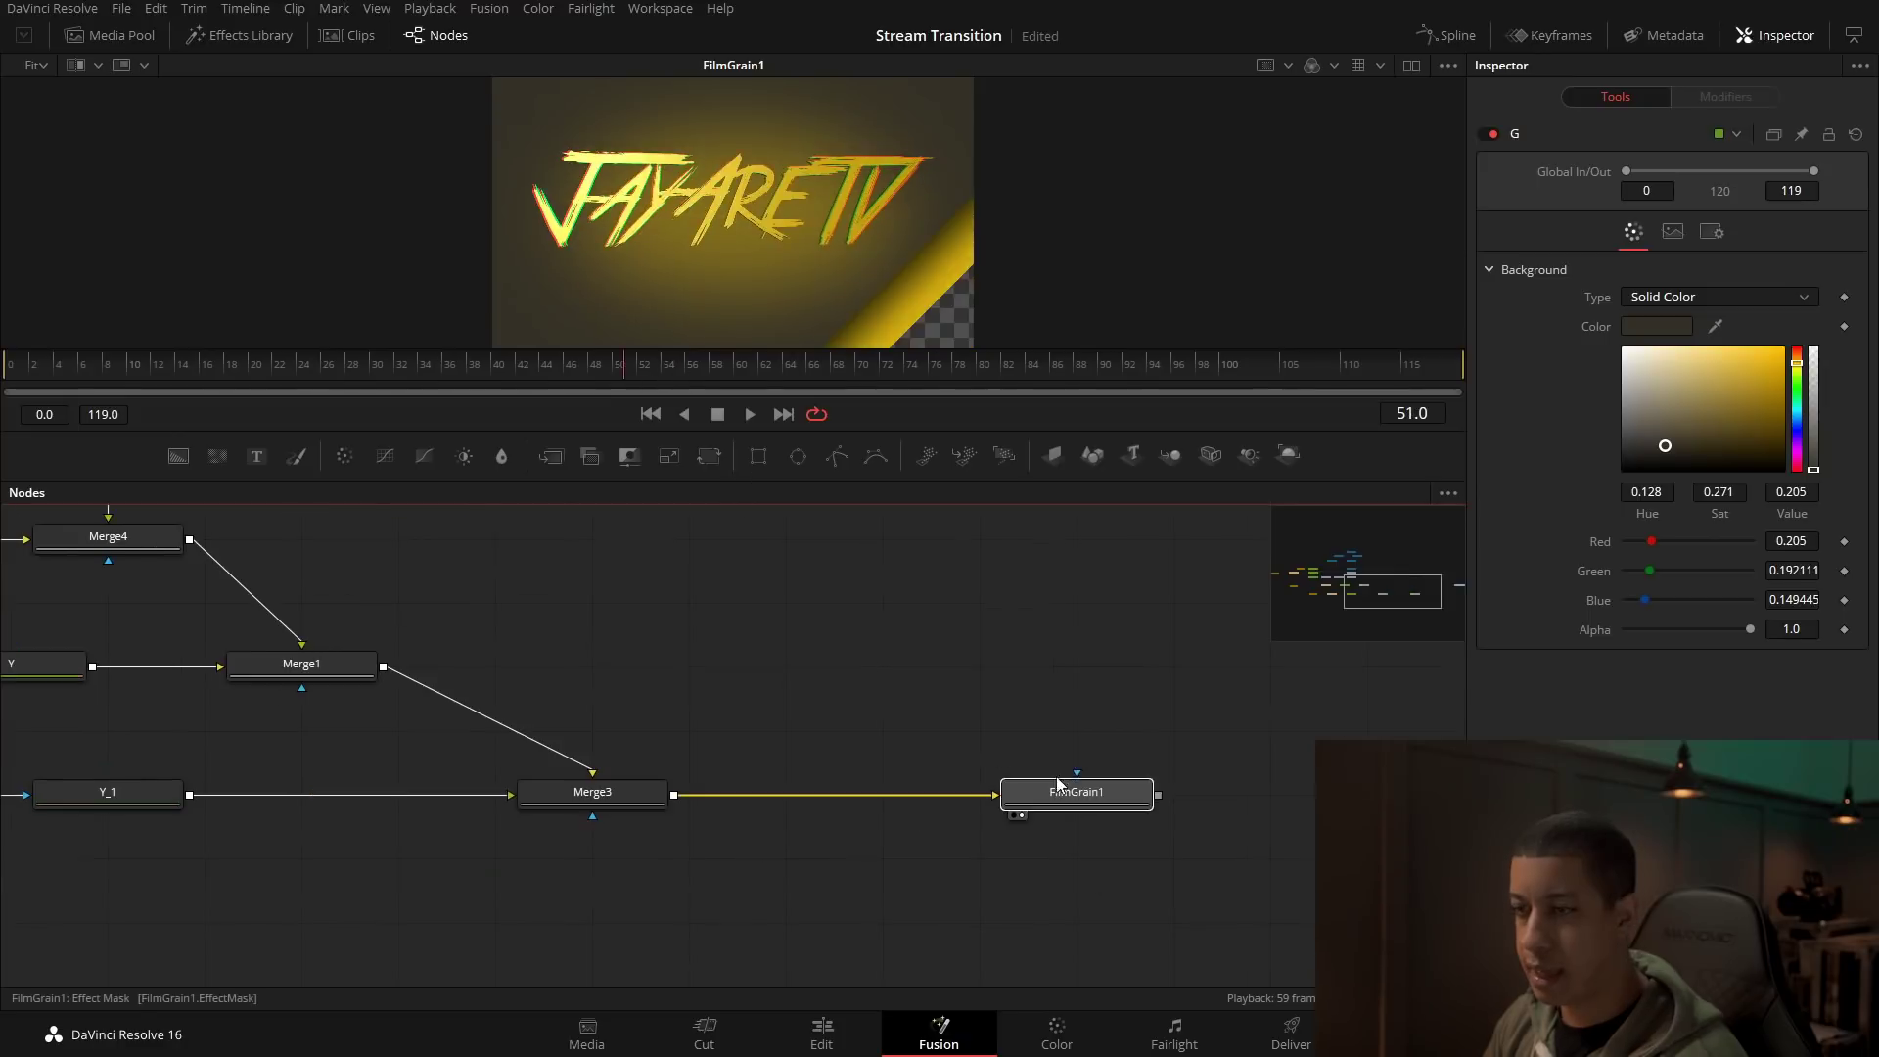
pyautogui.click(1057, 781)
# Step: Add an unconnected Fast Noise node beside Renderer3D1 and show it in the viewer
pyautogui.hscroll(-14, 636, 587)
pyautogui.scroll(5, 636, 588)
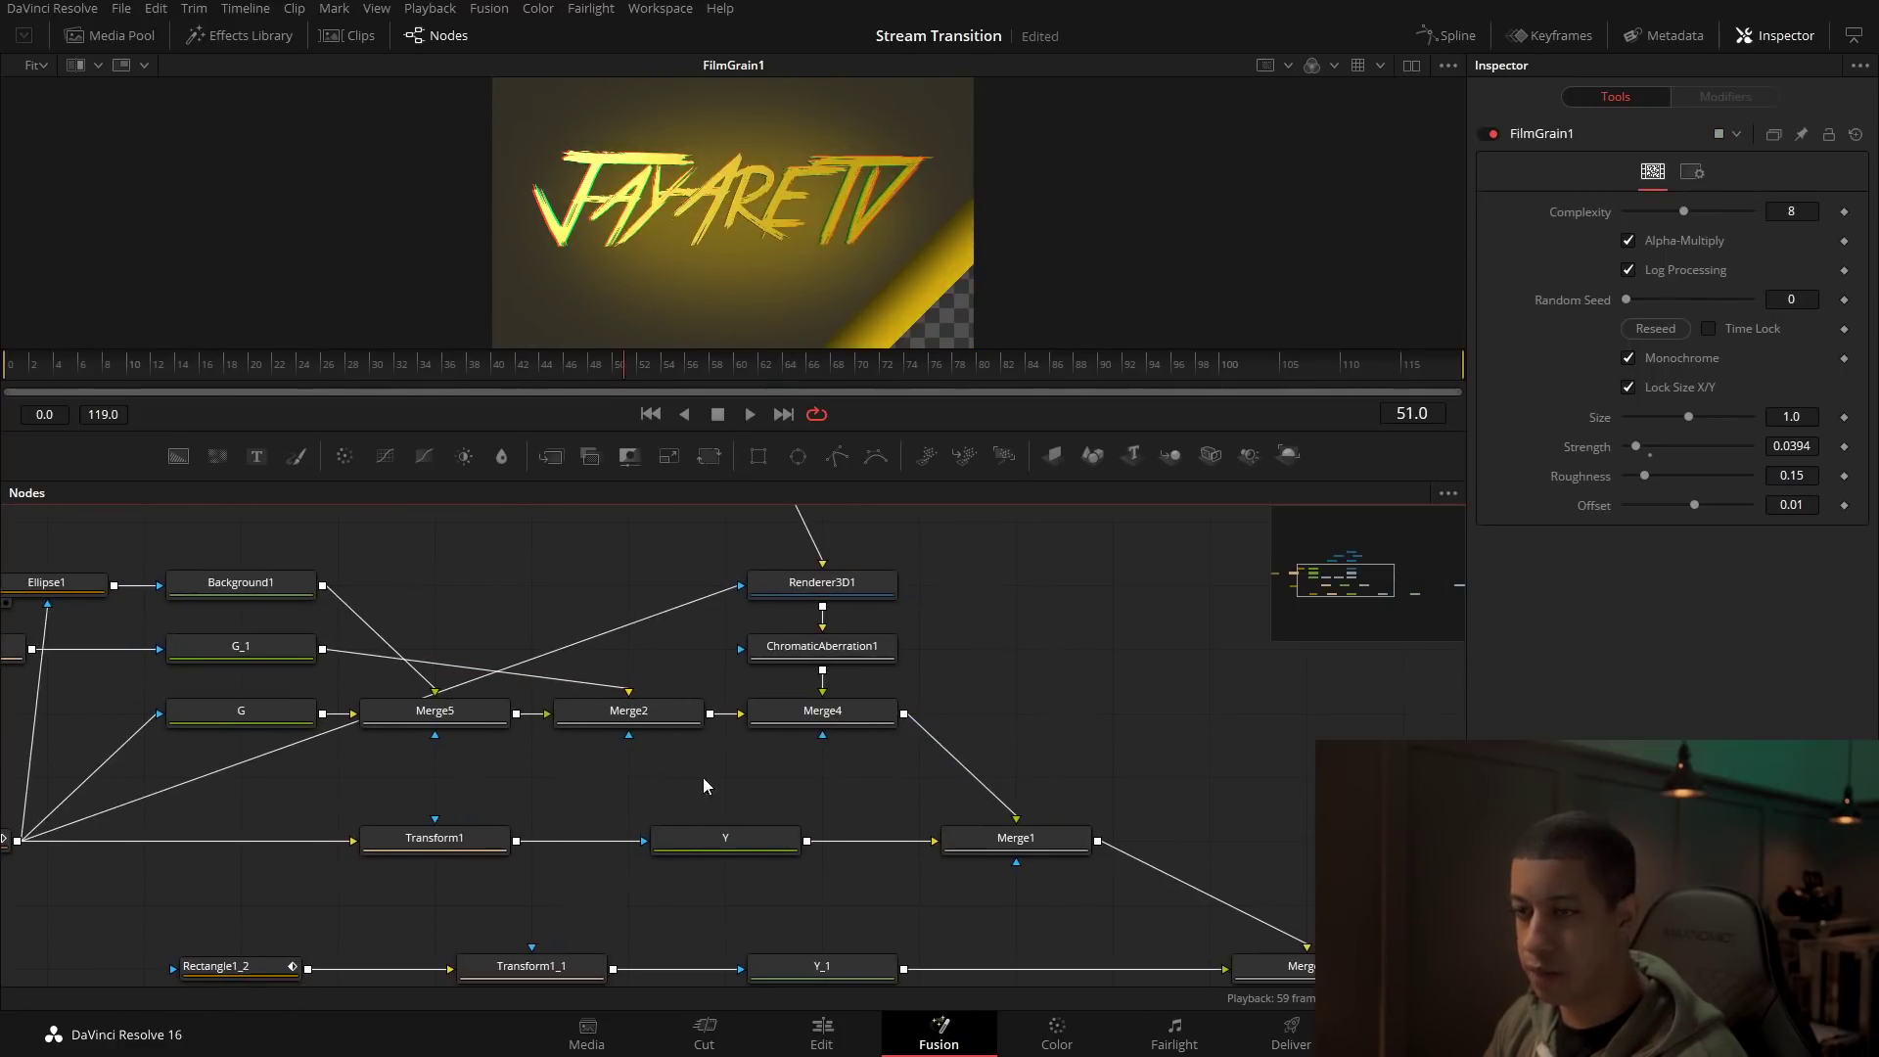
pyautogui.hscroll(3, 978, 659)
pyautogui.click(217, 456)
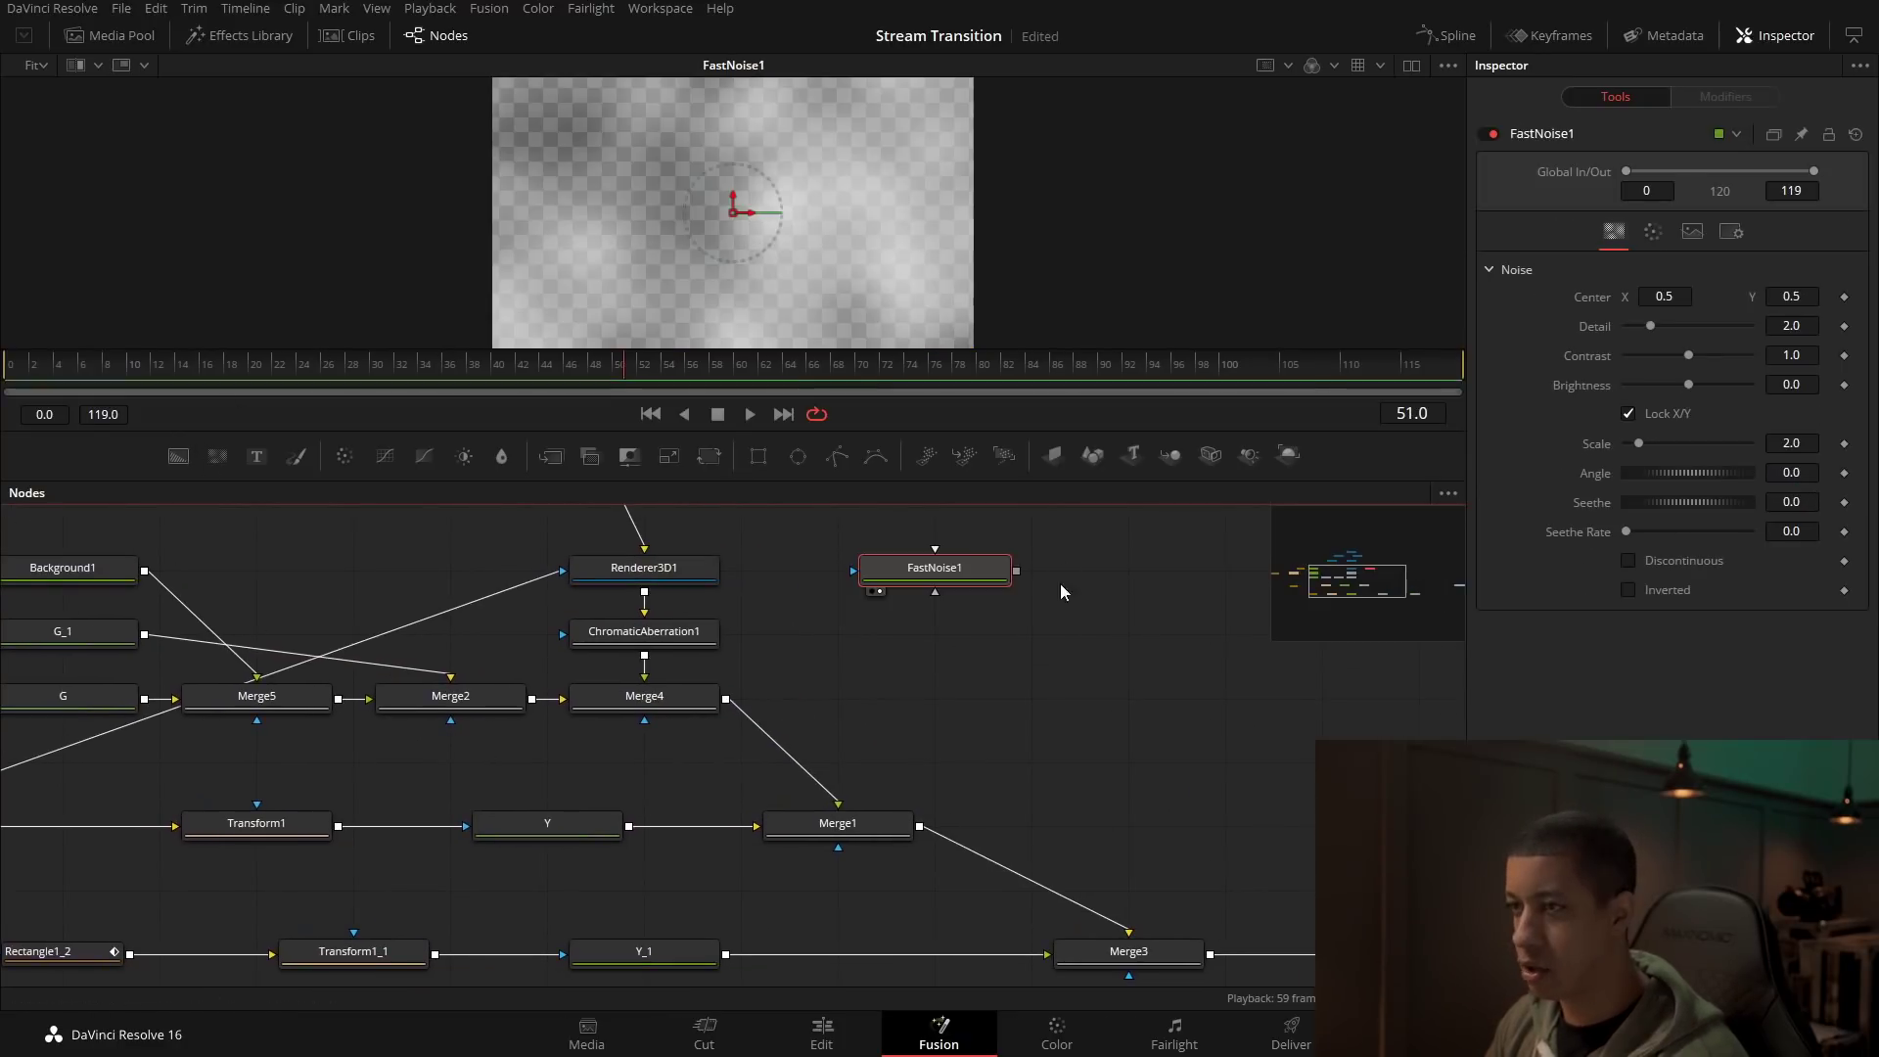
# Step: Set FastNoise1's Contrast to 5.0, Brightness to -0.86, Scale to 2.0 and Seethe Rate to 0.1, and play back the noise
pyautogui.hscroll(2, 985, 587)
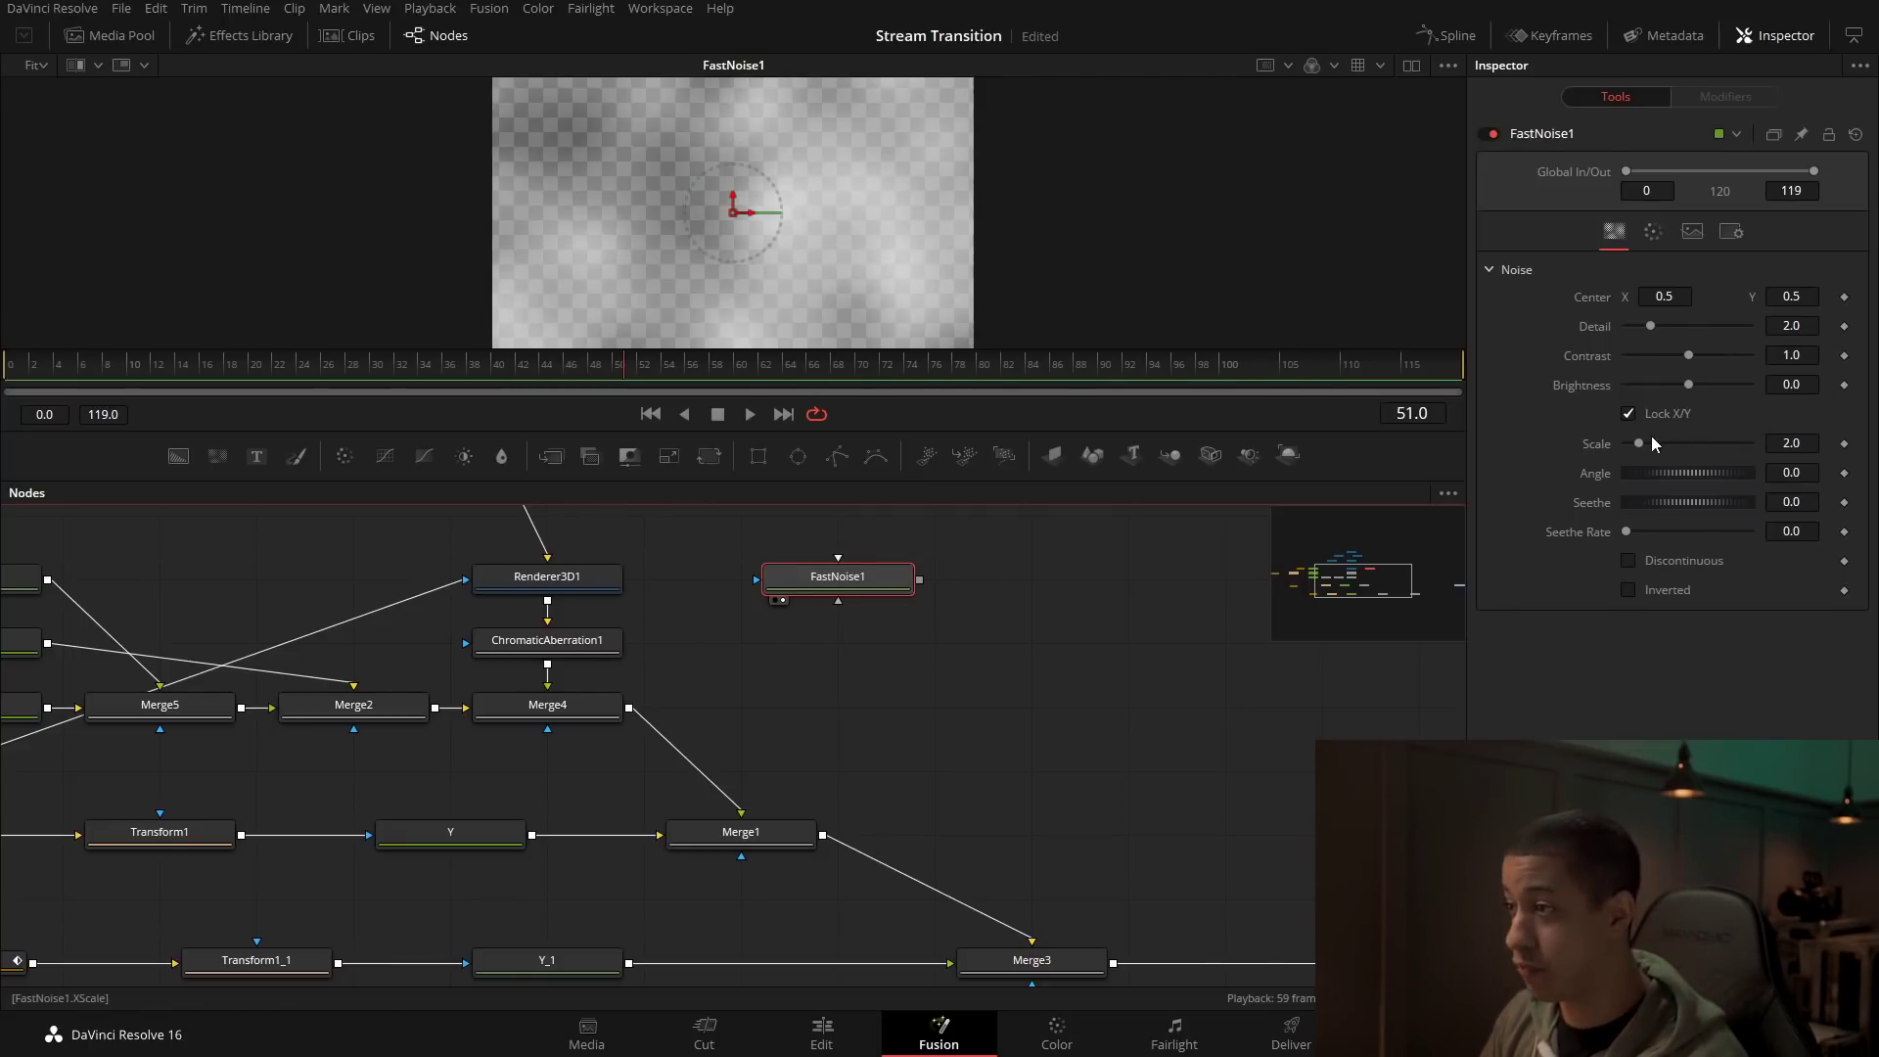
pyautogui.moveTo(1640, 442); pyautogui.dragTo(1658, 432)
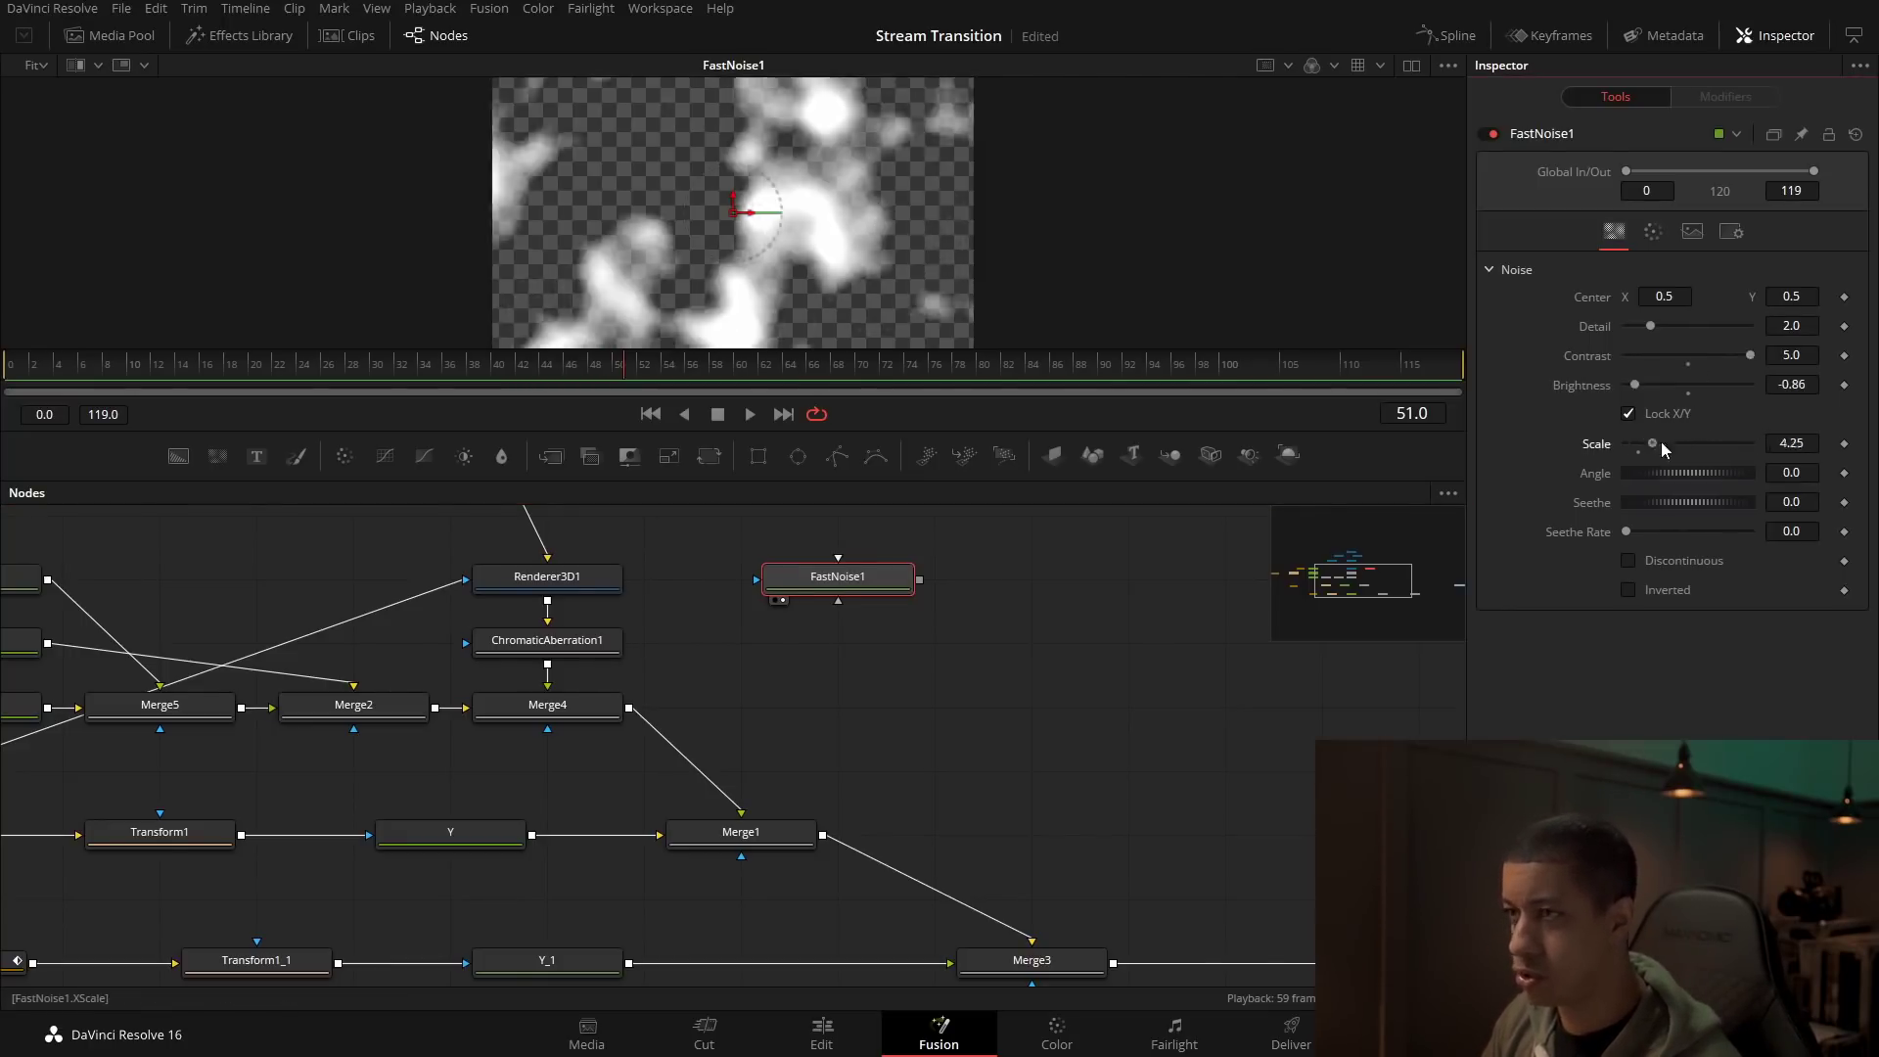
pyautogui.click(1640, 451)
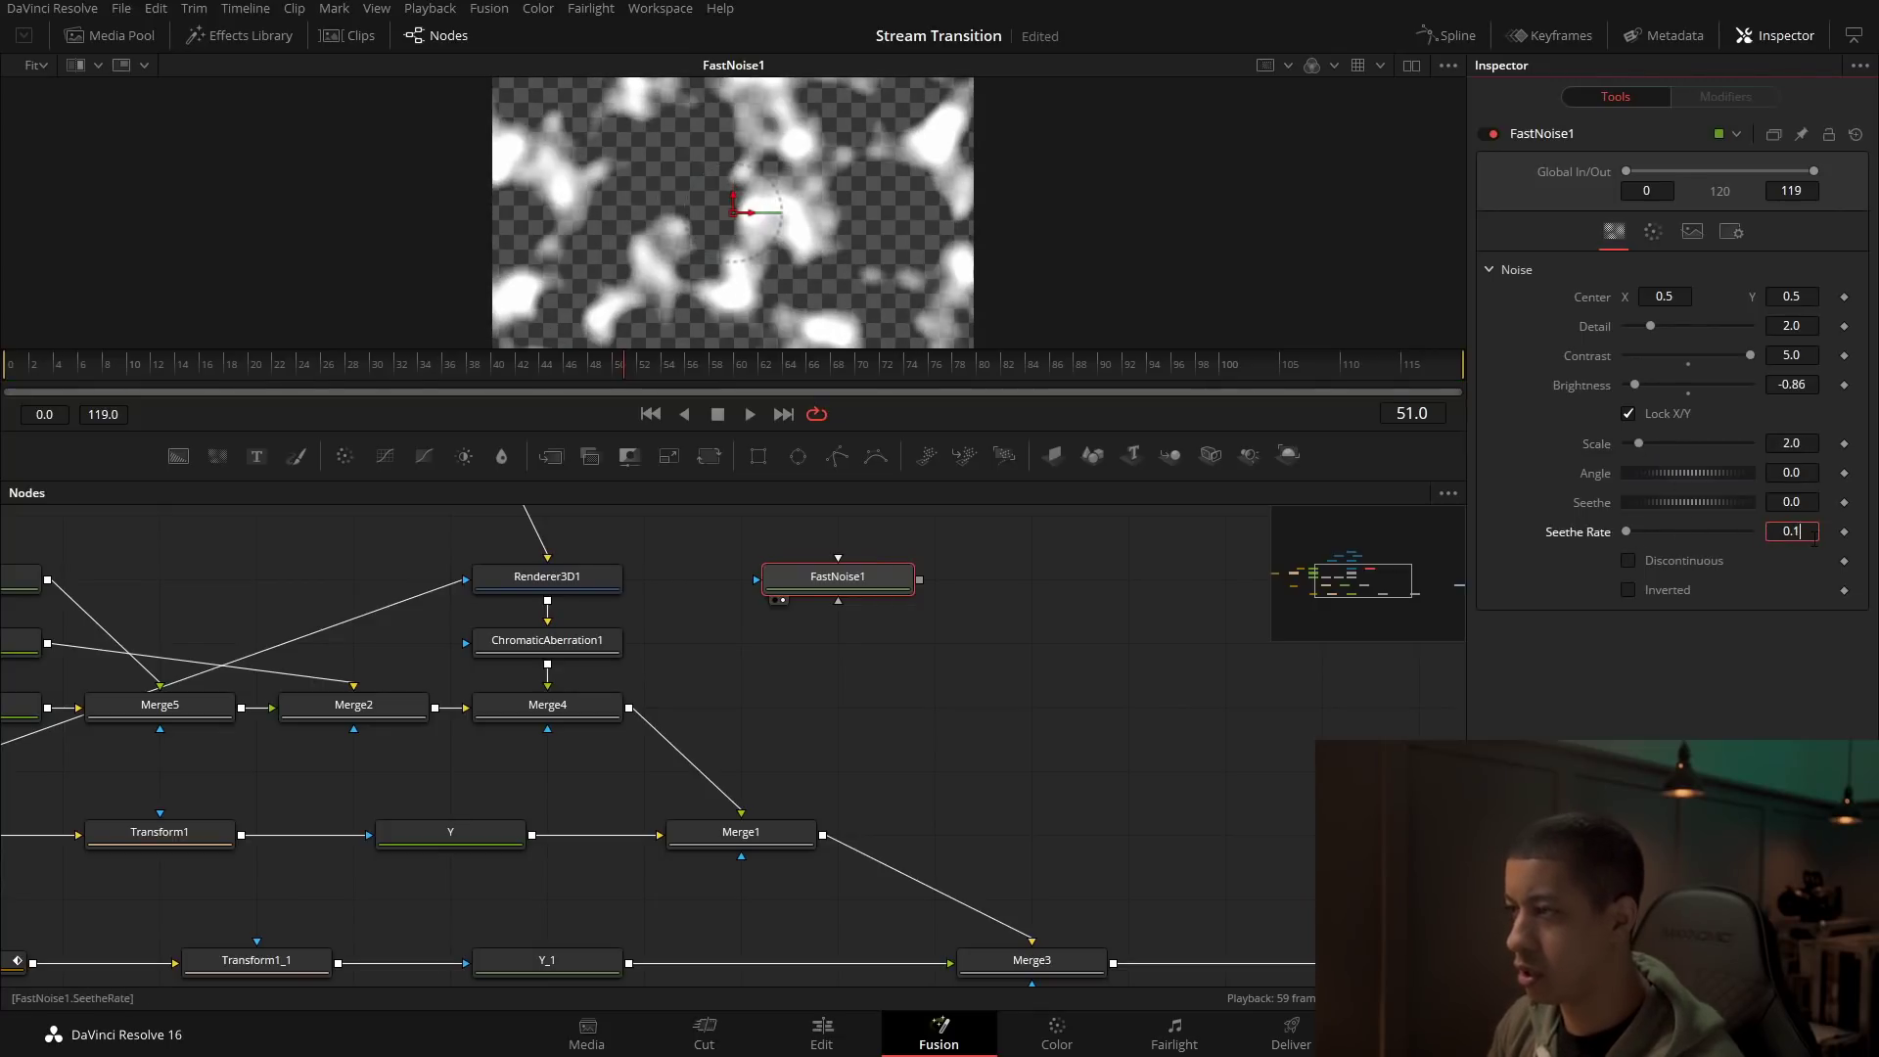
pyautogui.press('Tab')
pyautogui.click(997, 501)
pyautogui.press('space')
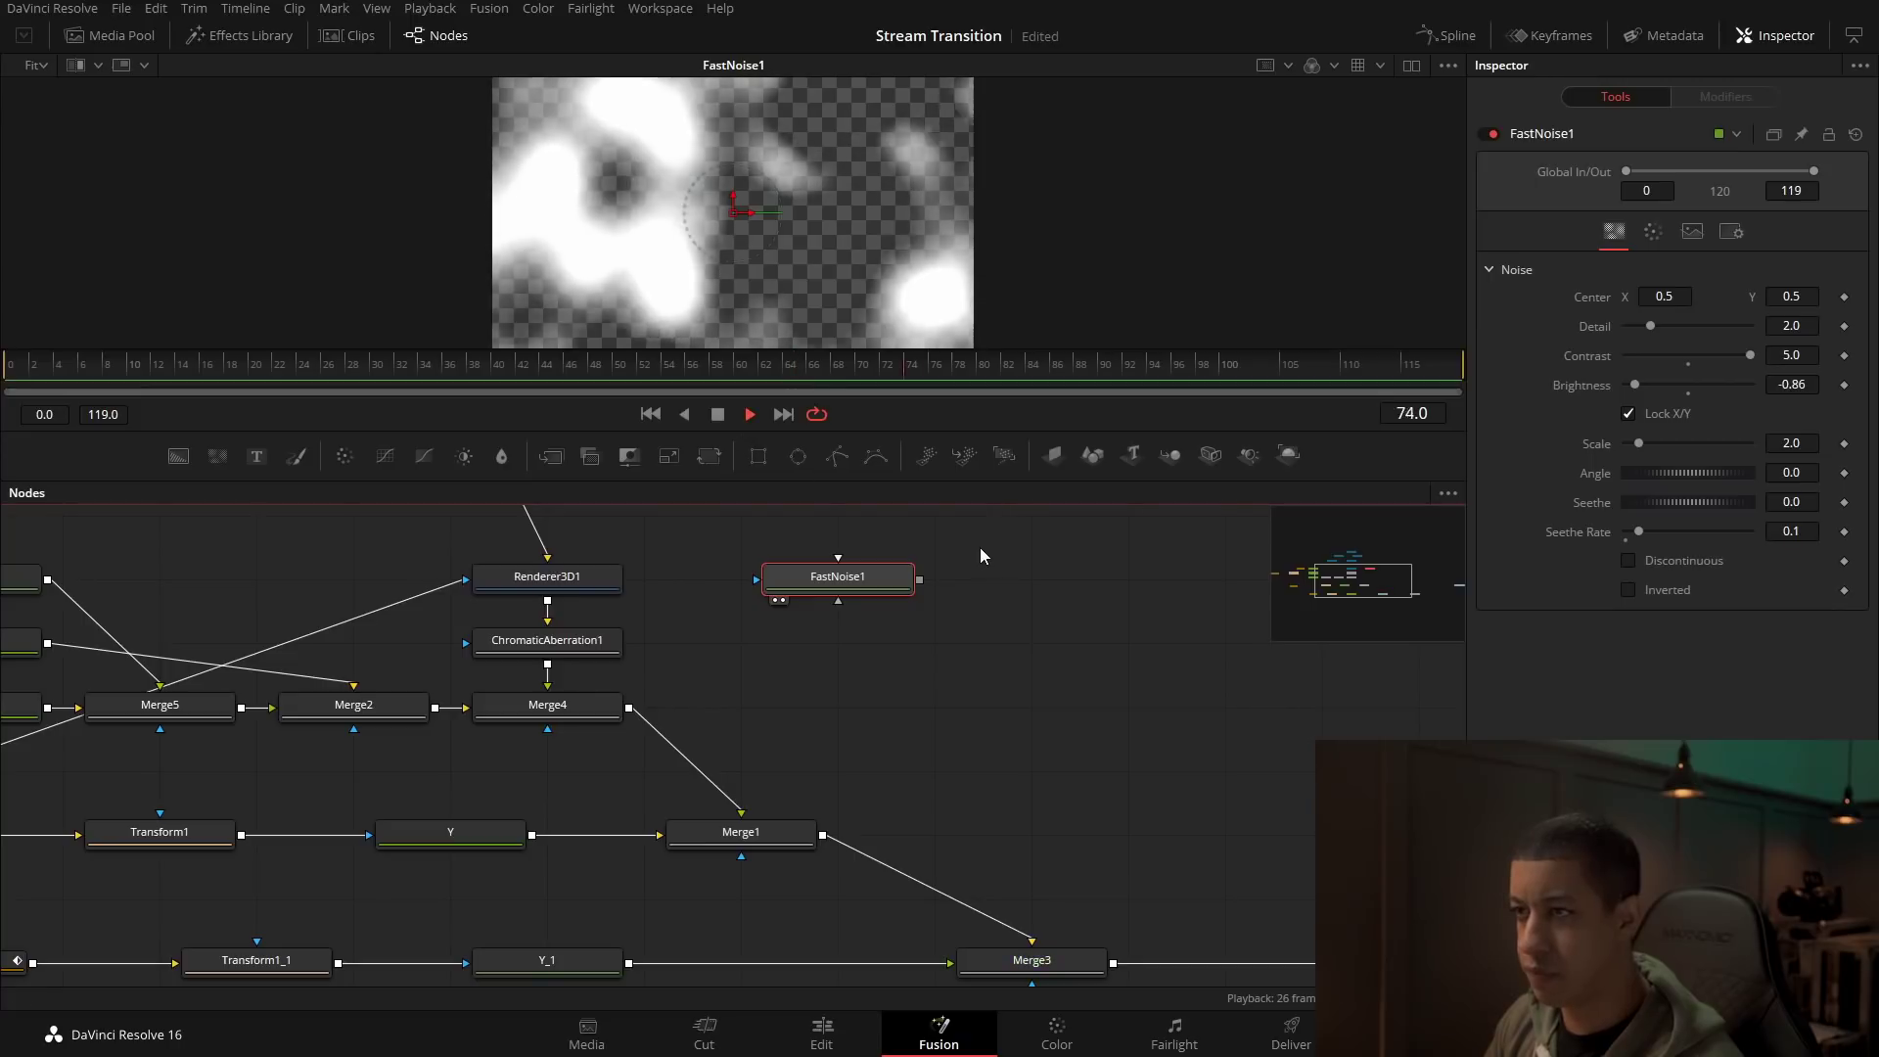
pyautogui.click(1066, 648)
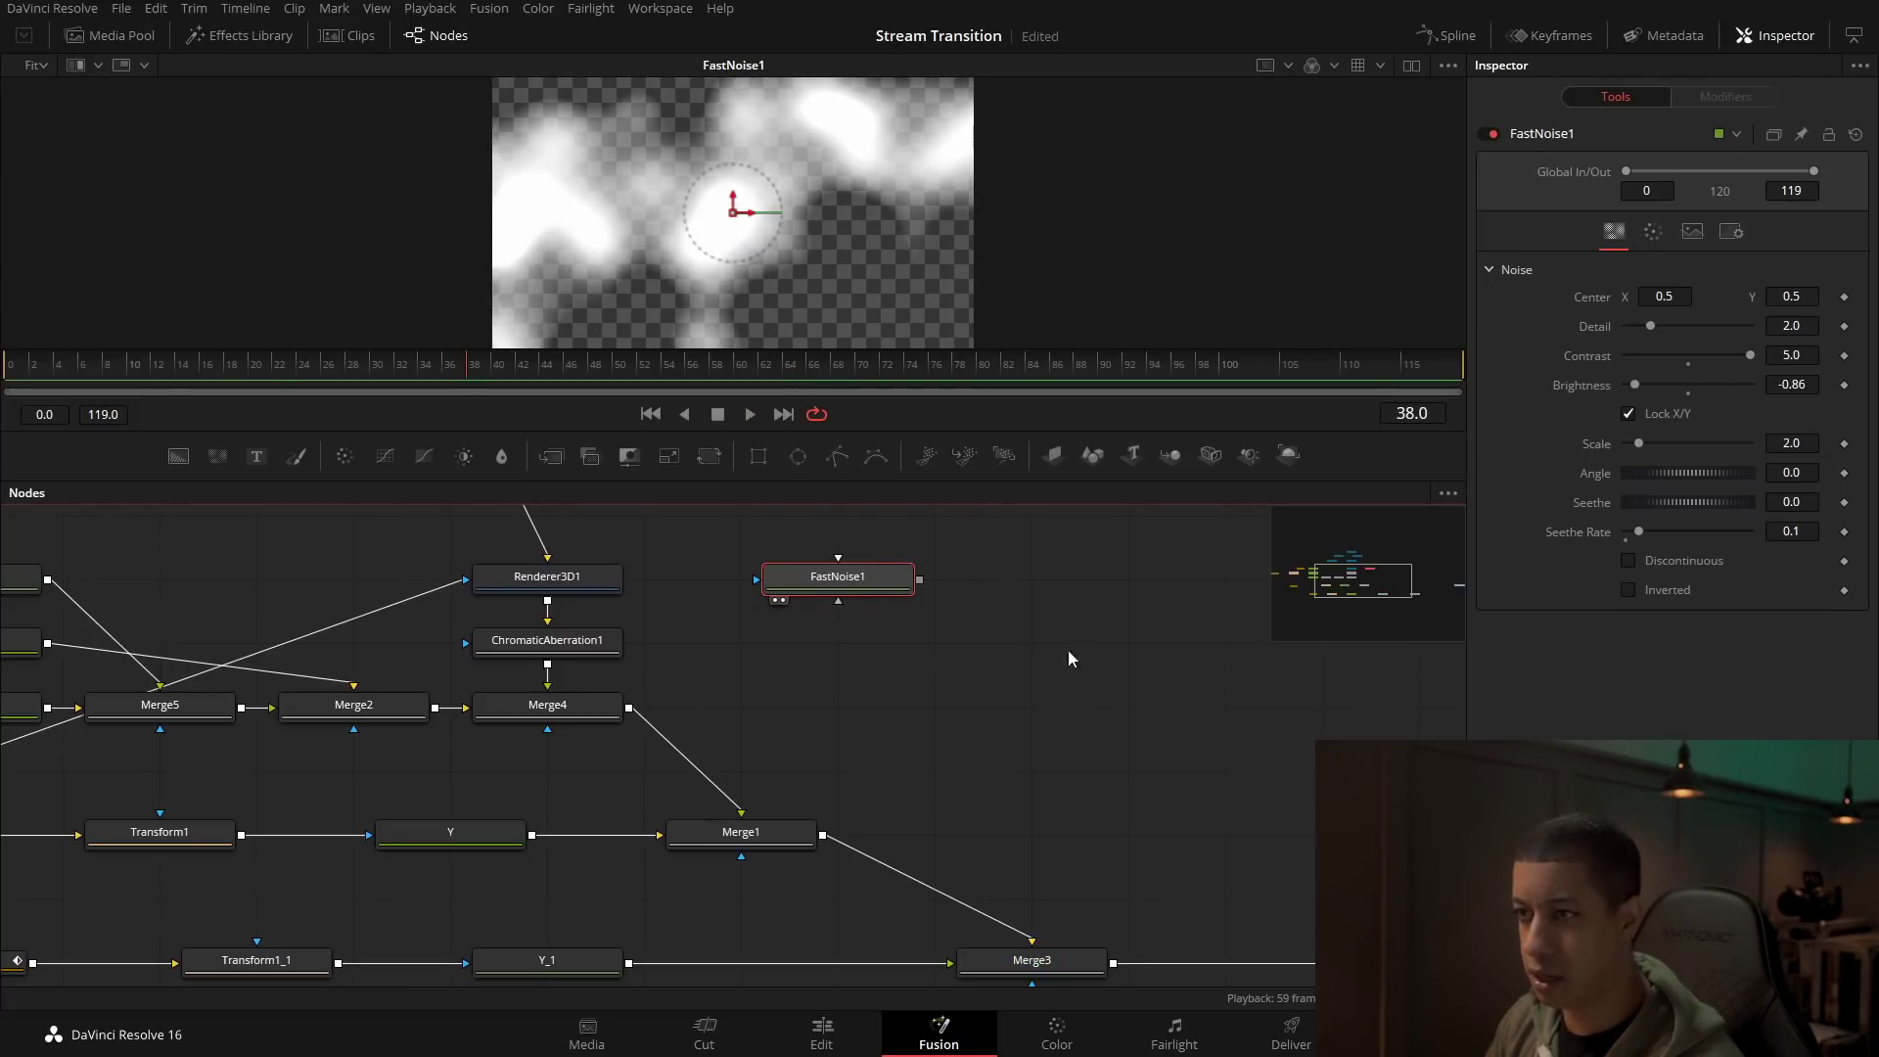
pyautogui.press('space')
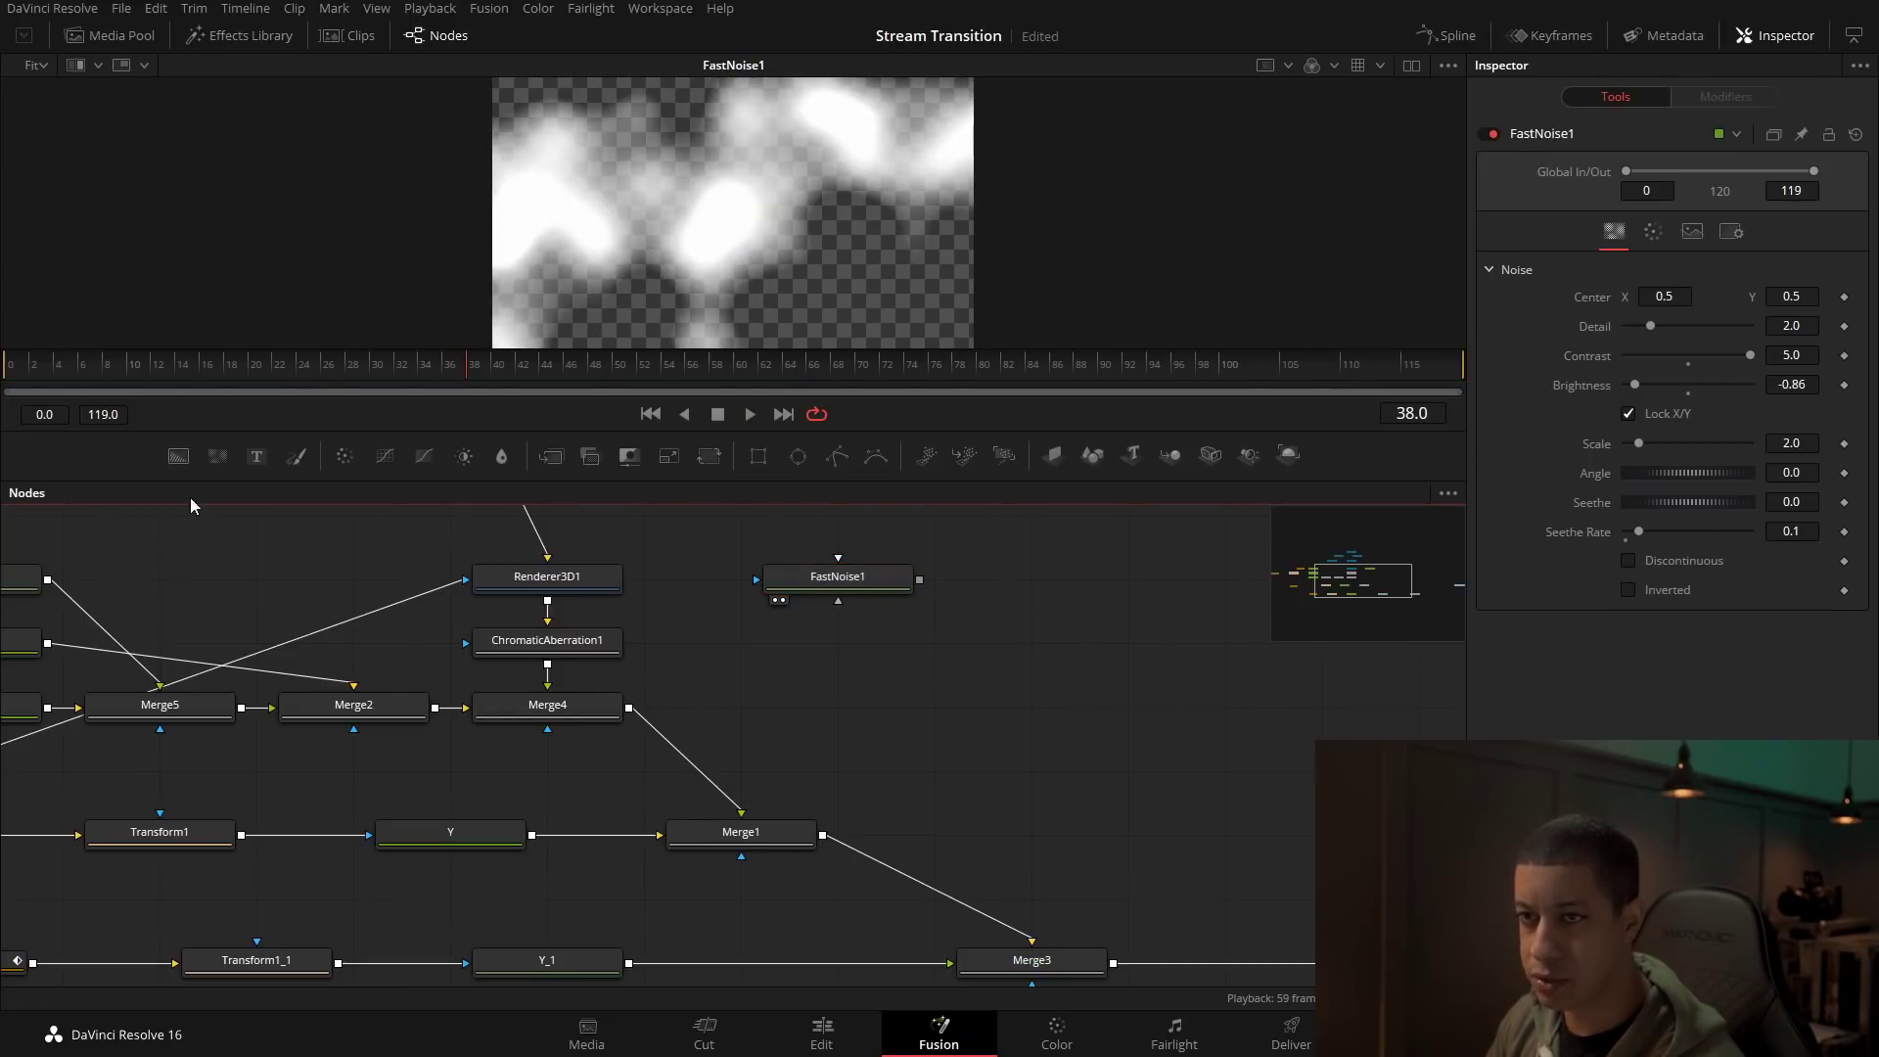
# Step: Add a Background node masked by FastNoise1 and give it the Y node's colour, #dab511
pyautogui.moveTo(178, 460); pyautogui.dragTo(866, 656)
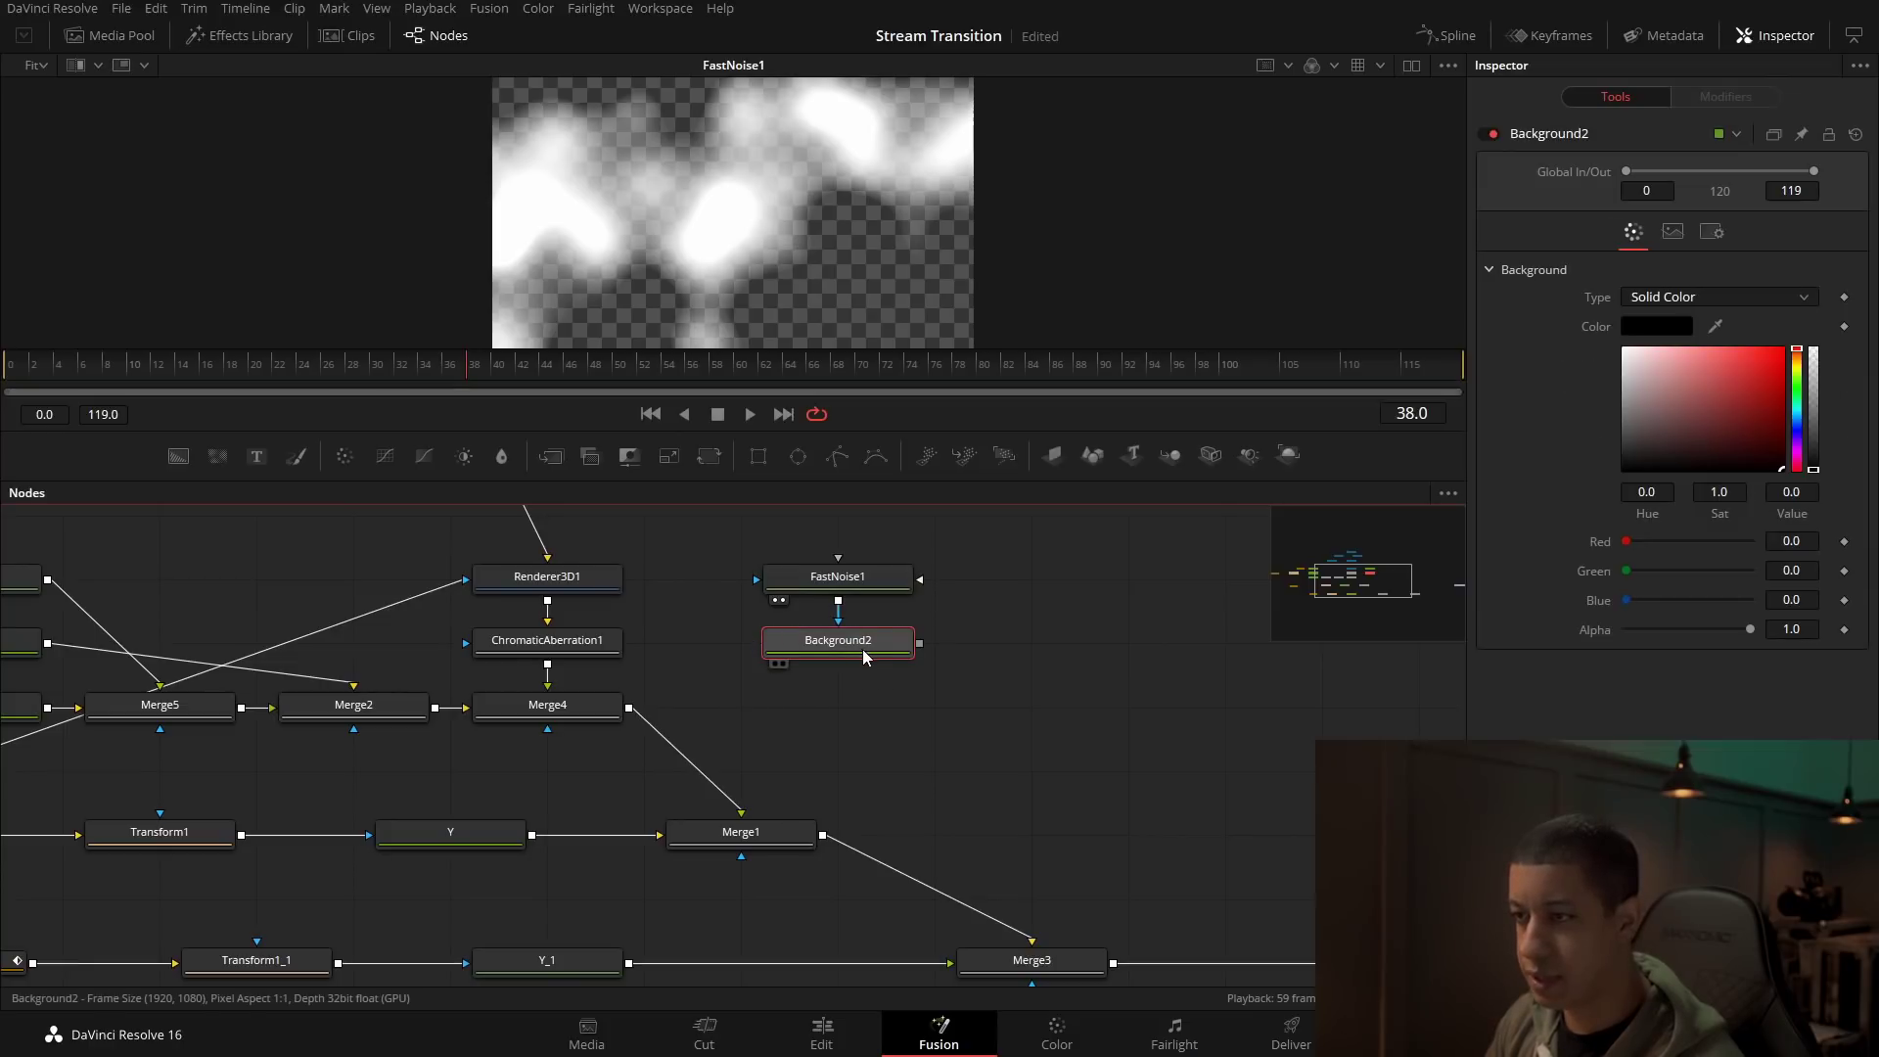
pyautogui.click(575, 839)
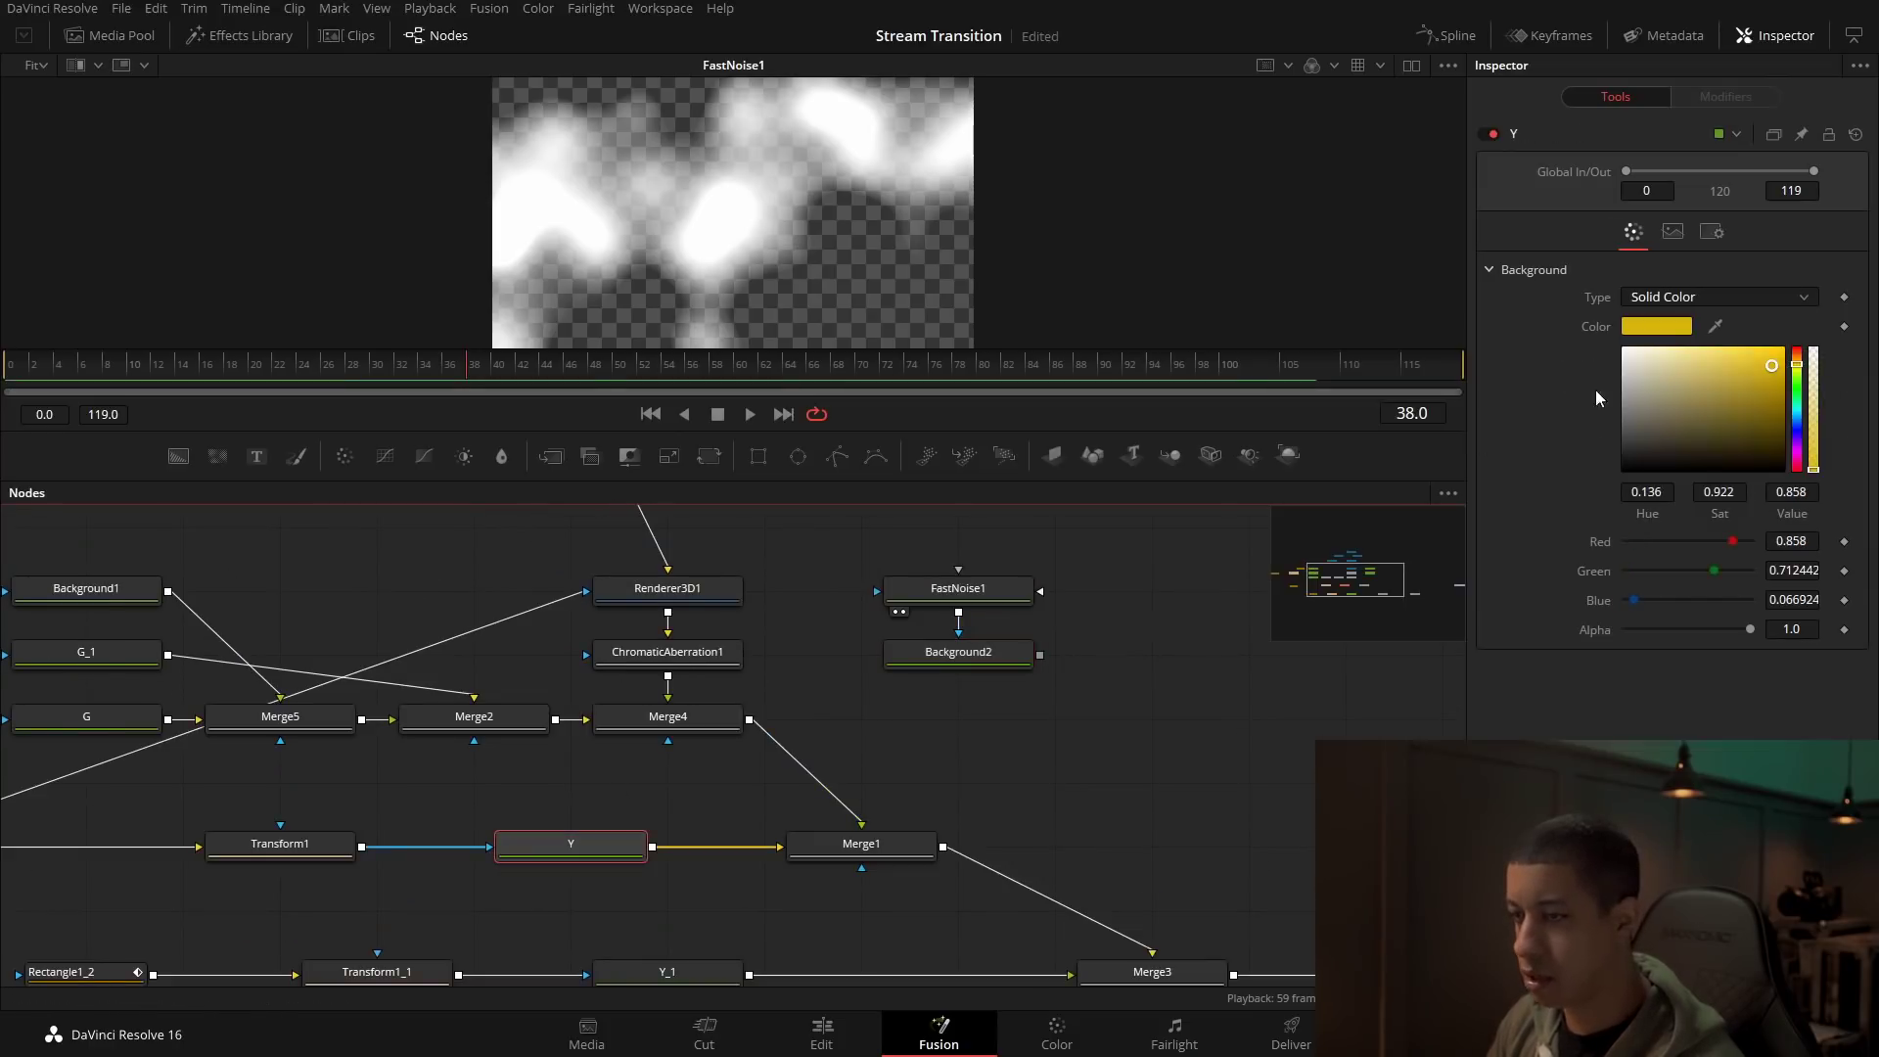
pyautogui.click(1663, 327)
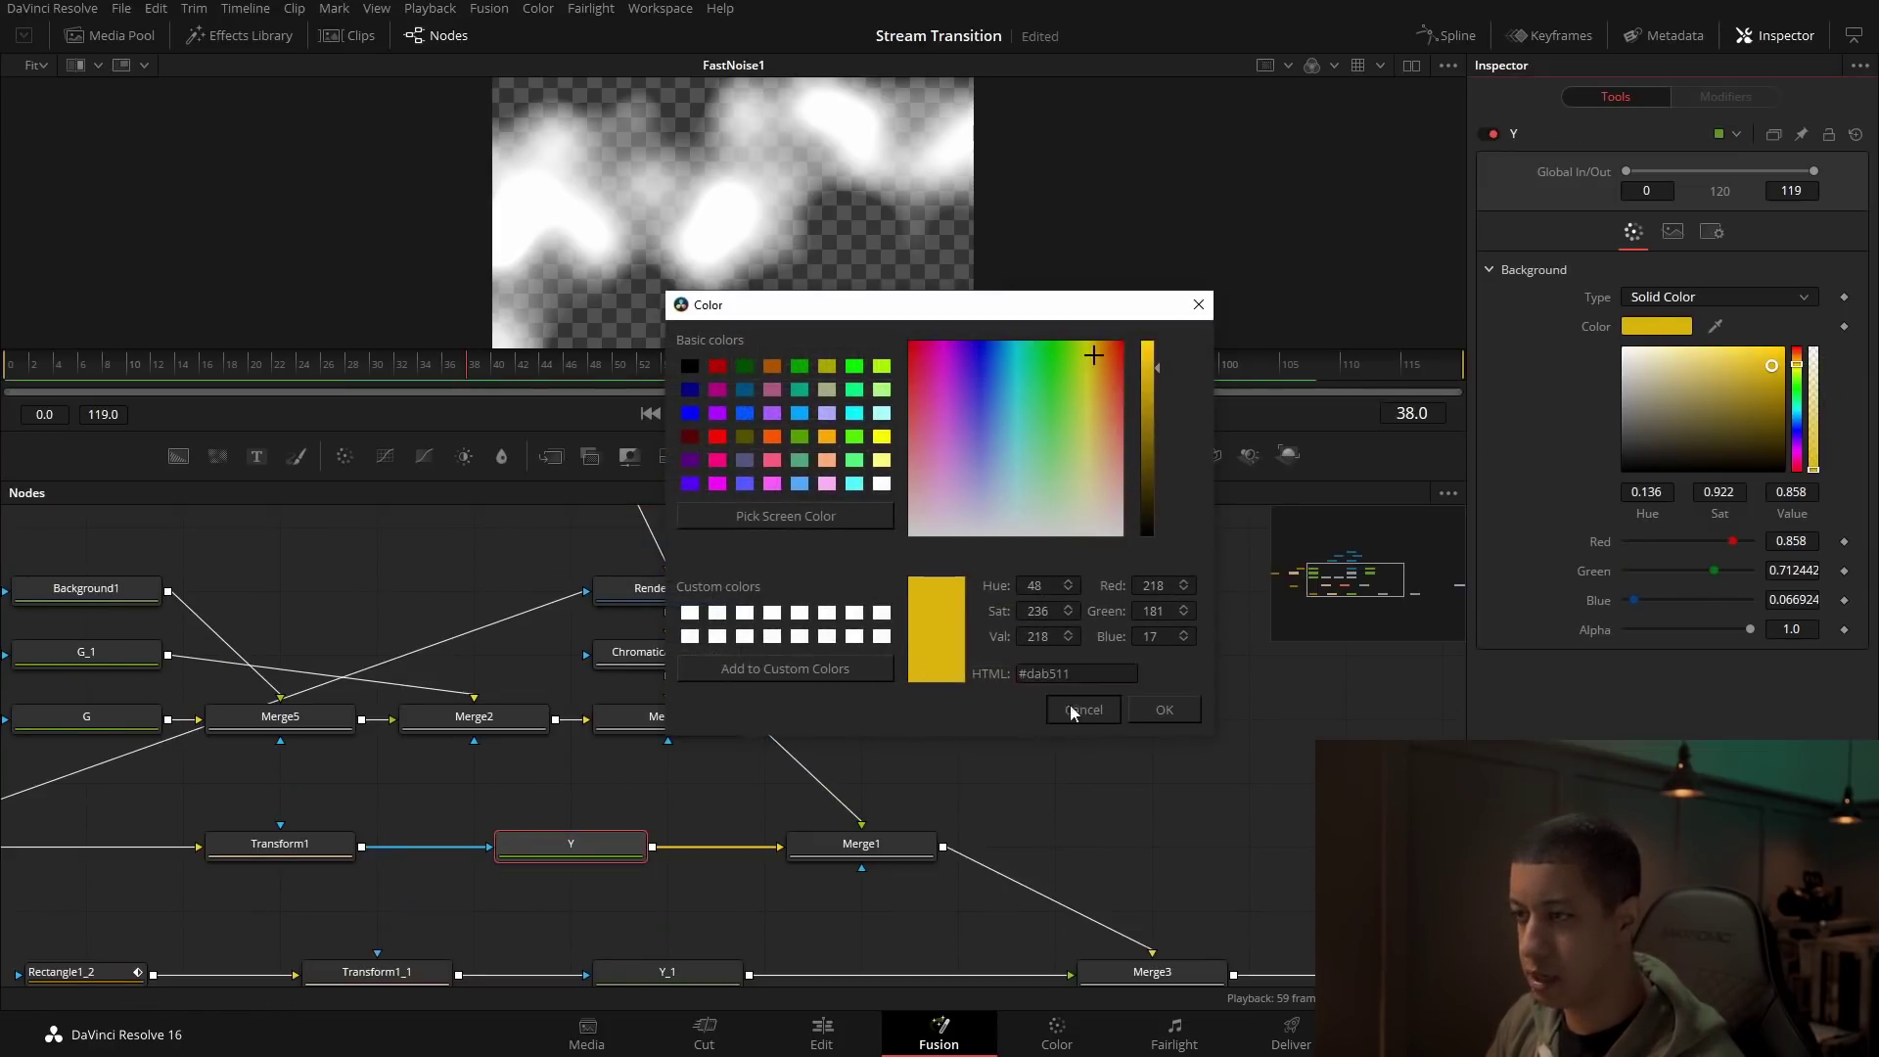
pyautogui.click(1082, 710)
pyautogui.click(956, 649)
pyautogui.click(1657, 326)
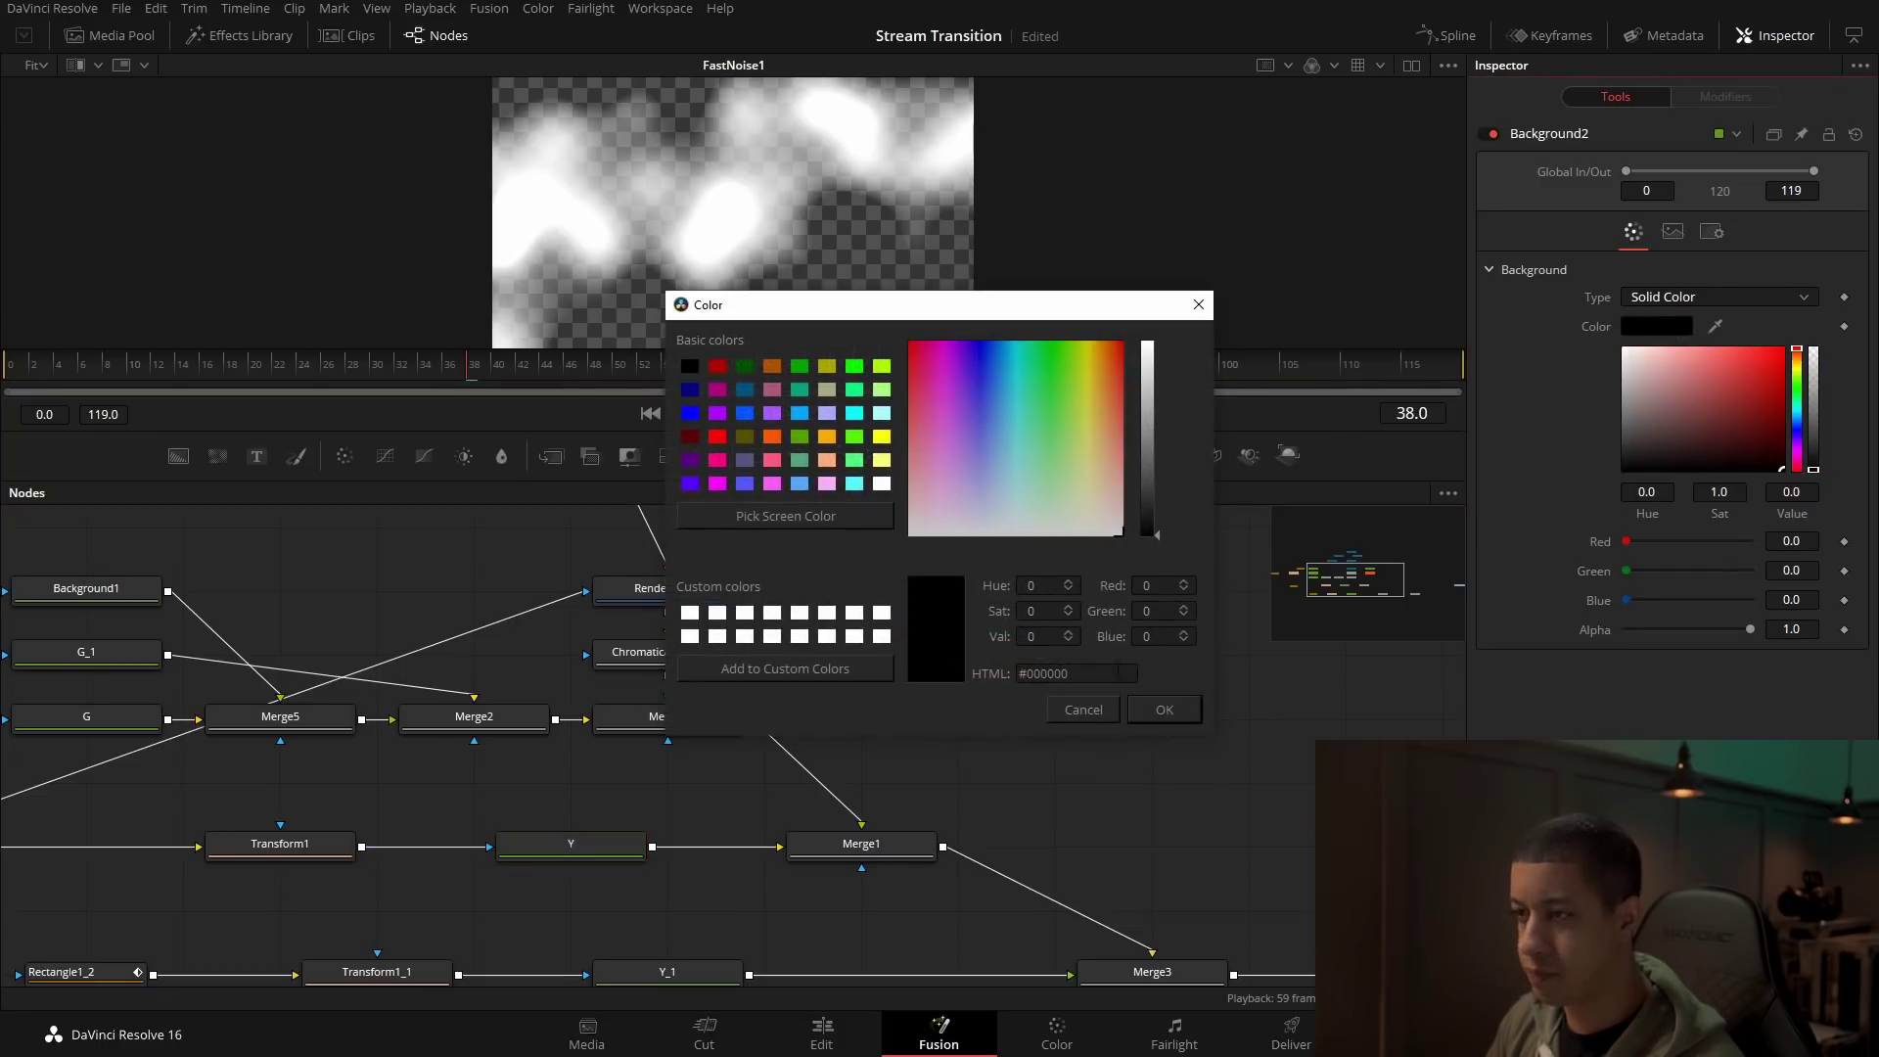
pyautogui.tripleClick(1067, 674)
pyautogui.write('#dab511')
pyautogui.click(1165, 710)
# Step: Show Background2 in the viewer and play back the yellow noise animation
pyautogui.moveTo(1042, 741); pyautogui.dragTo(884, 683)
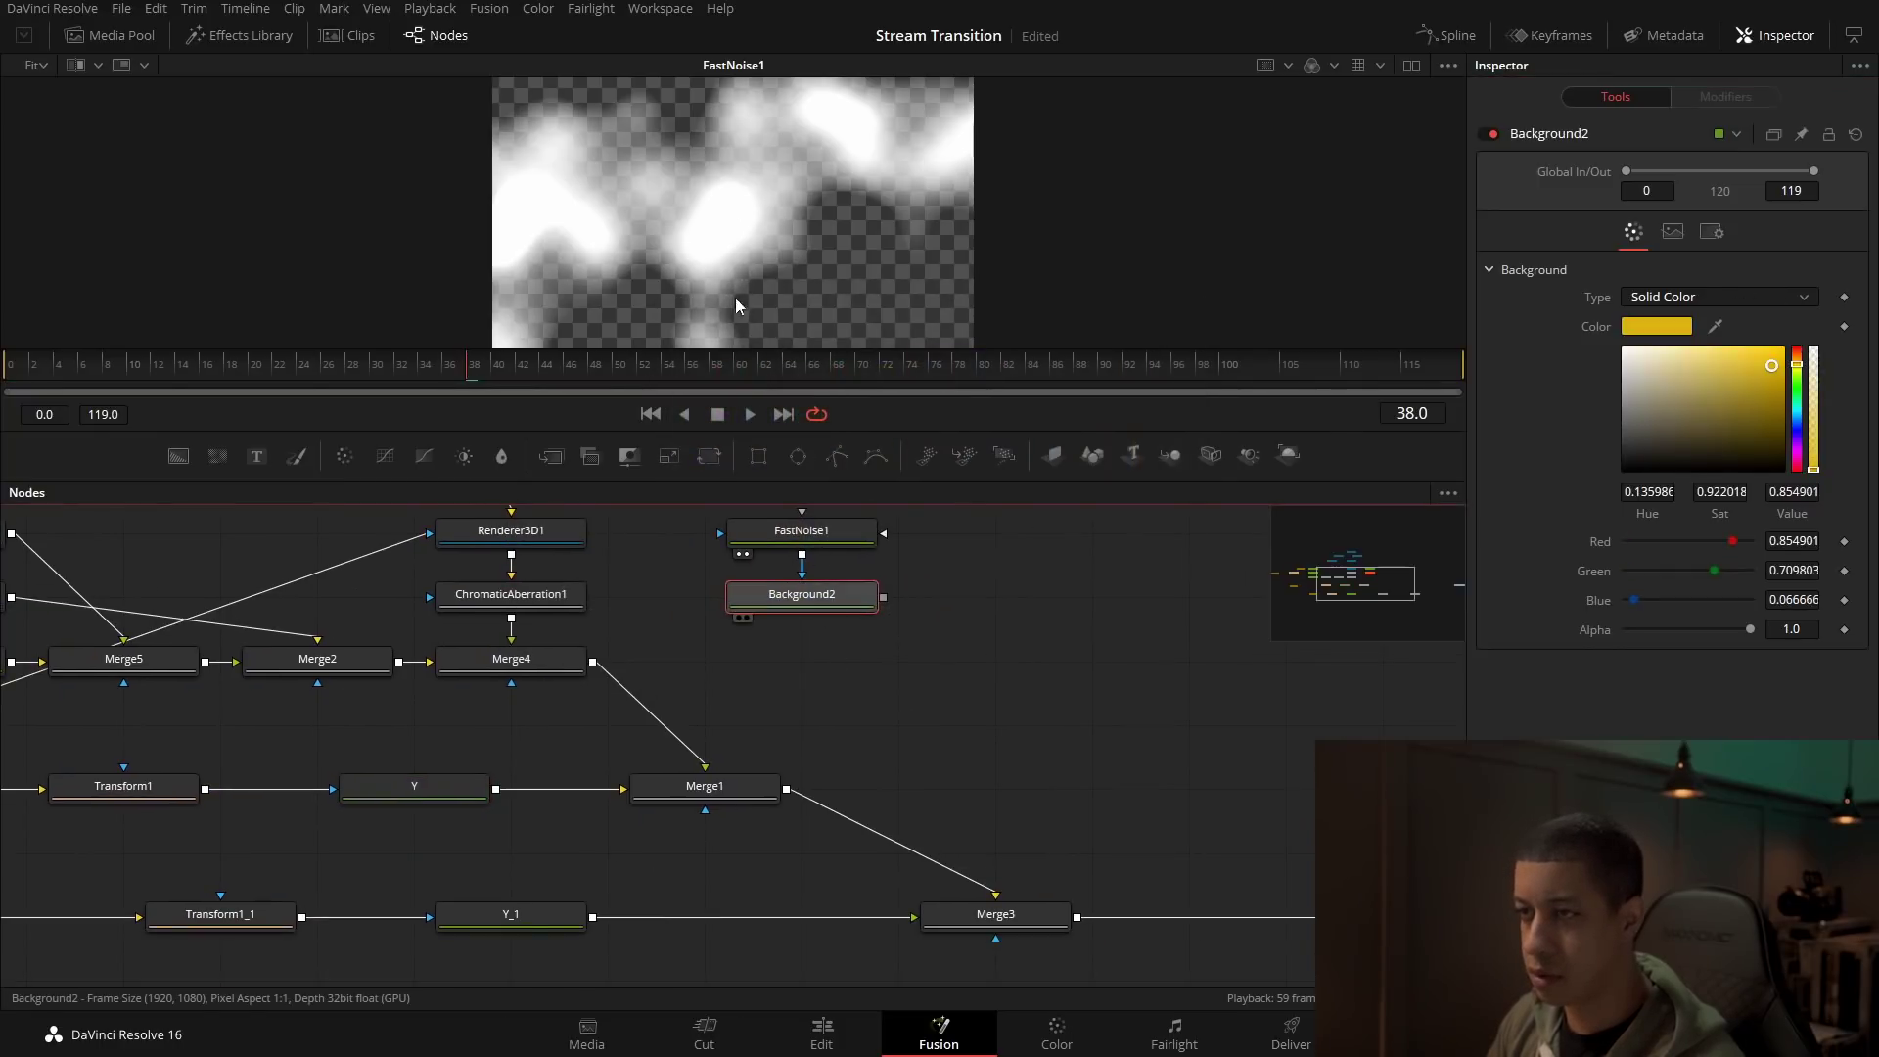
pyautogui.moveTo(736, 298); pyautogui.dragTo(738, 290)
pyautogui.moveTo(1003, 625); pyautogui.dragTo(901, 726)
pyautogui.press('space')
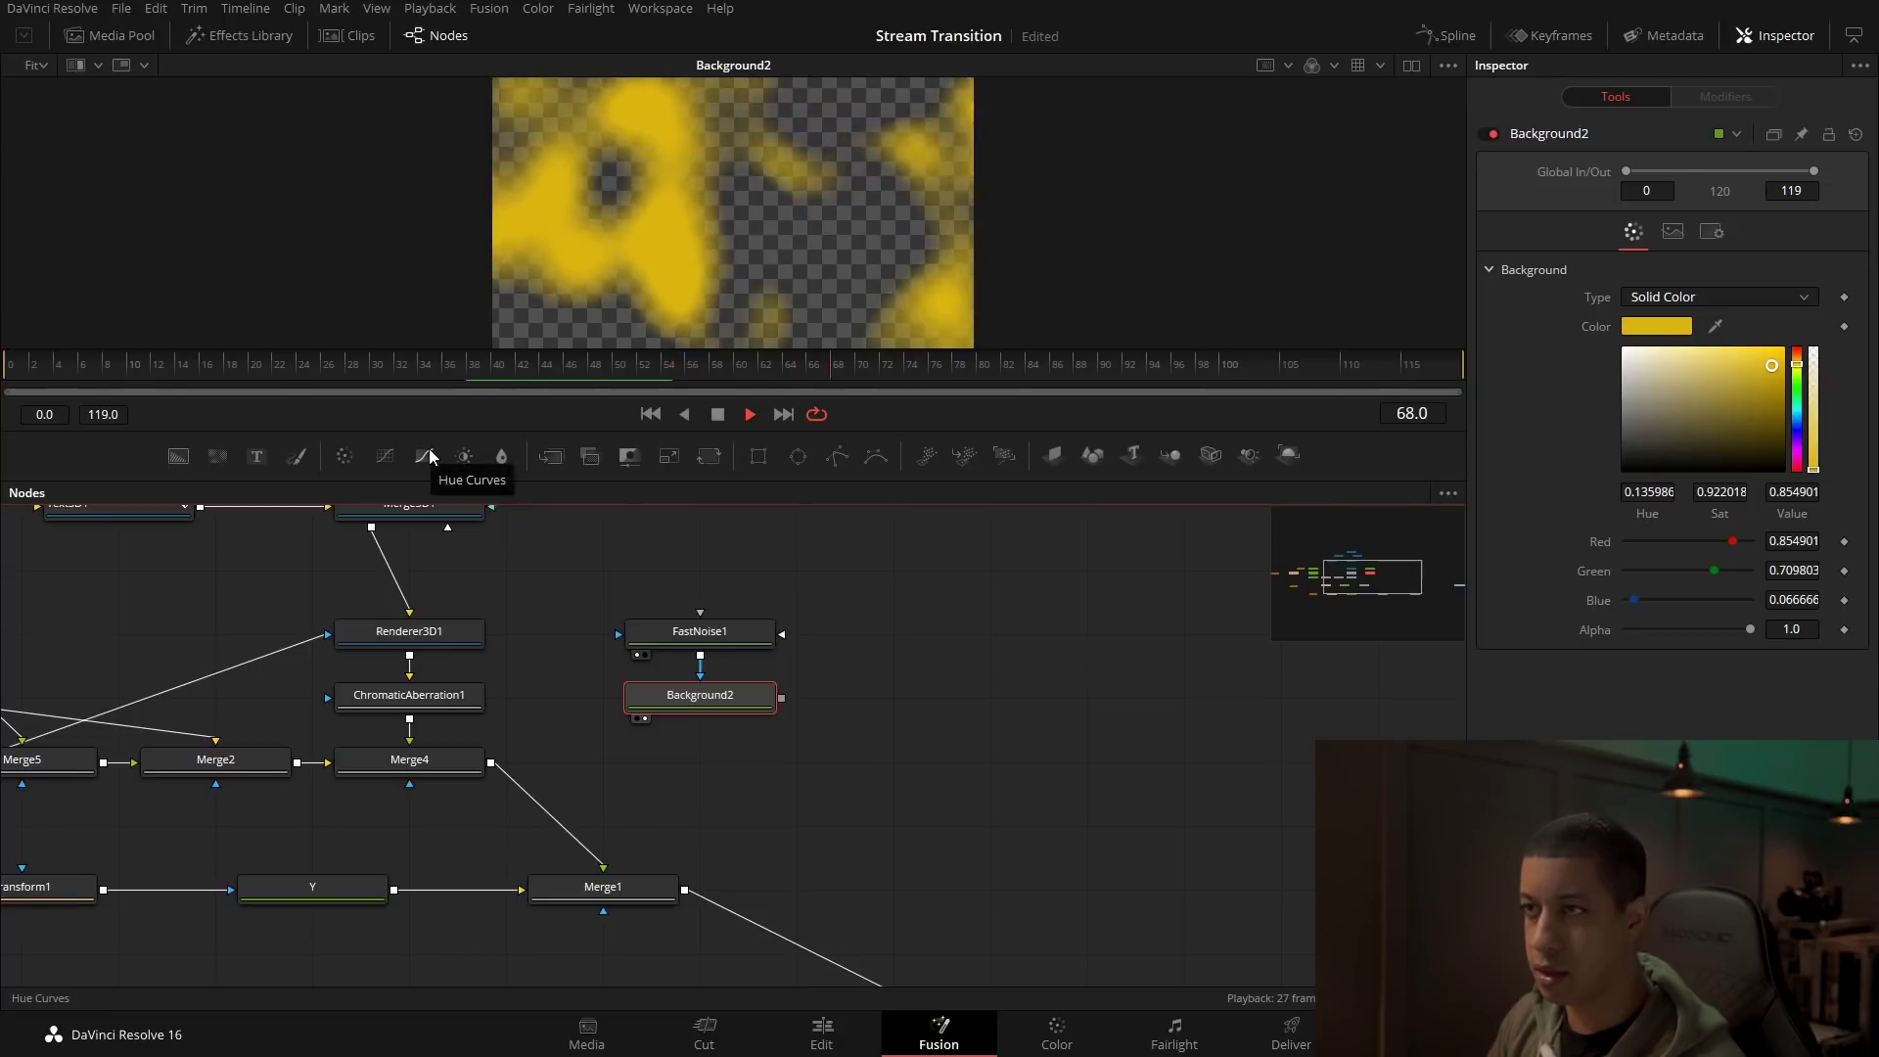
pyautogui.press('space')
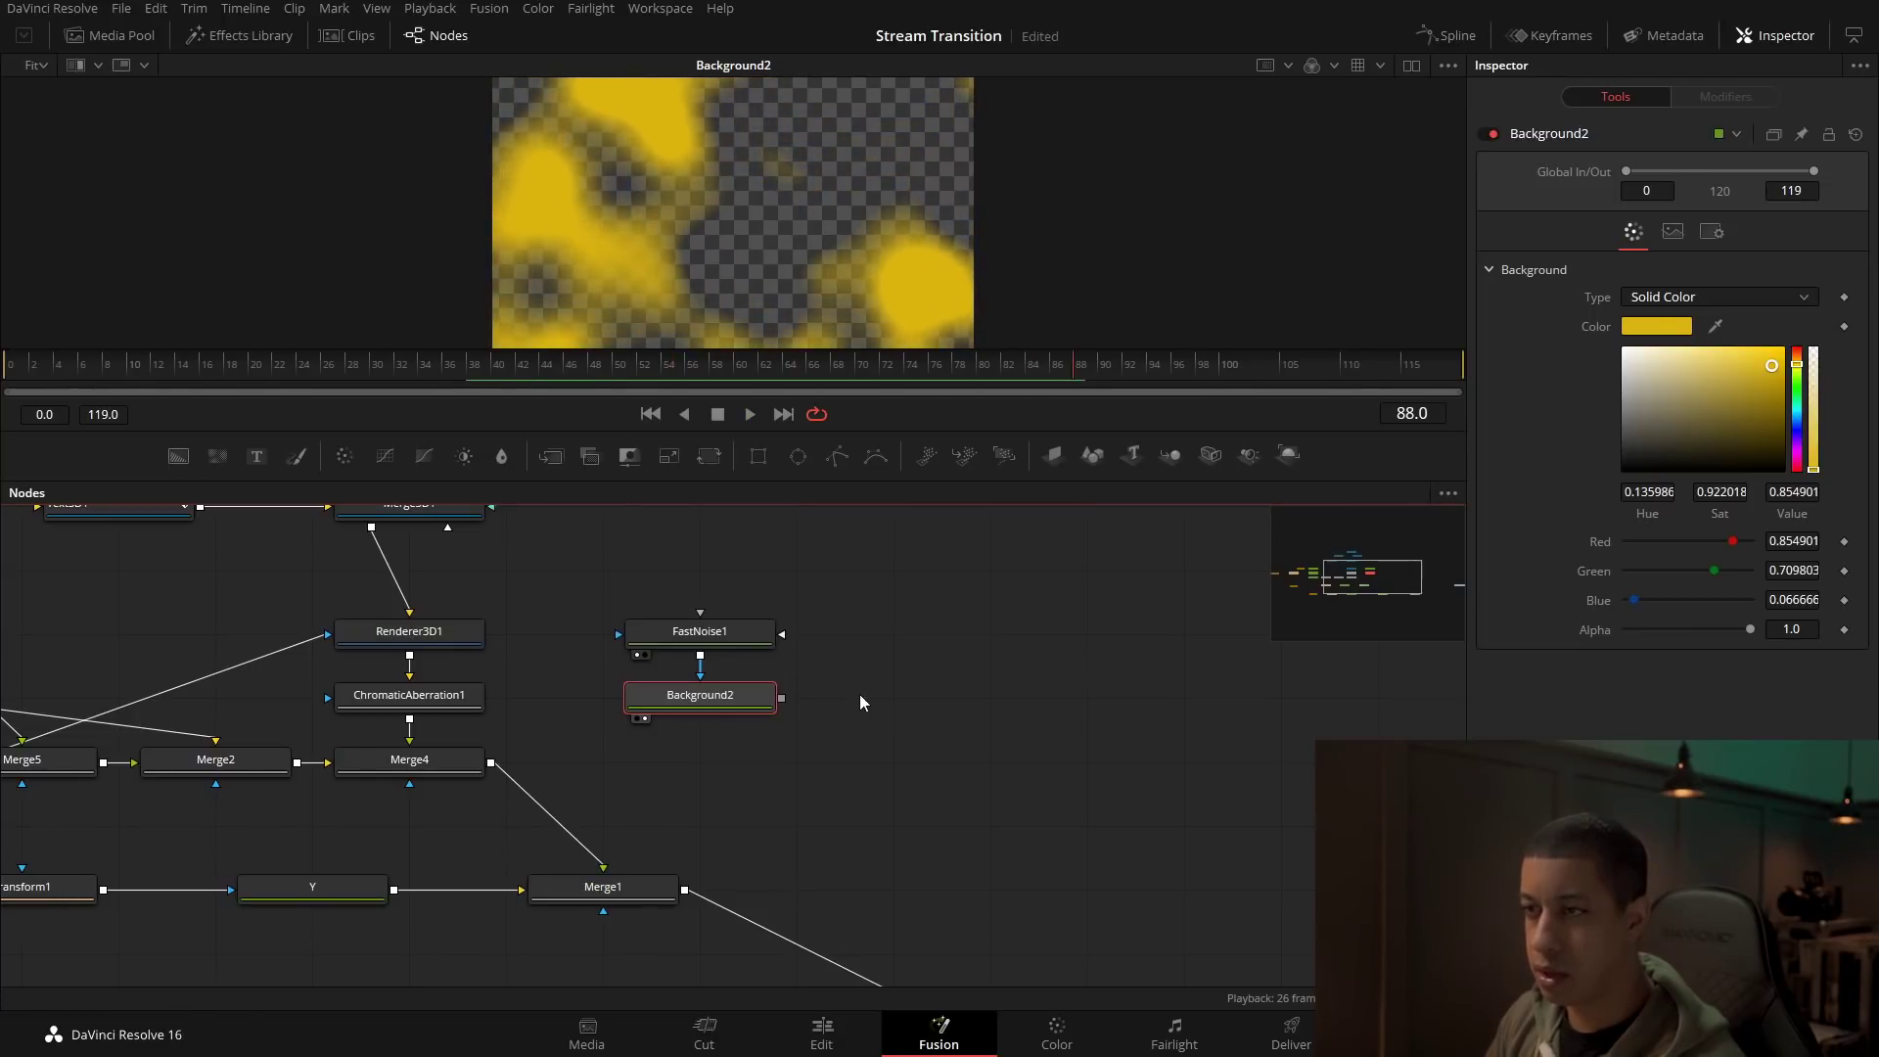
# Step: Add a Transform node after Background2, place it below, turn off Use Size and Aspect, and set its Y Size to 5.0
pyautogui.click(709, 456)
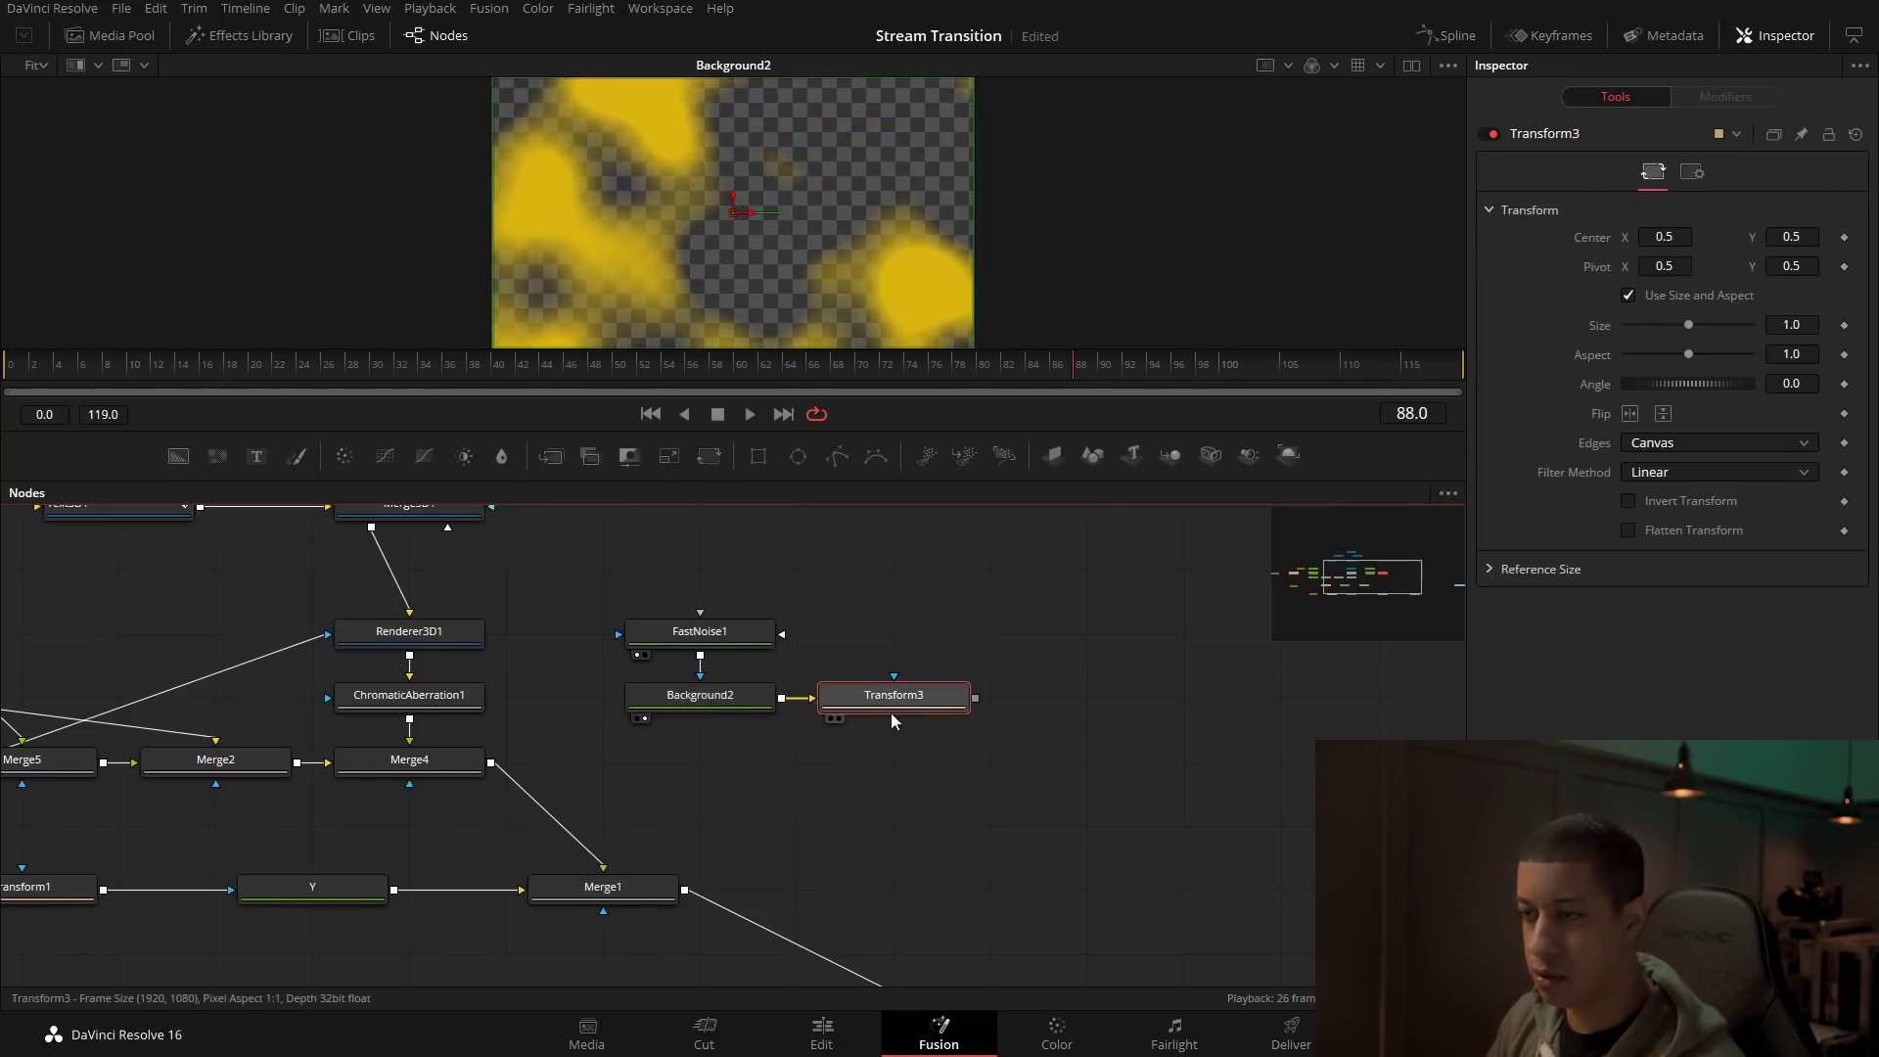
pyautogui.moveTo(892, 717); pyautogui.dragTo(710, 783)
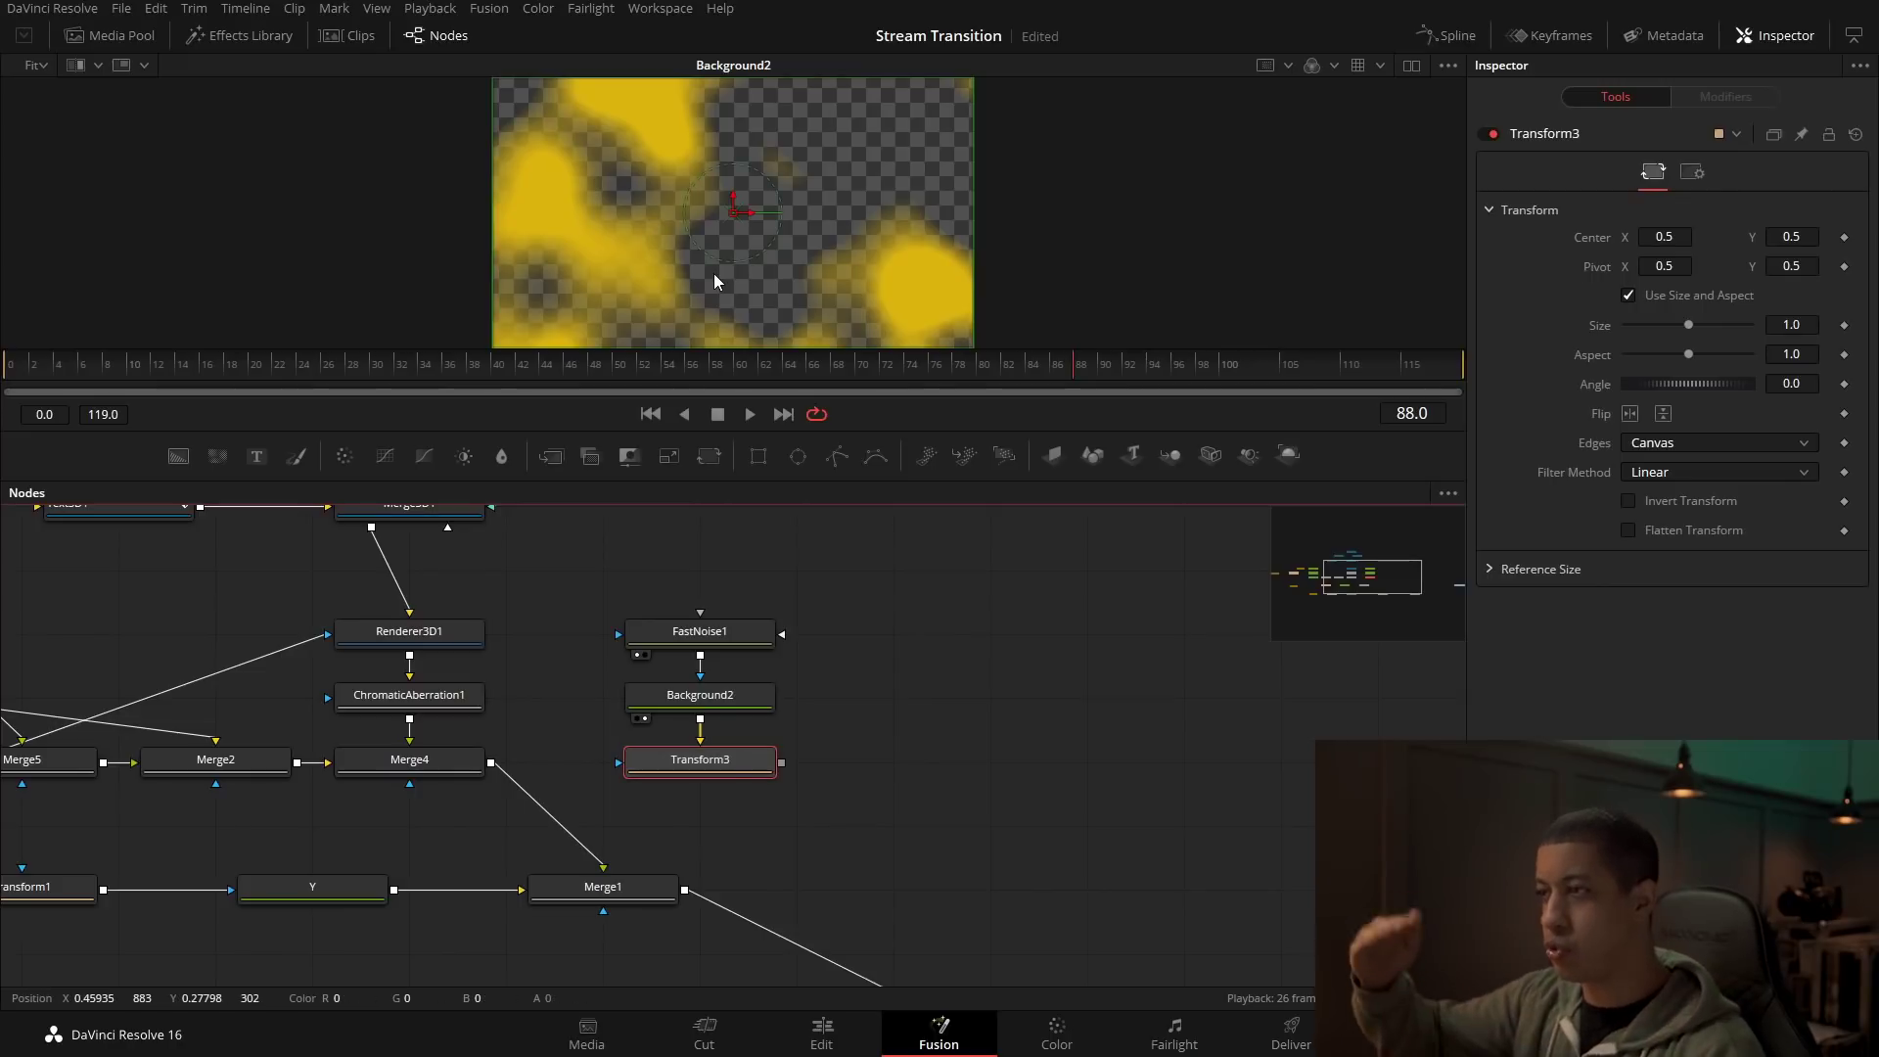
pyautogui.click(1656, 297)
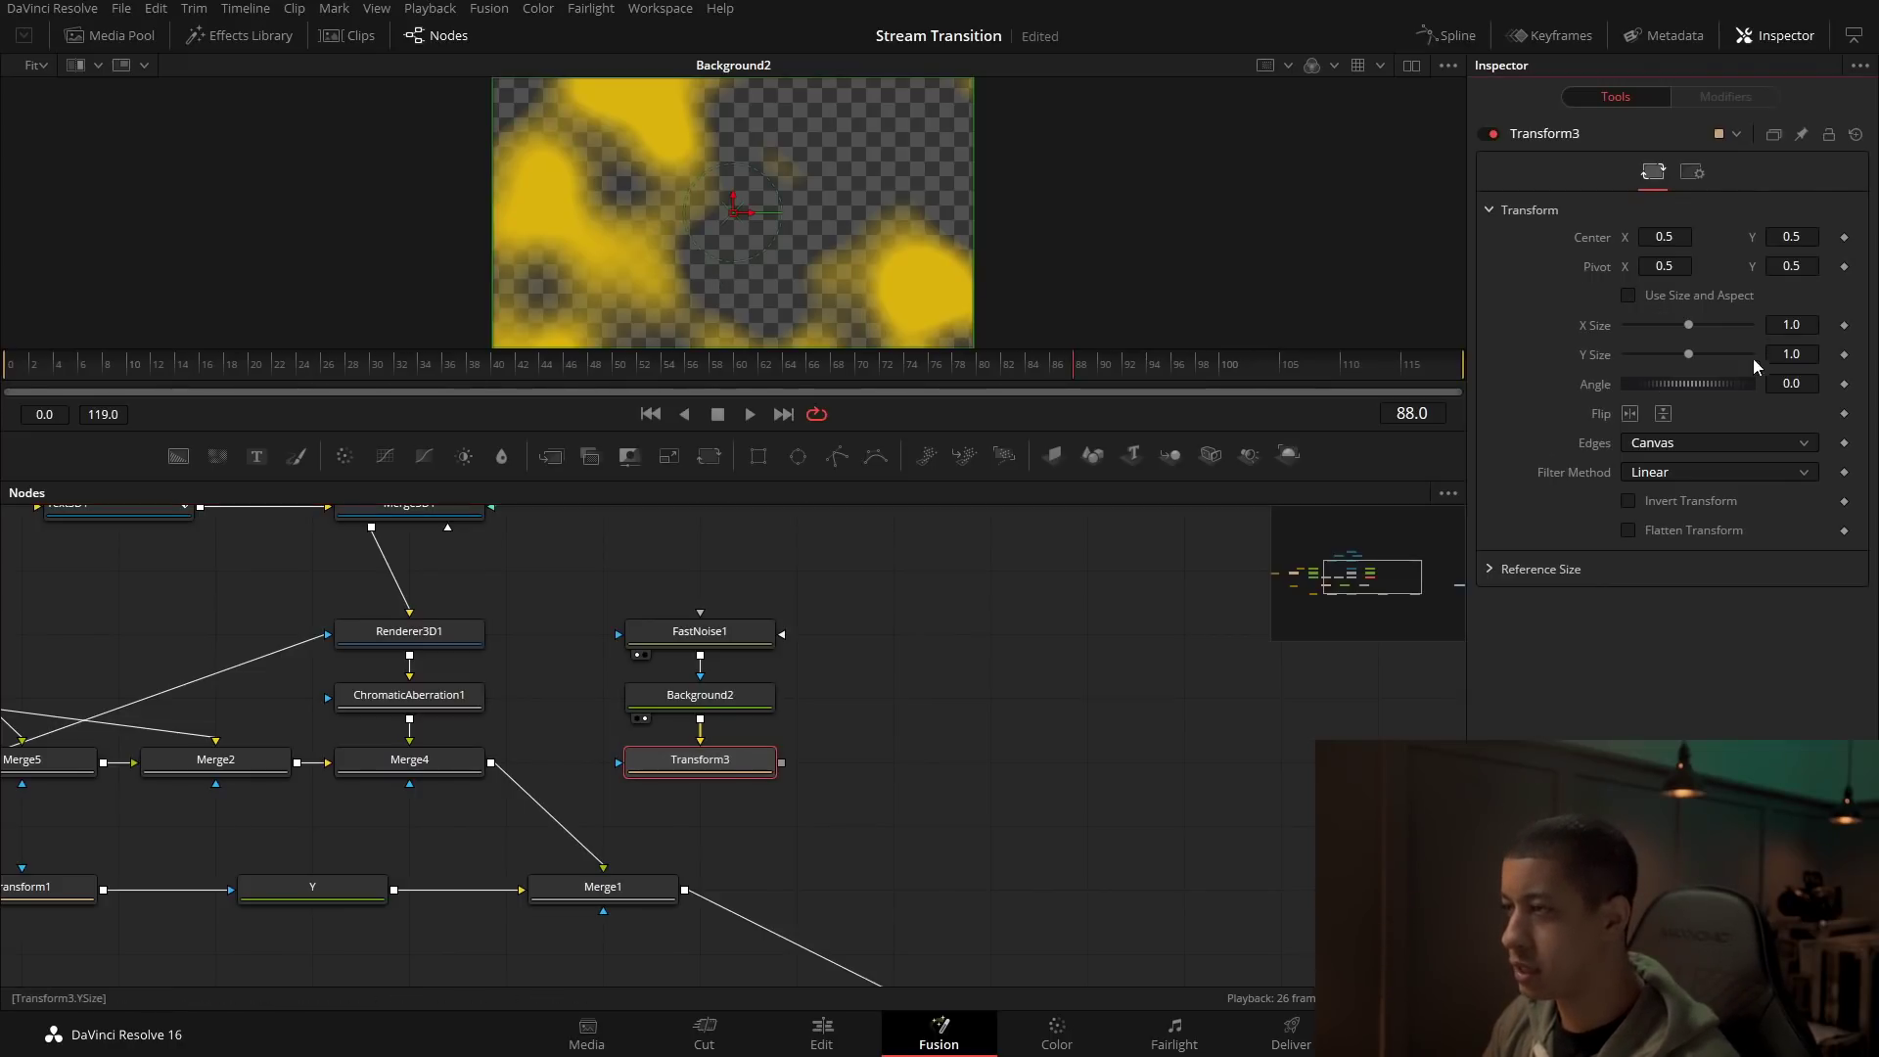
pyautogui.moveTo(1689, 355); pyautogui.dragTo(1712, 358)
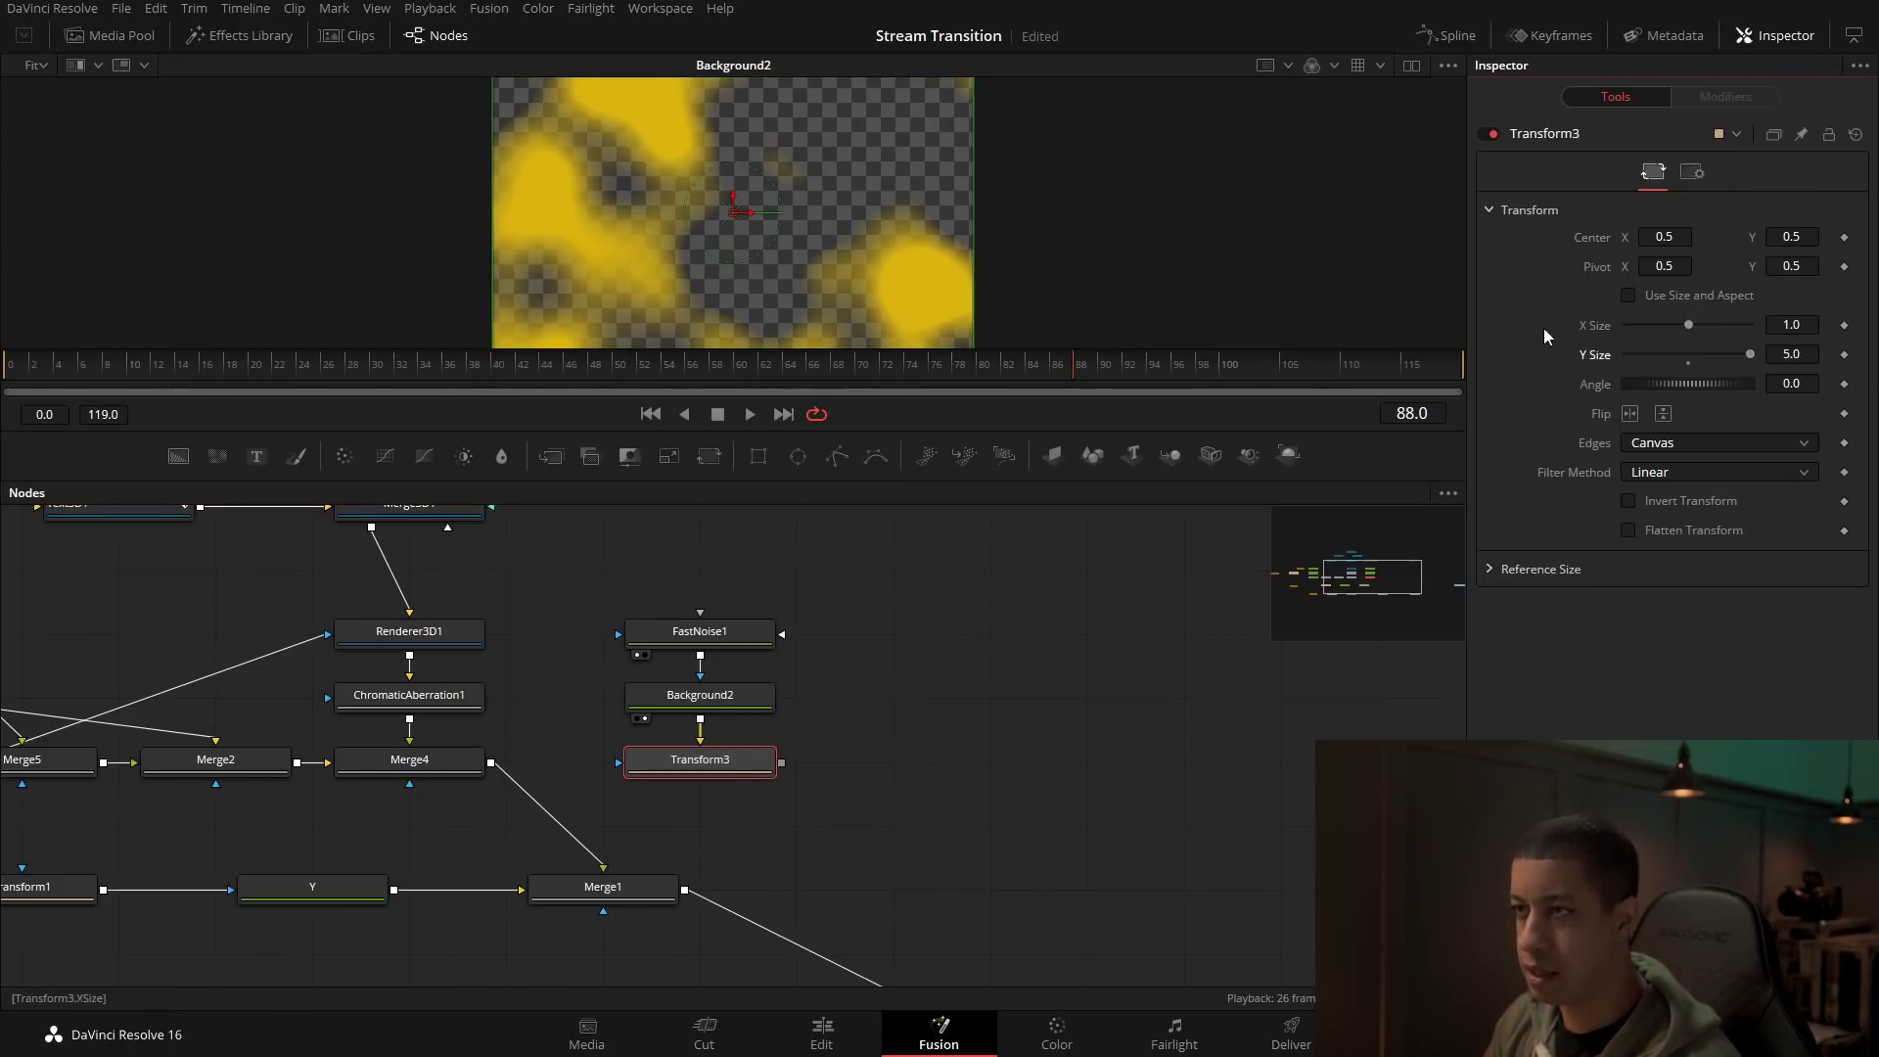
# Step: Show Transform3 in the viewer at Fit size and play back the stretched noise
pyautogui.scroll(-5, 806, 230)
pyautogui.scroll(-1, 832, 245)
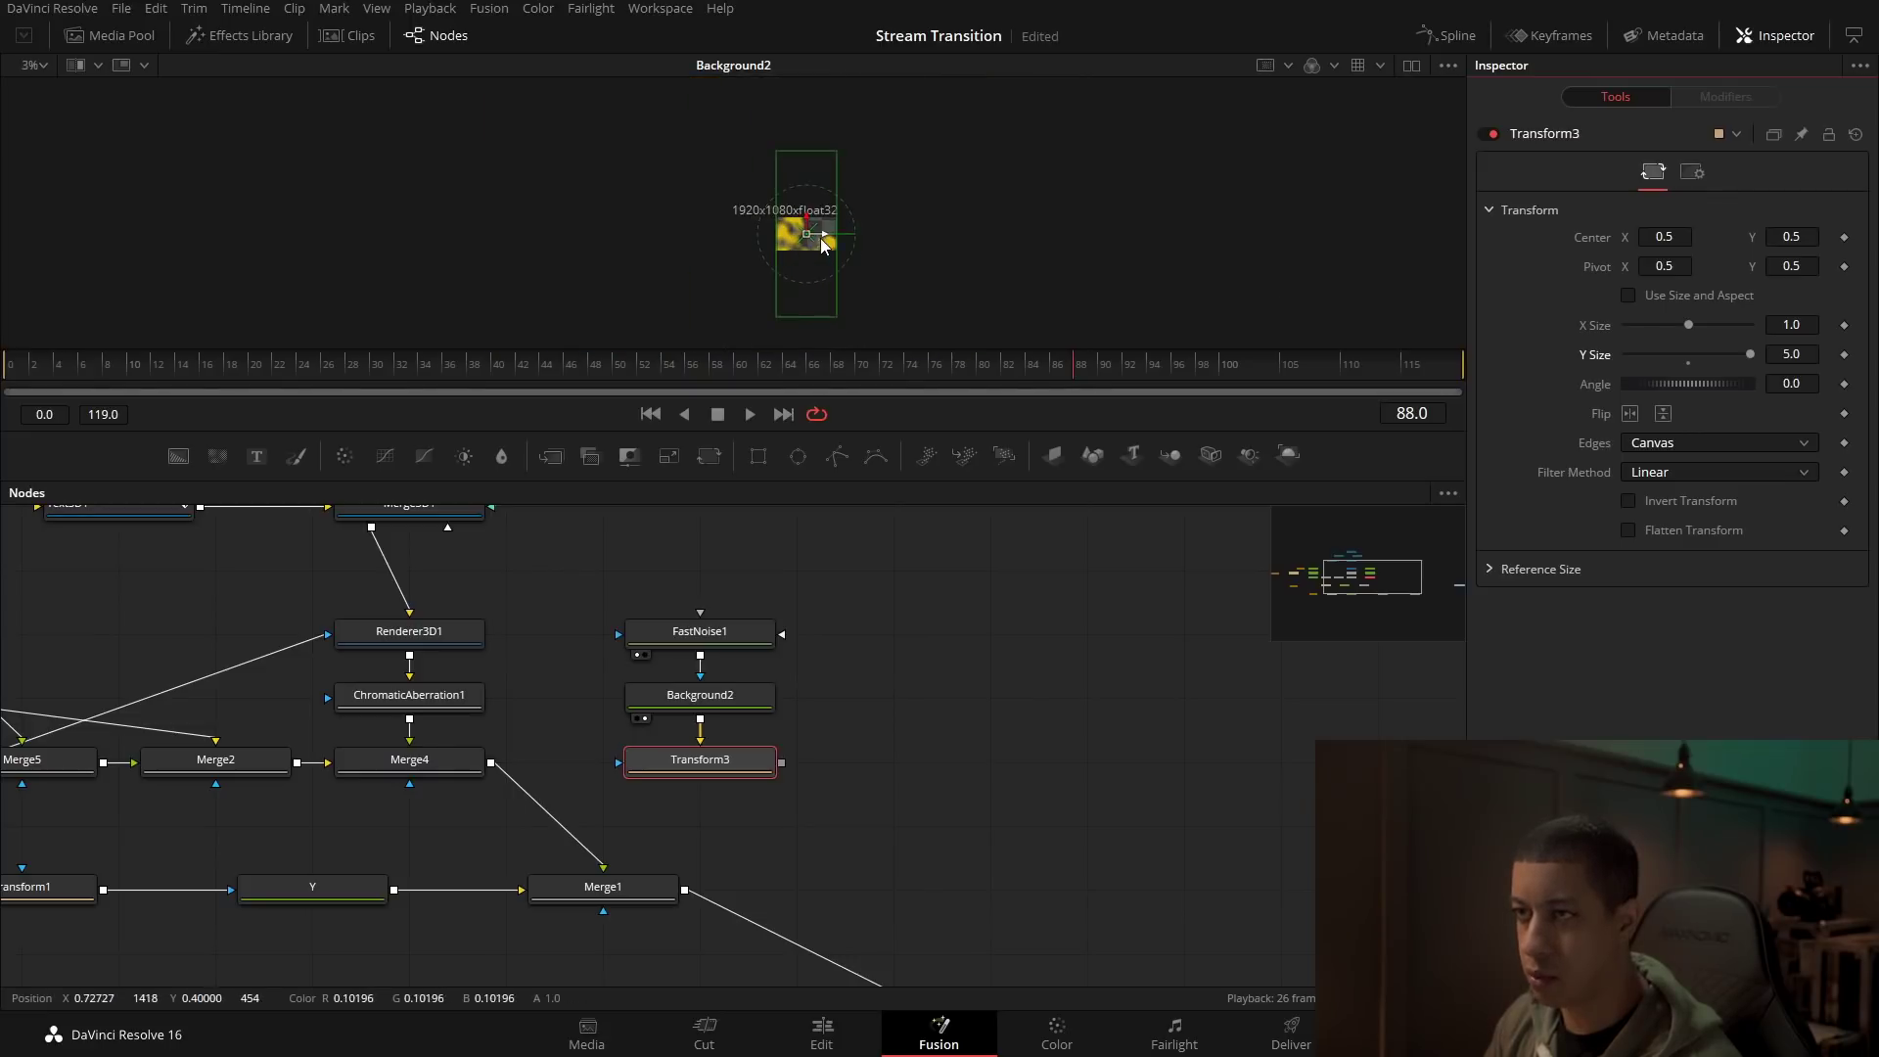
pyautogui.click(744, 755)
pyautogui.press('2')
pyautogui.scroll(1, 810, 285)
pyautogui.scroll(2, 808, 284)
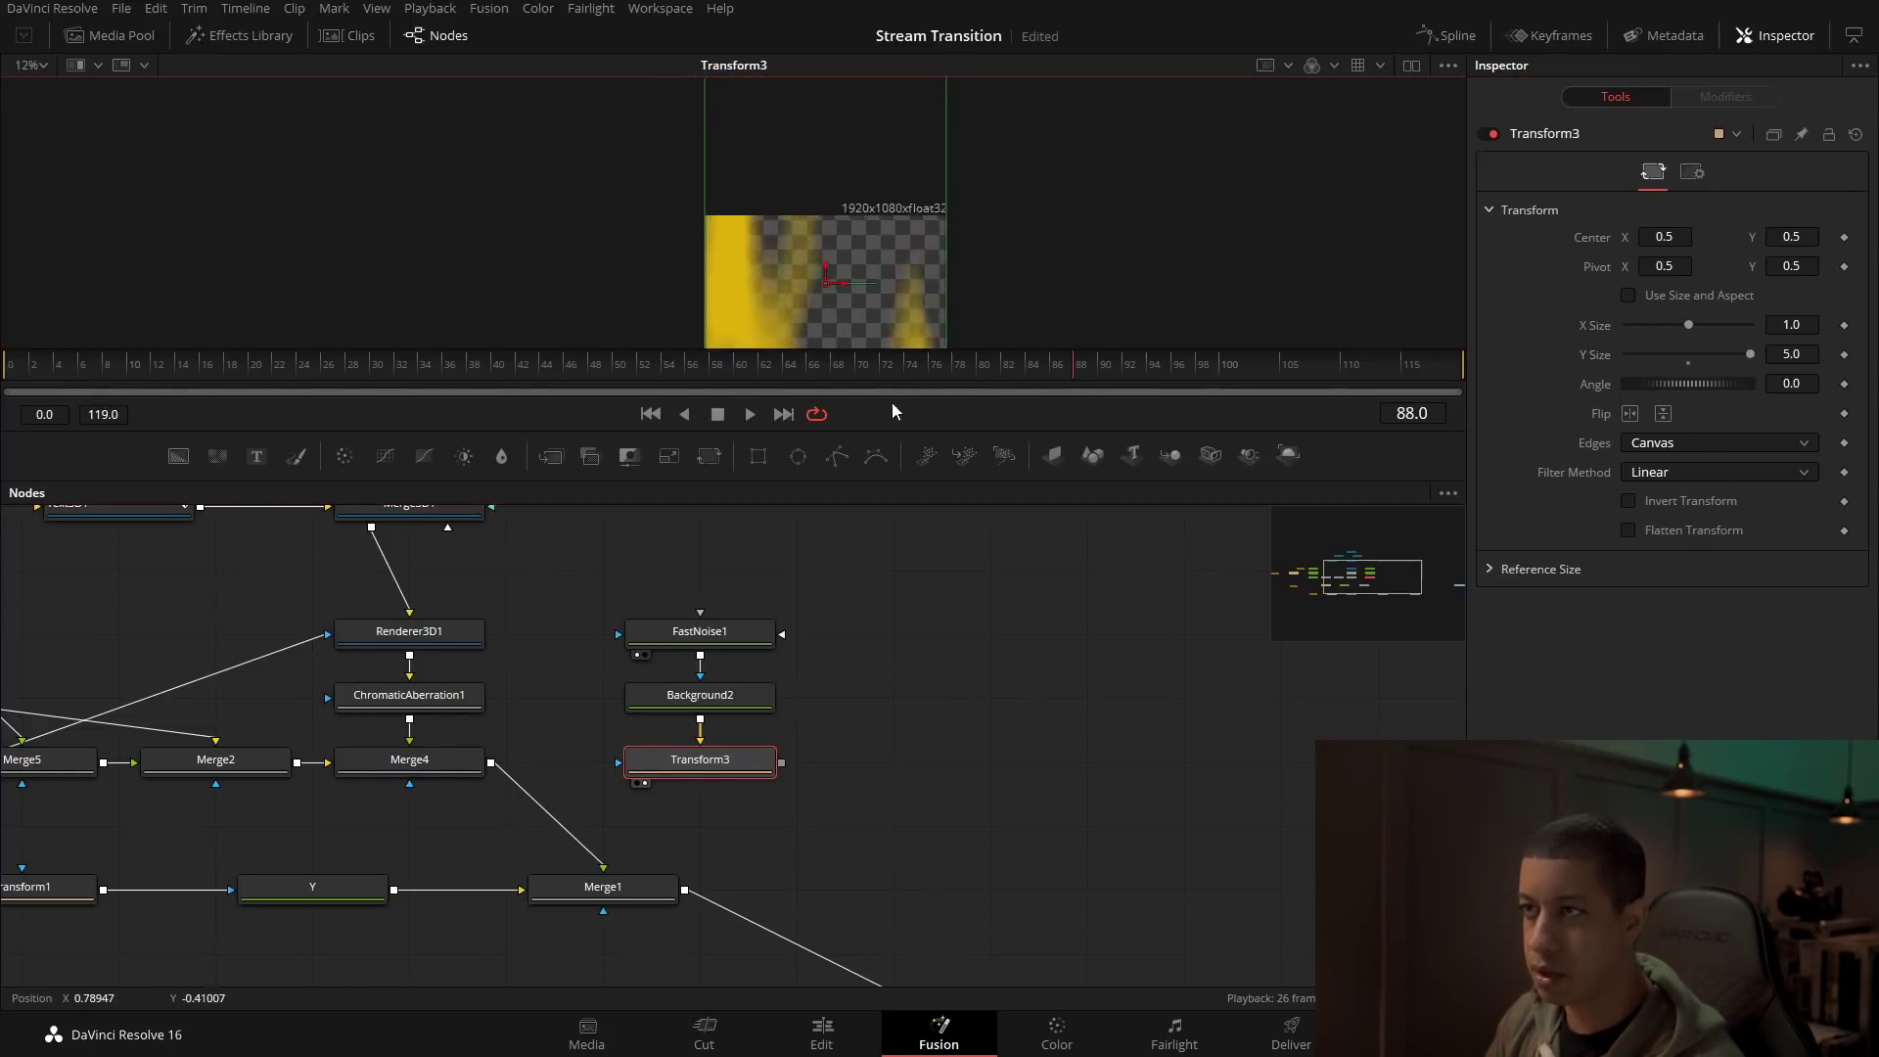
pyautogui.click(37, 65)
pyautogui.click(31, 129)
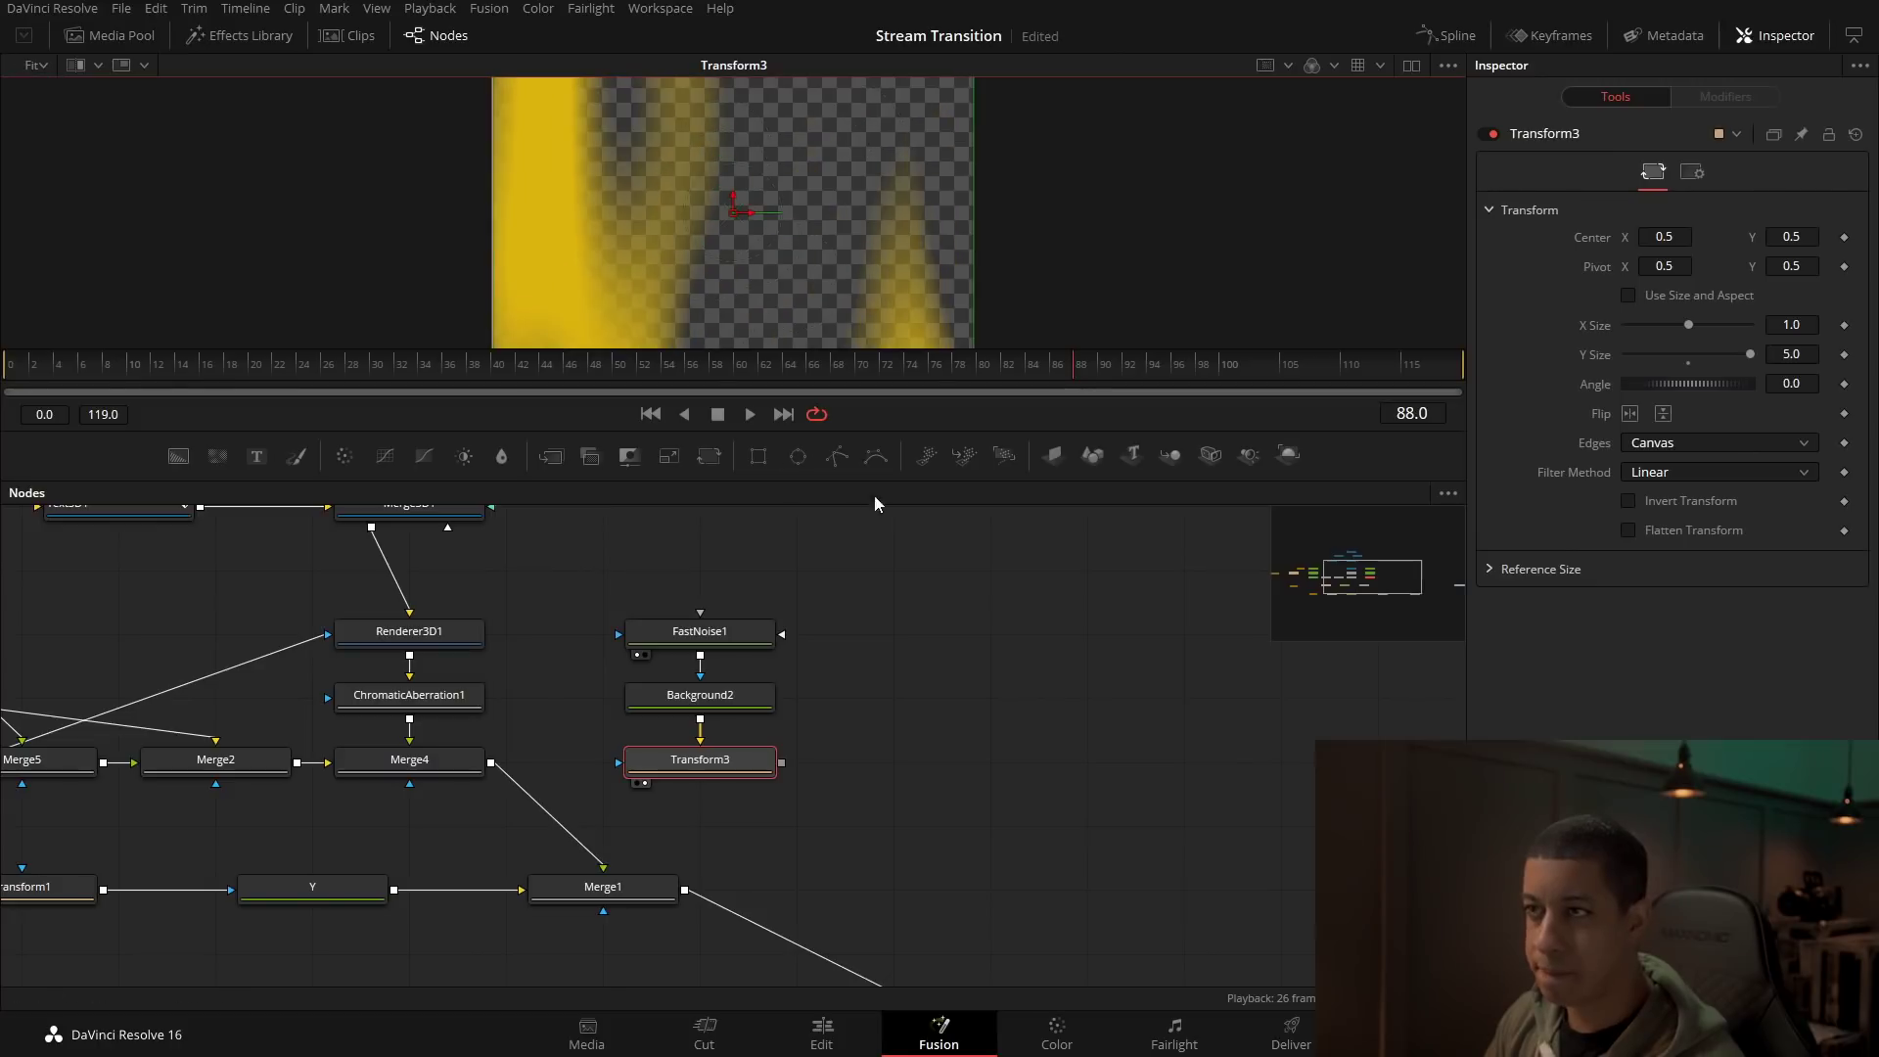
pyautogui.press('space')
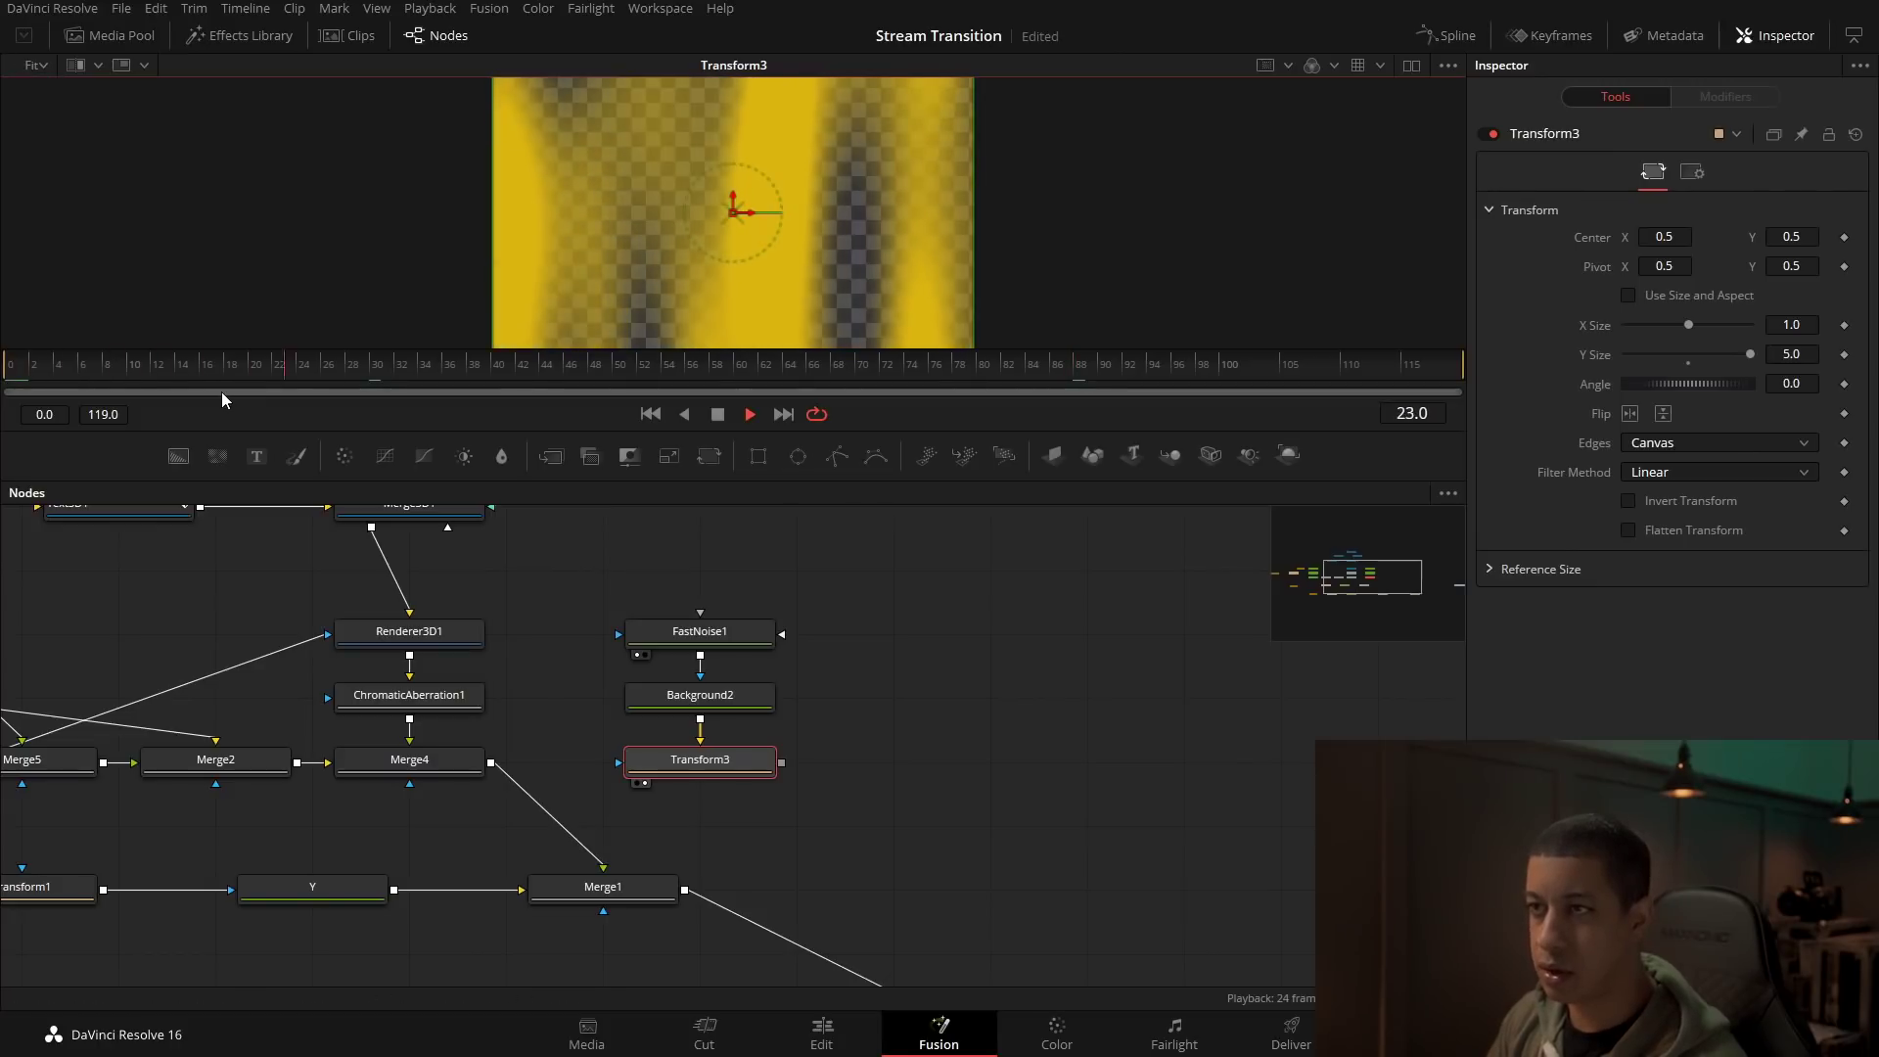
pyautogui.press('space')
# Step: Set FastNoise1's Detail to 1.1 and Scale to 4.25, and play it back in dual viewers beside Transform3
pyautogui.click(744, 700)
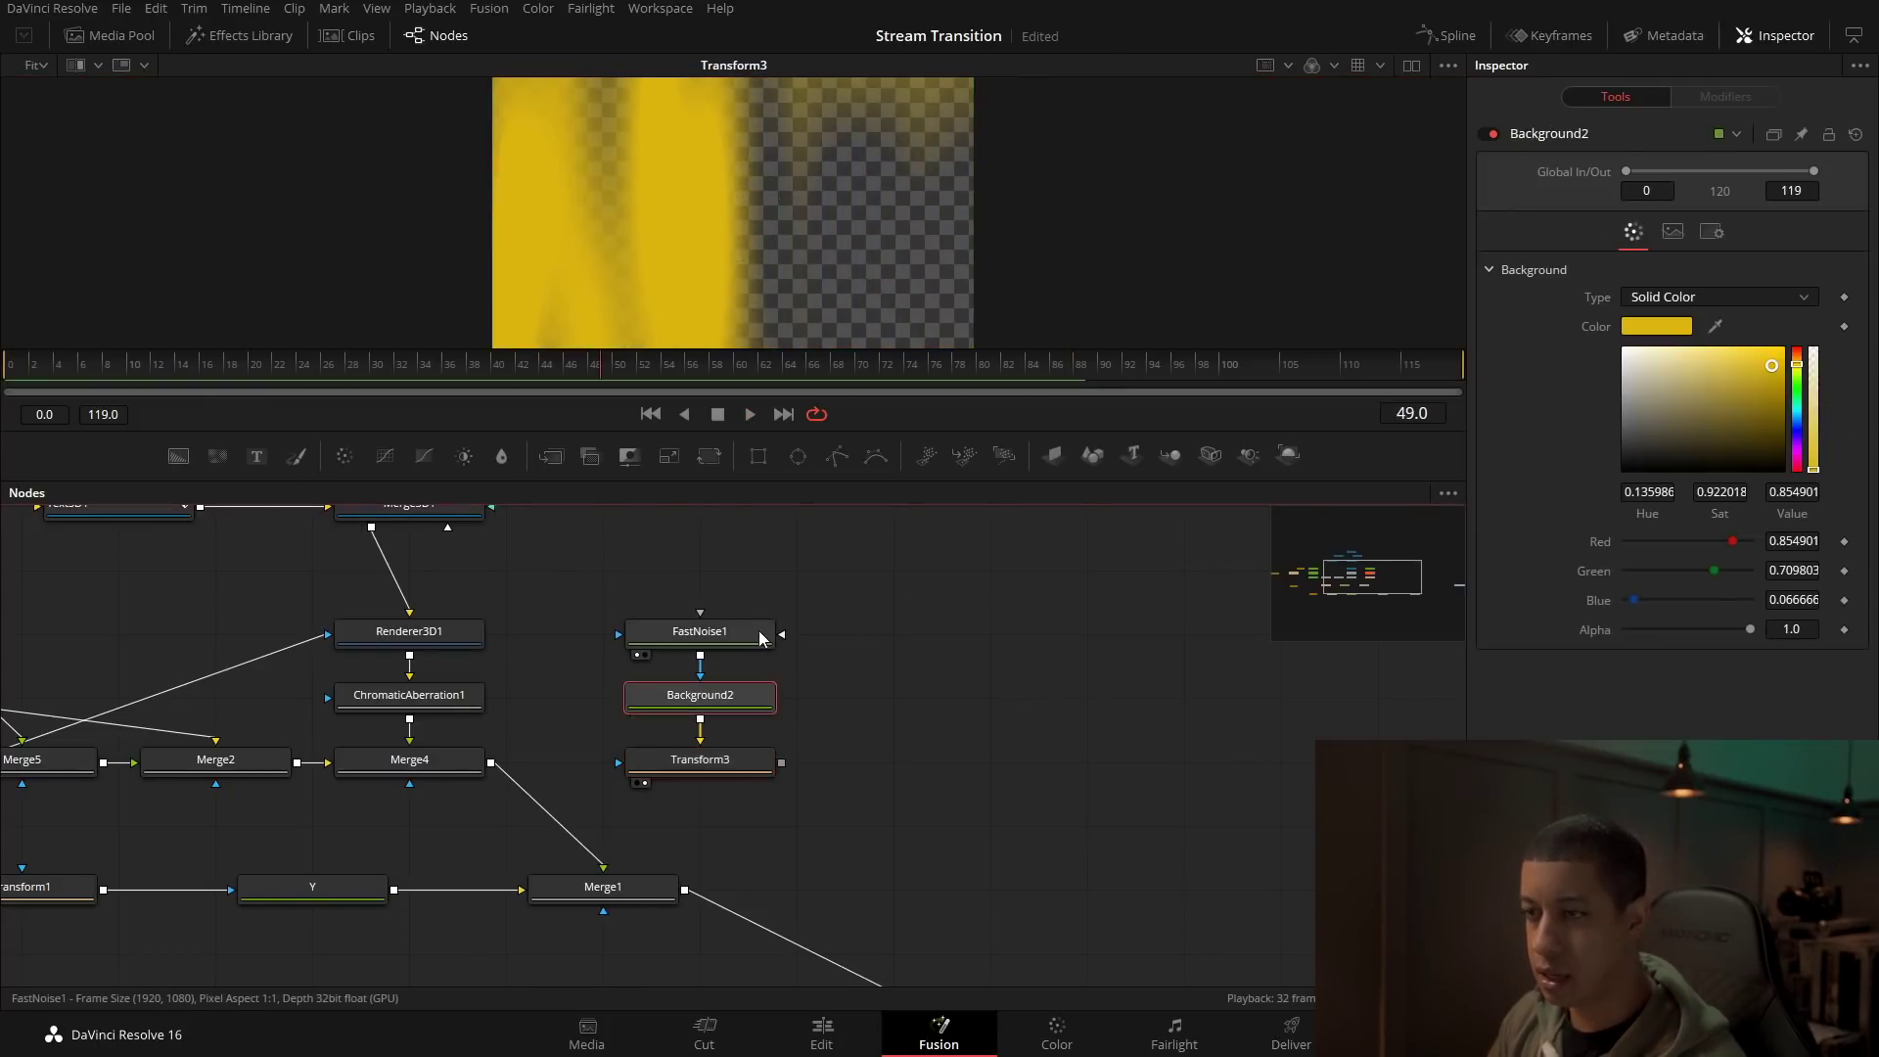
pyautogui.click(736, 638)
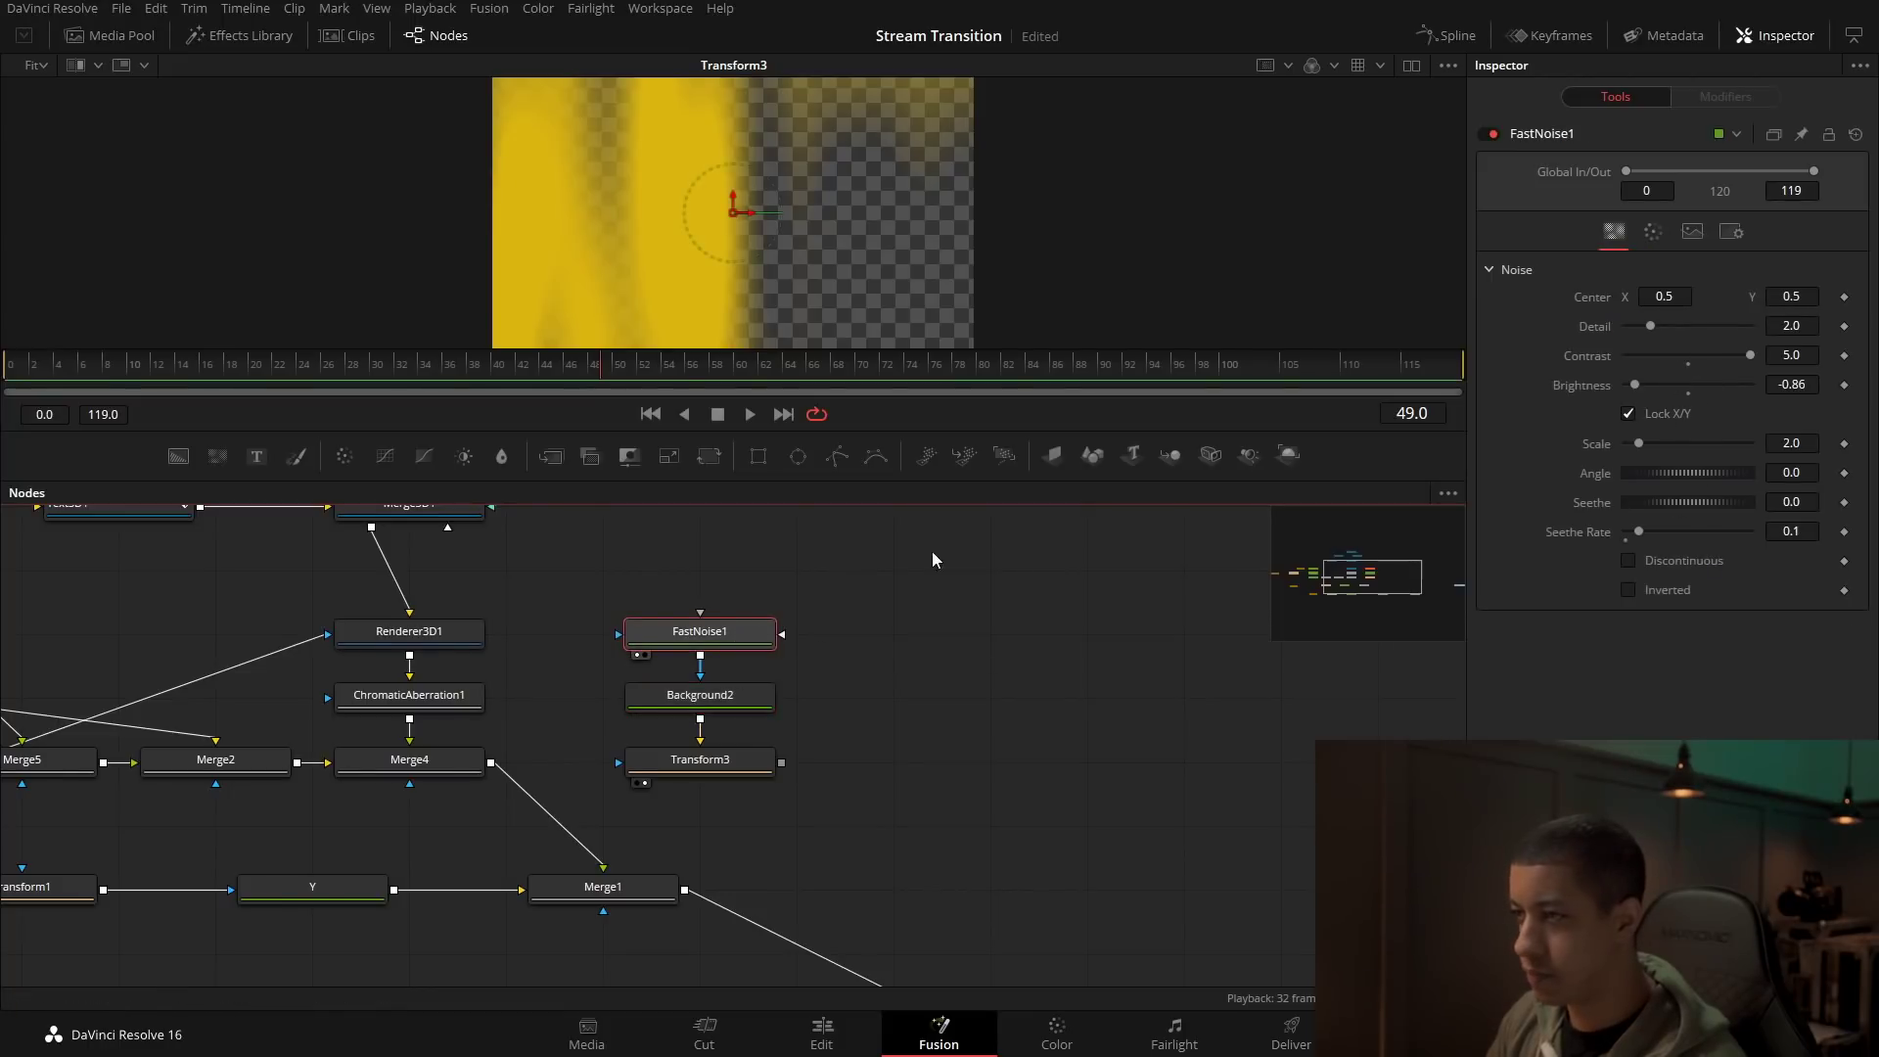
pyautogui.press('1')
pyautogui.click(1411, 64)
pyautogui.press('space')
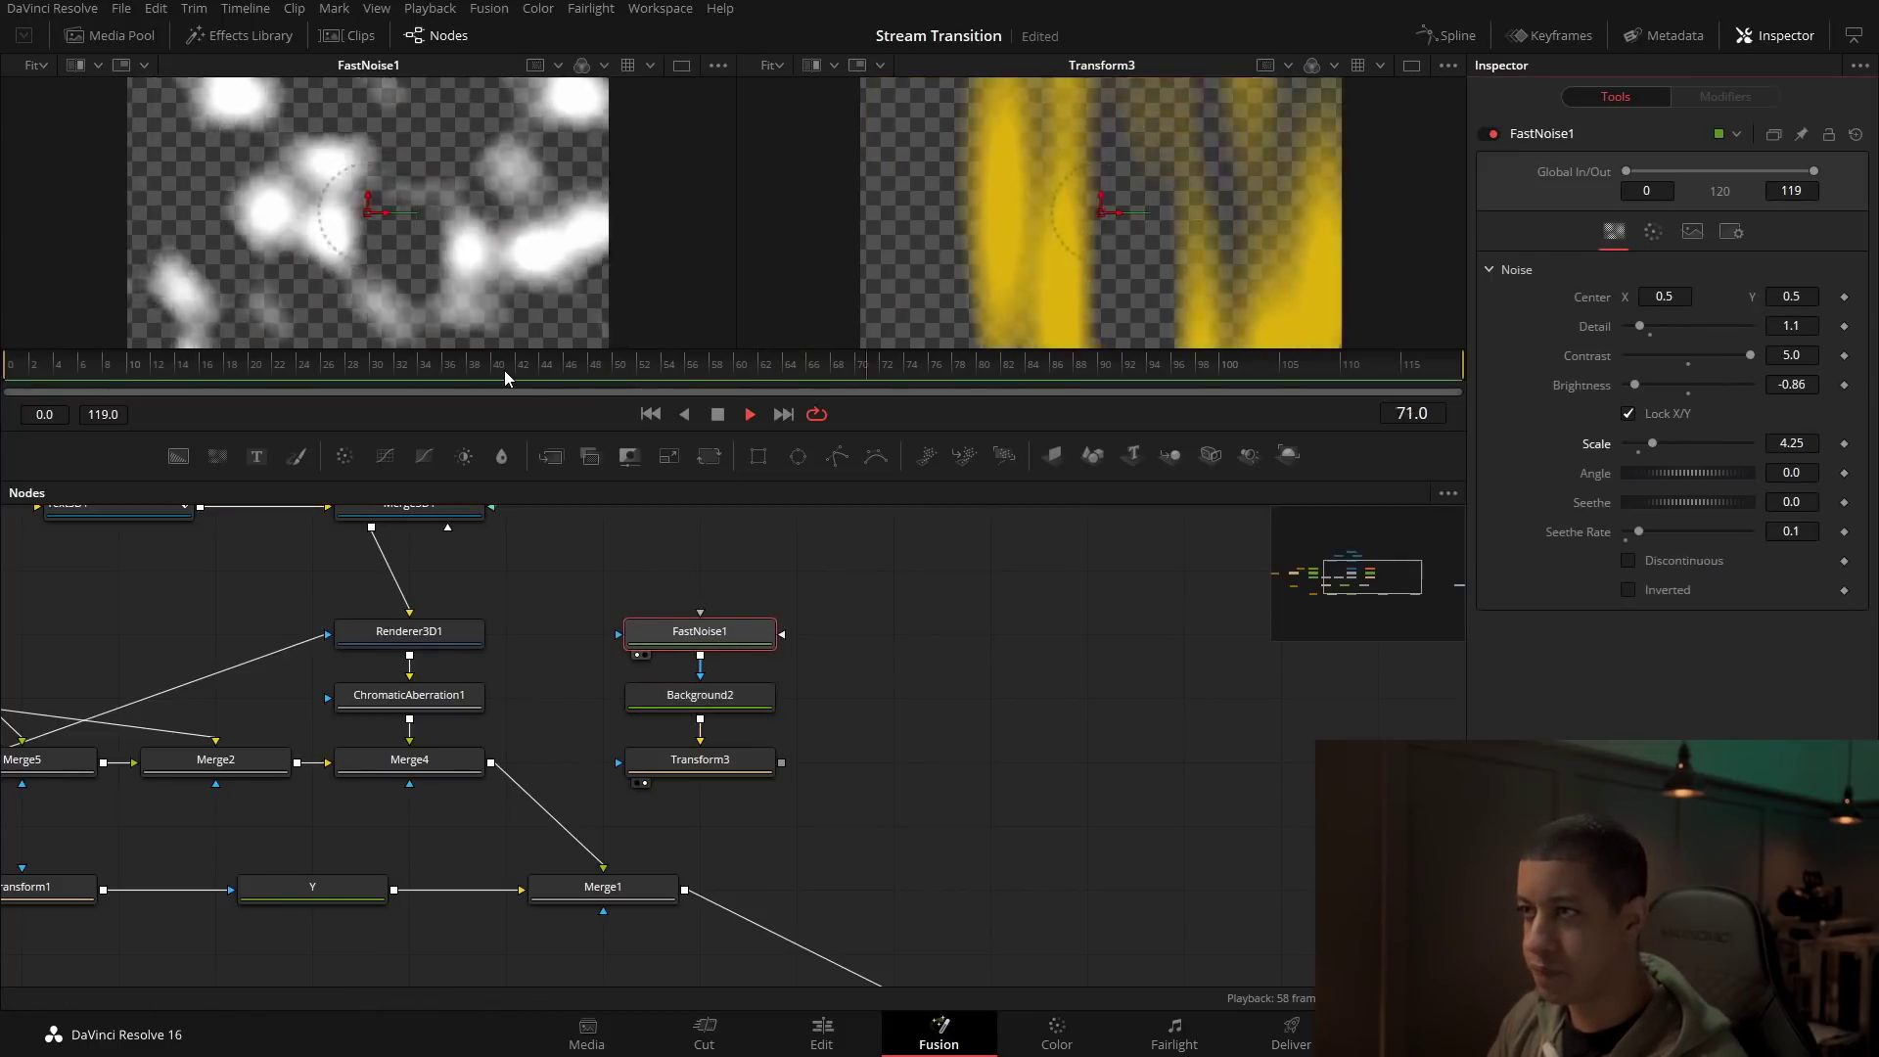
pyautogui.press('space')
# Step: Add a Glow node after Transform3, below it in the noise branch
pyautogui.moveTo(896, 684); pyautogui.dragTo(893, 673)
pyautogui.moveTo(819, 553); pyautogui.dragTo(730, 689)
pyautogui.click(761, 691)
pyautogui.hotkey('shift', 'space')
pyautogui.write('film')
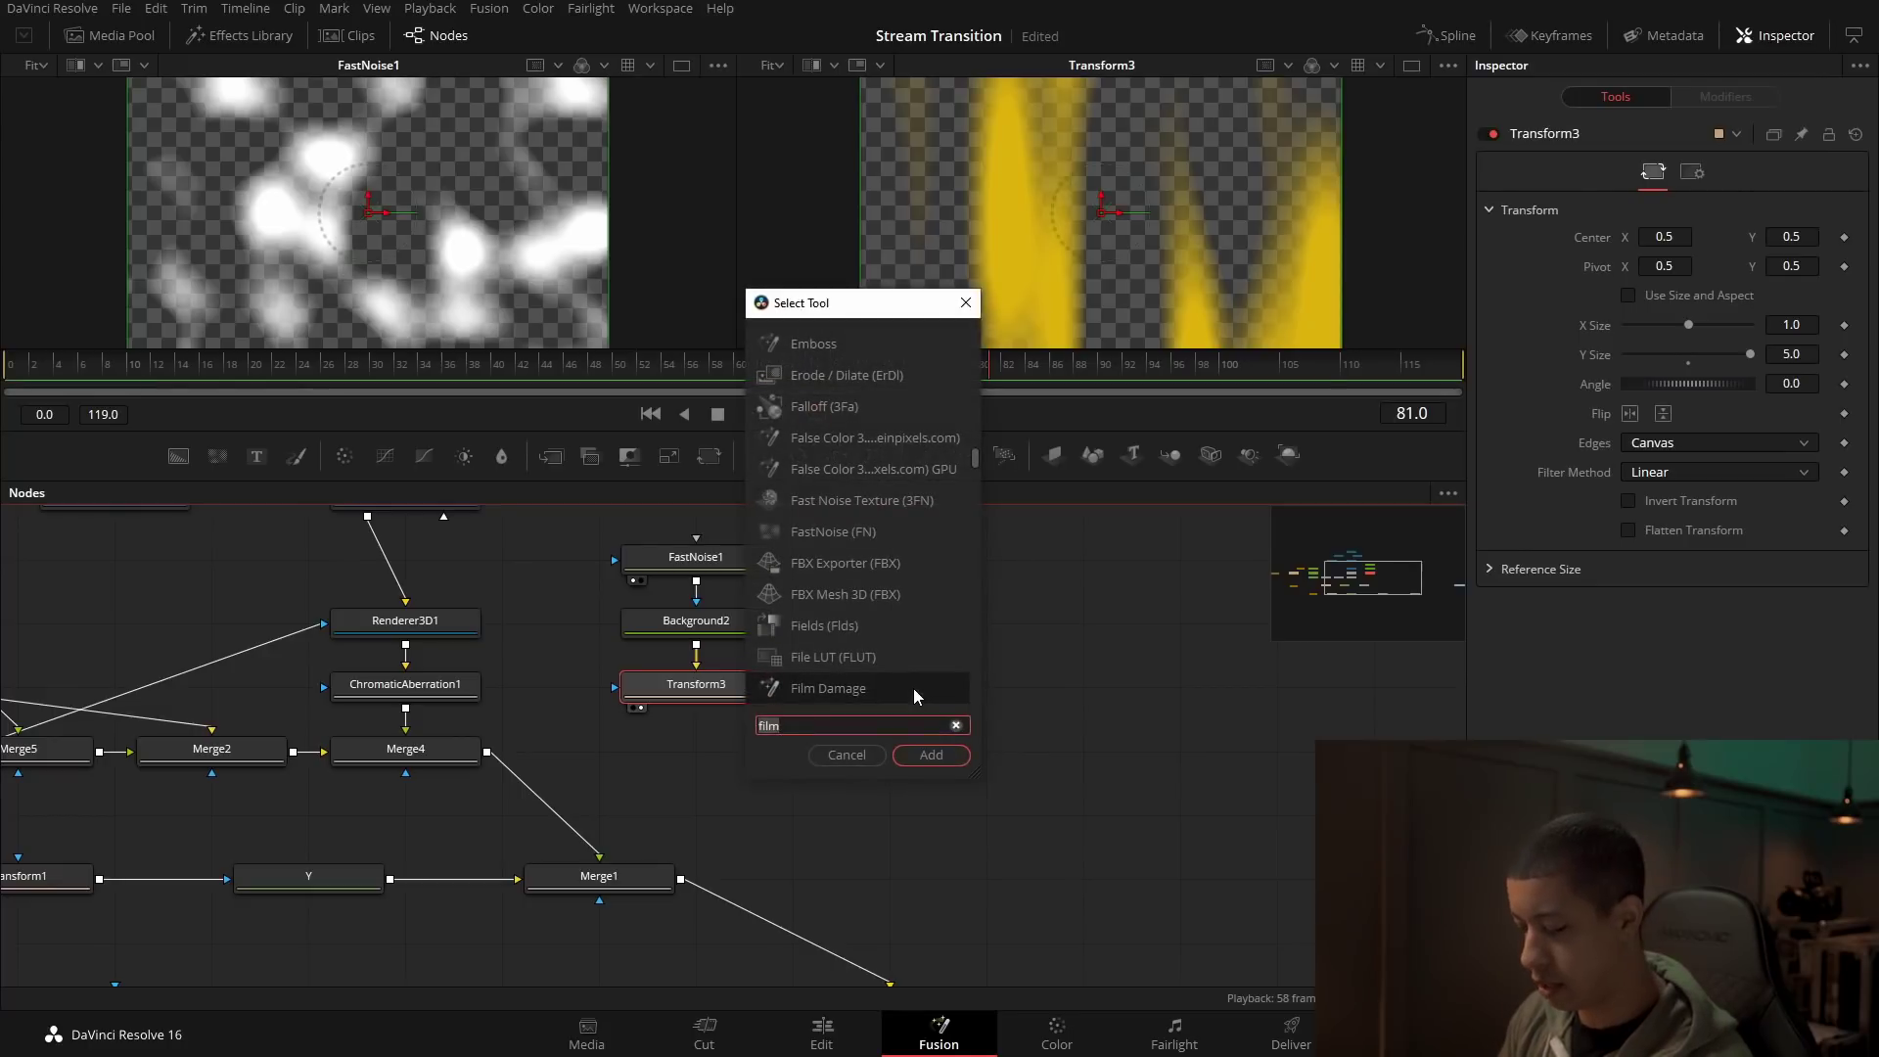
pyautogui.press('BackSpace')
pyautogui.press('BackSpace')
pyautogui.press('BackSpace')
pyautogui.press('BackSpace')
pyautogui.write('glow')
pyautogui.press('Return')
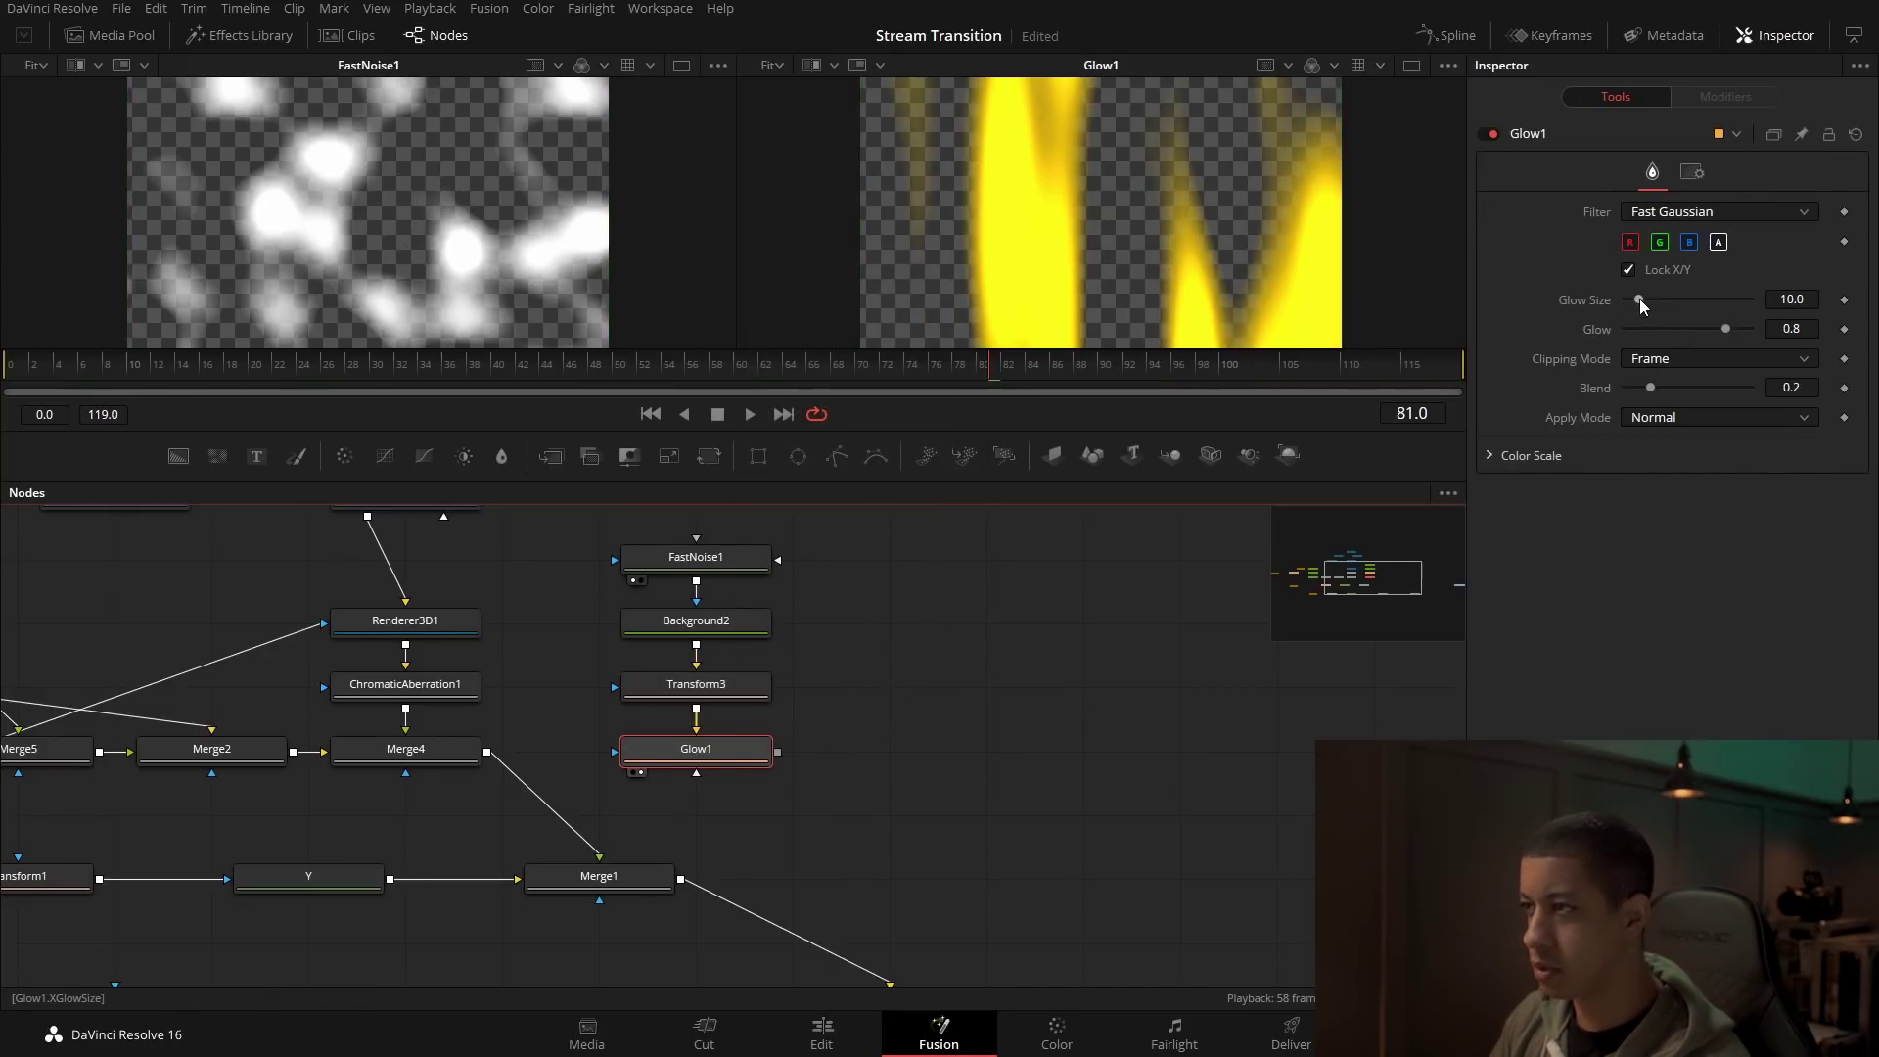
# Step: Merge Glow1 over Merge4's output ahead of Merge1, align the noise branch above the new merge, and view the result
pyautogui.moveTo(1112, 701); pyautogui.dragTo(1188, 661)
pyautogui.moveTo(903, 791); pyautogui.dragTo(1283, 757)
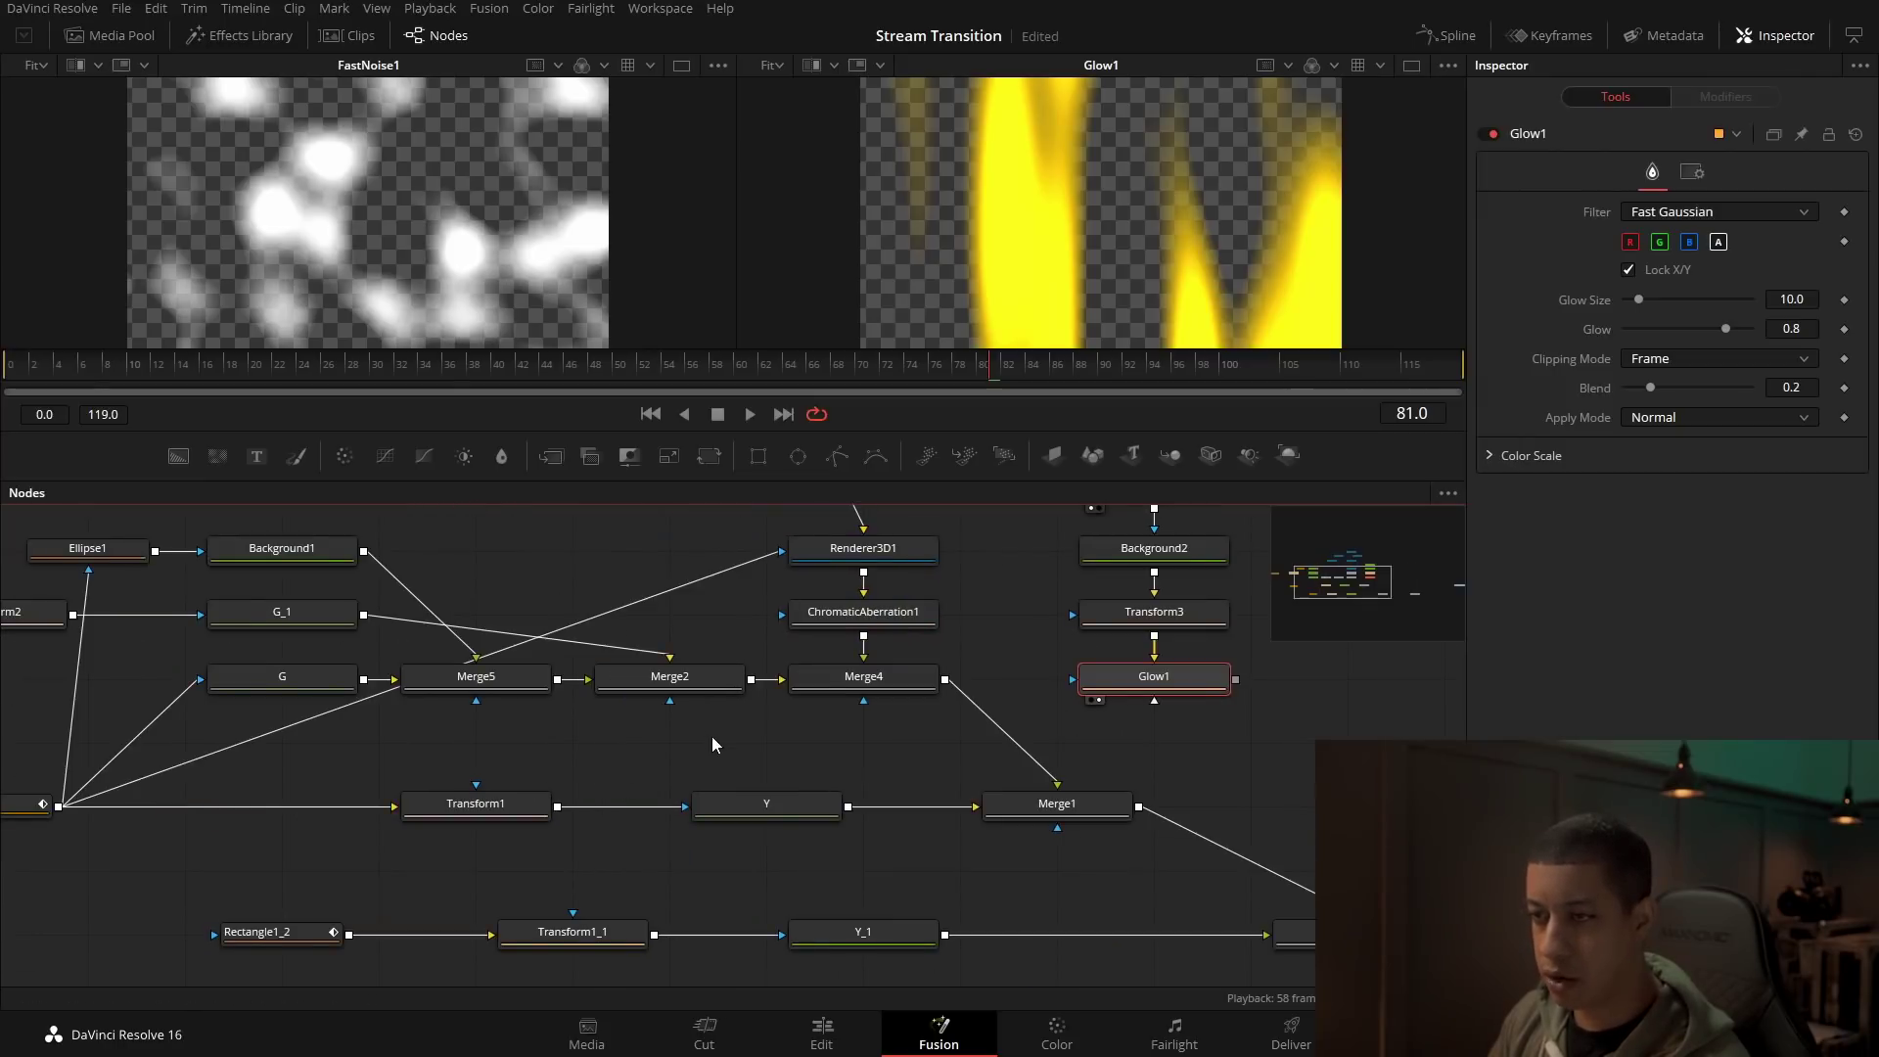
pyautogui.moveTo(716, 736); pyautogui.dragTo(779, 768)
pyautogui.moveTo(948, 754); pyautogui.dragTo(766, 833)
pyautogui.moveTo(840, 643); pyautogui.dragTo(747, 795)
pyautogui.moveTo(1152, 806); pyautogui.dragTo(775, 791)
pyautogui.moveTo(1101, 570); pyautogui.dragTo(982, 717)
pyautogui.moveTo(1178, 780); pyautogui.dragTo(984, 781)
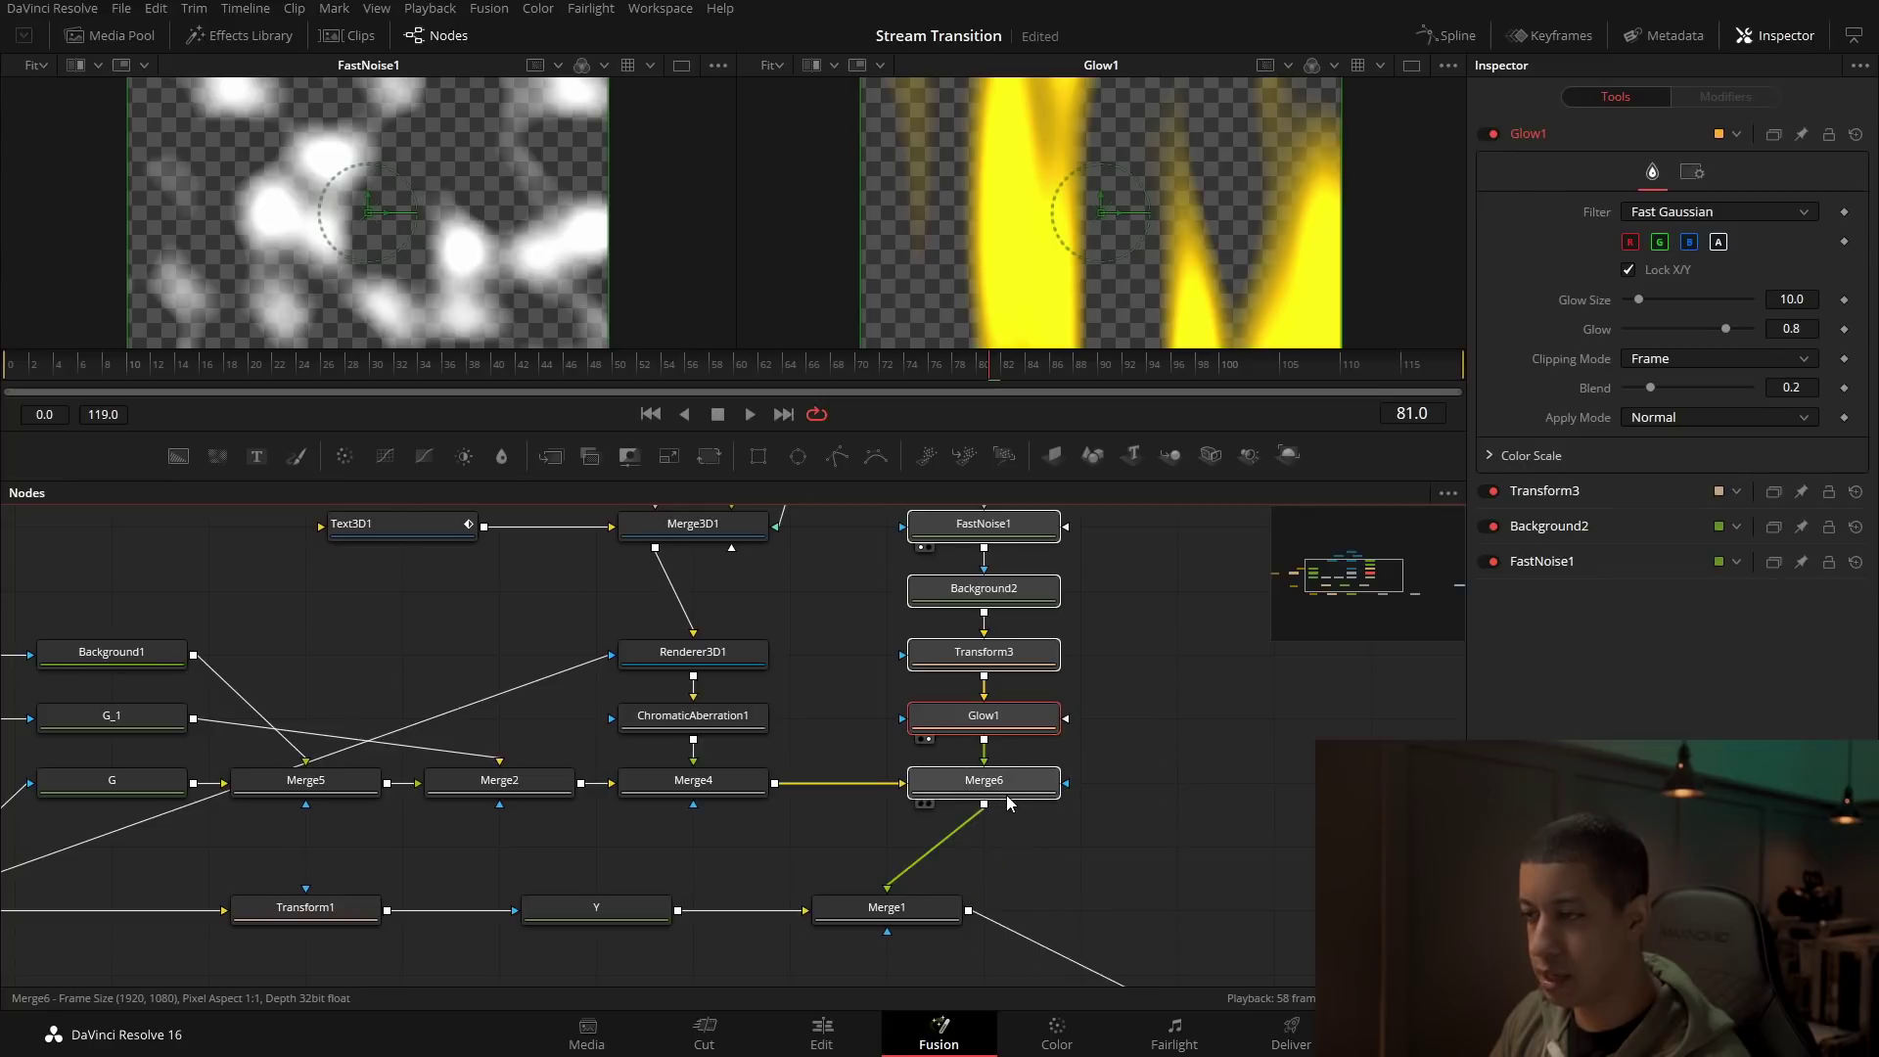
pyautogui.press('2')
pyautogui.click(1161, 637)
# Step: Mask Merge6 with Rectangle1 and scrub the timeline to check the noise within the transition shape
pyautogui.moveTo(683, 877); pyautogui.dragTo(754, 839)
pyautogui.scroll(-3, 593, 806)
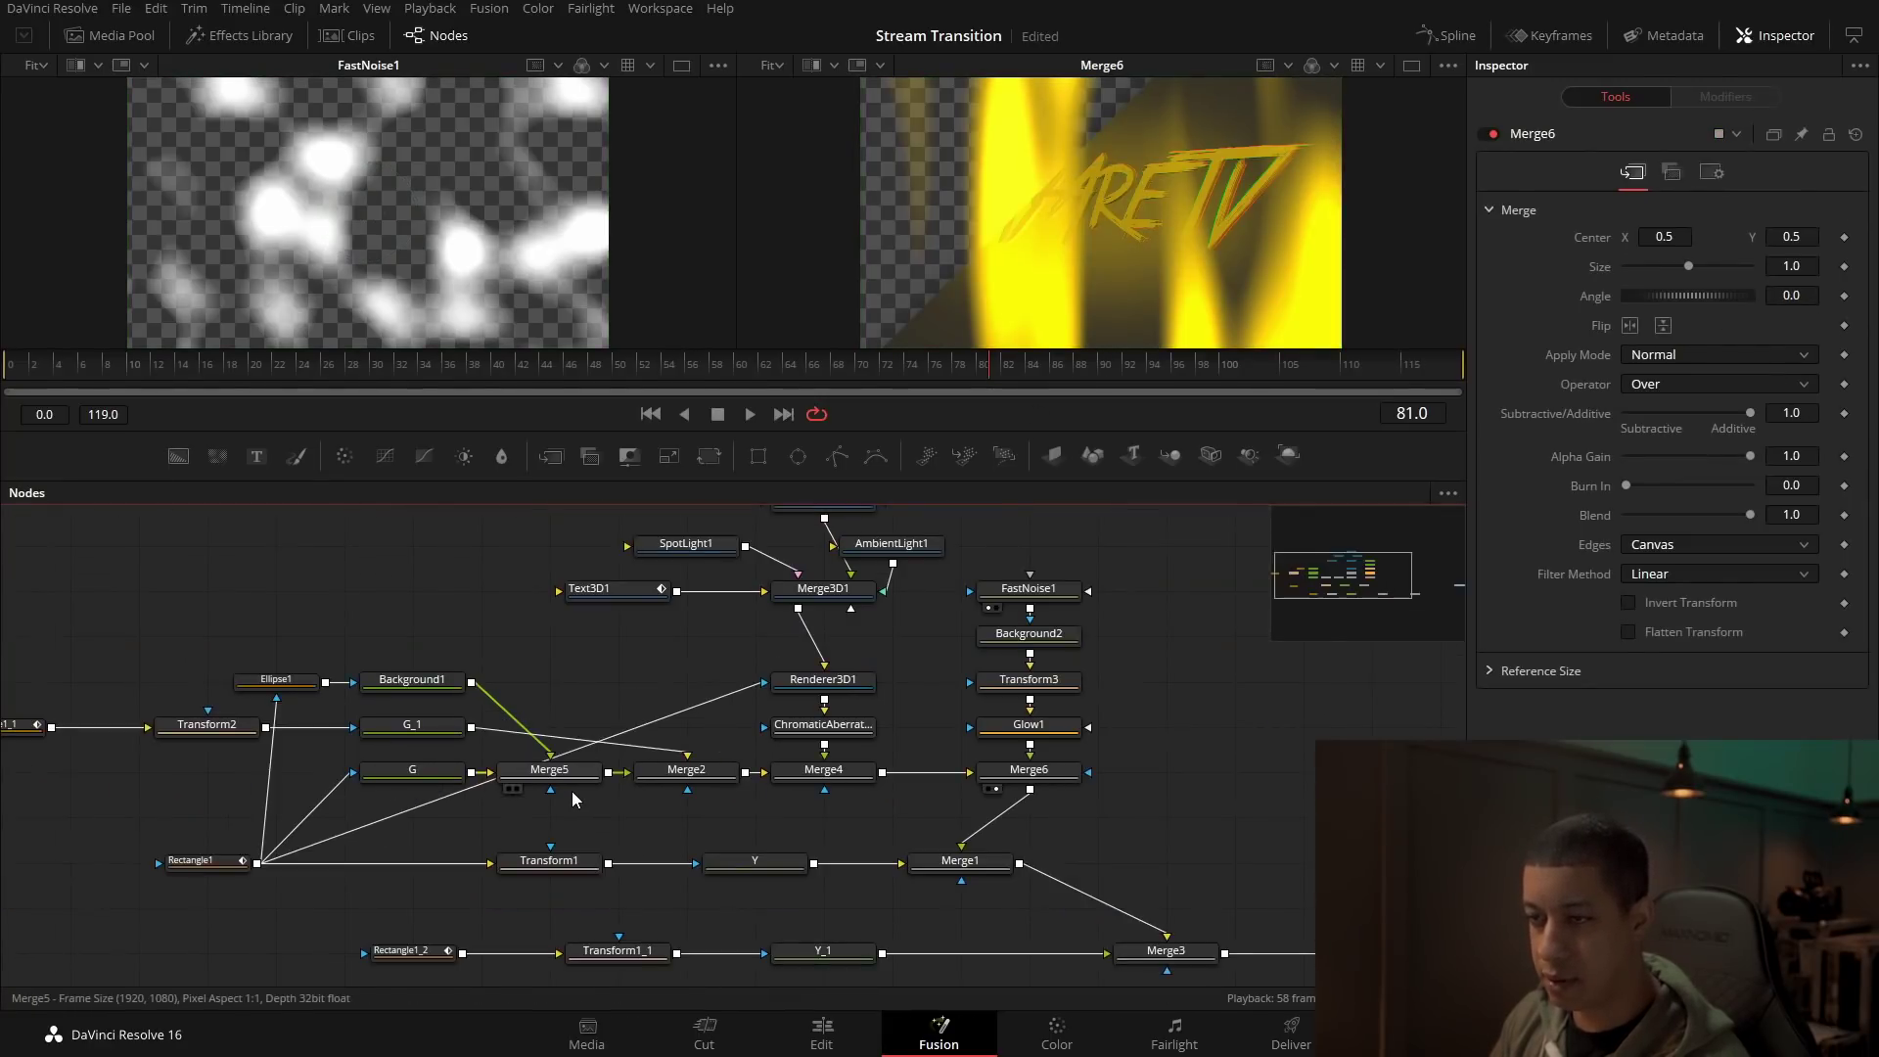
pyautogui.moveTo(260, 868); pyautogui.dragTo(996, 789)
pyautogui.moveTo(1125, 805); pyautogui.dragTo(832, 832)
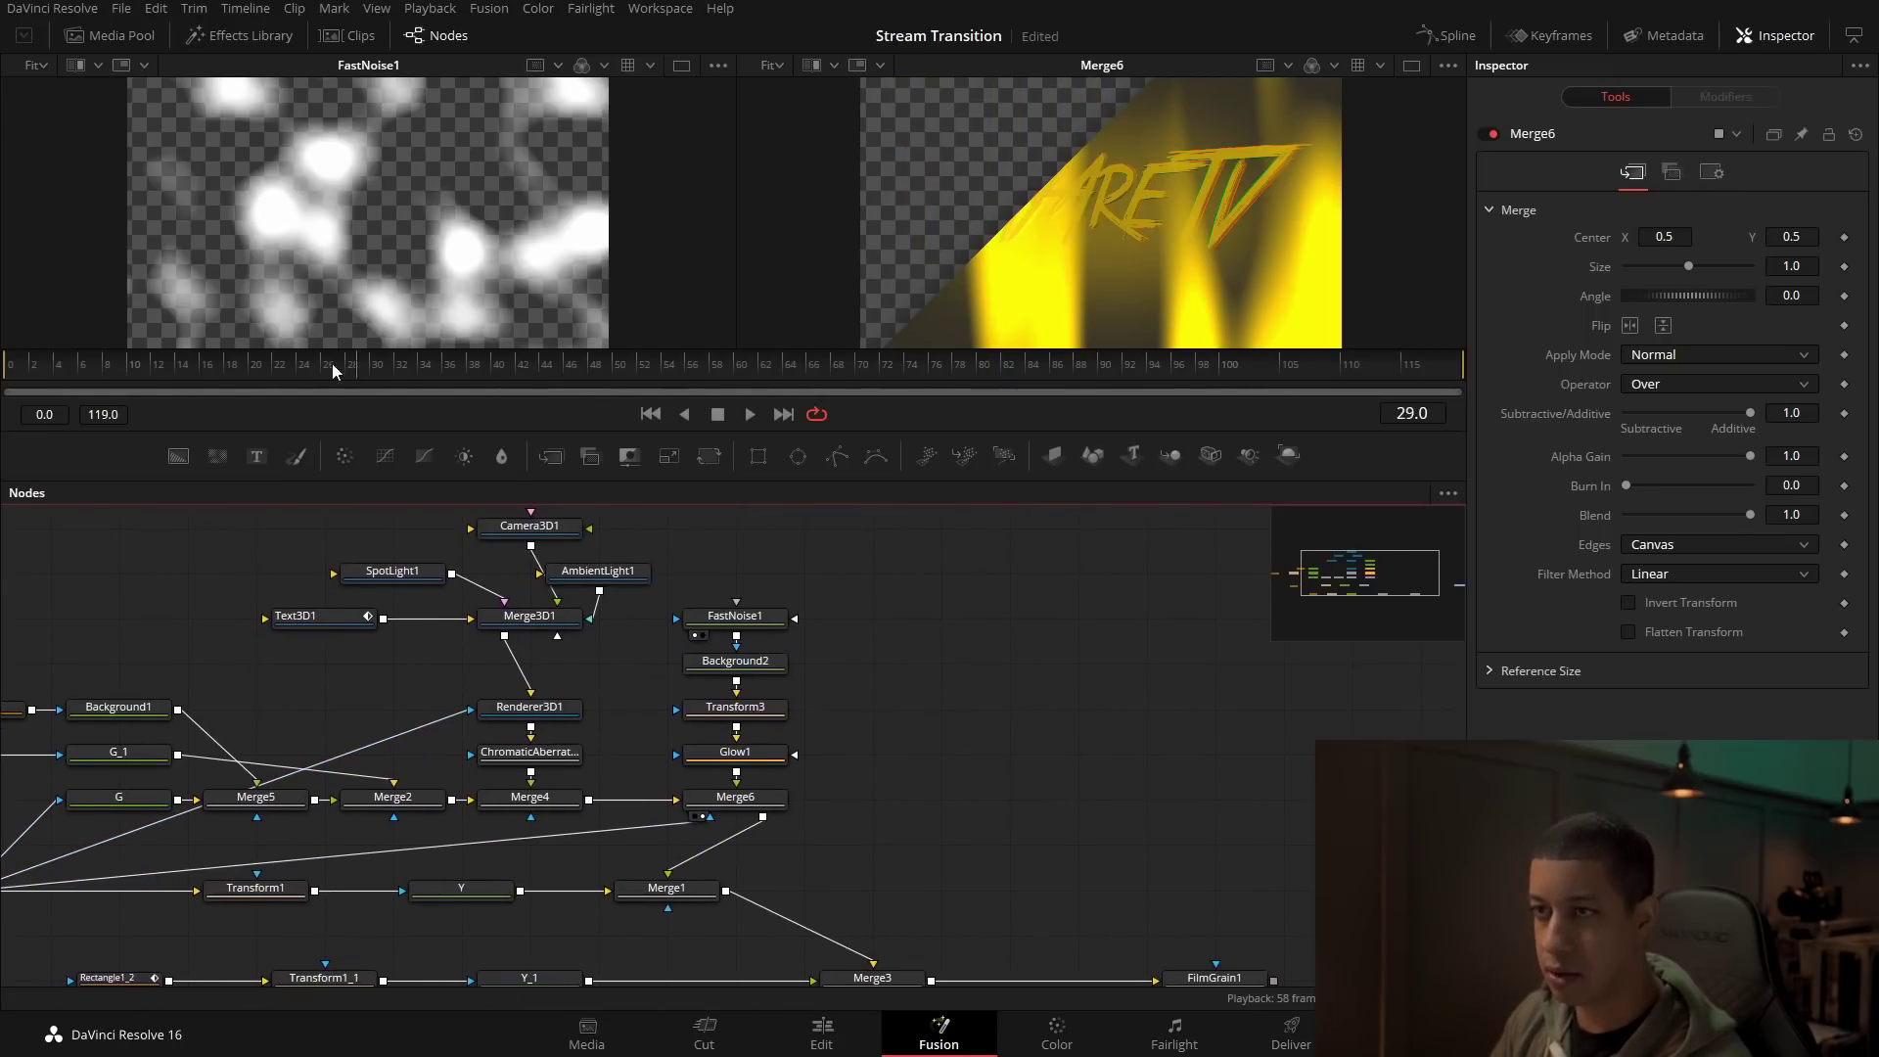
pyautogui.moveTo(332, 362); pyautogui.dragTo(670, 364)
# Step: Set Merge6's Apply Mode to Screen and its Blend to 0.425, and play back the result
pyautogui.click(768, 805)
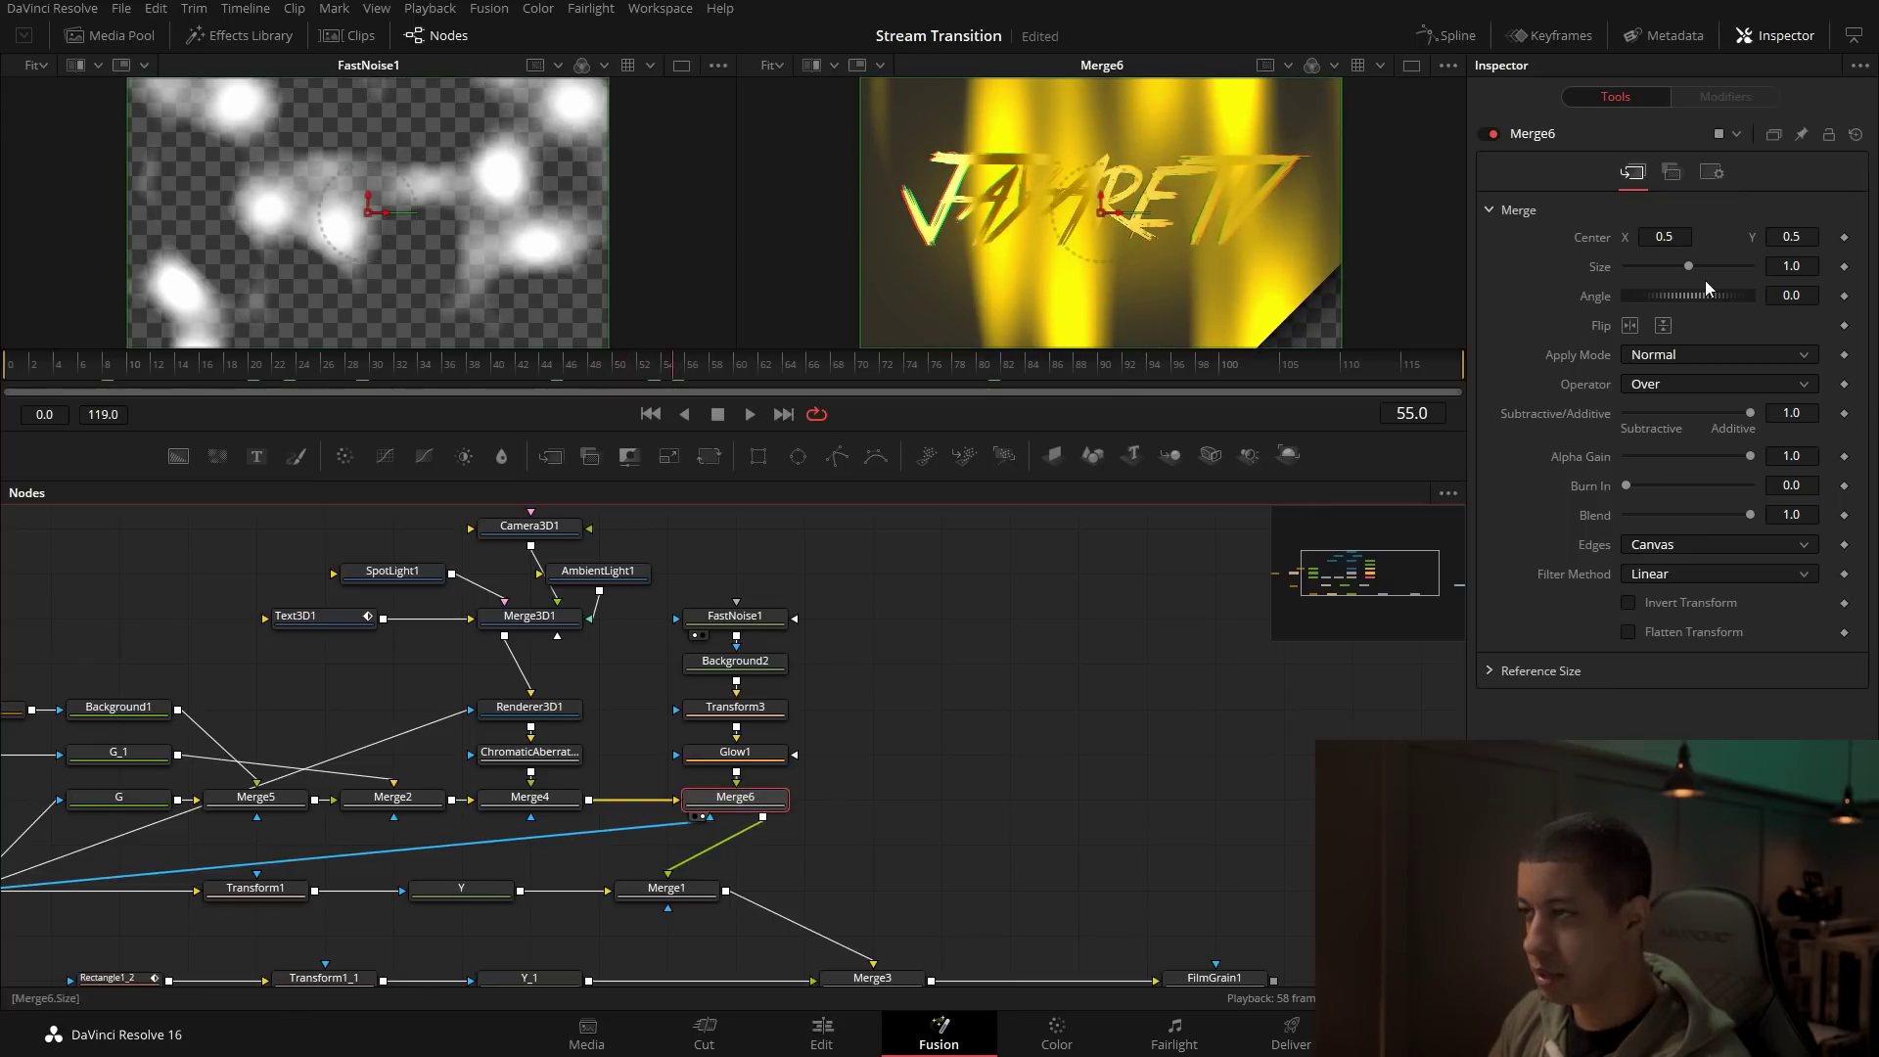
pyautogui.click(1714, 358)
pyautogui.click(1652, 401)
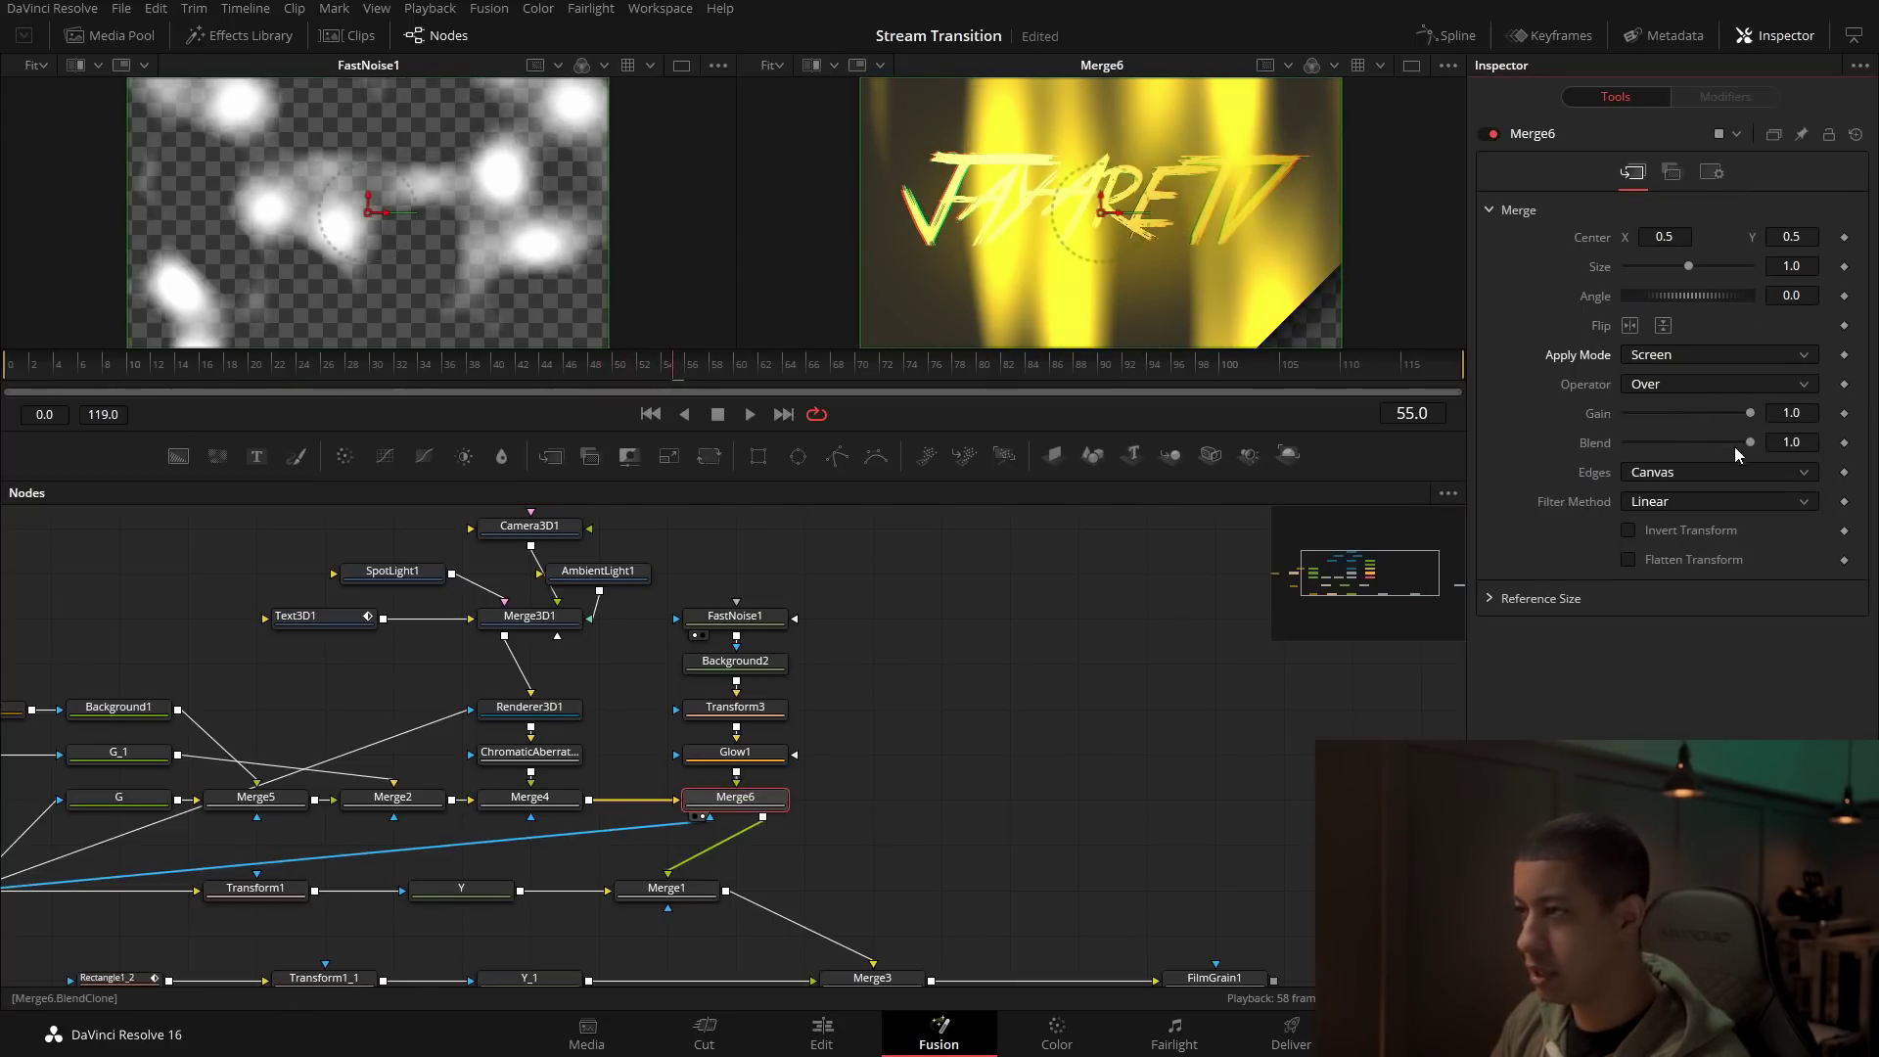
pyautogui.moveTo(1747, 442); pyautogui.dragTo(1669, 443)
pyautogui.press('space')
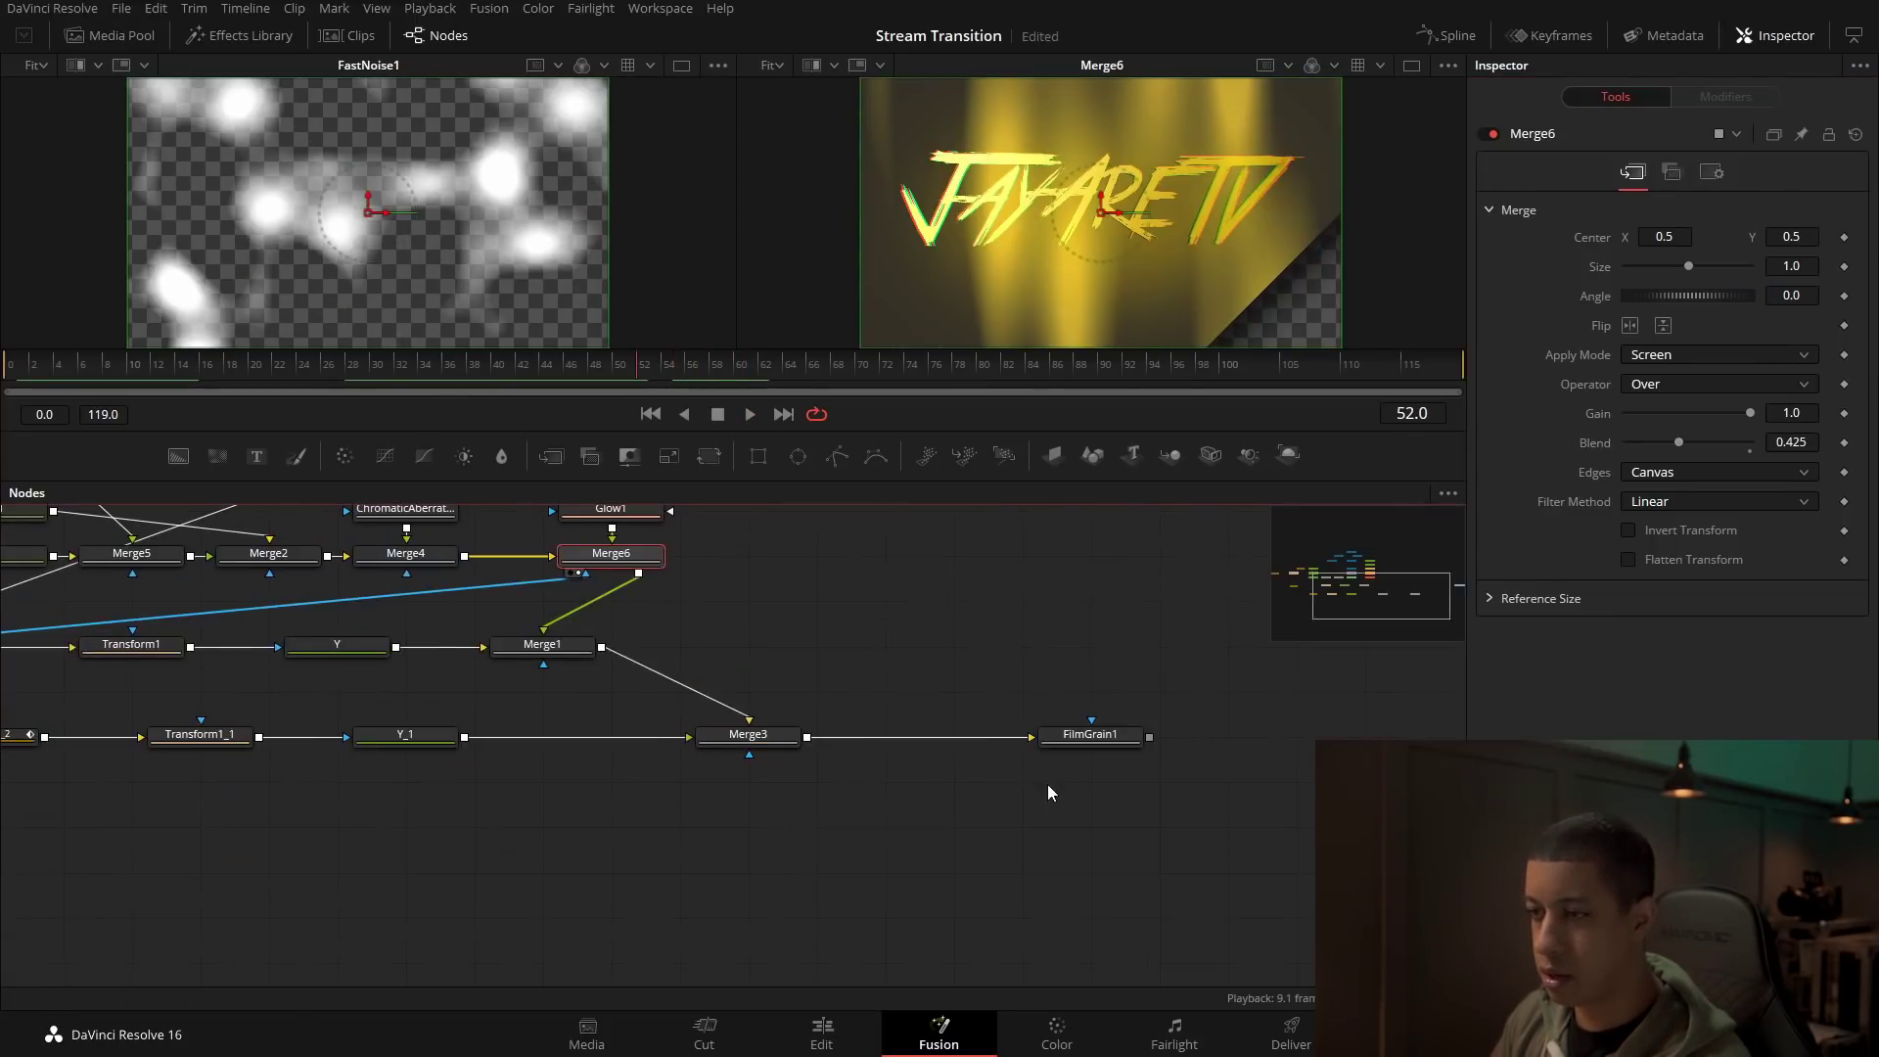
# Step: Show FilmGrain1 in the second viewer and raise Merge6's Blend
pyautogui.moveTo(1069, 738); pyautogui.dragTo(1055, 229)
pyautogui.moveTo(867, 588); pyautogui.dragTo(926, 772)
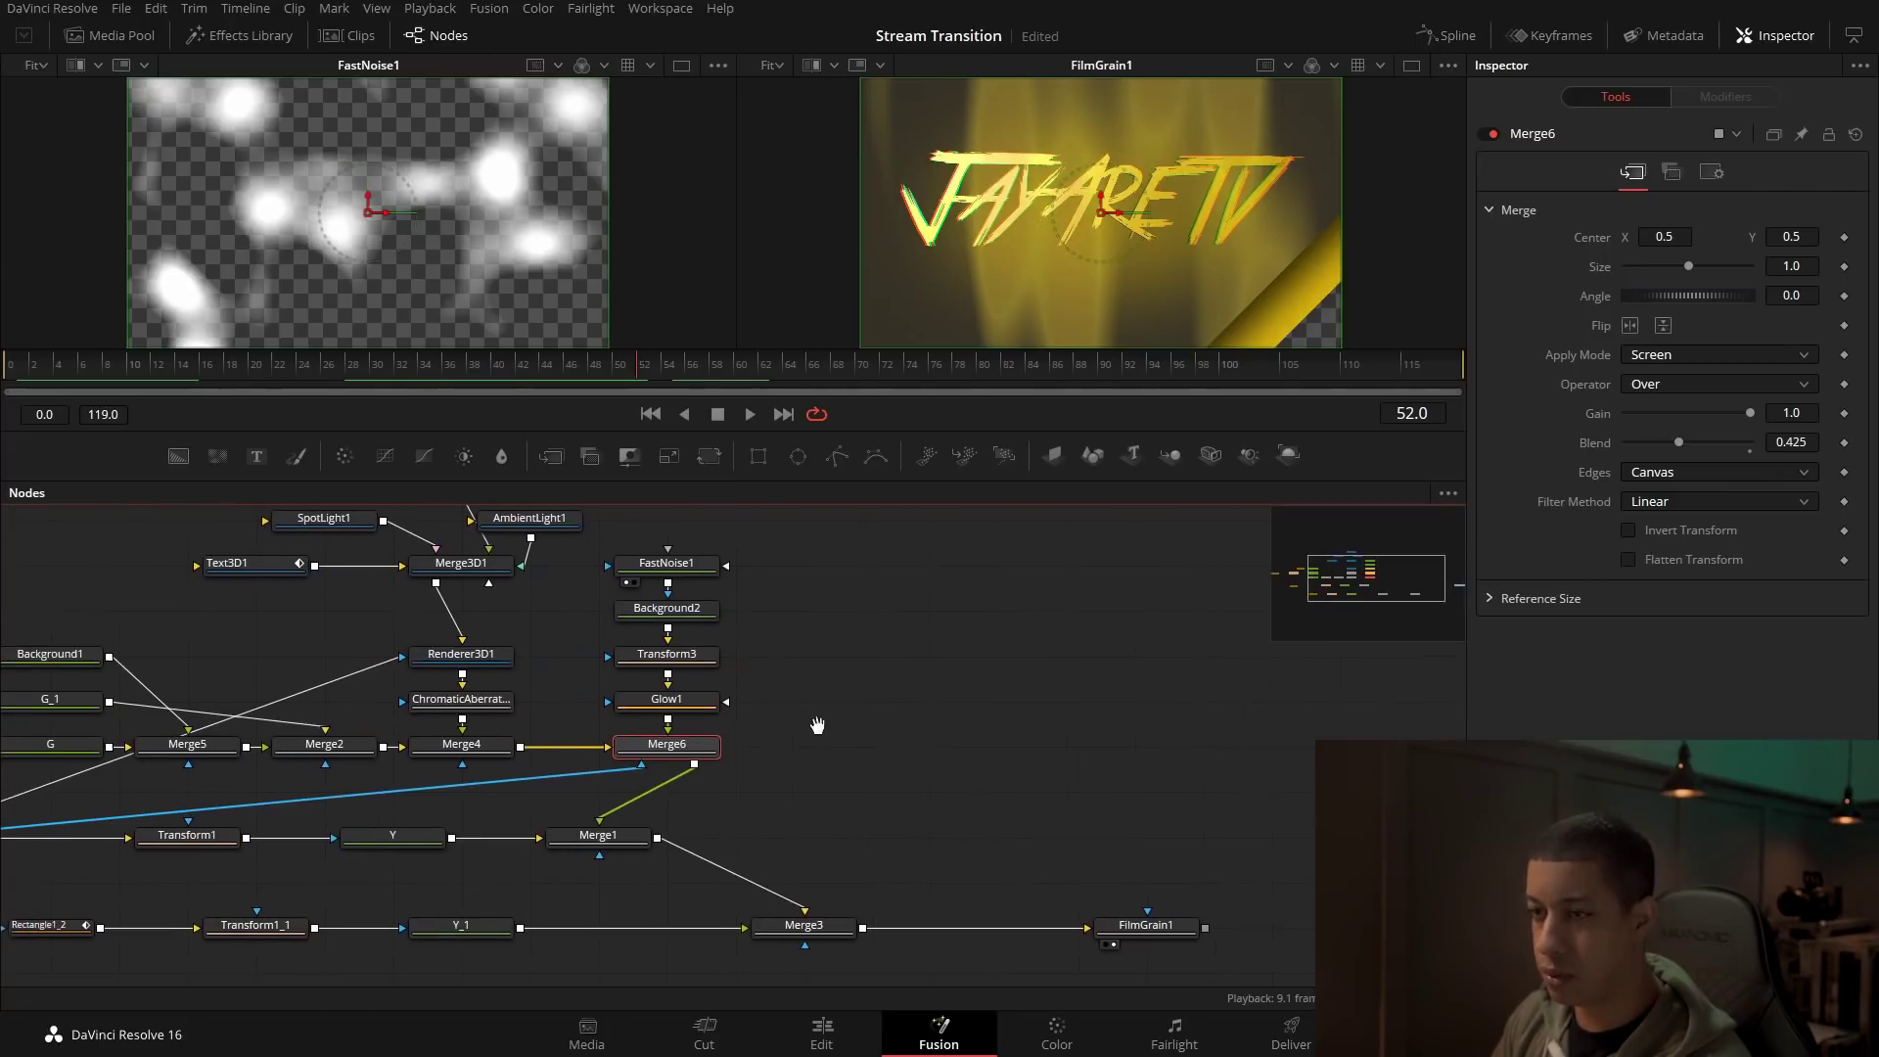
pyautogui.moveTo(818, 725); pyautogui.dragTo(896, 728)
pyautogui.click(778, 699)
pyautogui.moveTo(914, 654); pyautogui.dragTo(976, 627)
pyautogui.scroll(2, 916, 681)
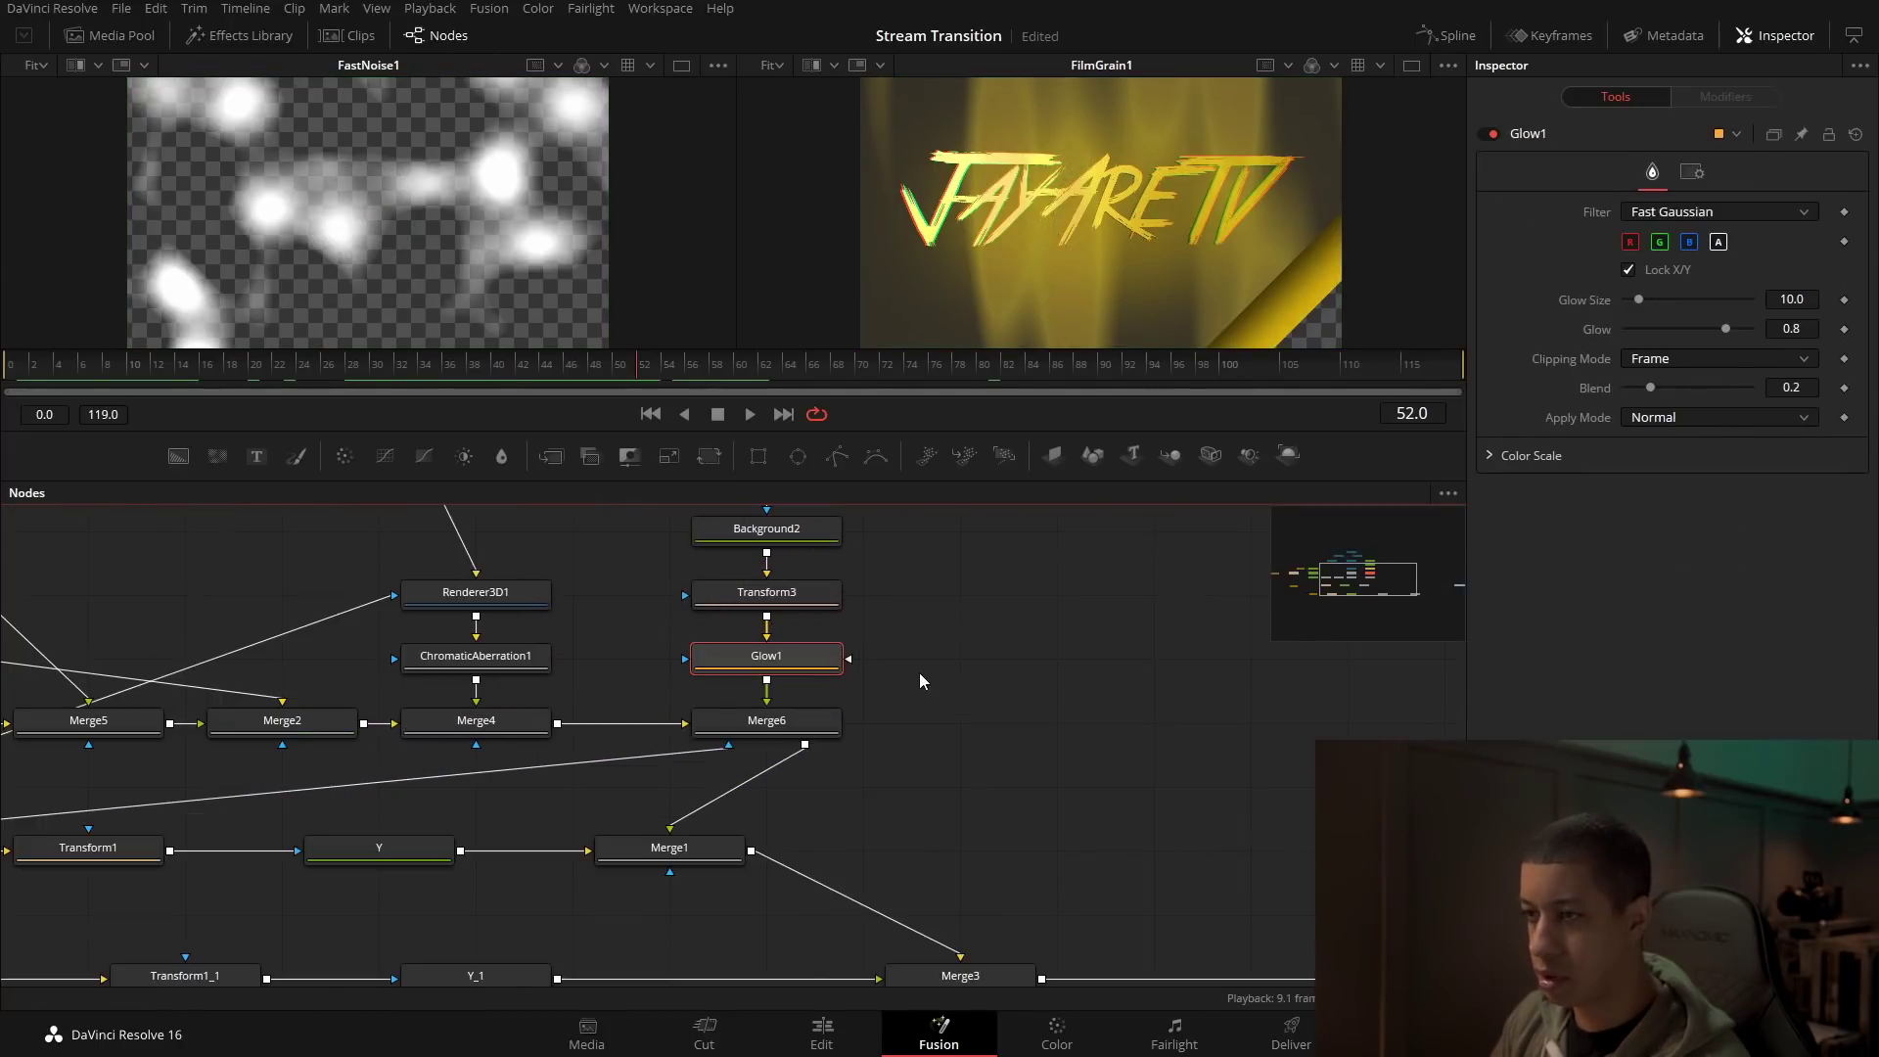
pyautogui.click(814, 723)
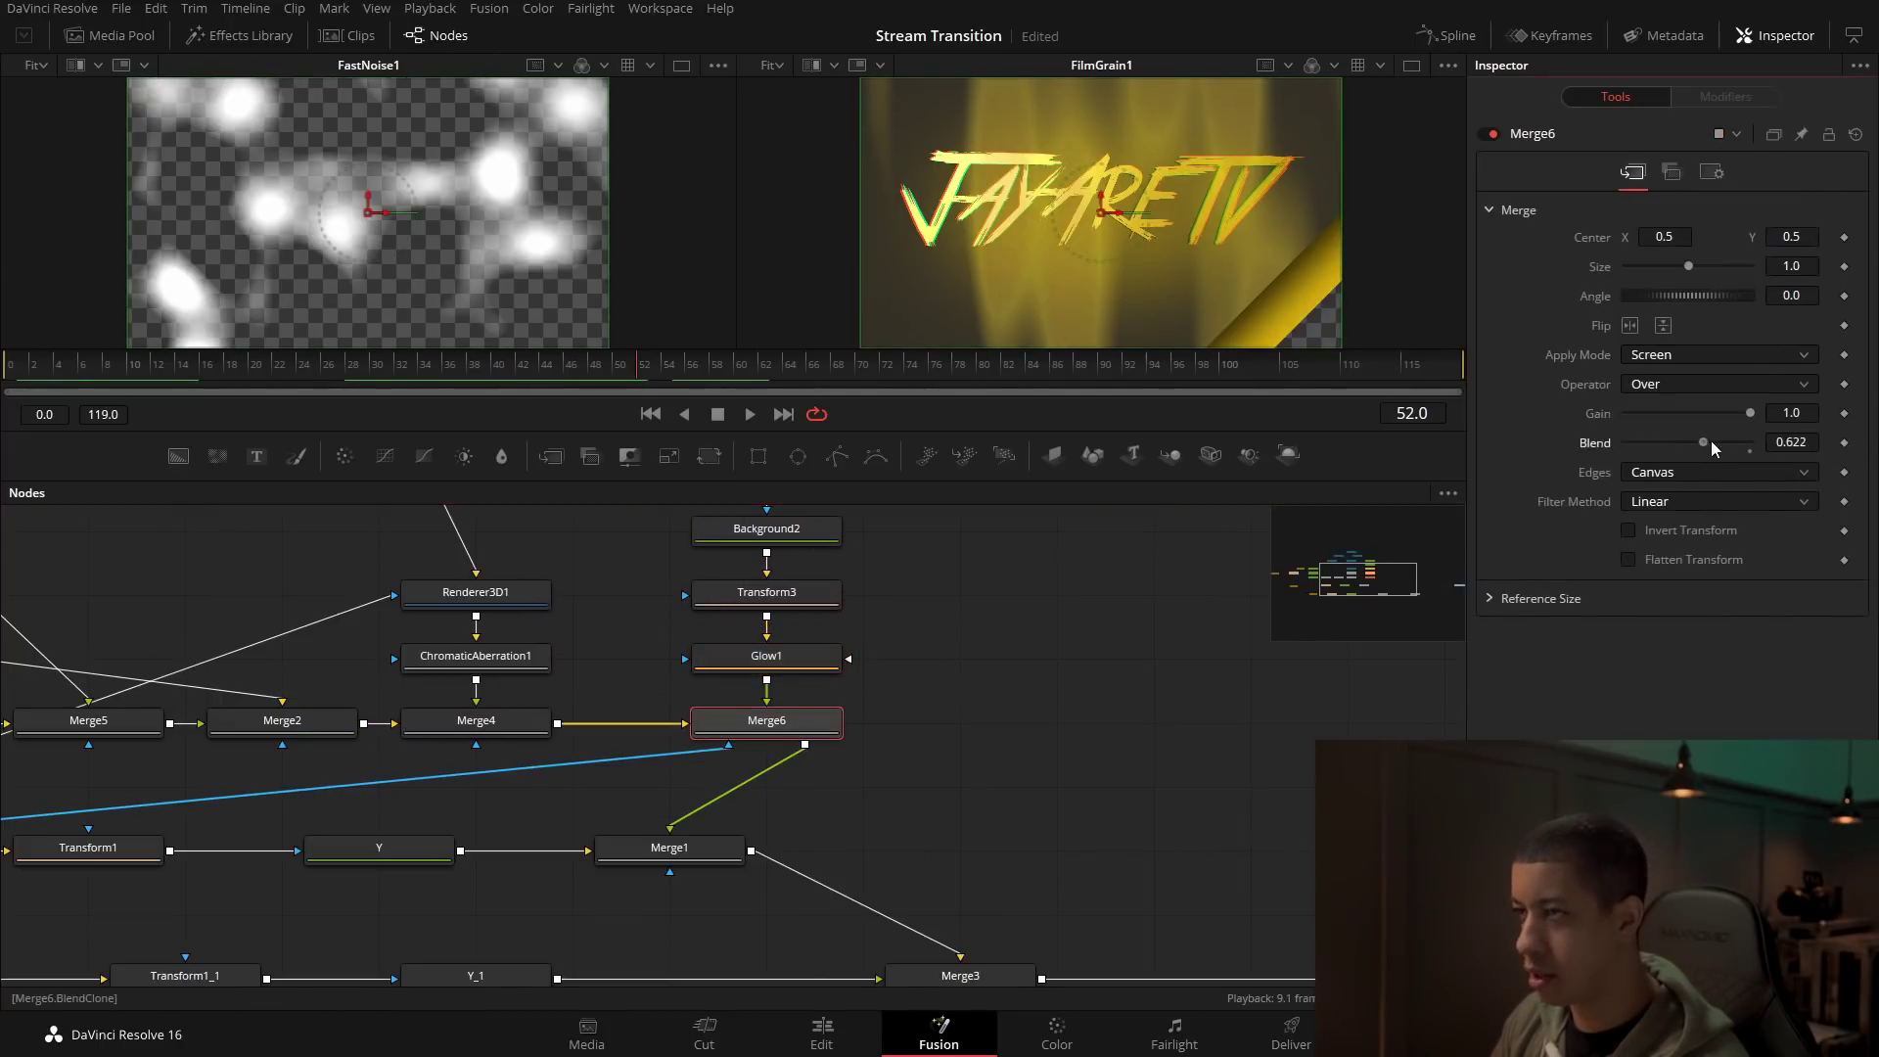
pyautogui.moveTo(1711, 442); pyautogui.dragTo(1743, 442)
# Step: Set Glow1's Glow to 0.63 and Glow Size to 74.0 with alpha disabled, and set Transform3's X Size to 1.7
pyautogui.click(767, 662)
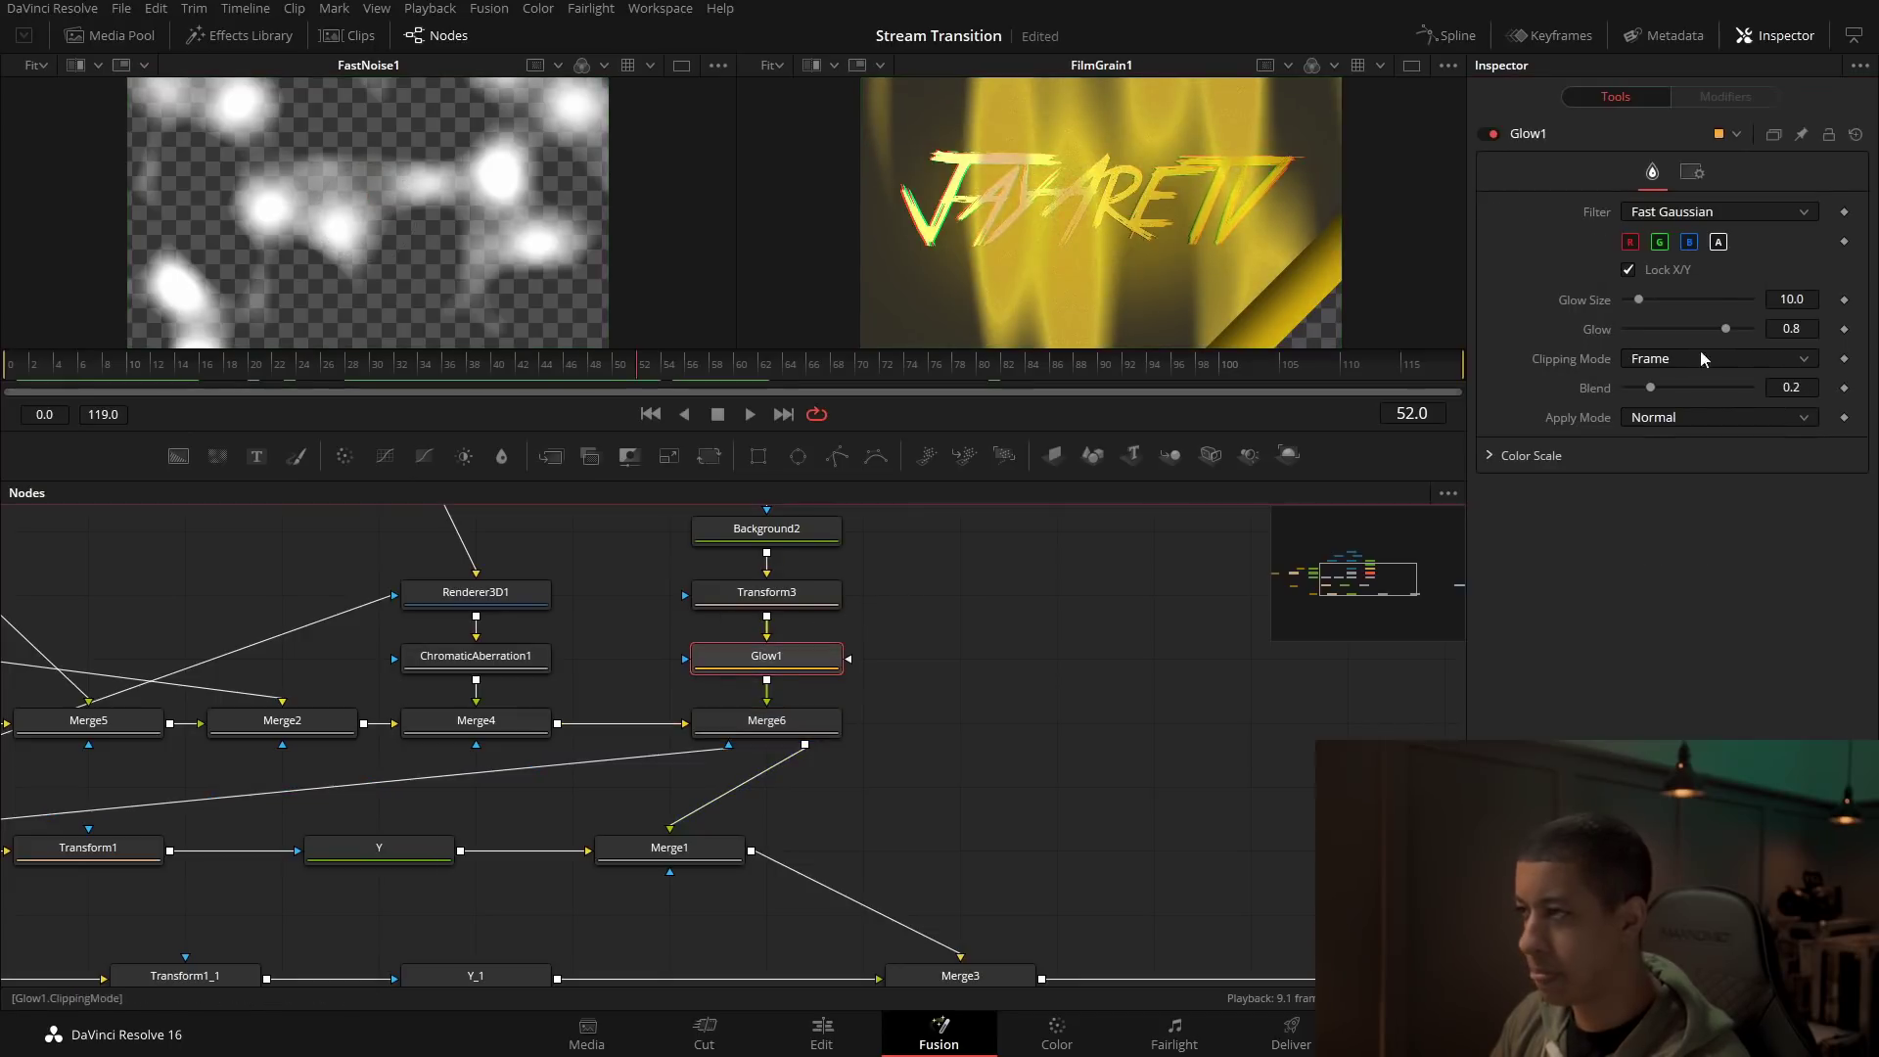
pyautogui.moveTo(1724, 331); pyautogui.dragTo(1704, 330)
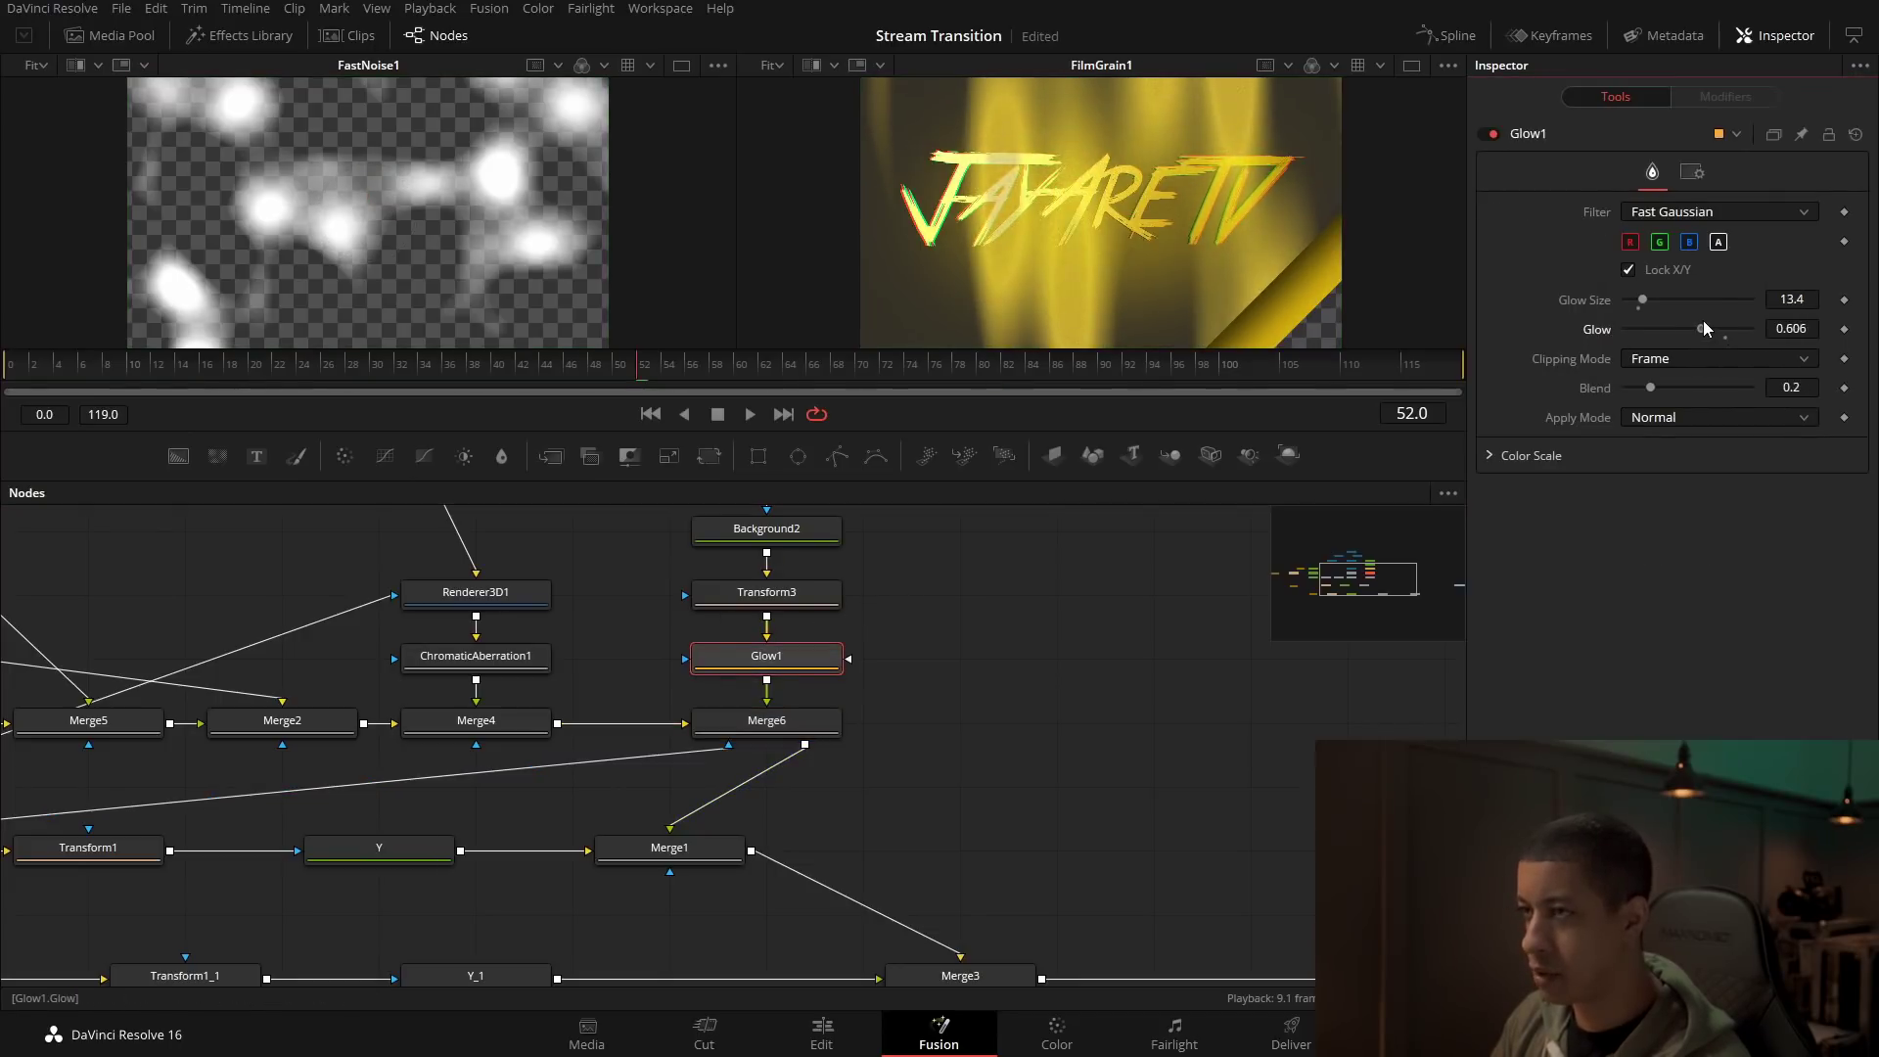
pyautogui.click(1719, 243)
pyautogui.moveTo(1644, 300); pyautogui.dragTo(1700, 303)
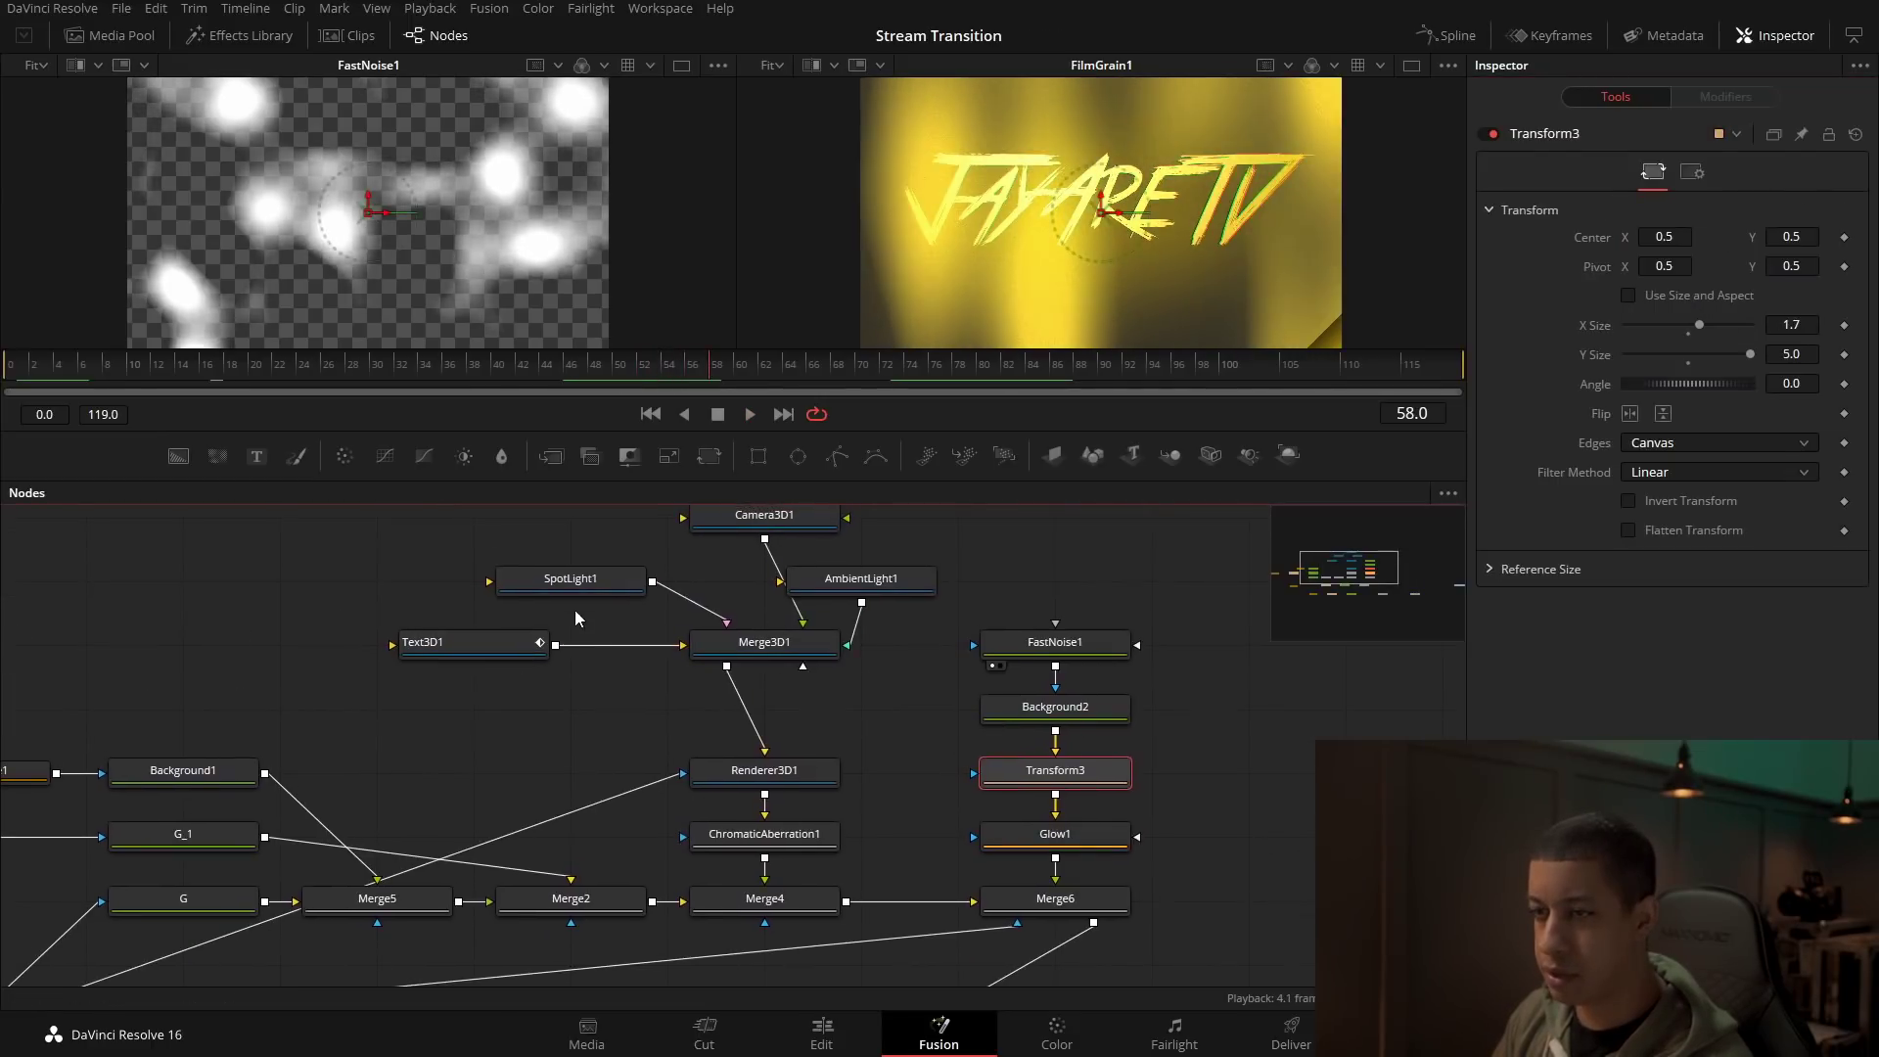
# Step: Set AmbientLight1's Intensity to 0.638, checking the logo's brightness at several frames
pyautogui.click(872, 587)
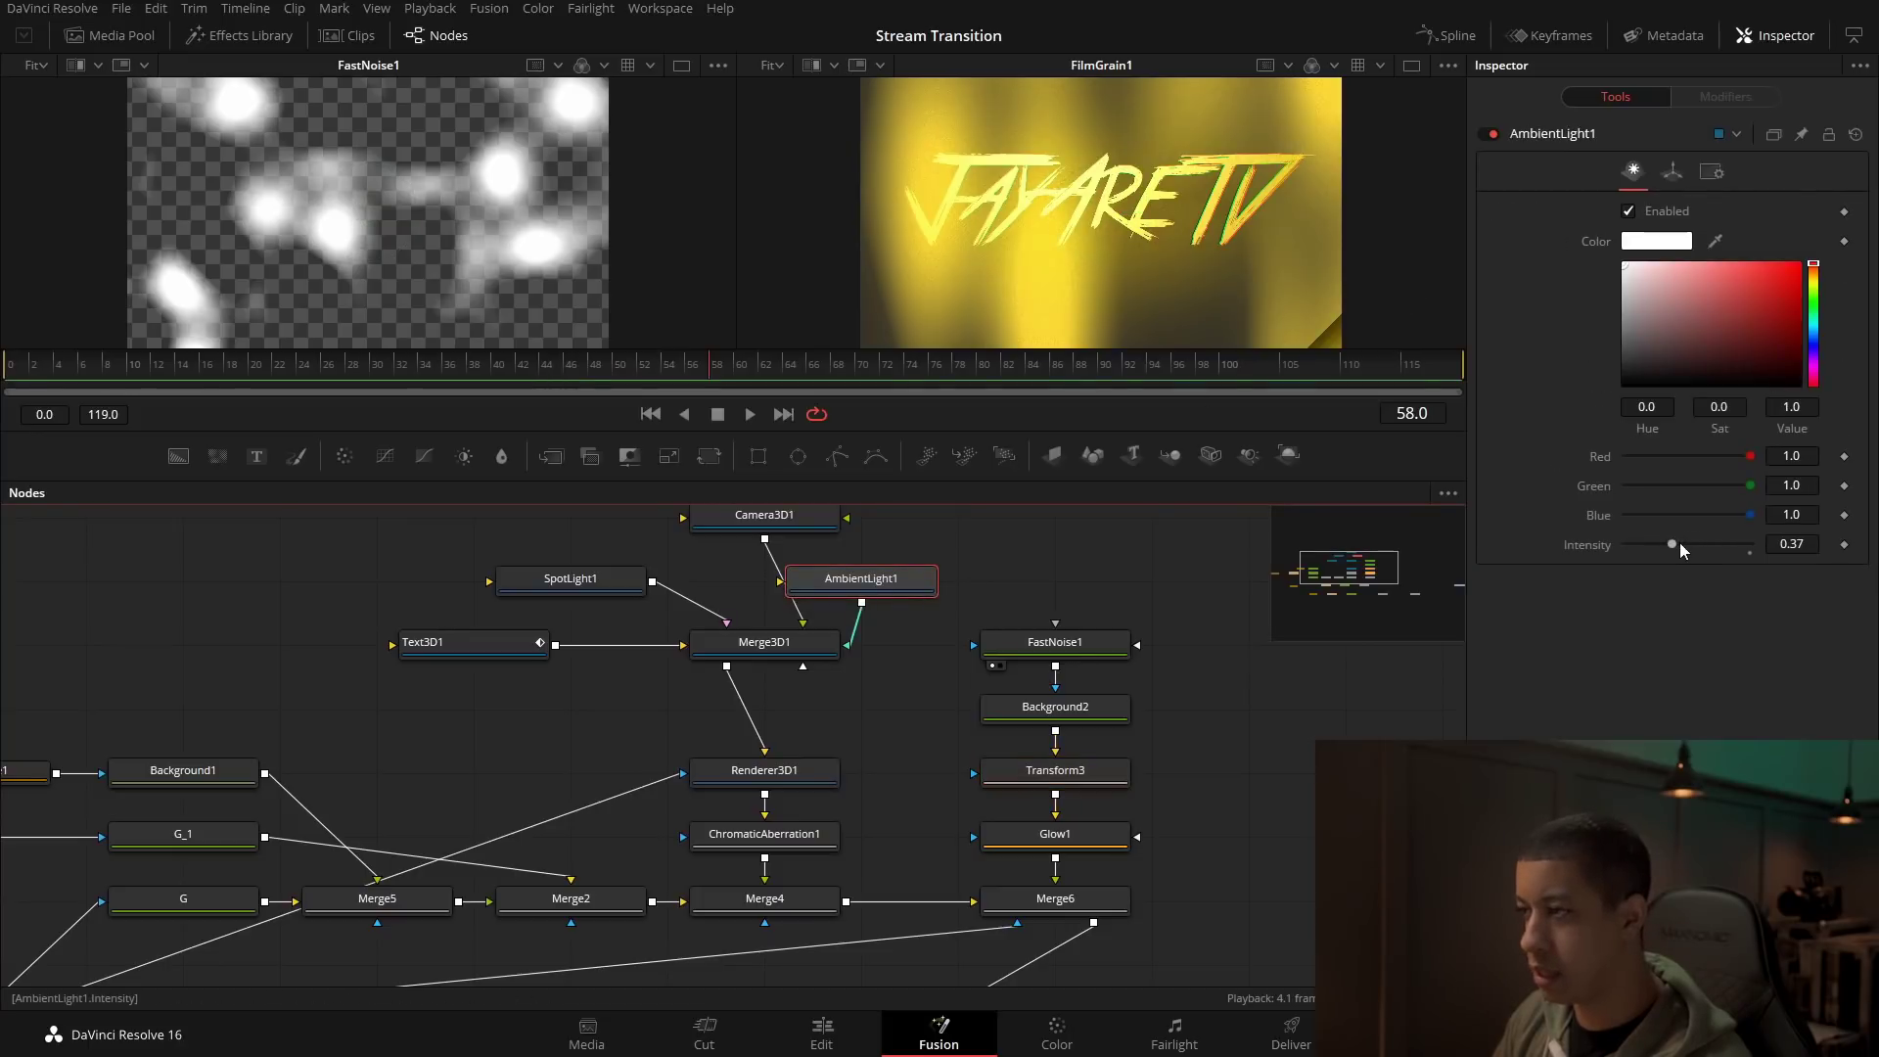
pyautogui.moveTo(1680, 543); pyautogui.dragTo(1683, 544)
pyautogui.click(863, 374)
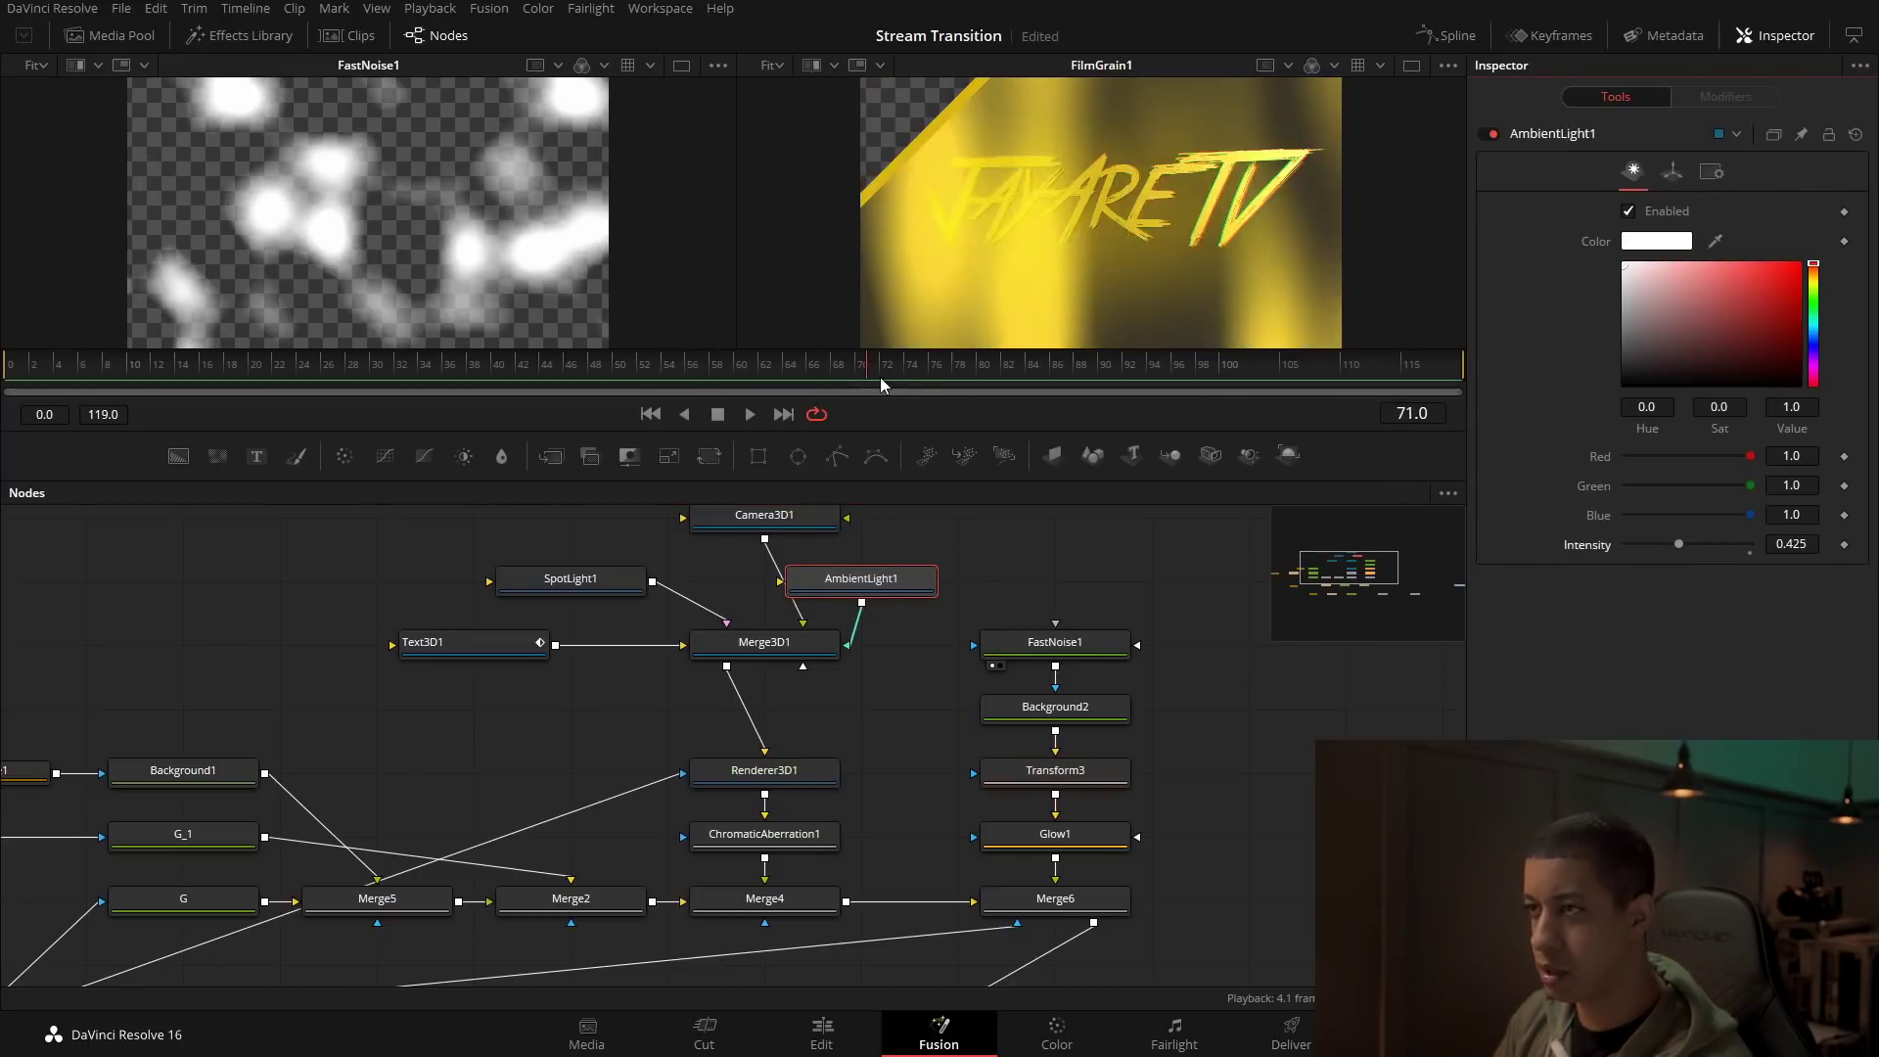
pyautogui.click(983, 367)
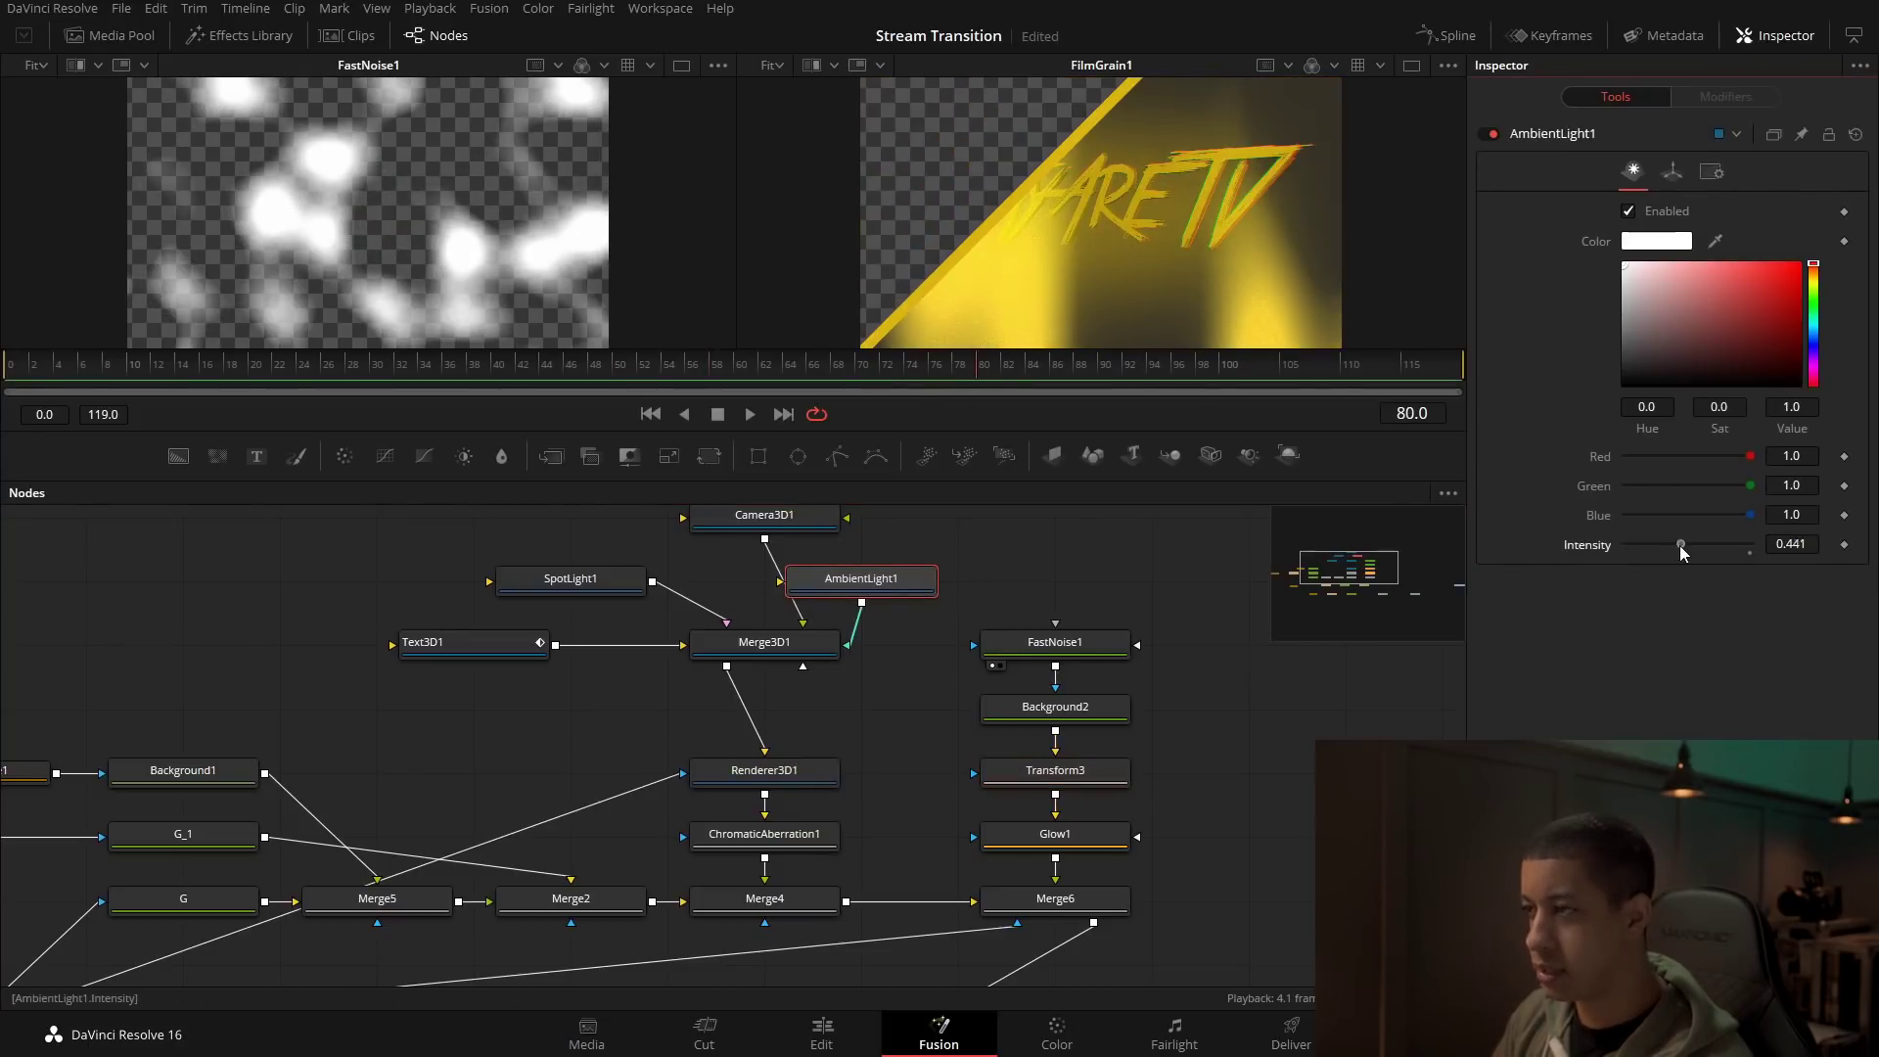
pyautogui.moveTo(1695, 550); pyautogui.dragTo(1705, 545)
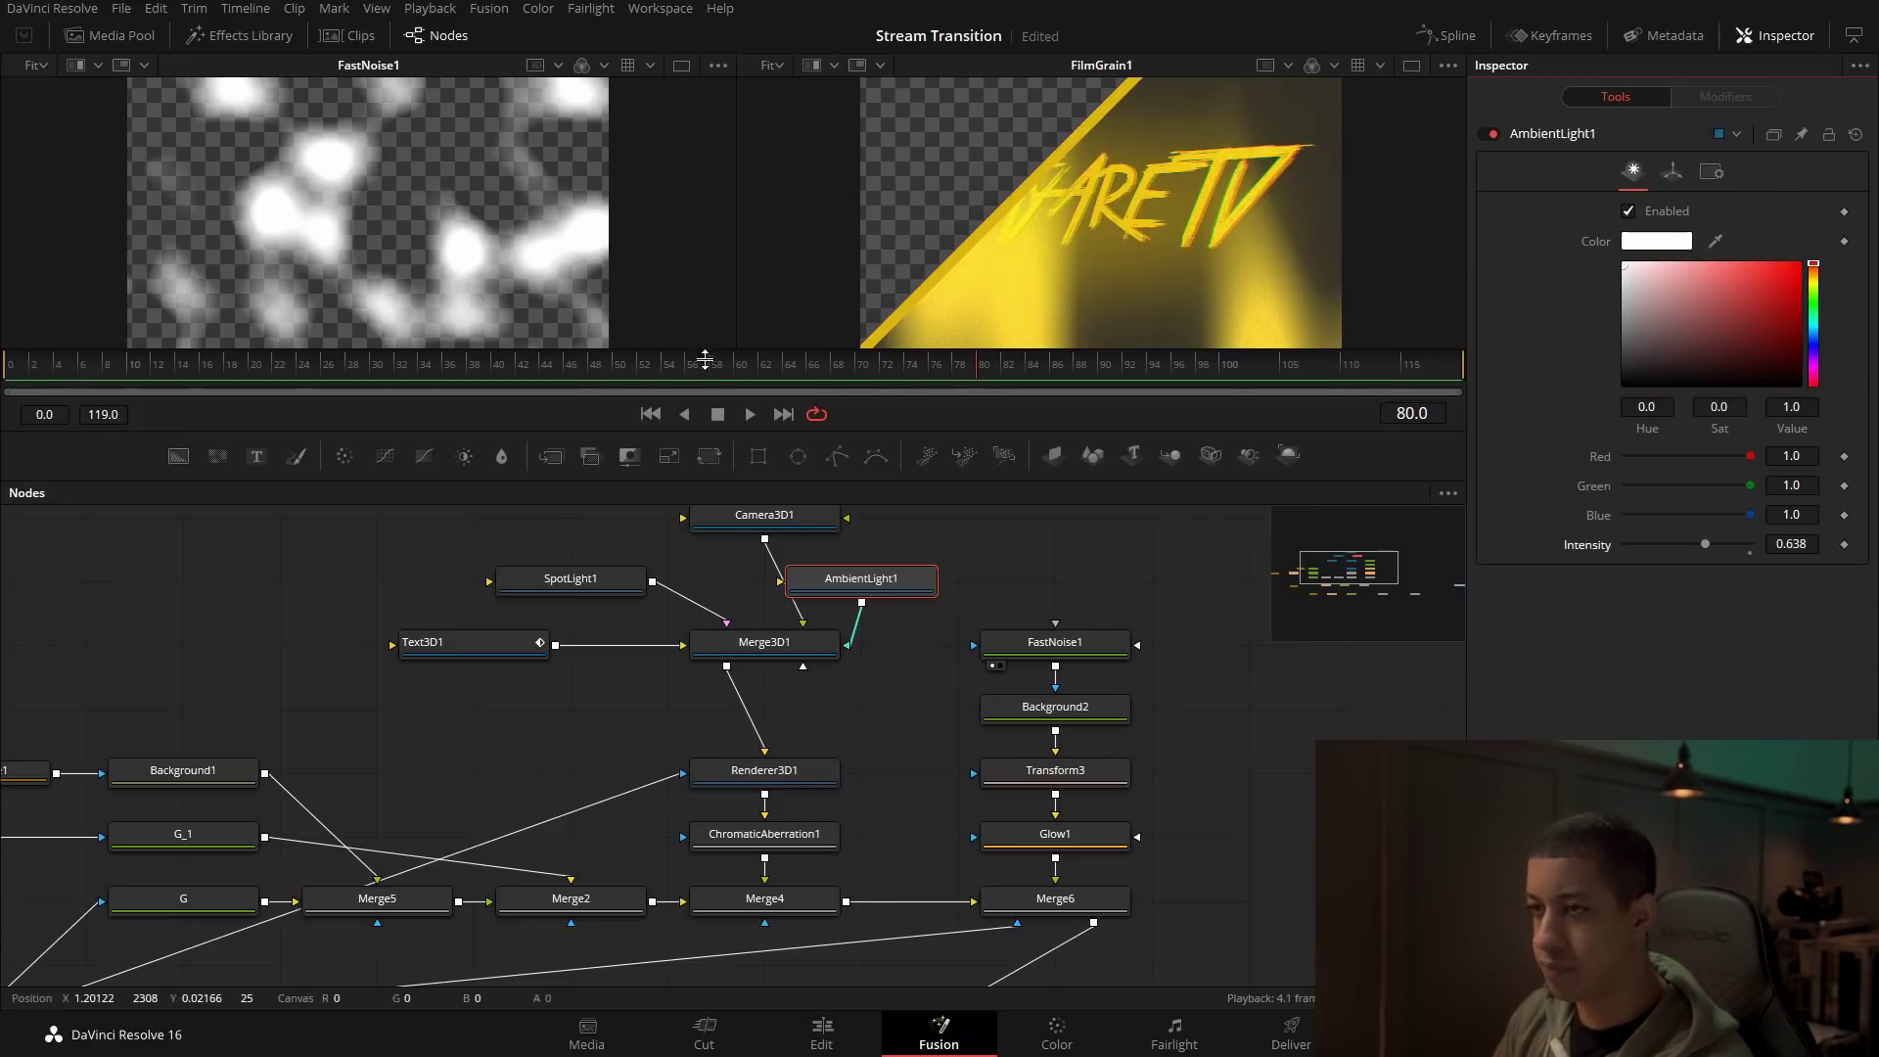
pyautogui.click(507, 364)
pyautogui.moveTo(489, 364); pyautogui.dragTo(296, 365)
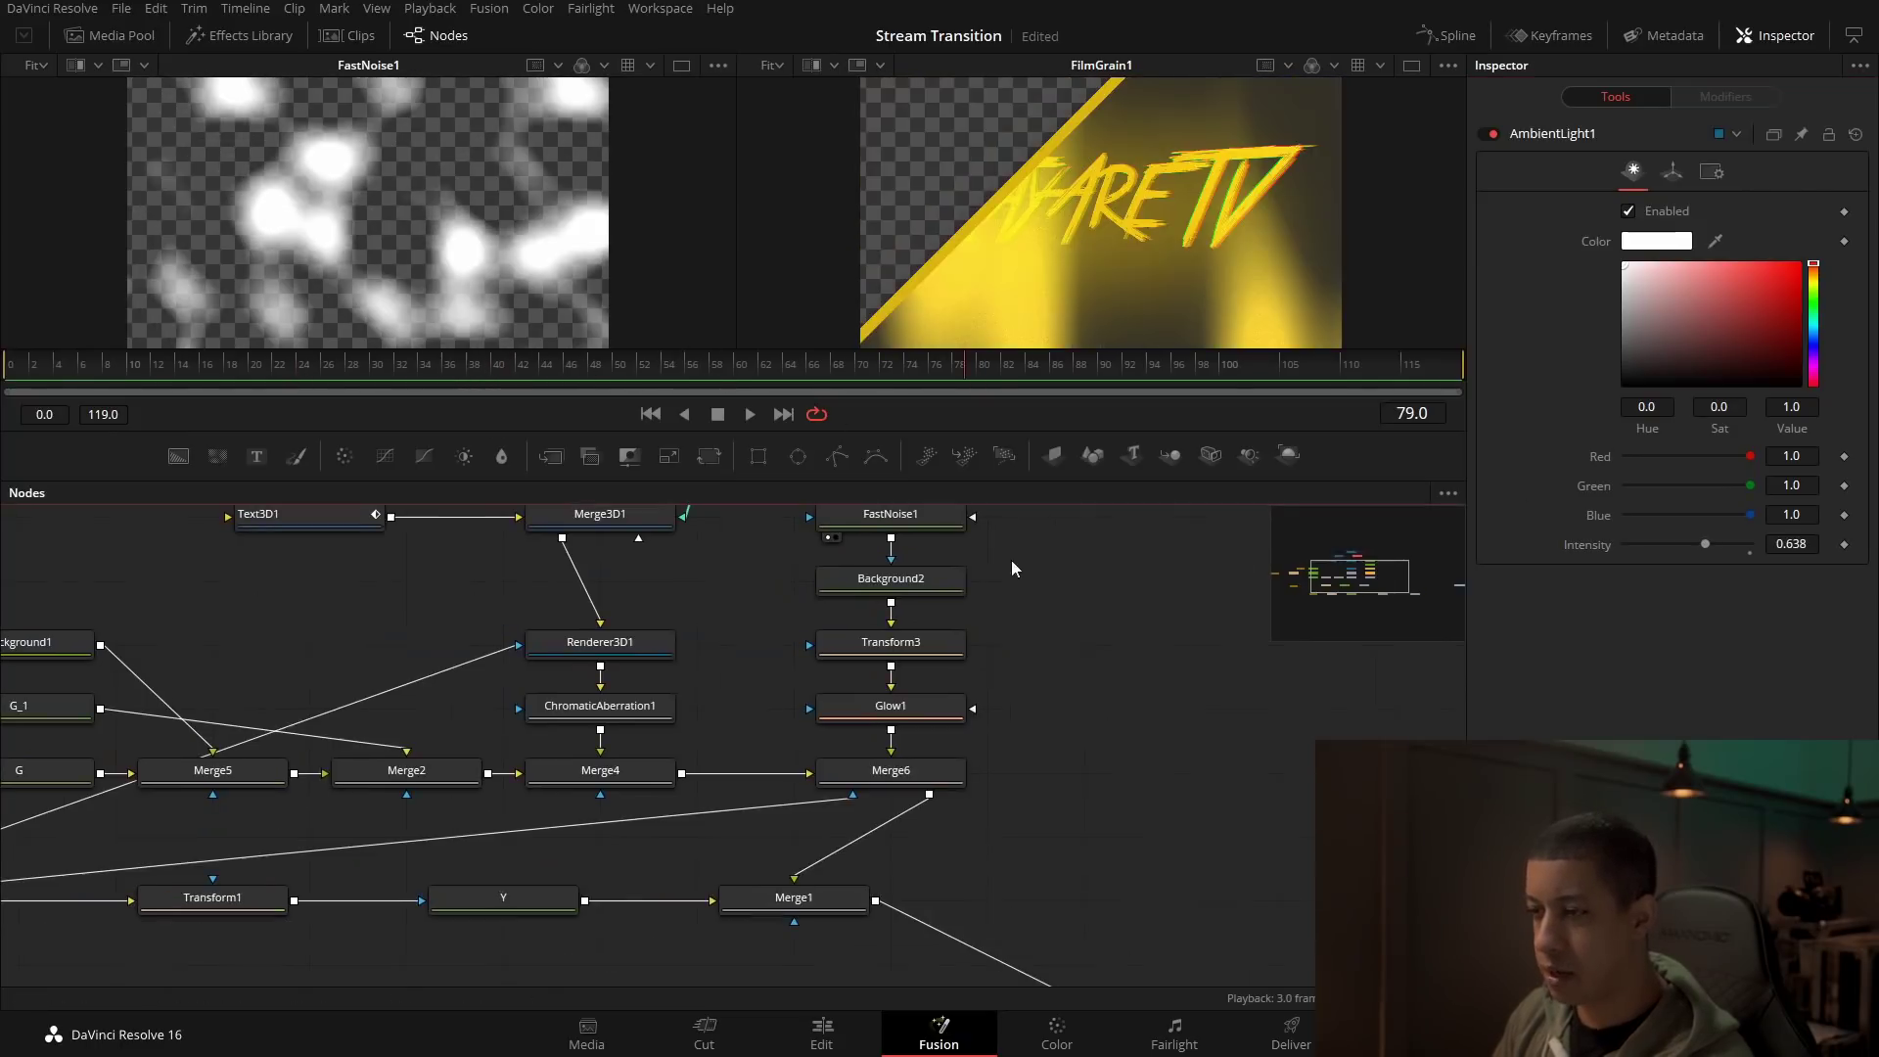
# Step: Set Merge6's Blend to 0.362 and play back the finished transition
pyautogui.click(929, 719)
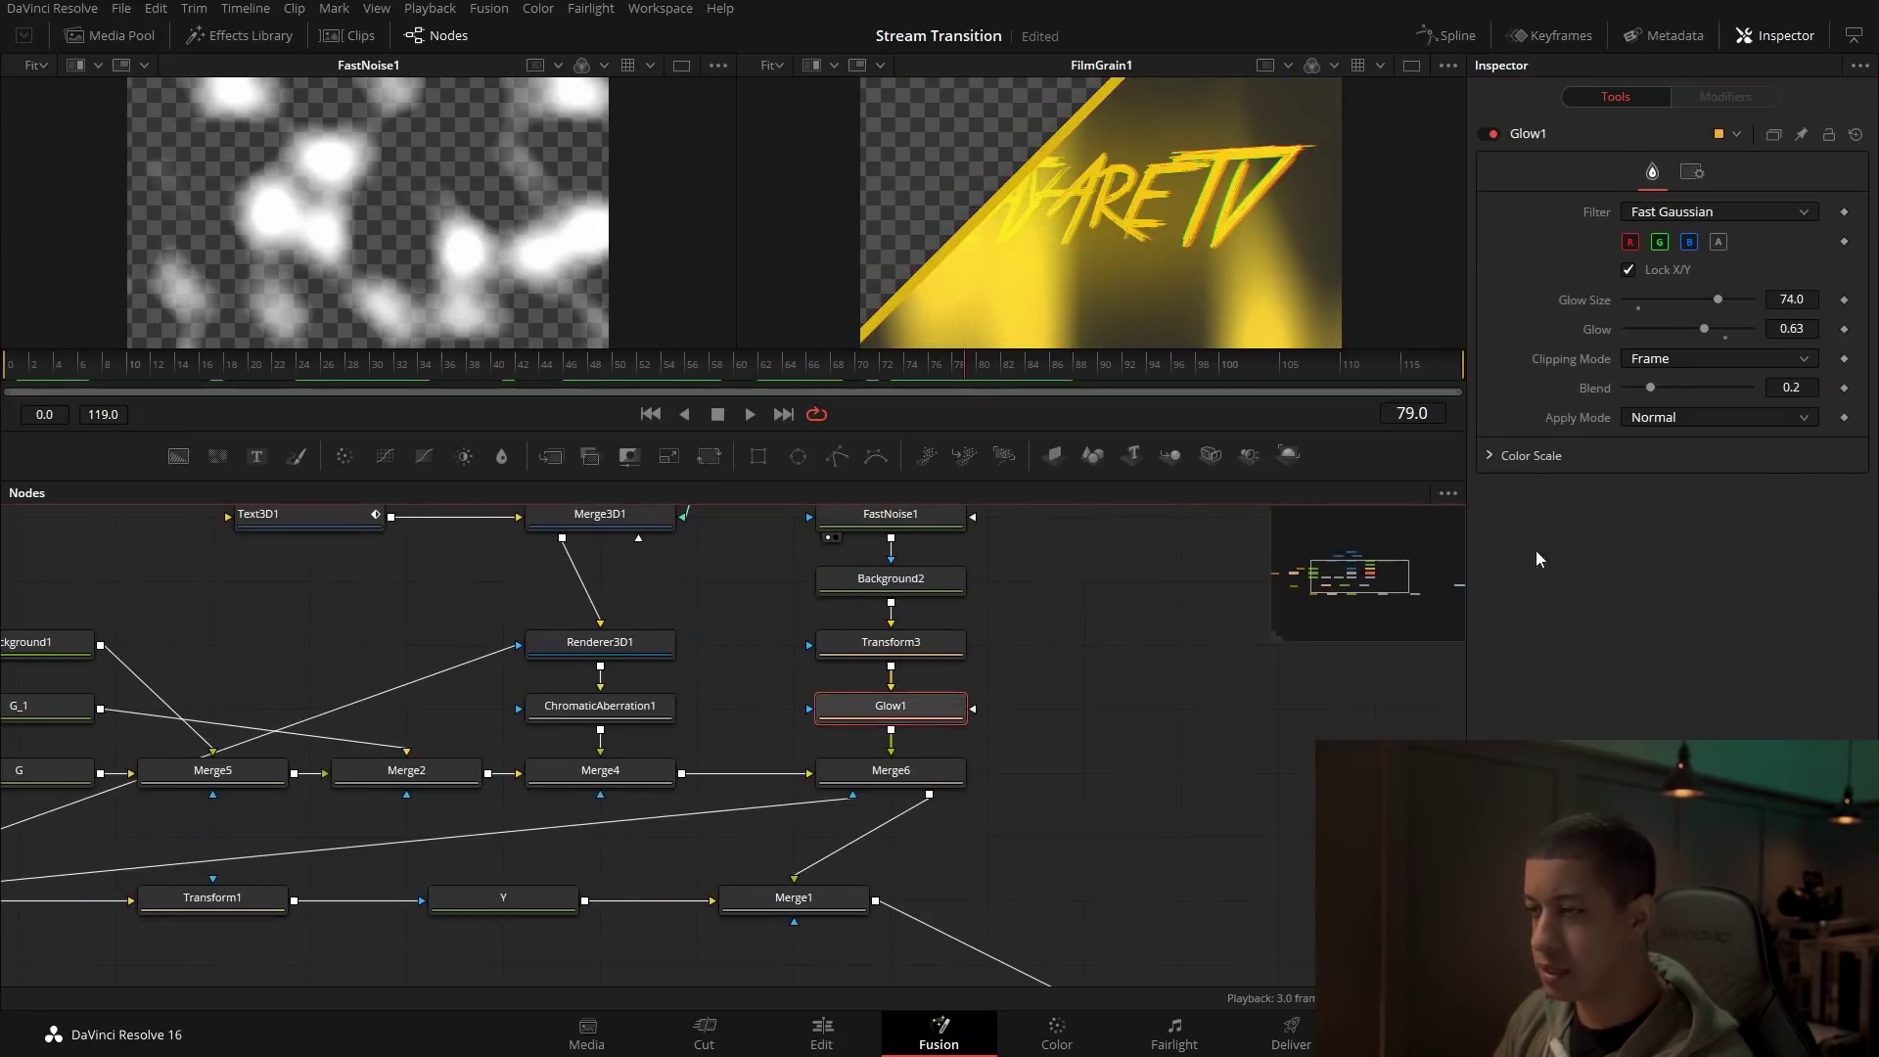
pyautogui.click(910, 773)
pyautogui.moveTo(1735, 442); pyautogui.dragTo(1670, 438)
pyautogui.press('space')
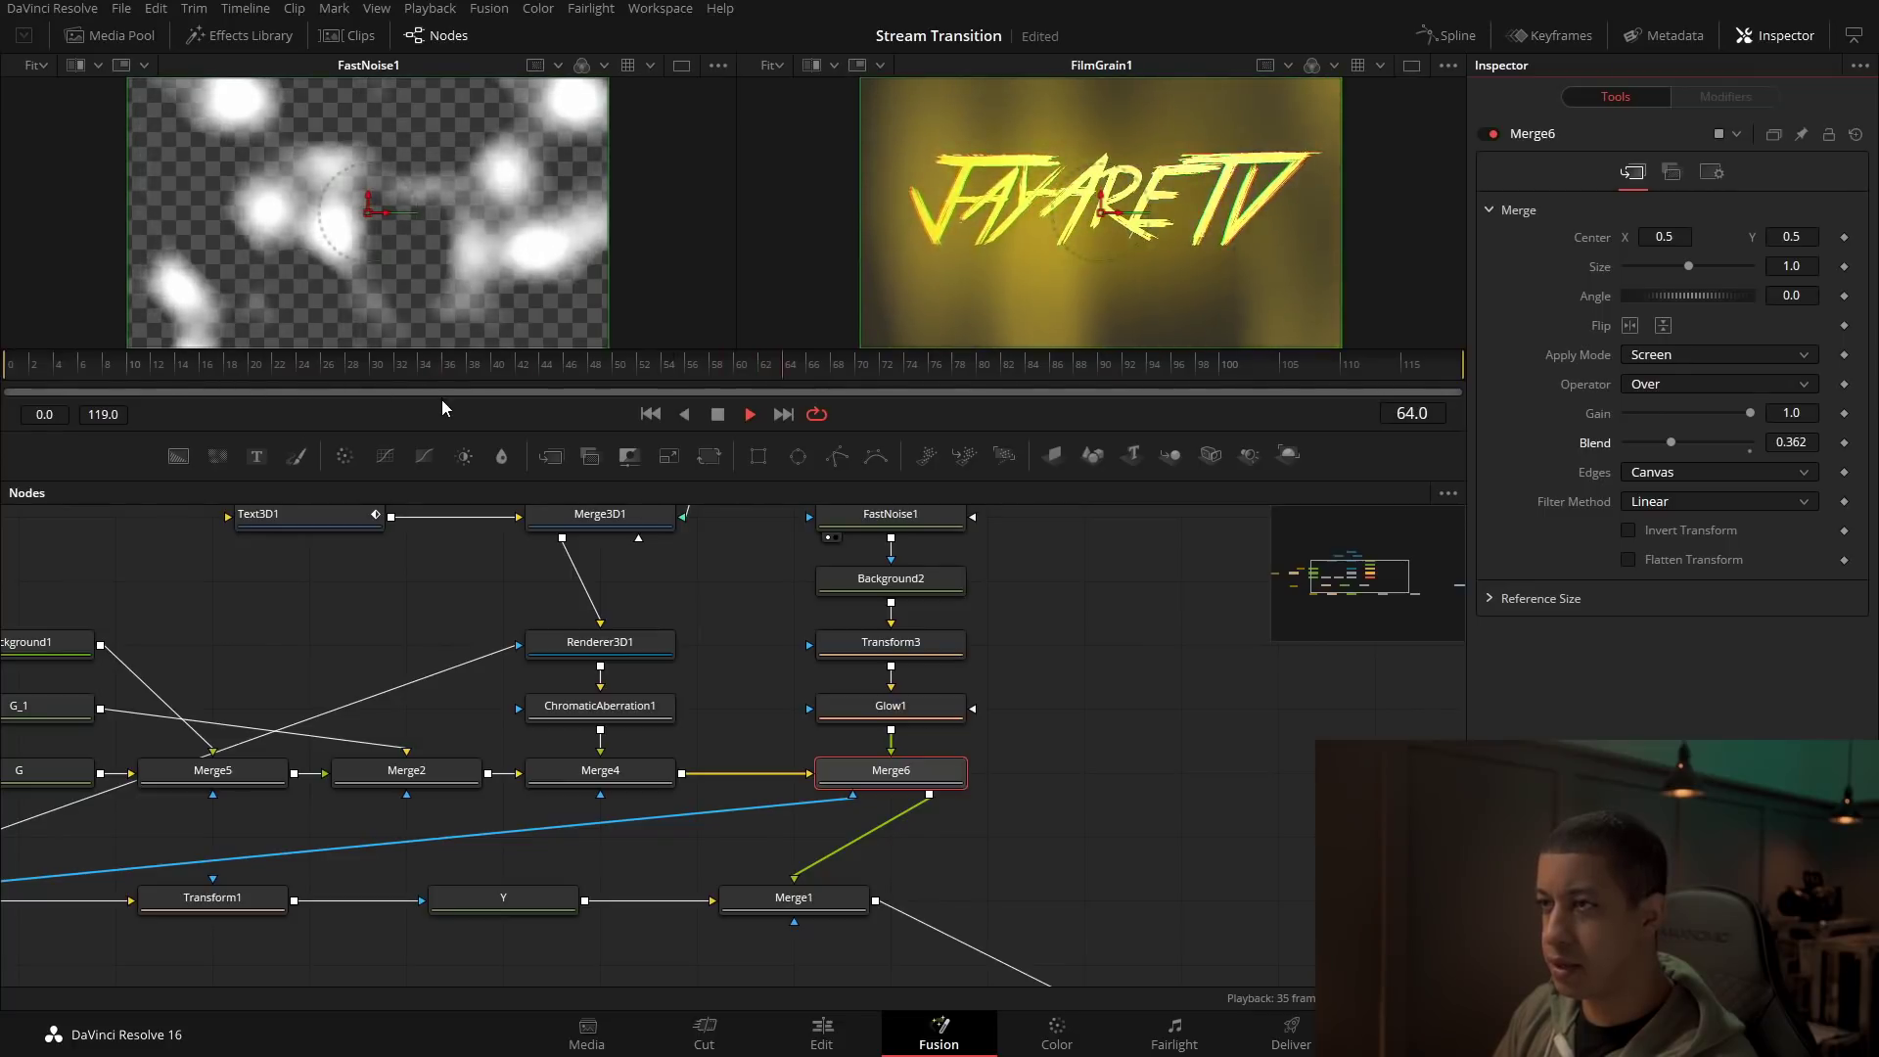
pyautogui.press('space')
# Step: Purge the Fusion render cache and play the transition from frame 0
pyautogui.scroll(-4, 1028, 685)
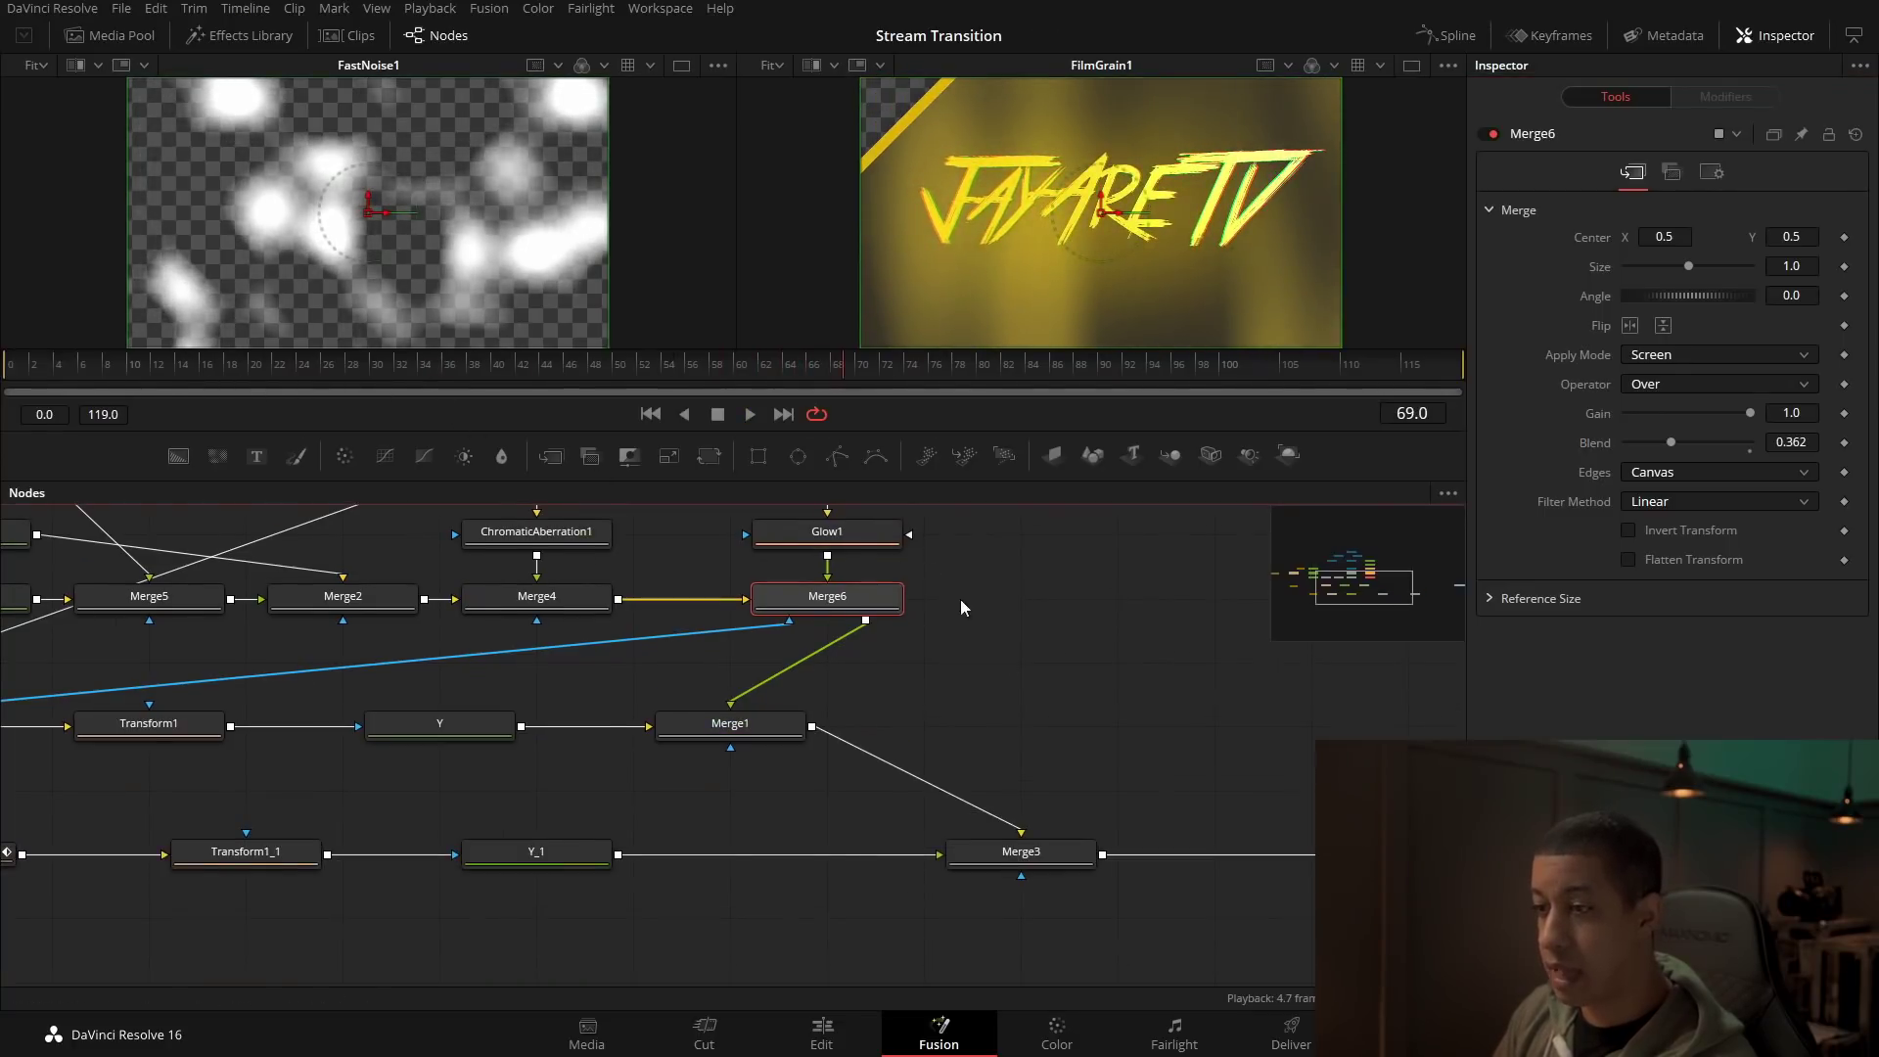
pyautogui.hscroll(6, 881, 636)
pyautogui.rightClick(1817, 989)
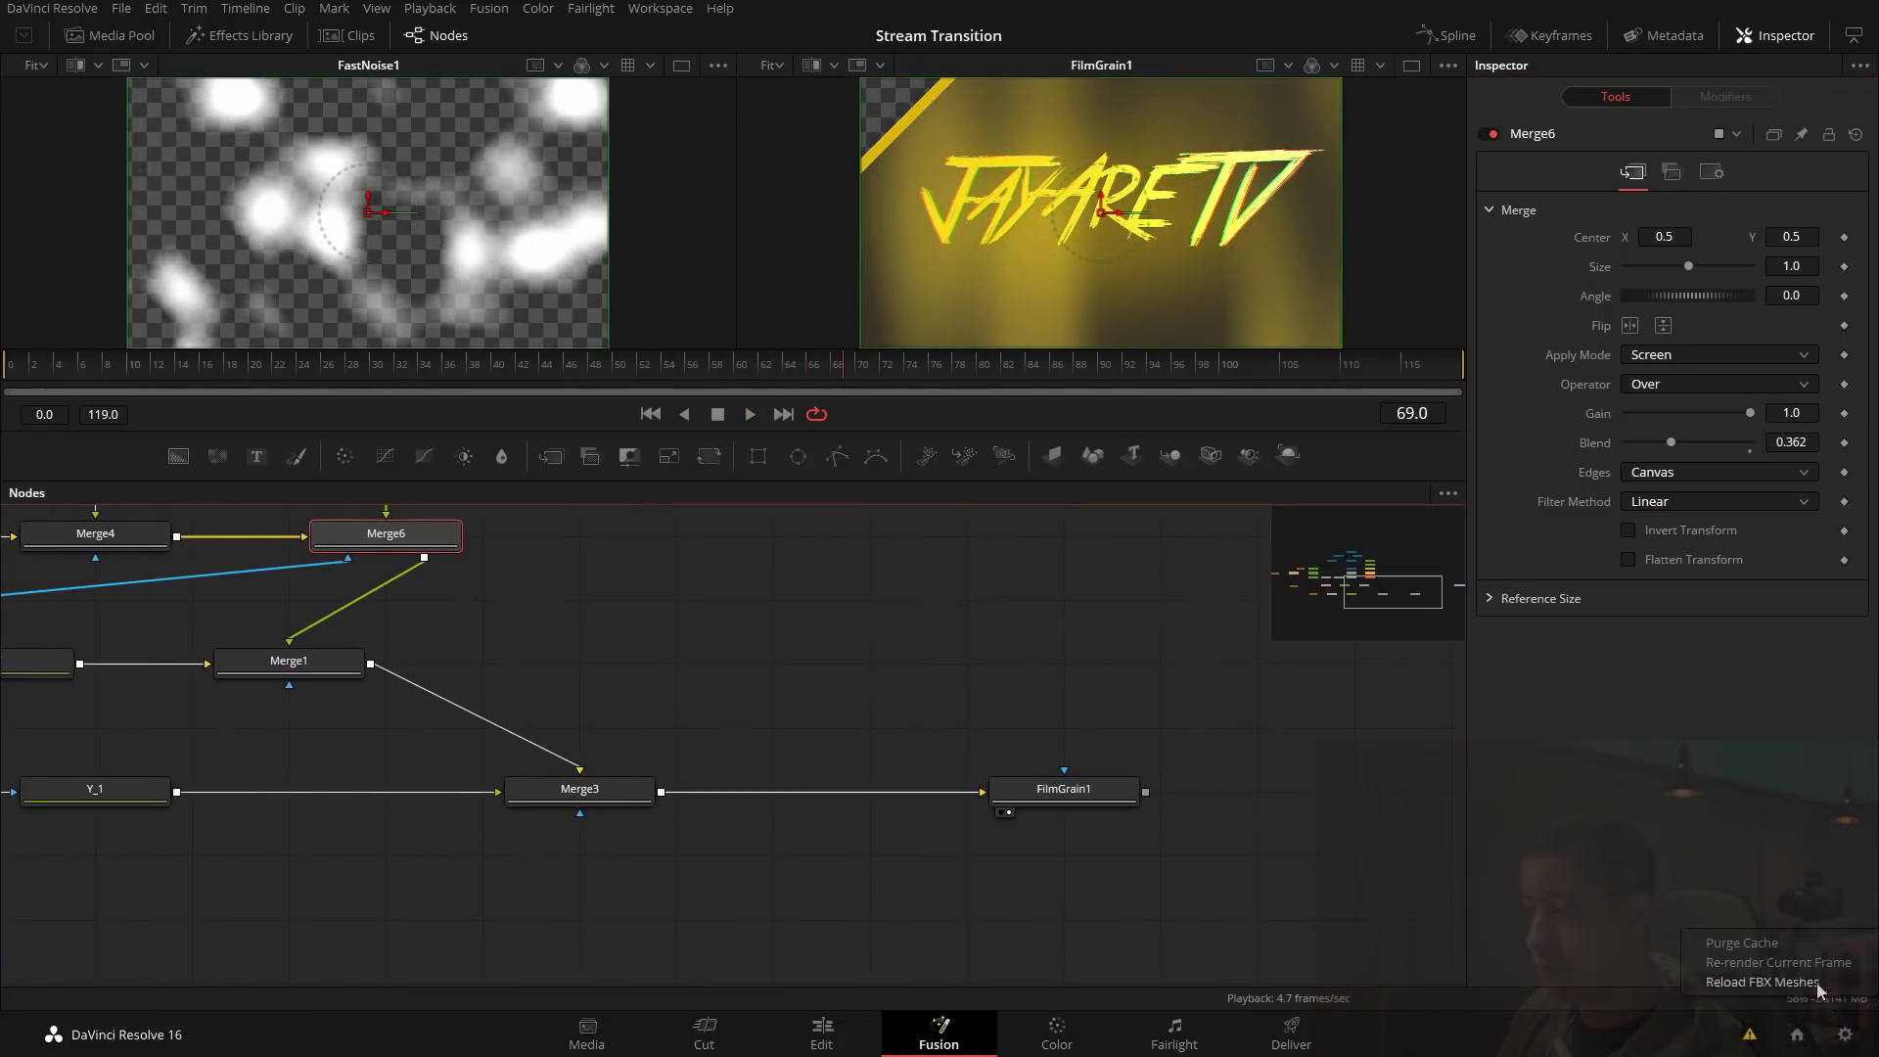
pyautogui.click(1795, 945)
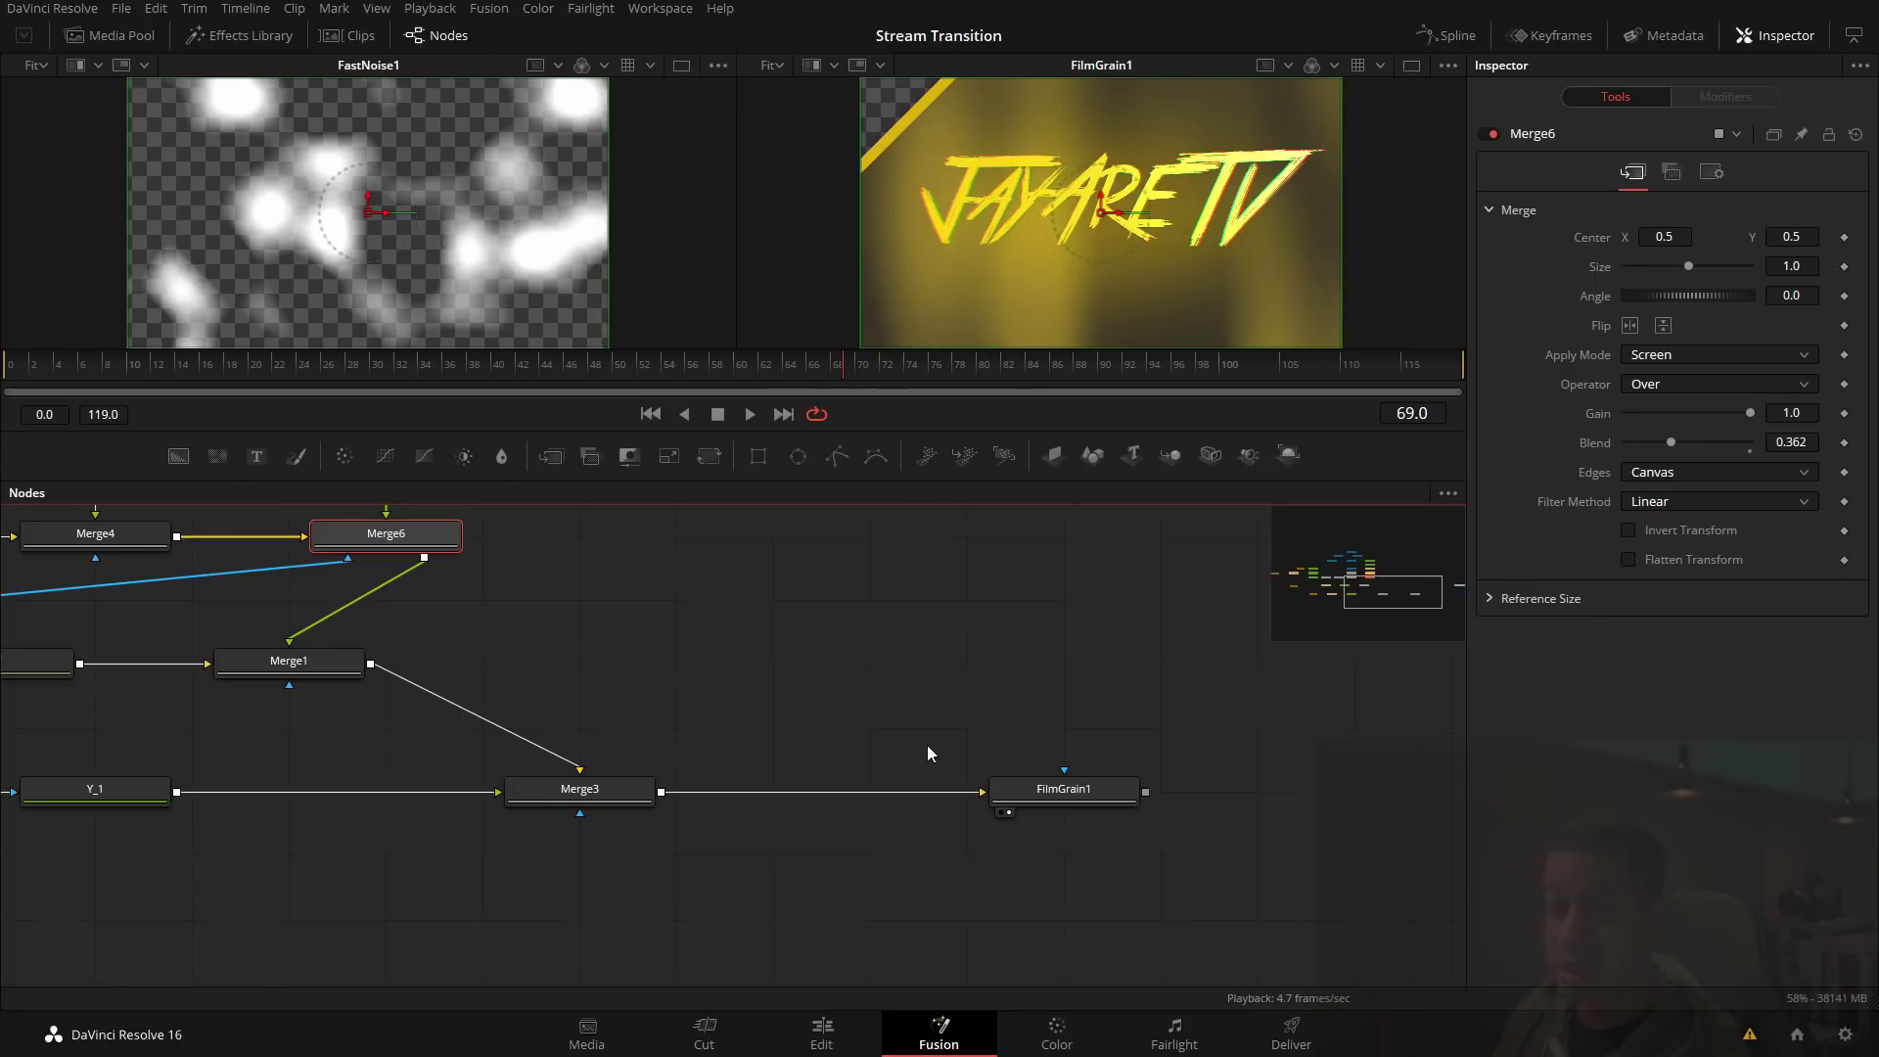
pyautogui.moveTo(210, 360); pyautogui.dragTo(4, 362)
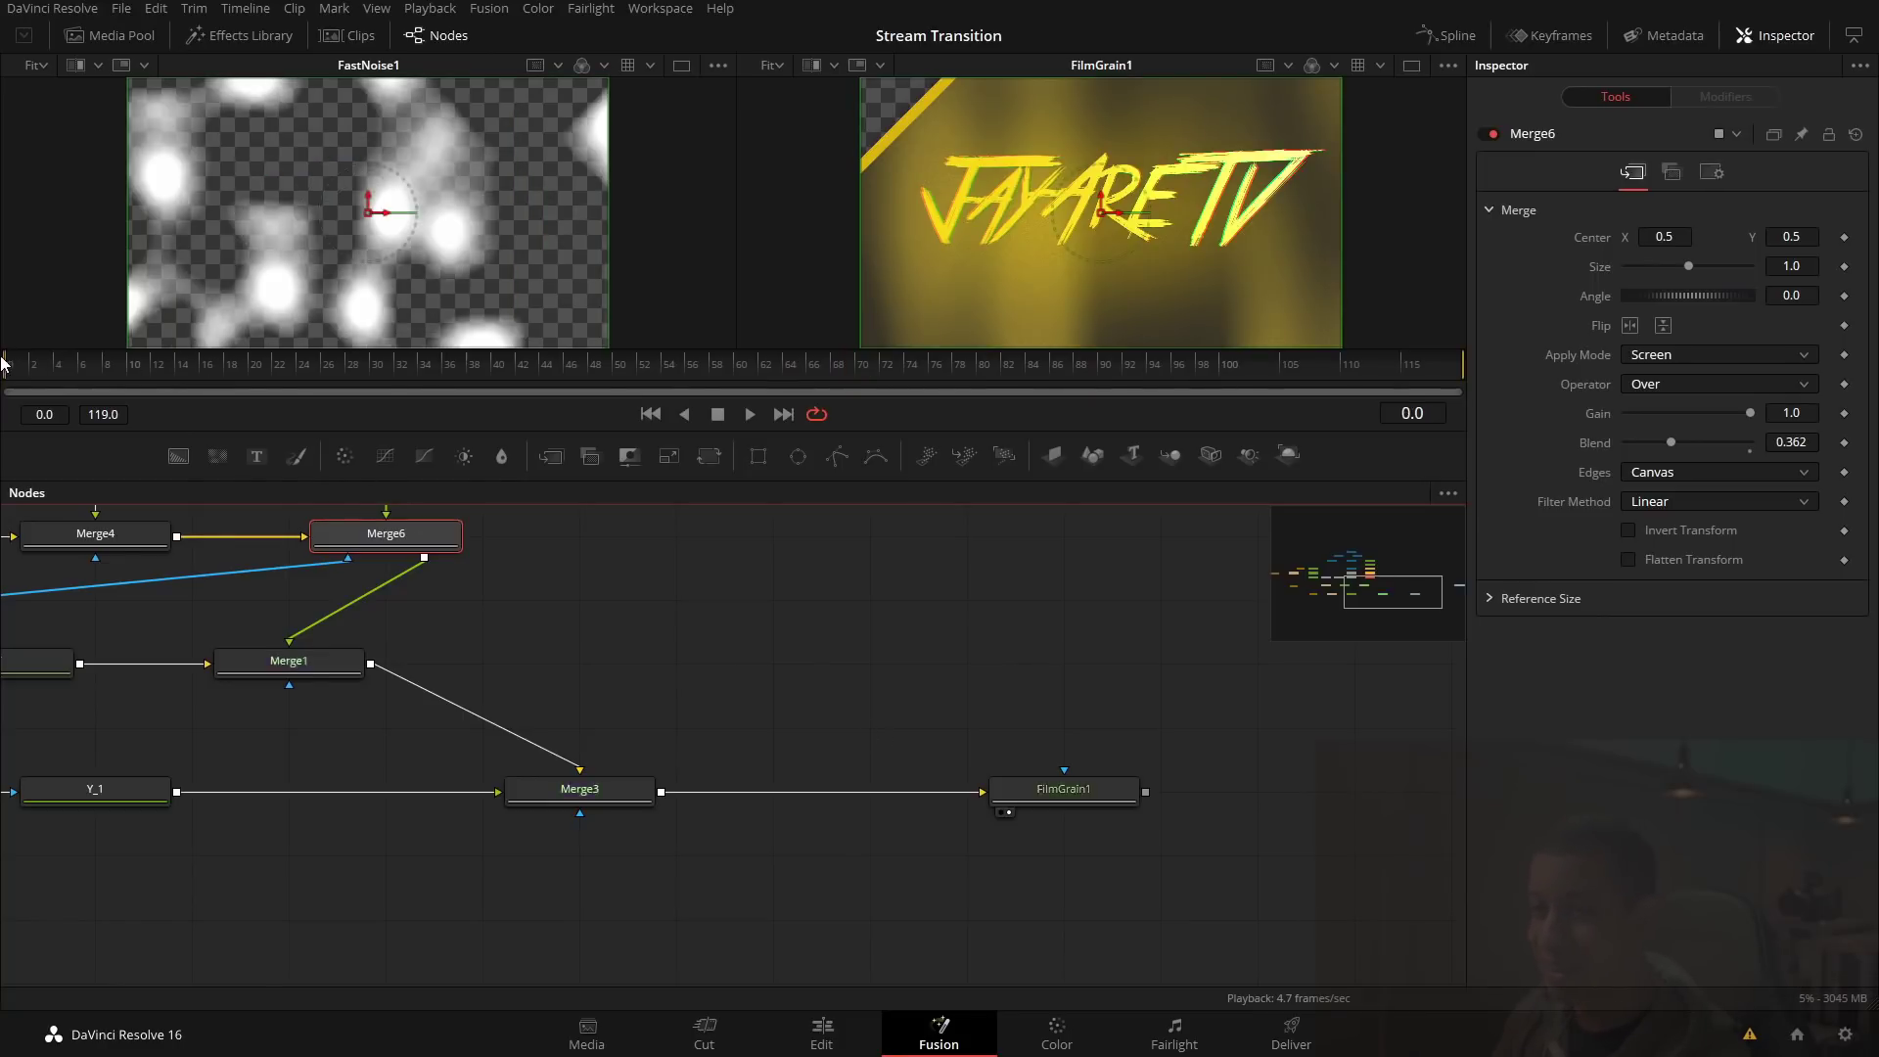
pyautogui.click(750, 414)
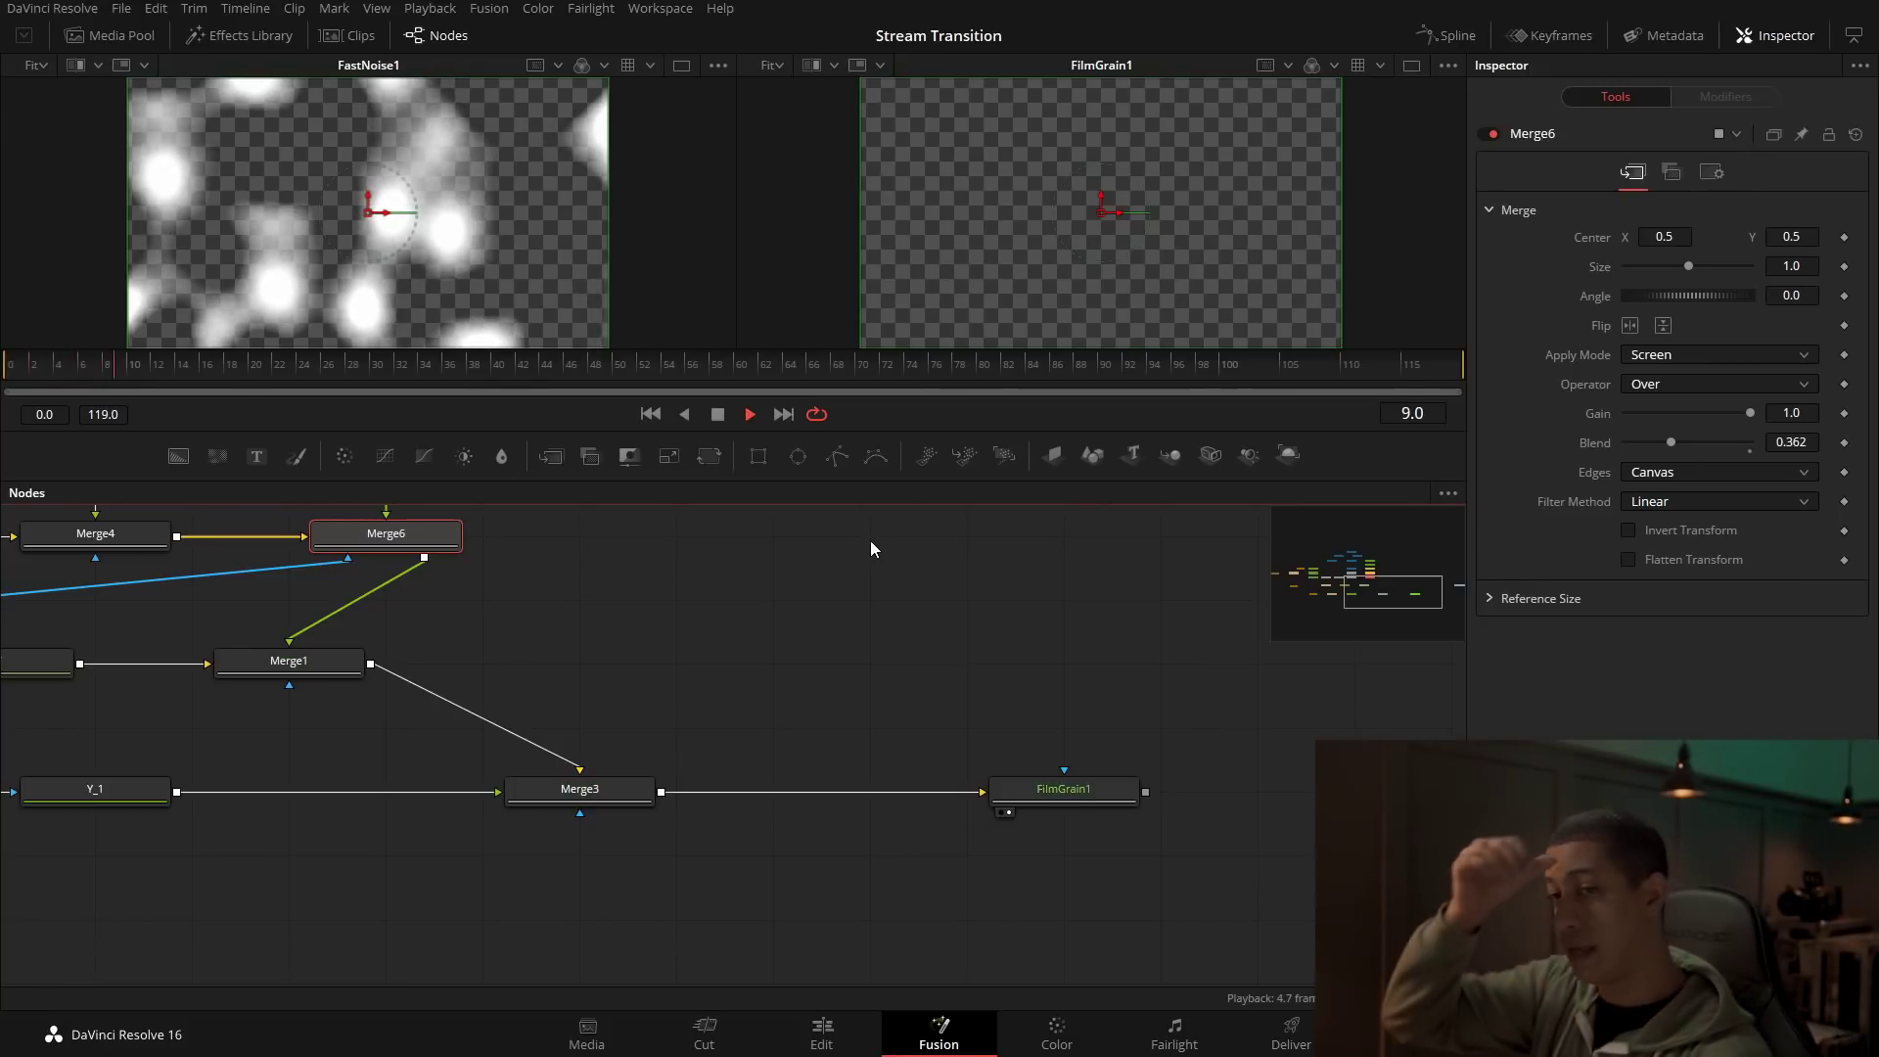
# Step: Show FilmGrain1 in a single enlarged viewer and review the playback of the full transition
pyautogui.click(1024, 796)
pyautogui.press('1')
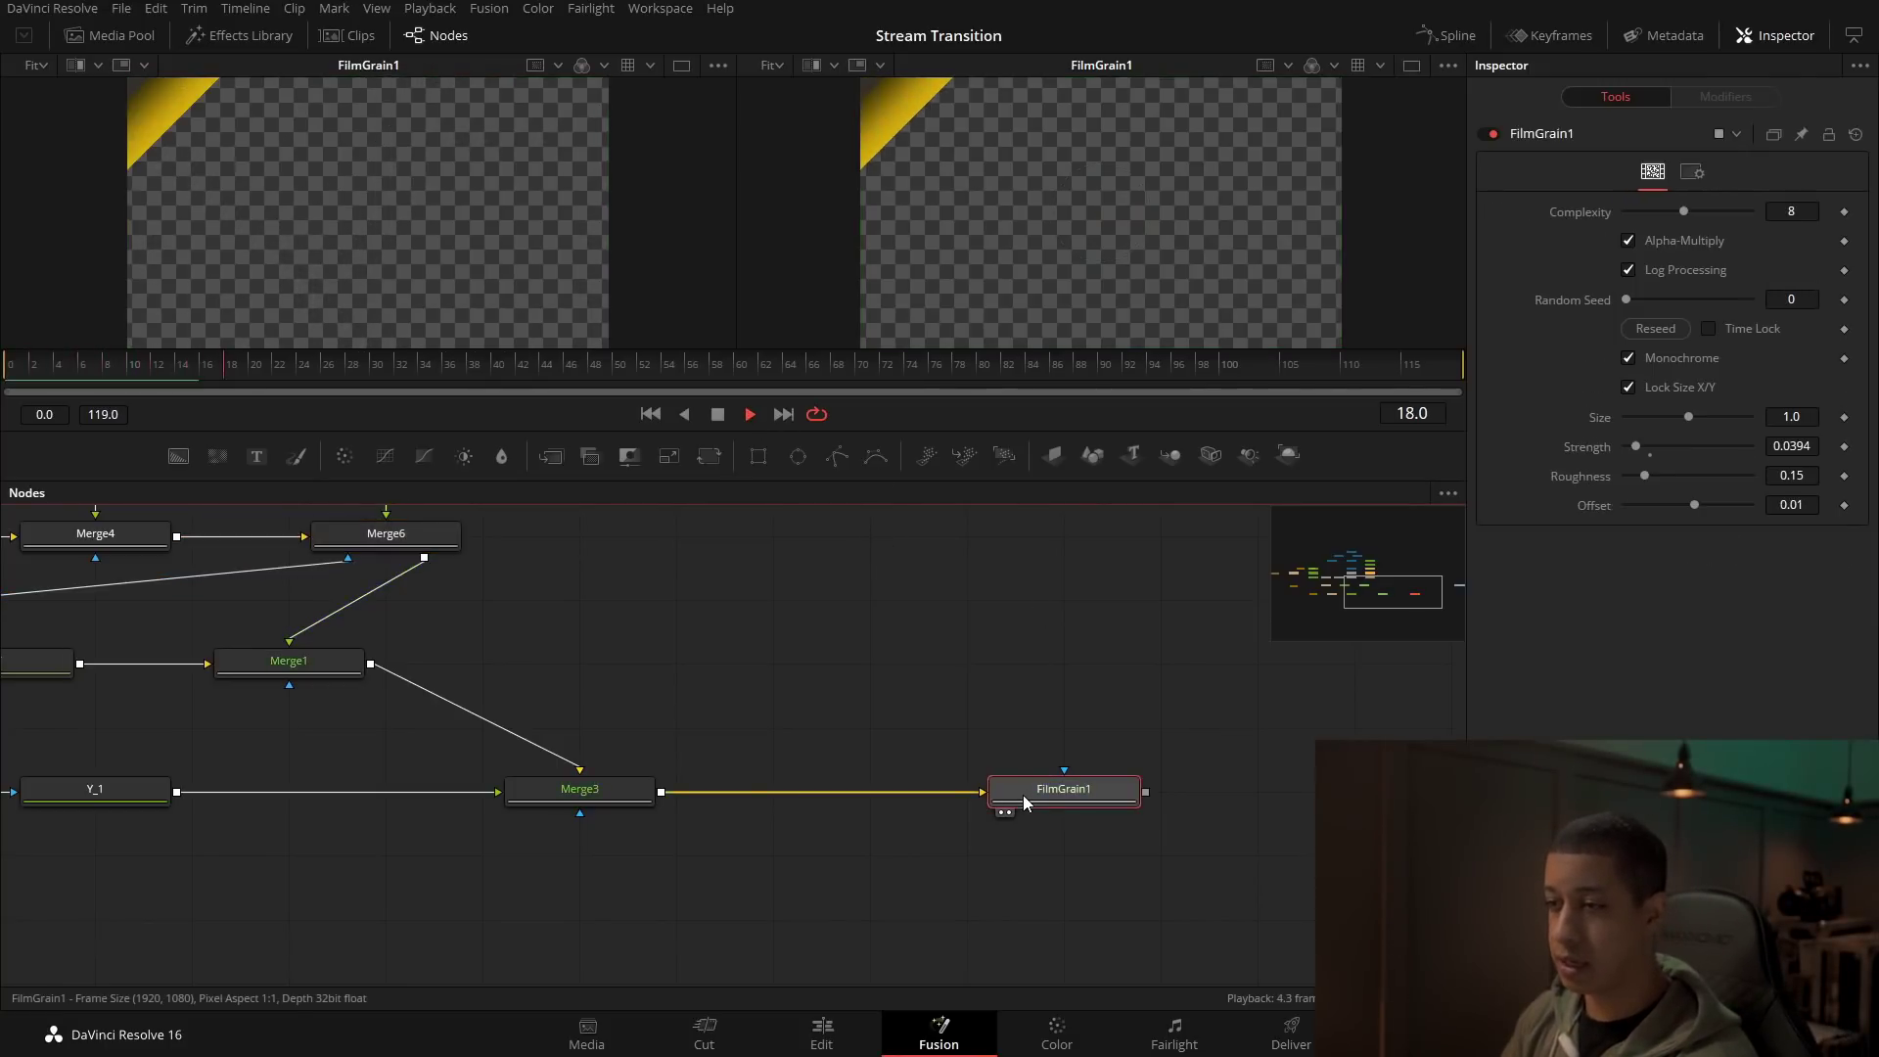
pyautogui.click(1411, 65)
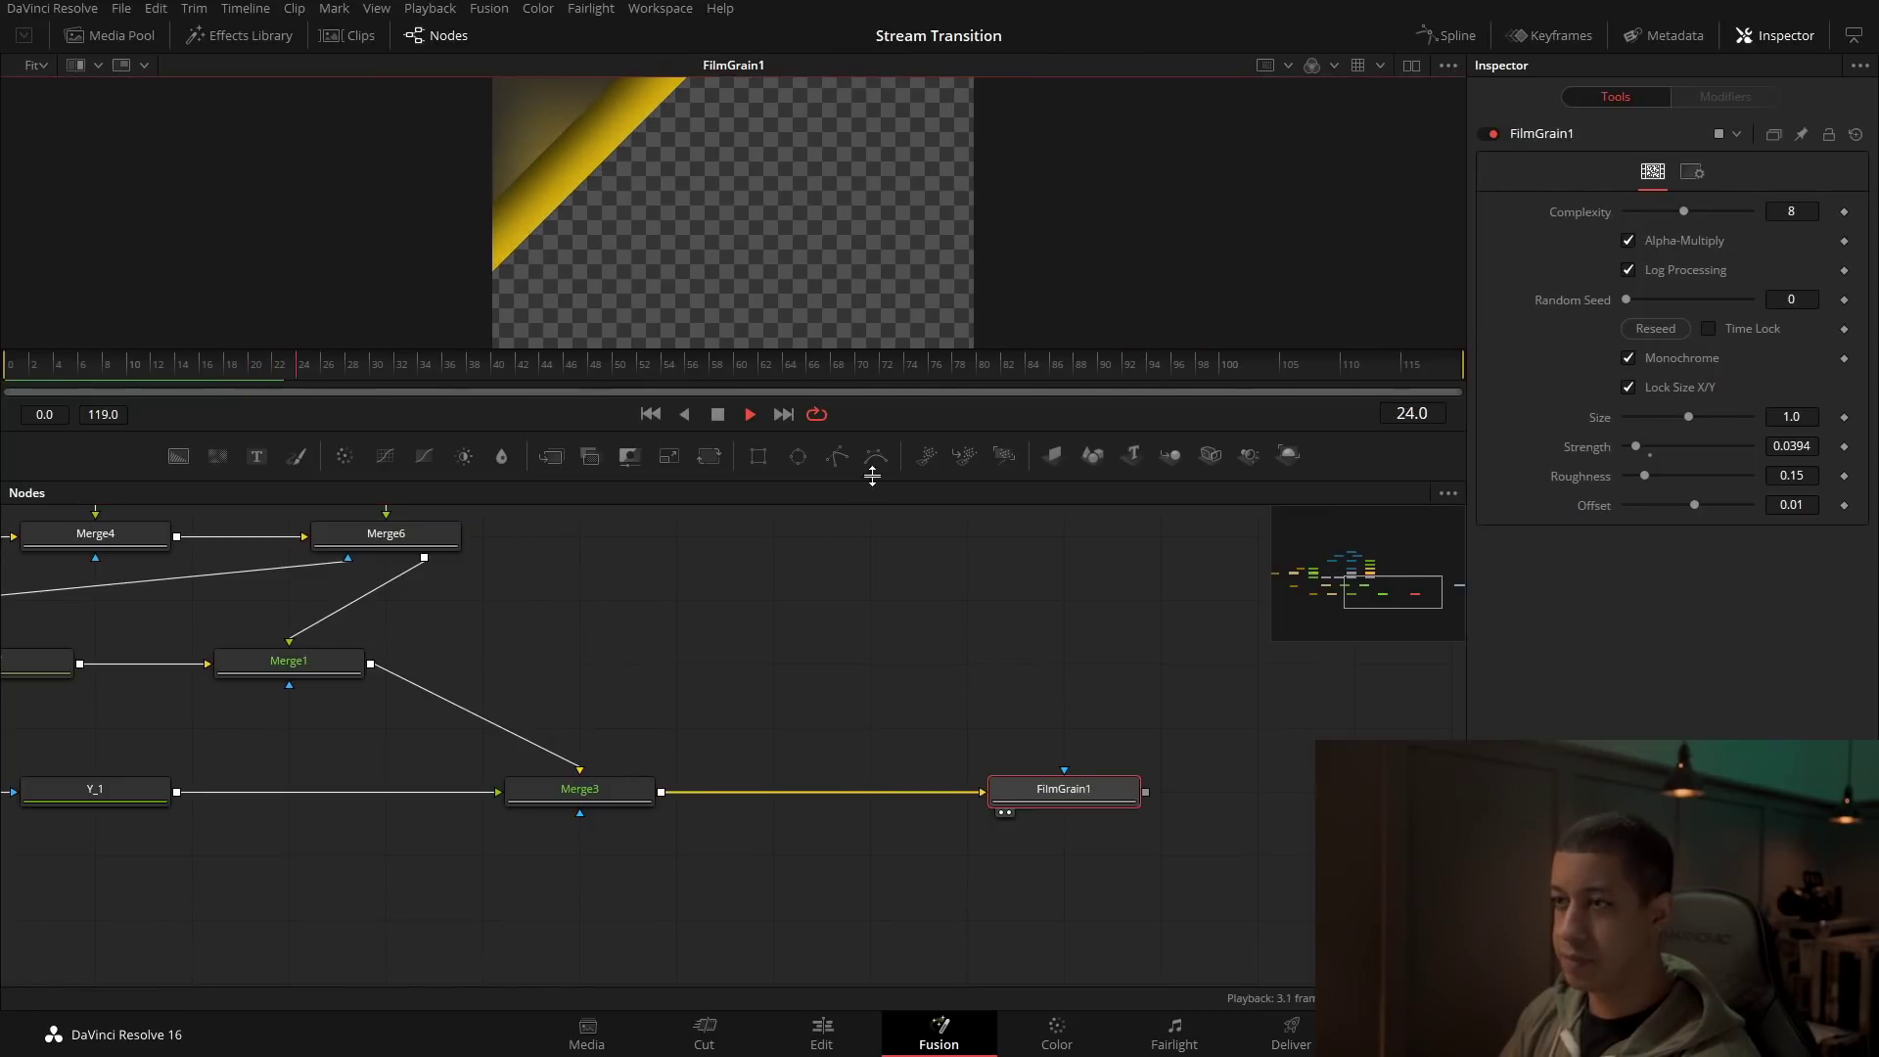
pyautogui.moveTo(910, 460); pyautogui.dragTo(910, 713)
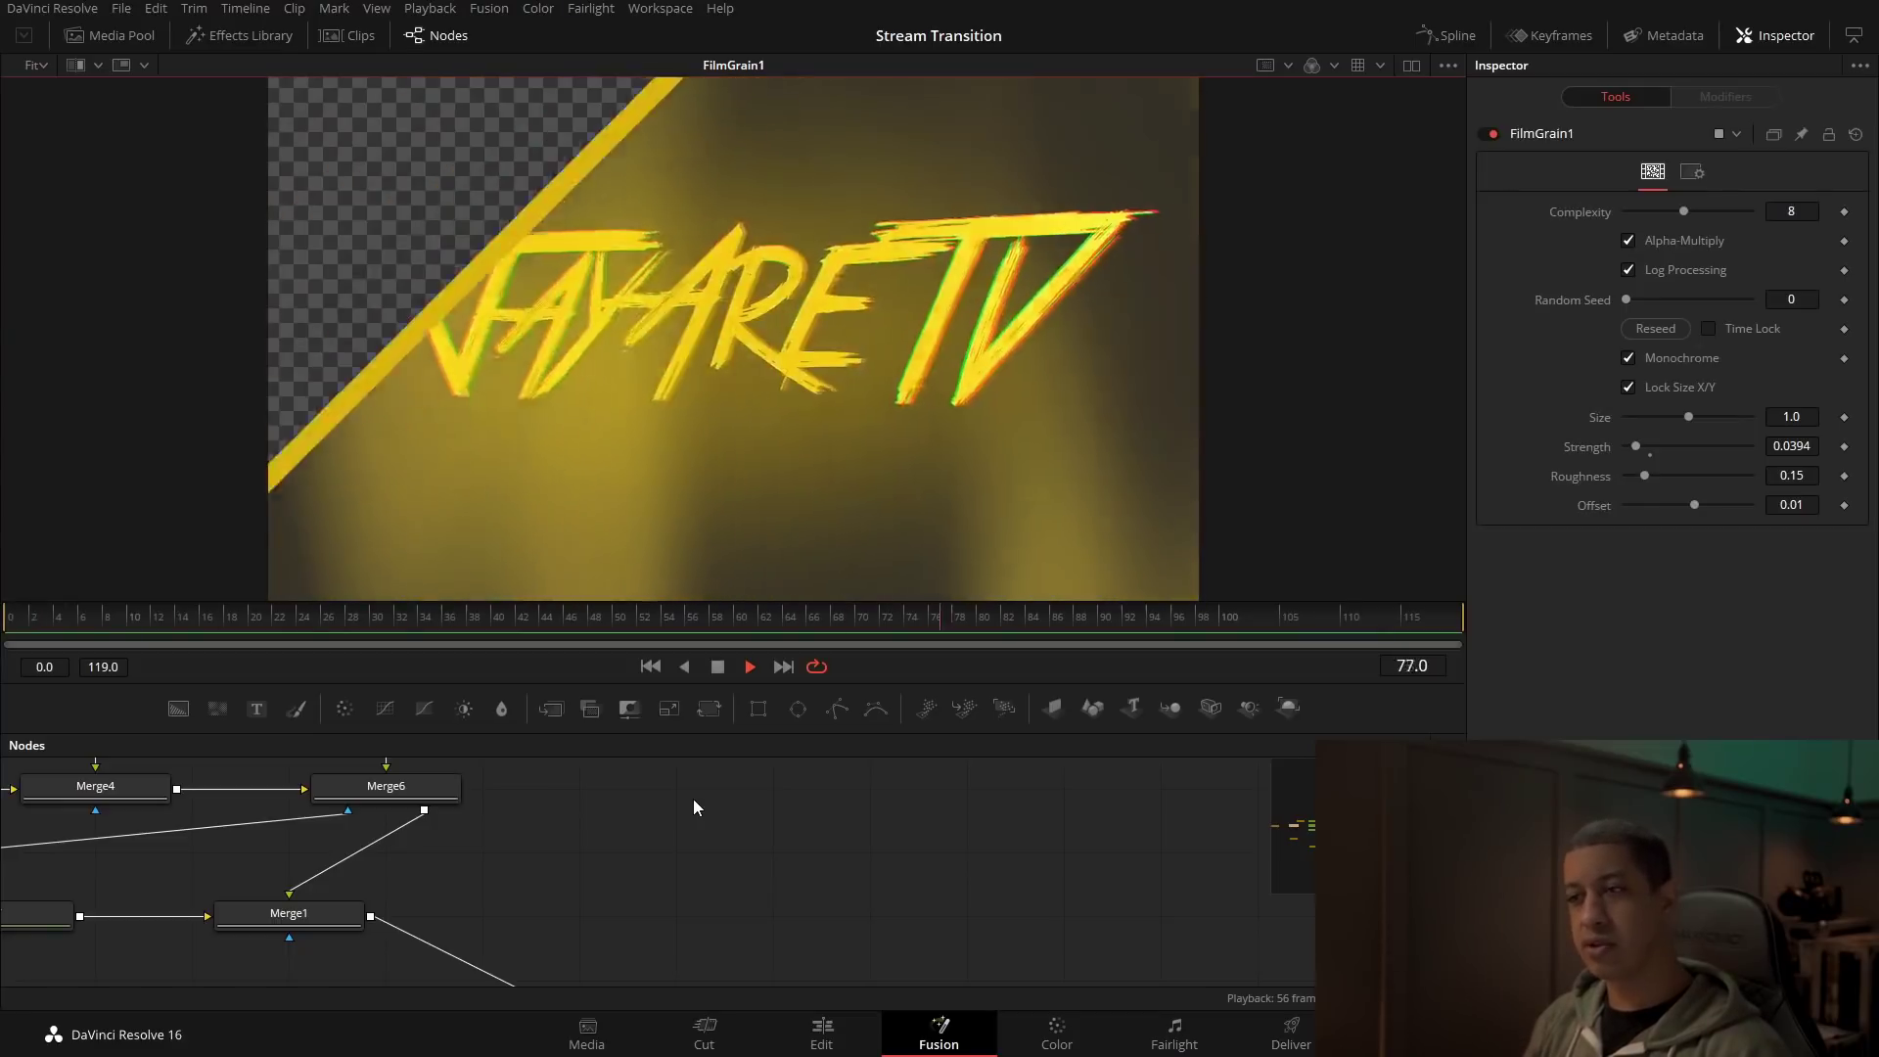
pyautogui.press('space')
# Step: Insert an Ellipse mask into Merge6's effect mask connection and set its Paint Mode to Subtract
pyautogui.moveTo(501, 842); pyautogui.dragTo(853, 900)
pyautogui.moveTo(877, 838); pyautogui.dragTo(862, 767)
pyautogui.moveTo(797, 706); pyautogui.dragTo(747, 807)
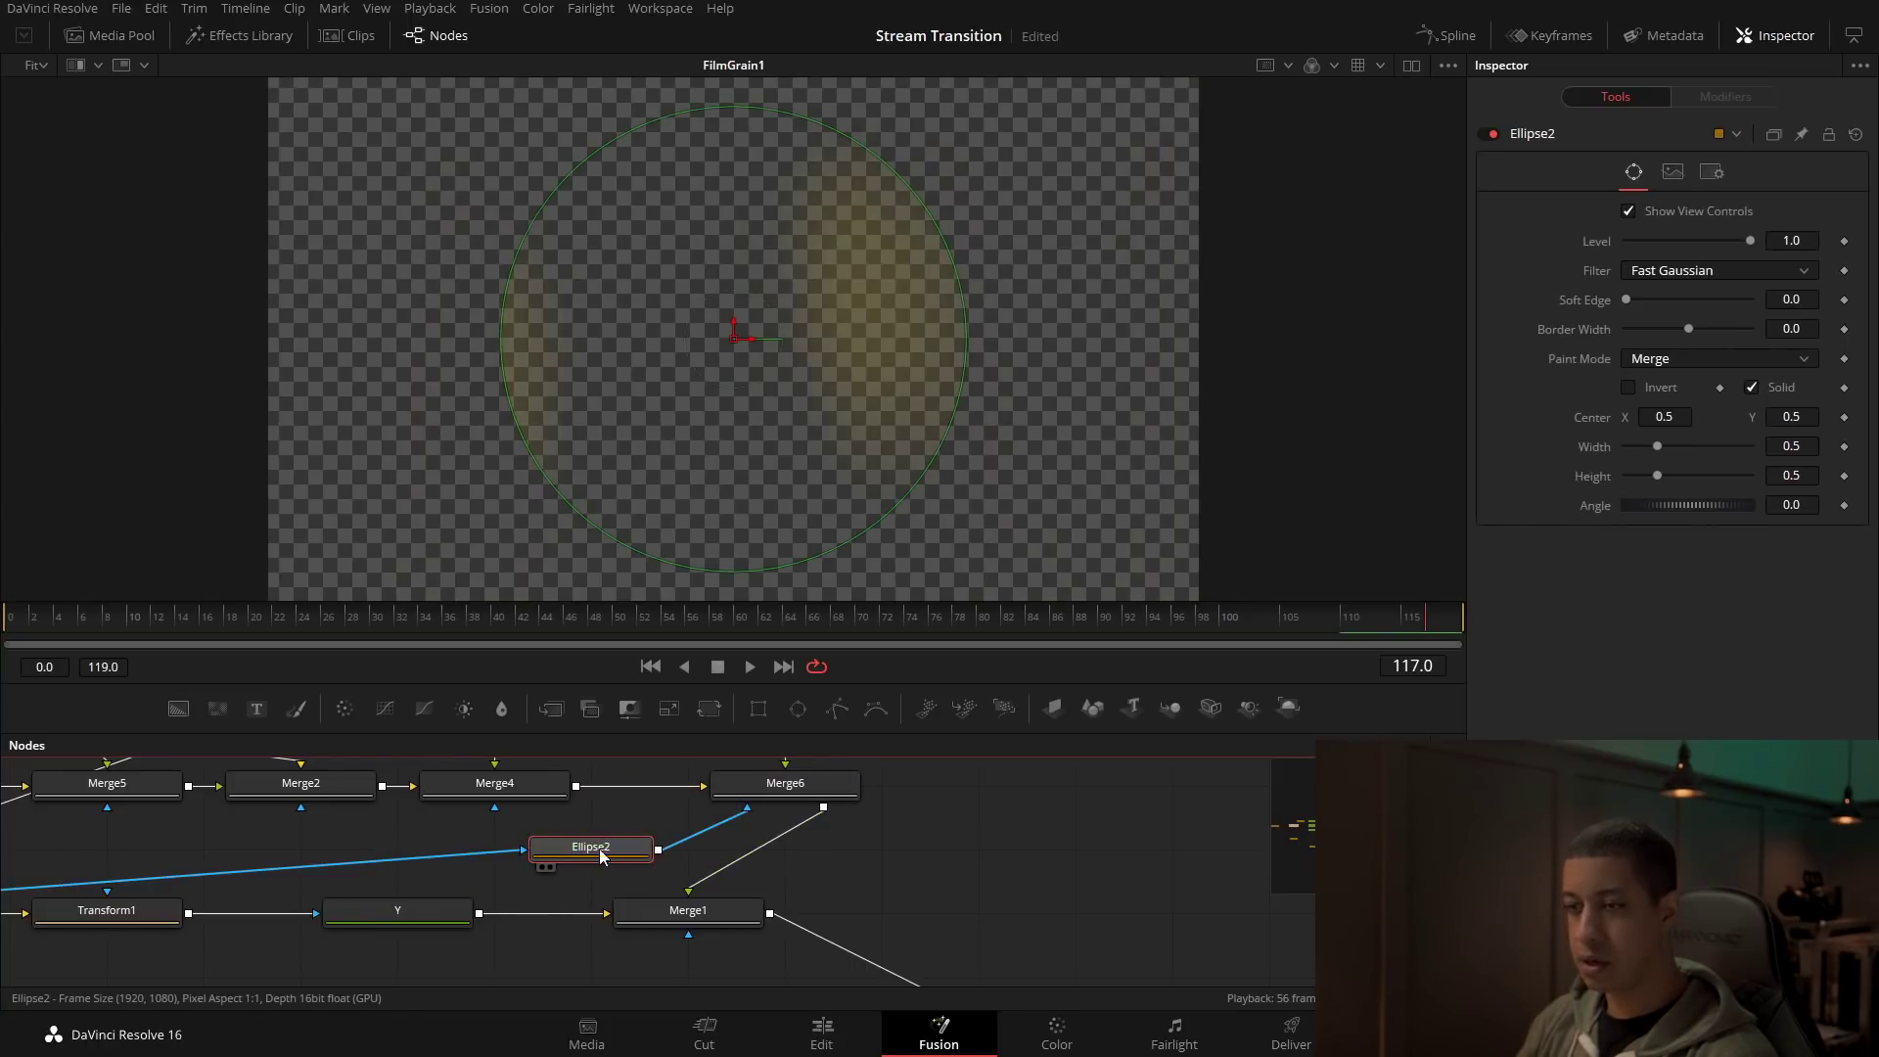
pyautogui.click(1705, 360)
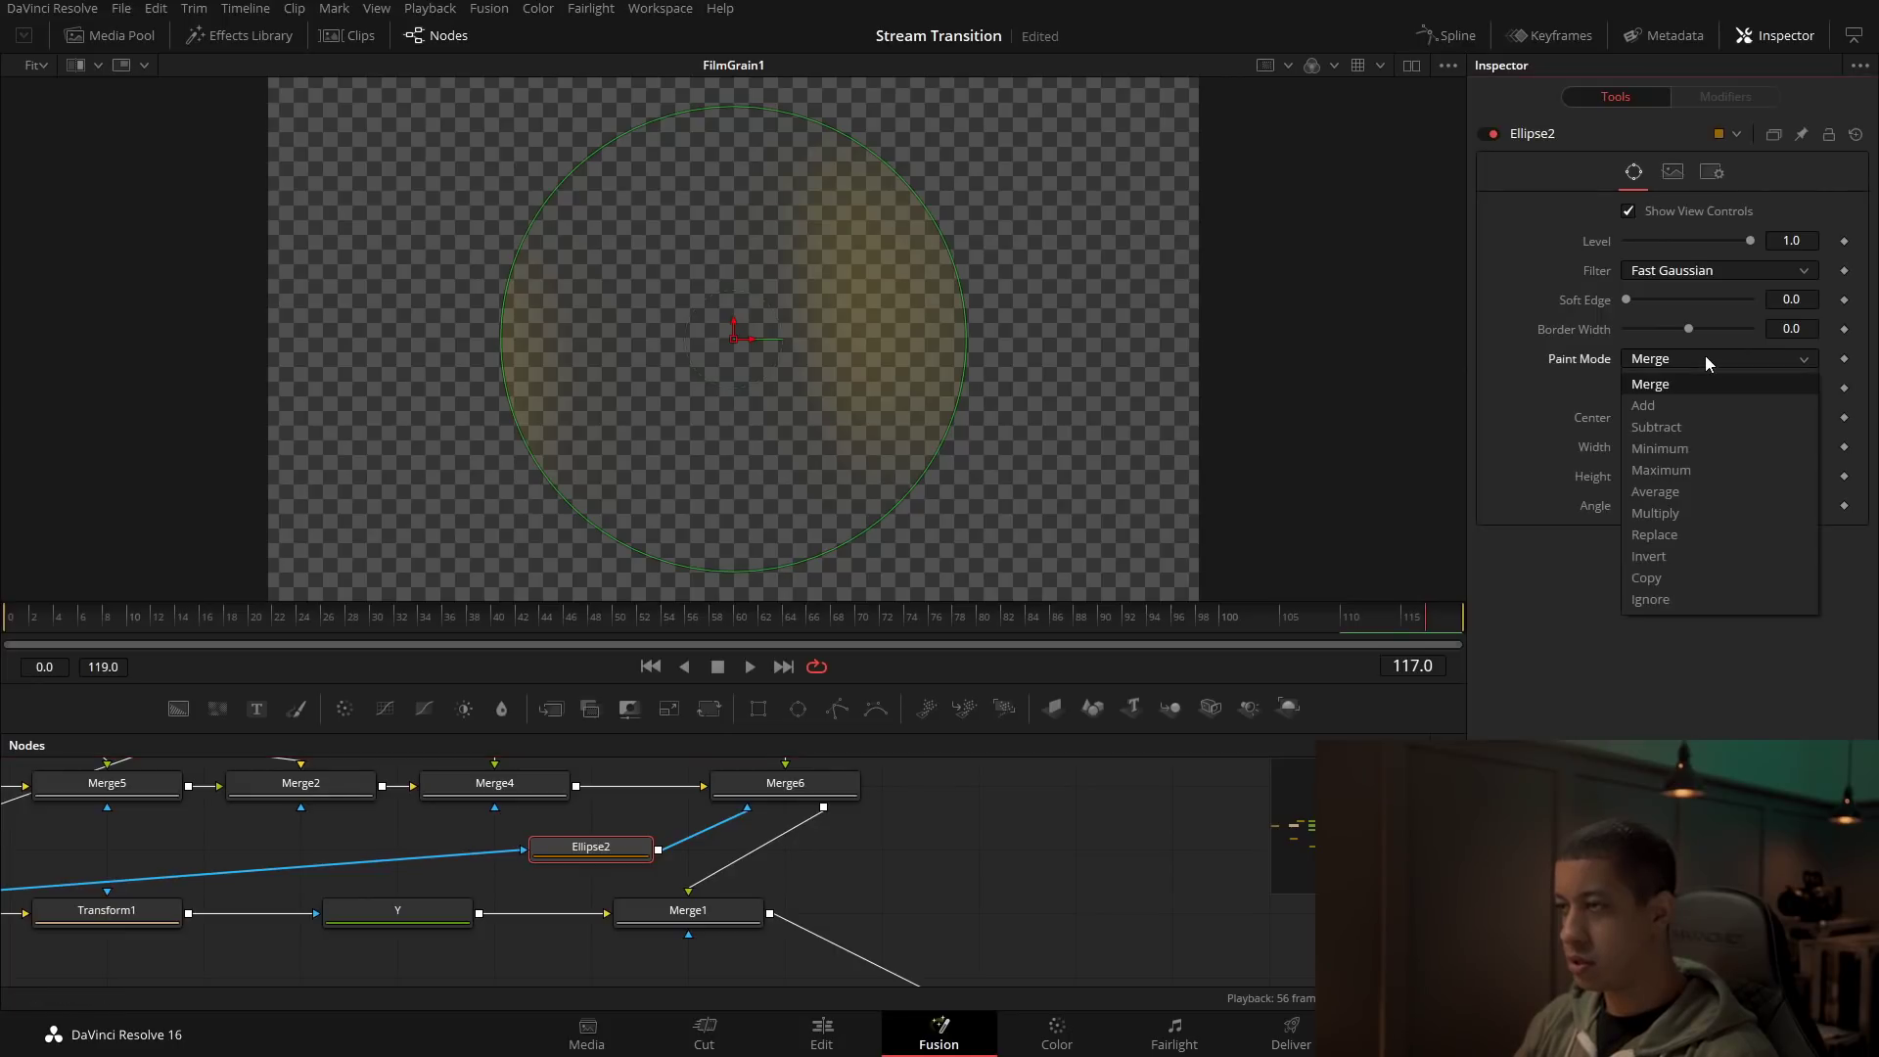
pyautogui.click(1714, 423)
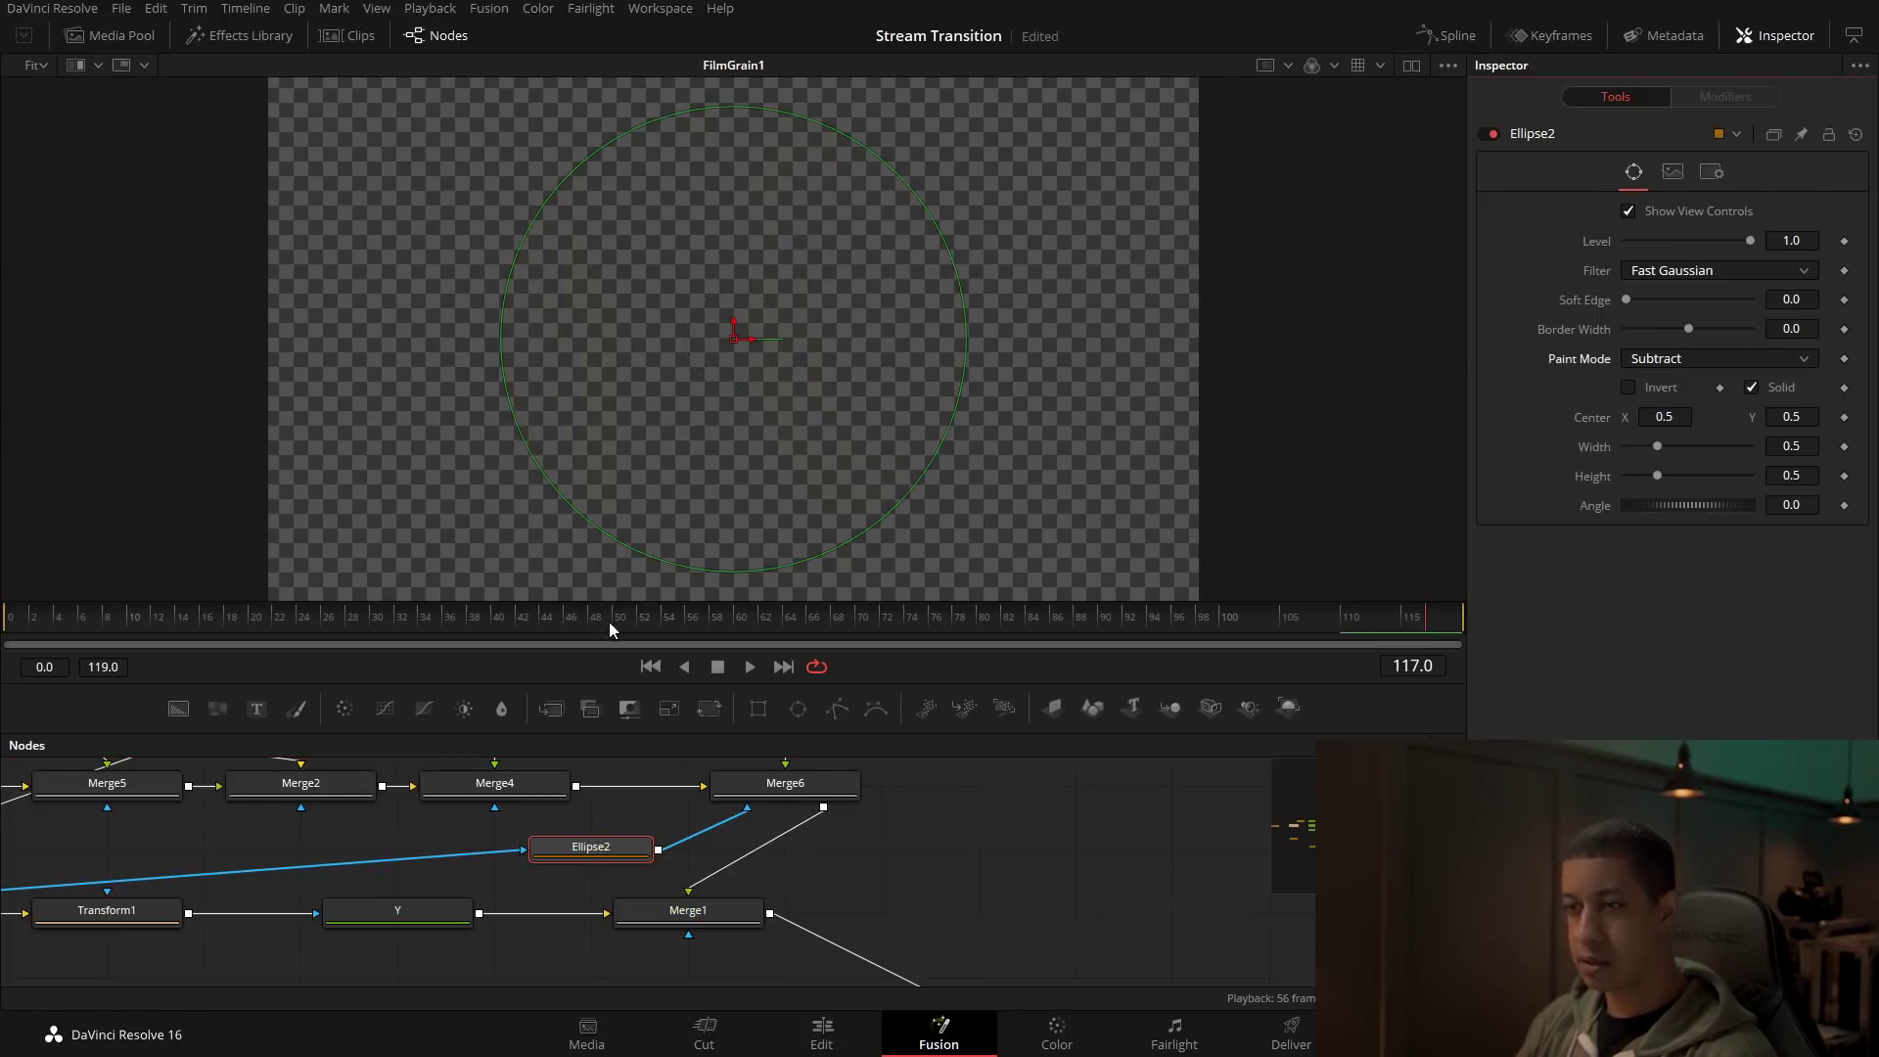
# Step: At frame 52, enlarge the Ellipse2 mask to about 0.83 wide by 0.52 high and set its Soft Edge to 0.2
pyautogui.moveTo(609, 621)
pyautogui.mouseDown()
pyautogui.moveTo(489, 617)
pyautogui.moveTo(641, 621)
pyautogui.mouseUp()
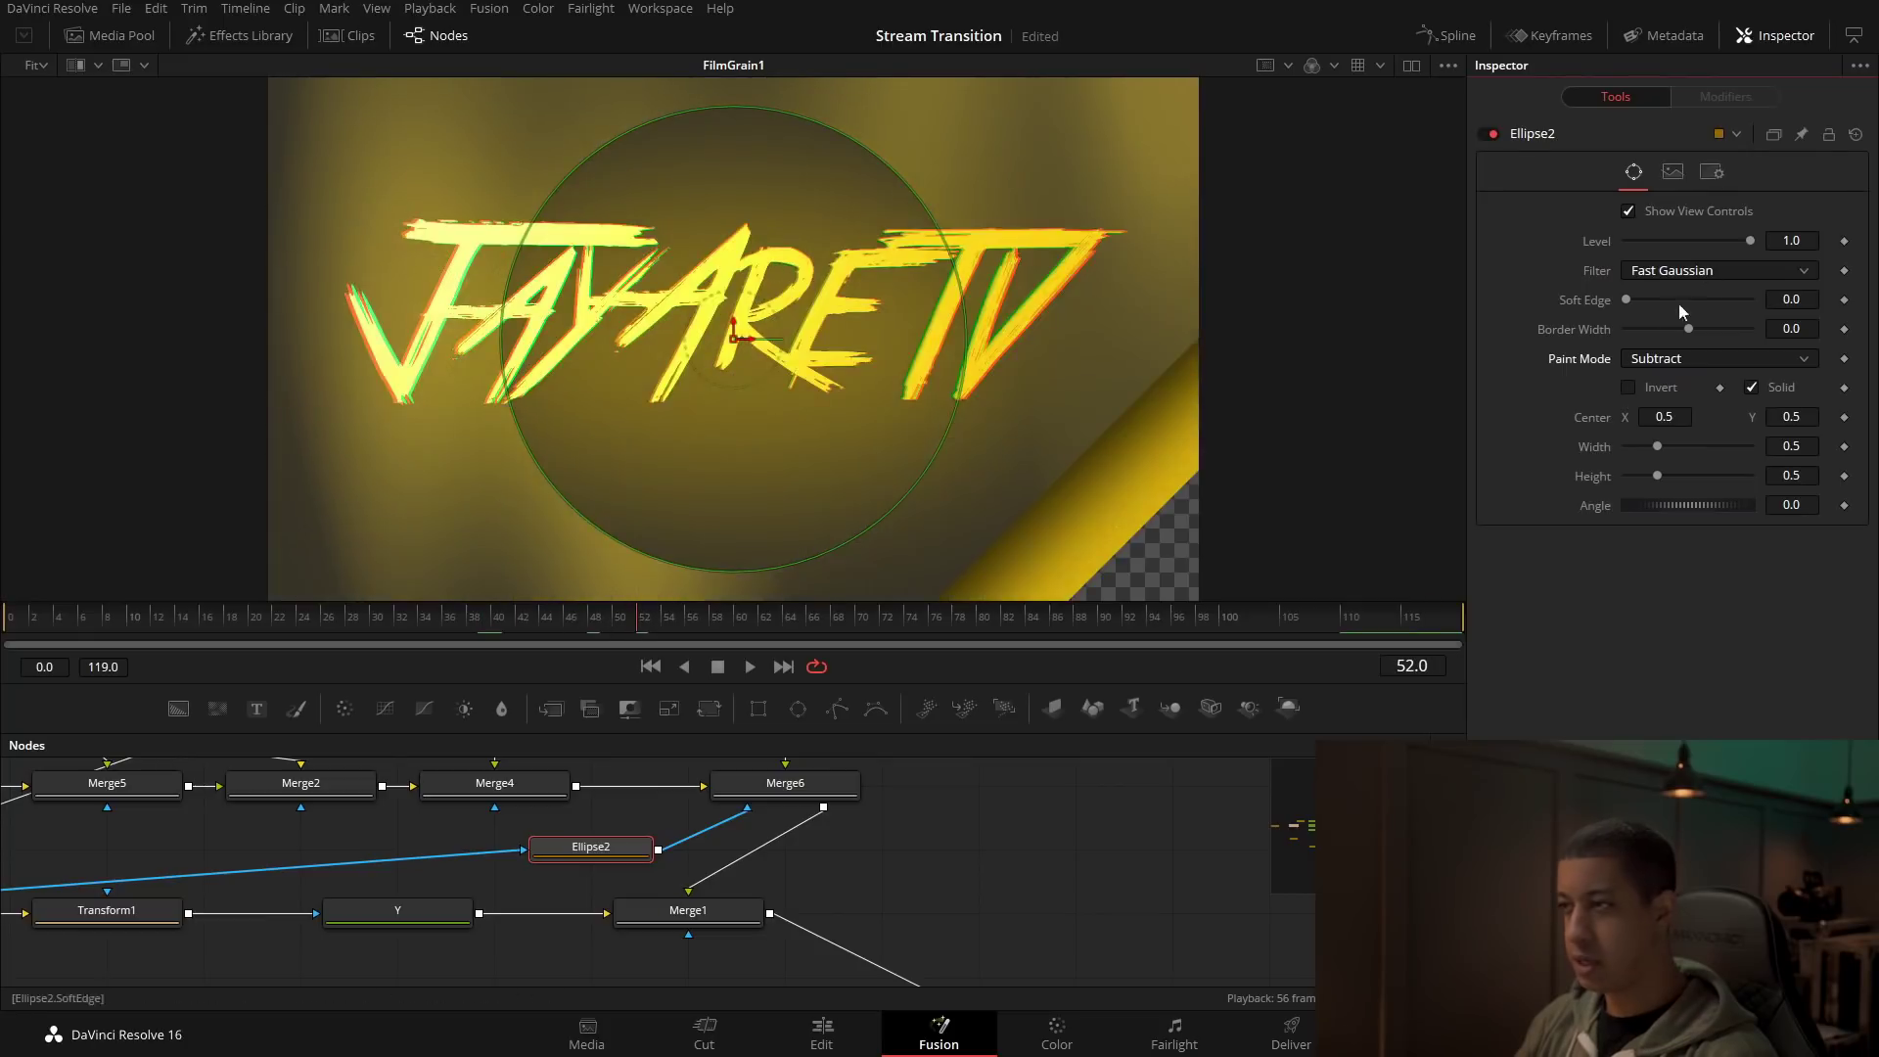
pyautogui.moveTo(967, 344); pyautogui.dragTo(1061, 350)
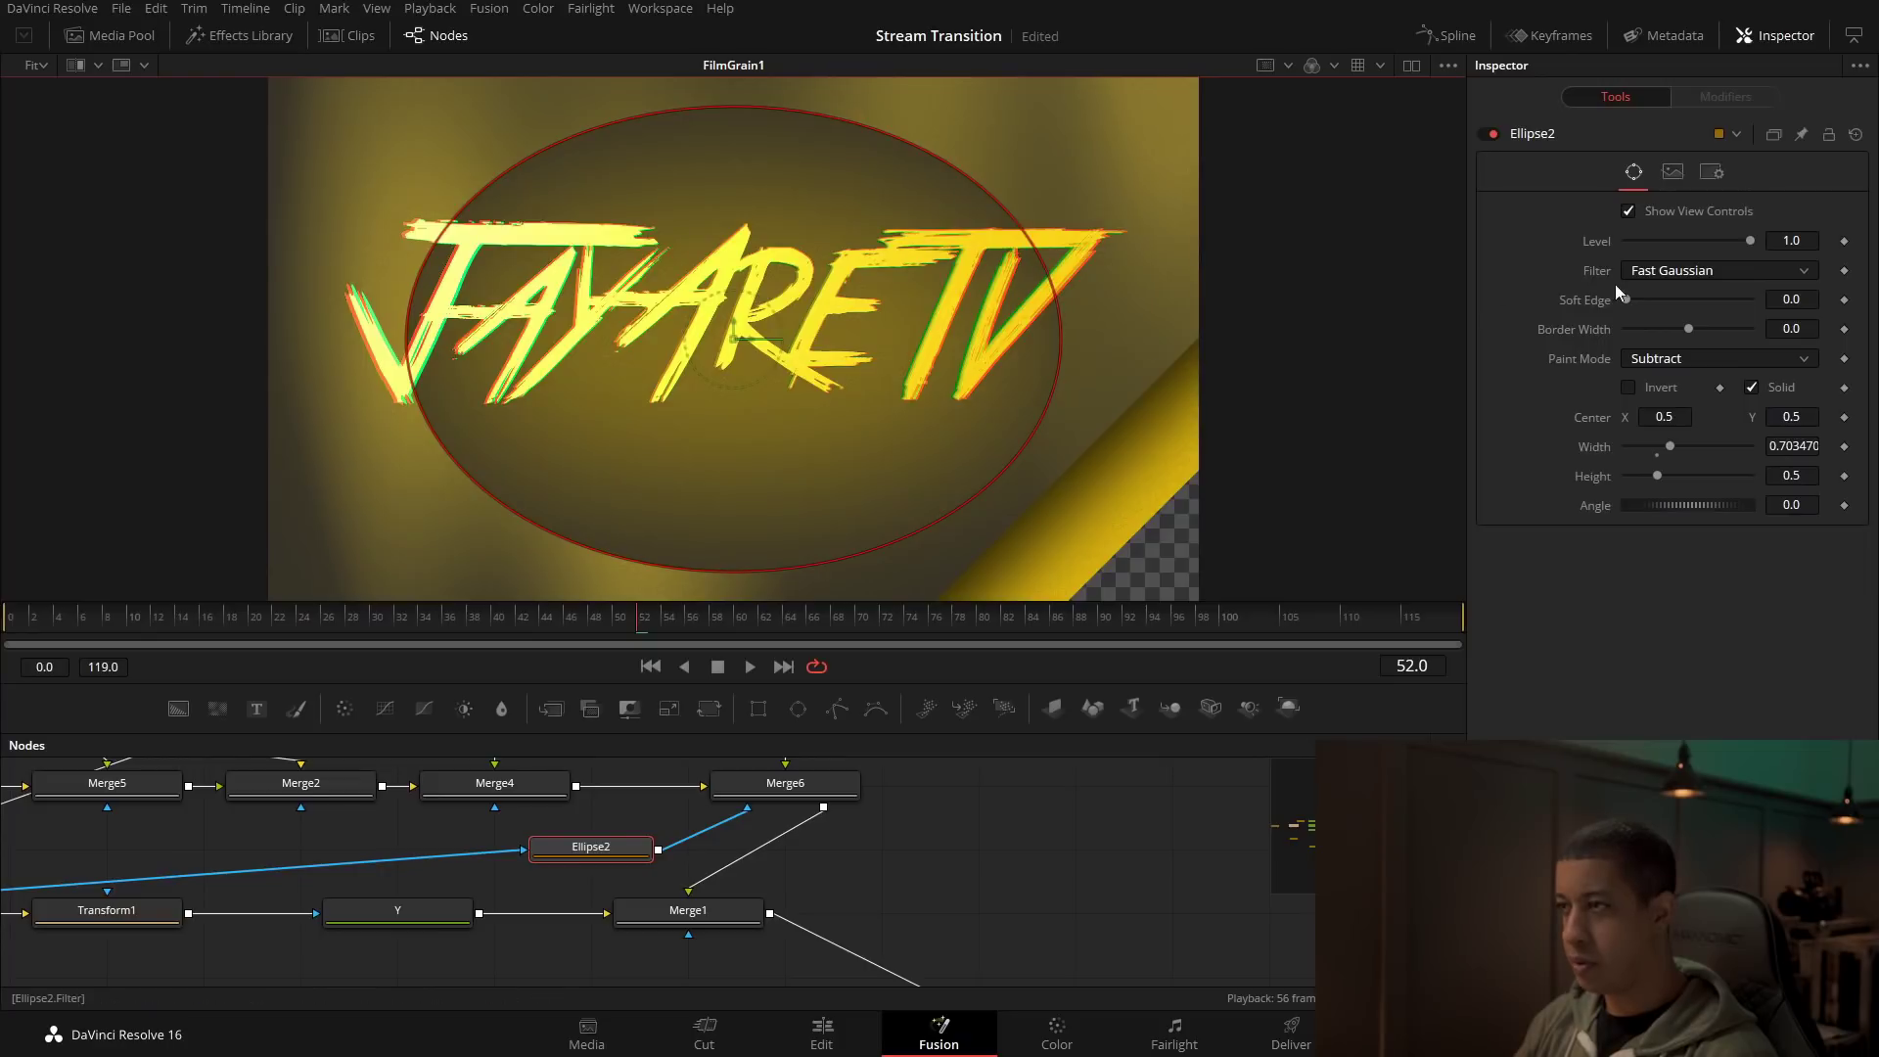
pyautogui.moveTo(1623, 299); pyautogui.dragTo(1751, 299)
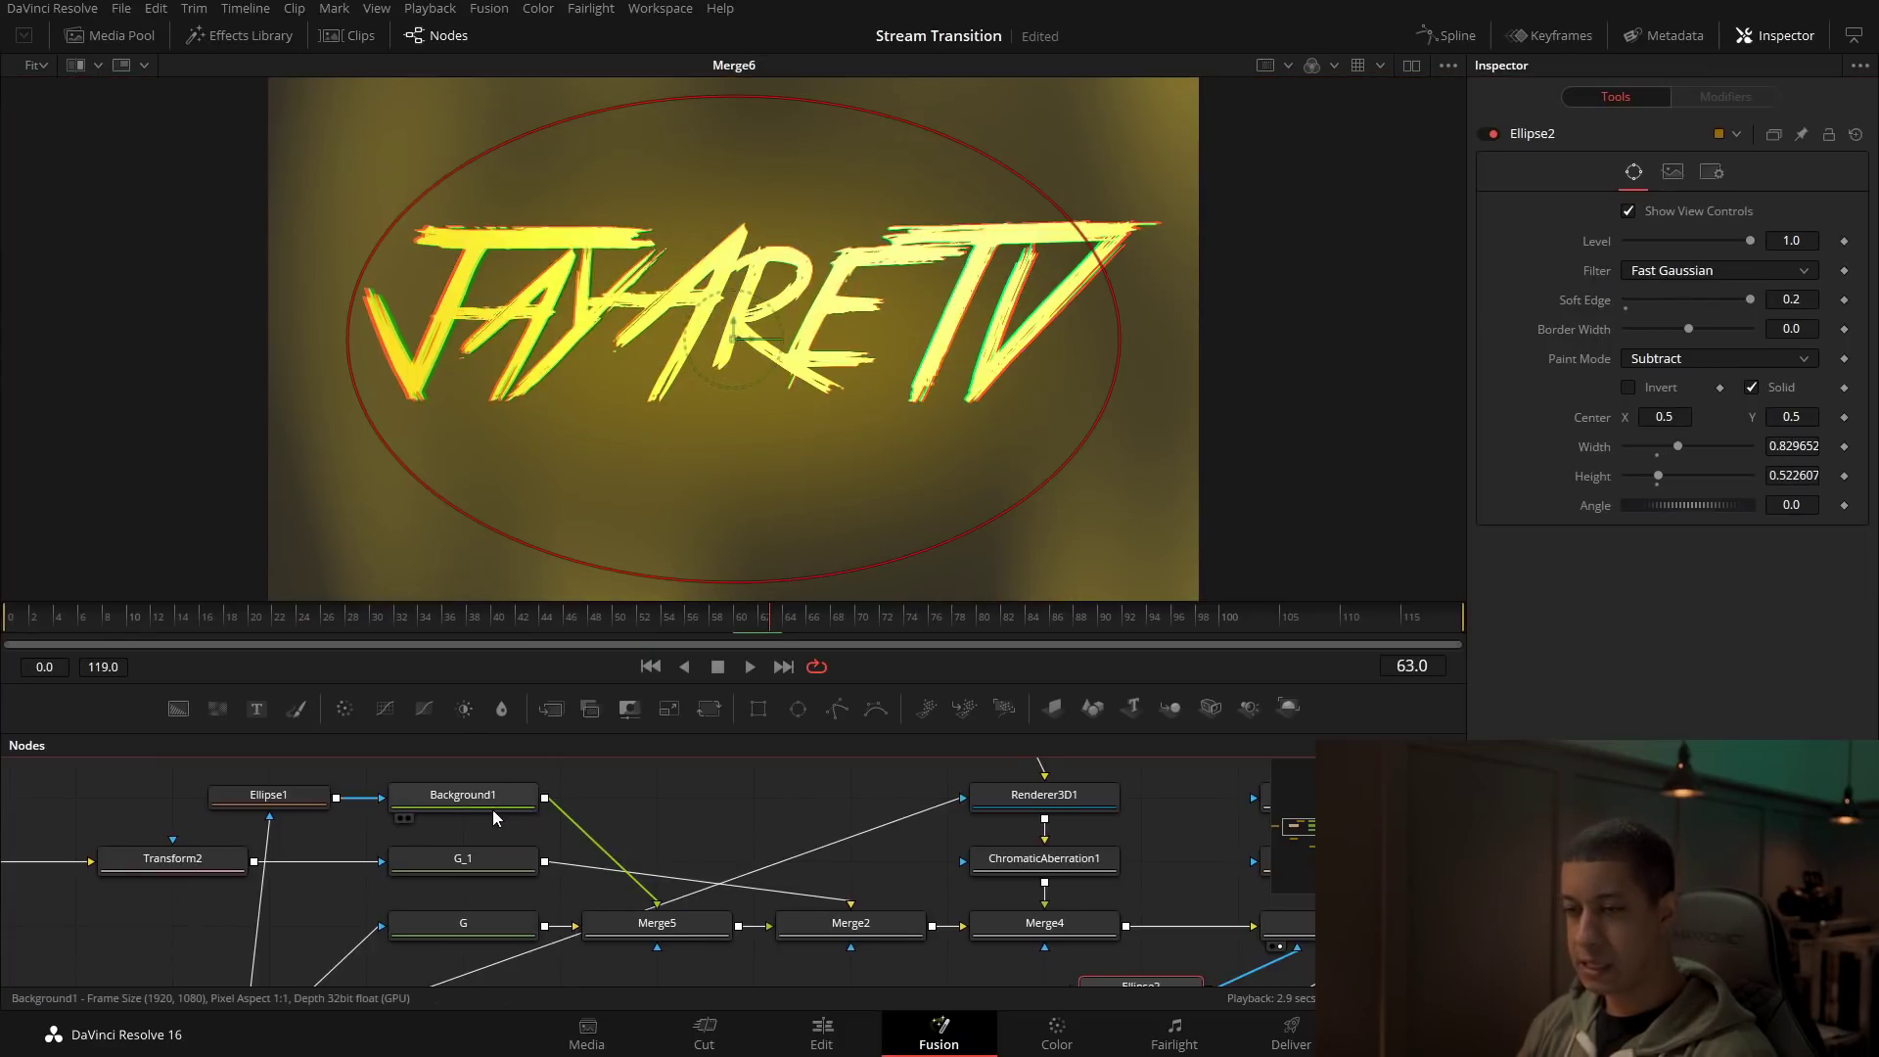
# Step: View Ellipse2's output on its own and check the subtracted mask at several frames of the wipe
pyautogui.click(491, 809)
pyautogui.click(489, 861)
pyautogui.moveTo(807, 885); pyautogui.dragTo(962, 926)
pyautogui.press('2')
pyautogui.click(749, 889)
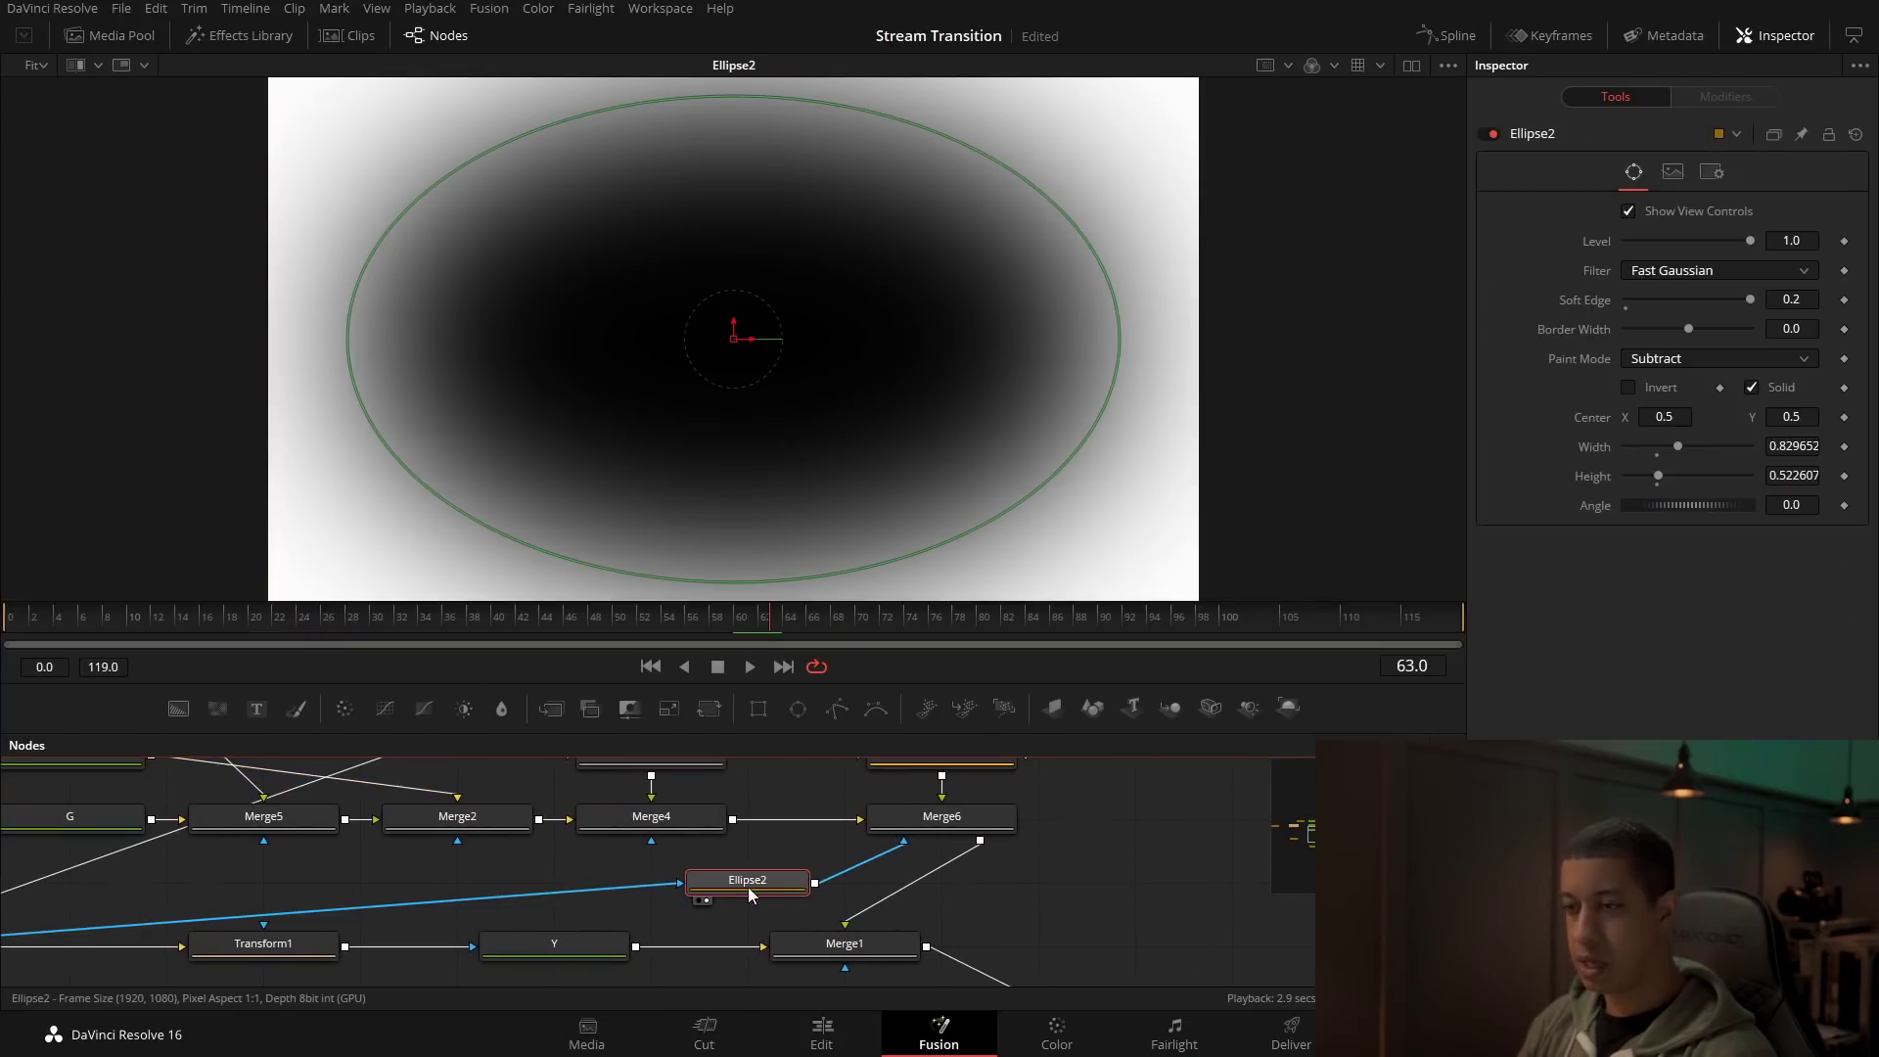
pyautogui.click(1693, 359)
pyautogui.click(1693, 359)
pyautogui.moveTo(642, 885); pyautogui.dragTo(773, 878)
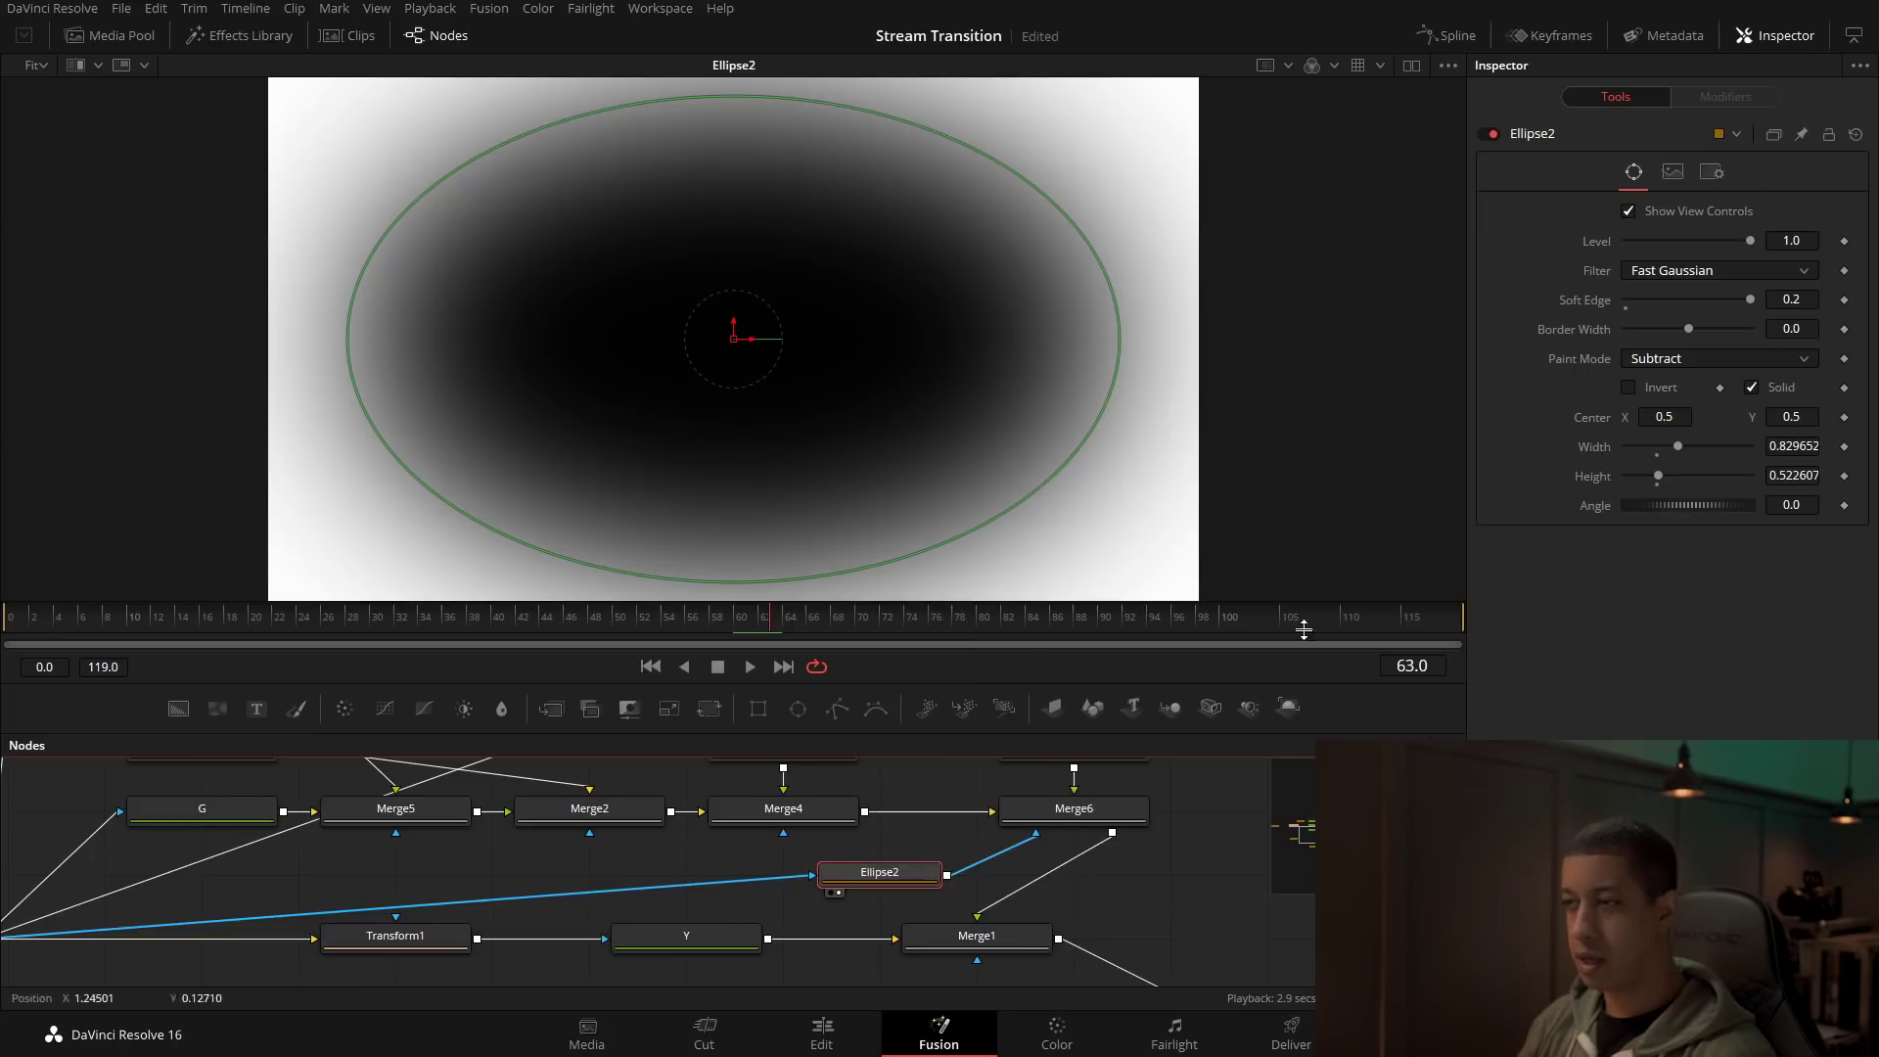
pyautogui.moveTo(662, 637); pyautogui.dragTo(452, 615)
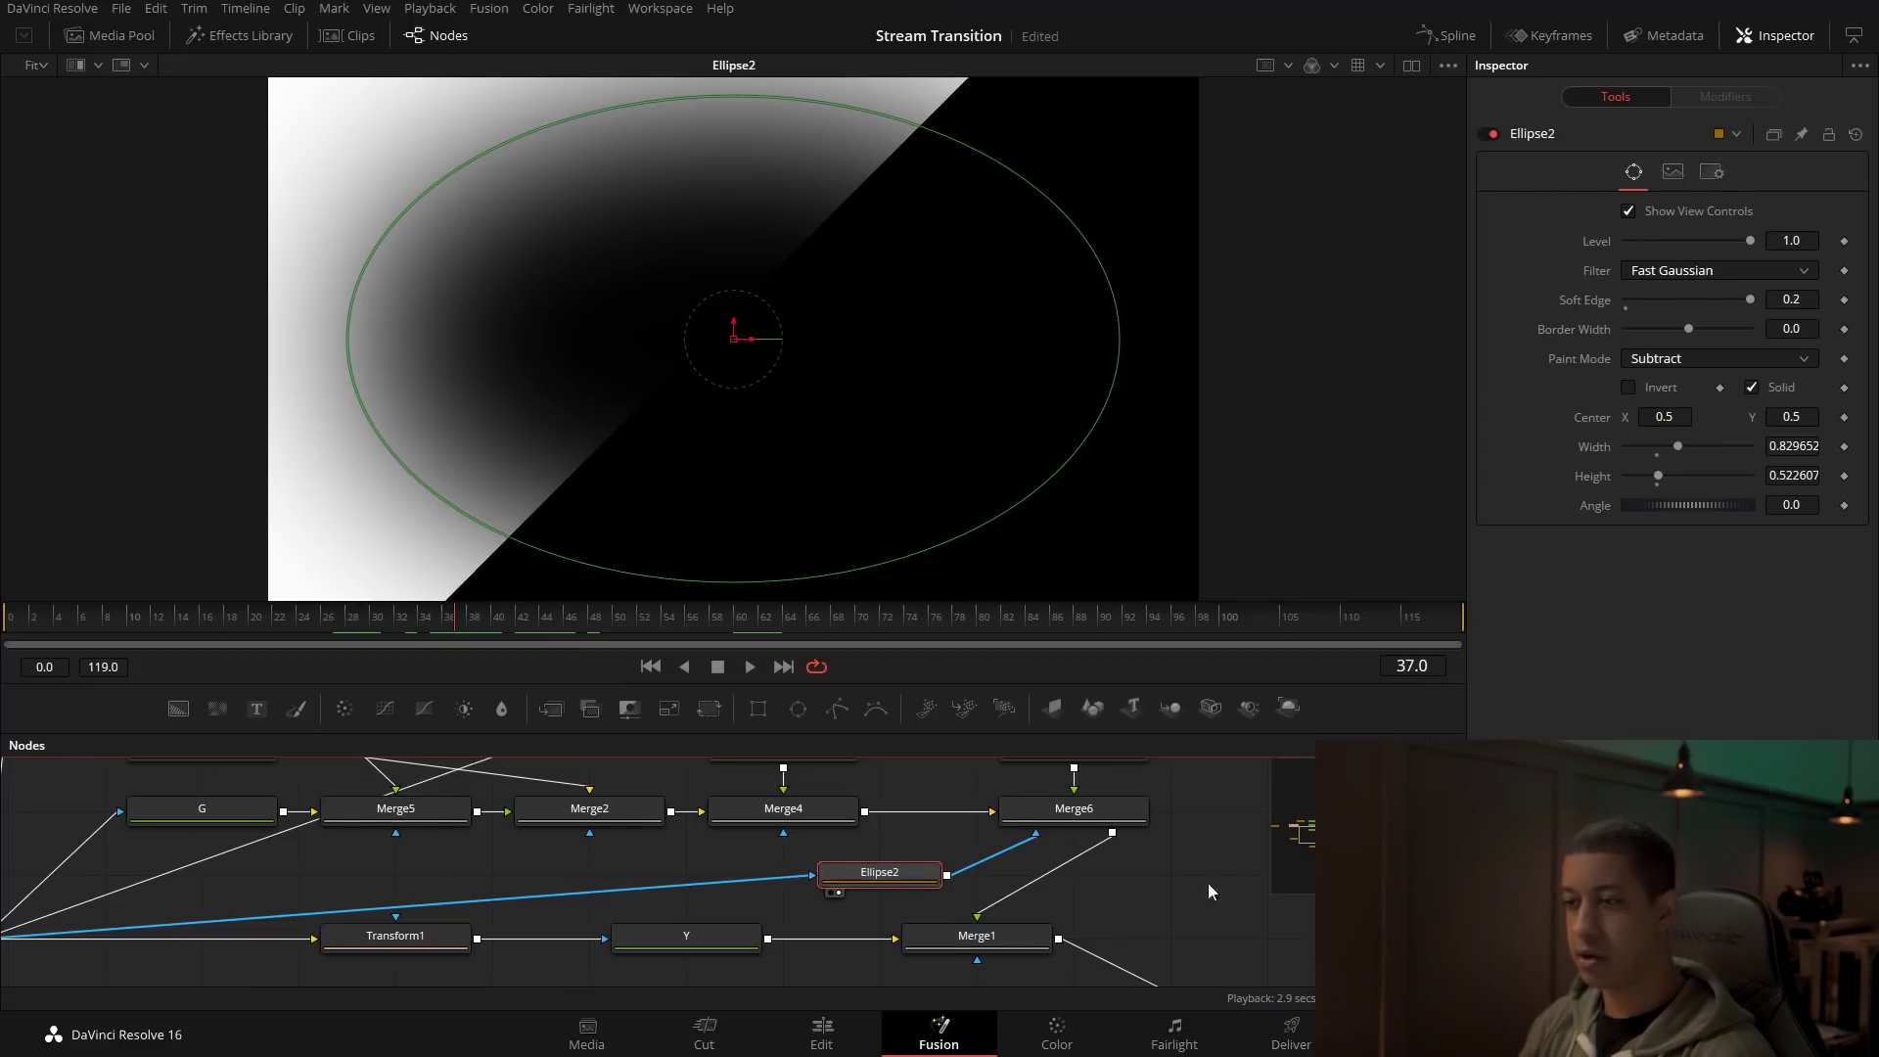
# Step: Show Merge6 in the viewer, compare frame 55 with Ellipse2 disabled and enabled, and play the transition
pyautogui.moveTo(1210, 886); pyautogui.dragTo(1016, 924)
pyautogui.moveTo(898, 855); pyautogui.dragTo(742, 446)
pyautogui.moveTo(963, 820); pyautogui.dragTo(795, 858)
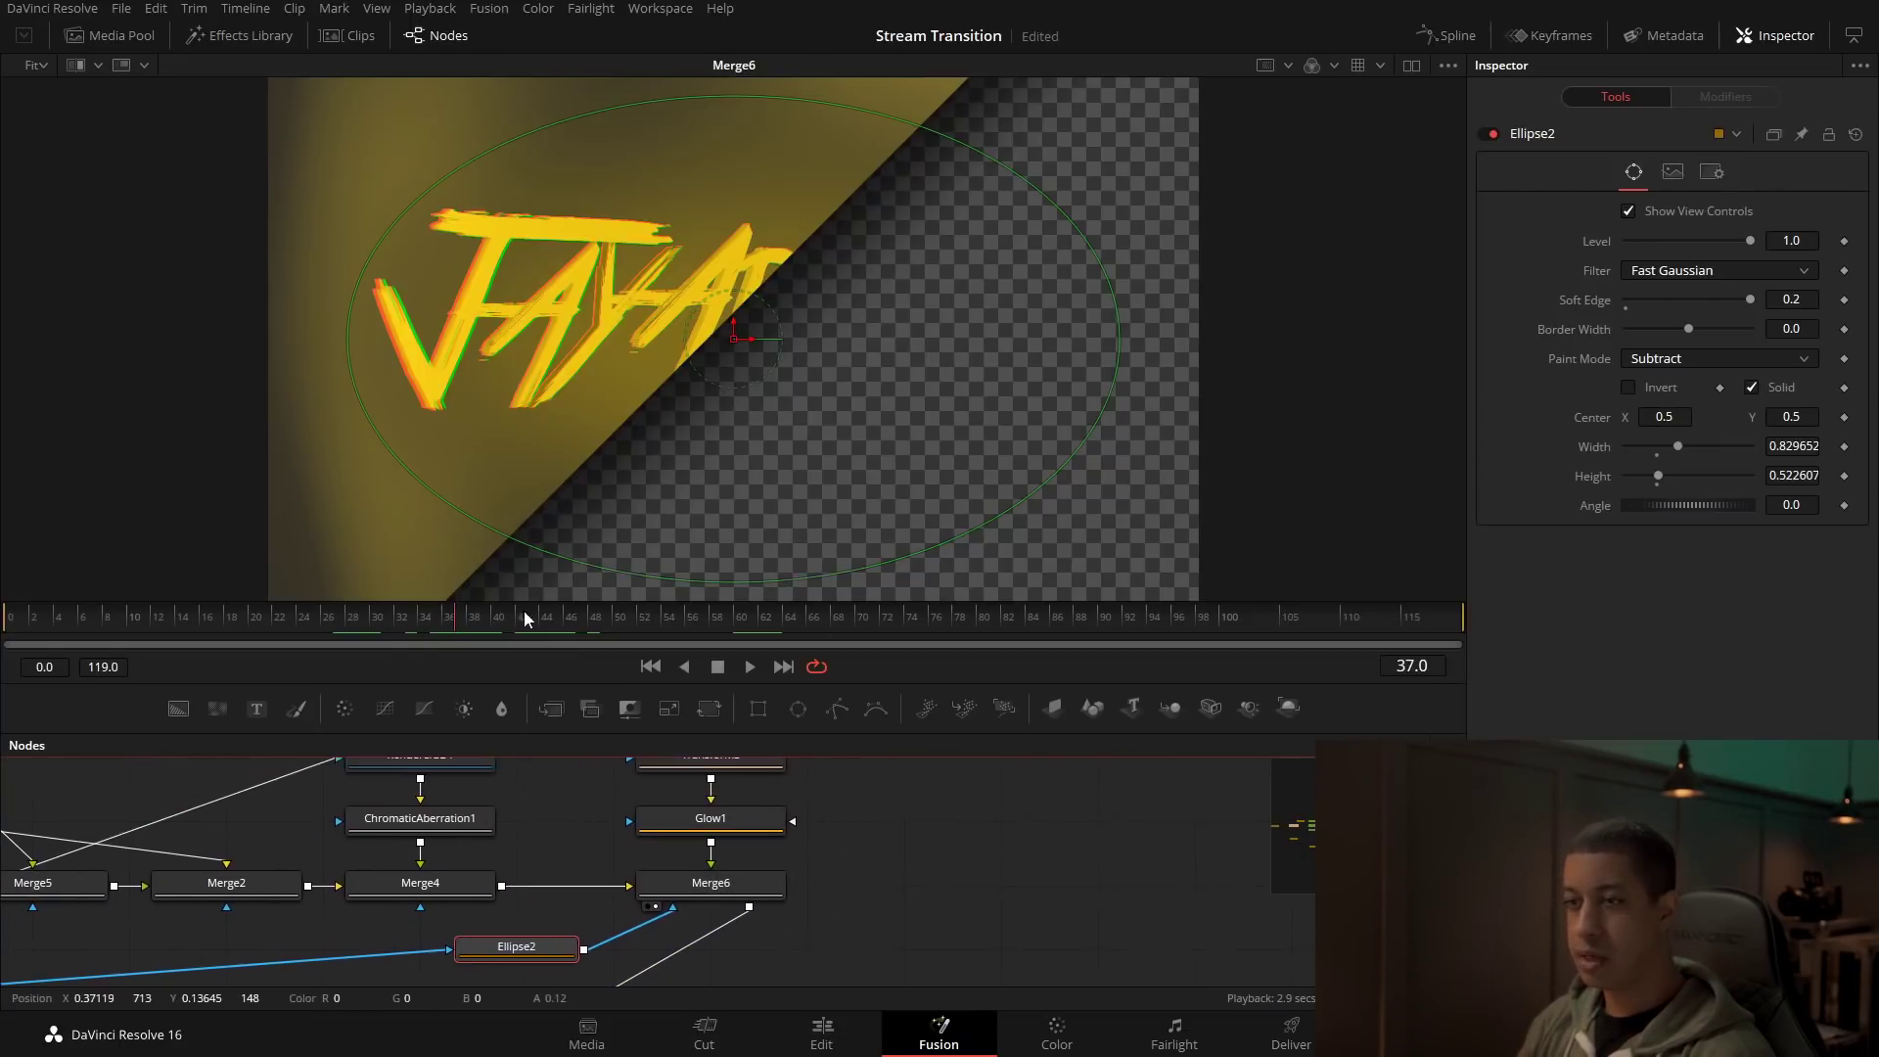
pyautogui.moveTo(524, 616); pyautogui.dragTo(681, 619)
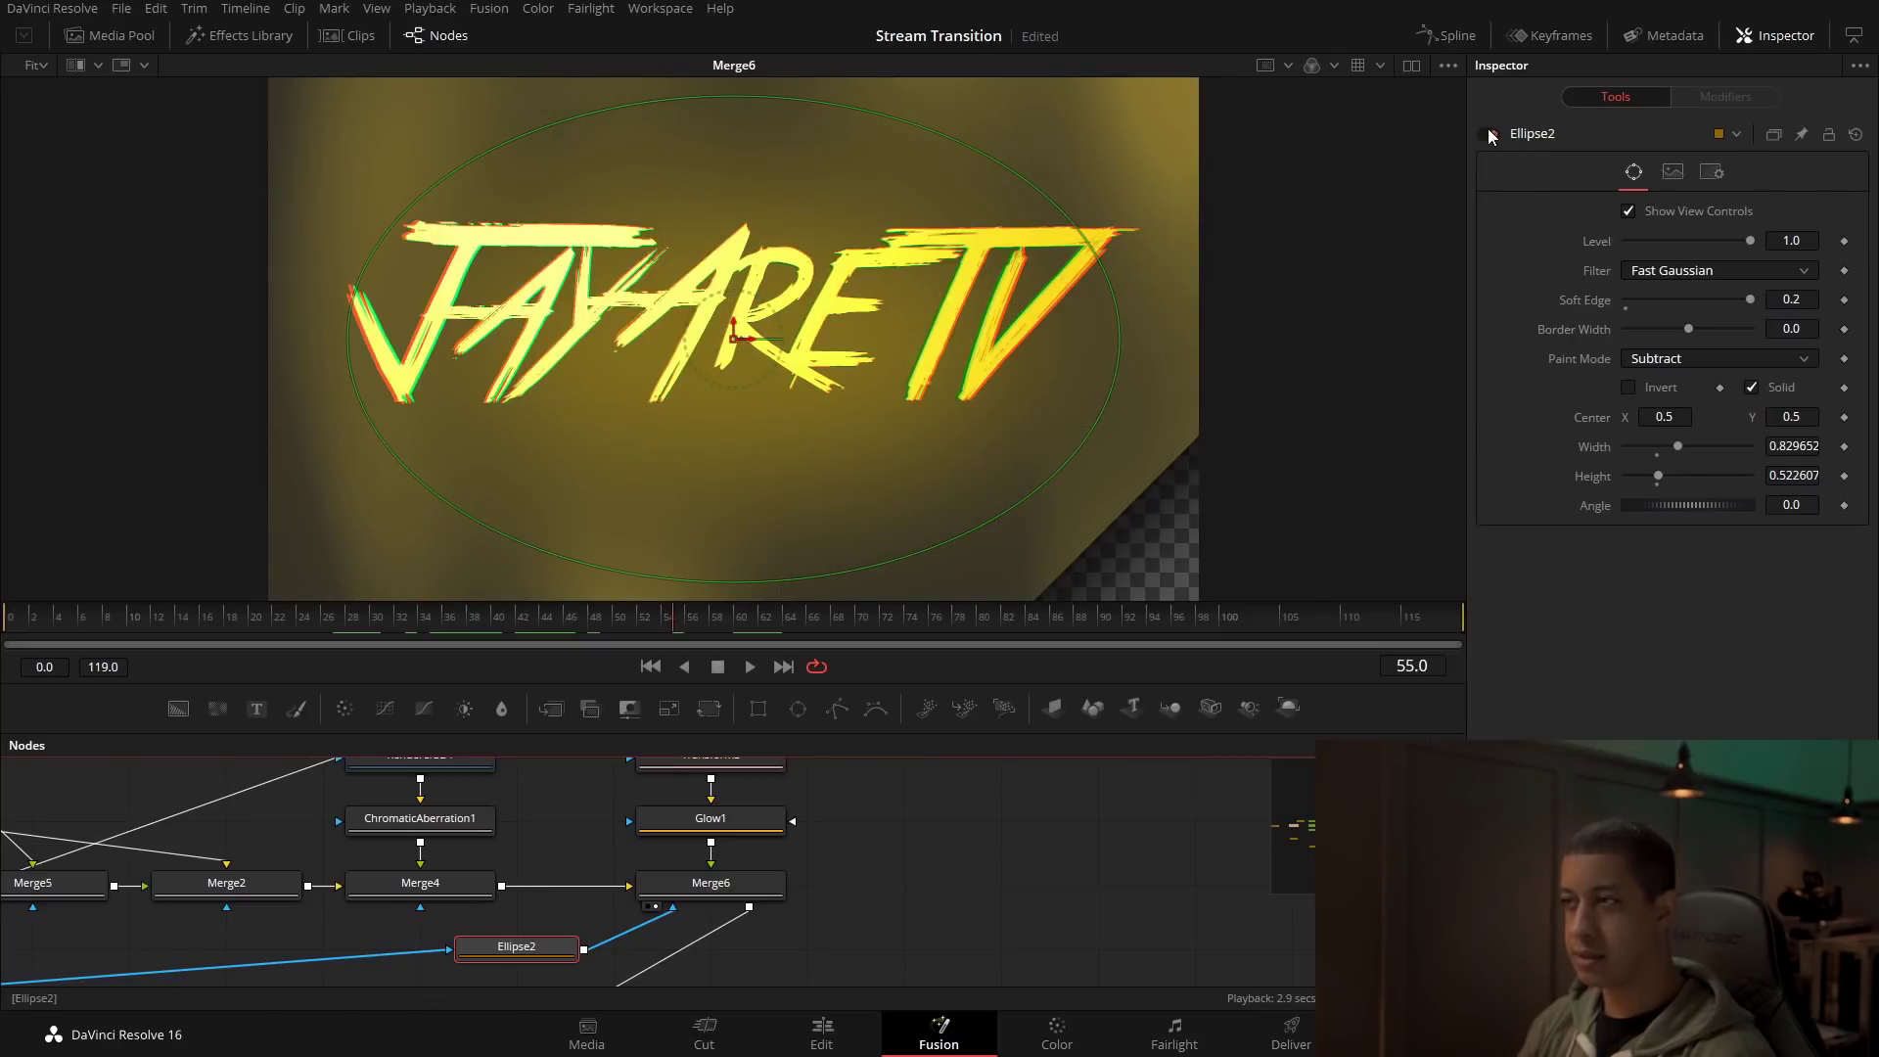
pyautogui.click(1486, 134)
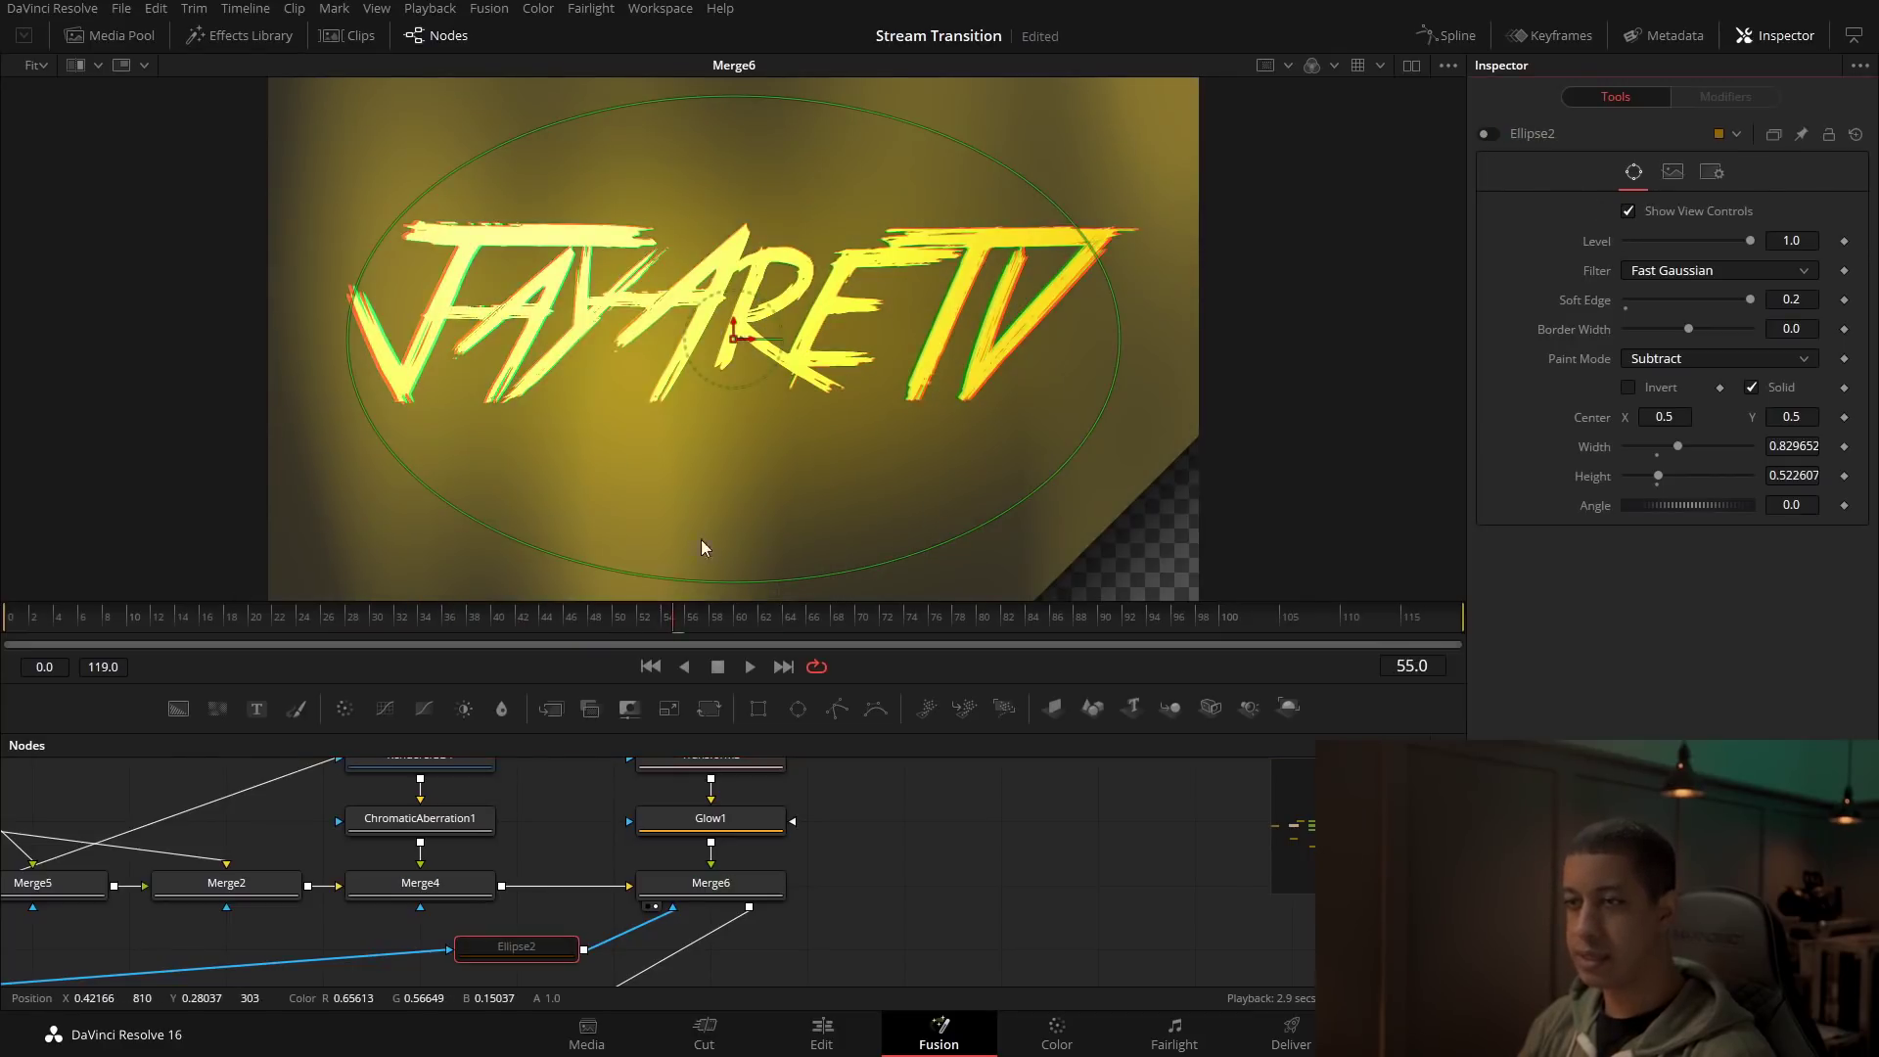
pyautogui.click(1490, 135)
pyautogui.press('space')
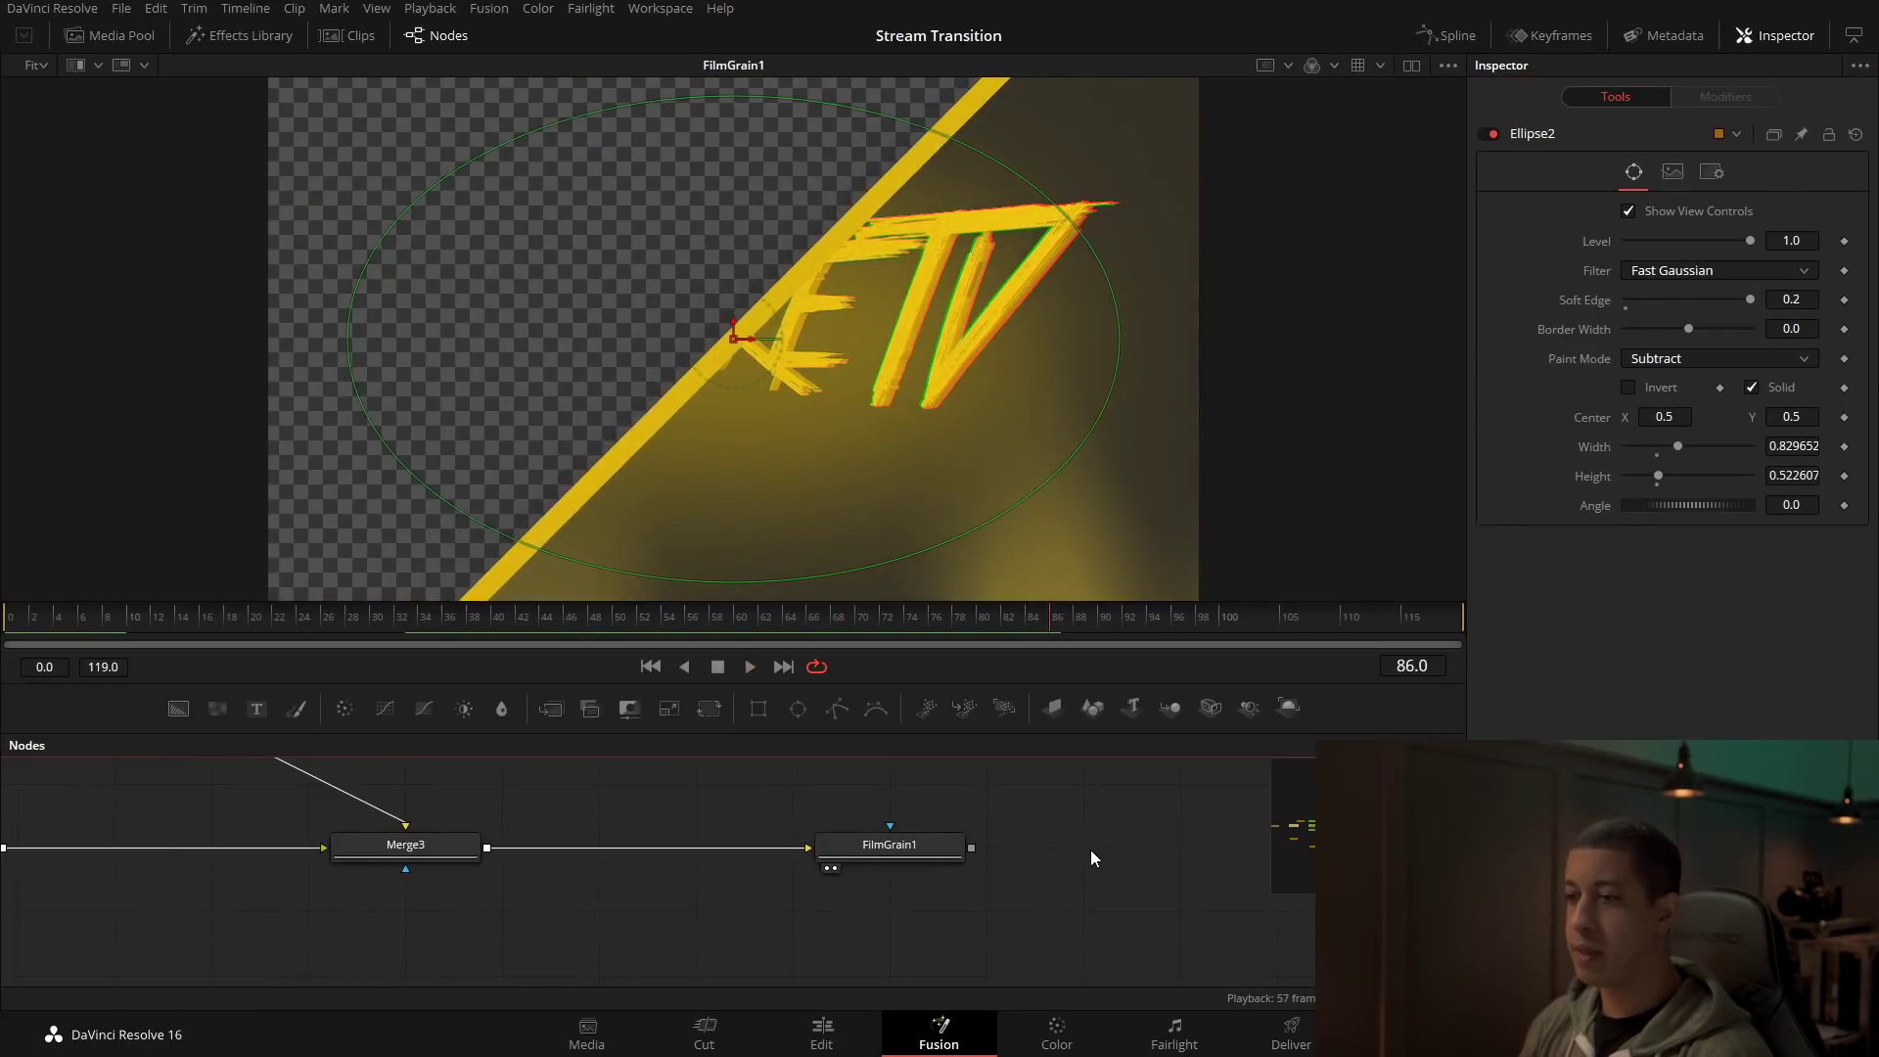
# Step: Connect FilmGrain1's output to MediaOut1
pyautogui.scroll(-5, 895, 826)
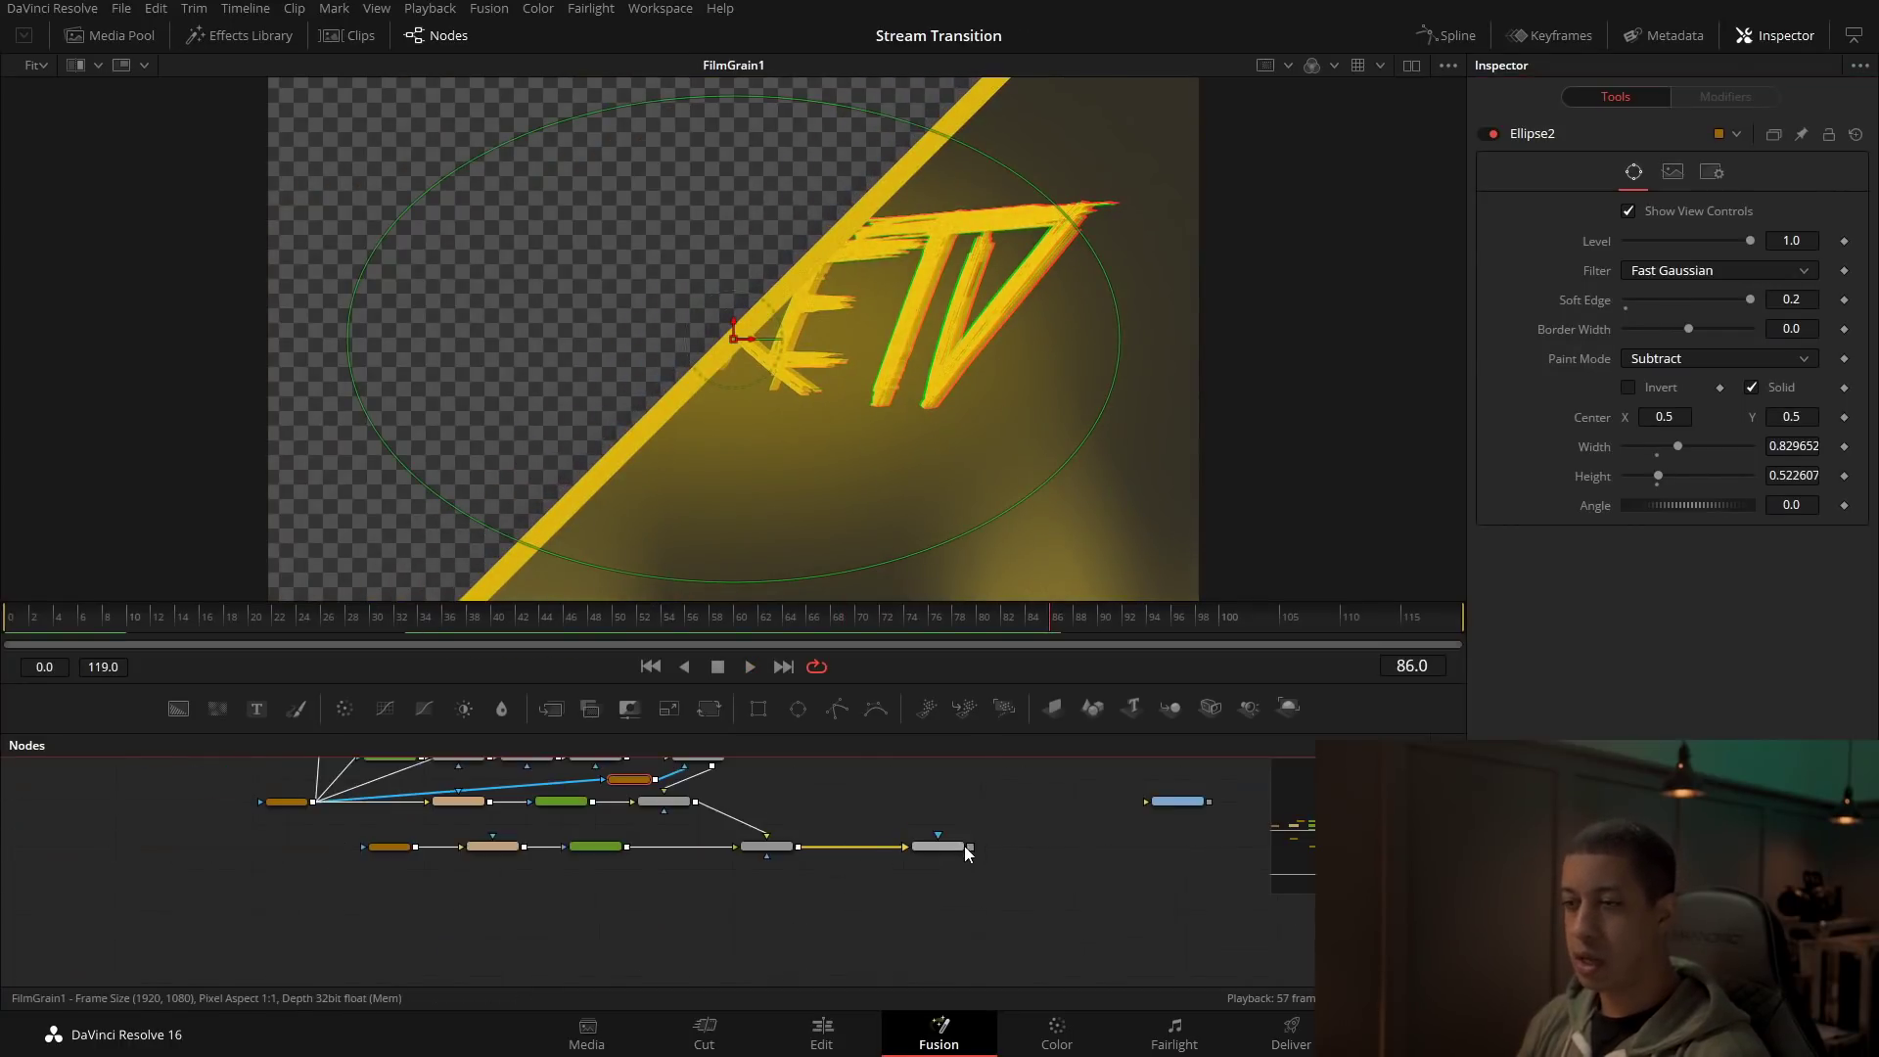
pyautogui.moveTo(902, 865); pyautogui.dragTo(1049, 785)
pyautogui.click(1050, 785)
pyautogui.scroll(5, 1077, 822)
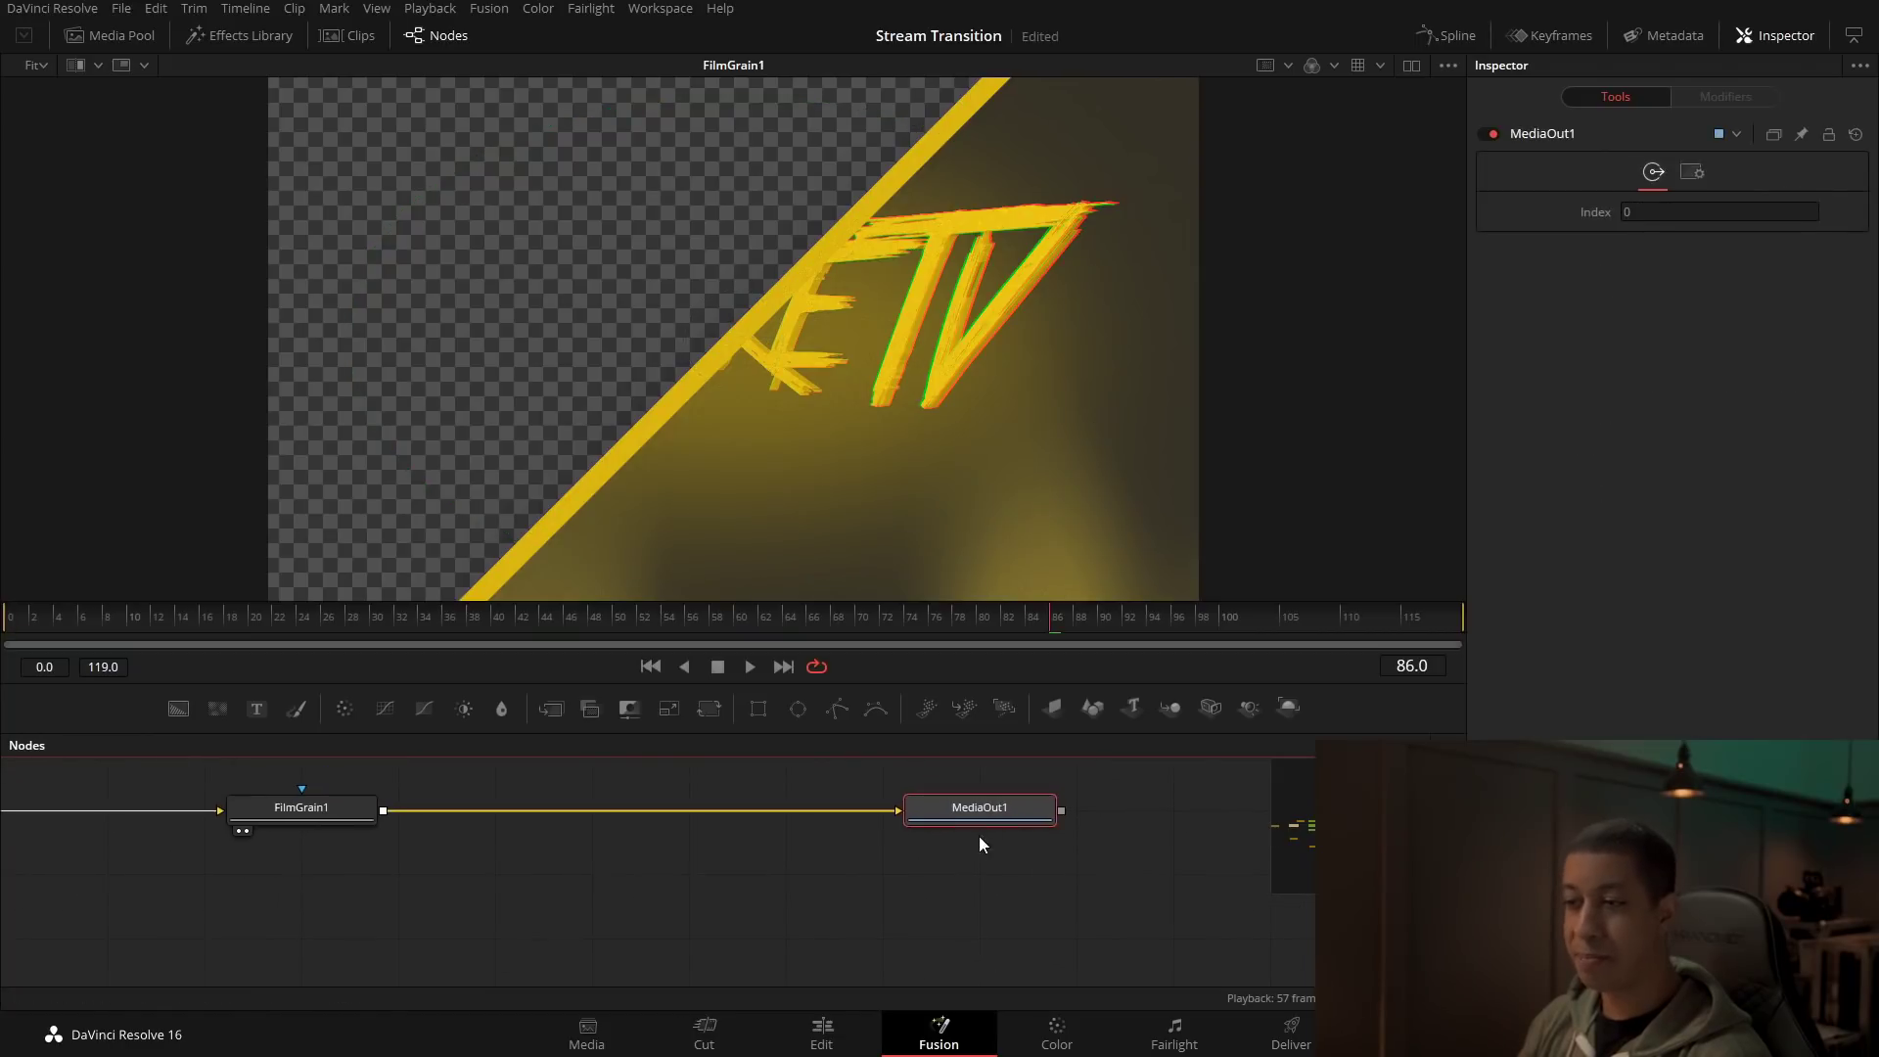
pyautogui.click(777, 877)
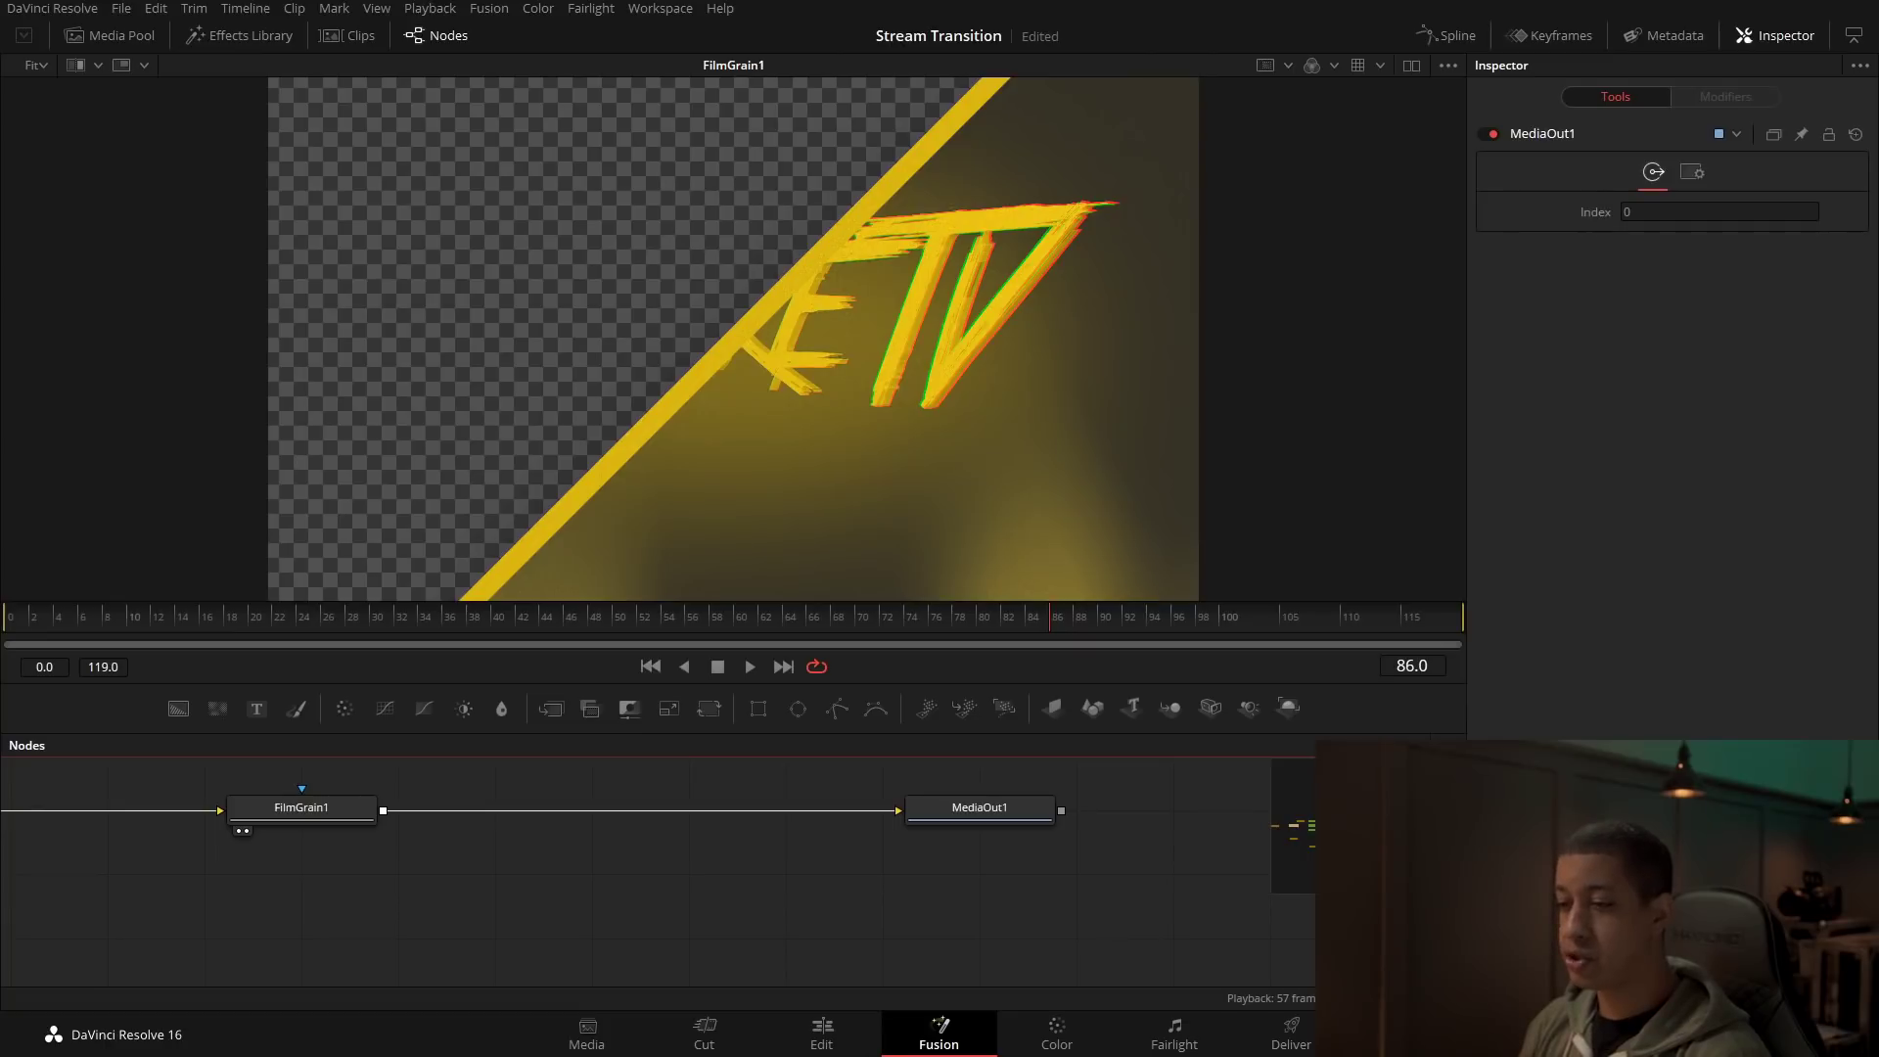
# Step: Switch to the Edit page, enable looping, and play the rendered Fusion composition from the start
pyautogui.click(809, 1049)
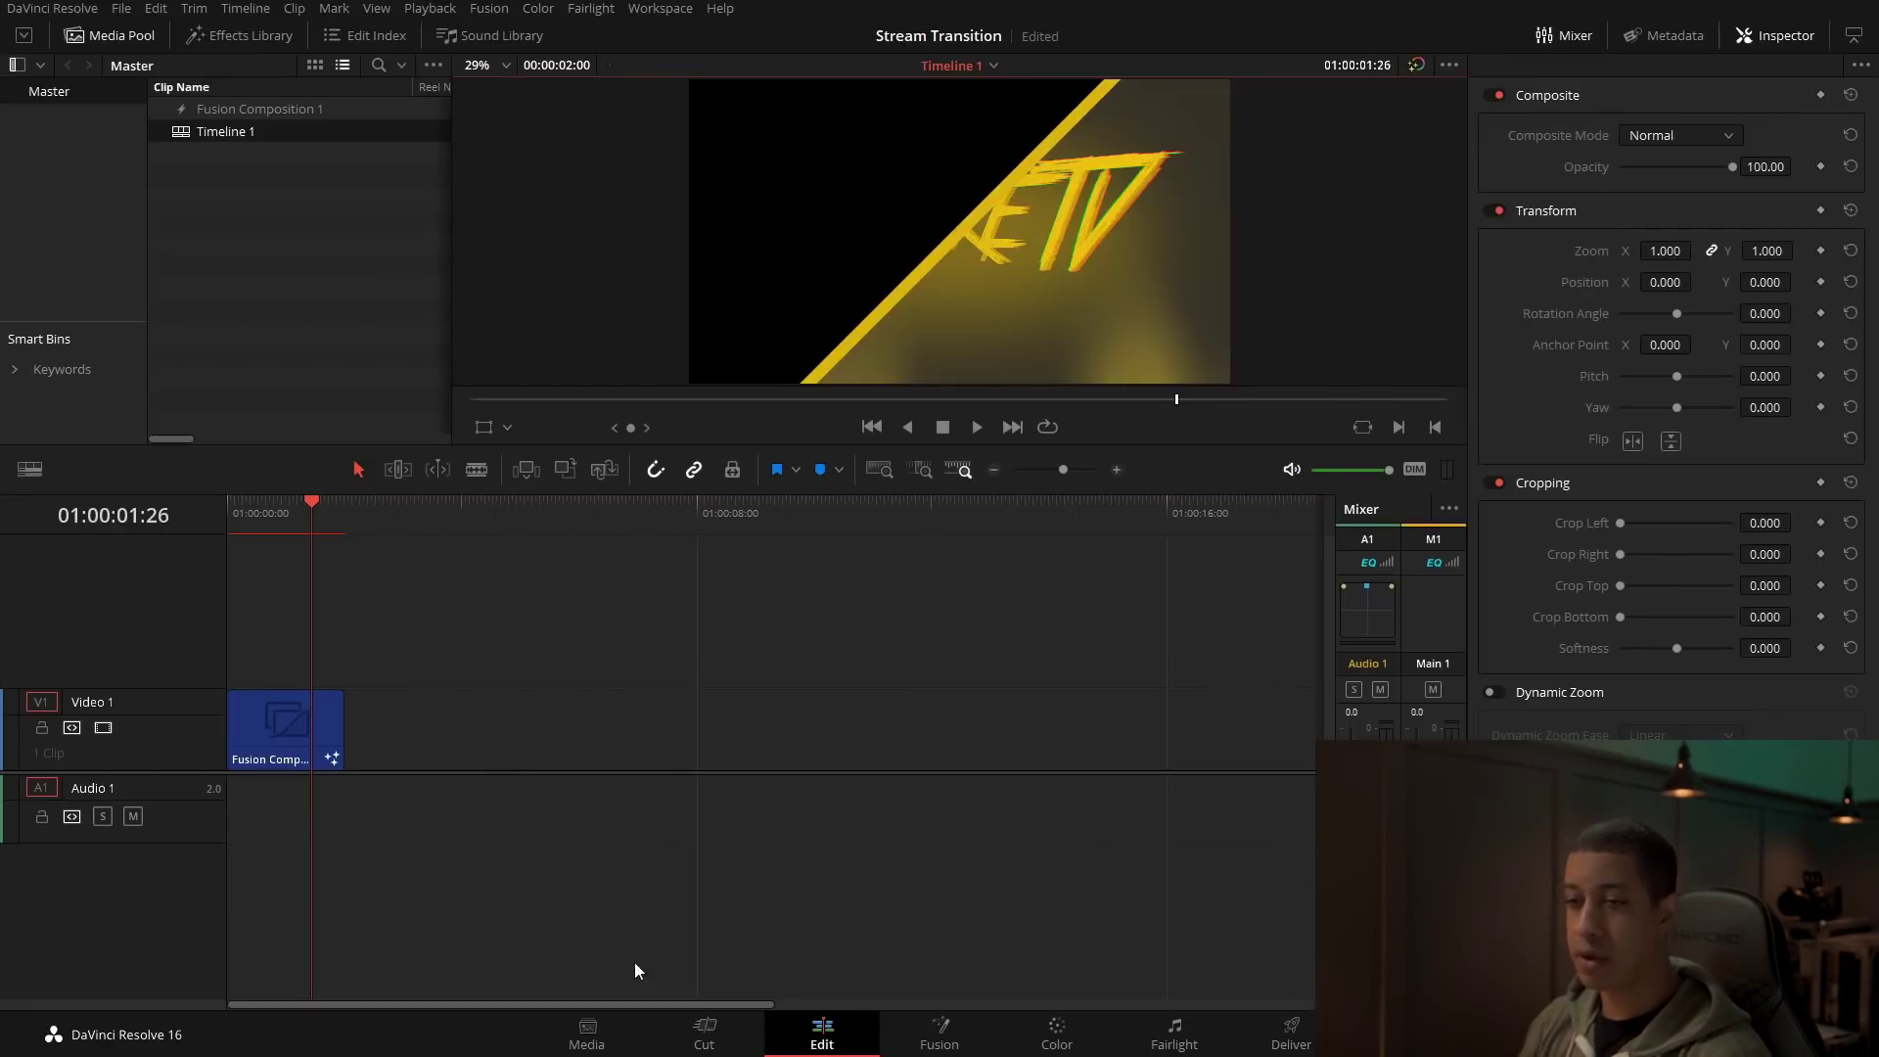
pyautogui.moveTo(319, 519); pyautogui.dragTo(201, 508)
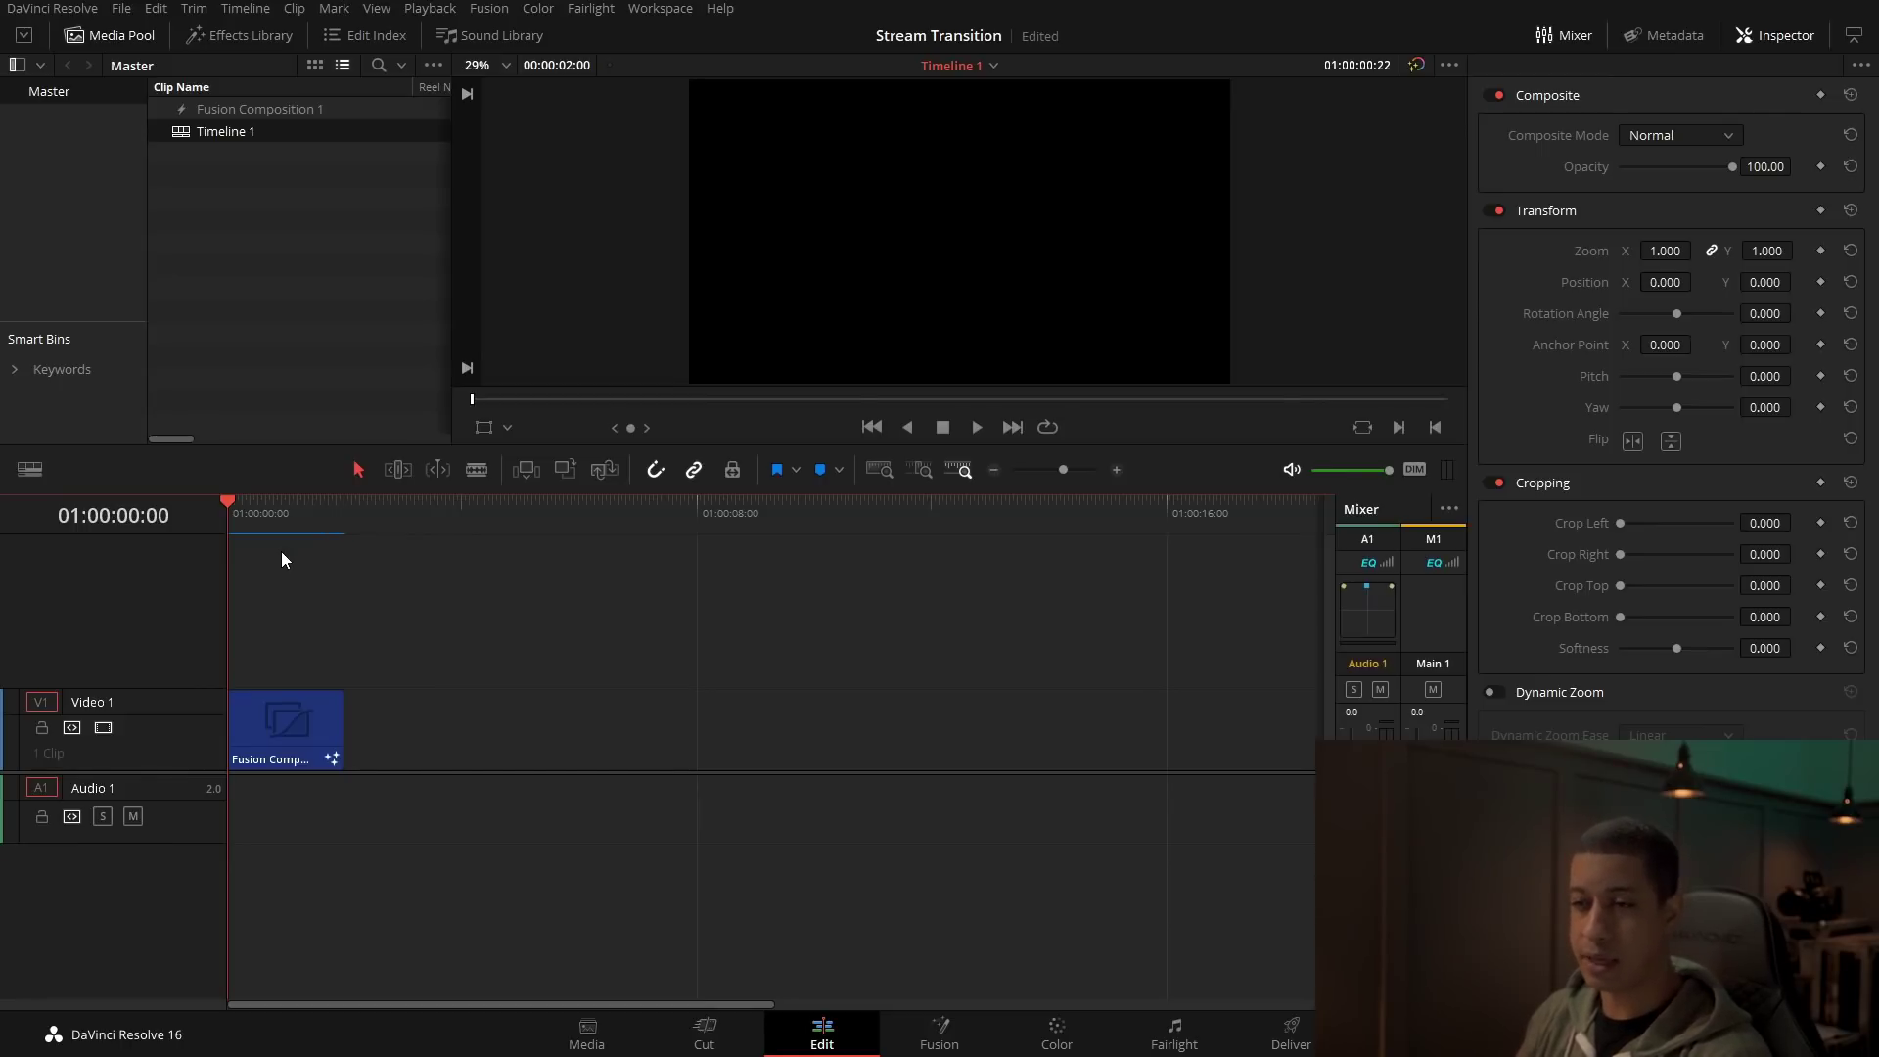
pyautogui.click(1045, 427)
pyautogui.click(975, 428)
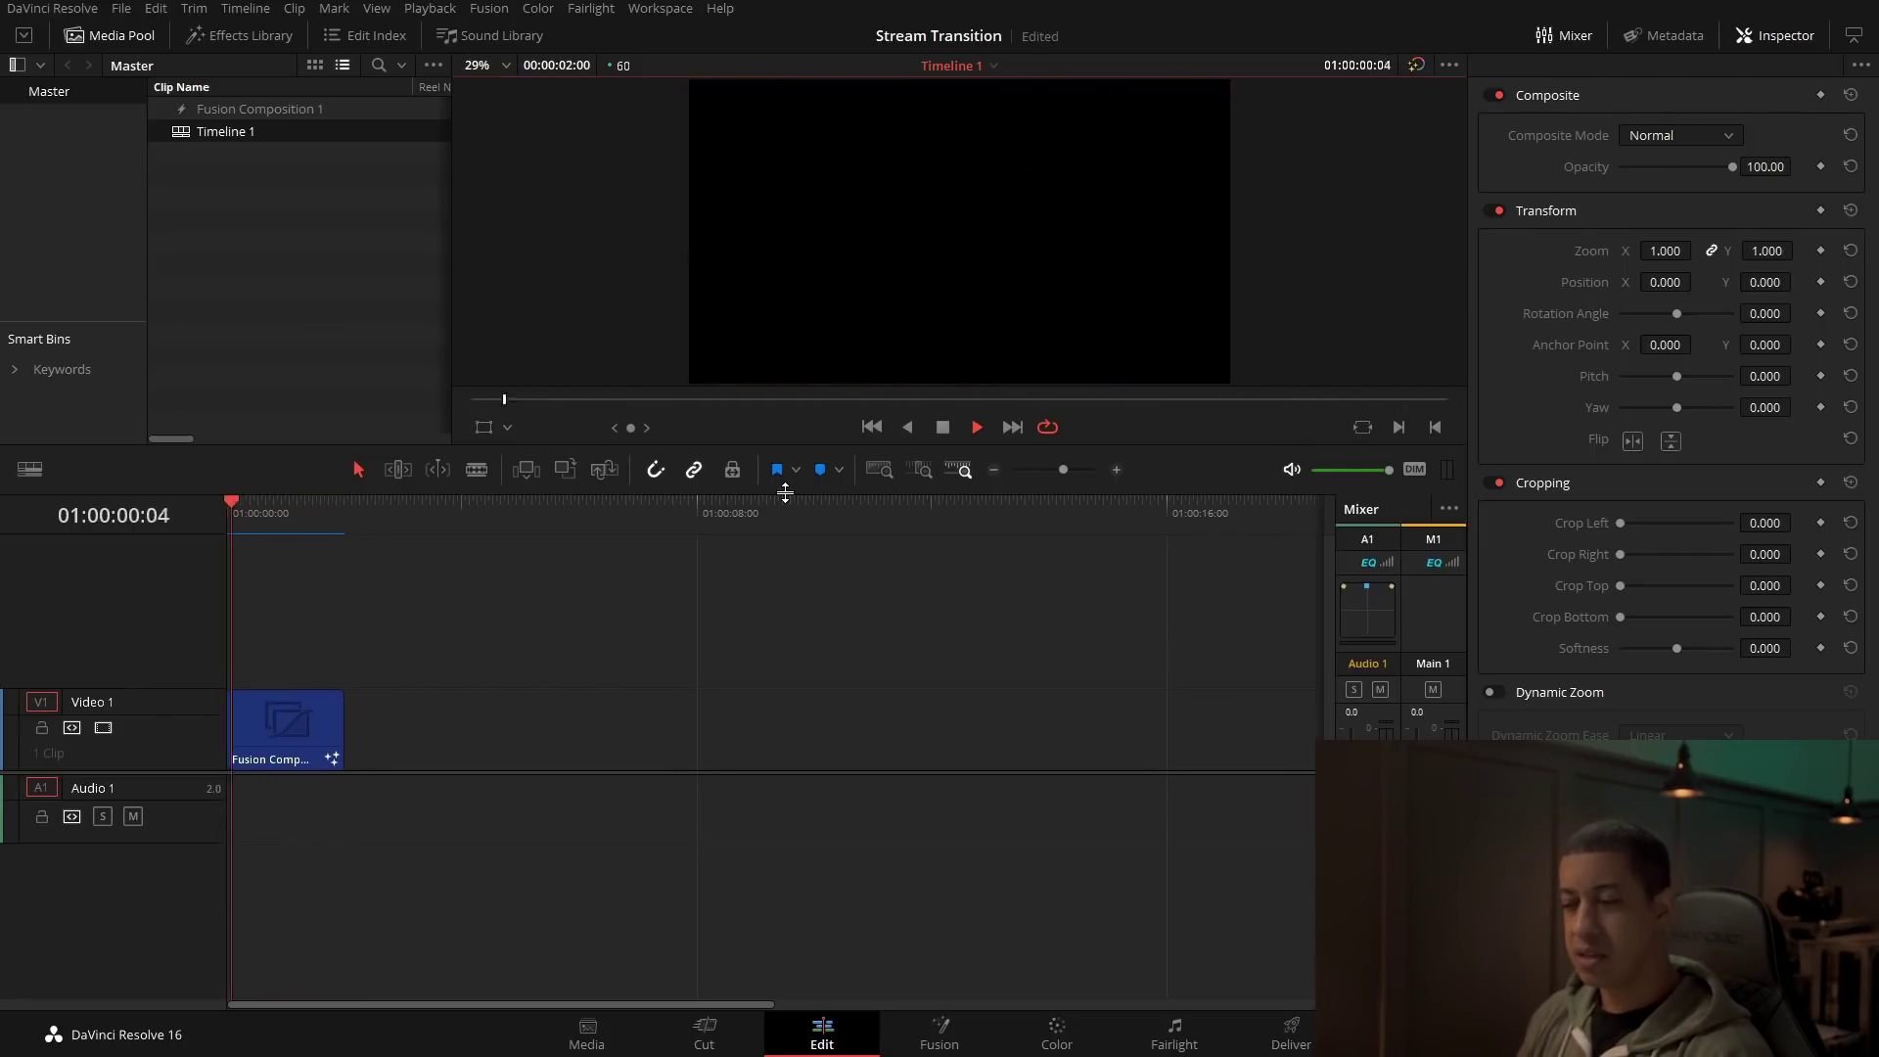
pyautogui.press('space')
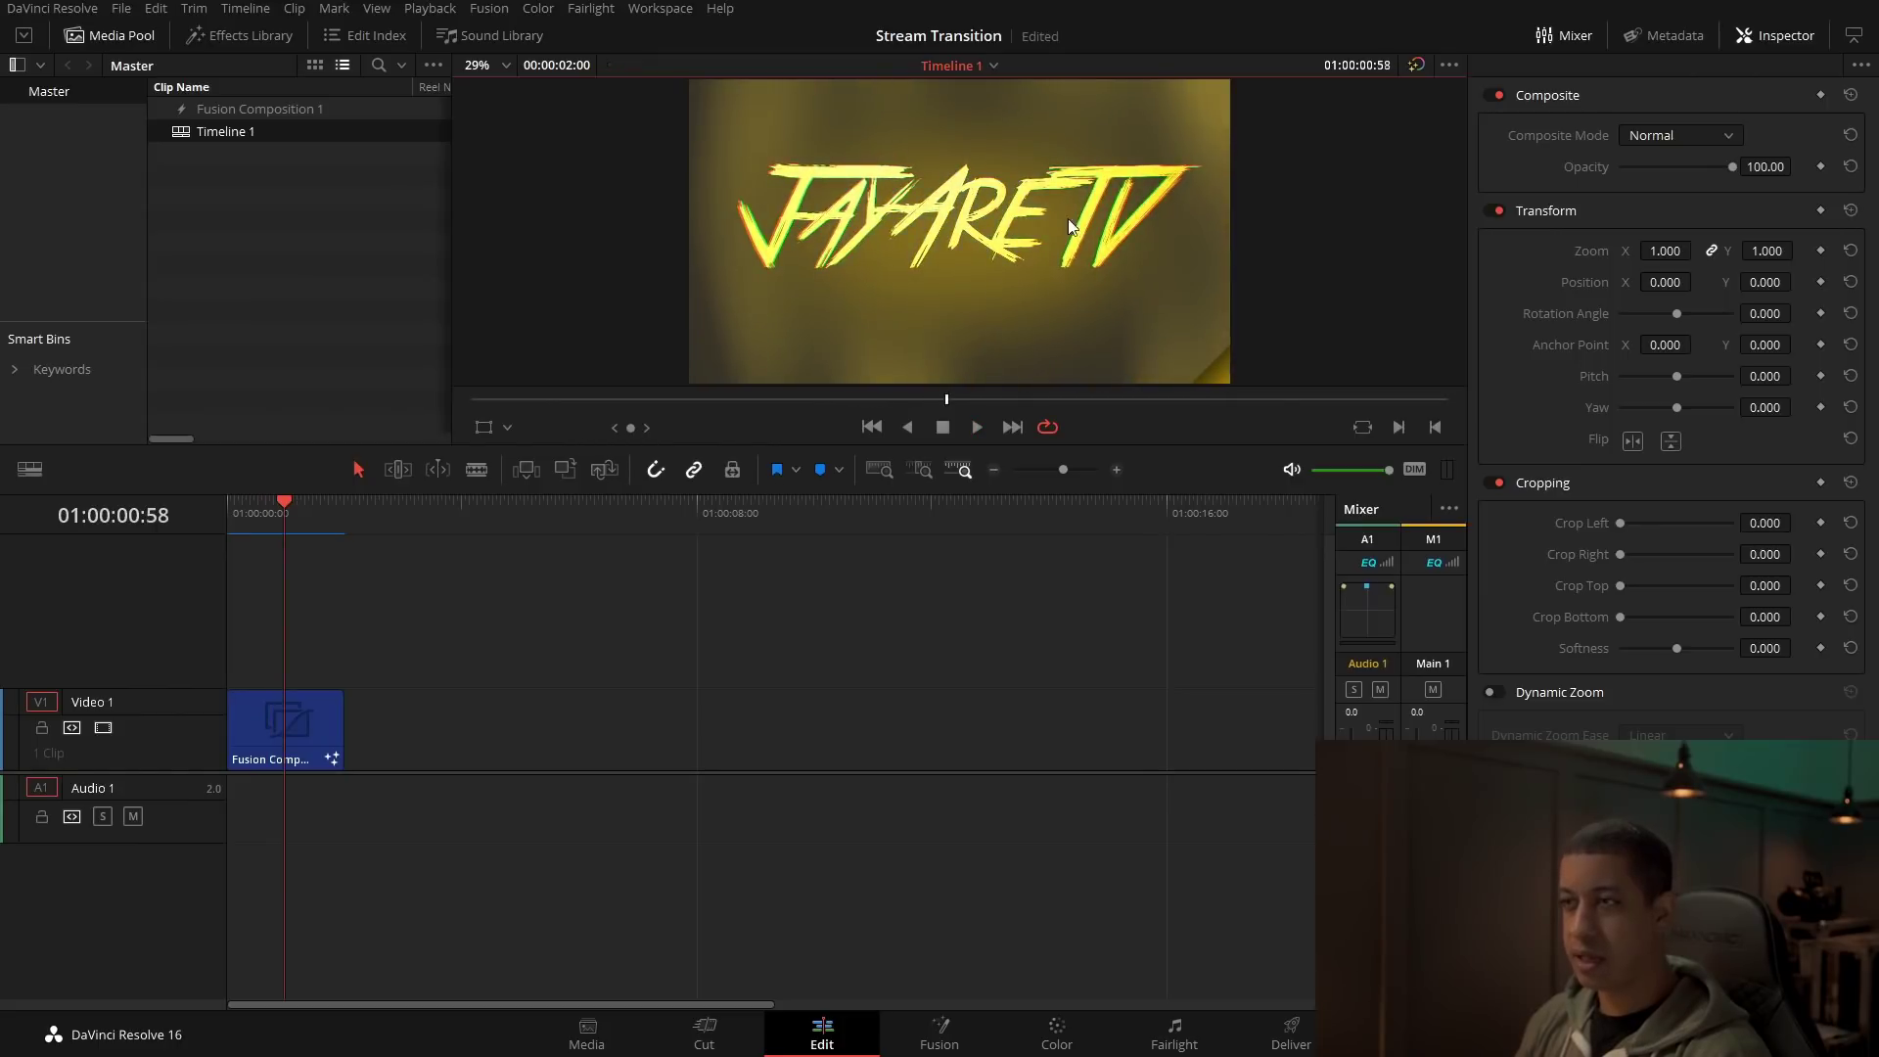
pyautogui.press('space')
pyautogui.moveTo(315, 513)
pyautogui.mouseDown()
pyautogui.moveTo(264, 513)
pyautogui.moveTo(286, 515)
pyautogui.mouseUp()
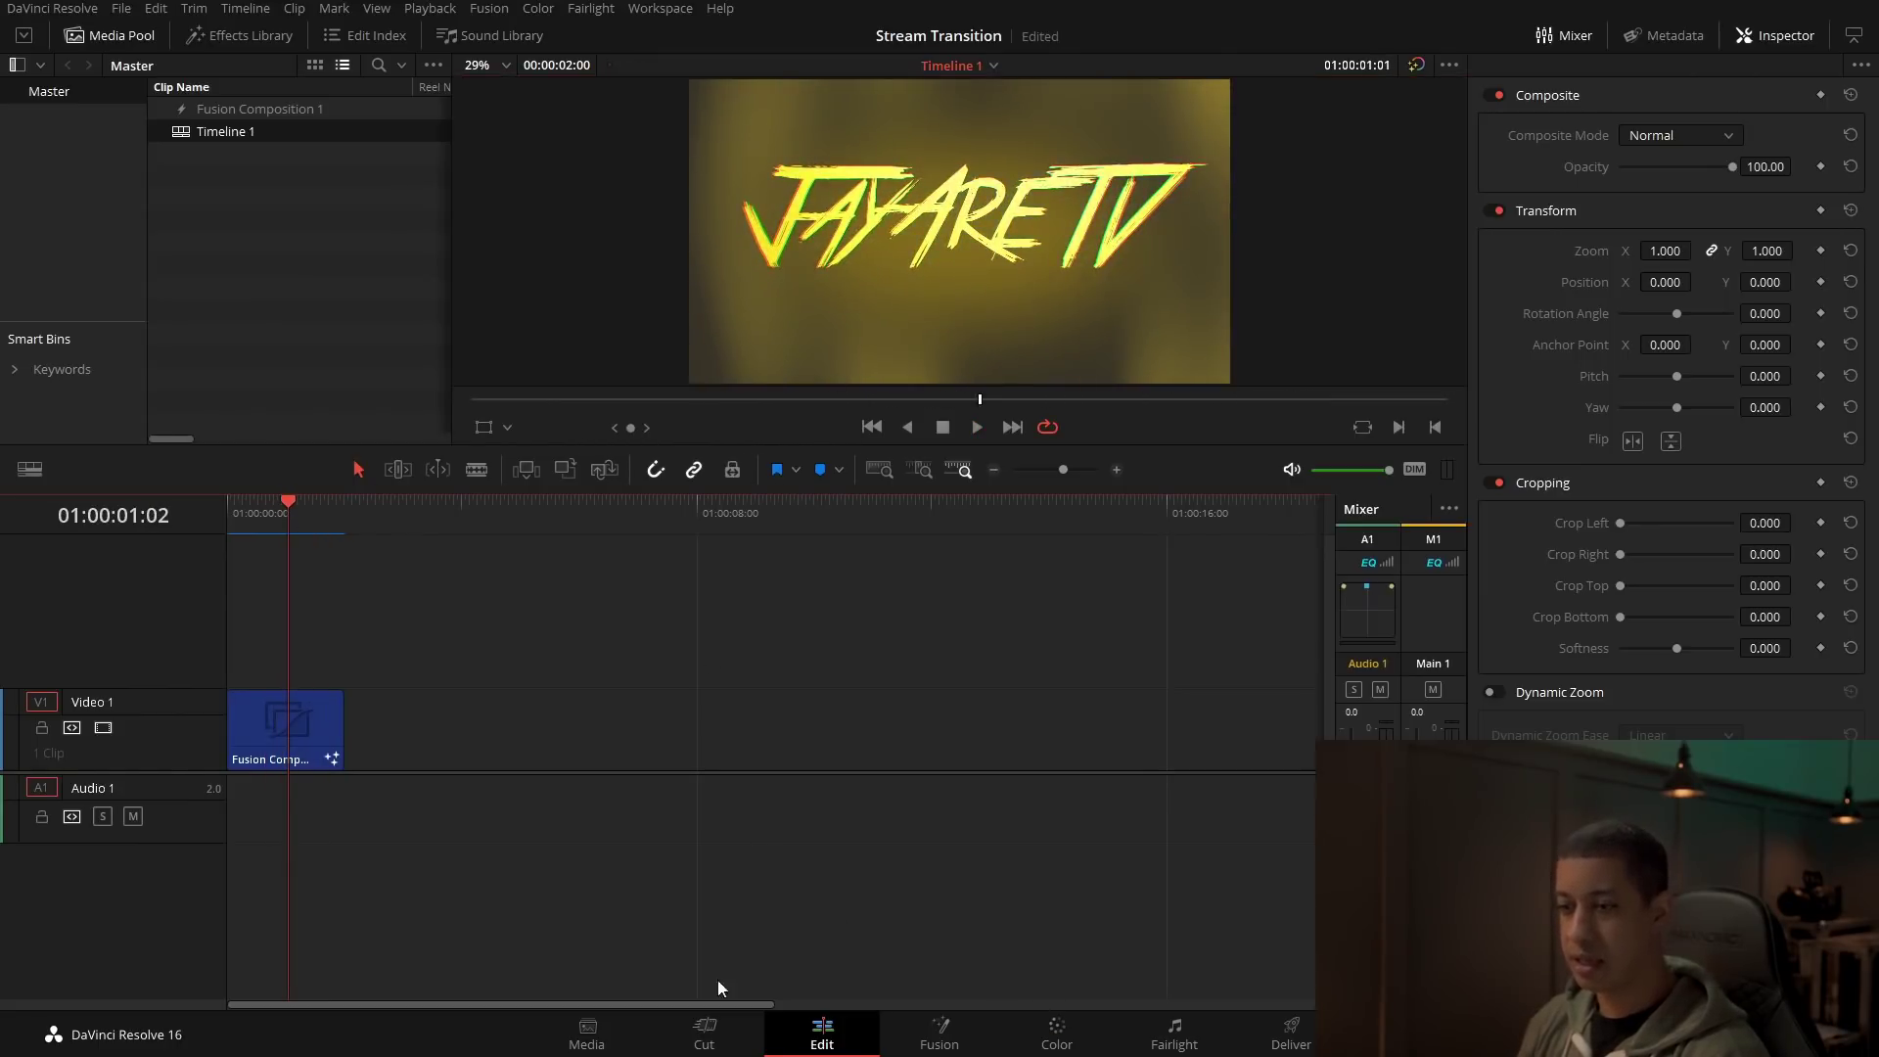
# Step: Back in Fusion, reshape Ellipse2 to a Width of about 0.53 and Height of about 0.98, then return to the Edit page
pyautogui.click(940, 1033)
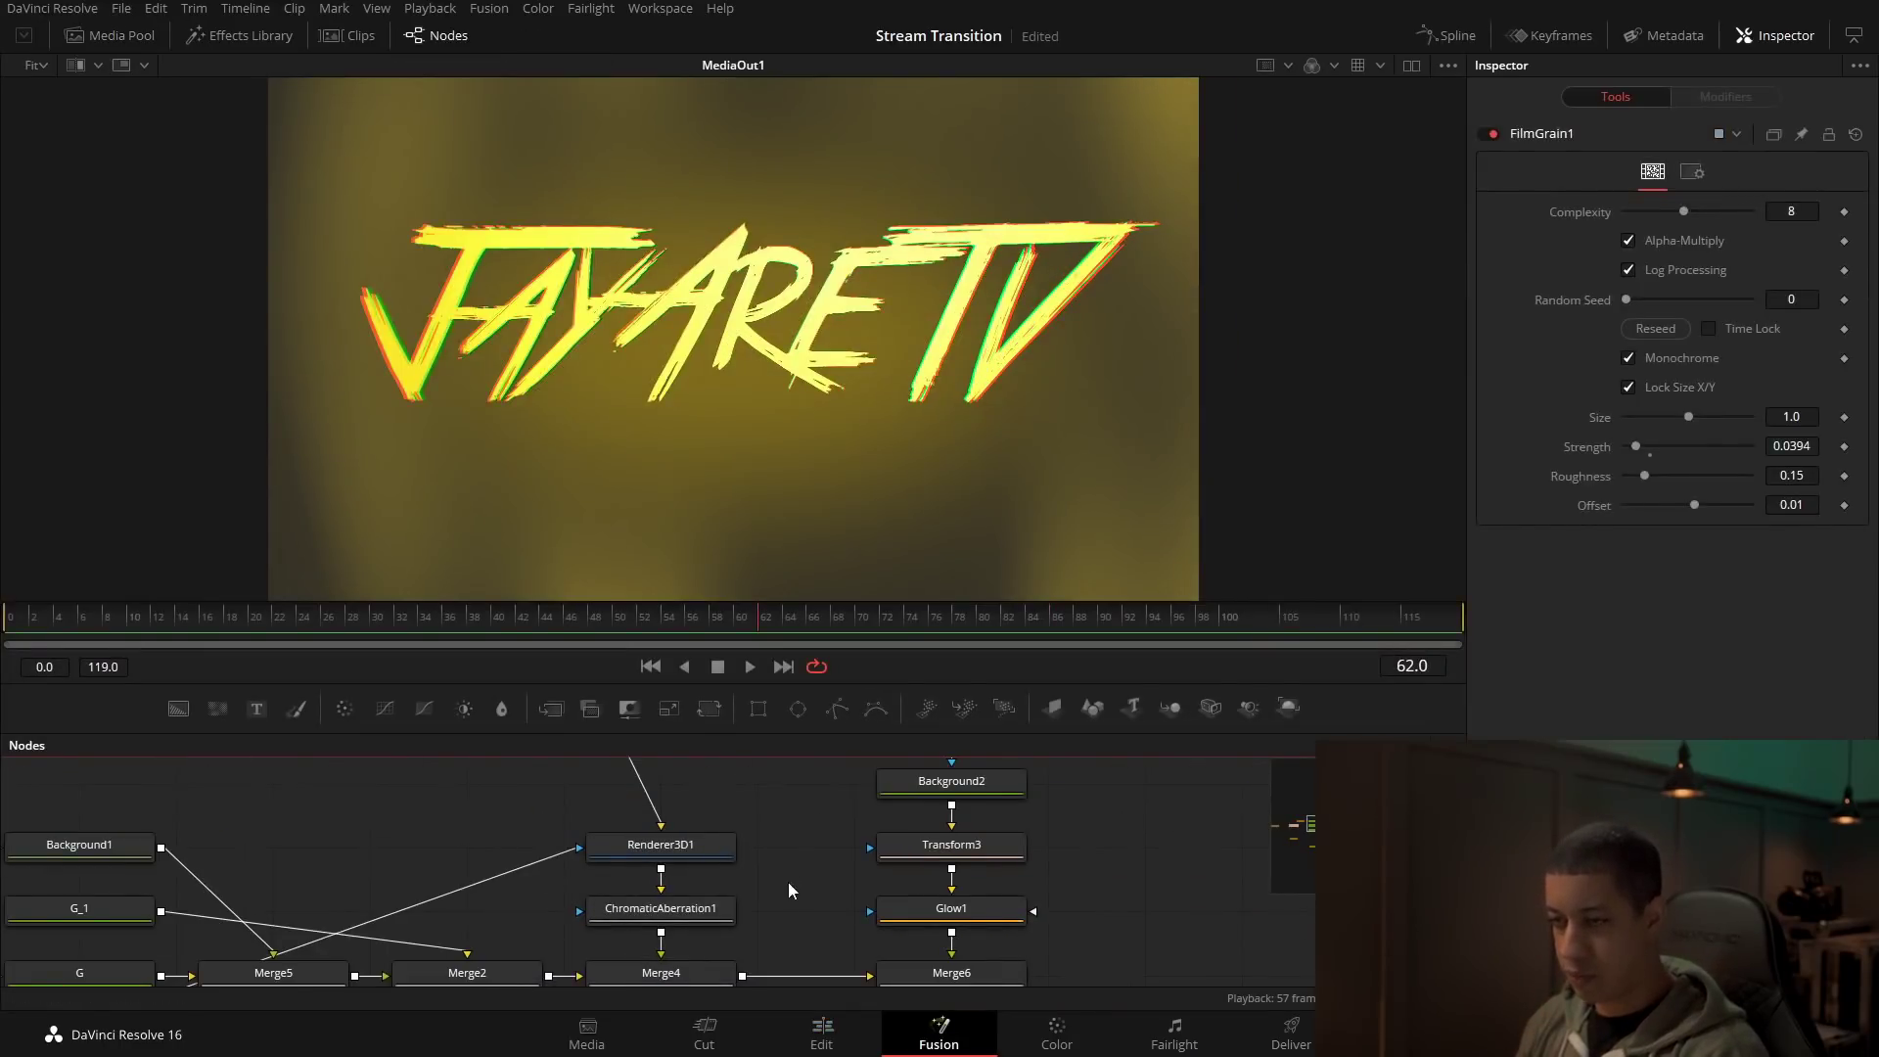
pyautogui.scroll(-3, 789, 881)
pyautogui.click(781, 925)
pyautogui.scroll(-4, 766, 492)
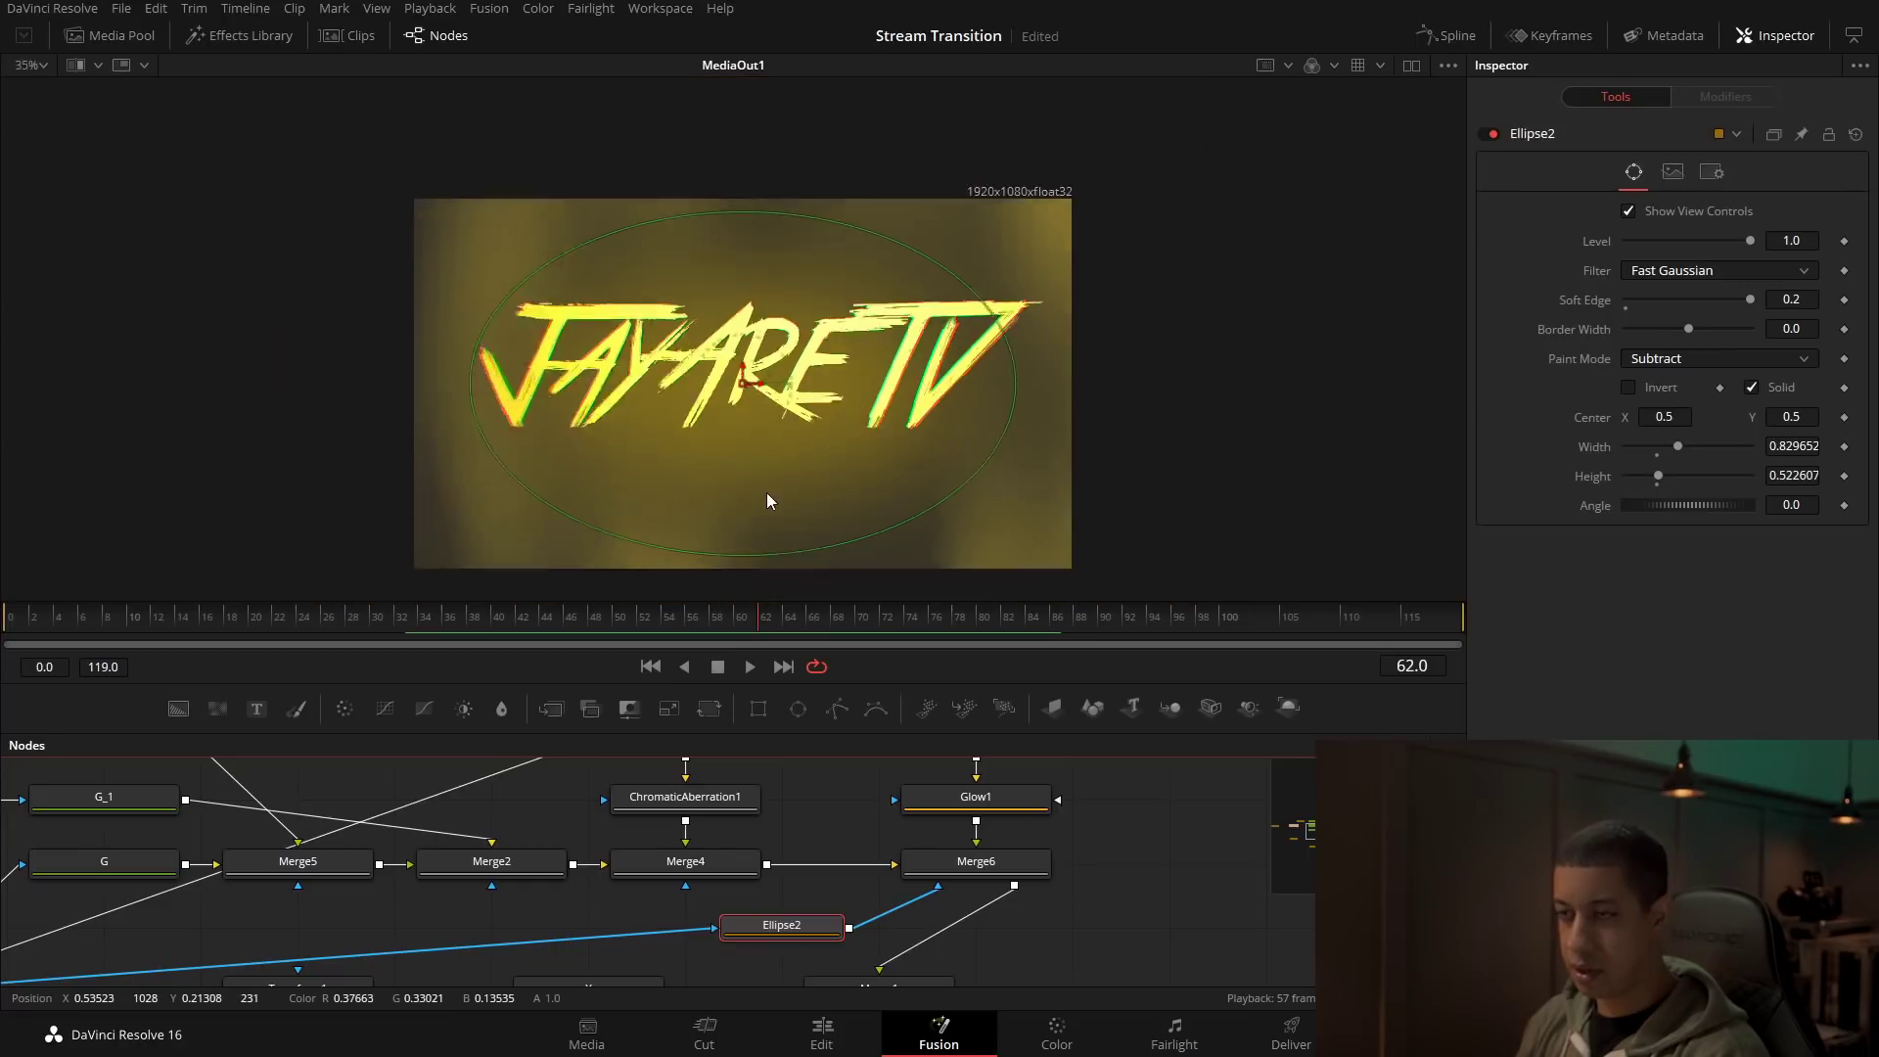
pyautogui.moveTo(744, 520); pyautogui.dragTo(744, 600)
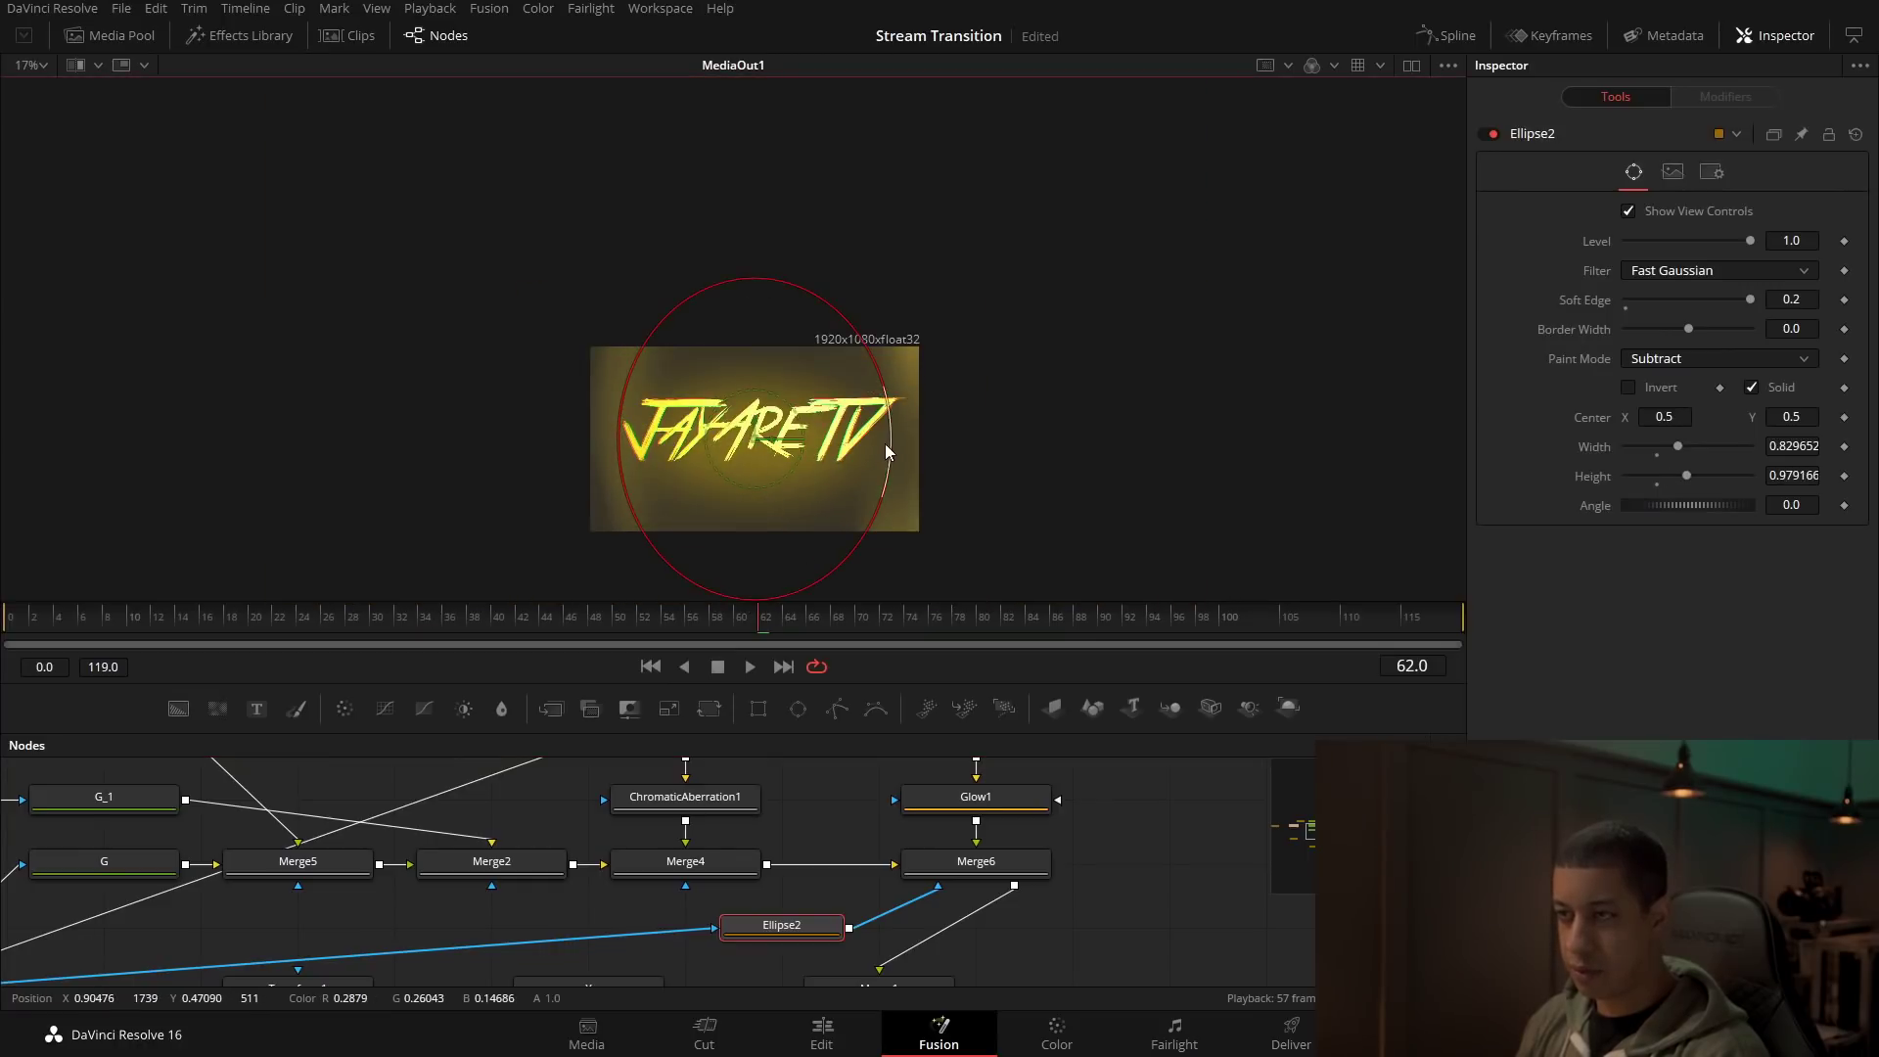
pyautogui.moveTo(889, 443); pyautogui.dragTo(842, 438)
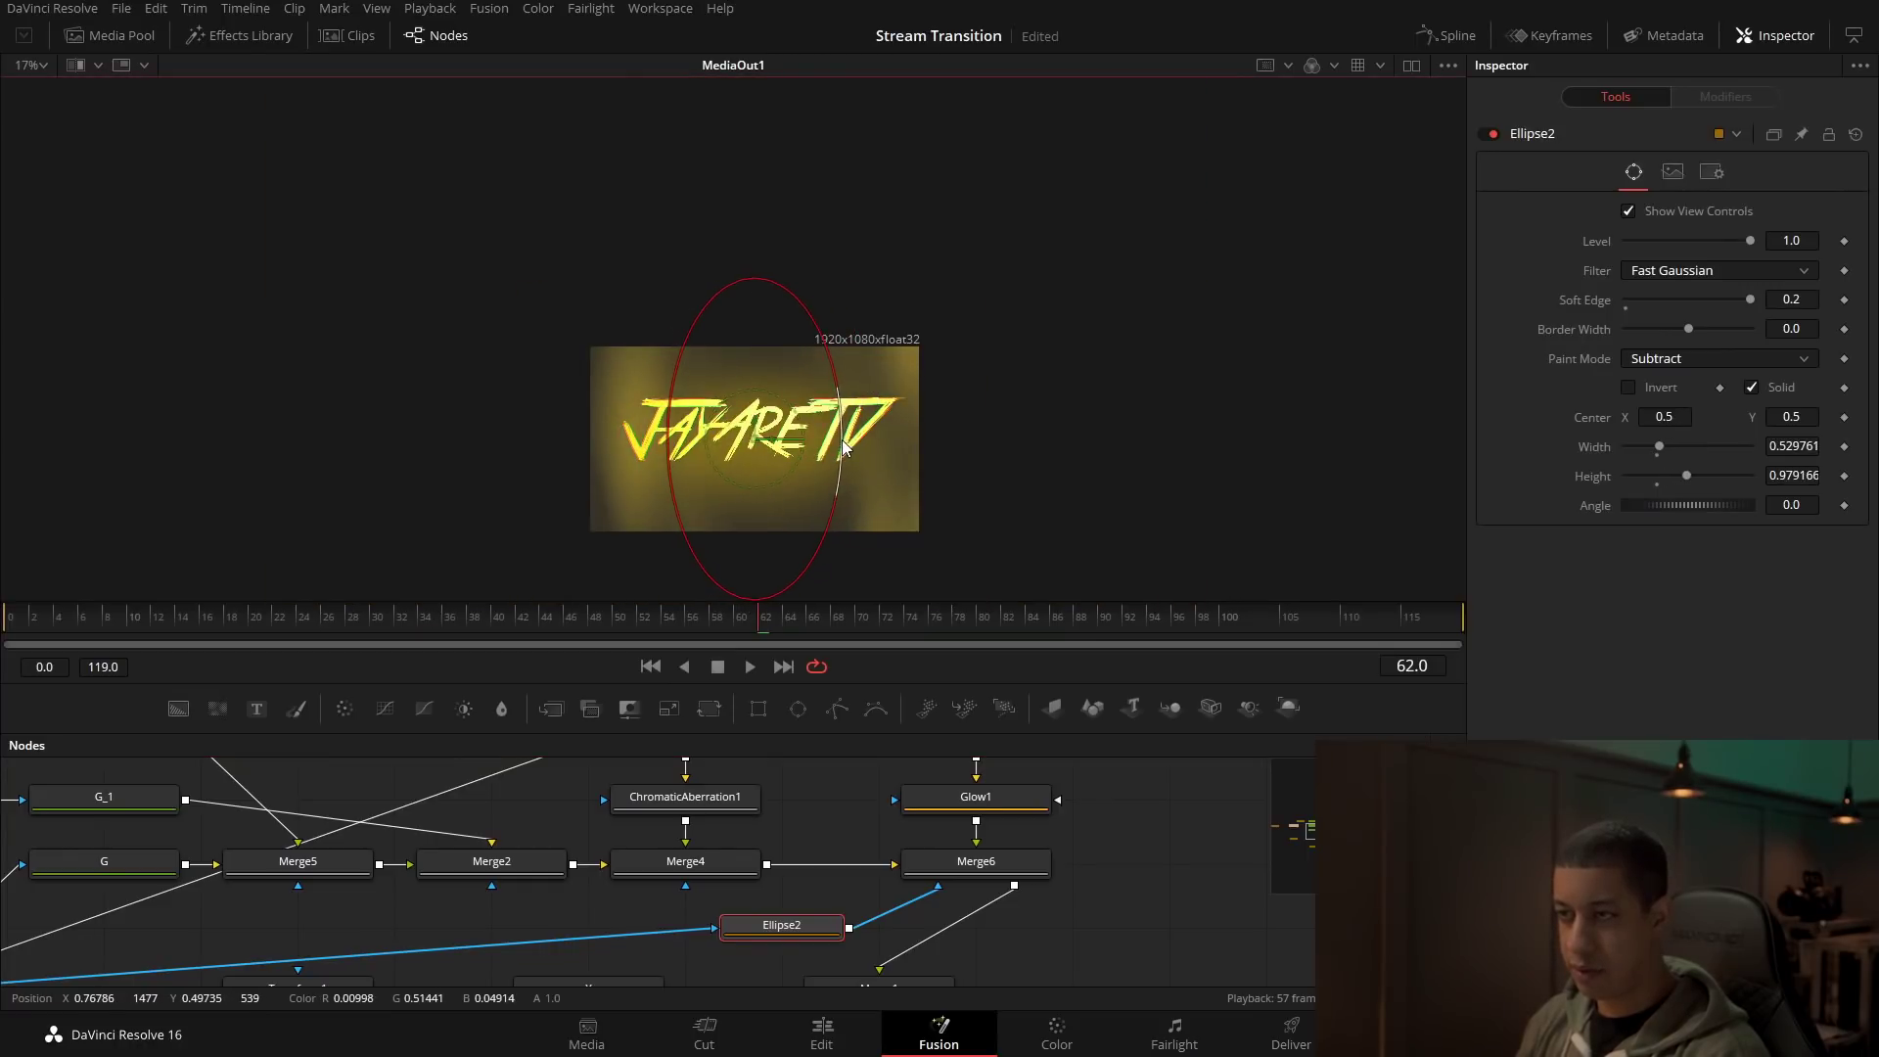
pyautogui.moveTo(1124, 776); pyautogui.dragTo(1076, 687)
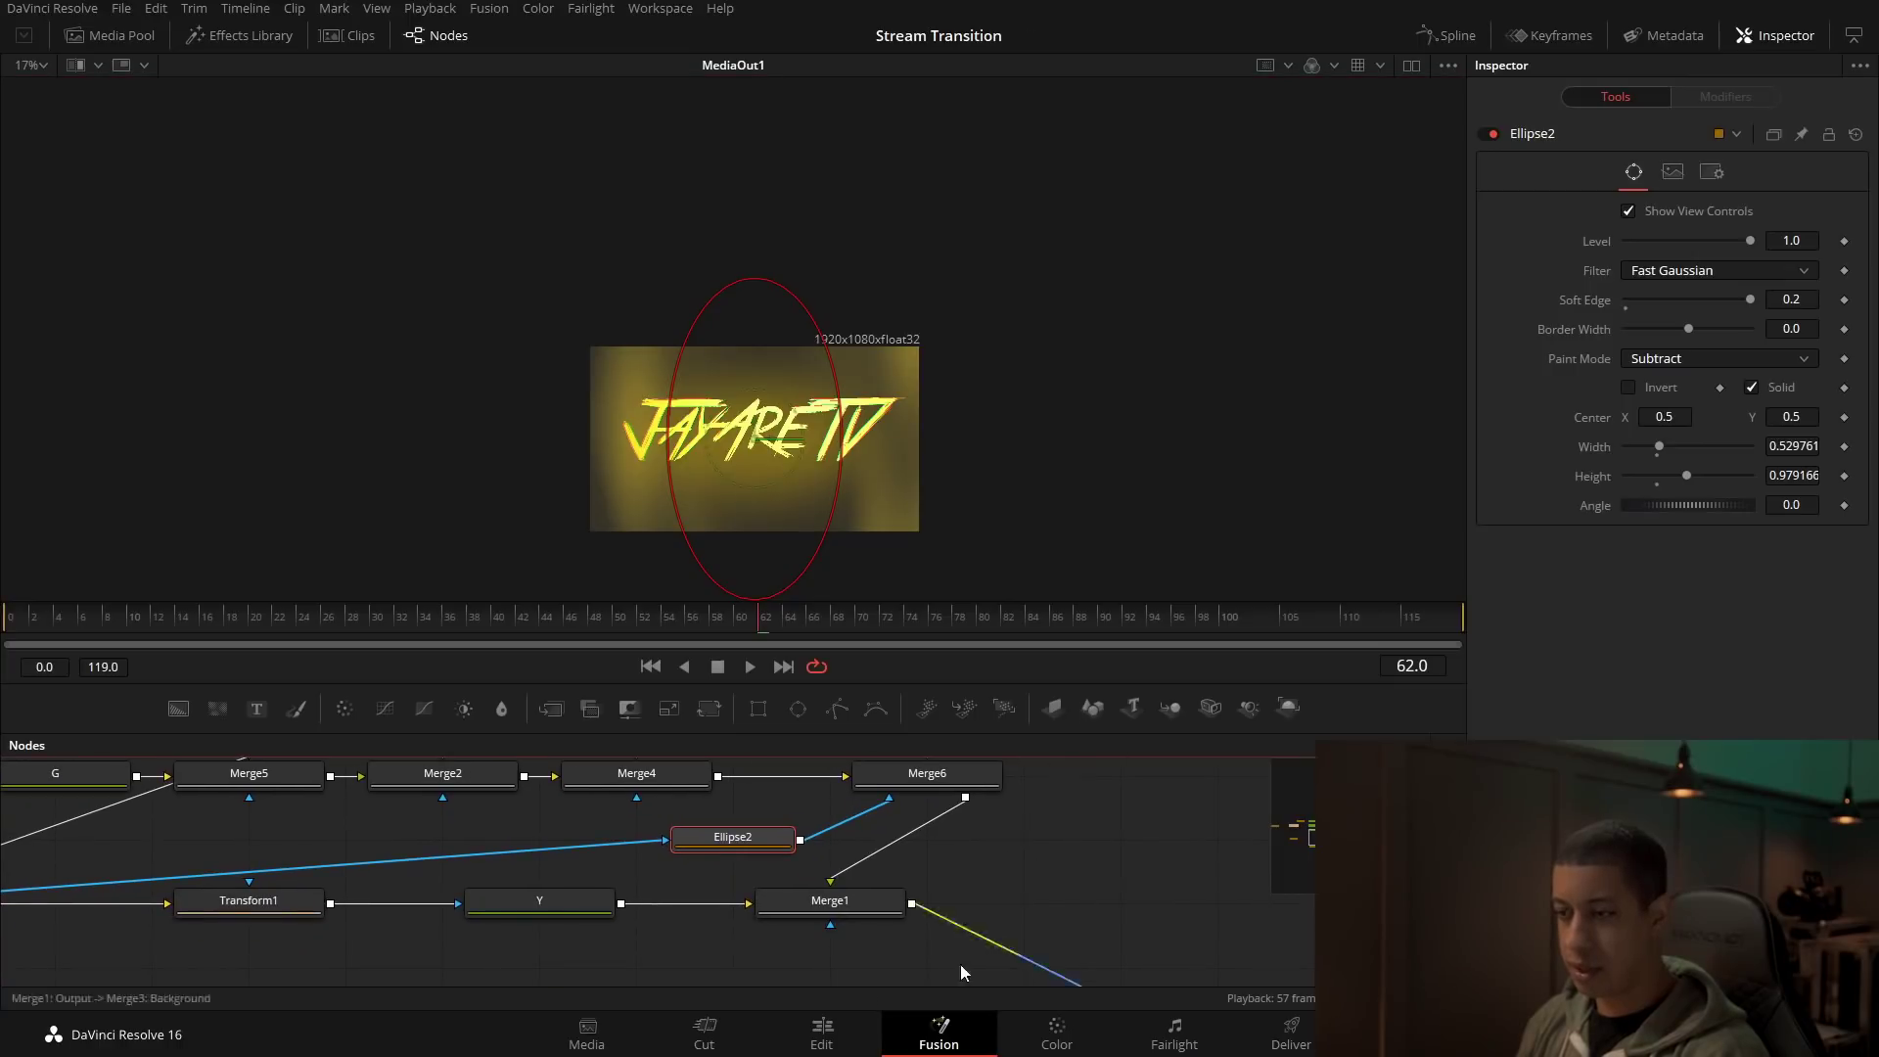
pyautogui.click(848, 1019)
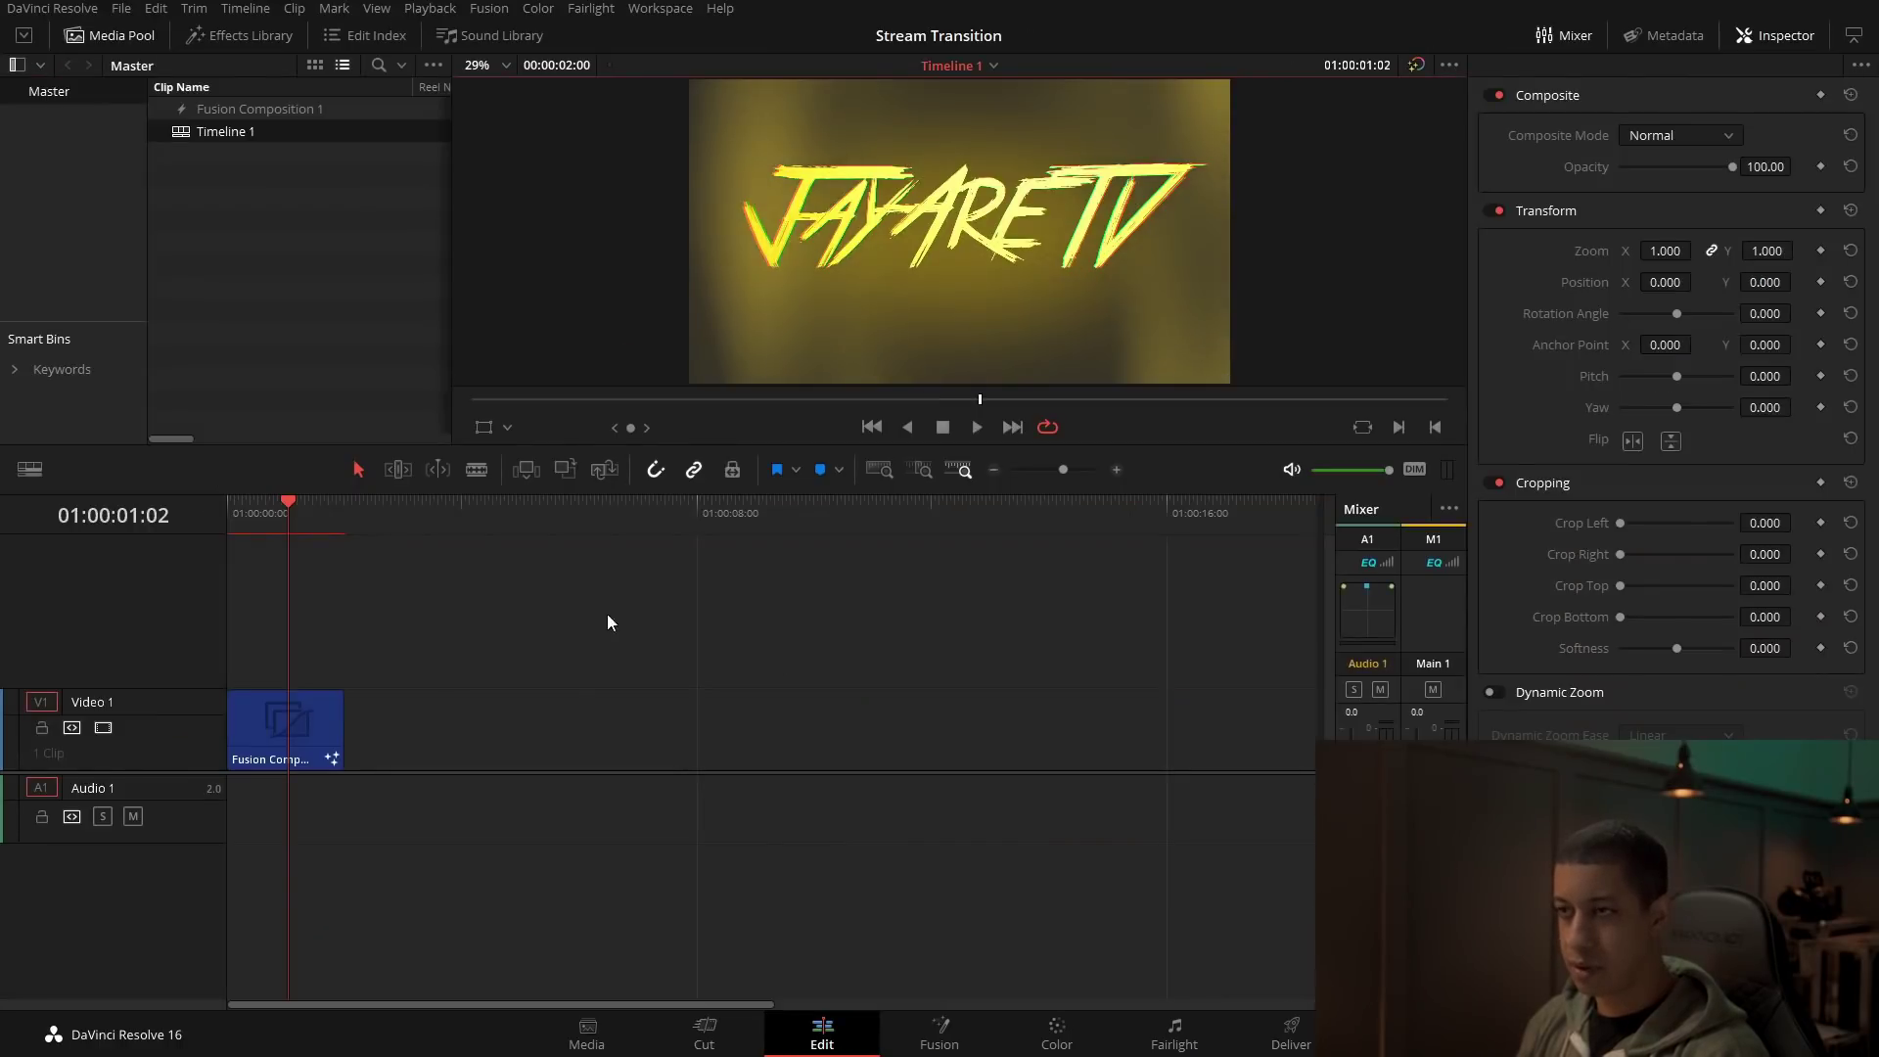
# Step: Play the rendered composition from the timeline start, review it in full screen, then leave full screen and stop playback
pyautogui.moveTo(258, 513); pyautogui.dragTo(198, 515)
pyautogui.press('space')
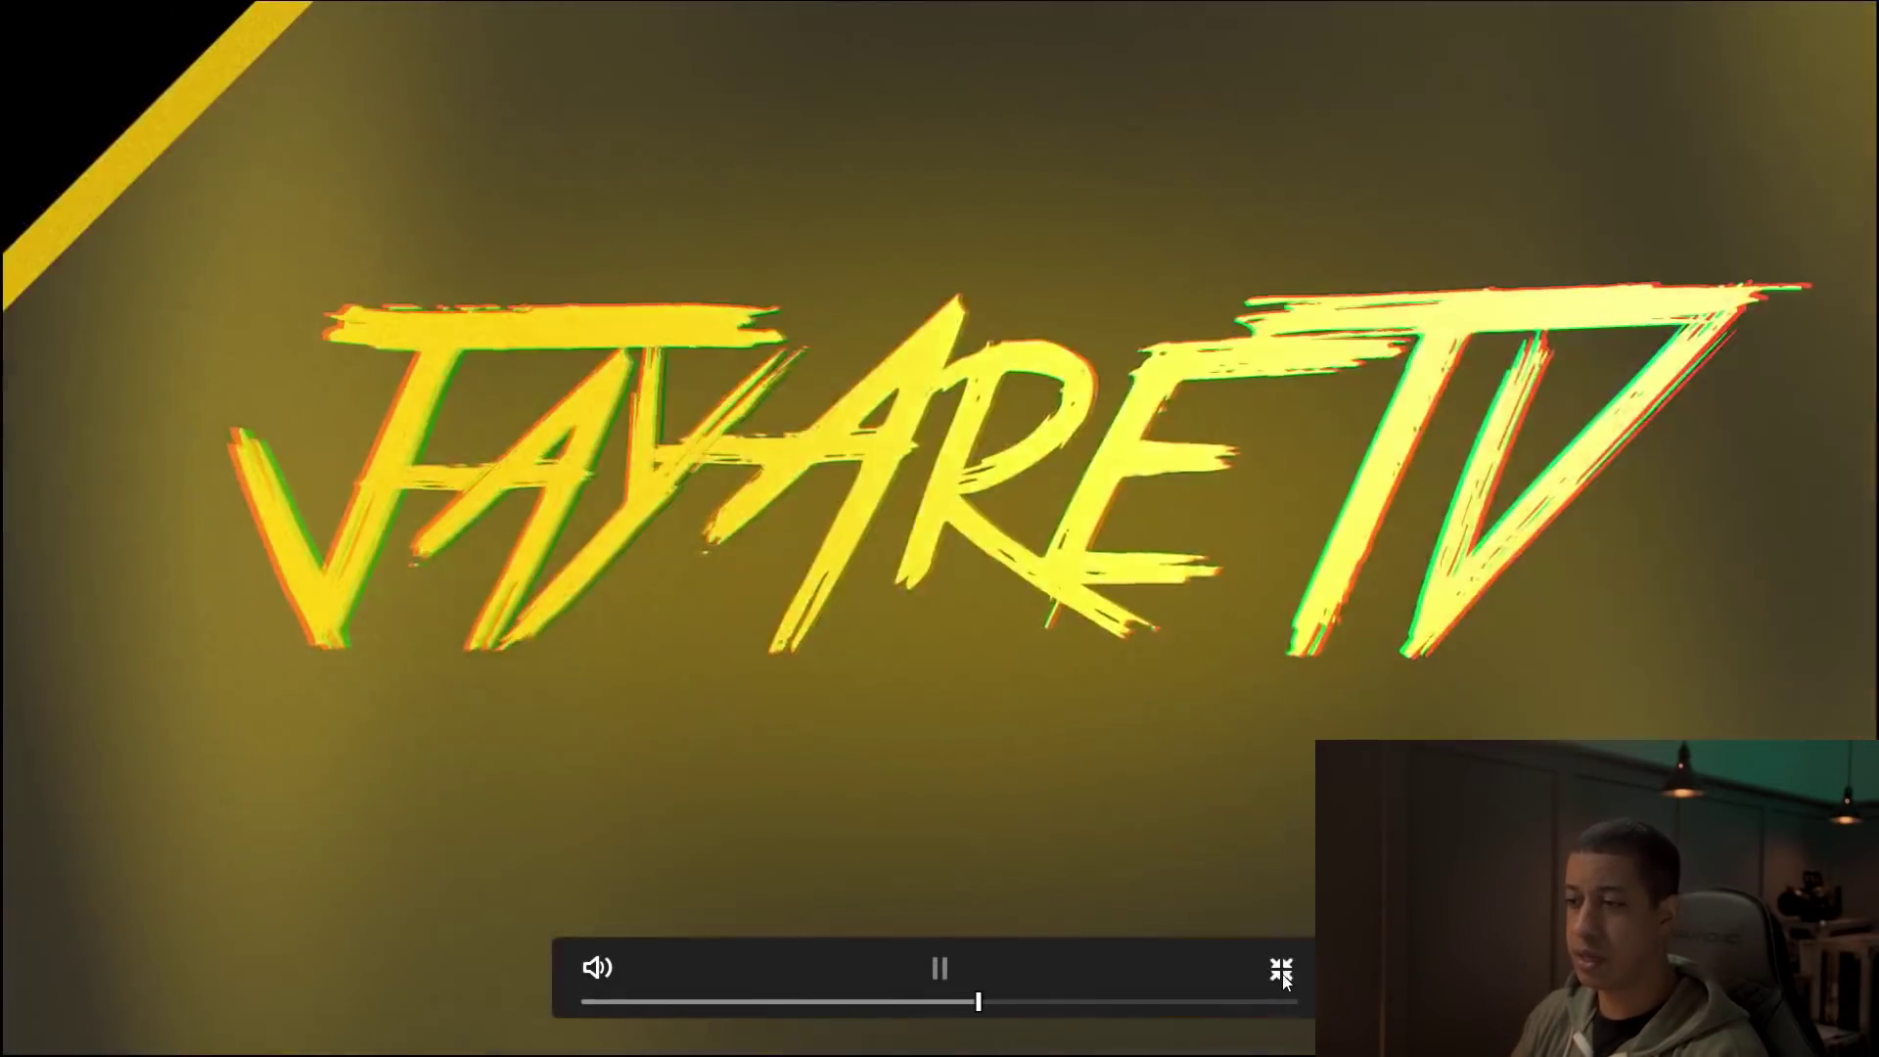
pyautogui.click(1282, 970)
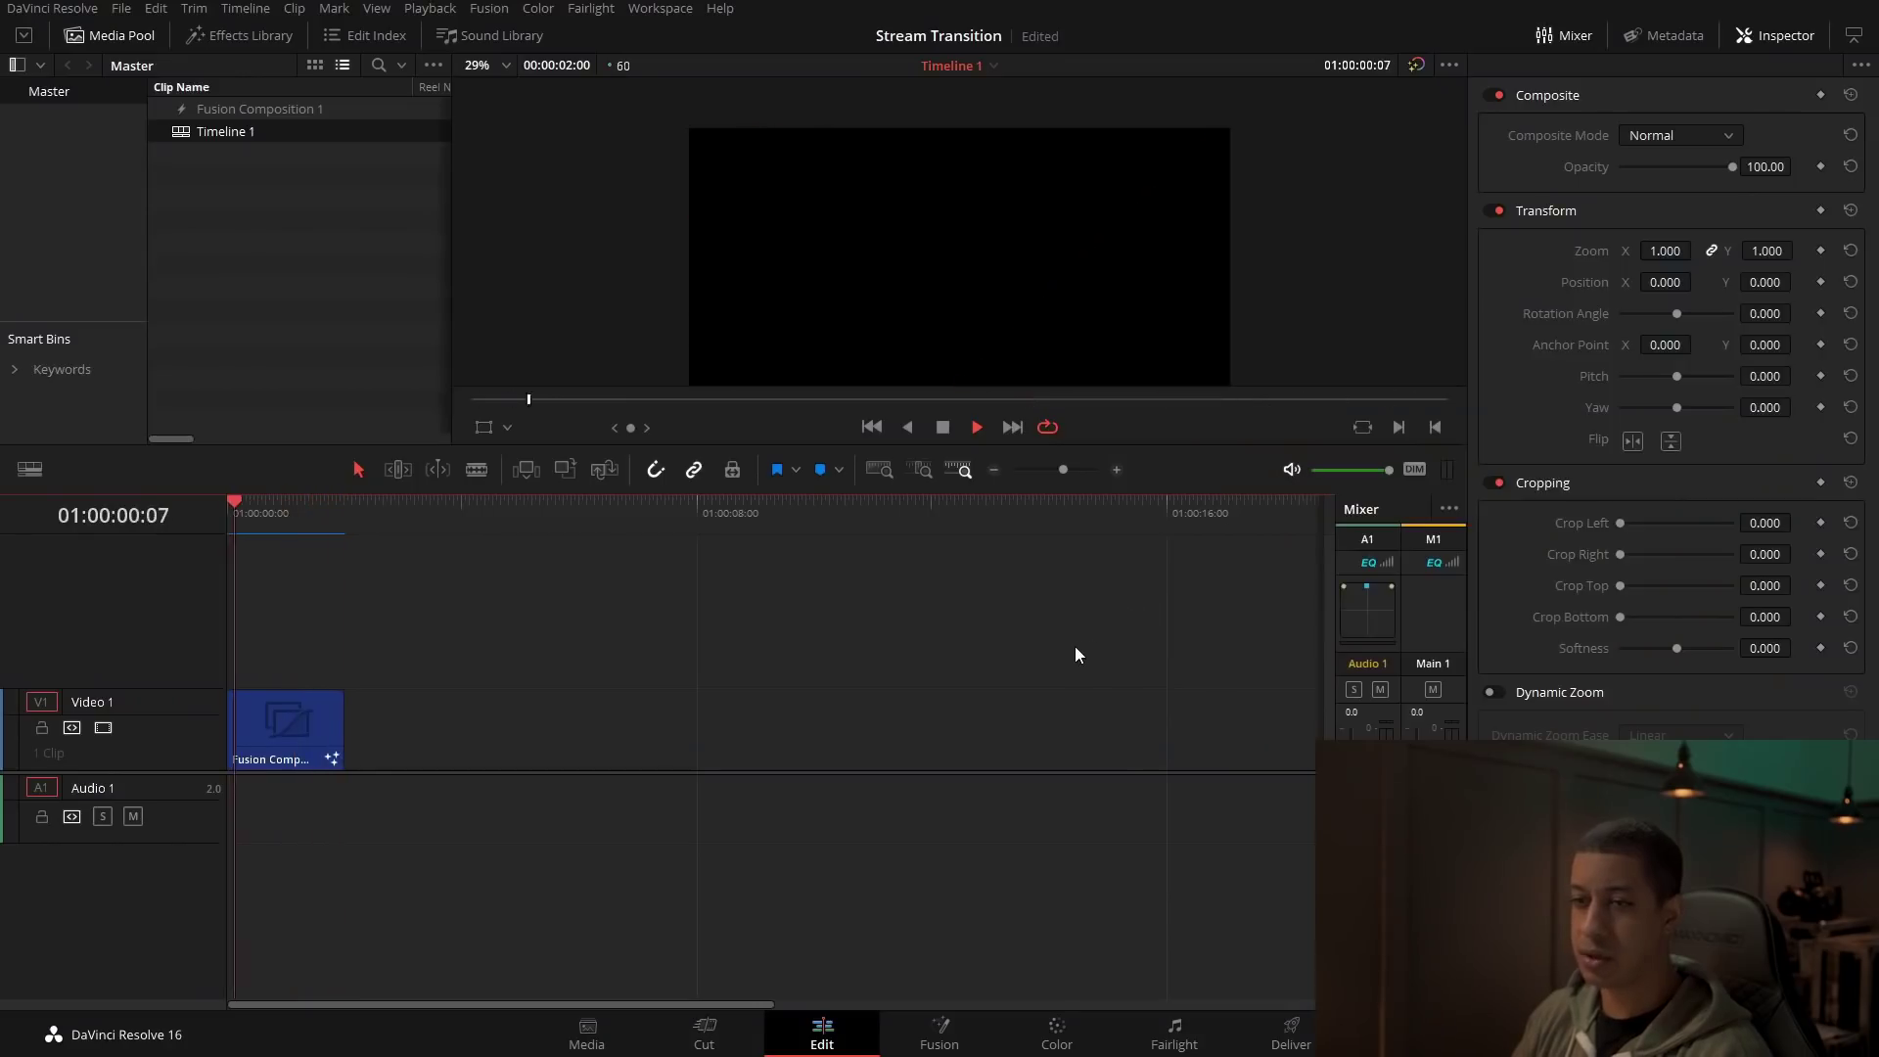
pyautogui.press('space')
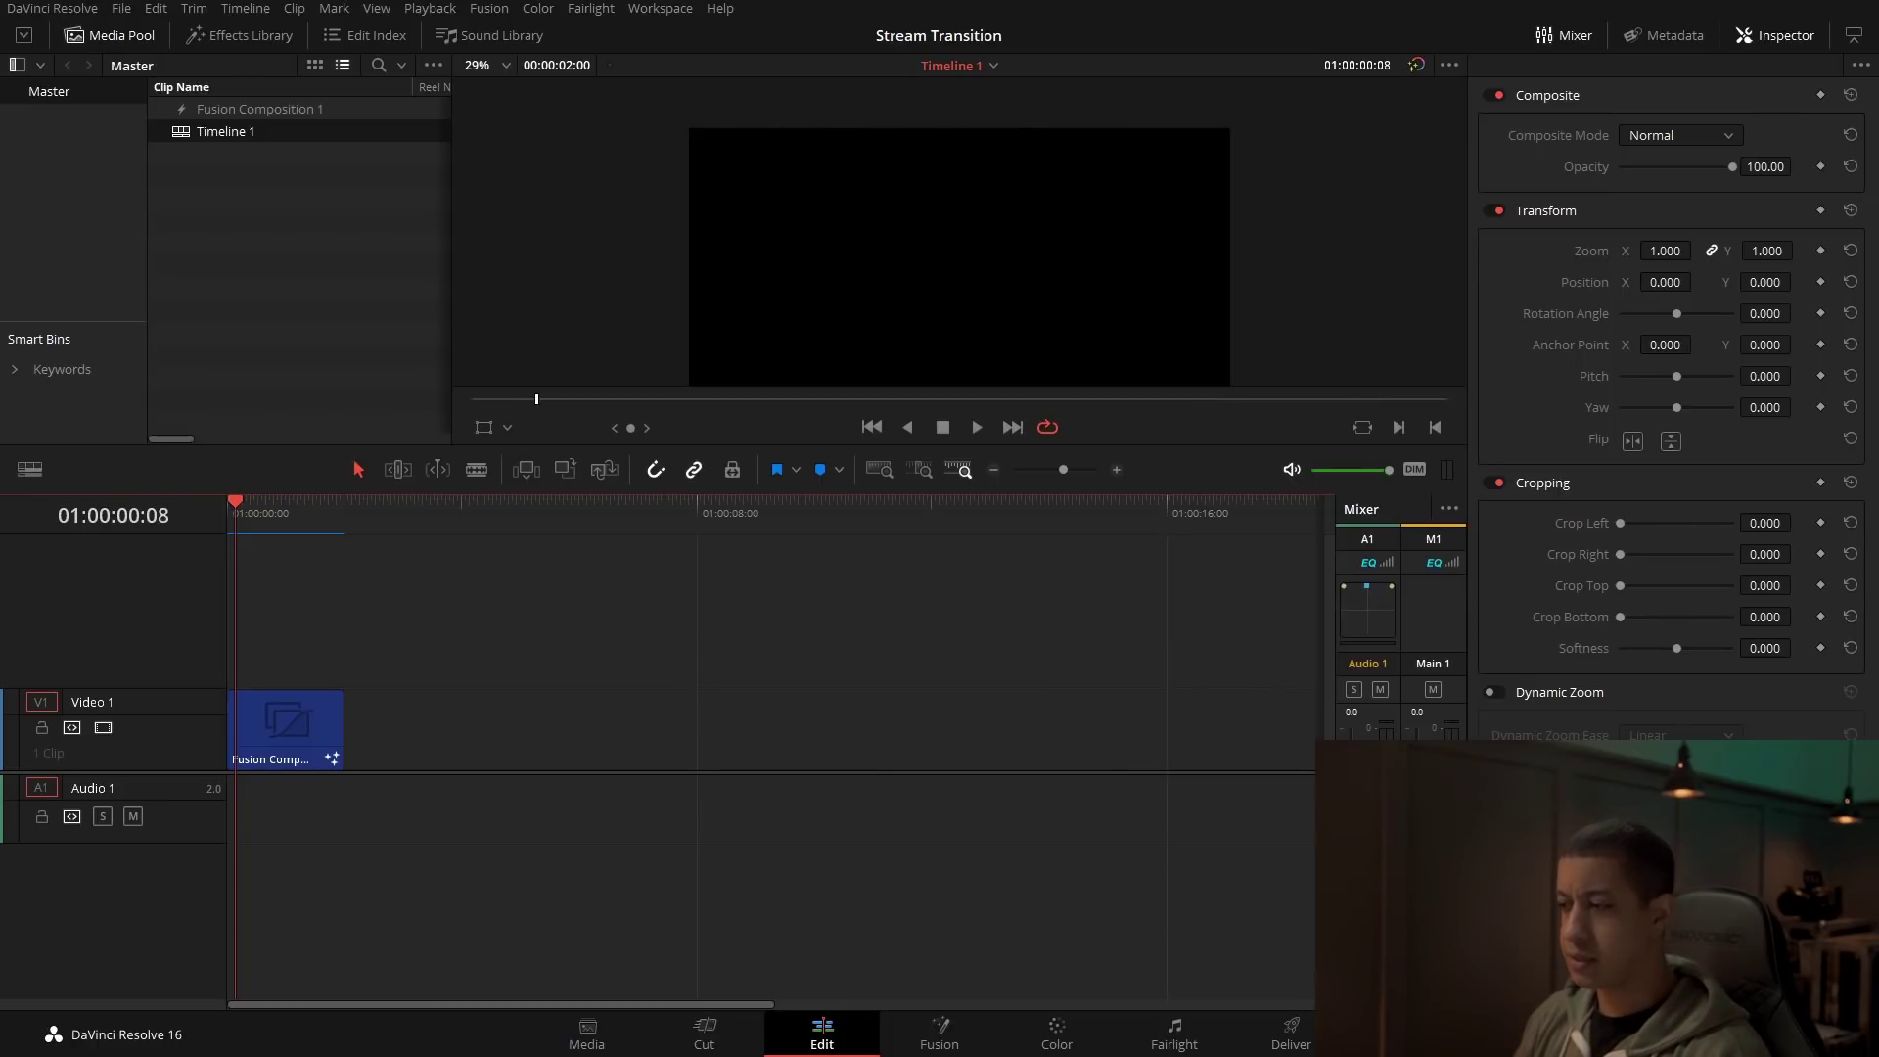
# Step: On the Deliver page, set the render to Individual clips and keep QuickTime as the format
pyautogui.click(1291, 1032)
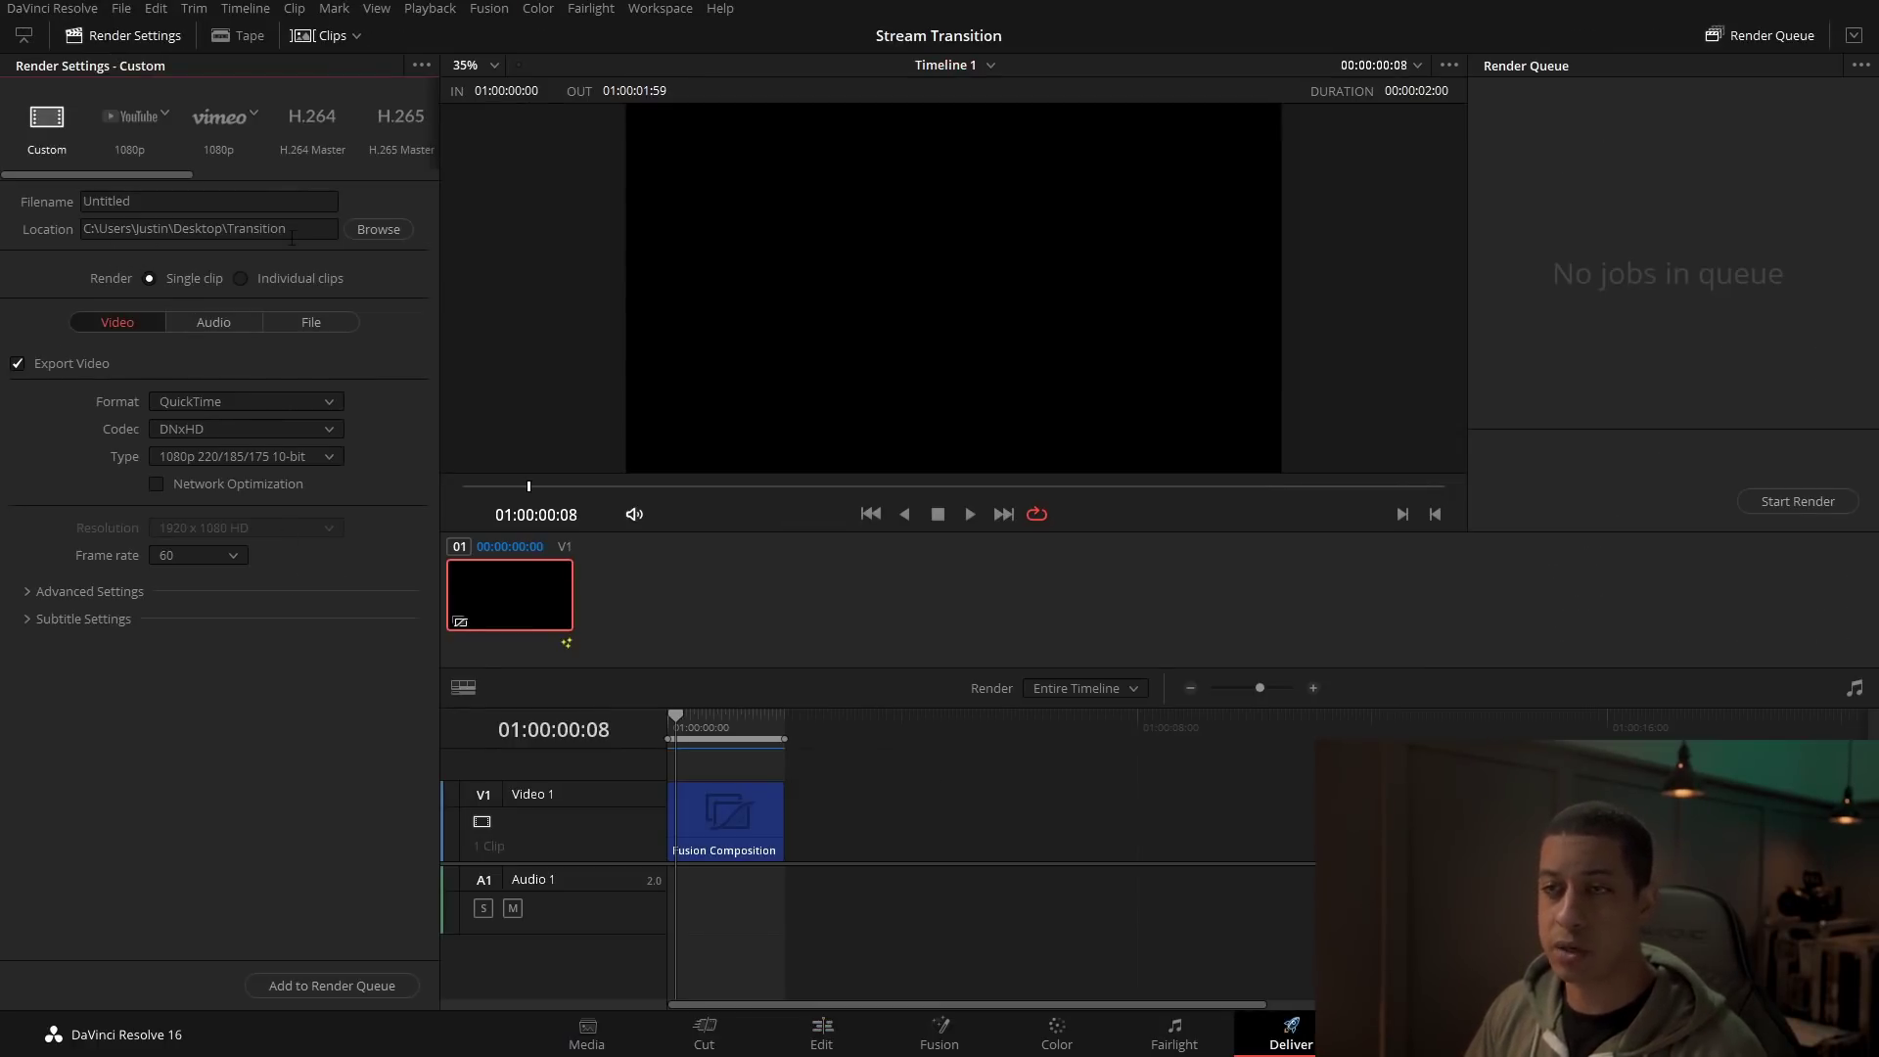
pyautogui.click(185, 208)
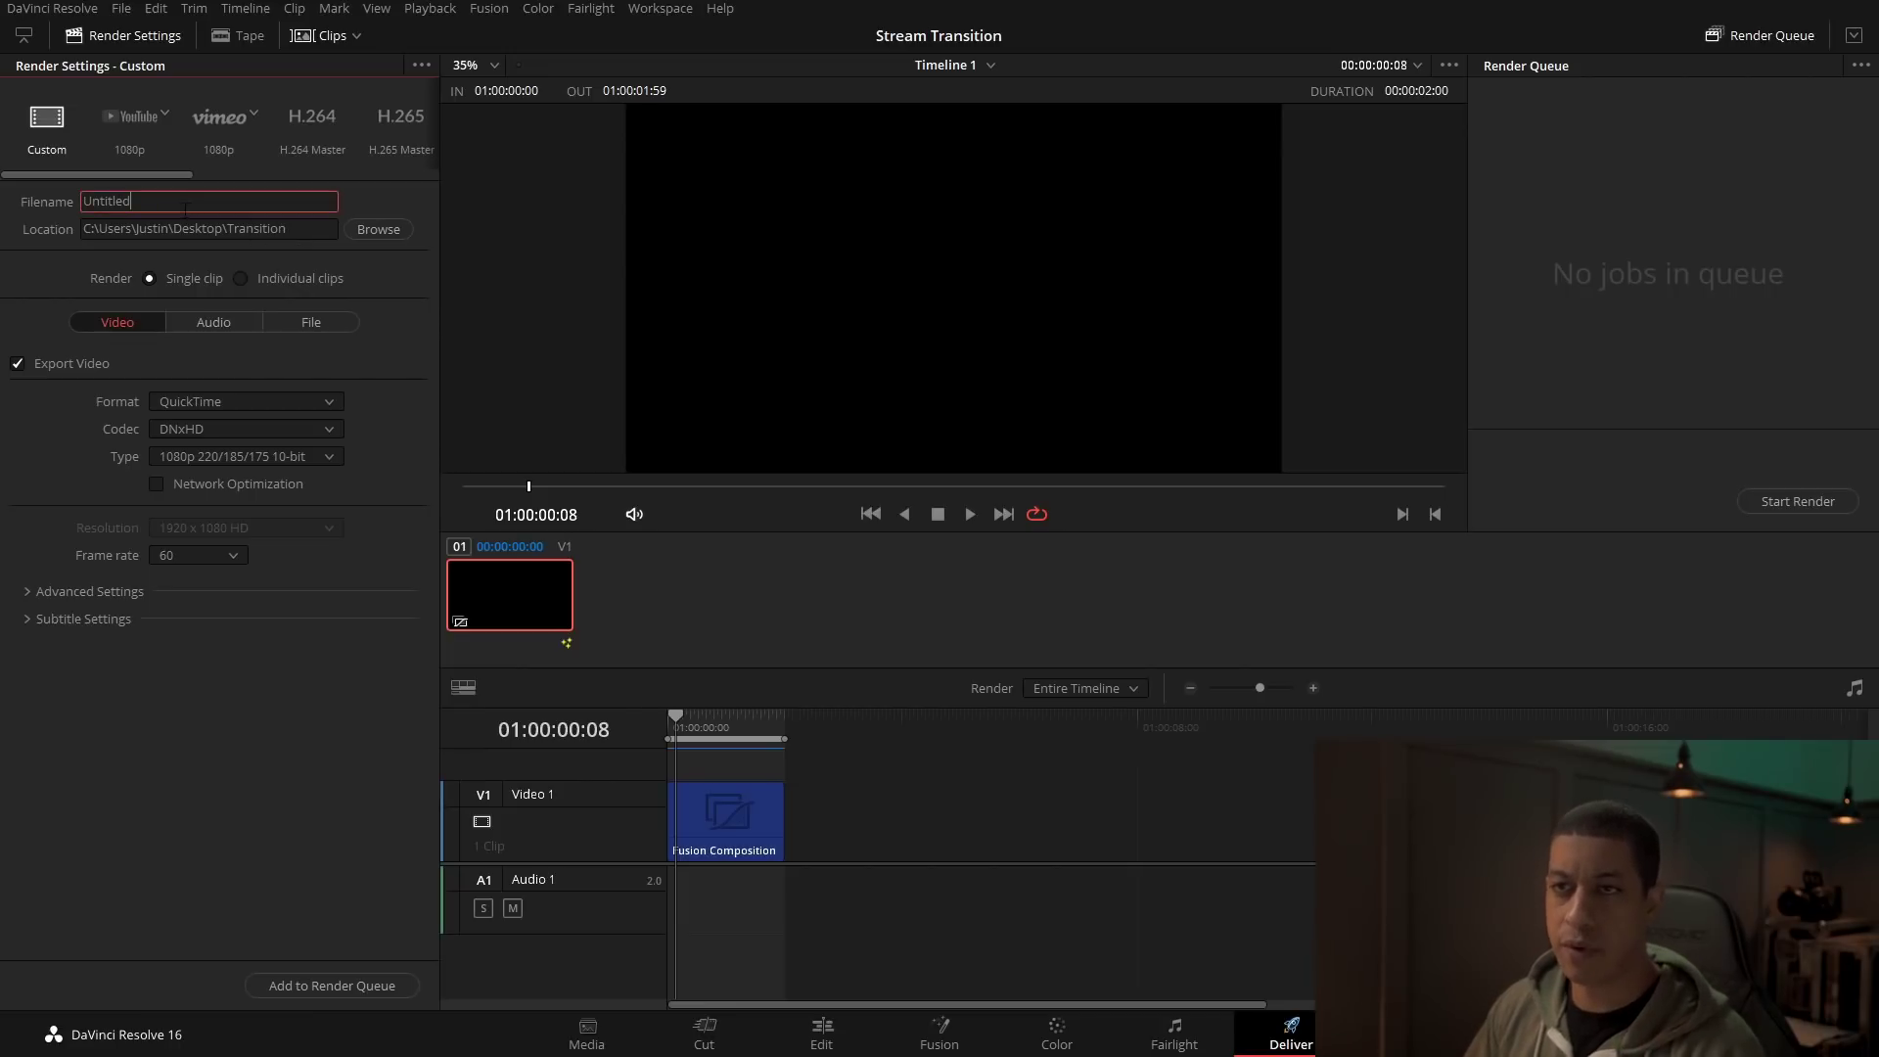
pyautogui.click(280, 279)
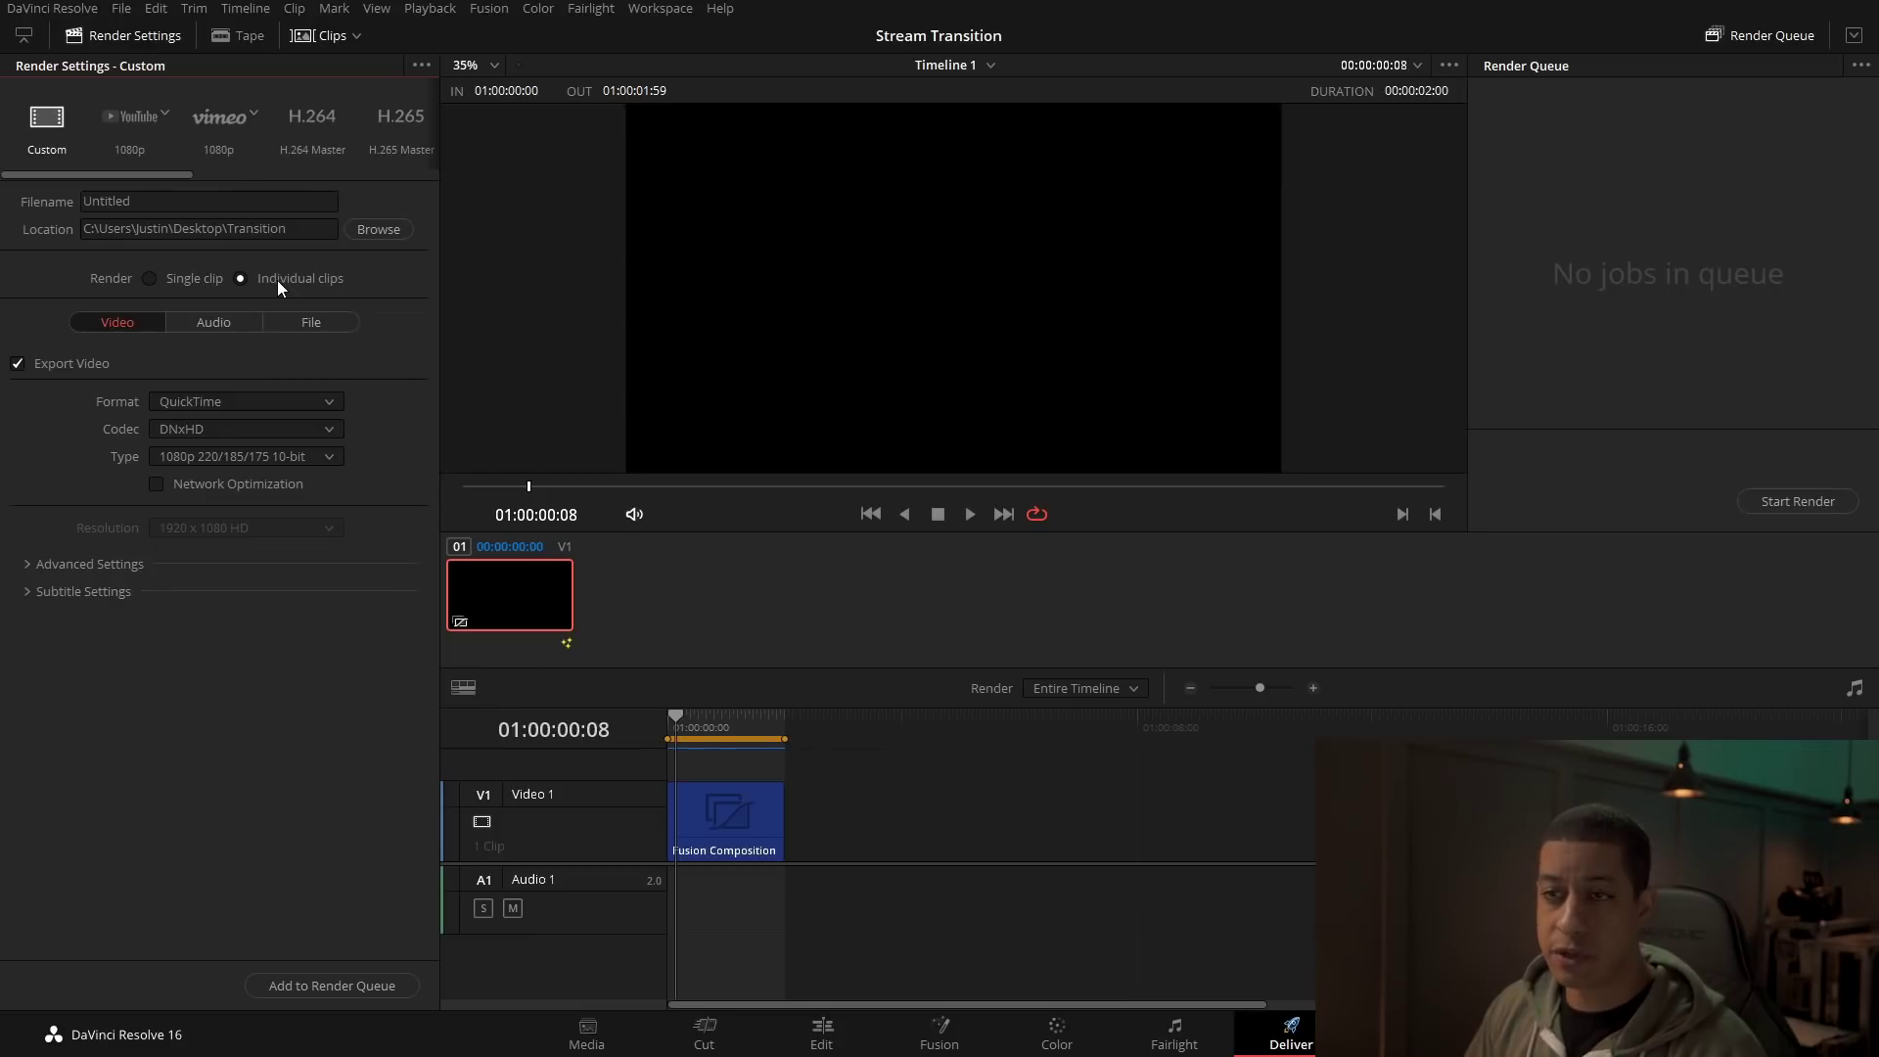
pyautogui.click(266, 396)
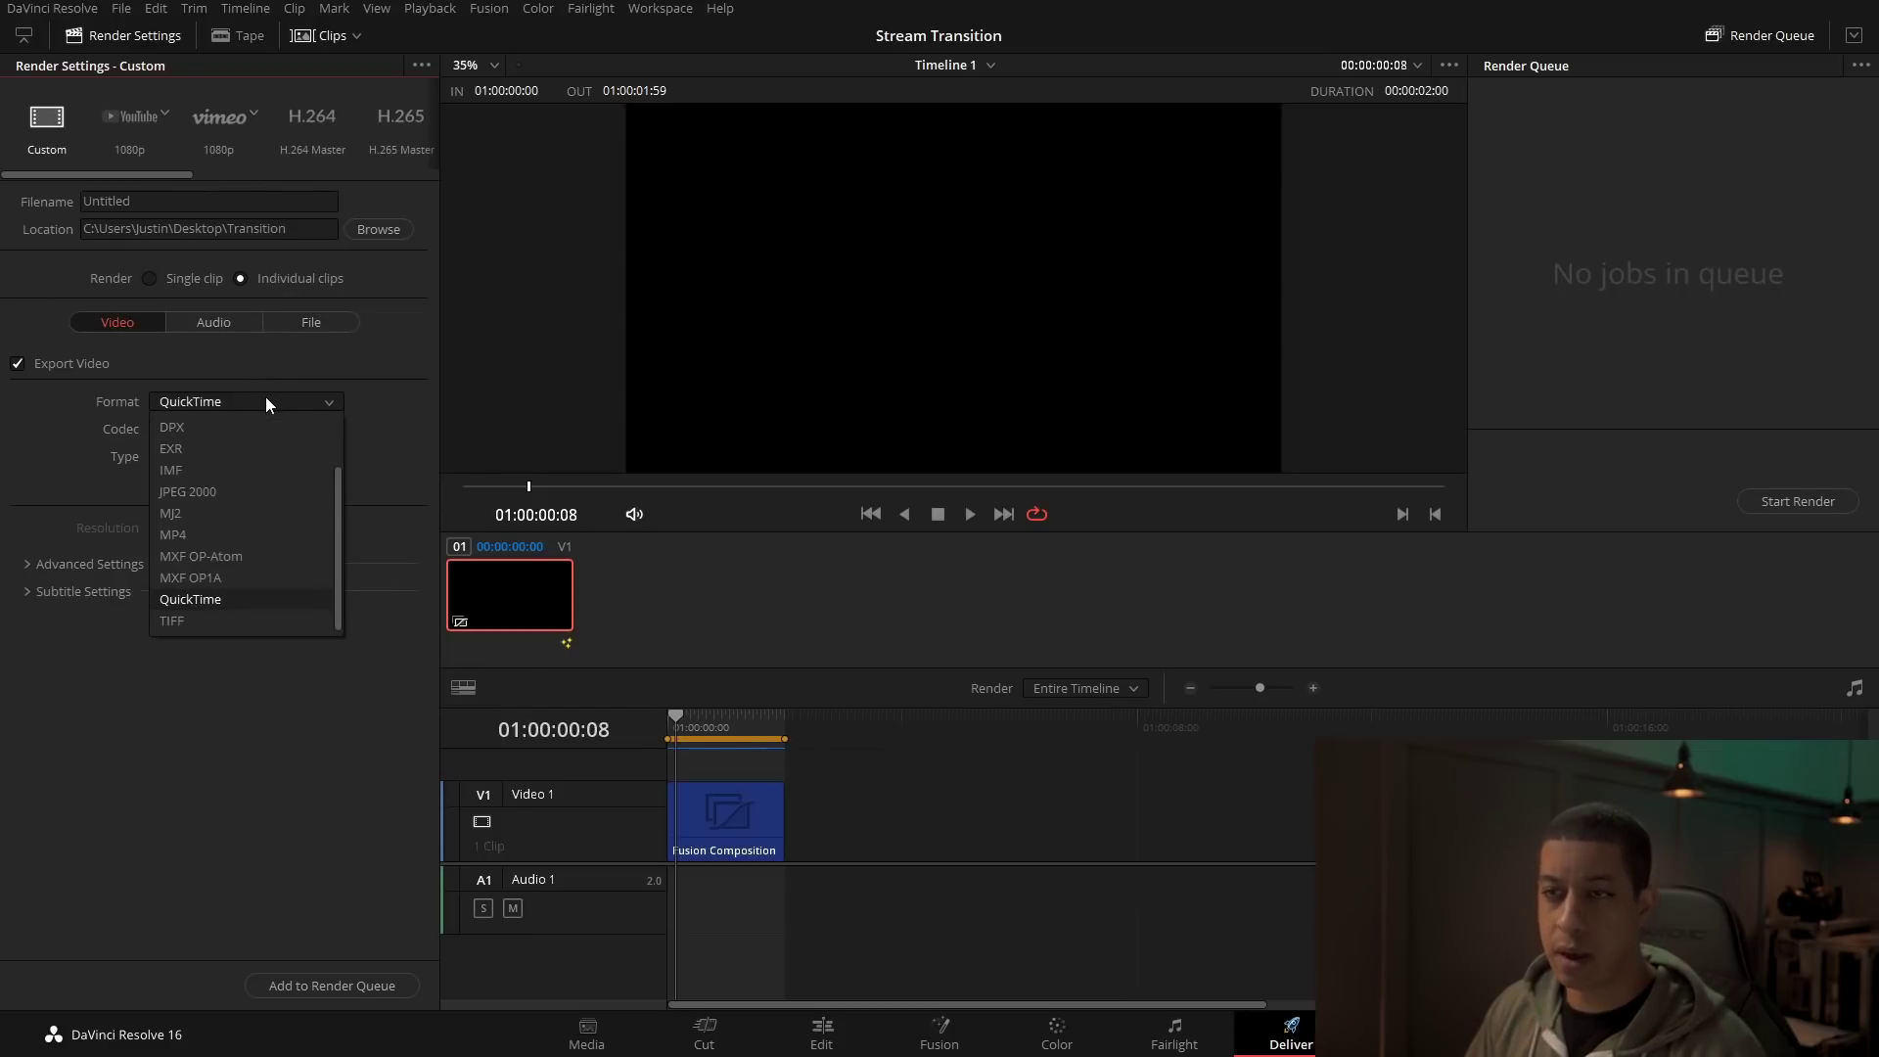
pyautogui.click(342, 408)
# Step: Set the export codec to Uncompressed and its type to BGRA 8-bit
pyautogui.click(329, 431)
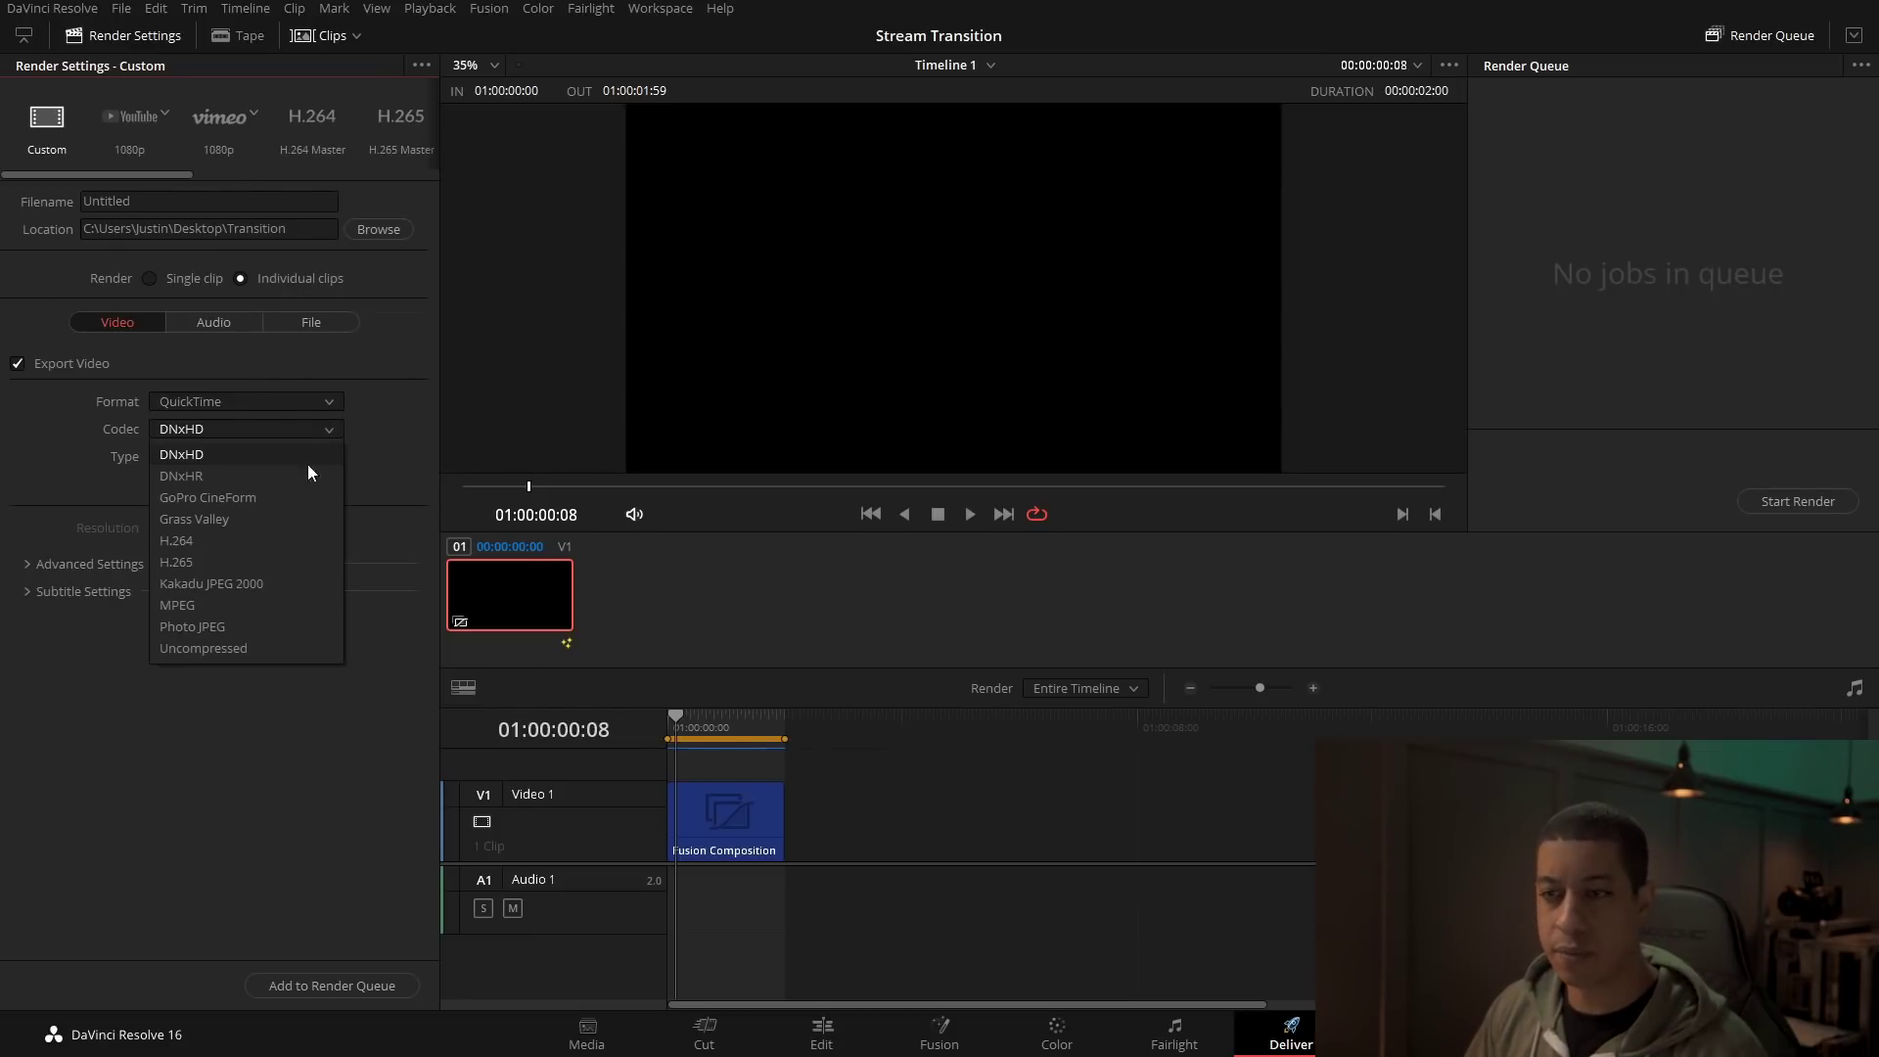
pyautogui.click(262, 648)
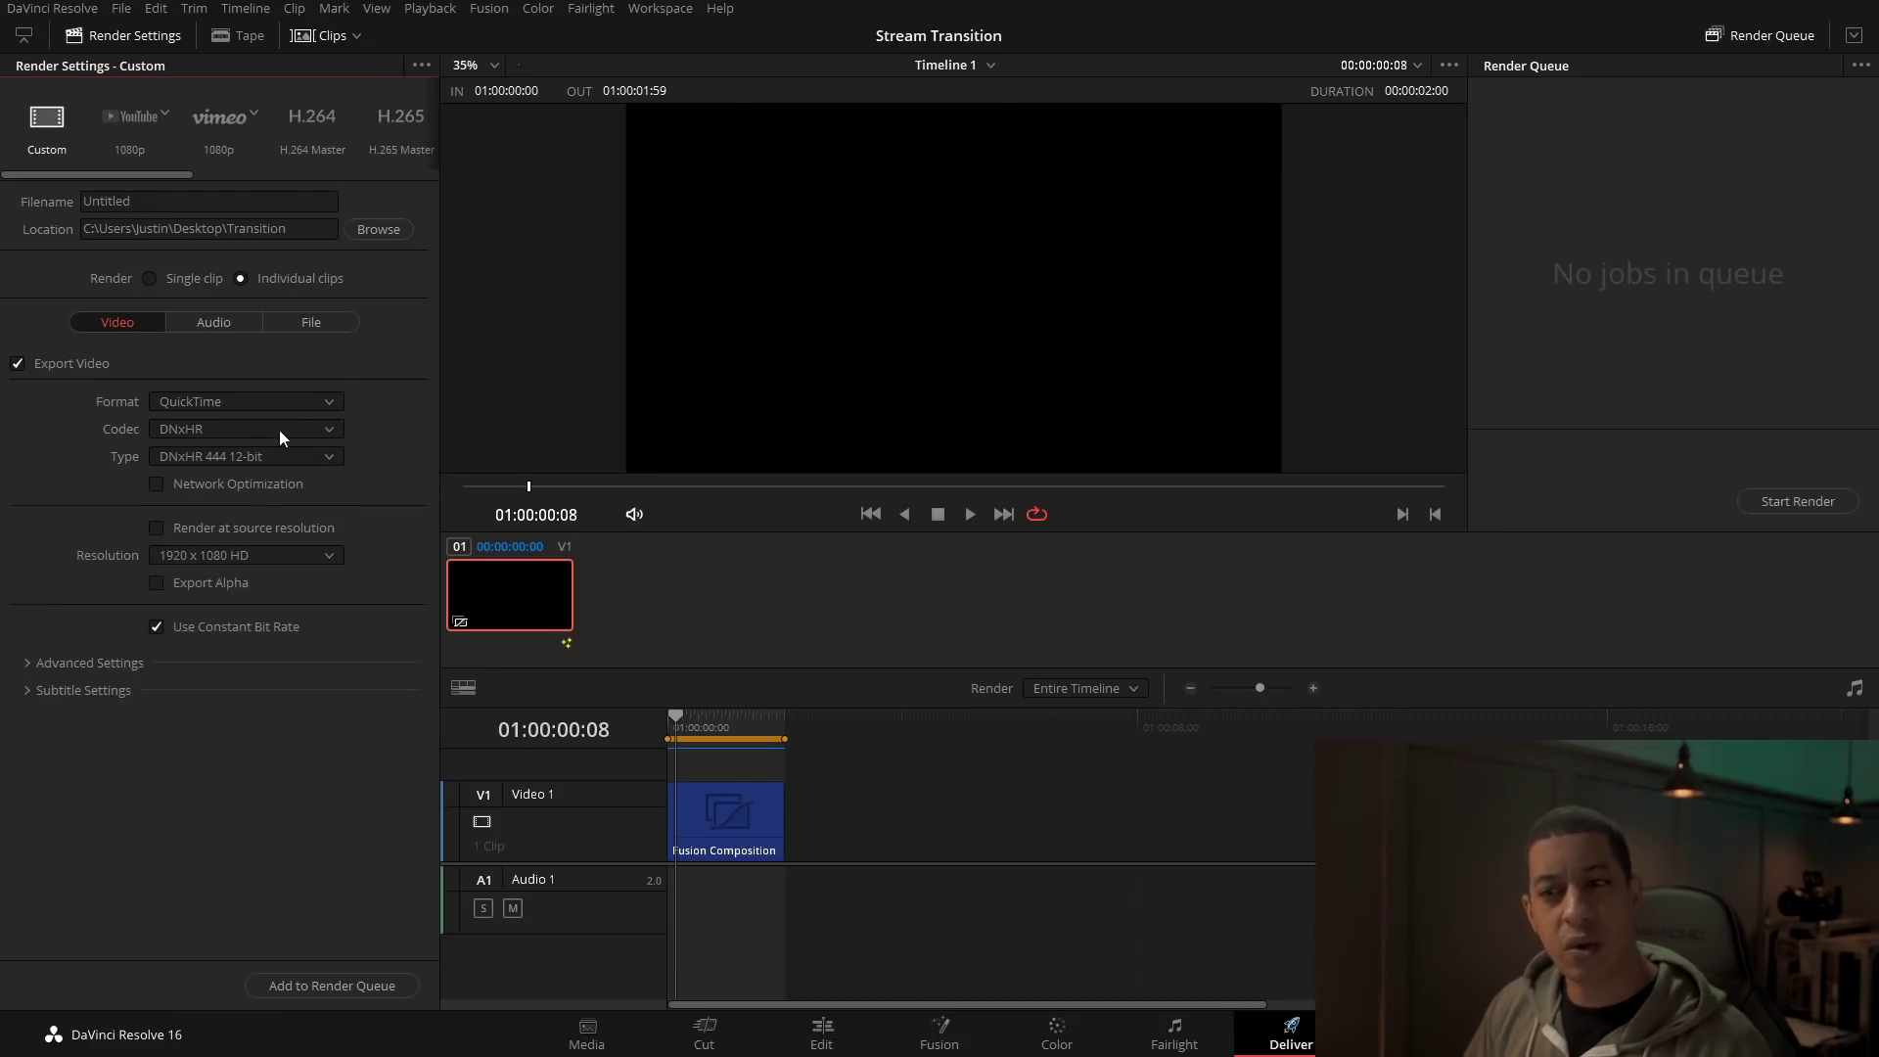
pyautogui.click(280, 431)
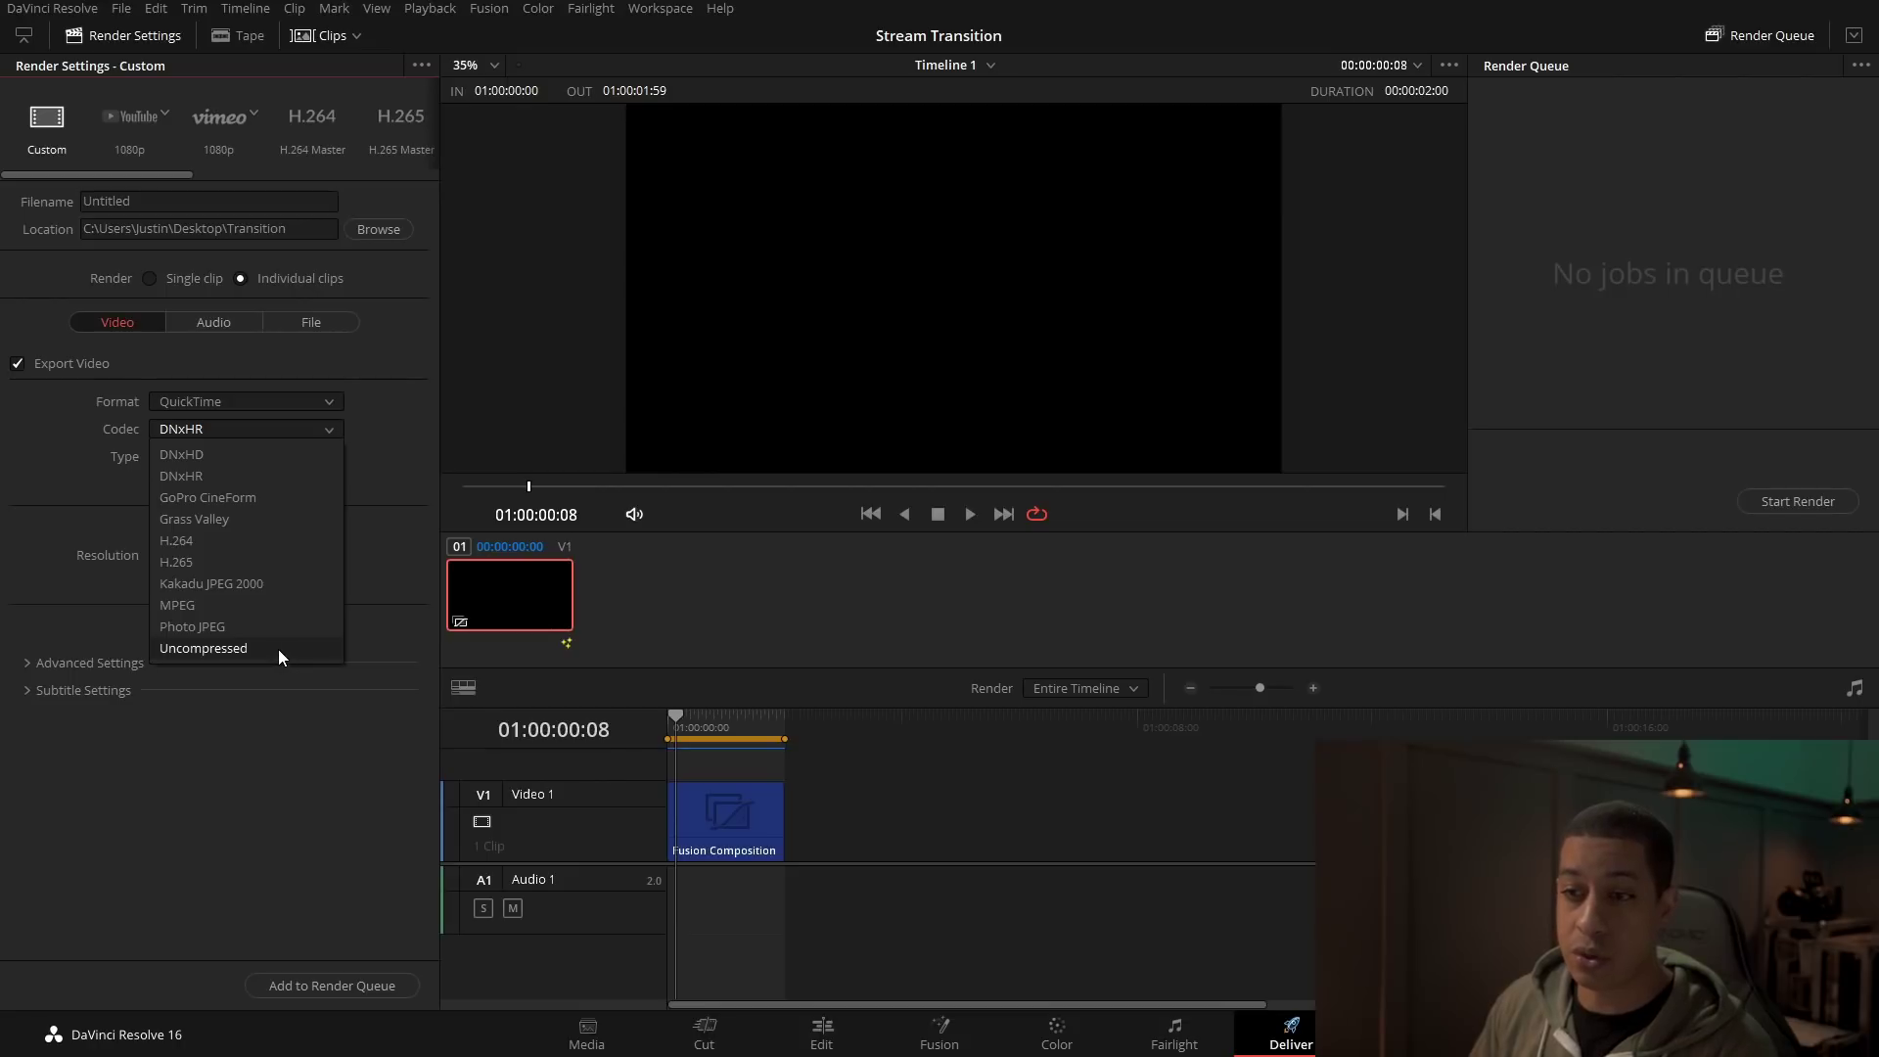
pyautogui.click(280, 650)
pyautogui.click(292, 456)
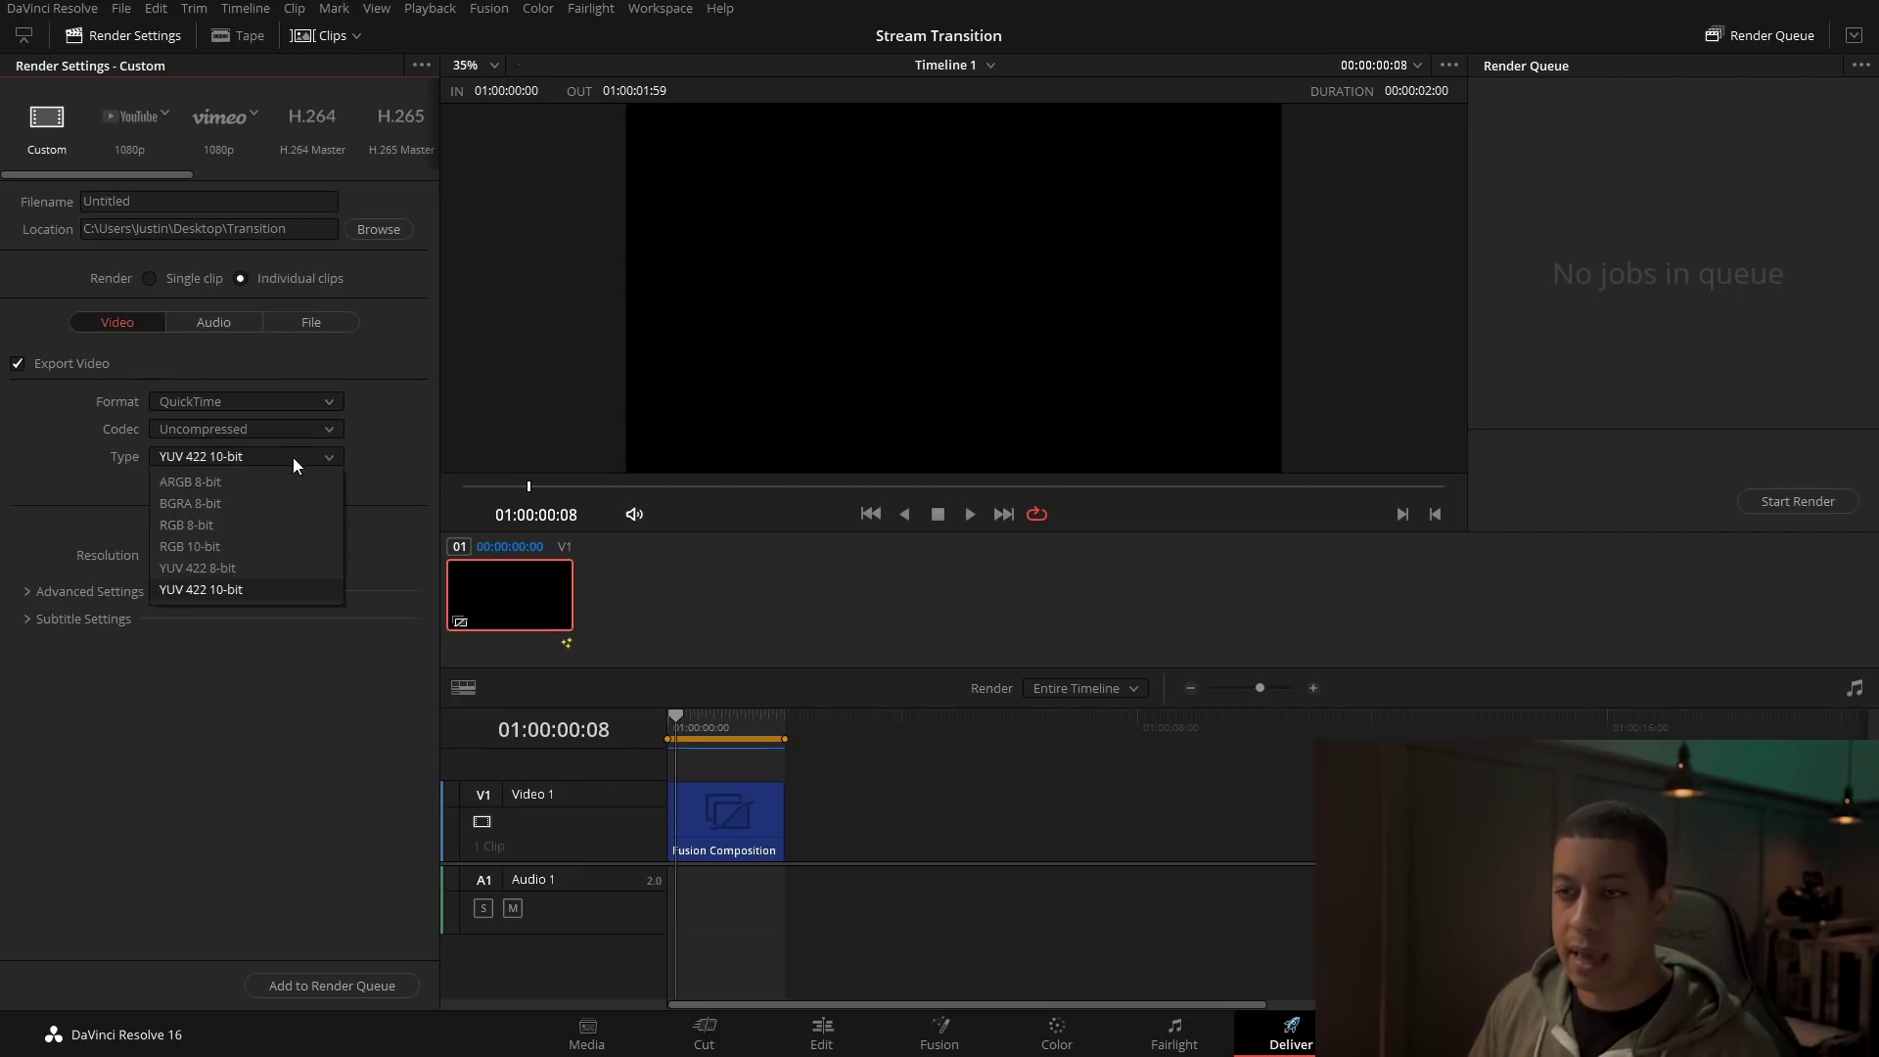
pyautogui.click(250, 503)
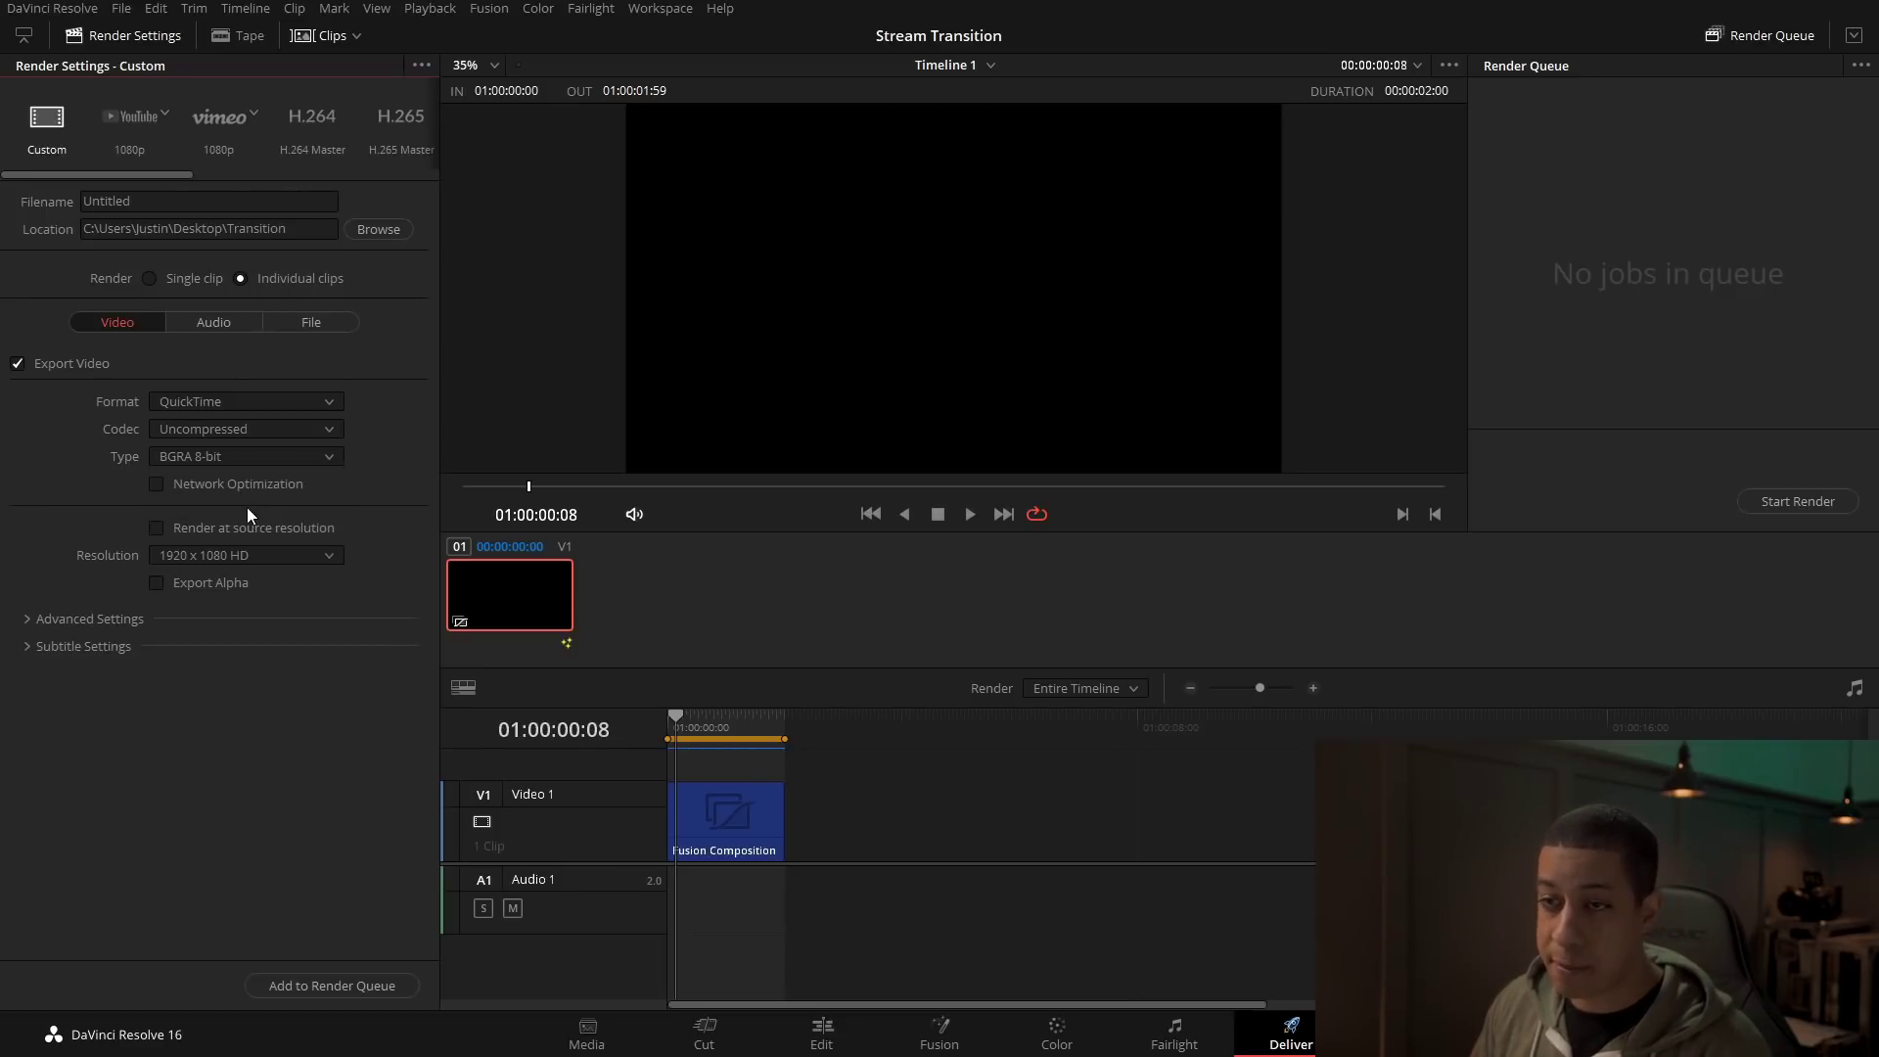
# Step: Enable Export Alpha with the alpha mode set to Straight
pyautogui.click(194, 584)
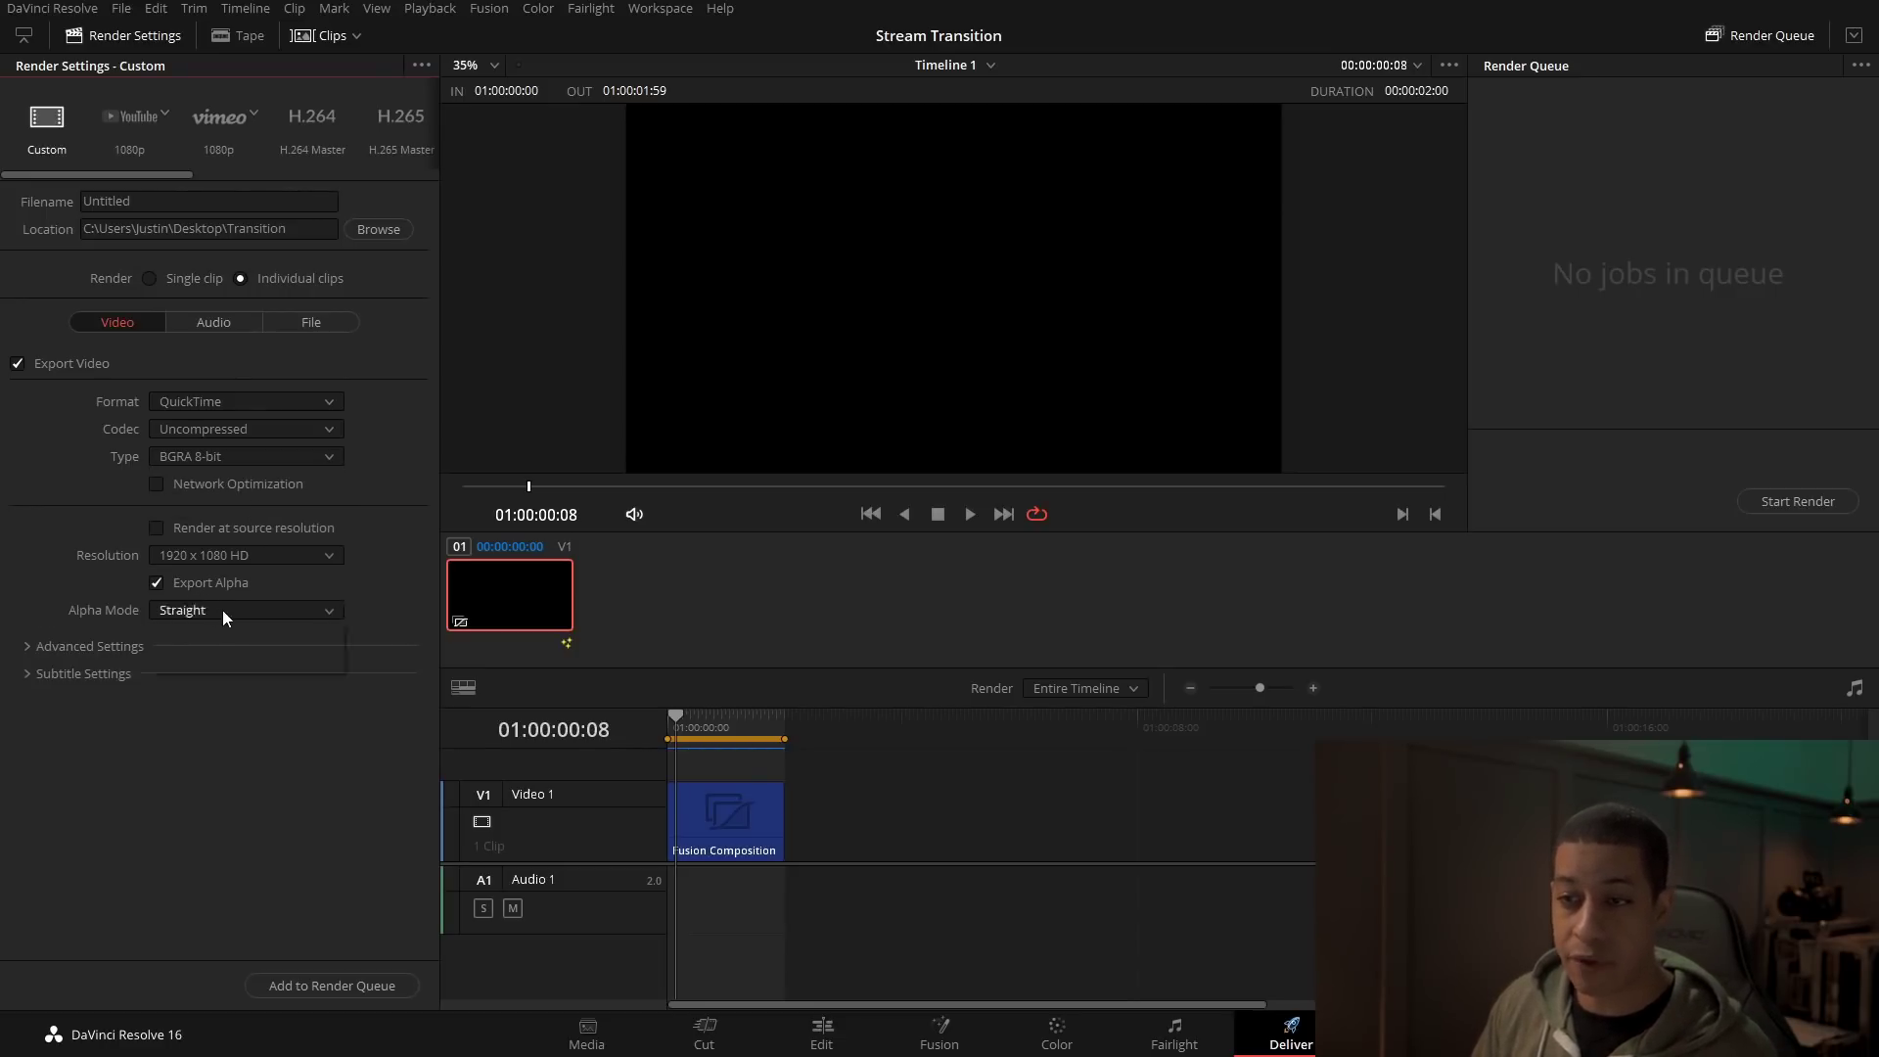
pyautogui.click(221, 609)
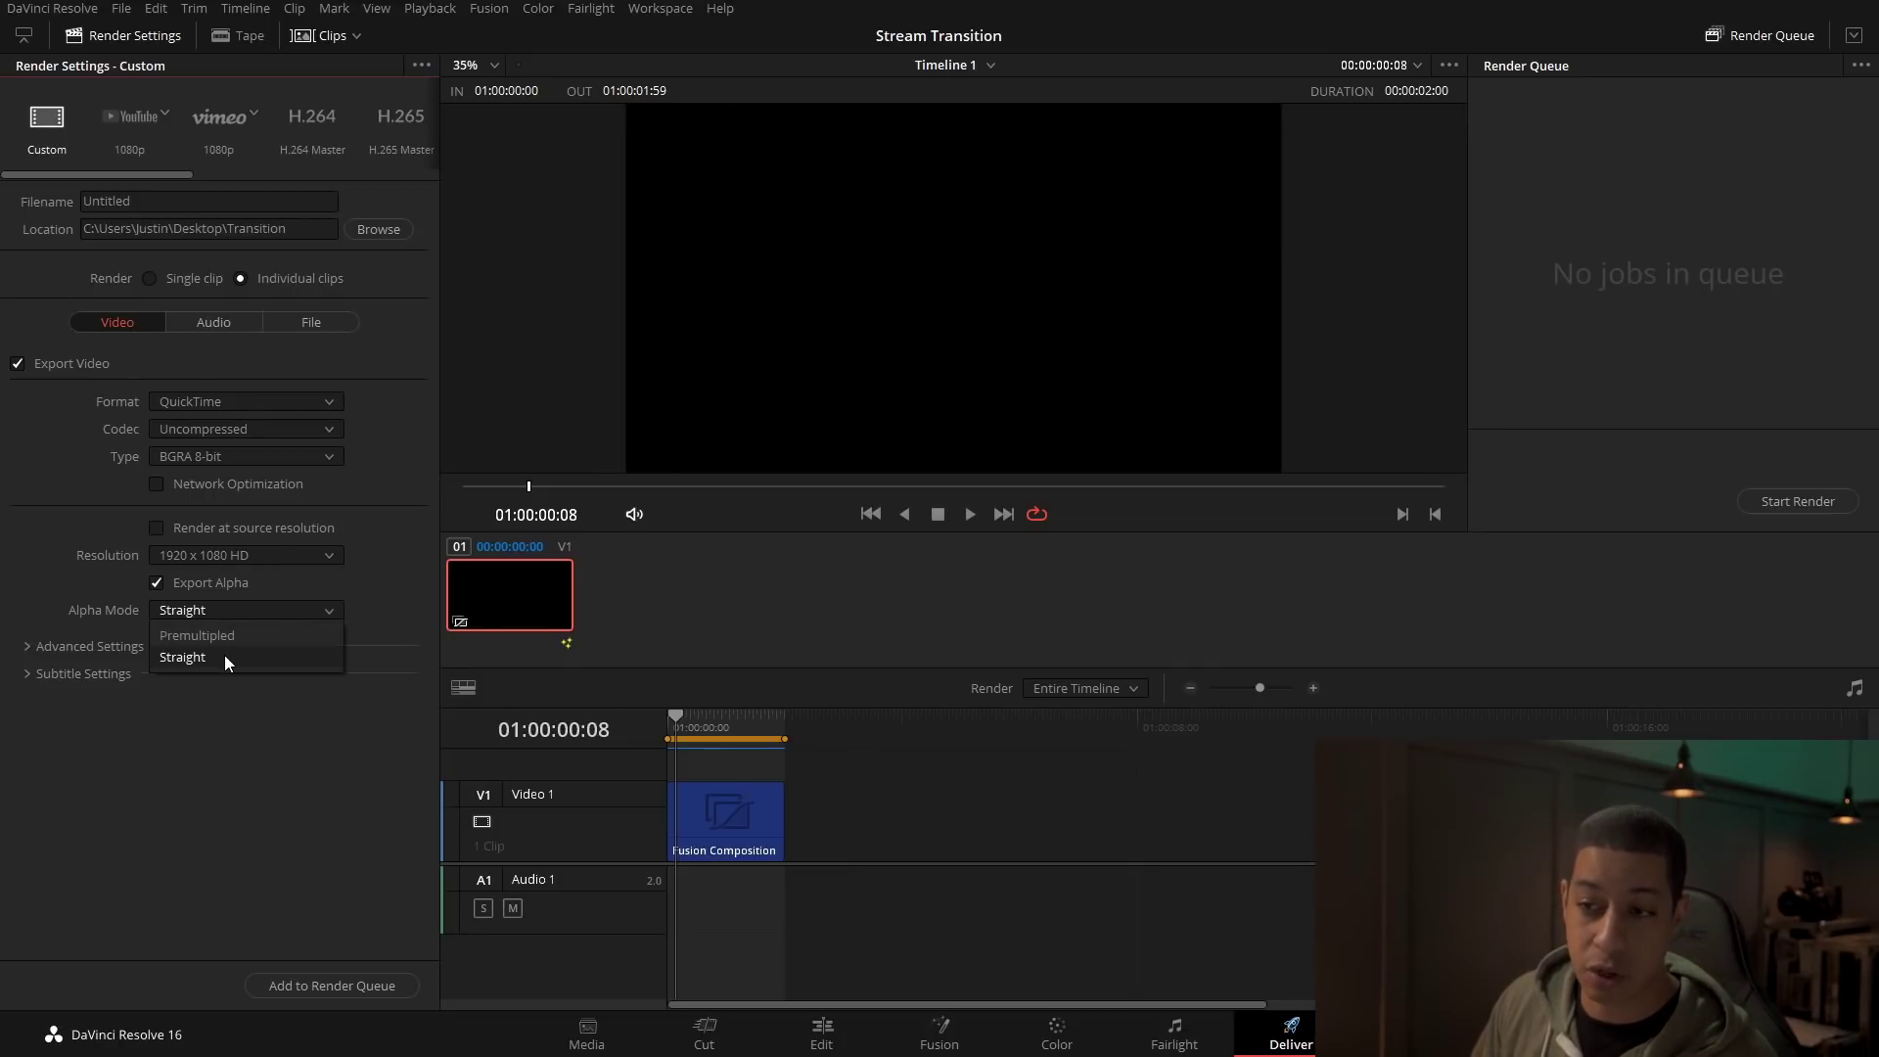
pyautogui.click(225, 656)
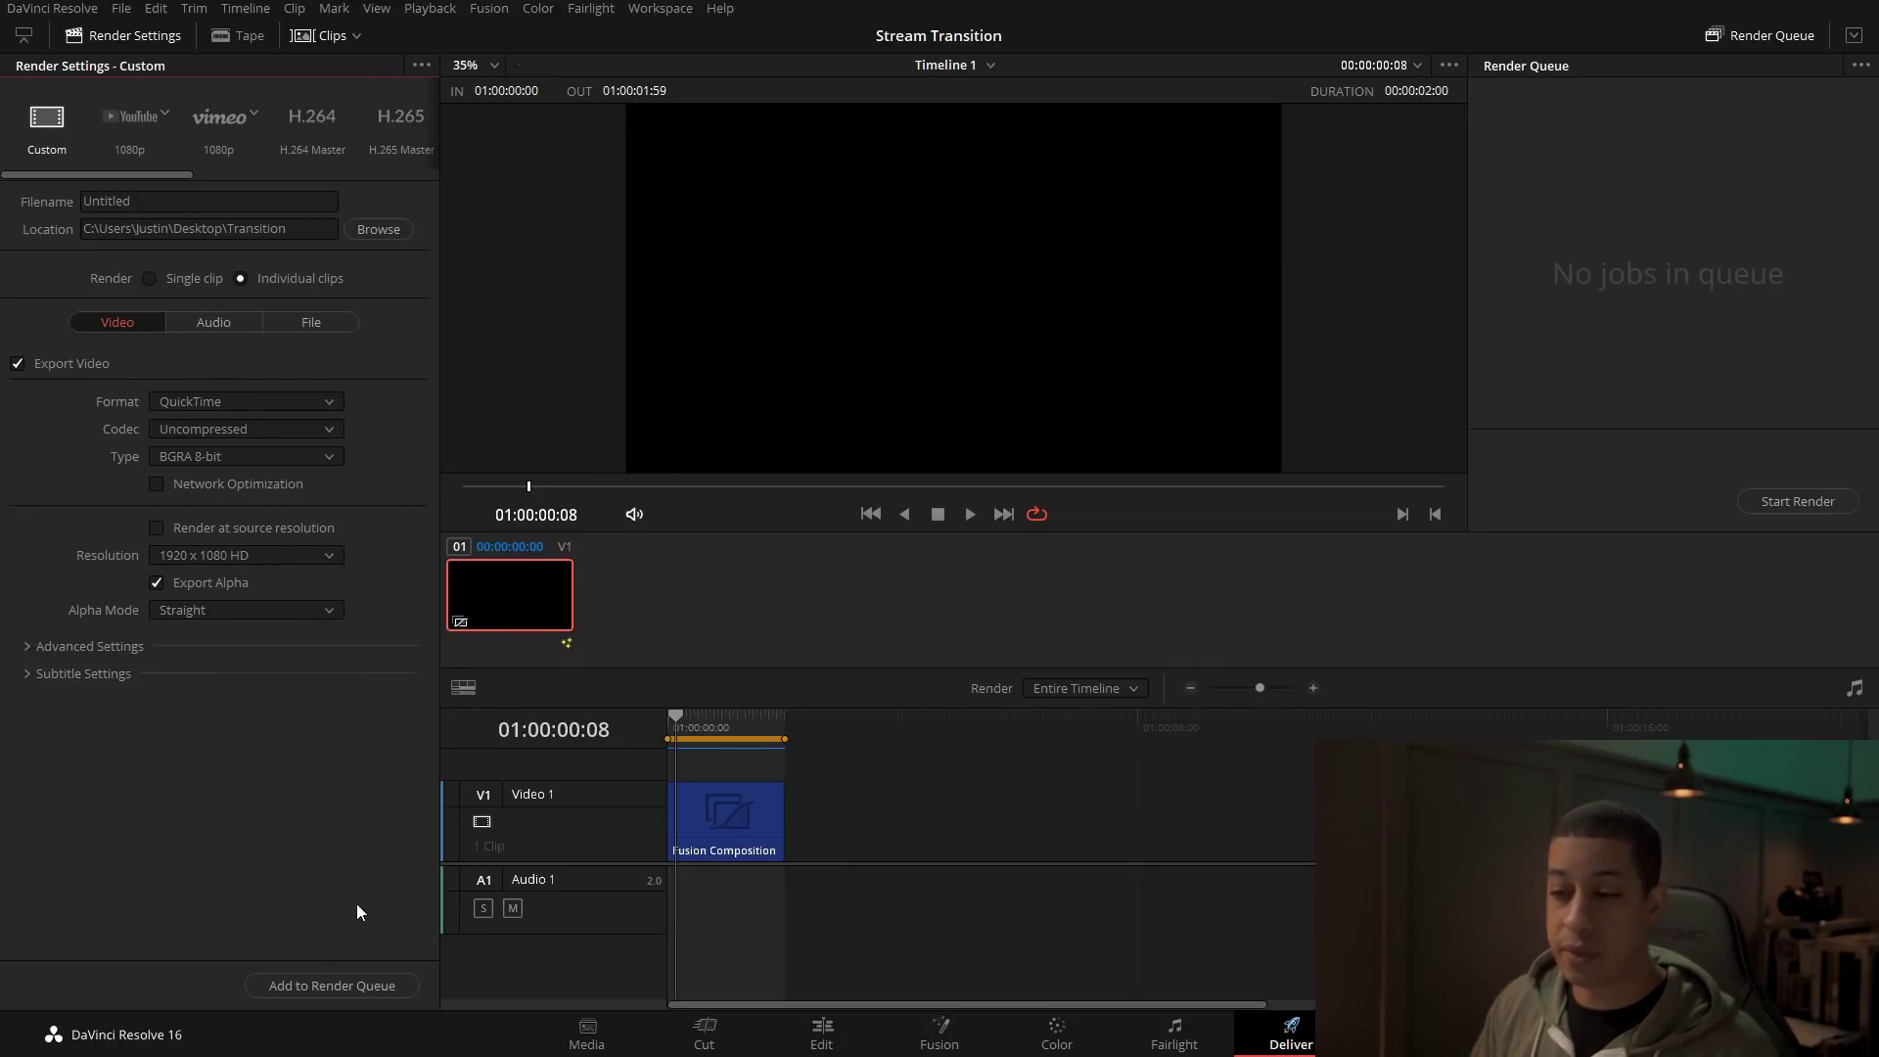
# Step: Queue and render the transition, and bring the Transition output folder on screen in File Explorer
pyautogui.click(369, 985)
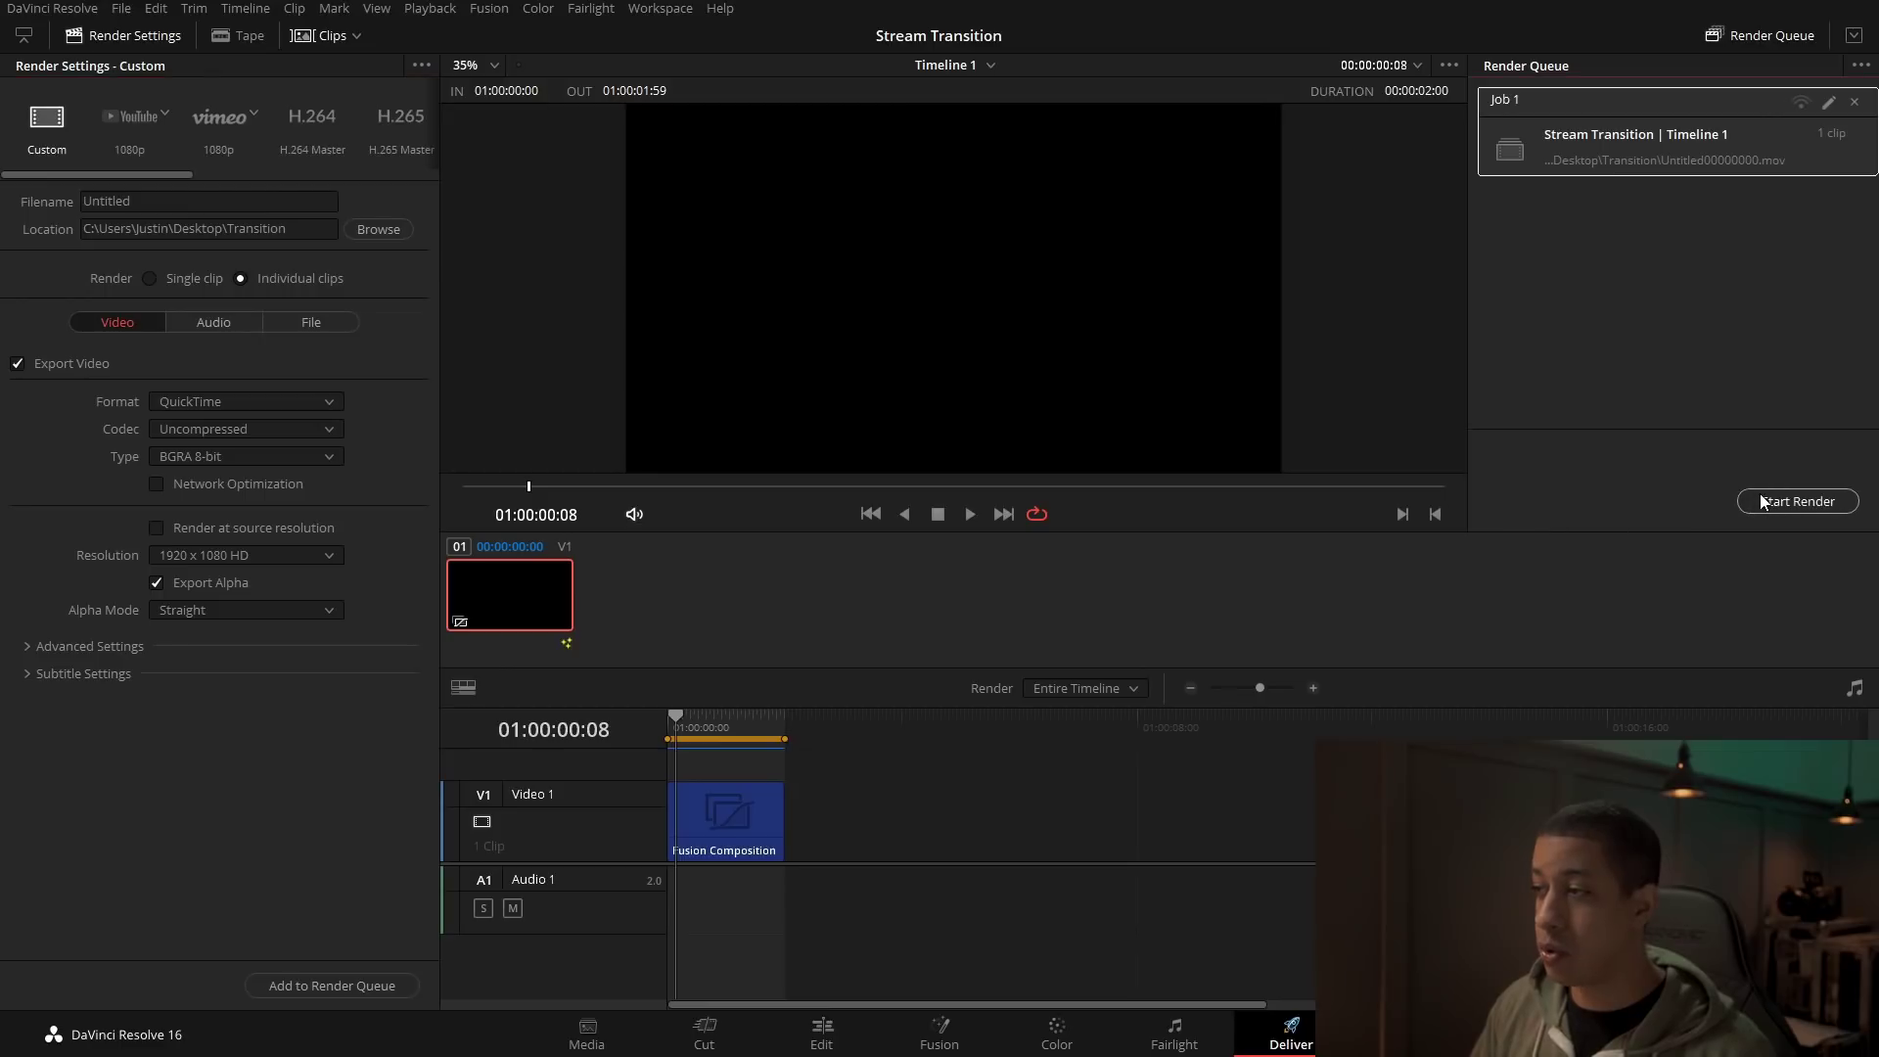
pyautogui.click(1797, 501)
pyautogui.moveTo(1878, 364); pyautogui.dragTo(1157, 106)
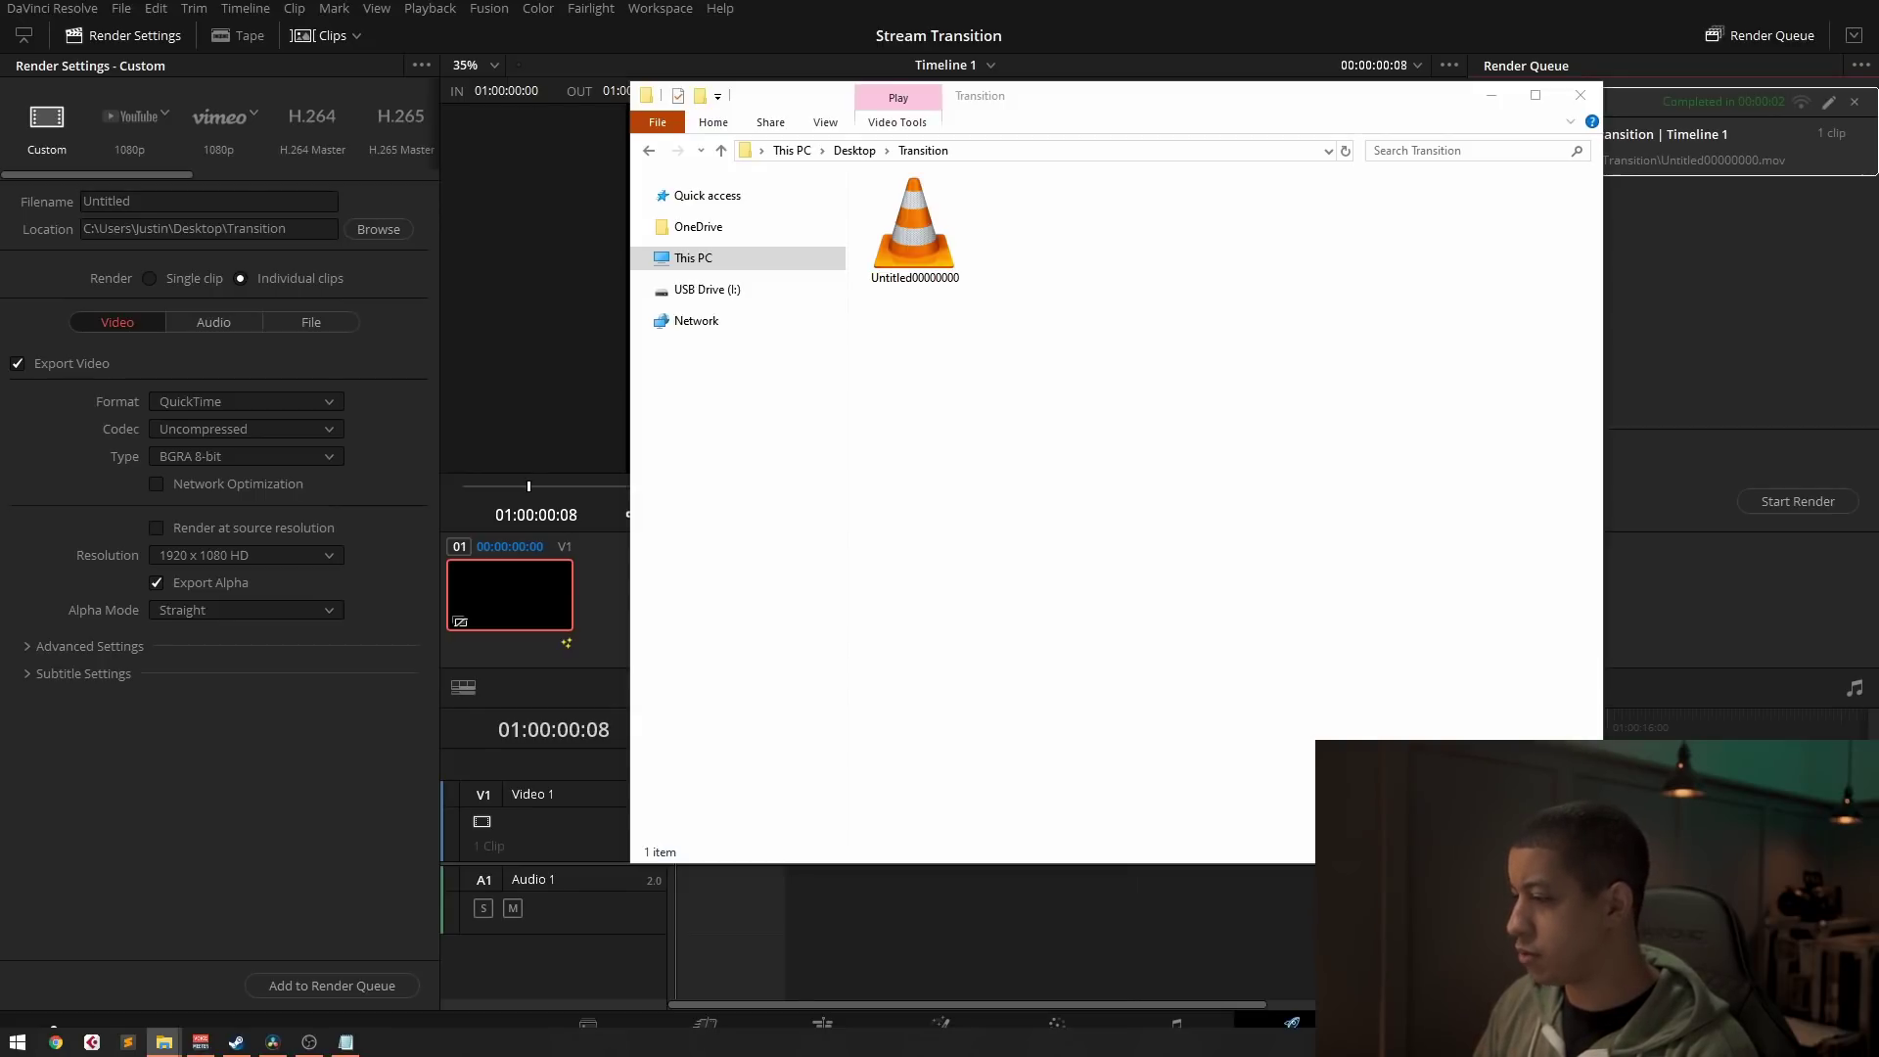
# Step: In Chrome, open the download page of ffmpeg.org, look at the macOS and Windows builds, and close the browser
pyautogui.moveTo(1878, 110); pyautogui.dragTo(1110, 75)
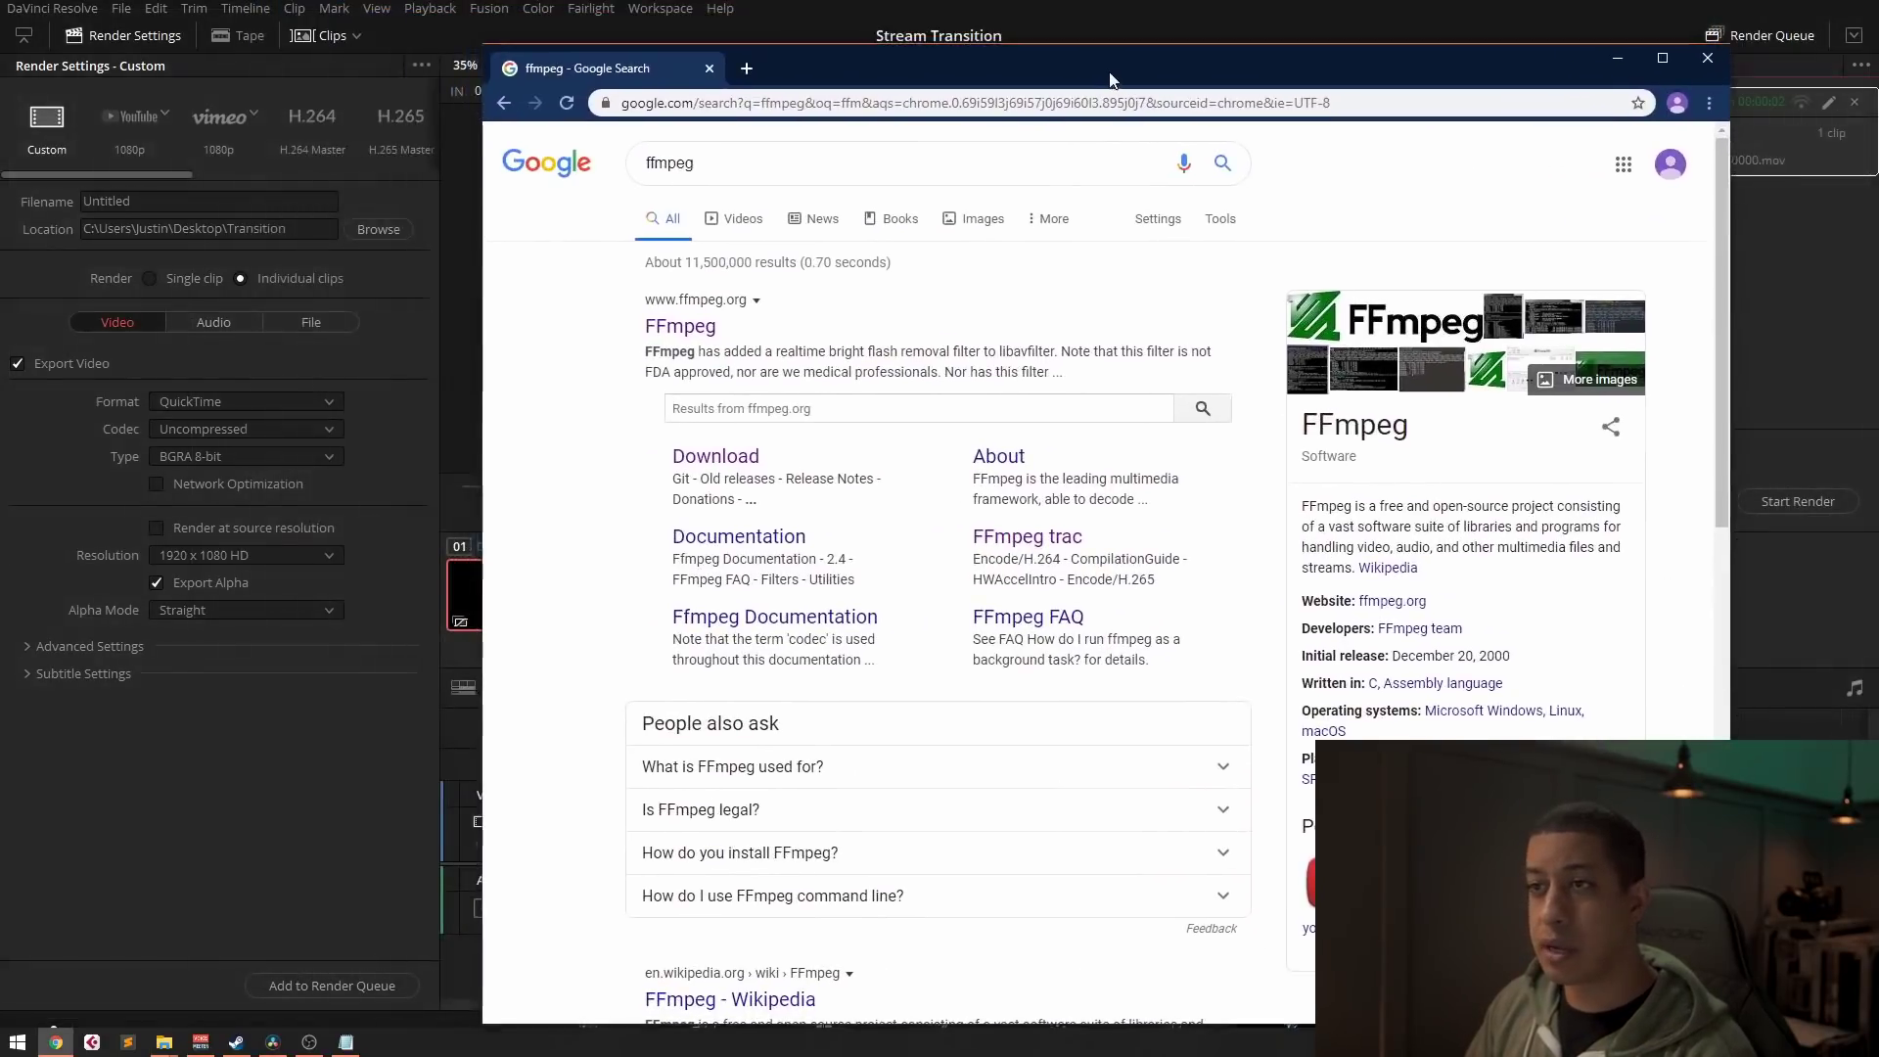
pyautogui.click(682, 327)
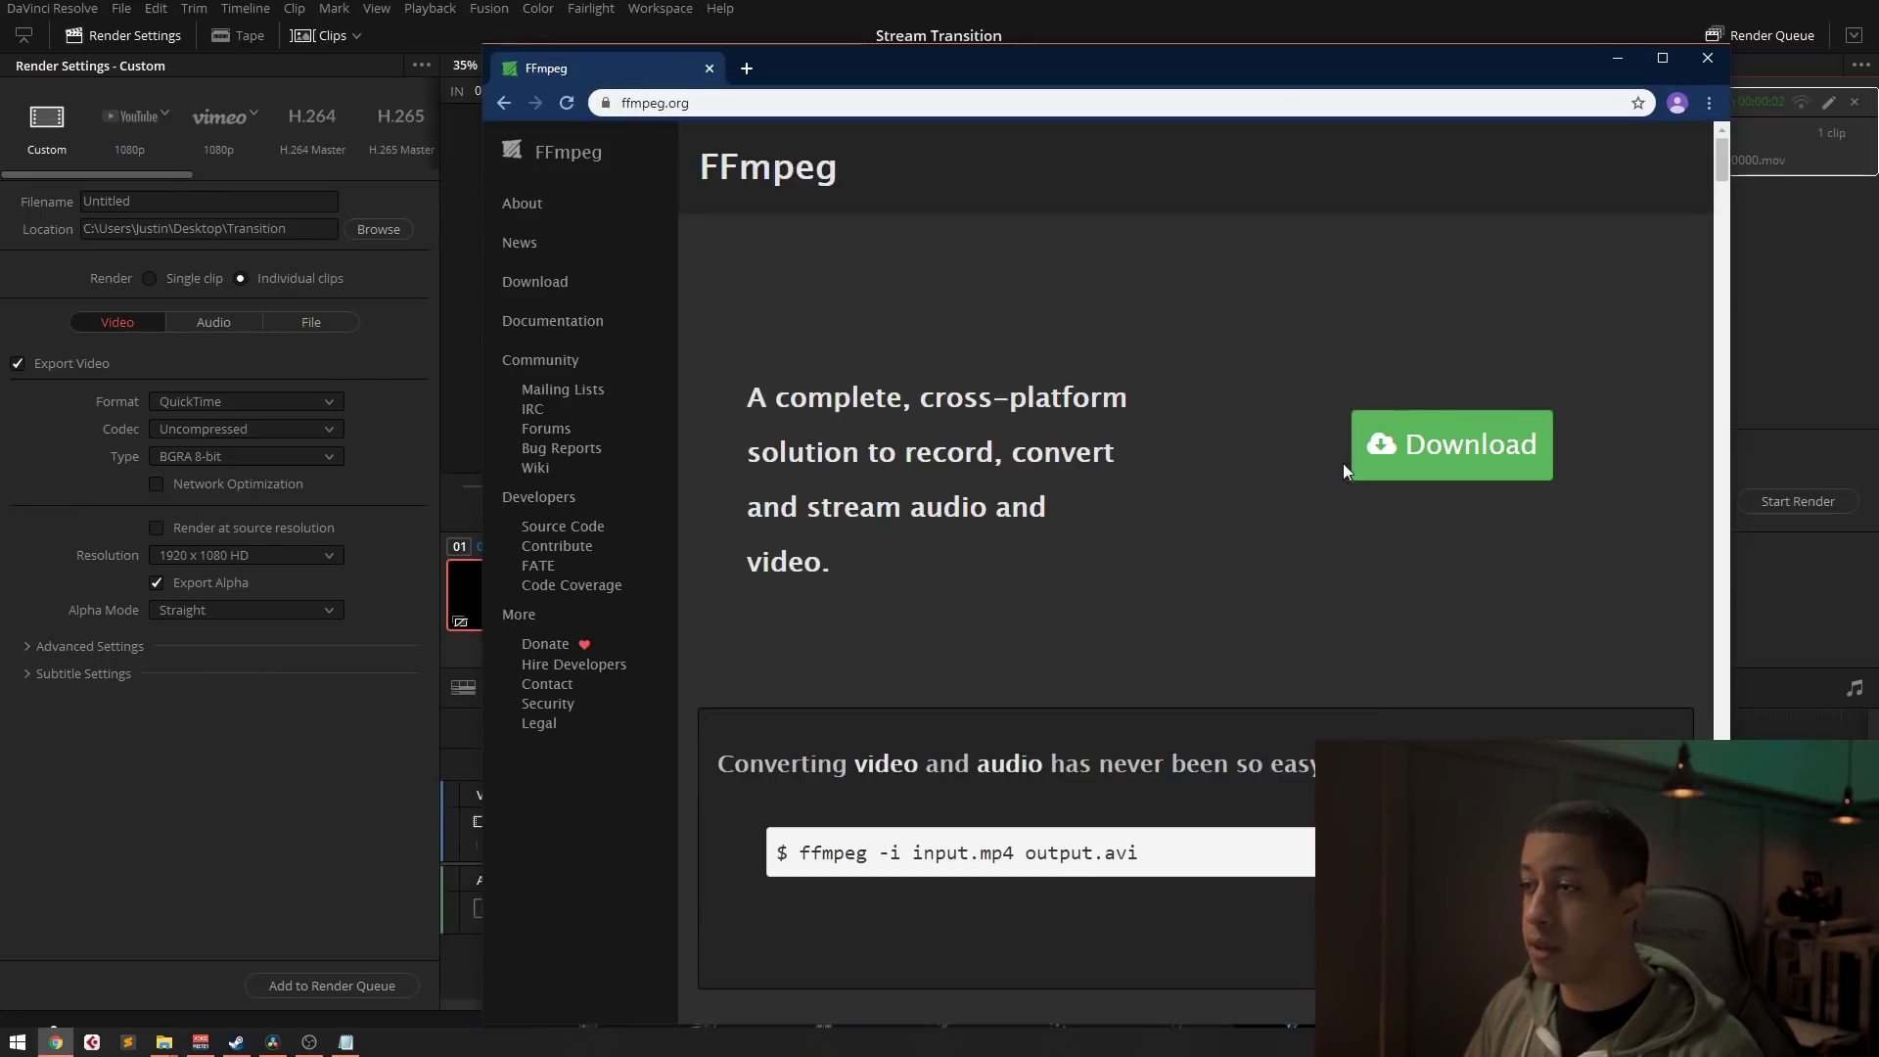
pyautogui.click(1370, 458)
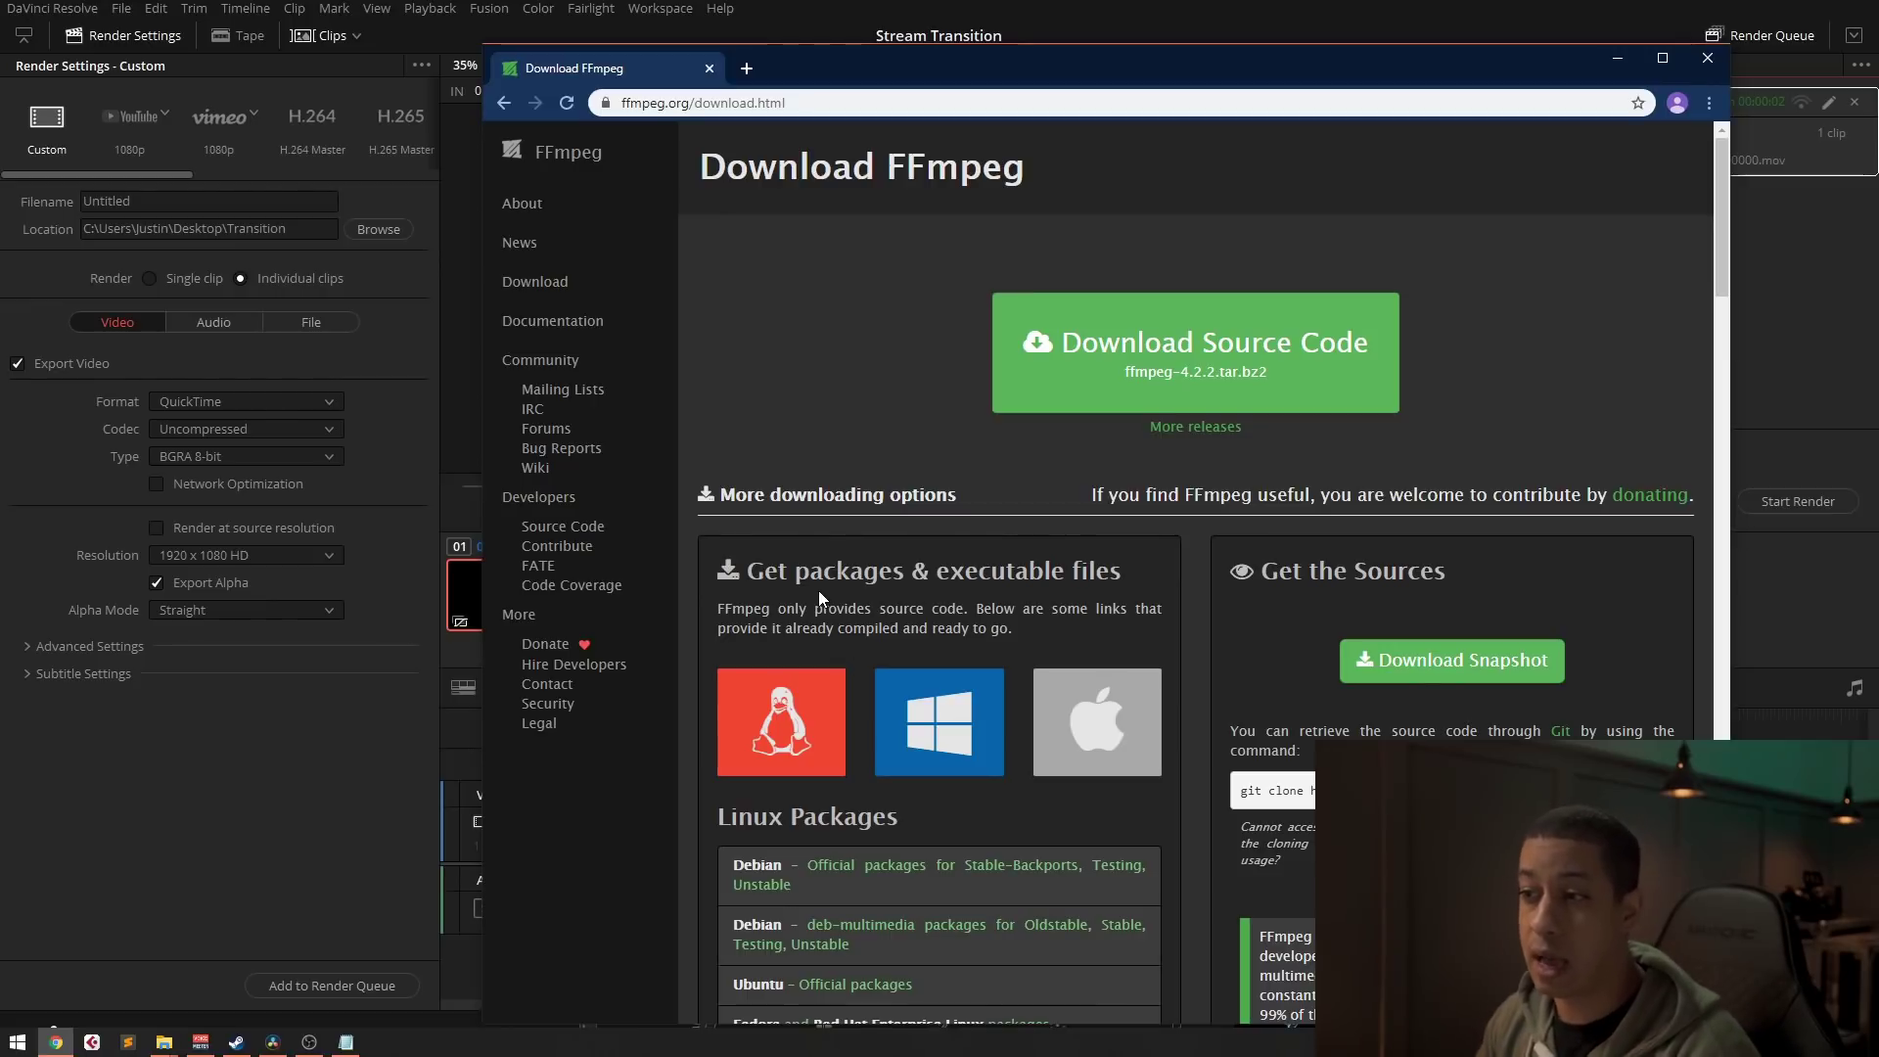
pyautogui.moveTo(1043, 779)
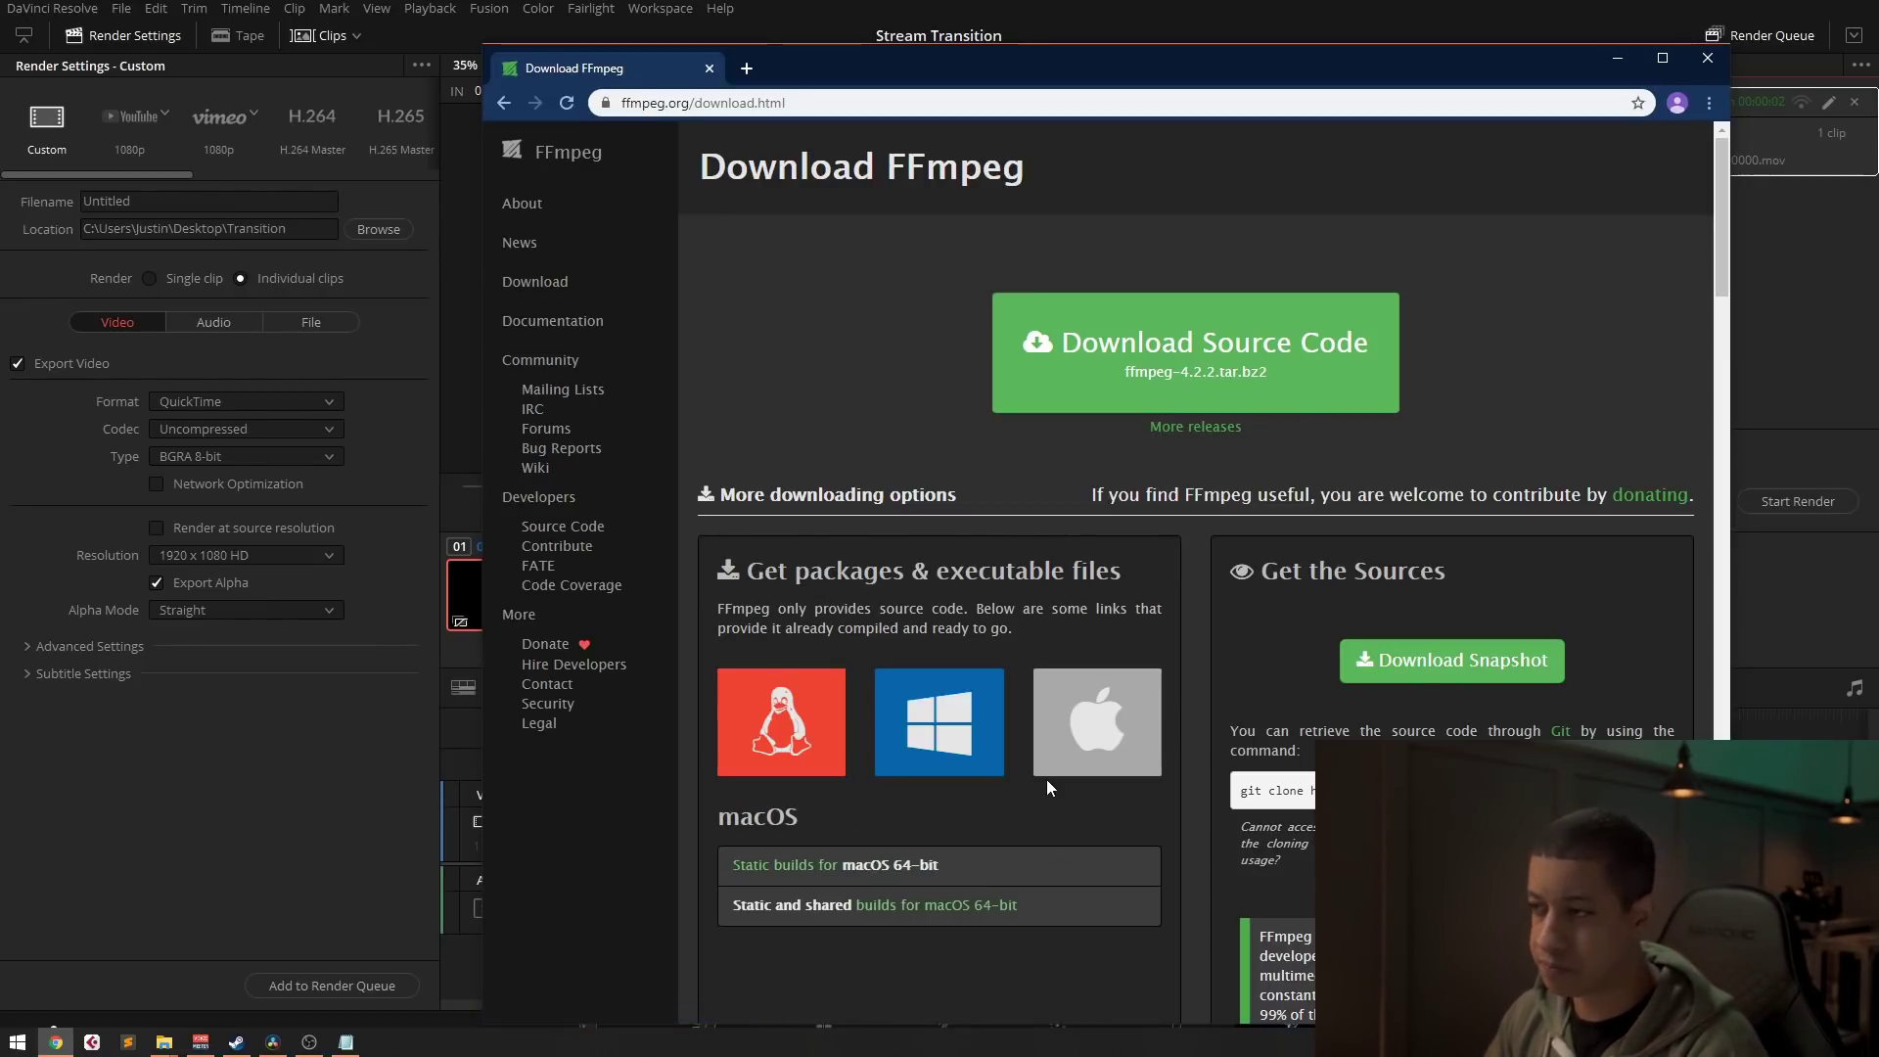
pyautogui.moveTo(945, 783)
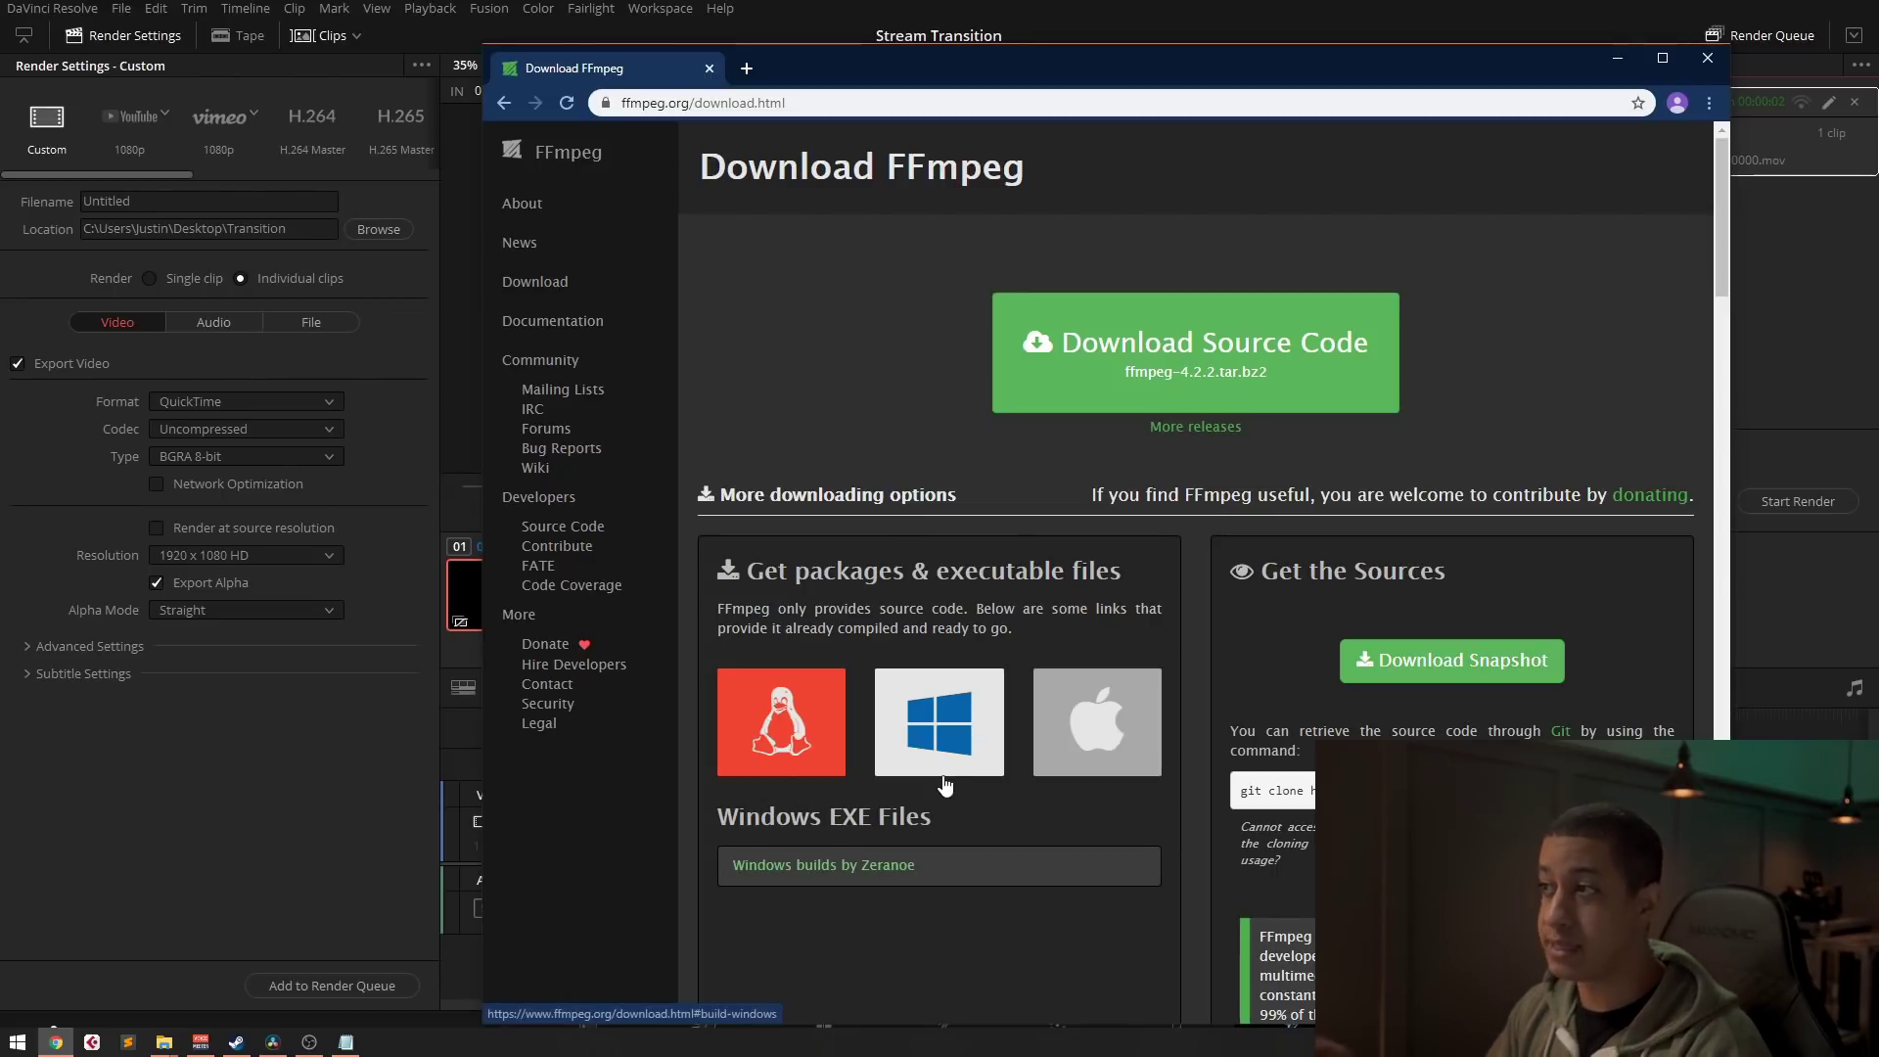
pyautogui.click(1705, 61)
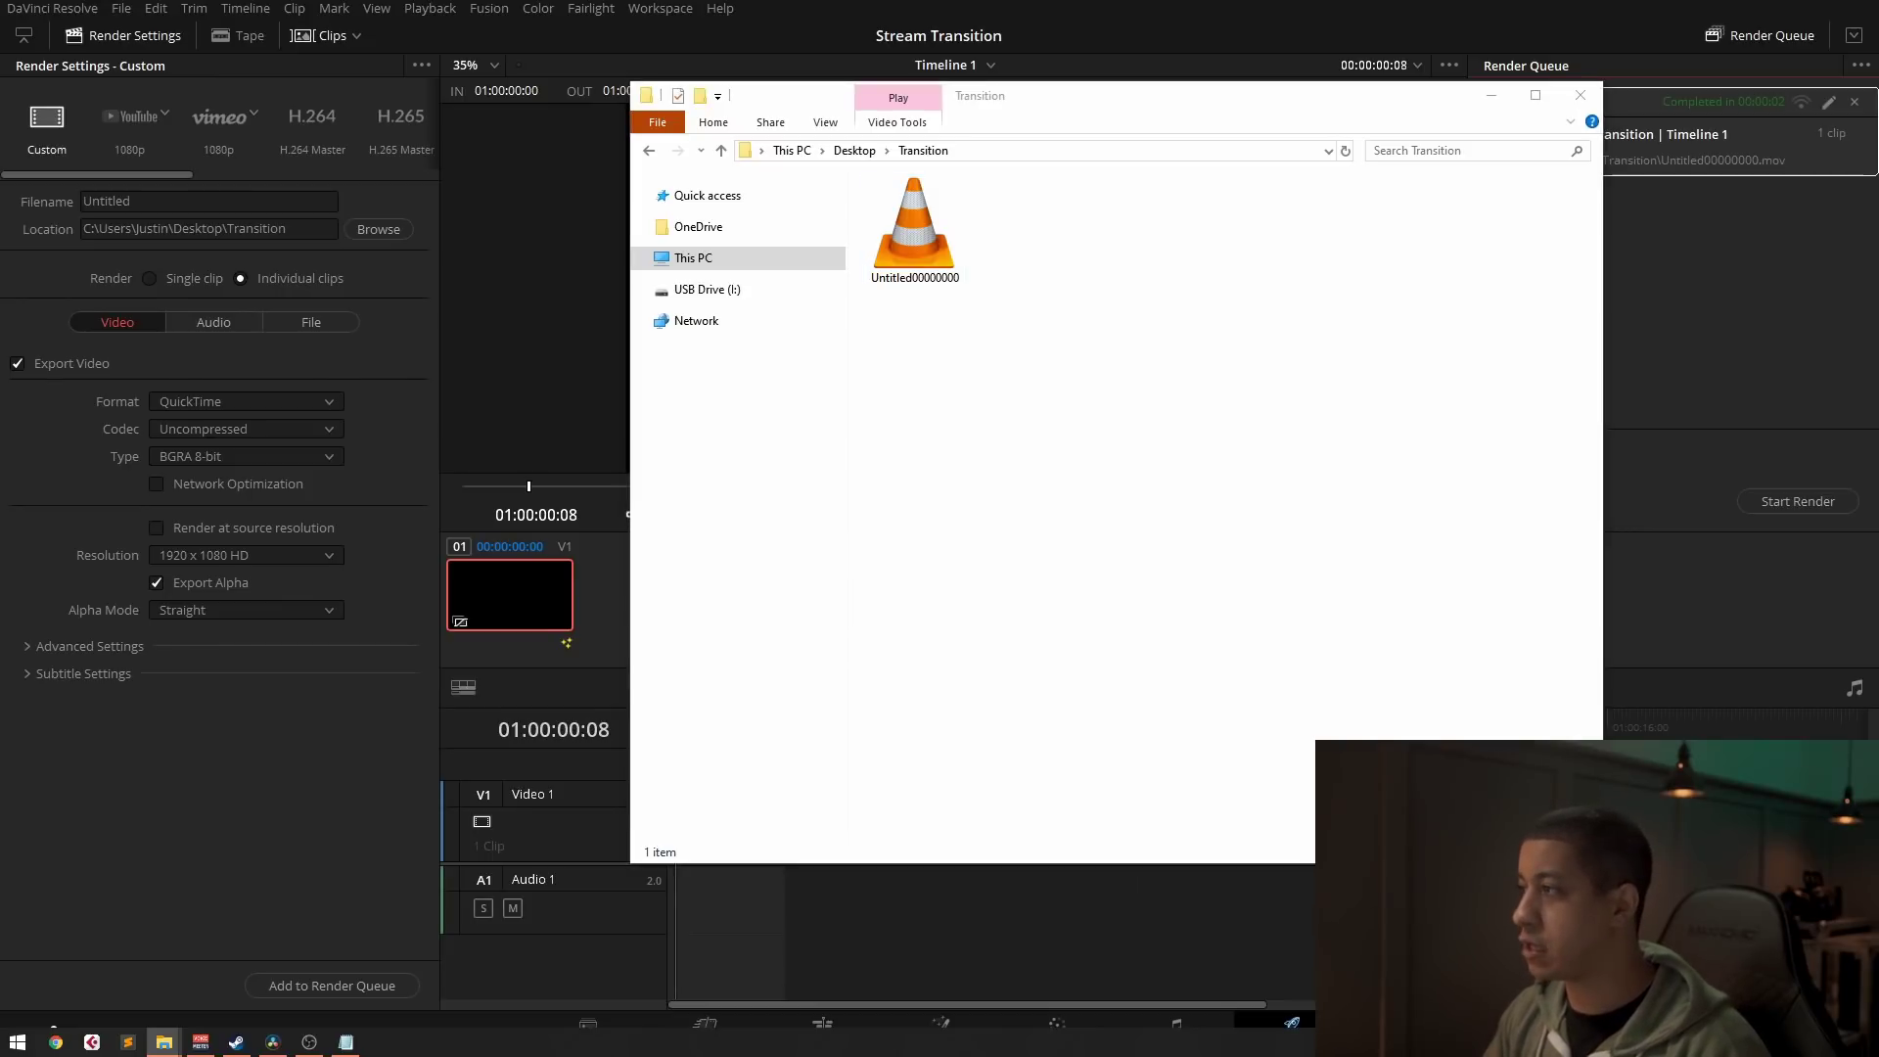
# Step: Bring the ffmpeg folder window on screen in File Explorer, look at the folder's contents, and open its bin subfolder
pyautogui.moveTo(1878, 392); pyautogui.dragTo(1095, 269)
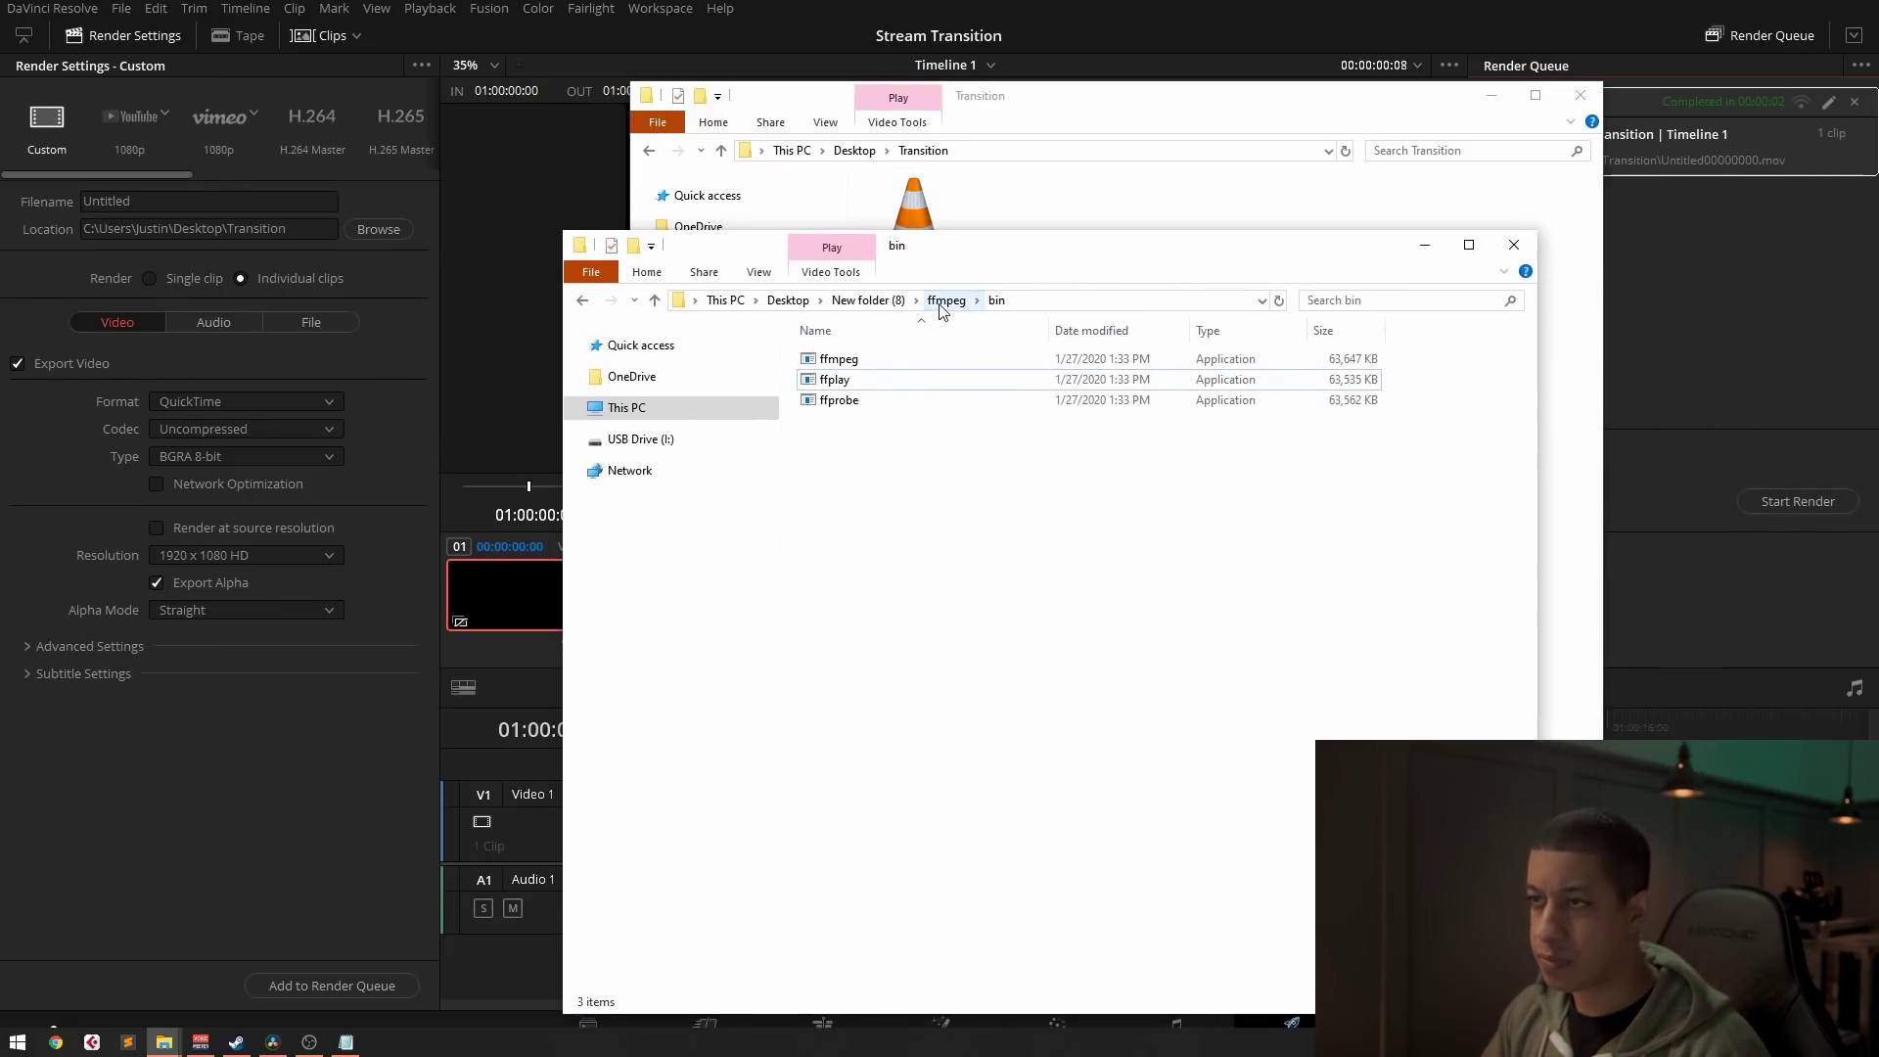
pyautogui.click(941, 303)
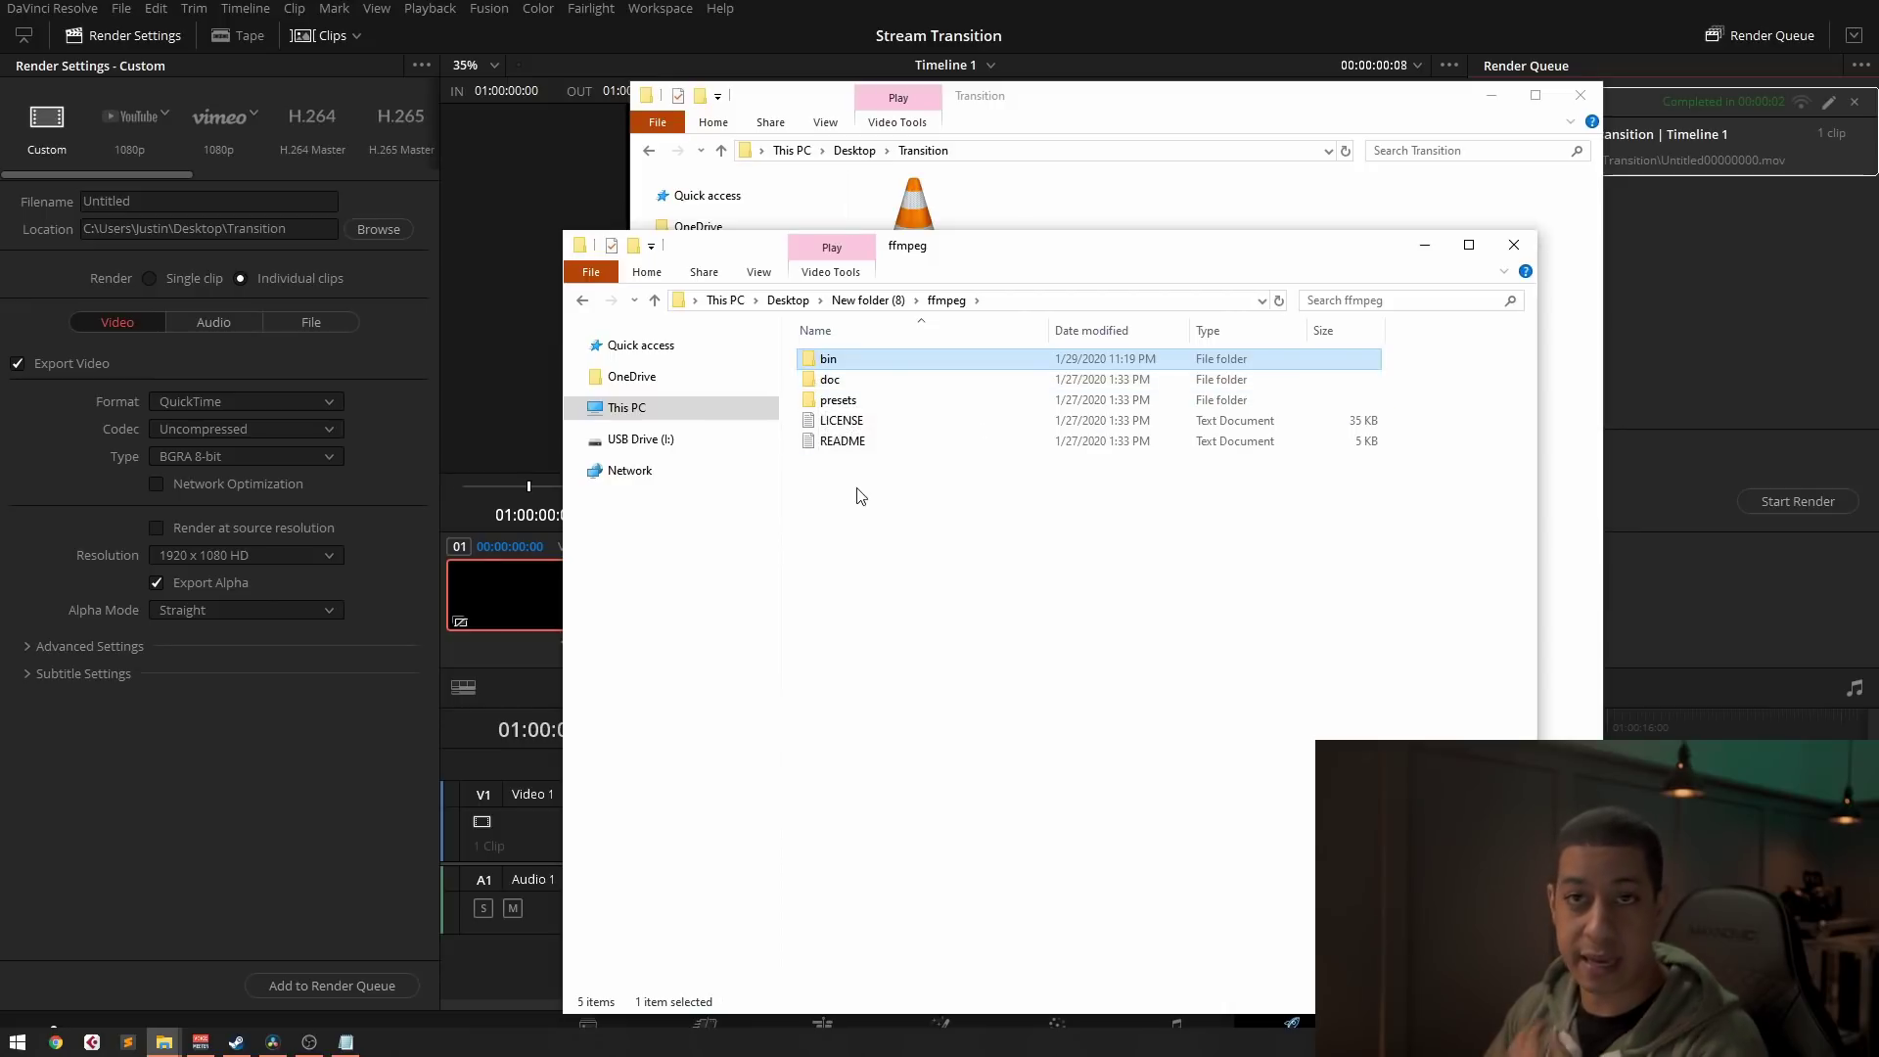
pyautogui.doubleClick(839, 362)
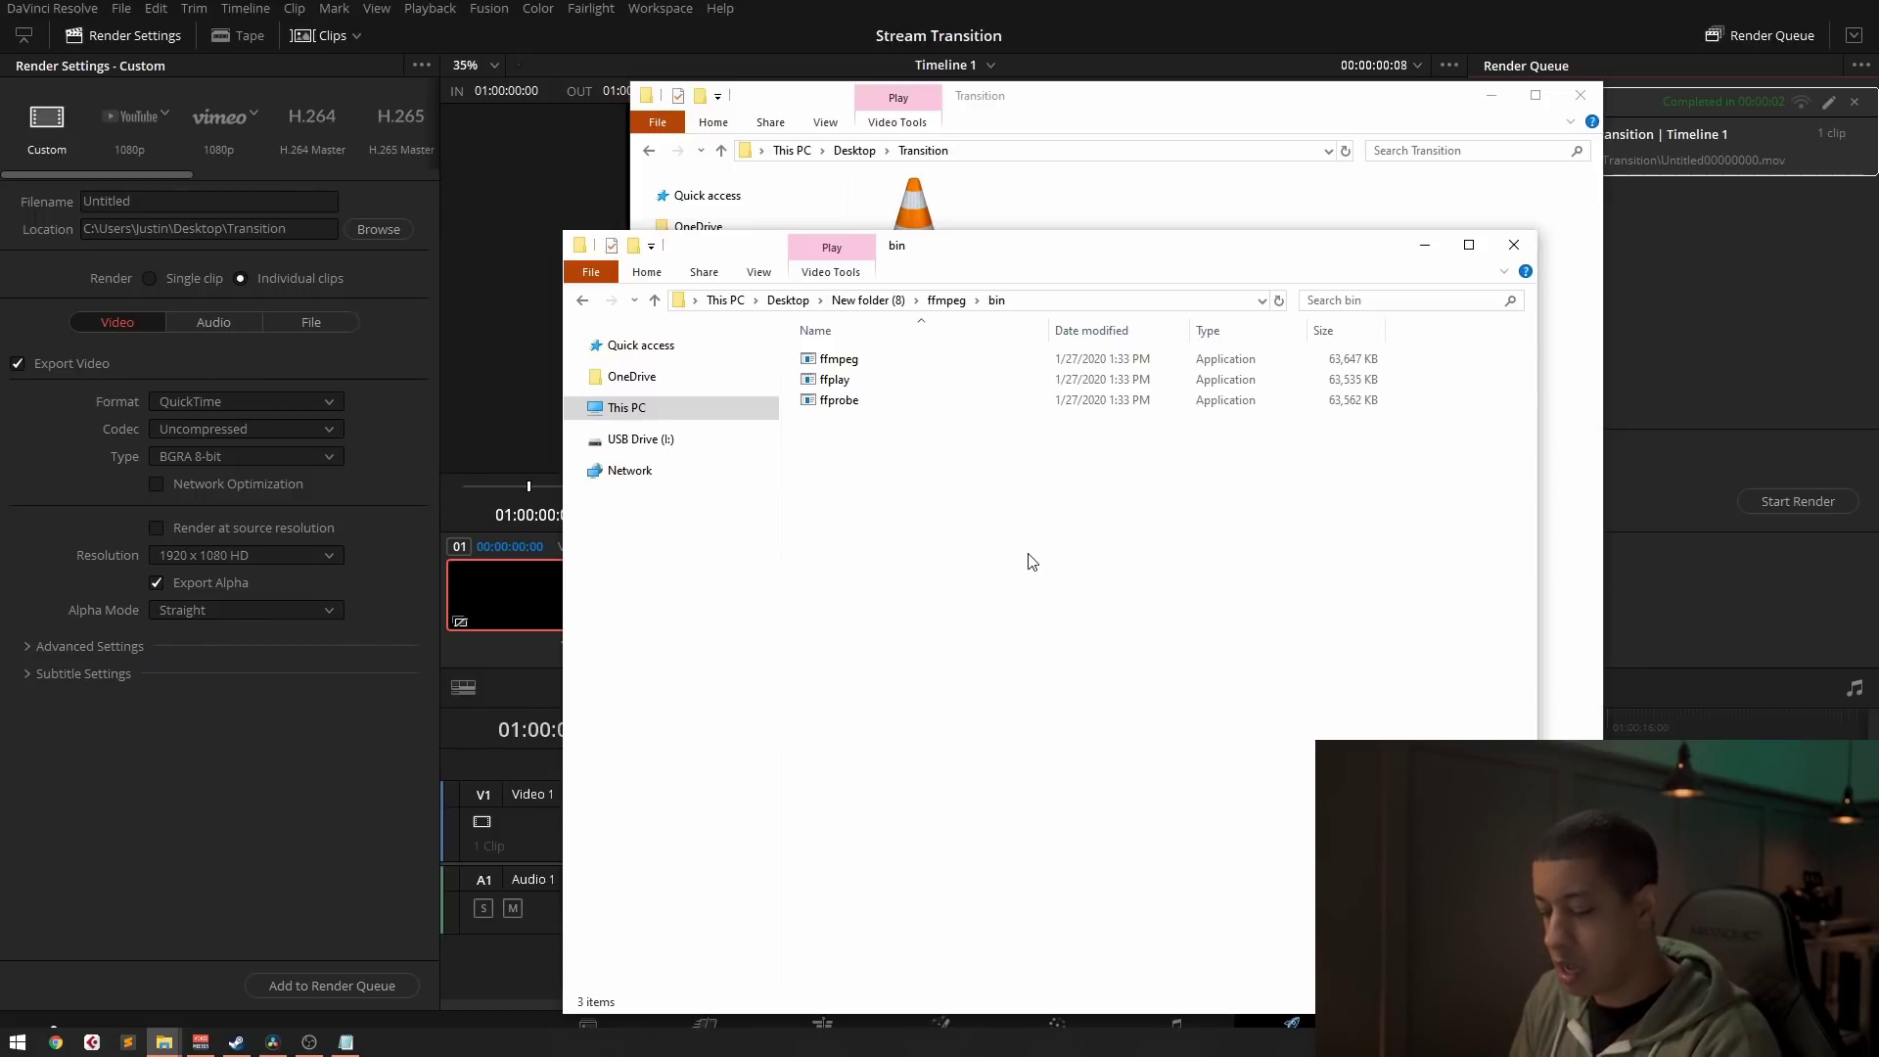
# Step: Open Command Prompt and use cd with the copied folder path to change to Desktop\New folder (8)\ffmpeg\bin
pyautogui.press('super')
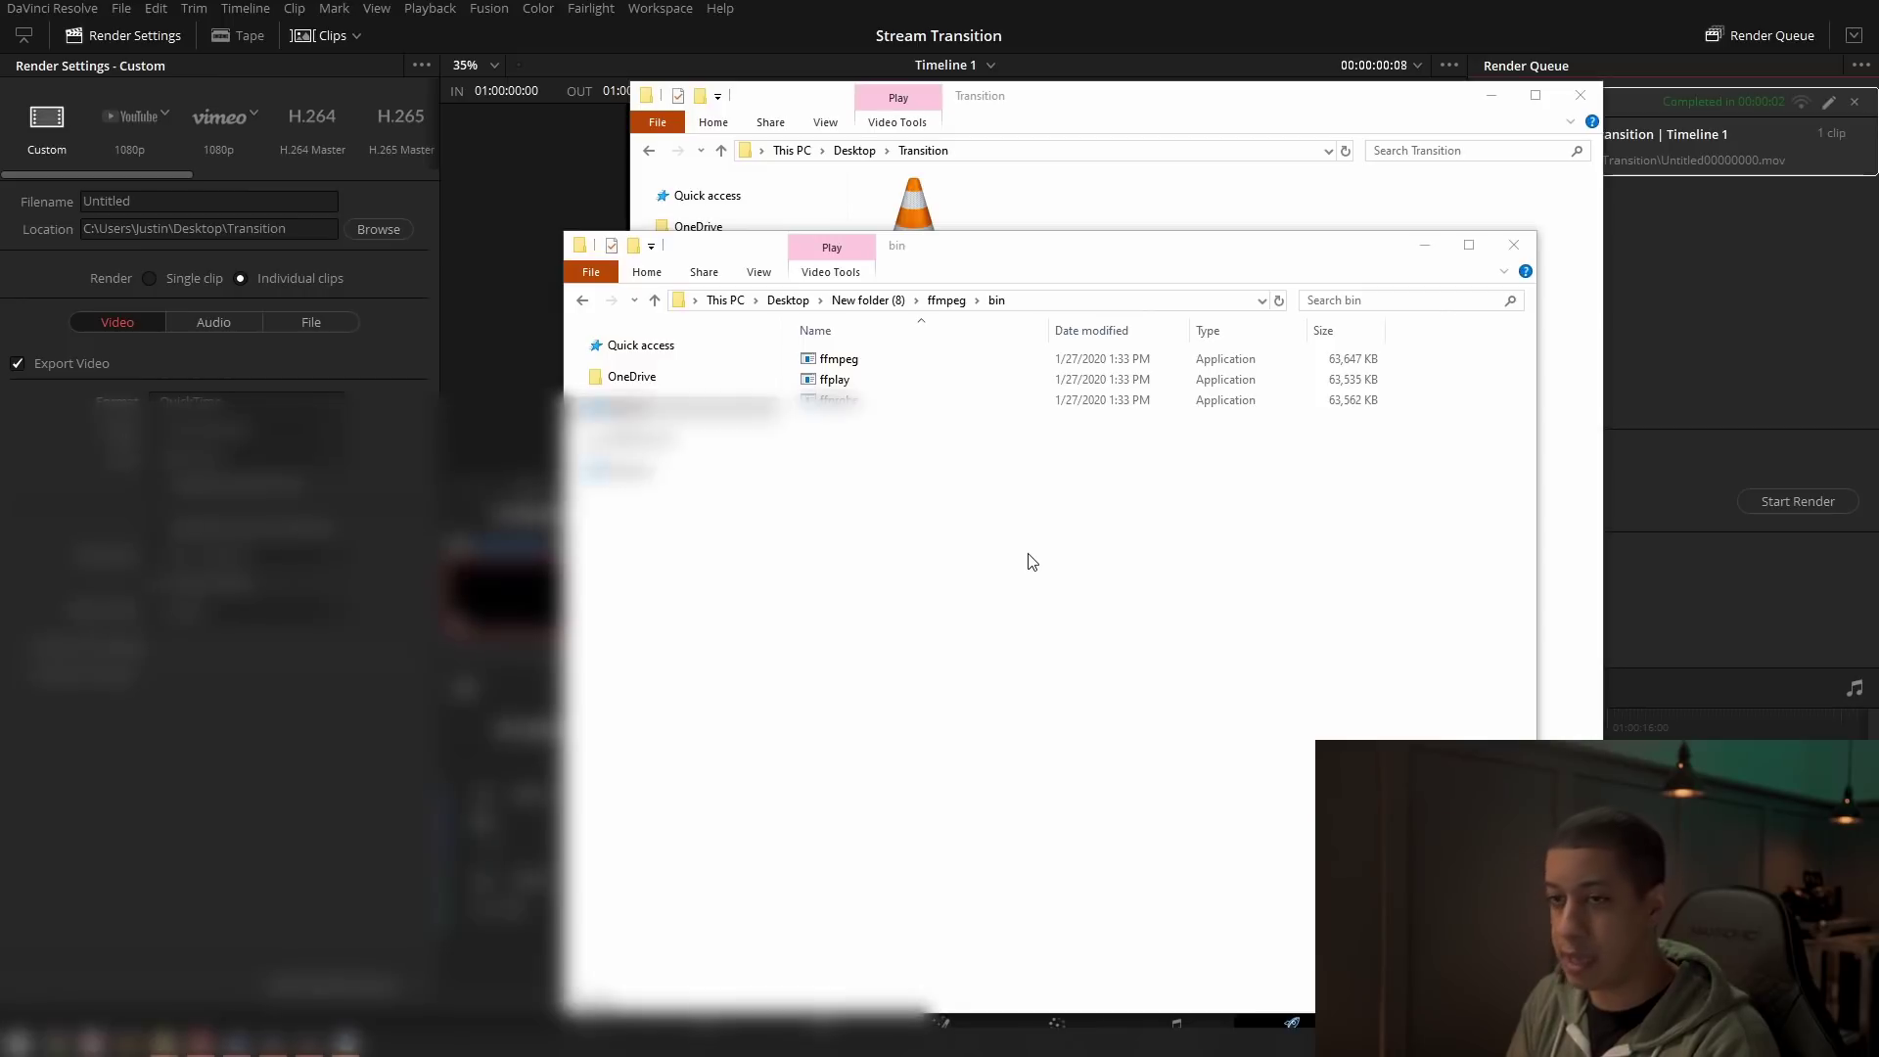
pyautogui.write('cmd')
pyautogui.press('Return')
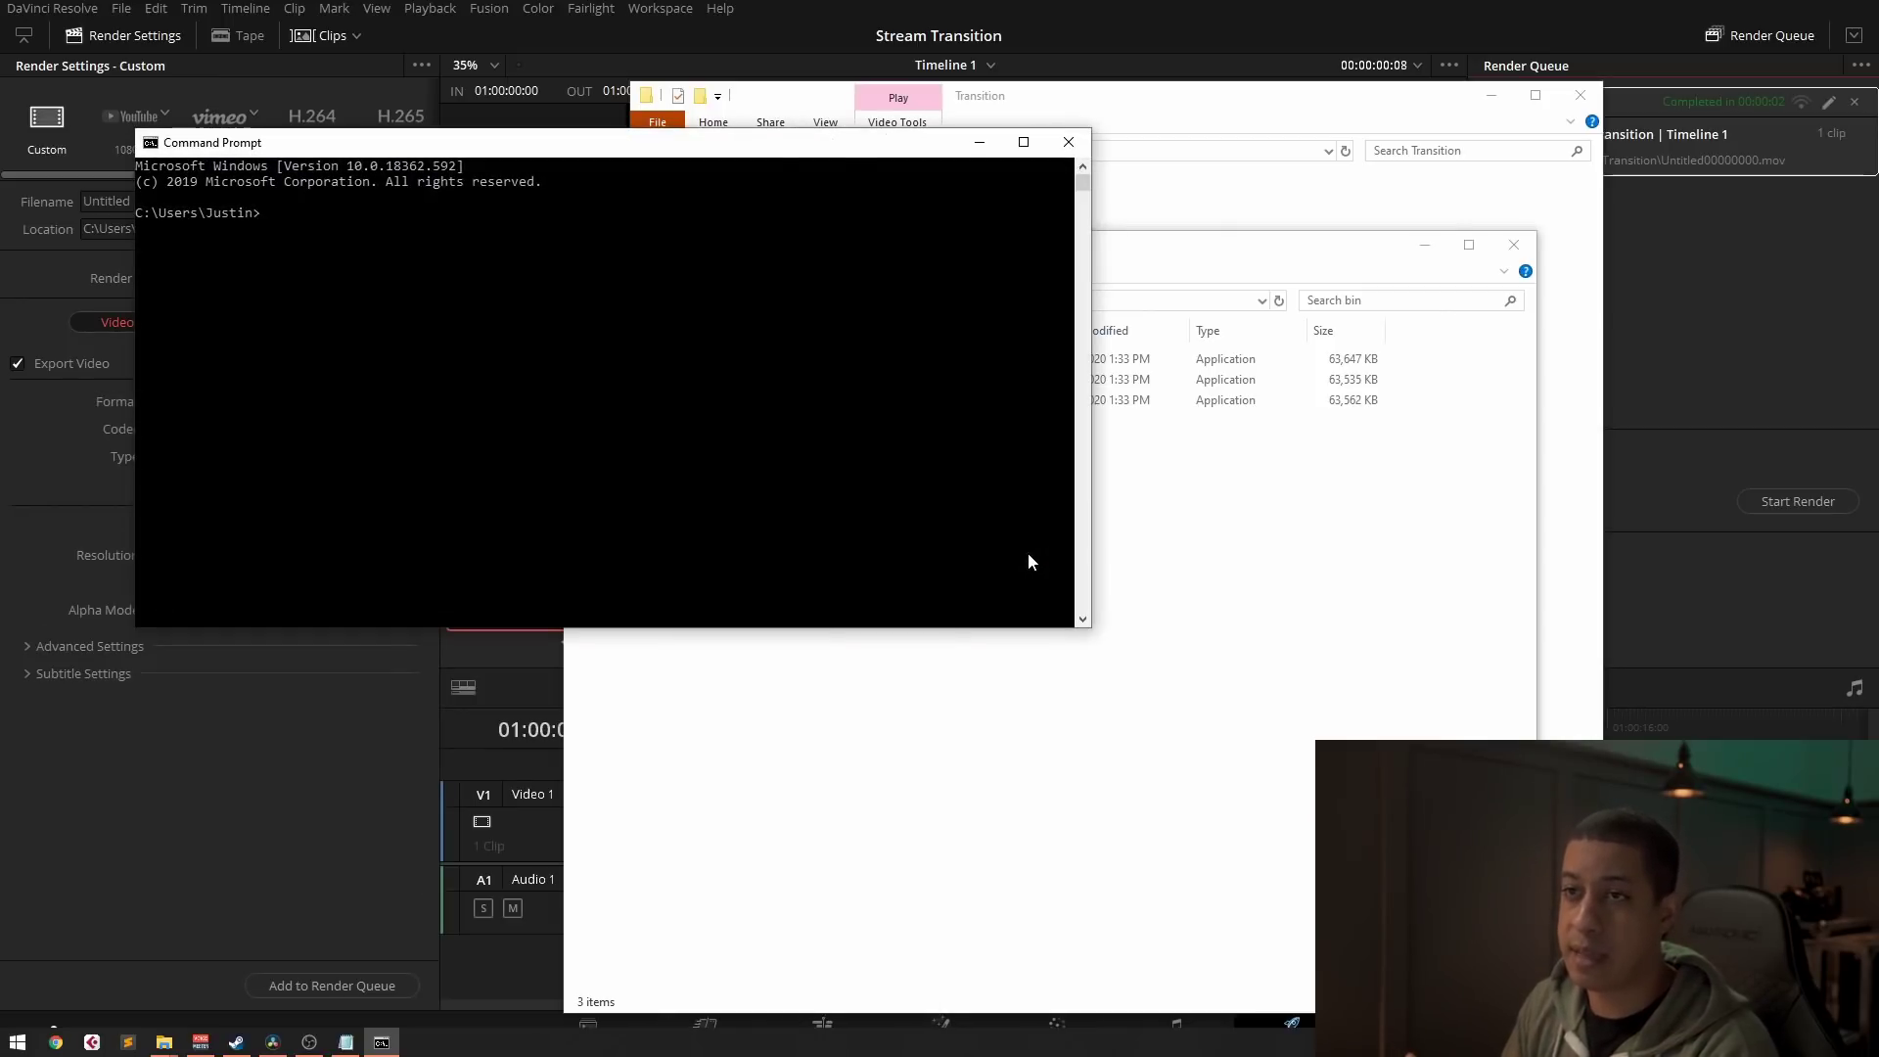
pyautogui.click(1233, 721)
pyautogui.click(1111, 302)
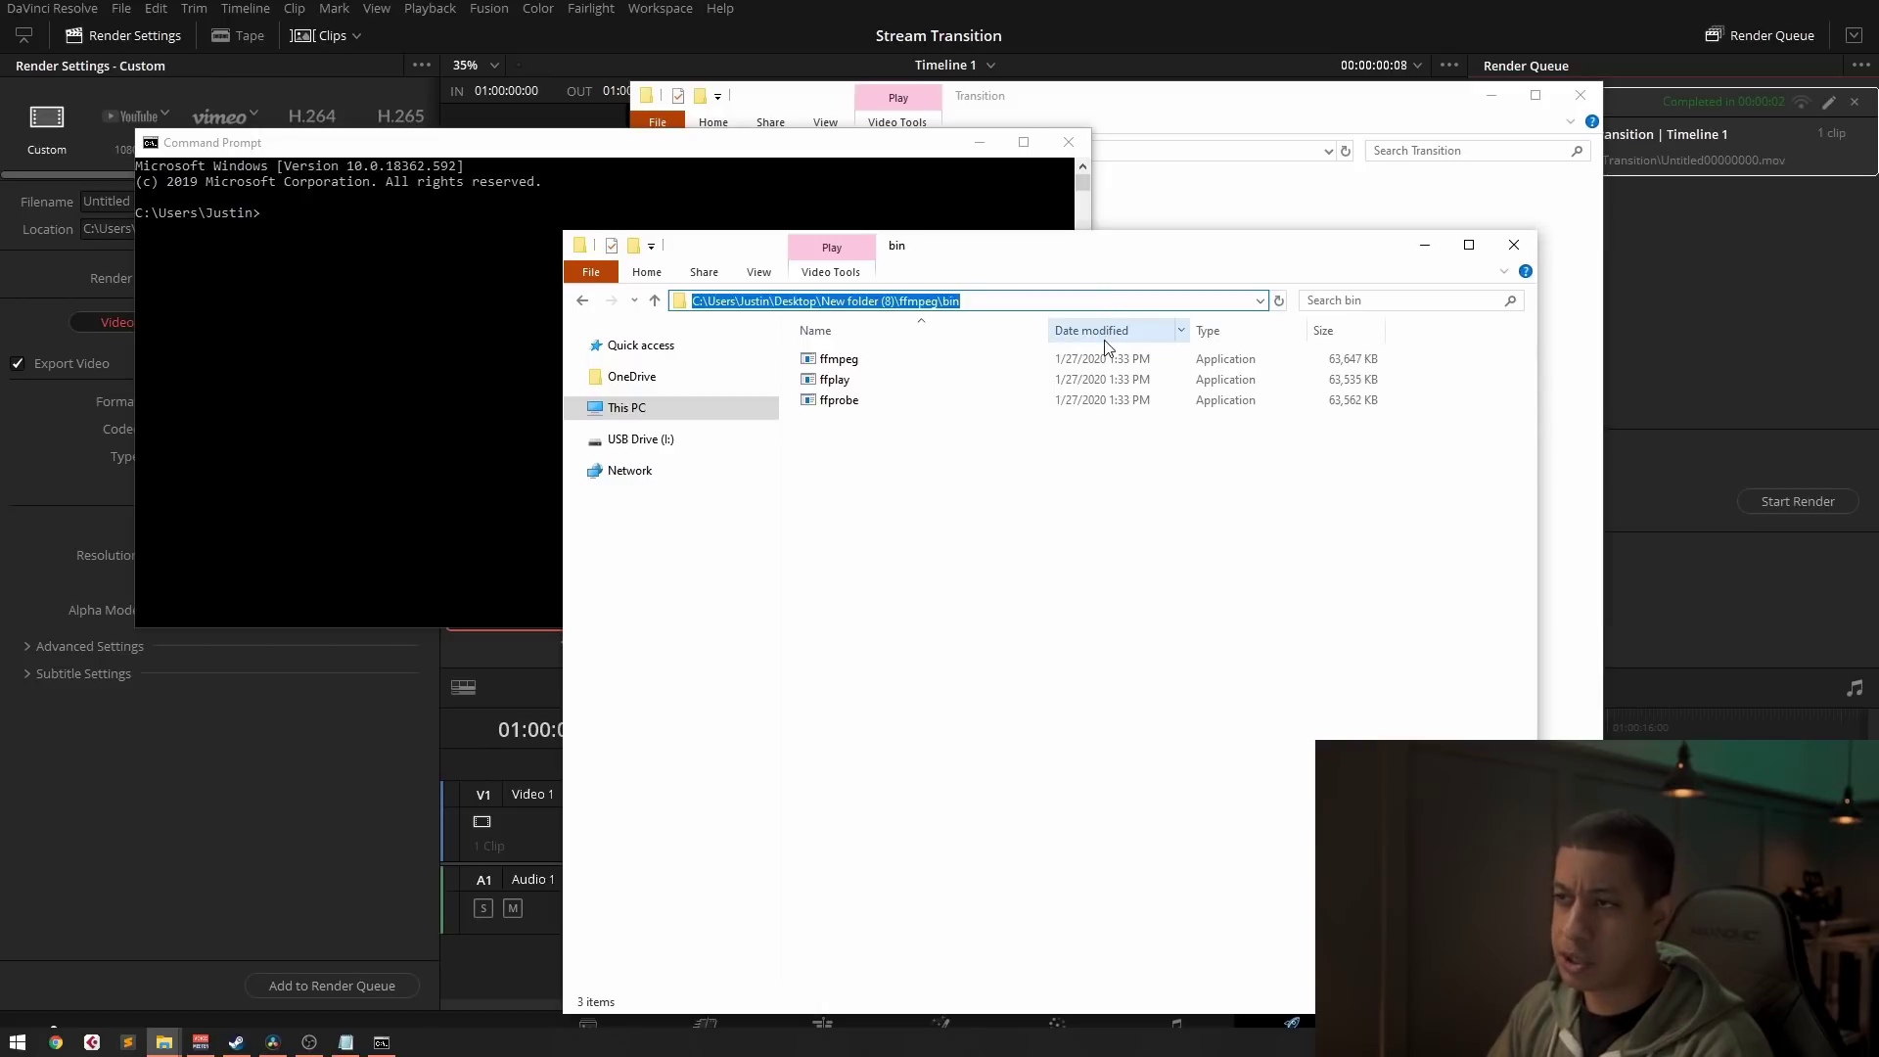
pyautogui.click(380, 328)
pyautogui.write('cd')
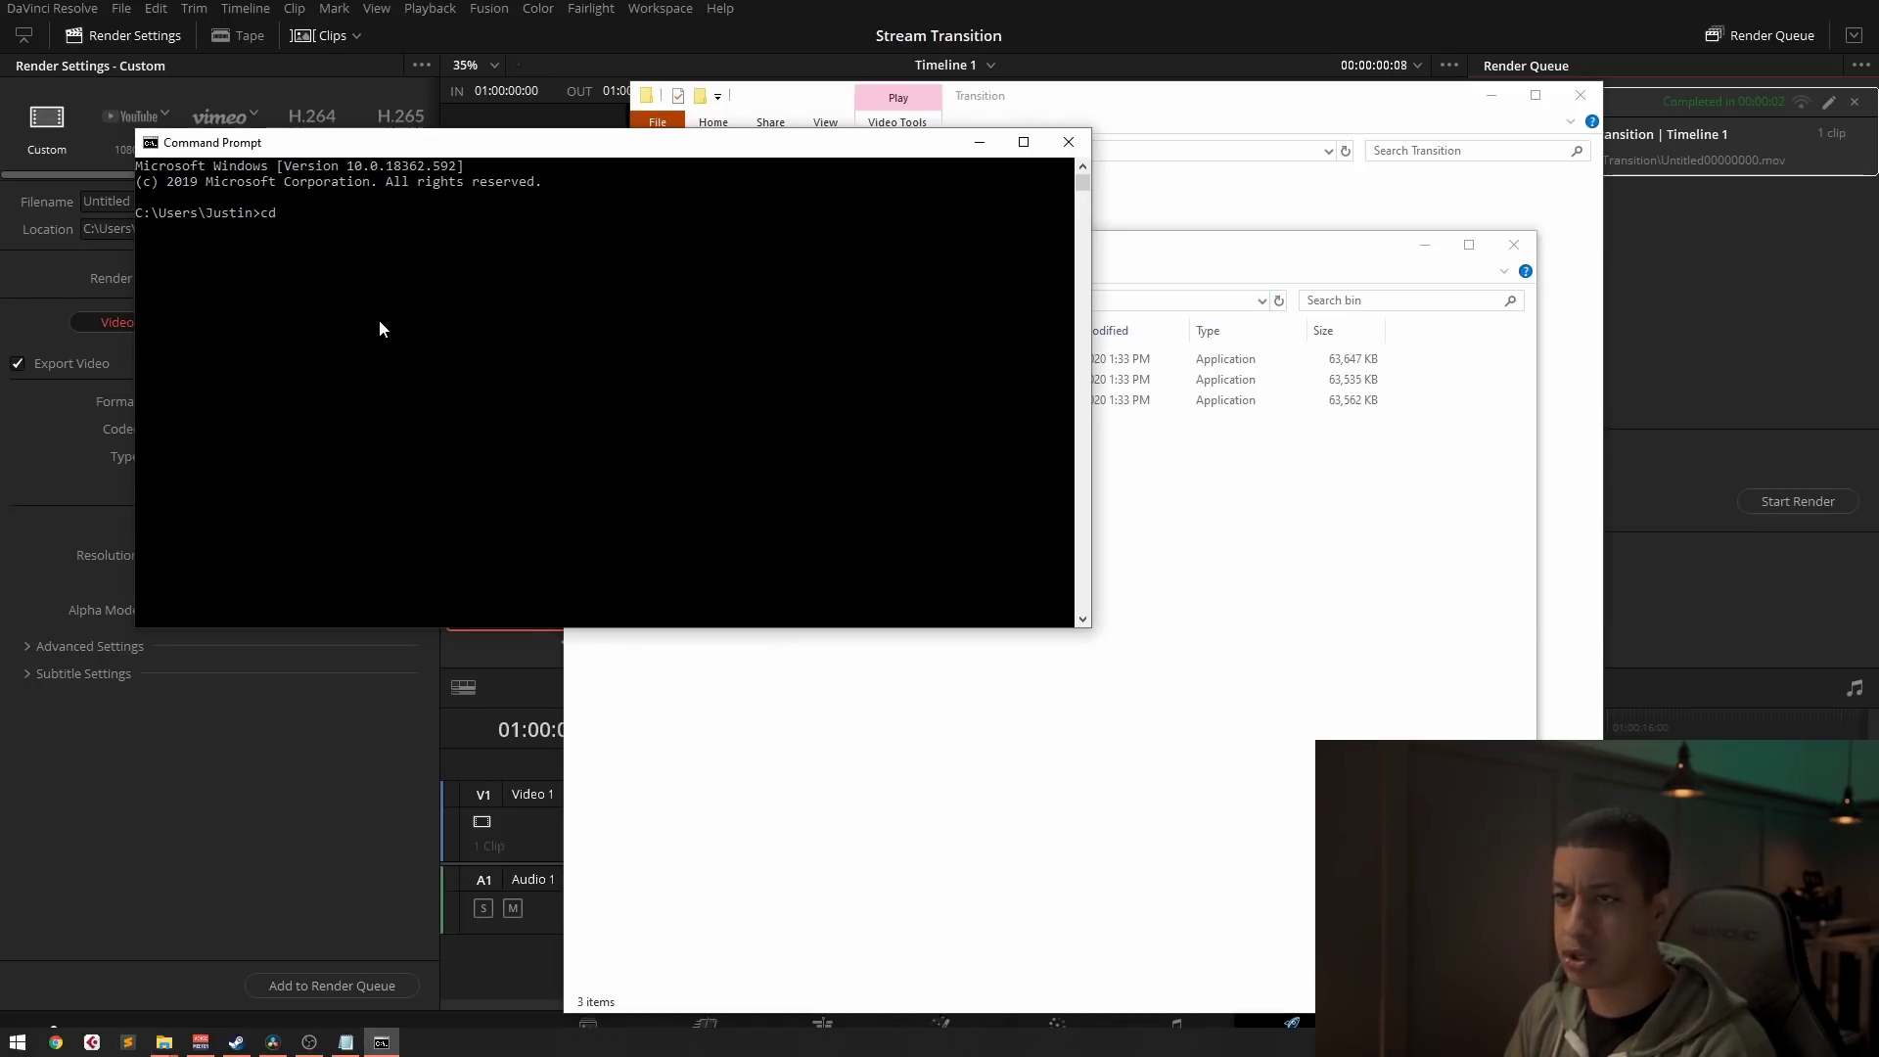
pyautogui.write('C:\\Users\\Justin\\Desktop\\New folder (8)\\ffmpeg\\bin')
pyautogui.press('Return')
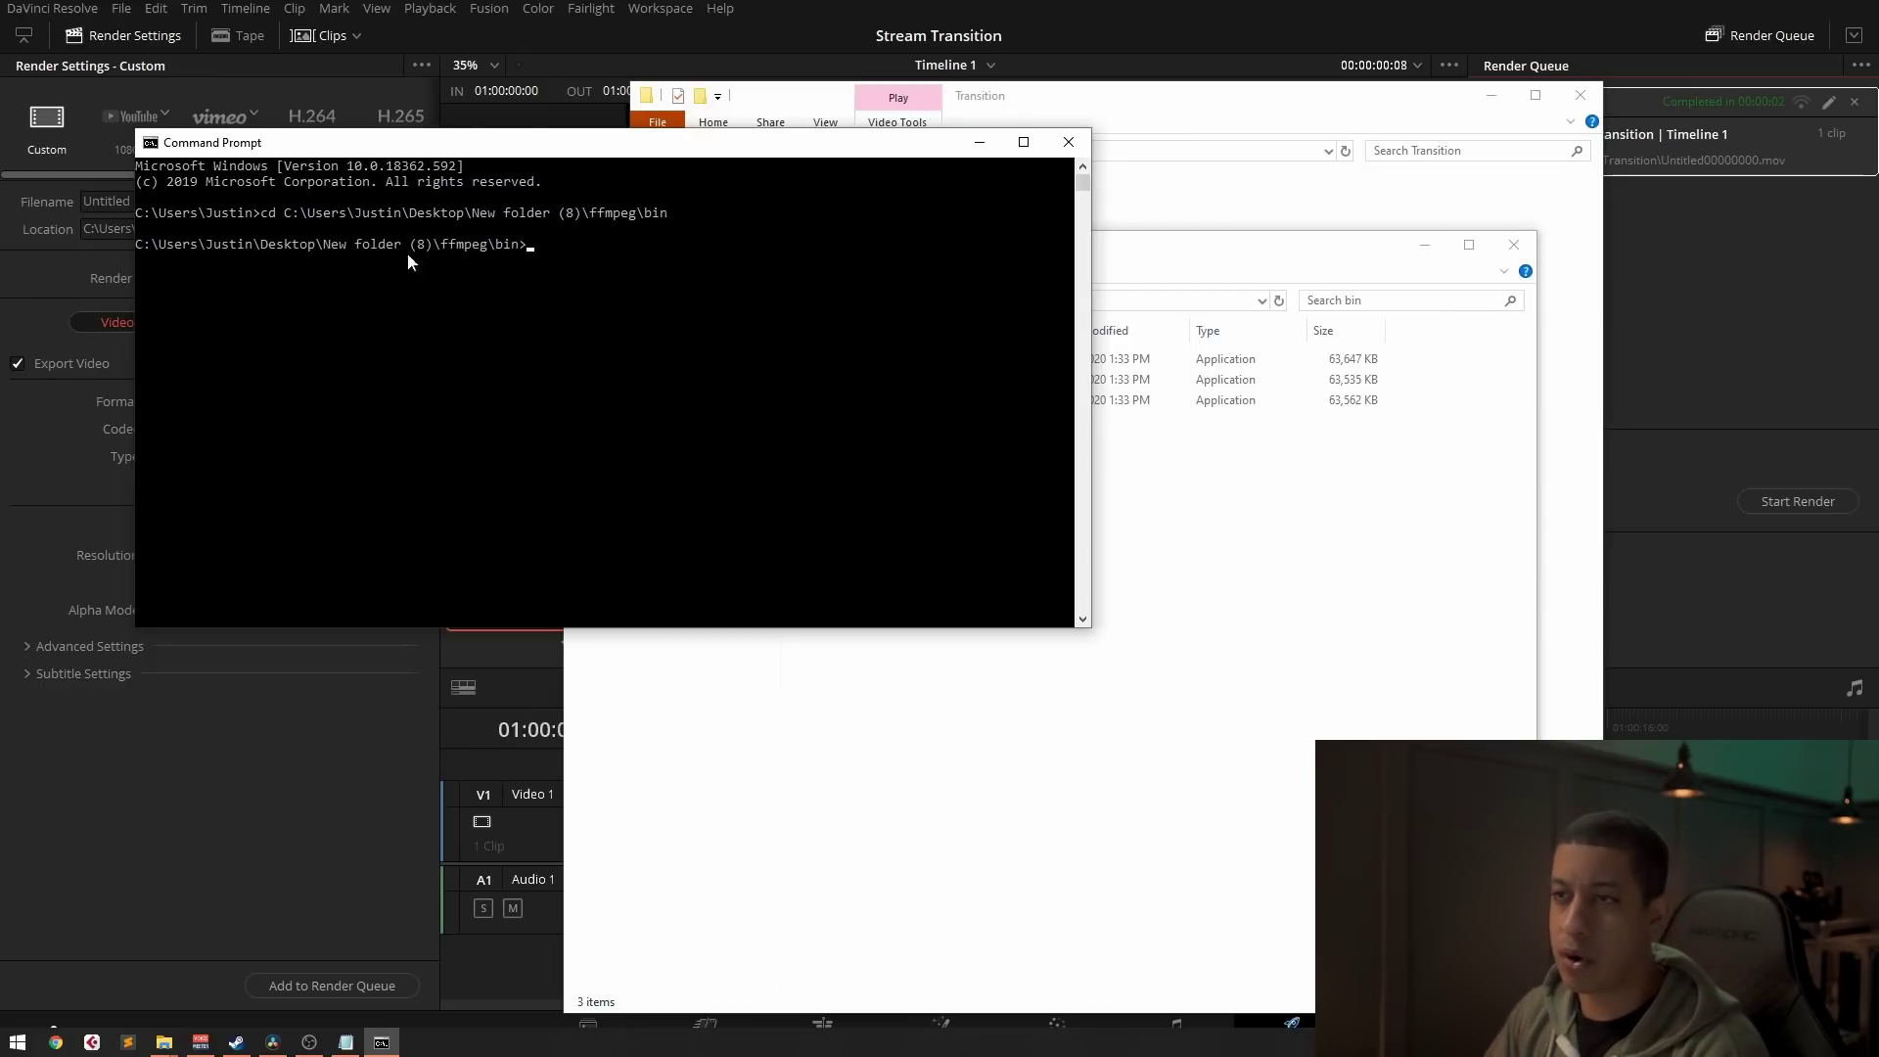
# Step: Bring up the "using ffmpeg" note in Notepad above the Command Prompt and examine the conversion command's yuva420p pixel format and output file name
pyautogui.moveTo(538, 144); pyautogui.dragTo(461, 270)
pyautogui.click(1176, 634)
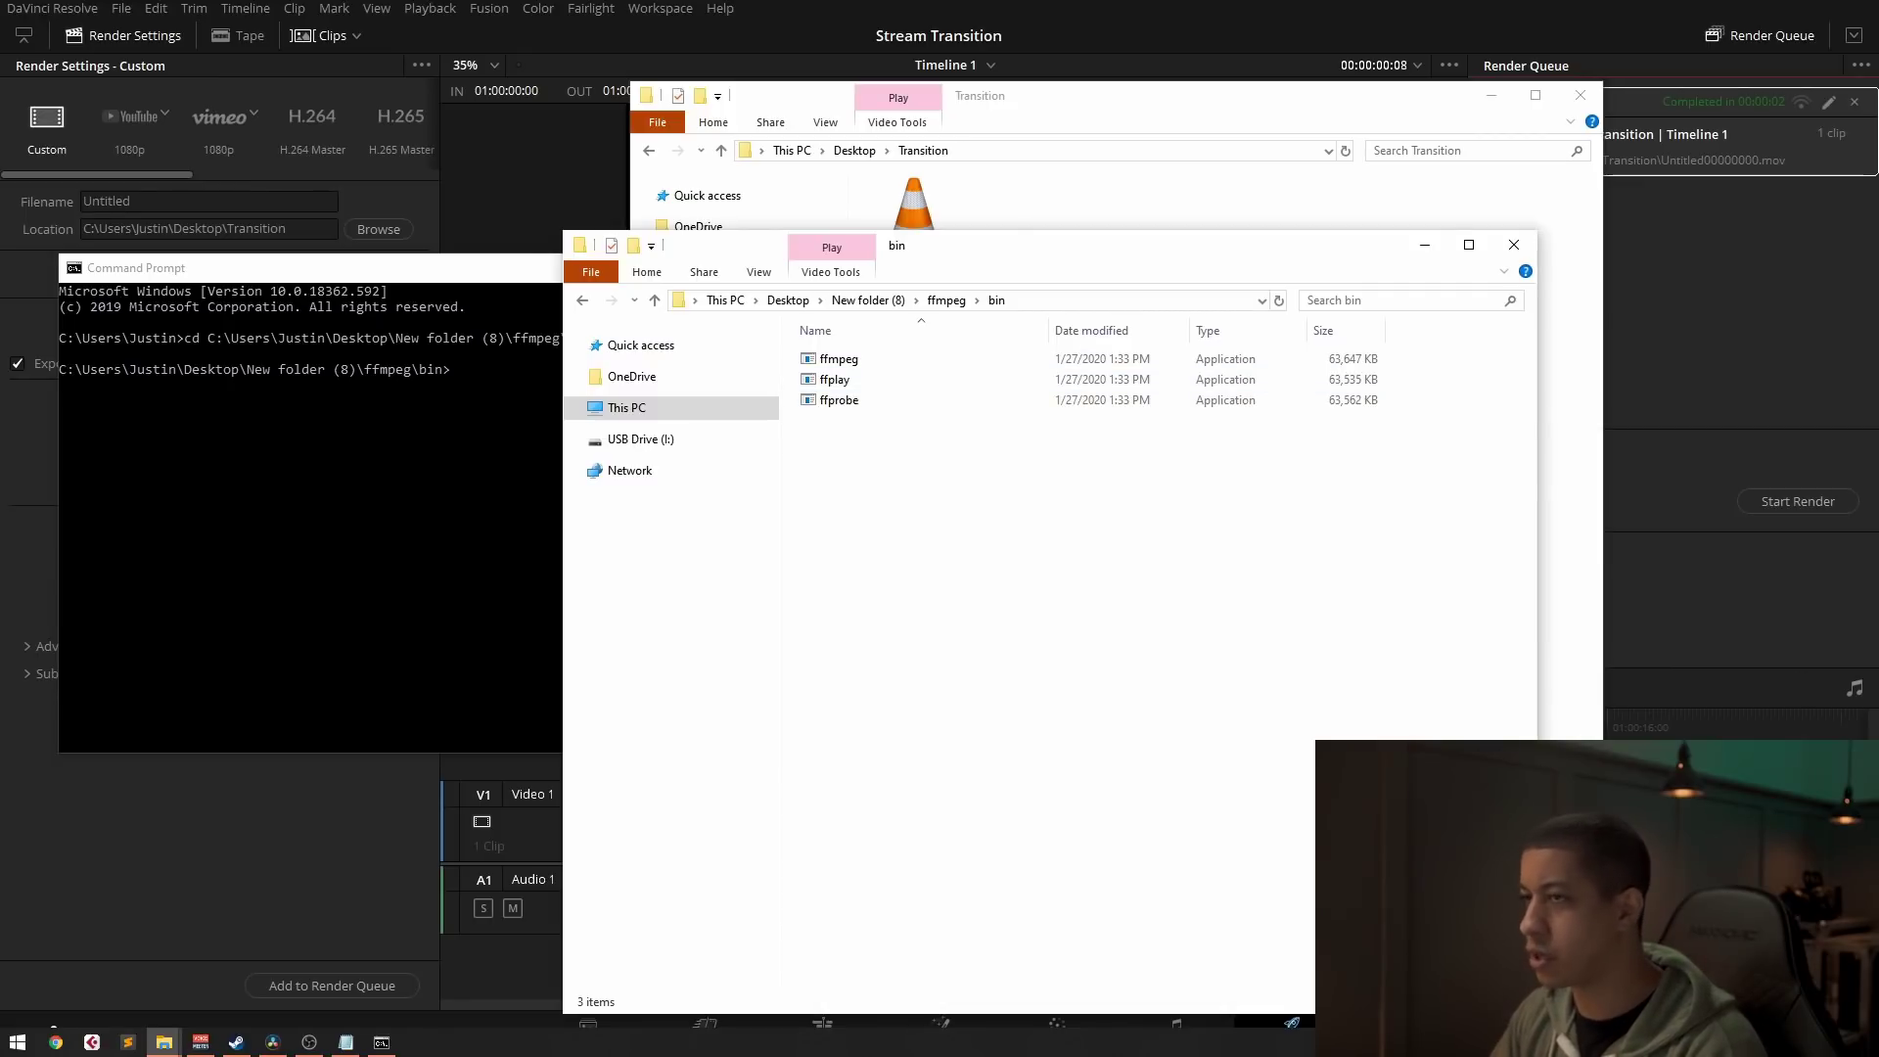
pyautogui.click(345, 1042)
pyautogui.moveTo(1199, 555); pyautogui.dragTo(301, 71)
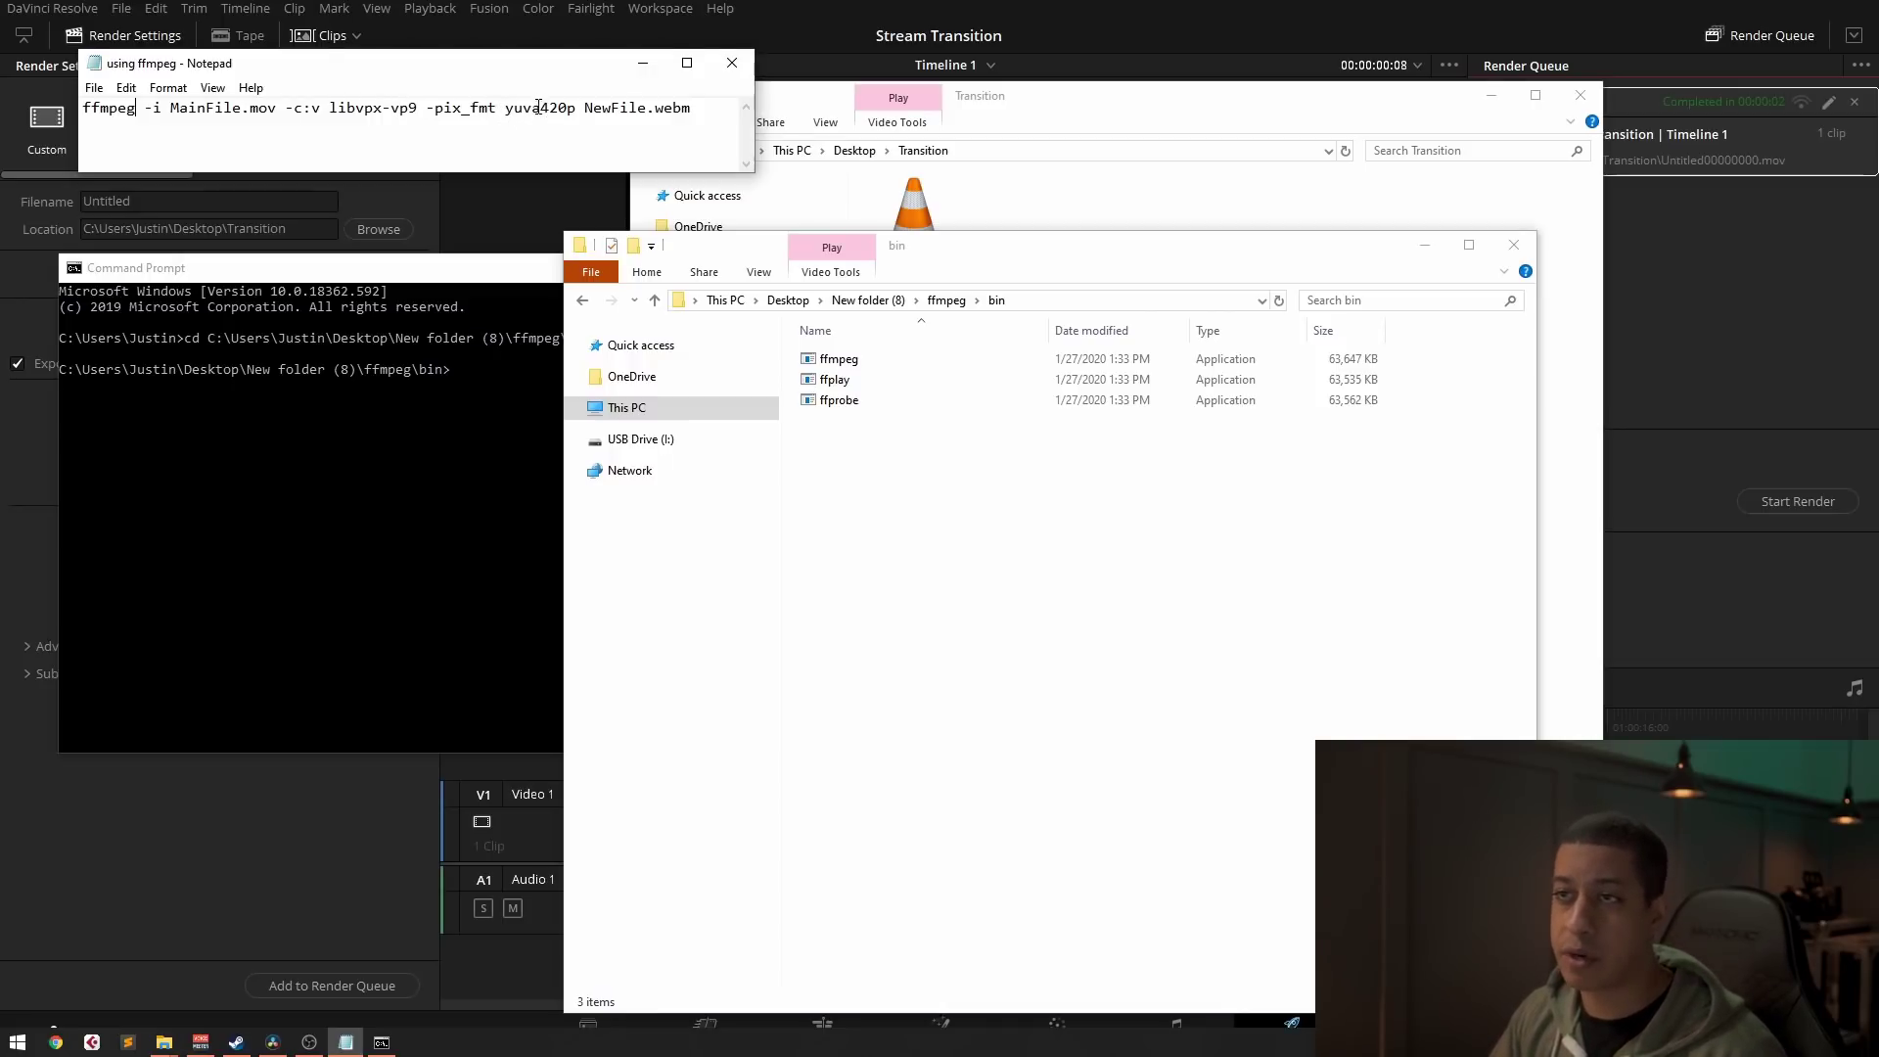
pyautogui.moveTo(533, 110); pyautogui.dragTo(631, 112)
pyautogui.click(490, 111)
pyautogui.click(609, 119)
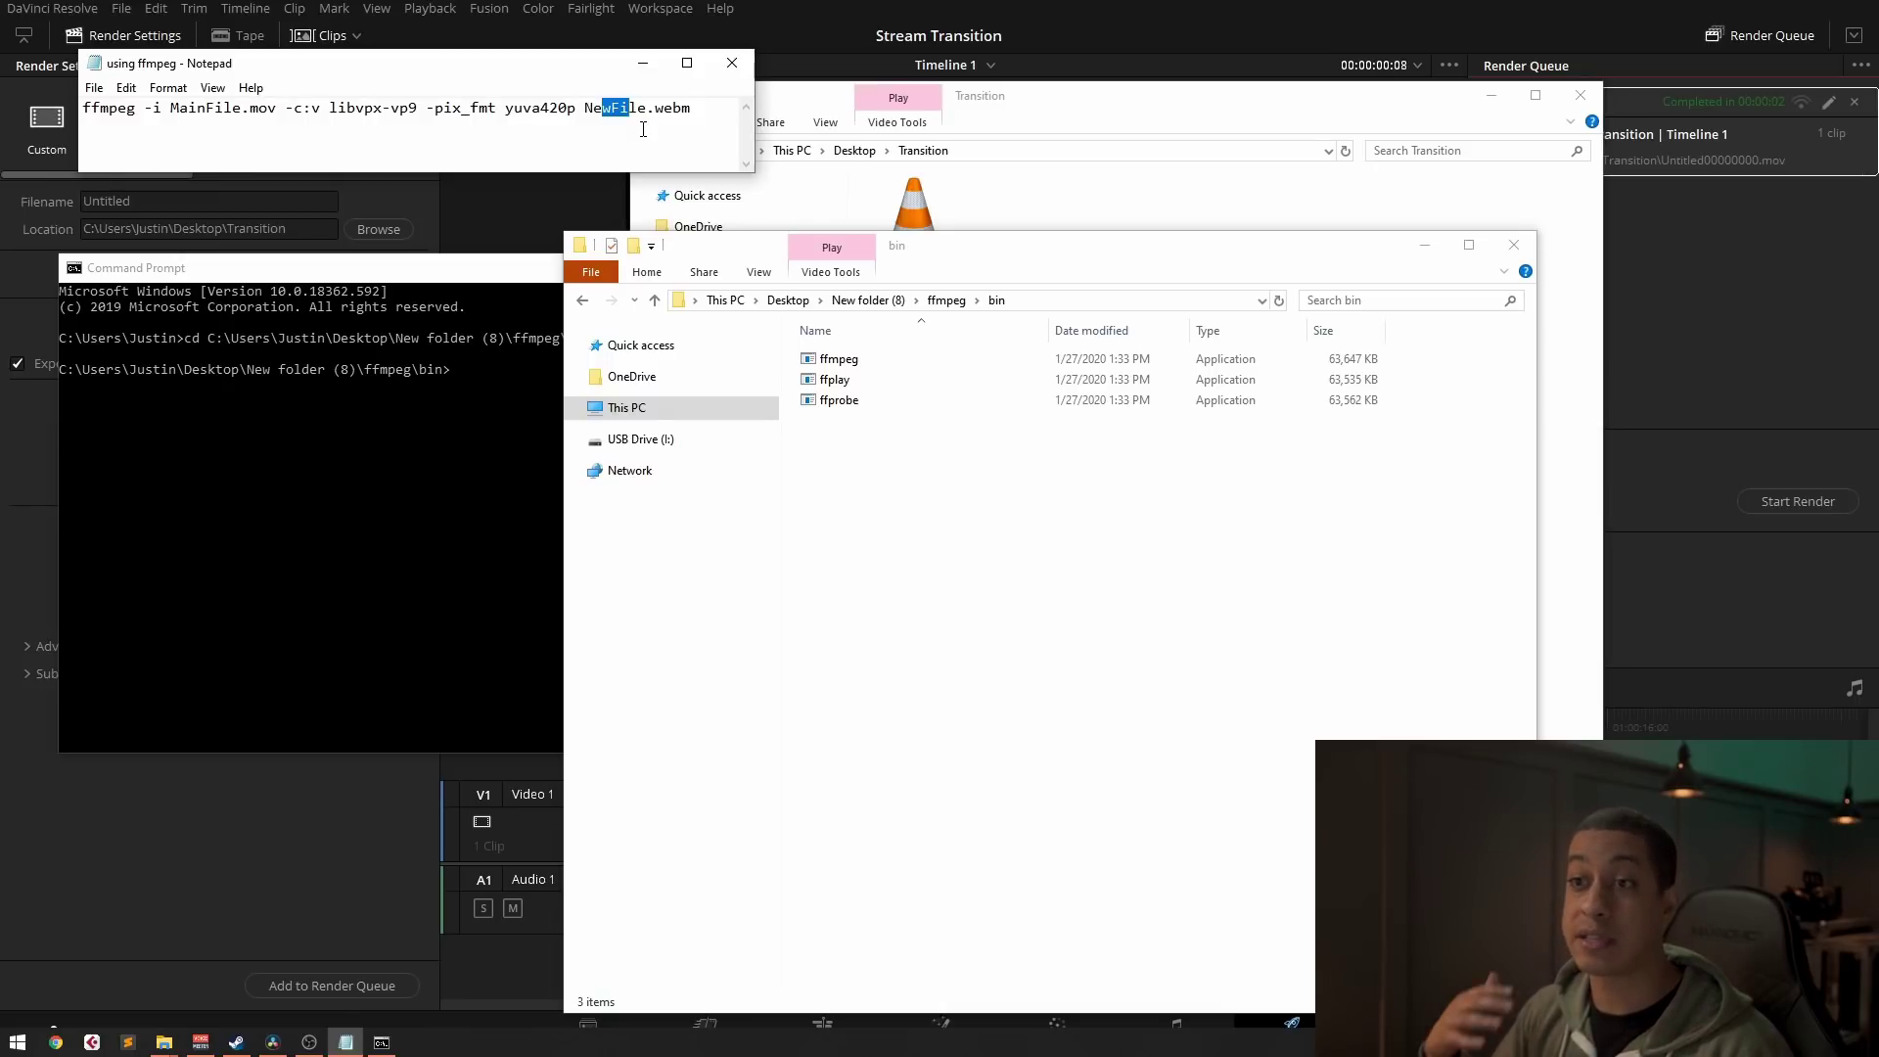
pyautogui.click(605, 116)
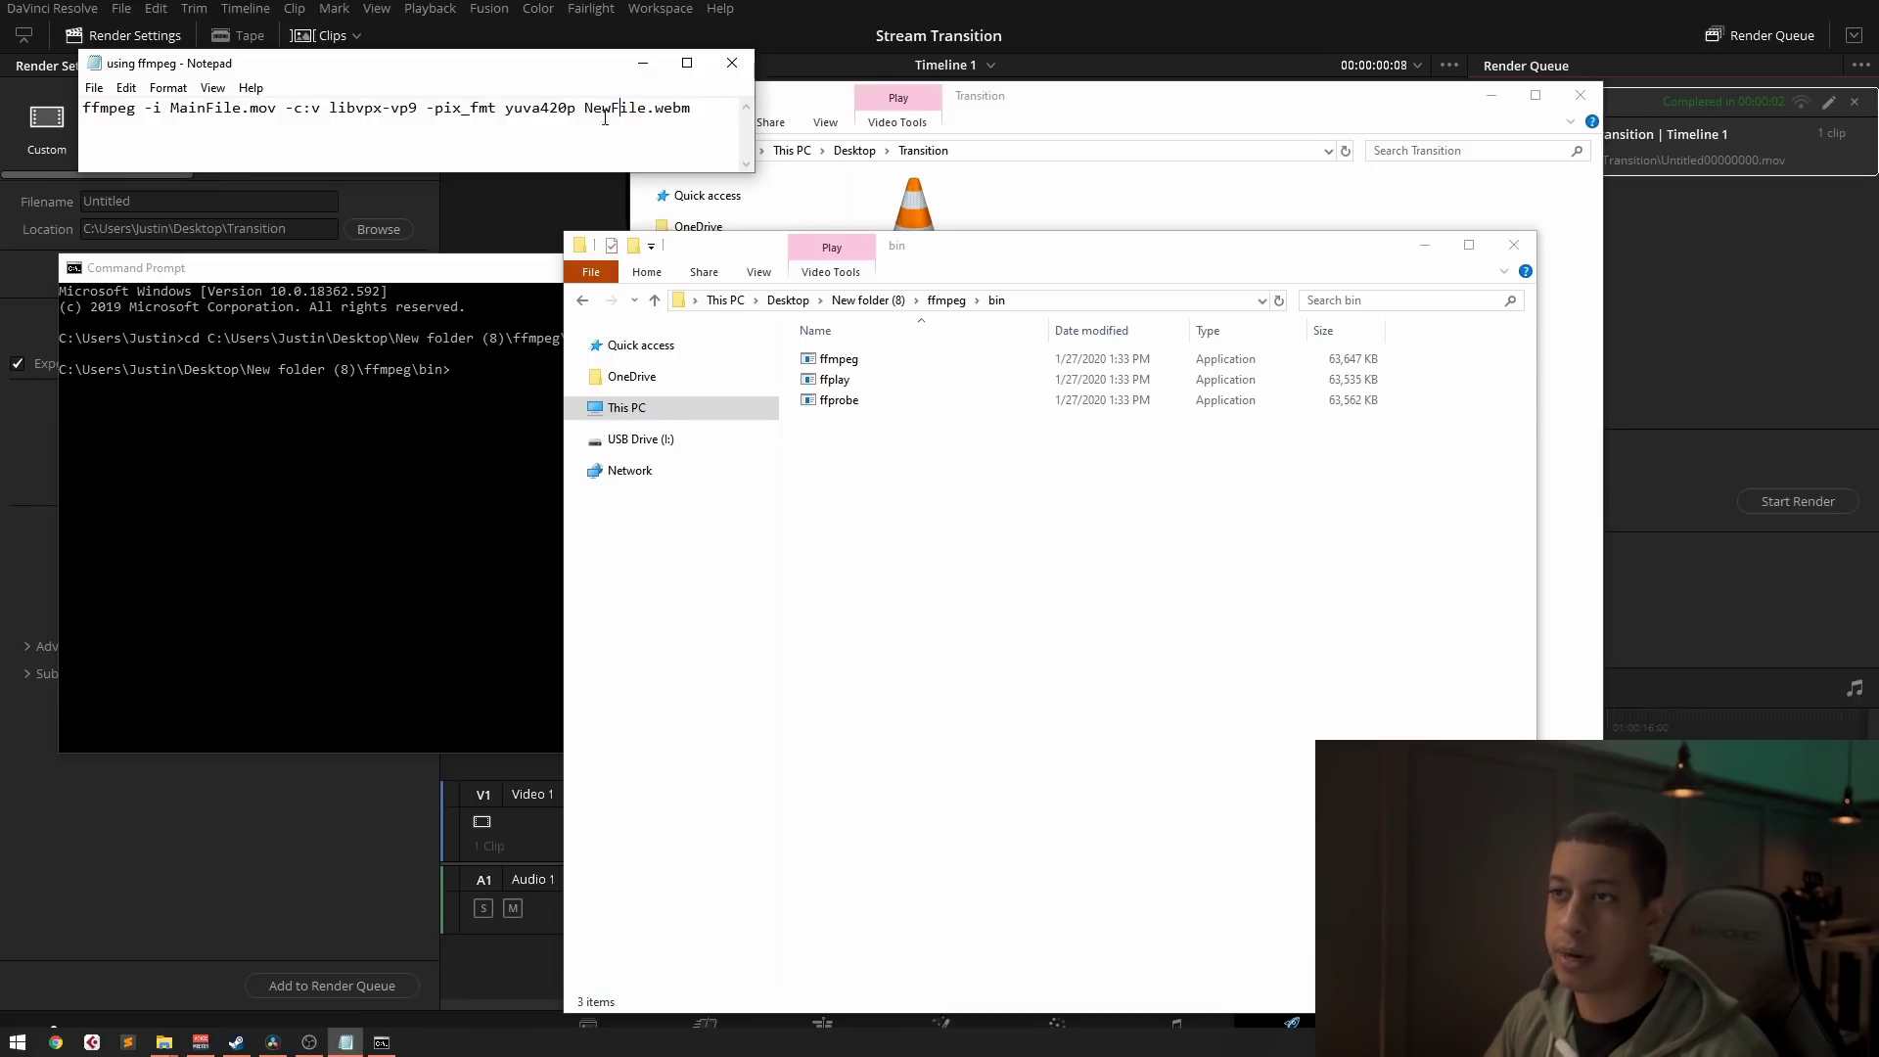
# Step: Move the rendered MOV file Untitled00000000 from the Transition folder into ffmpeg's bin folder
pyautogui.moveTo(592, 107); pyautogui.dragTo(696, 108)
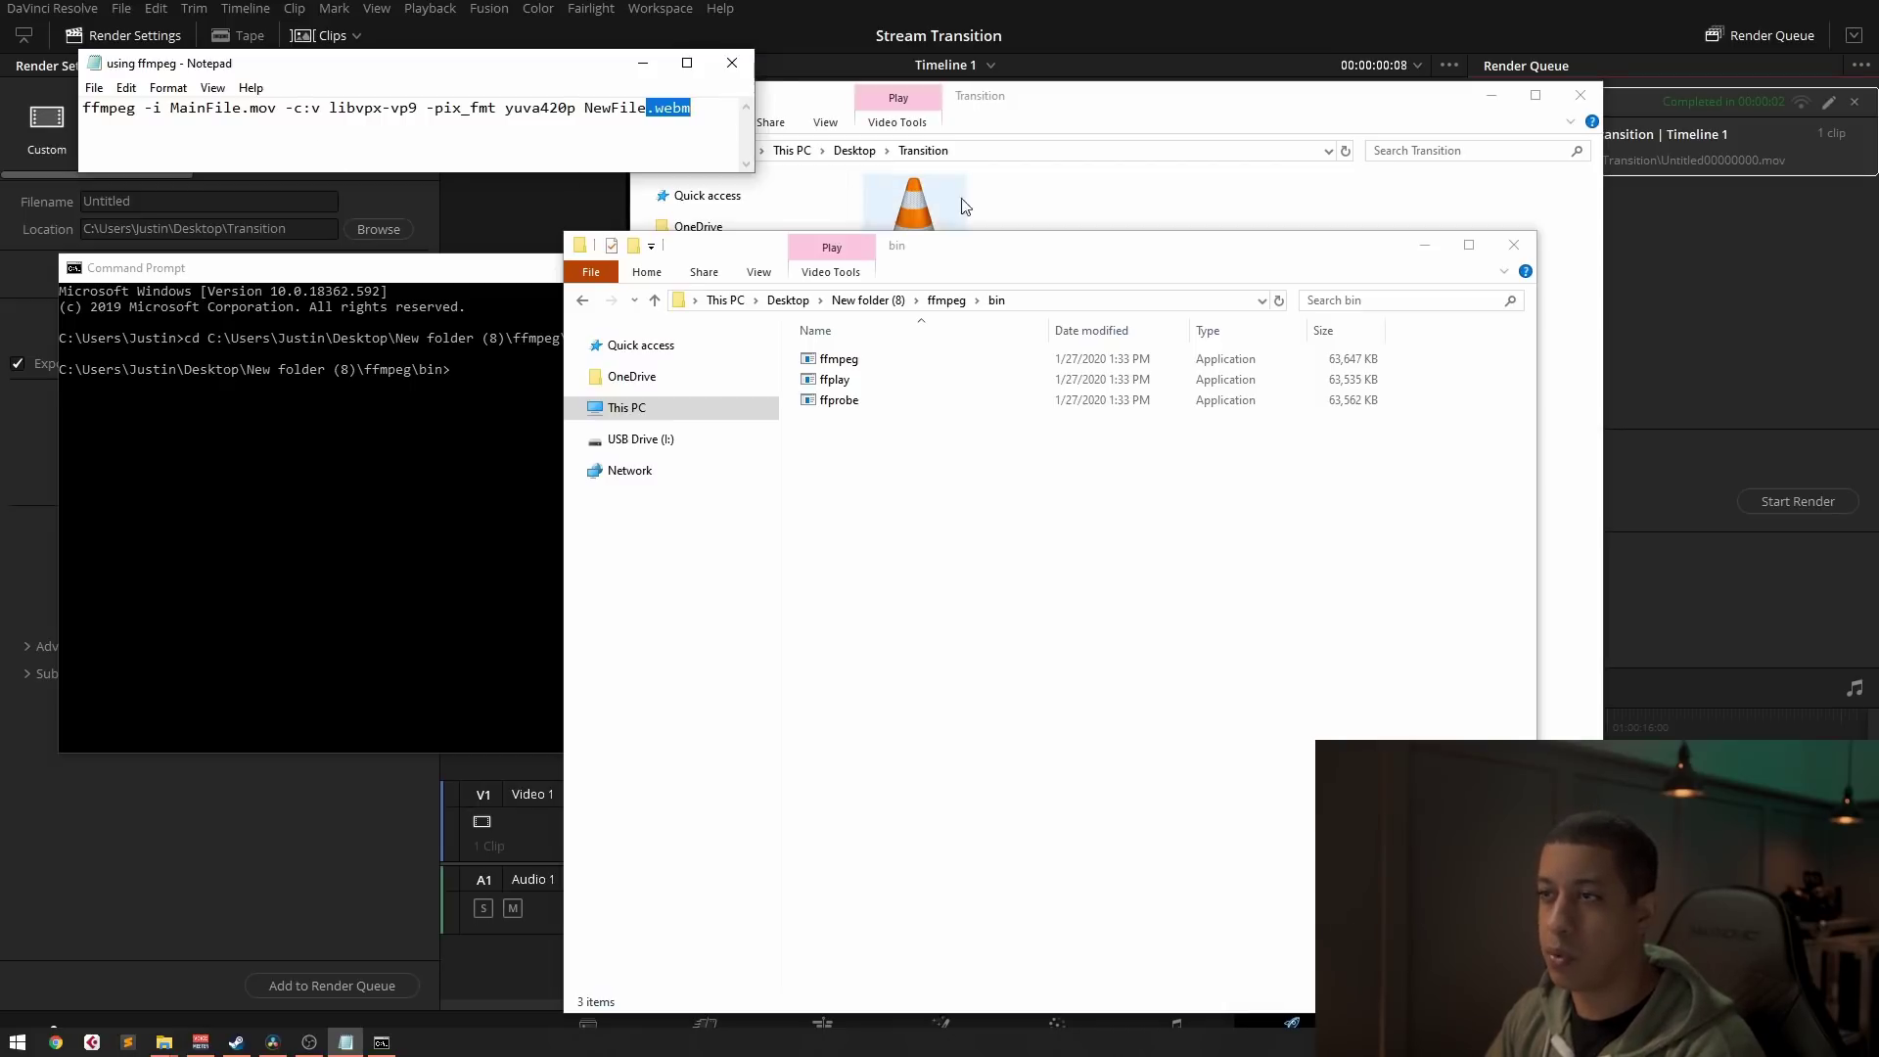
pyautogui.click(902, 223)
pyautogui.moveTo(911, 238); pyautogui.dragTo(1065, 924)
pyautogui.click(896, 488)
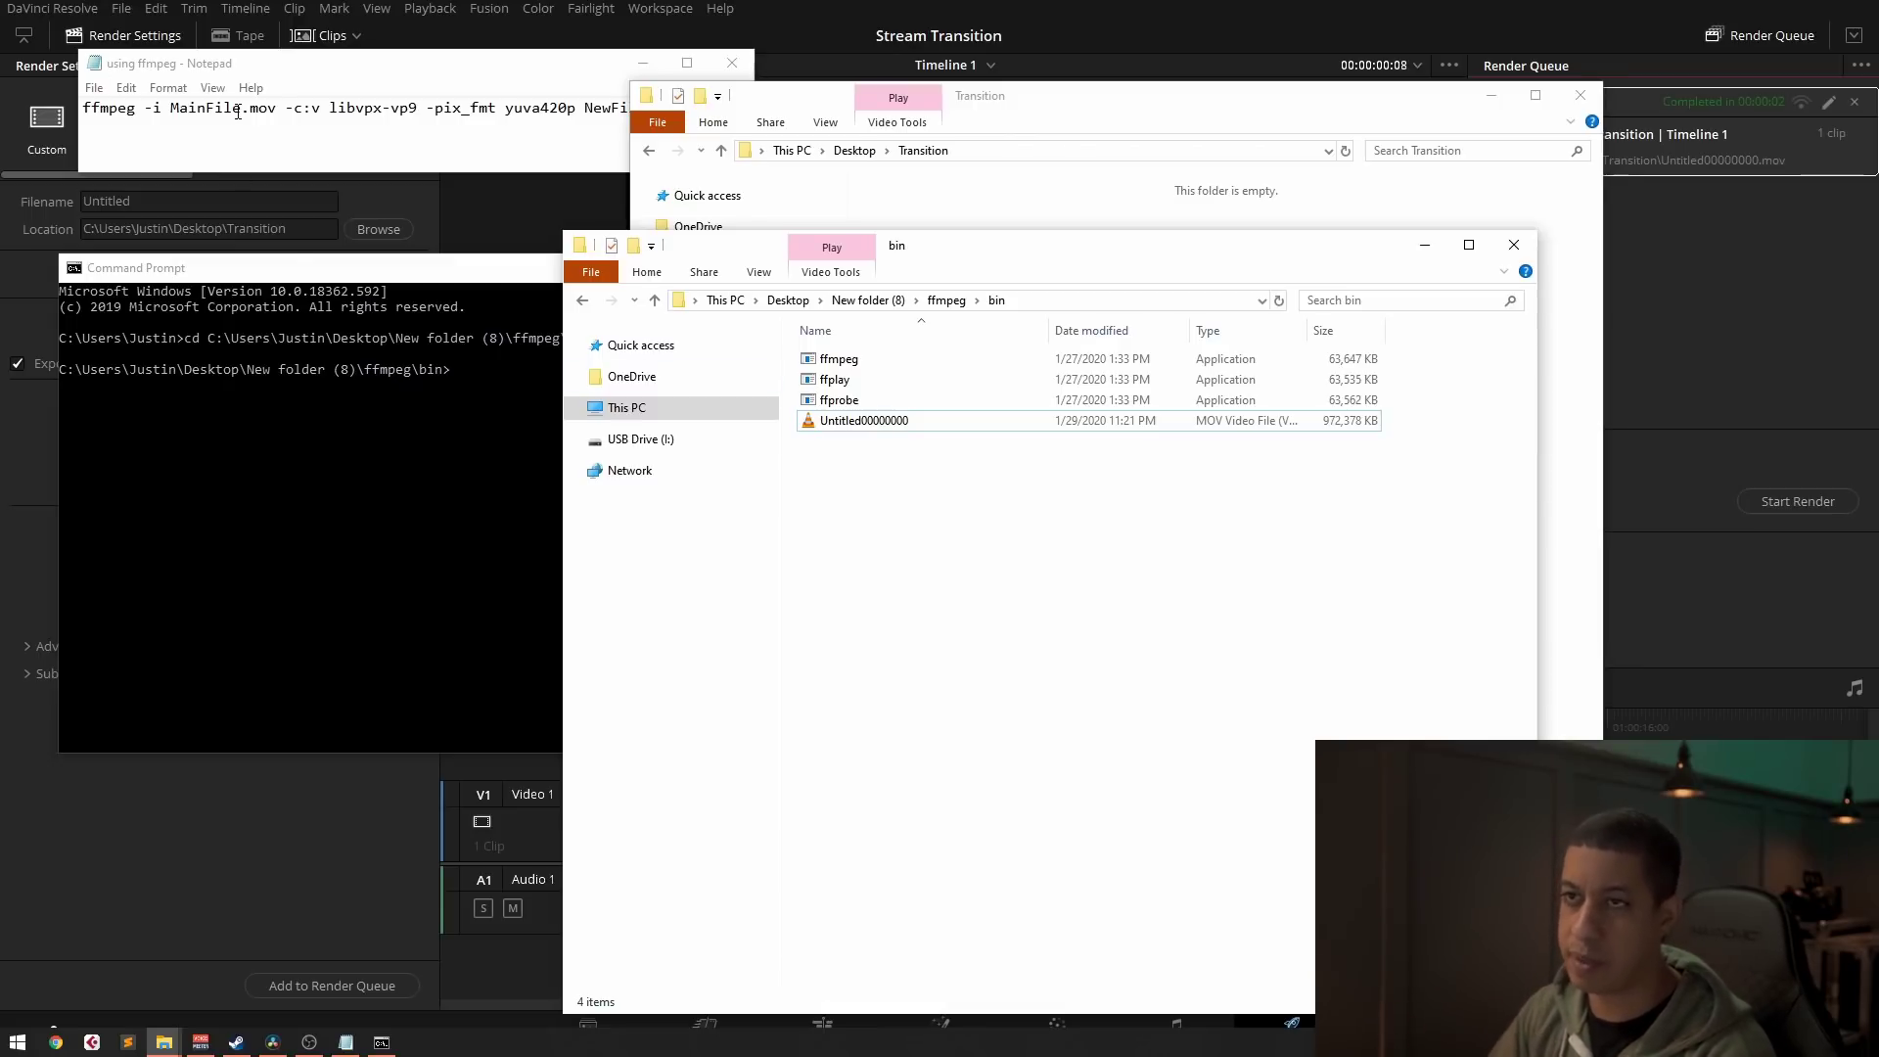
# Step: Copy the MOV's file name from the bin folder and replace MainFile in the Notepad command with Untitled00000000
pyautogui.rightClick(853, 423)
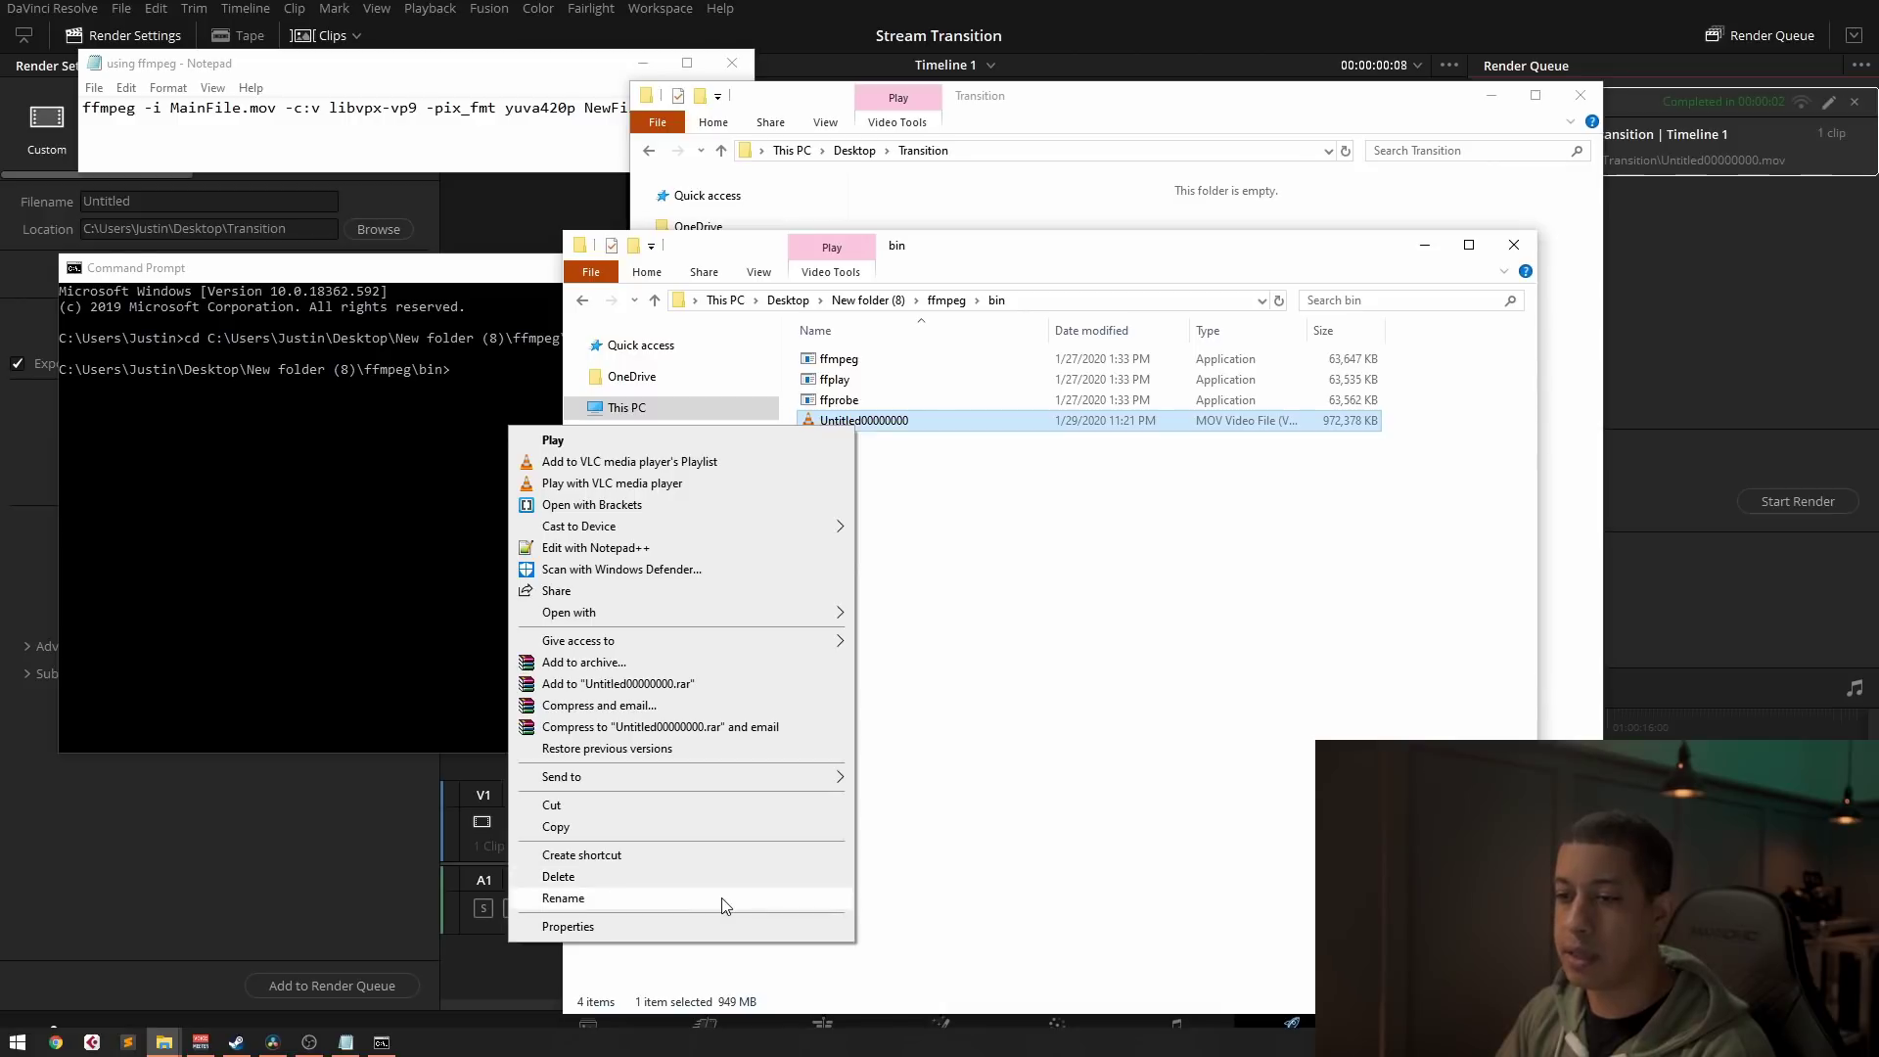
pyautogui.click(721, 899)
pyautogui.hotkey('ctrl', 'c')
pyautogui.click(1023, 721)
pyautogui.click(196, 108)
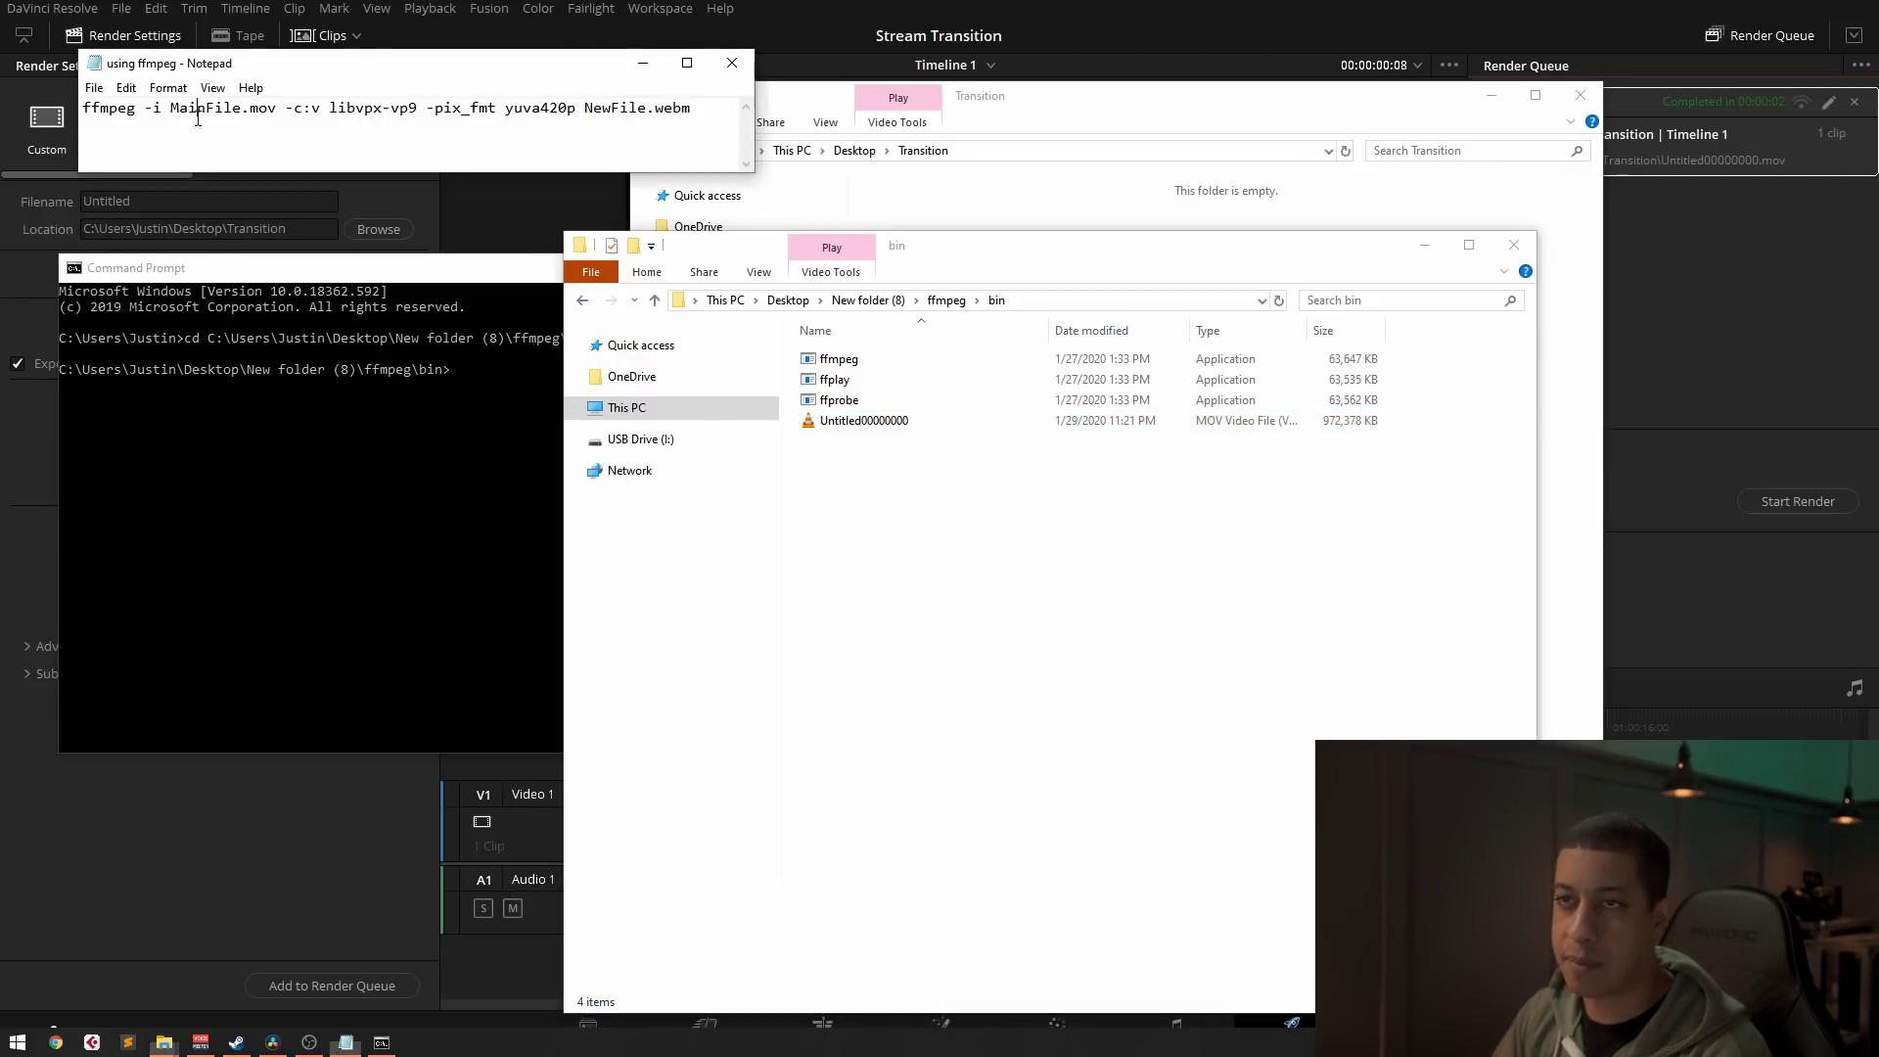
pyautogui.moveTo(171, 108); pyautogui.dragTo(235, 108)
pyautogui.hotkey('ctrl', 'v')
pyautogui.click(1254, 532)
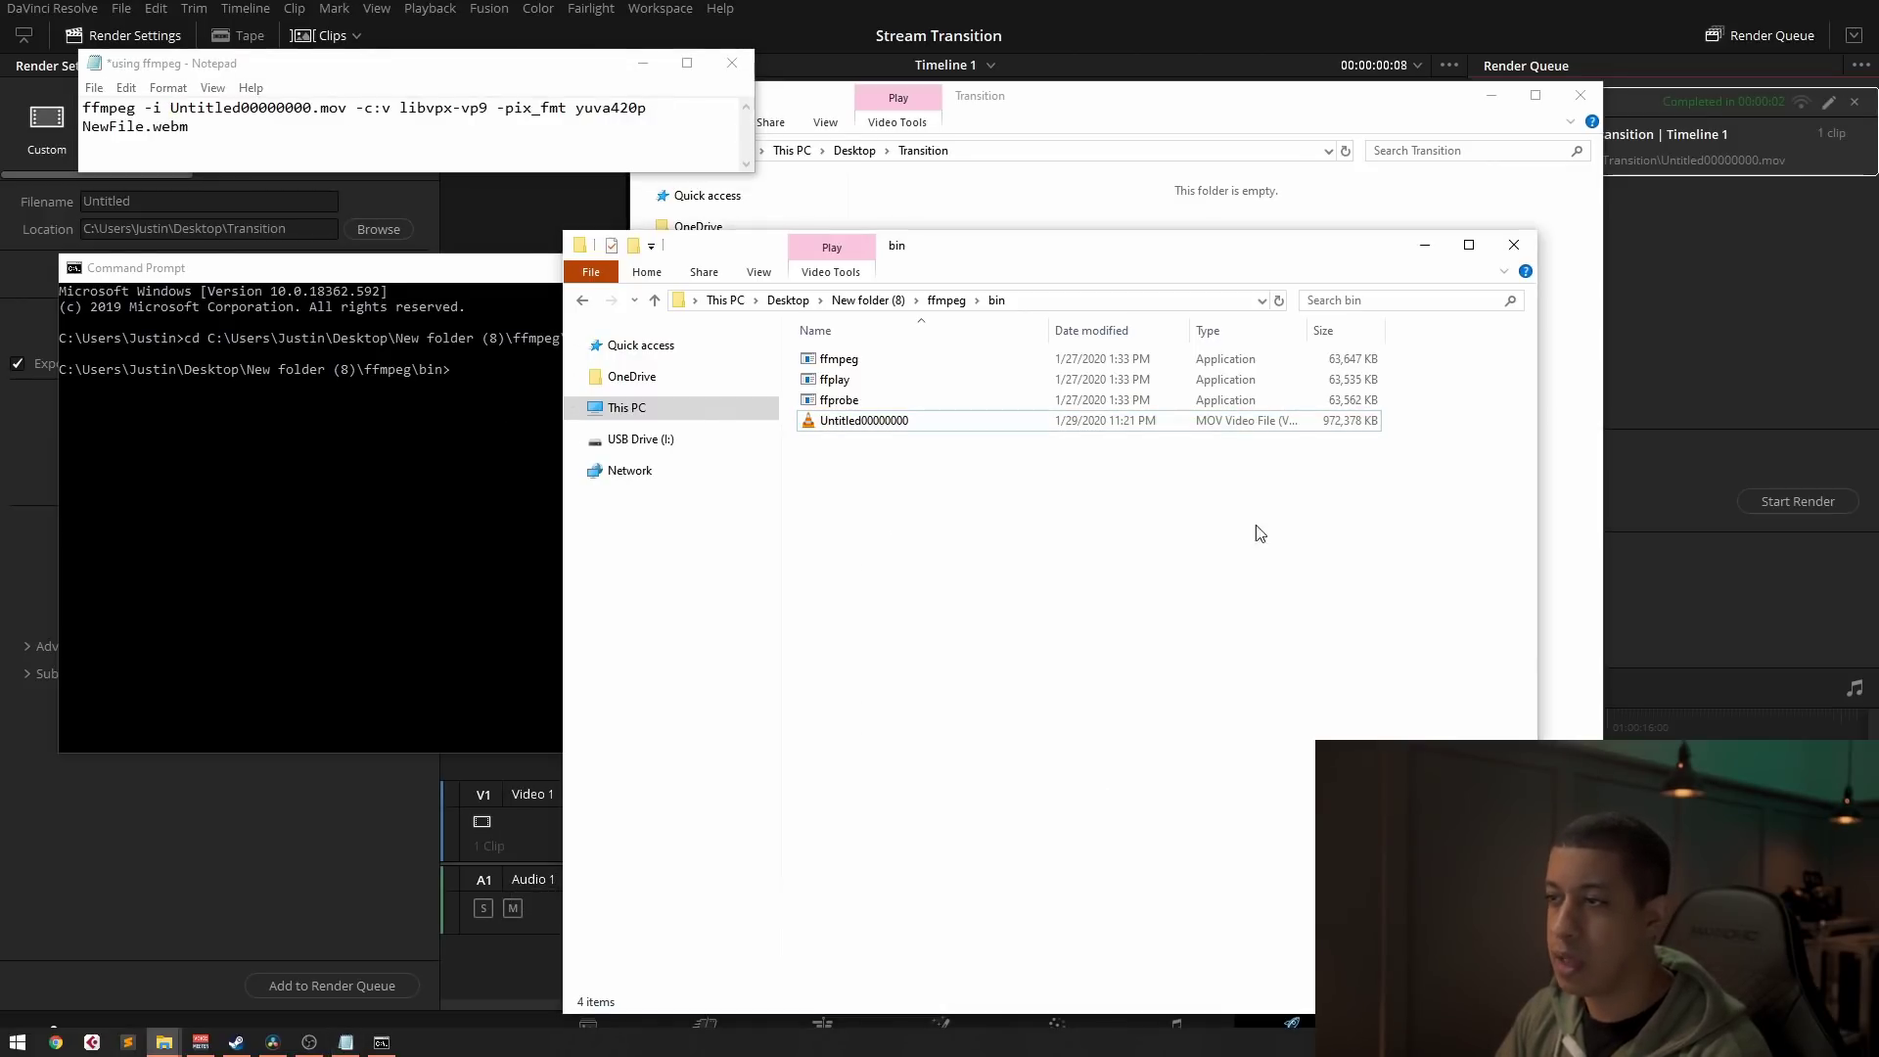
# Step: Check the file extension of Untitled00000000 in its file properties and close them
pyautogui.rightClick(864, 423)
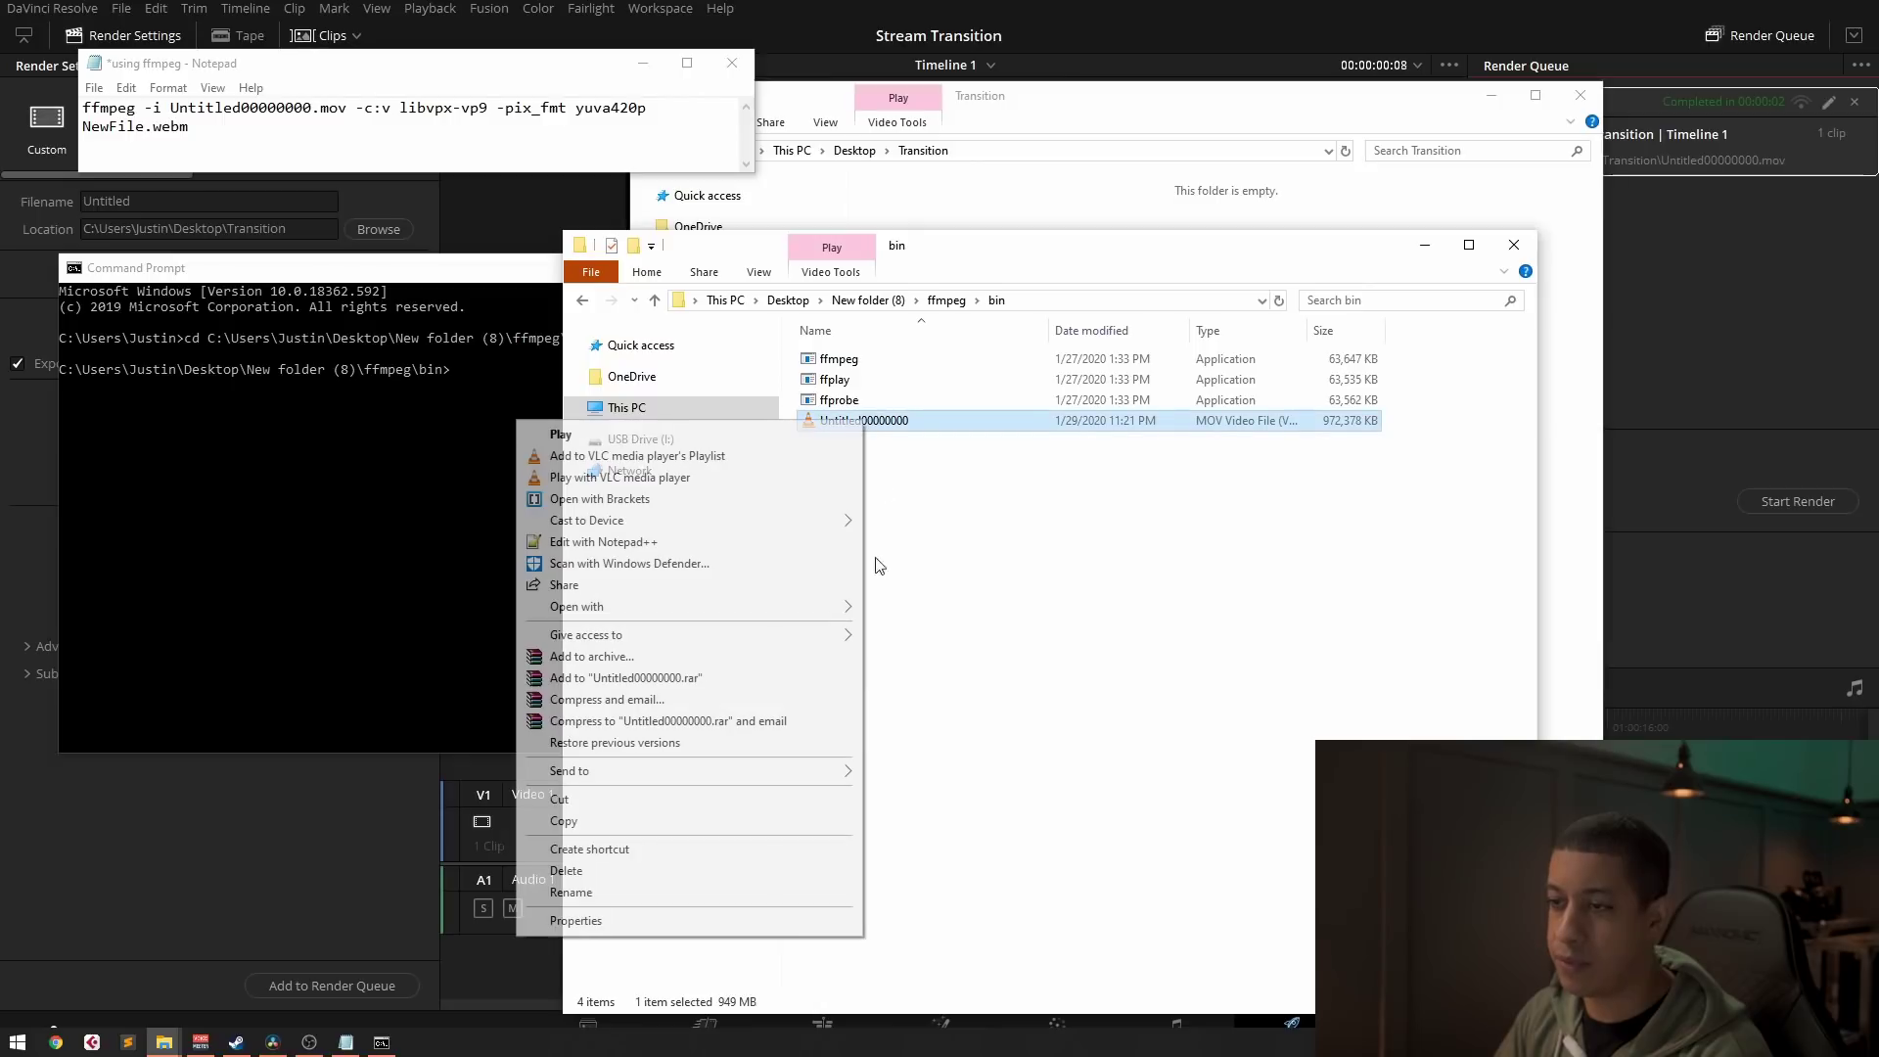
pyautogui.click(741, 921)
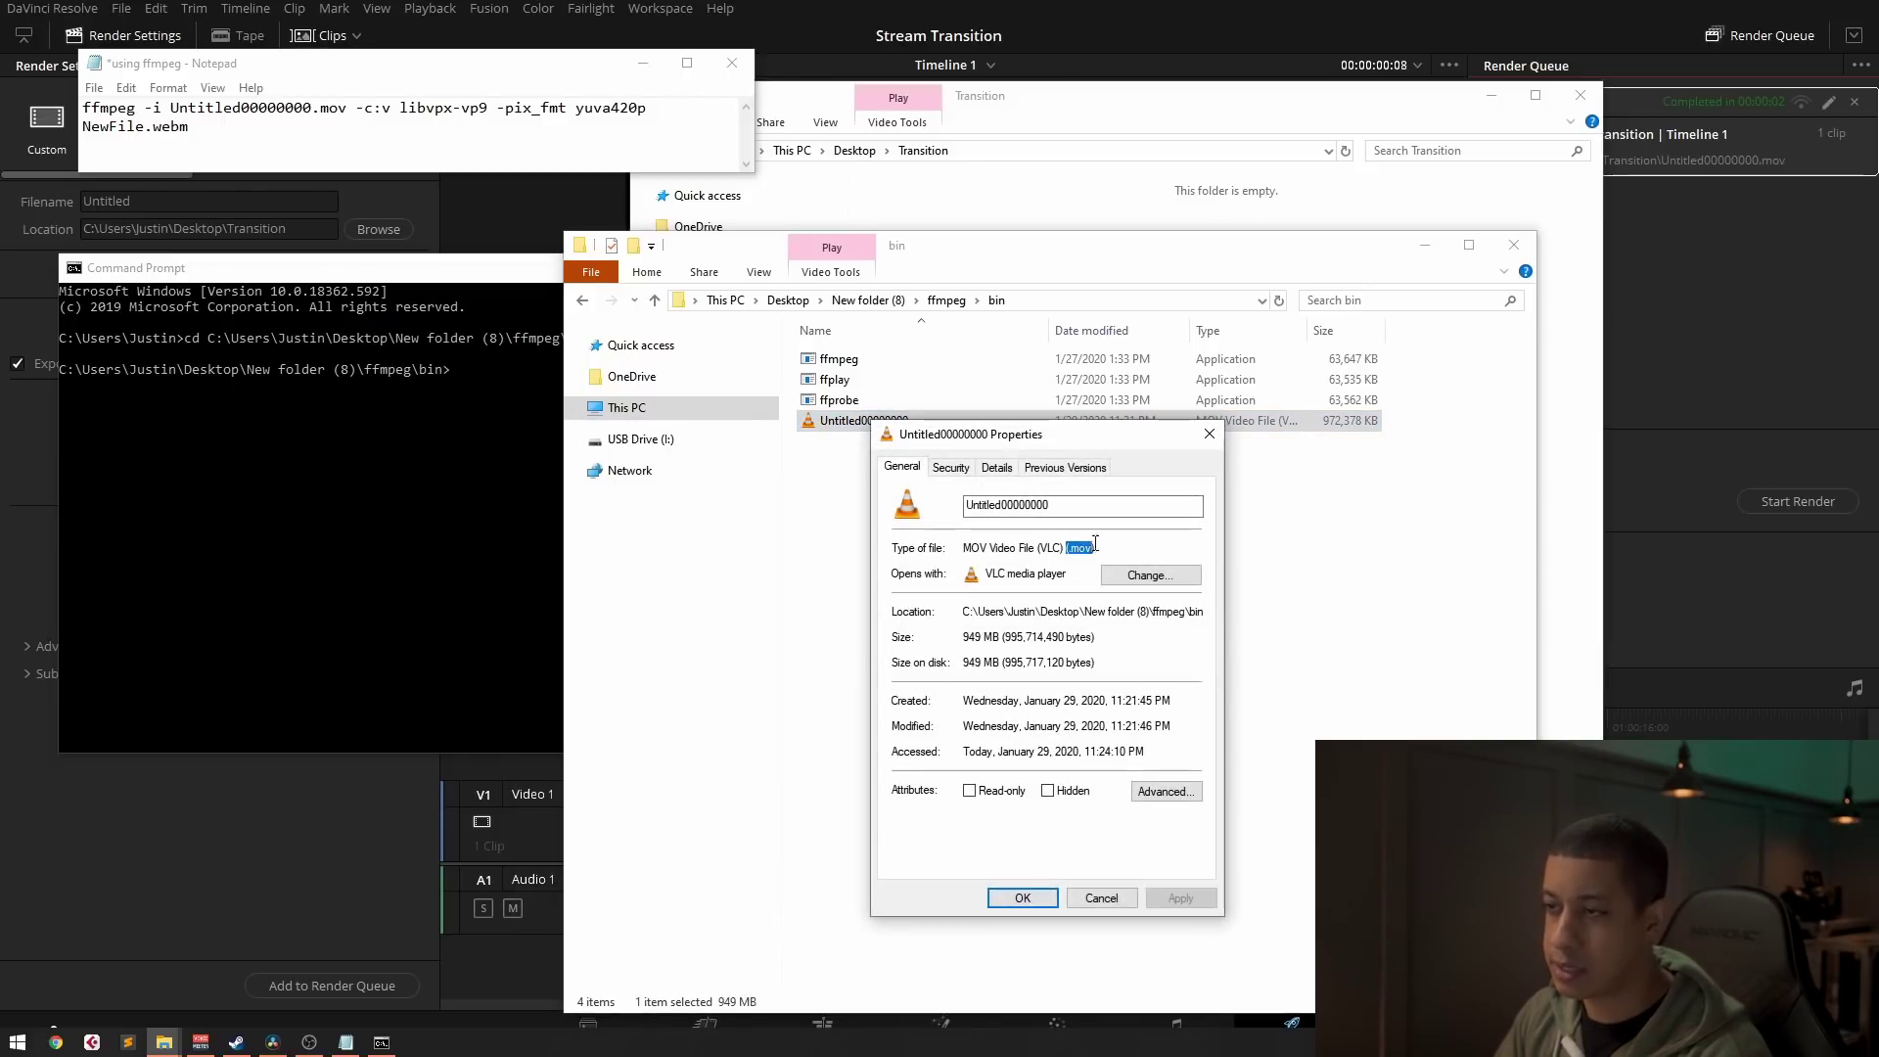
pyautogui.click(1209, 433)
# Step: Widen the Notepad window so the whole command fits on one line, and examine the NewFile output name
pyautogui.click(588, 115)
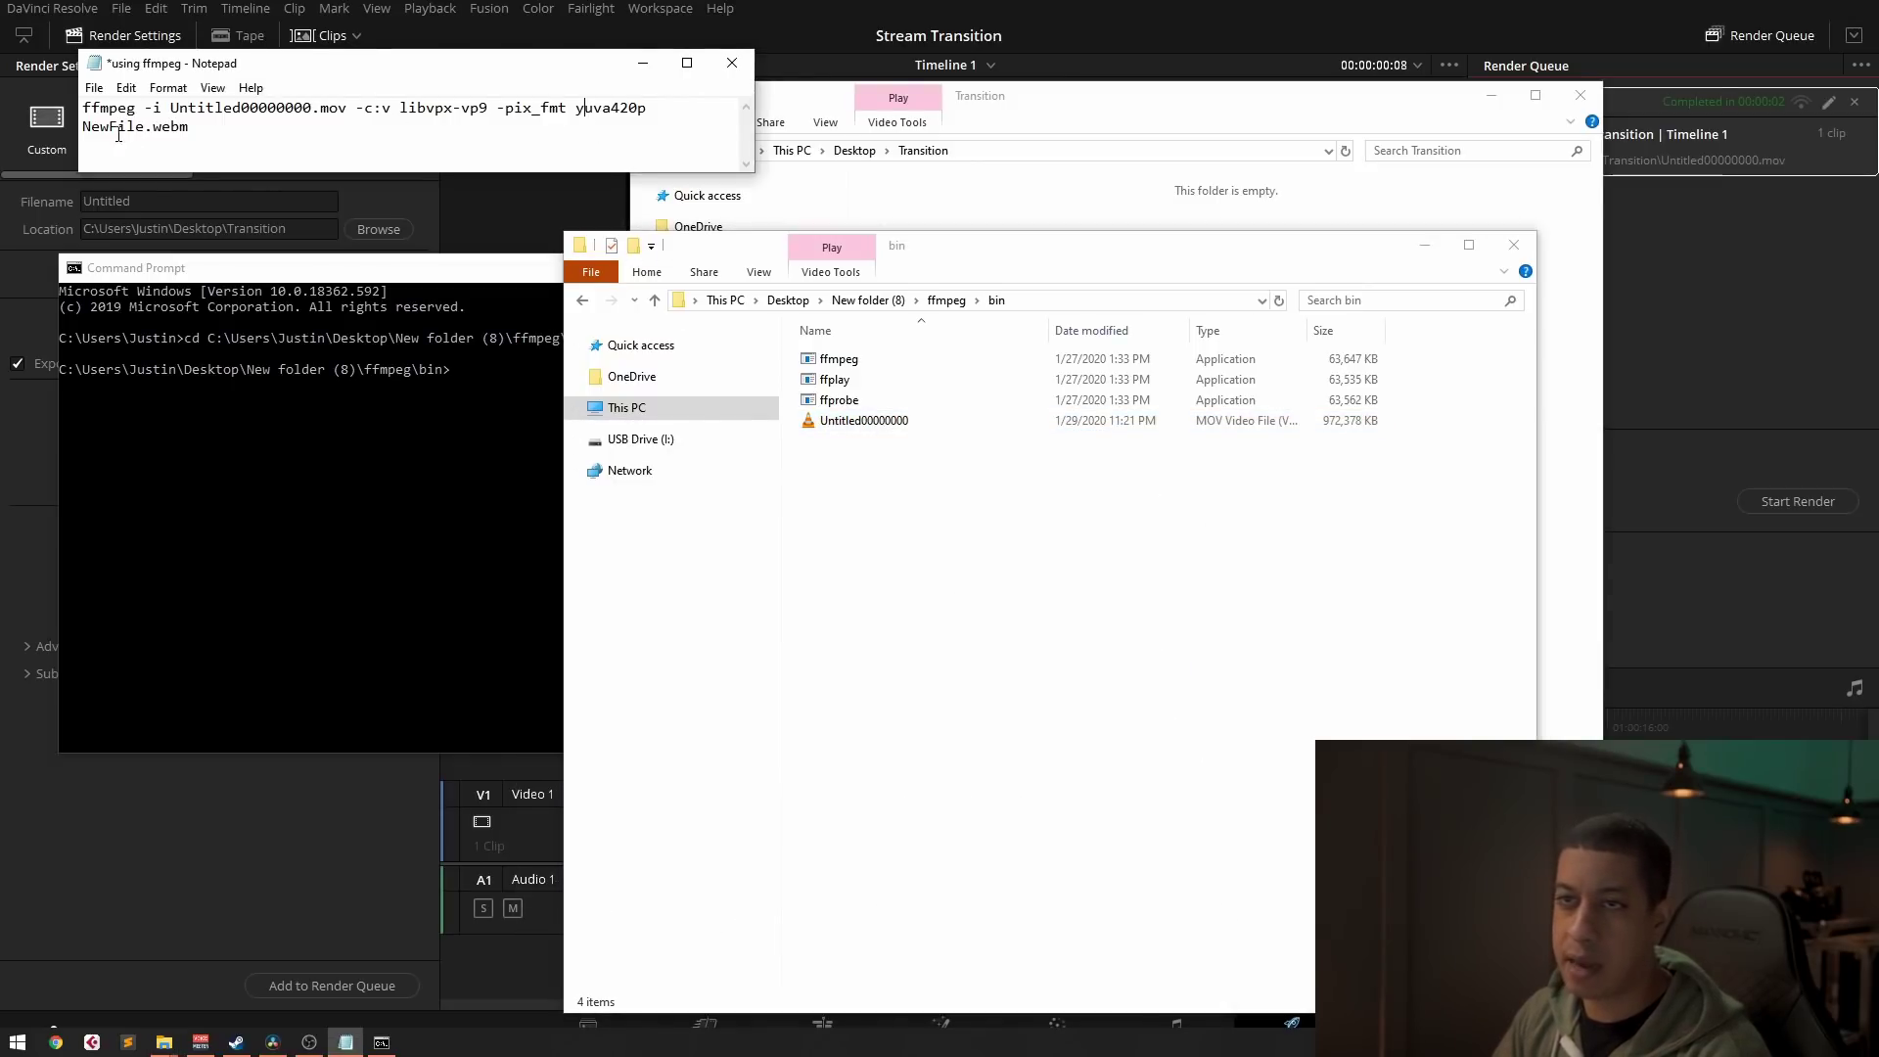
pyautogui.moveTo(752, 125); pyautogui.dragTo(1224, 125)
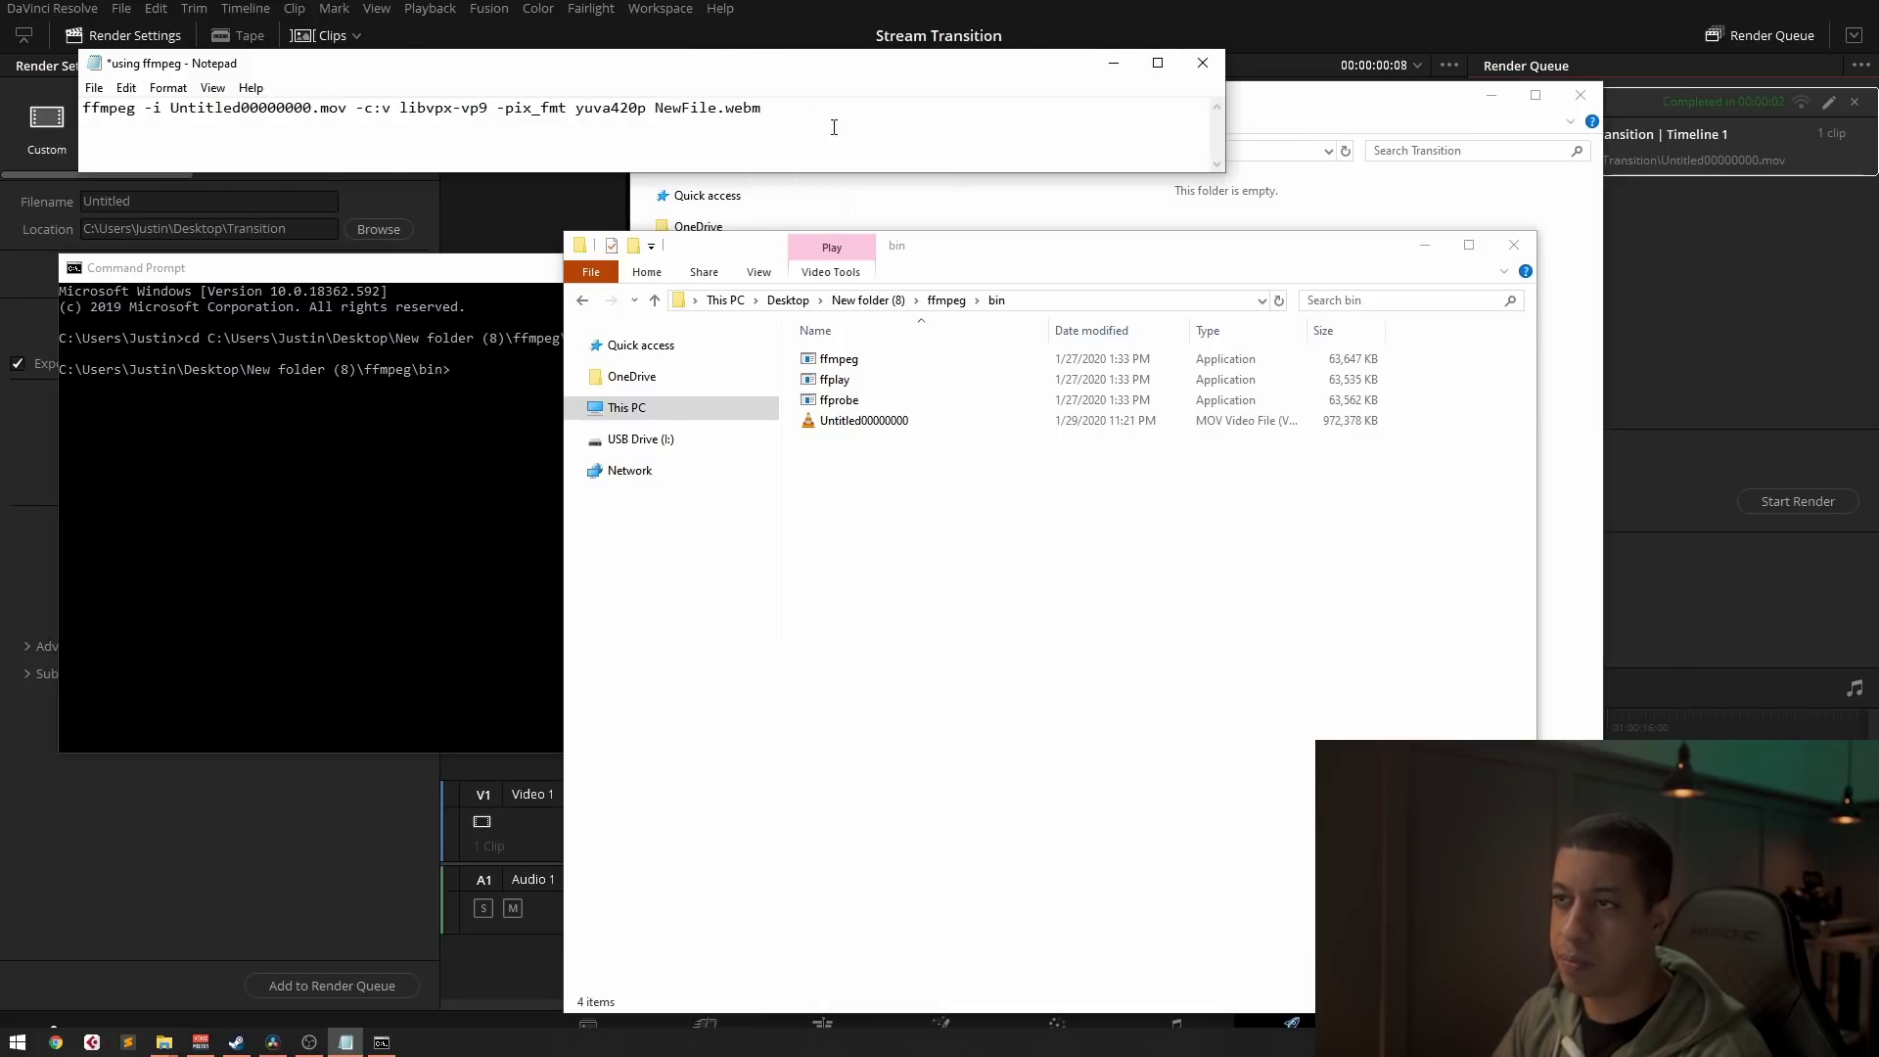
pyautogui.moveTo(656, 107); pyautogui.dragTo(707, 109)
pyautogui.click(673, 108)
pyautogui.click(787, 122)
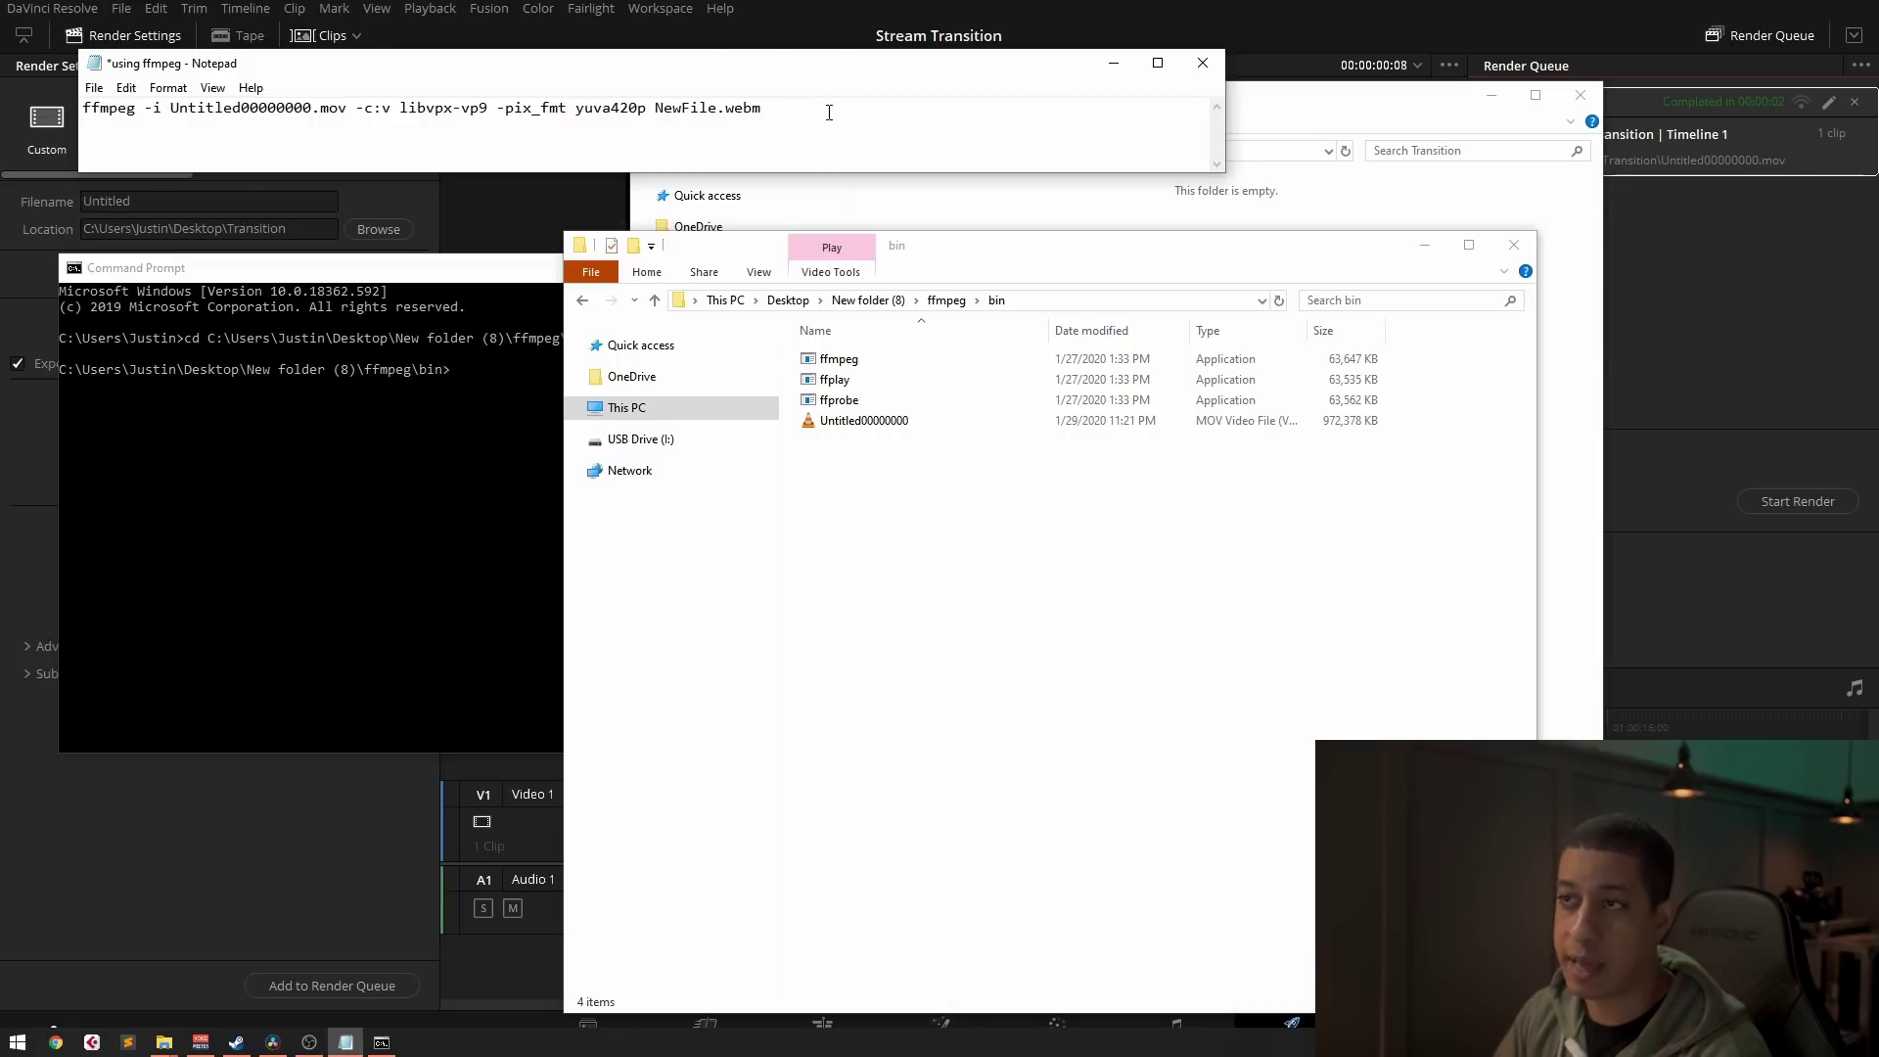
# Step: Copy the full ffmpeg conversion command from the note and run it in Command Prompt
pyautogui.moveTo(827, 111); pyautogui.dragTo(86, 110)
pyautogui.hotkey('ctrl', 'c')
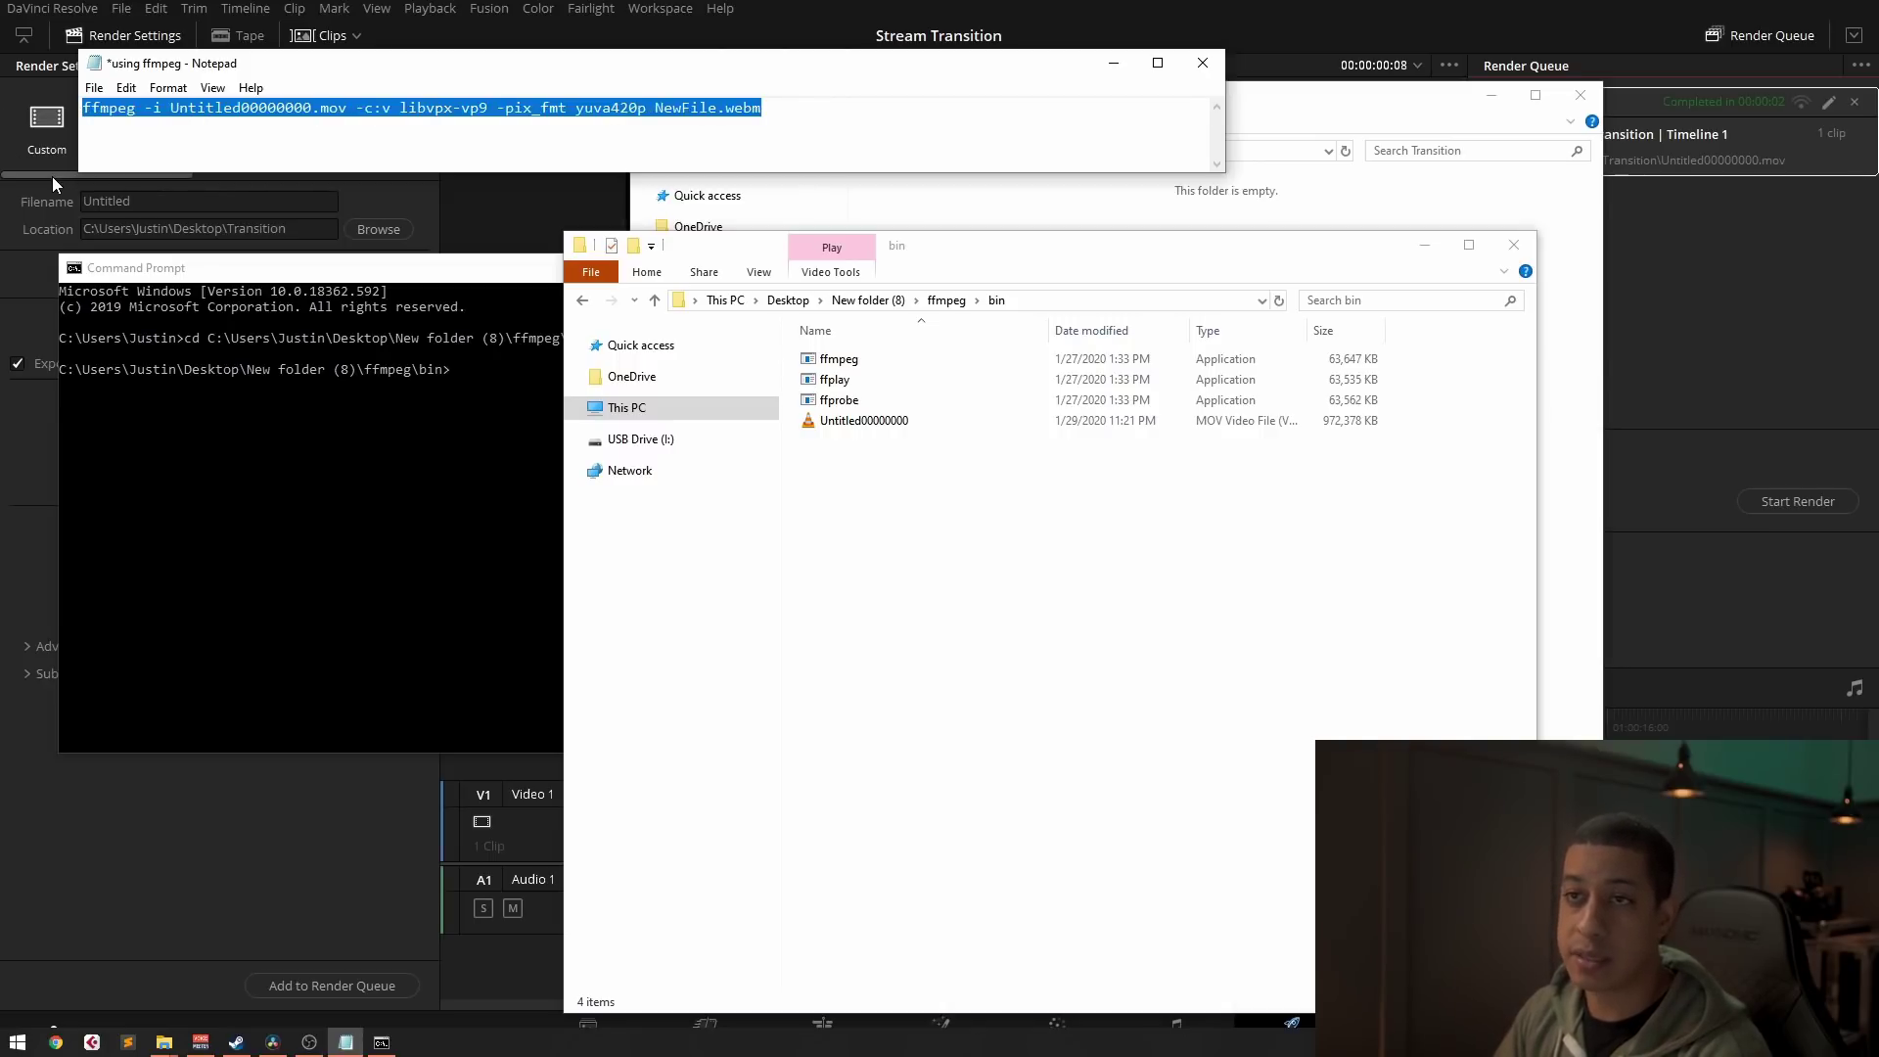
pyautogui.click(534, 466)
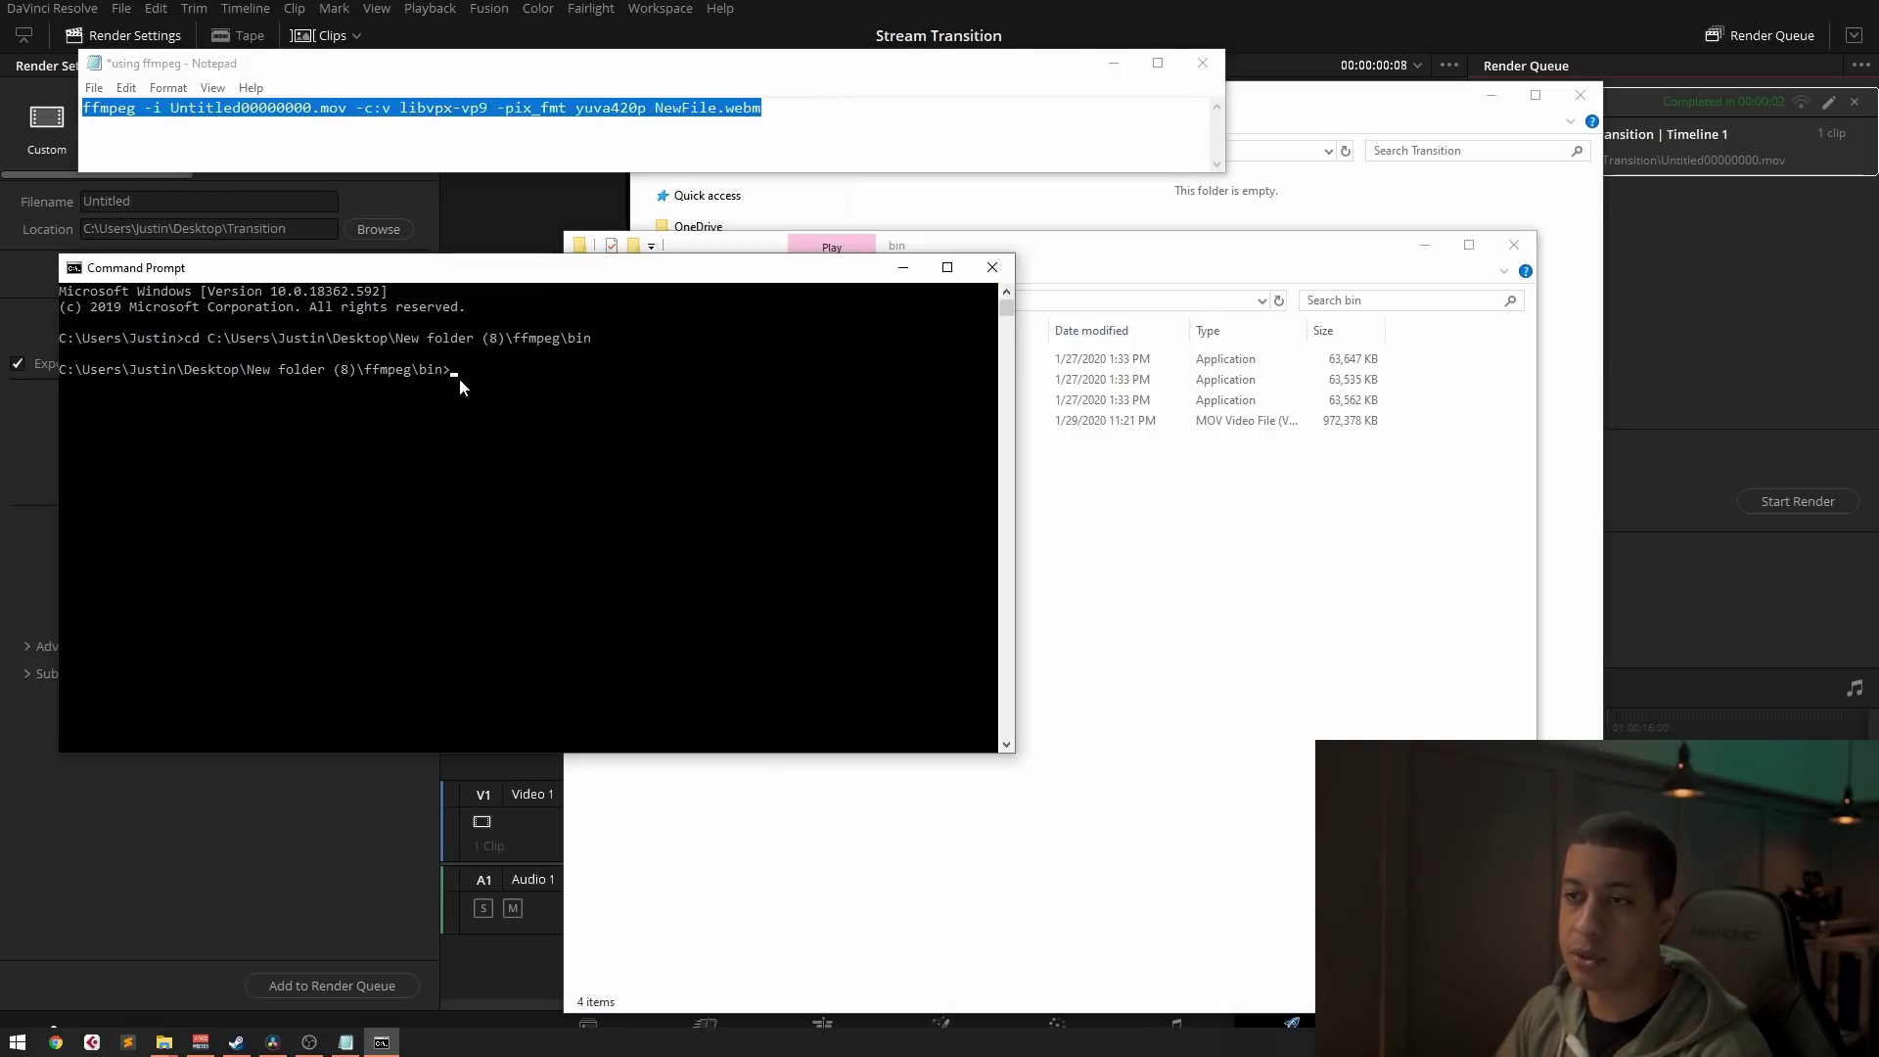
pyautogui.rightClick(540, 393)
pyautogui.press('Return')
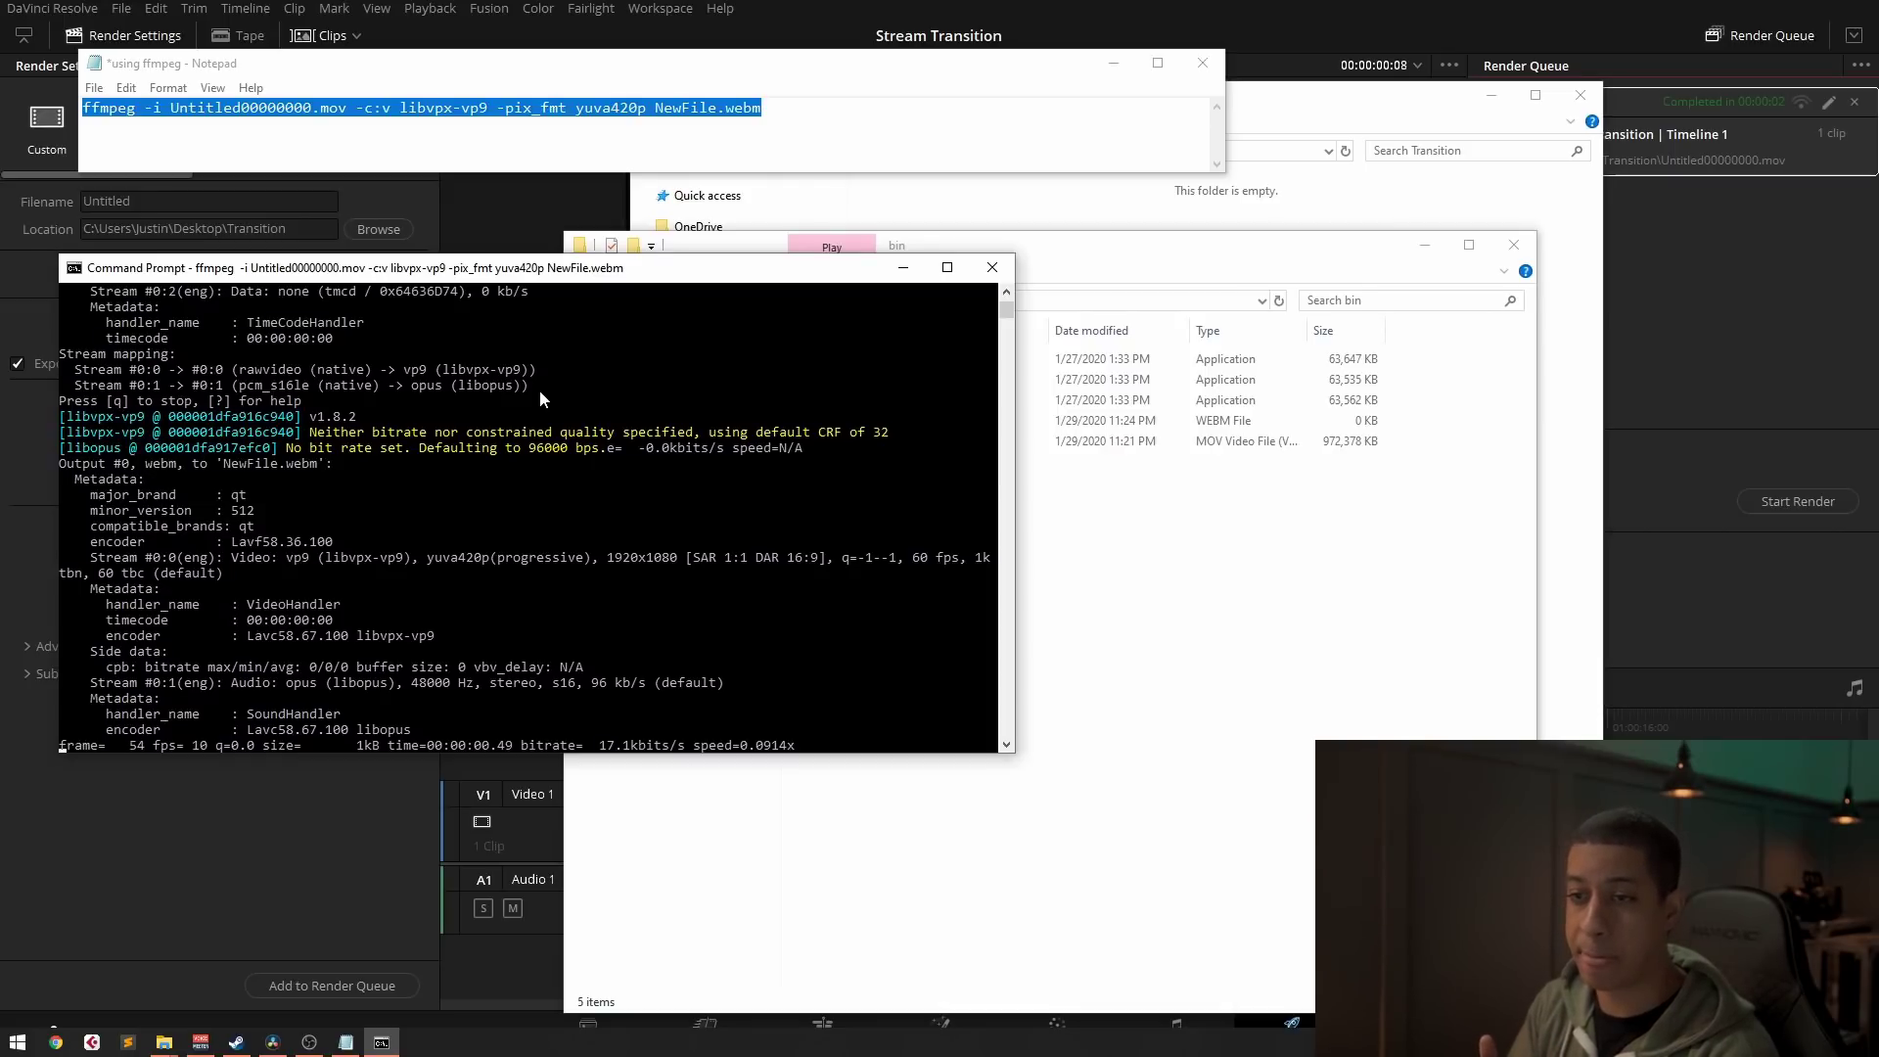
# Step: Look at the output file in the bin folder and move the Command Prompt window lower while the conversion runs
pyautogui.click(1211, 738)
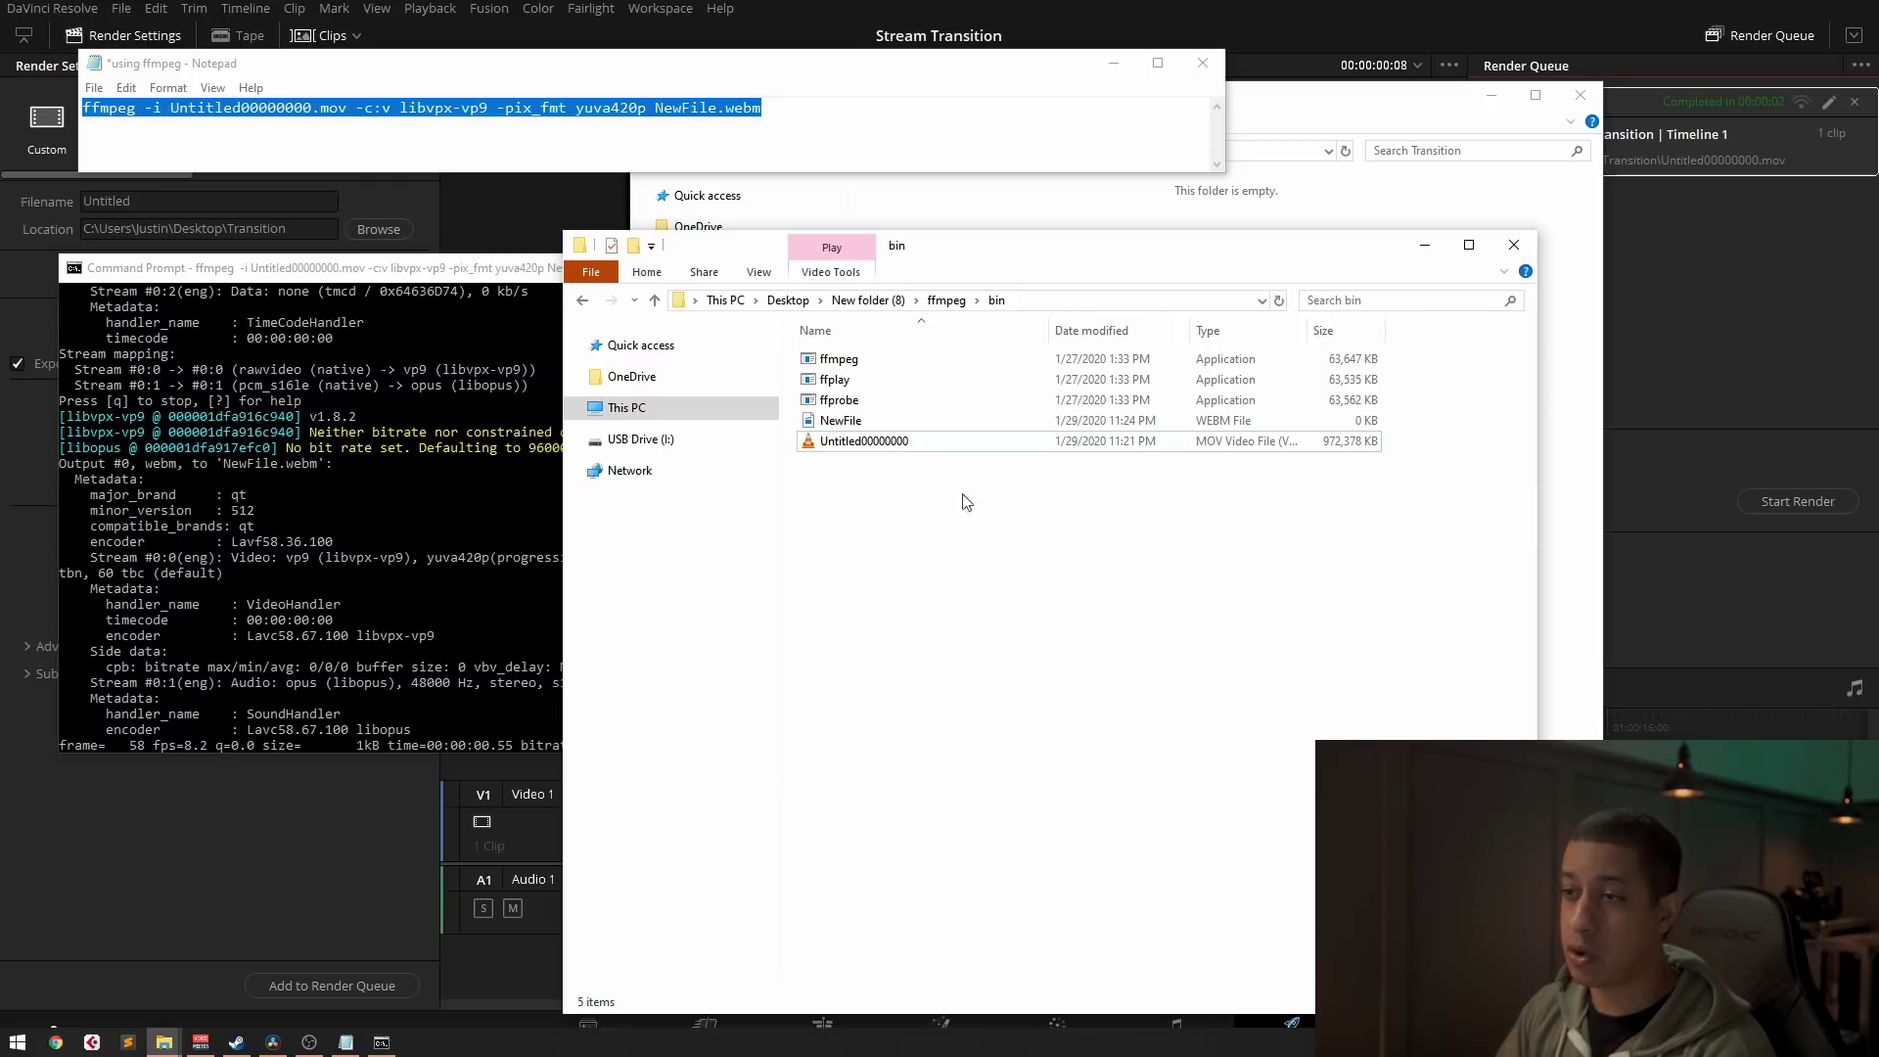
pyautogui.click(1301, 448)
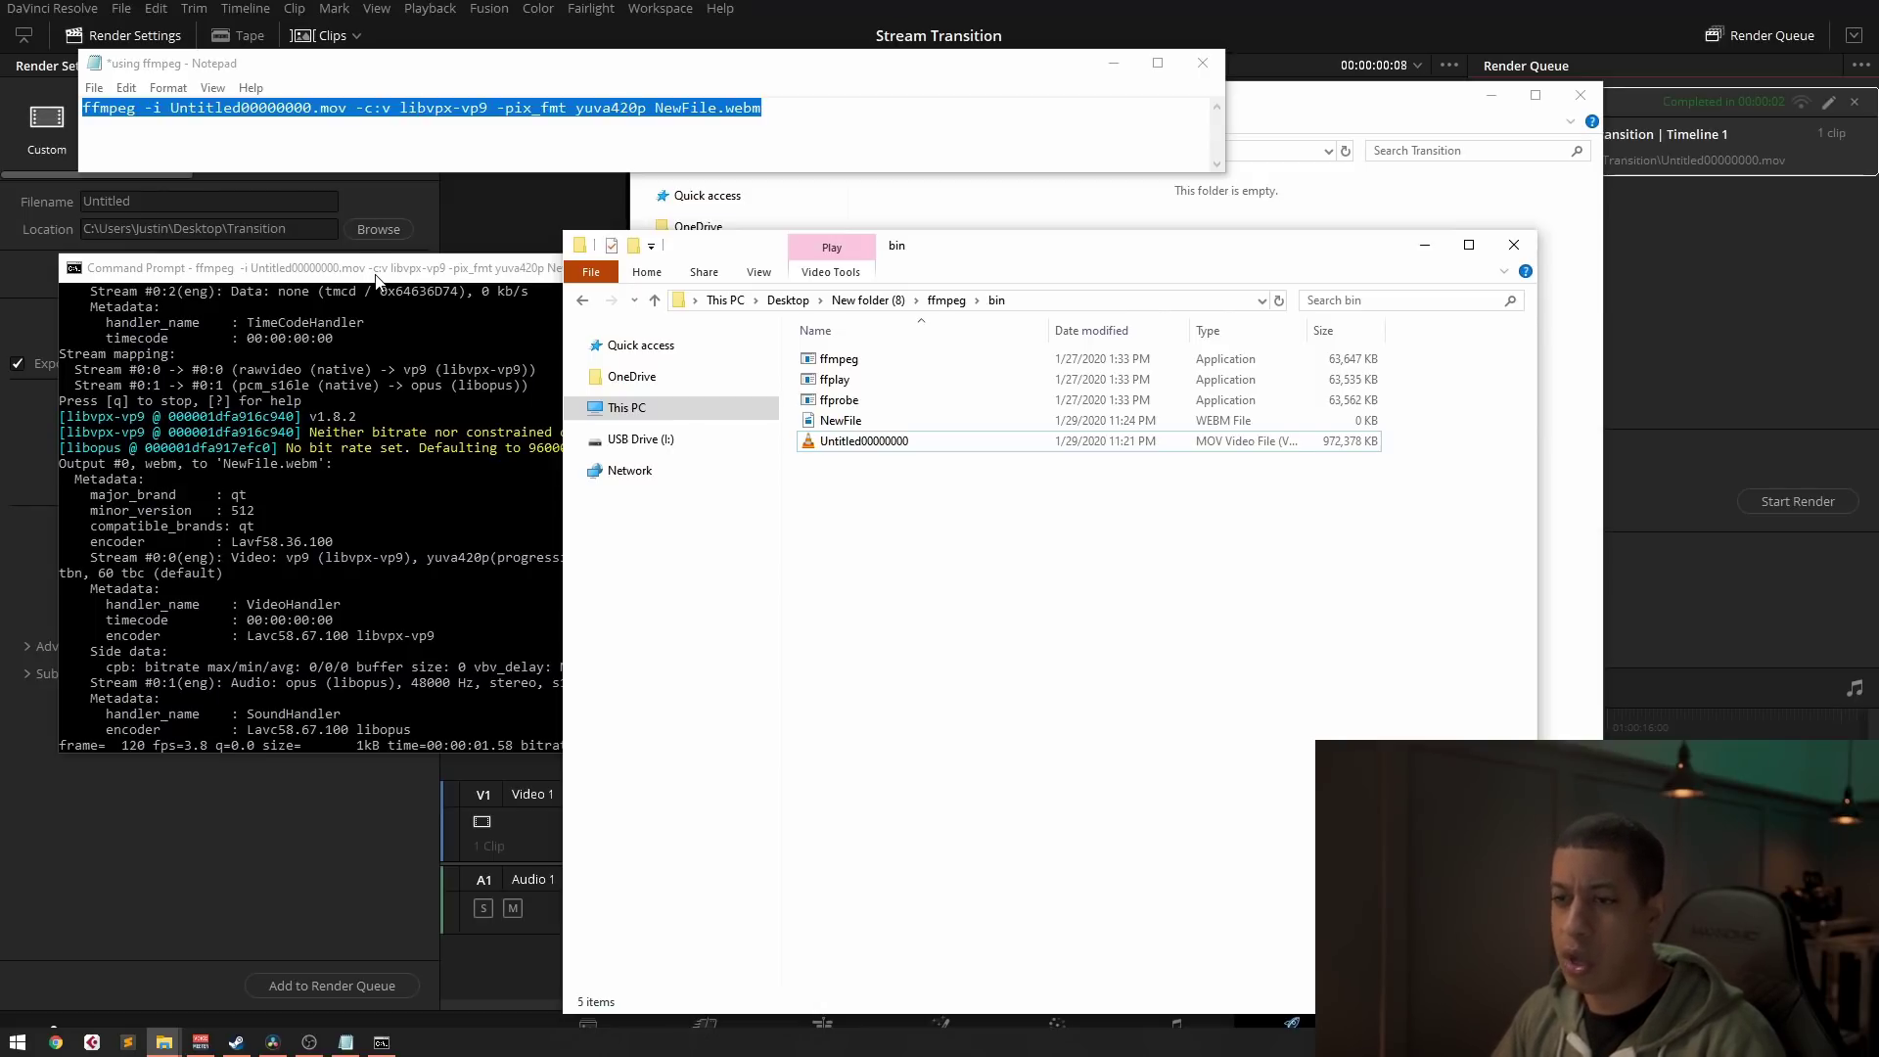
pyautogui.moveTo(418, 284); pyautogui.dragTo(603, 410)
pyautogui.moveTo(794, 407); pyautogui.dragTo(703, 501)
pyautogui.click(1184, 706)
# Step: Refresh the bin folder and compare the file sizes of the source MOV and the converted NewFile
pyautogui.rightClick(973, 573)
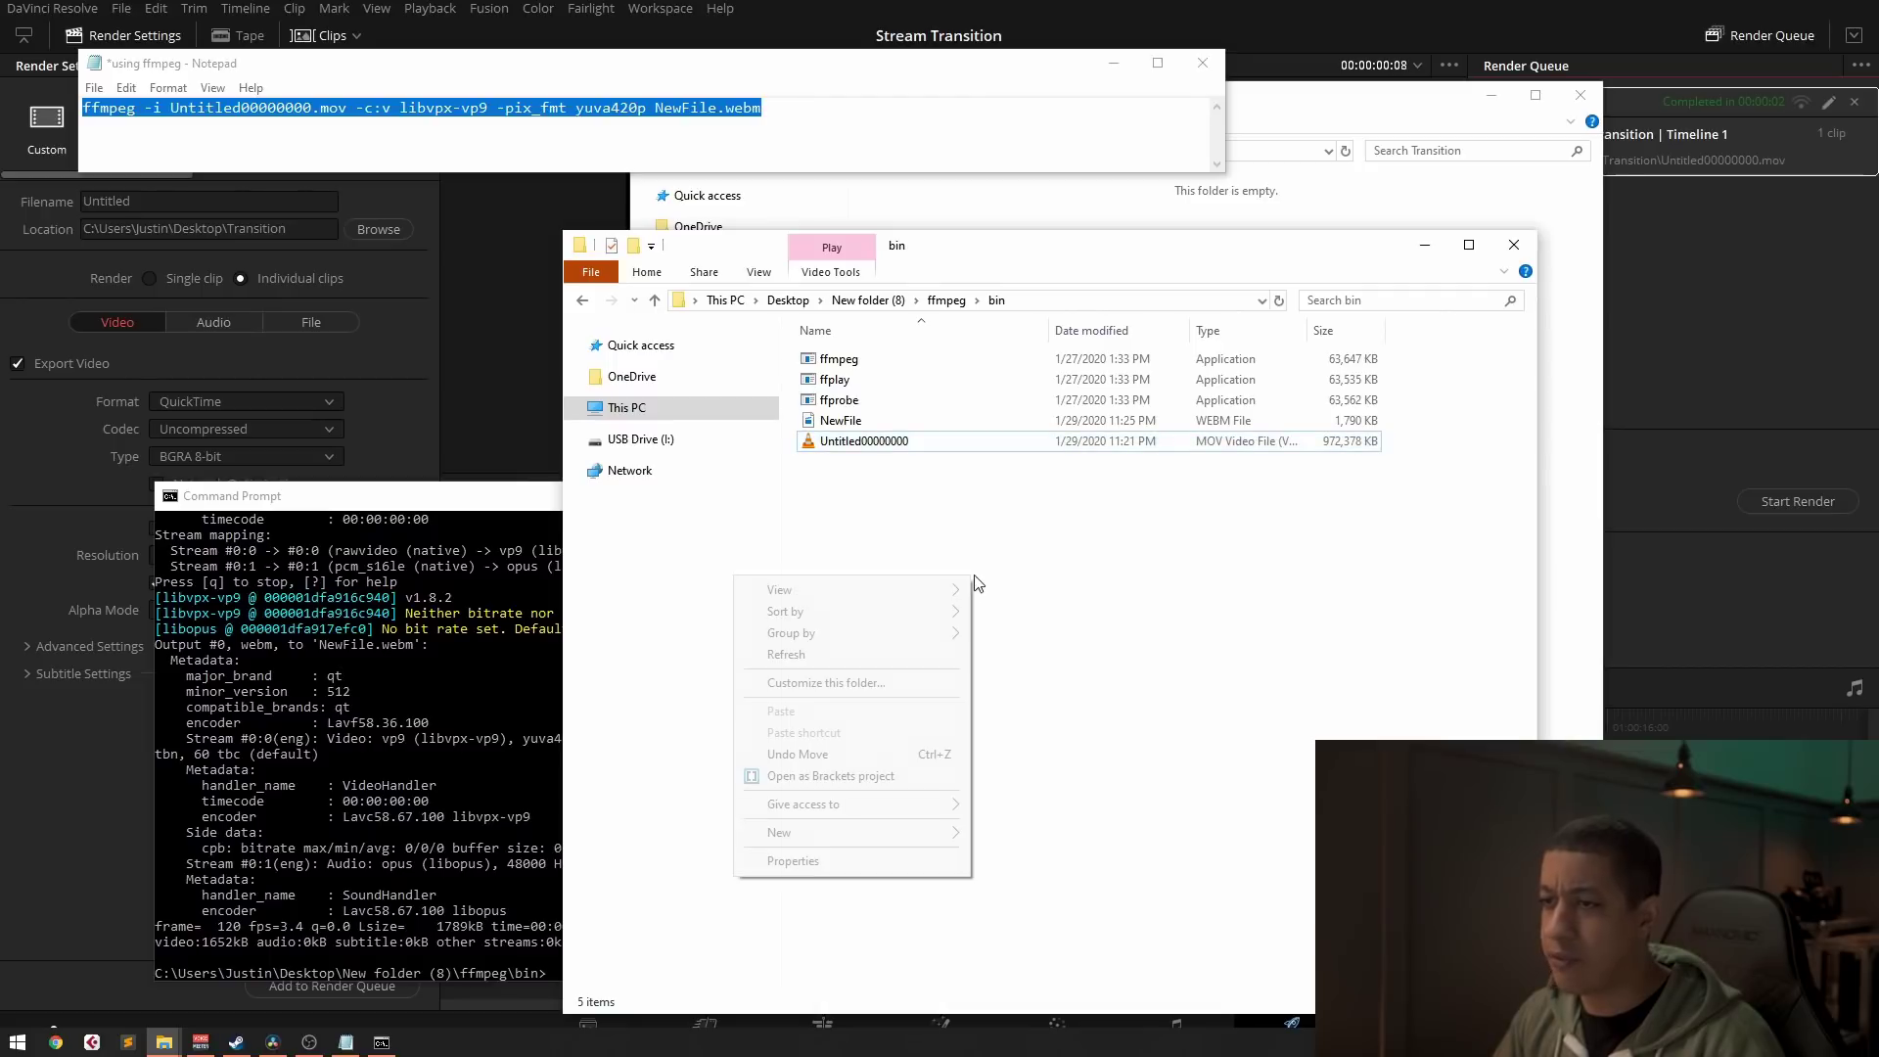
pyautogui.click(881, 655)
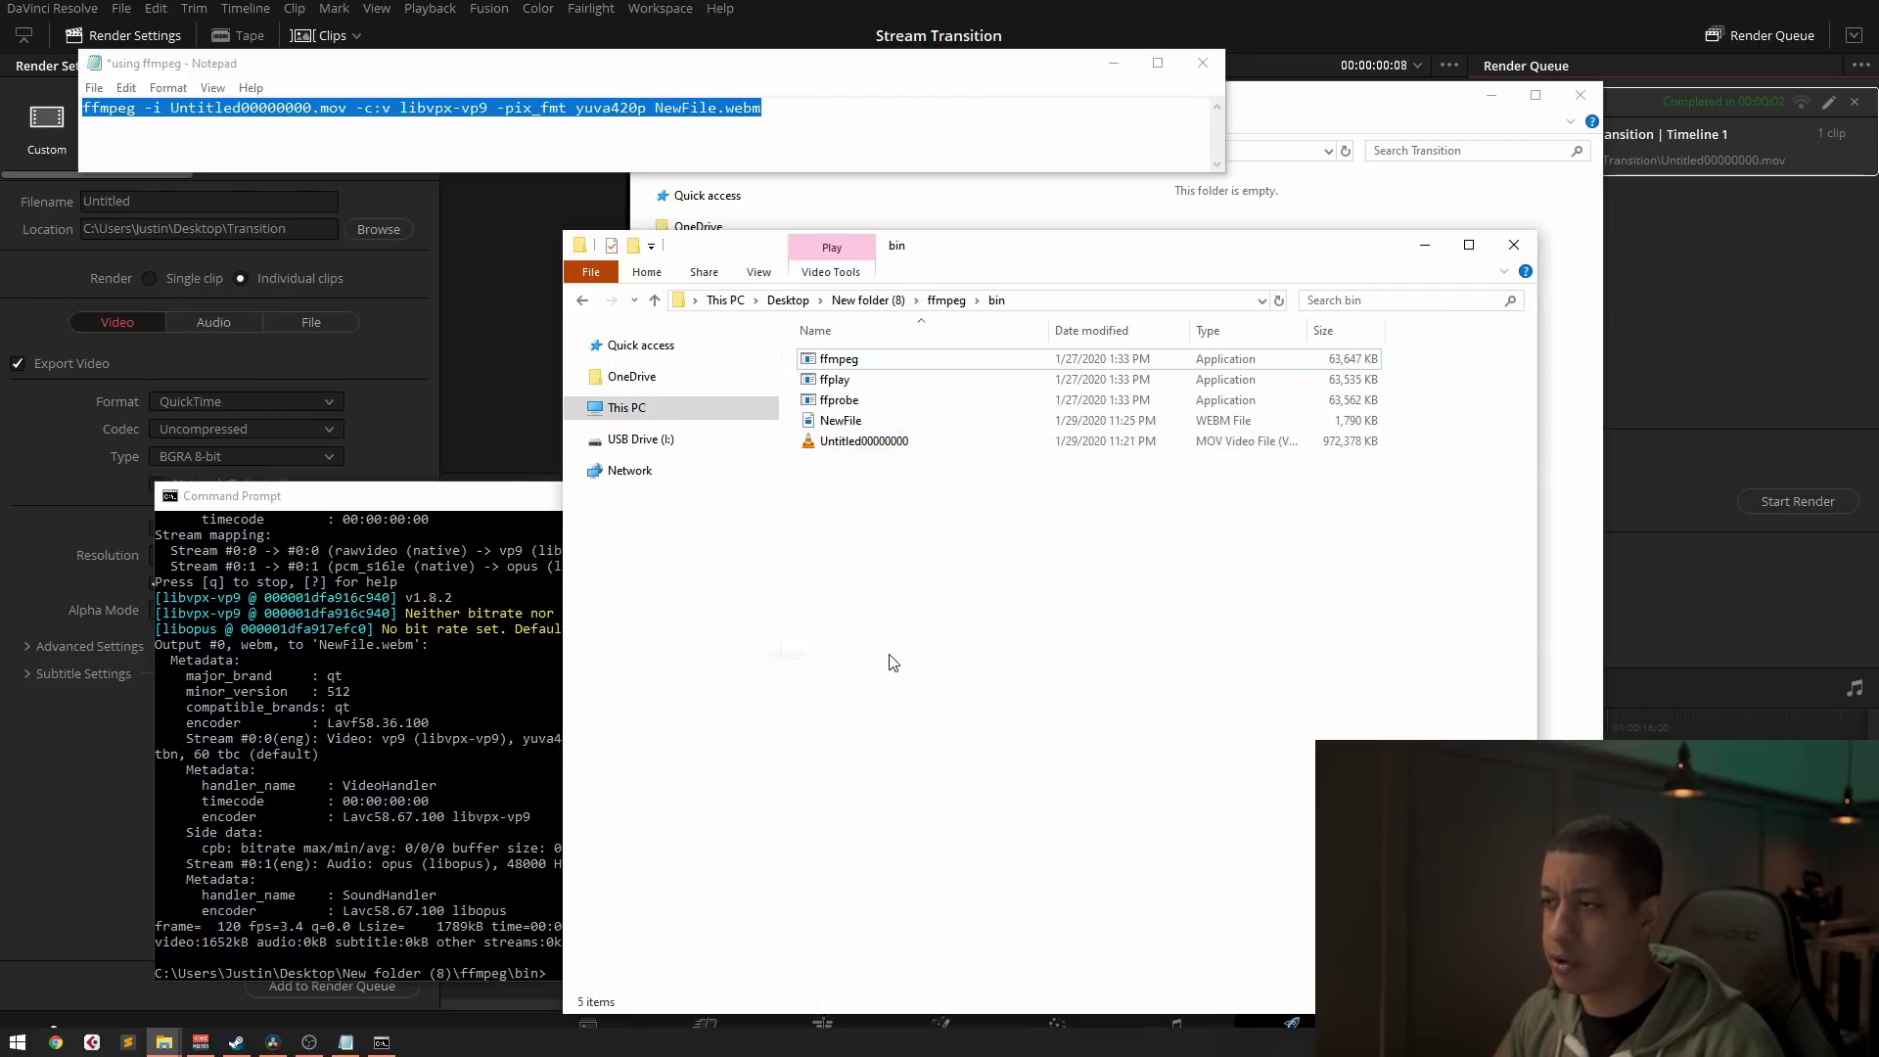
pyautogui.click(849, 450)
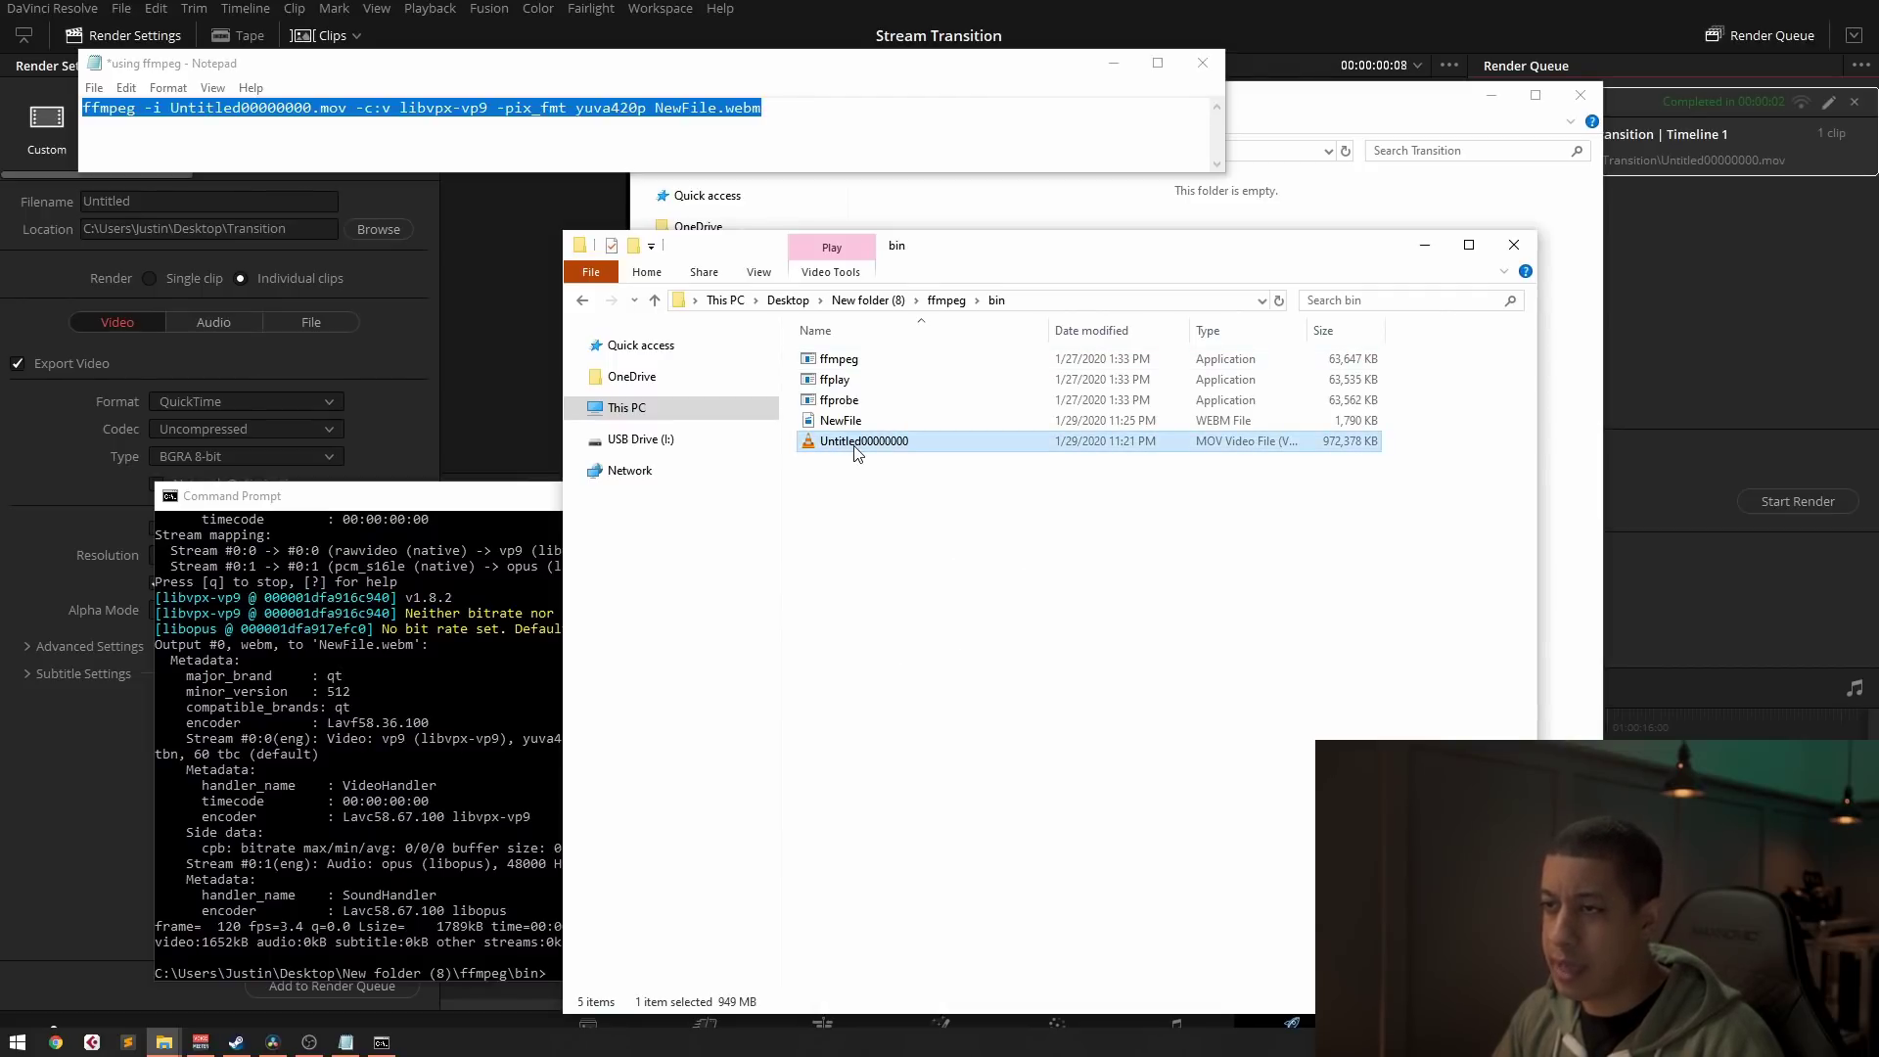
pyautogui.click(1342, 425)
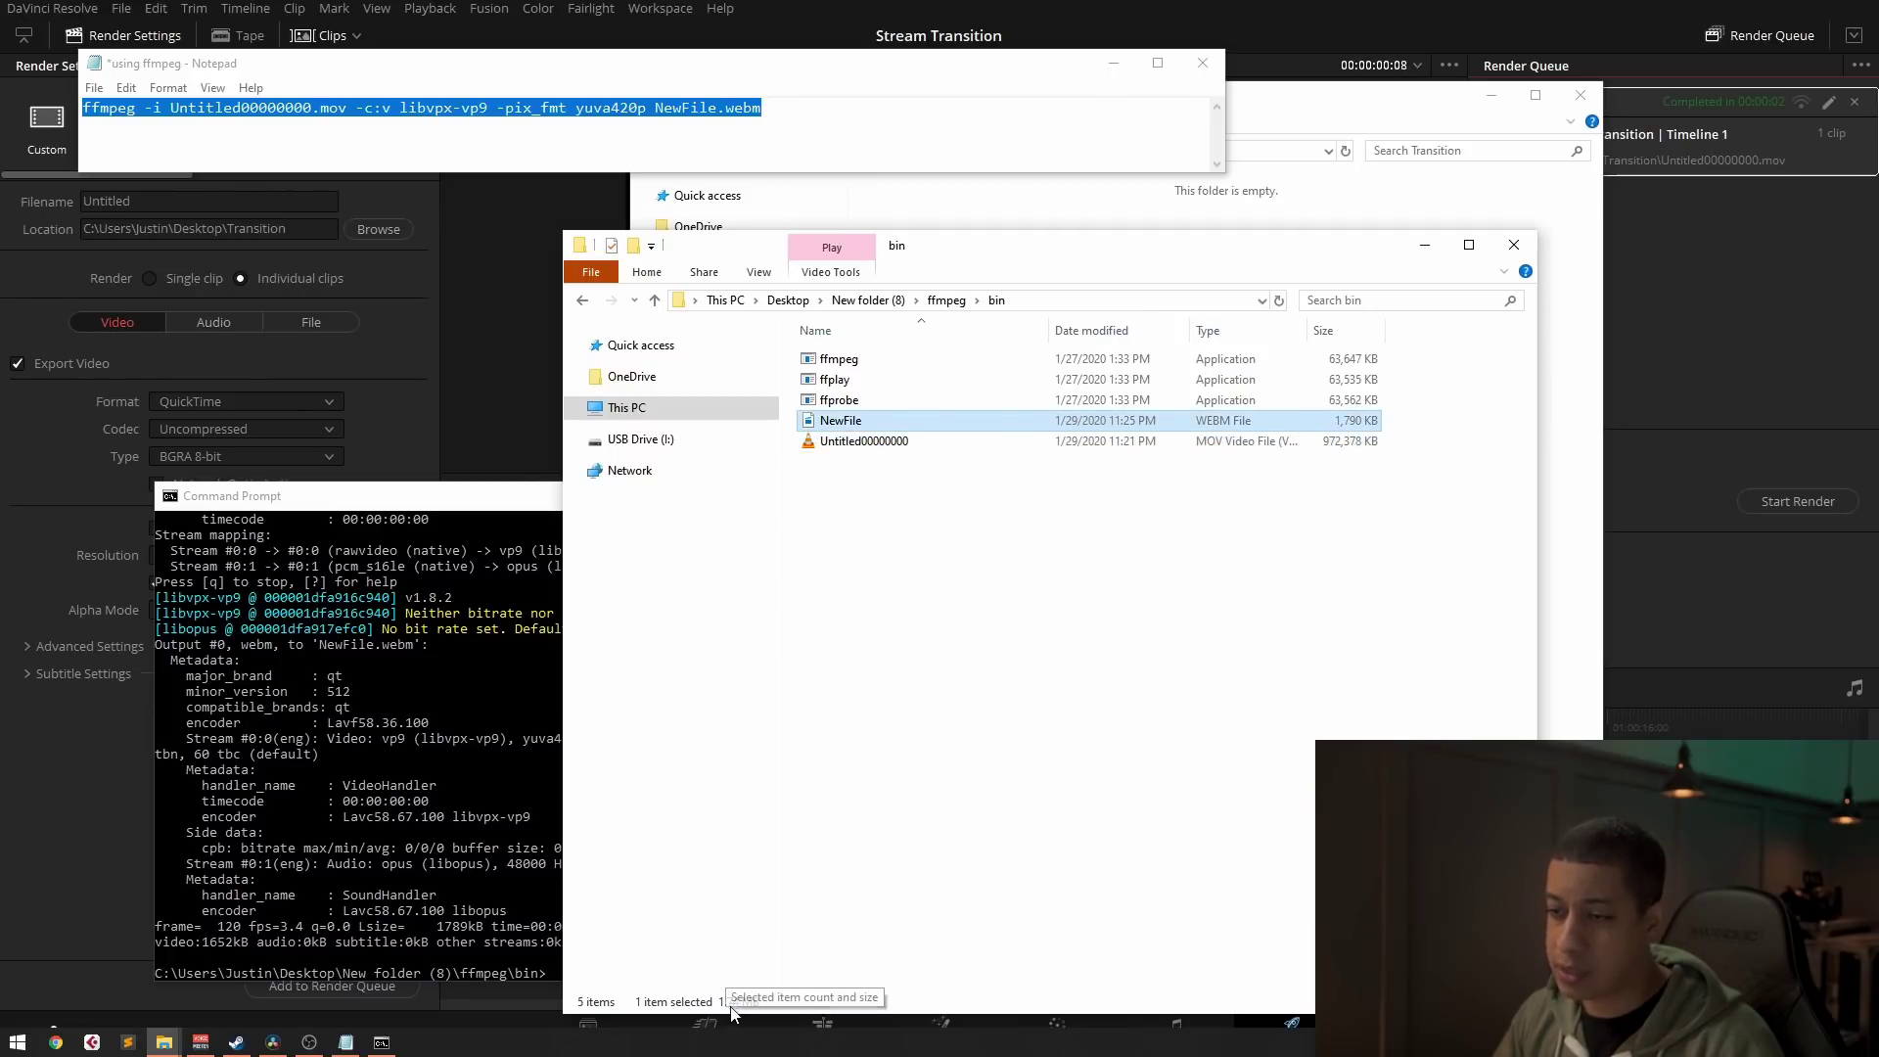
pyautogui.click(1068, 931)
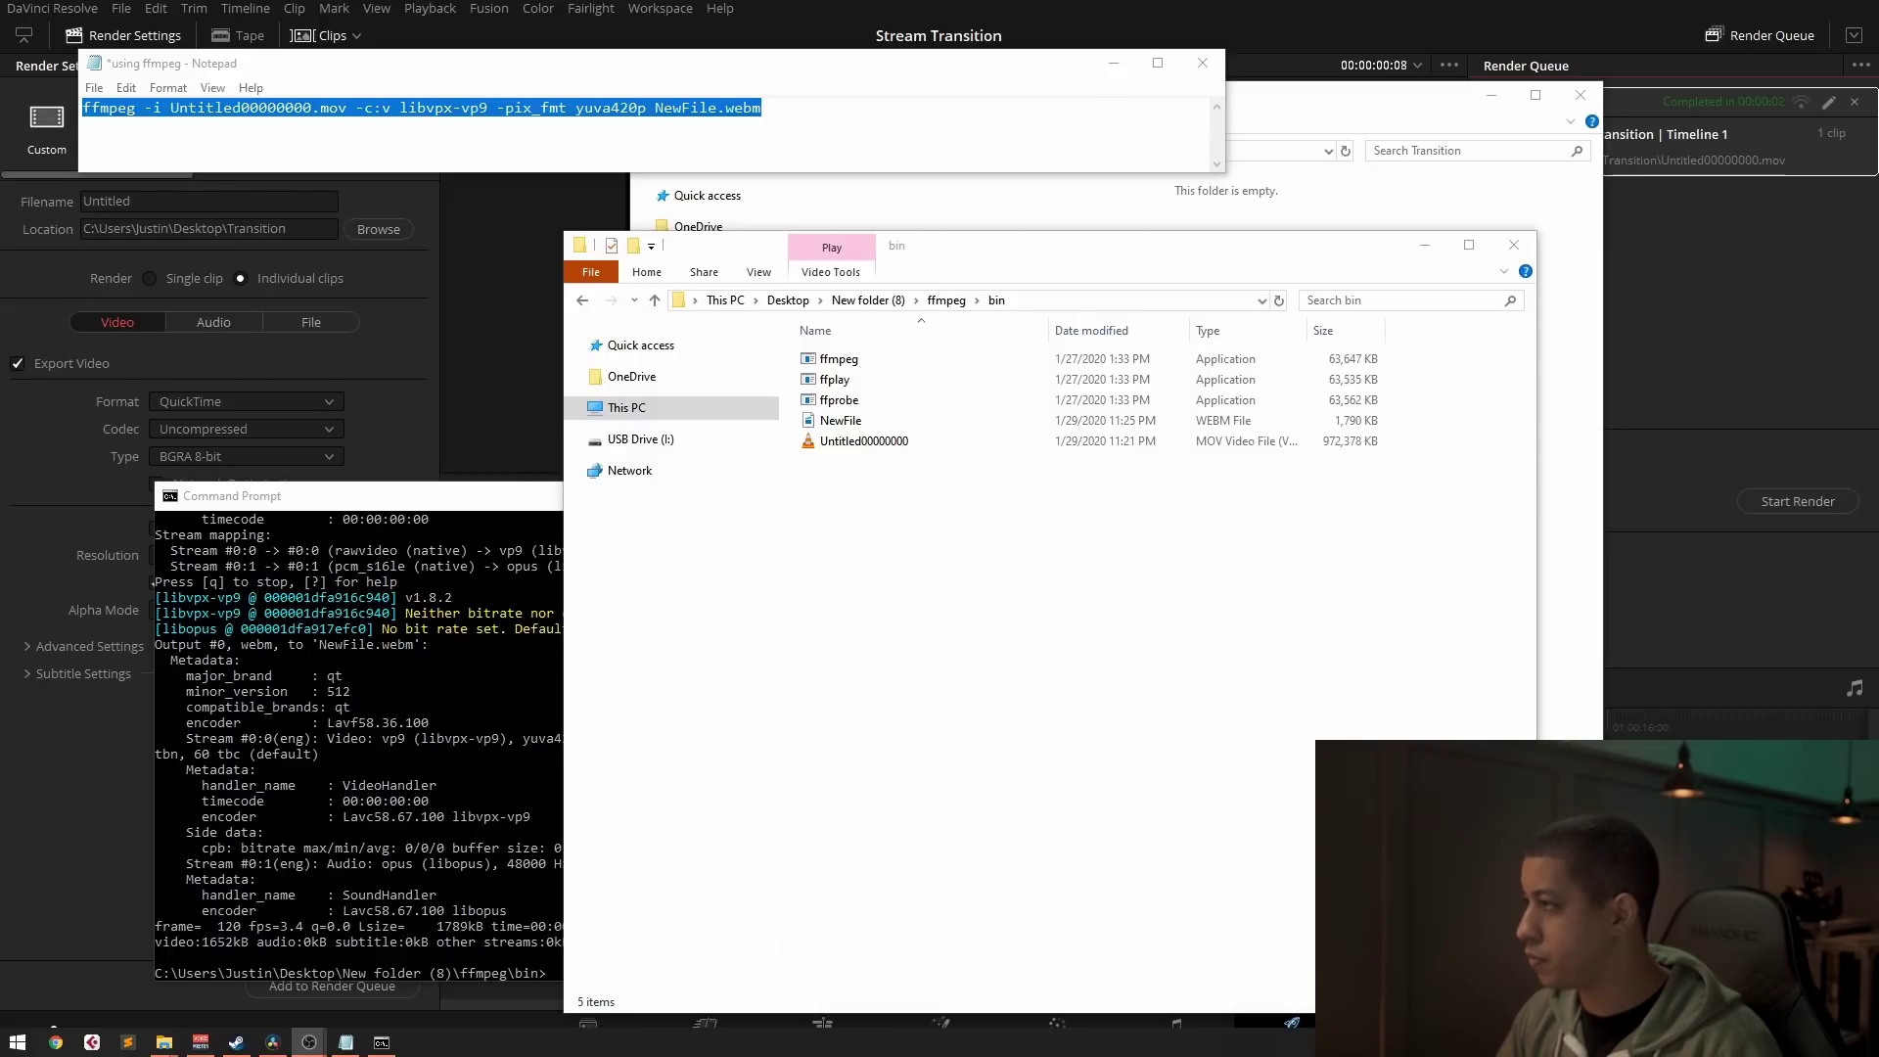
# Step: Bring the OBS window on screen and move the bin folder window beside it
pyautogui.moveTo(1878, 244); pyautogui.dragTo(606, 67)
pyautogui.click(1194, 247)
pyautogui.moveTo(1191, 250); pyautogui.dragTo(1472, 243)
pyautogui.click(744, 723)
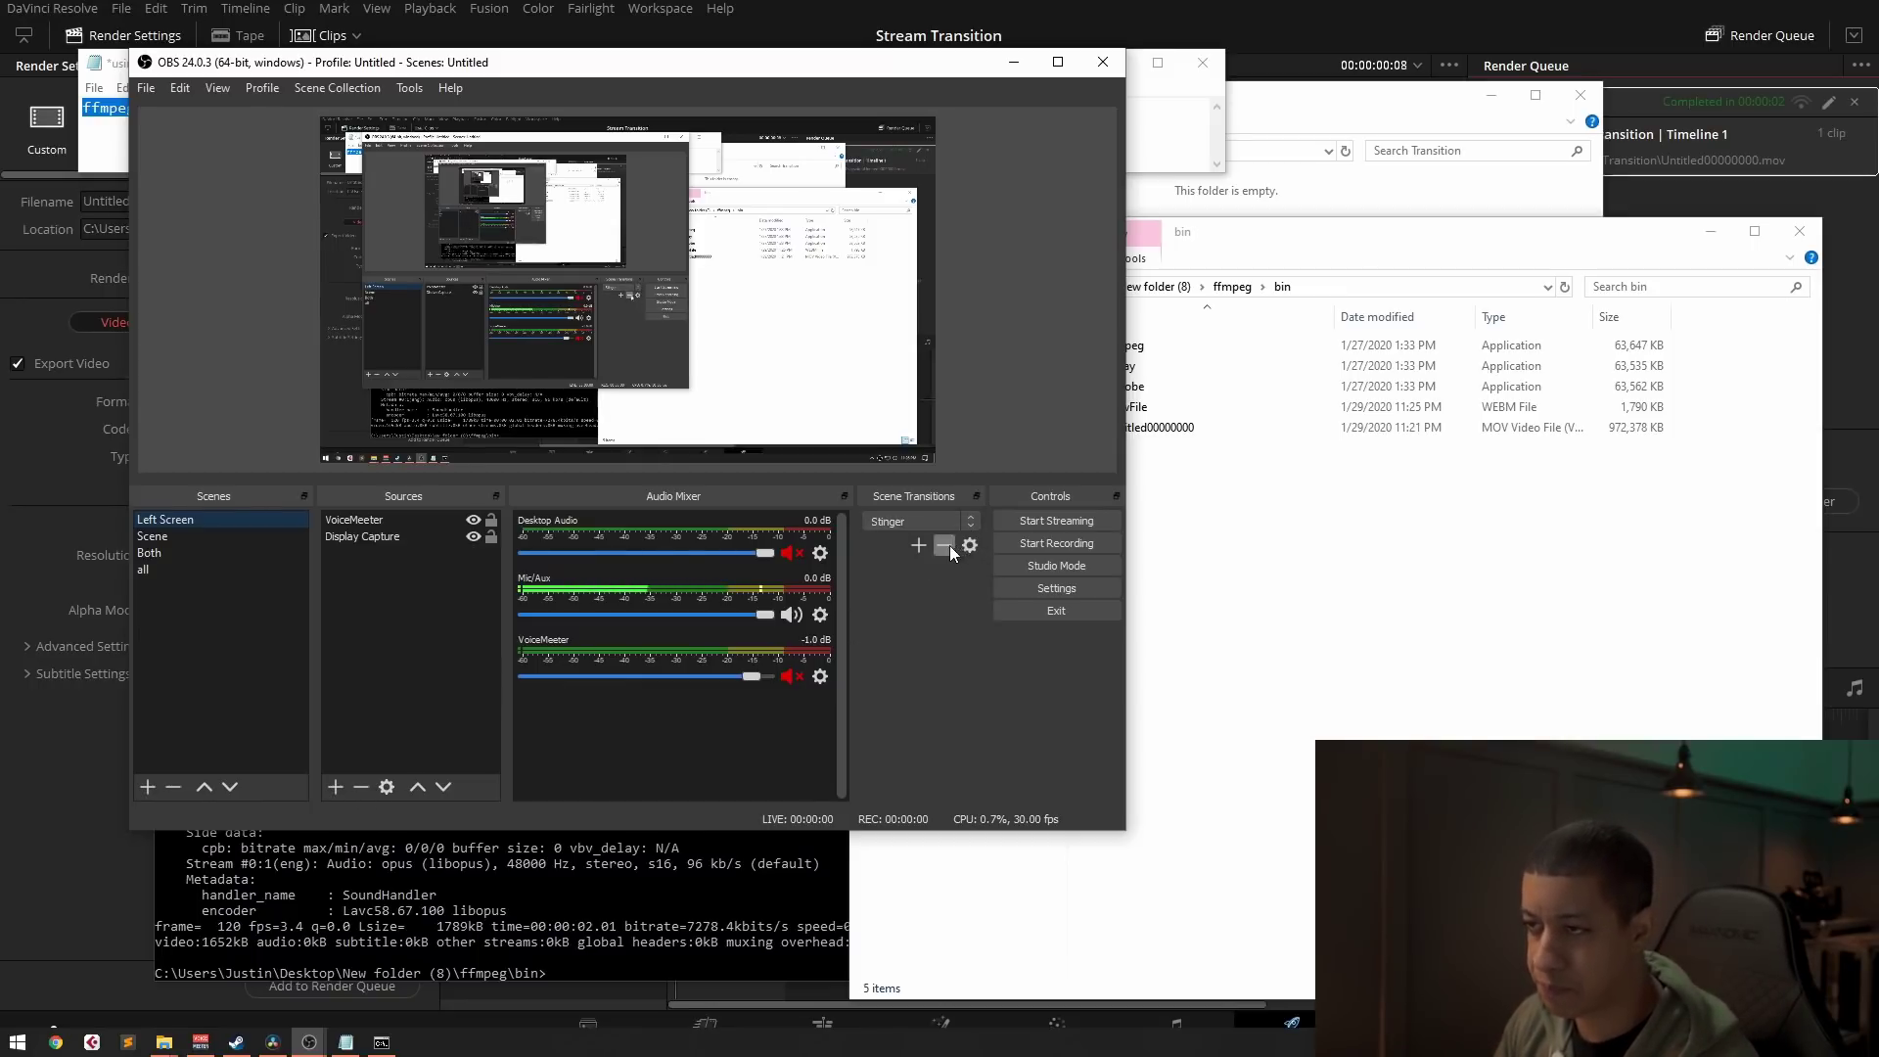
# Step: Add a Stinger scene transition in OBS, keeping the suggested name Stinger (2)
pyautogui.click(918, 546)
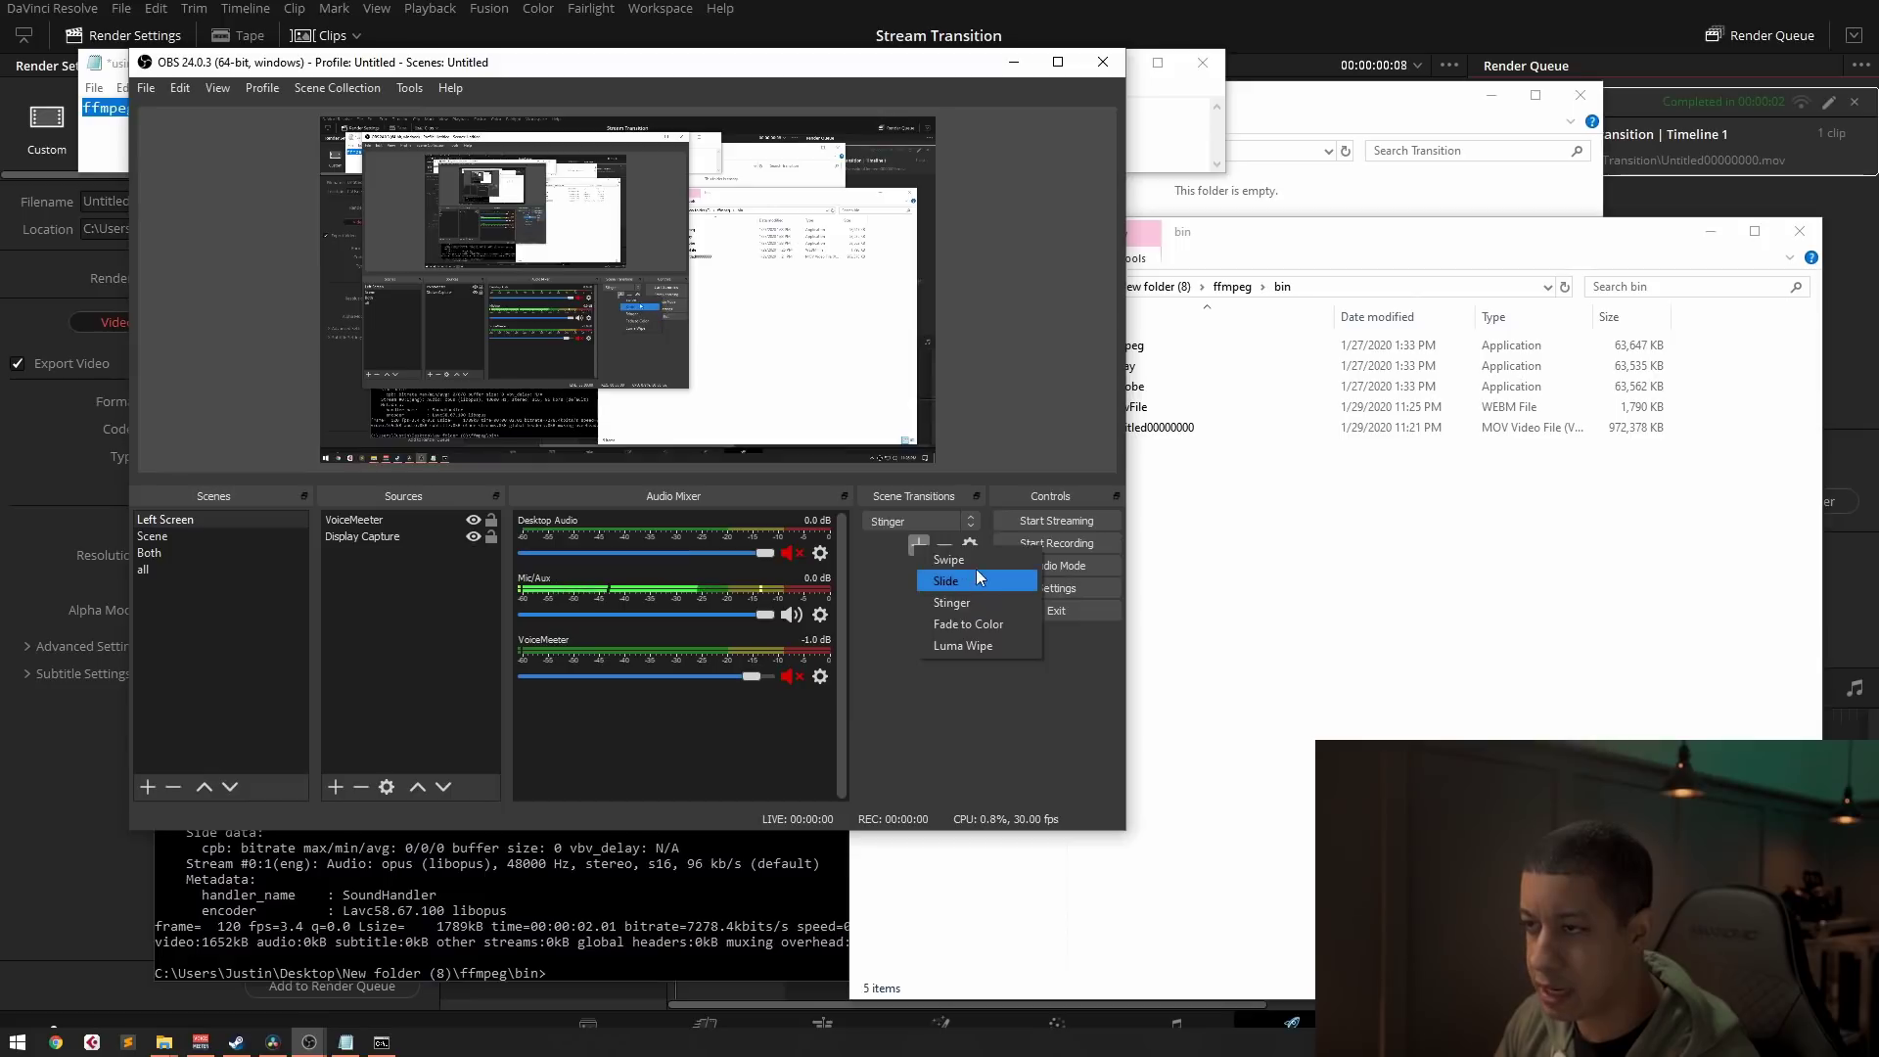
pyautogui.click(1000, 604)
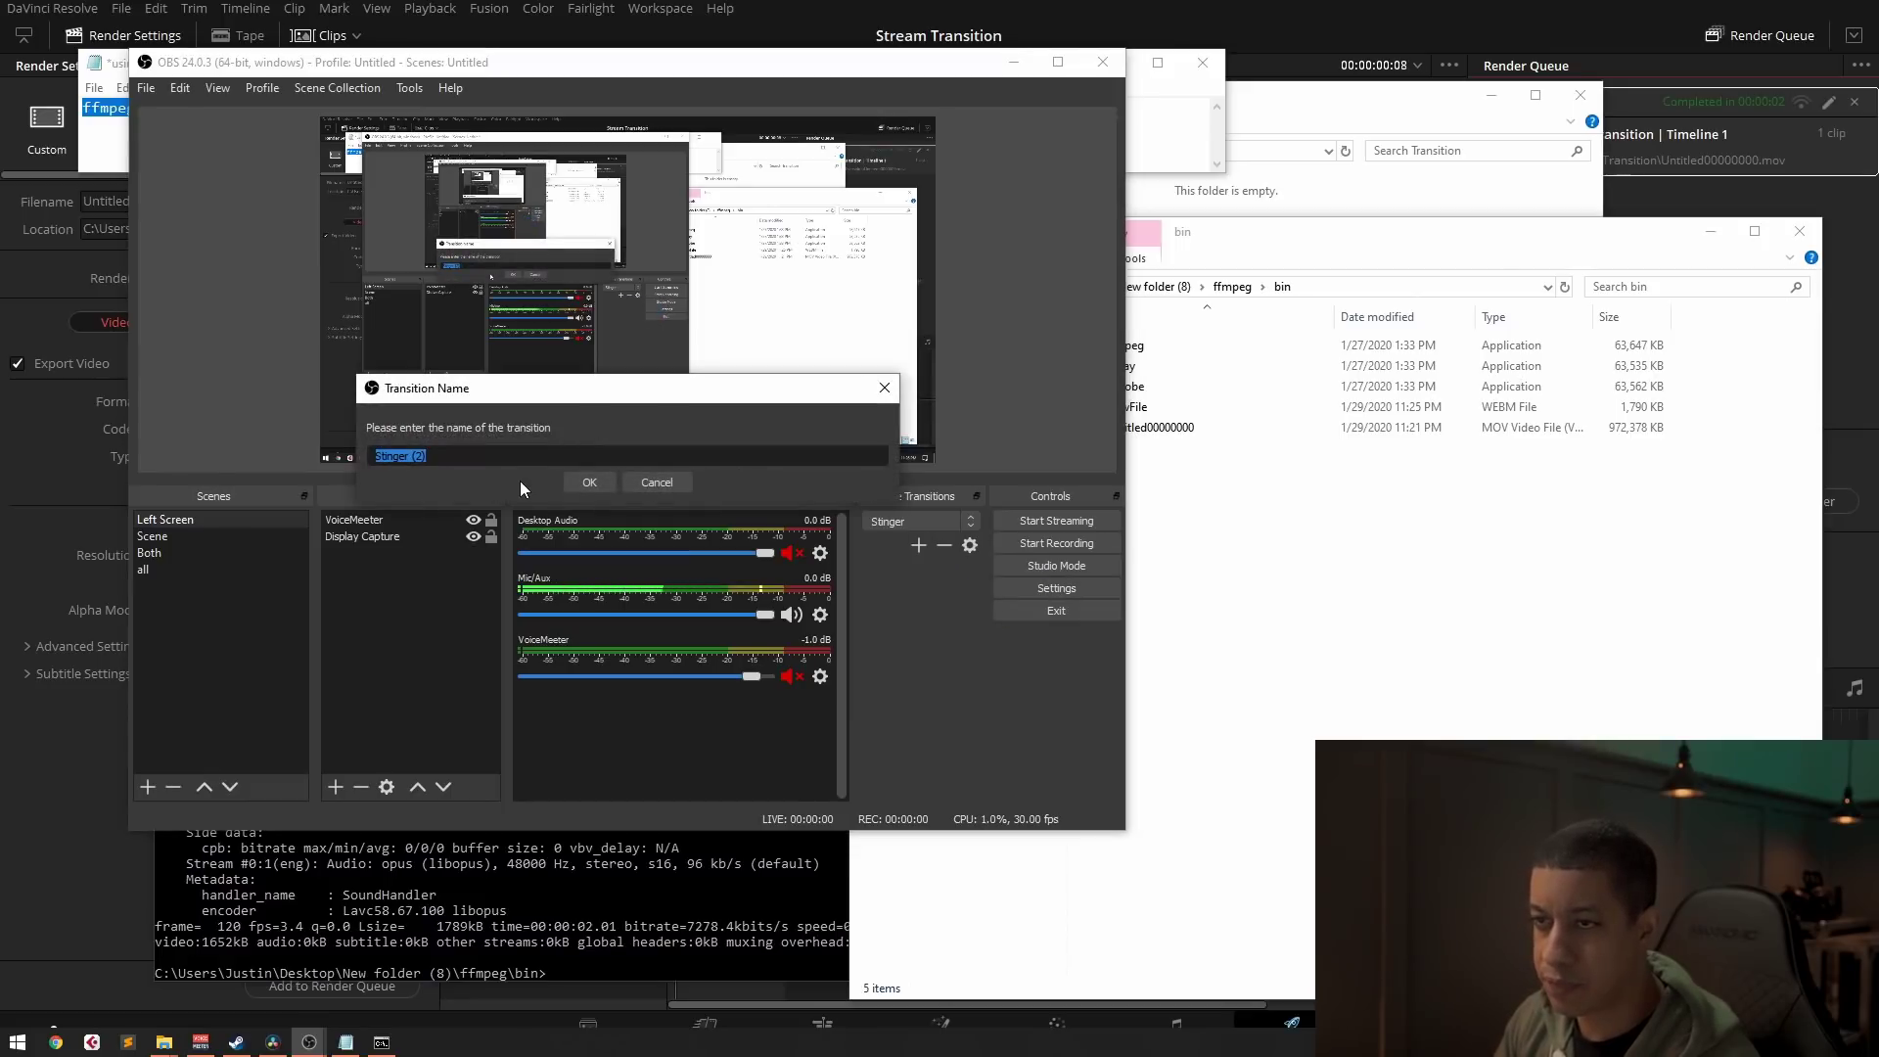
pyautogui.click(590, 482)
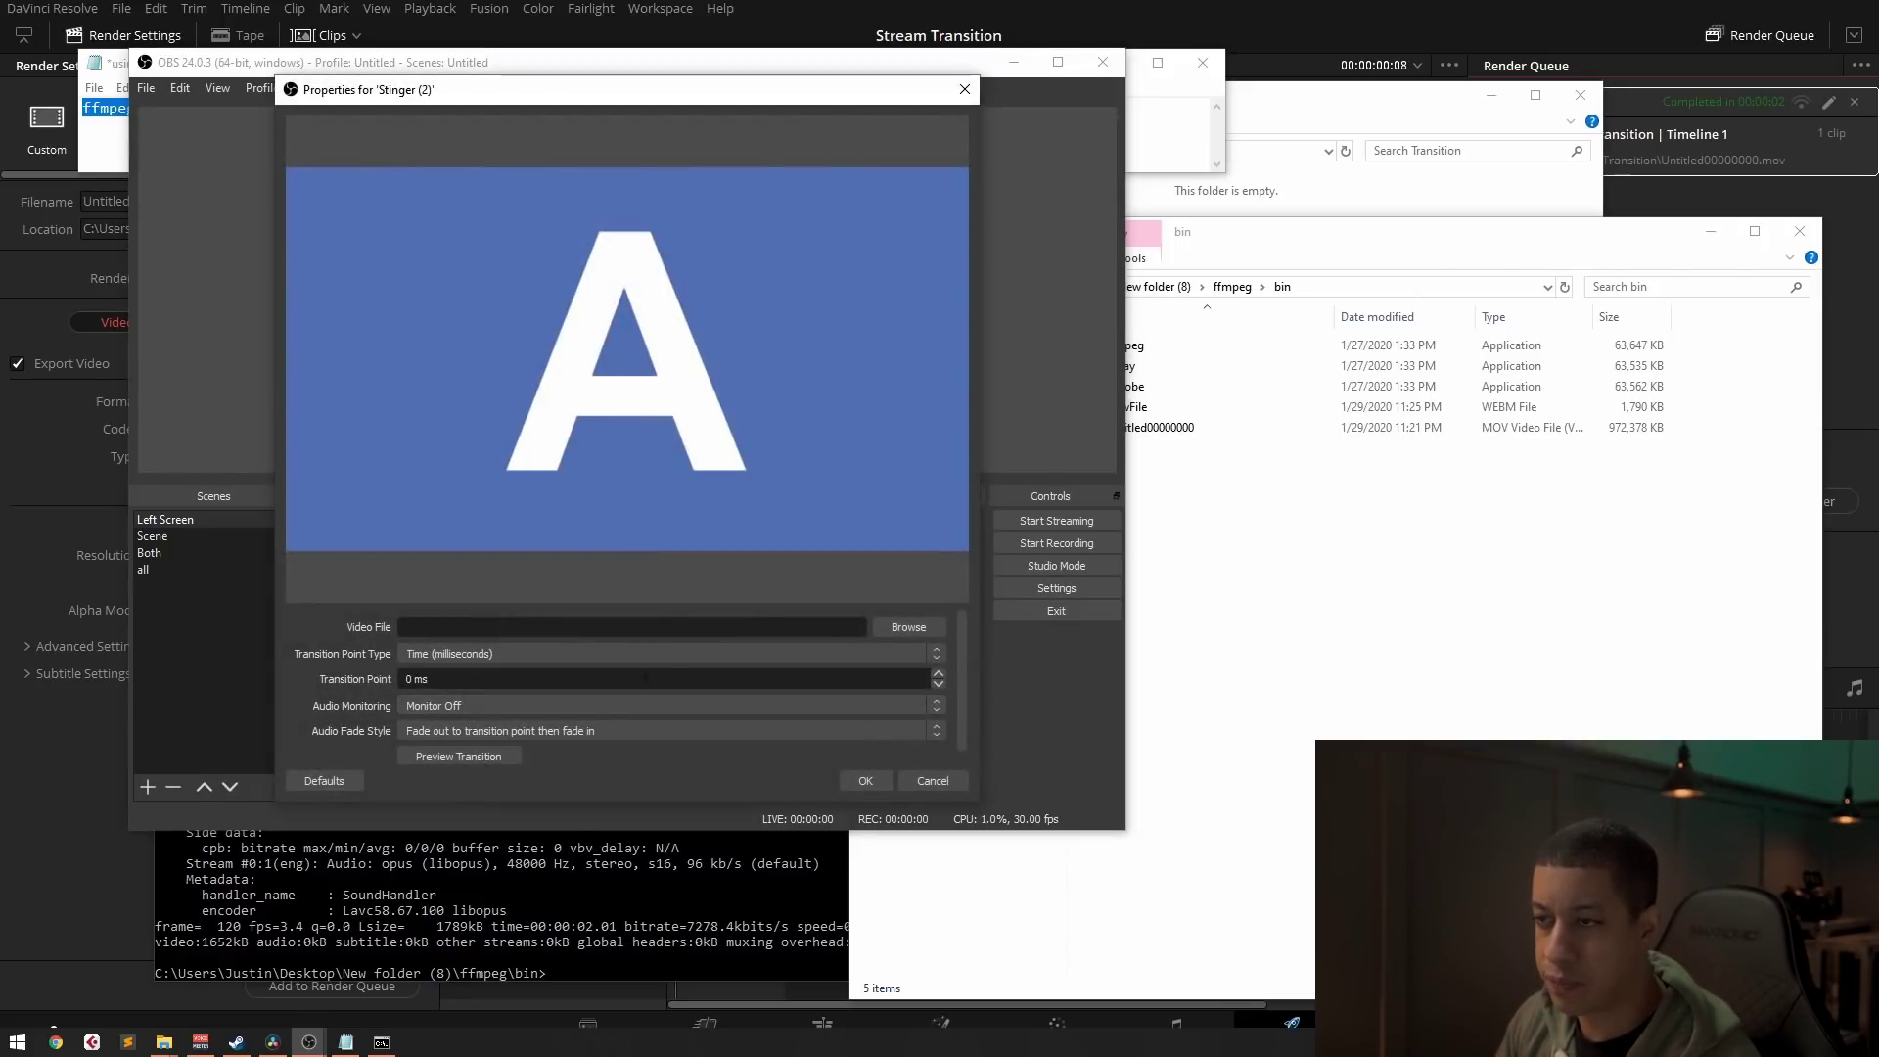
# Step: Set the stinger's video file to NewFile.webm, using the copied ffmpeg\bin folder path to locate it
pyautogui.click(1164, 627)
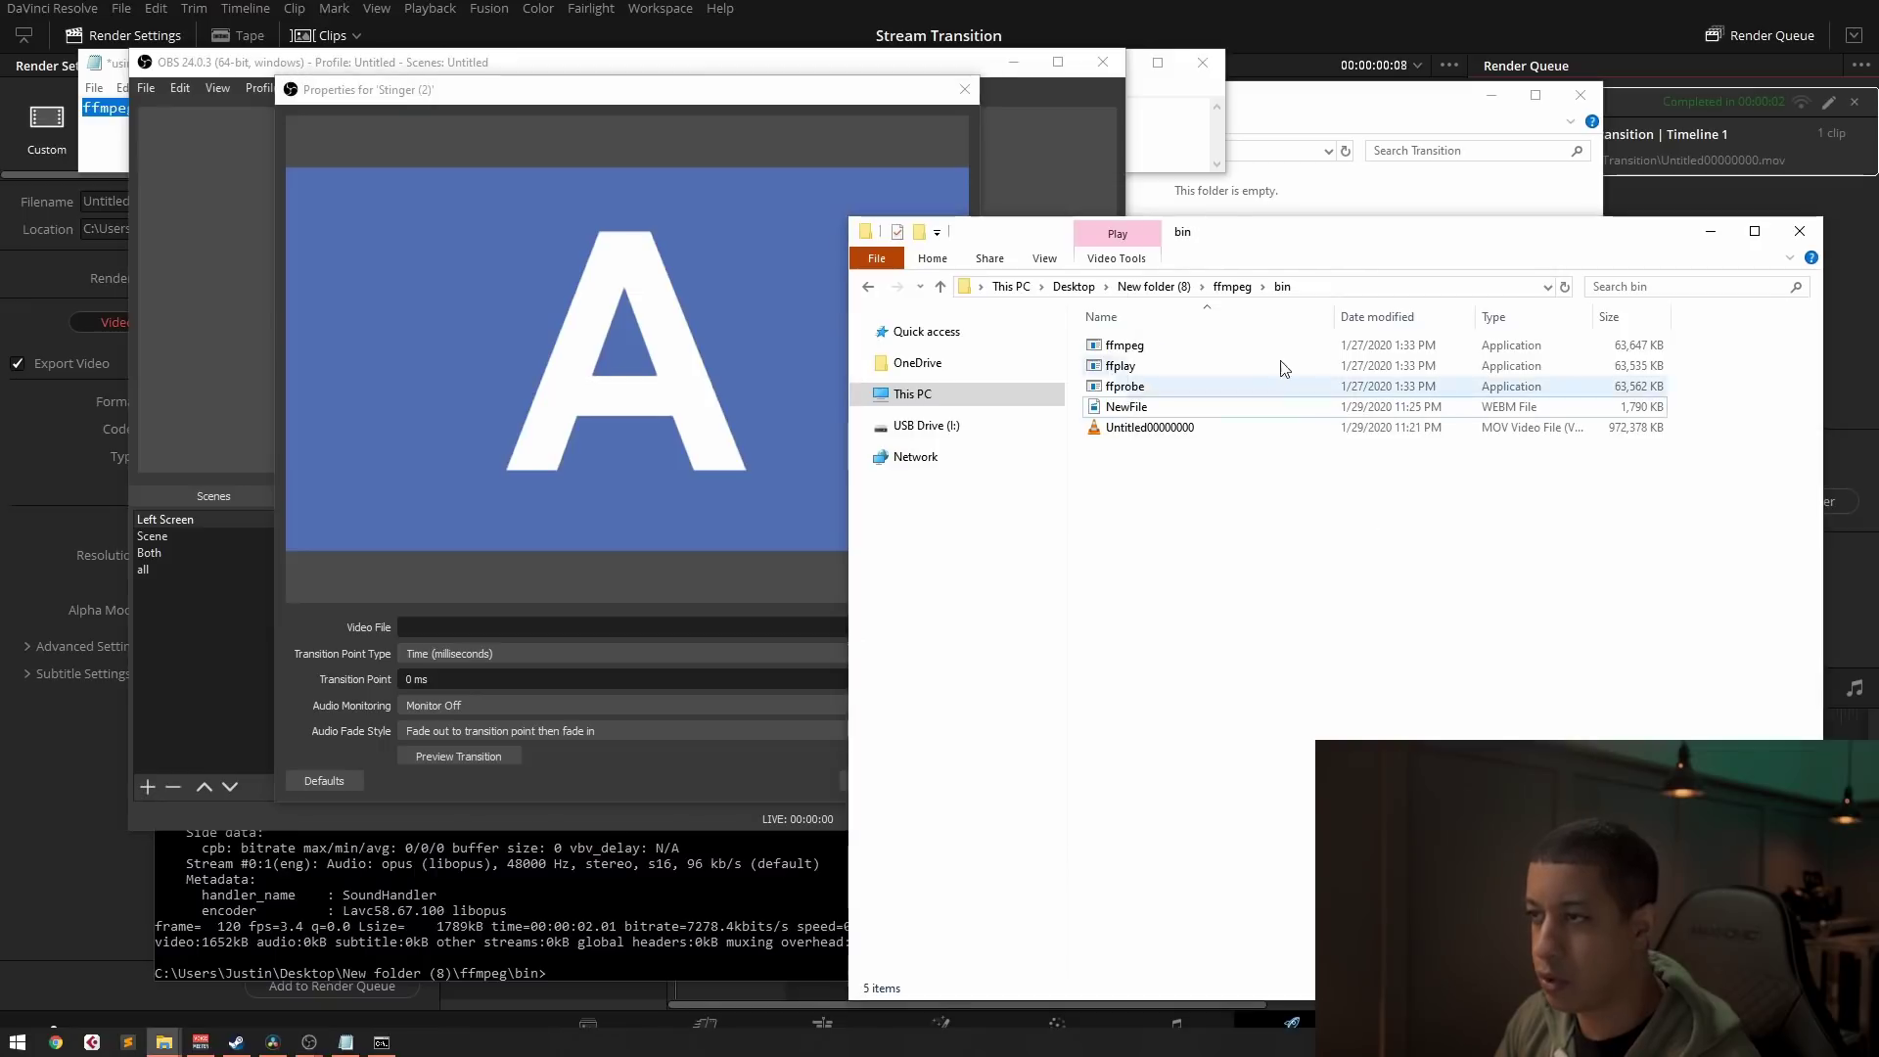
pyautogui.click(1348, 290)
pyautogui.hotkey('ctrl', 'c')
pyautogui.click(460, 626)
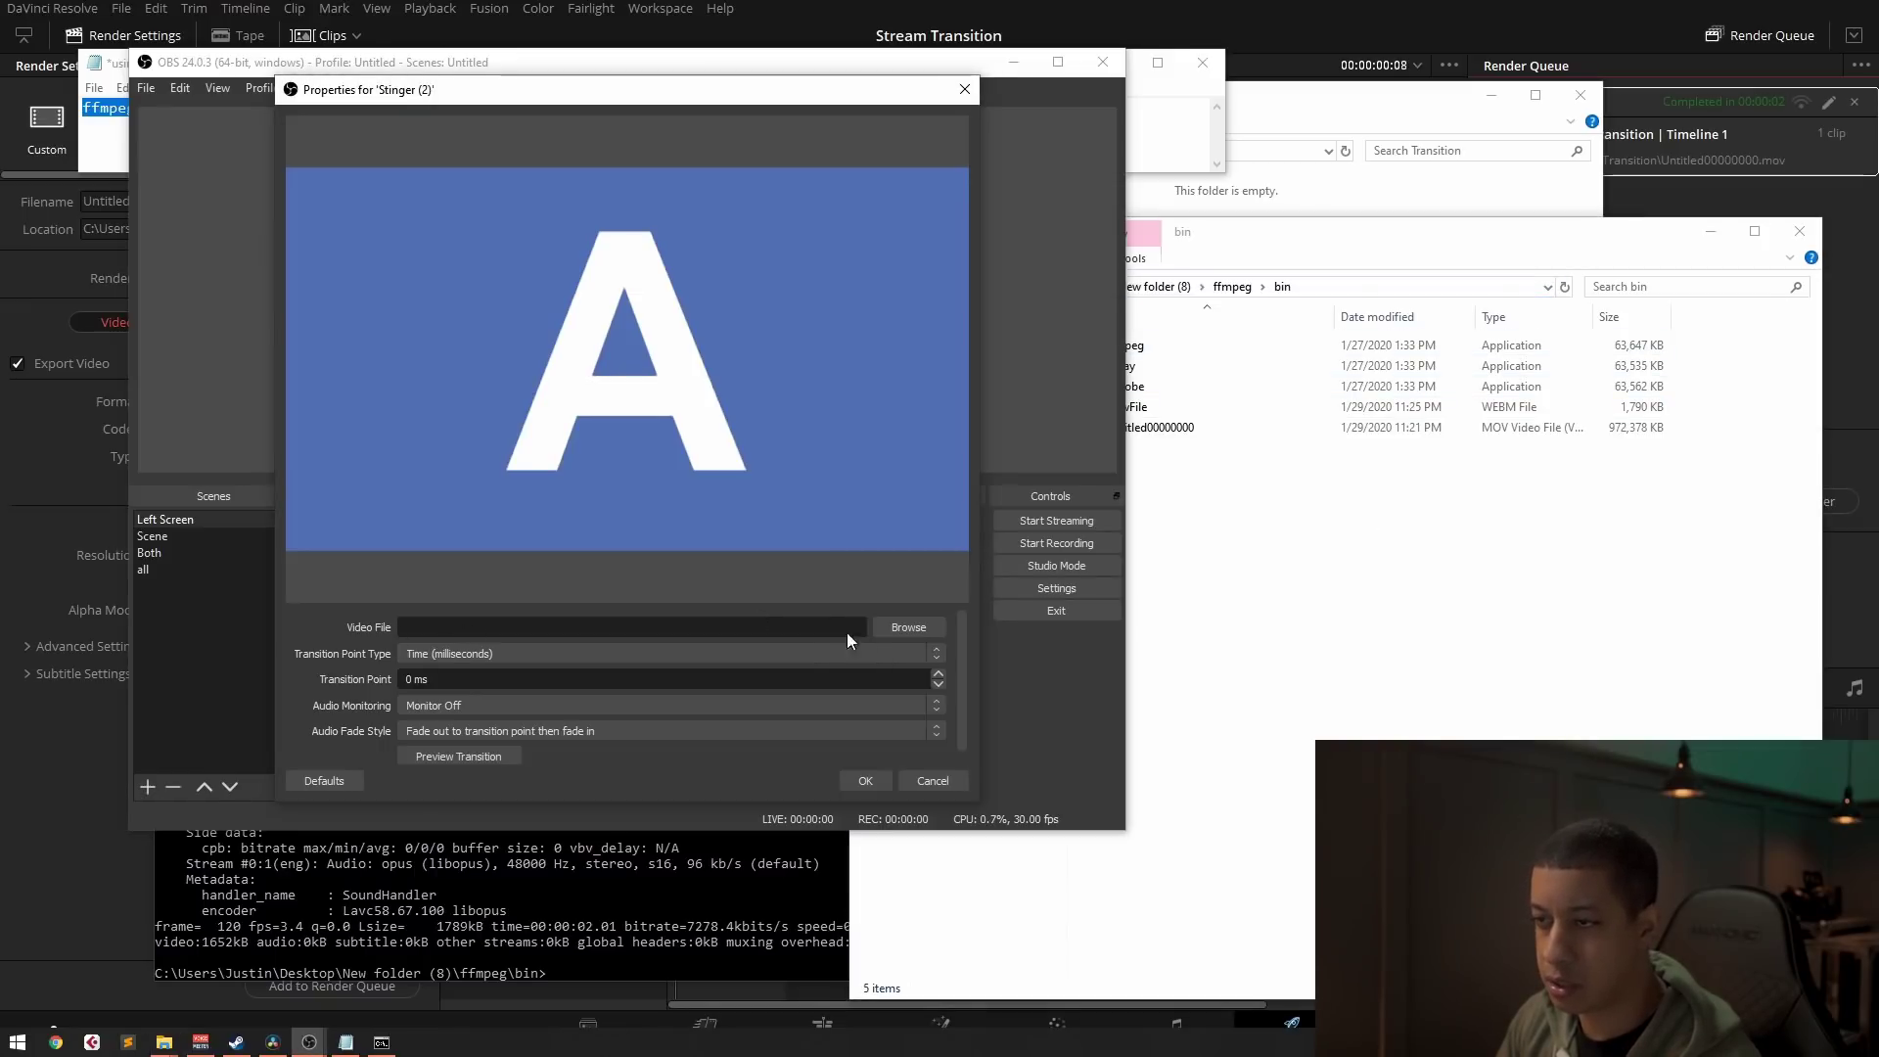
pyautogui.click(908, 628)
pyautogui.click(925, 152)
pyautogui.hotkey('ctrl', 'v')
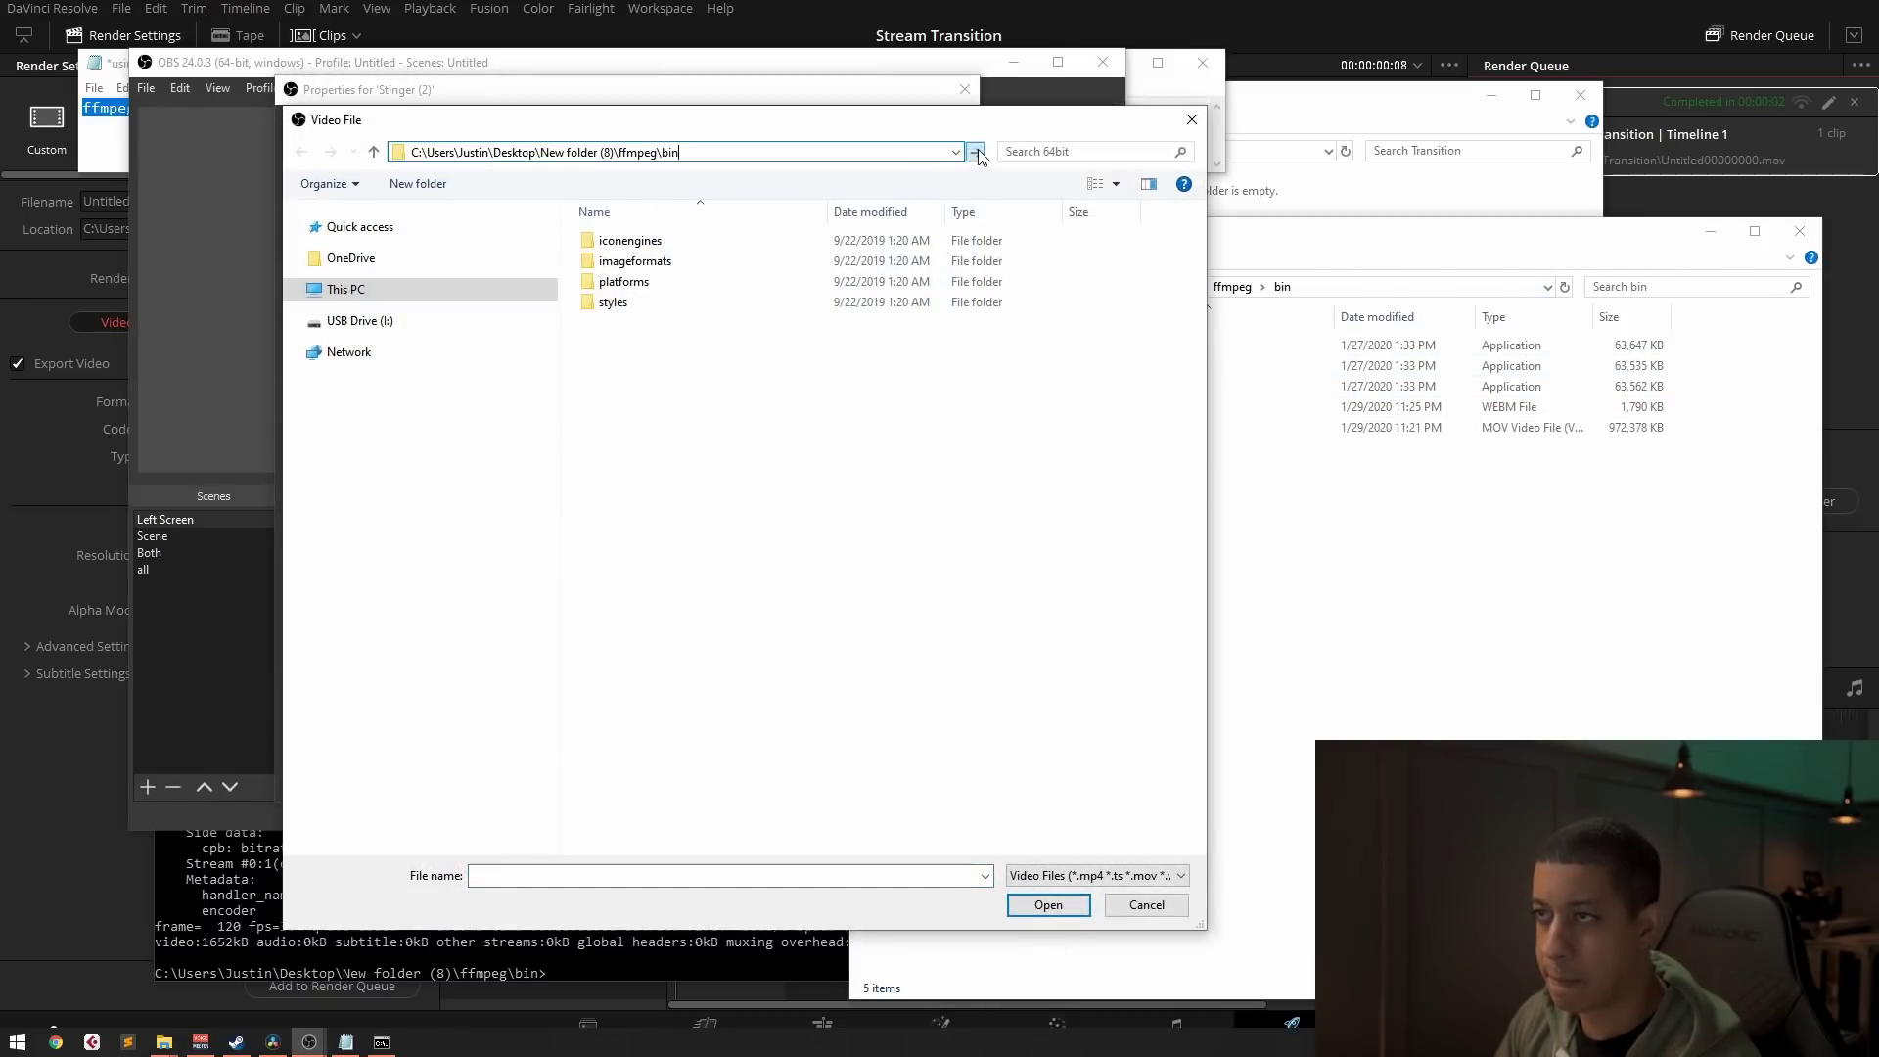
pyautogui.click(976, 151)
pyautogui.click(622, 282)
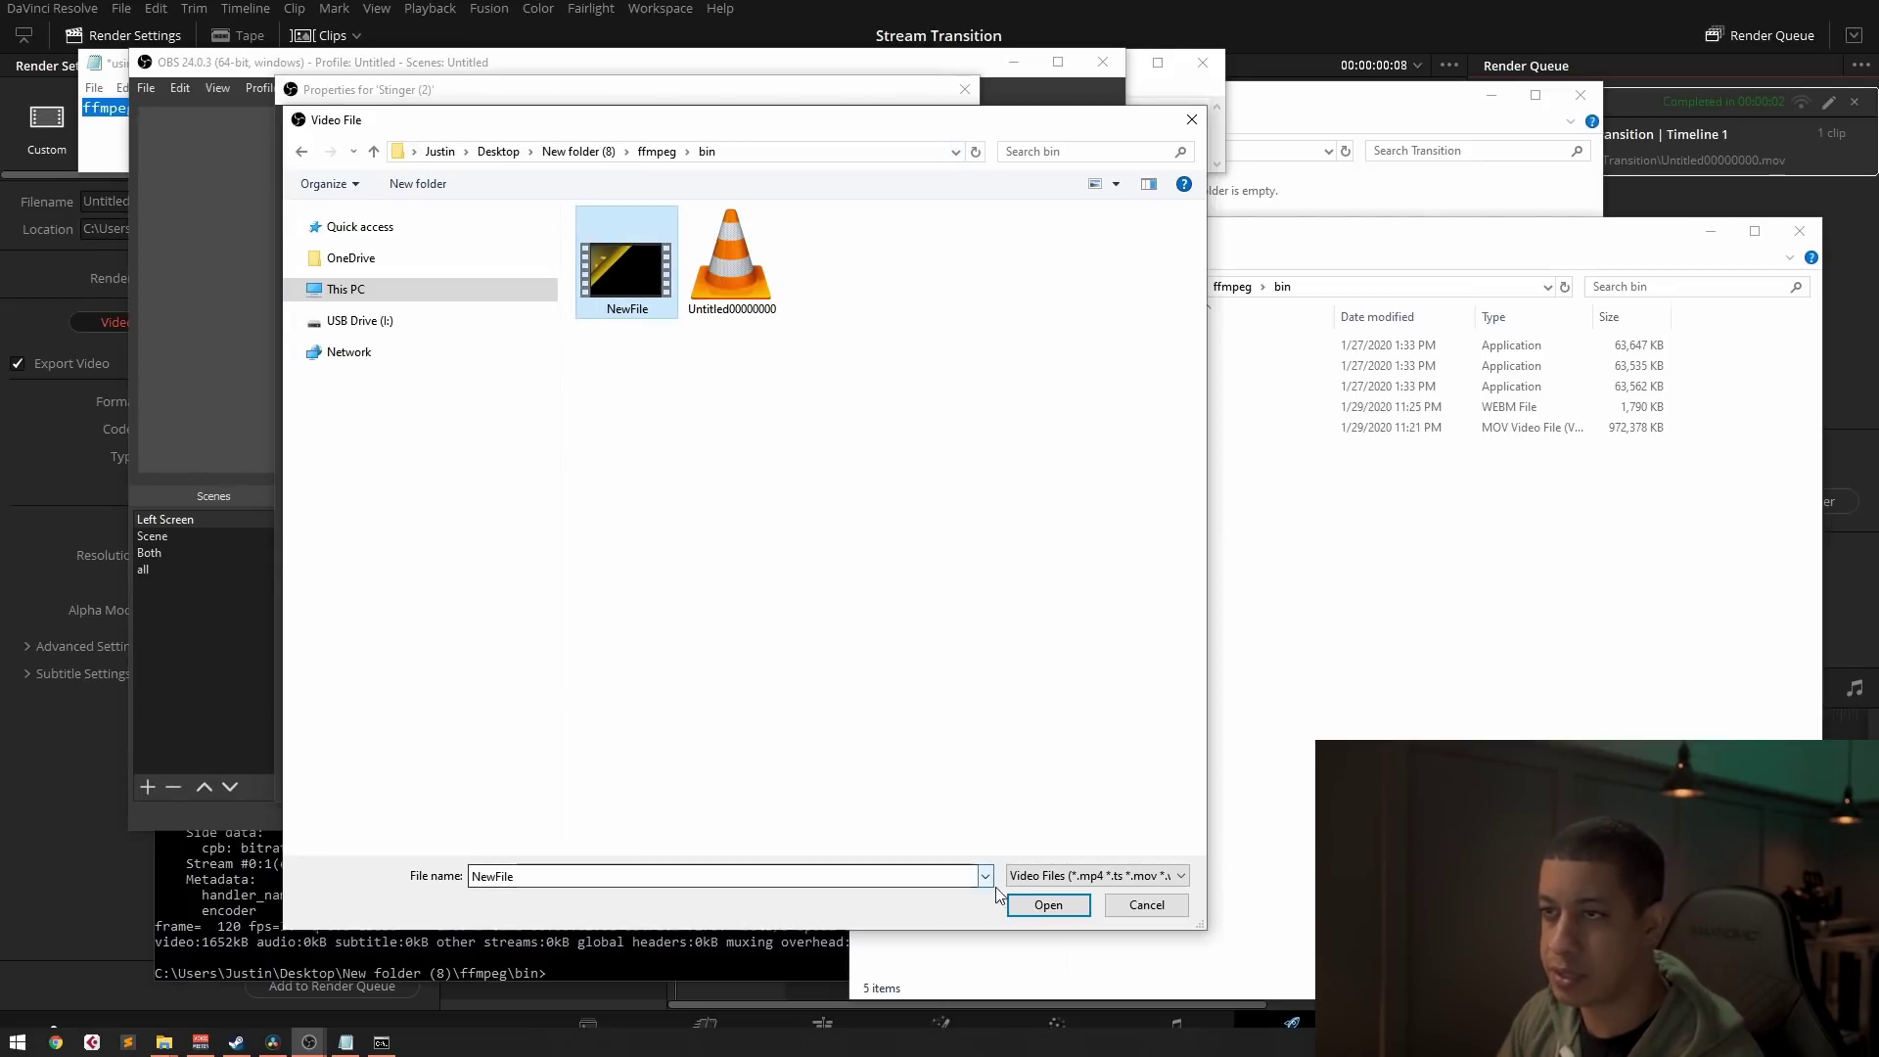
pyautogui.click(1077, 903)
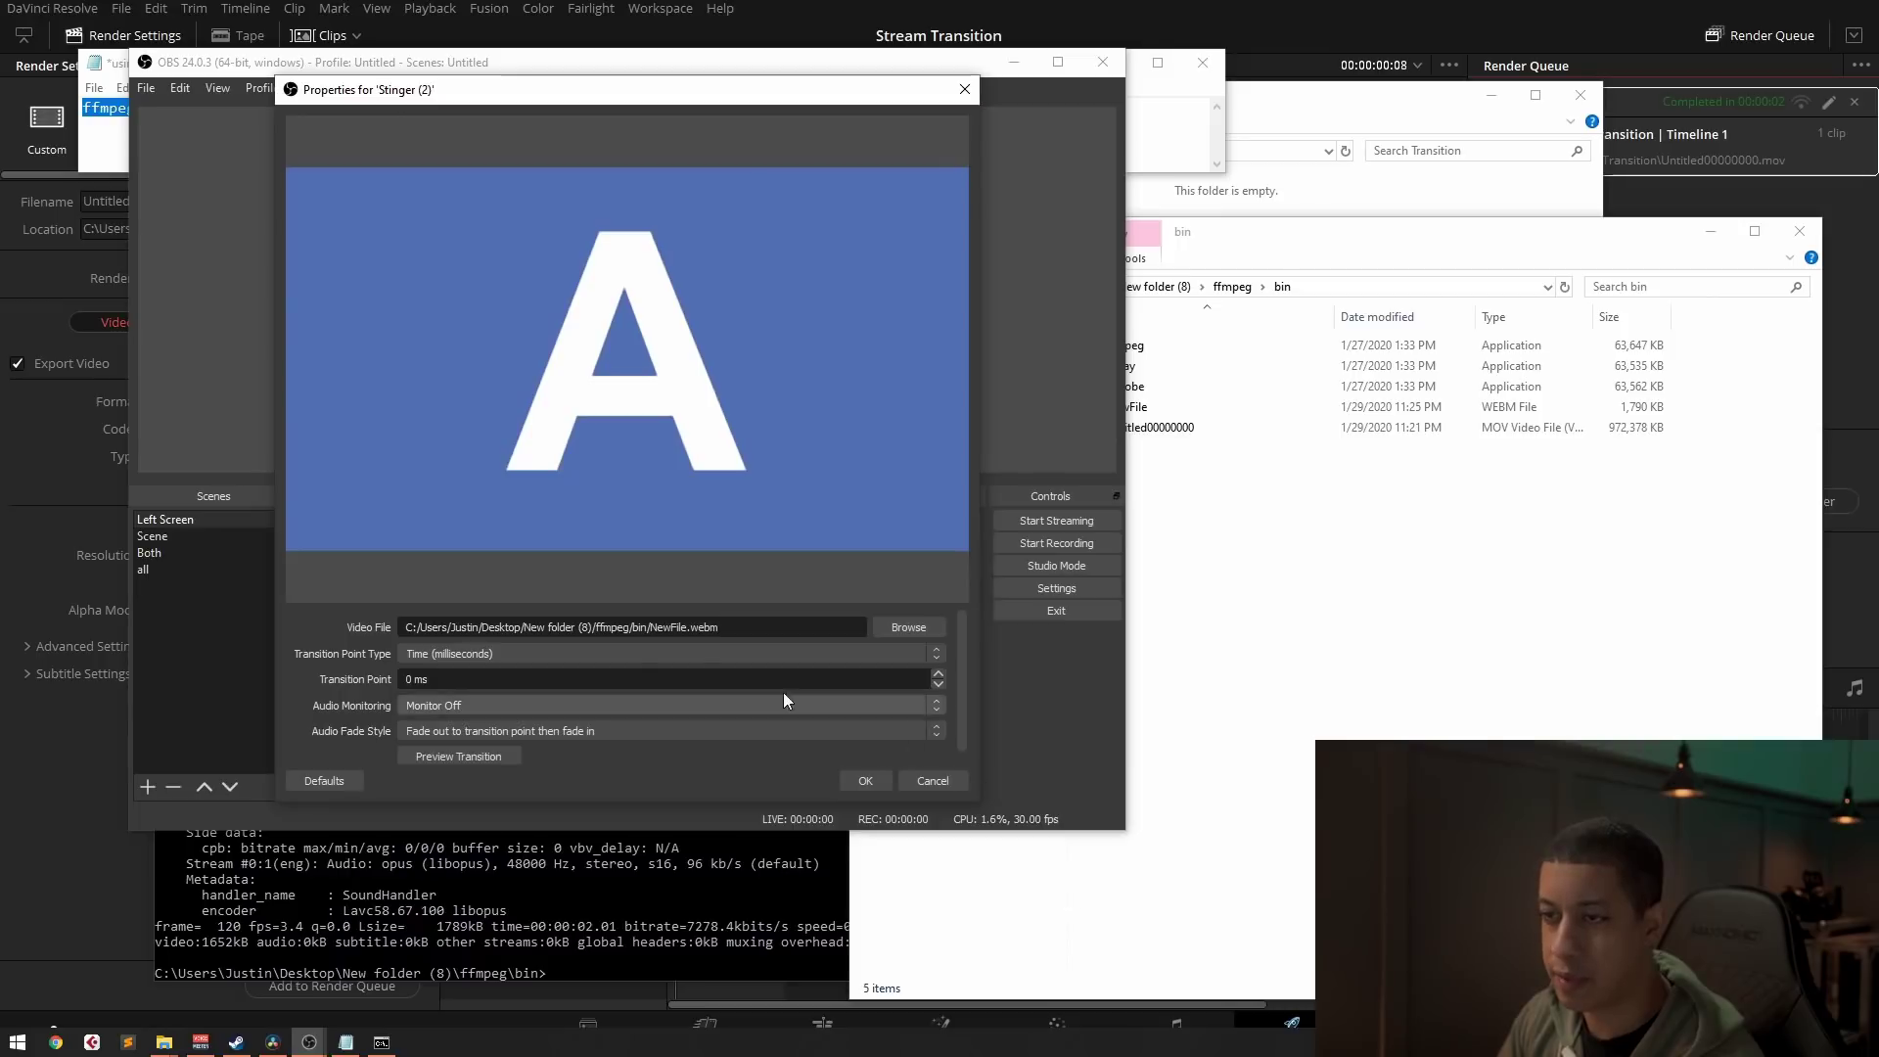
# Step: Set the stinger's transition point to 1000 ms and accept the properties
pyautogui.click(412, 679)
pyautogui.press('BackSpace')
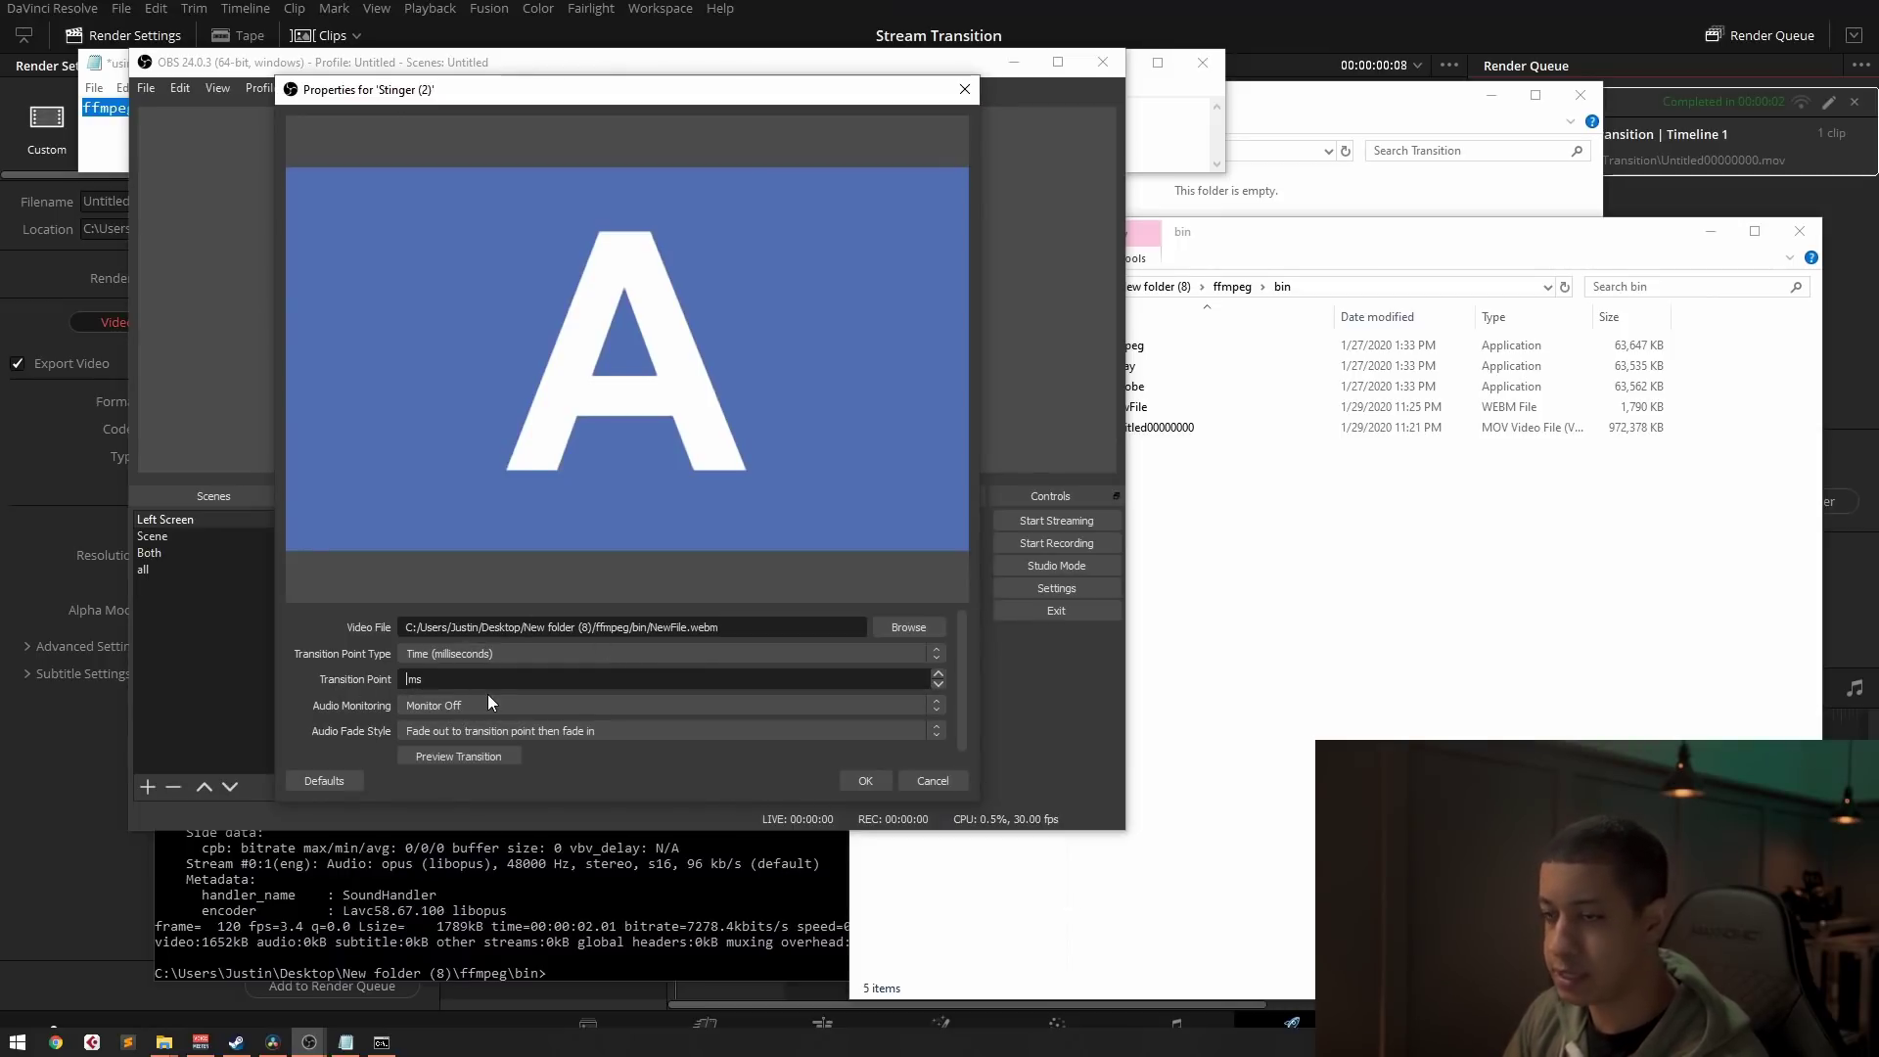
pyautogui.write('1000')
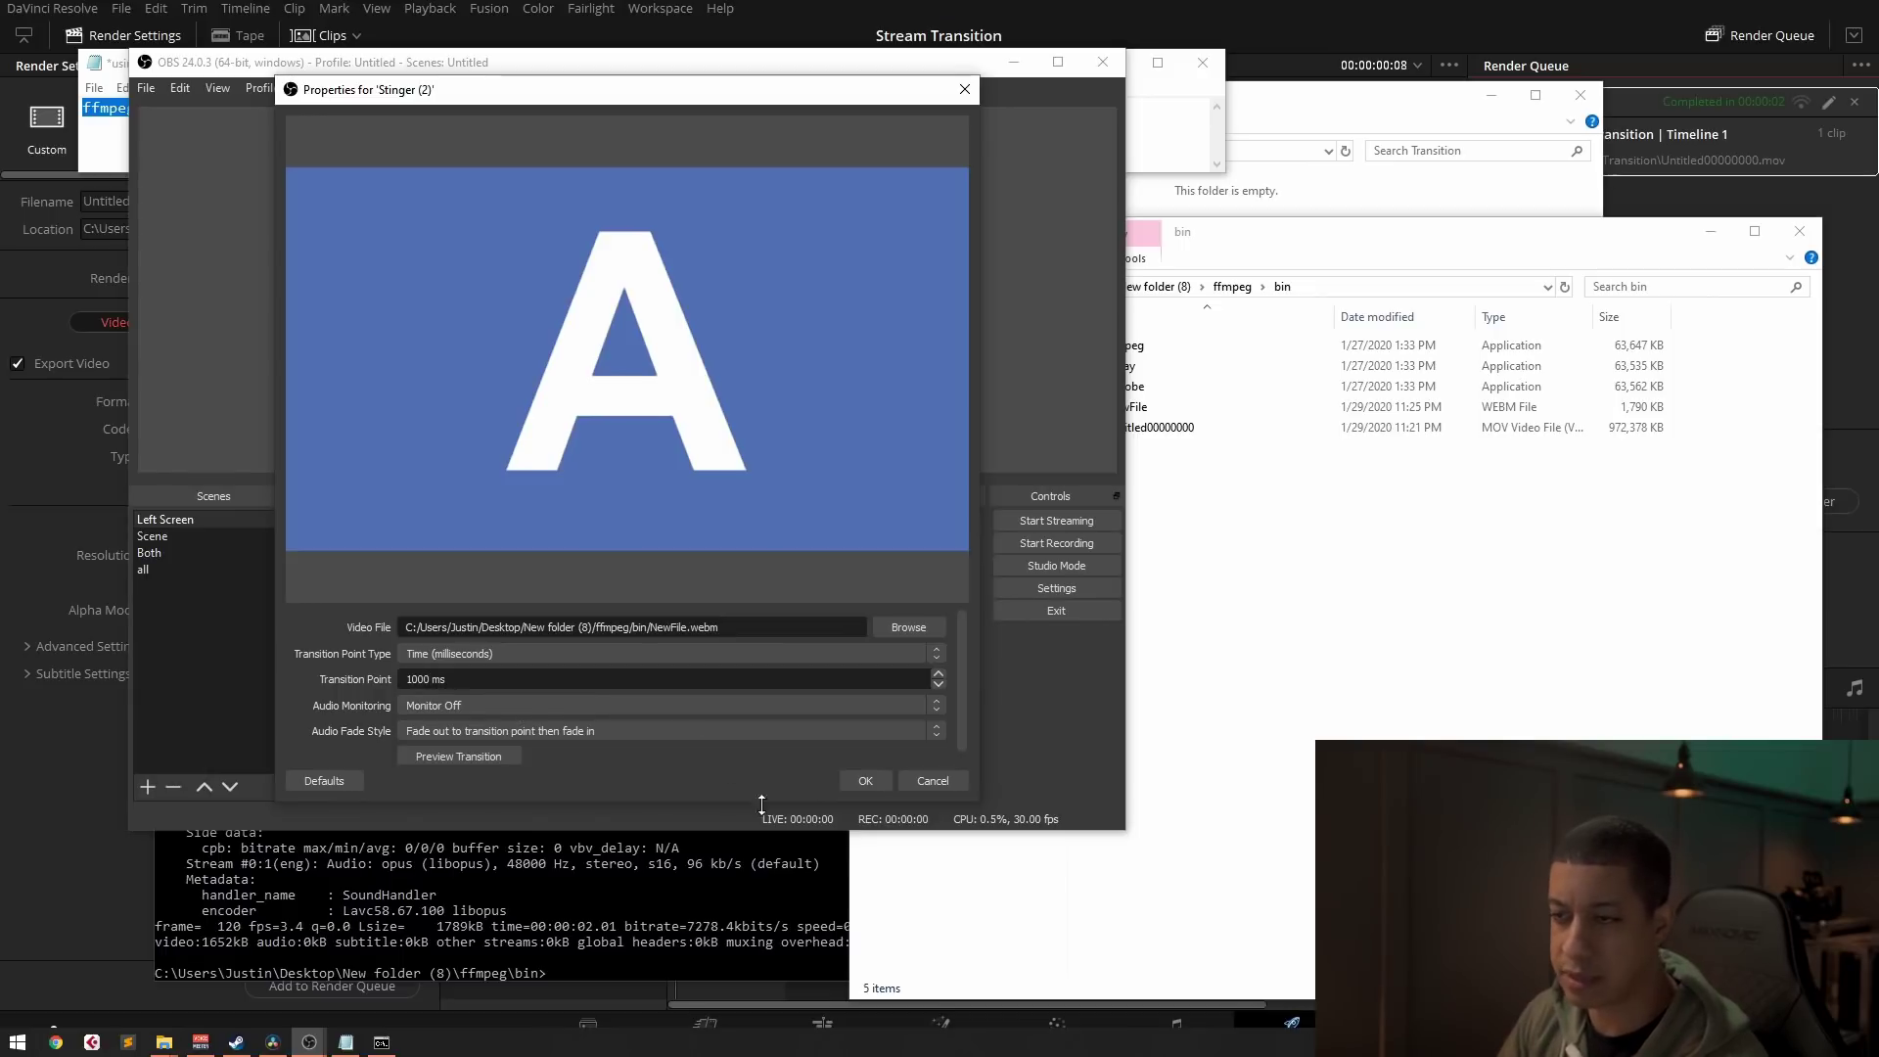
pyautogui.click(865, 780)
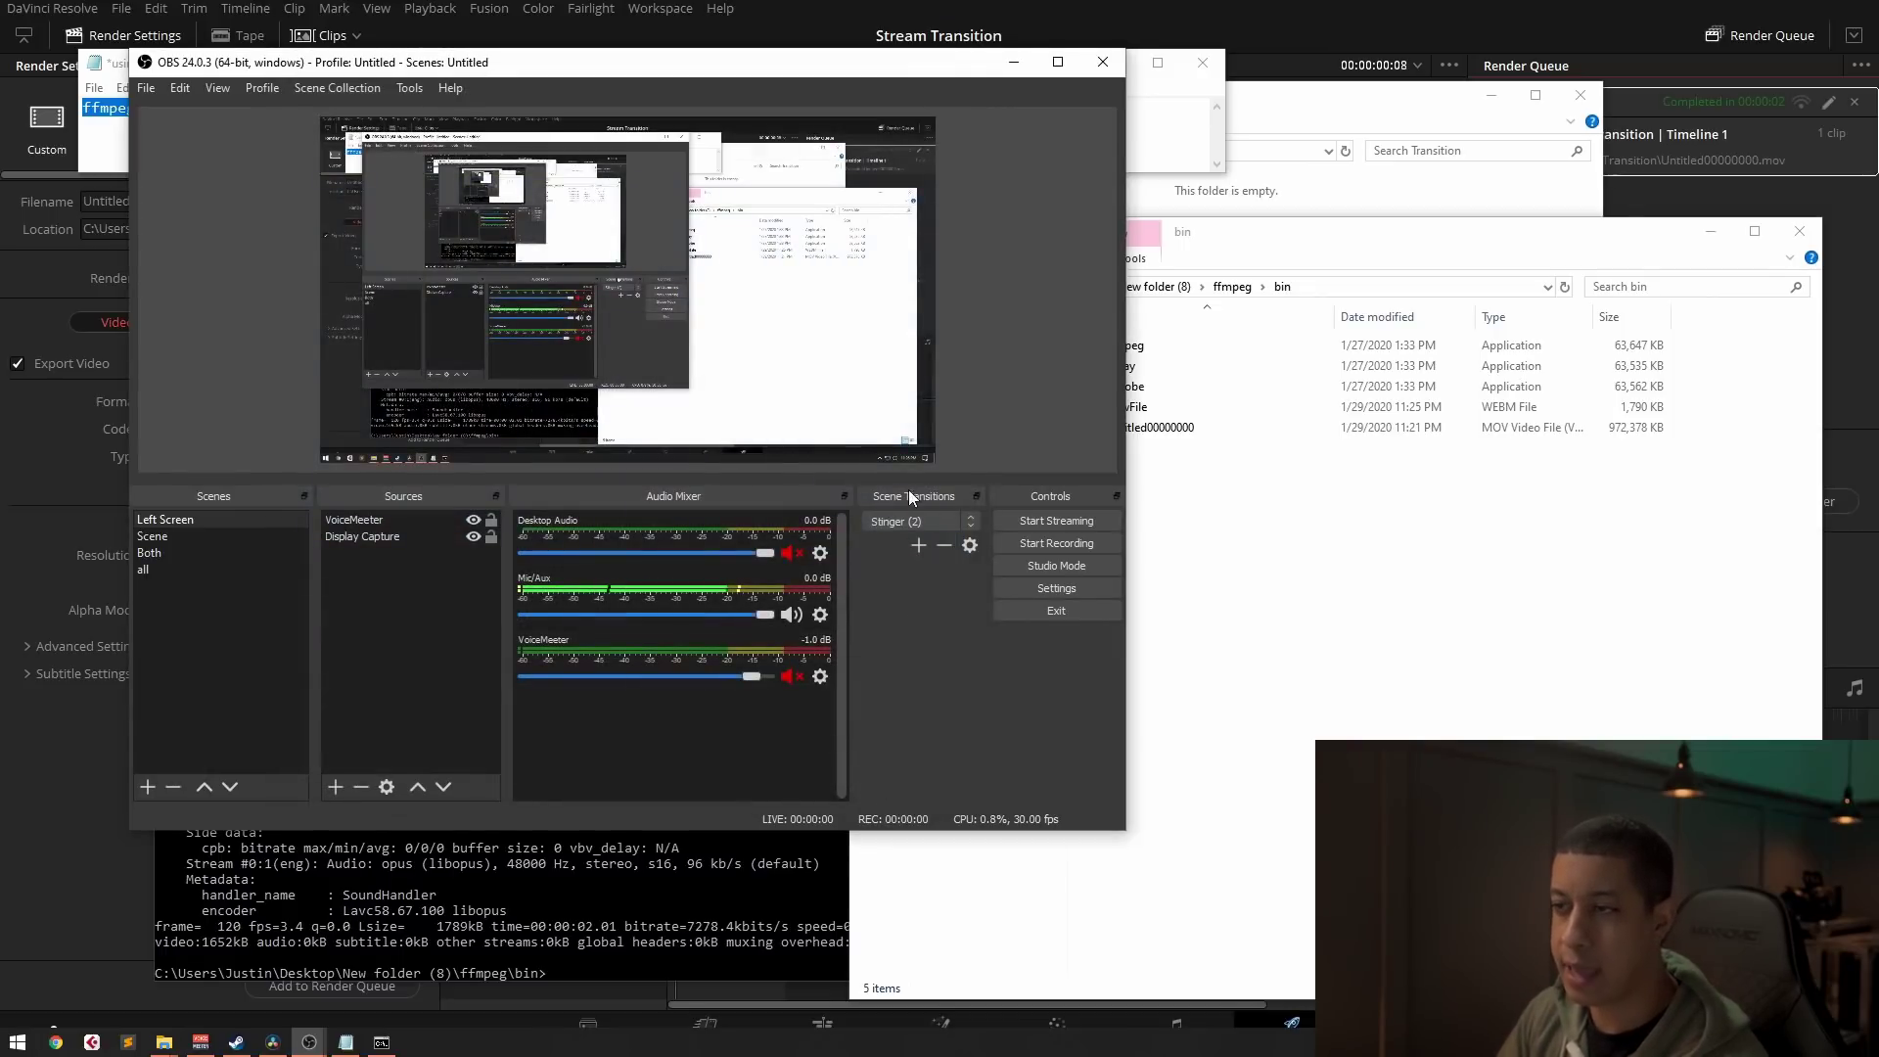
# Step: Test the stinger by switching between the Both and Left Screen scenes, and look at NewFile in the bin folder
pyautogui.click(154, 553)
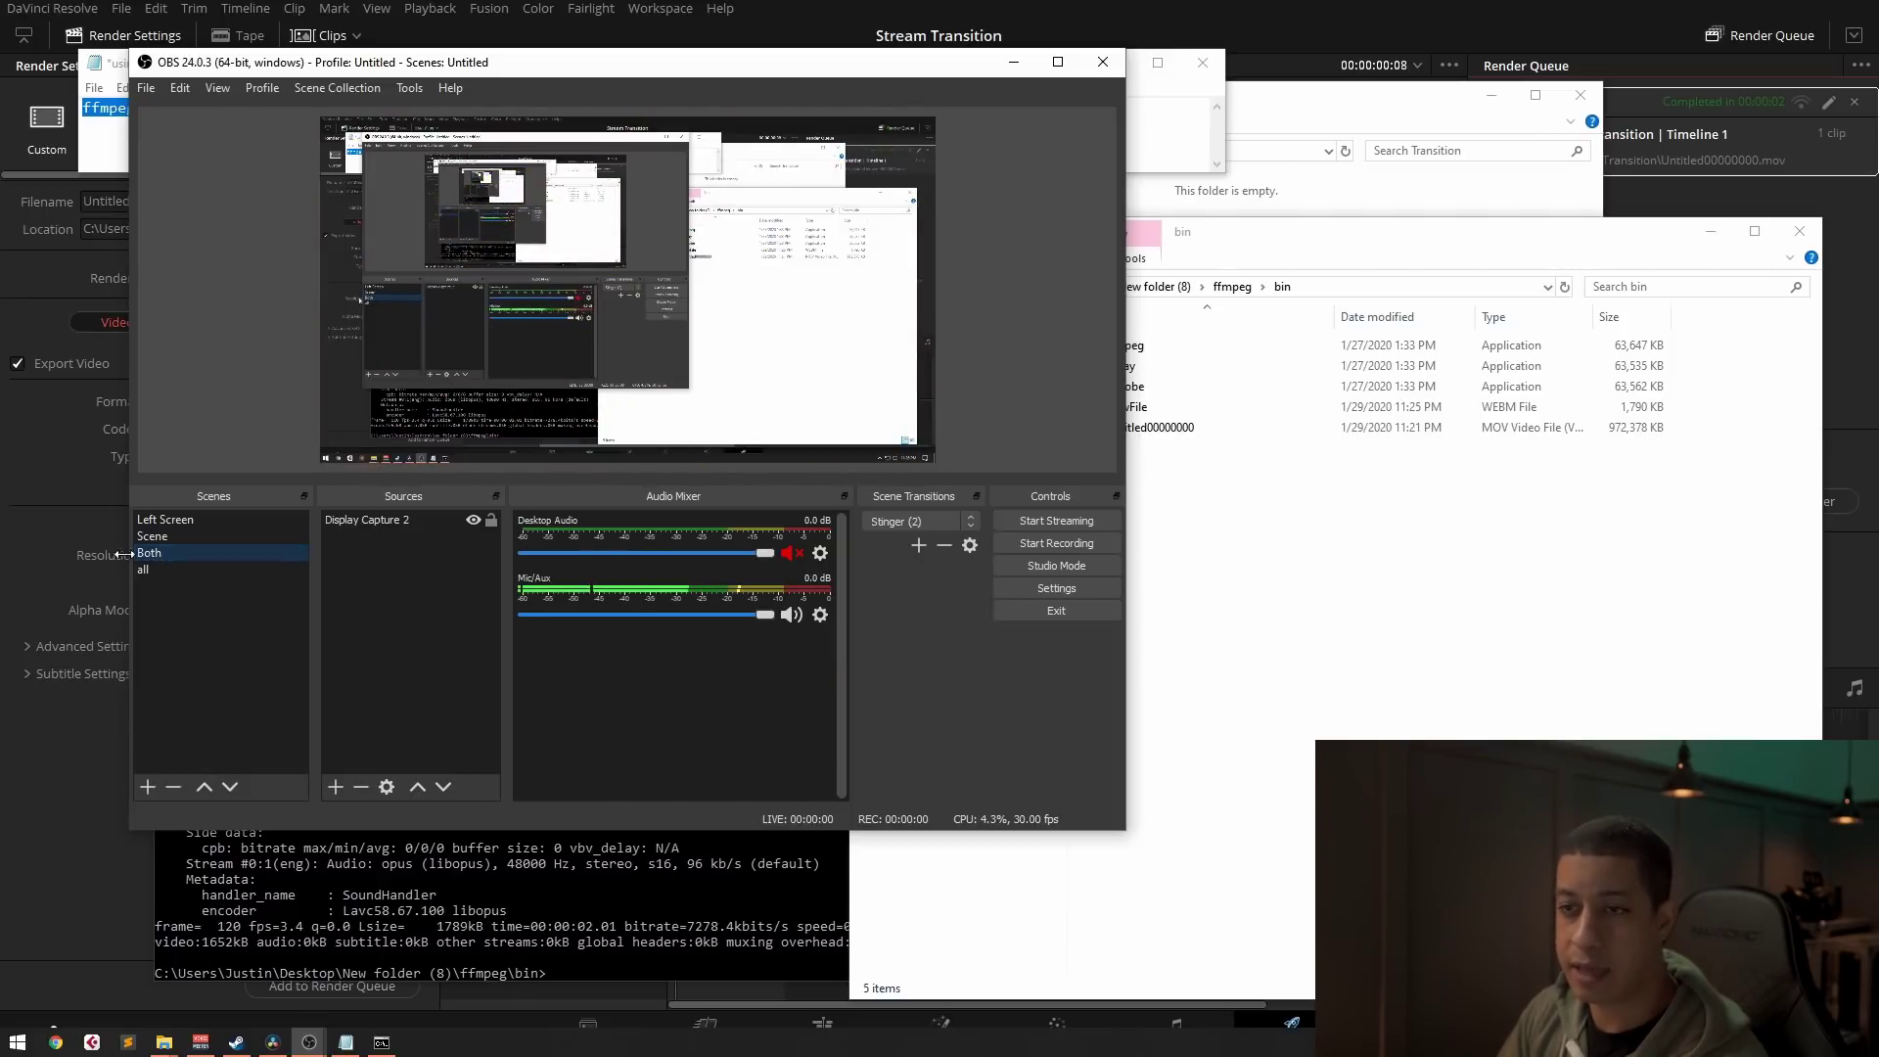
pyautogui.click(175, 522)
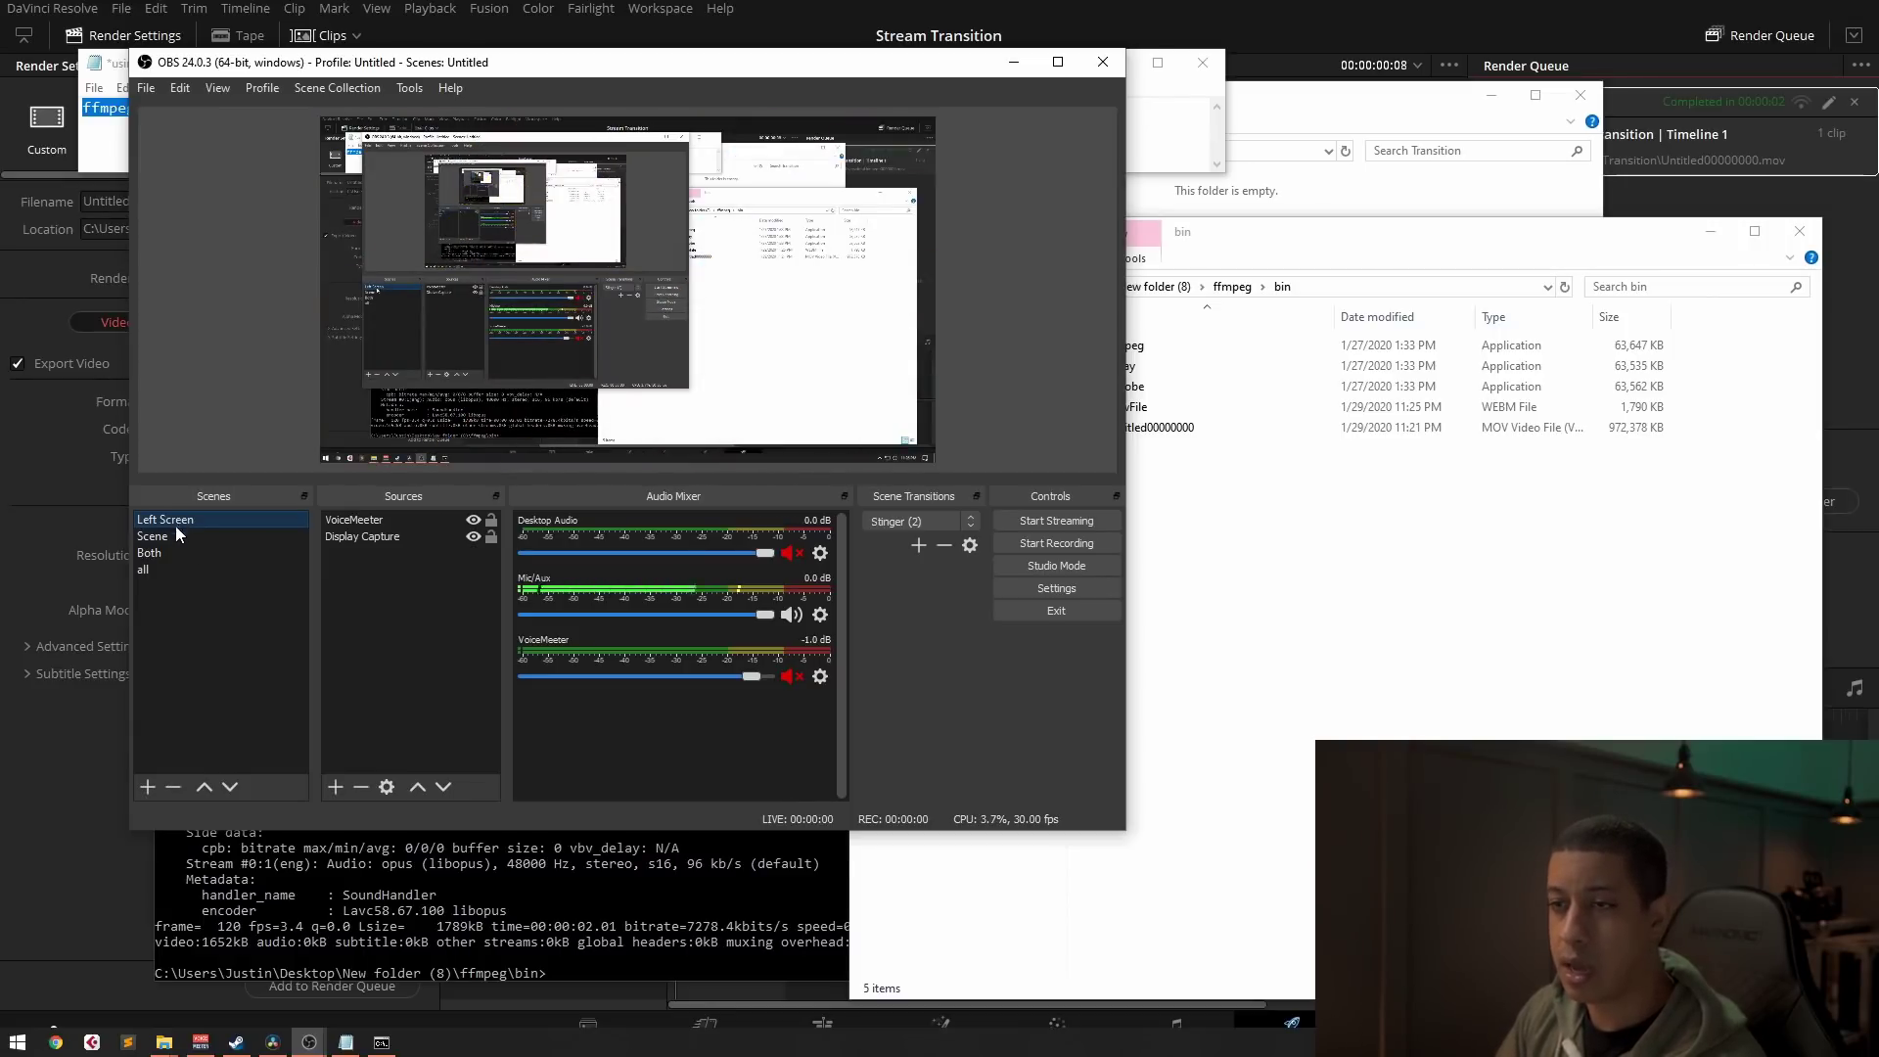
pyautogui.click(194, 554)
pyautogui.click(1621, 411)
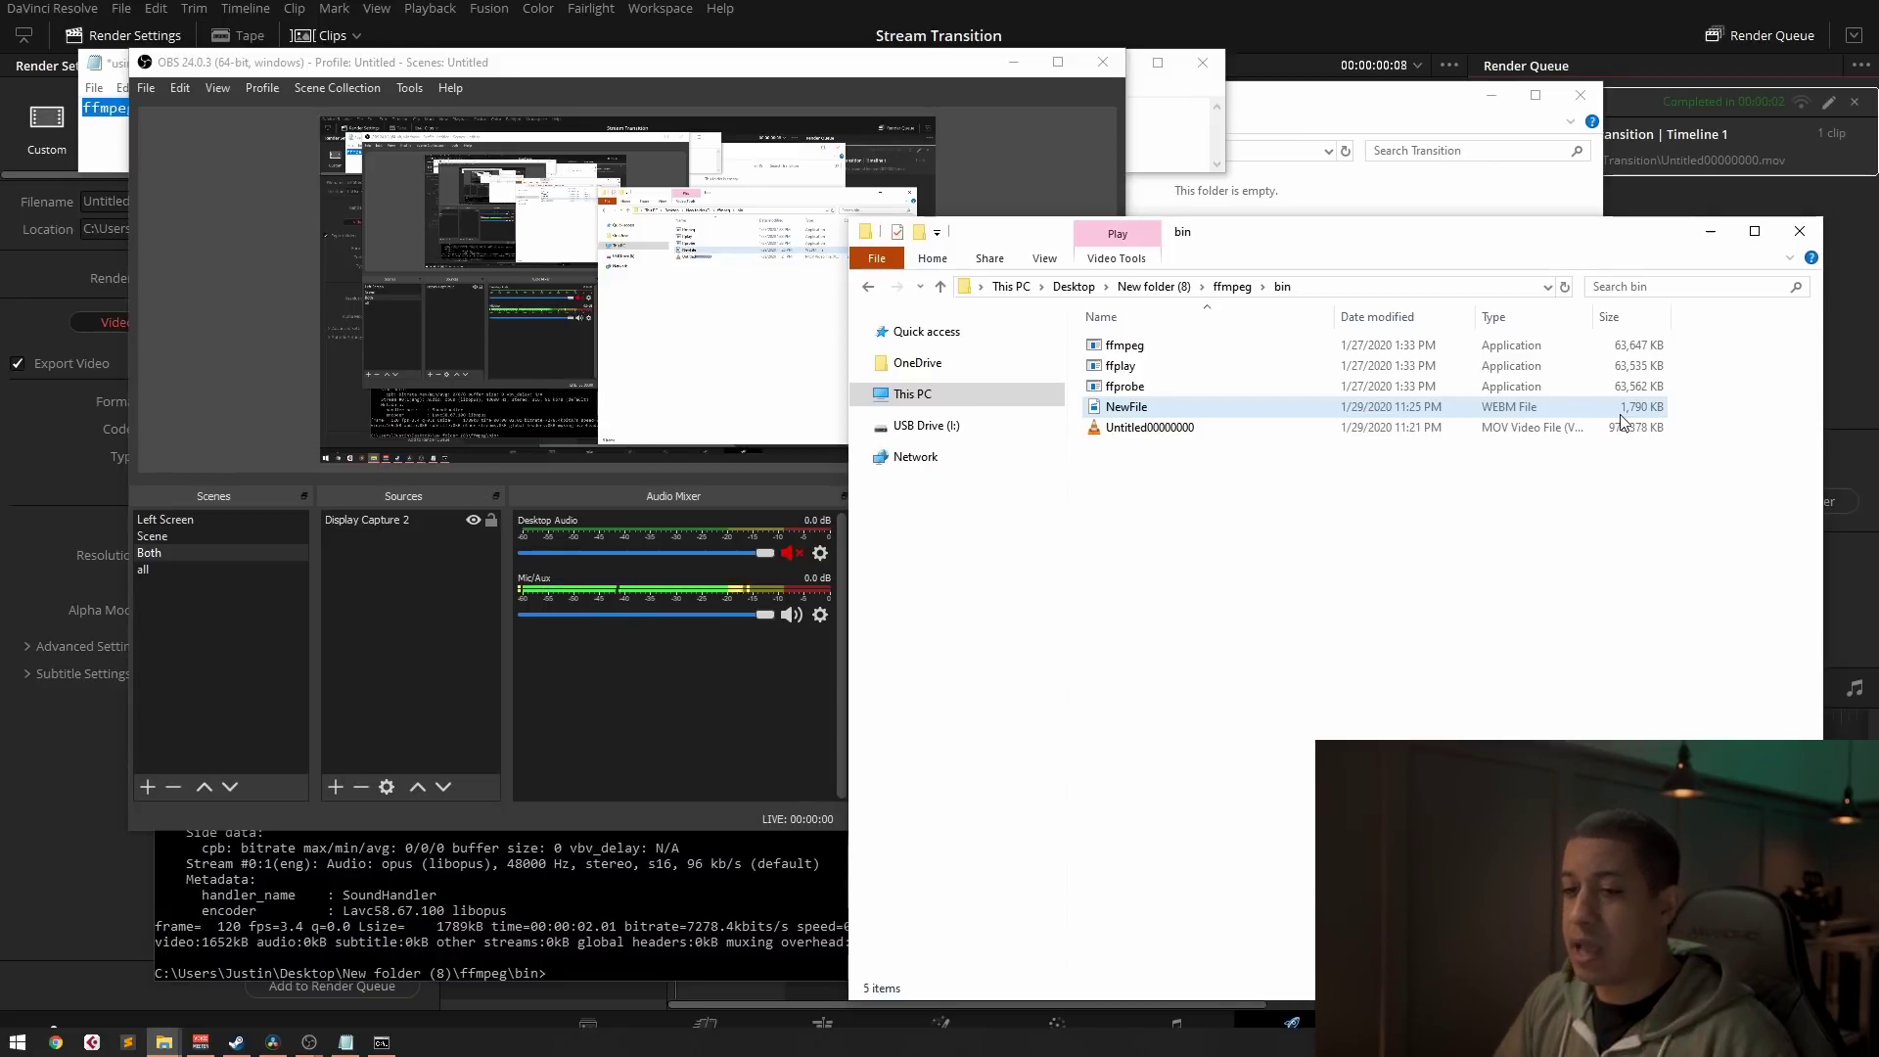
# Step: Bring the Command Prompt forward, move its window aside, and look over the FFmpeg conversion output
pyautogui.click(494, 918)
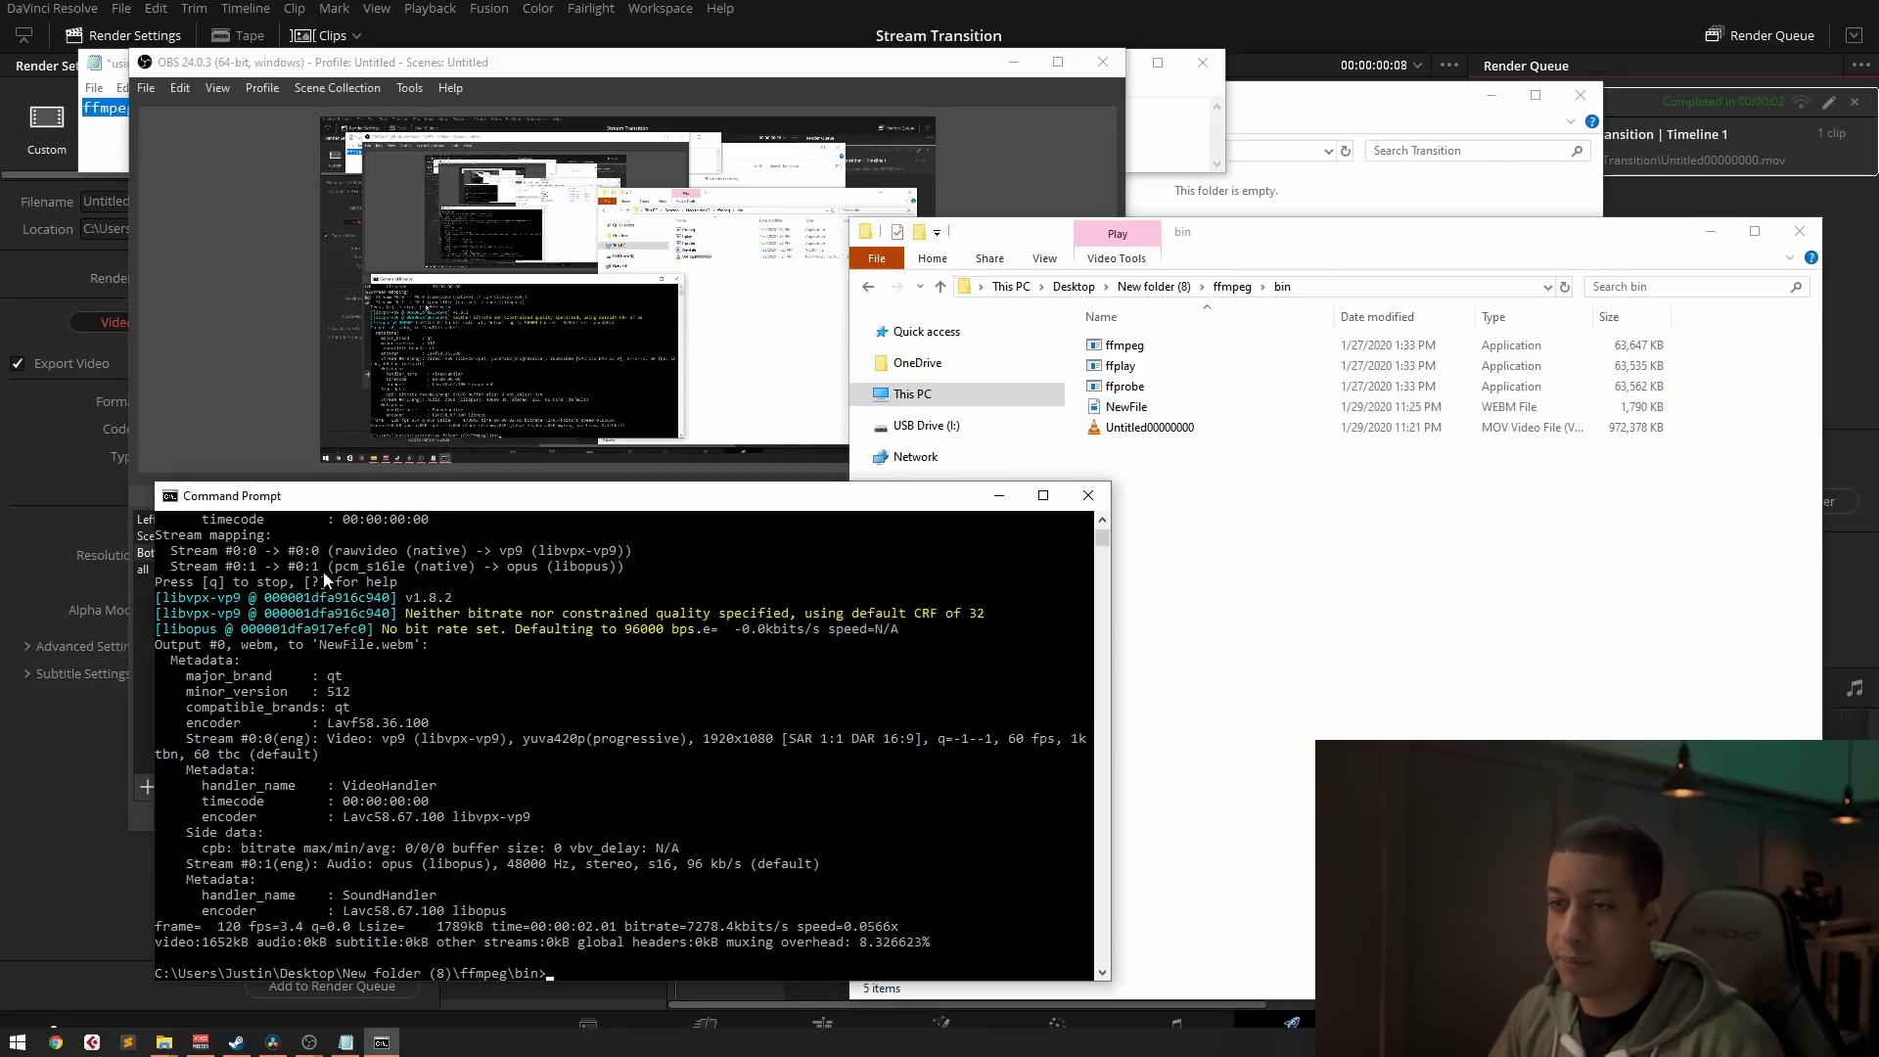
pyautogui.moveTo(344, 502); pyautogui.dragTo(446, 488)
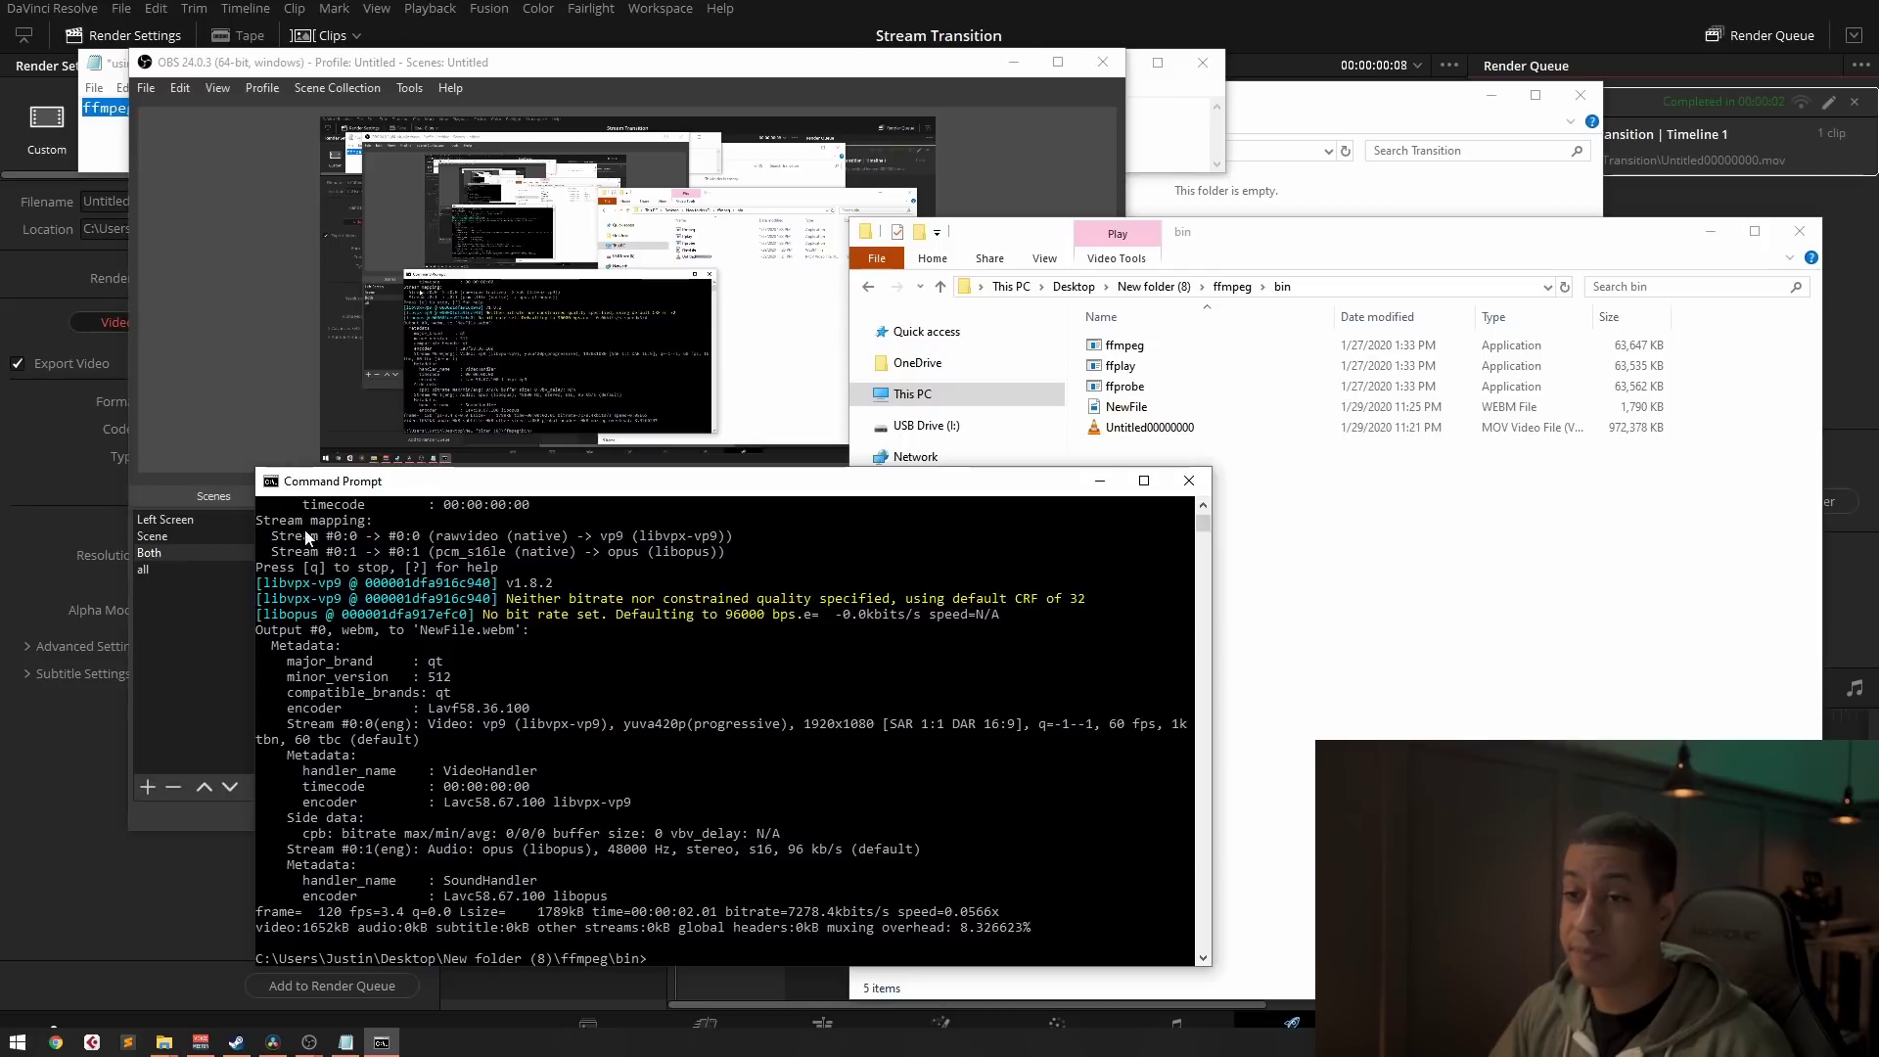
pyautogui.moveTo(440, 492); pyautogui.dragTo(577, 493)
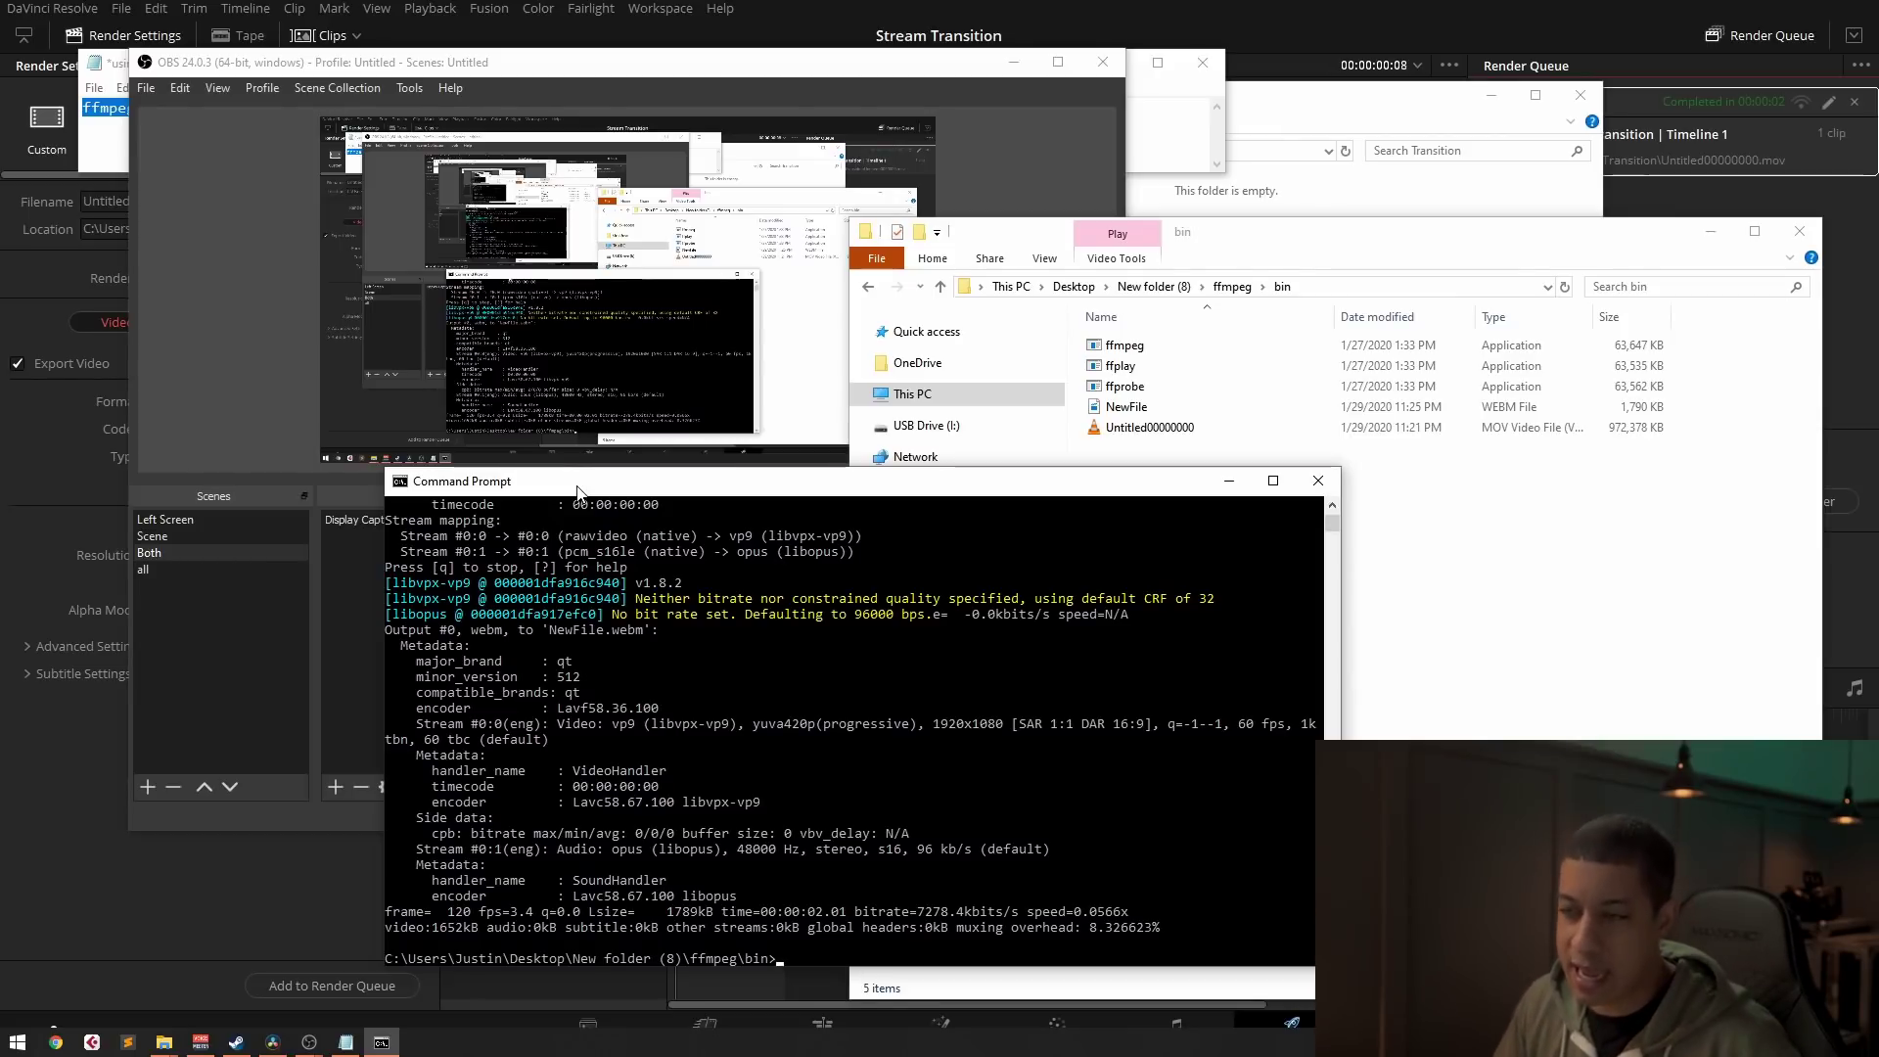
# Step: Test the stinger in OBS with the all and Left Screen scenes, and select the Untitled00000000 MOV in the bin folder
pyautogui.click(290, 807)
pyautogui.click(166, 566)
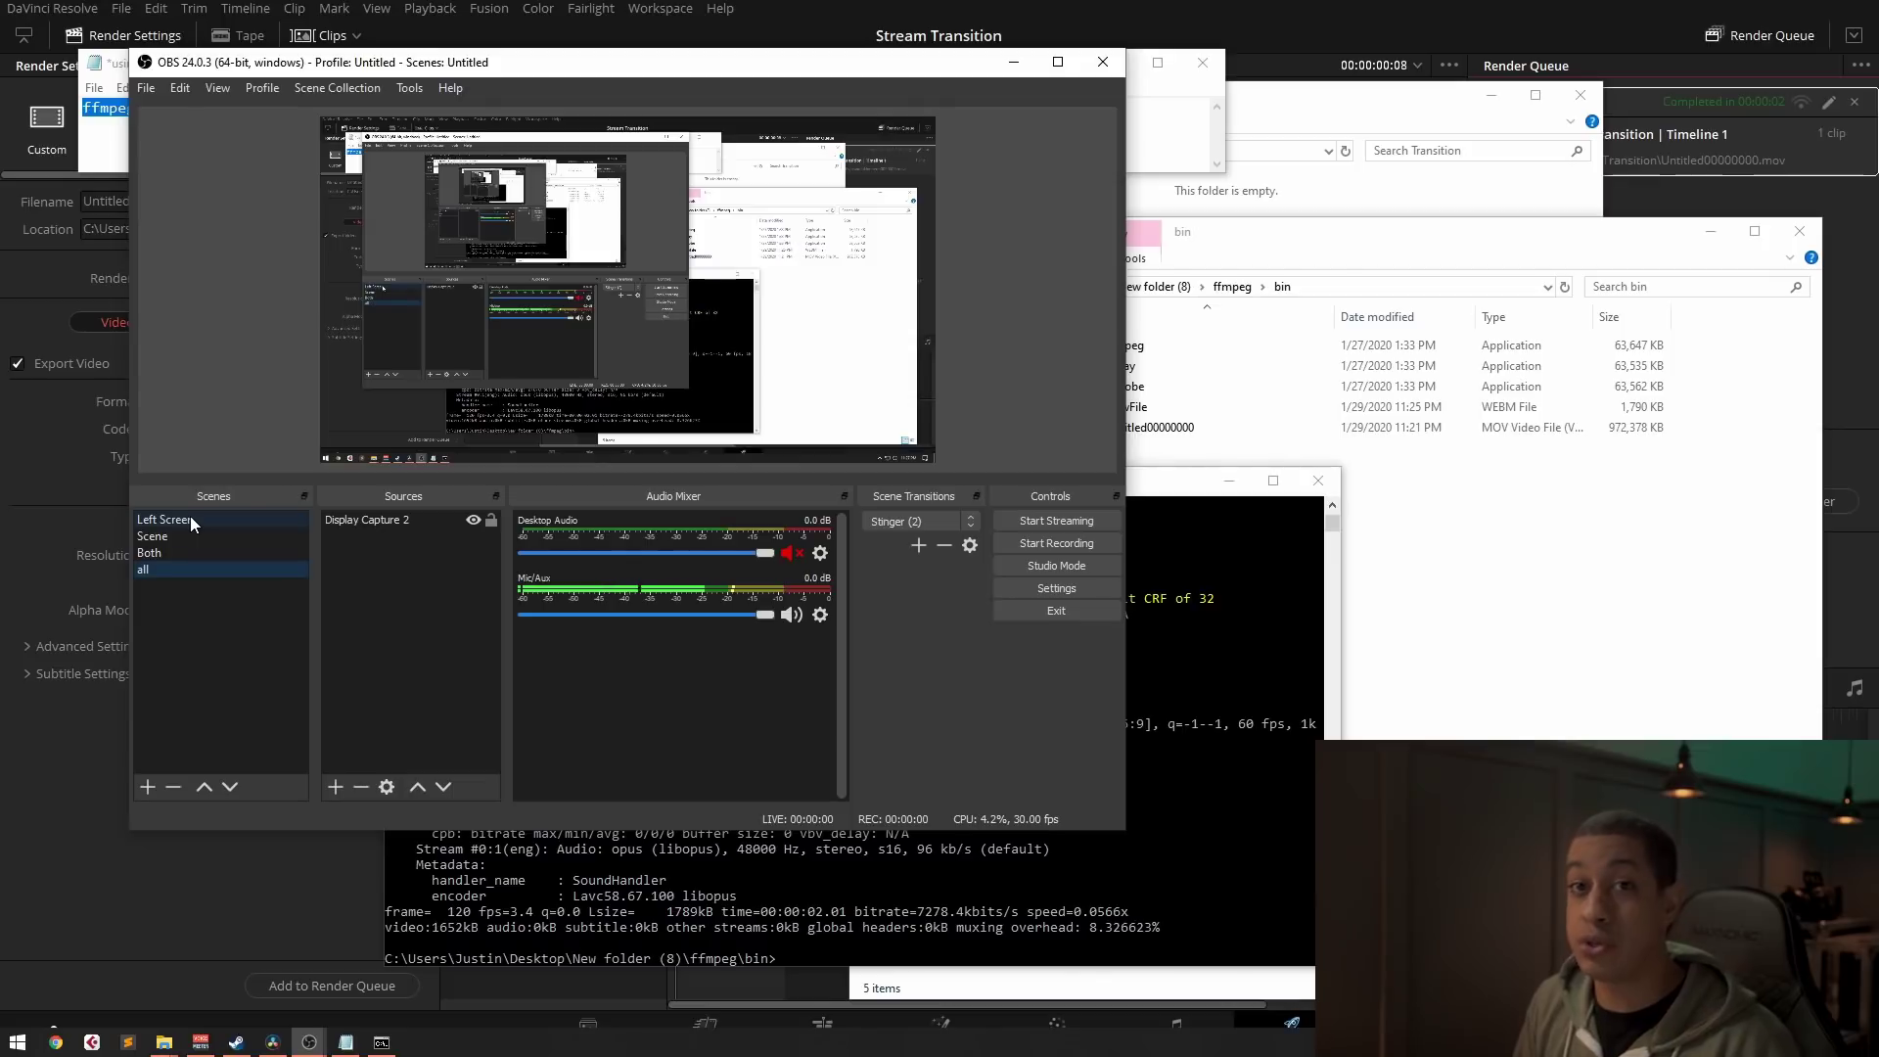
pyautogui.click(190, 521)
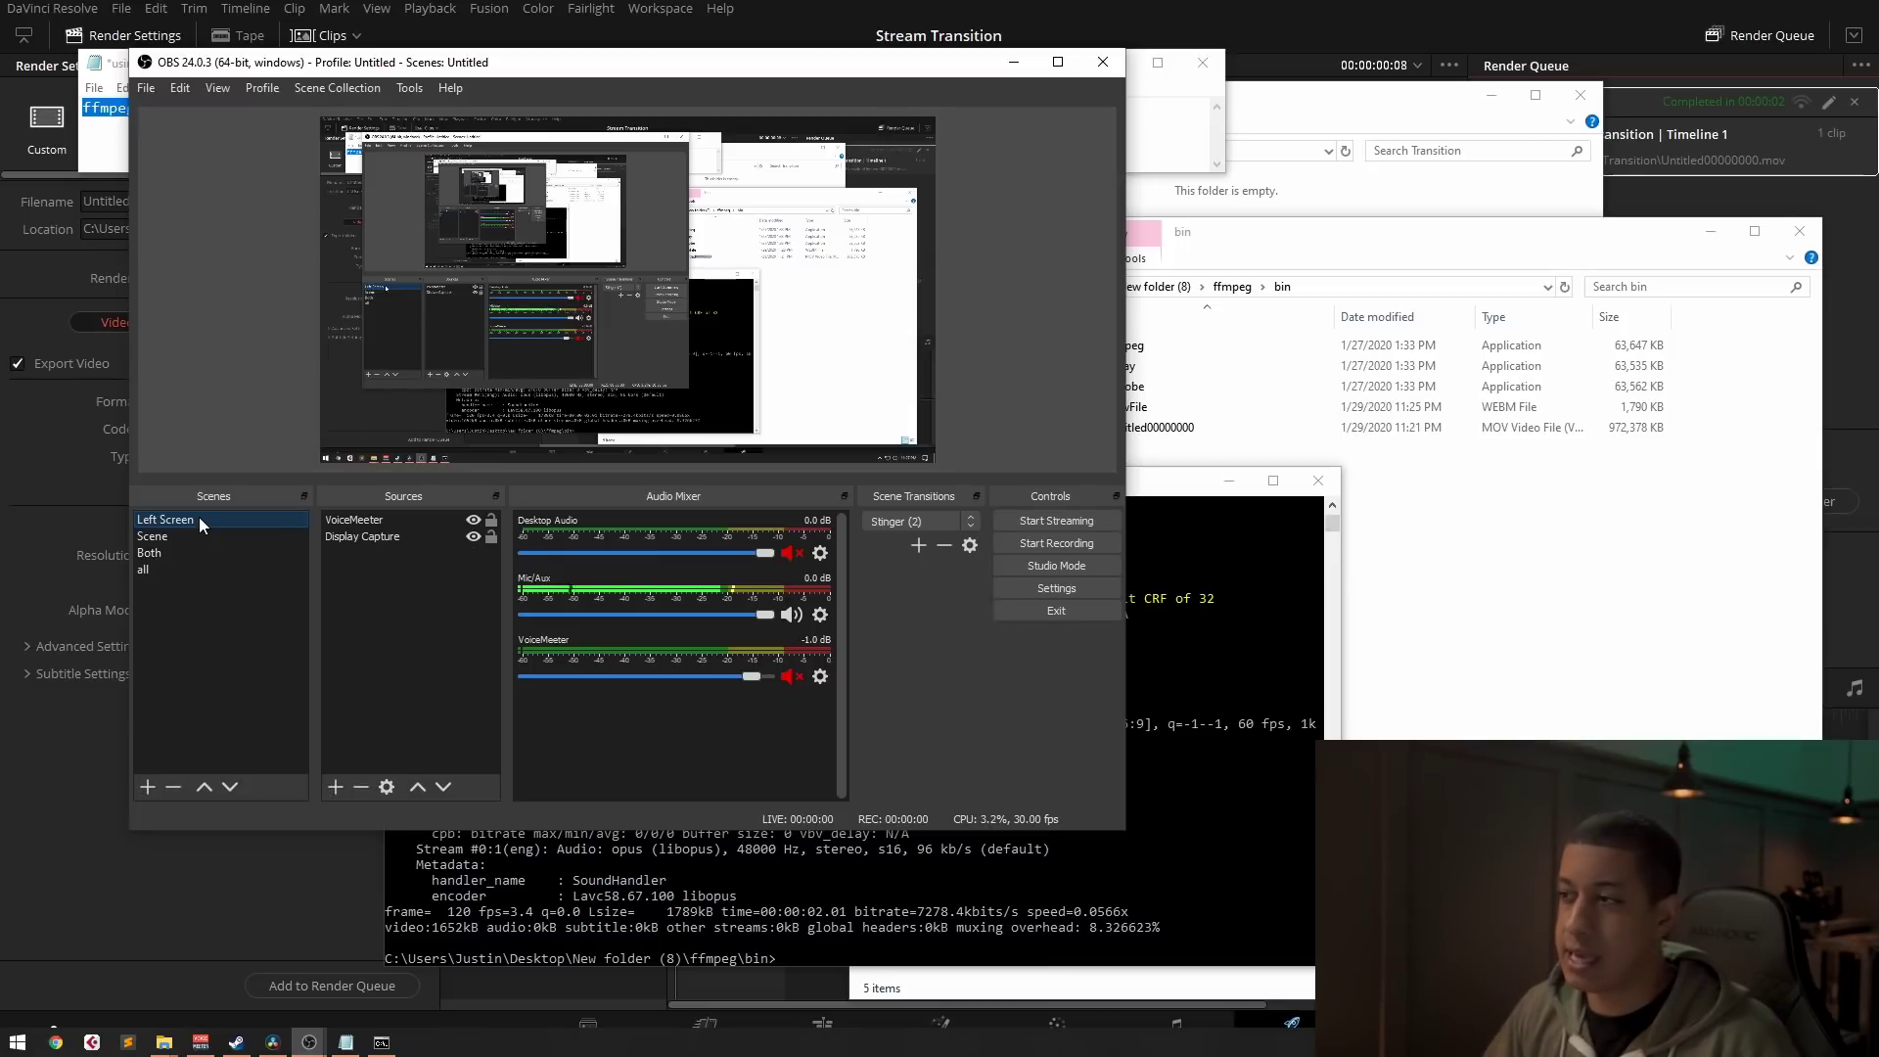
pyautogui.click(1341, 496)
pyautogui.click(1165, 428)
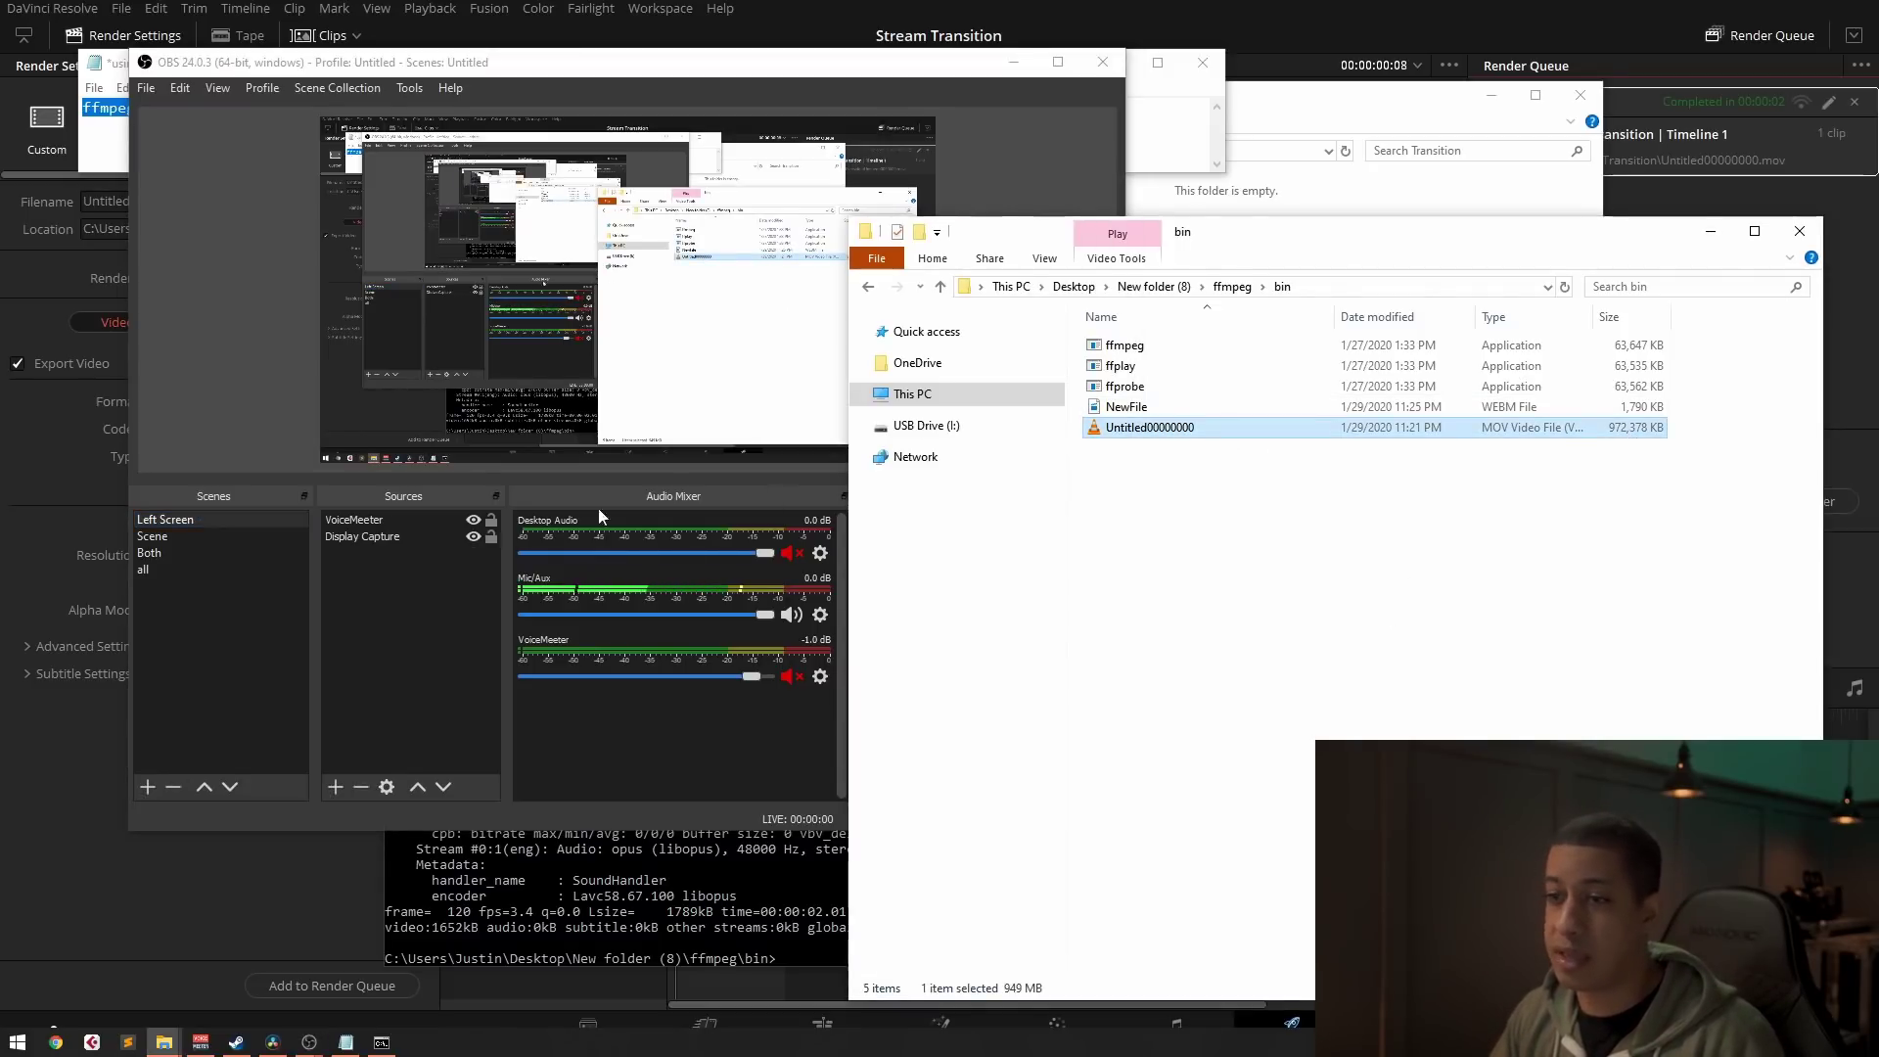
pyautogui.click(538, 817)
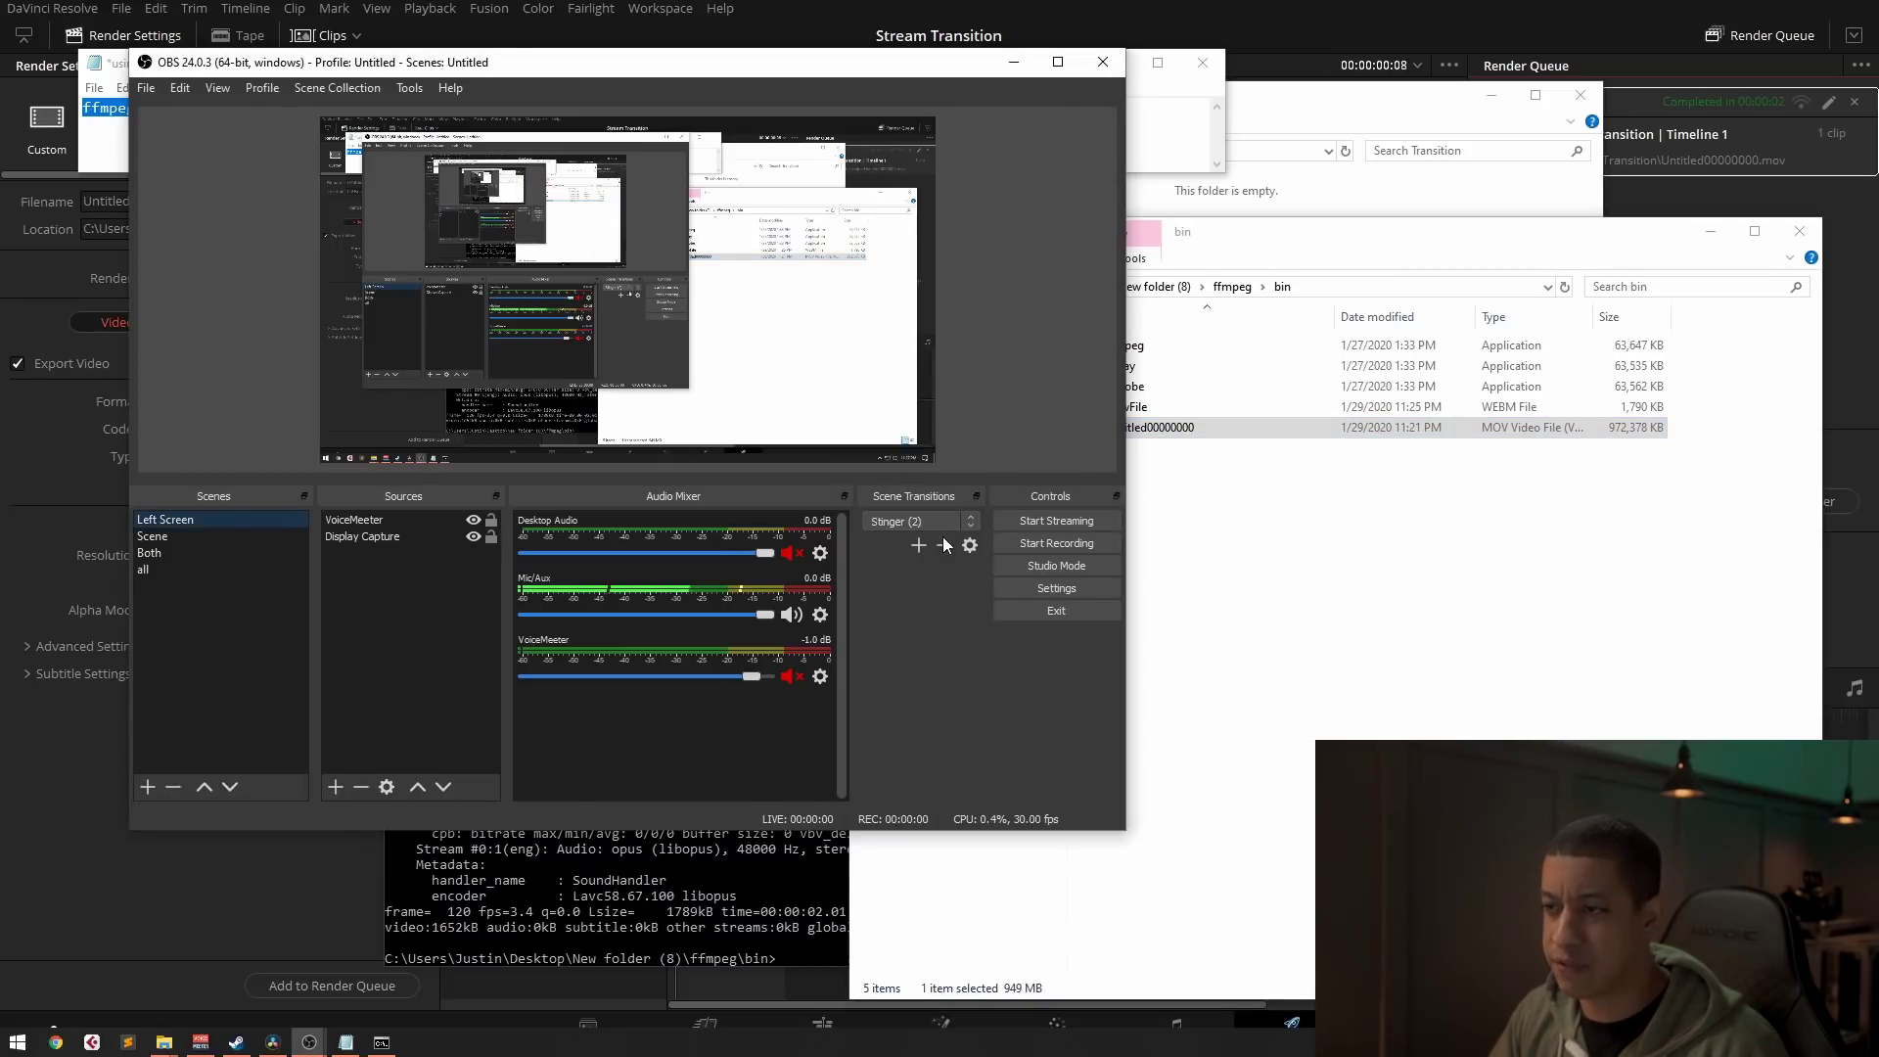
pyautogui.click(945, 547)
pyautogui.click(769, 397)
pyautogui.click(970, 545)
pyautogui.click(918, 524)
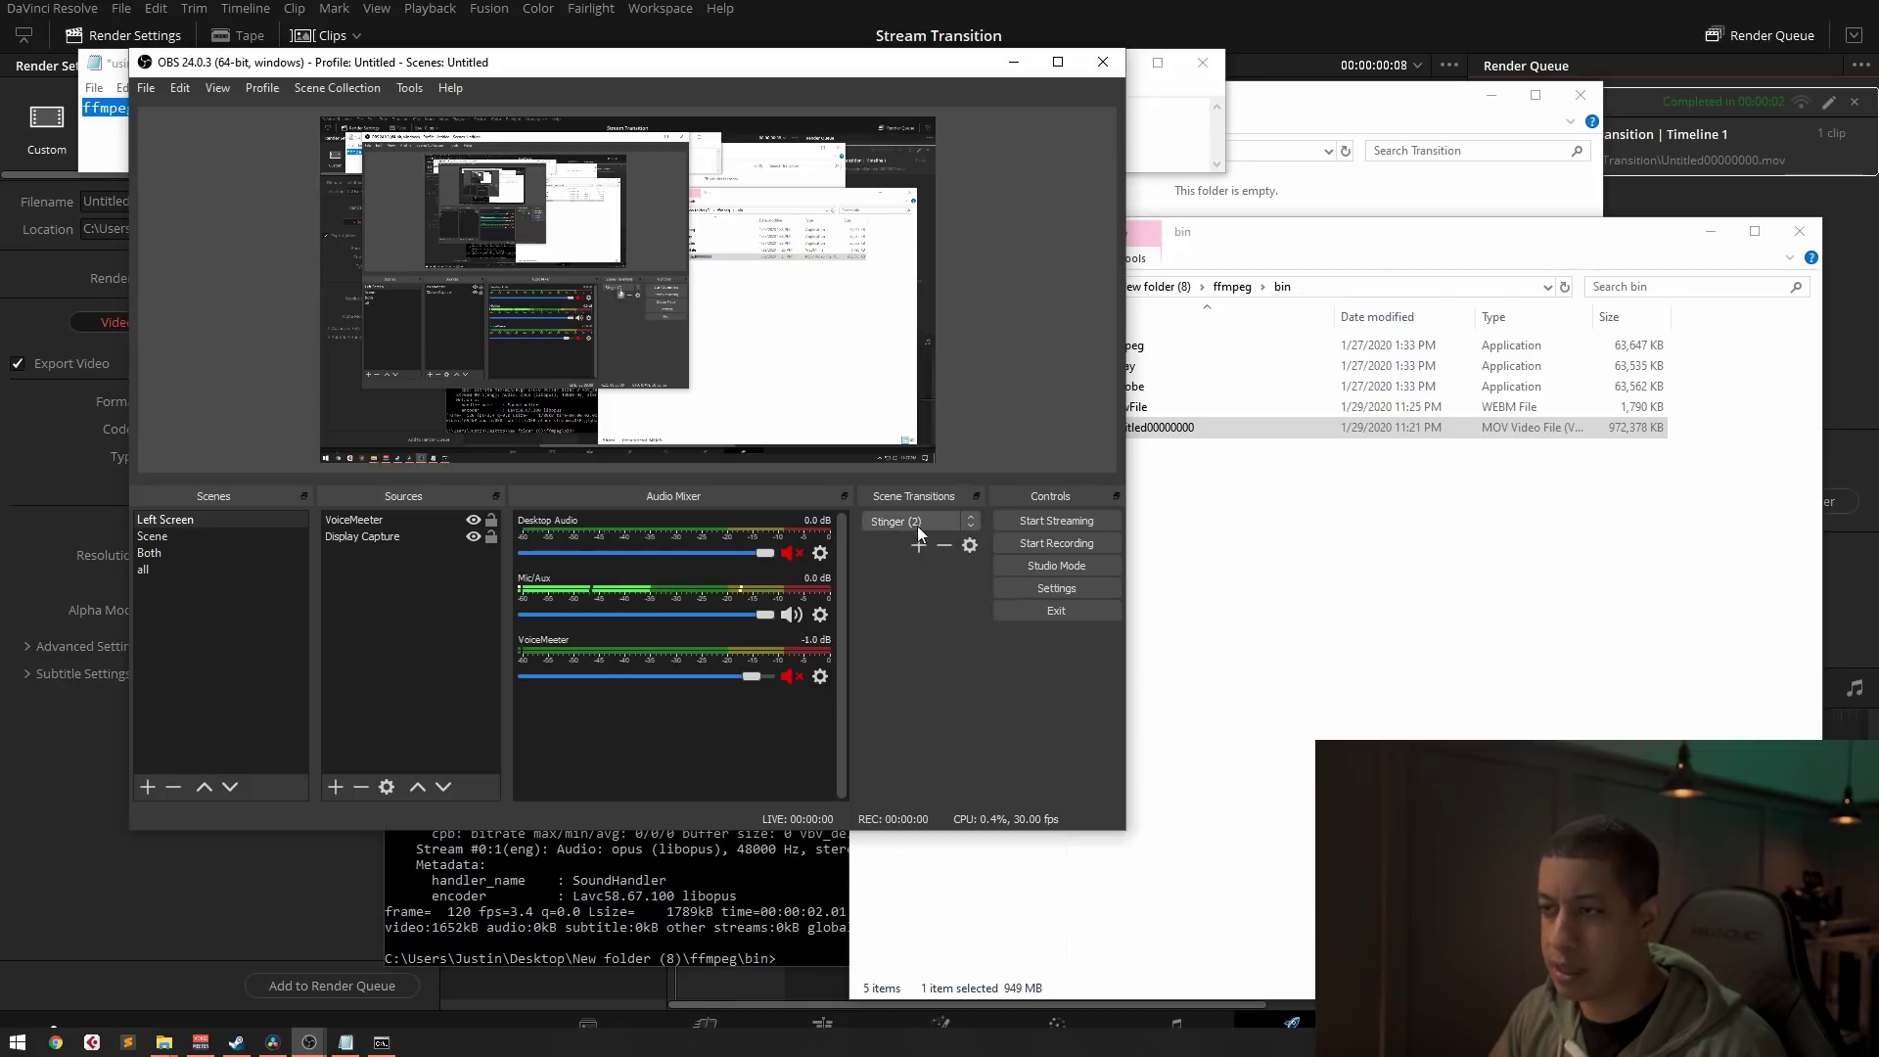
pyautogui.click(918, 522)
# Step: Set the Stinger (2) transition's video file to Untitled00000000.mov from the ffmpeg\bin folder and accept the properties
pyautogui.click(965, 548)
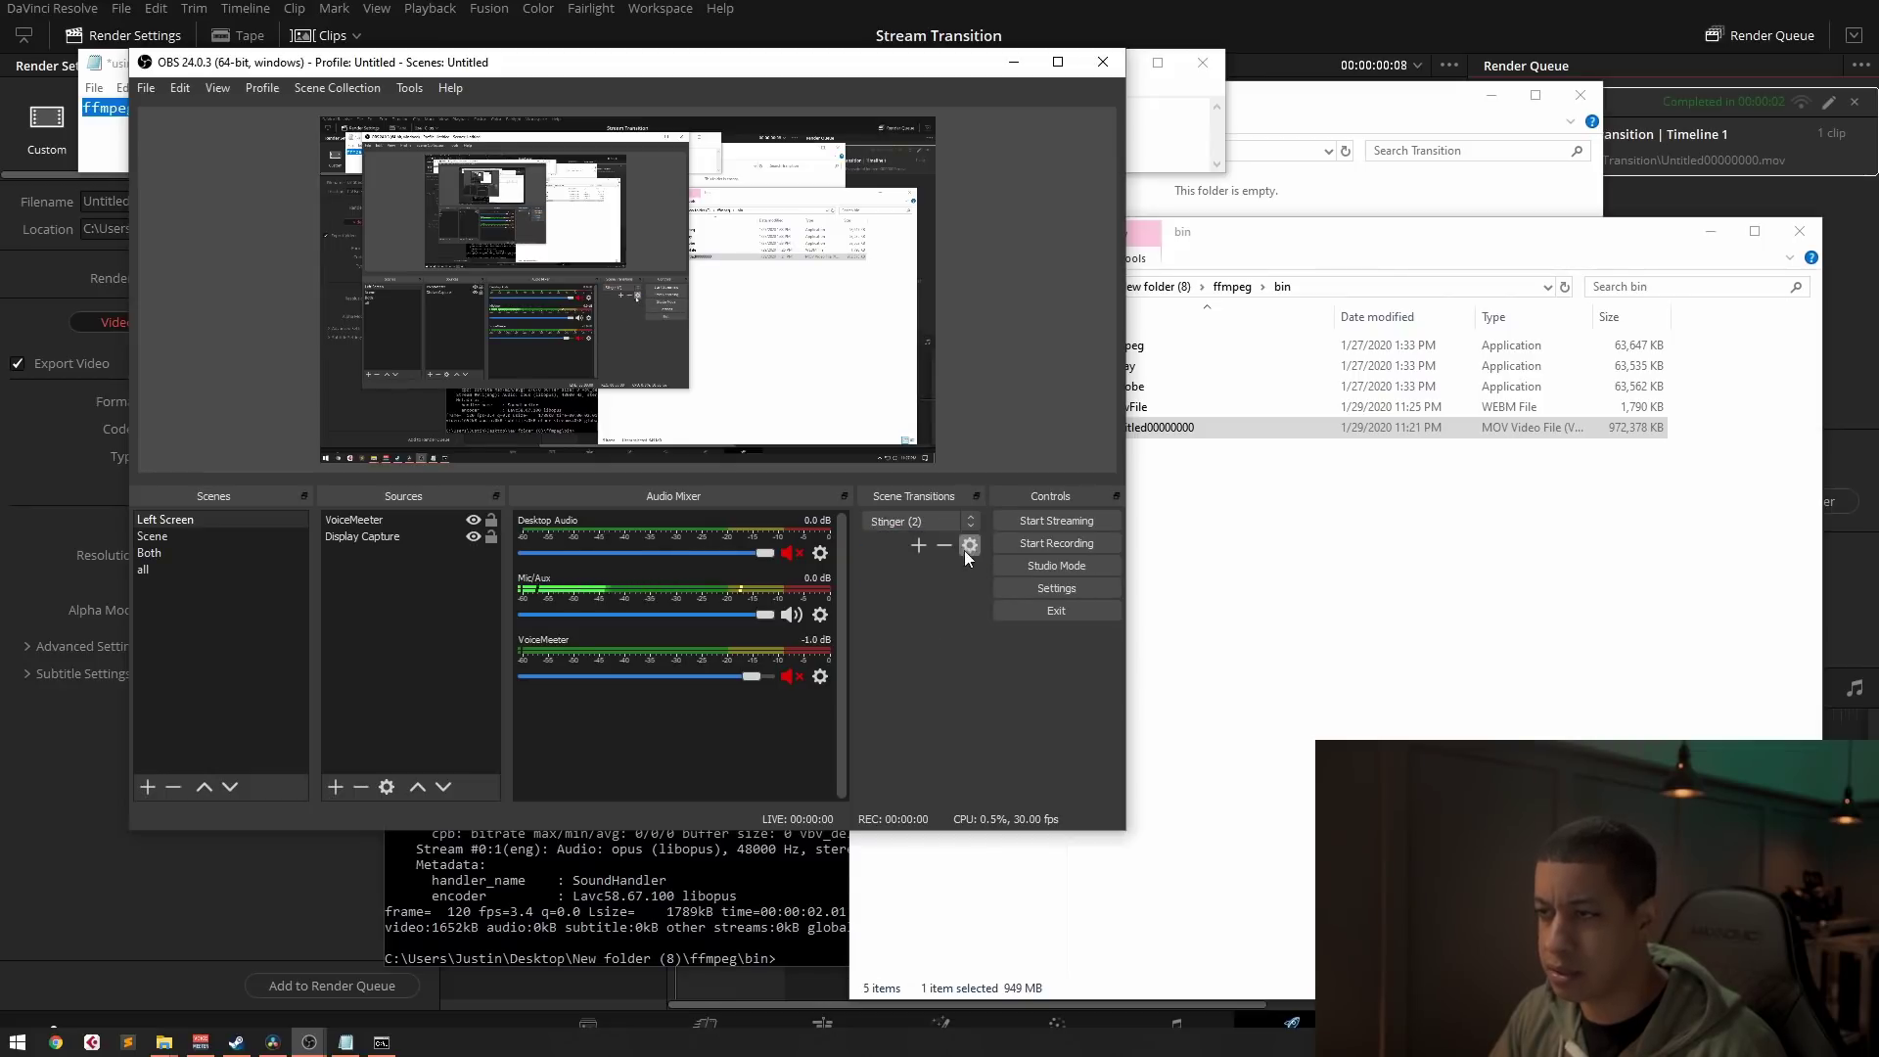
pyautogui.click(967, 546)
pyautogui.click(967, 545)
pyautogui.click(967, 545)
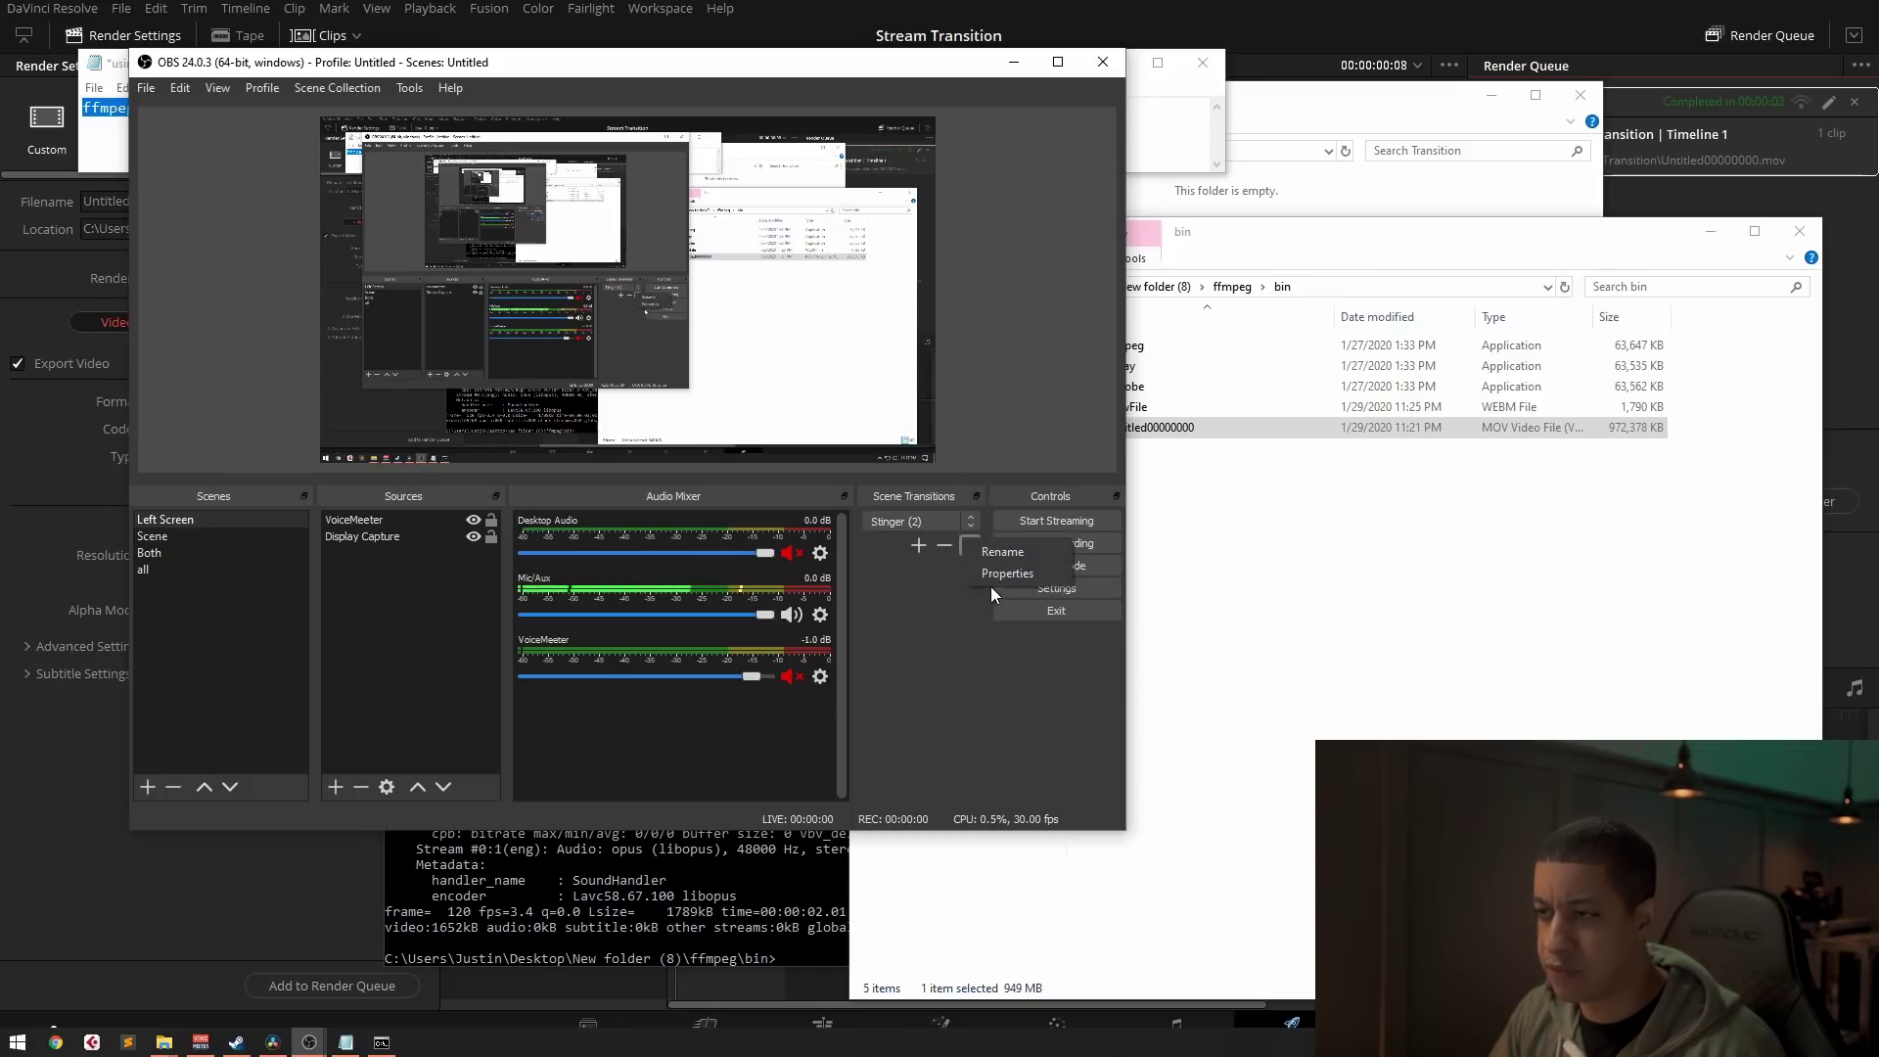
pyautogui.click(991, 585)
pyautogui.click(919, 621)
pyautogui.click(712, 285)
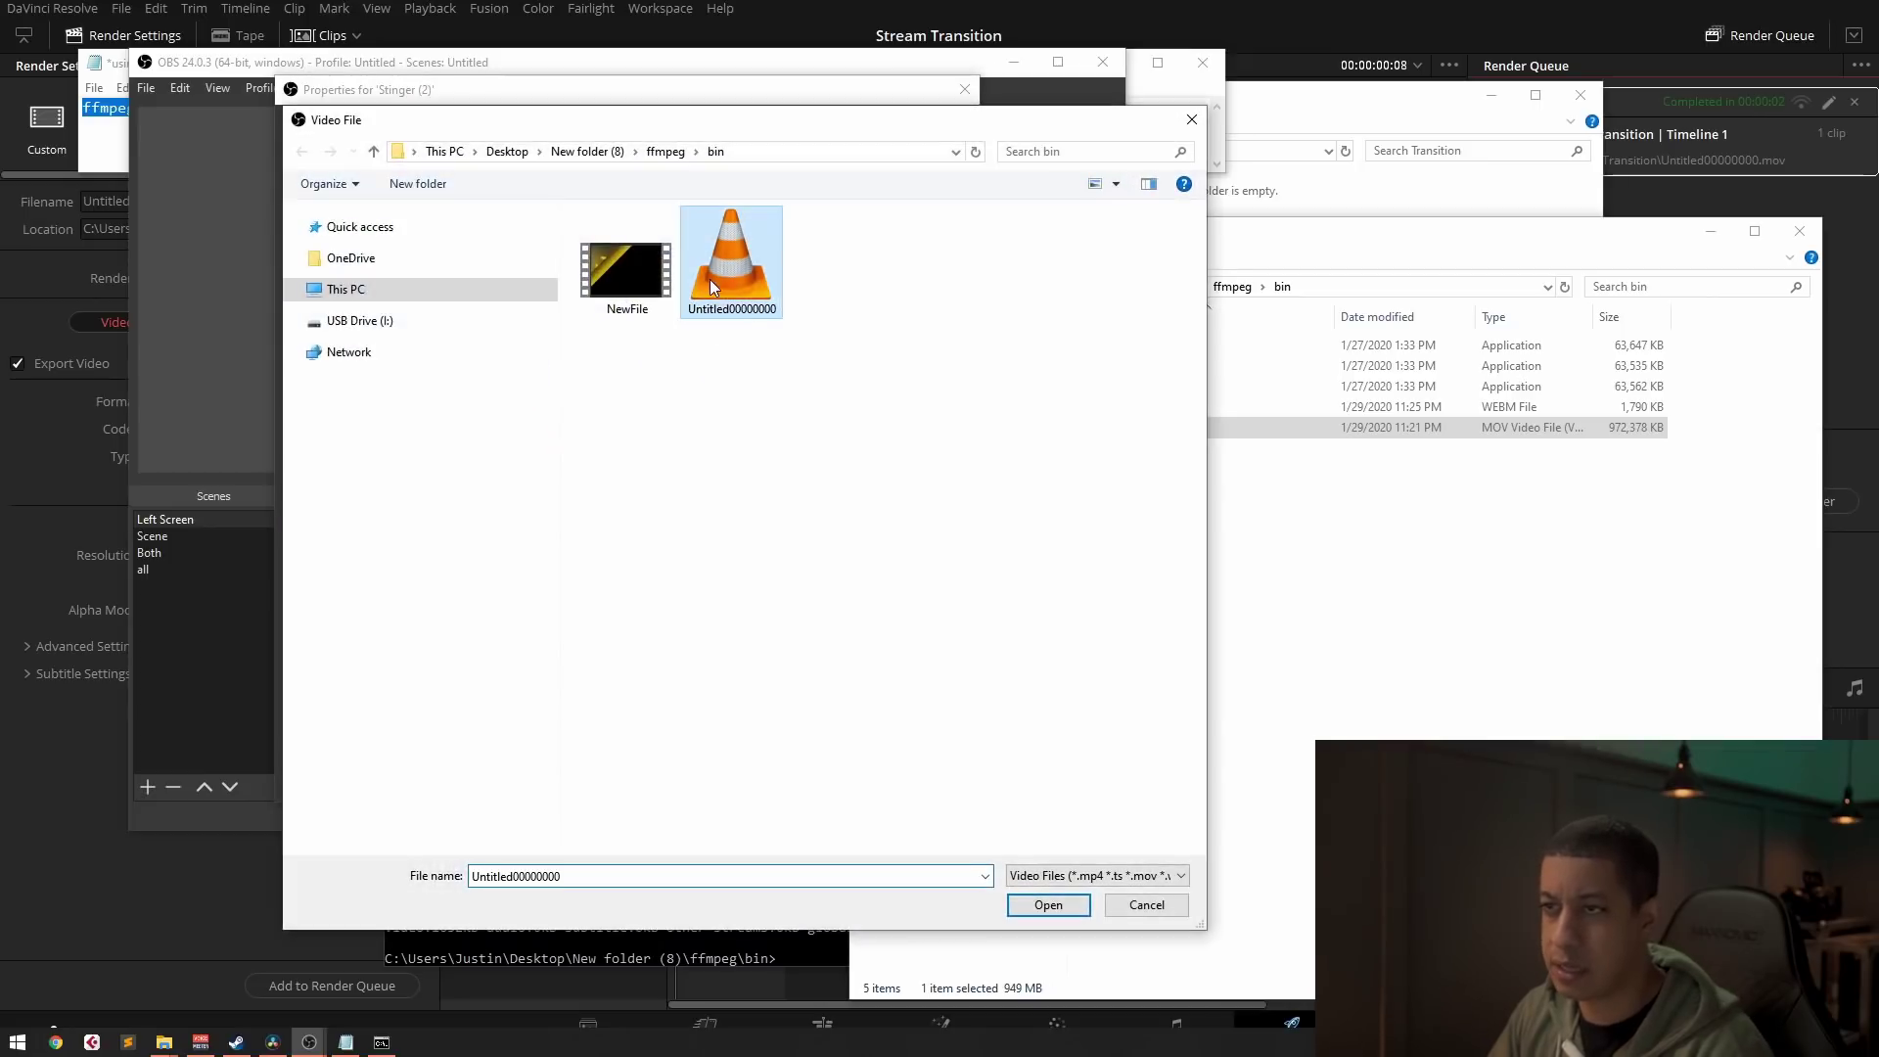
pyautogui.click(1048, 904)
pyautogui.click(883, 781)
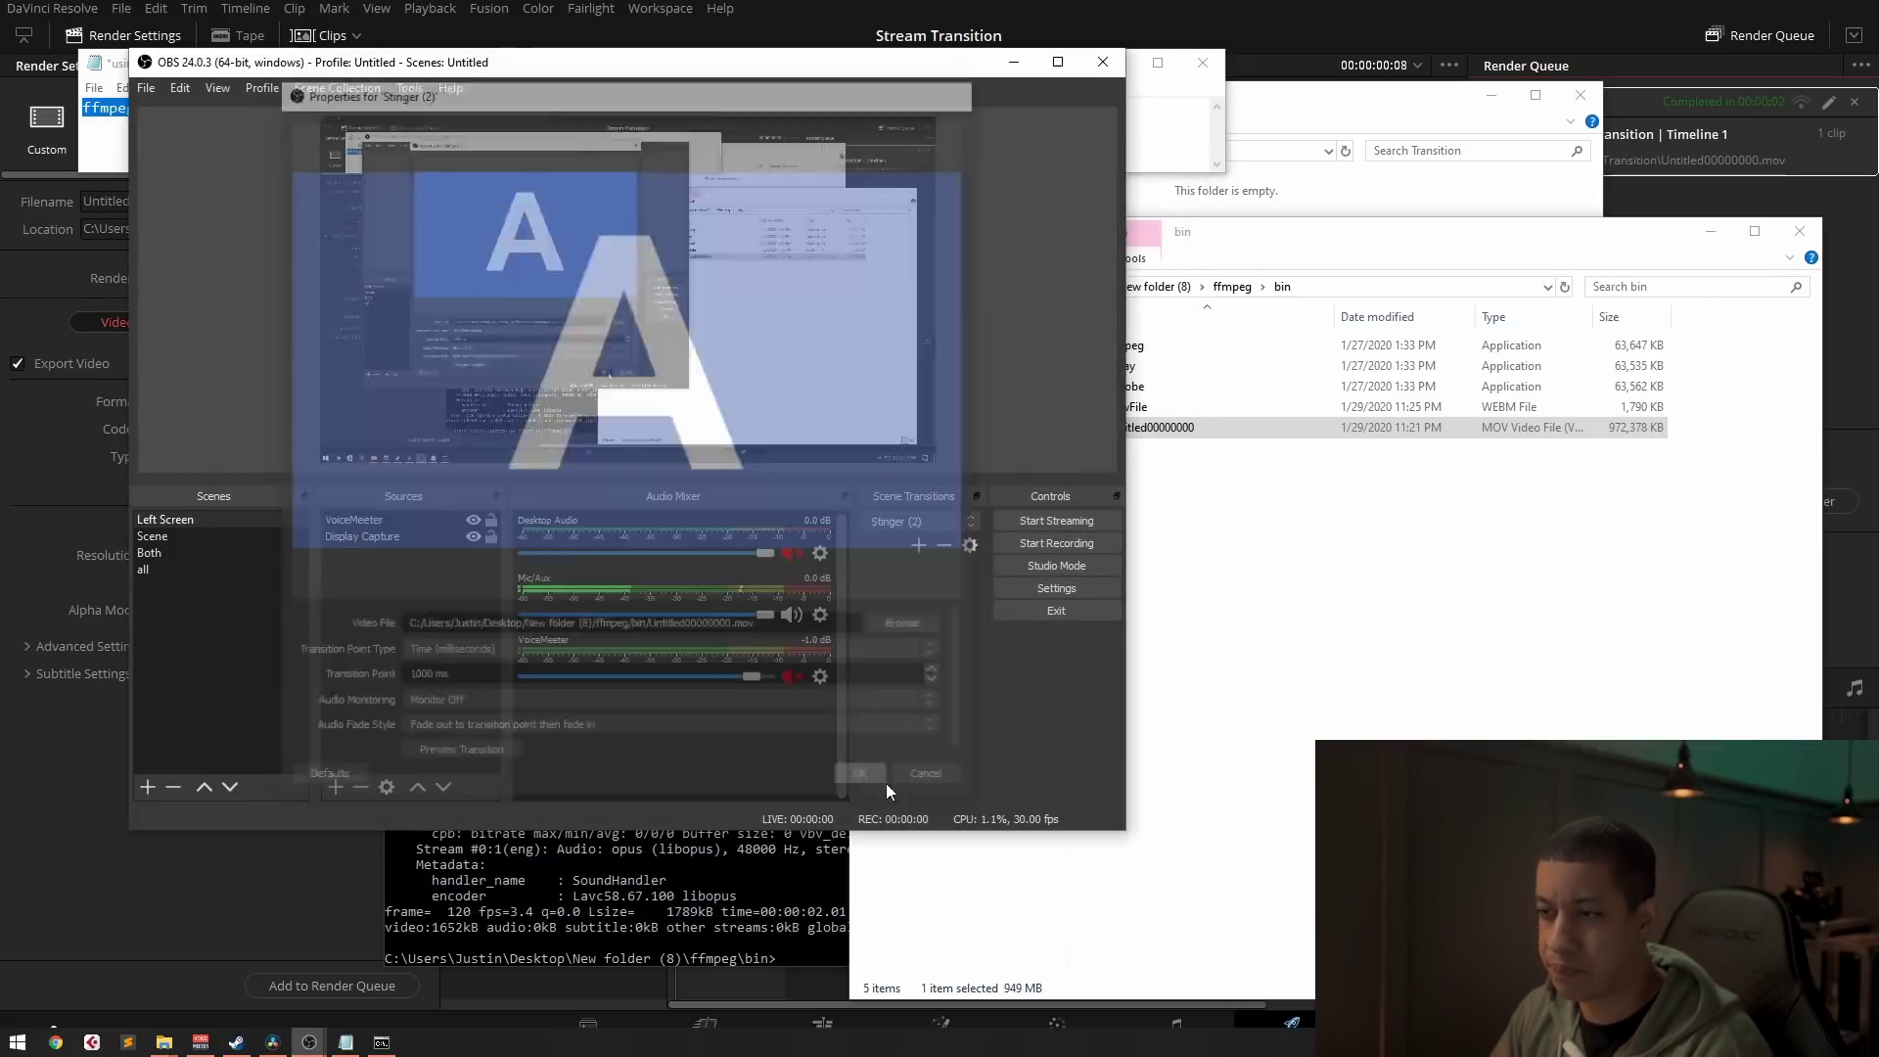
# Step: Test the MOV stinger by switching to the Both scene, and compare the sizes of NewFile and Untitled00000000 in the bin folder
pyautogui.click(170, 560)
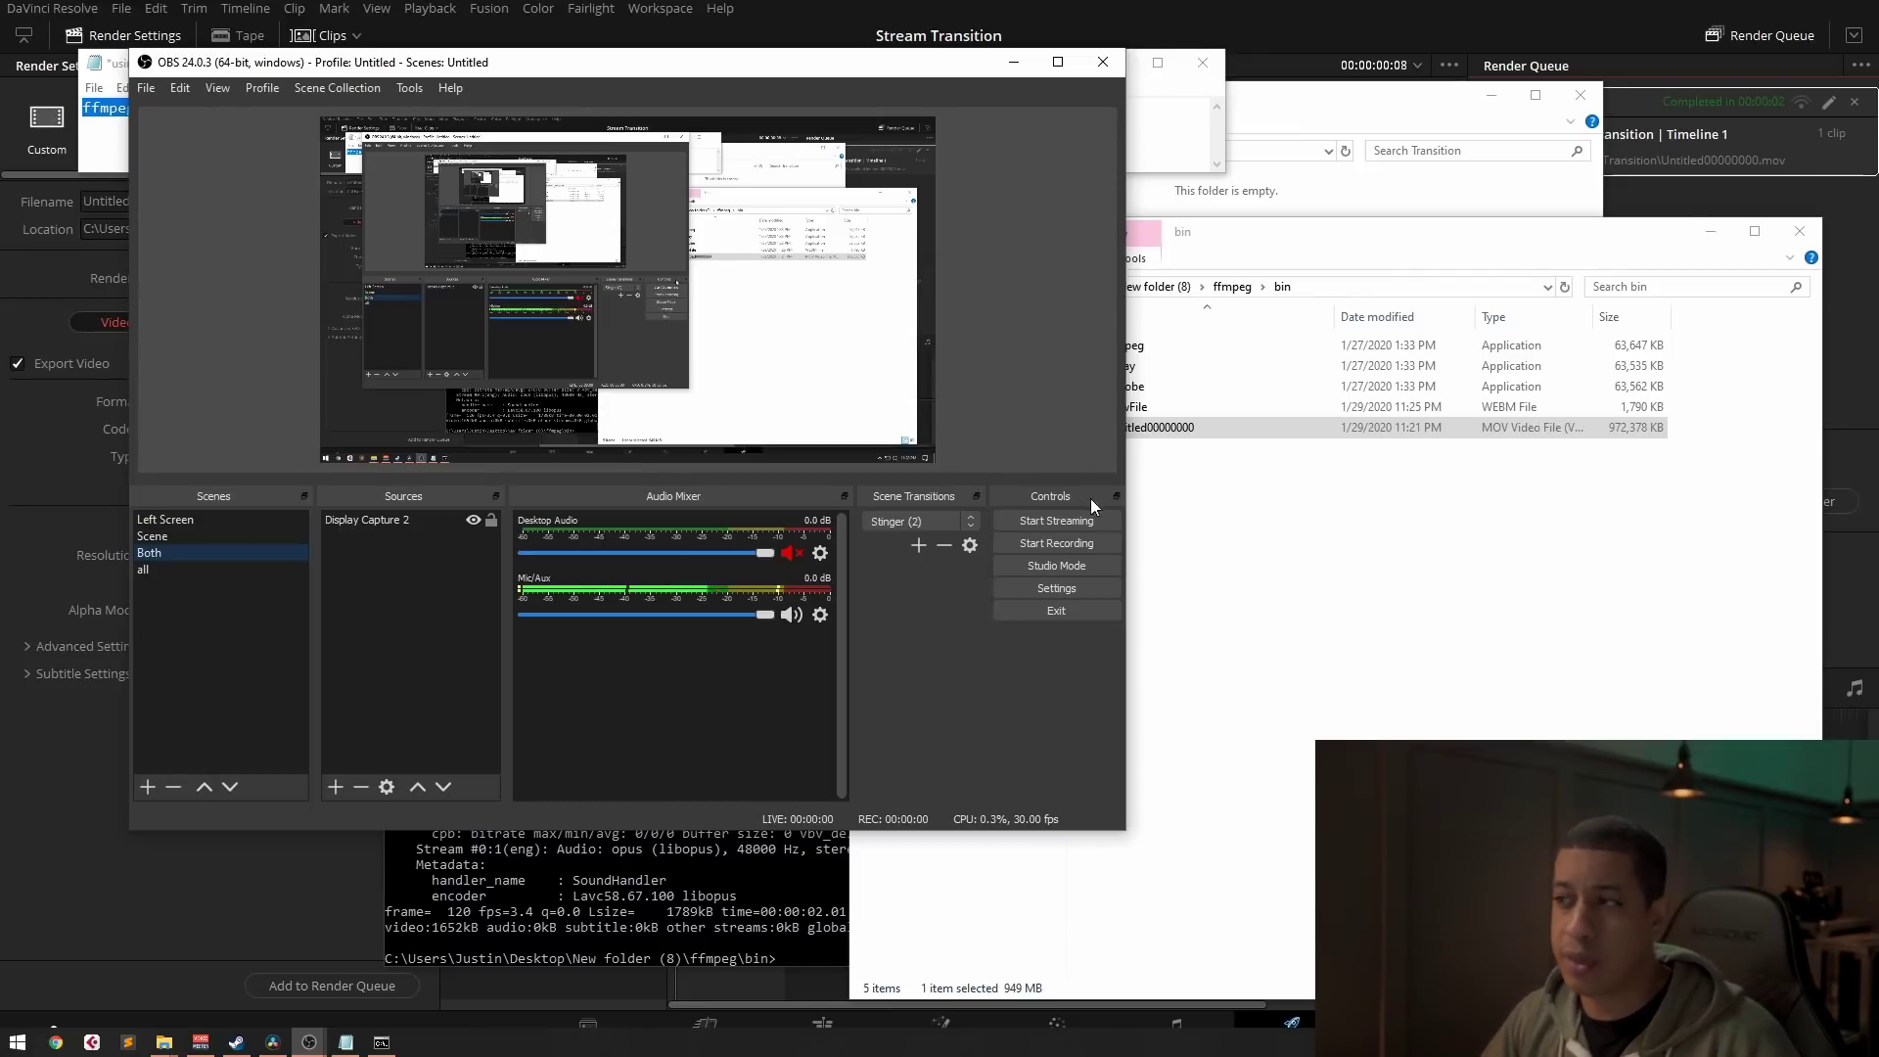
pyautogui.click(1170, 644)
pyautogui.press('Up')
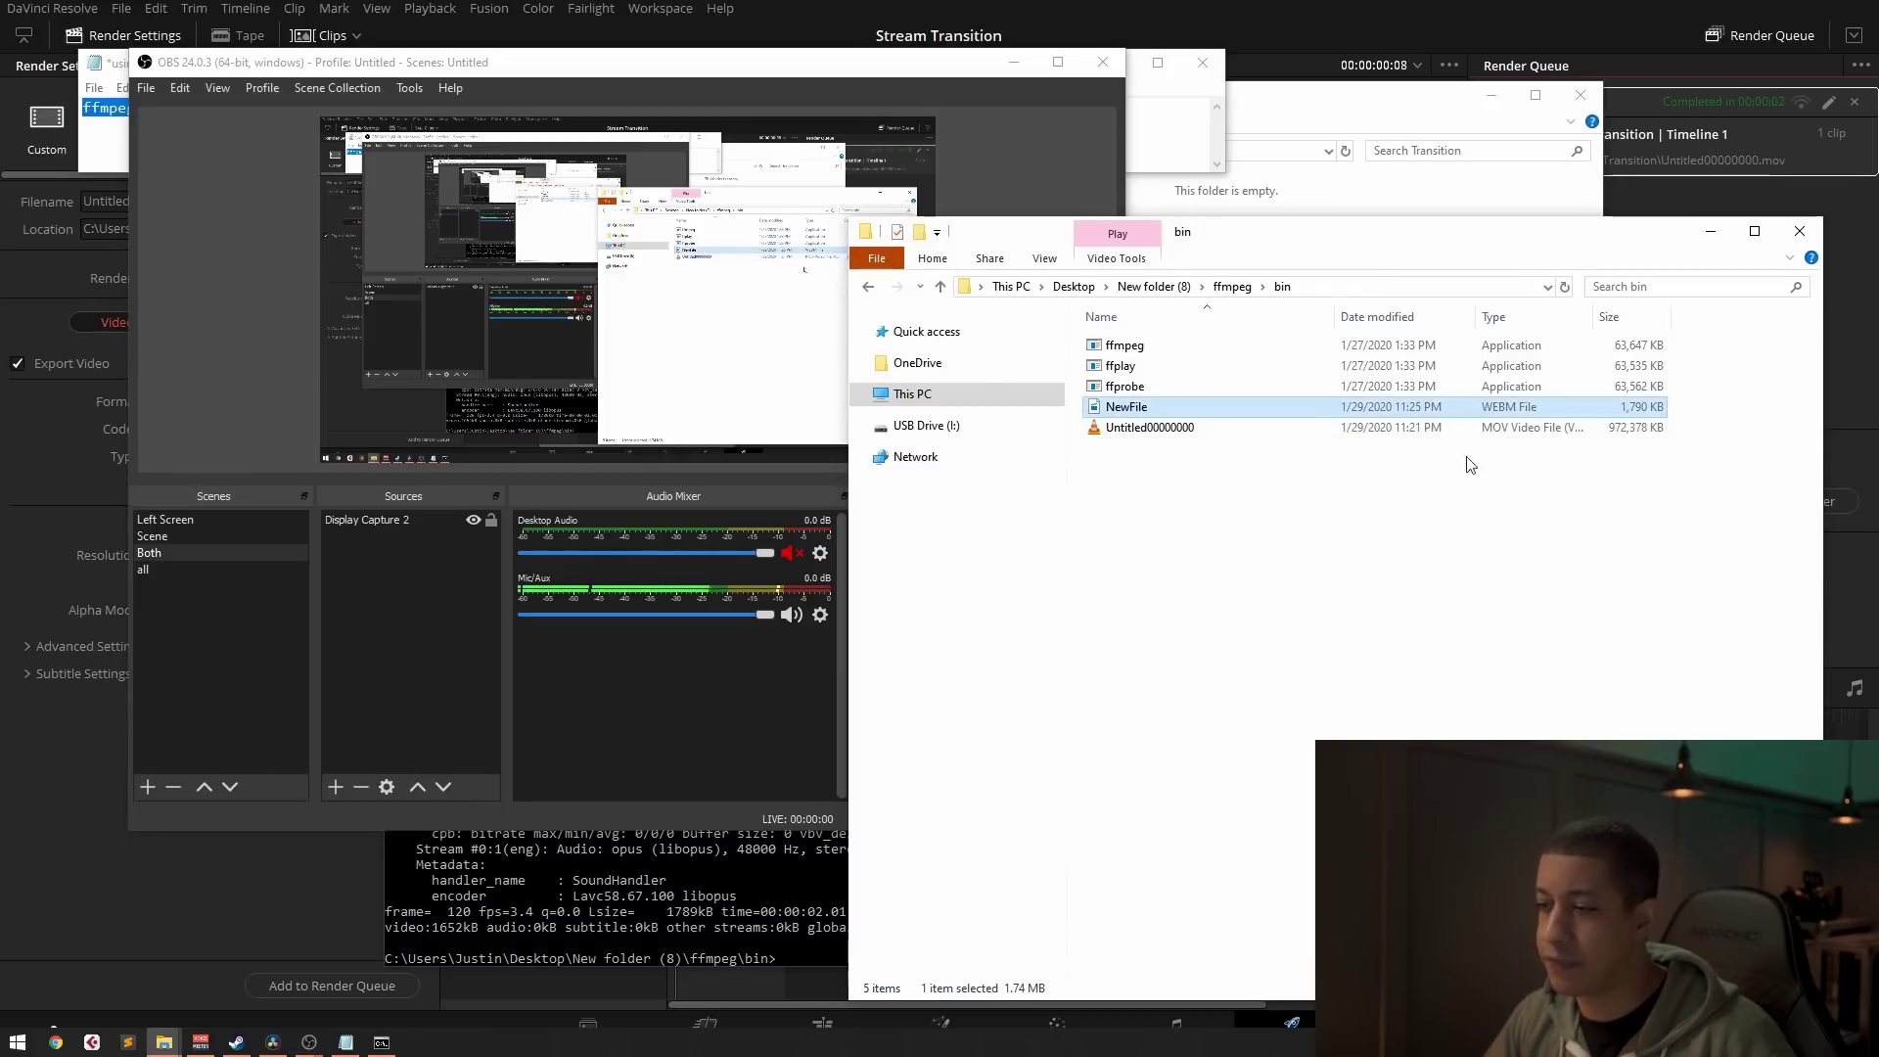
pyautogui.click(1313, 429)
pyautogui.click(1572, 413)
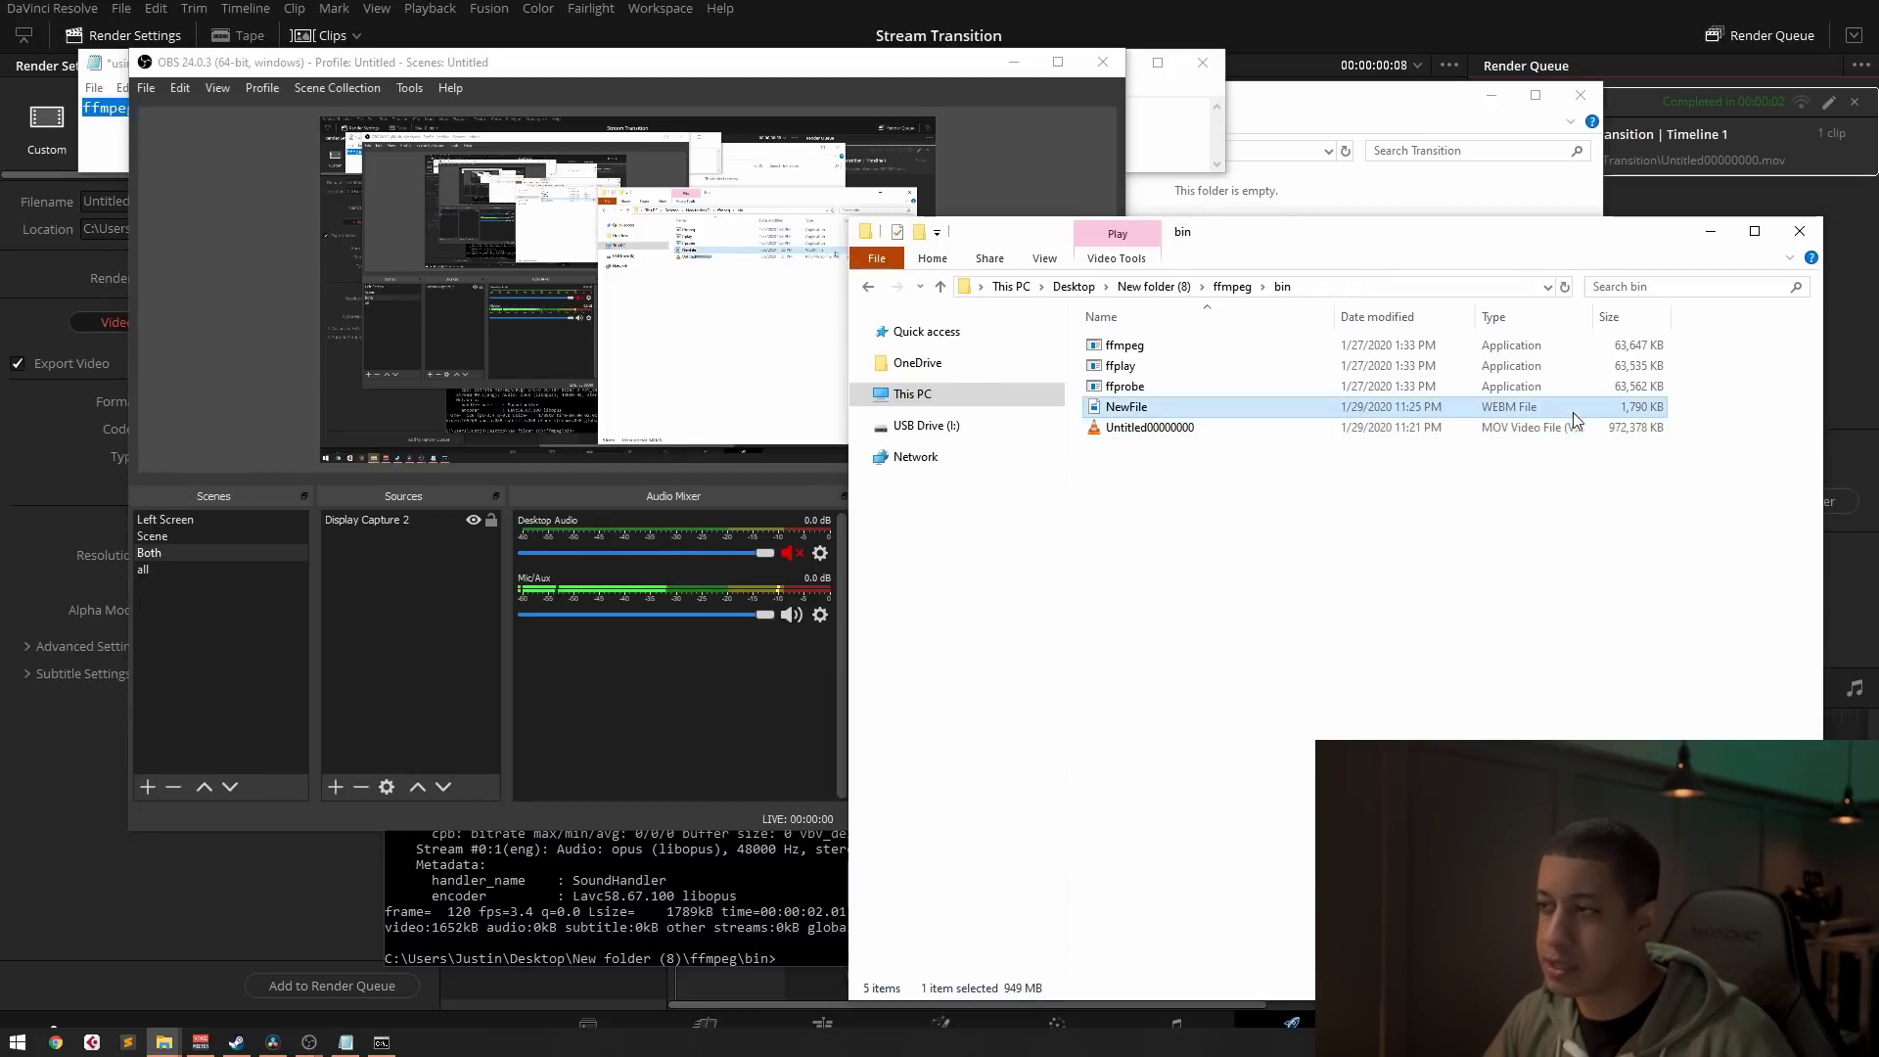
# Step: Set the Stinger (2) transition's video file to NewFile.webm in OBS, and test it by switching to the Left Screen scene
pyautogui.click(689, 815)
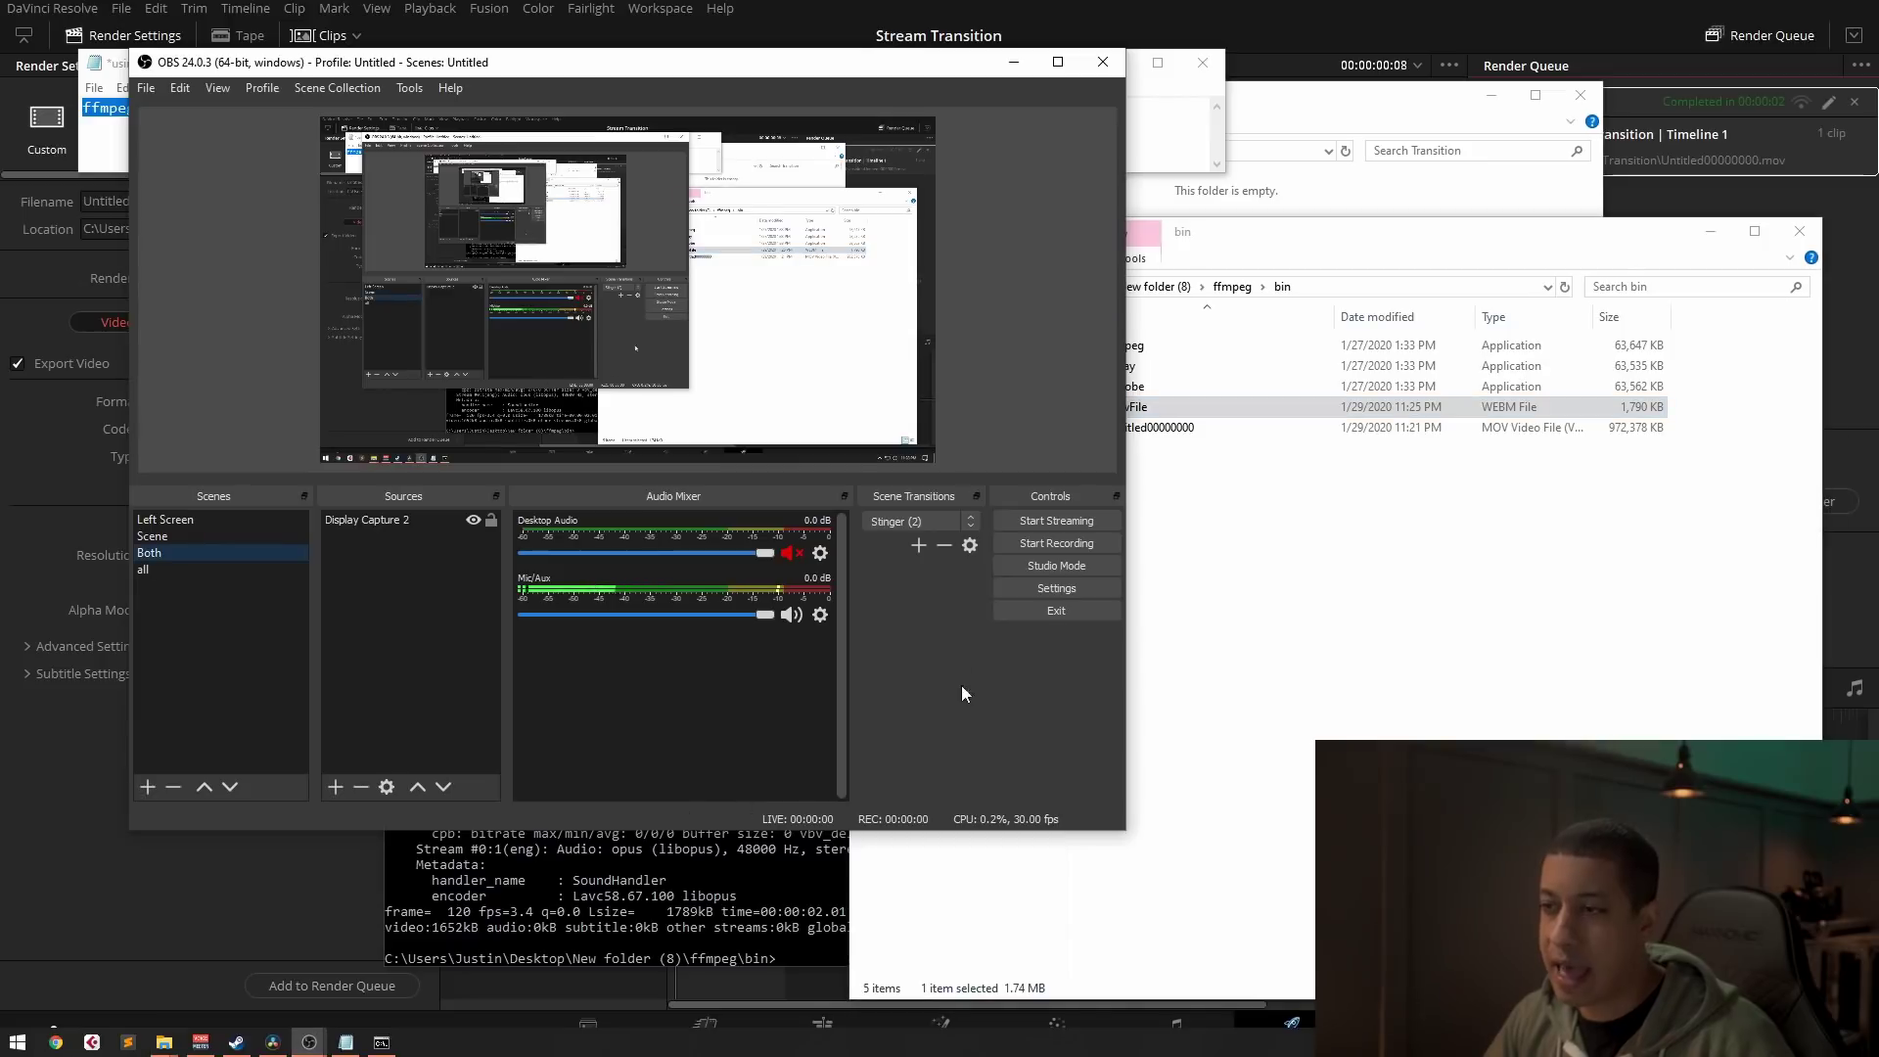
pyautogui.click(969, 545)
pyautogui.click(1016, 579)
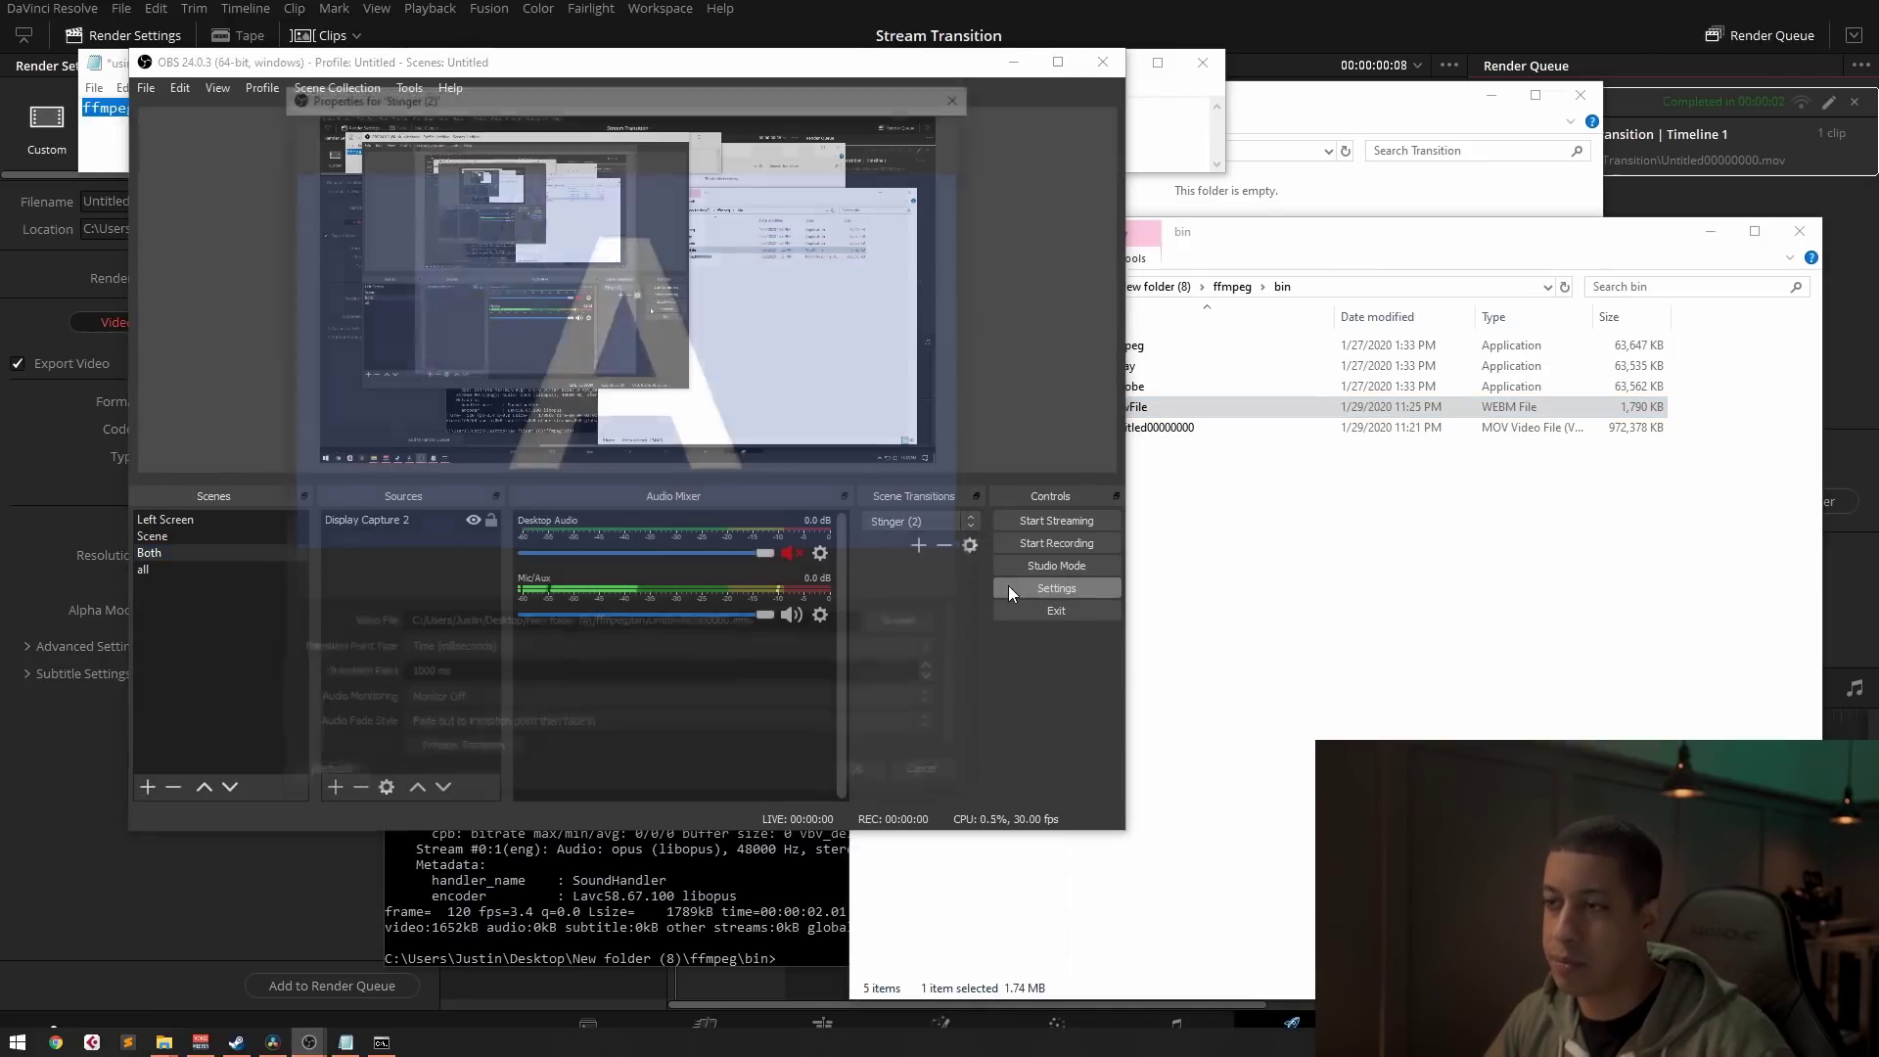
pyautogui.click(906, 626)
pyautogui.click(625, 272)
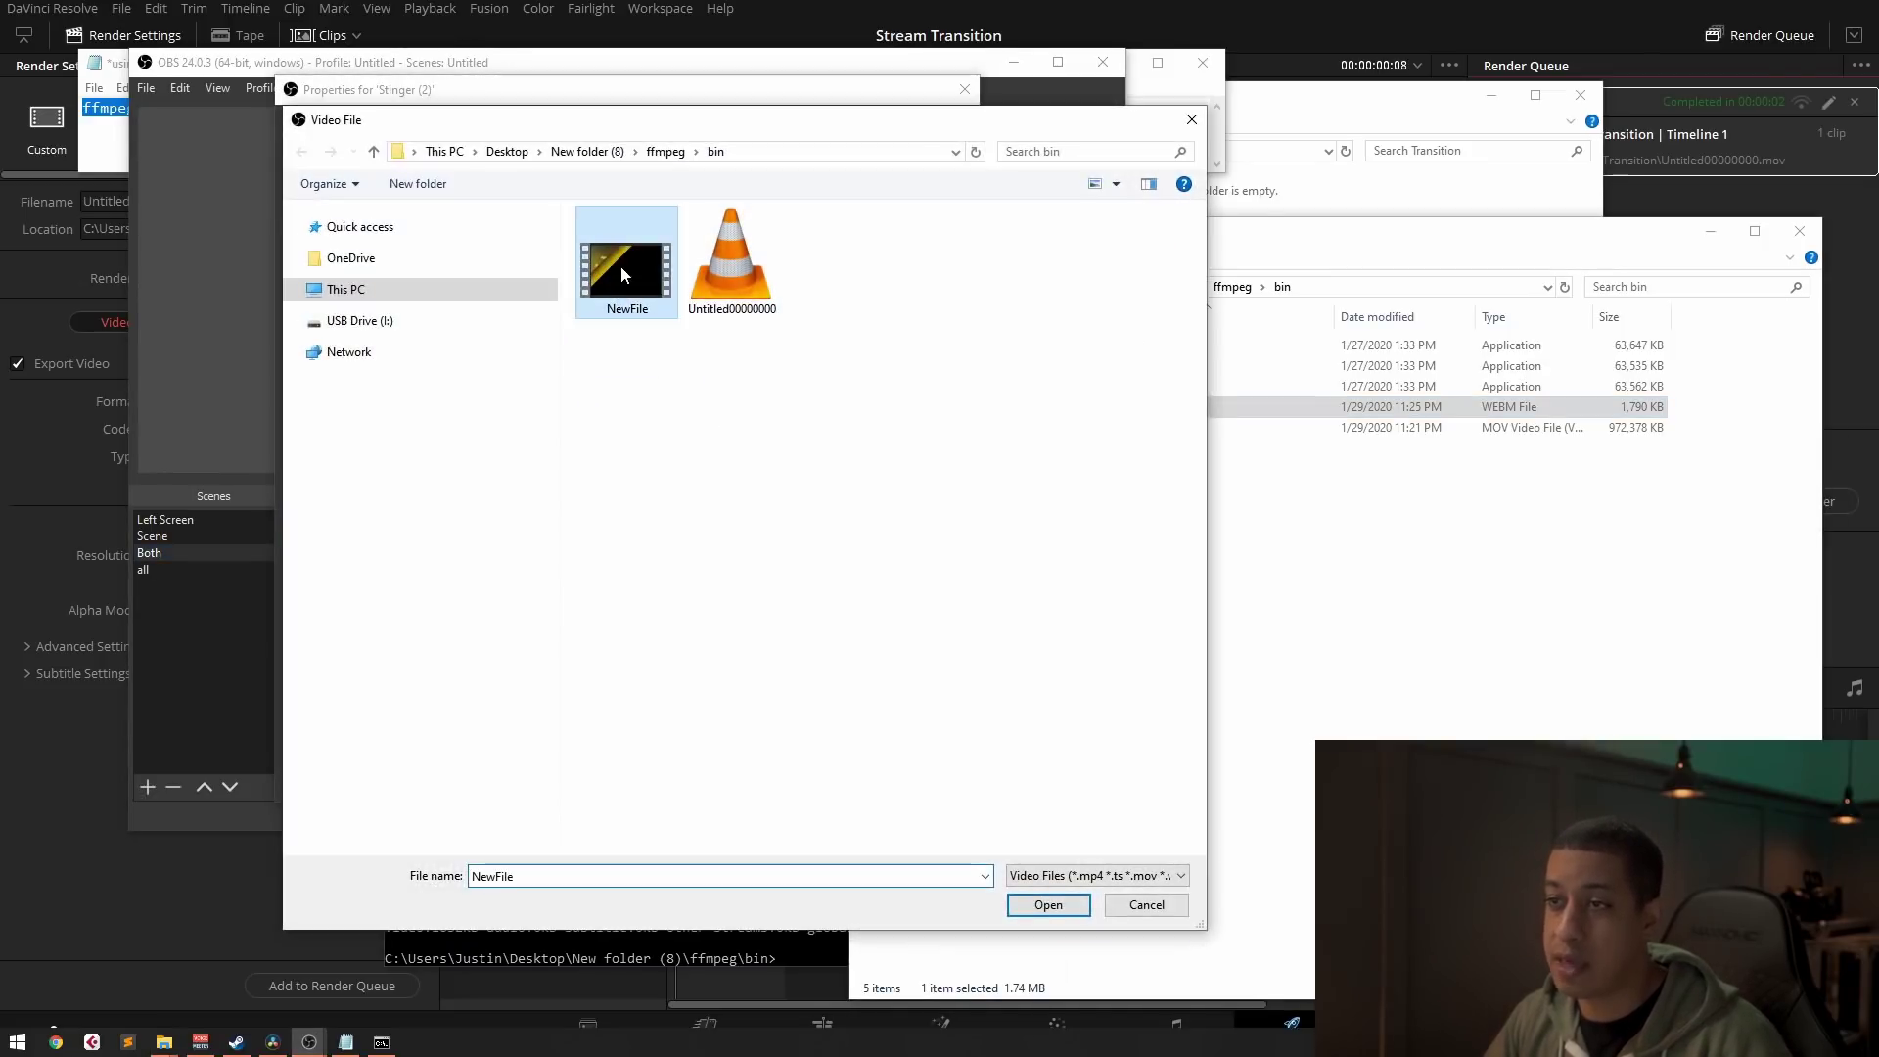
pyautogui.click(1057, 912)
pyautogui.click(847, 781)
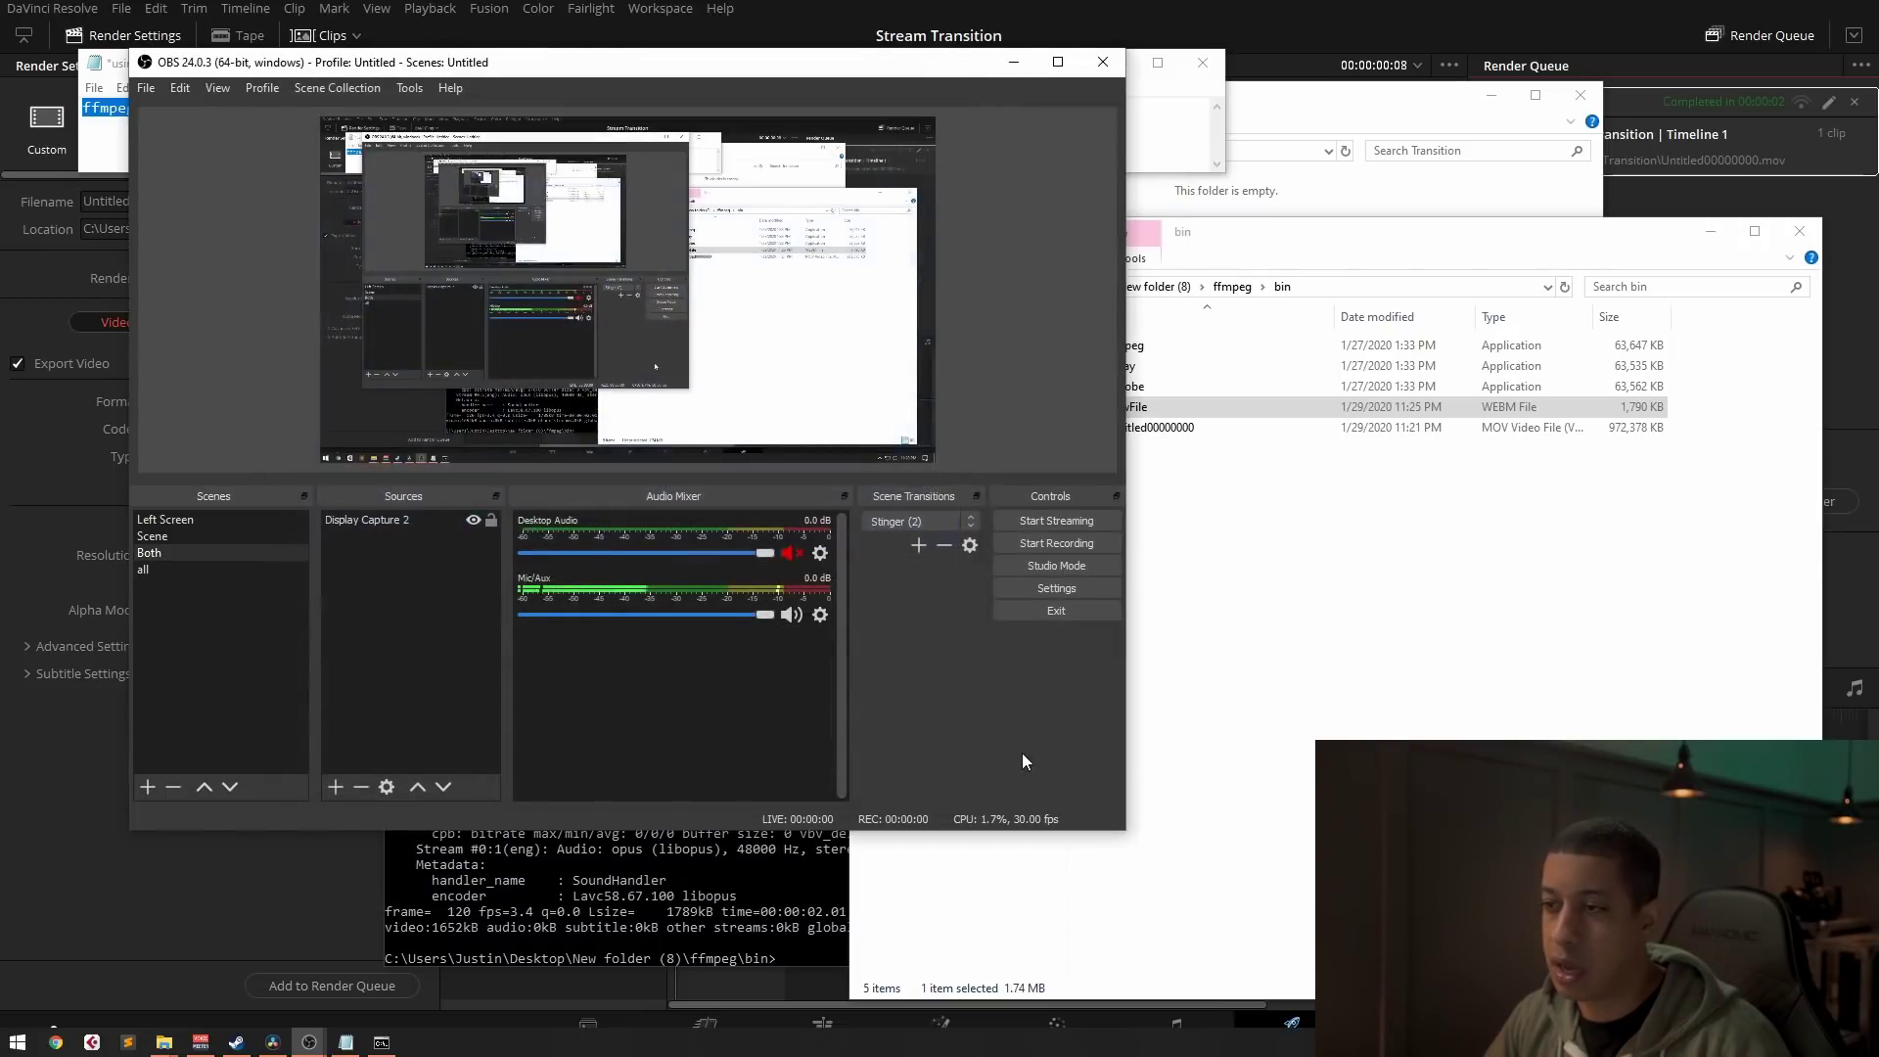
pyautogui.click(164, 524)
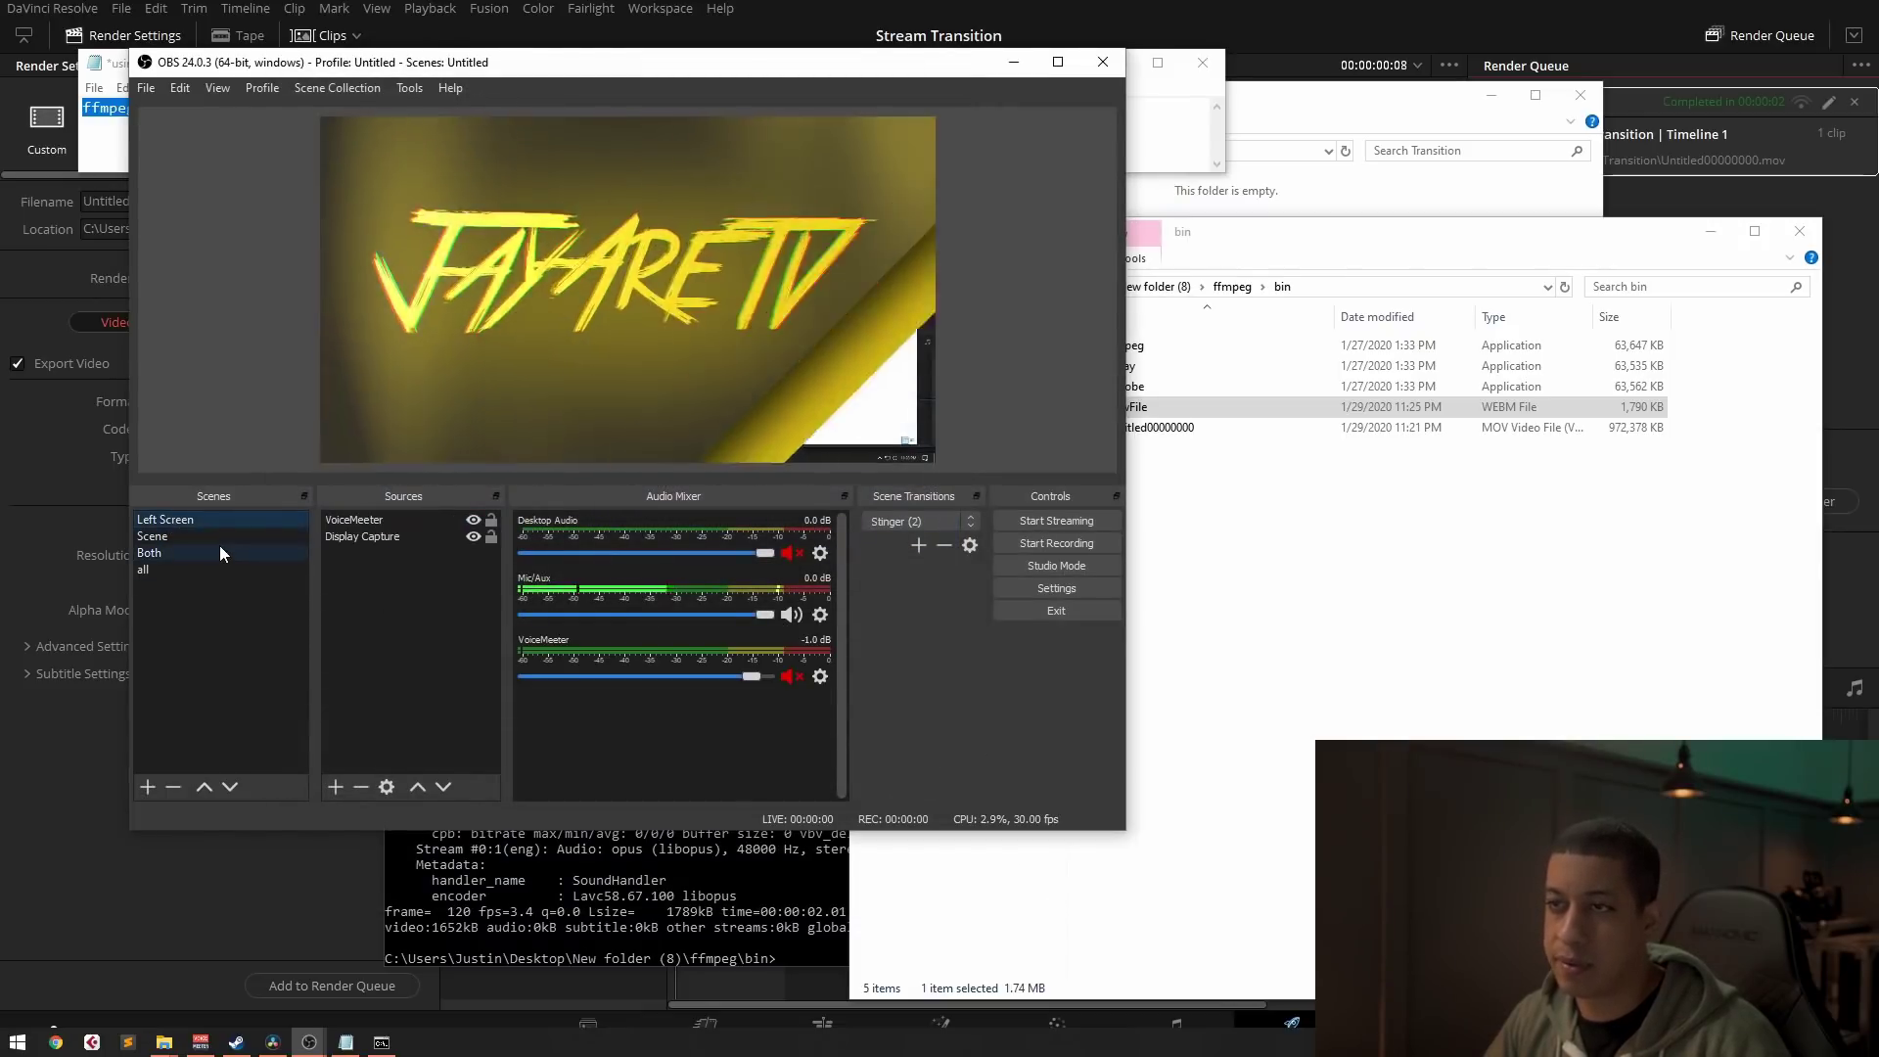